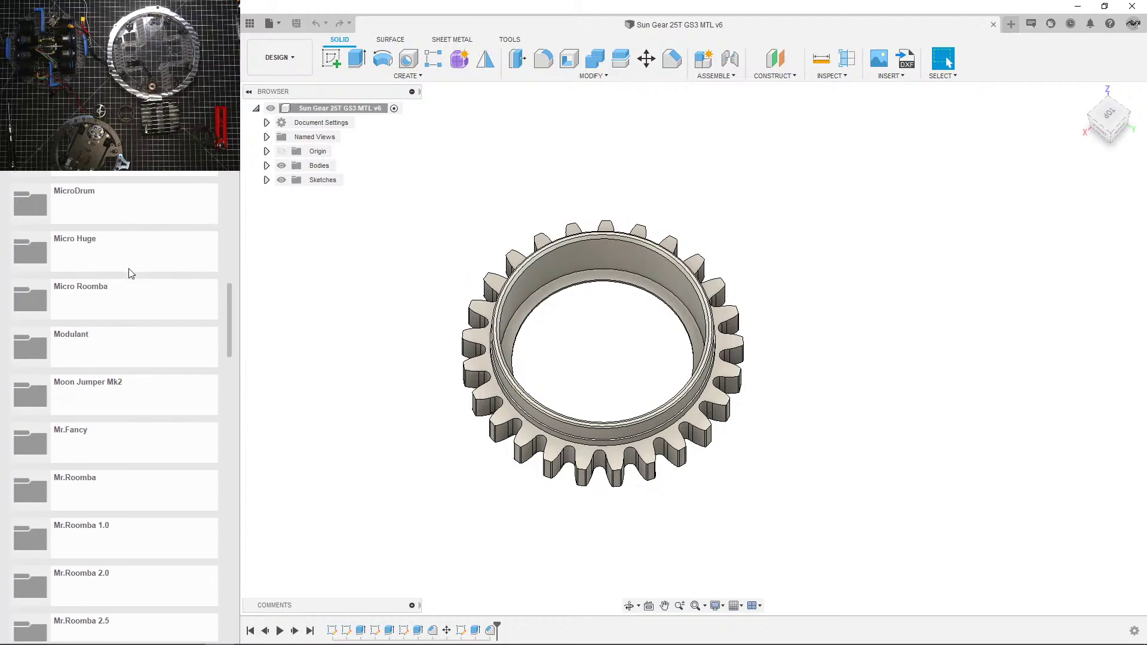
Step: Open the Aluminum Gear CAM design from the Roomba Mk7 CAM folder inside the Mr.Roomba 7.0 folder
scroll(132, 275, "down", 20)
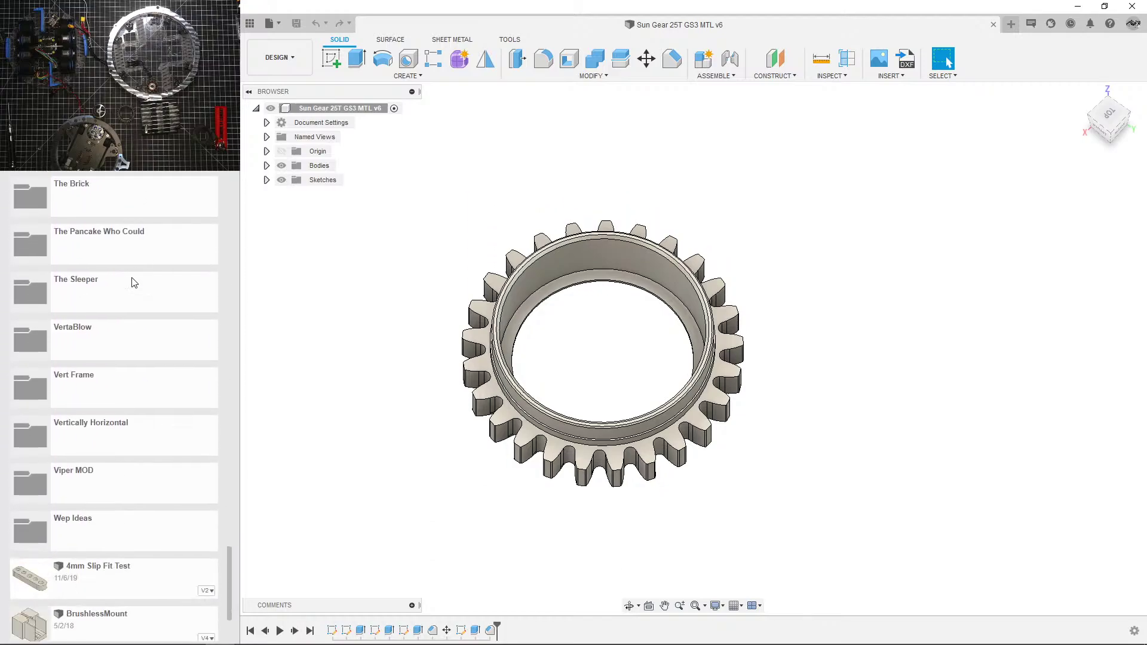
scroll(135, 287, "up", 15)
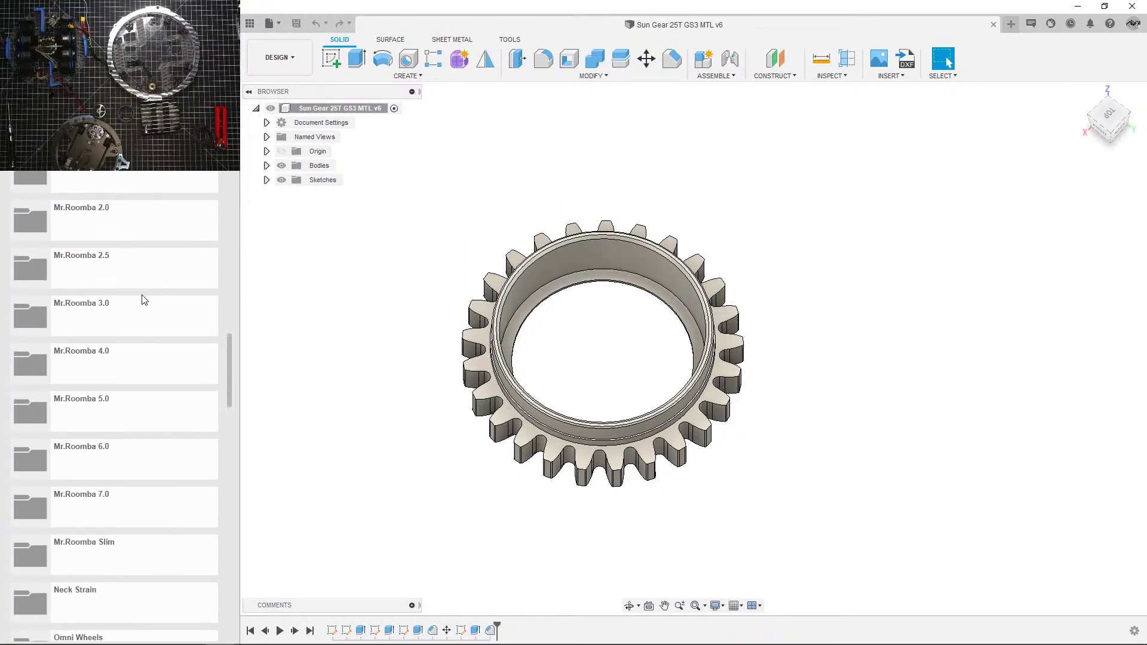
scroll(133, 407, "down", 2)
left_click(134, 410)
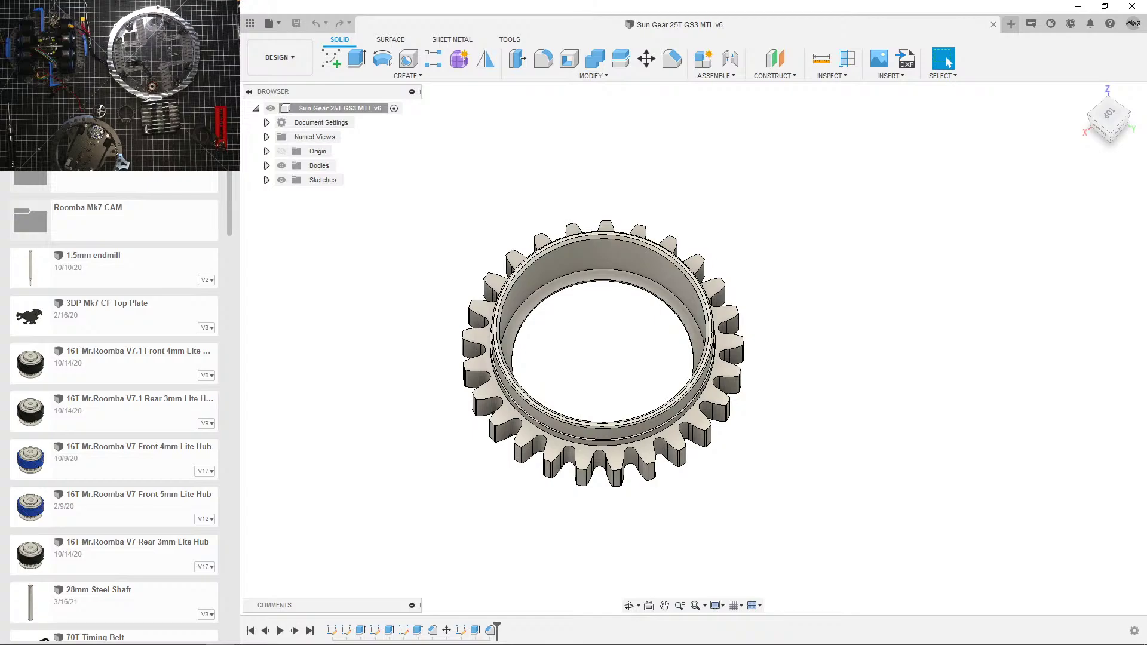
left_click(147, 218)
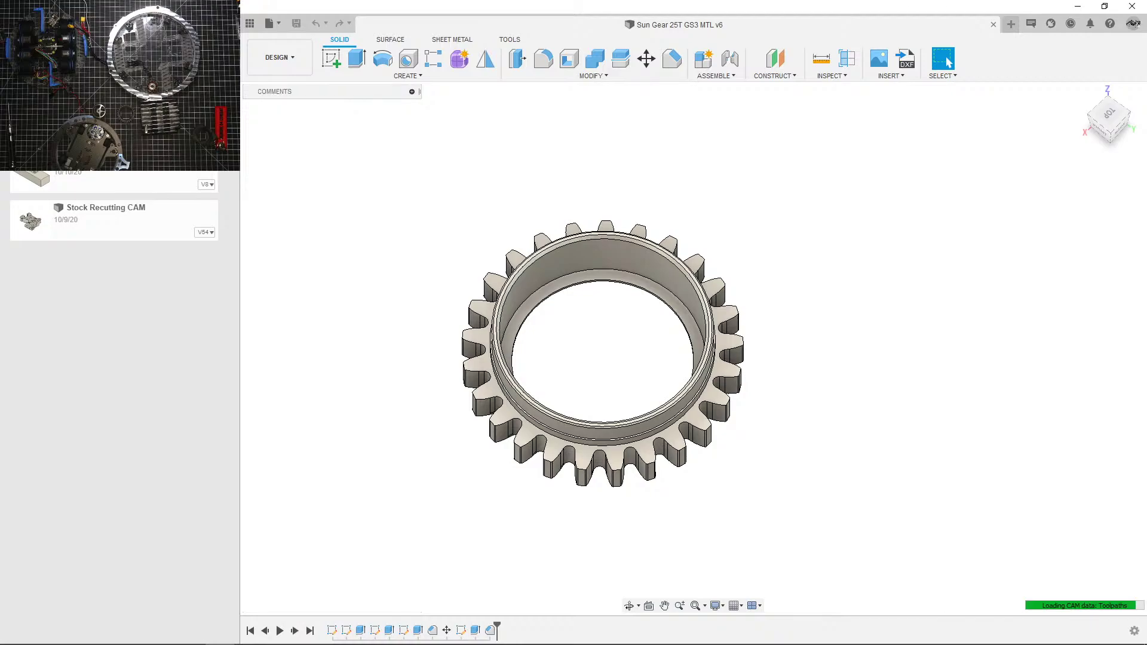
scroll(530, 224, "down", 5)
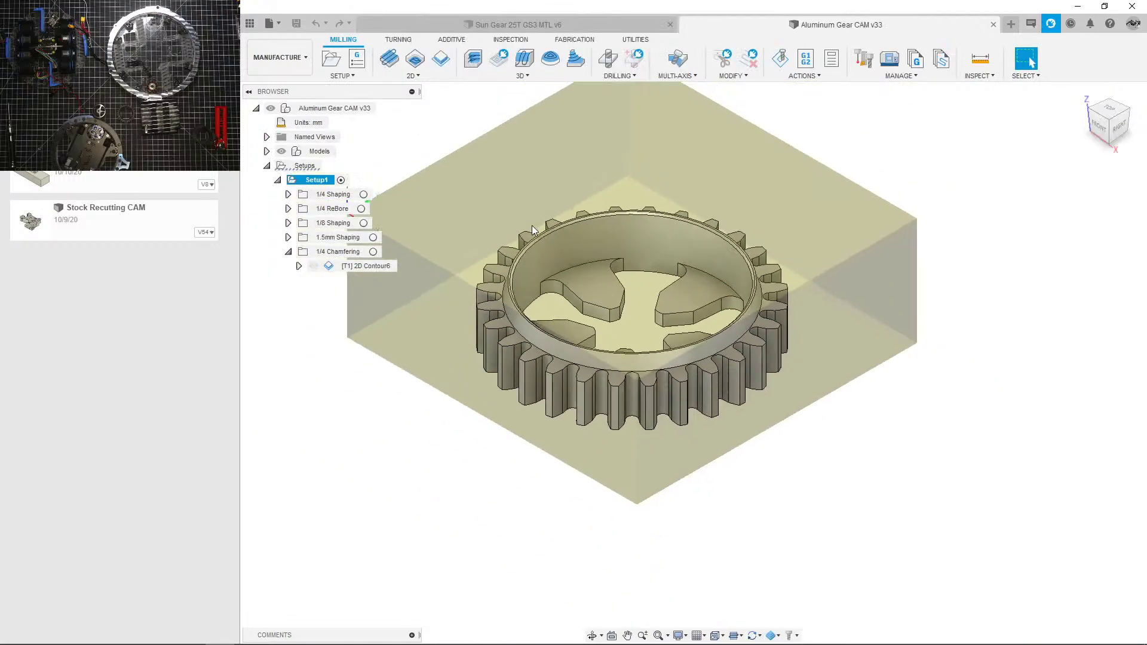
Step: Inspect the gear inside its Setup1 stock block from above and from the front
middle_click_drag(529, 244, 672, 327)
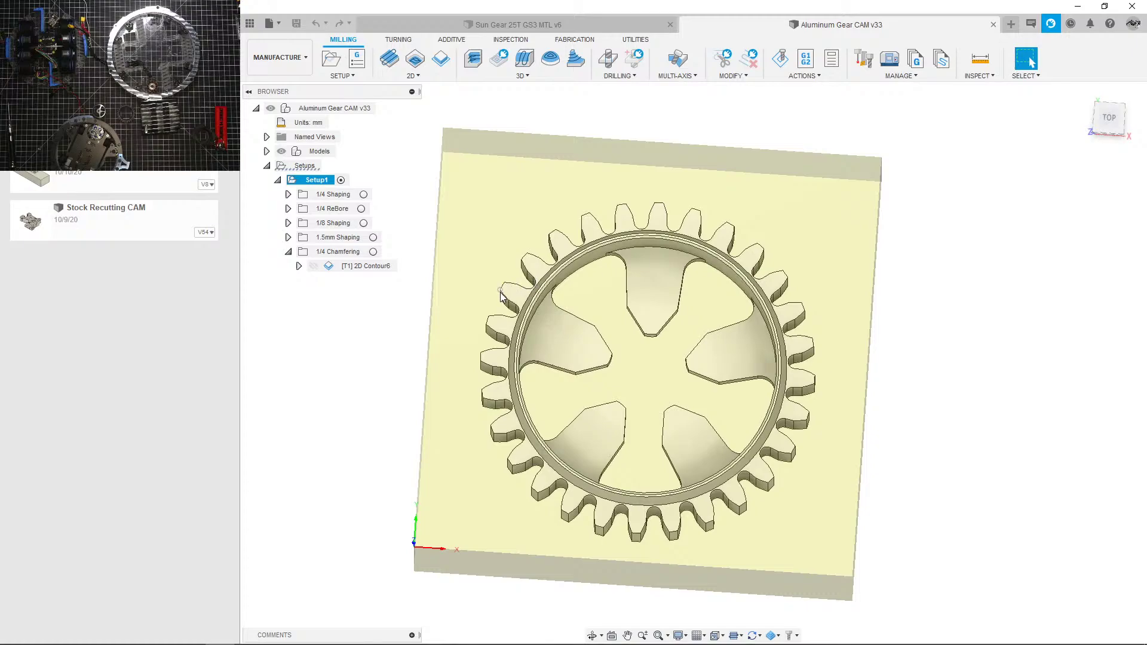
middle_click_drag(503, 299, 595, 391, "shift")
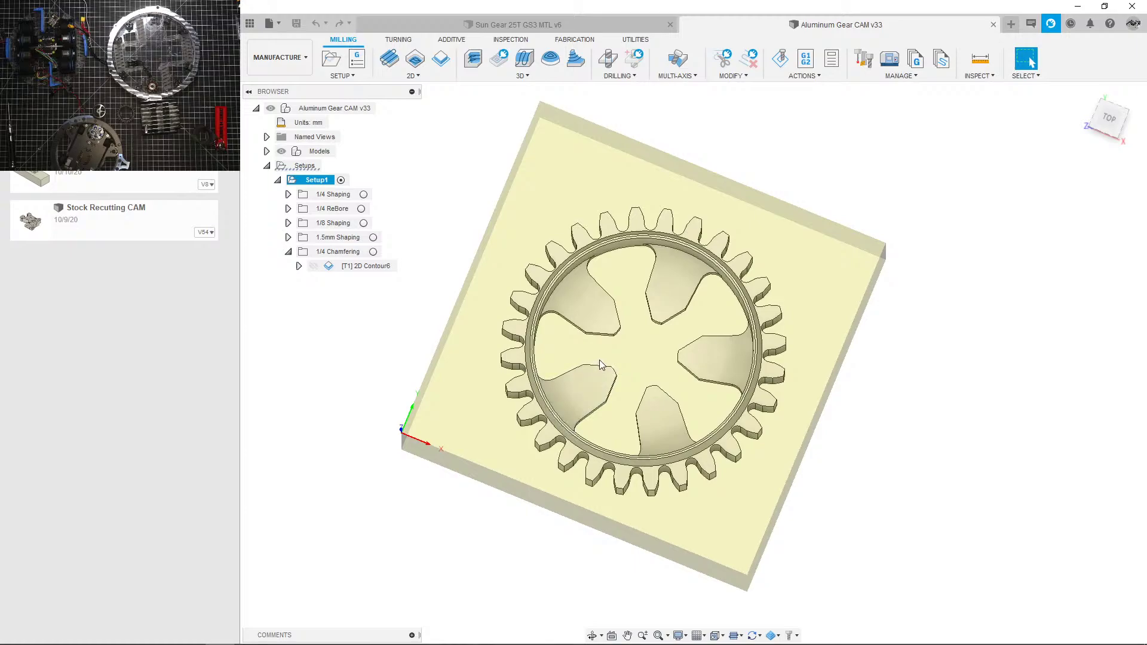
scroll(590, 360, "up", 2)
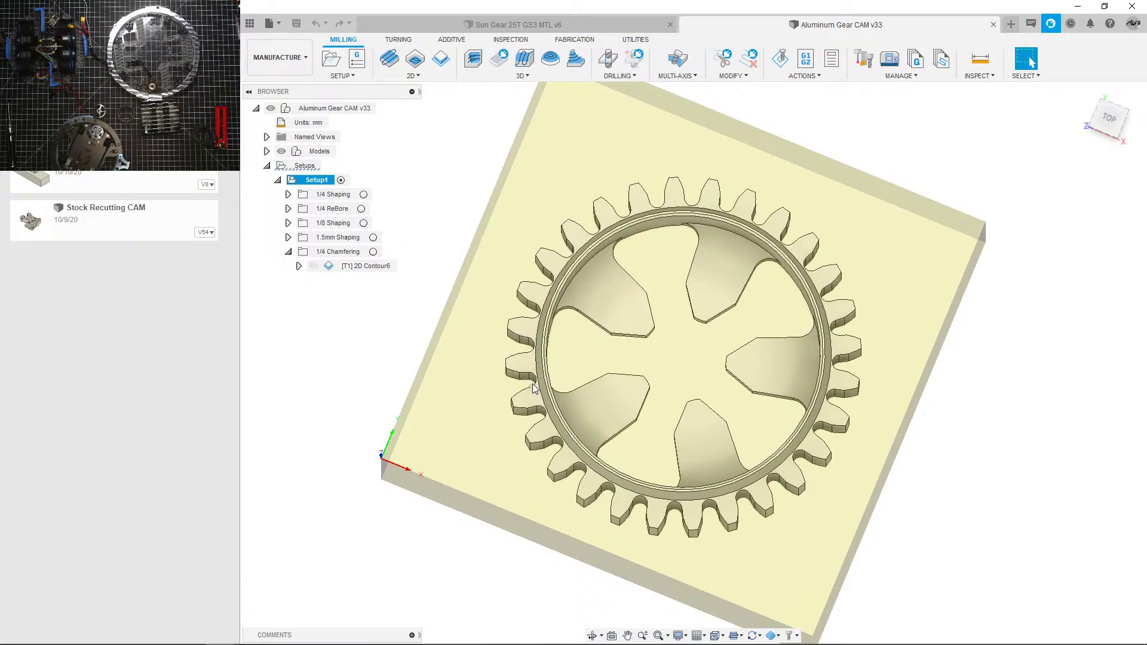
middle_click_drag(554, 371, 597, 305, "shift")
scroll(601, 332, "down", 3)
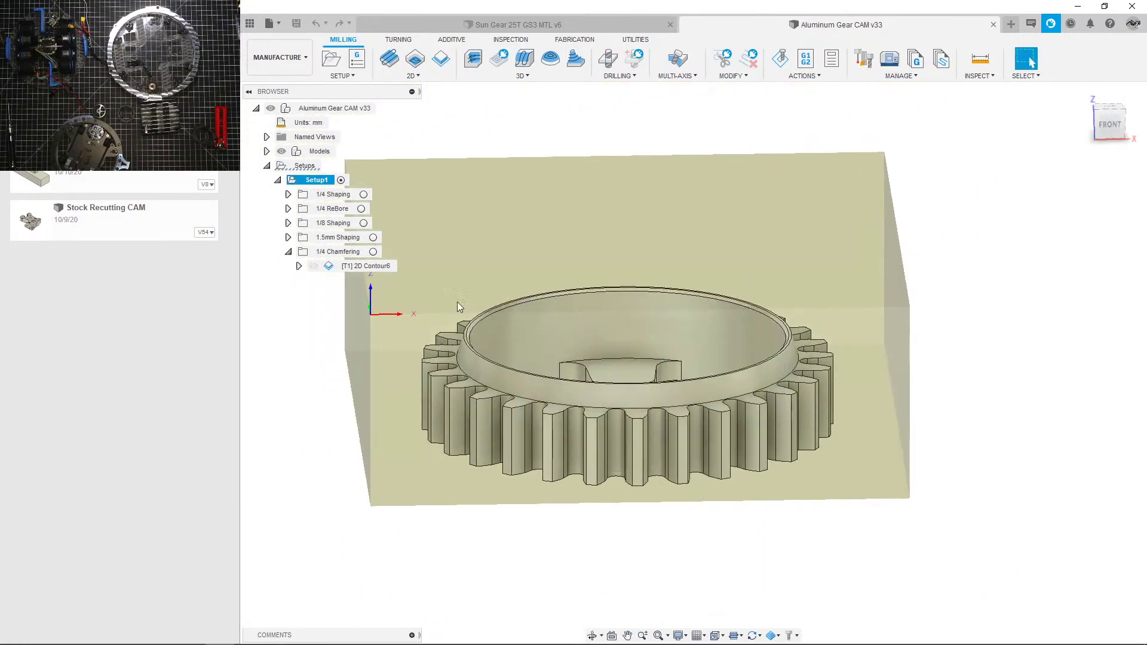
Step: Preview the 2D Contour6 toolpath and its 1/4 Chamfering folder, then deselect and collapse that folder
left_click(354, 268)
middle_click_drag(478, 272, 484, 316, "shift")
scroll(484, 316, "down", 3)
left_click(348, 256)
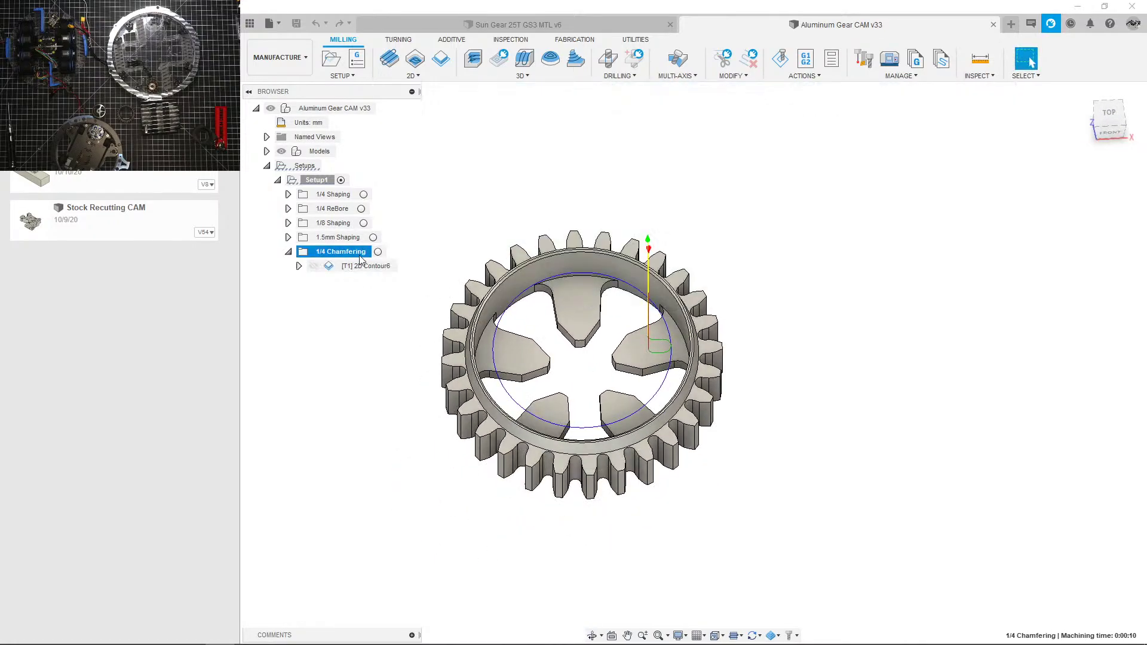
left_click(442, 236)
scroll(510, 261, "up", 2)
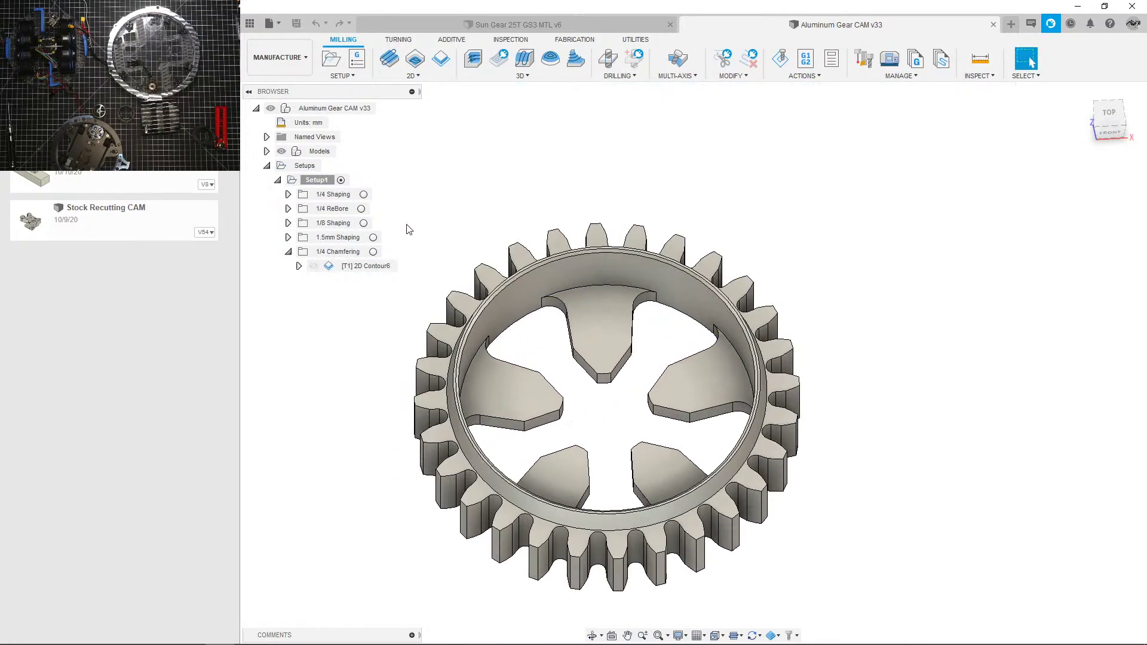
left_click(288, 252)
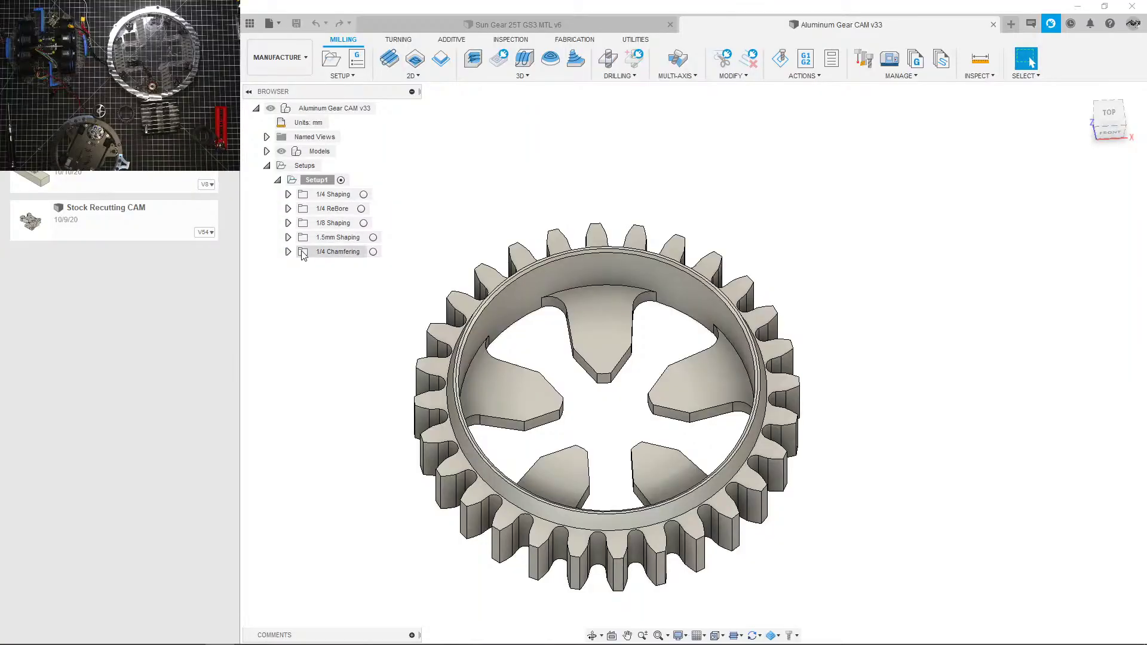
Step: Compare the 1/4 Chamfering toolpath with the 1/4 Shaping toolpaths around the gear, then clear the selection
left_click(335, 195)
left_click(339, 251)
left_click(338, 196)
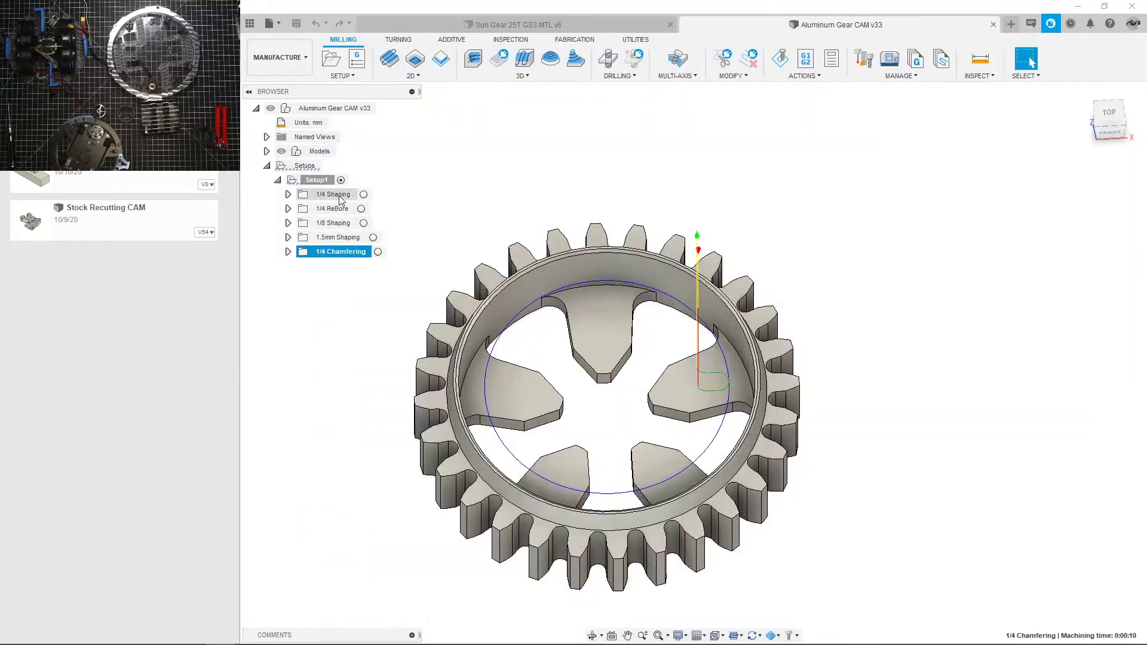
middle_click_drag(461, 265, 538, 281, "shift")
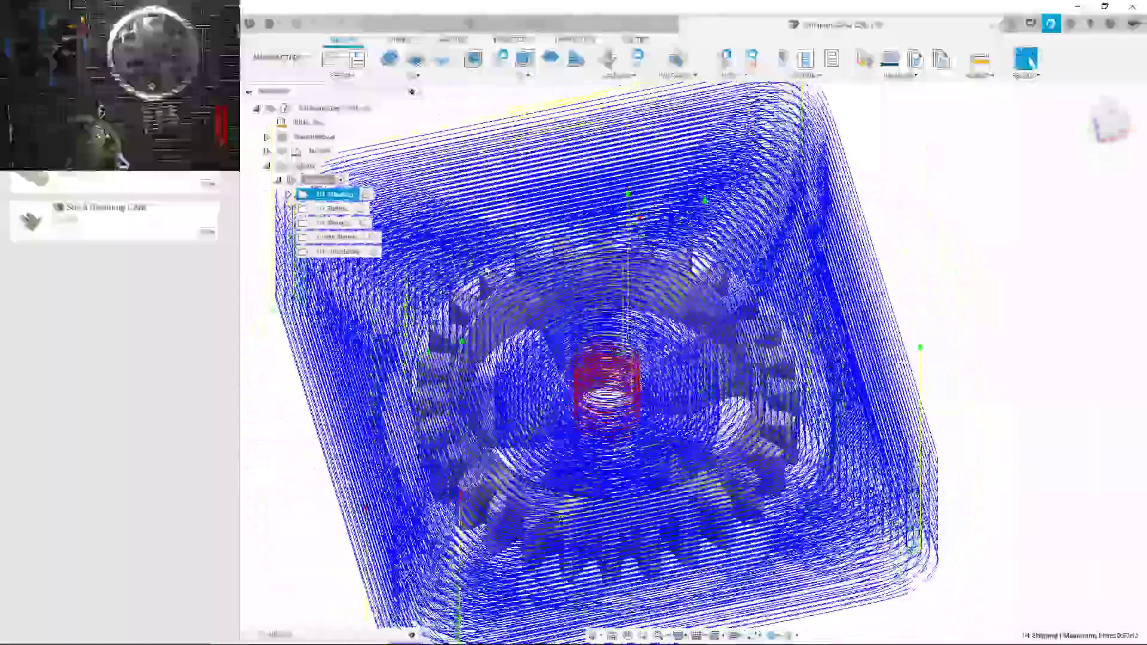
scroll(613, 324, "down", 2)
middle_click_drag(613, 325, 594, 283, "shift")
left_click(408, 192)
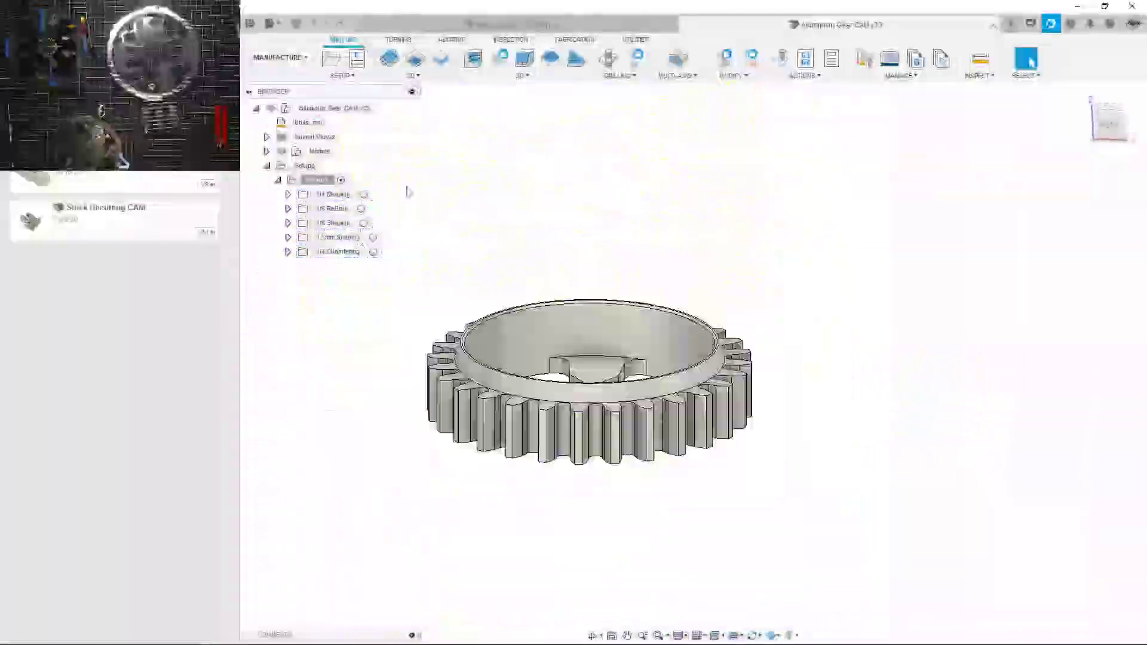
Step: Review the Setup1 stock and 1/4 Shaping toolpaths, comparing the part with the Sun Gear 25T design
left_click(318, 183)
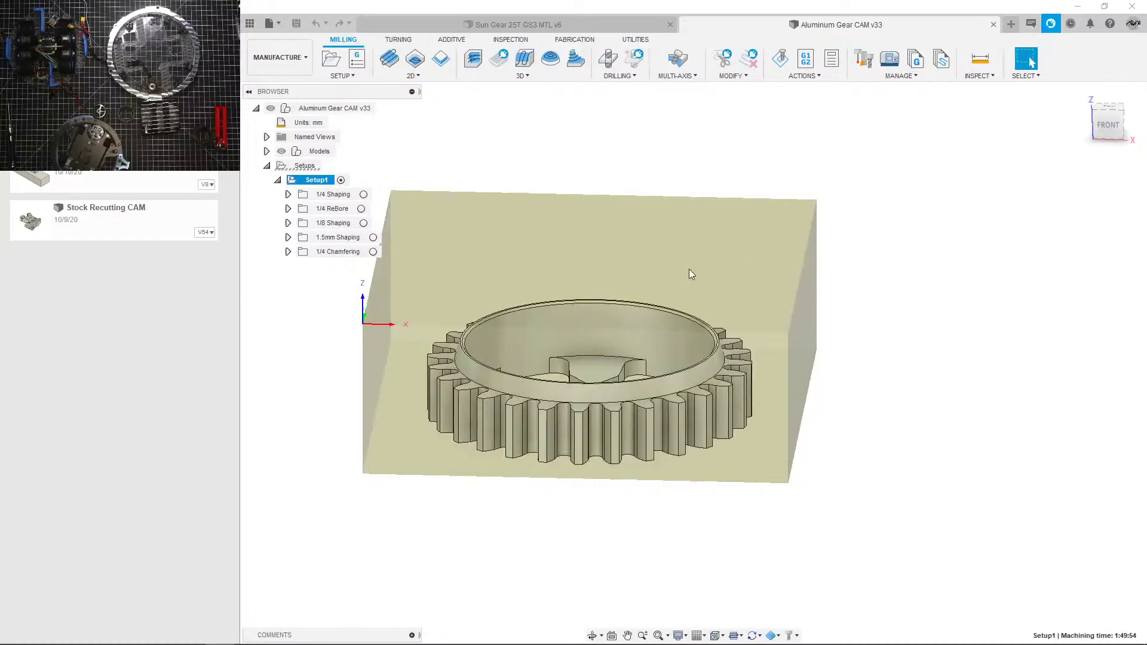
middle_click_drag(689, 274, 581, 261, "shift")
left_click(333, 196)
scroll(581, 261, "down", 2)
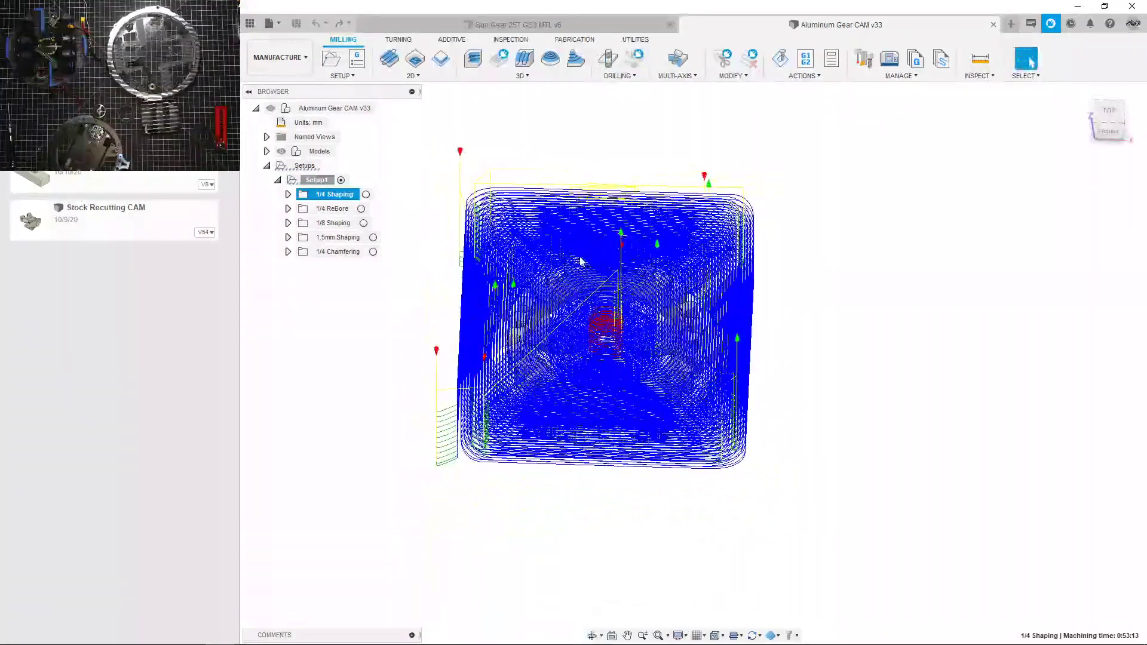
left_click(610, 24)
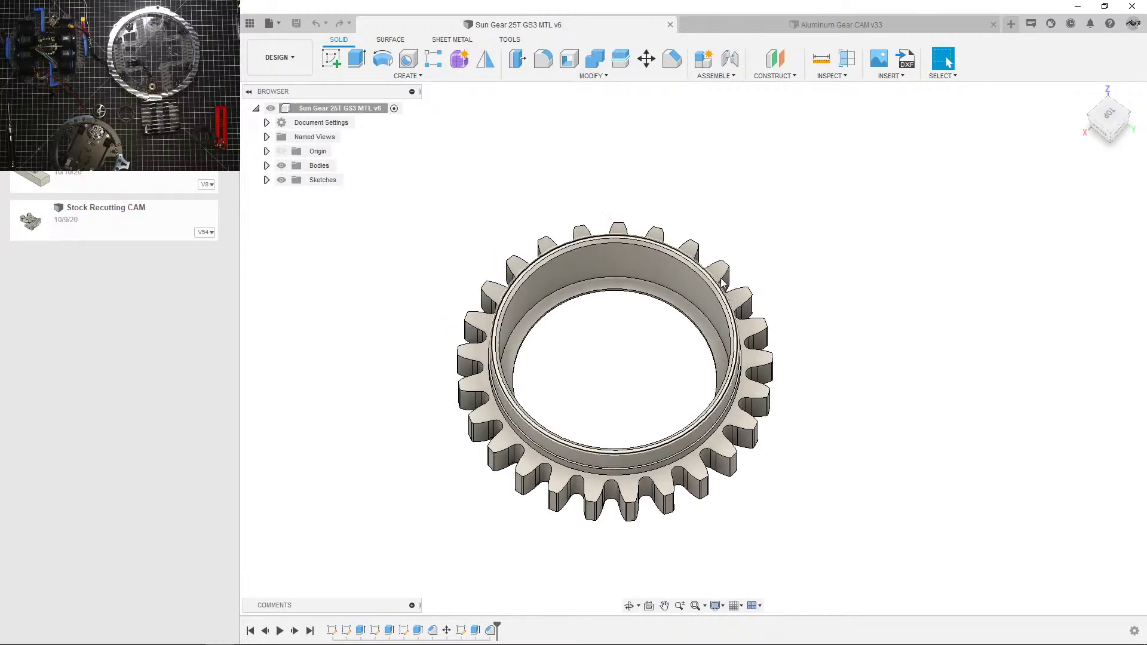
left_click(782, 25)
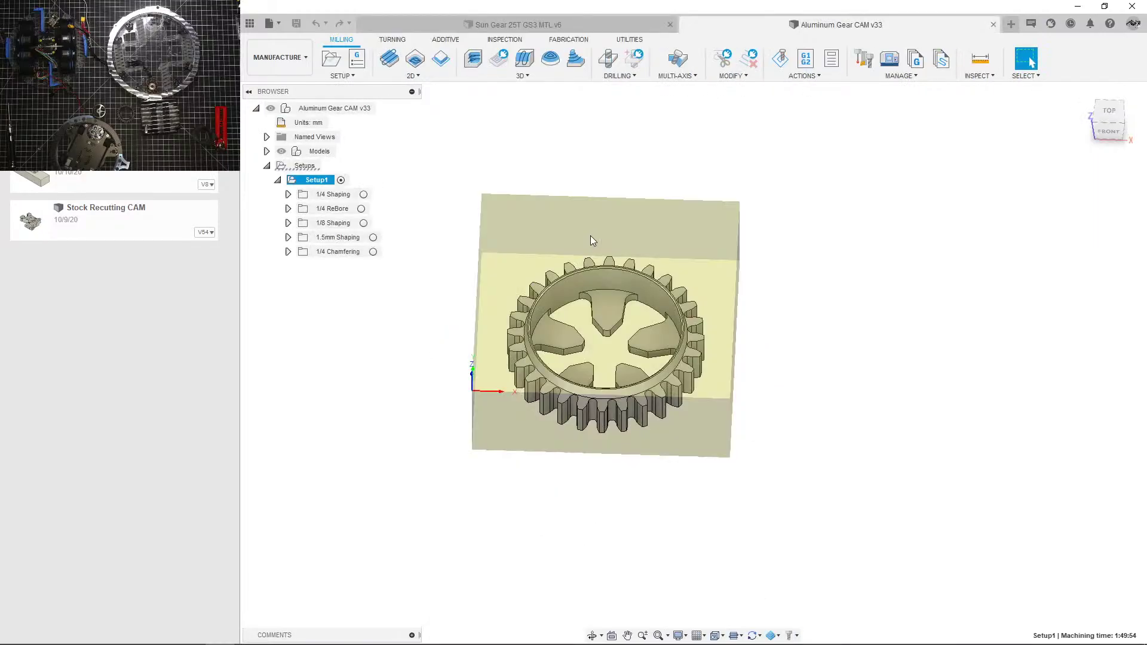
Step: Preview the 1/4 ReBore toolpath inside the gear and the 1/4 Shaping toolpaths, then clear the selection
left_click(336, 209)
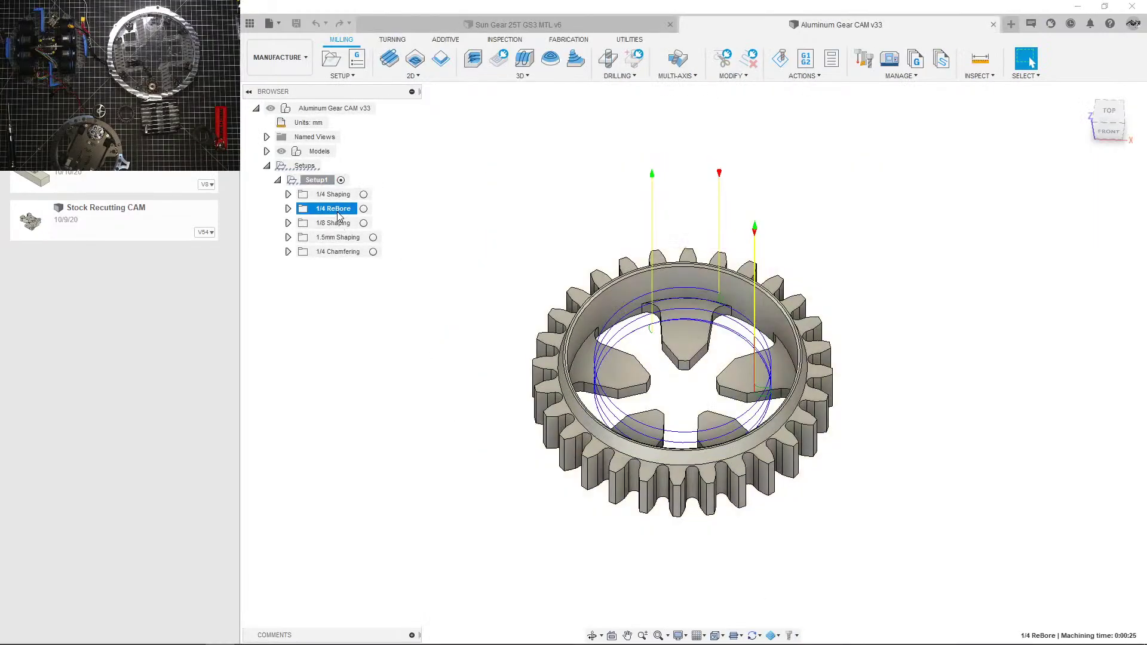
middle_click_drag(464, 243, 402, 253)
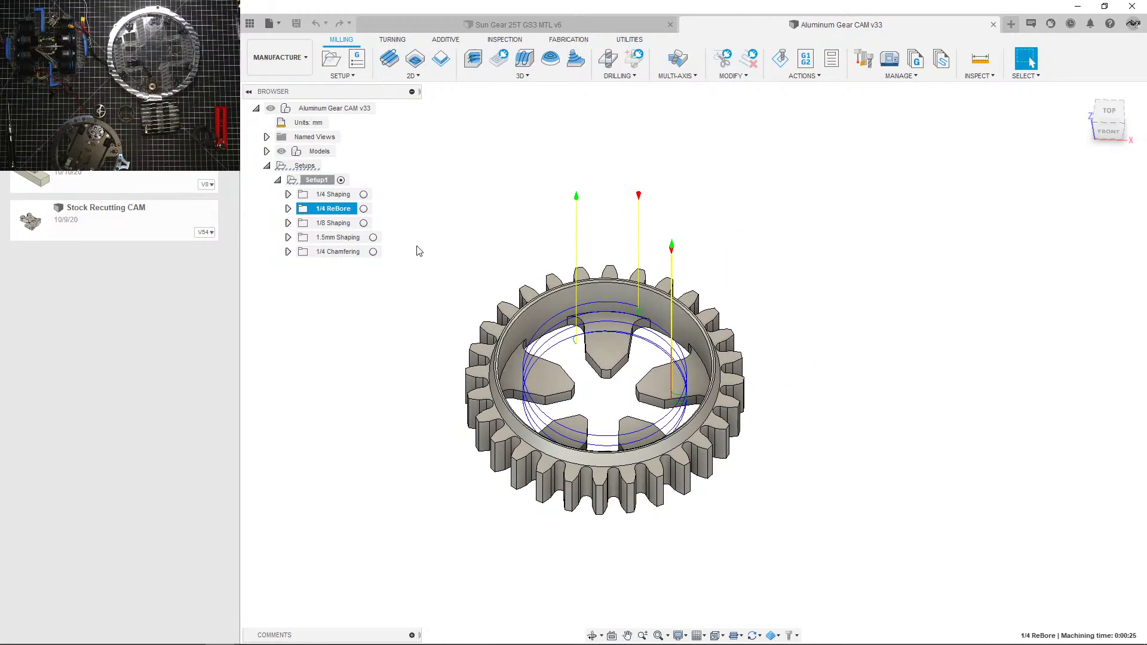
left_click(339, 196)
left_click(401, 303)
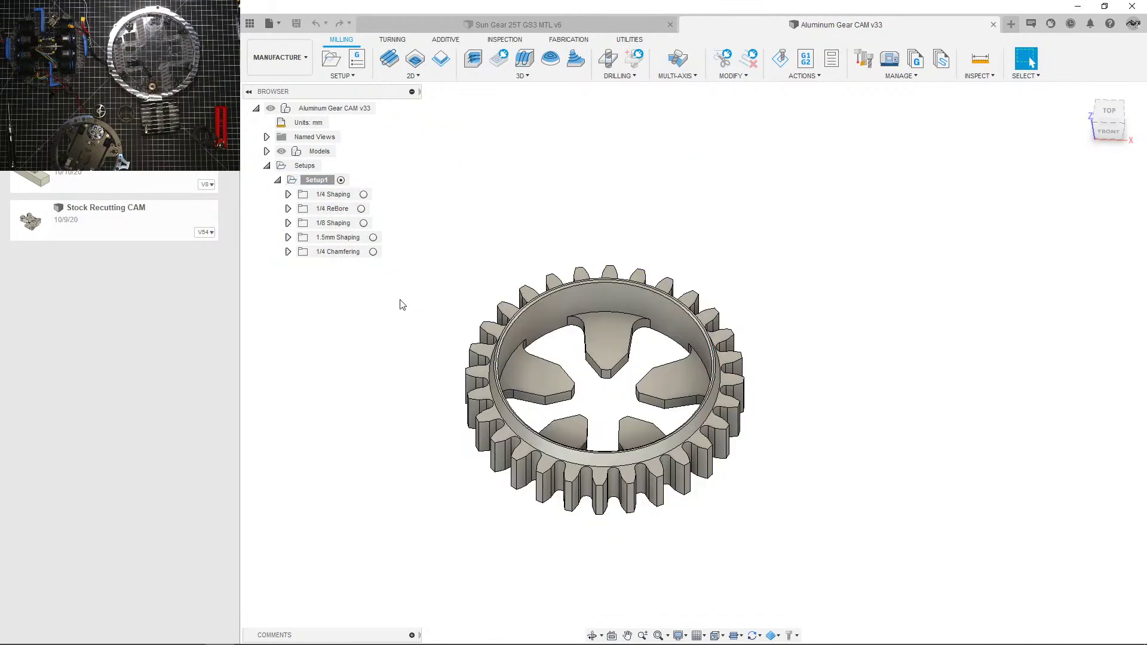
Step: Expand the 1/4 Shaping folder and preview the 2D Adaptive1 (5) and 2D Adaptive1 (4) toolpaths
left_click(287, 194)
left_click(380, 265)
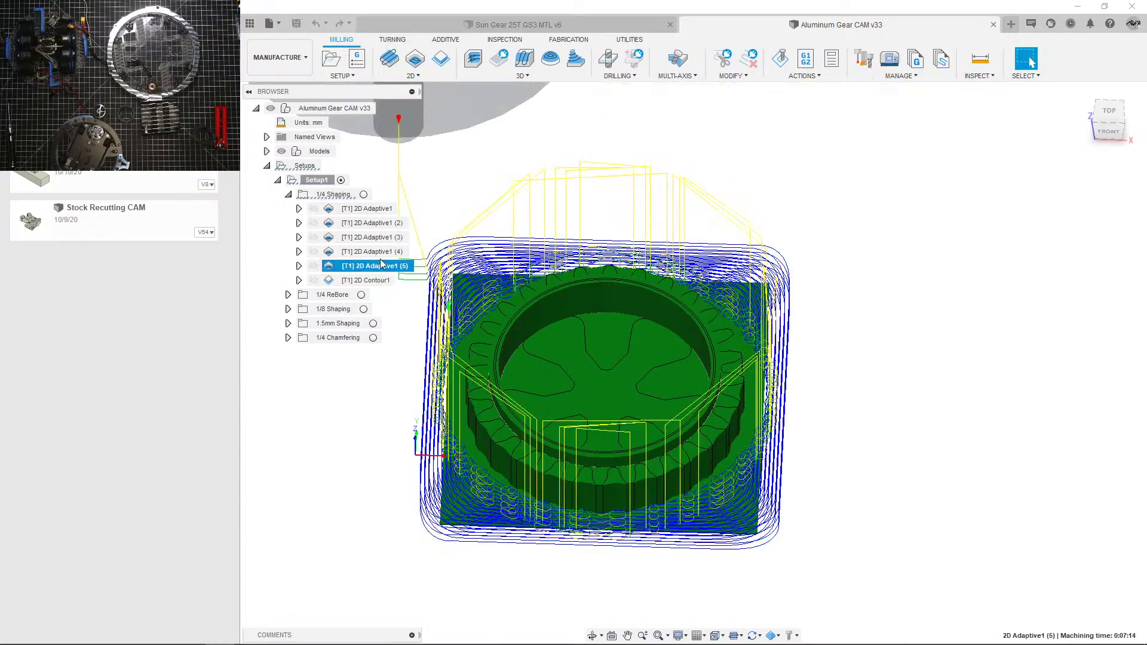
left_click(378, 252)
Step: Examine the 2D Adaptive1 (3) toolpath that clears the gear's central bore from several angles
left_click(379, 238)
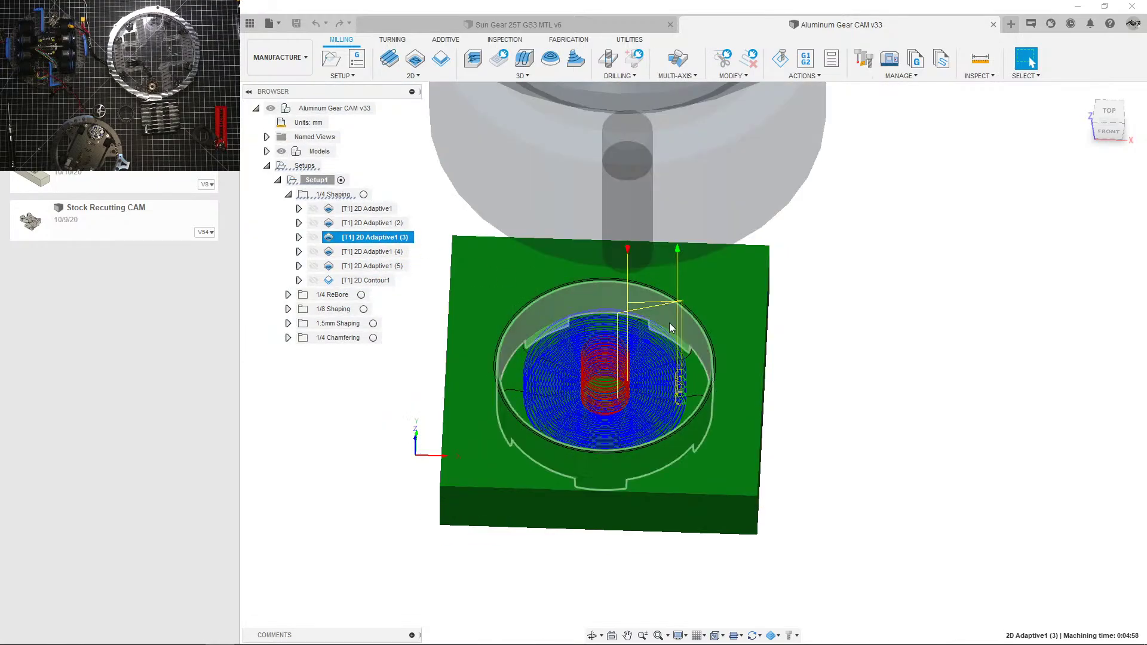
scroll(670, 322, "up", 5)
scroll(632, 329, "down", 4)
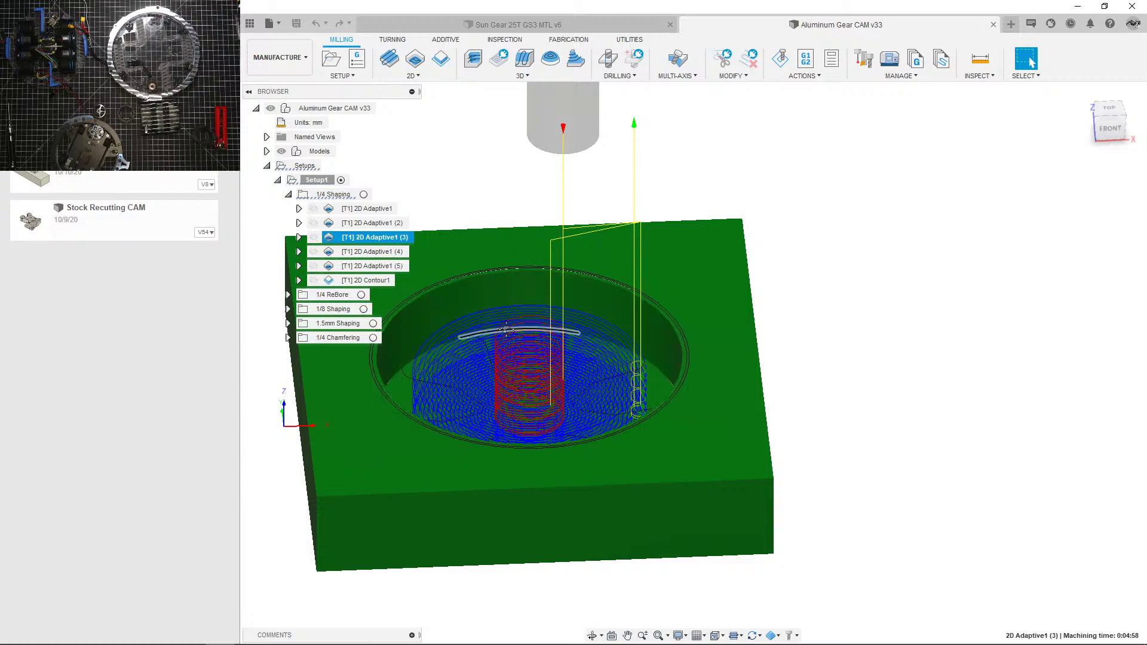
middle_click_drag(503, 334, 563, 332)
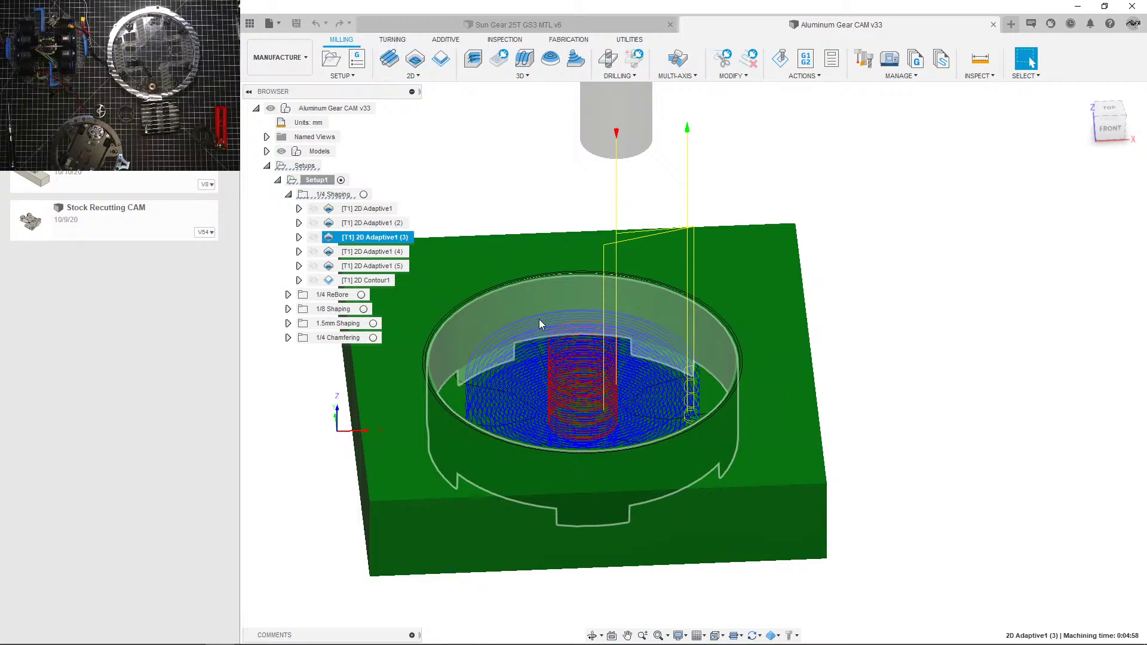
scroll(539, 326, "down", 2)
middle_click_drag(539, 325, 551, 346, "shift")
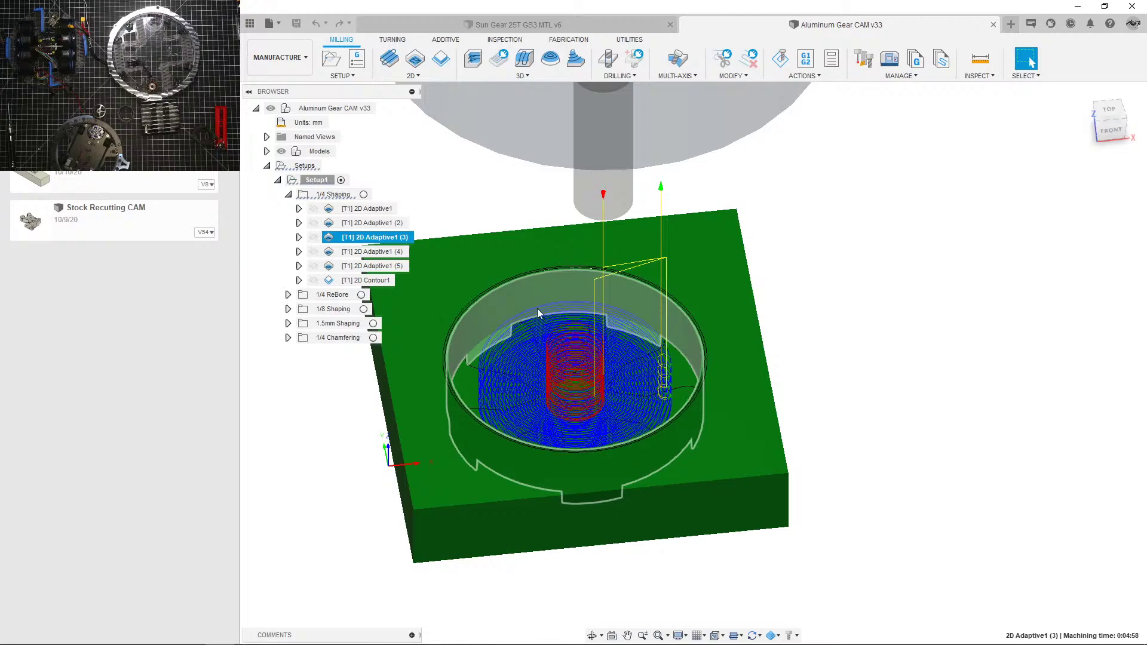
scroll(479, 283, "up", 2)
Step: Step through the outer shaping toolpaths 2D Adaptive1 (4), 2D Adaptive1 (5) and 2D Contour1
left_click(369, 256)
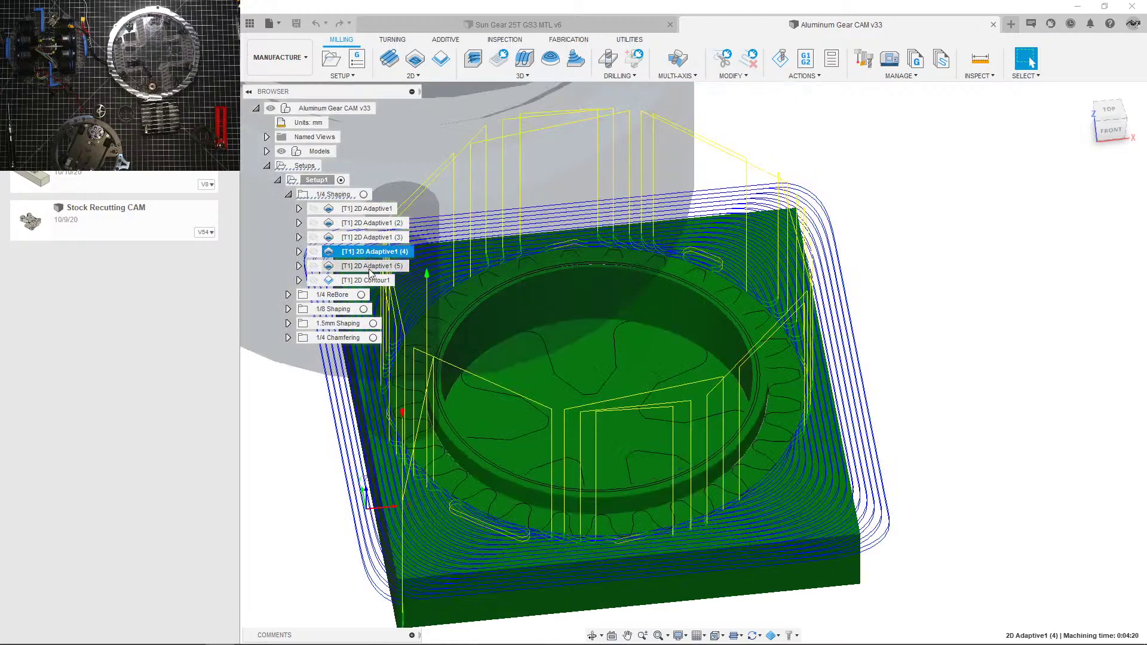
scroll(532, 297, "down", 2)
scroll(532, 297, "up", 1)
mouse_move(532, 298)
middle_mouse_down("shift")
mouse_move(529, 270)
mouse_move(526, 308)
middle_mouse_up("shift")
left_click(380, 267)
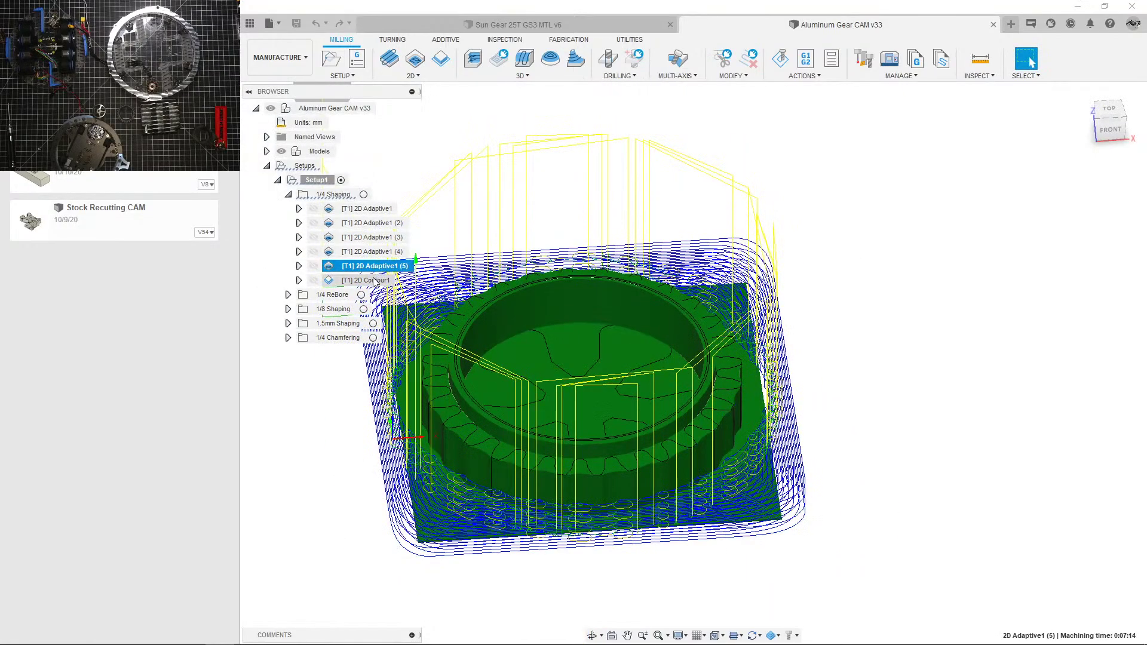
left_click(372, 284)
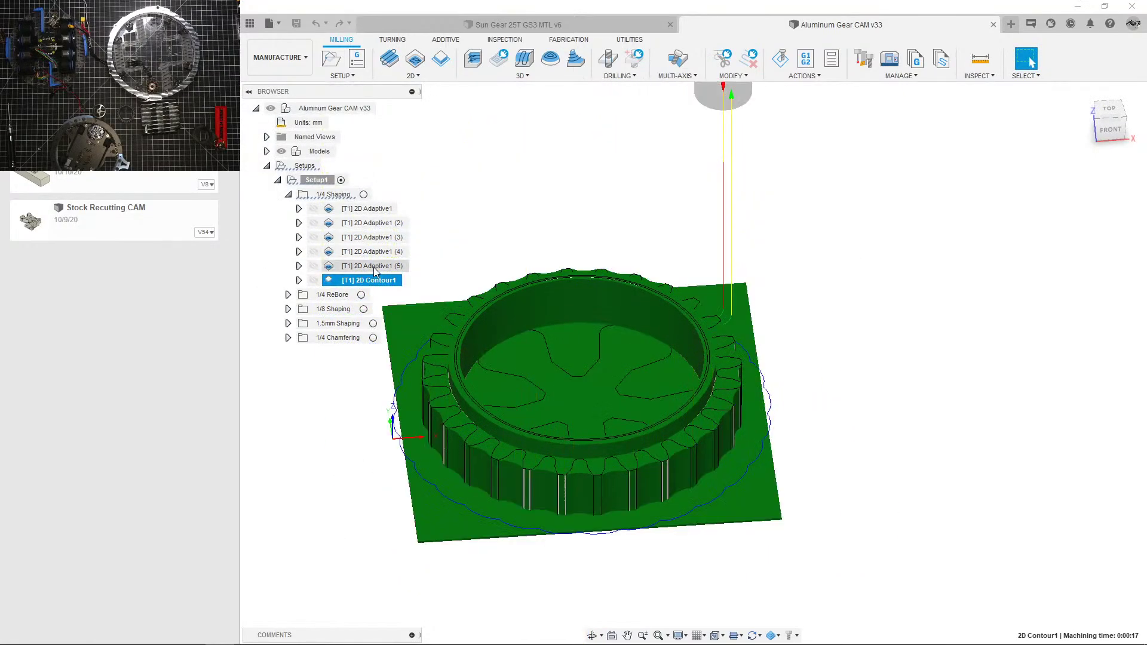
Step: Go back through the adaptive toolpaths to 2D Adaptive1 (3), then forward again to 2D Contour1
left_click(374, 267)
left_click(375, 251)
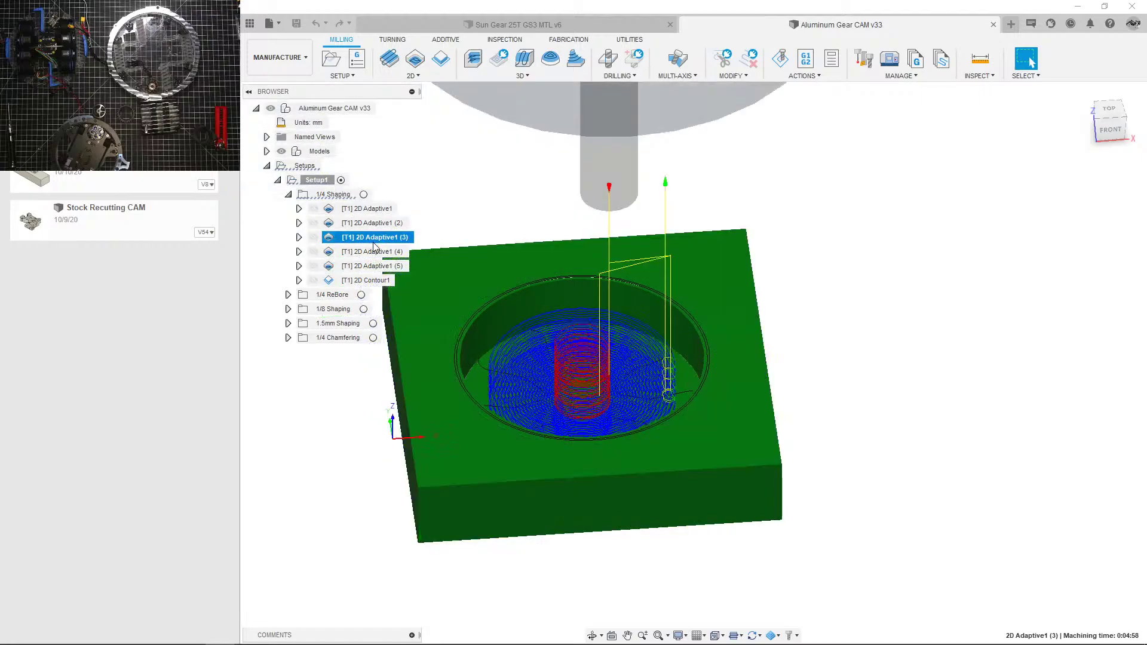
left_click(375, 238)
left_click(364, 252)
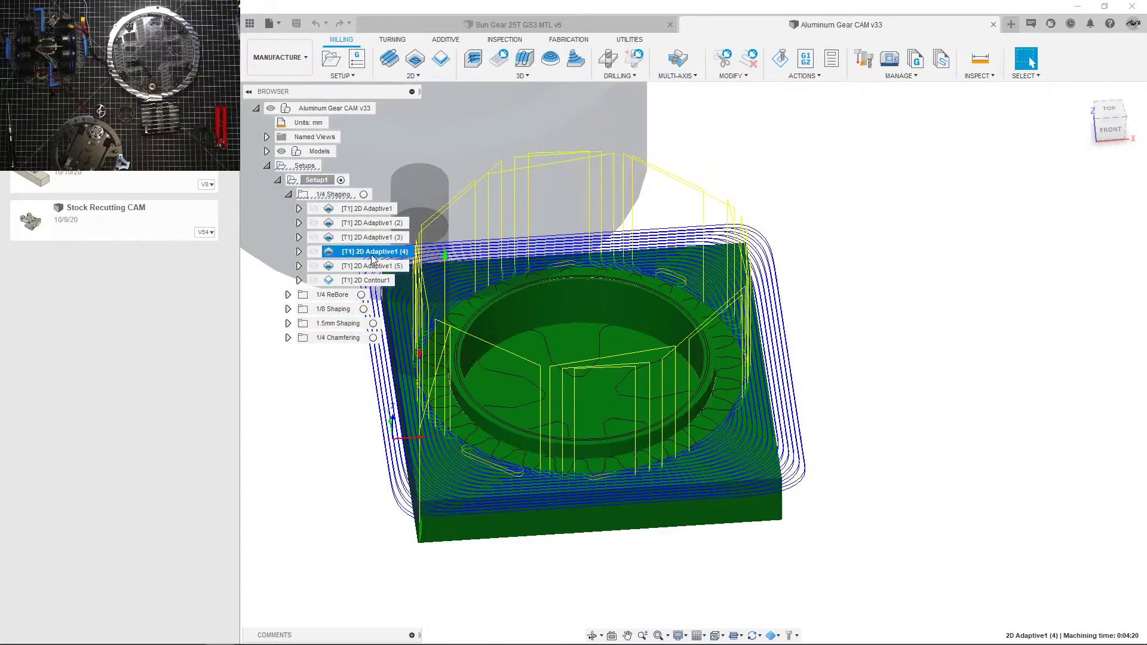
left_click(367, 268)
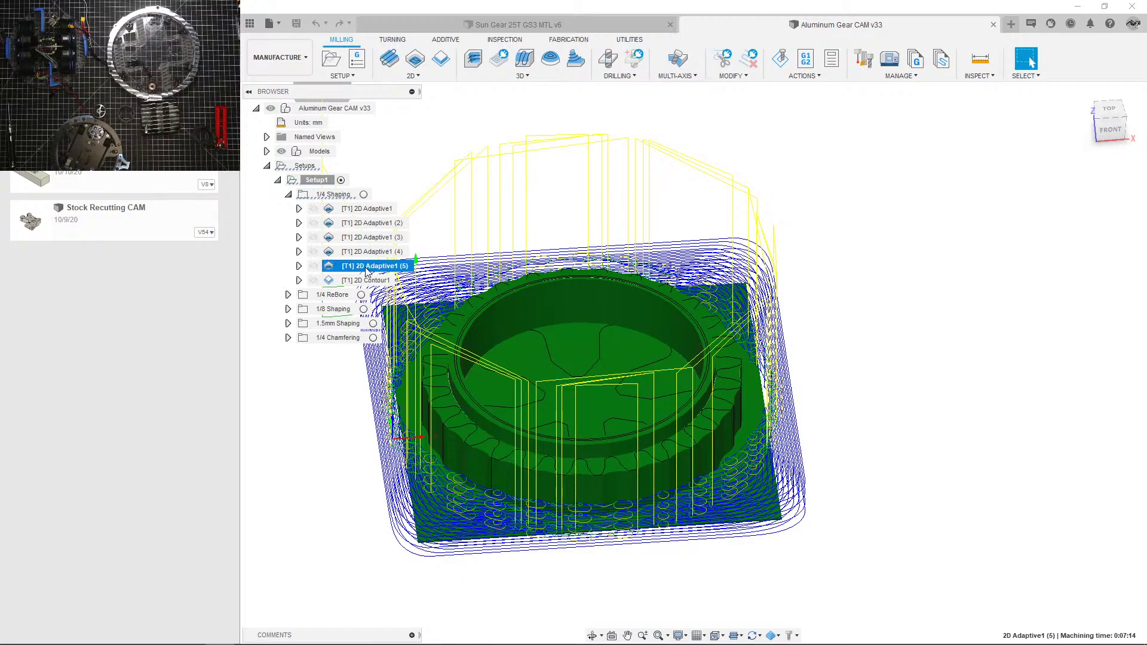
left_click(374, 281)
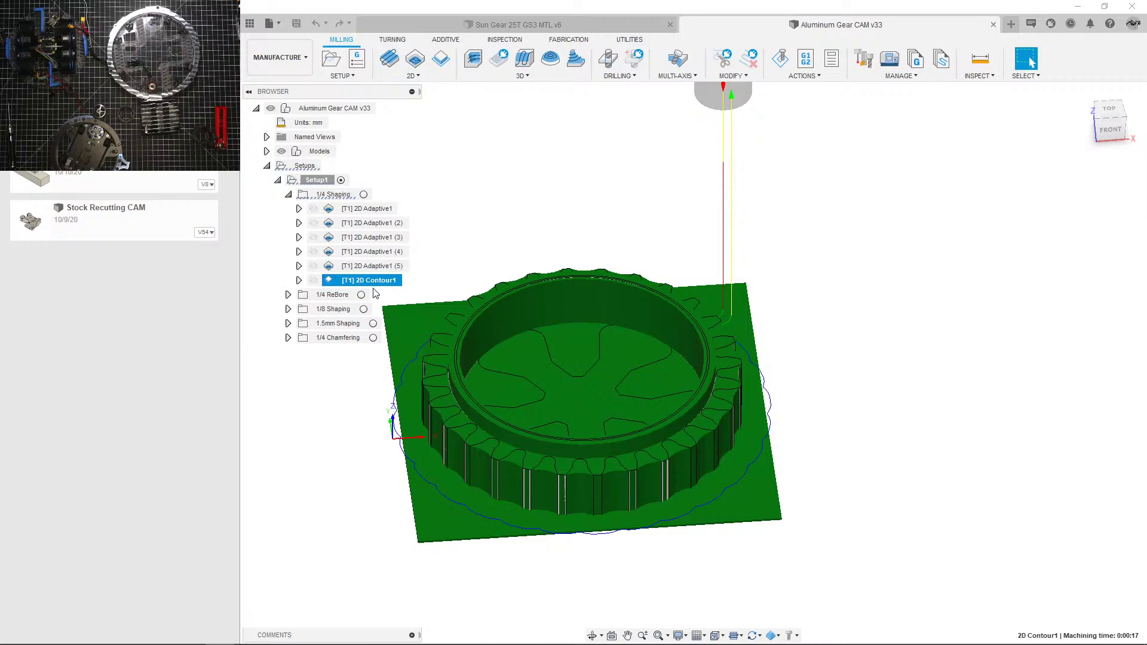
Step: Preview the 2D Adaptive1 (2), (3) and (4) toolpaths in sequence
left_click(377, 224)
left_click(381, 239)
left_click(375, 253)
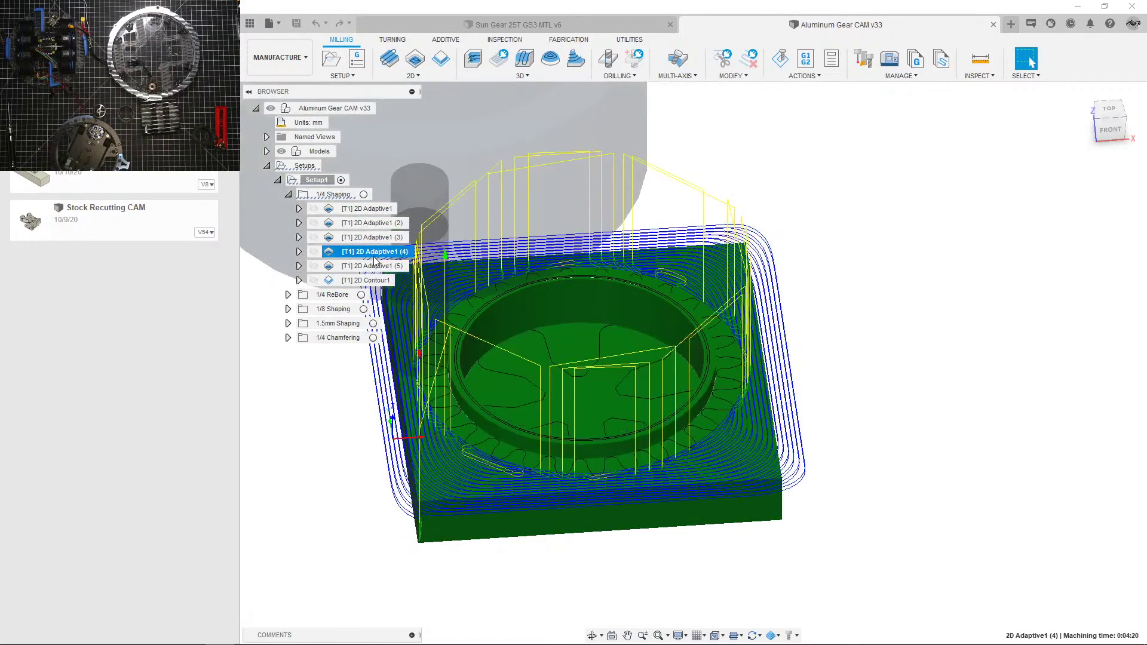
Step: Examine the 2D Adaptive1 (5) toolpath around the gear's outside from above and from the side
left_click(374, 267)
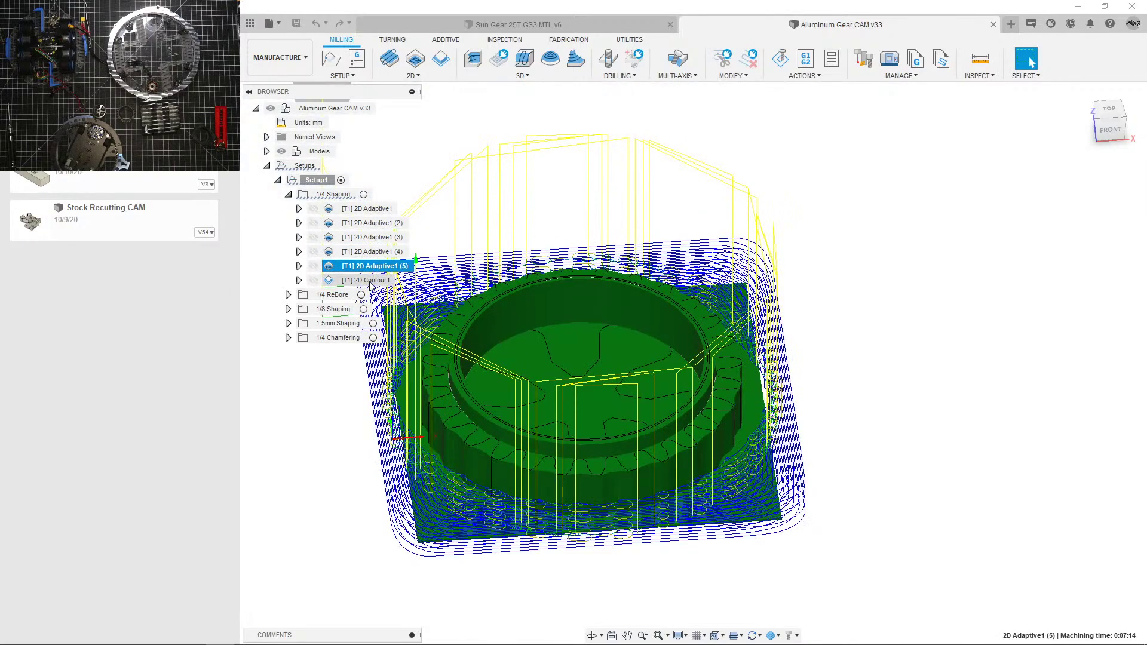
middle_click_drag(579, 347, 554, 410, "shift")
scroll(554, 411, "down", 2)
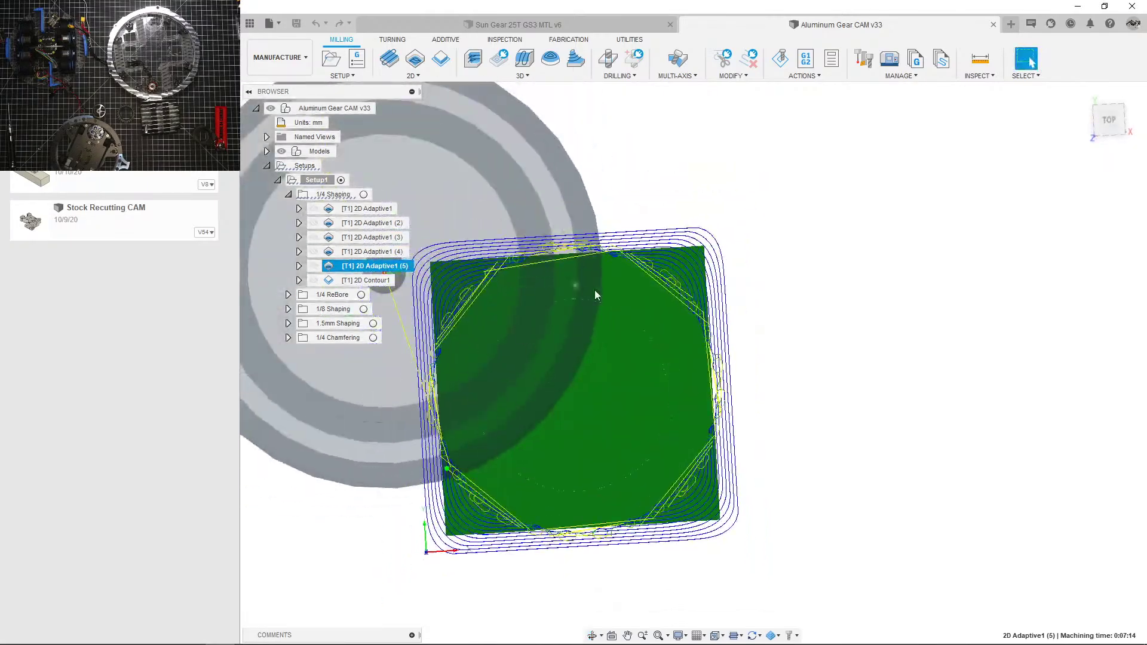
scroll(595, 295, "up", 2)
middle_click_drag(646, 365, 640, 311, "shift")
scroll(640, 311, "down", 3)
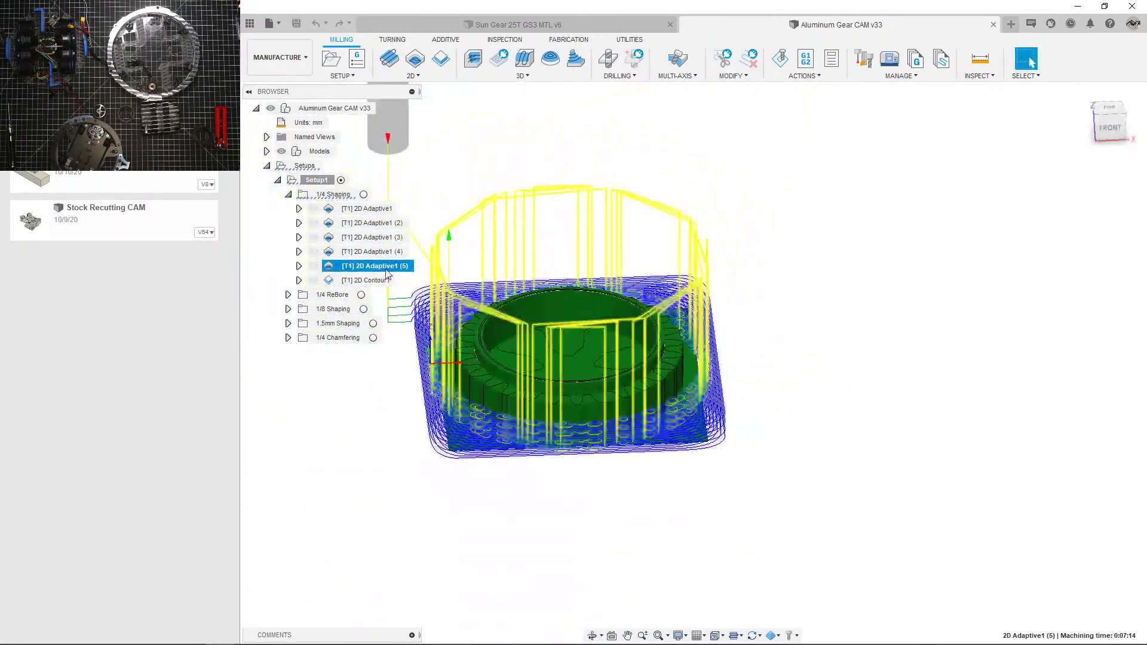
Step: Collapse the 1/4 Shaping group, expand 1/4 ReBore and examine the Bore1 toolpath inside the gear
left_click(289, 194)
left_click(289, 209)
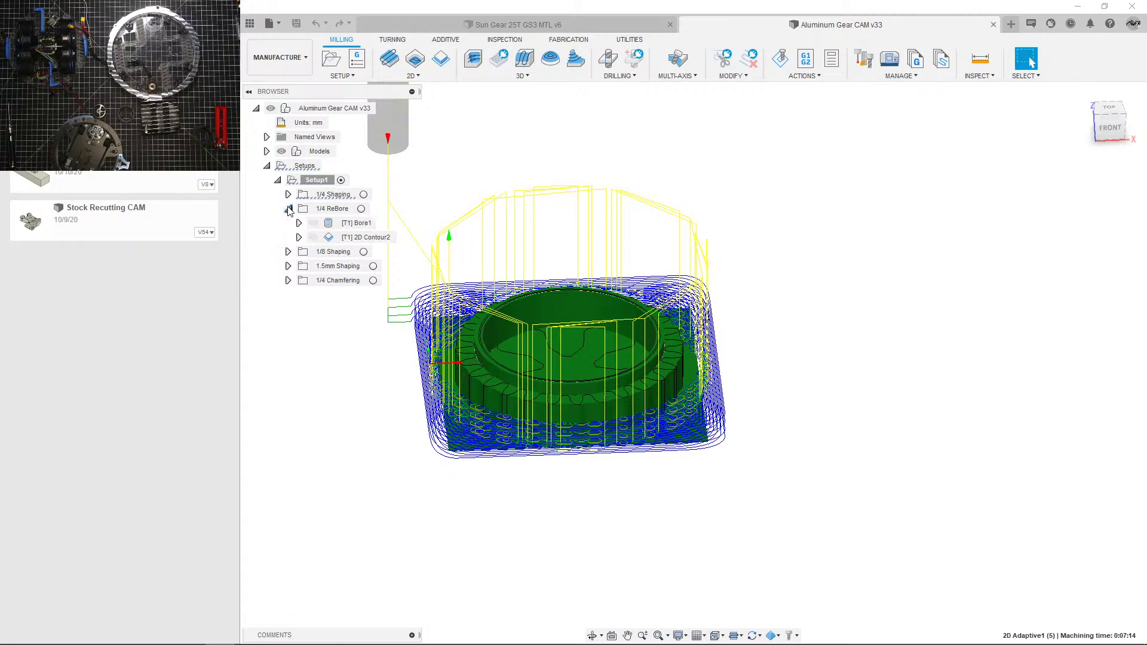
middle_click_drag(499, 283, 578, 244, "shift")
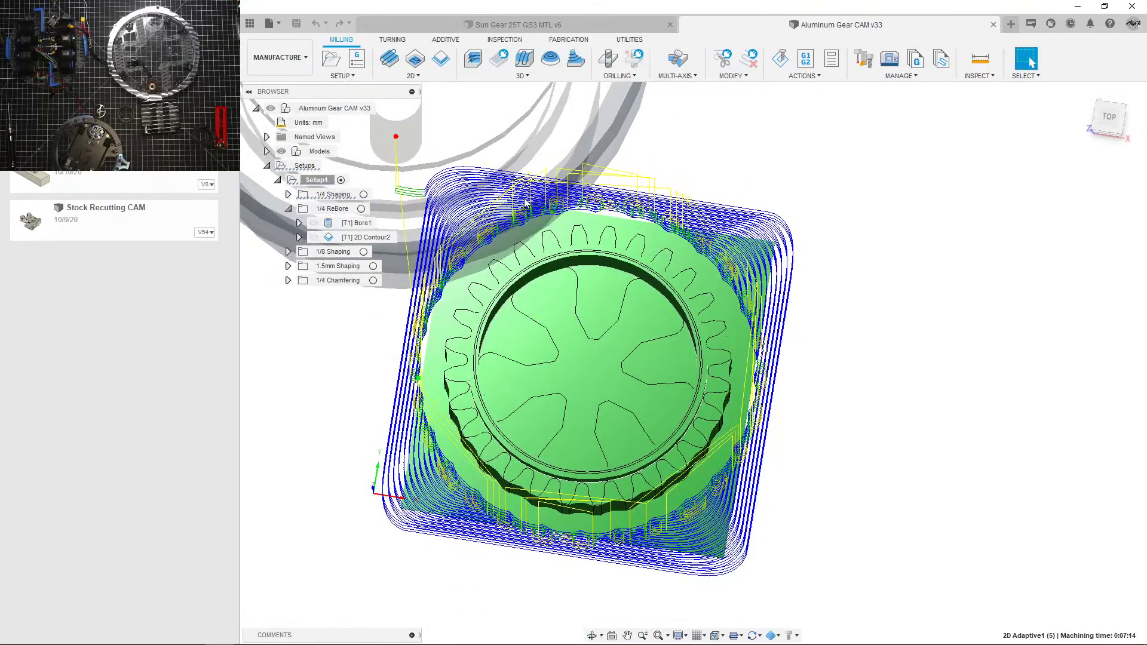
middle_click_drag(526, 203, 379, 273, "shift")
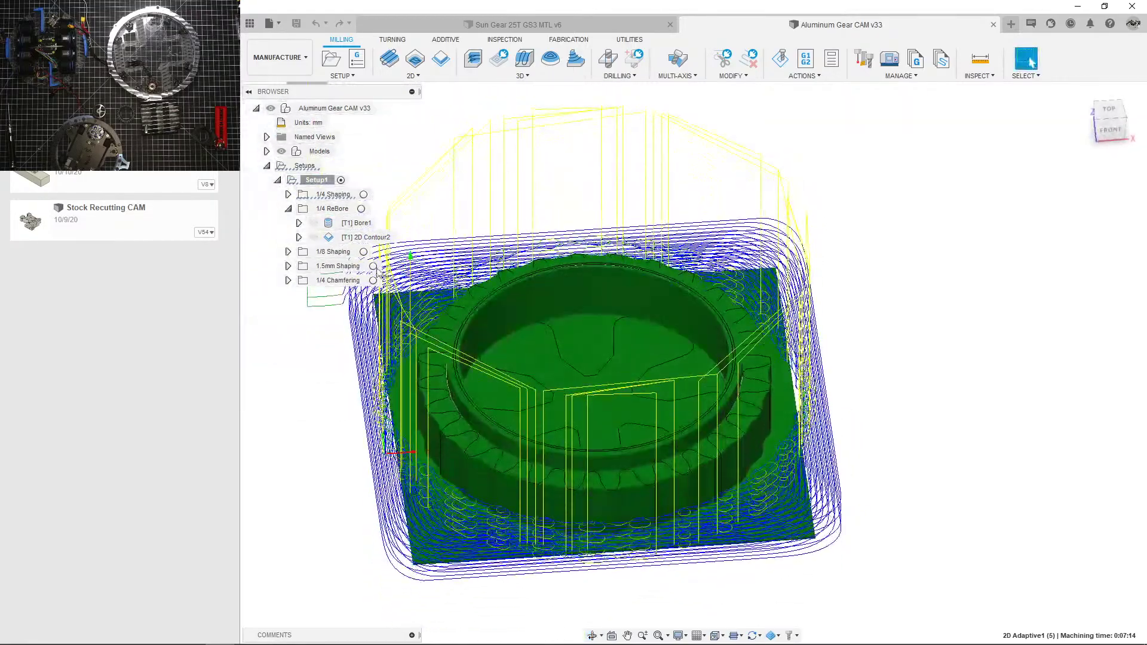
left_click(357, 224)
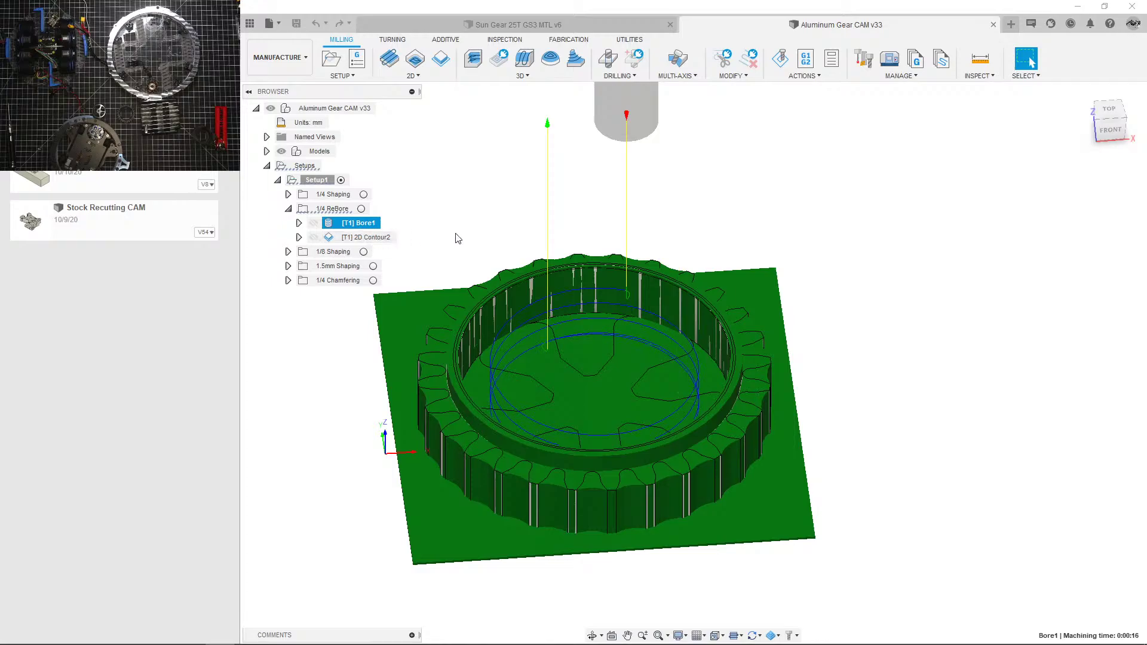
middle_click_drag(457, 237, 446, 281, "shift")
scroll(632, 237, "down", 2)
scroll(445, 281, "down", 2)
Step: Preview the 2D Contour2 toolpath, followed by all toolpaths of the 1/4 ReBore group together
left_click(377, 241)
middle_click_drag(377, 242, 443, 229, "shift")
left_click(334, 208)
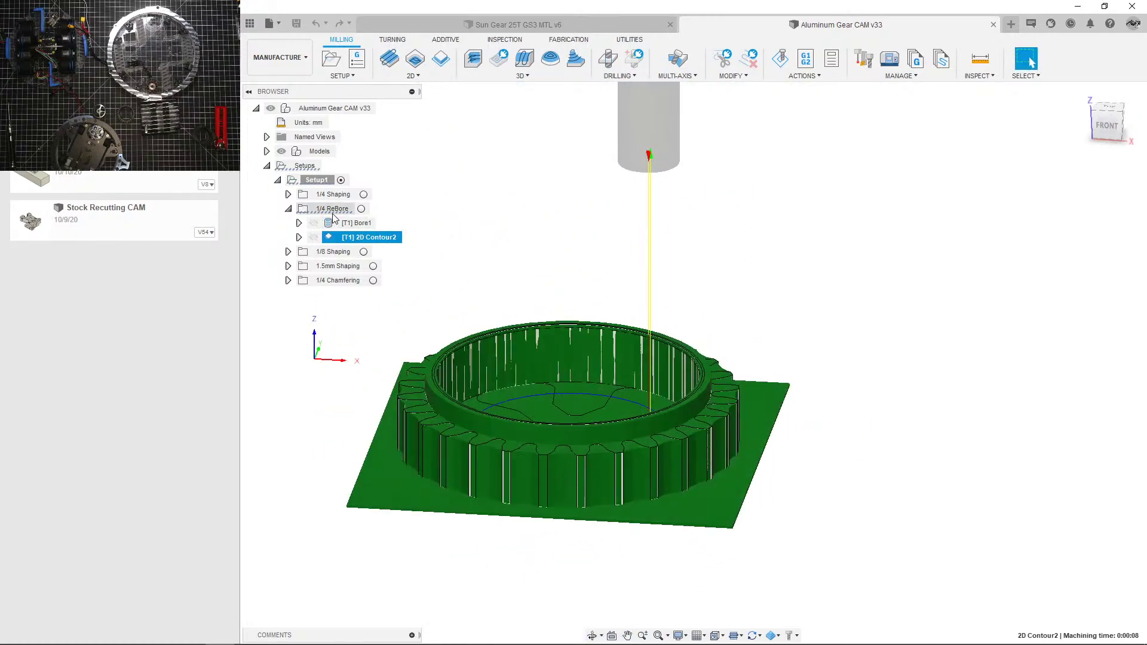
scroll(639, 345, "up", 2)
middle_click_drag(638, 345, 653, 385, "shift")
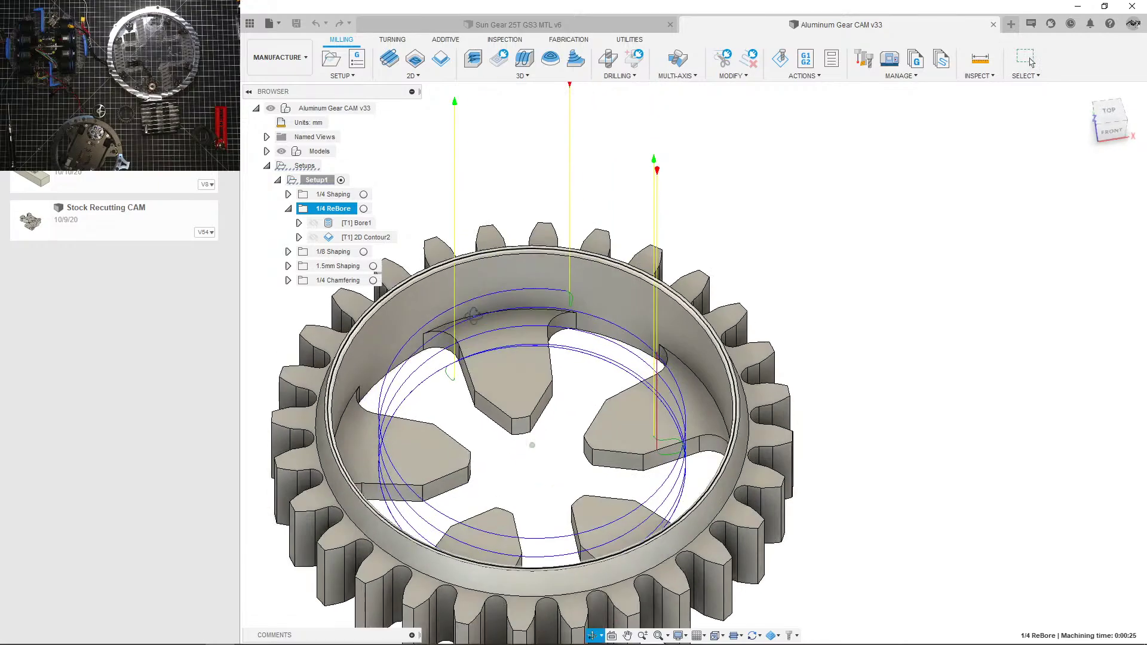
Step: Preview the Bore1 toolpath on its own up close and clear the selection
left_click(356, 226)
scroll(602, 277, "up", 2)
scroll(565, 276, "down", 2)
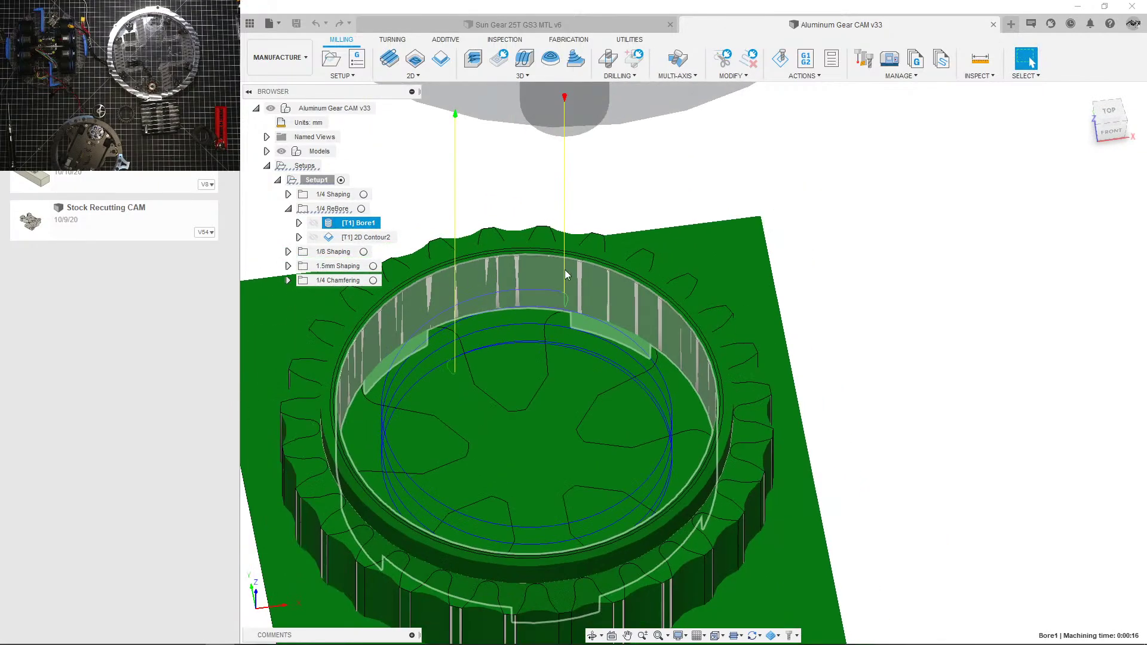
left_click(429, 197)
left_click(377, 235)
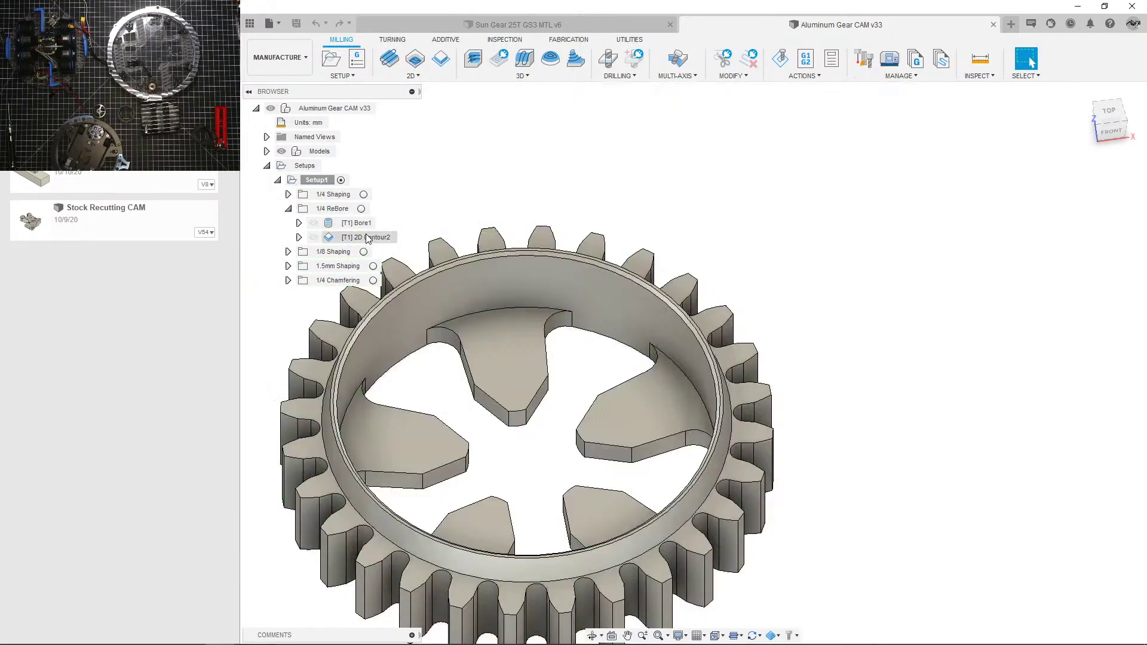
Step: Review the passes, geometry and tool settings of the Bore1 operation and close it without changes
double_click(357, 223)
left_click(1056, 182)
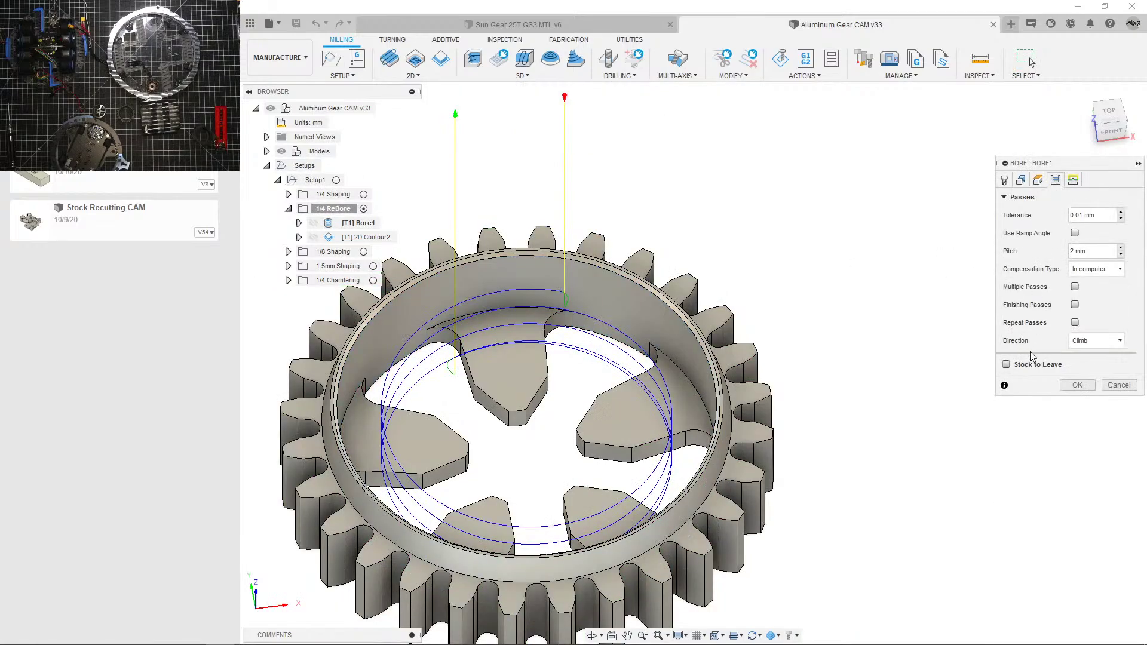
left_click(1022, 181)
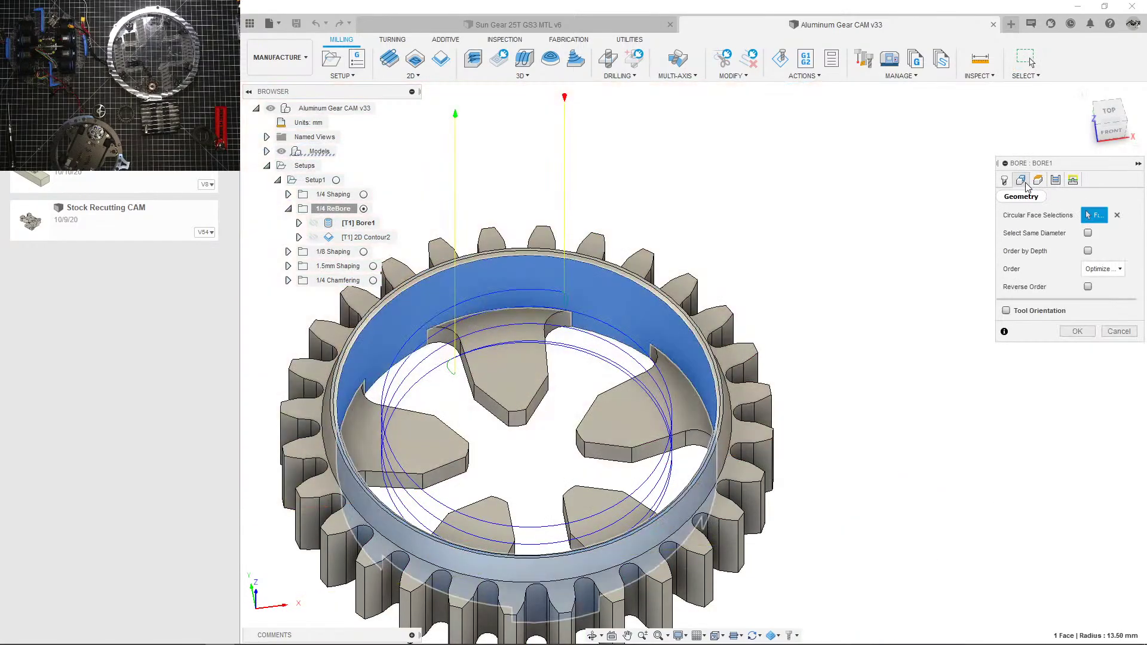
left_click(1007, 185)
left_click(1119, 495)
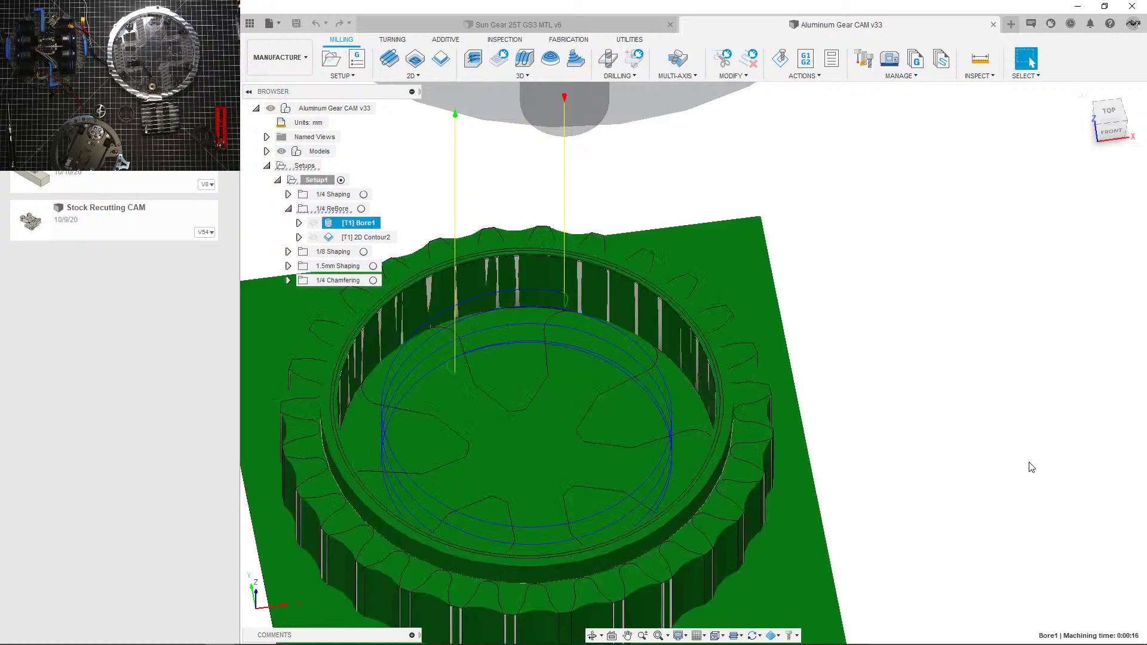
Step: Try Stock to Leave with 0.1 mm radial and axial values in 2D Contour2's passes settings, and deselect the operation
double_click(376, 238)
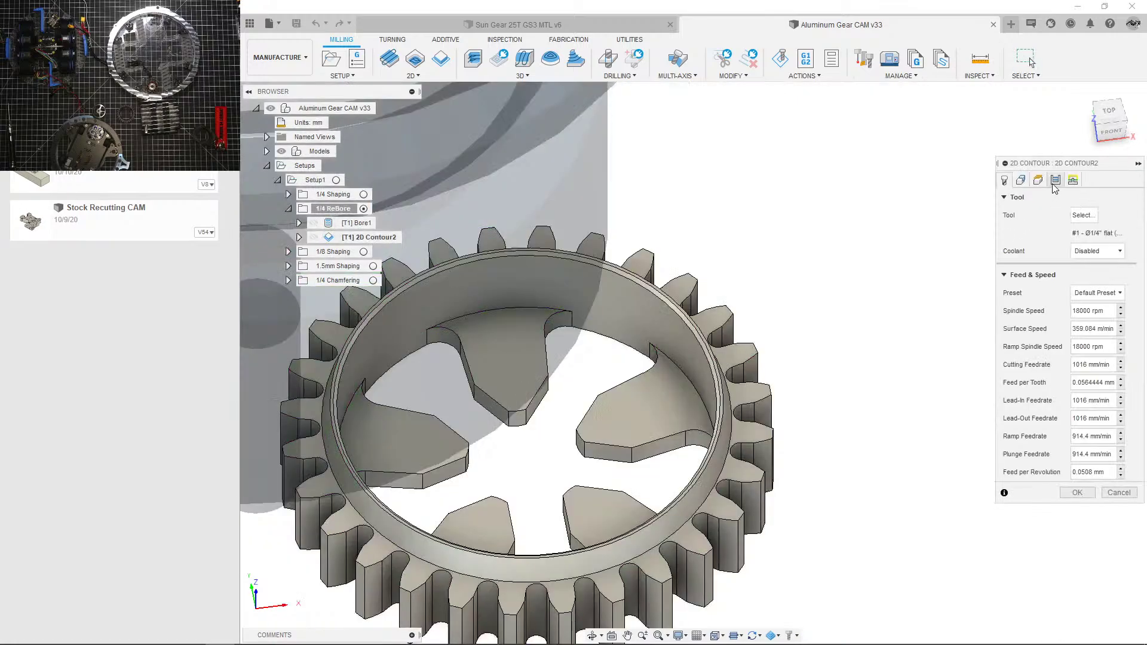
left_click(1057, 180)
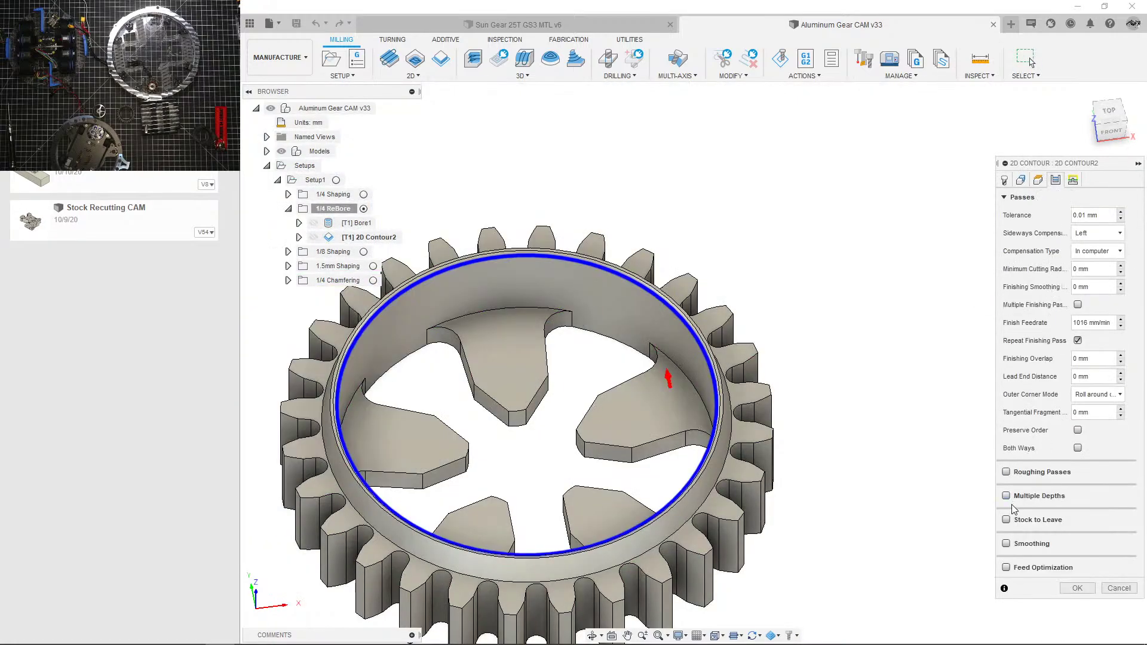
left_click(1007, 520)
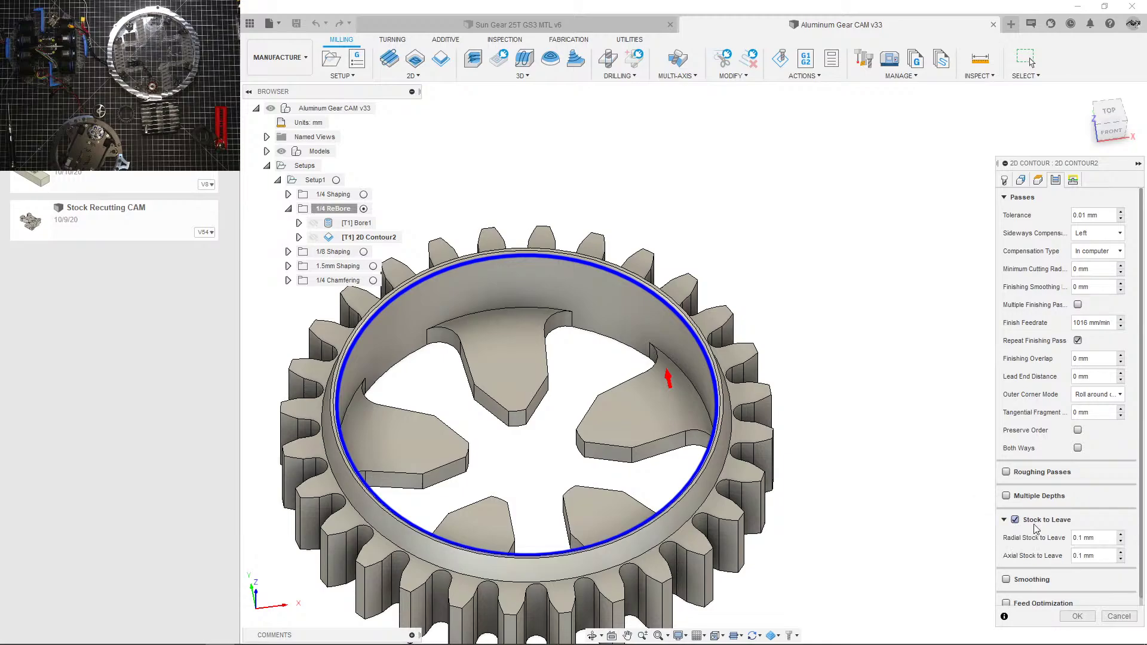
left_click(1077, 616)
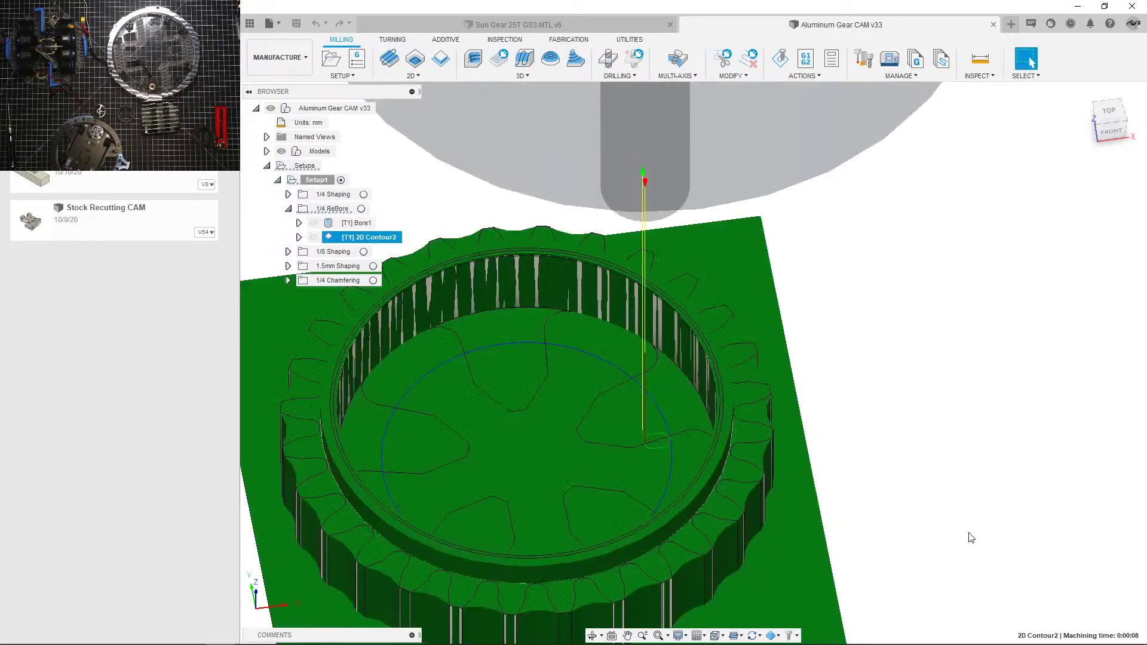
key("Escape")
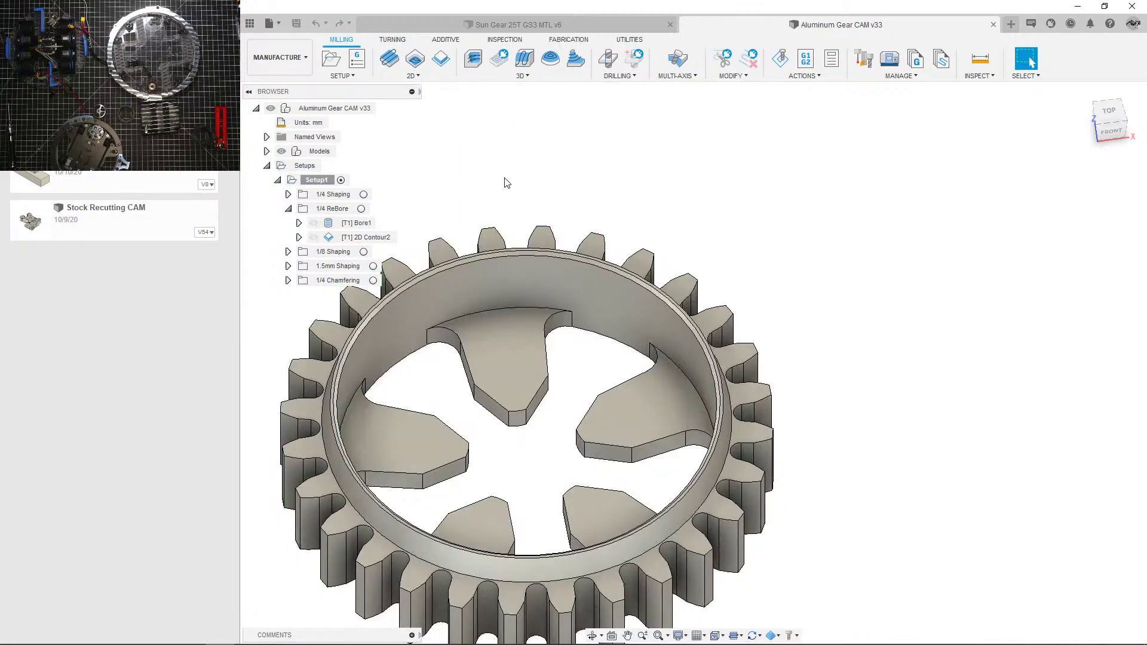
Step: Review Bore1's heights, try a radial stock to leave of -.05 mm in its passes settings, and discard the edit
double_click(355, 224)
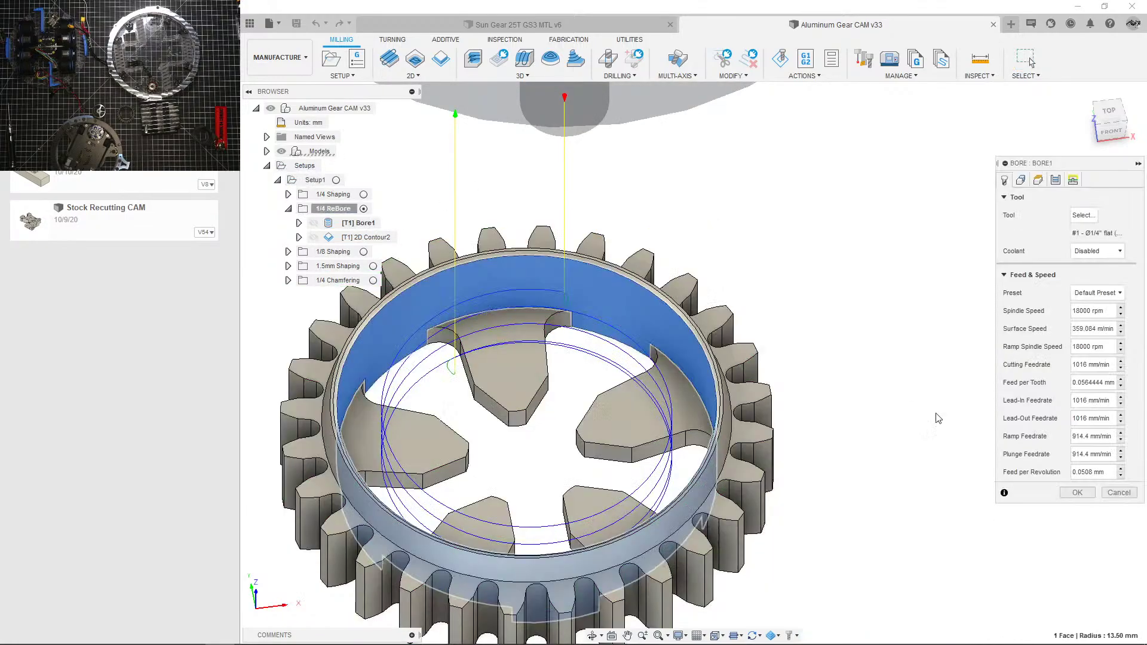
left_click(1038, 180)
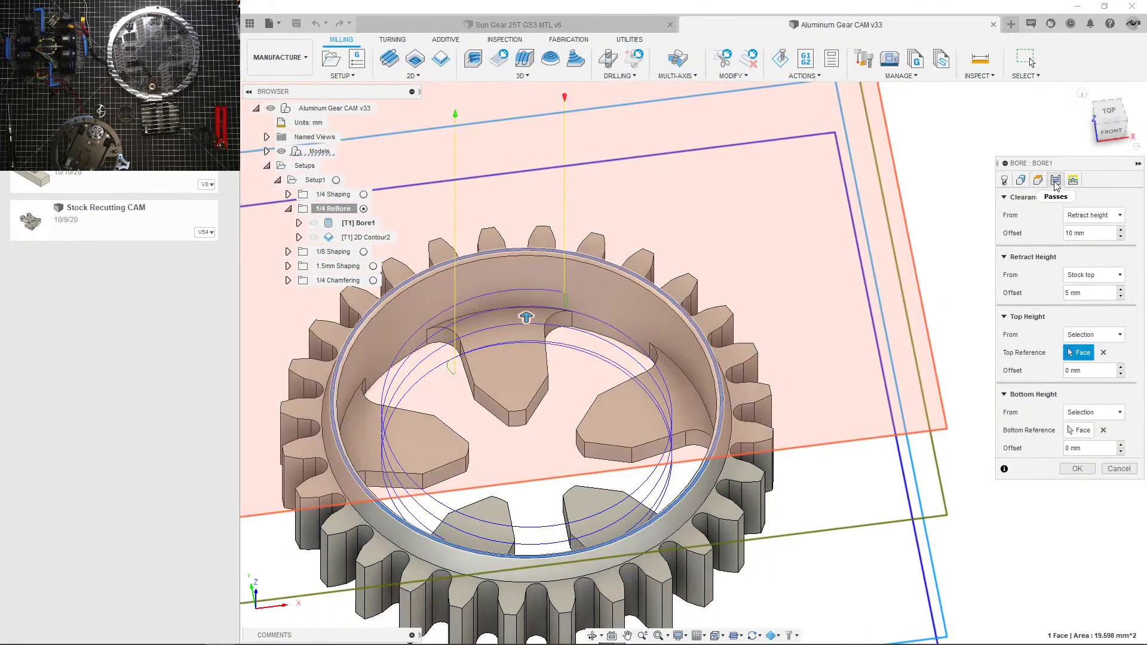
left_click(1055, 180)
left_click(1007, 365)
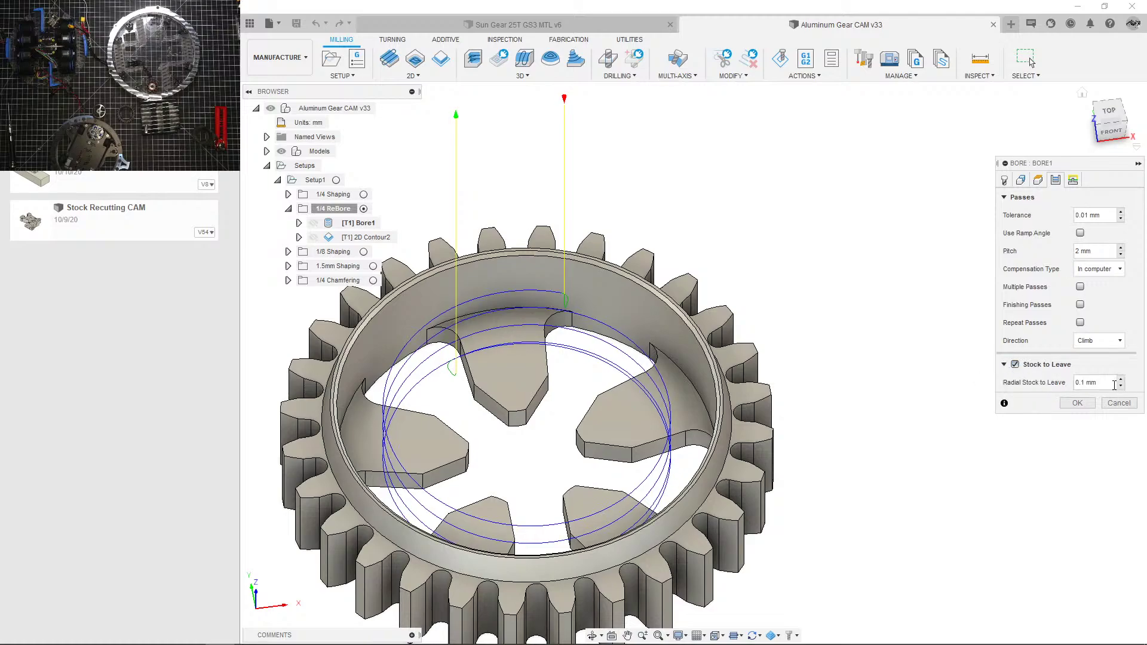
left_click(1115, 385)
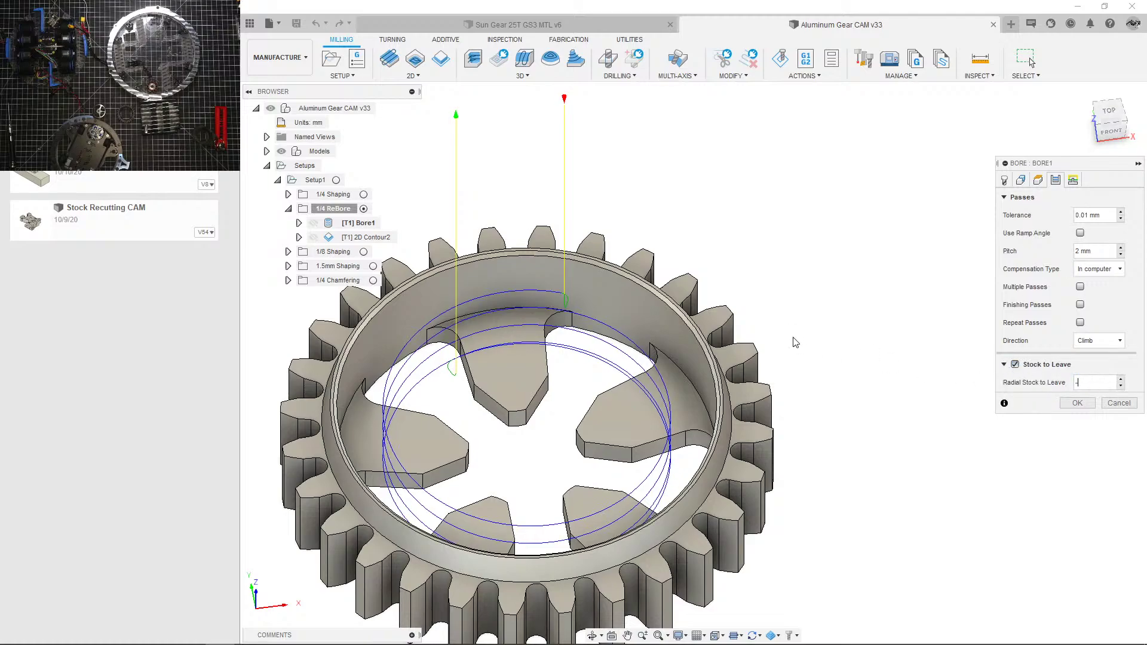
type("-.0")
type("4")
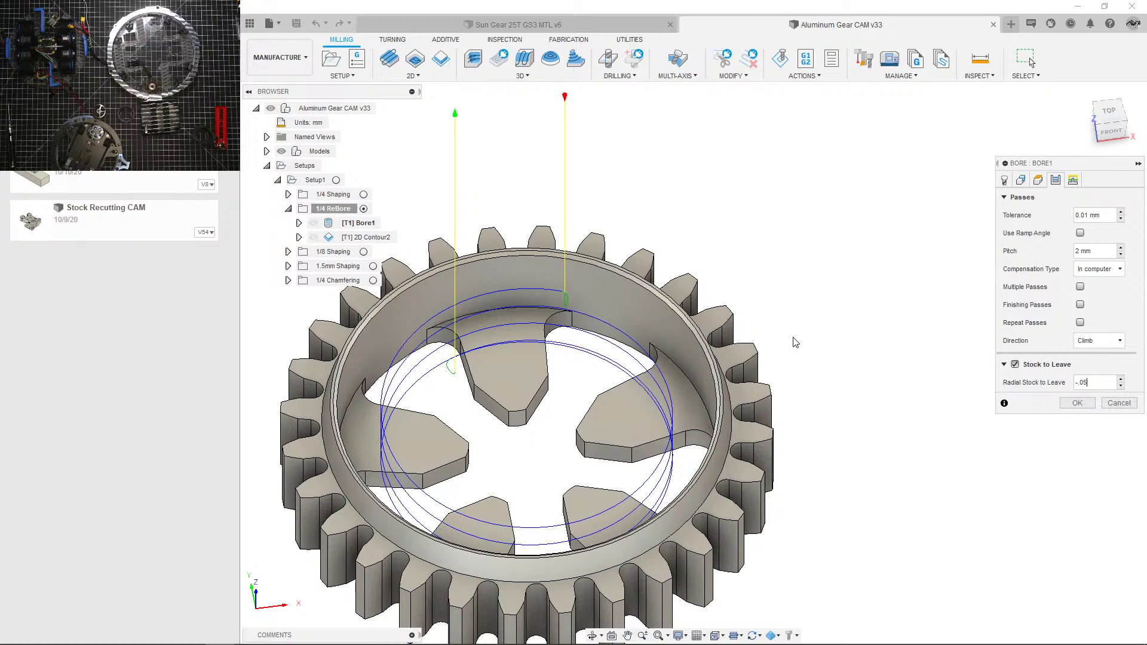
left_click(1129, 409)
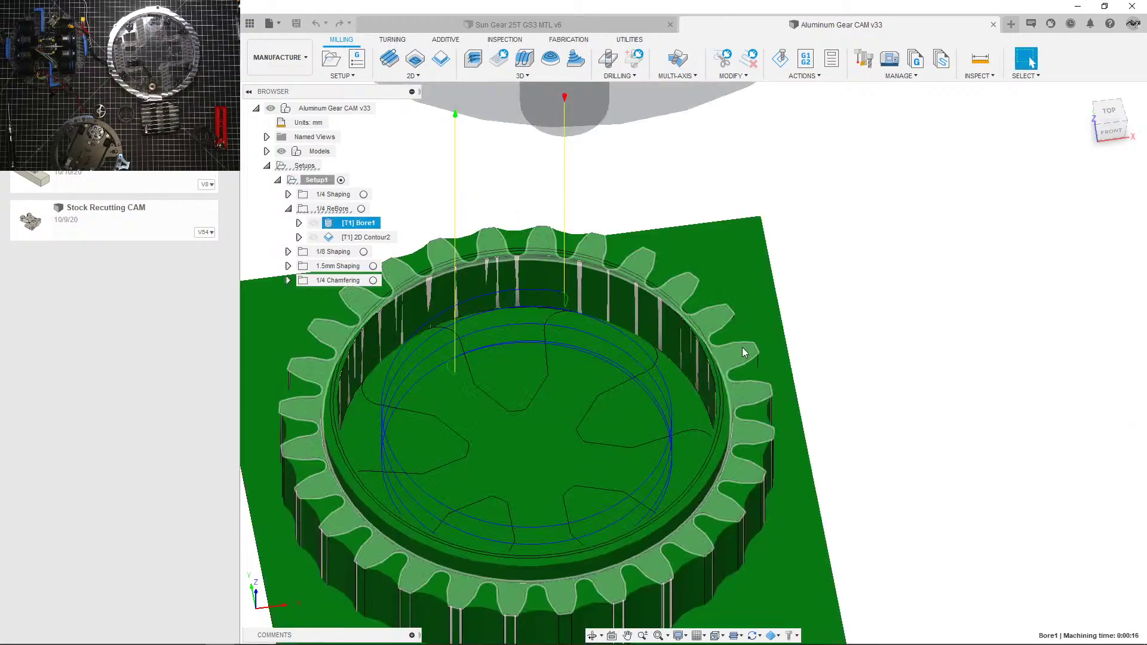
Step: Collapse 1/4 ReBore, preview all 1/8 Shaping toolpaths together and expand that group
left_click(288, 209)
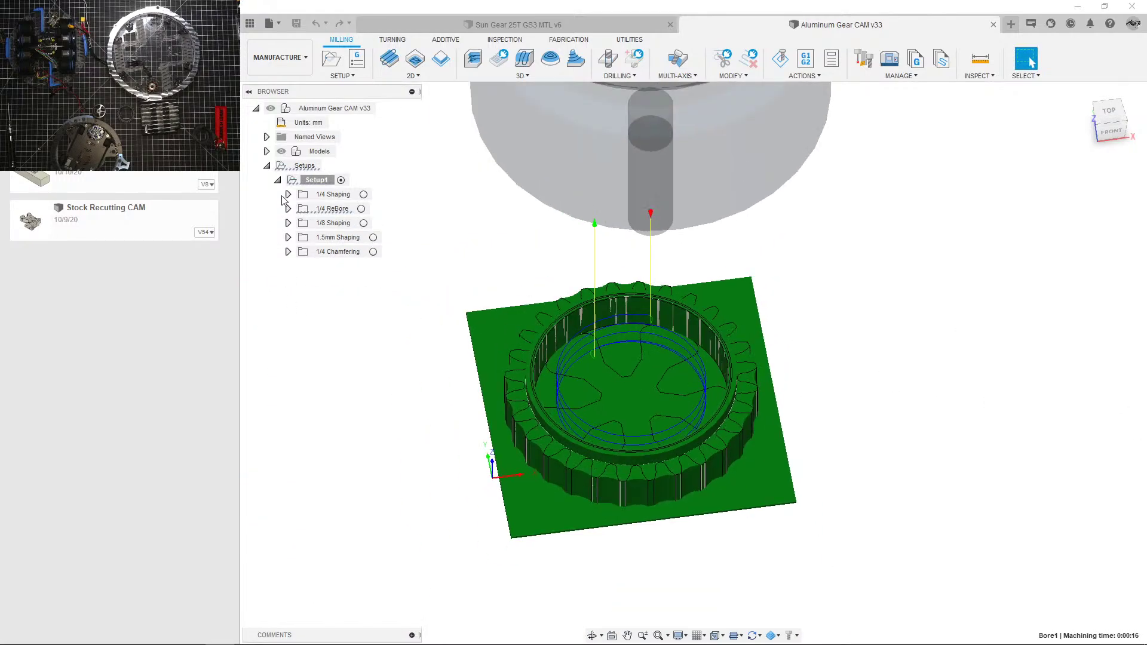
left_click(335, 223)
scroll(524, 312, "up", 2)
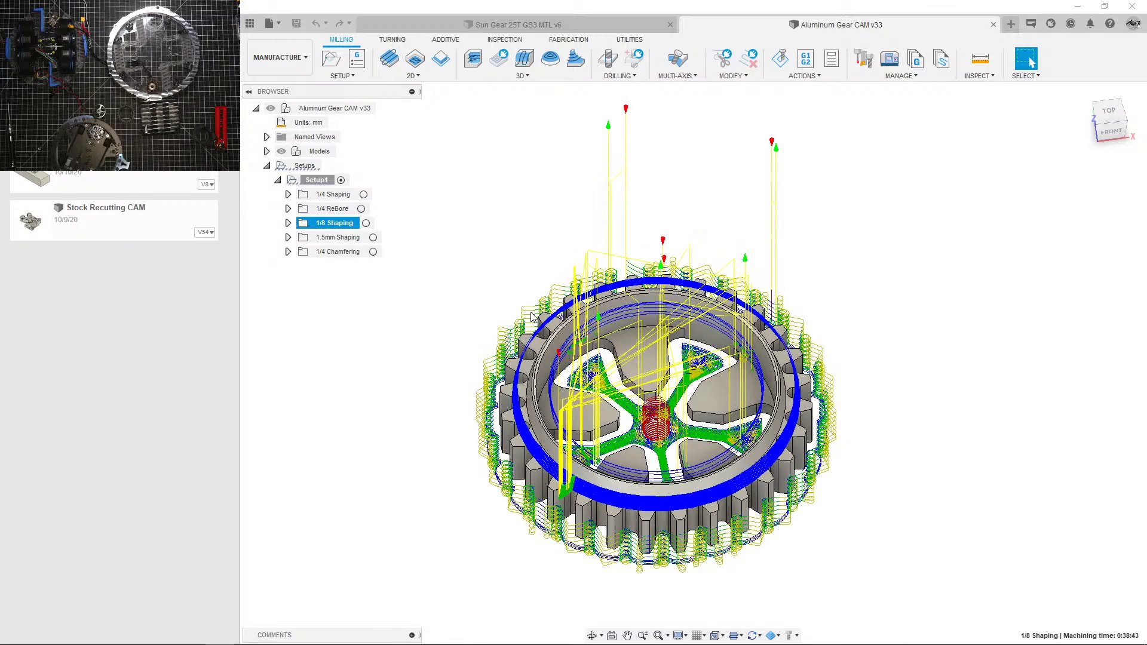
mouse_move(524, 312)
middle_mouse_down("shift")
mouse_move(535, 287)
mouse_move(519, 320)
middle_mouse_up("shift")
left_click(317, 290)
left_click(288, 223)
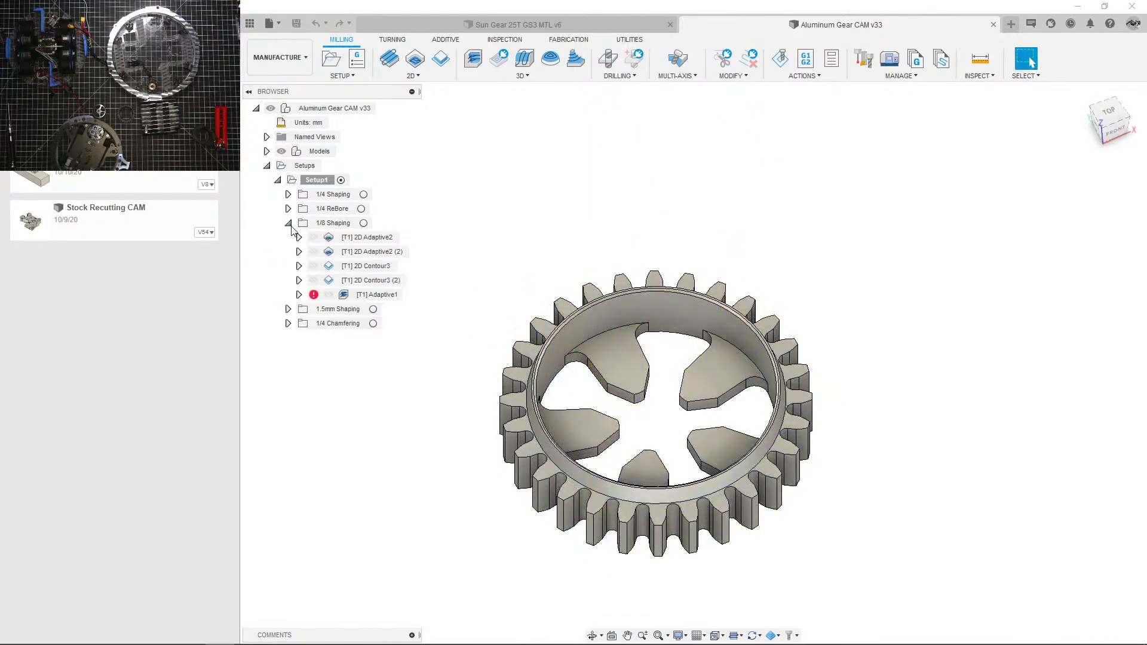
Step: Examine the 2D Adaptive2 toolpath in the 1/8 Shaping group and clear the selection
left_click(377, 238)
middle_click_drag(534, 323, 480, 298, "shift")
scroll(481, 291, "up", 1)
left_click(540, 207)
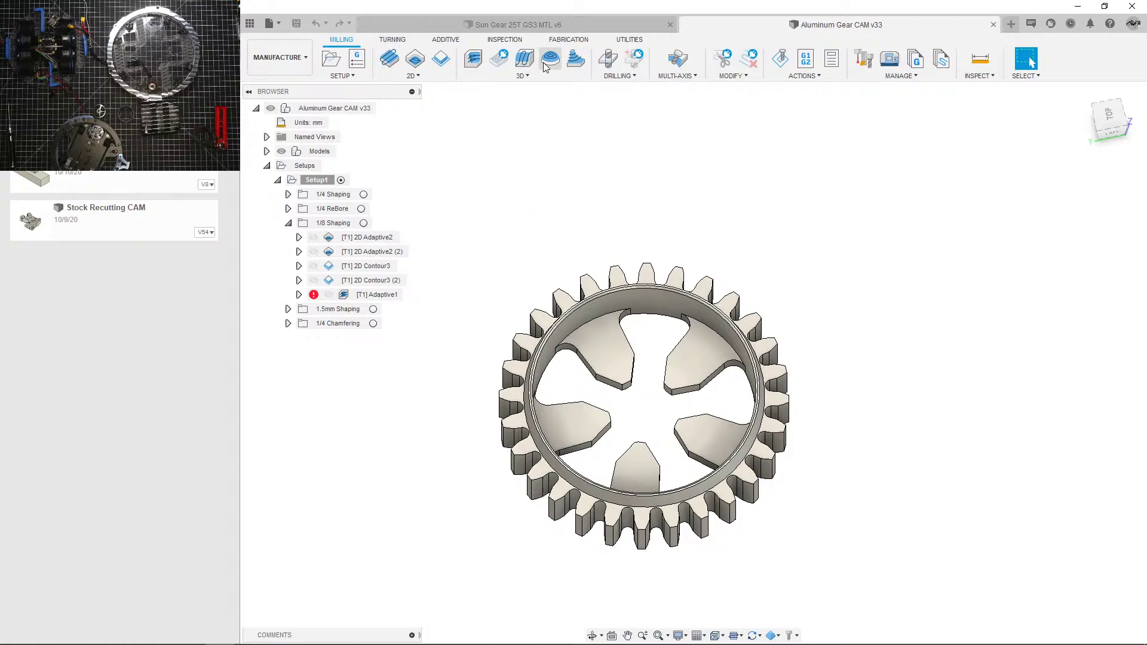
Step: Switch to the Sun Gear 25T GS3 MTL design and inspect the gear from above and from the side
left_click(568, 39)
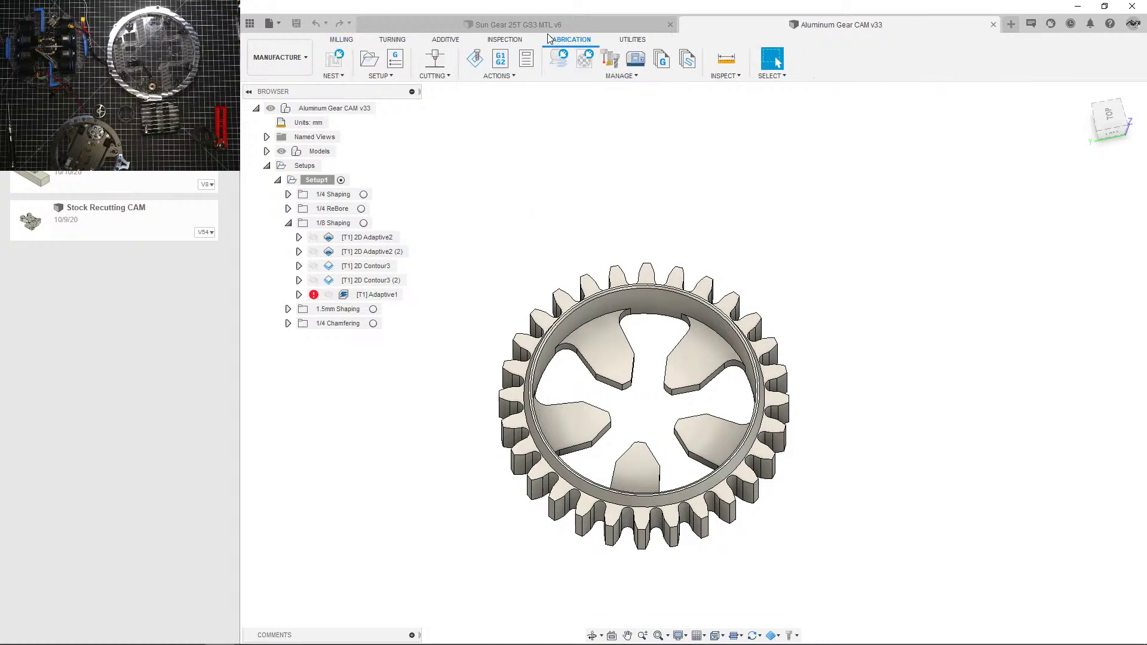
left_click(413, 25)
middle_click_drag(597, 206, 638, 391, "shift")
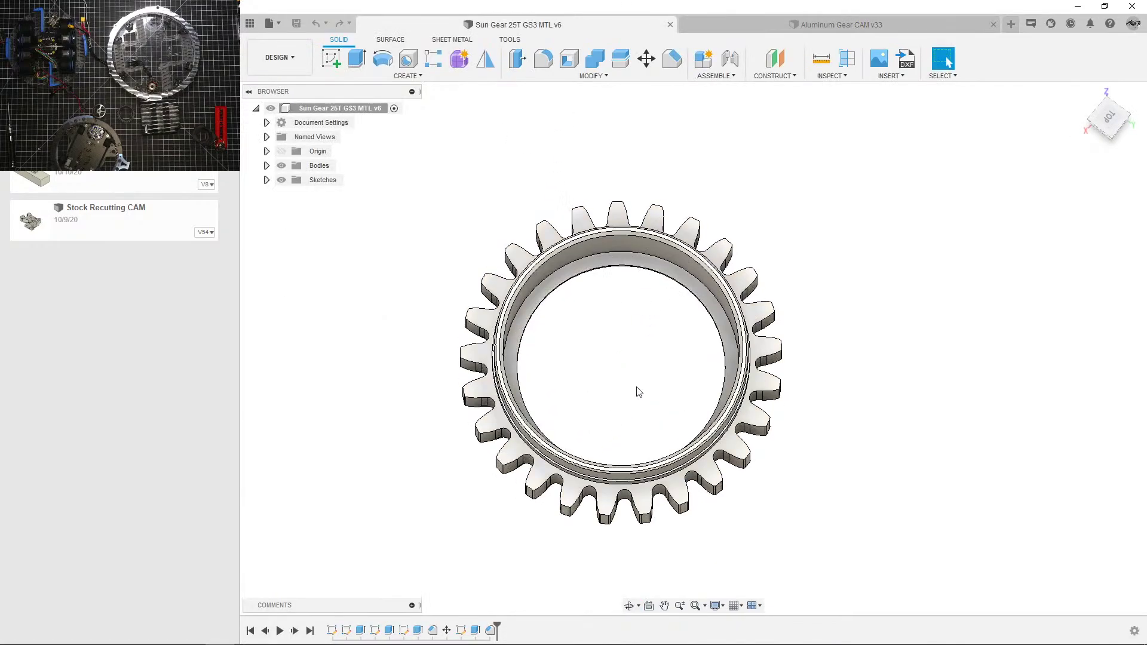
middle_click_drag(643, 291, 696, 197, "shift")
Step: Return to the Aluminum Gear CAM design, inspect the gear within its stock, and compare it once more with the Sun Gear design
left_click(826, 27)
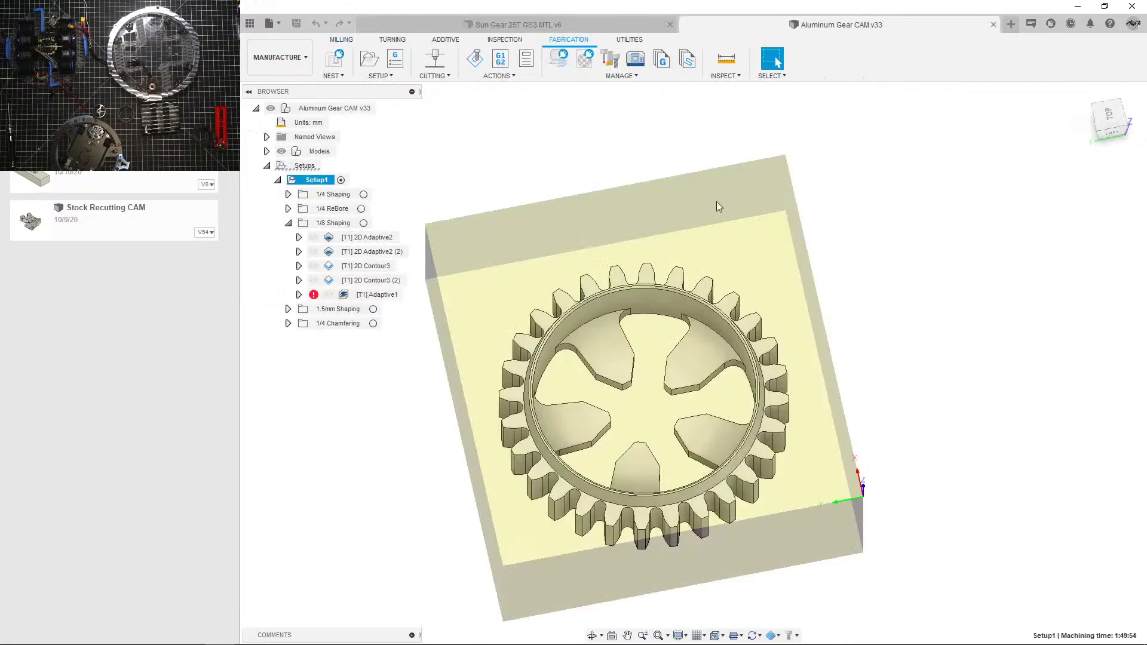
scroll(657, 357, "up", 2)
middle_click_drag(654, 332, 644, 350, "shift")
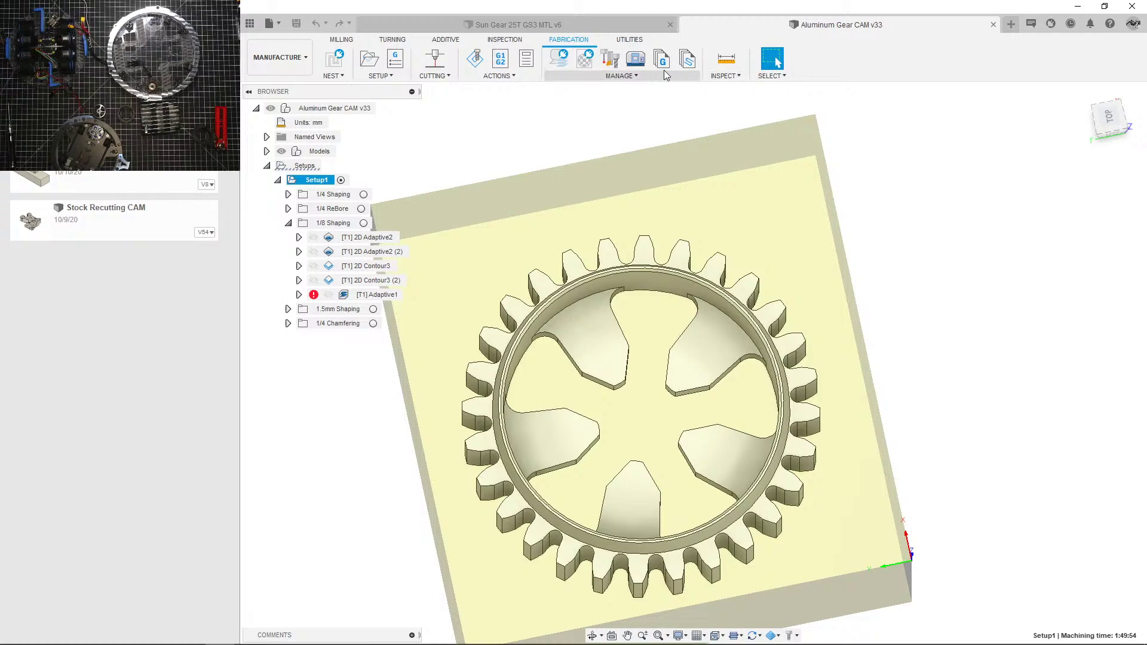
left_click(531, 24)
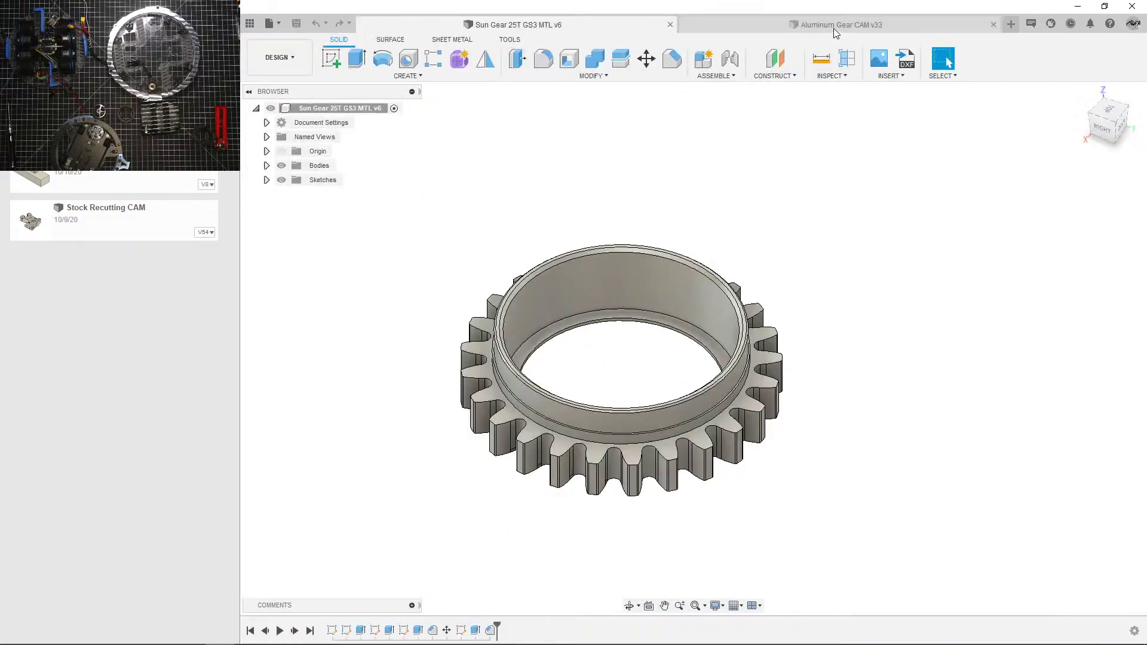
left_click(799, 27)
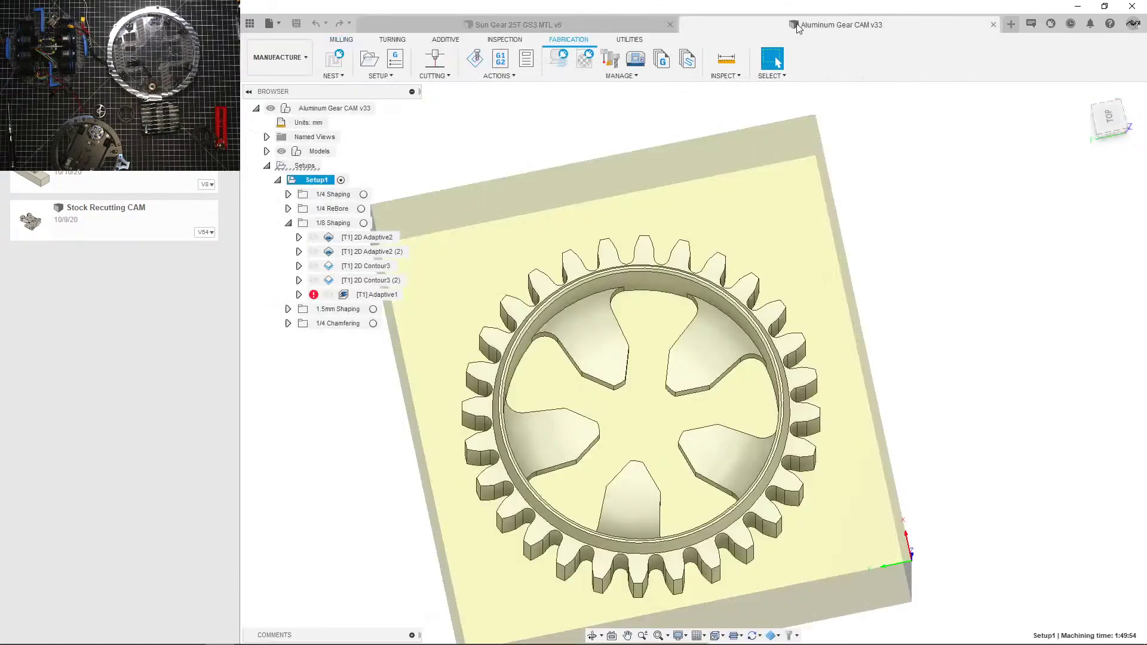
Step: Preview the second 2D Contour3 toolpath in the 1/8 Shaping group, view the gear from the side and clear the selection
left_click(354, 281)
middle_click_drag(472, 397, 442, 423, "shift")
middle_click_drag(804, 376, 776, 63, "shift")
middle_click_drag(663, 475, 652, 398, "shift")
left_click(402, 359)
Step: Examine the Adaptive1 toolpath around the gear's raised collar in the 1/8 Shaping group, and clear the selection
left_click(404, 295)
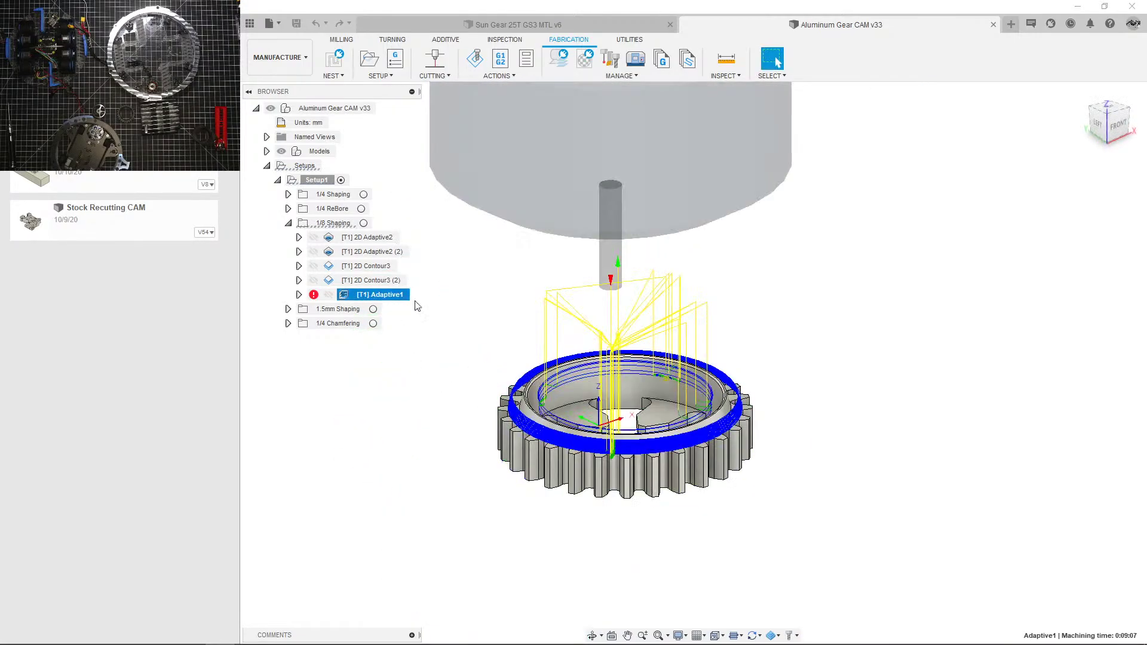
scroll(735, 388, "up", 5)
middle_click_drag(735, 388, 722, 364, "shift")
scroll(724, 377, "up", 3)
scroll(721, 365, "down", 3)
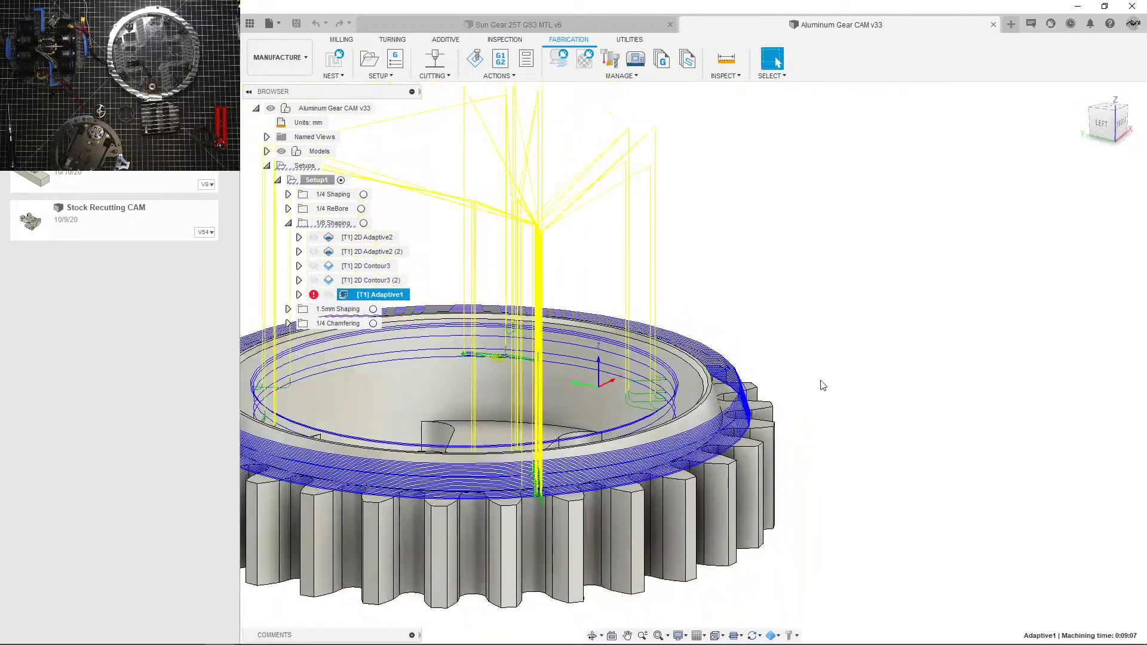
left_click(822, 385)
Step: Inspect the gear from the opposite side and select a rounded root face between two teeth
scroll(709, 425, "up", 3)
mouse_move(708, 421)
middle_mouse_down("shift")
mouse_move(679, 410)
mouse_move(547, 413)
mouse_move(704, 415)
middle_mouse_up("shift")
scroll(705, 414, "down", 5)
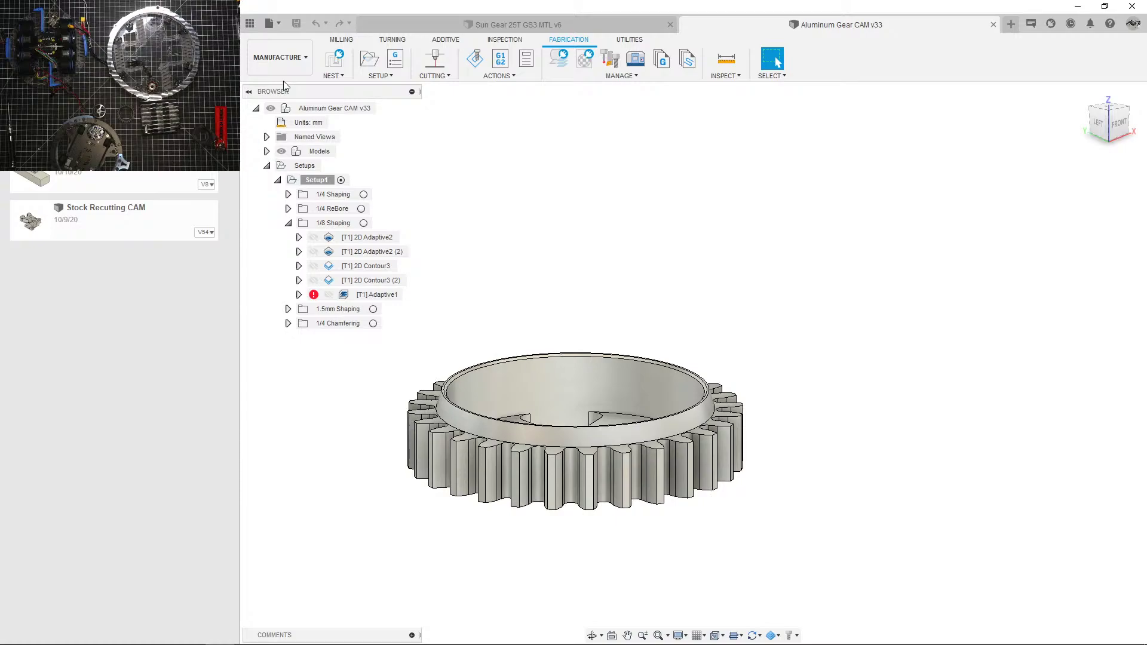
middle_click_drag(545, 405, 741, 409, "shift")
left_click(666, 456)
scroll(705, 428, "down", 3)
scroll(752, 413, "down", 2)
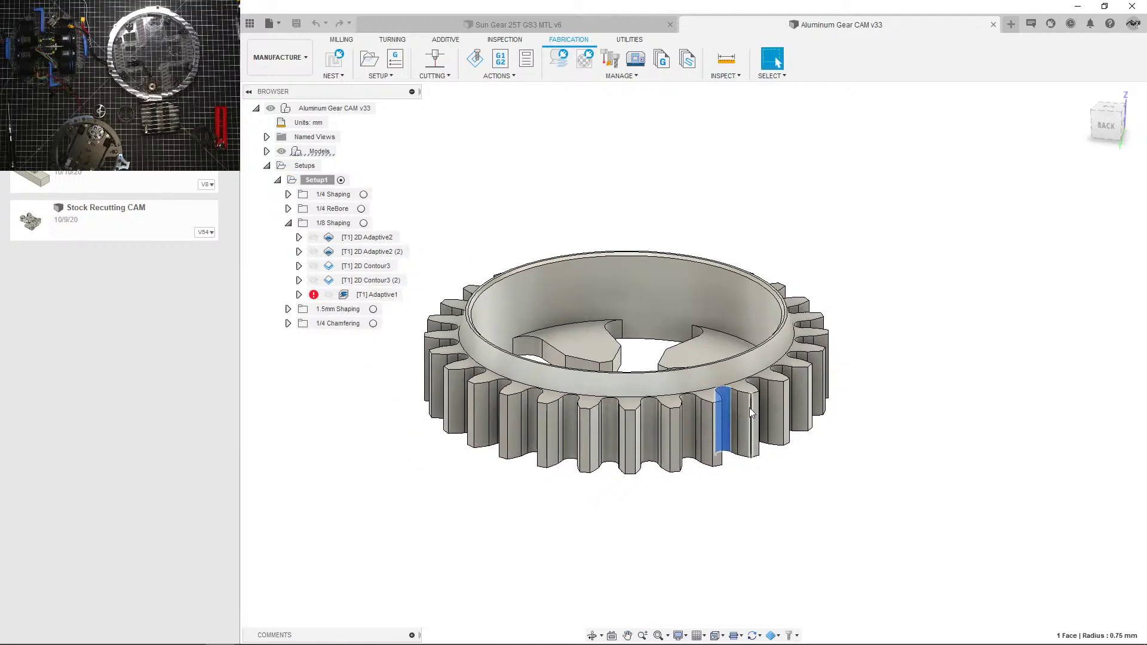
Step: Inspect the sloped outer wall of the gear's collar up close and in side profile, and clear the face selection
scroll(751, 362, "up", 4)
mouse_move(740, 367)
middle_mouse_down("shift")
mouse_move(681, 390)
mouse_move(666, 459)
mouse_move(684, 403)
mouse_move(730, 428)
mouse_move(751, 362)
middle_mouse_up("shift")
scroll(752, 361, "down", 2)
scroll(738, 374, "up", 2)
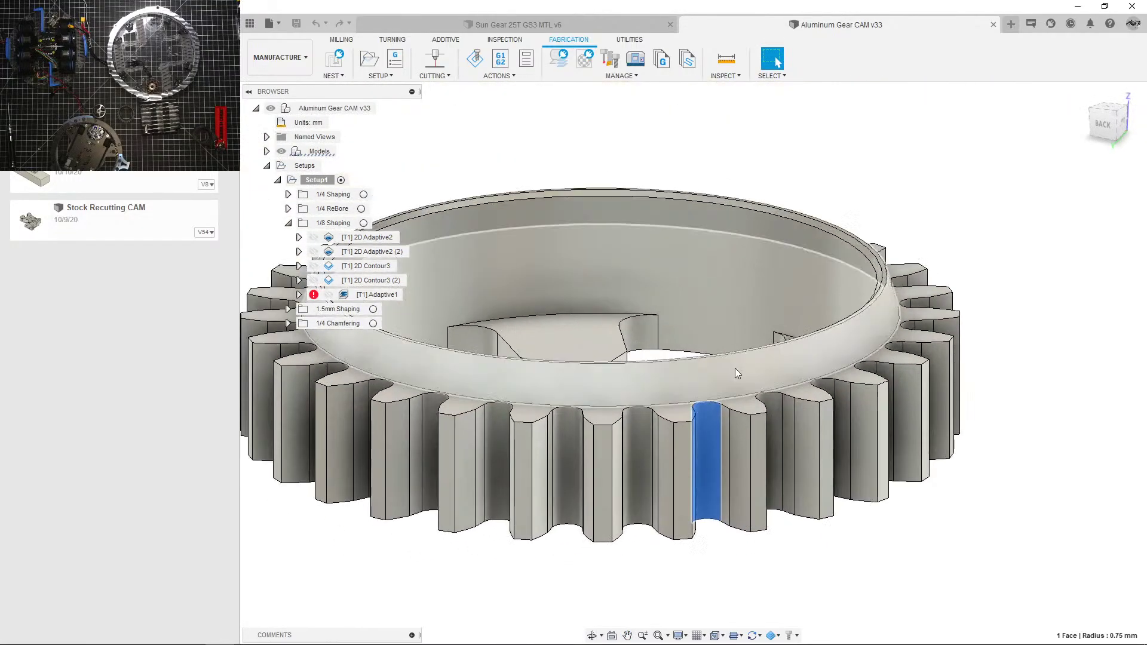
left_click_drag(737, 374, 811, 346, "shift")
scroll(876, 305, "up", 2)
left_click(749, 319)
mouse_move(751, 319)
middle_mouse_down("shift")
mouse_move(795, 320)
mouse_move(755, 334)
mouse_move(766, 318)
mouse_move(761, 328)
middle_mouse_up("shift")
left_click(610, 251)
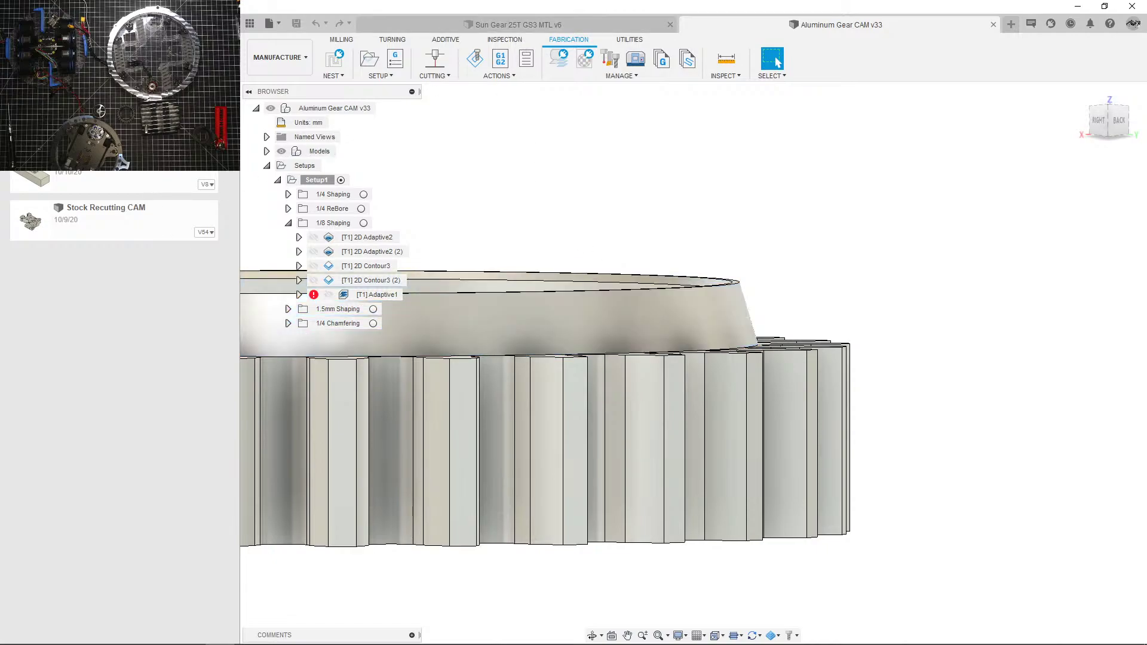
Step: Switch the gear to the Design workspace, and inspect the collar of the Sun Gear 25T GS3 MTL design for comparison
left_click(281, 58)
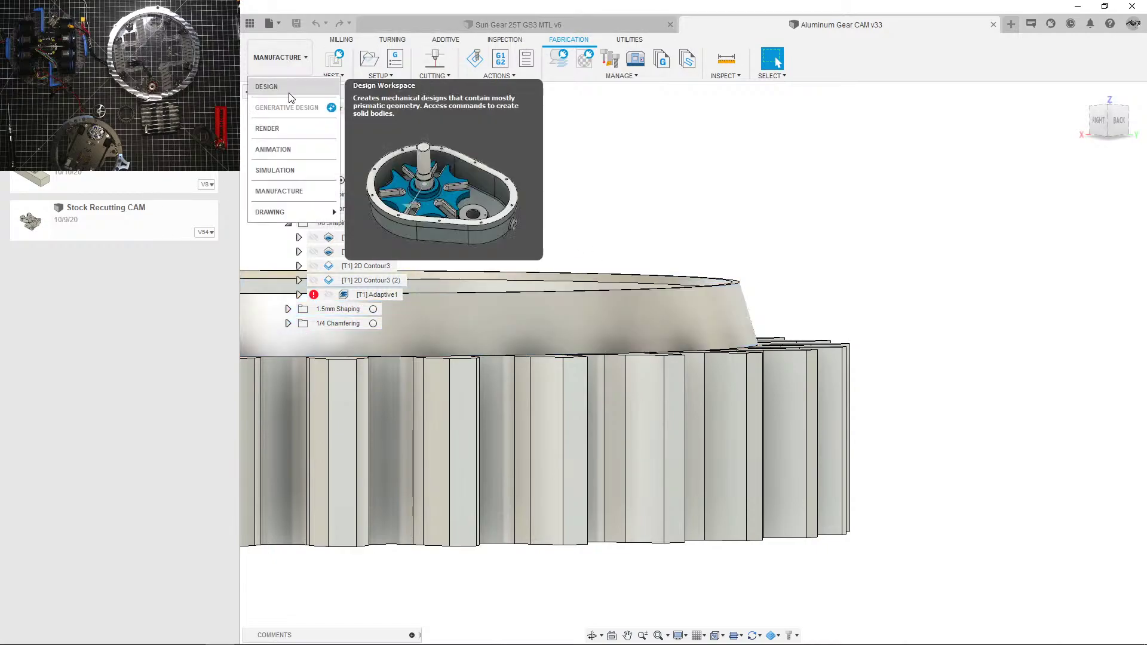
left_click(289, 93)
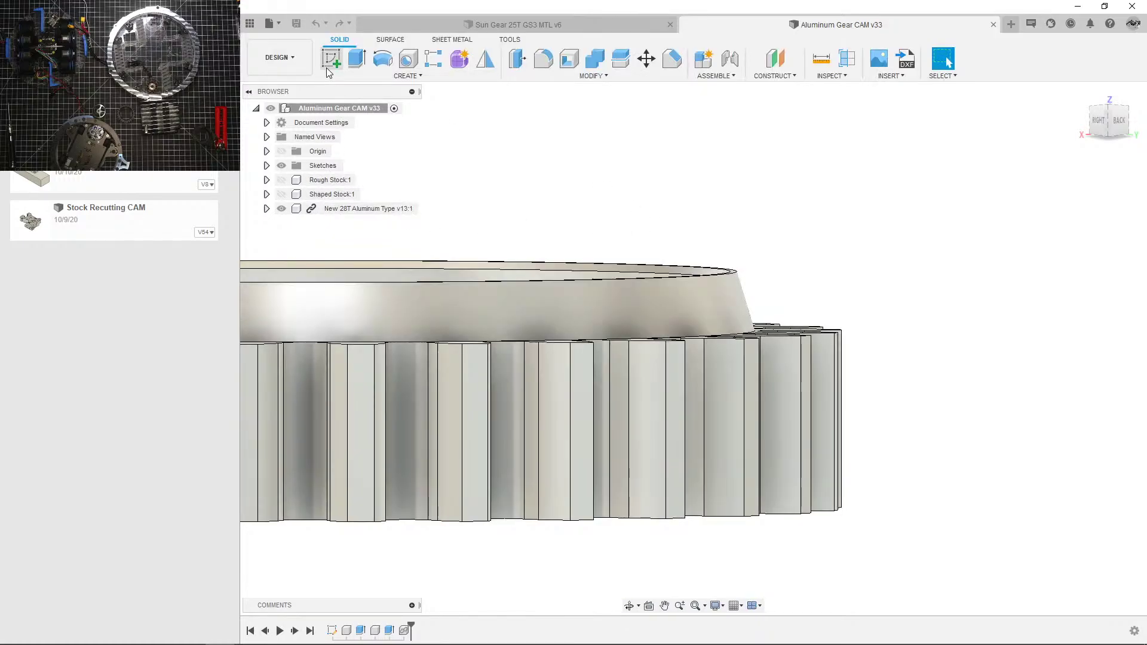
left_click(300, 68)
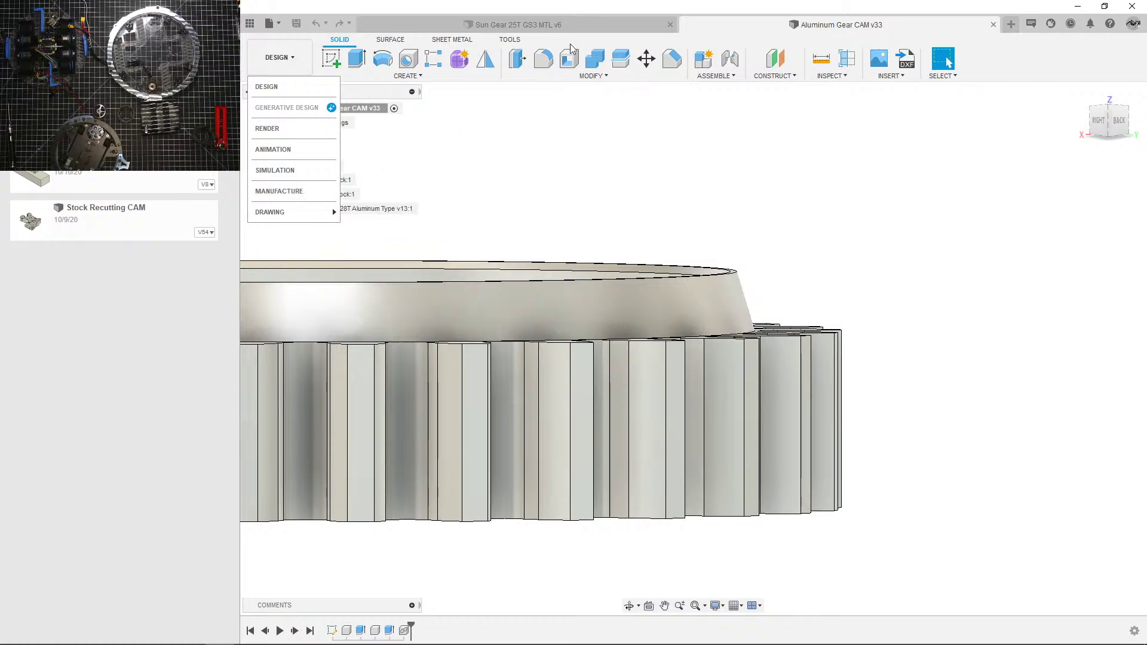
middle_click_drag(785, 195, 716, 251, "shift")
left_click(578, 25)
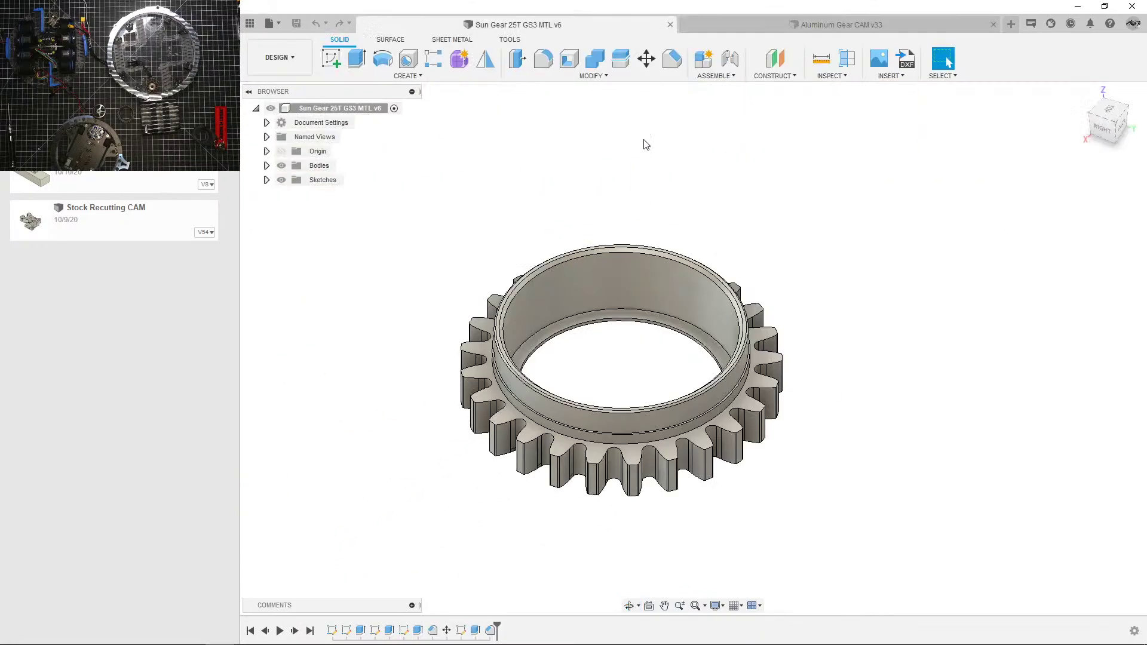
middle_click_drag(751, 382, 763, 269, "shift")
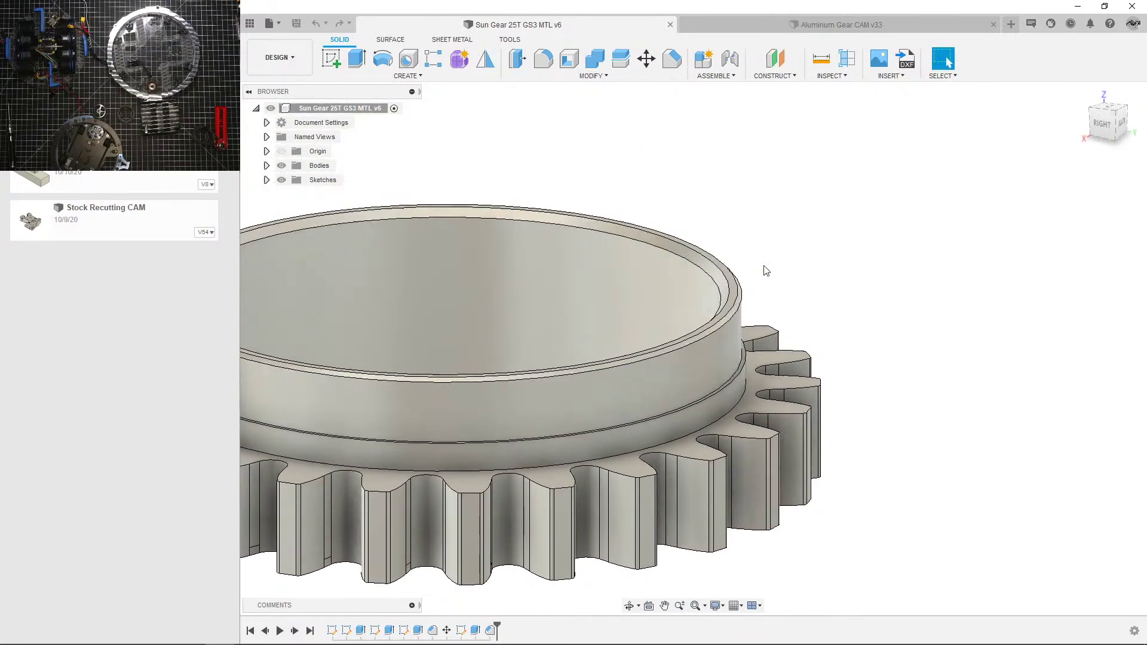
Step: Return to the Aluminum Gear CAM design, go back to the Manufacture workspace and preview the Adaptive1 toolpath again
left_click(844, 25)
middle_click_drag(729, 187, 360, 238)
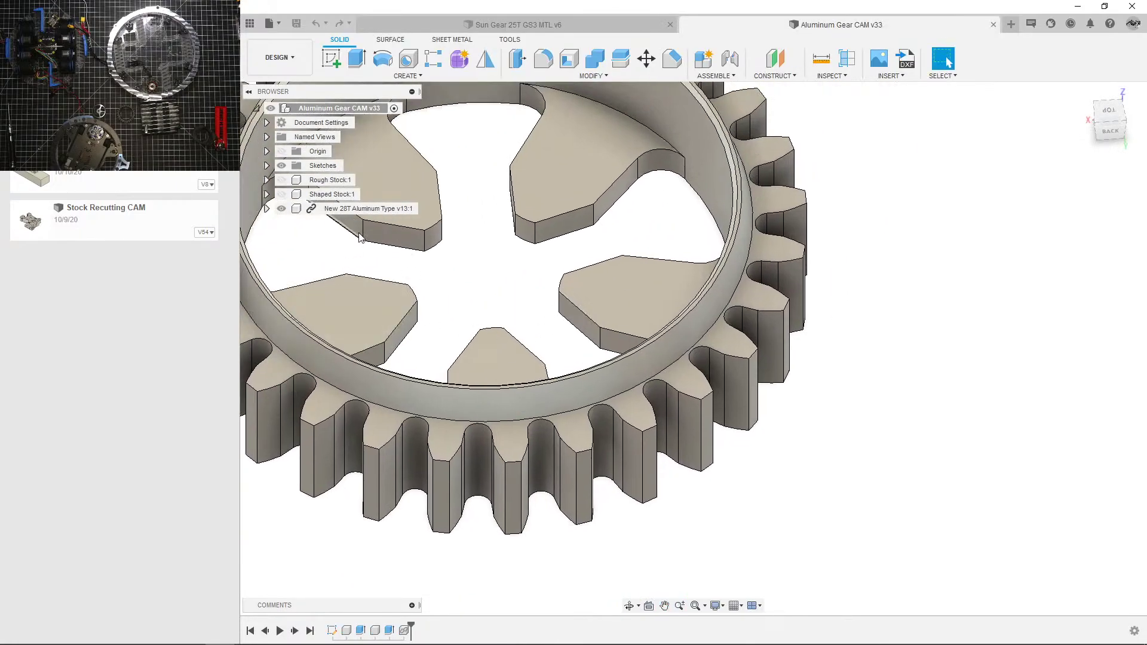
left_click(299, 66)
left_click(296, 189)
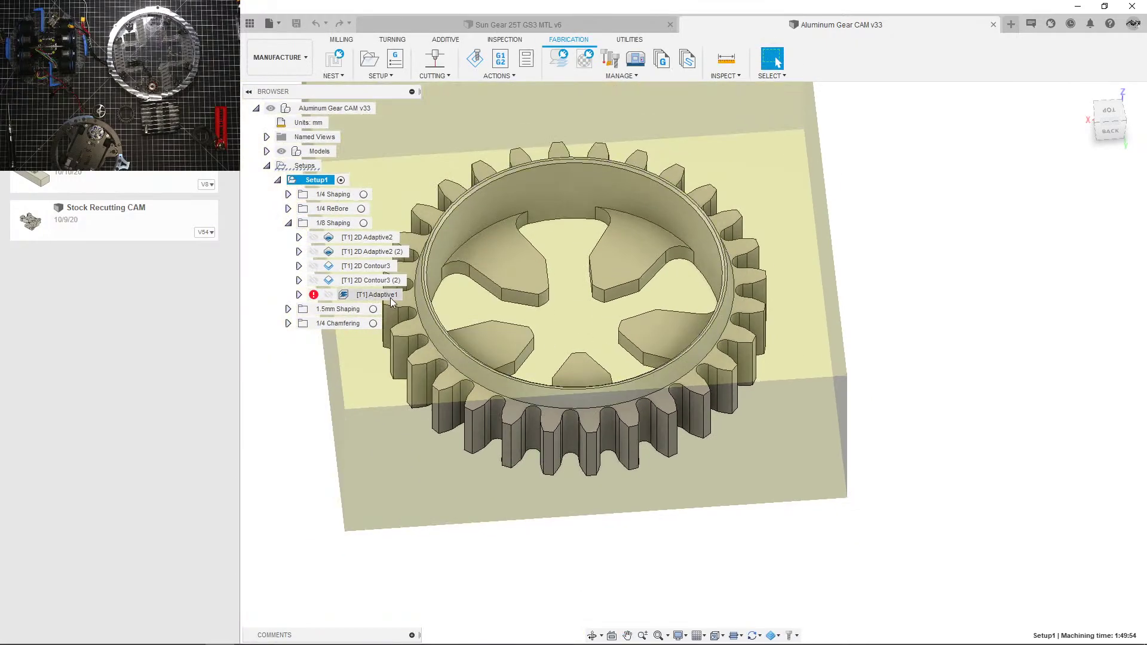
left_click(380, 294)
middle_click_drag(730, 314, 732, 287, "shift")
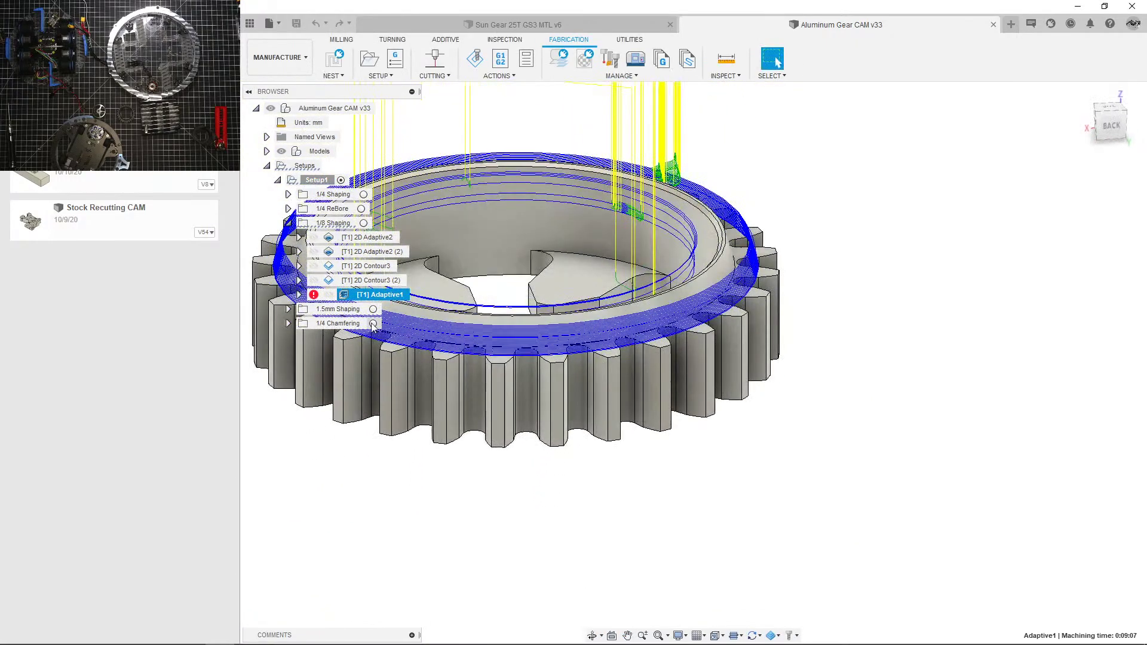
Step: Collapse 1/8 Shaping, expand 1.5mm Shaping and examine its 2D Contour4 toolpath around the gear teeth
left_click(289, 223)
left_click(288, 238)
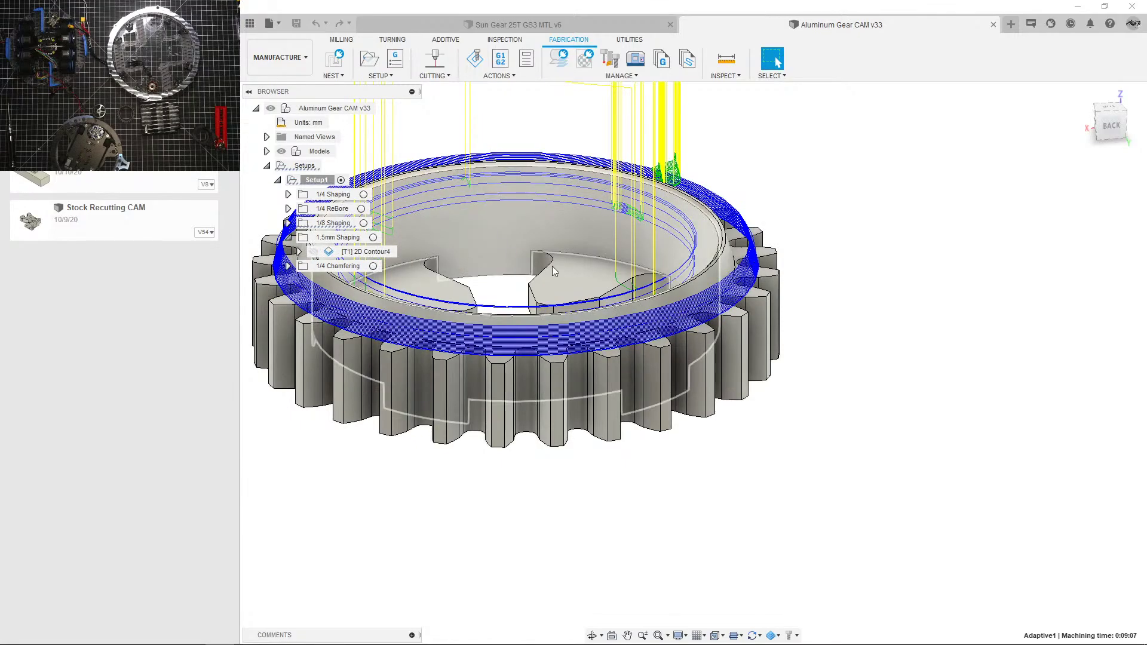
middle_click_drag(554, 271, 513, 290, "shift")
scroll(513, 291, "down", 3)
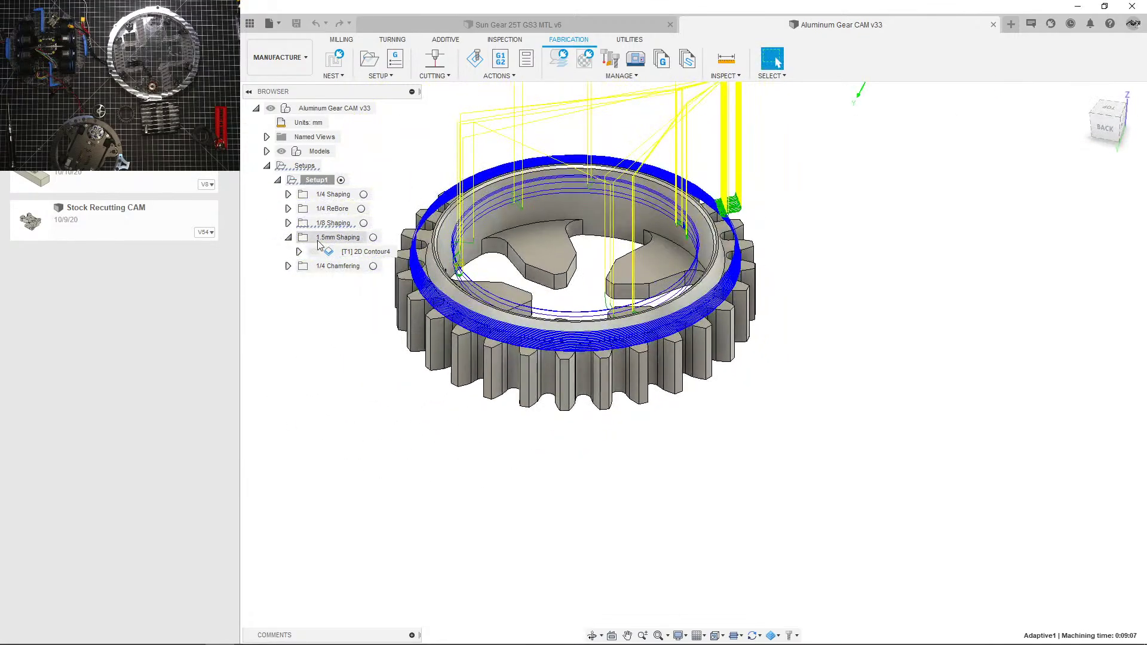
left_click(368, 251)
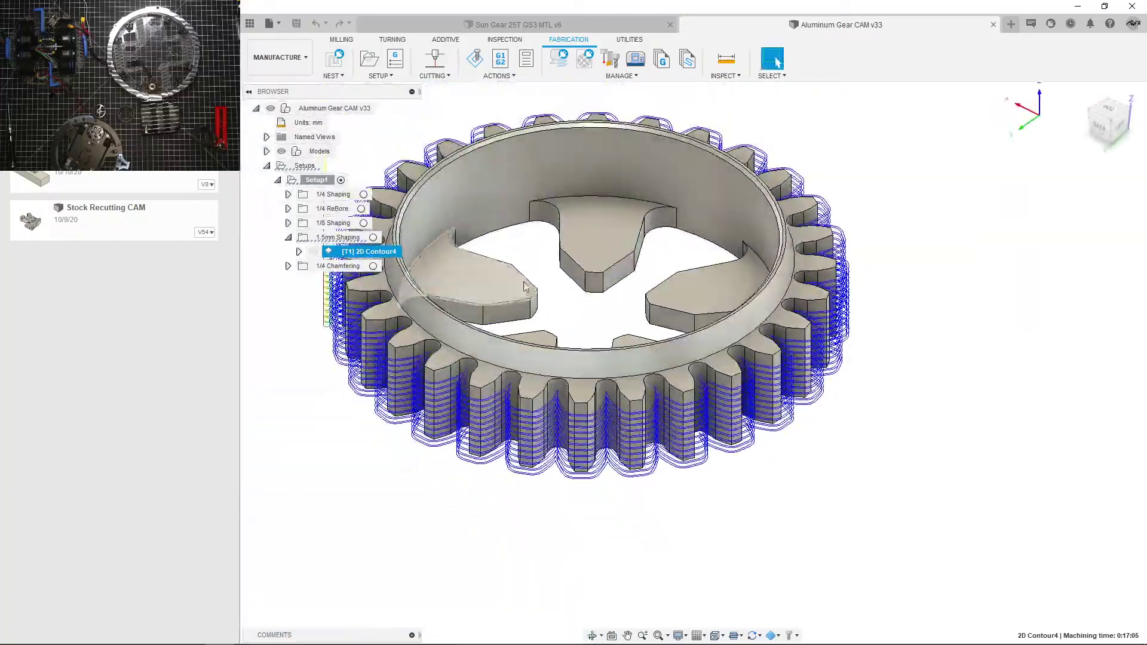
scroll(796, 349, "up", 3)
middle_click_drag(796, 349, 747, 309, "shift")
scroll(845, 341, "up", 3)
scroll(747, 309, "down", 3)
left_click(435, 318)
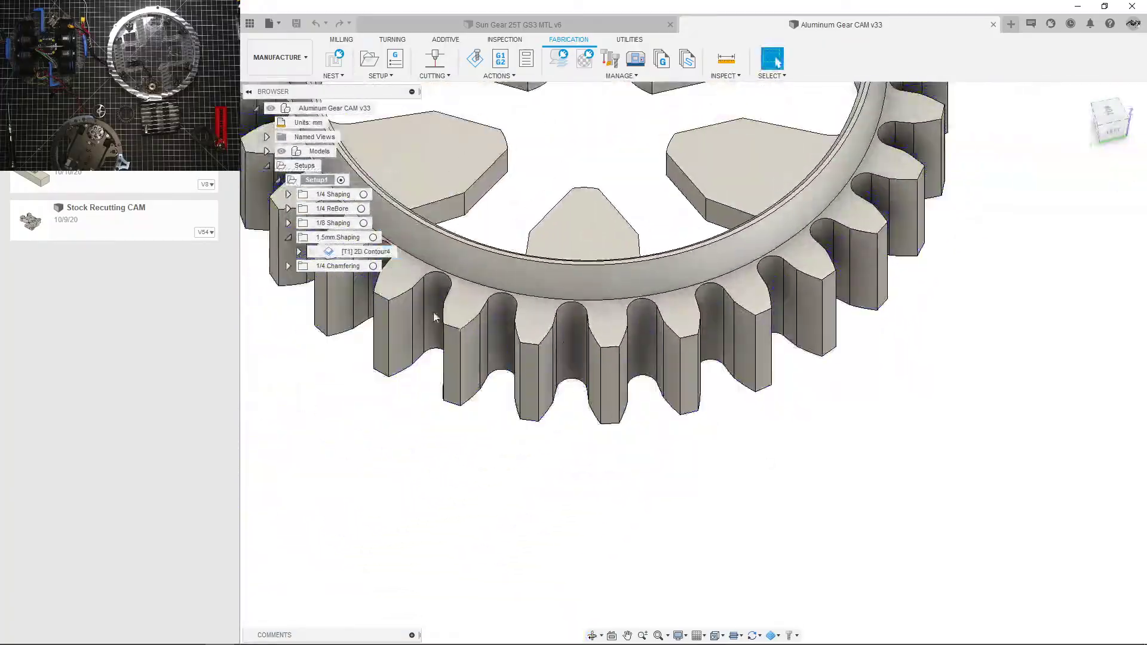
Step: Review the stepover, roughing and multiple-depth settings of the 2D Contour4 operation, and close it without changes
double_click(367, 252)
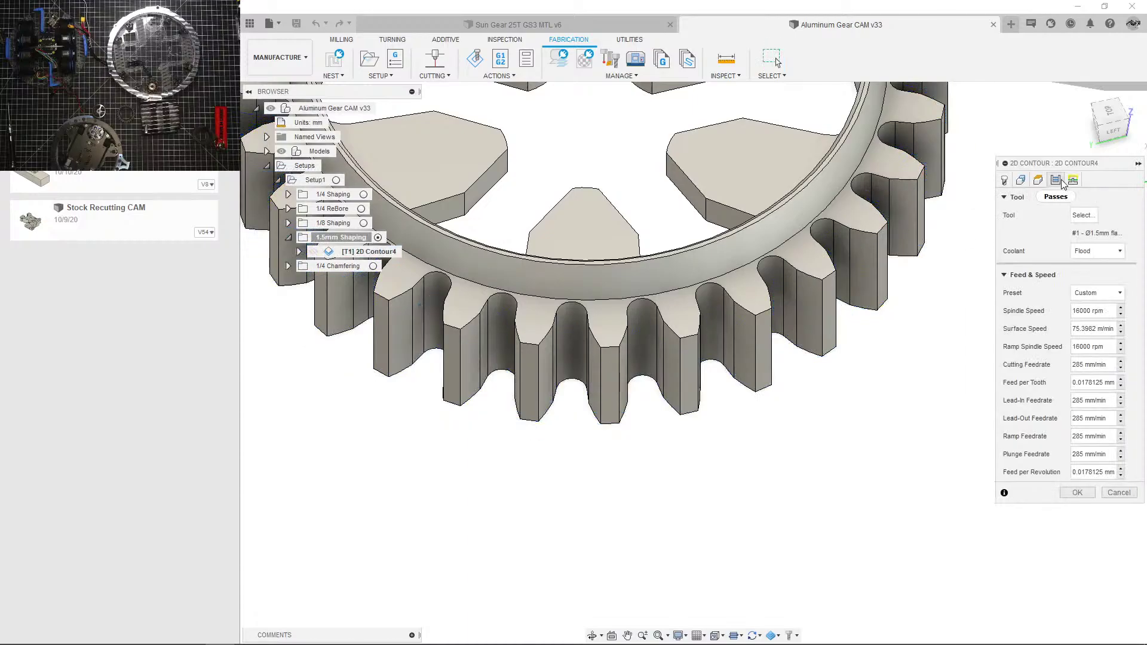
left_click(1056, 180)
scroll(1050, 335, "down", 3)
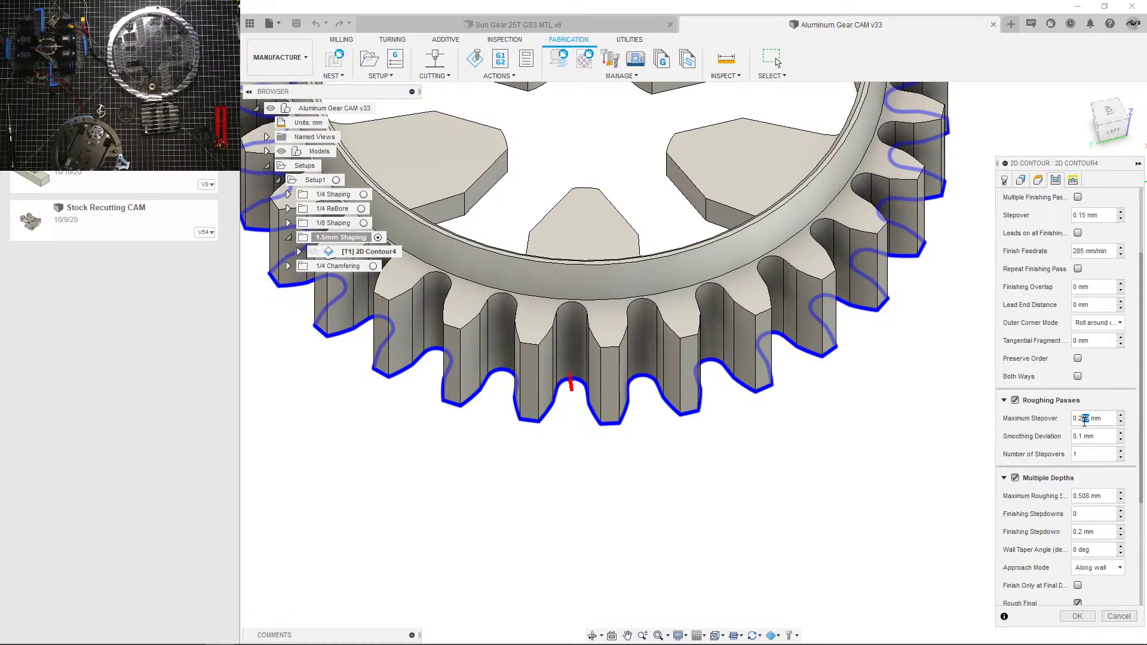
left_click(1112, 615)
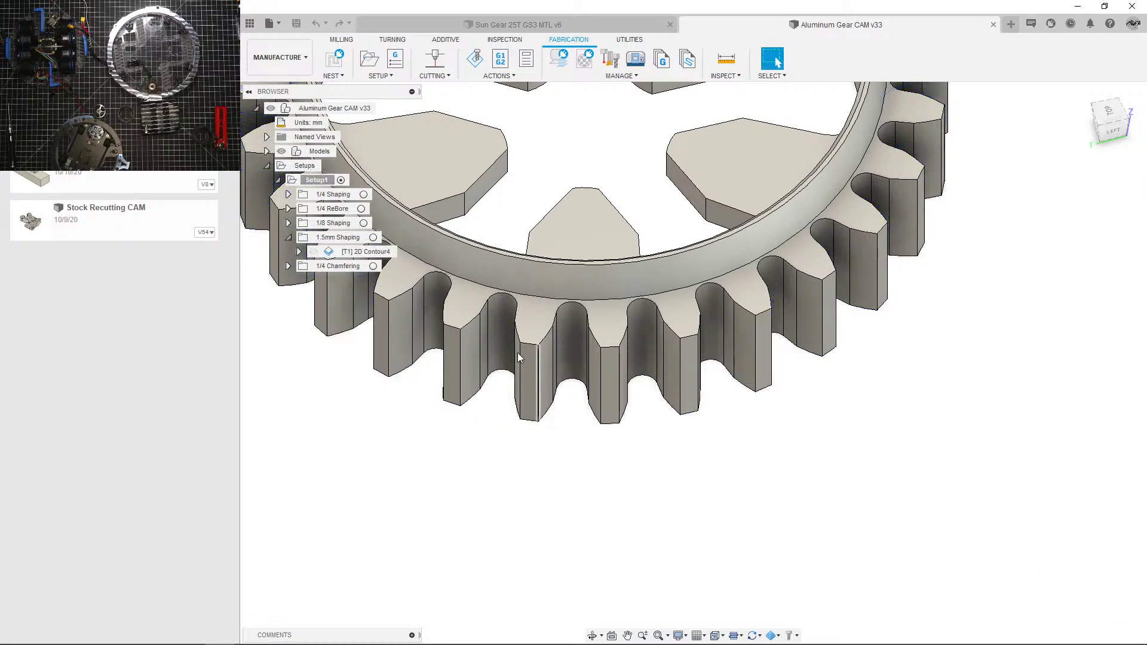
Step: Reopen the 2D Contour4 operation to review its tool, spindle speed and feed rates, and close it without changes
left_click(366, 251)
key("ctrl+e")
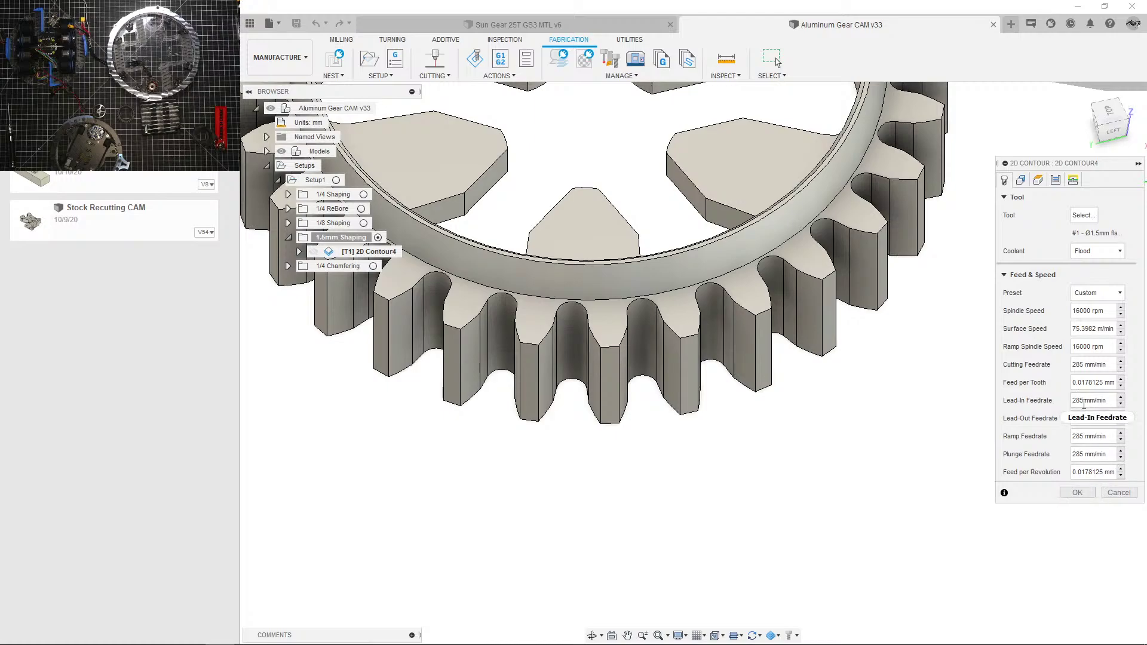
left_click(1107, 495)
left_click(683, 457)
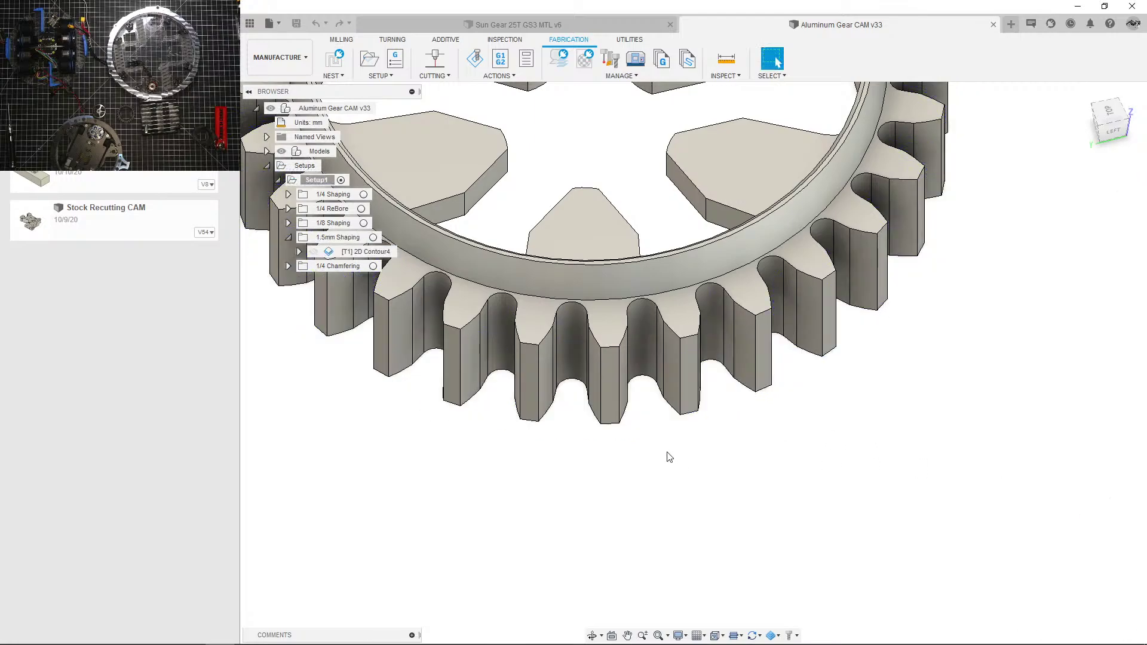
Step: Collapse 1.5mm Shaping, expand 1/4 Chamfering and preview its 2D Contour6 toolpath inside the gear's bore
left_click(289, 237)
left_click(289, 251)
middle_click_drag(462, 352, 520, 451)
scroll(520, 451, "down", 3)
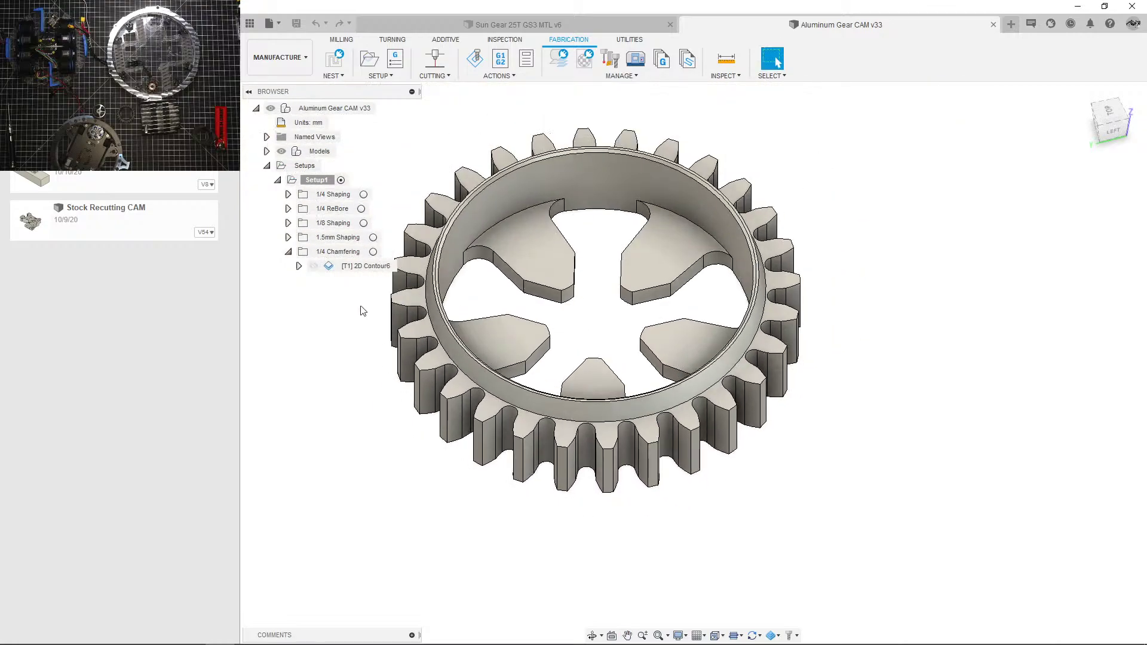
left_click(360, 267)
middle_click_drag(478, 321, 514, 385)
middle_click_drag(544, 324, 576, 335, "shift")
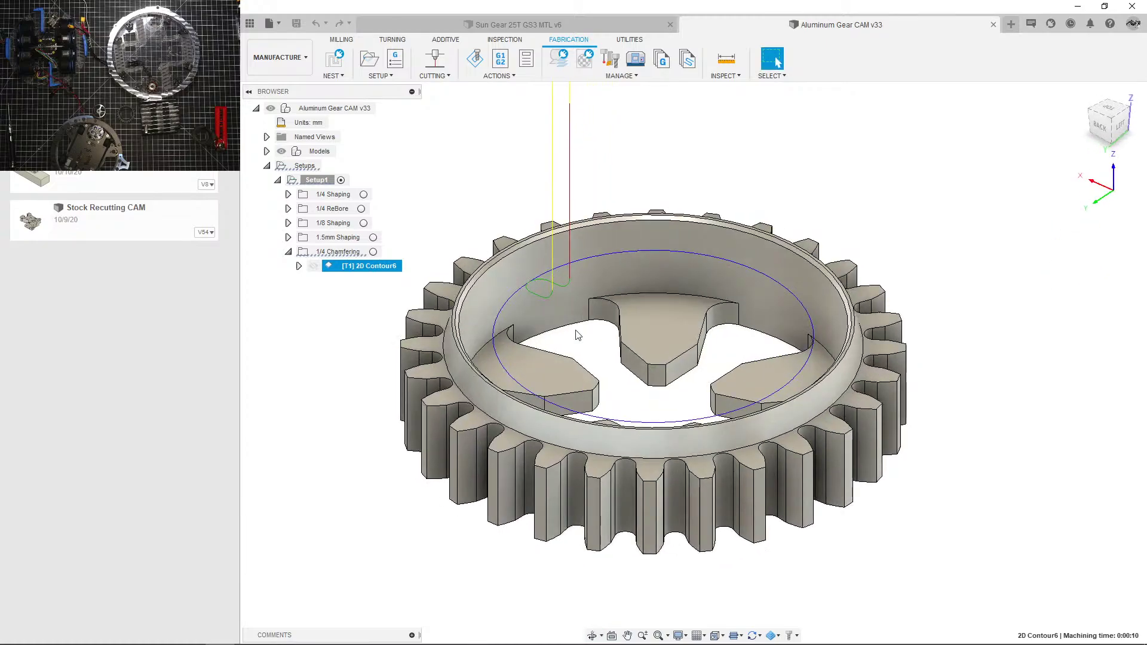
Step: Examine the chamfer tool and holder above the gear for the 2D Contour6 operation
scroll(576, 335, "down", 3)
middle_click_drag(543, 239, 524, 391)
scroll(466, 378, "down", 2)
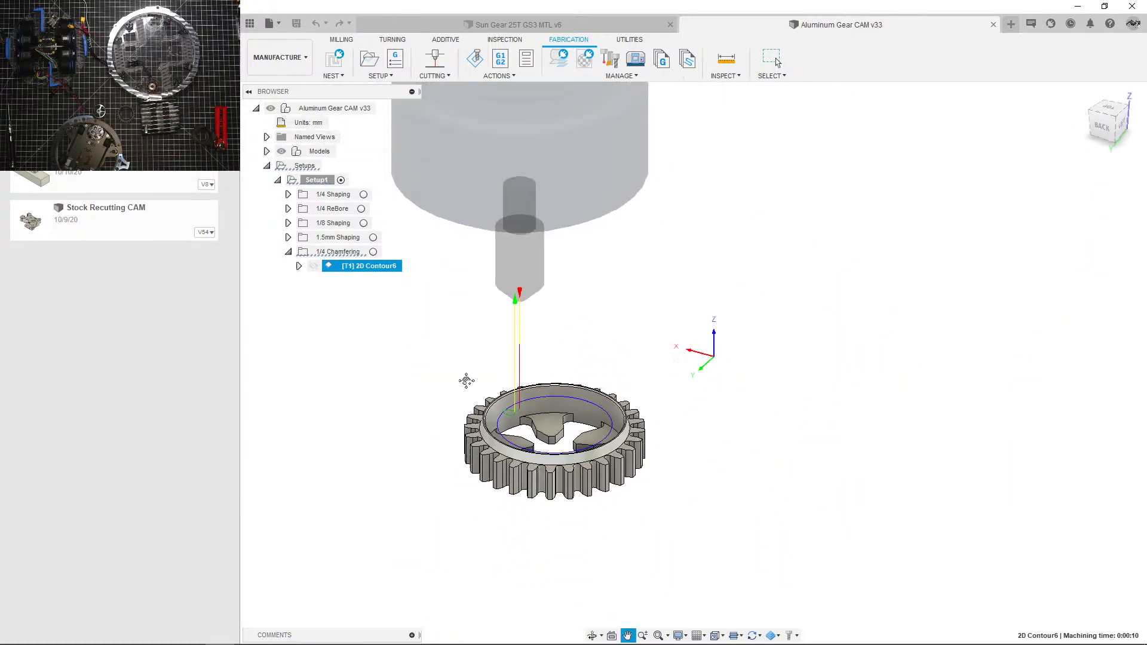
scroll(486, 323, "up", 4)
scroll(479, 353, "down", 3)
scroll(415, 414, "down", 2)
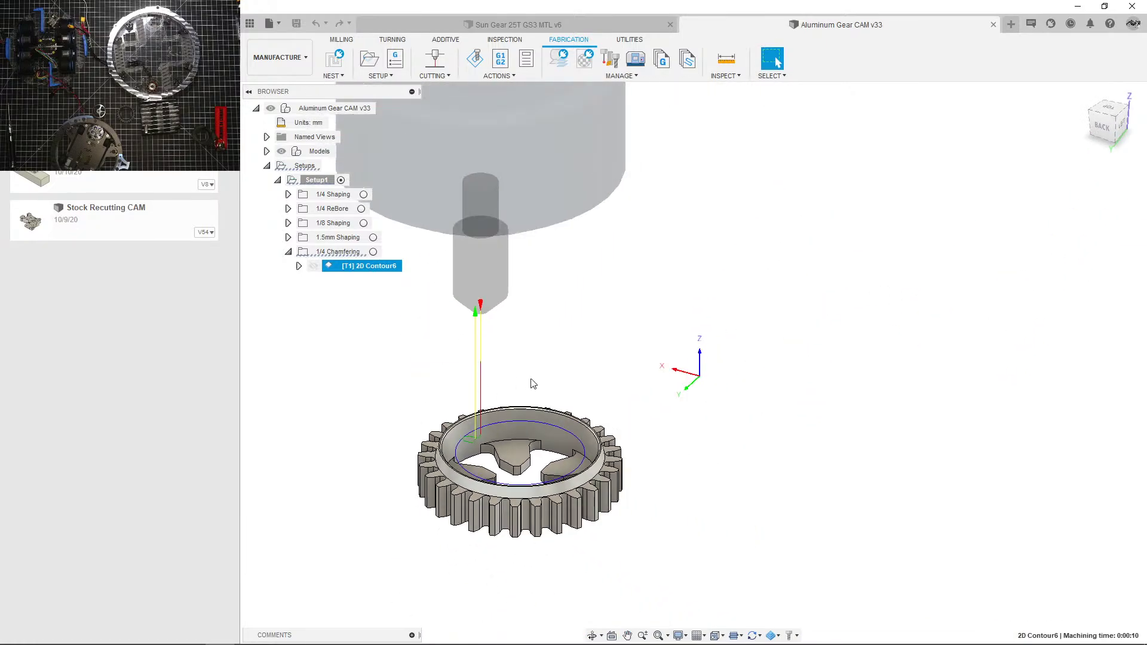
scroll(547, 378, "down", 1)
scroll(587, 349, "up", 2)
scroll(599, 290, "down", 3)
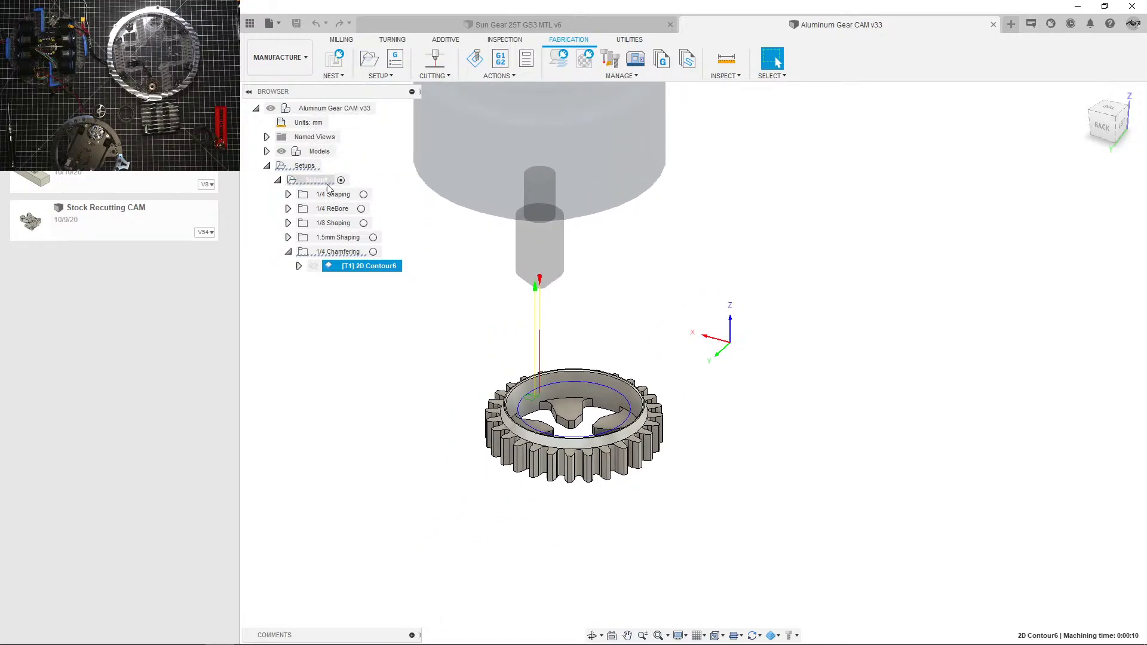
Step: Clear the 2D Contour6 selection and collapse the 1/4 Chamfering group
left_click(279, 57)
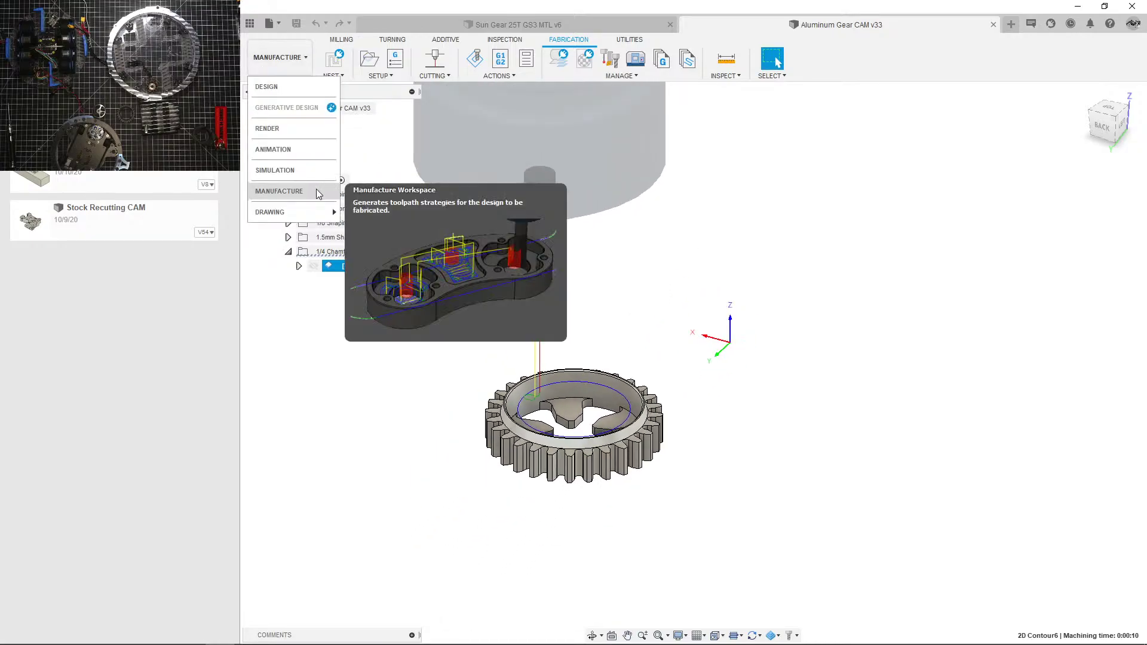
left_click(660, 293)
middle_click_drag(658, 265, 682, 233)
scroll(683, 226, "down", 1)
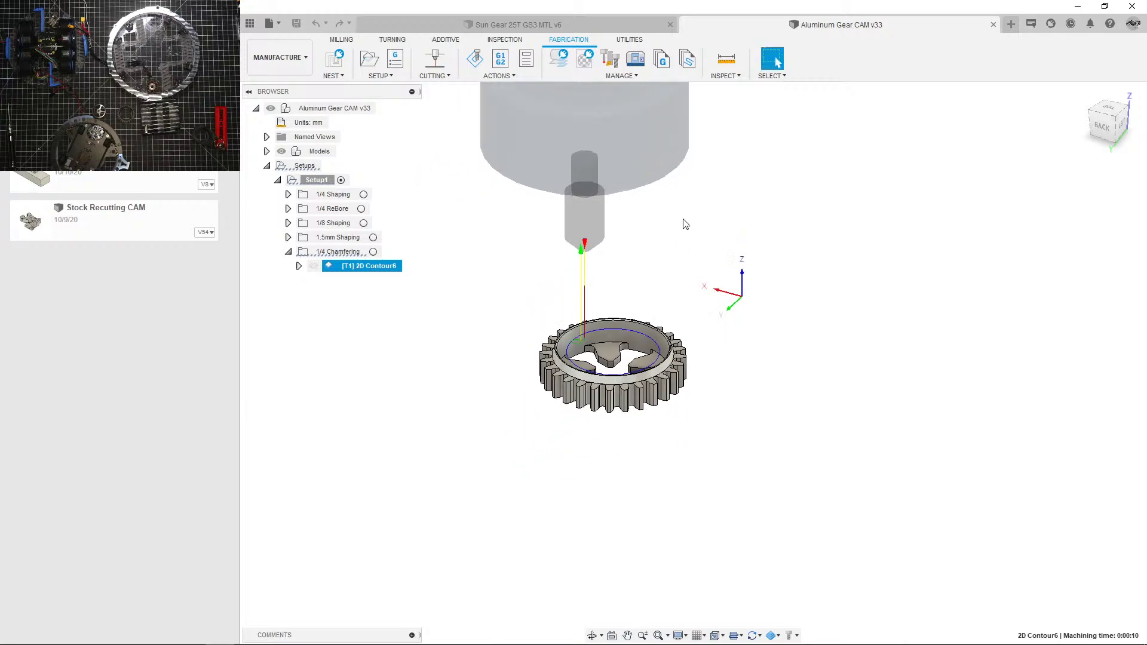
left_click(683, 223)
left_click(288, 252)
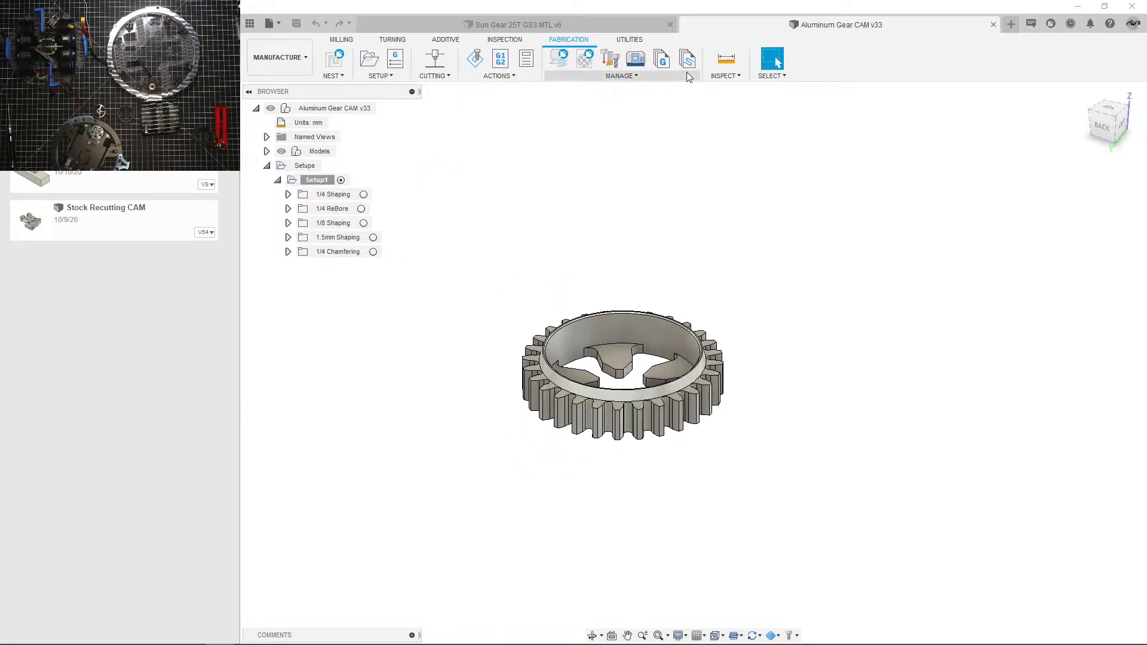
Step: Return to the Sun Gear design and open Planet Gear CAM 01 from the Planet Gear CAM folder of the Orbital Impact! project
left_click(584, 27)
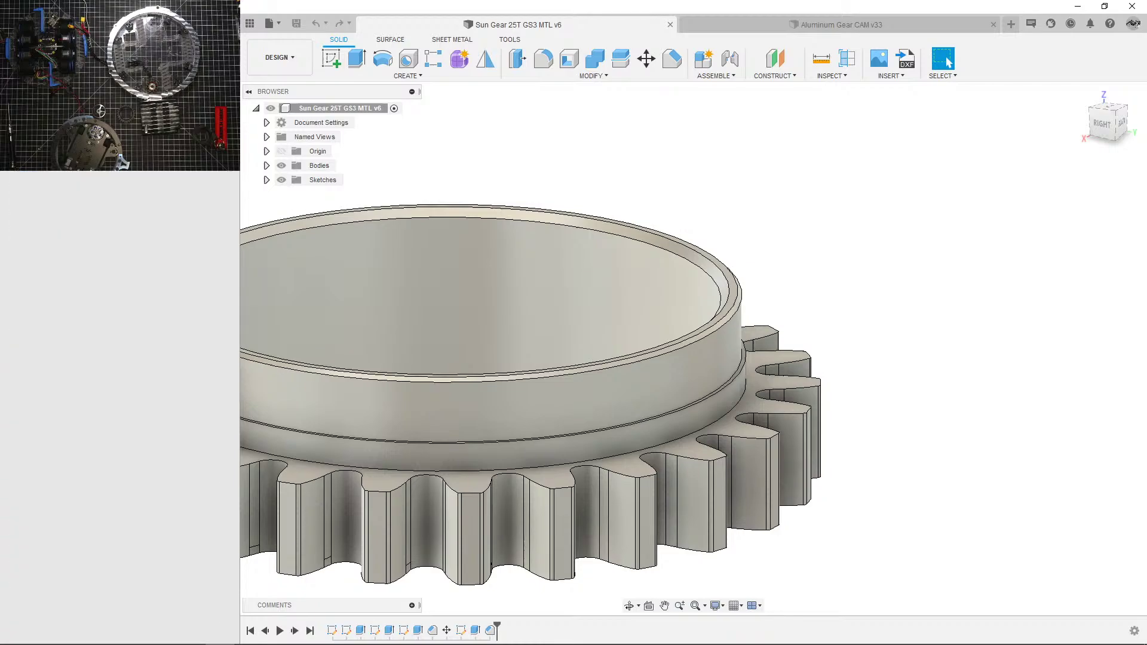
scroll(162, 280, "down", 12)
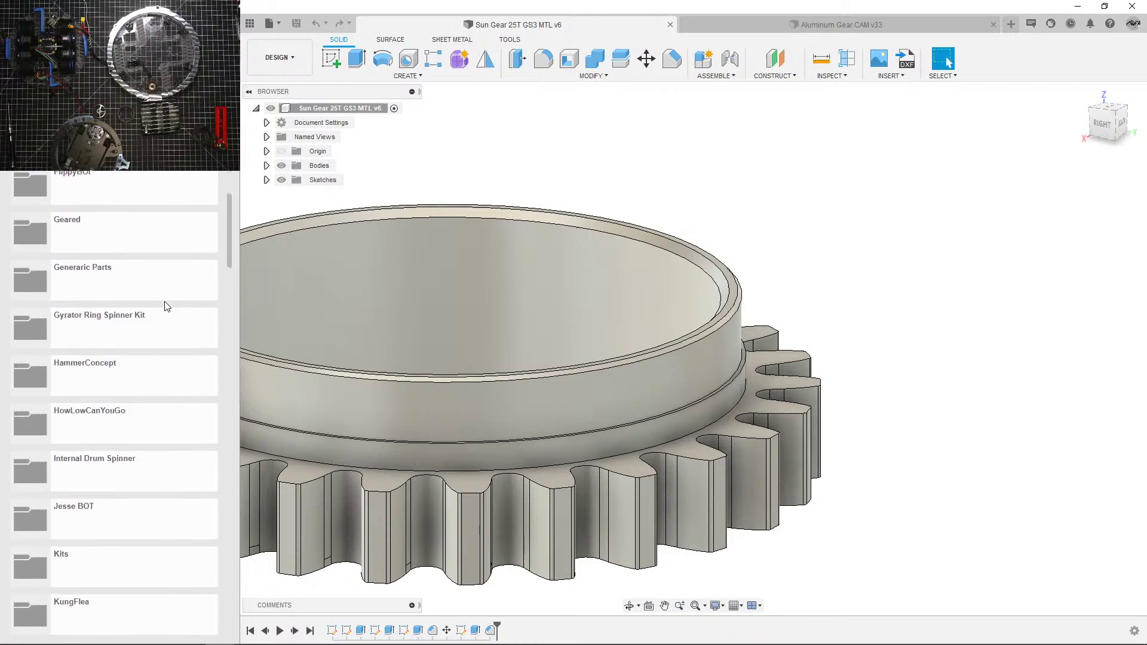
scroll(167, 307, "down", 4)
scroll(166, 310, "down", 4)
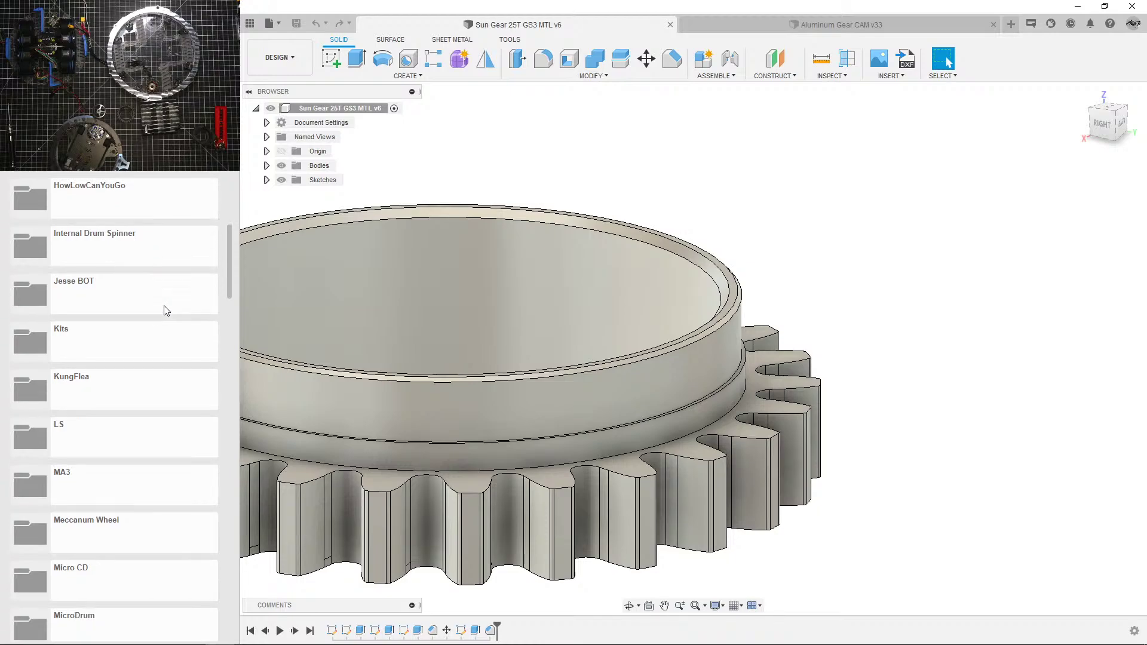
scroll(167, 310, "up", 4)
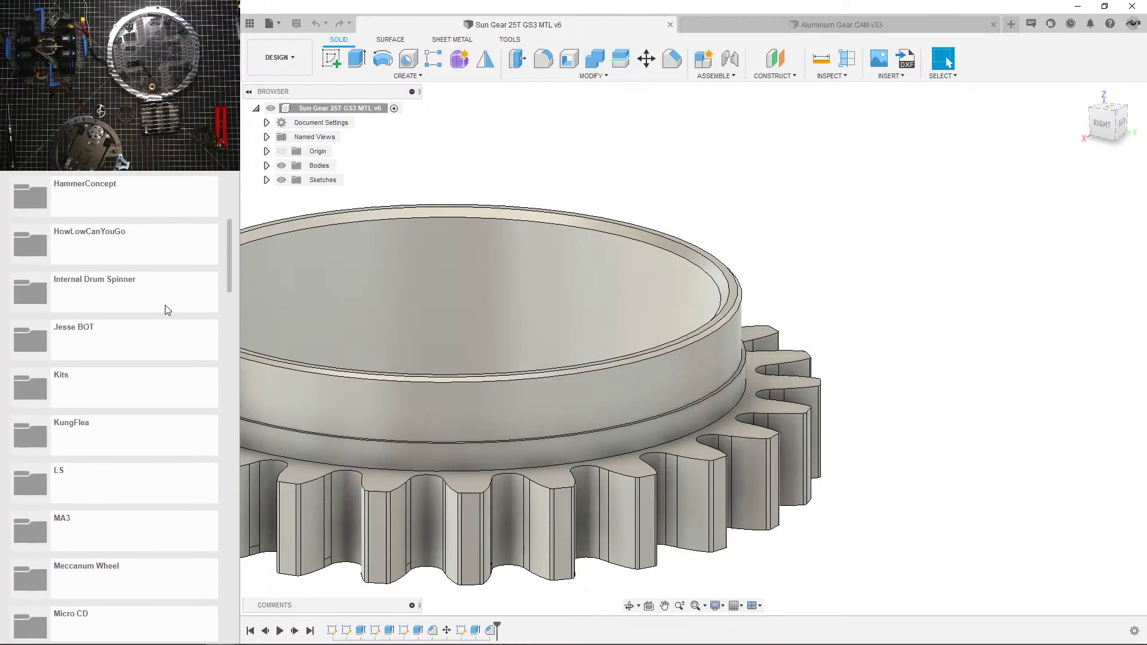
scroll(168, 310, "down", 20)
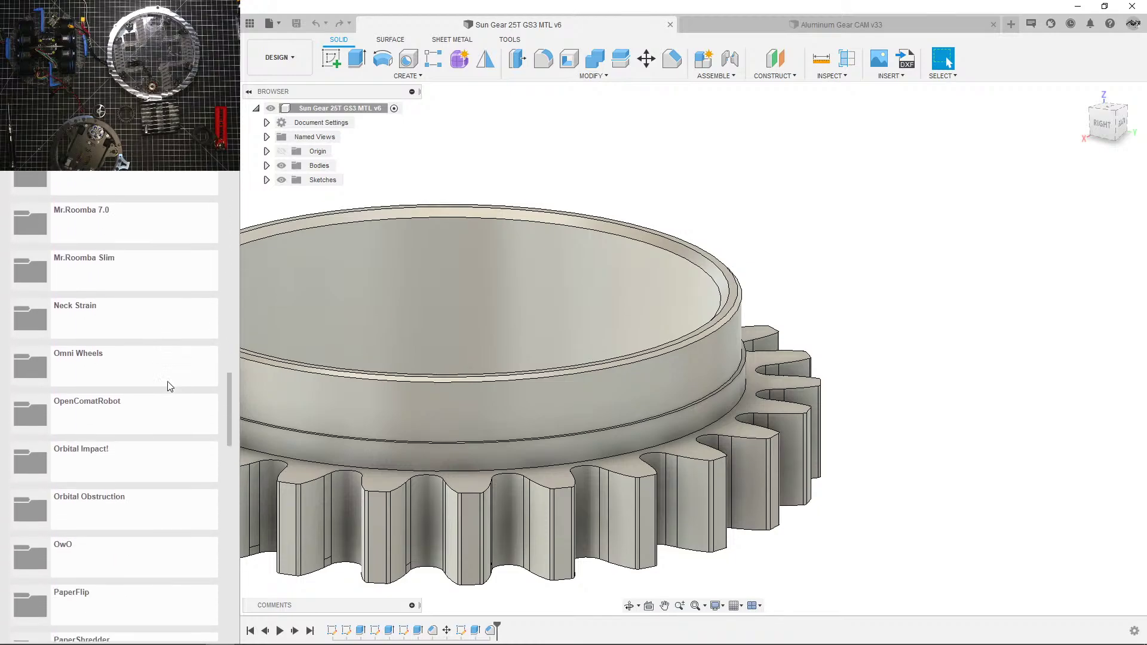
scroll(168, 386, "down", 2)
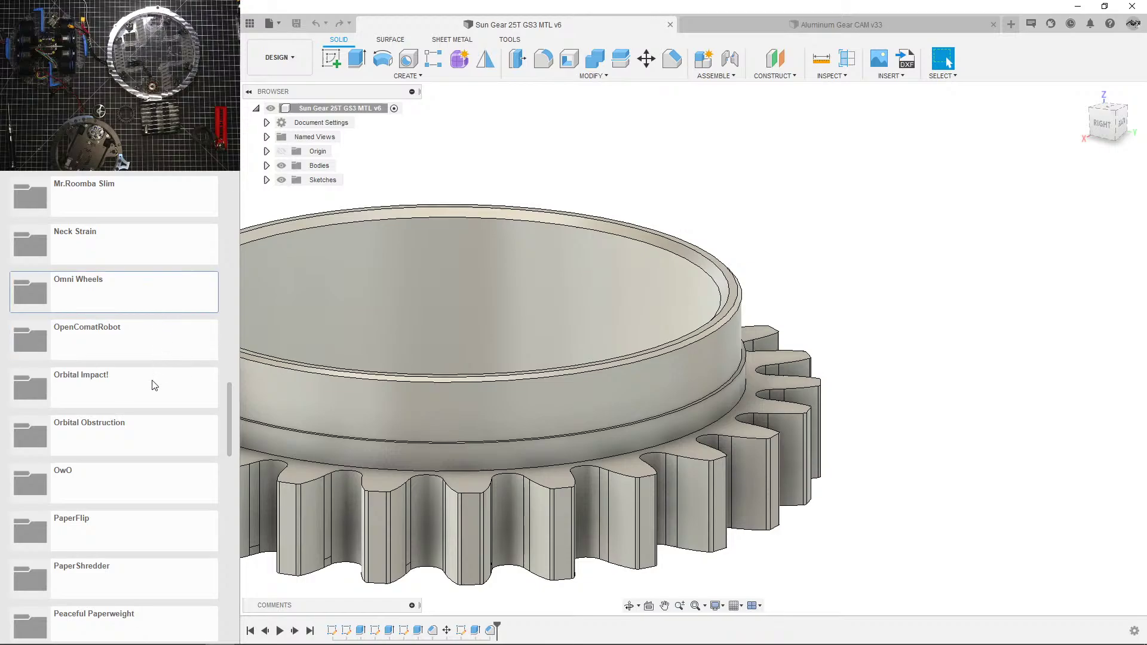
left_click(154, 385)
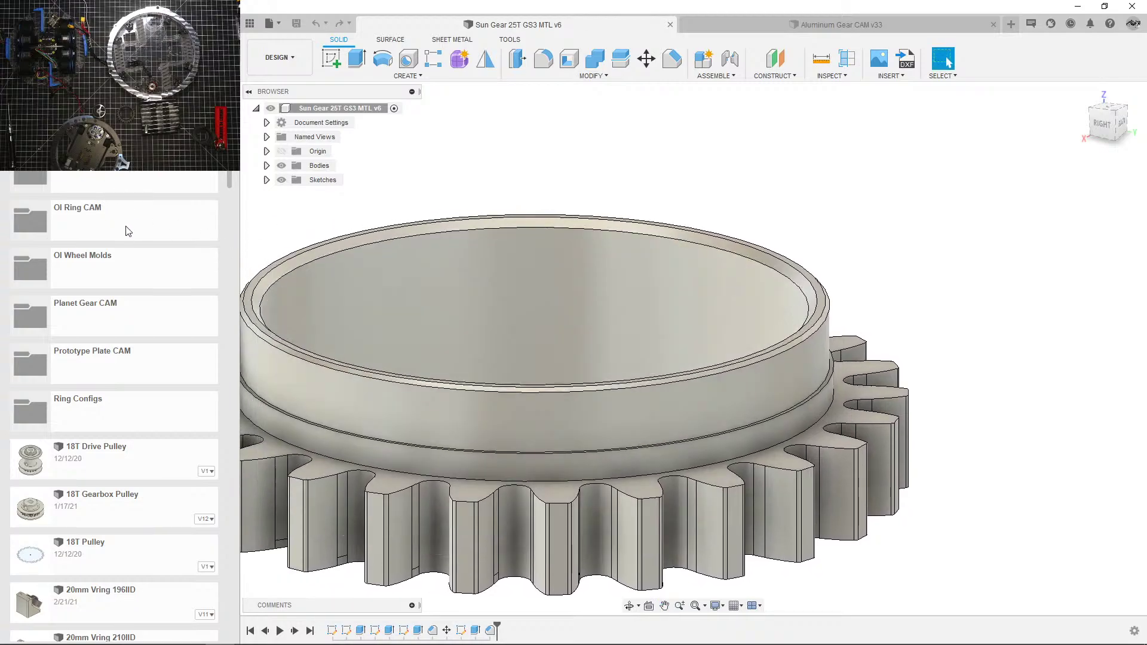
left_click(131, 315)
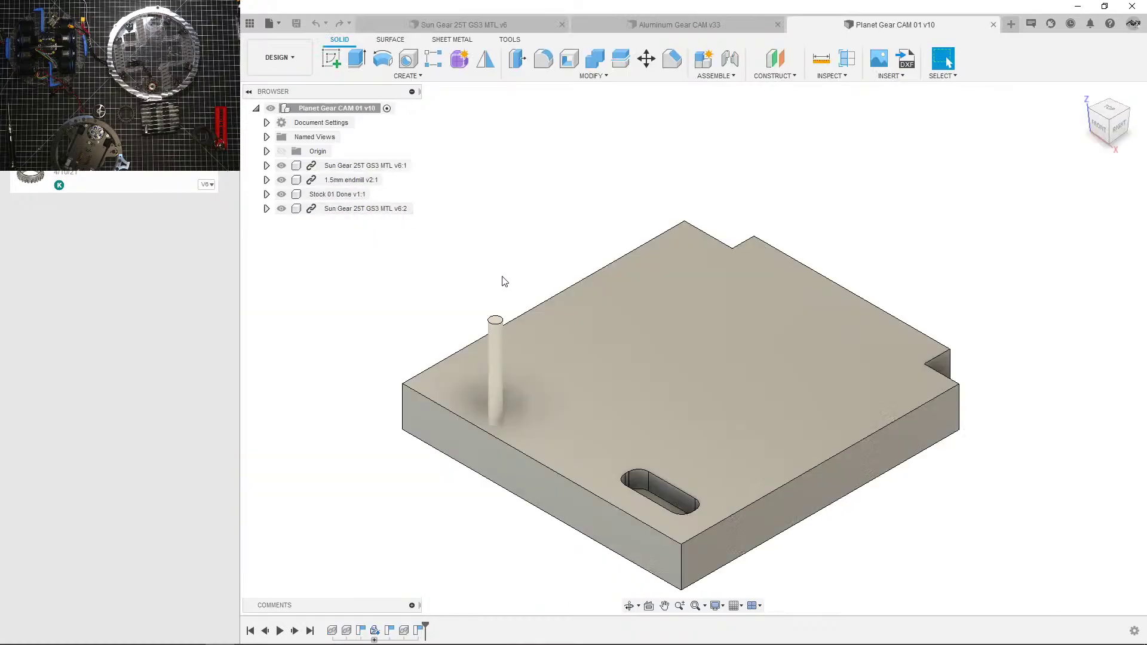
Step: Hide the Stock 01 Done component to expose the gears and the end mill inside it
scroll(517, 274, "down", 3)
left_click(558, 309)
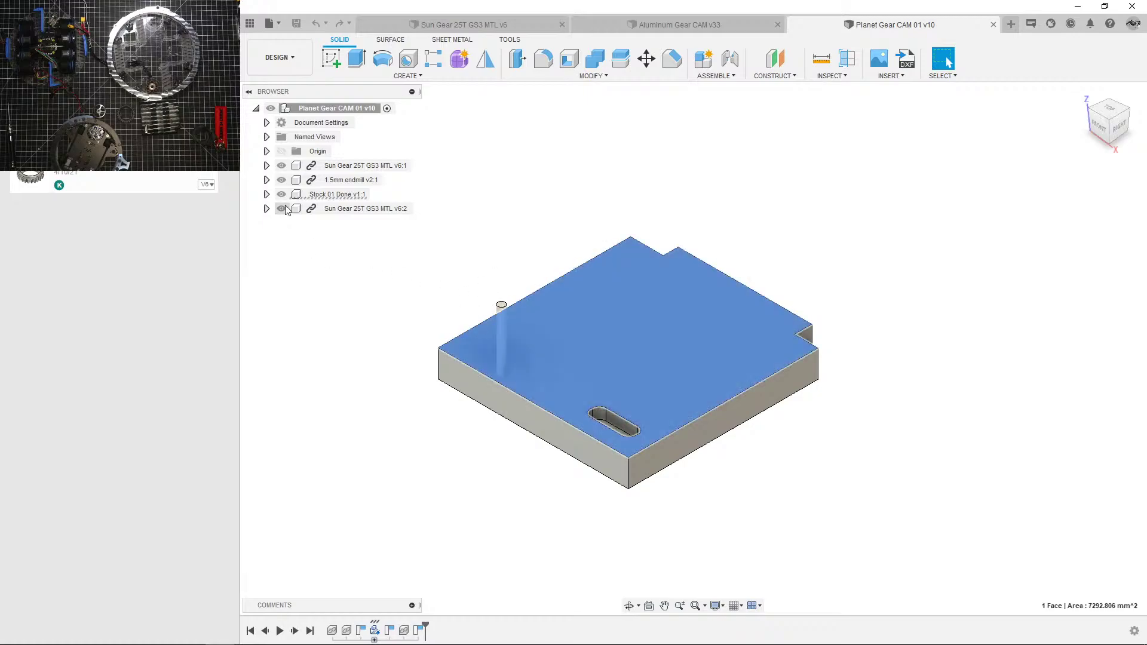
left_click(282, 194)
left_click(437, 432)
Step: Examine the clearance between the 1.5mm end mill's tapered shank and the raised collar of the first gear
scroll(499, 415, "up", 10)
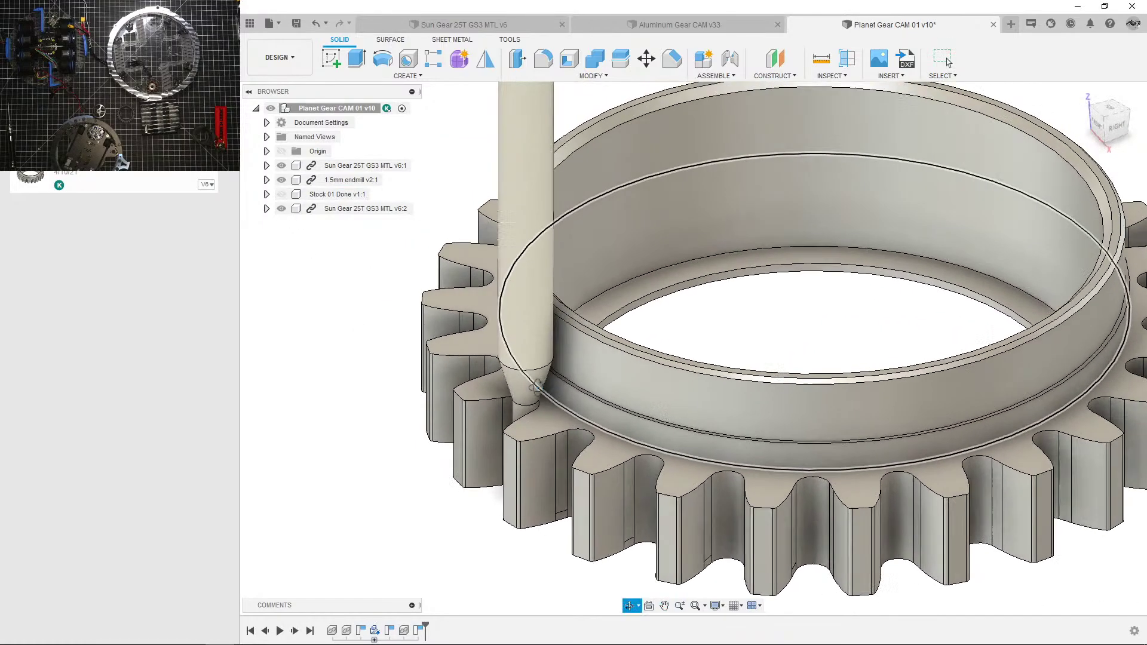
mouse_move(536, 388)
middle_mouse_down("shift")
mouse_move(520, 374)
mouse_move(533, 384)
middle_mouse_up("shift")
scroll(556, 355, "up", 3)
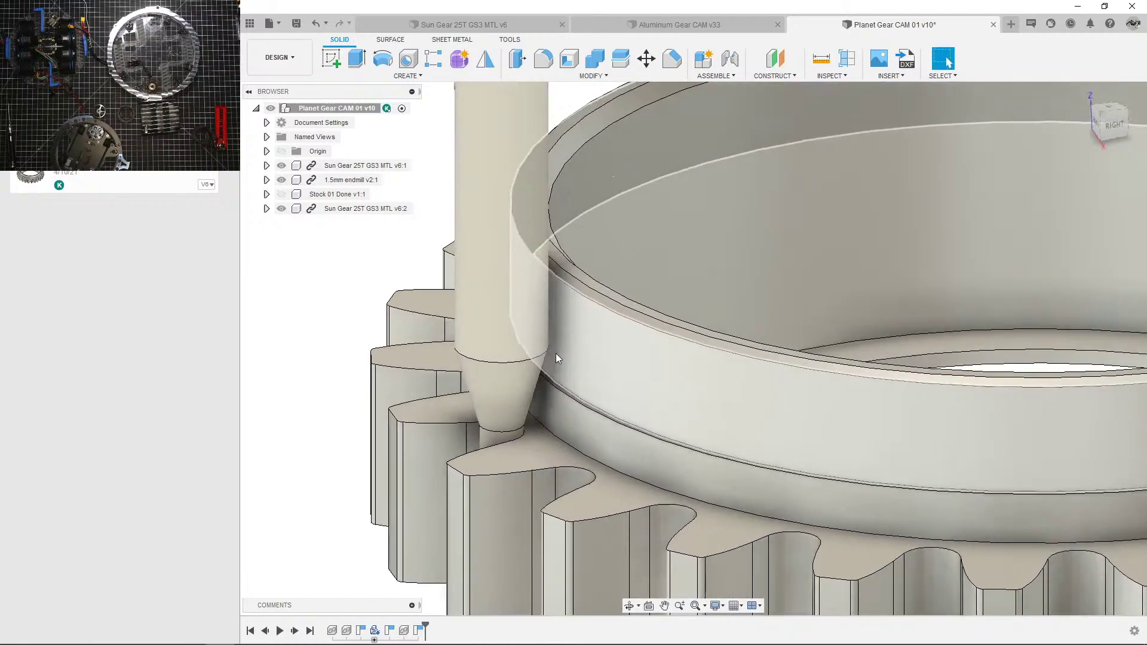
scroll(512, 430, "up", 1)
scroll(512, 431, "up", 1)
middle_click_drag(512, 430, 512, 414, "shift")
scroll(509, 335, "down", 2)
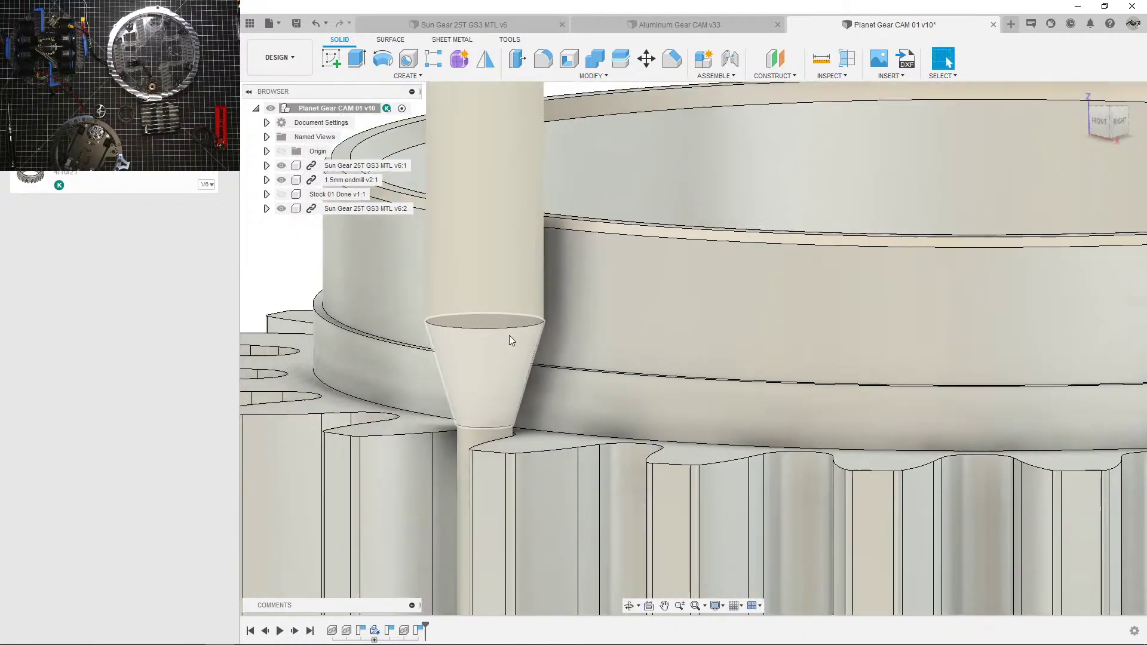
middle_click_drag(509, 335, 584, 246, "shift")
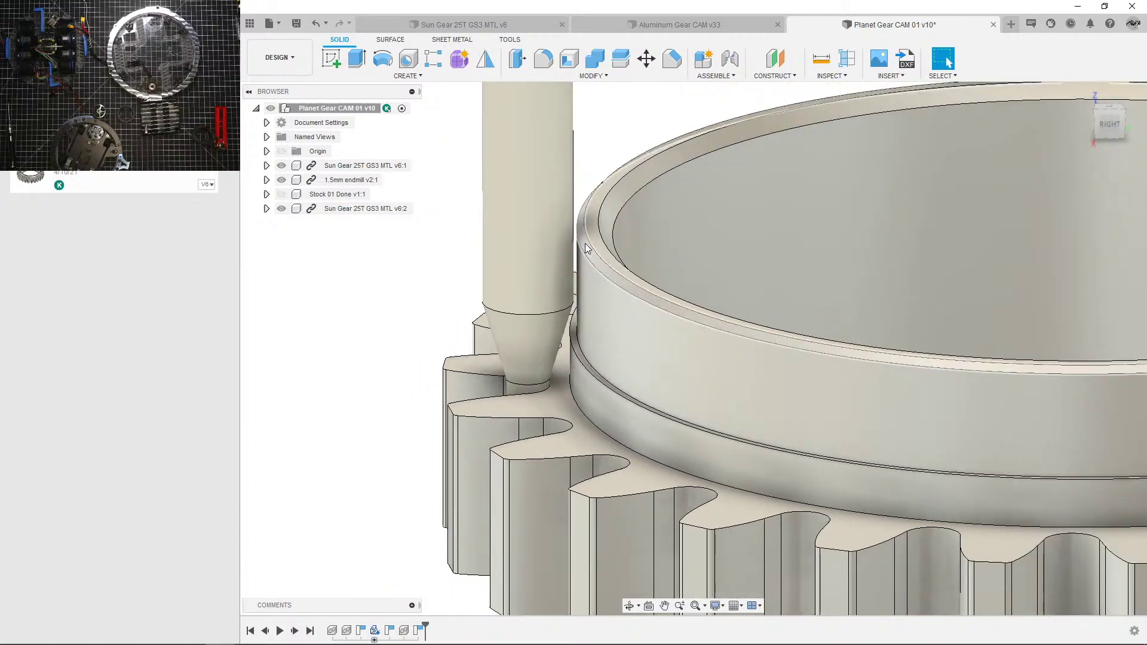
Step: Inspect the beveled rim of the first gear's collar beside the end mill, and view the layout of both gears from above
left_click(586, 243)
left_click(606, 223)
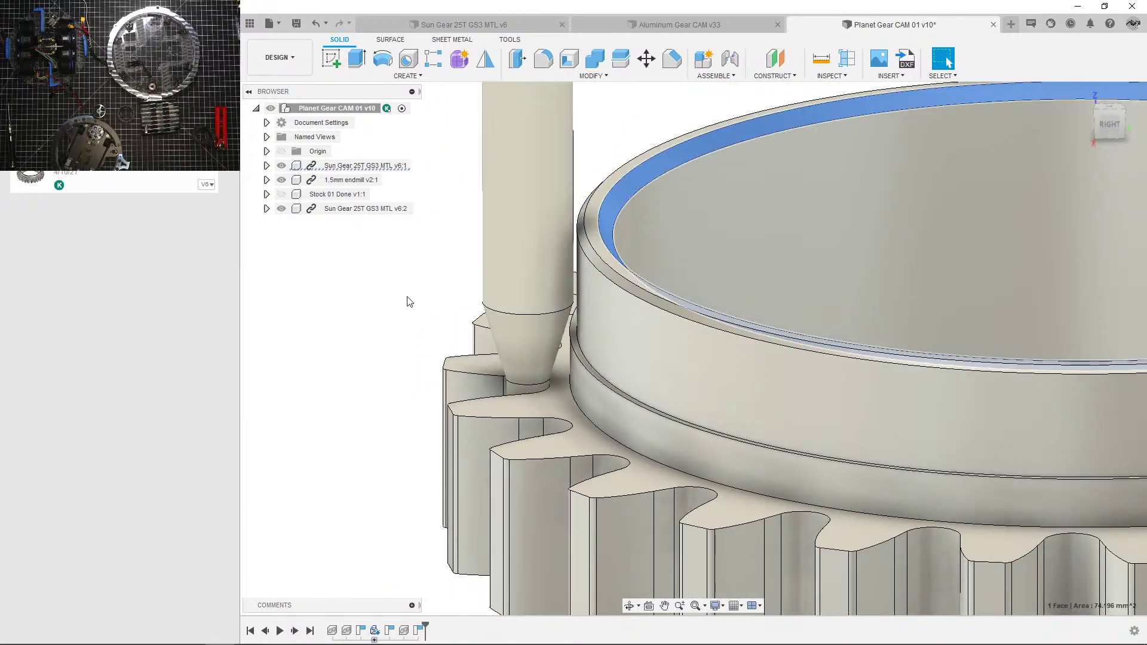
middle_click_drag(634, 189, 599, 389, "shift")
scroll(493, 369, "down", 3)
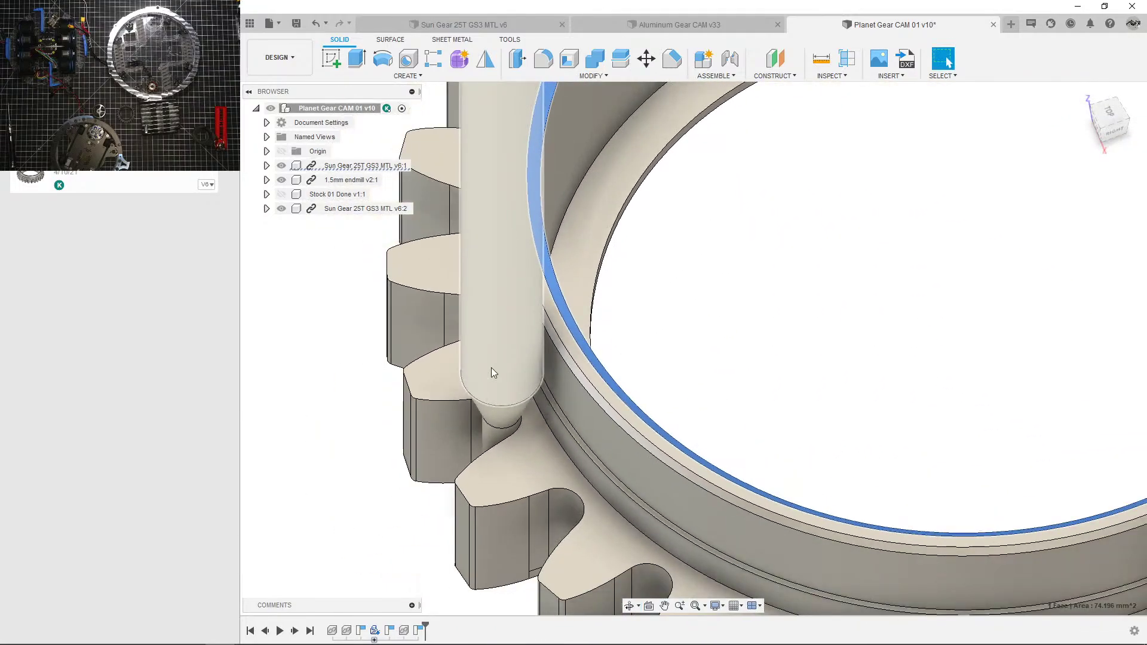
left_click(491, 367)
scroll(498, 361, "down", 3)
middle_click_drag(497, 361, 628, 377, "shift")
middle_click_drag(510, 307, 603, 441, "shift")
scroll(645, 314, "down", 5)
middle_click_drag(715, 290, 635, 328, "shift")
scroll(508, 292, "down", 3)
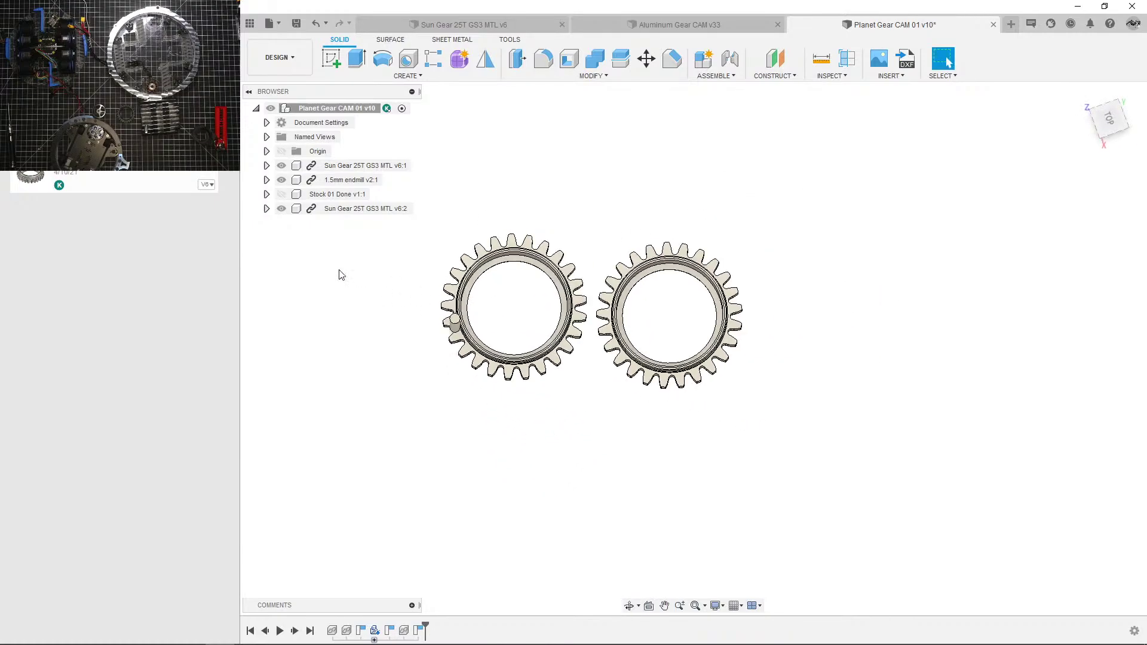
Step: Toggle the visibility of Stock 01 Done to compare its outline with the gear layout, leaving it hidden
left_click(282, 194)
left_click(281, 195)
left_click(282, 194)
left_click(282, 194)
left_click(281, 194)
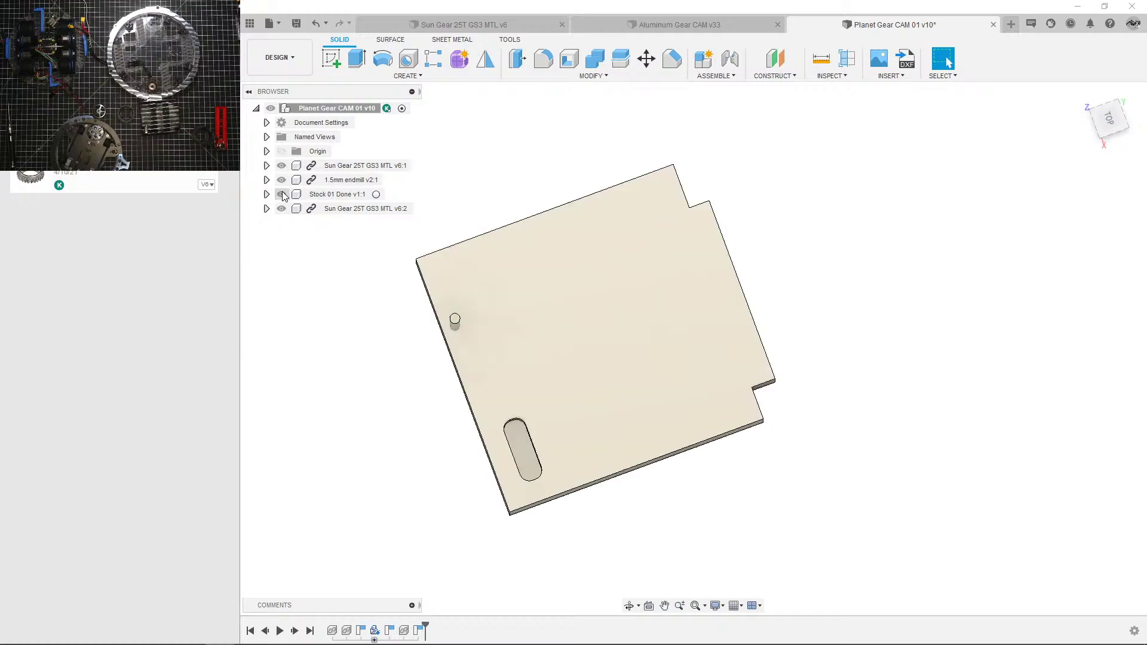
left_click(281, 194)
Step: Measure the gap between facing vertical tooth edges of the two gears
middle_click_drag(601, 299, 592, 278, "shift")
scroll(628, 382, "up", 6)
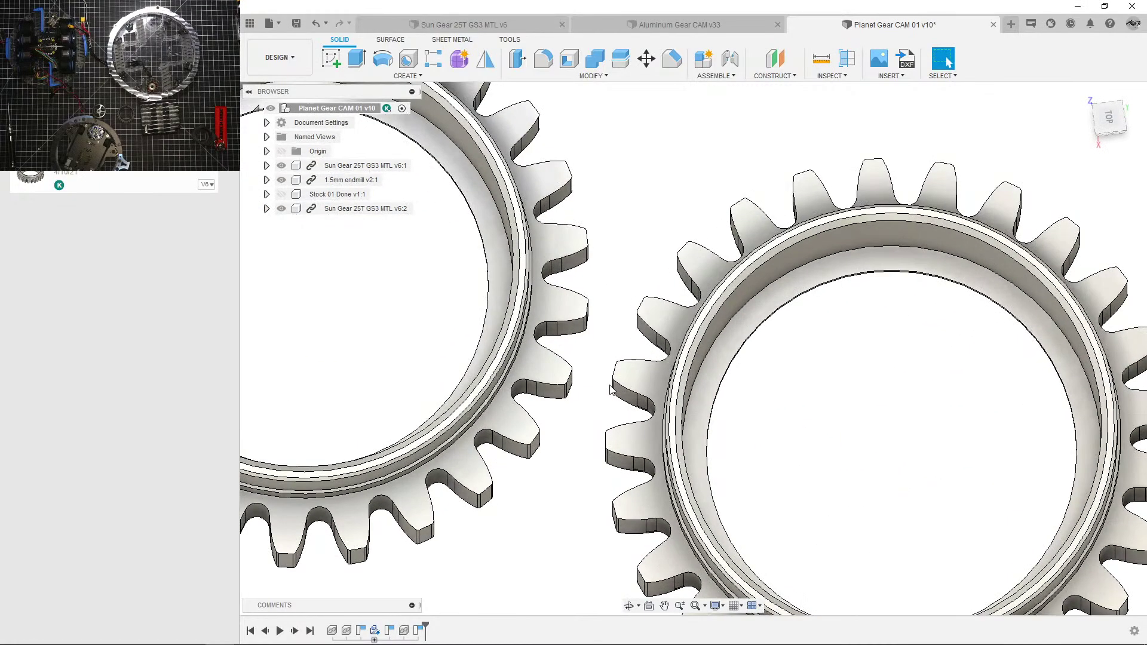
scroll(600, 381, "down", 2)
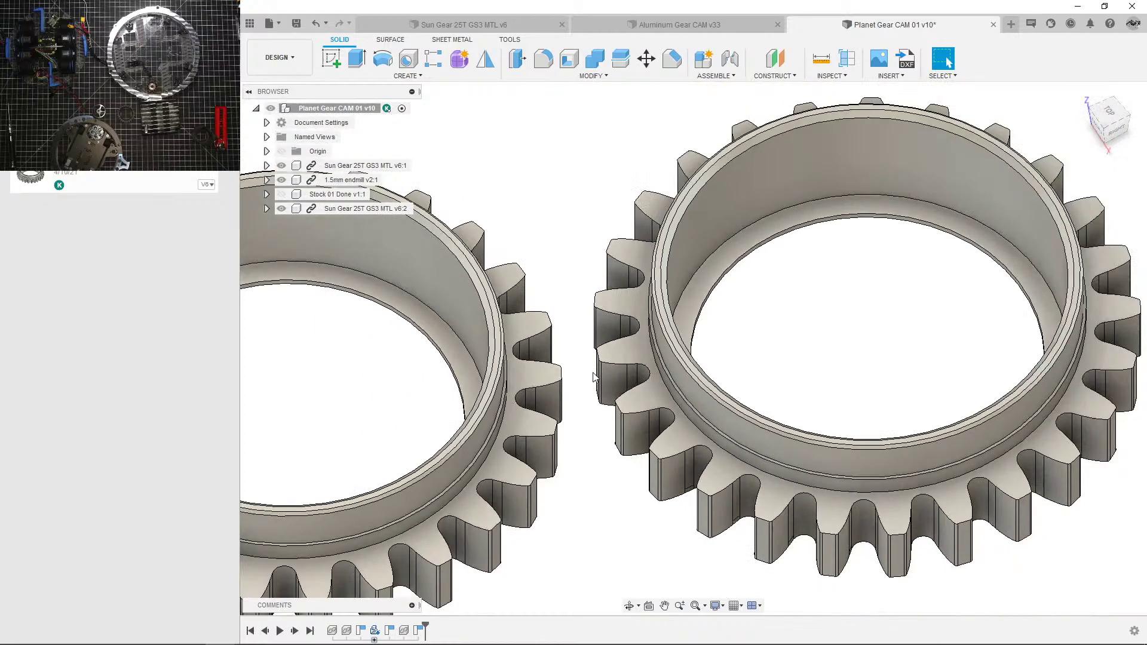
scroll(595, 377, "up", 2)
key("i")
left_click(606, 389)
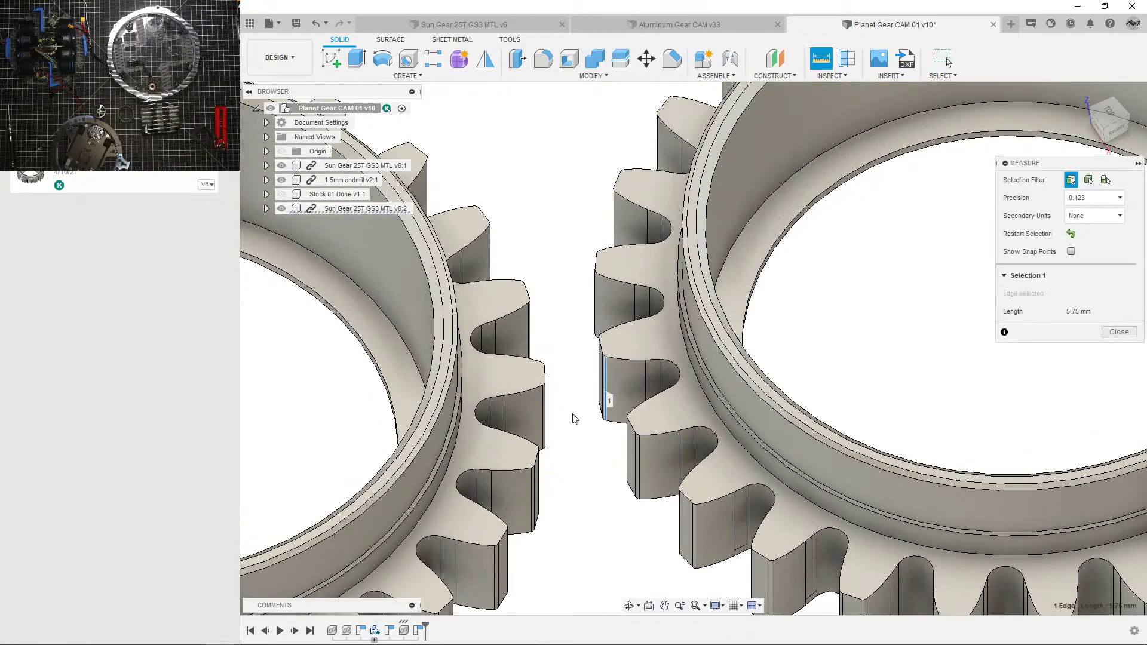
middle_click_drag(575, 419, 527, 410, "shift")
left_click(537, 409)
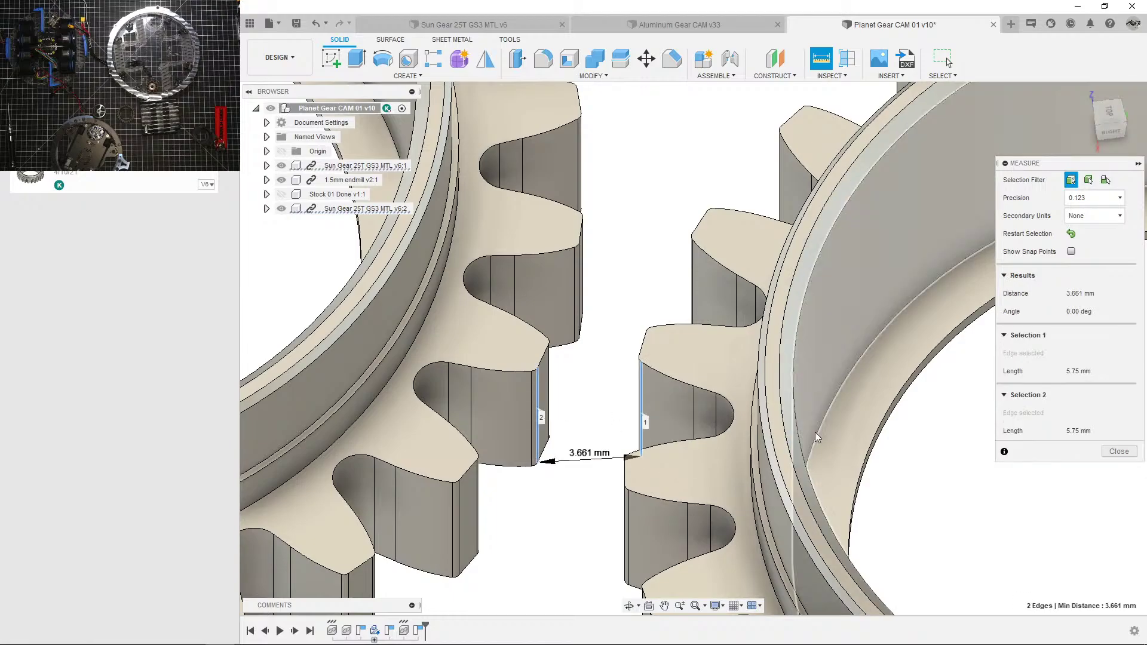
left_click(1113, 453)
Step: Examine the placement of the two gears and the end mill seated between the first gear's teeth
scroll(601, 383, "down", 6)
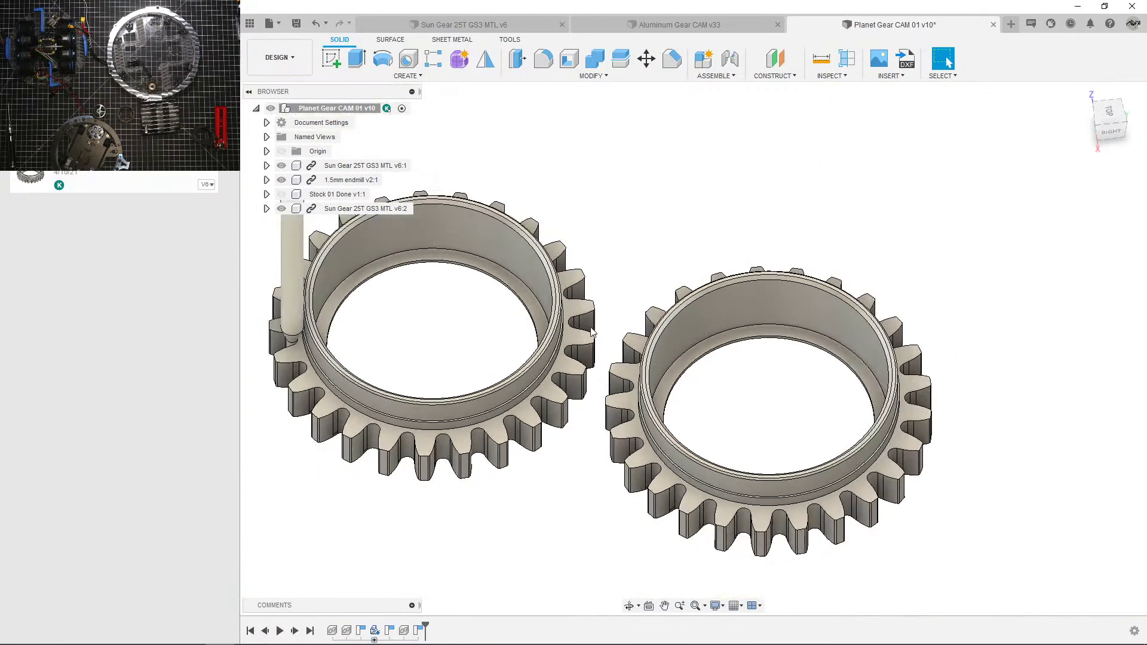
middle_click_drag(592, 332, 628, 335, "shift")
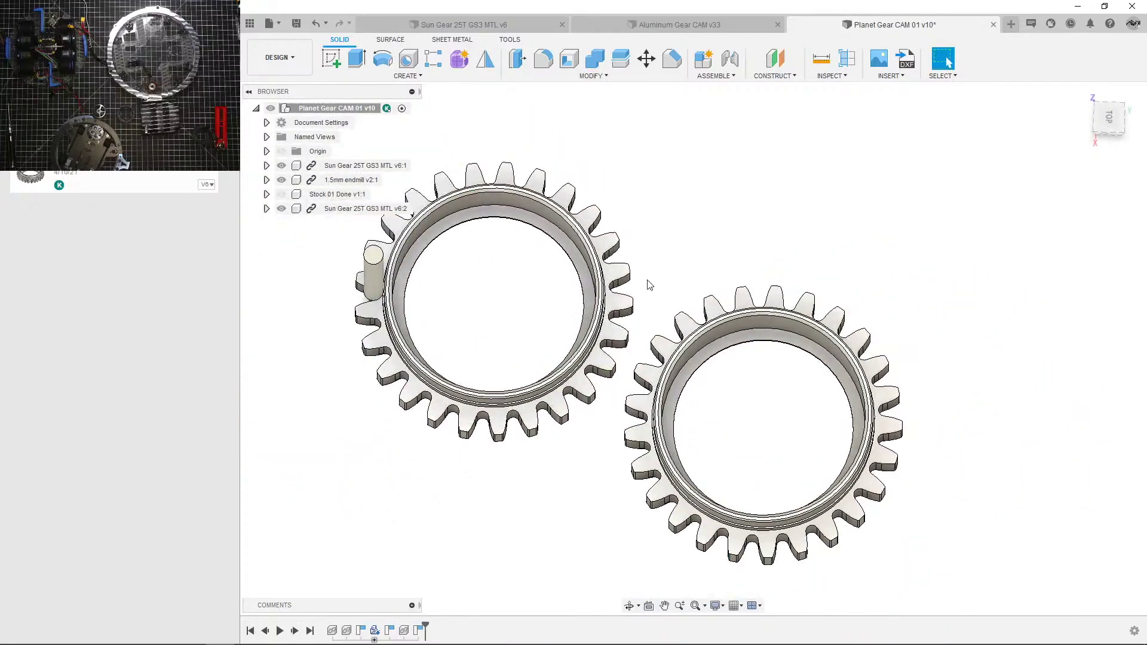
middle_click_drag(454, 311, 564, 282, "shift")
scroll(569, 292, "down", 2)
scroll(579, 416, "up", 3)
middle_click_drag(584, 418, 687, 418, "shift")
scroll(780, 358, "up", 1)
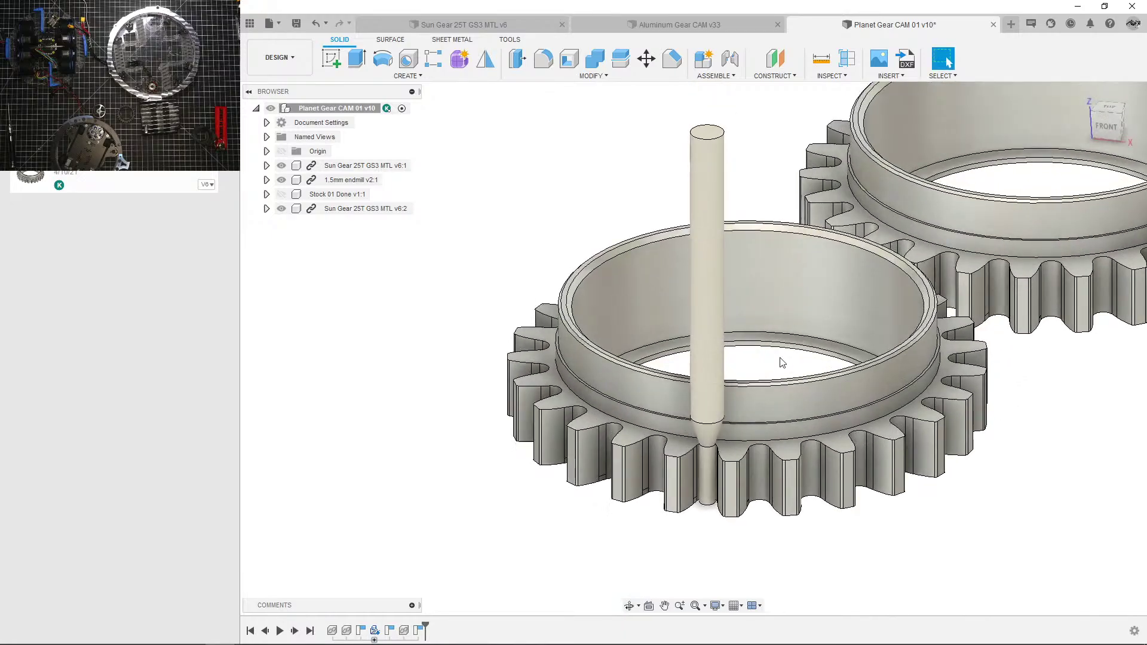
scroll(783, 363, "down", 5)
middle_click_drag(761, 295, 590, 341, "shift")
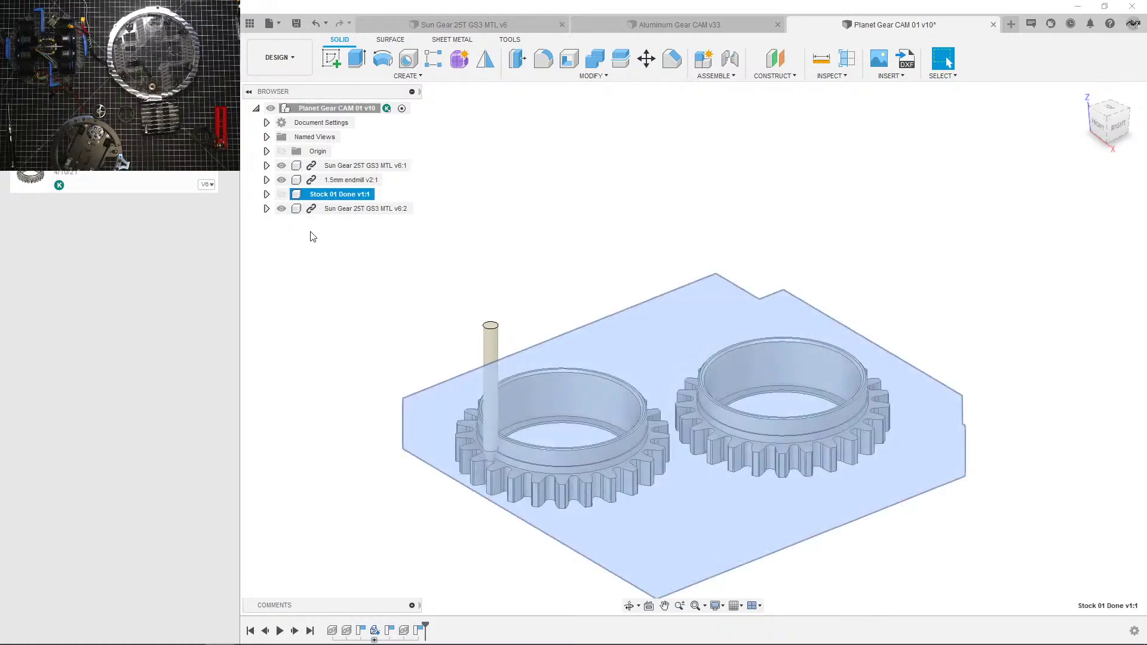
Step: Hide the 1.5mm endmill and measure from the first gear's top rim face to the top face of the redisplayed Stock 01 Done
left_click(282, 180)
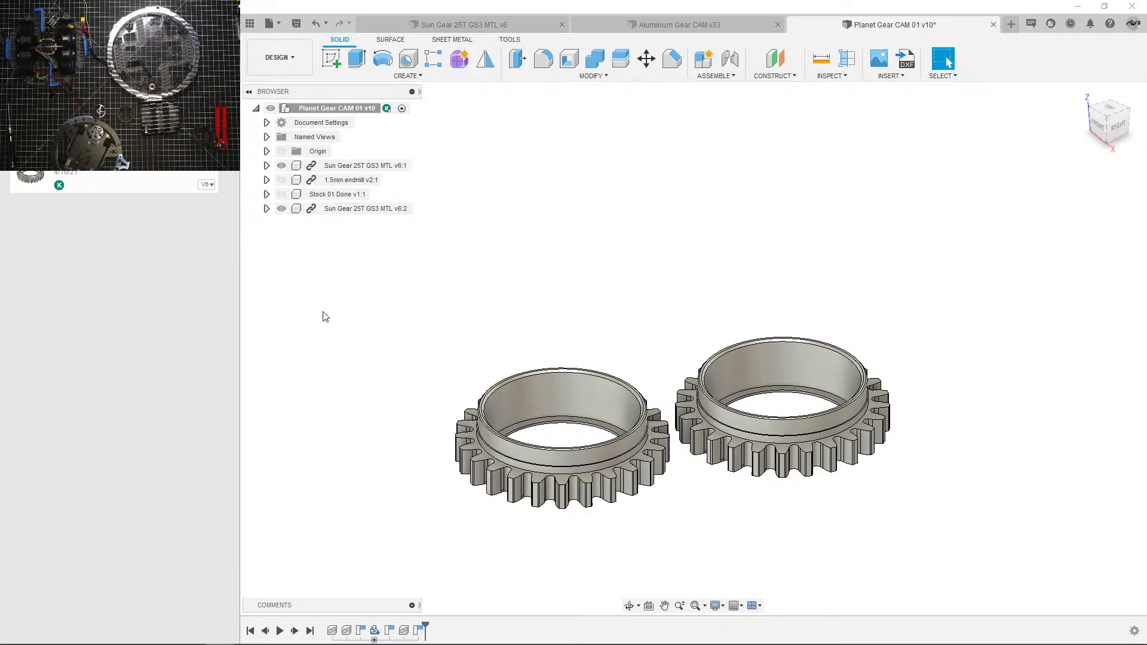
key("i")
scroll(601, 409, "up", 10)
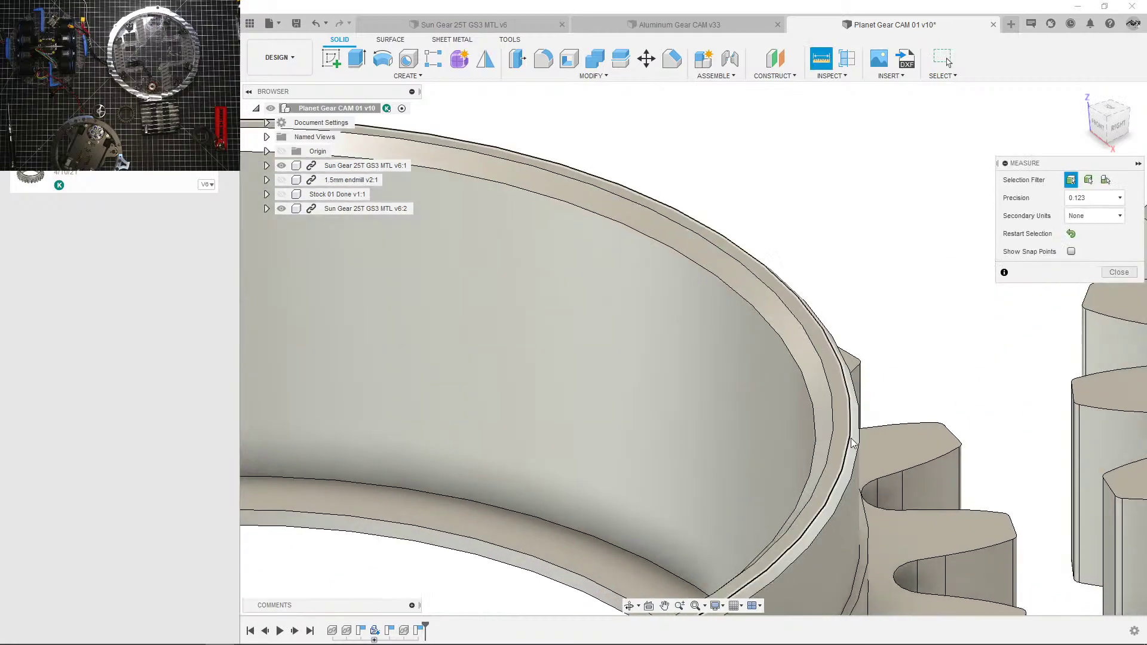
left_click(846, 423)
scroll(737, 294, "down", 8)
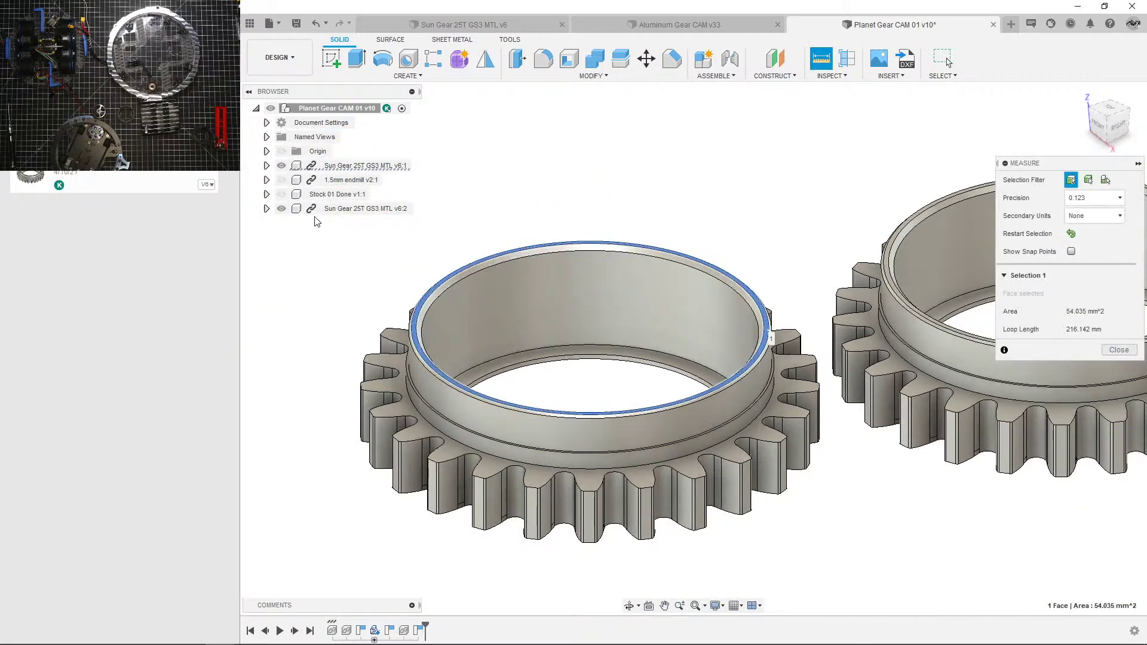
left_click(282, 195)
left_click(636, 343)
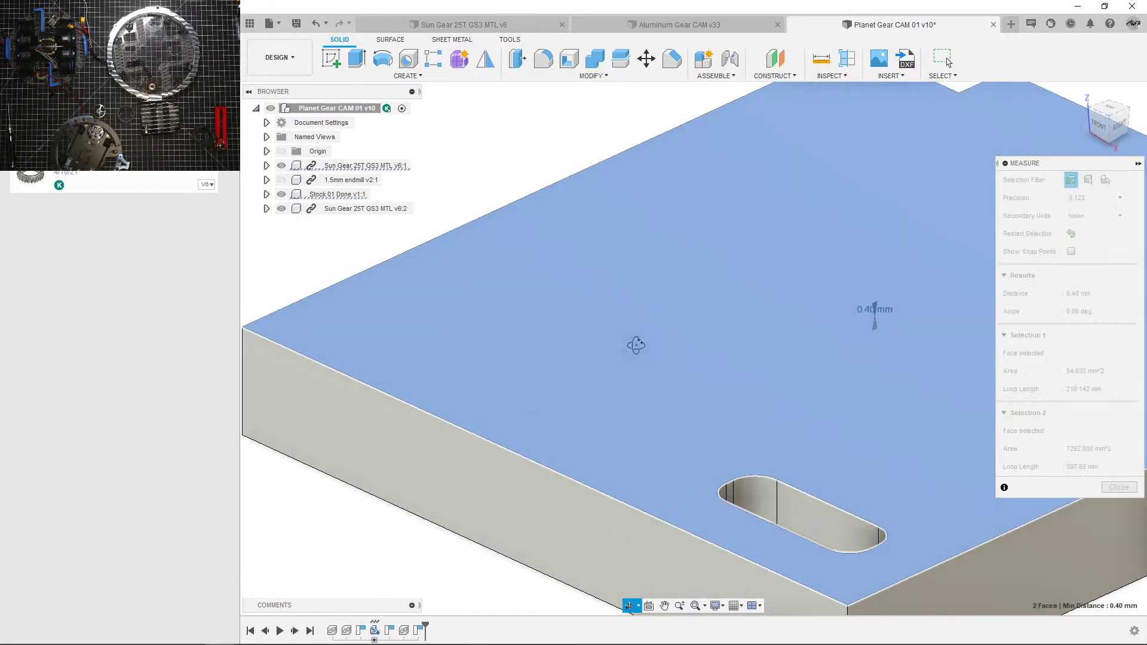
scroll(658, 334, "up", 3)
scroll(658, 334, "down", 5)
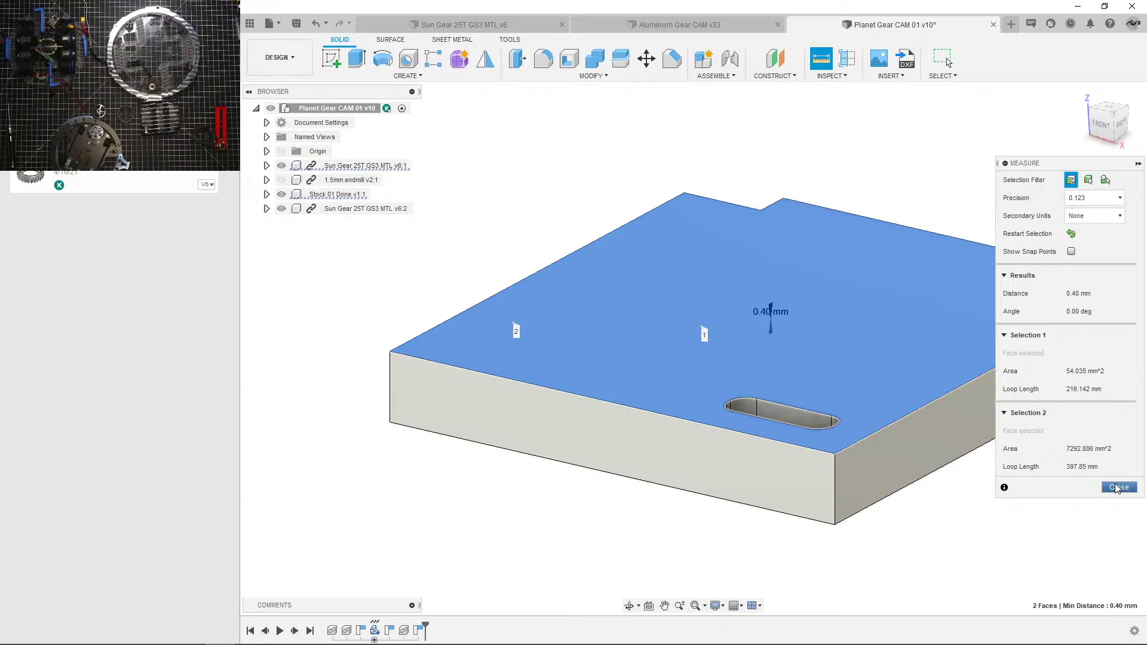
left_click(1117, 489)
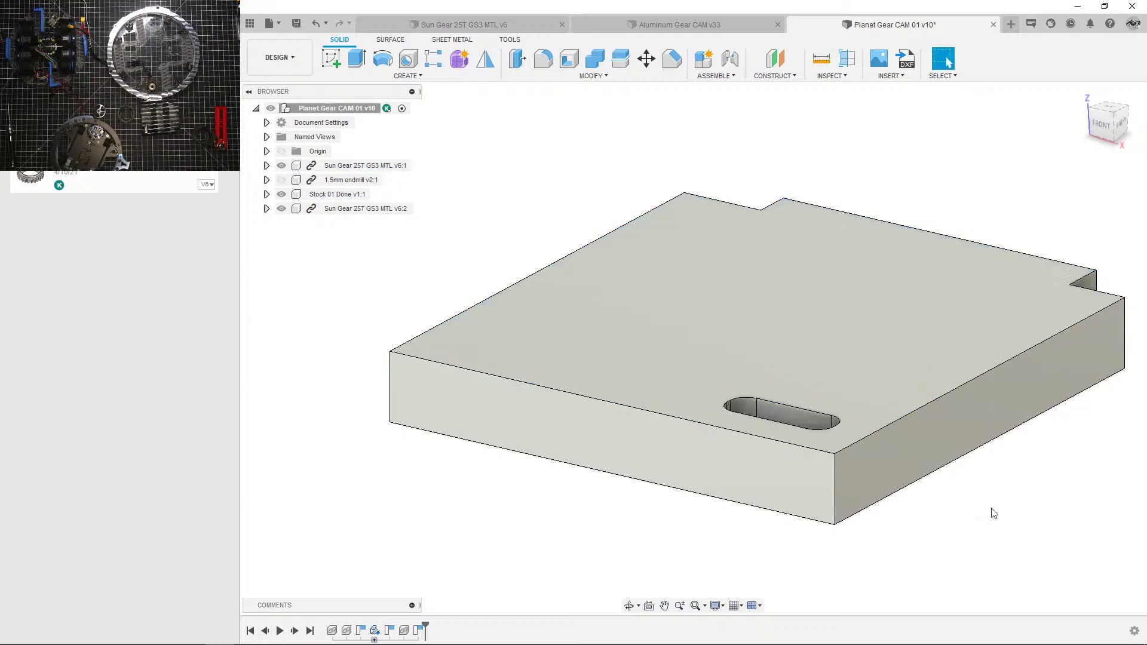
Step: Measure the thickness of Stock 01 Done along its front vertical corner edge
middle_click_drag(817, 497, 666, 468)
scroll(666, 468, "down", 1)
key("i")
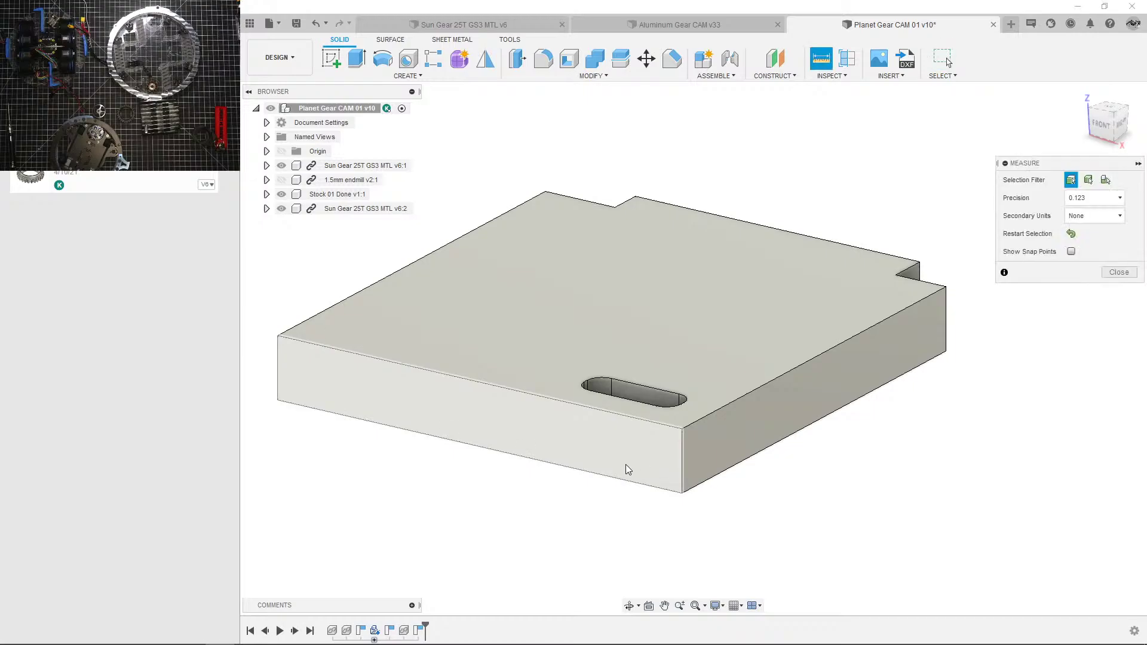
left_click(682, 465)
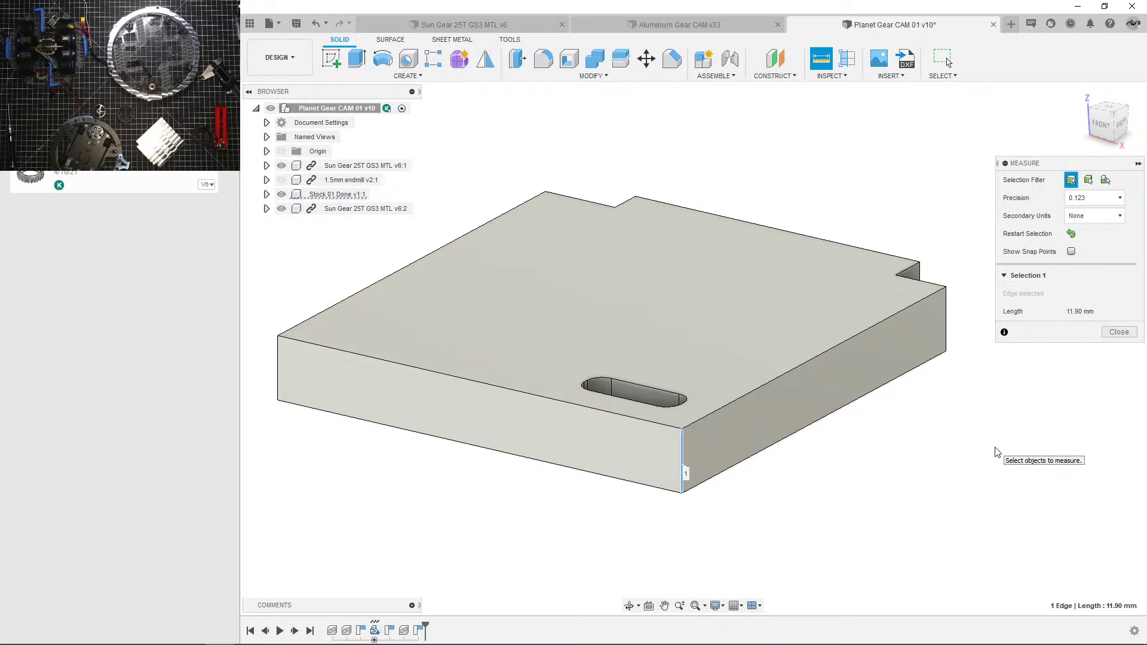
left_click(1119, 332)
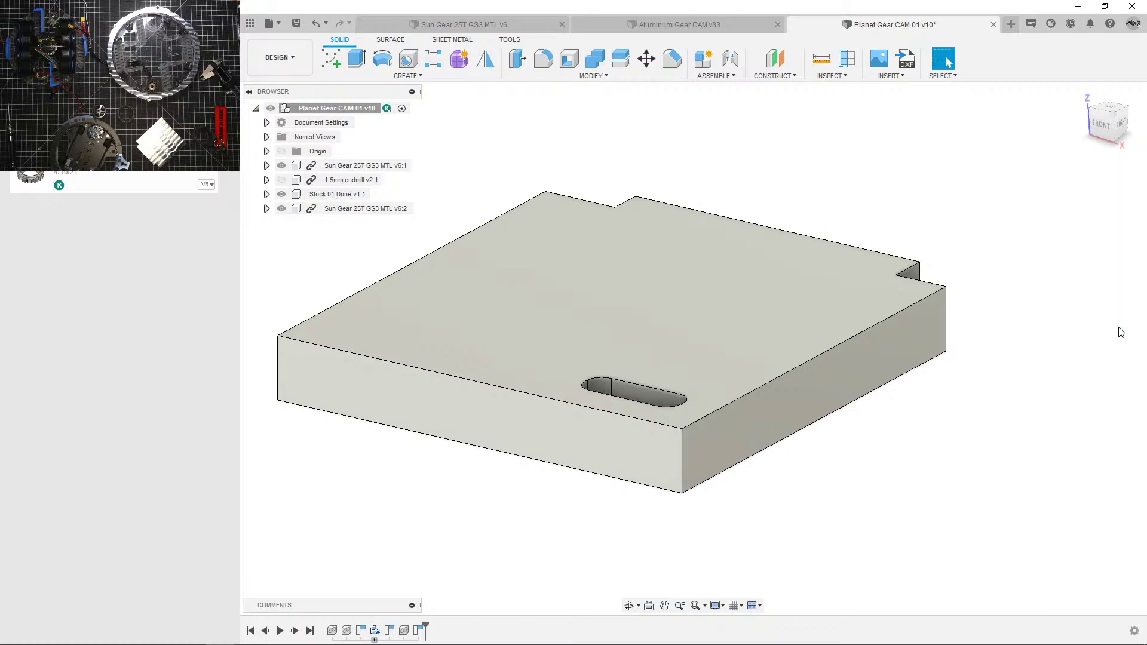
Step: Move the top face of Stock 01 Done down to an 11.5 mm stock thickness and measure the front vertical corner edge
left_click(709, 354)
key("m")
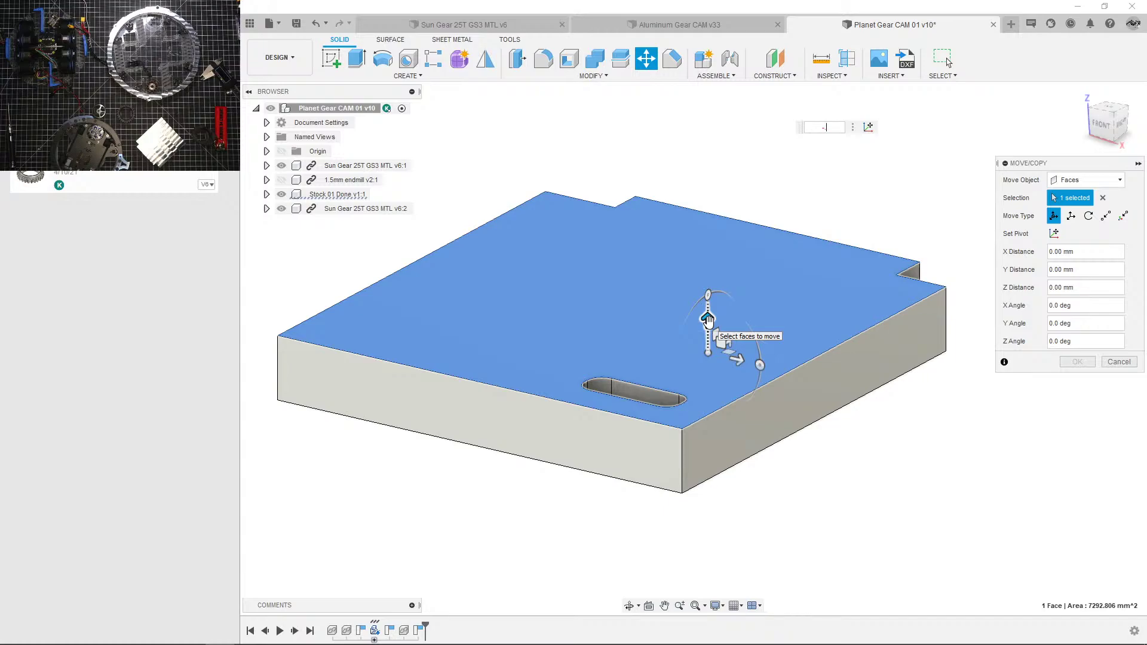
key("Escape")
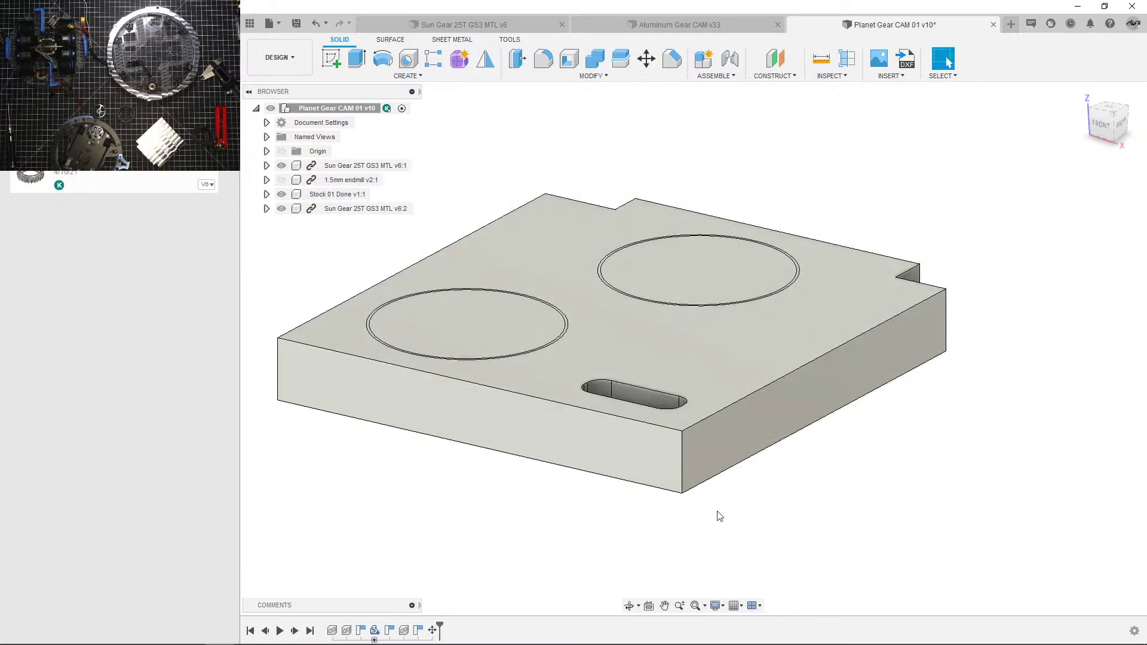
key("i")
left_click(685, 473)
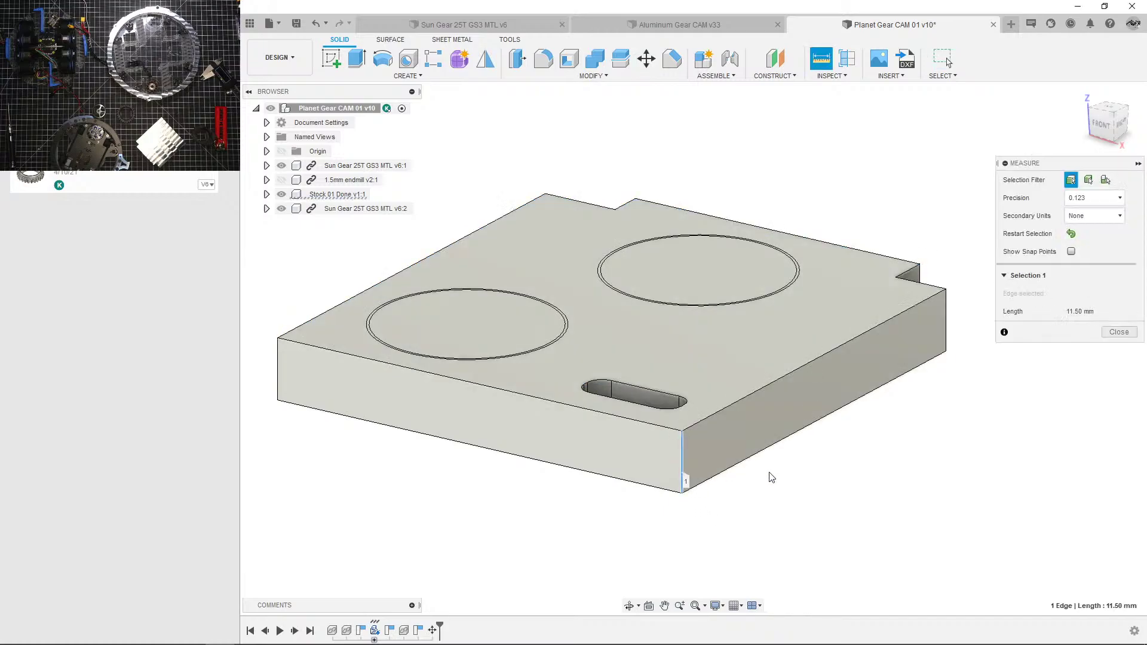
left_click(1119, 333)
scroll(597, 375, "up", 5)
scroll(631, 377, "down", 3)
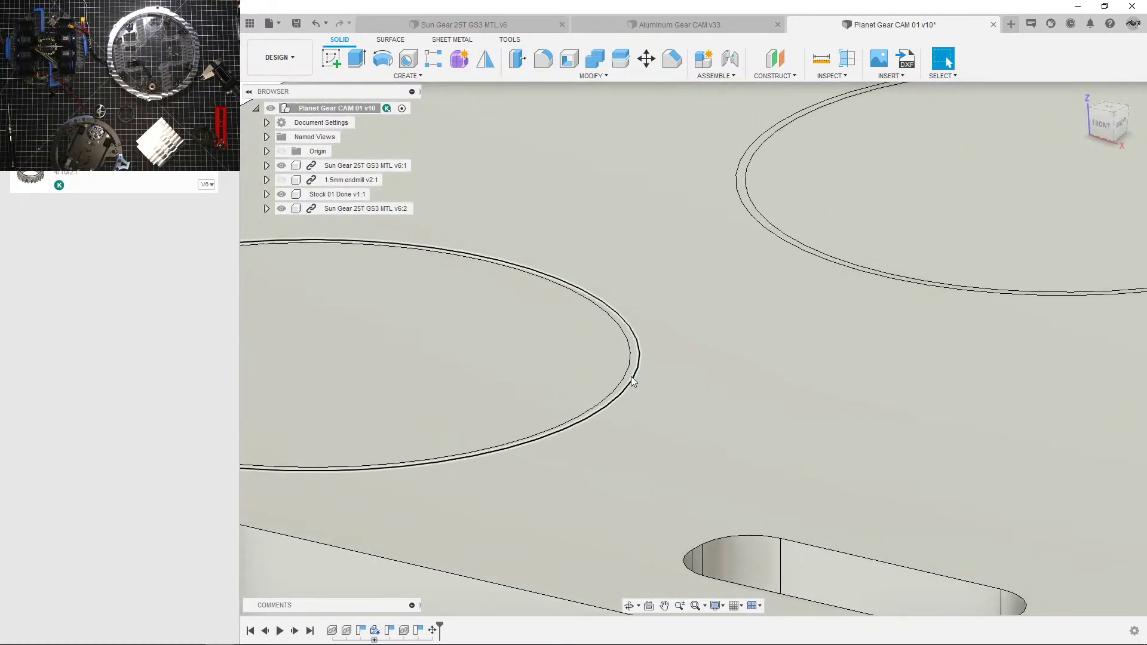
key("i")
scroll(632, 374, "up", 4)
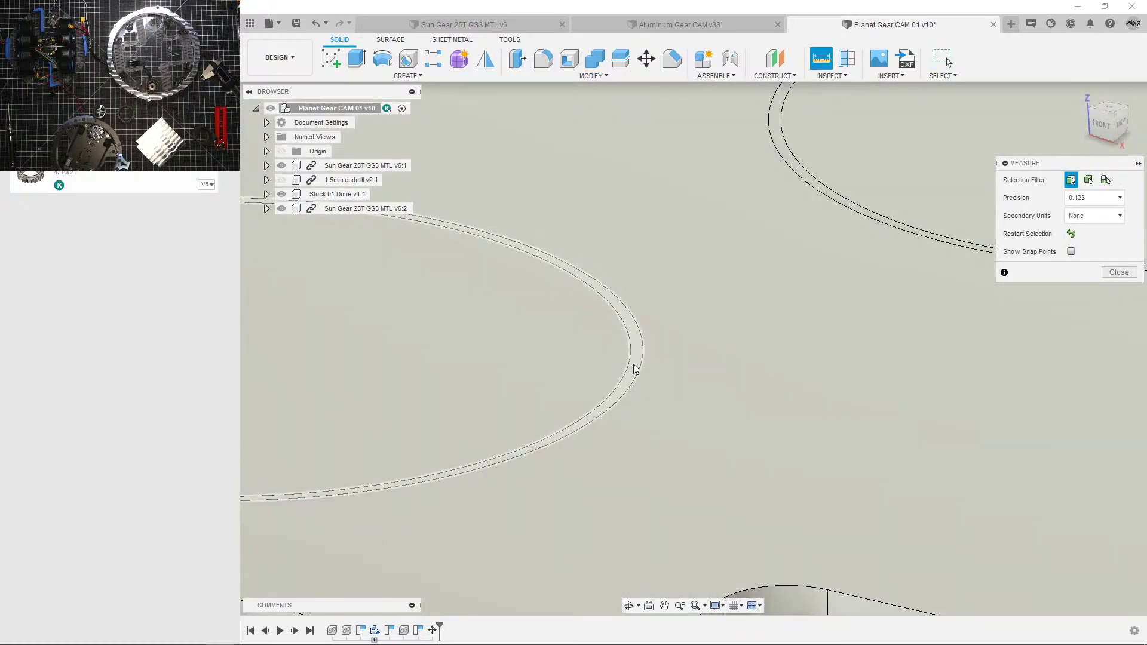
scroll(430, 343, "down", 5)
left_click(528, 299)
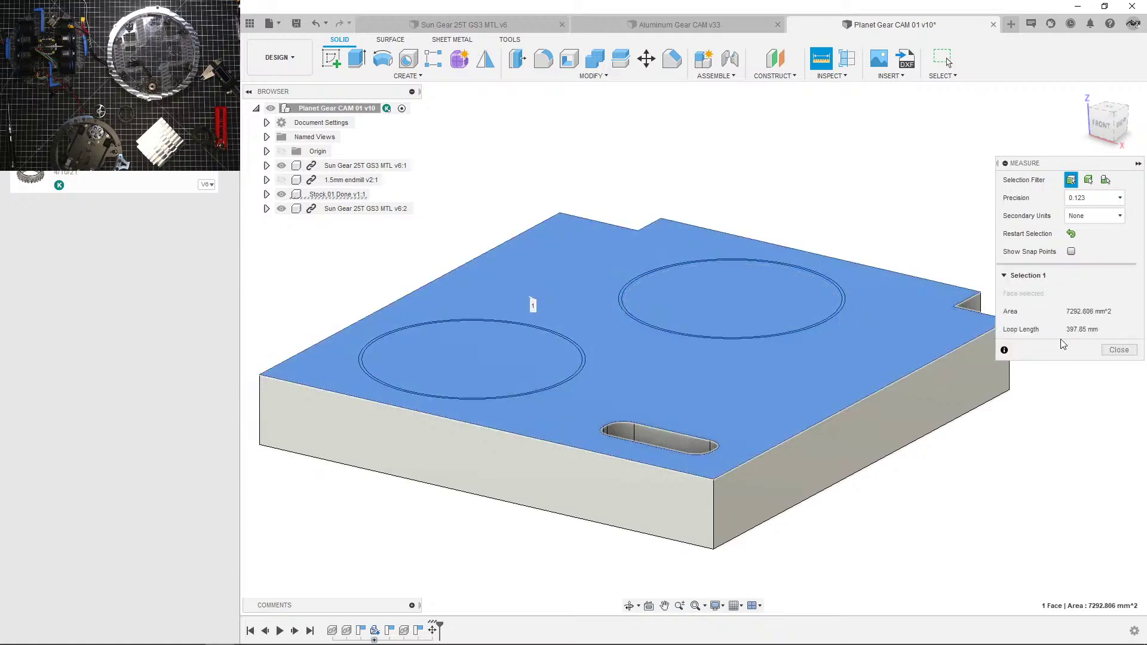
left_click(1119, 355)
left_click(282, 194)
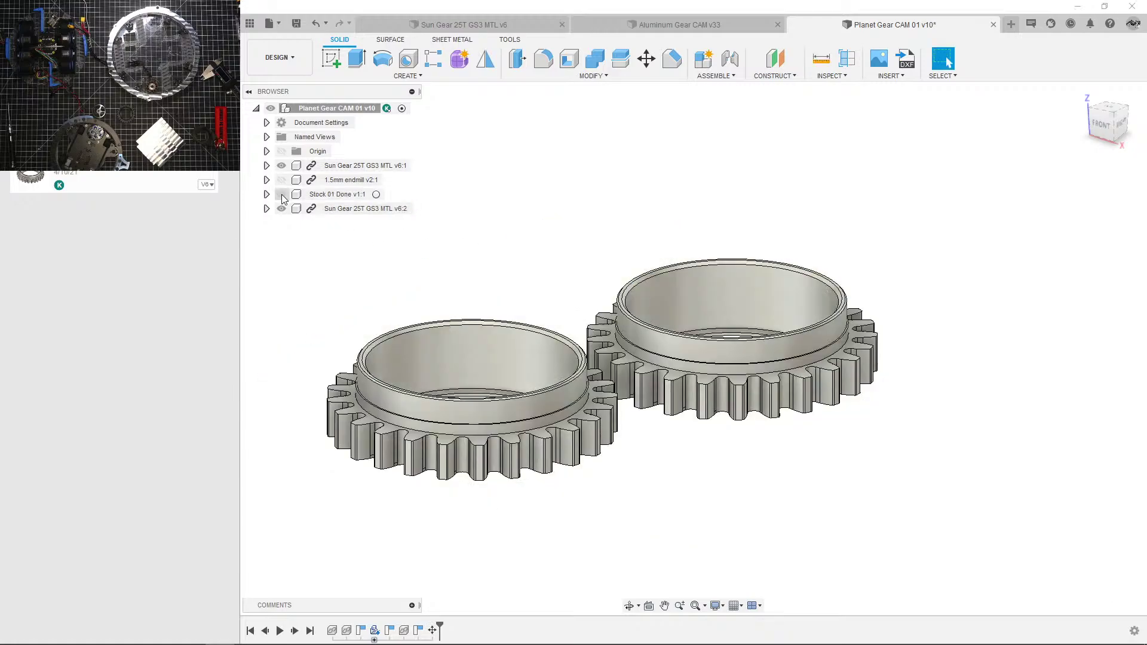
left_click(281, 194)
Step: Measure from the first gear's top rim face to the top face of Stock 01 Done, hiding and redisplaying the stock to reach the rim
key("i")
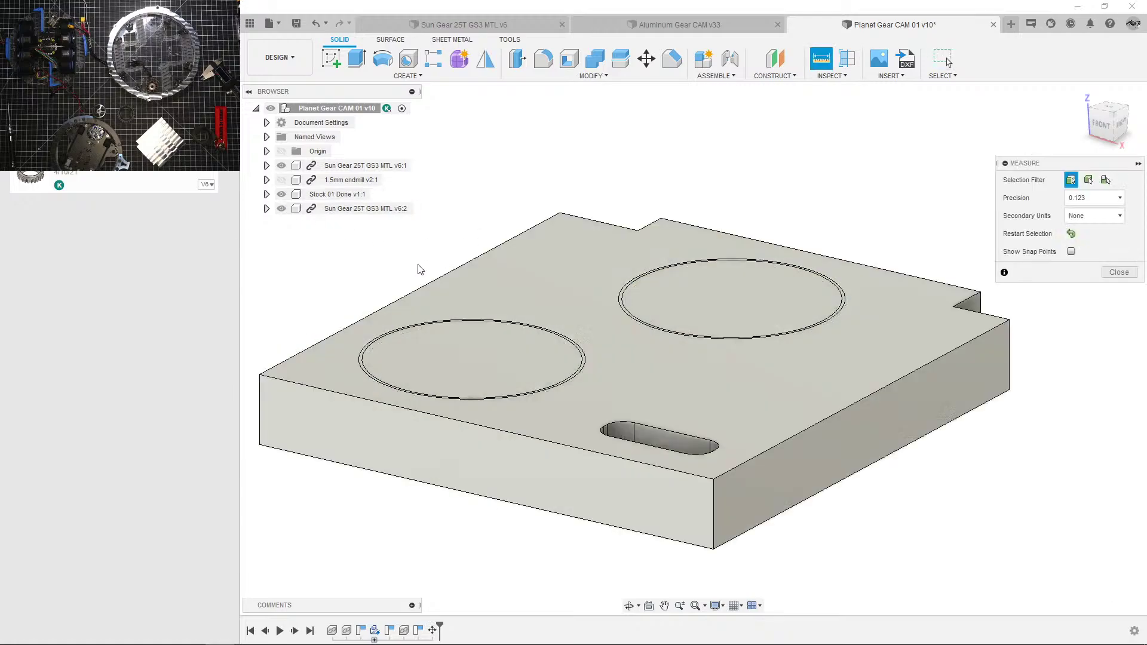
left_click(536, 305)
left_click(267, 194)
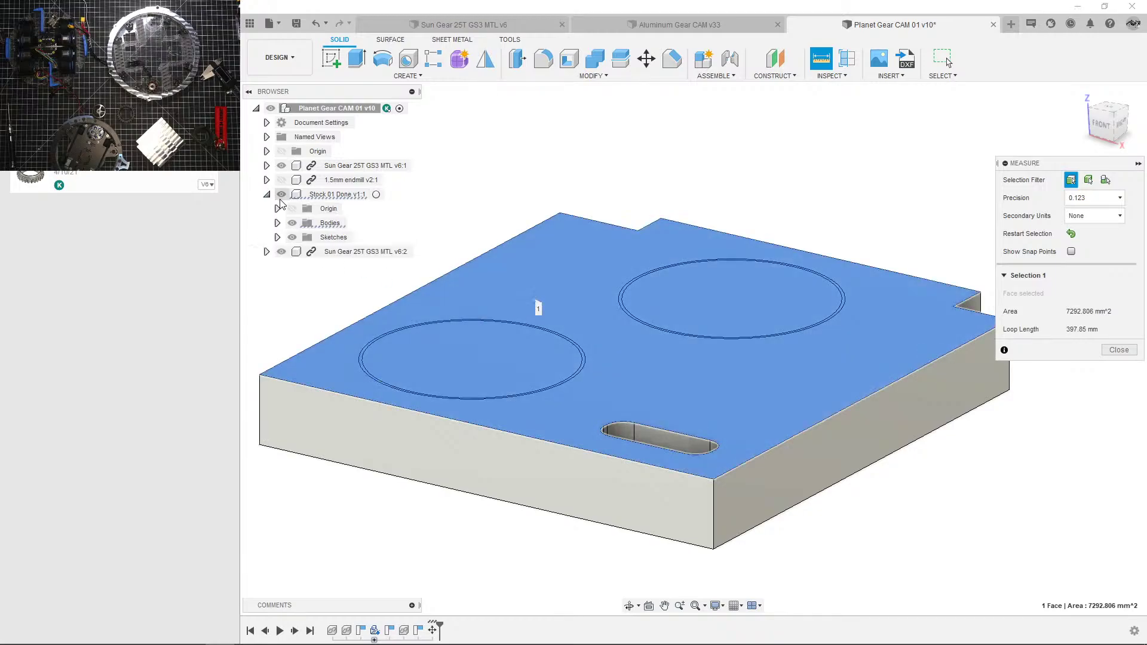
left_click(282, 194)
left_click(266, 194)
scroll(597, 377, "up", 5)
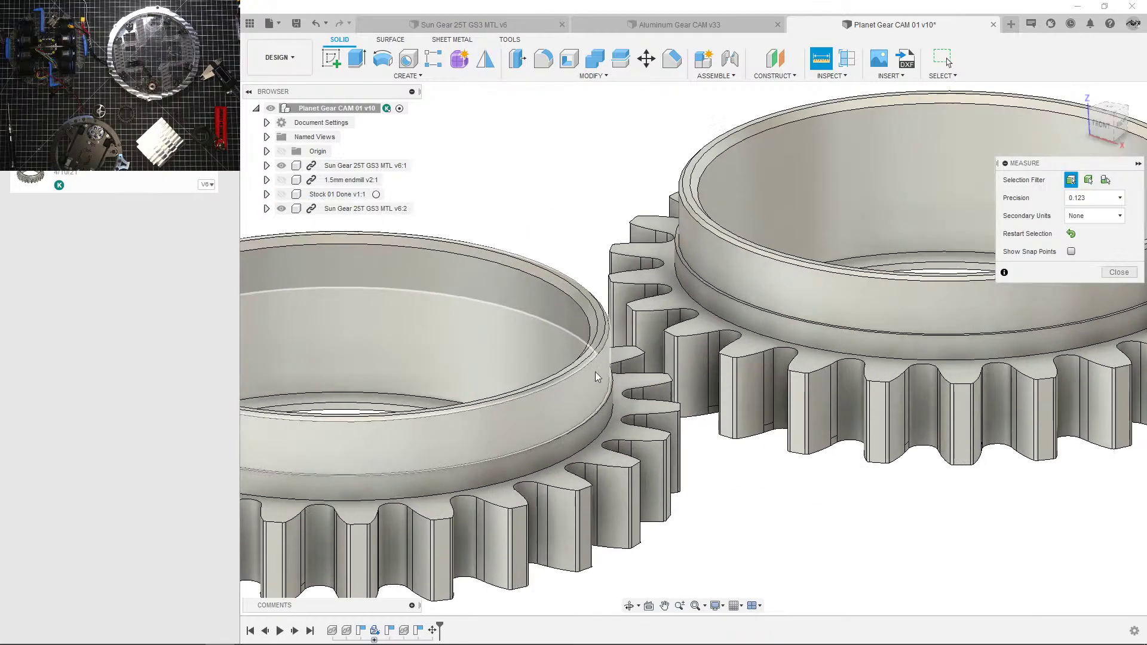
scroll(597, 359, "up", 2)
left_click(608, 306)
scroll(522, 344, "down", 5)
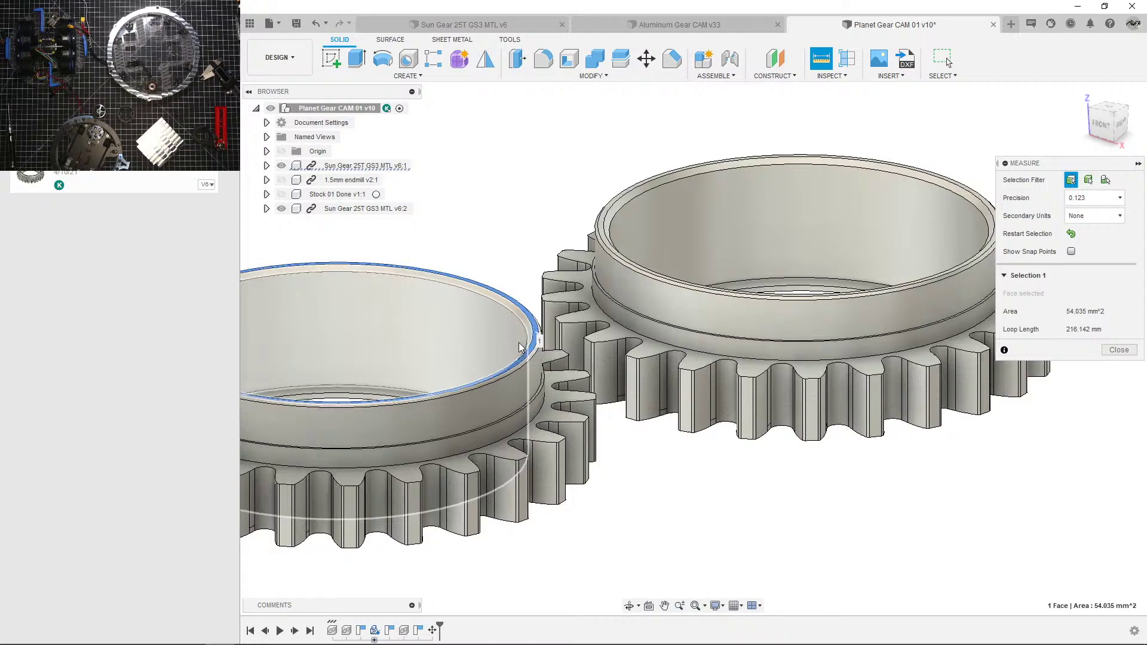
left_click(282, 194)
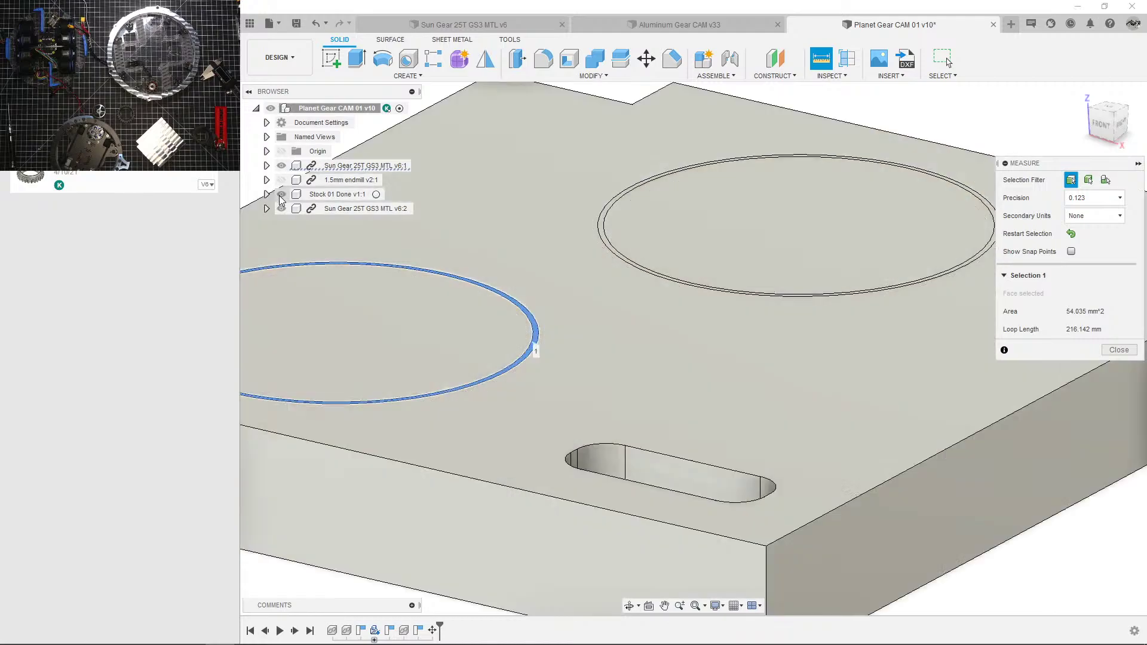
left_click(600, 288)
left_click(1119, 489)
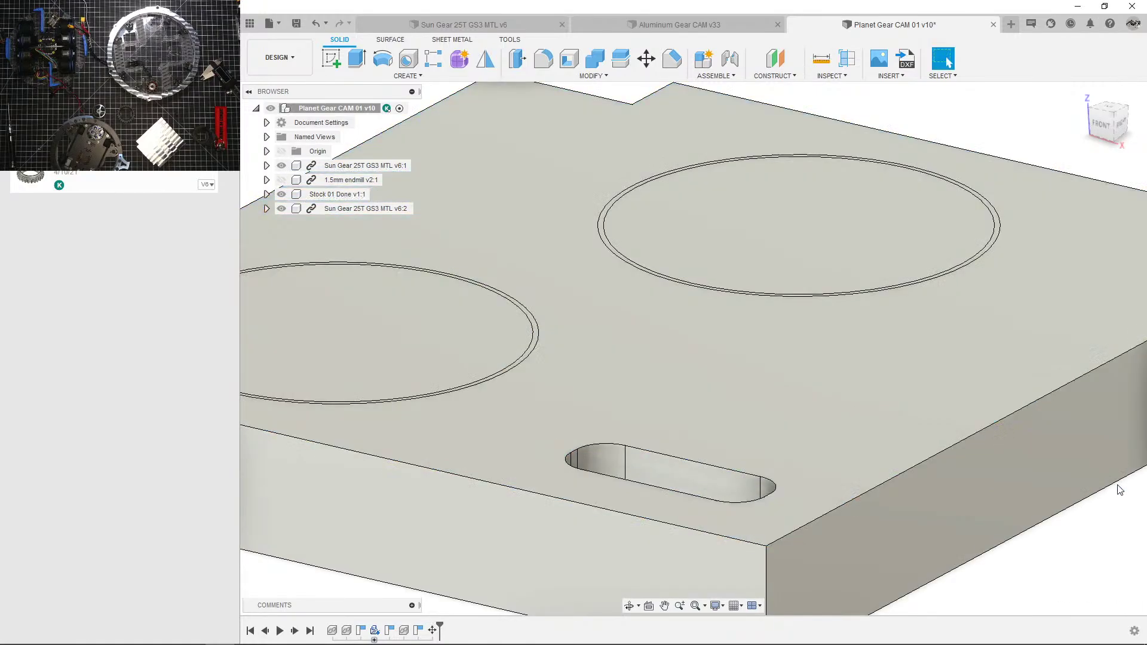
Step: Examine the stock from underneath and from above to check how the two gears sit inside it
scroll(746, 393, "down", 3)
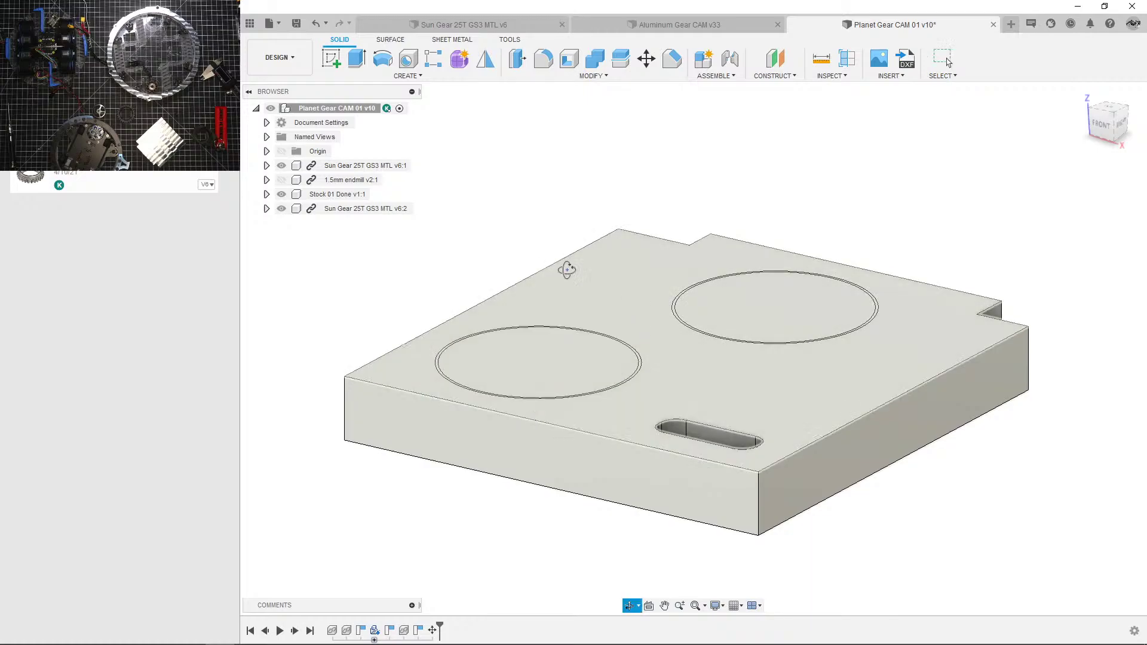
middle_click_drag(566, 264, 589, 293, "shift")
middle_click_drag(599, 244, 601, 245, "shift")
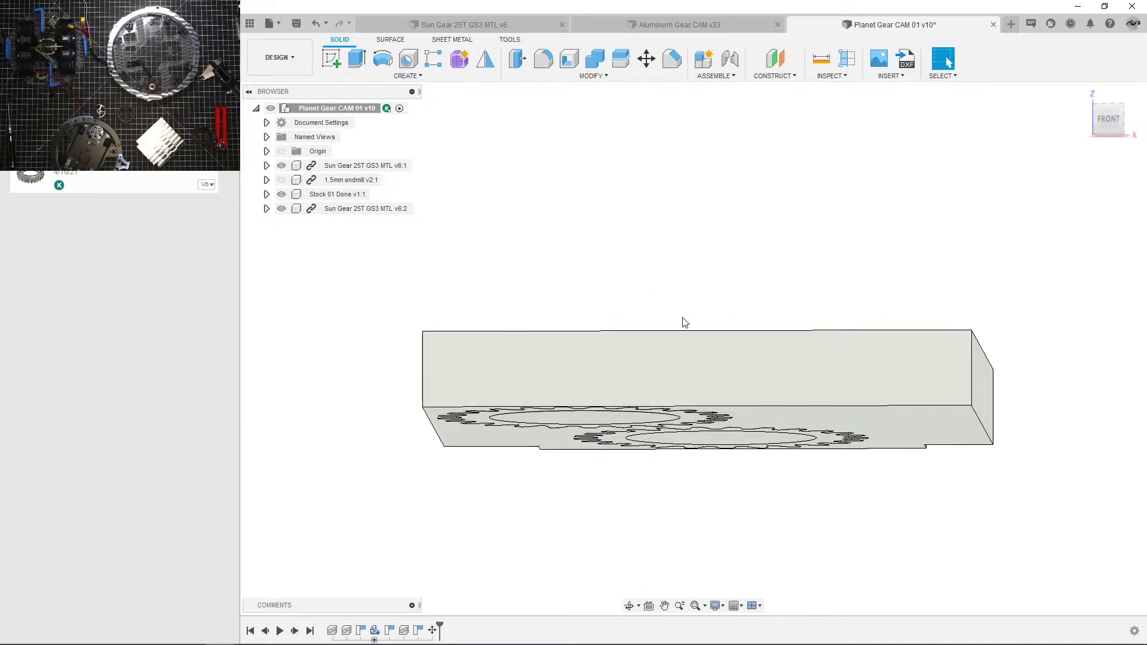
middle_click_drag(684, 321, 600, 377, "shift")
scroll(599, 376, "down", 3)
middle_click_drag(572, 329, 456, 356, "shift")
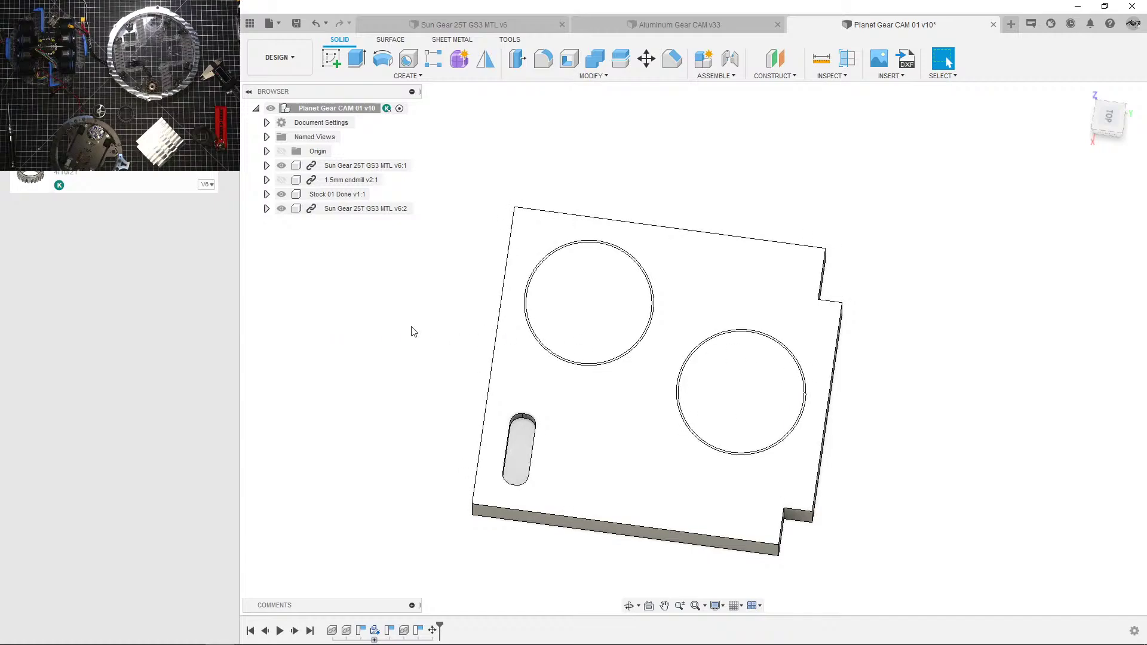
left_click(349, 209)
left_click(346, 194)
left_click(434, 264)
left_click(526, 229)
left_click(440, 251)
left_click(528, 227)
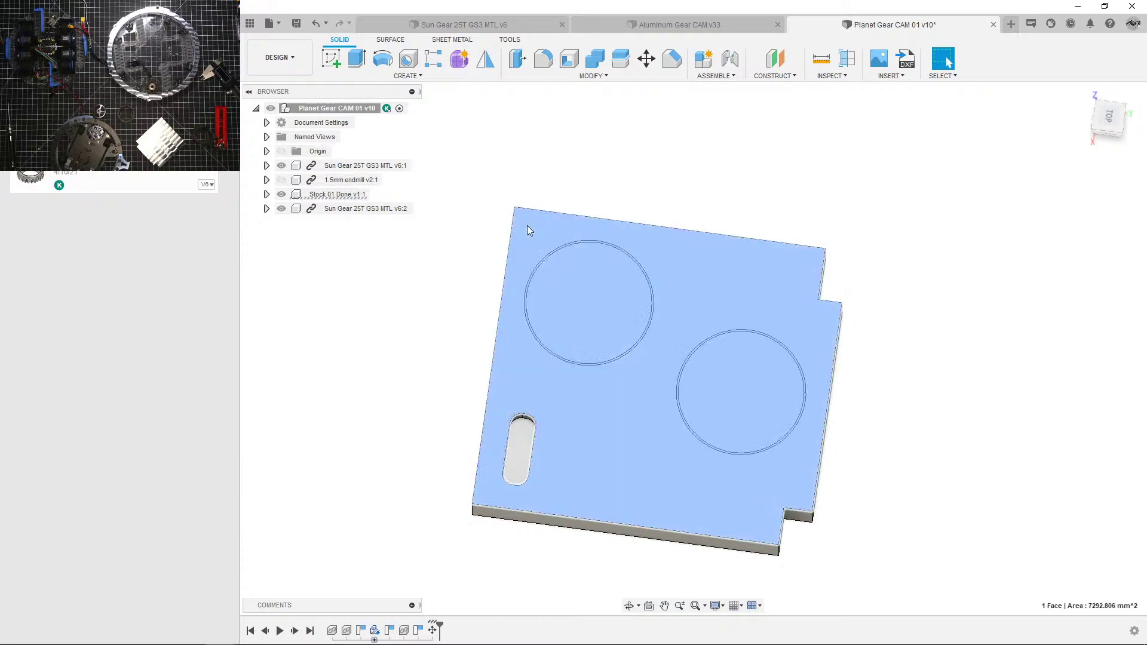
Step: Hide Stock 01 Done and start a new sketch on the horizontal origin plane
left_click(278, 198)
left_click(329, 254)
middle_click_drag(467, 274, 339, 300)
key("c")
left_click(538, 422)
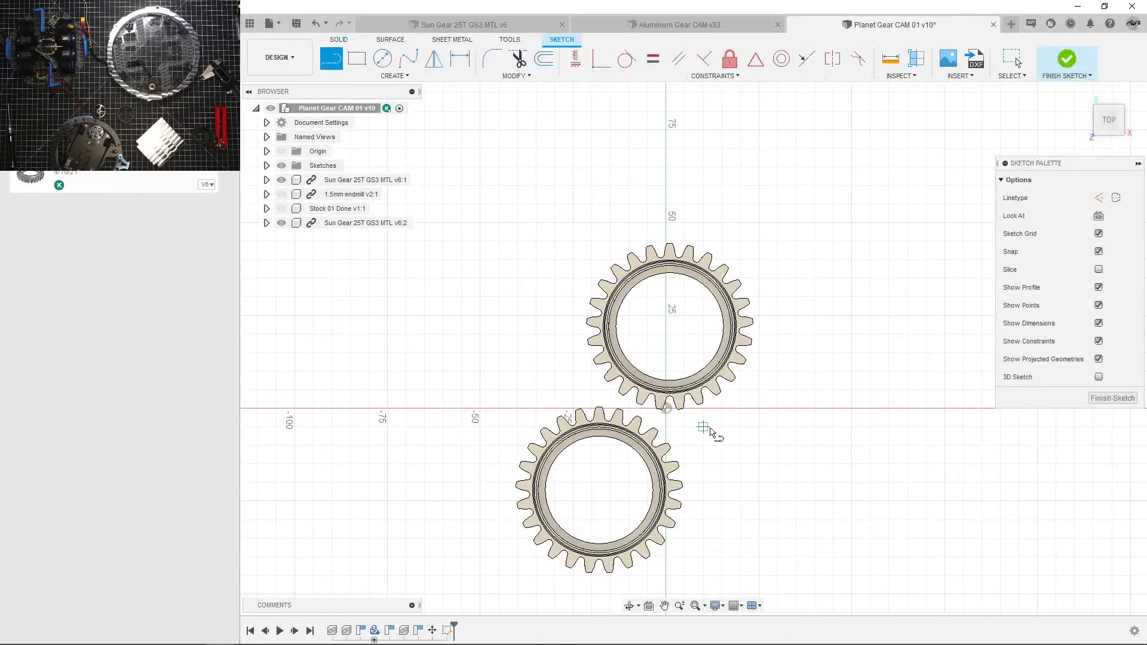
Step: Project the inner cylindrical wall of both gears into the sketch
key("p")
scroll(606, 299, "up", 5)
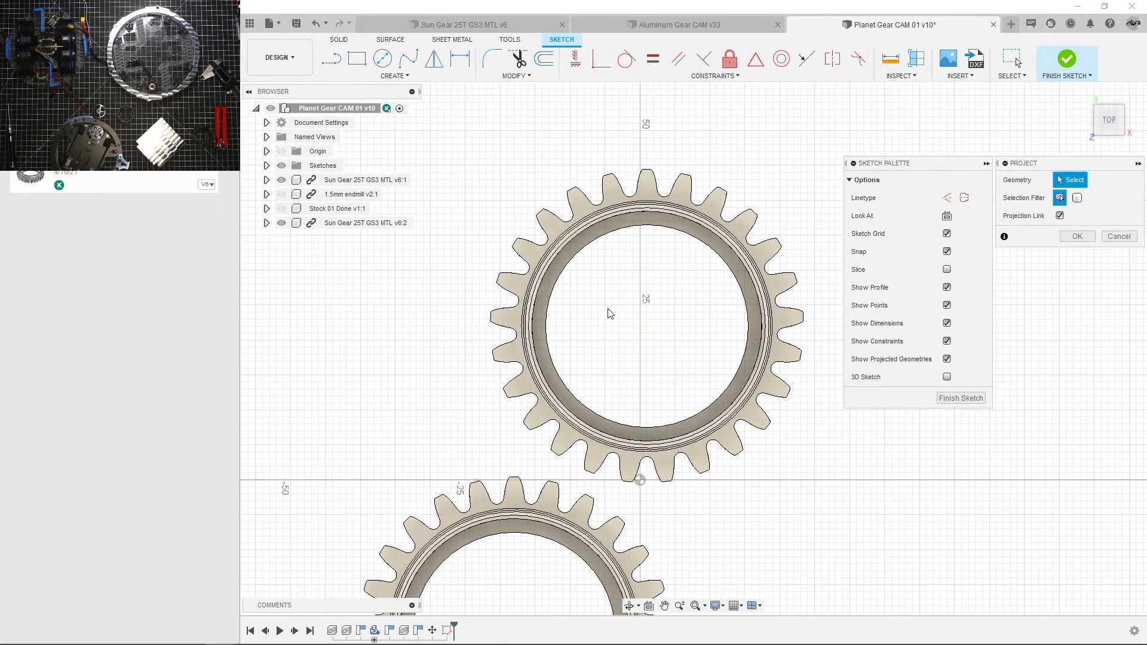
mouse_move(609, 312)
middle_mouse_down("shift")
mouse_move(671, 269)
mouse_move(640, 306)
middle_mouse_up("shift")
left_click(639, 307)
scroll(606, 361, "down", 3)
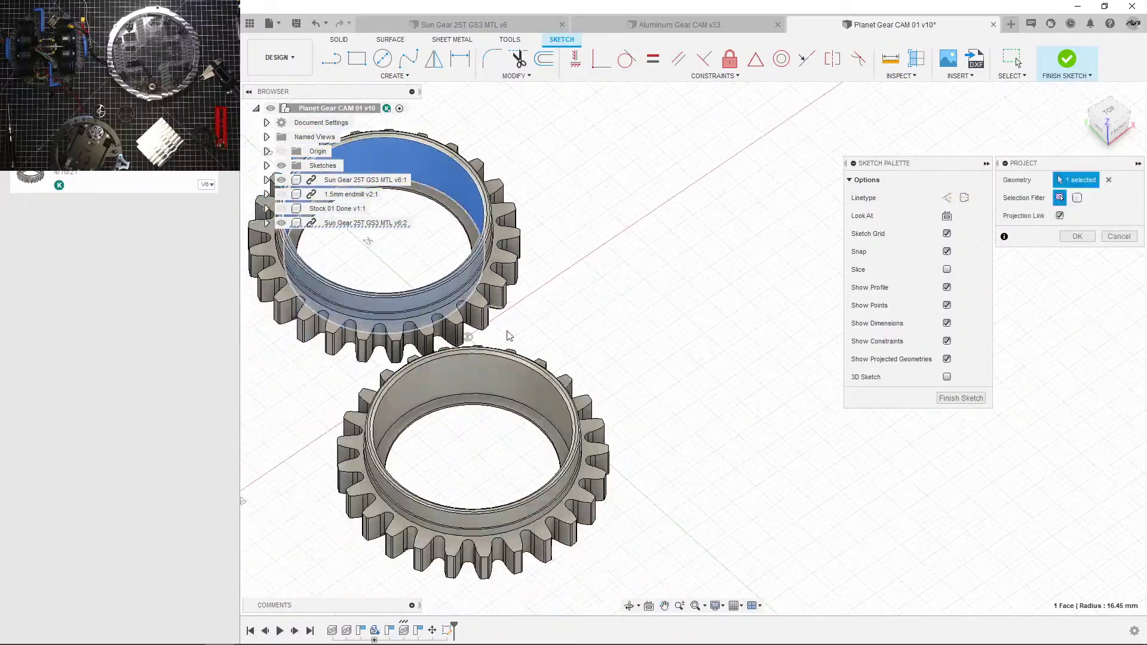
left_click(520, 382)
left_click(1083, 237)
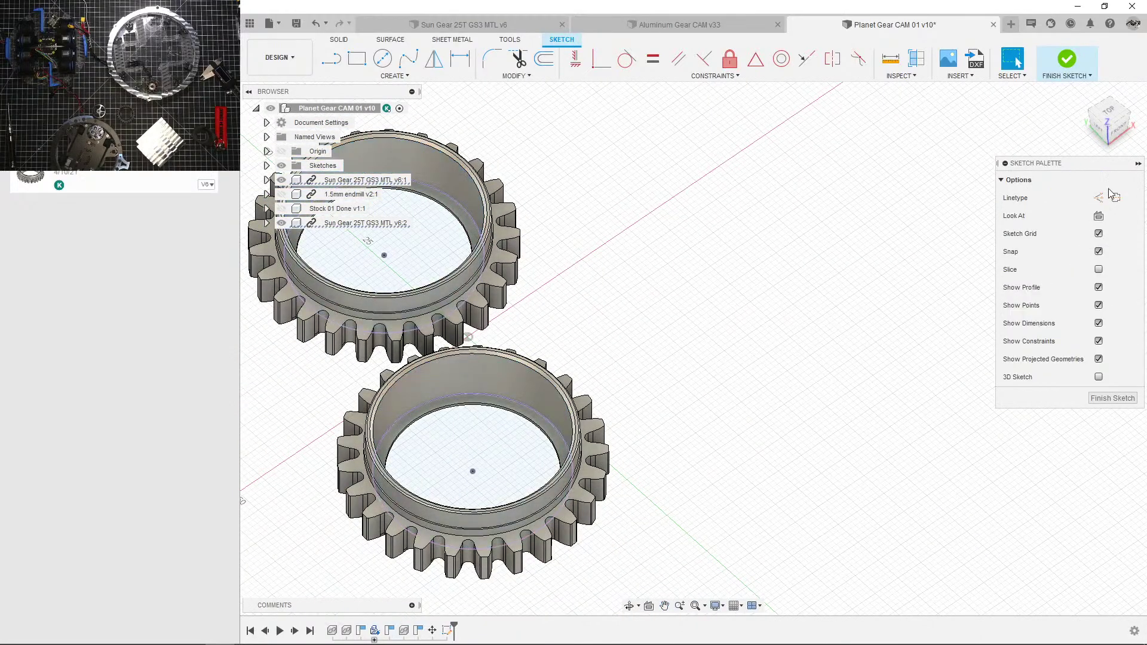
Step: Sketch a 45 mm diameter circle centred on the second gear (v6:2), around its tooth tips
left_click(1109, 114)
key("c")
left_click(528, 289)
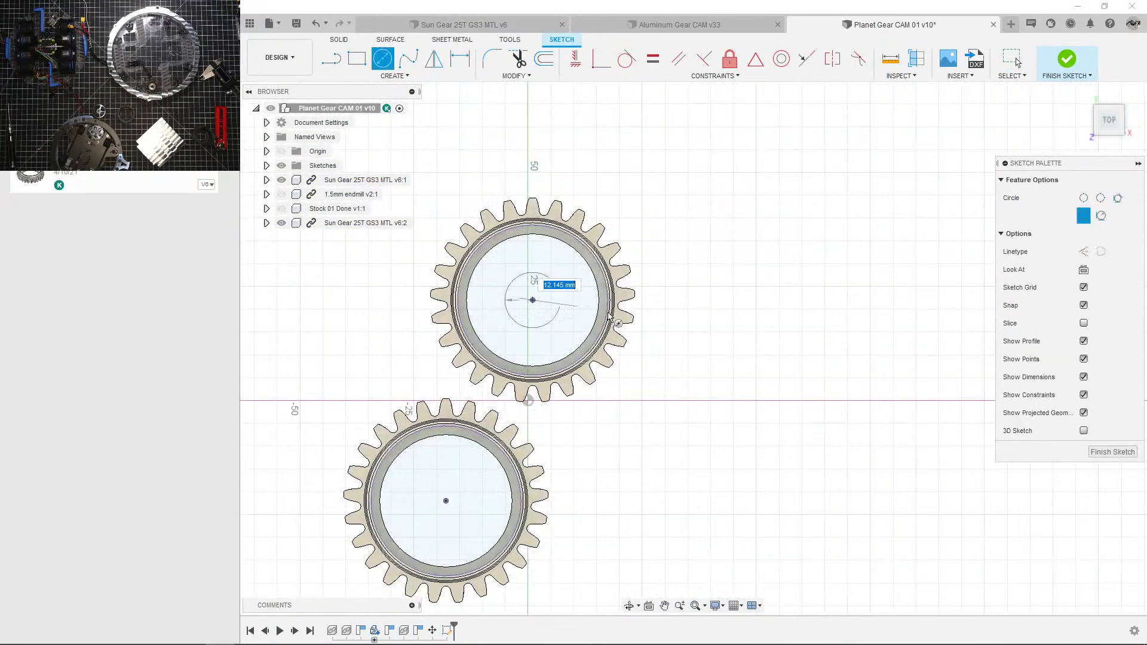
scroll(643, 299, "up", 2)
scroll(635, 320, "up", 2)
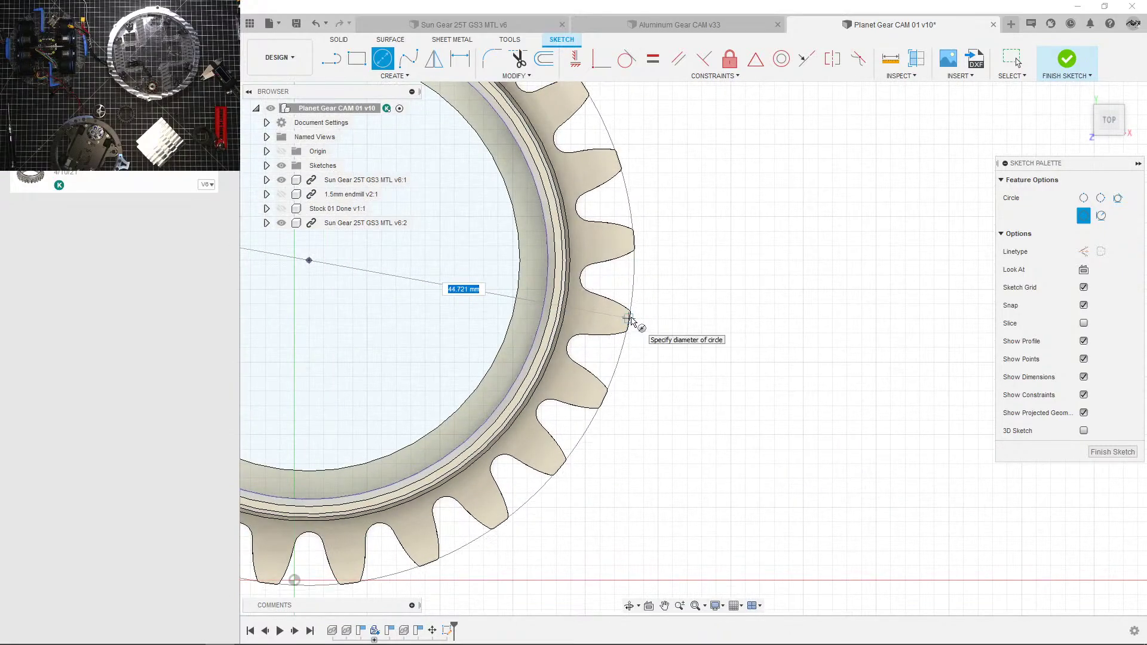
type("45")
key("Return")
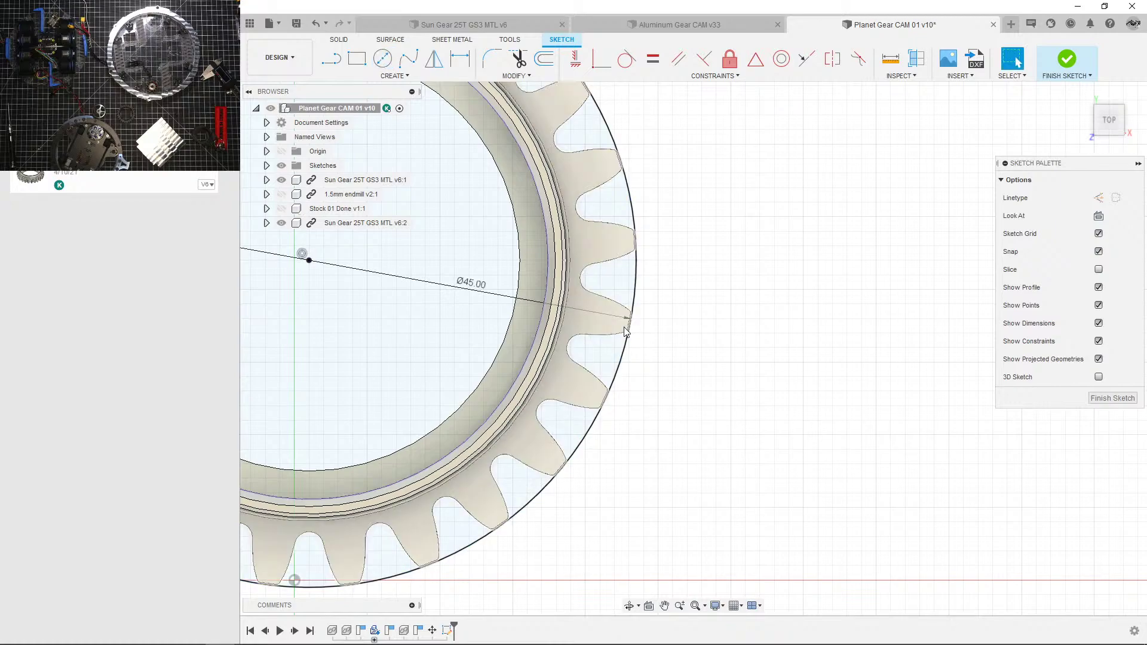
Step: Sketch a 45 mm diameter circle centred on the first gear (v6:1), around its tooth tips
scroll(561, 335, "down", 2)
middle_click_drag(490, 345, 674, 114)
scroll(674, 114, "down", 2)
key("c")
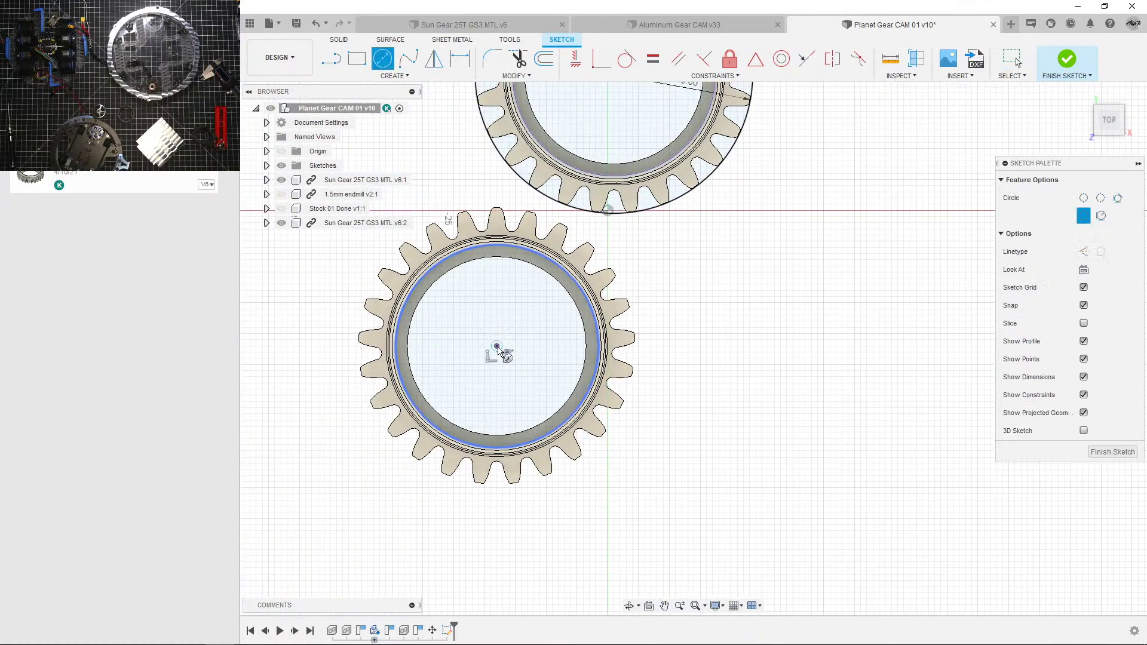
left_click(496, 346)
key("Return")
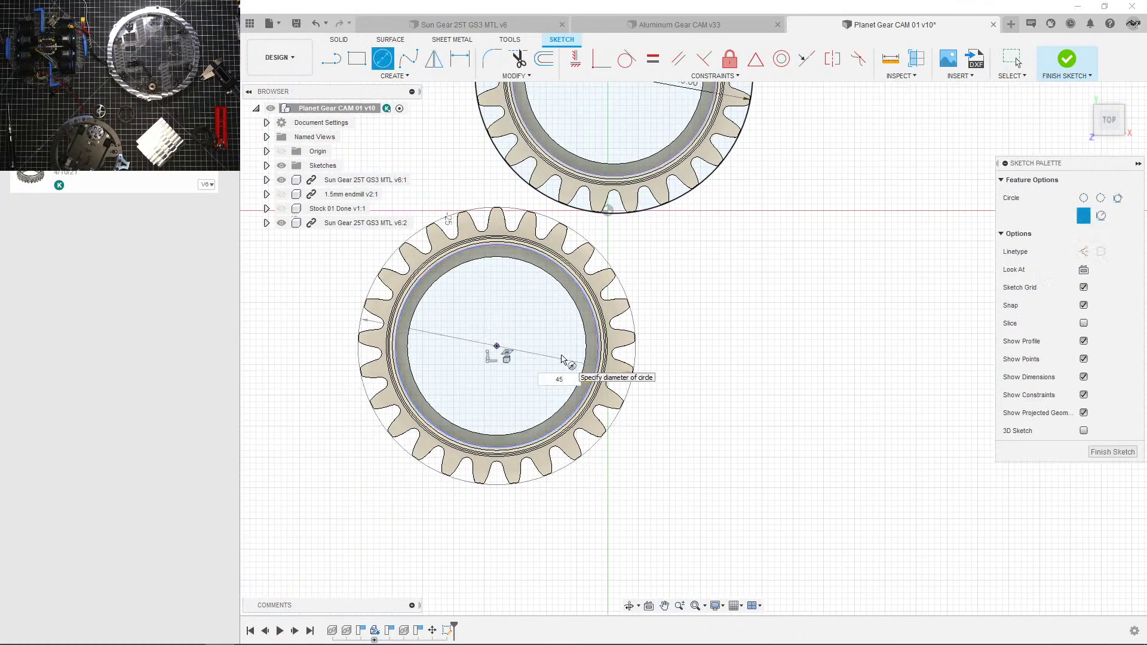
key("Escape")
Step: Offset the second gear's 45 mm circle outward by 3.175 mm
scroll(551, 278, "down", 2)
scroll(550, 278, "up", 3)
scroll(591, 249, "up", 2)
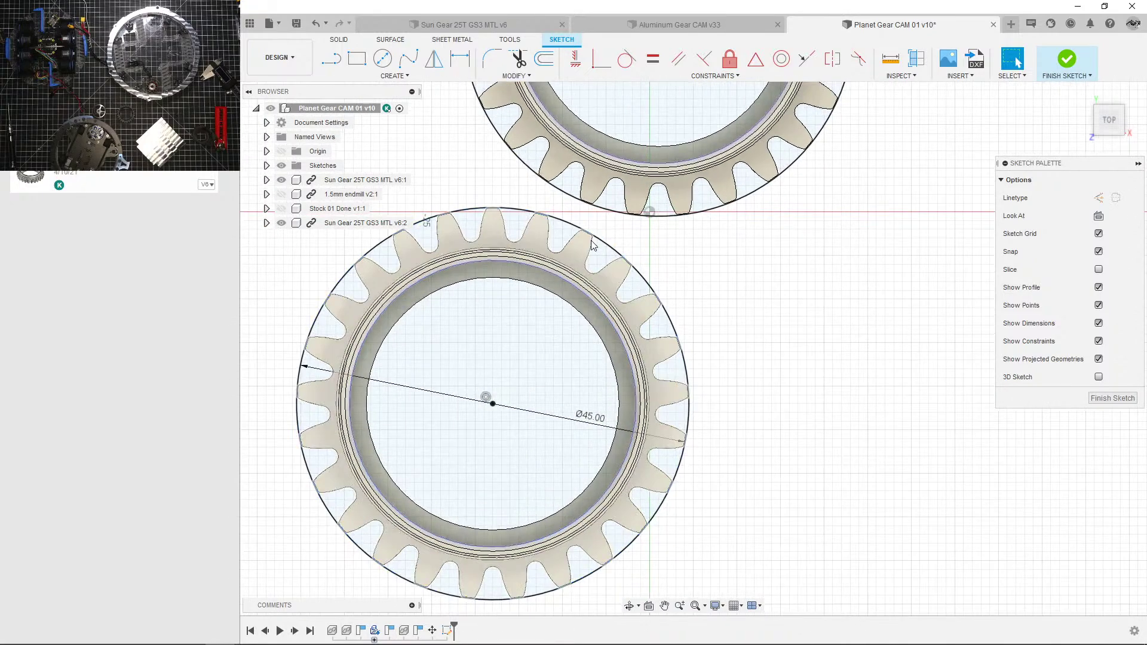
mouse_move(602, 251)
middle_mouse_down()
mouse_move(593, 319)
mouse_move(616, 336)
mouse_move(548, 385)
middle_mouse_up()
scroll(628, 296, "up", 3)
scroll(647, 309, "down", 2)
scroll(548, 384, "down", 1)
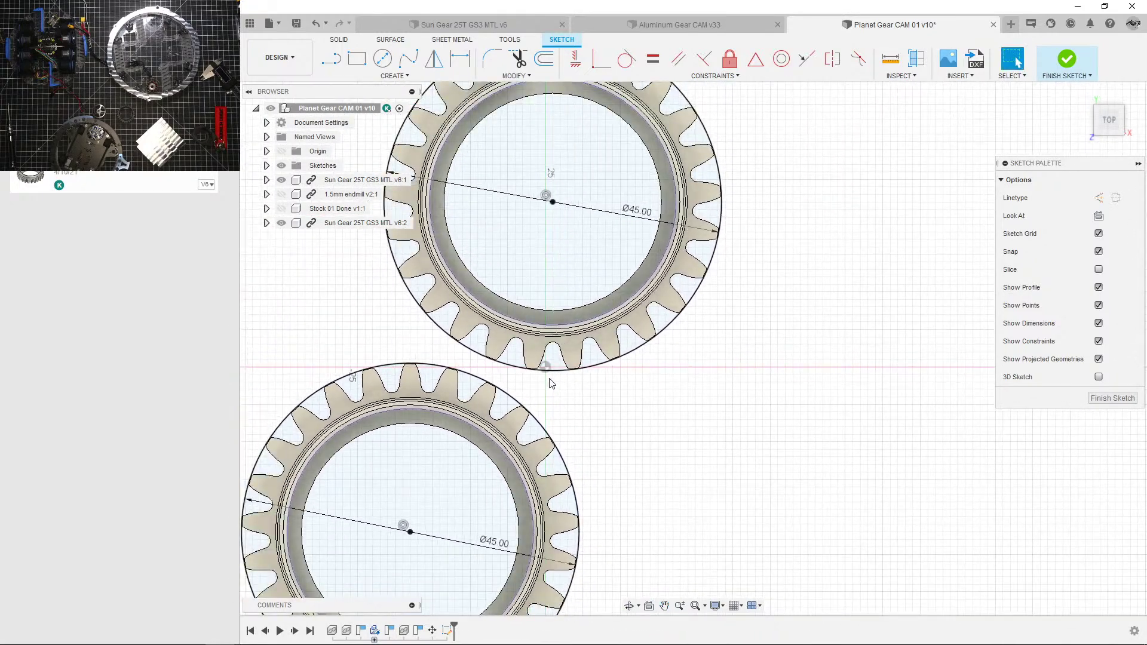
key("o")
left_click(625, 362)
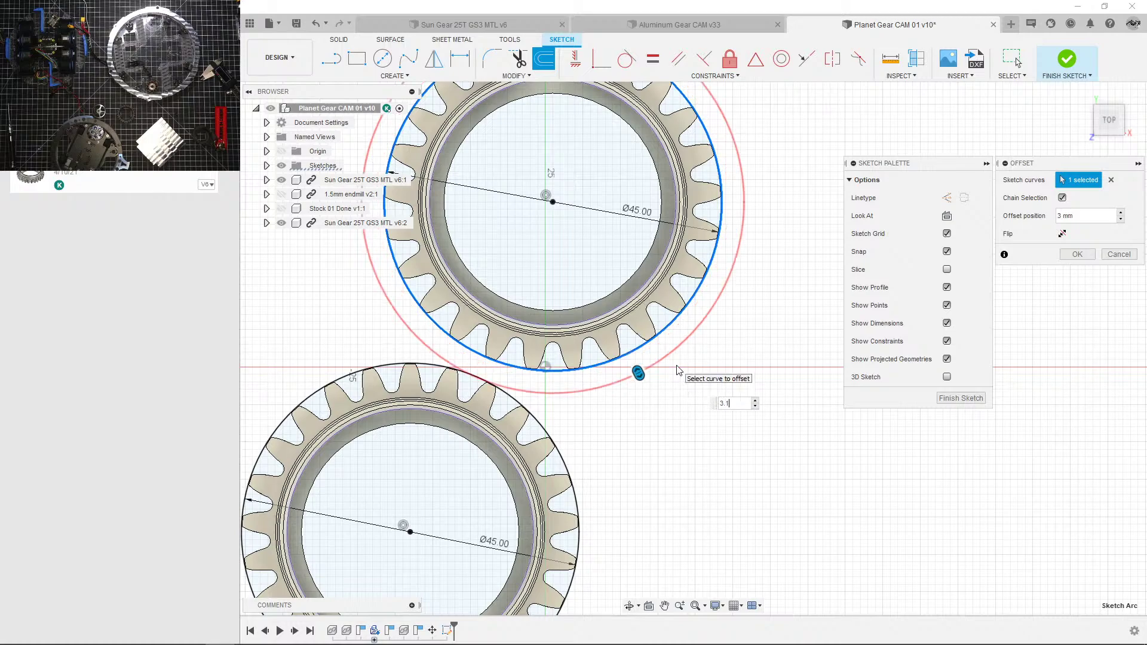
type("3.175")
key("Return")
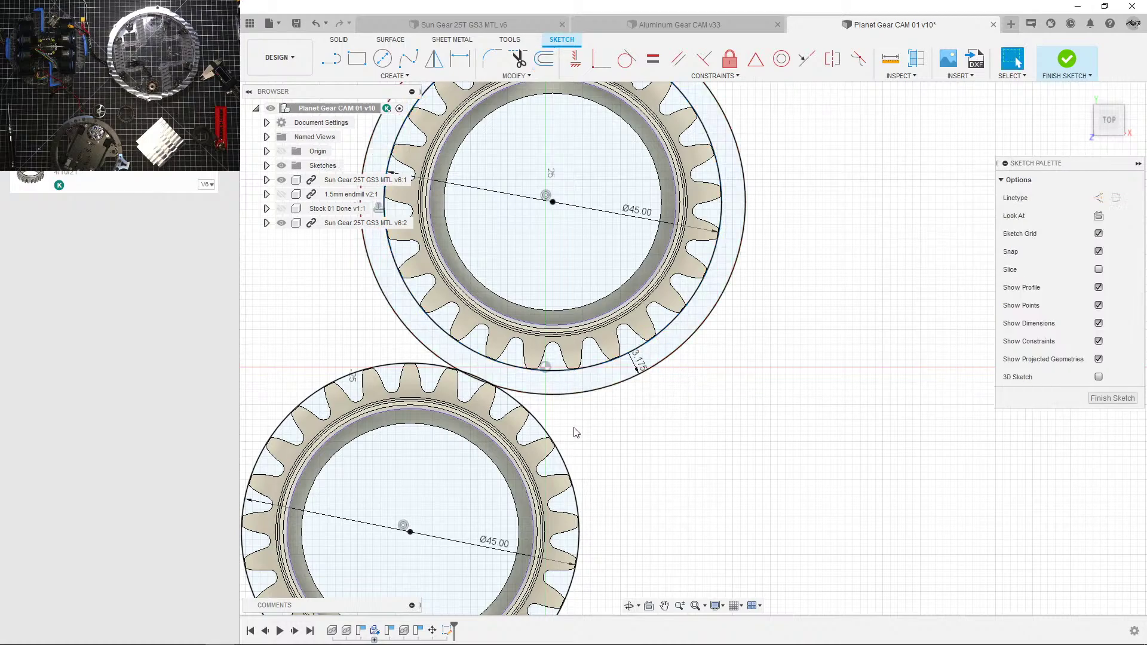
left_click(546, 429)
key("p")
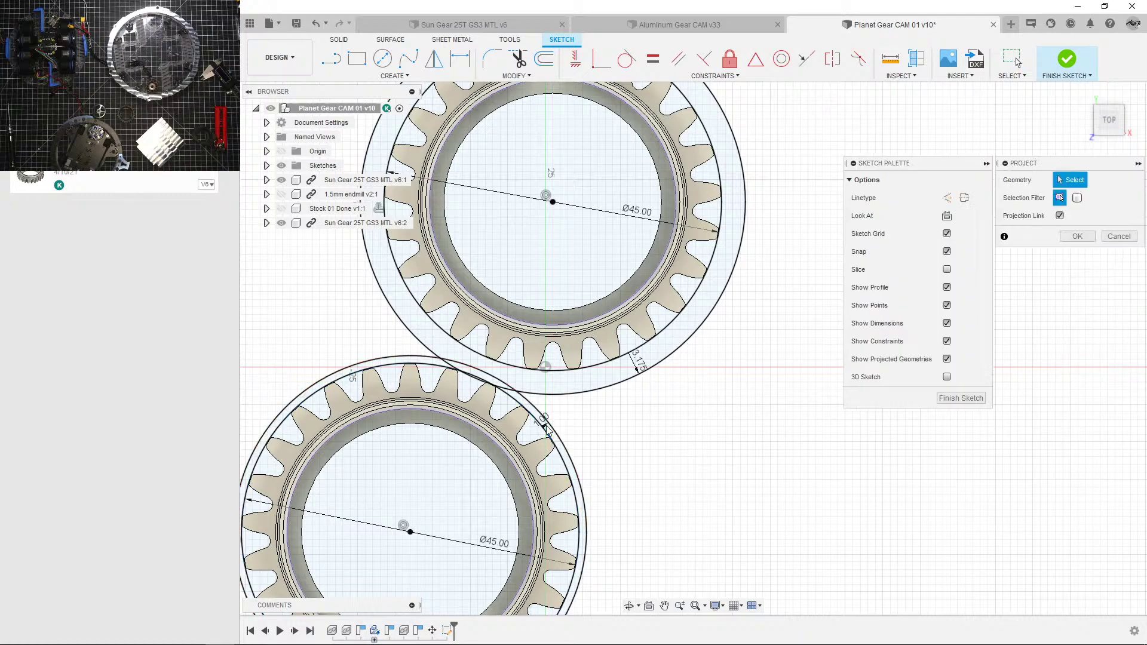
left_click(1119, 237)
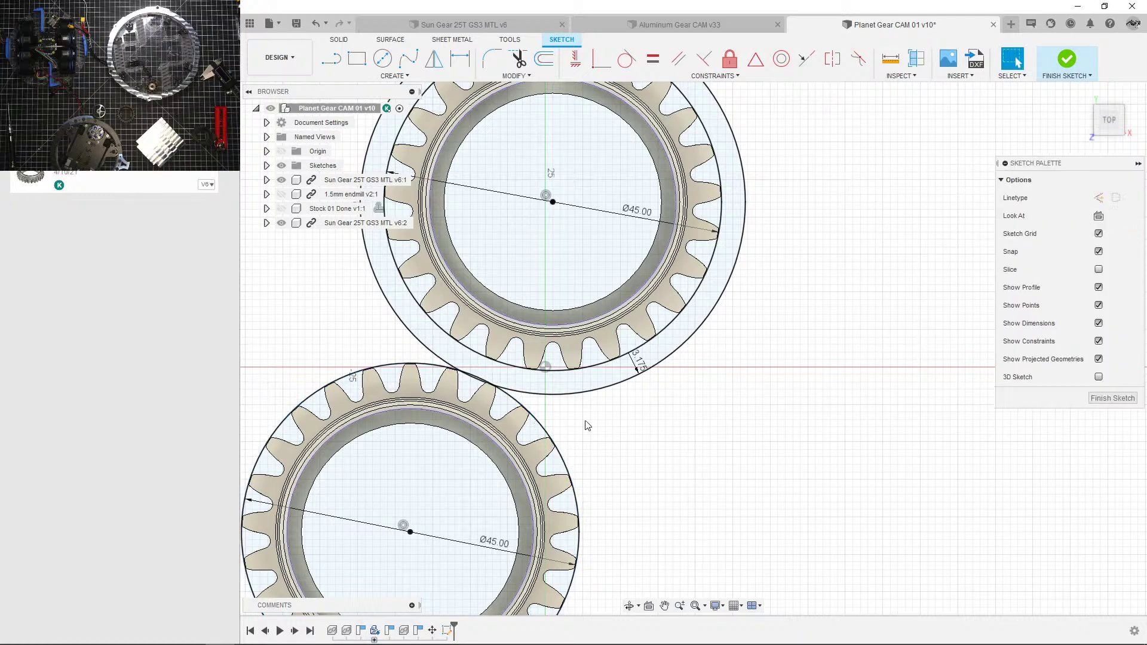
Step: Offset the first gear's 45 mm circle outward by 3.175 mm
left_click(548, 431)
key("o")
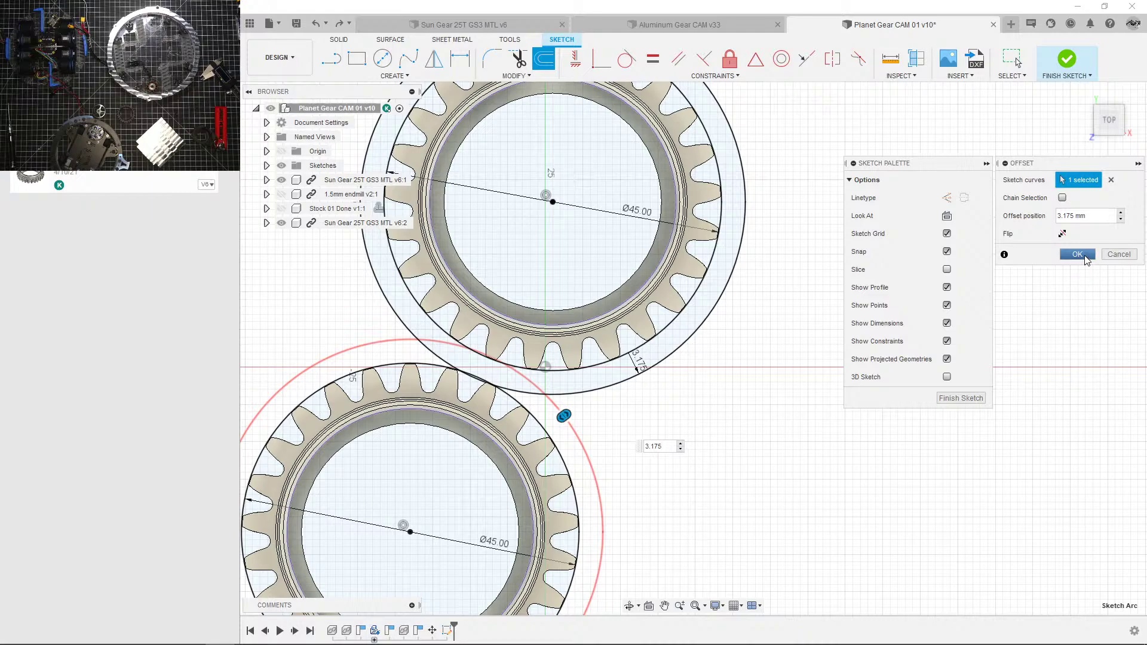
left_click(1085, 259)
Step: Delete the inner 45 mm circles around both gears, keeping only the outer offset clearance circles
middle_click_drag(589, 478, 569, 422, "shift")
scroll(683, 465, "down", 5)
scroll(705, 475, "up", 3)
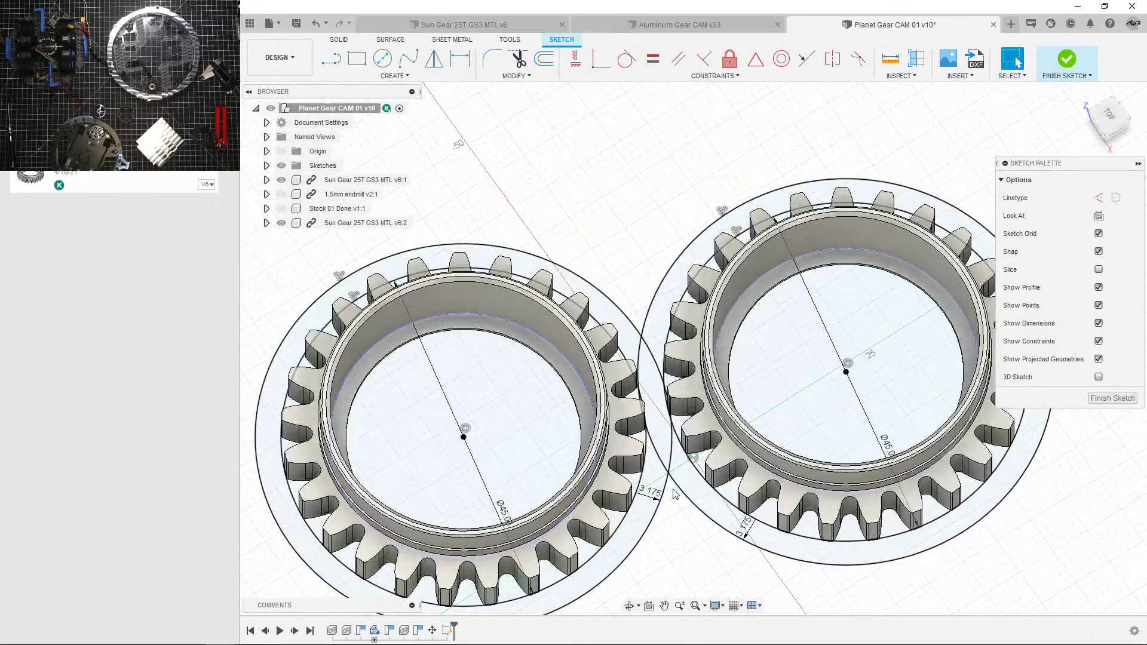
left_click(647, 483)
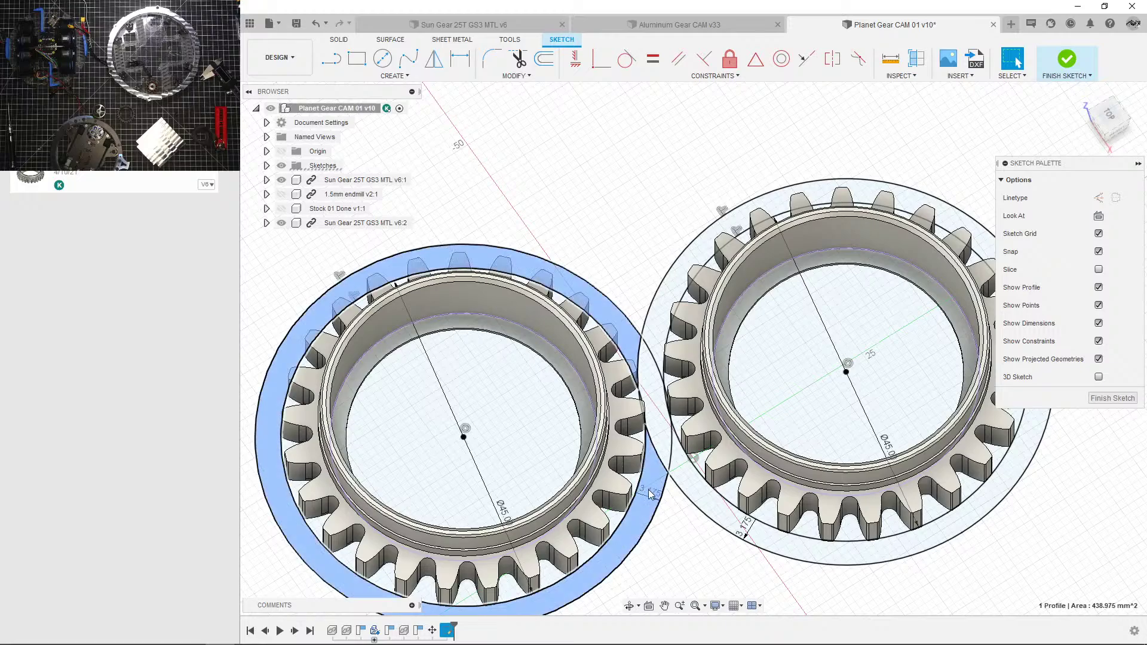
left_click(650, 496)
left_click(622, 525)
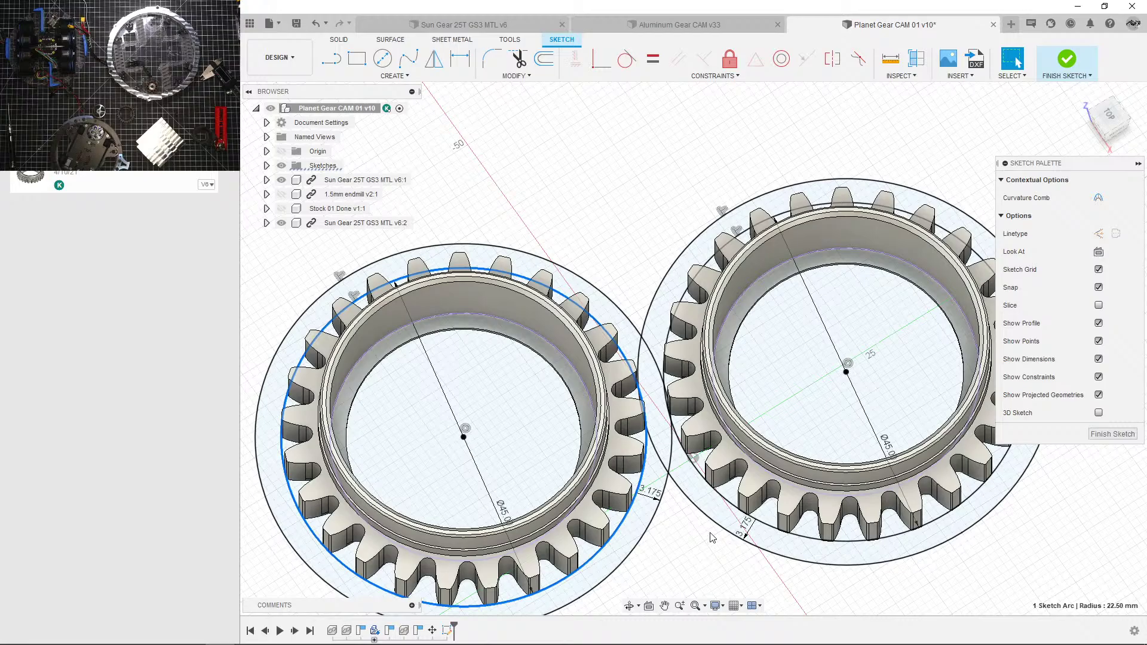
key("Delete")
left_click(739, 513)
key("Delete")
Step: Start projecting geometry into the sketch with the two outer cylindrical hub faces of the second gear (v6:2)
middle_click_drag(649, 447, 443, 412)
key("p")
scroll(519, 445, "up", 3)
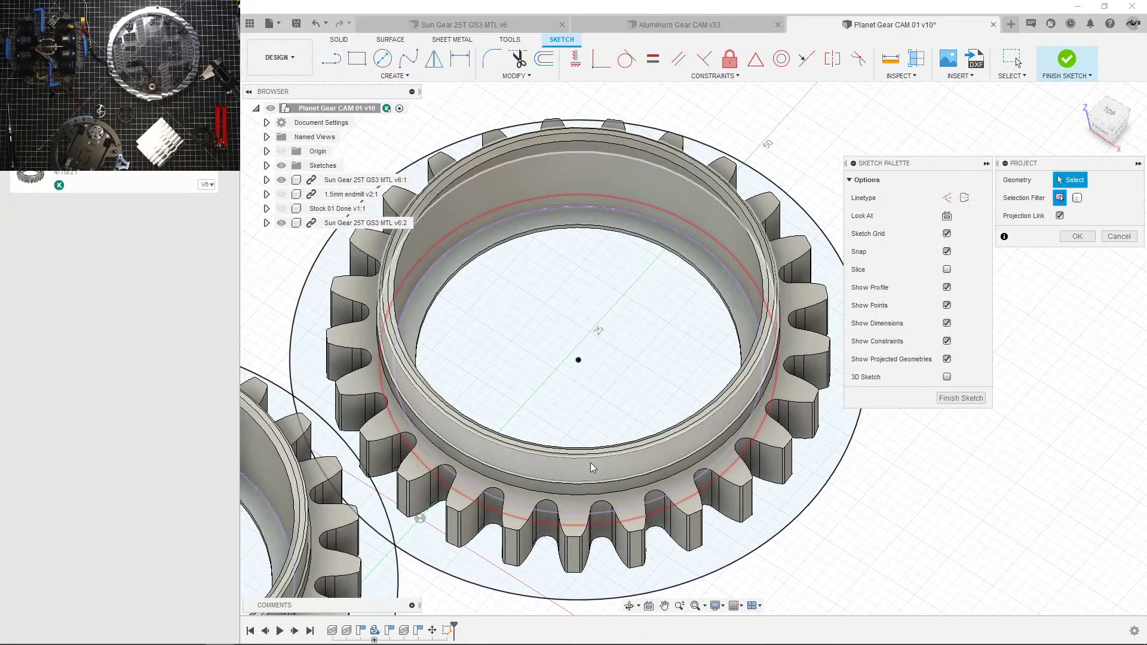
middle_click_drag(664, 459, 704, 417, "shift")
scroll(696, 406, "up", 3)
left_click(627, 416)
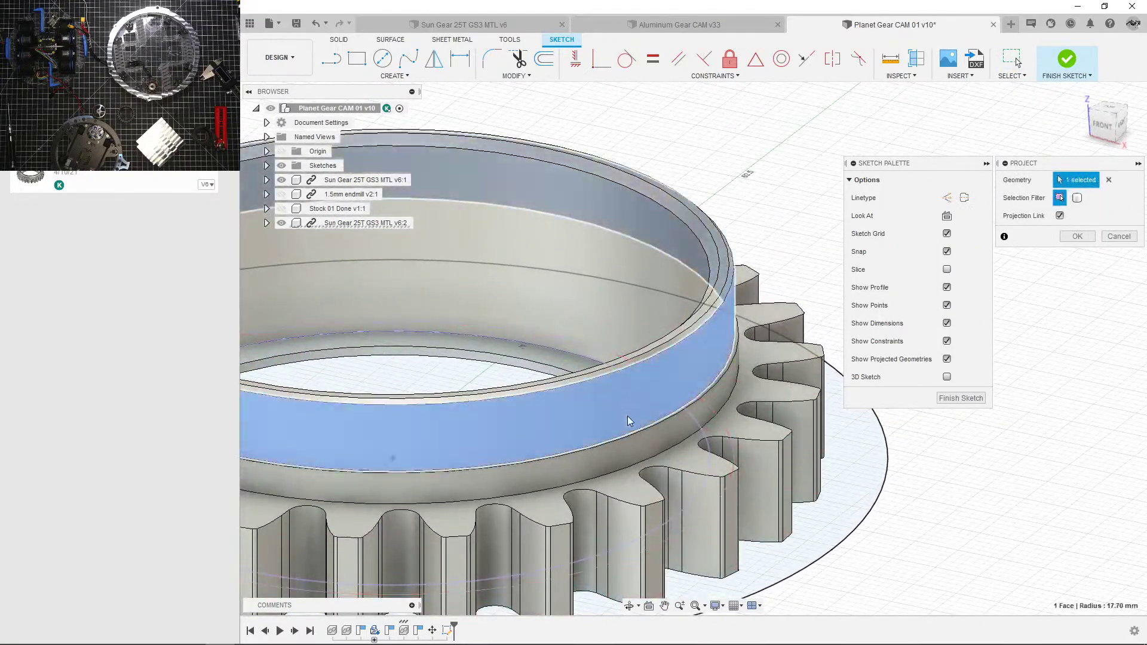
left_click(619, 449)
Step: Add the matching two outer hub faces of the first gear (v6:1) and project all four faces into the sketch
scroll(619, 450, "down", 2)
middle_click_drag(619, 449, 508, 413, "shift")
middle_click_drag(508, 413, 707, 367)
scroll(517, 392, "up", 3)
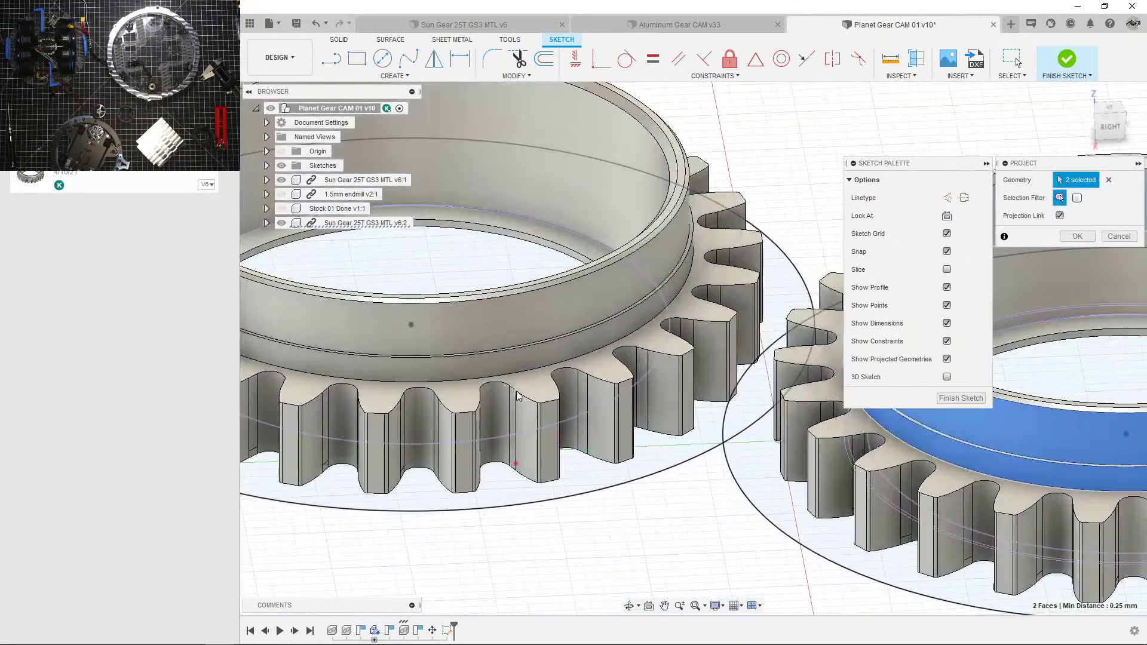
left_click(512, 333)
left_click(529, 356)
scroll(553, 389, "down", 3)
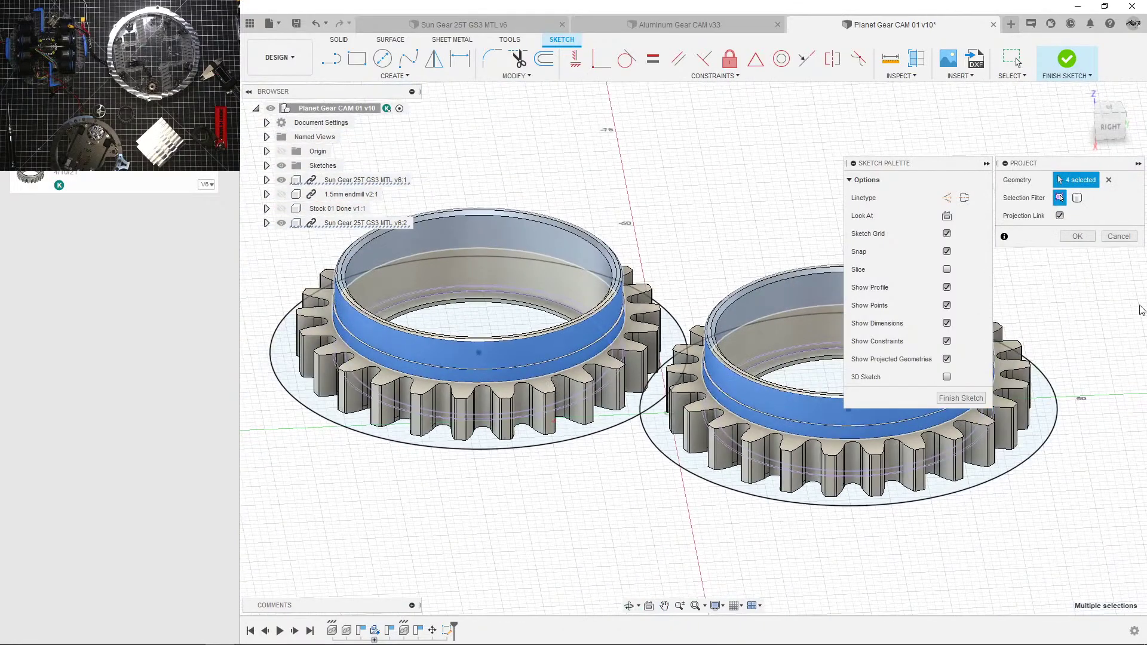
left_click(1079, 238)
Step: Finish the sketch and save the design with the version description User Saved
mouse_move(669, 311)
middle_mouse_down("shift")
mouse_move(627, 333)
mouse_move(646, 277)
mouse_move(661, 314)
mouse_move(588, 379)
middle_mouse_up("shift")
scroll(590, 375, "down", 4)
scroll(591, 359, "up", 3)
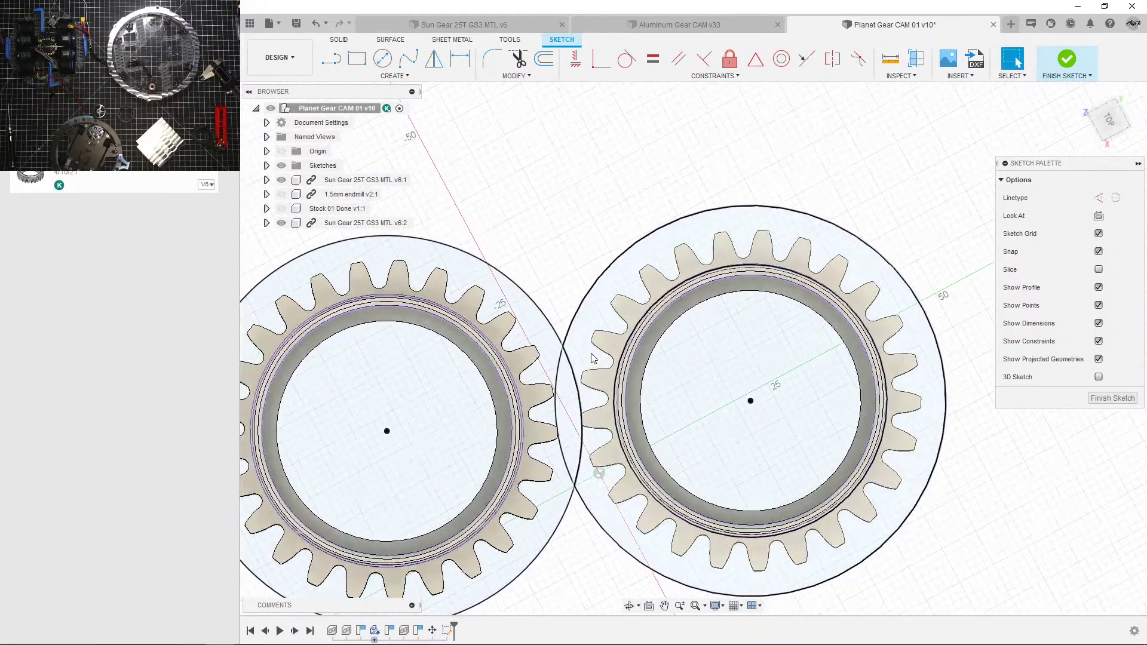
scroll(612, 338, "up", 3)
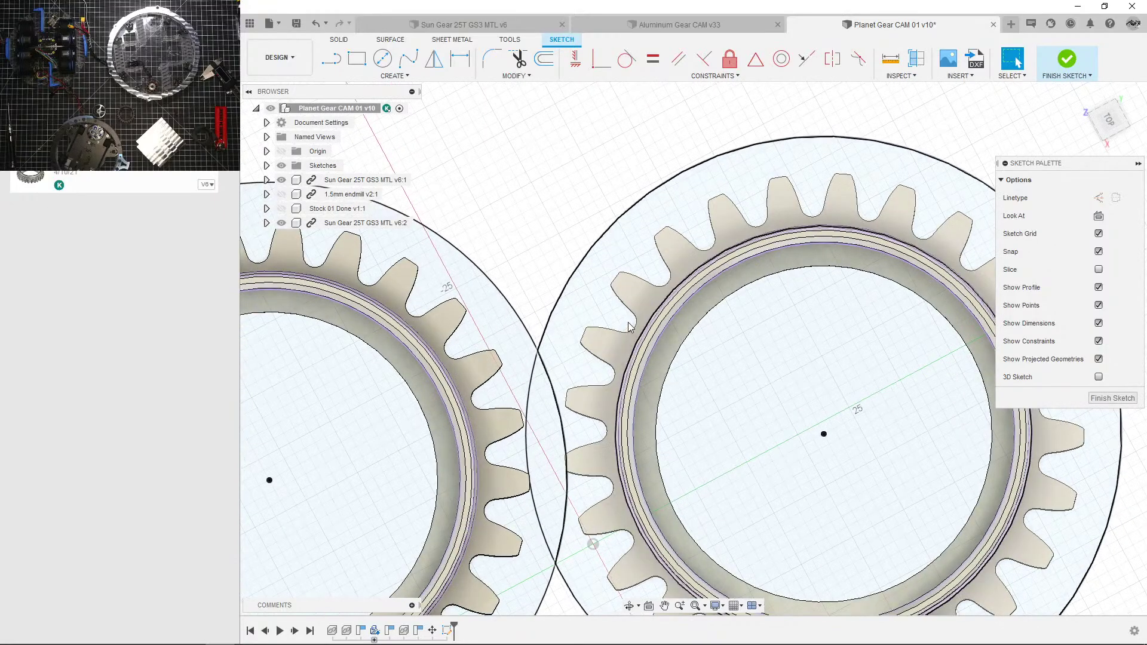
scroll(630, 325, "down", 1)
mouse_move(630, 325)
middle_mouse_down("shift")
mouse_move(663, 252)
mouse_move(623, 300)
mouse_move(625, 316)
middle_mouse_up("shift")
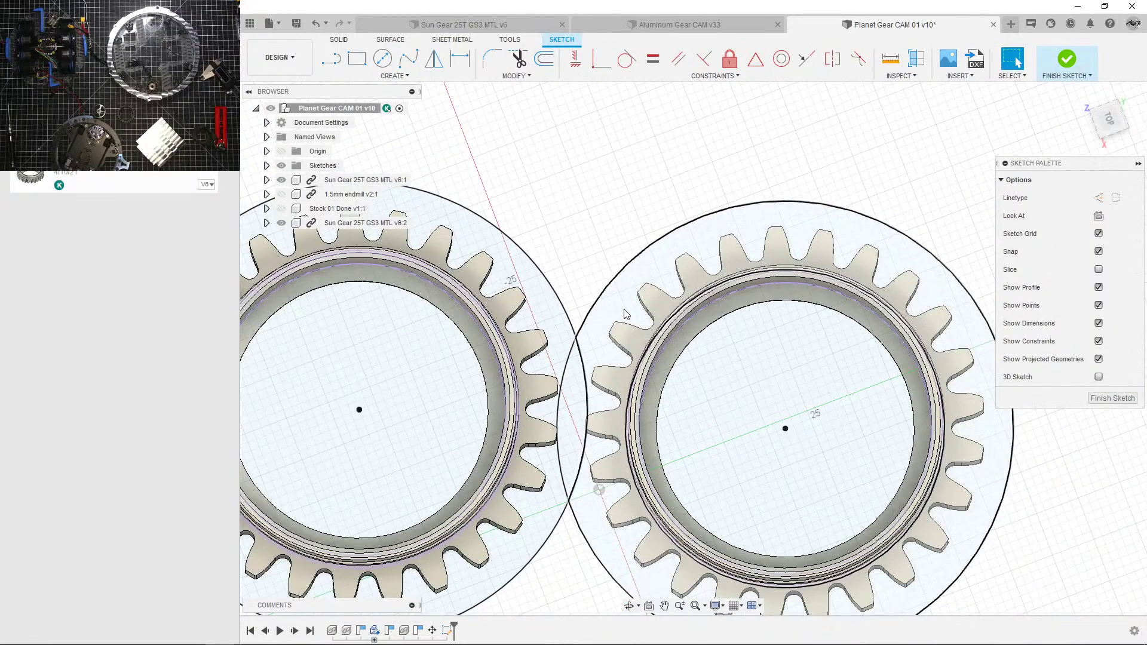
scroll(625, 311, "down", 3)
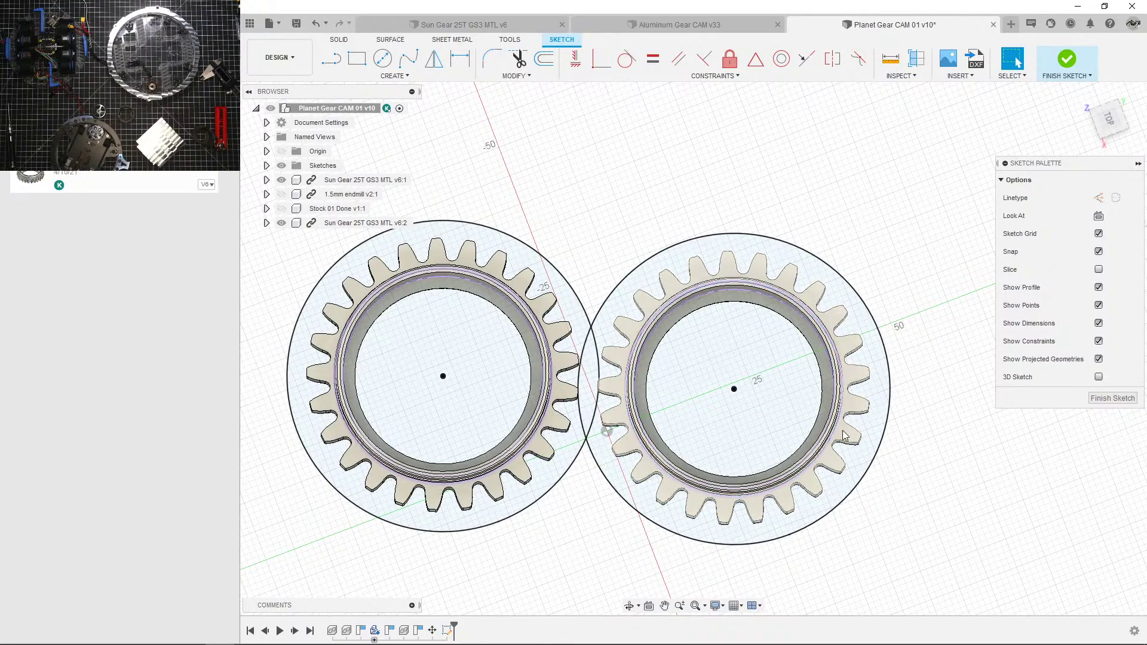
left_click(1112, 399)
scroll(625, 252, "up", 2)
key("ctrl+s")
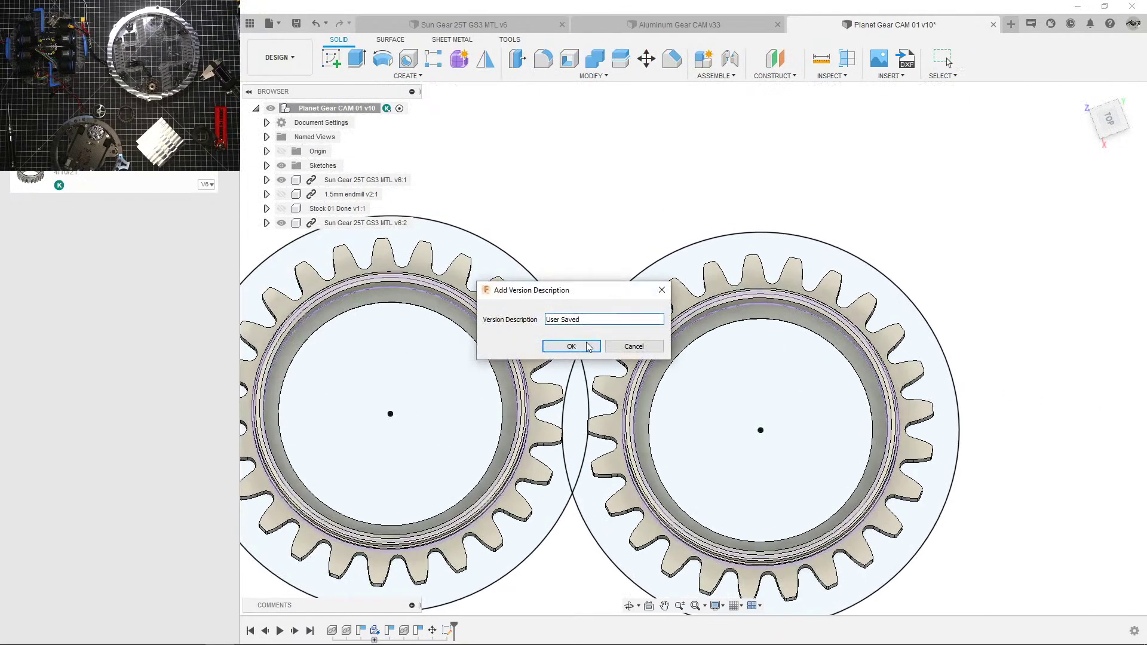
left_click(588, 344)
Step: Switch the design to the Manufacture workspace
middle_click_drag(589, 343, 582, 285, "shift")
scroll(581, 285, "down", 3)
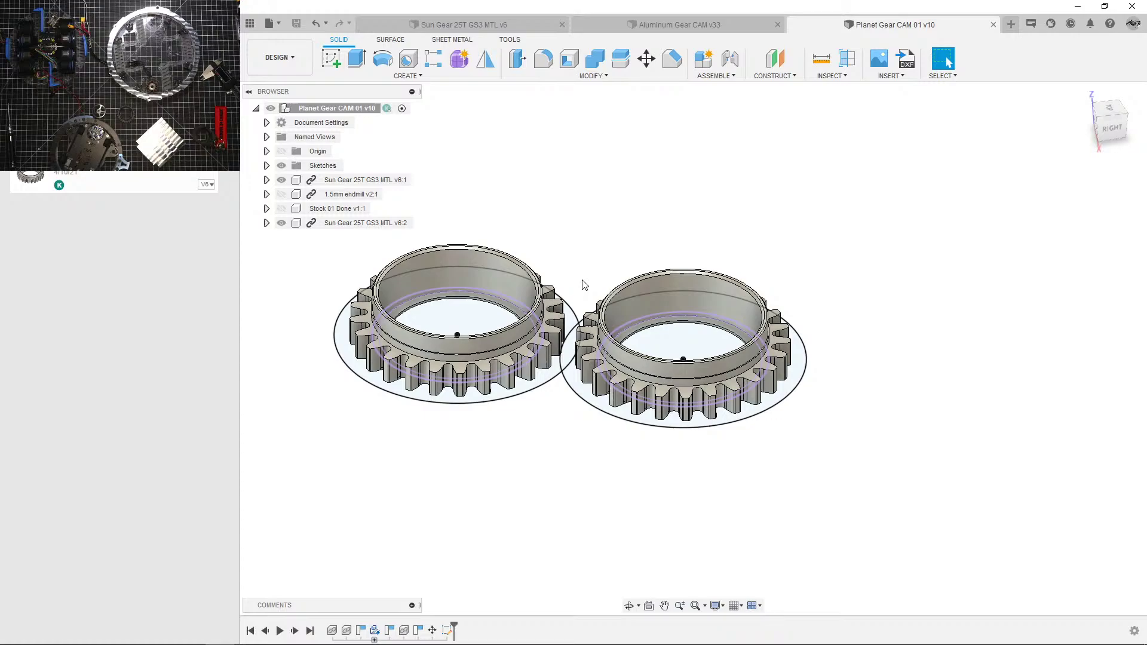
middle_click_drag(584, 285, 669, 306)
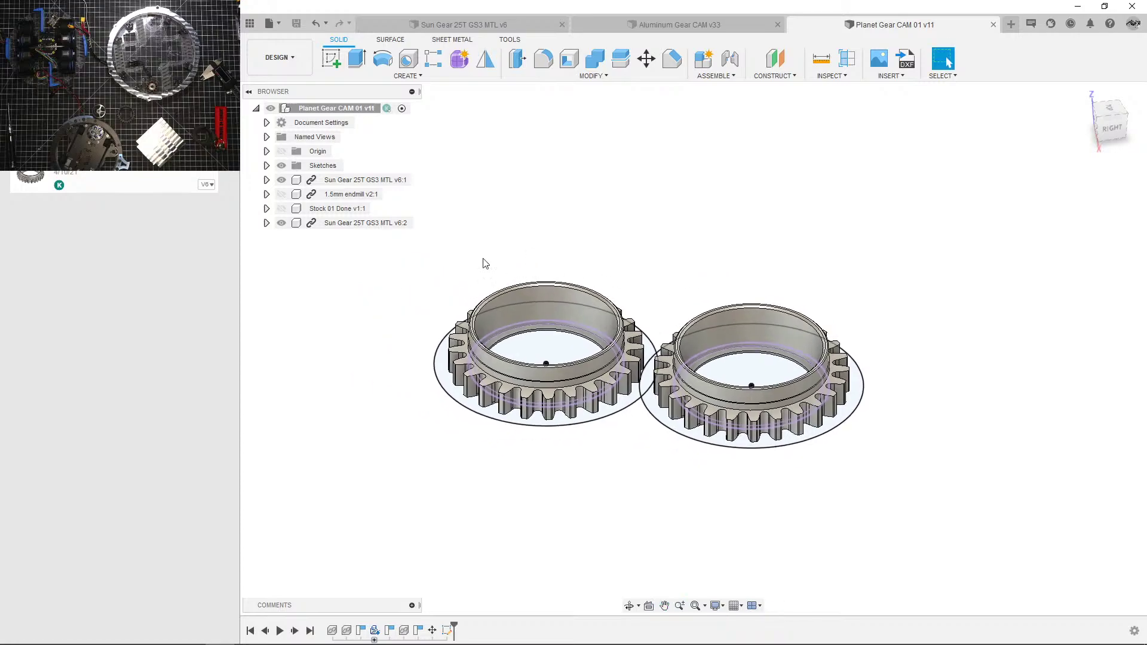
left_click(289, 66)
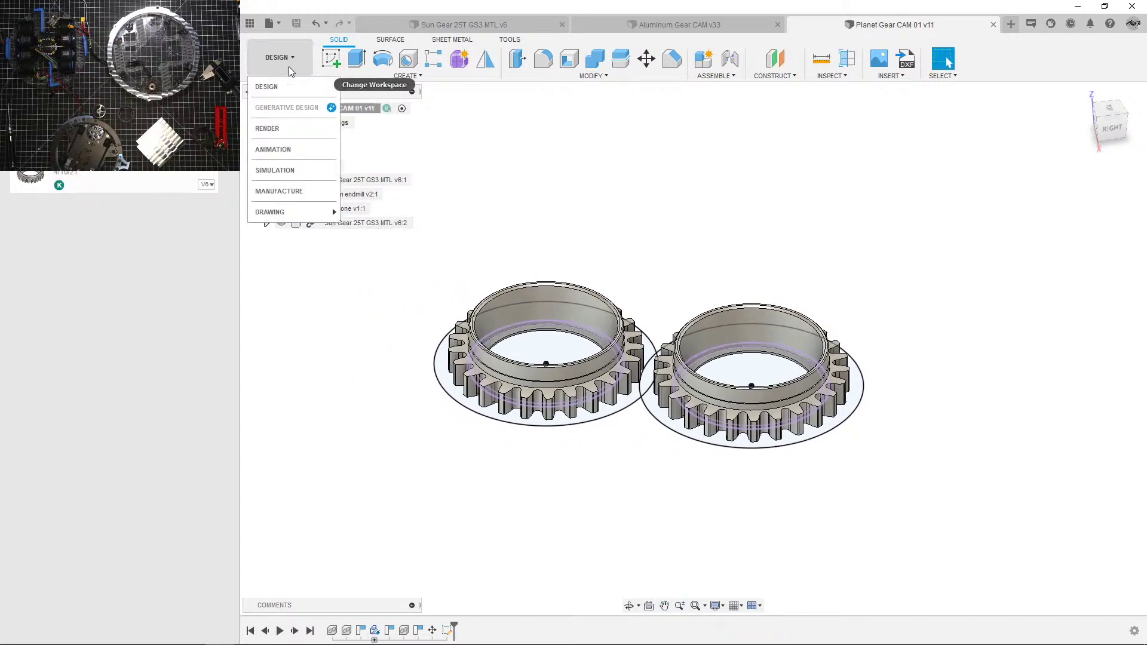
left_click(289, 191)
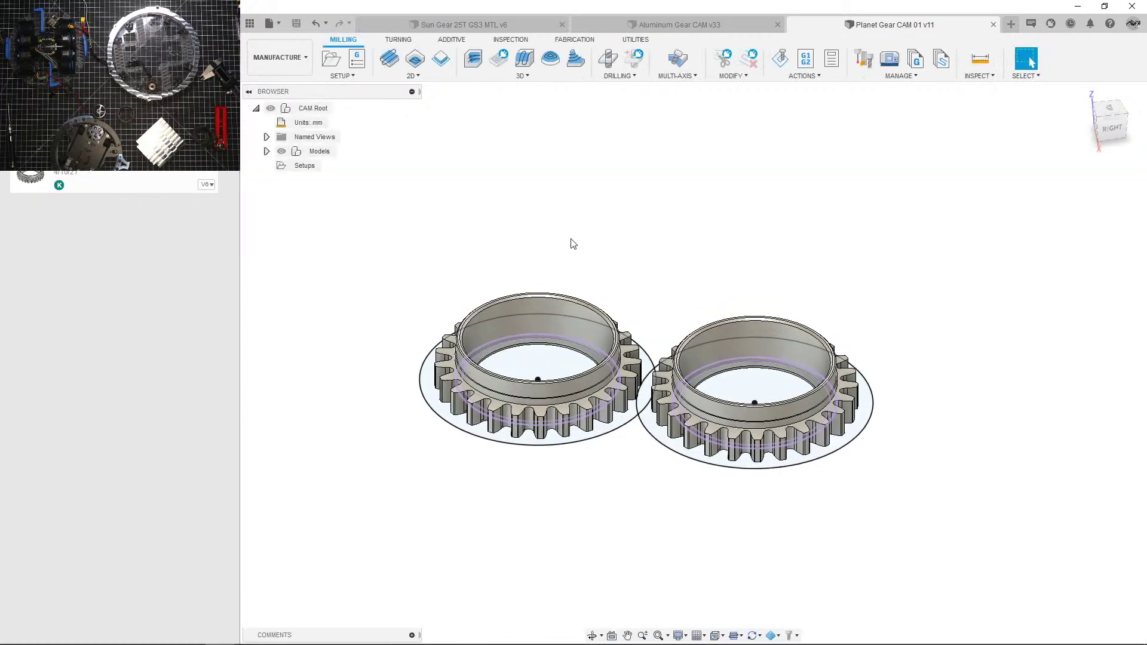
middle_click_drag(572, 243, 511, 238, "shift")
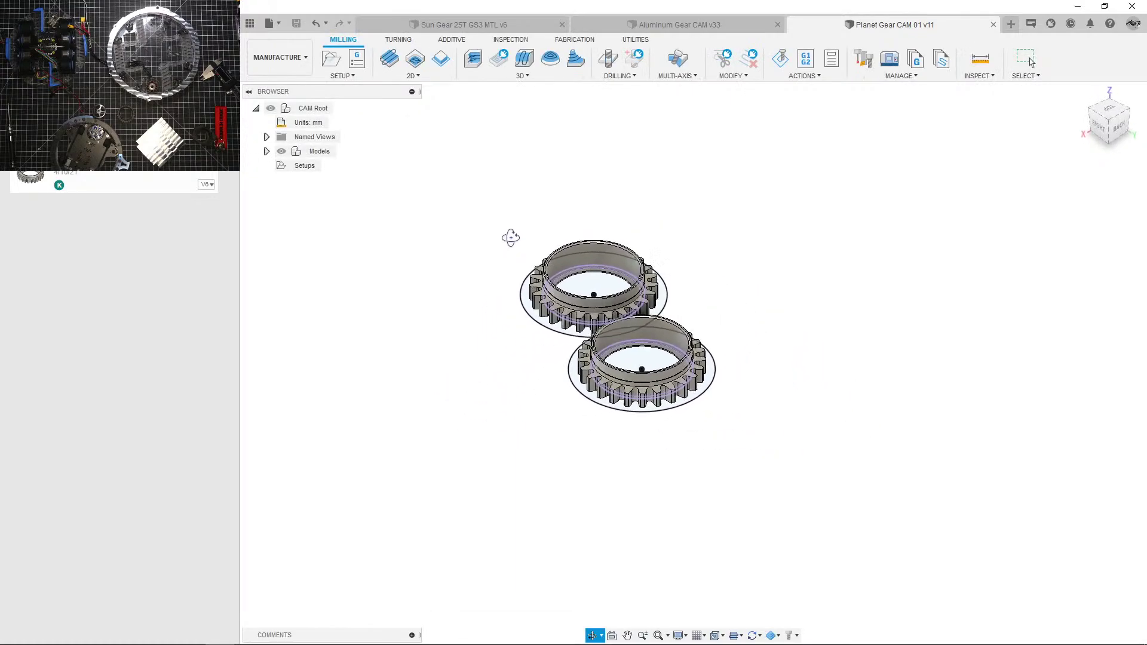
Step: Hide Sketch1 of the Planet Gear CAM 01 model so that only the two gears are displayed
left_click(267, 151)
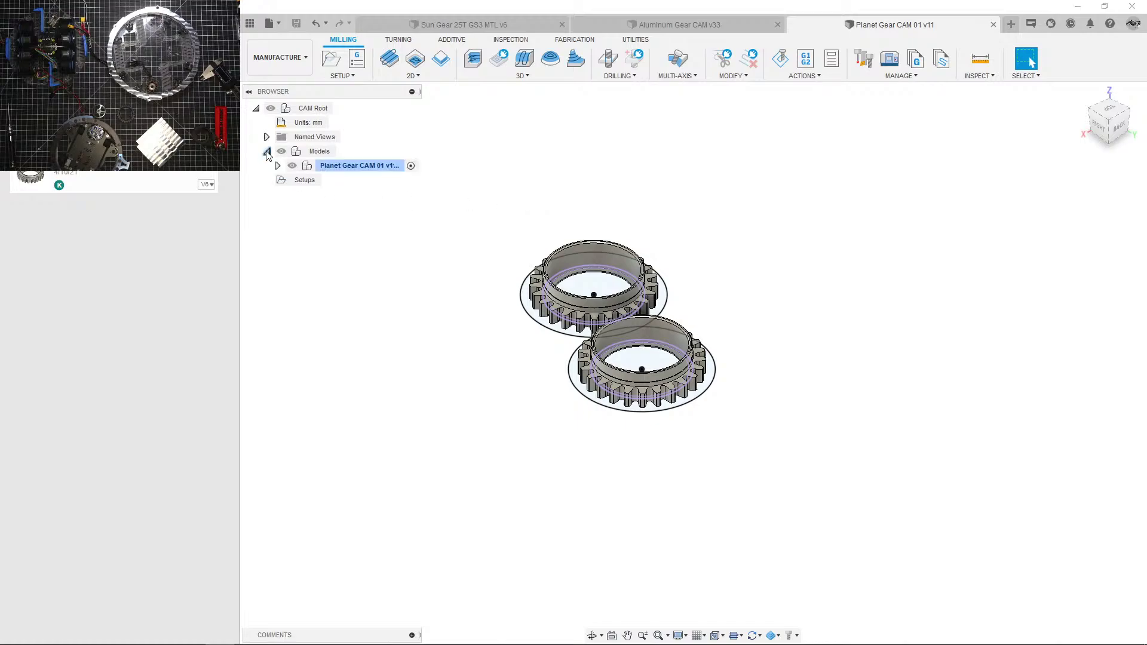
left_click(278, 165)
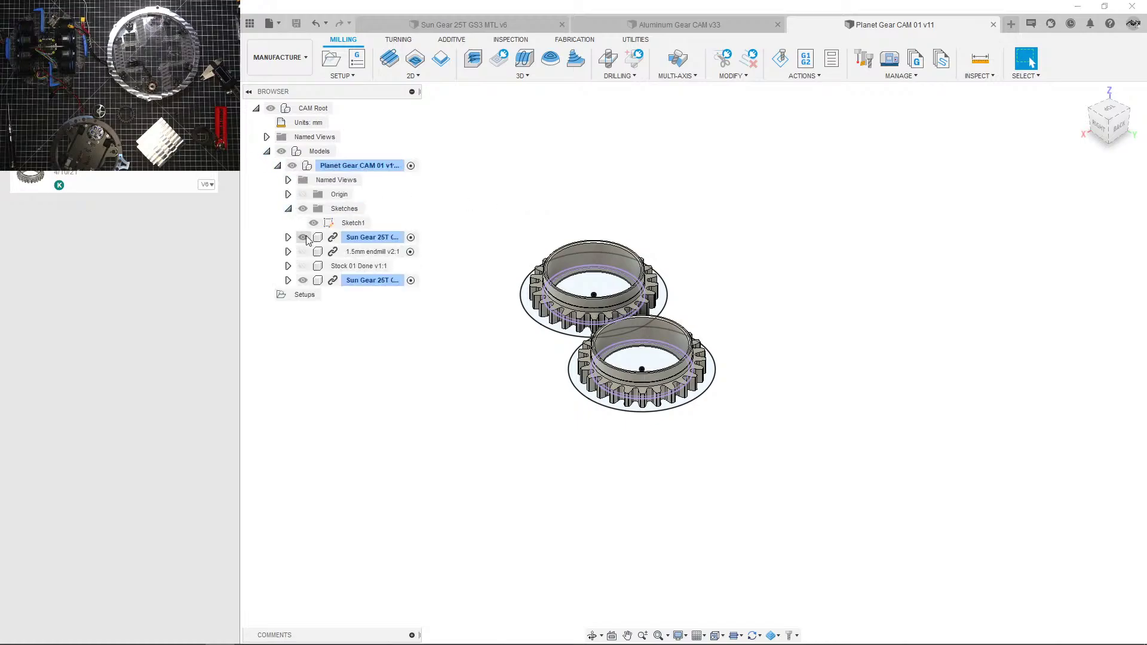
left_click(278, 165)
left_click(267, 152)
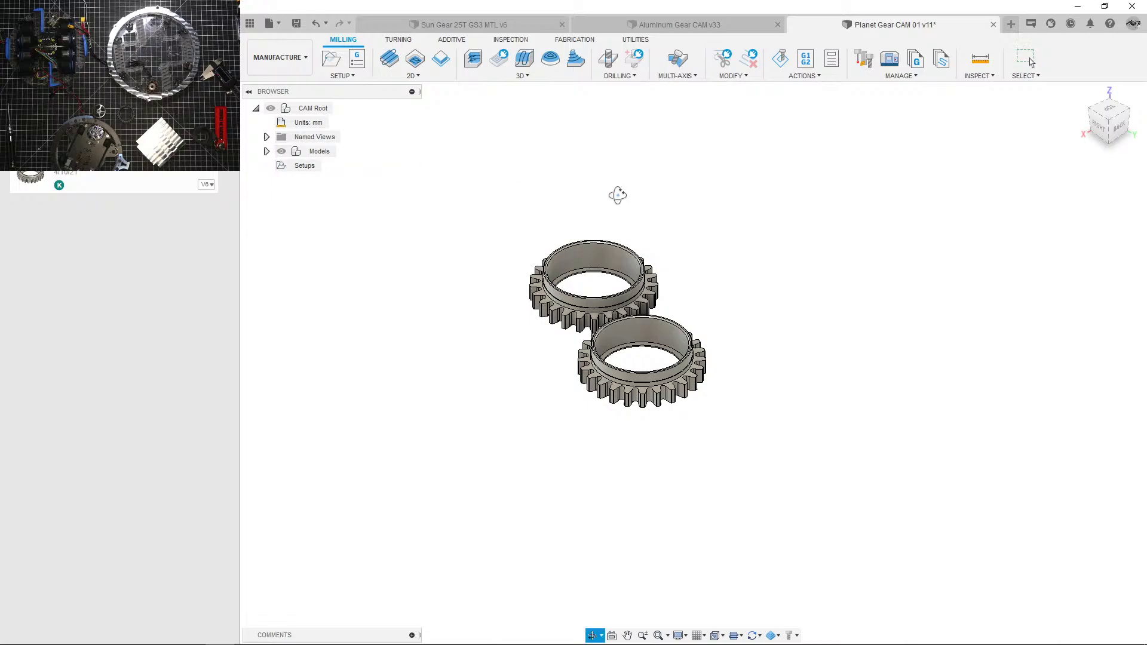
middle_click_drag(617, 192, 404, 223, "shift")
scroll(407, 223, "up", 2)
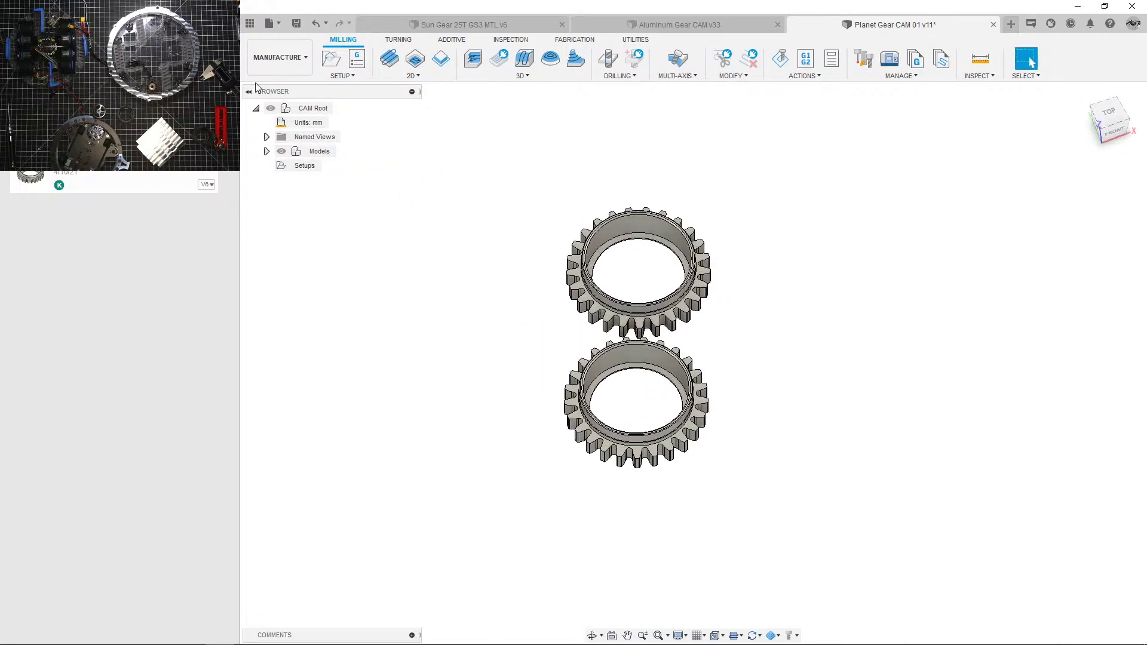
Step: Show the Stock 01 Done component around the two gears
left_click(267, 152)
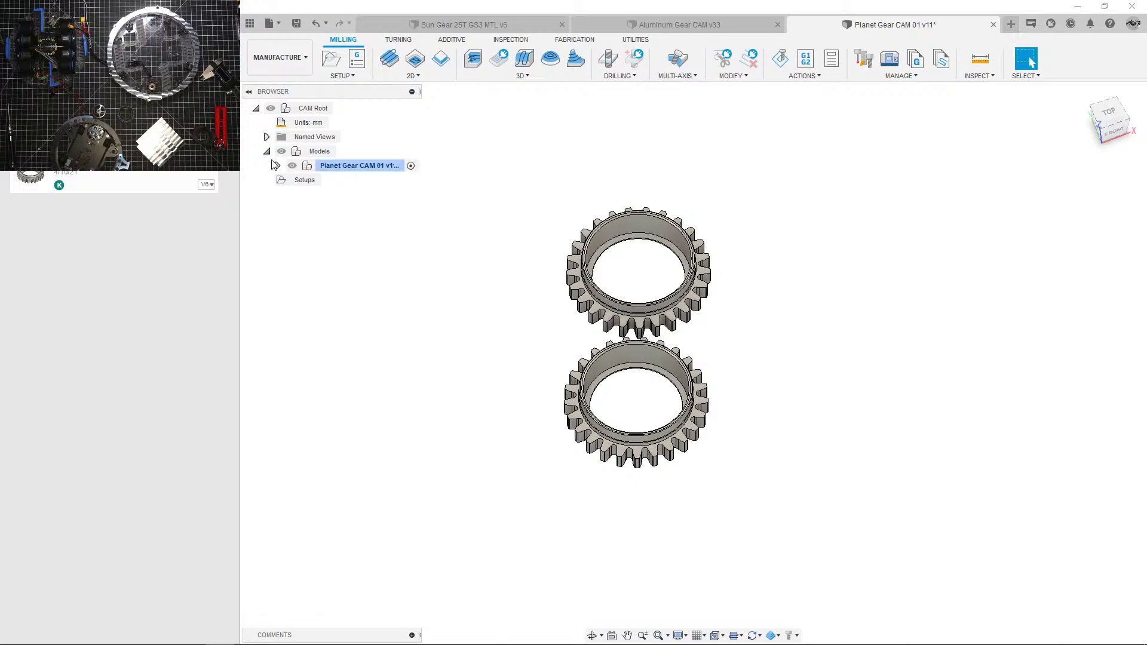
left_click(277, 166)
left_click(303, 266)
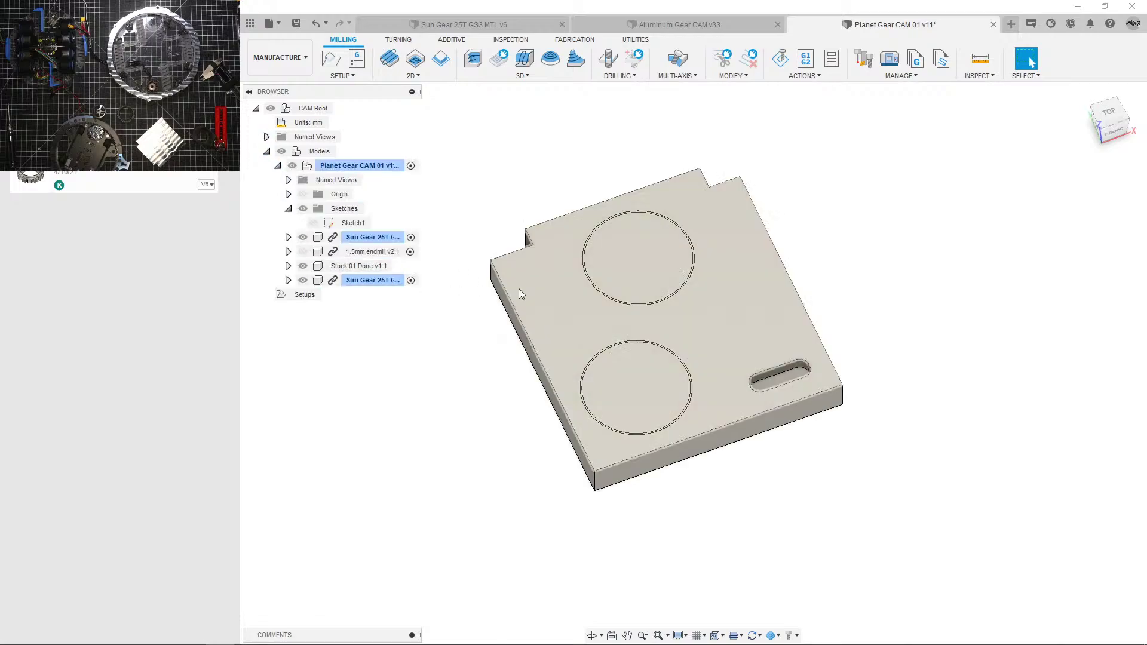
Step: Examine the stock plate from several sides and locate the 1.5mm endmill and stock components in the model tree
middle_click_drag(518, 289, 508, 310, "shift")
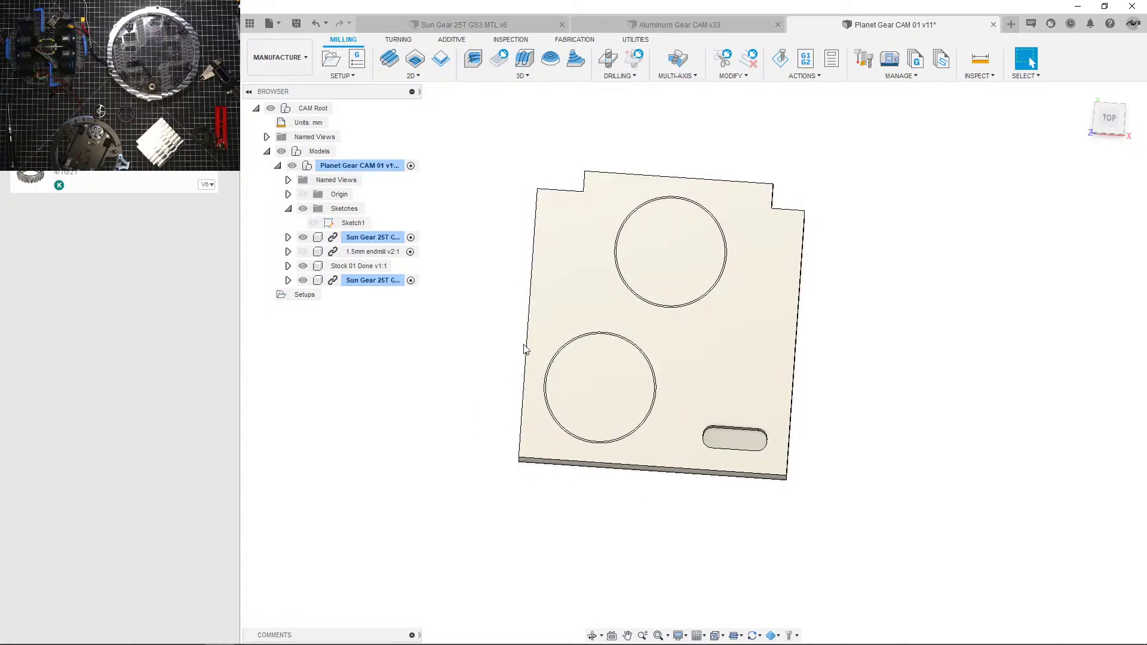
middle_click_drag(548, 317, 730, 303, "shift")
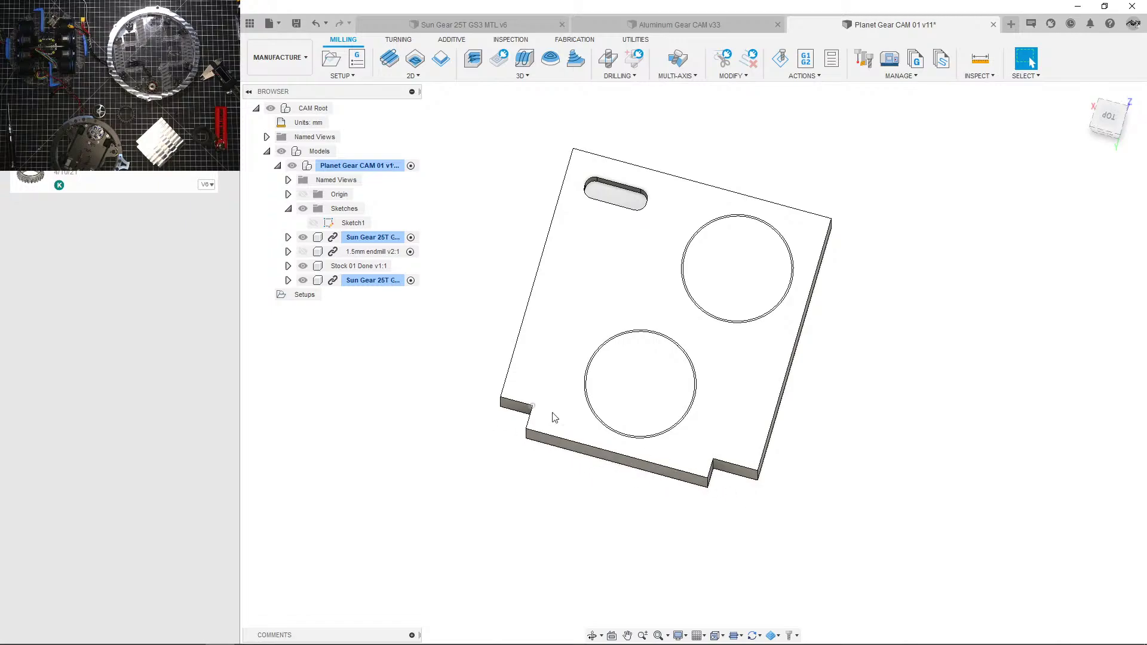
middle_click_drag(711, 299, 565, 368, "shift")
scroll(594, 353, "up", 2)
middle_click_drag(648, 334, 542, 353)
middle_click_drag(324, 361, 352, 385)
scroll(352, 385, "down", 1)
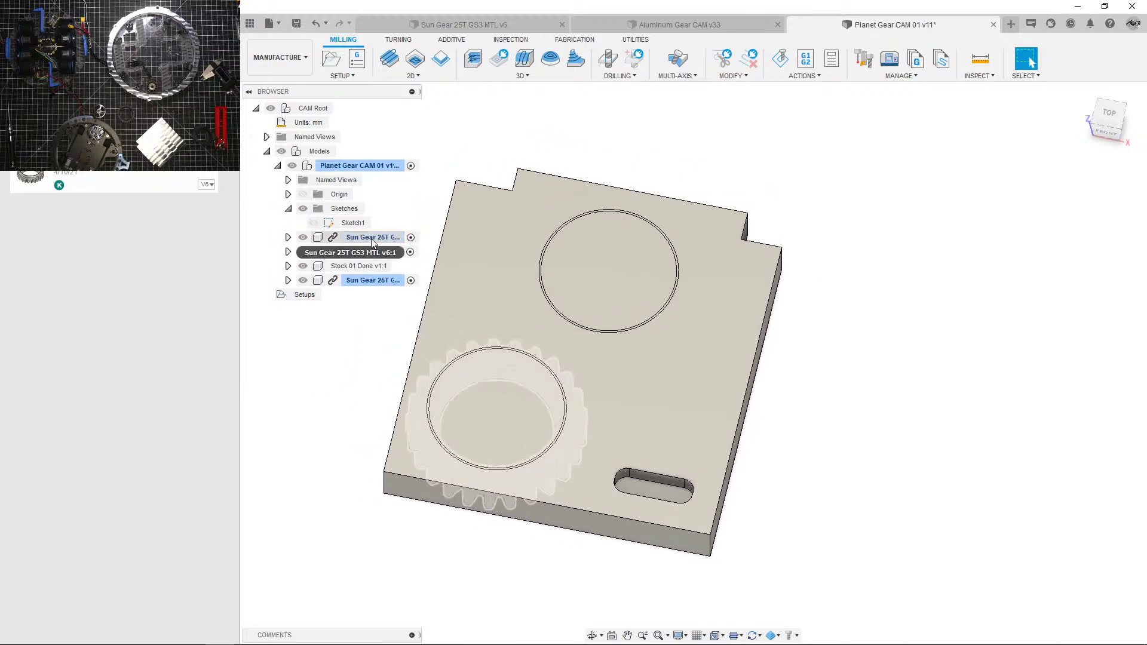
left_click(372, 254)
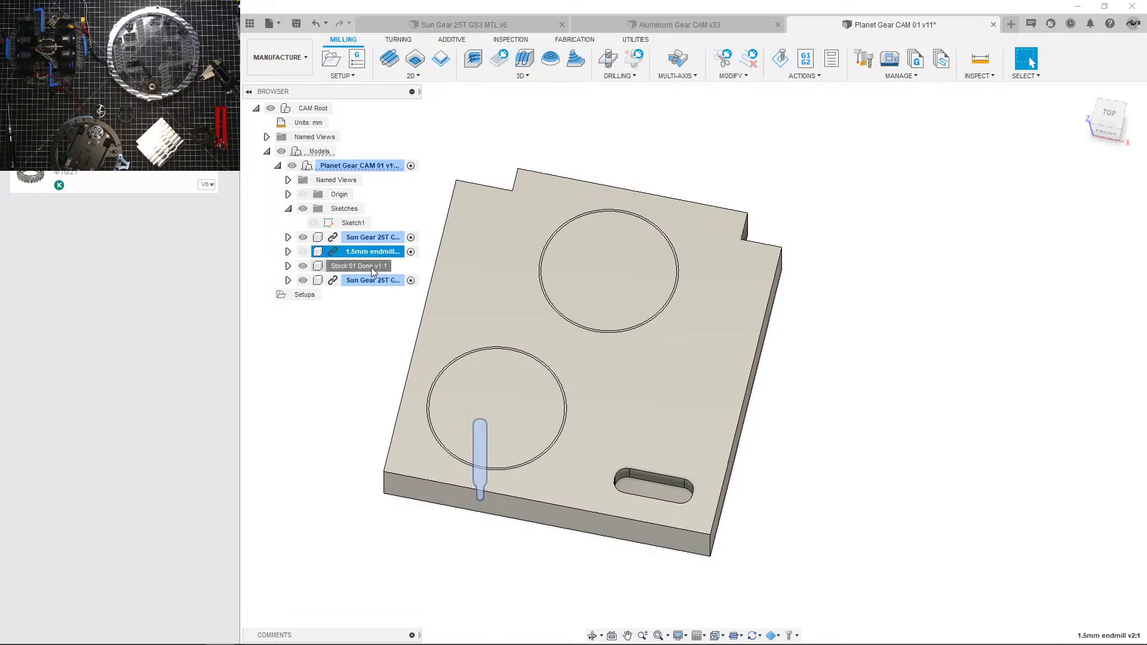
left_click(371, 267)
left_click(351, 323)
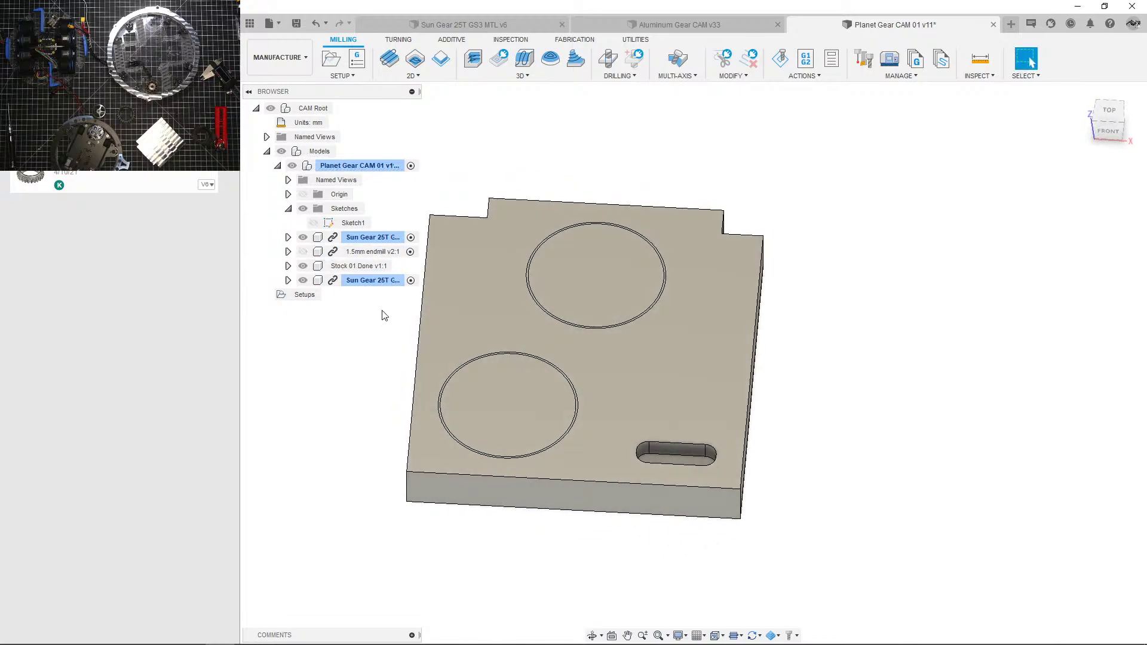
left_click(288, 208)
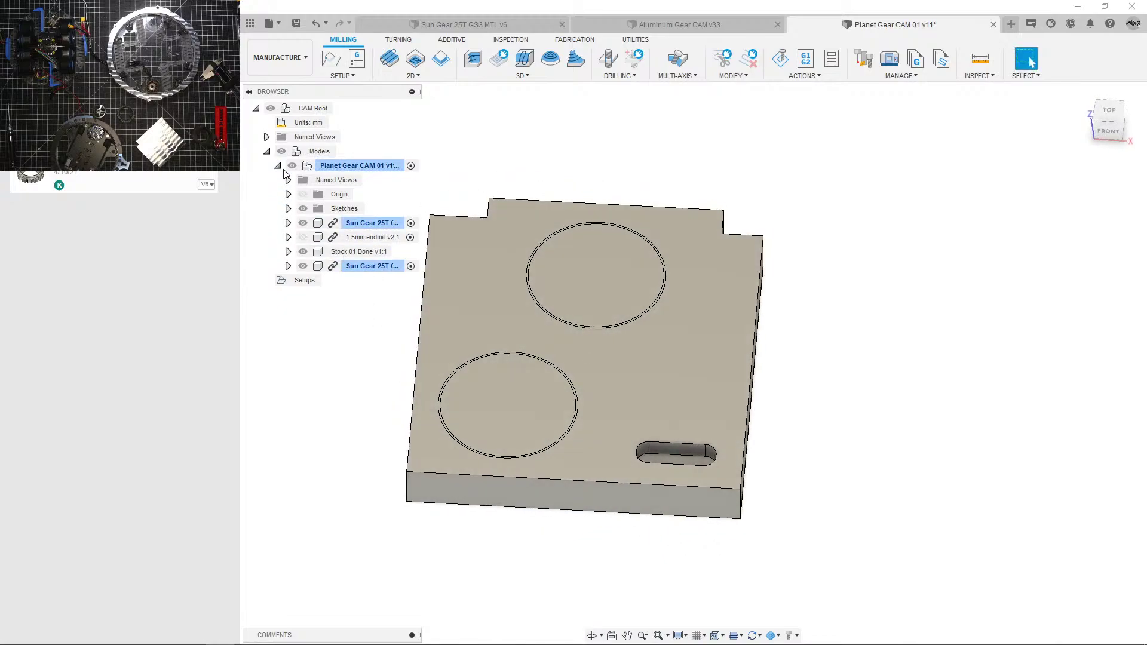
left_click(277, 165)
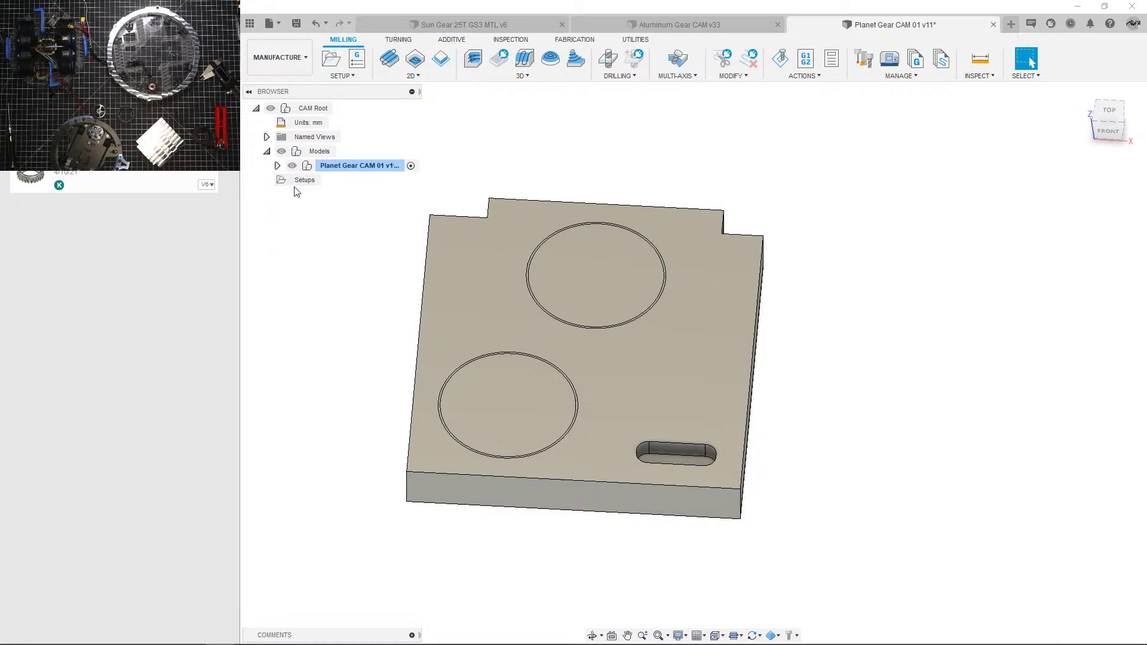
Step: Create a new milling setup and choose both Sun Gear 25T components (v6:1 and v6:2) as its model
left_click(366, 78)
left_click(354, 88)
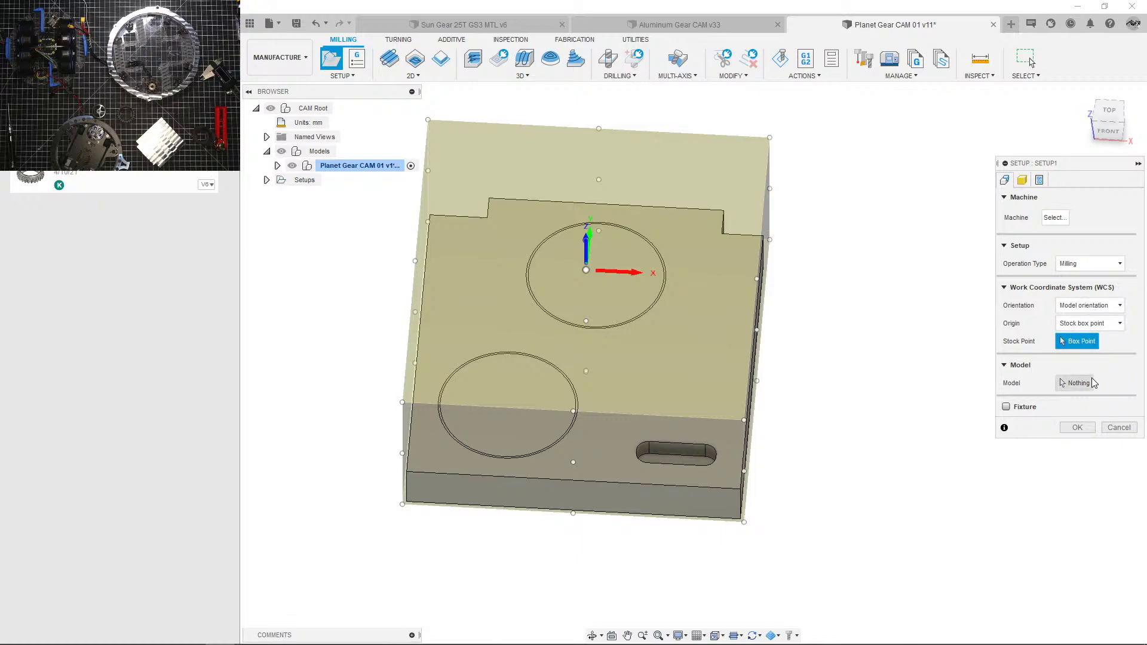
left_click(1076, 383)
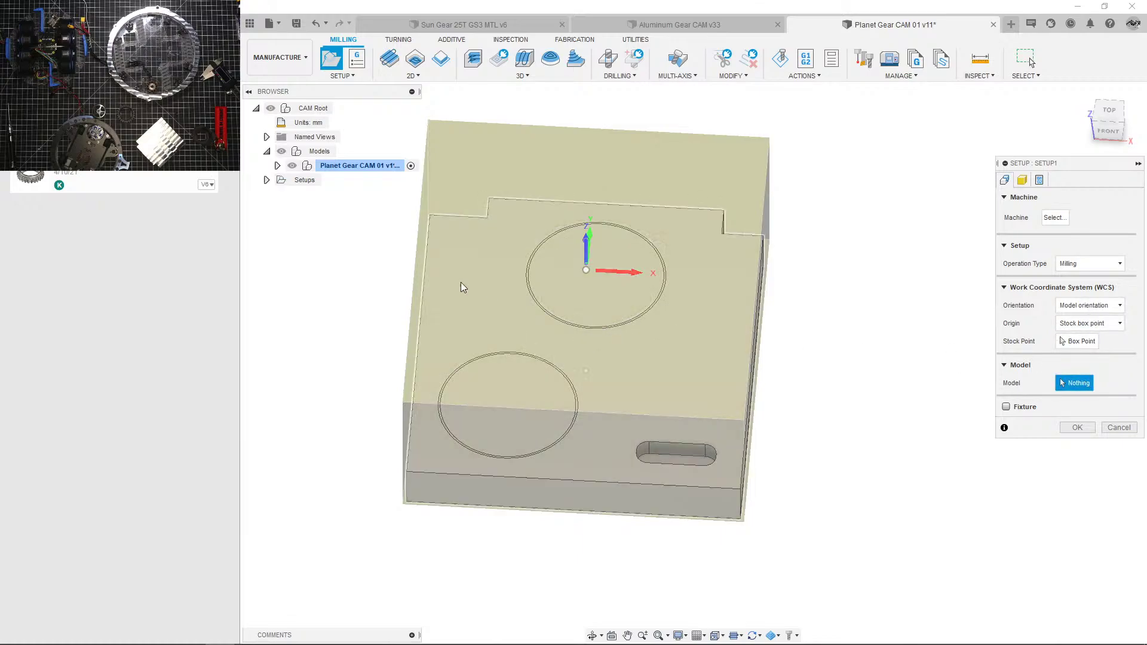
left_click(277, 166)
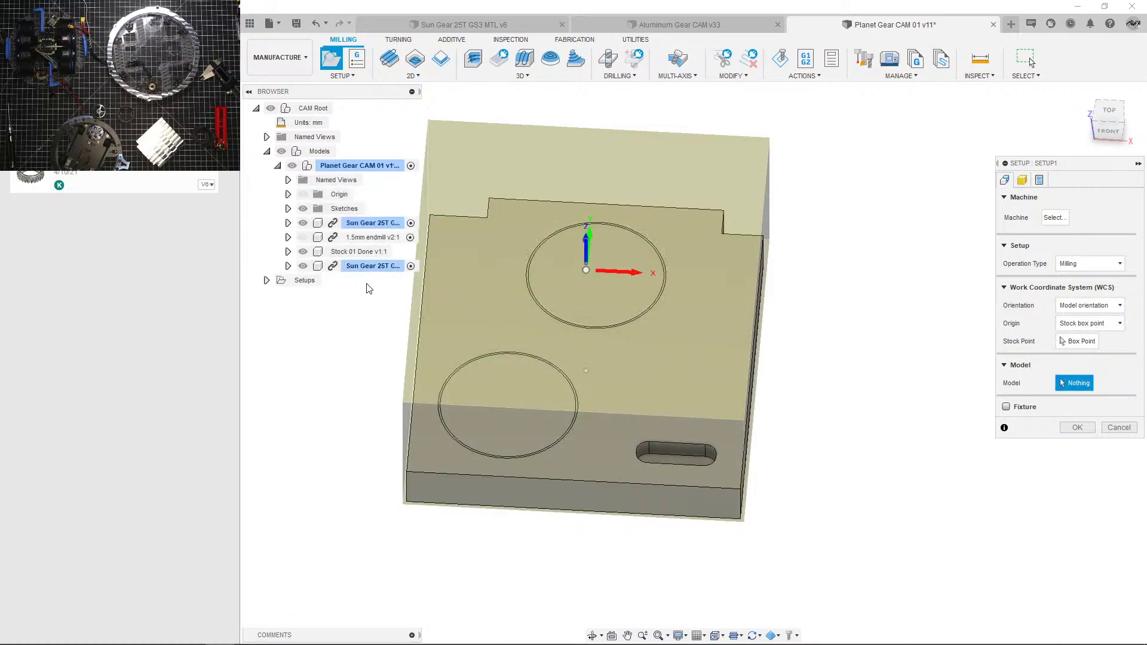
left_click(359, 266)
left_click(364, 223, "ctrl")
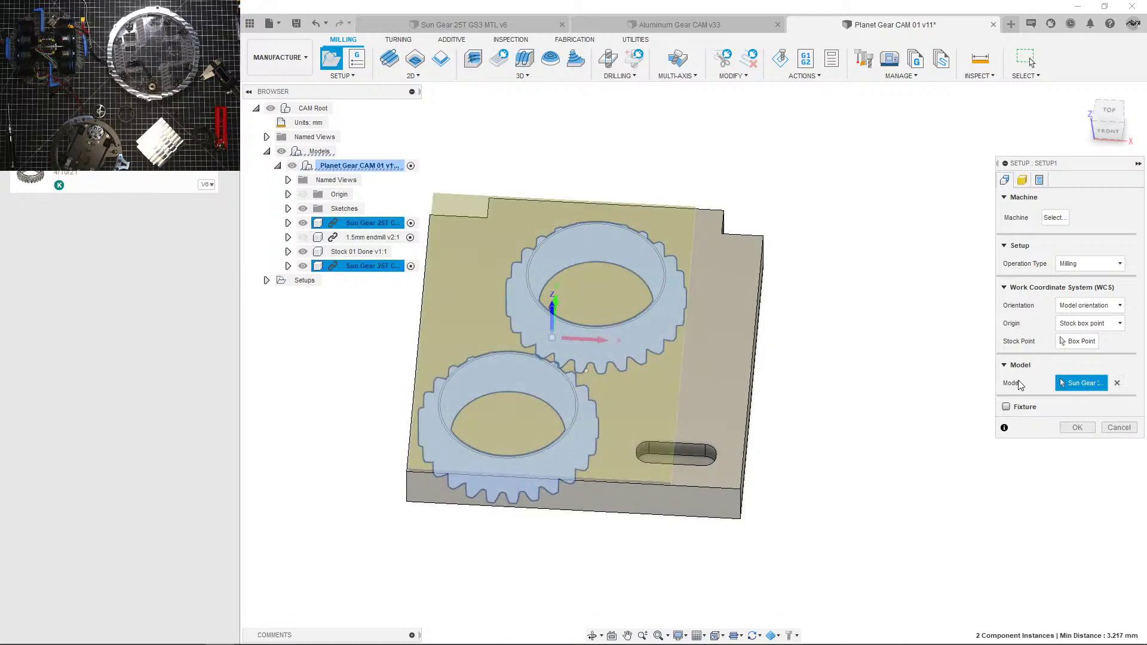
Step: Define the setup's stock from a solid, choosing the Stock 01 Done component as the stock solid
left_click(1022, 180)
left_click(1085, 215)
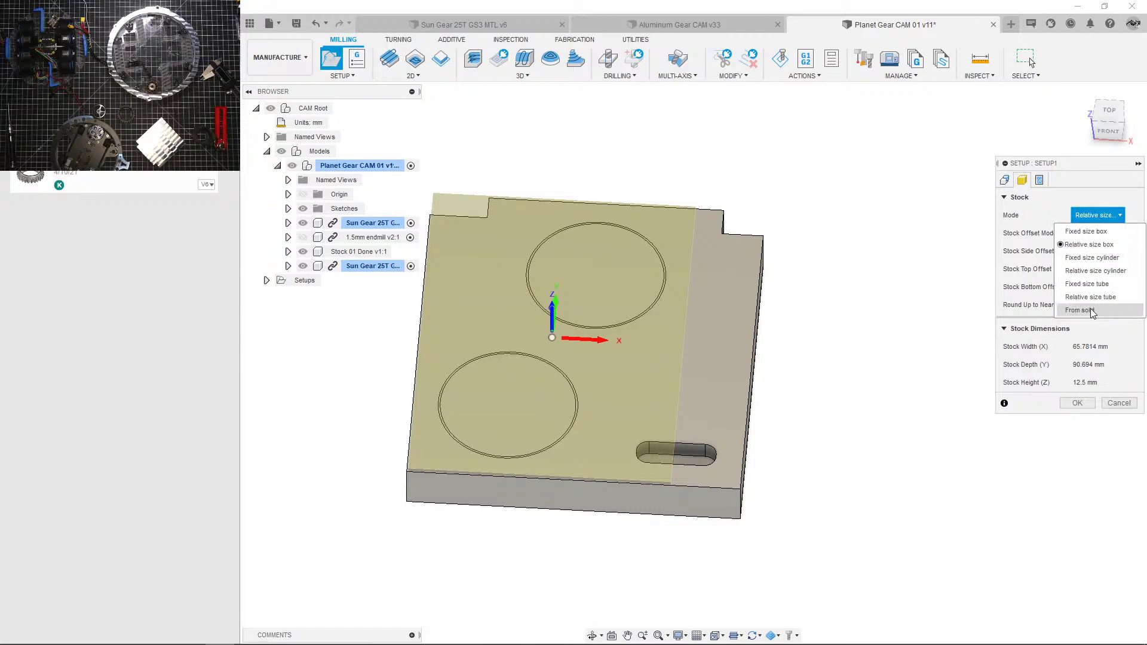
left_click(1070, 312)
left_click(362, 252)
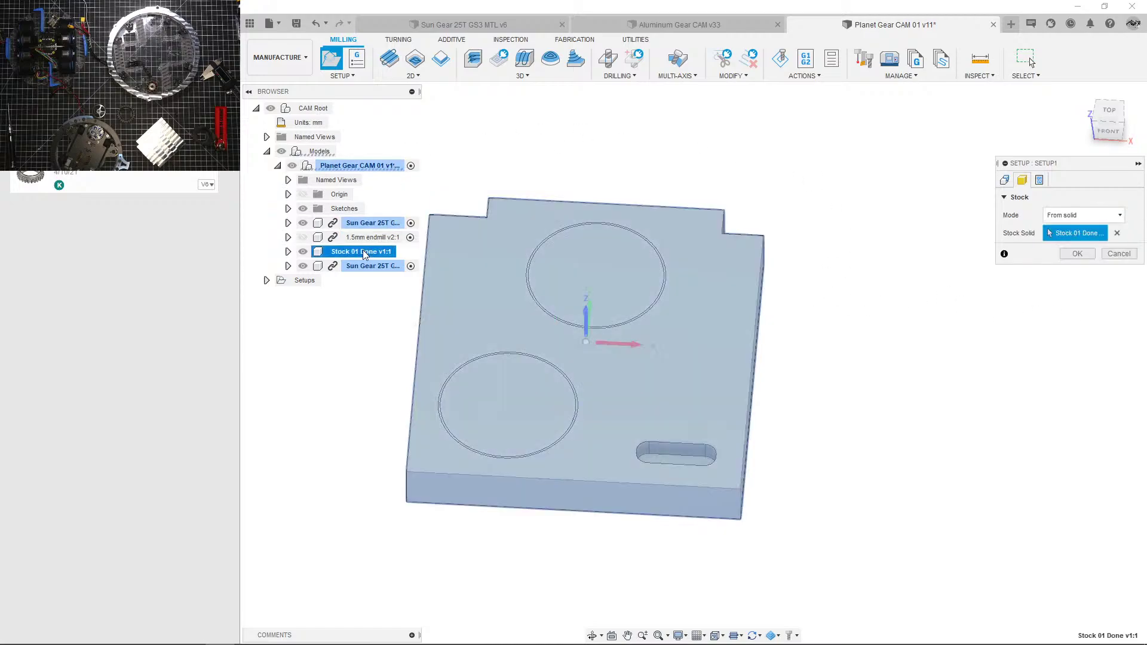
Step: Place the WCS origin on the stock box point at the plate's upper front-left corner, accept the setup and save the design
left_click(1005, 180)
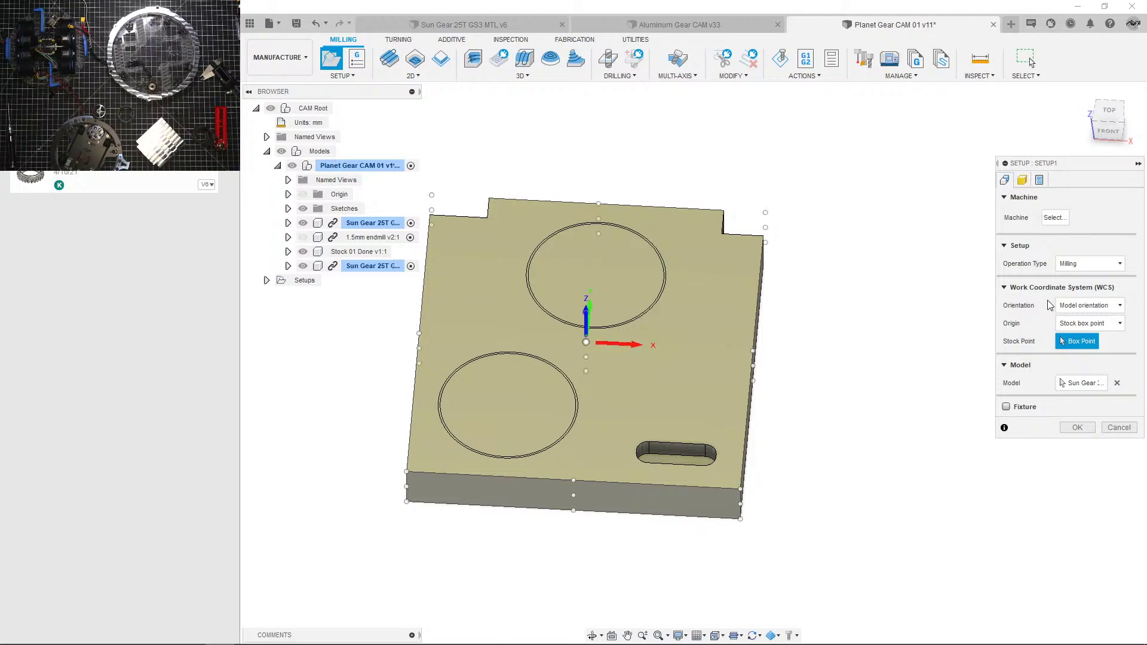
scroll(749, 291, "up", 2)
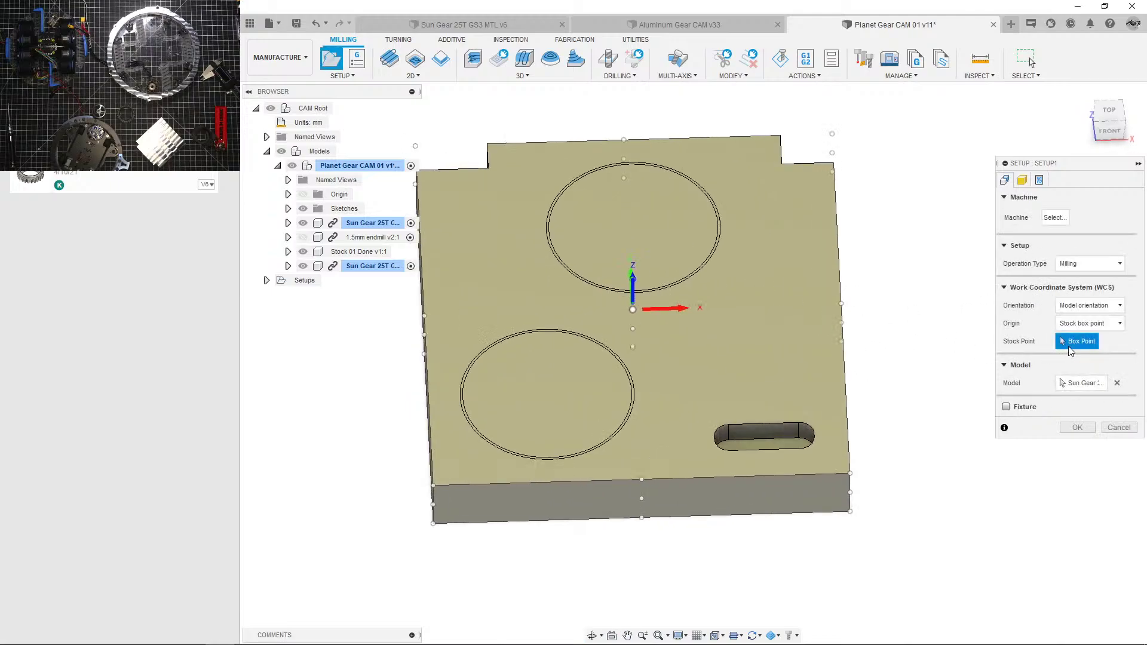
left_click(435, 486)
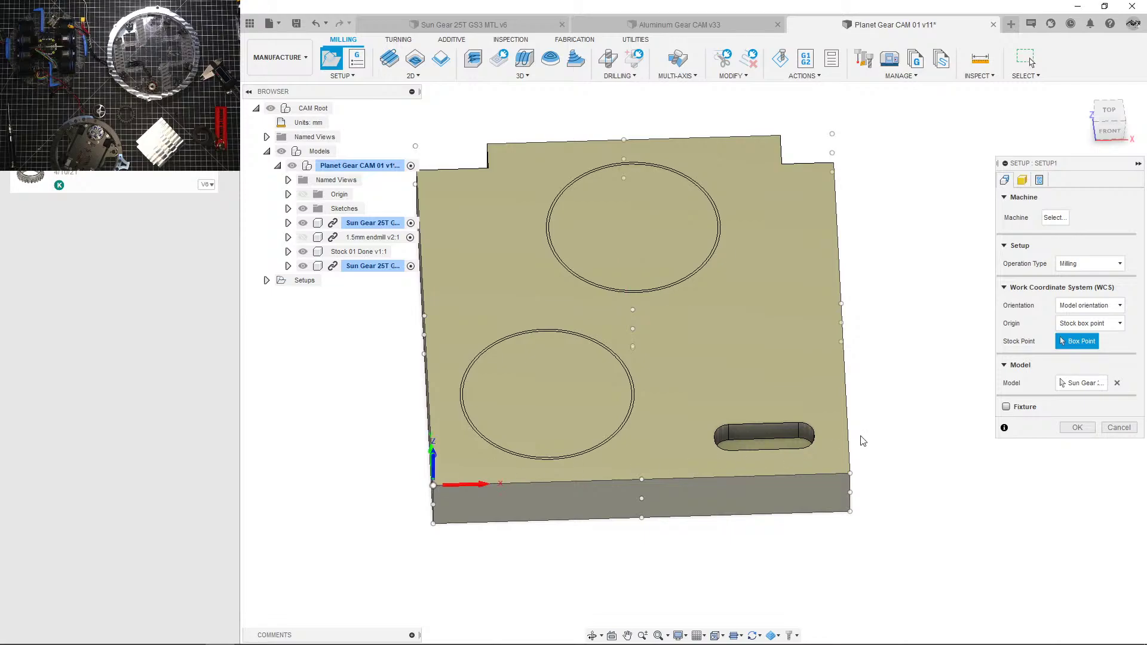
left_click(1078, 427)
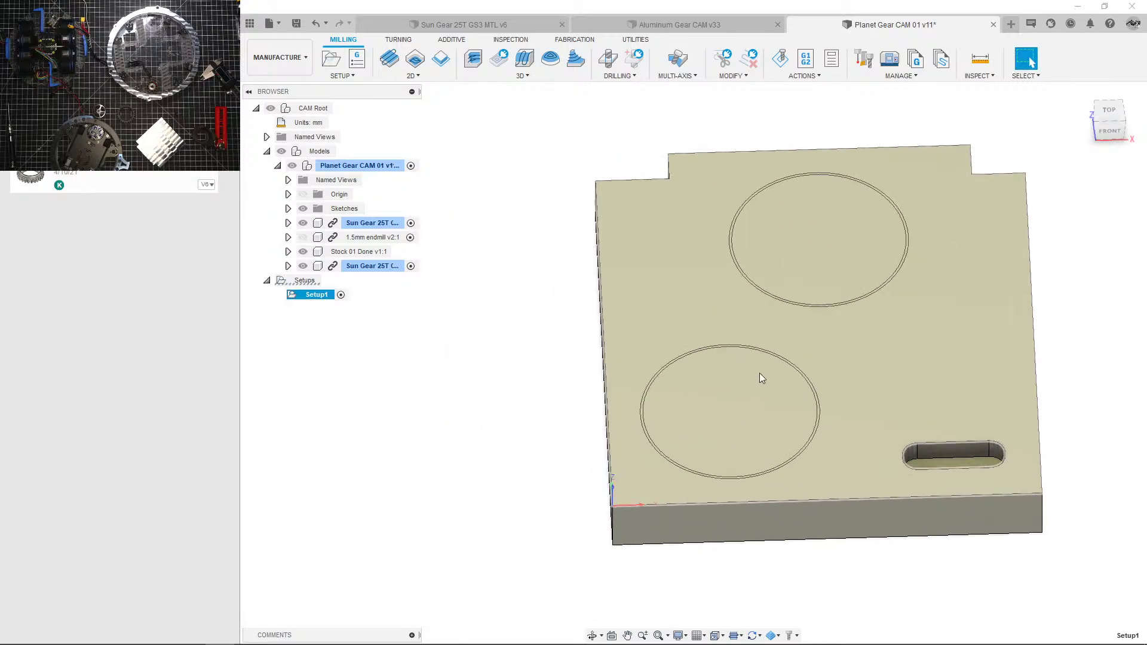
key("ctrl+s")
left_click(570, 345)
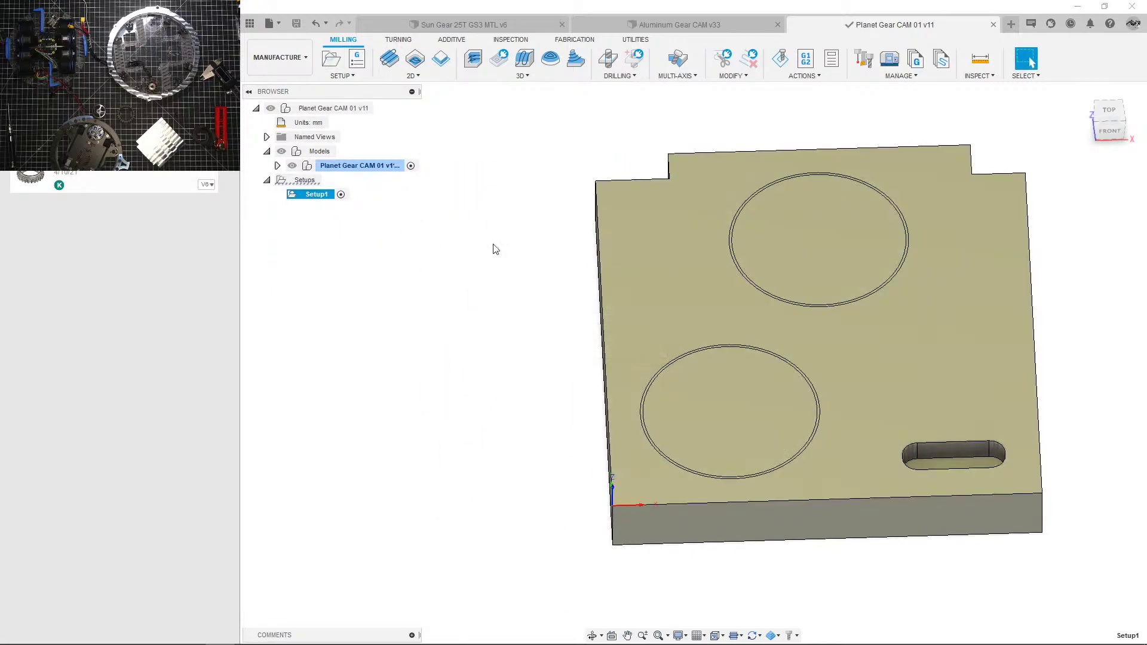
Step: Rename the new setup as Planet Gear CAM and save the design with the default version description
scroll(697, 347, "down", 1)
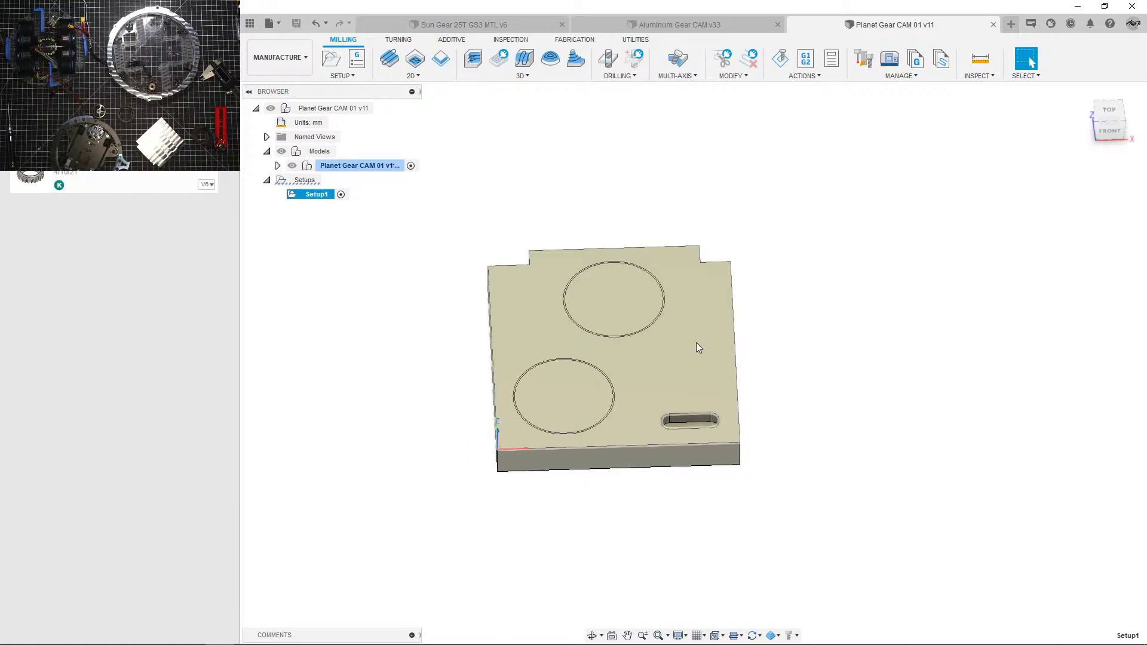
scroll(697, 342, "up", 5)
middle_click_drag(670, 336, 782, 327)
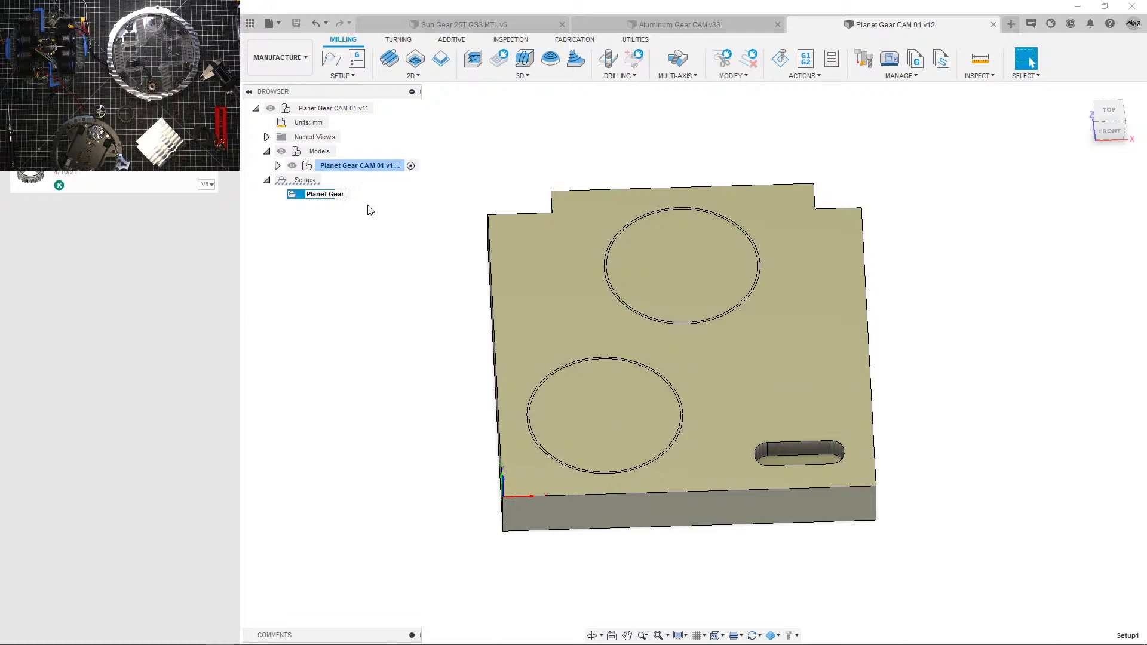
key("Return")
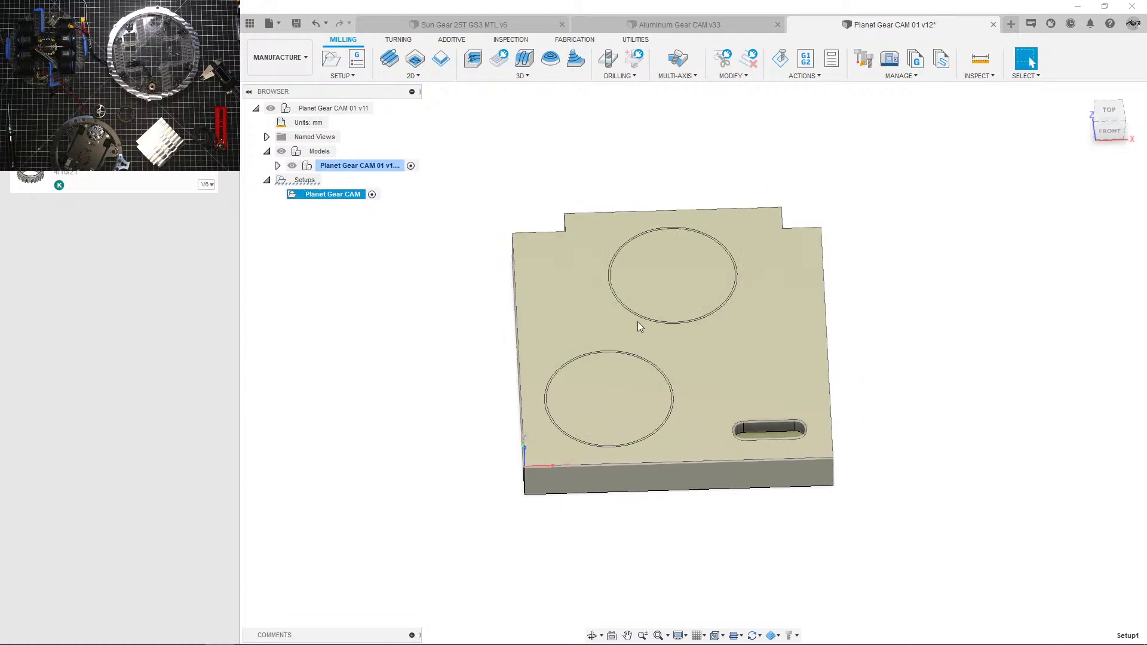
key("ctrl+s")
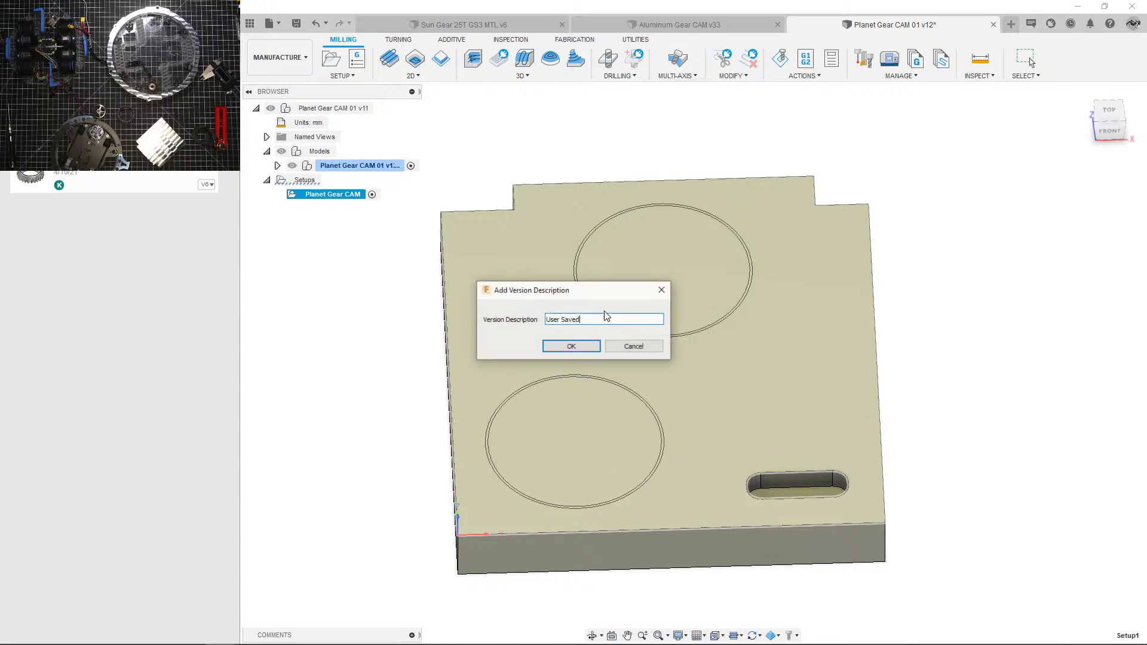
left_click(579, 347)
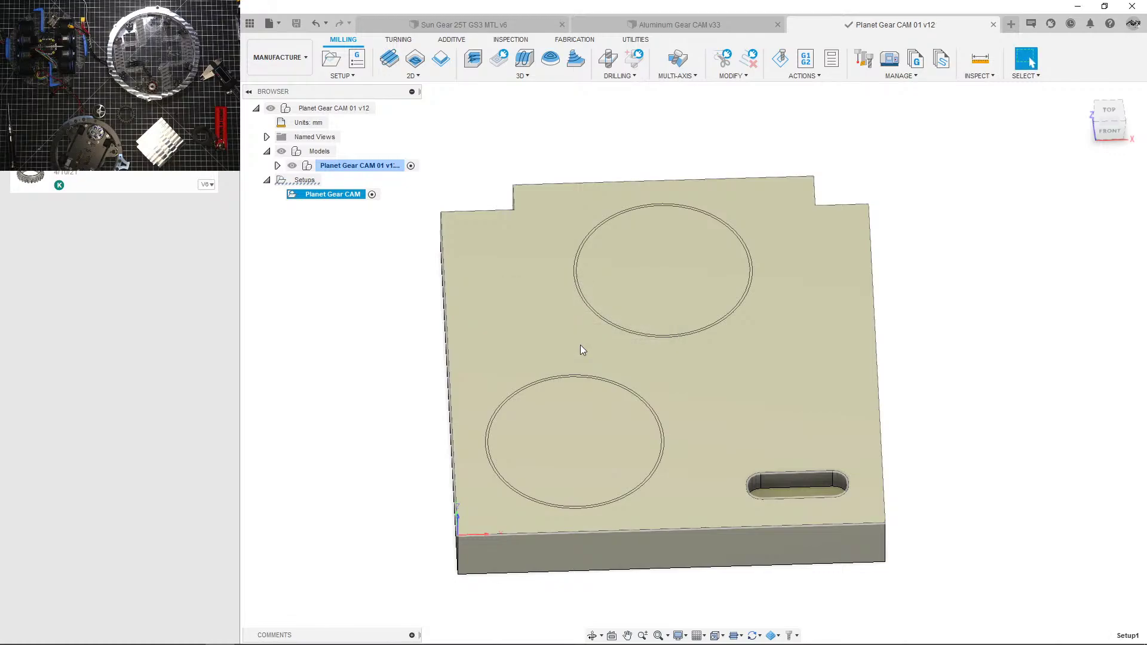
Step: Hide the Stock 01 Done component of the Planet Gear CAM 01 model so only the two gears are displayed
left_click(407, 313)
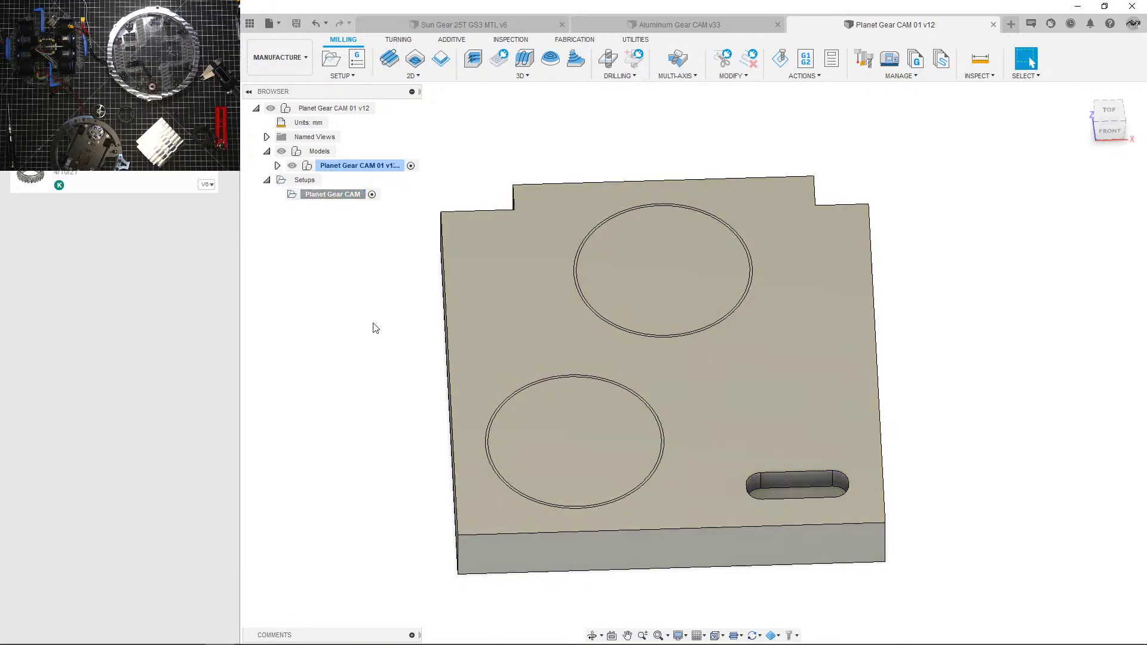
mouse_move(374, 324)
middle_mouse_down("shift")
mouse_move(482, 302)
mouse_move(367, 335)
middle_mouse_up("shift")
scroll(379, 317, "down", 2)
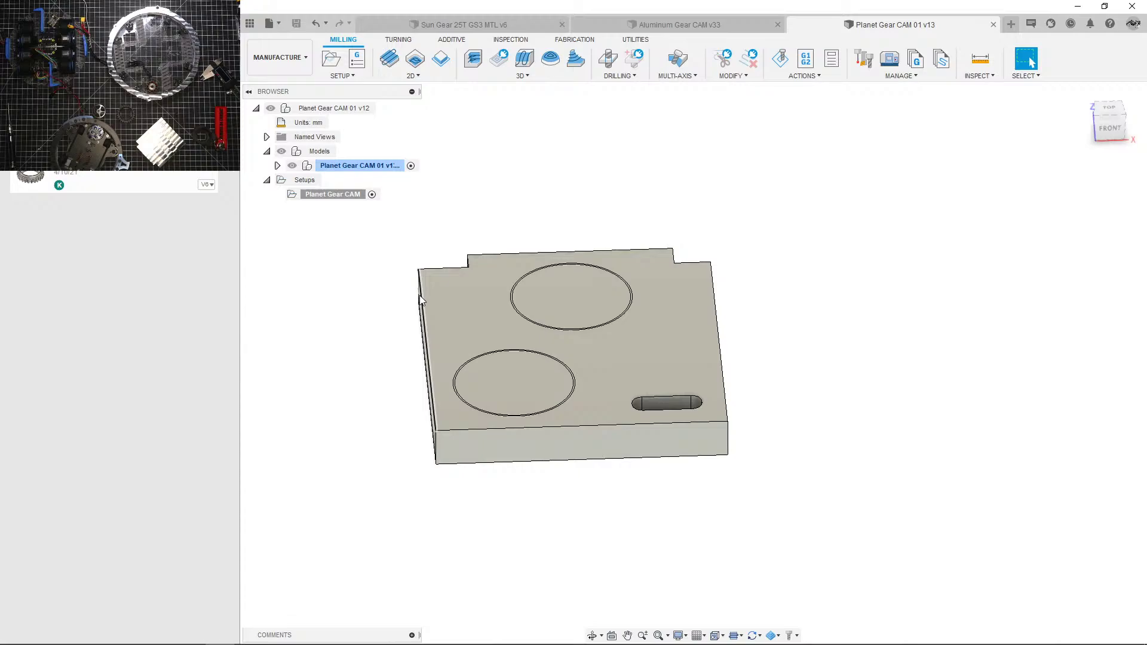
middle_click_drag(420, 296, 603, 287, "shift")
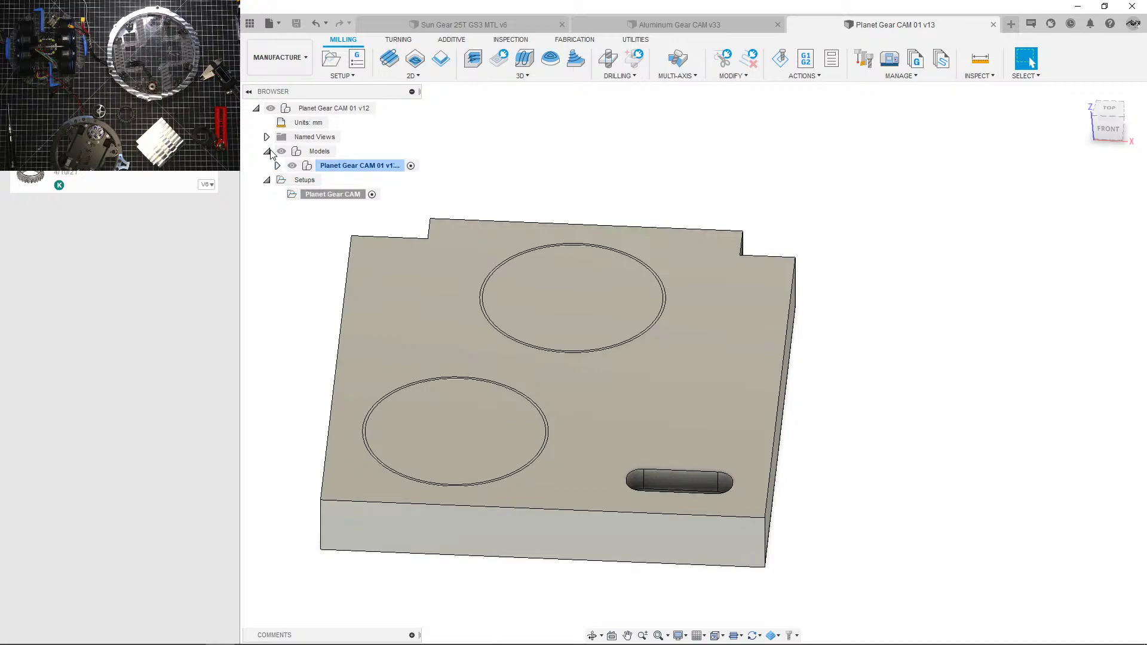
left_click(278, 166)
left_click(494, 245)
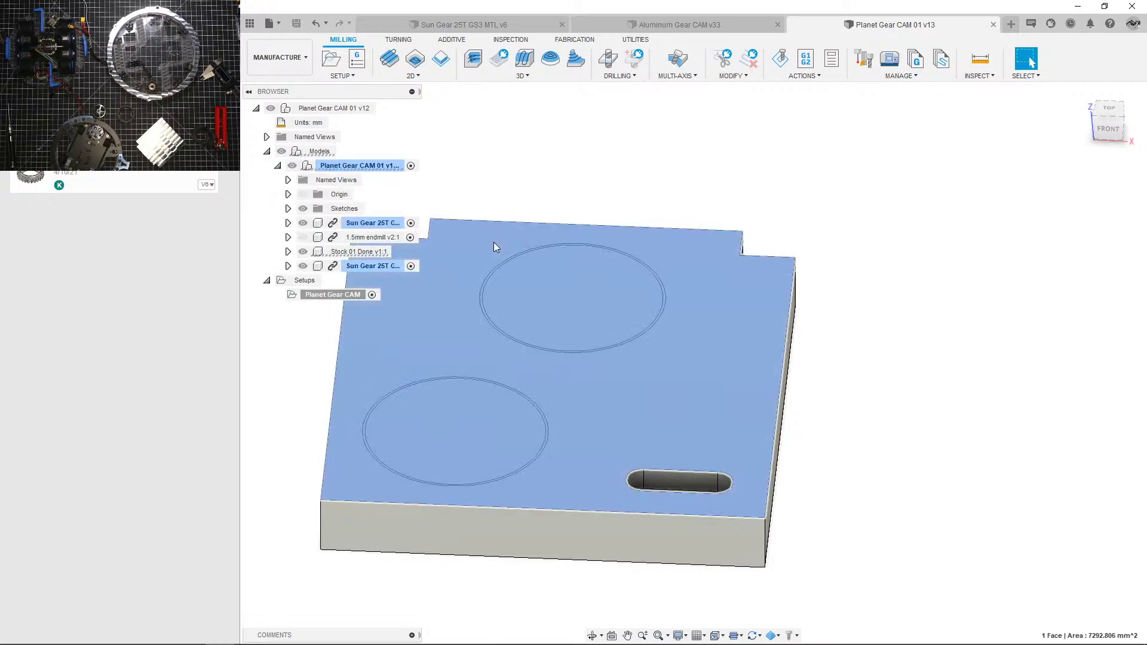
left_click(303, 251)
left_click(503, 186)
Step: Show Sketch1 with its clearance and hub circles around the two gears
middle_click_drag(520, 207, 527, 285, "shift")
scroll(526, 282, "down", 2)
scroll(477, 316, "up", 3)
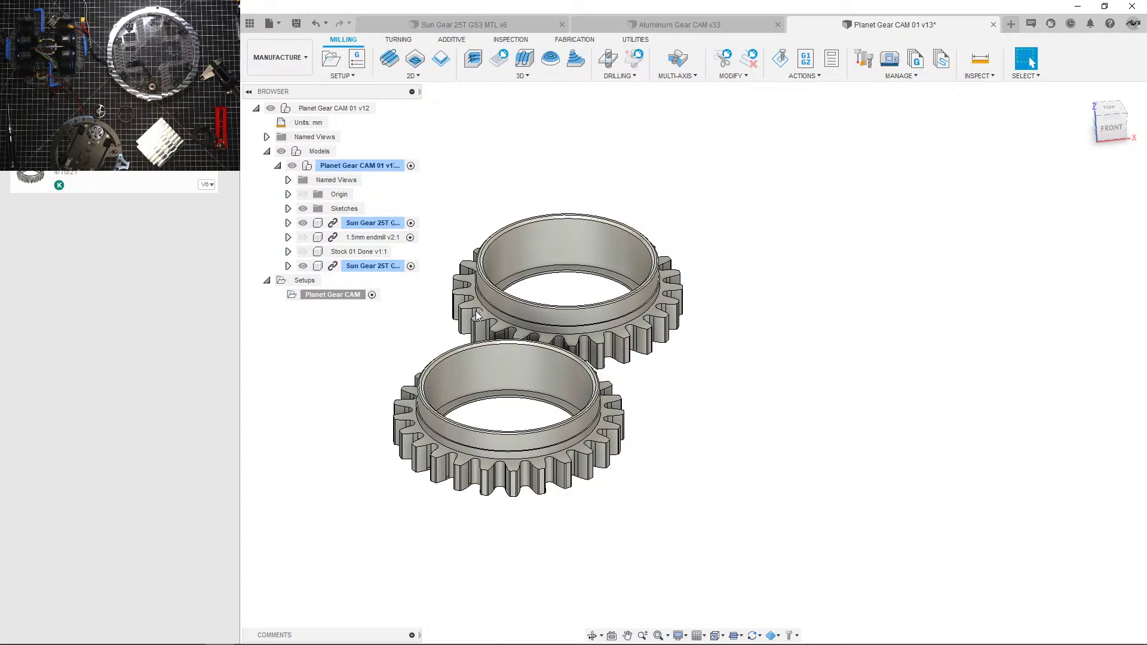
middle_click_drag(476, 316, 603, 393, "shift")
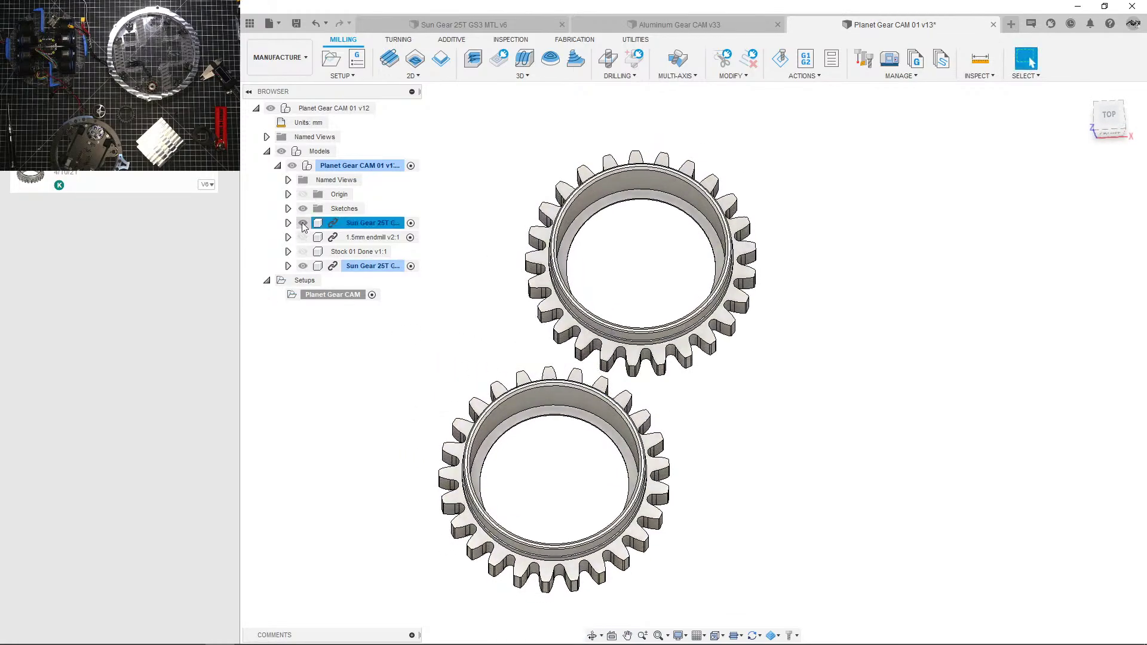
left_click(288, 208)
left_click(313, 222)
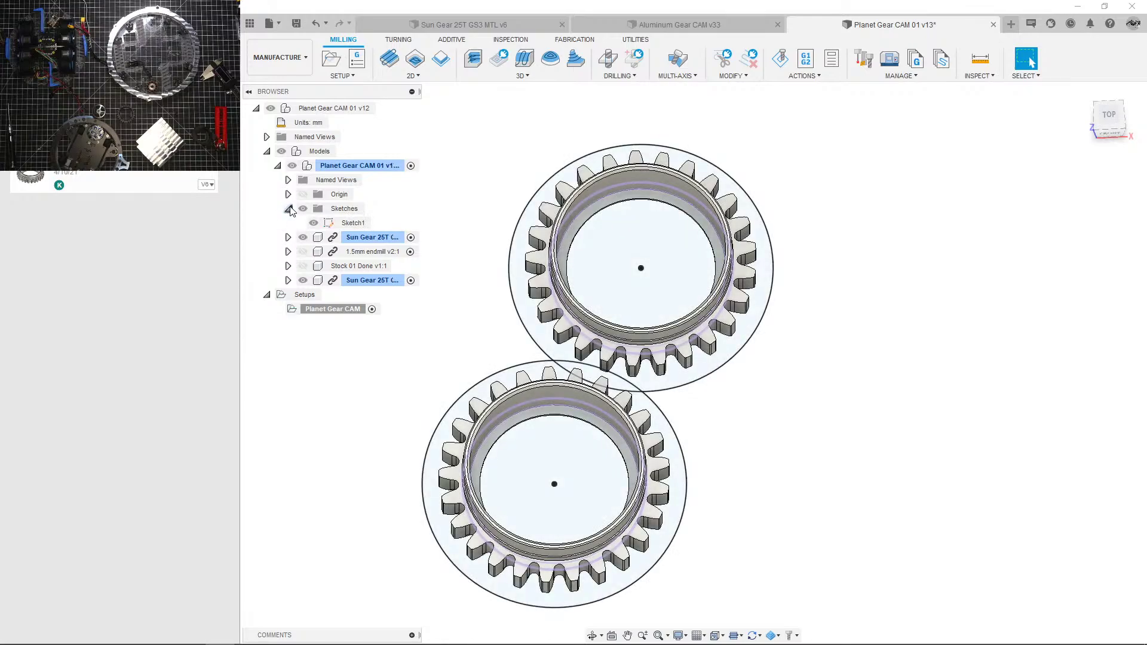
left_click(605, 353)
left_click(288, 209)
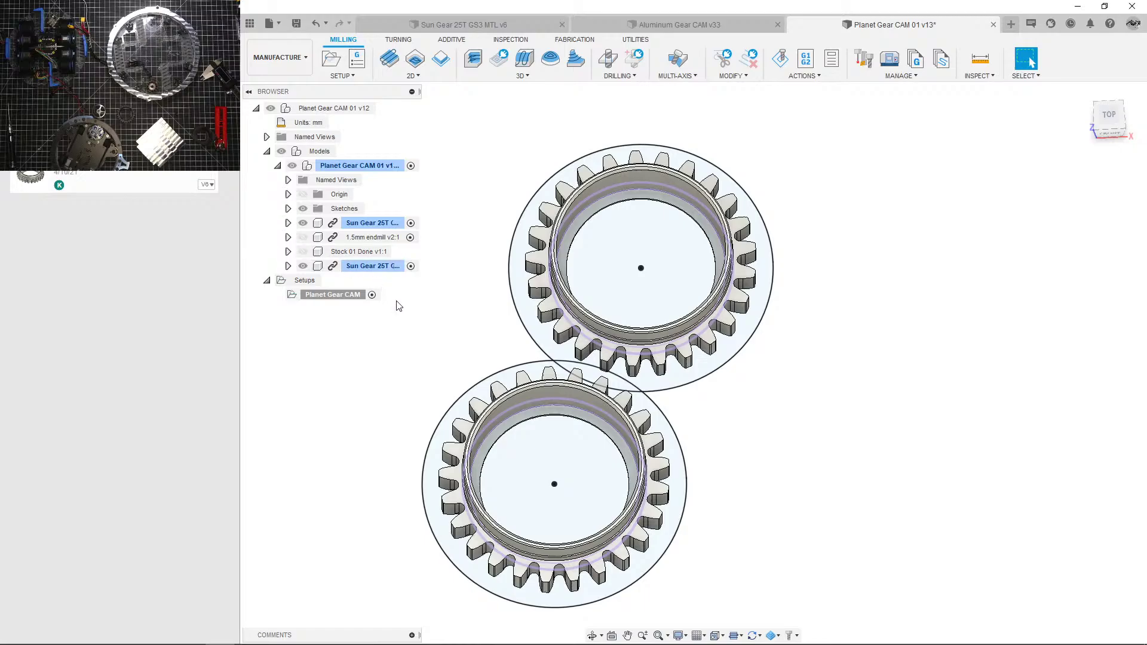
middle_click_drag(515, 350, 470, 299, "shift")
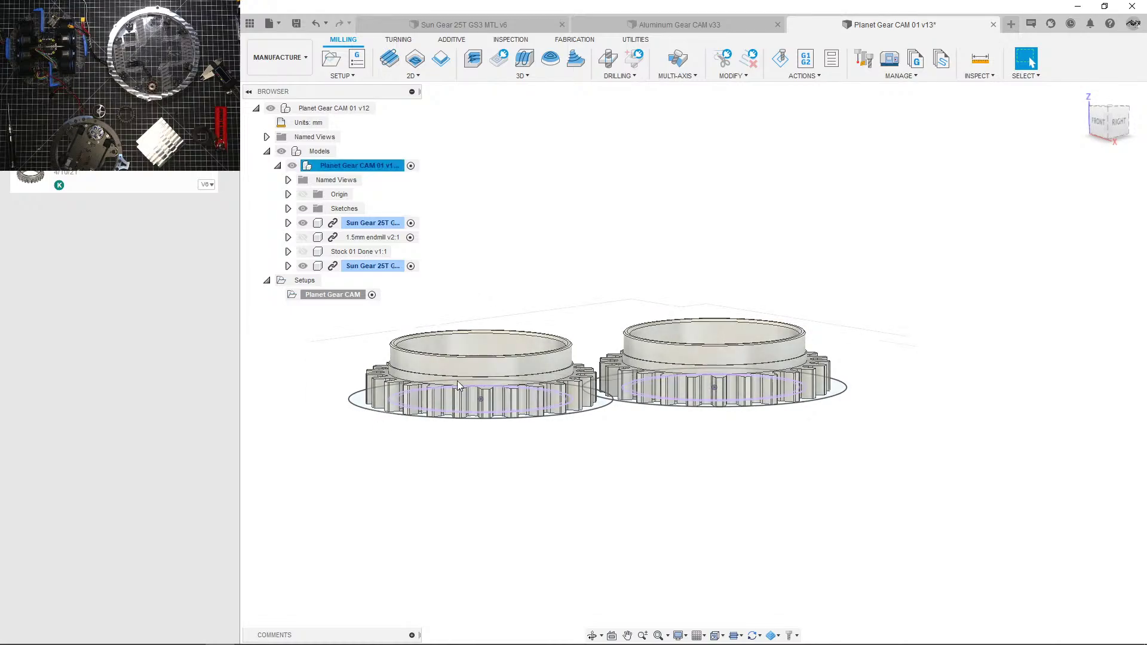
middle_click_drag(457, 325, 489, 358, "shift")
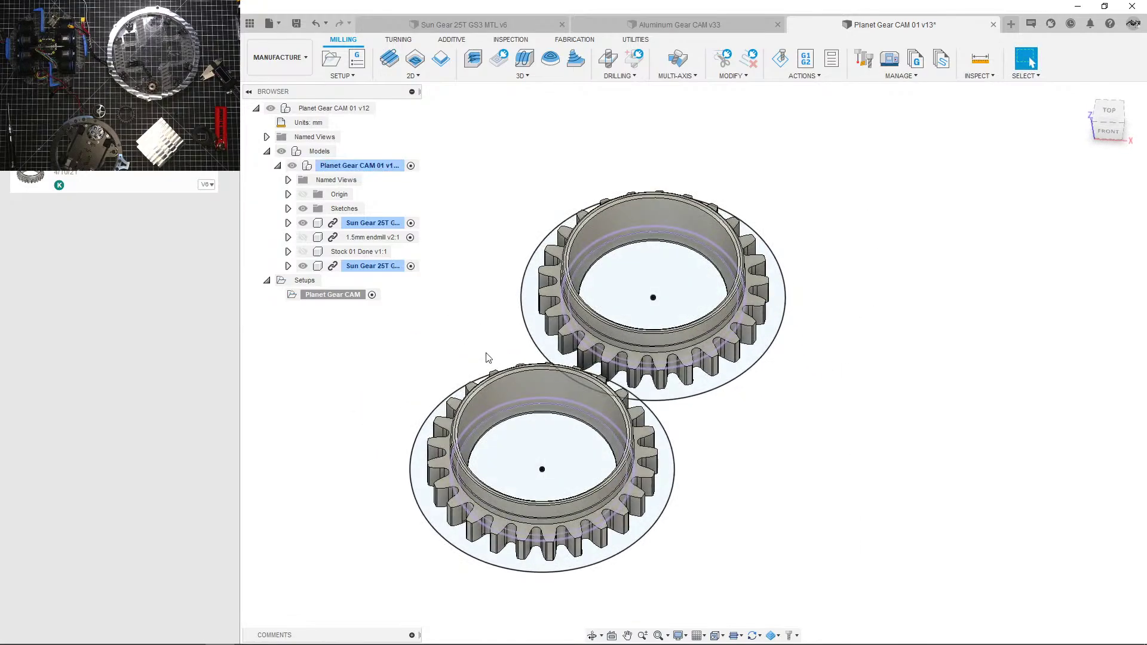
left_click(278, 166)
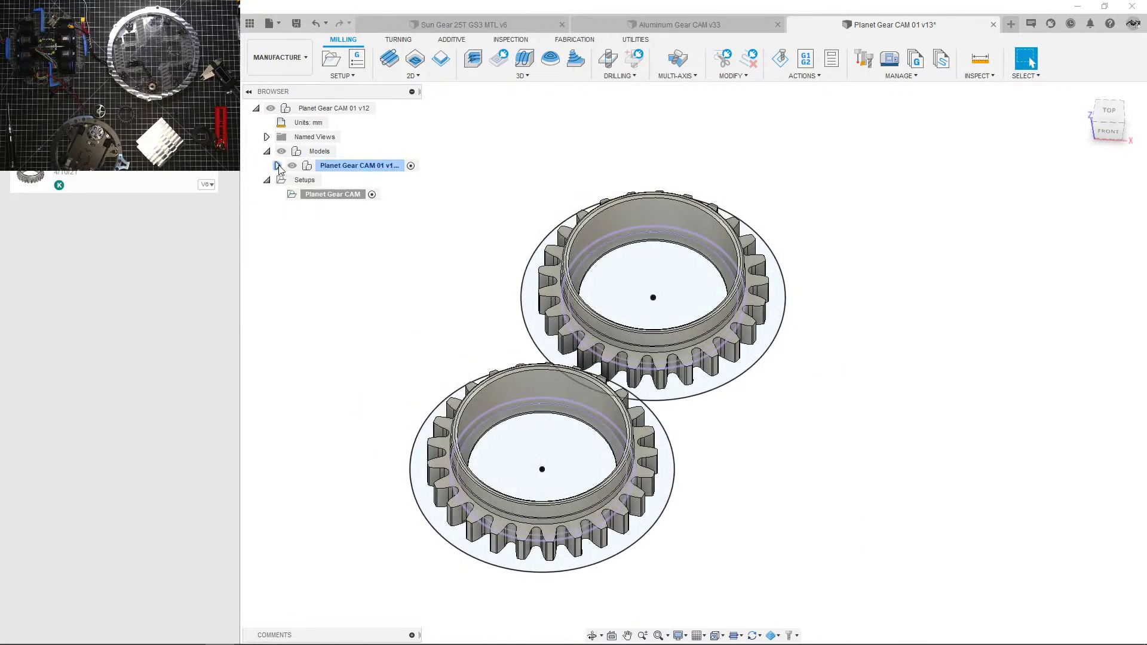
right_click(330, 195)
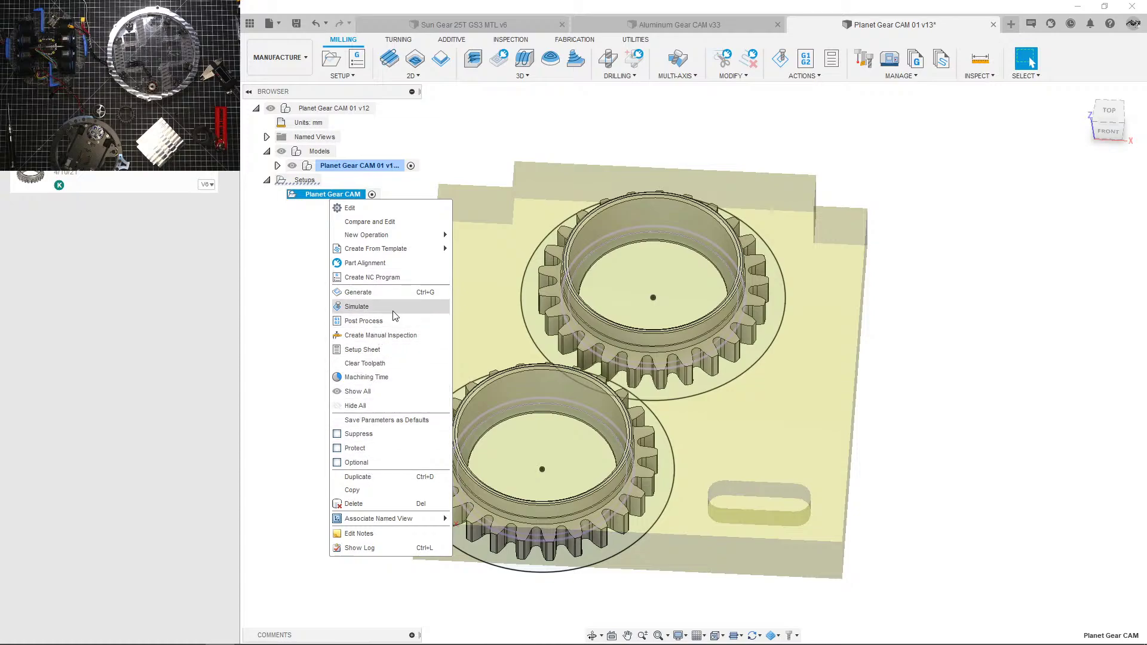
left_click(296, 235)
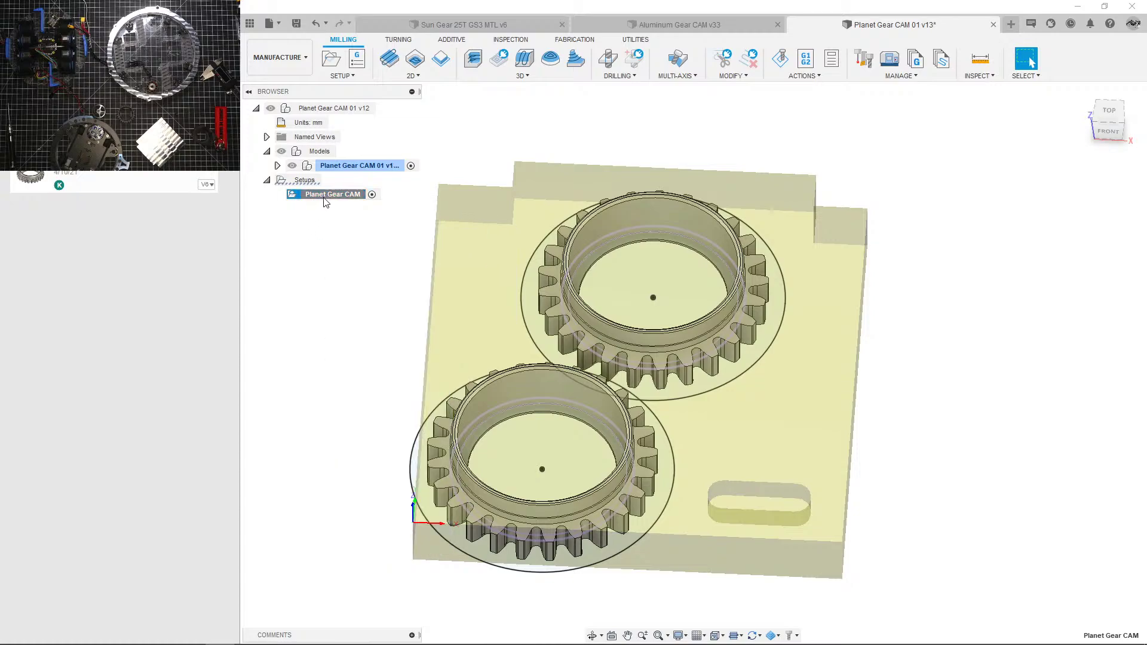
left_click(319, 196)
right_click(340, 192)
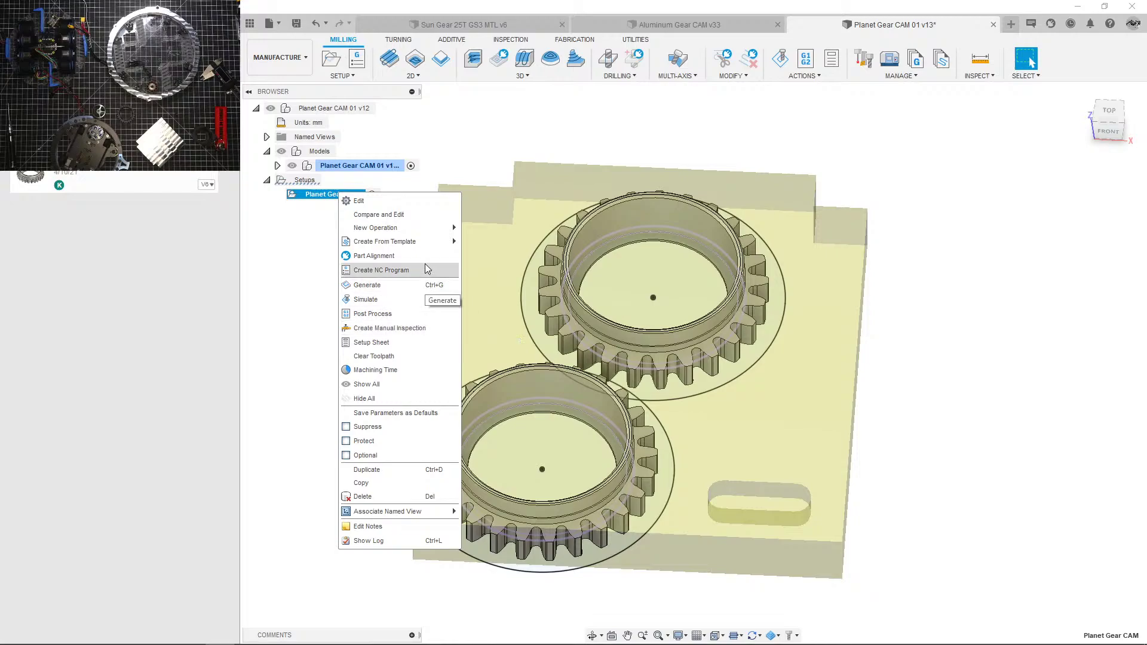
mouse_move(428, 247)
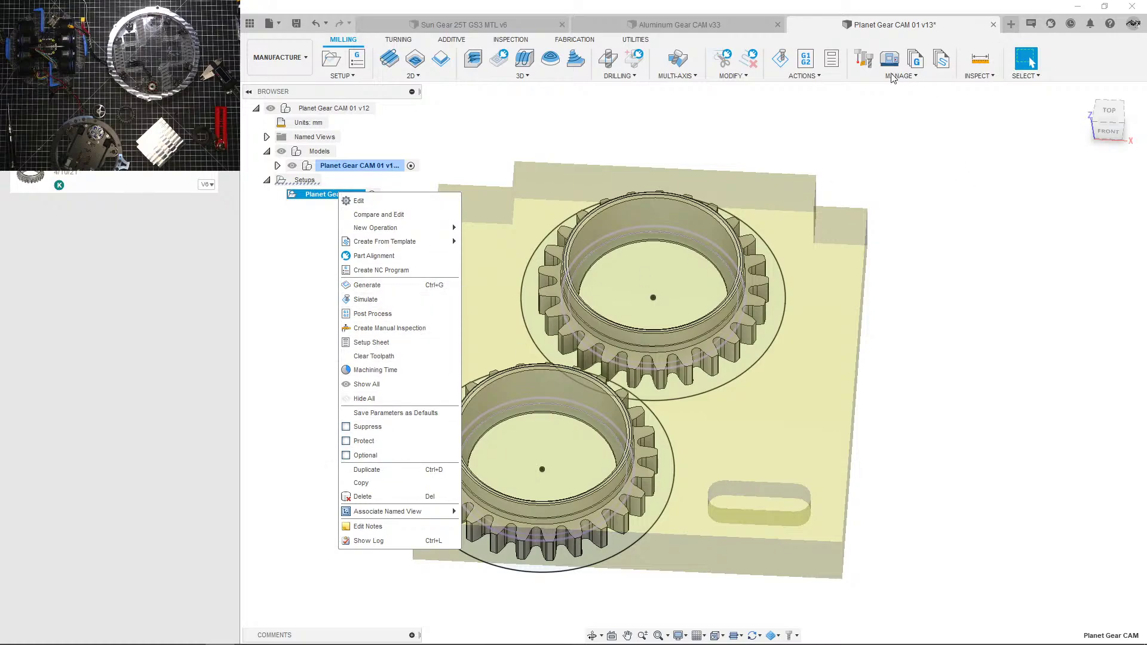
Step: Create a new folder inside the Planet Gear CAM setup
left_click(344, 75)
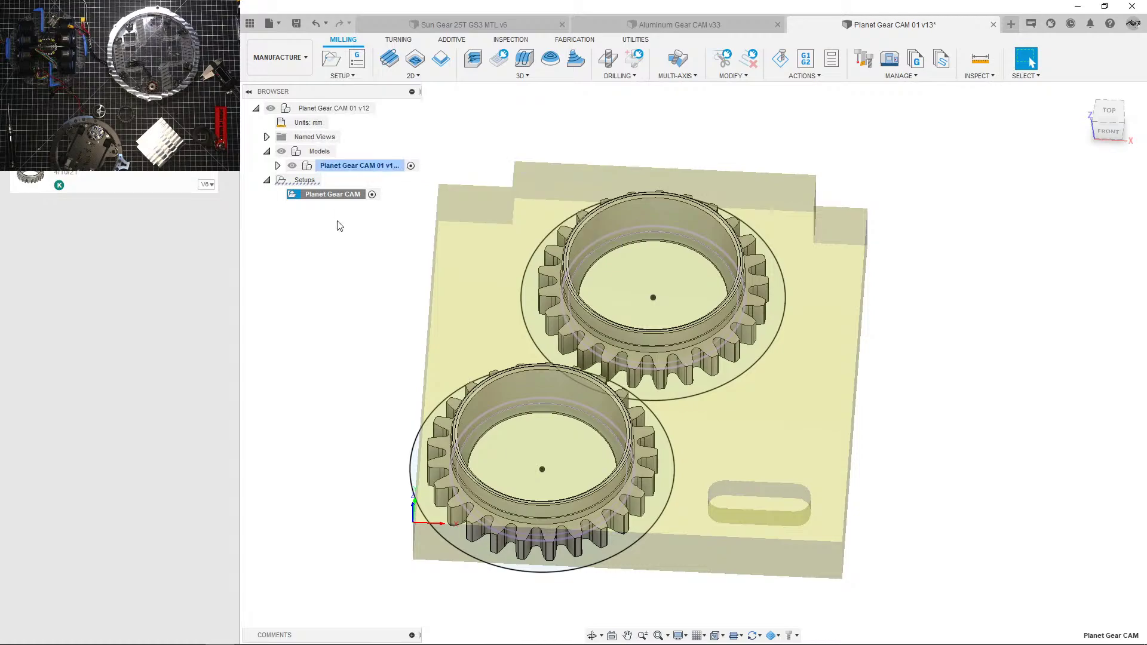
left_click(344, 76)
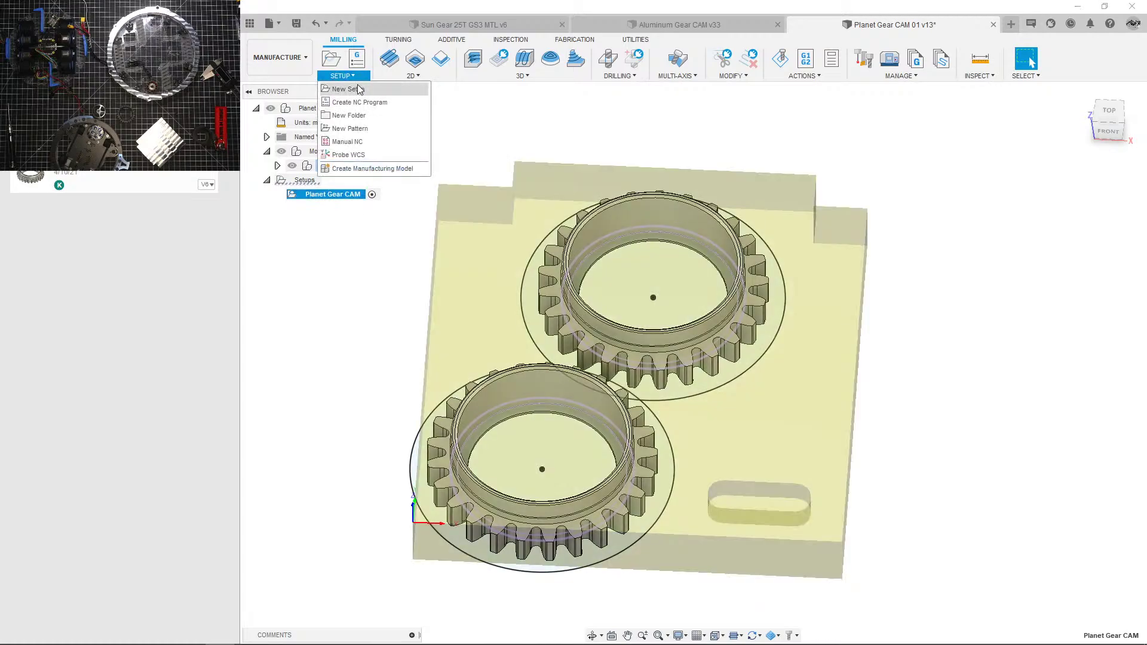
left_click(358, 116)
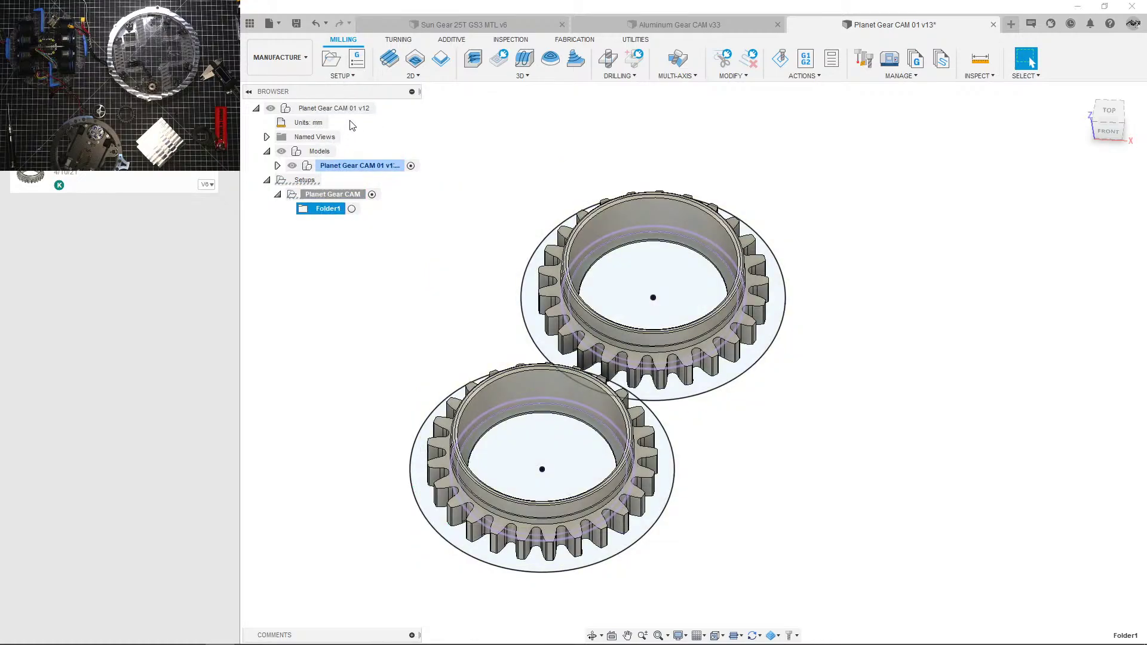
right_click(328, 209)
mouse_move(375, 231)
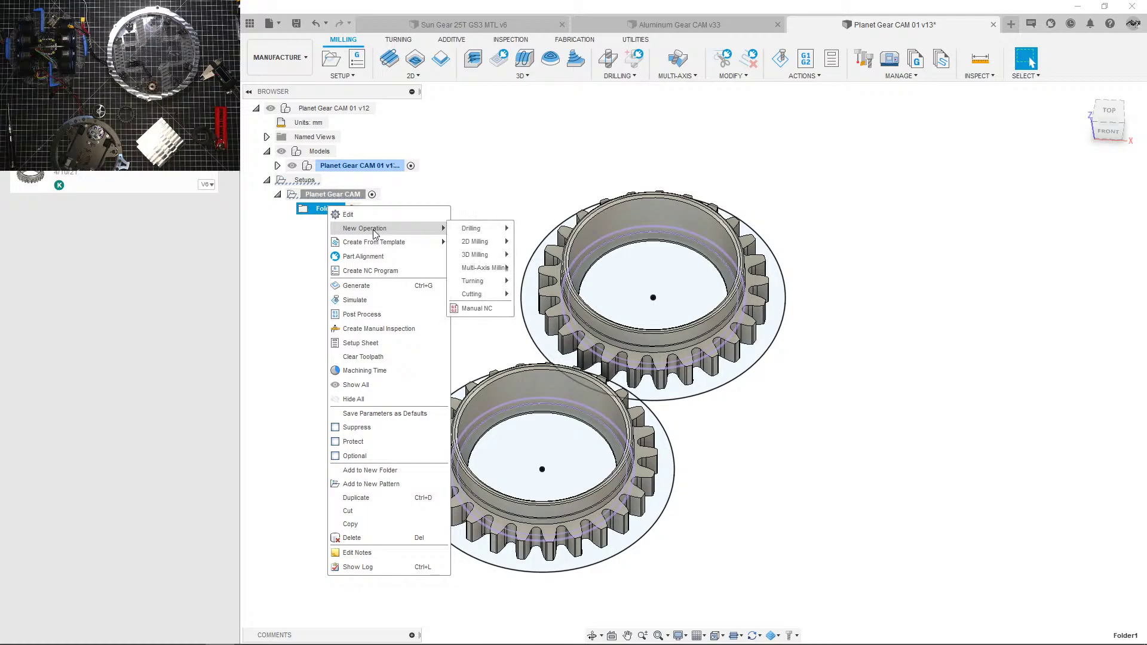
Step: Toggle the Pin to Shortcuts option of the New Folder command
left_click(343, 75)
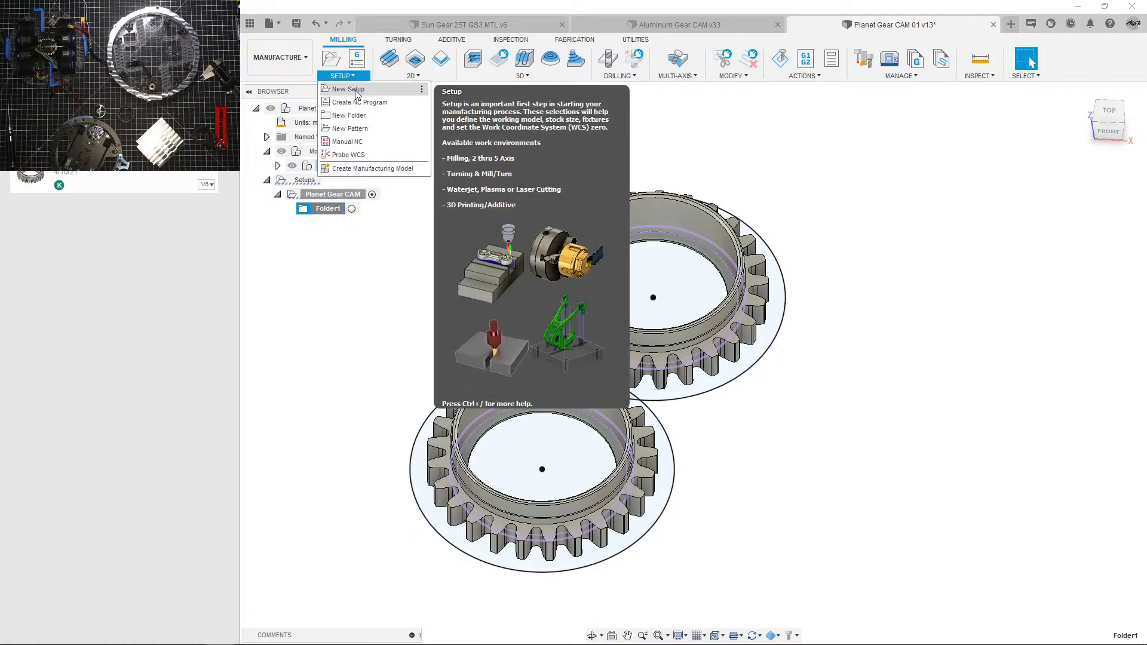
left_click(423, 116)
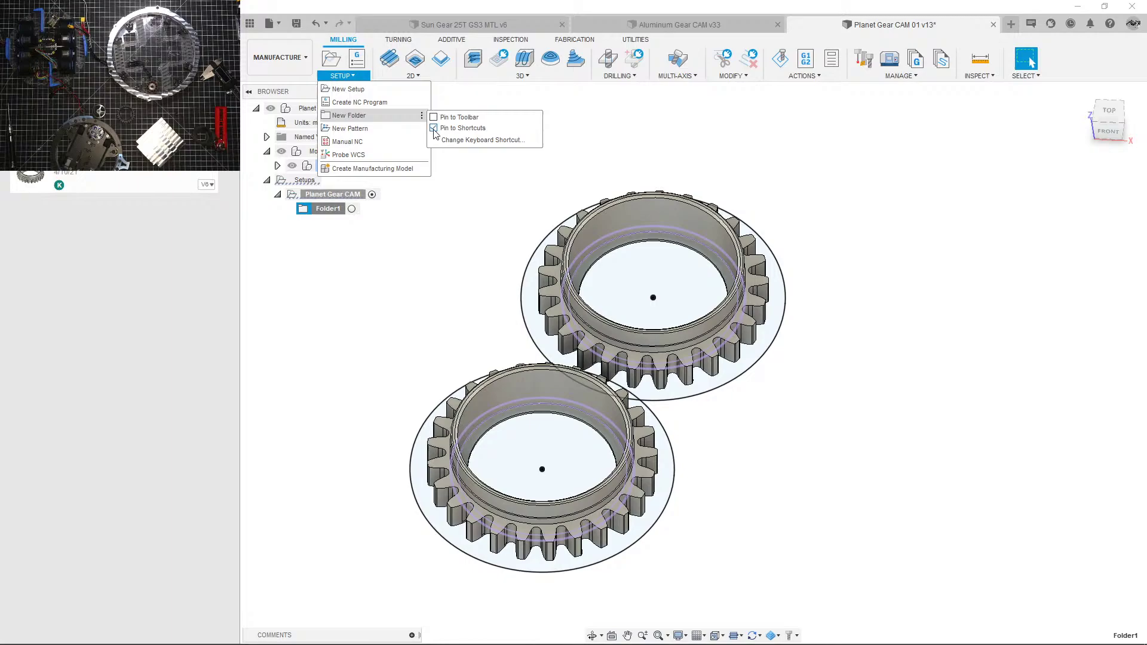
left_click(434, 128)
right_click(328, 209)
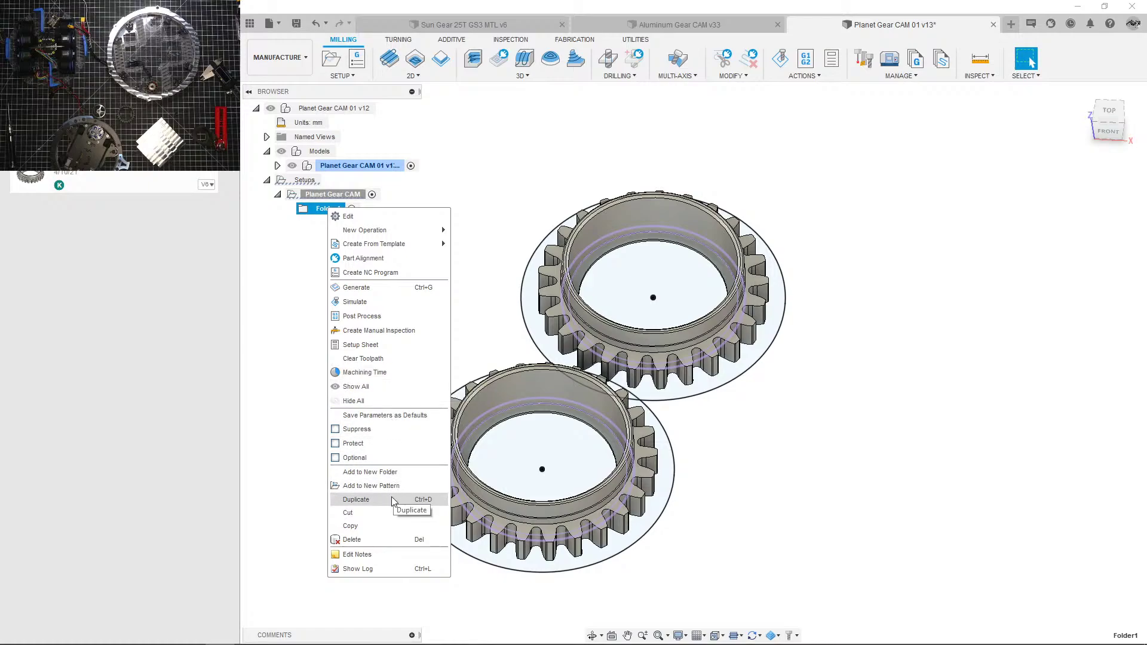
left_click(352, 458)
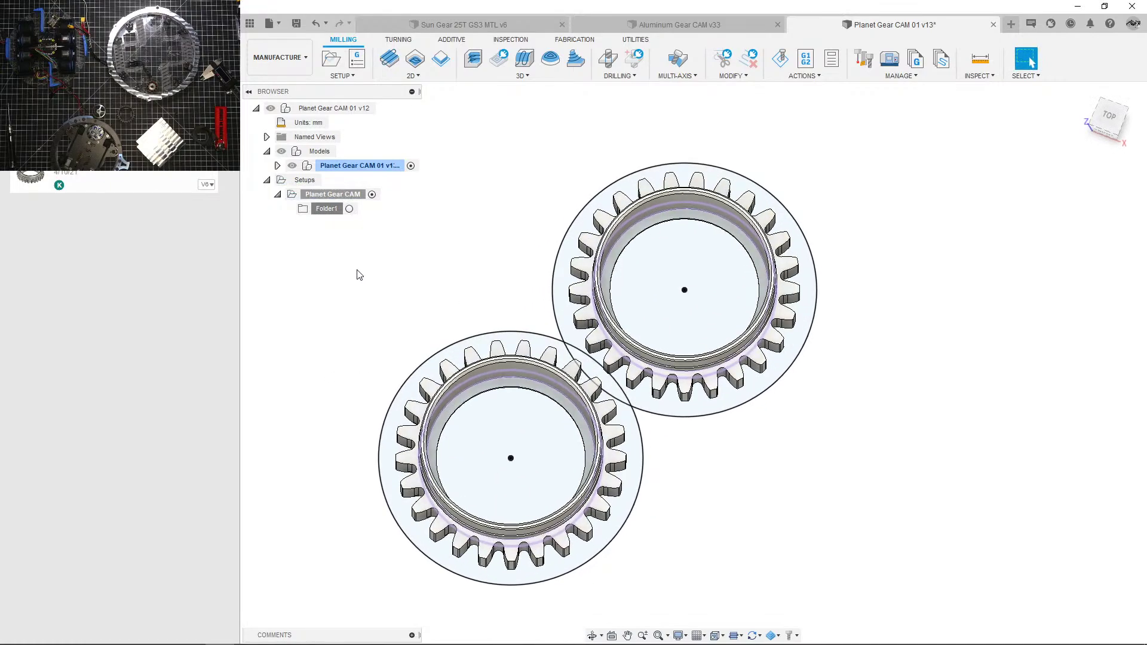
Step: Rename the new folder in the Planet Gear CAM setup as 1/4 Cutting
left_click(328, 209)
double_click(328, 209)
left_click(1122, 223)
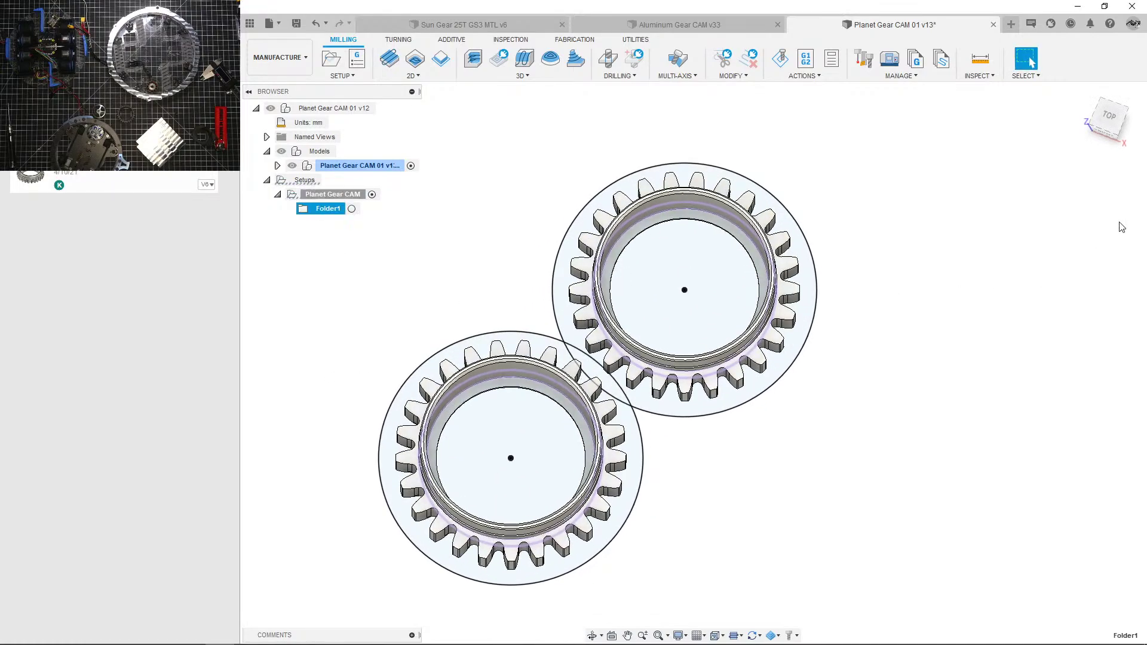
left_click(324, 209)
type("1/4 Cutting")
key("Return")
left_click(376, 224)
Step: Make the 1/4 Cutting folder active and start a 2D Adaptive Clearing operation in it
middle_click_drag(371, 220, 476, 264, "shift")
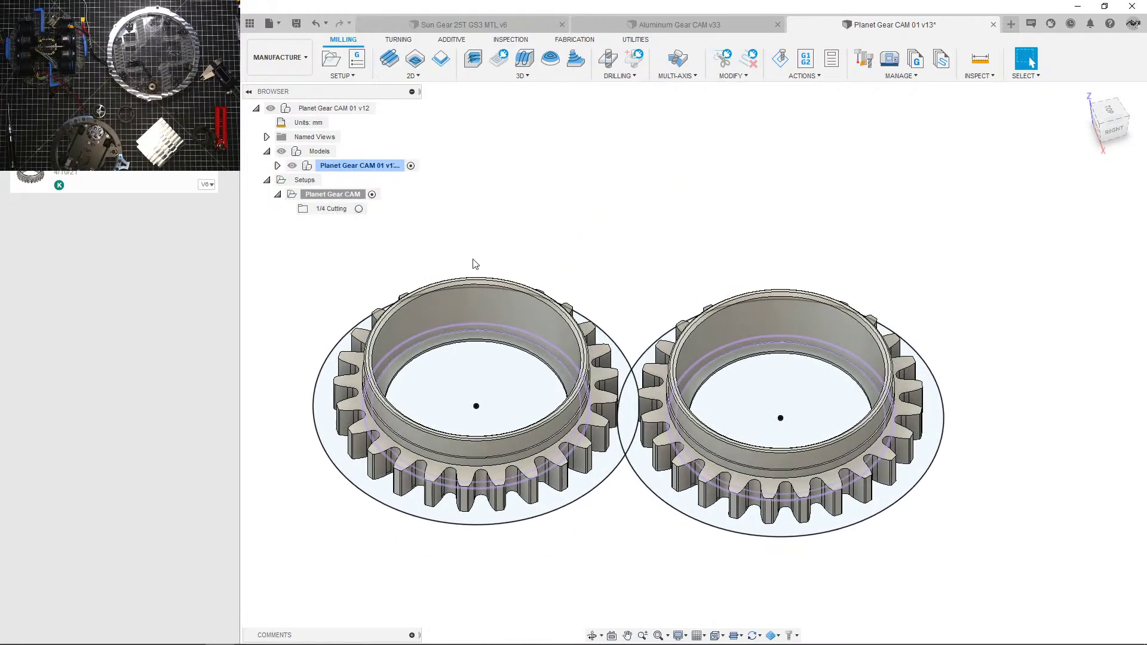
middle_click_drag(516, 203, 515, 256, "shift")
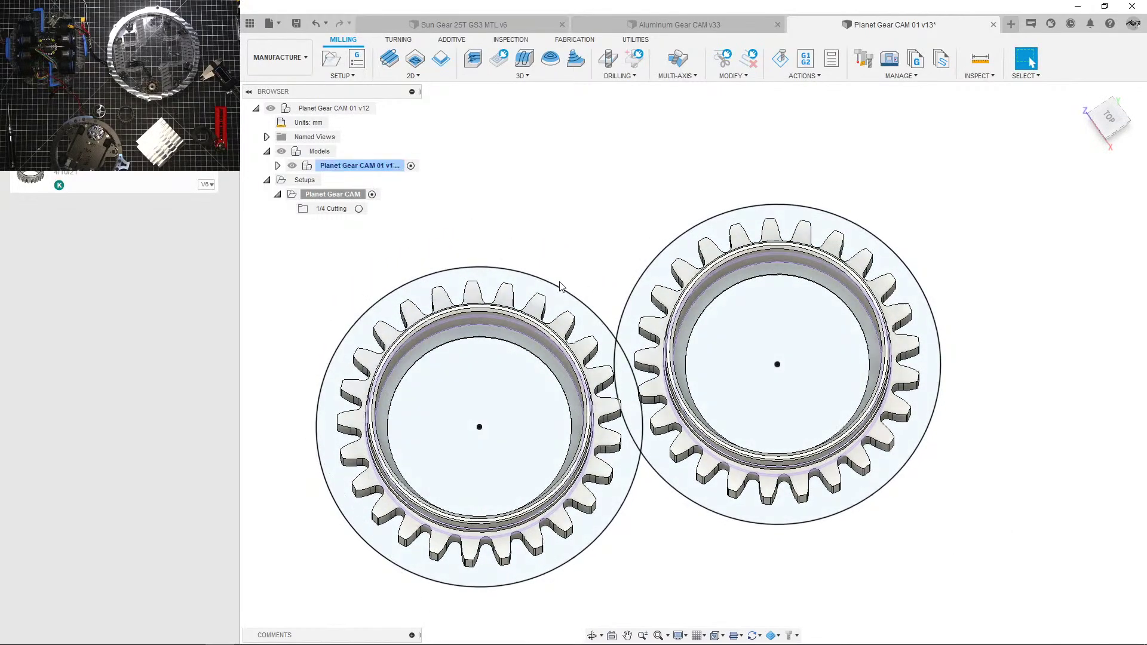
scroll(561, 285, "down", 3)
scroll(438, 256, "up", 3)
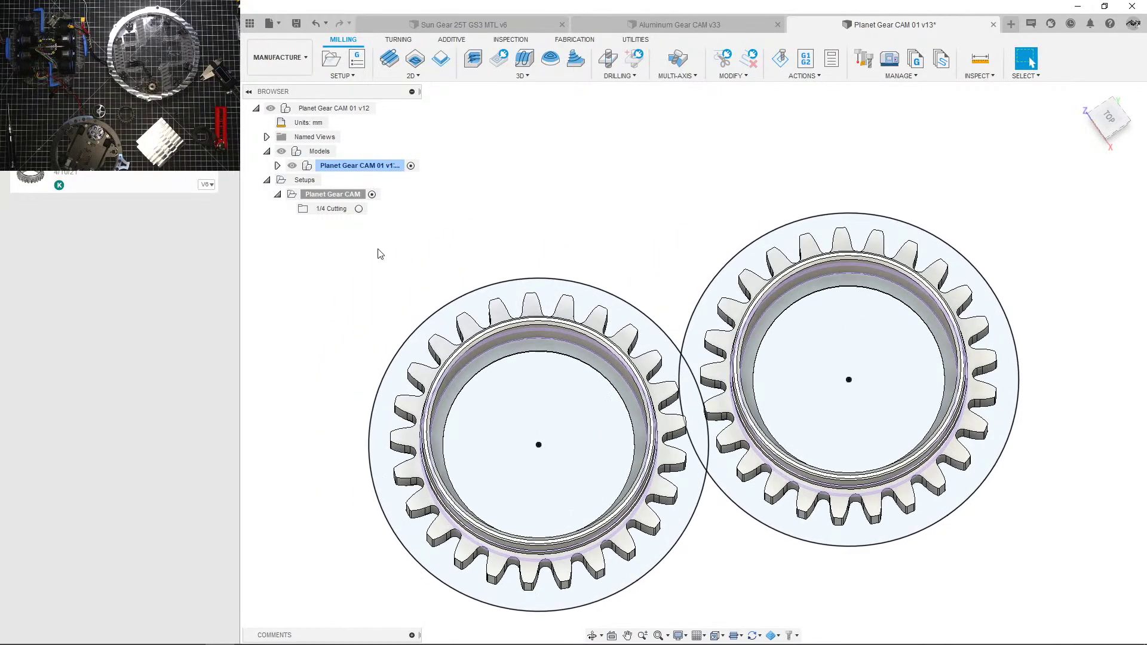
left_click(340, 210)
left_click(359, 208)
left_click(417, 76)
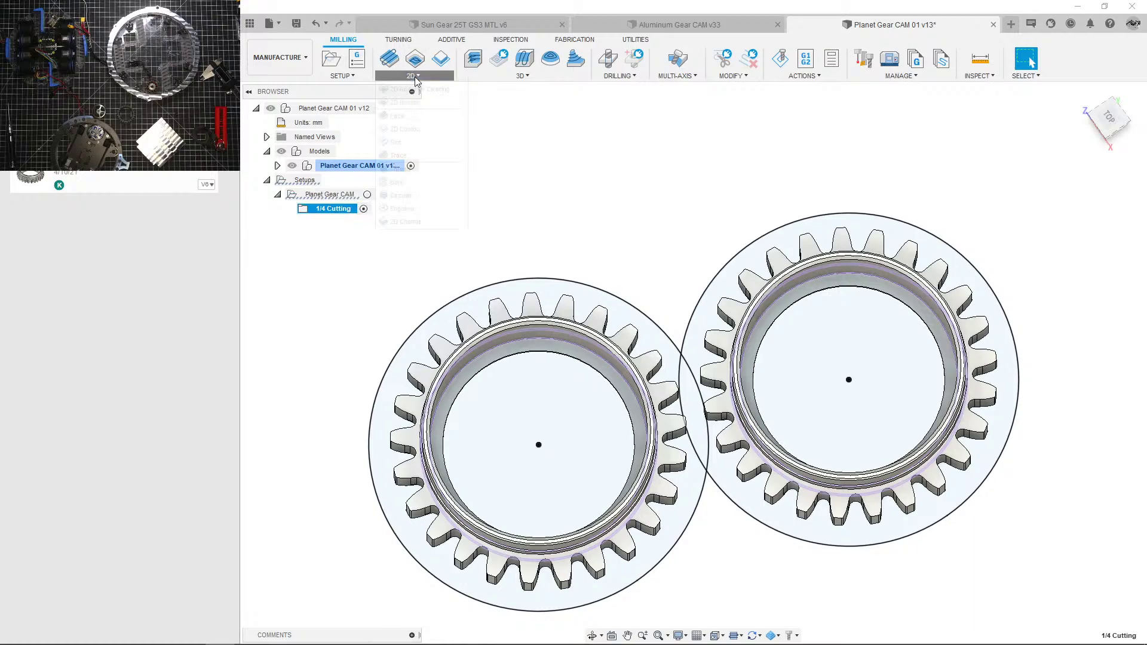
left_click(426, 89)
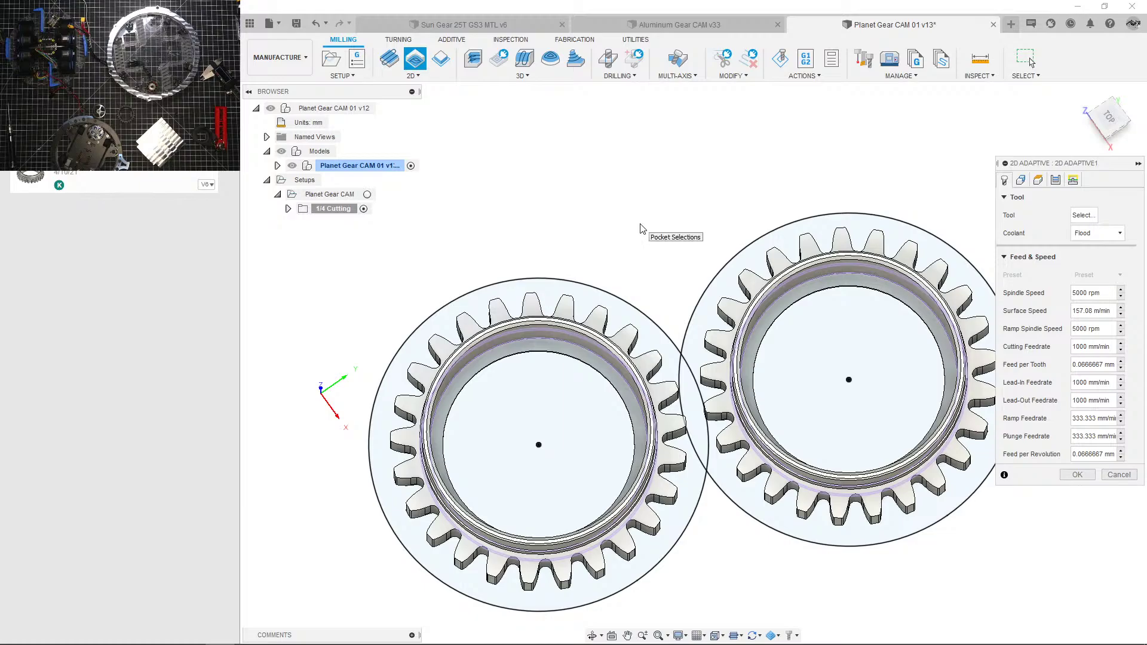
Step: Select the circular edge at the inner ledge of each gear's bore as the 2D Adaptive pocket selections
middle_click_drag(643, 228, 678, 329, "shift")
scroll(654, 273, "down", 3)
scroll(679, 329, "down", 2)
scroll(595, 244, "up", 3)
middle_click_drag(567, 232, 711, 256, "shift")
scroll(717, 258, "down", 3)
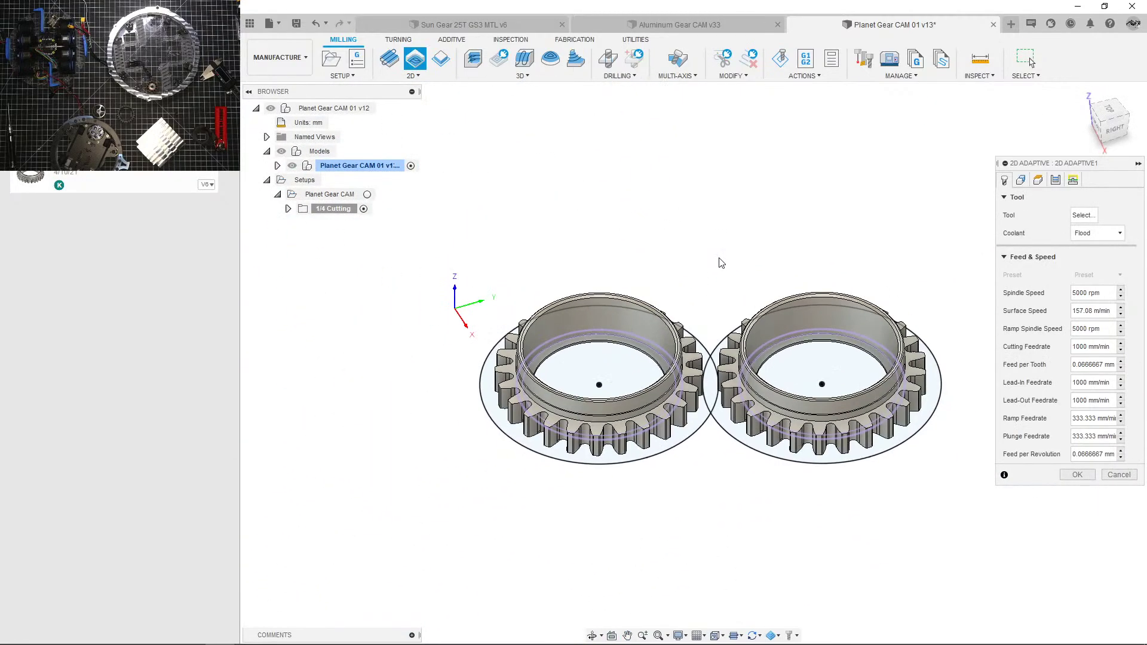
left_click(1021, 180)
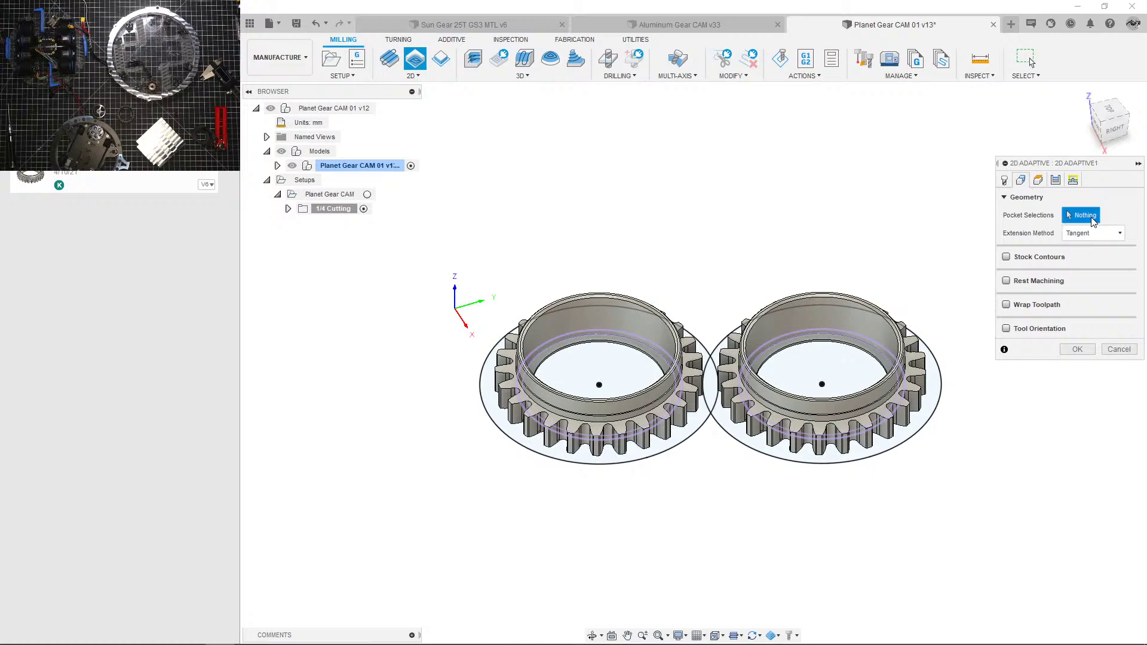
scroll(798, 349, "up", 3)
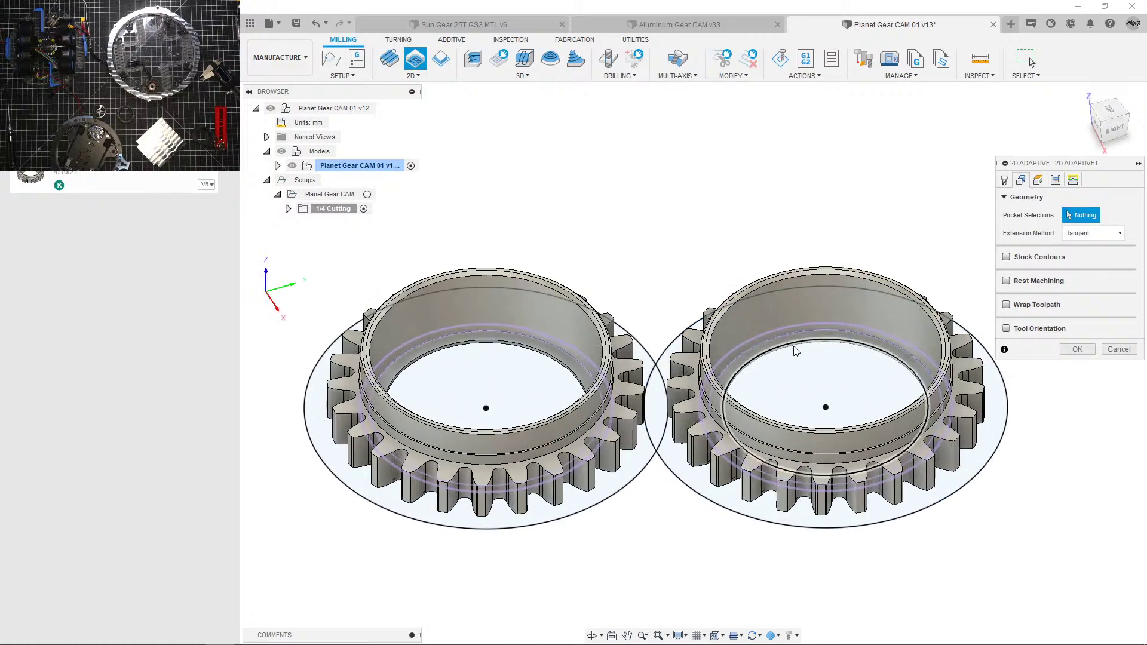
scroll(796, 352, "up", 3)
left_click(761, 332)
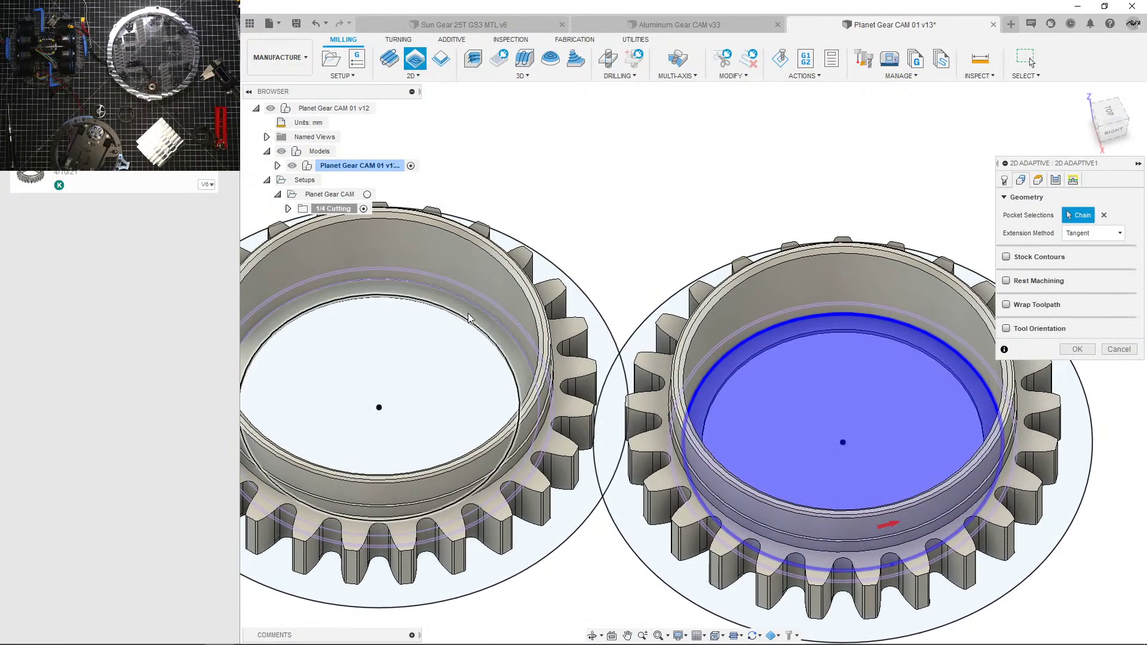
left_click(481, 317)
scroll(814, 341, "down", 4)
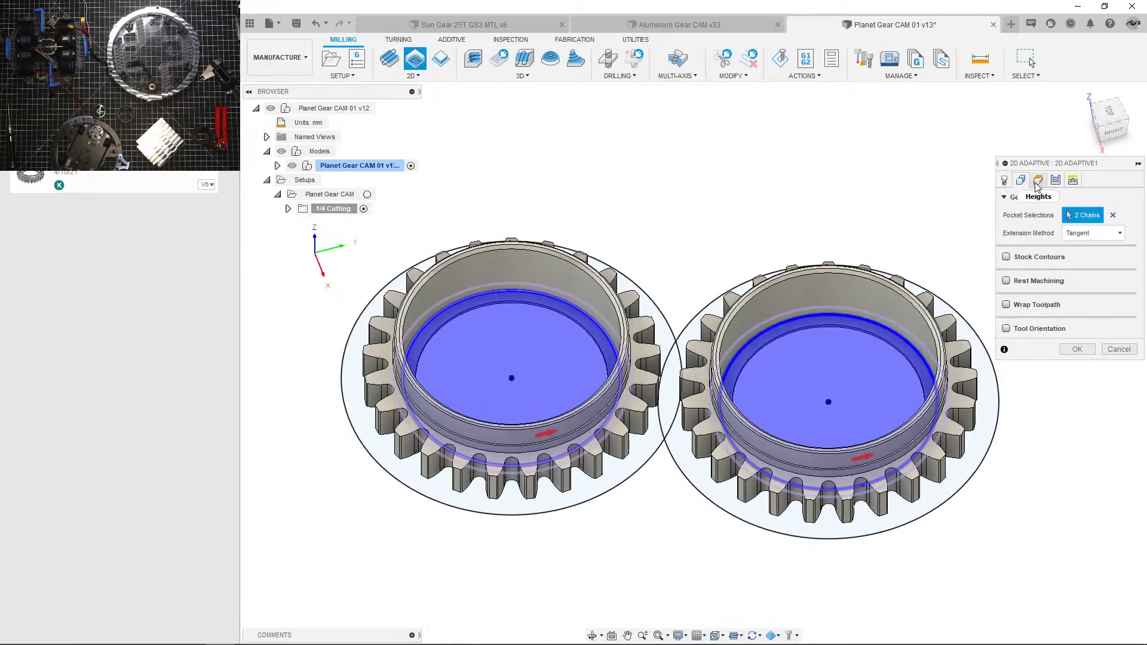
Step: Review the 2D Adaptive height settings, including the reference options for the bottom height
left_click(1038, 181)
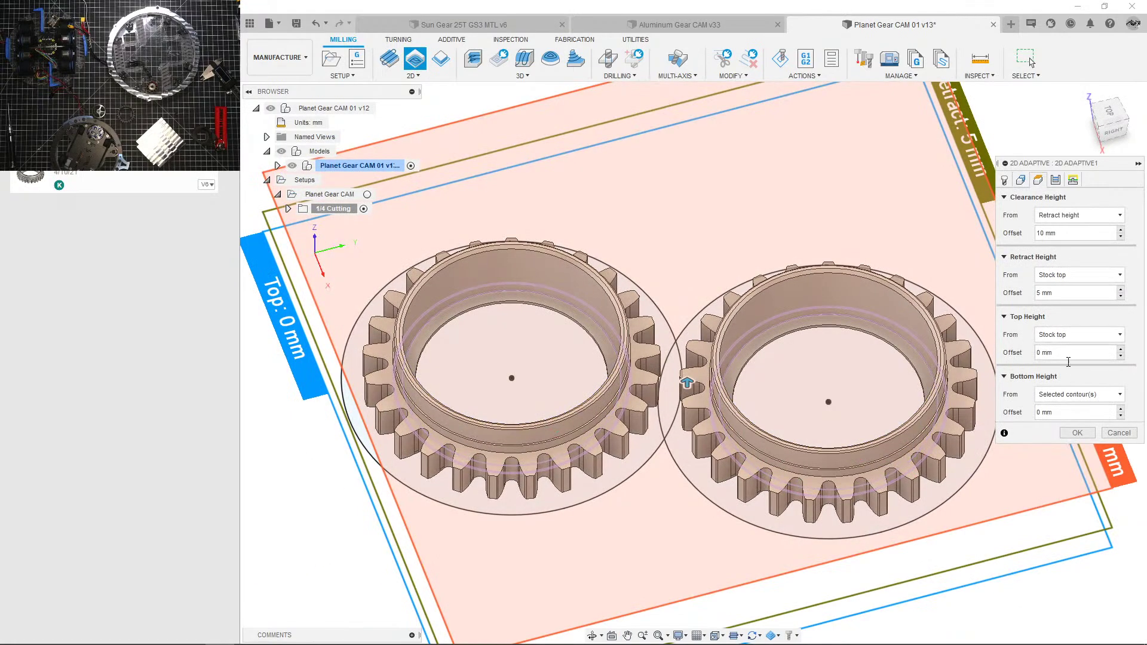
left_click(1005, 179)
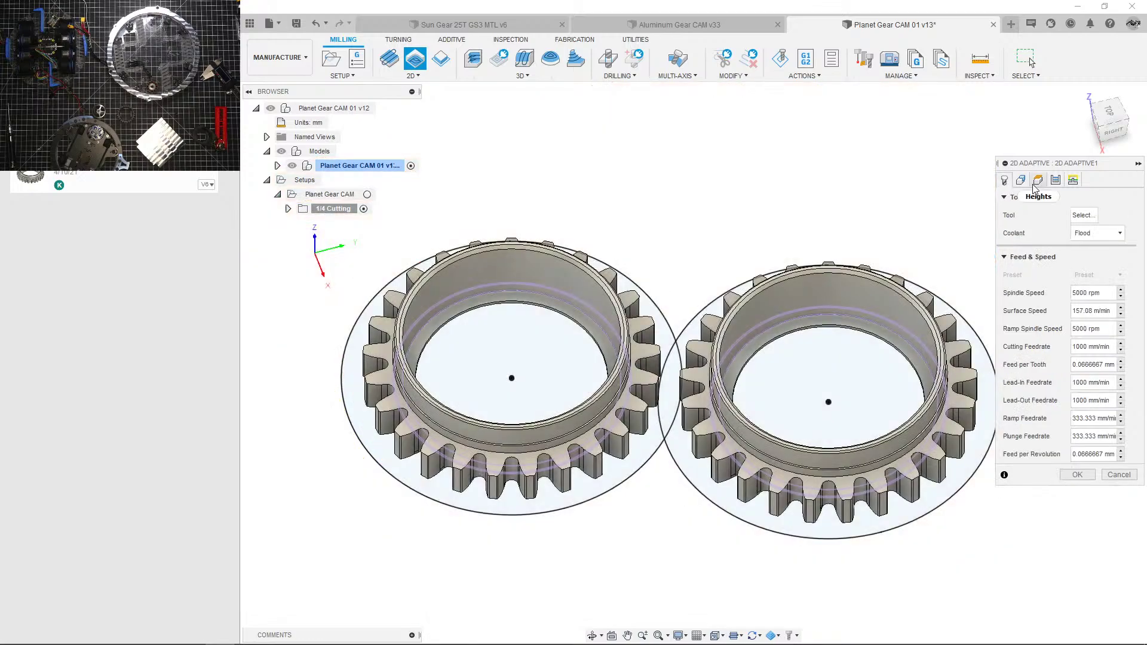
left_click(1038, 179)
left_click(1072, 216)
left_click(1072, 217)
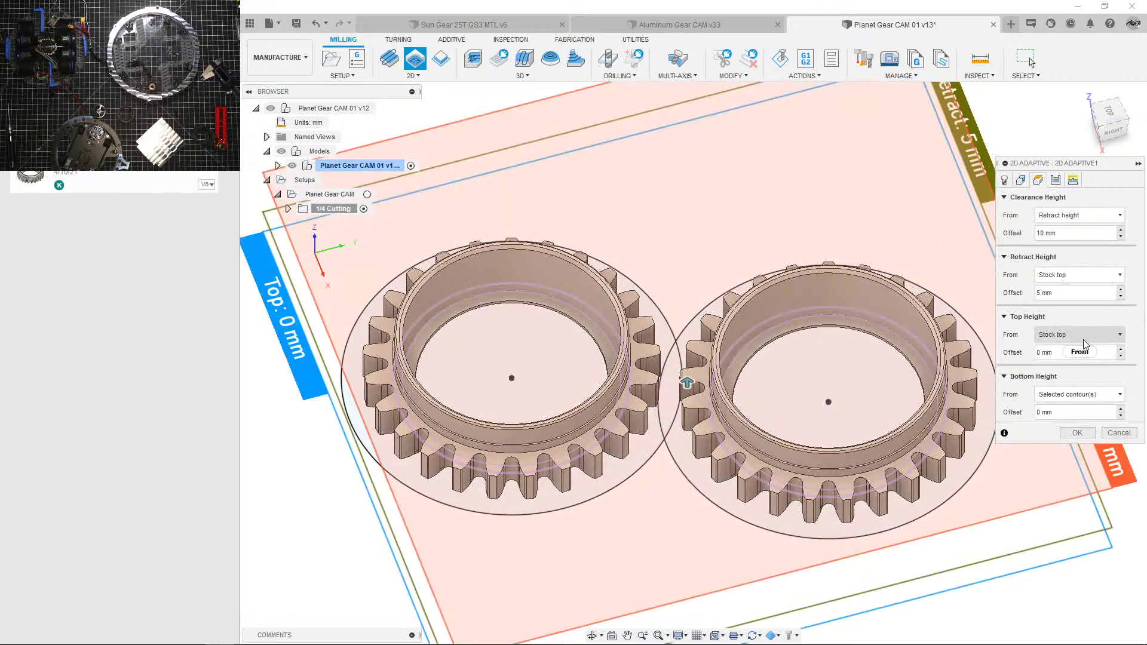
left_click(1087, 396)
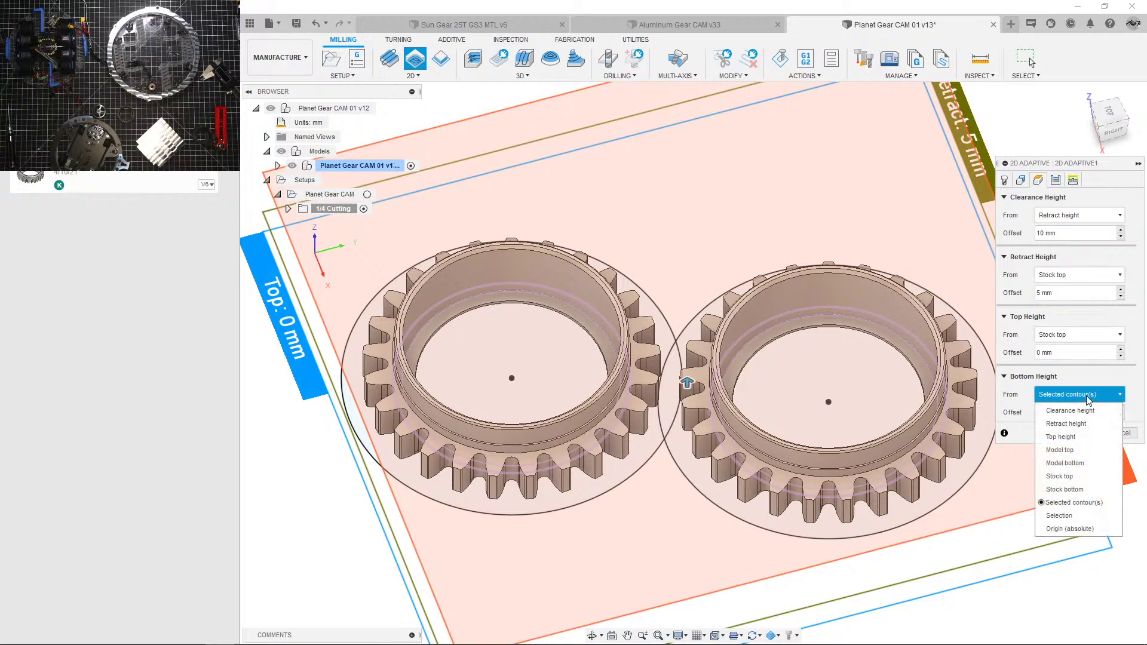
left_click(1088, 396)
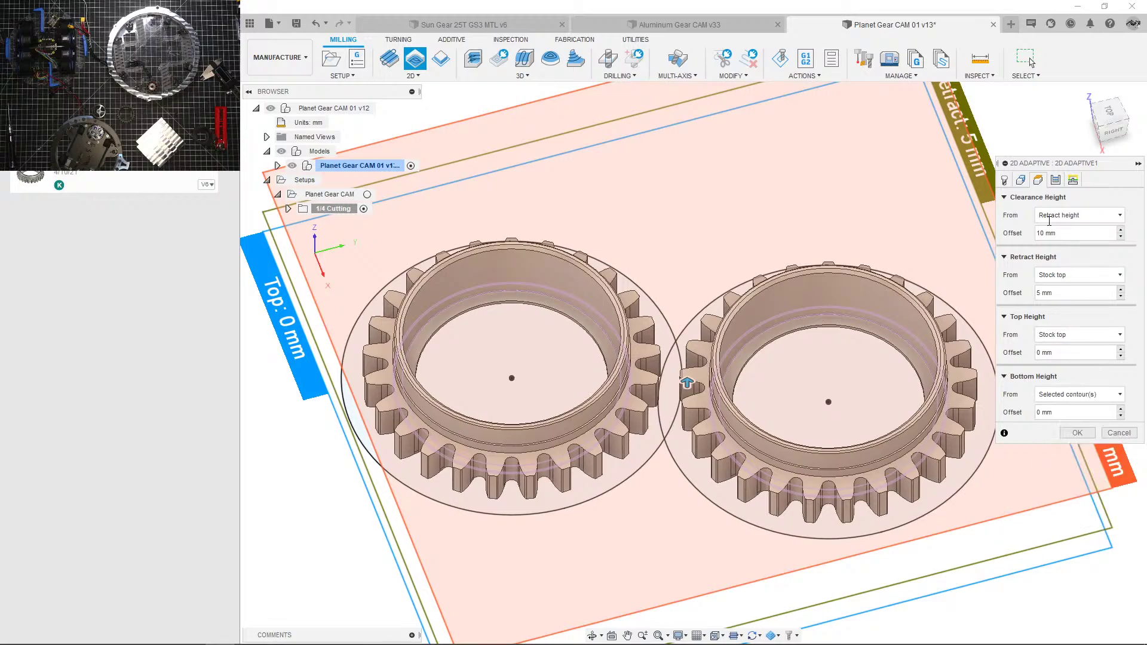
left_click(1020, 180)
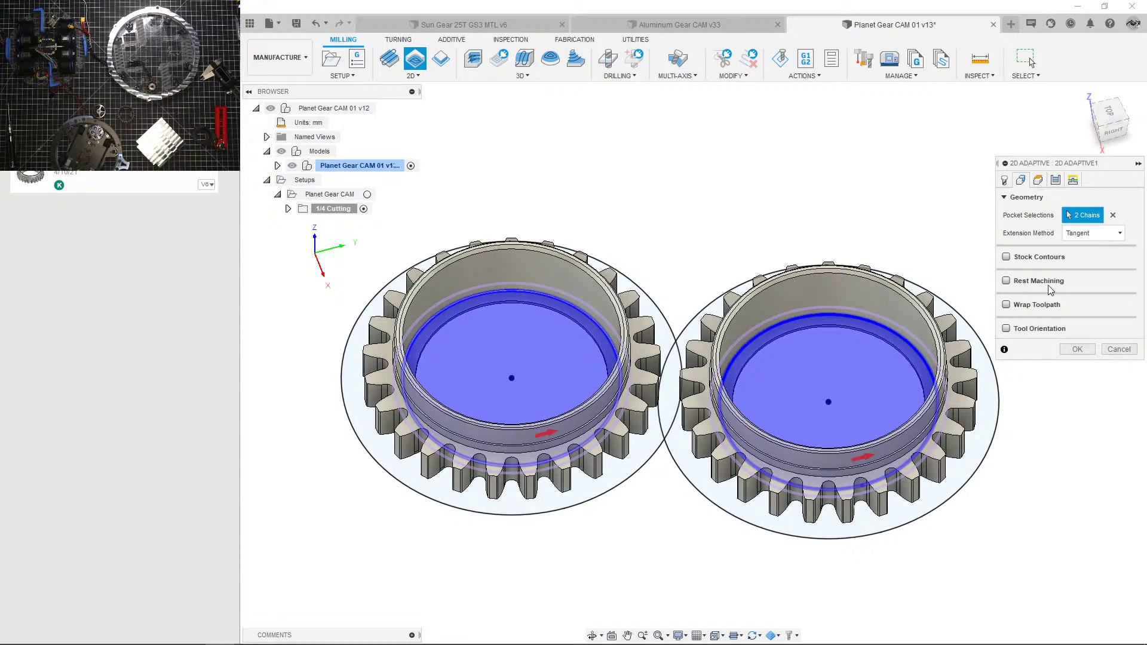
Step: Set the axial stock to leave of the 2D Adaptive operation to 0
left_click(1055, 180)
left_click(1100, 388)
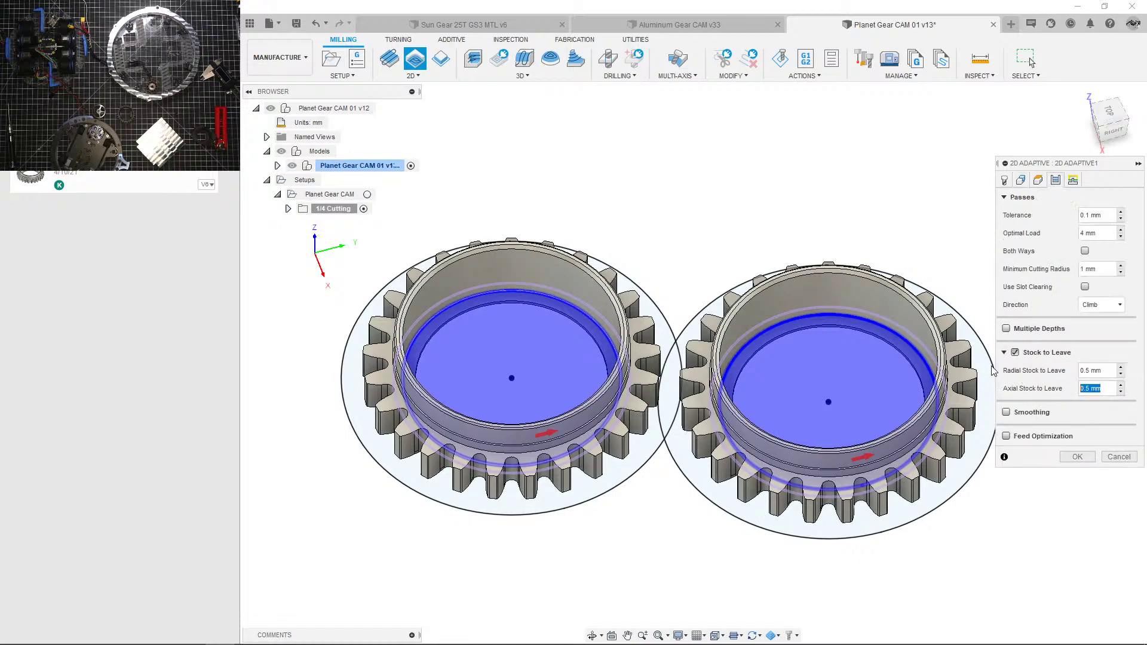
key("BackSpace")
Step: Assign the Aluminum 1/4 1FL Endmill HEM Adaptive tool (DOC 6.35mm Stp 0.254) from the Aluminum Tooling cloud library to the operation
left_click(1005, 180)
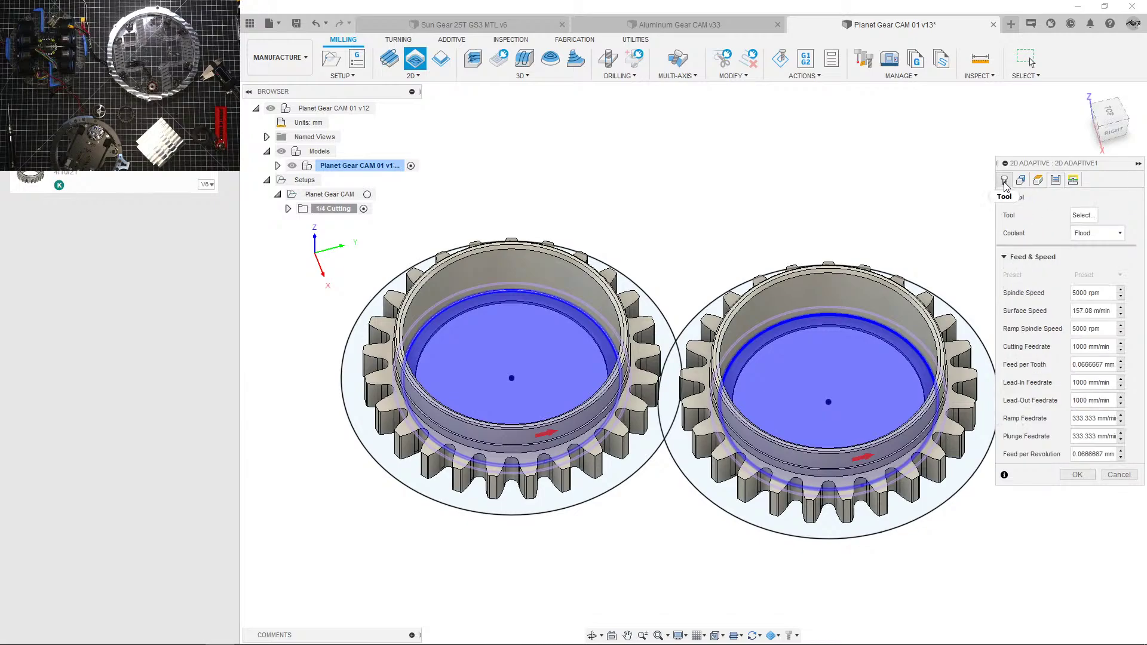
left_click(1083, 216)
left_click(299, 236)
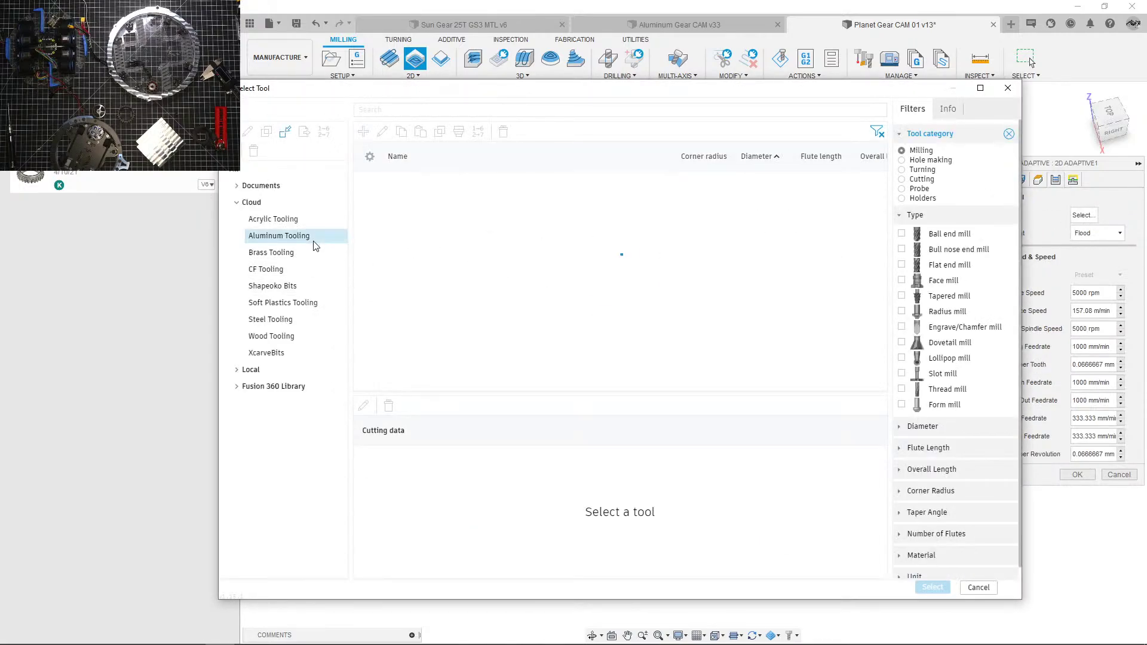
scroll(495, 293, "down", 1)
scroll(495, 293, "up", 1)
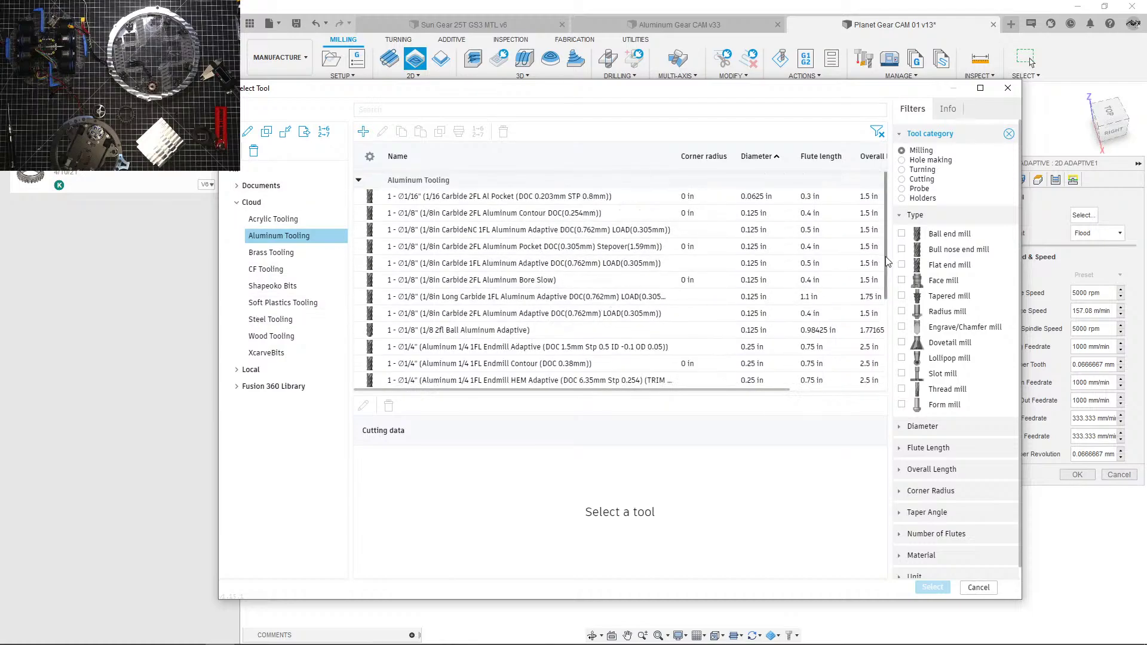
mouse_move(886, 256)
left_mouse_down()
mouse_move(888, 321)
mouse_move(886, 261)
left_mouse_up()
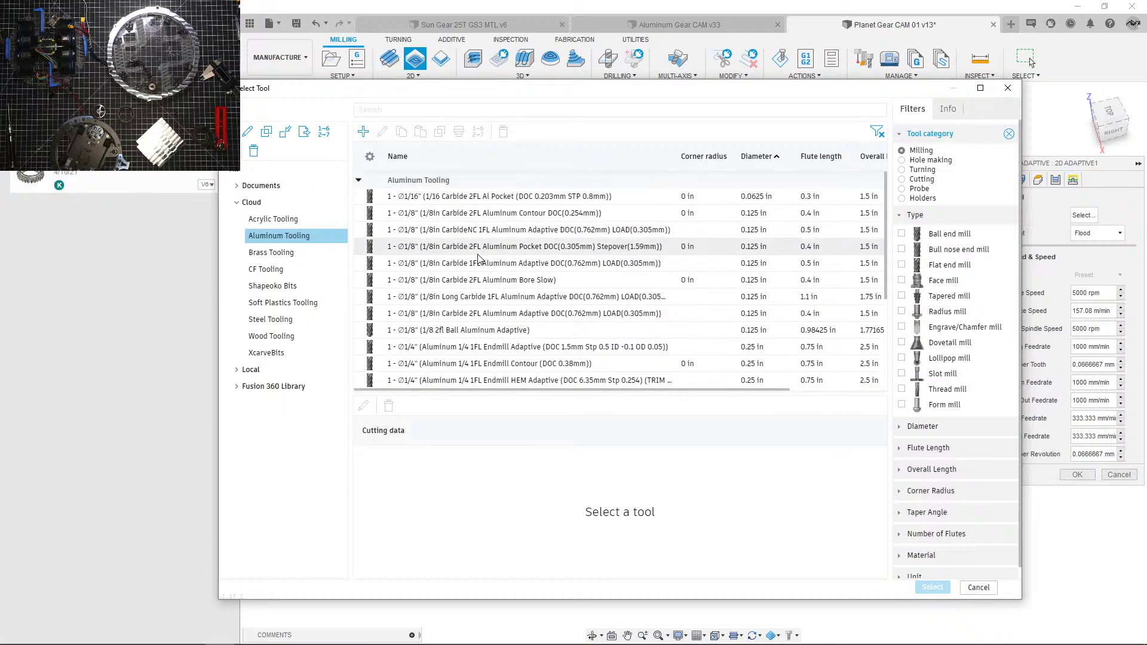
scroll(517, 258, "down", 2)
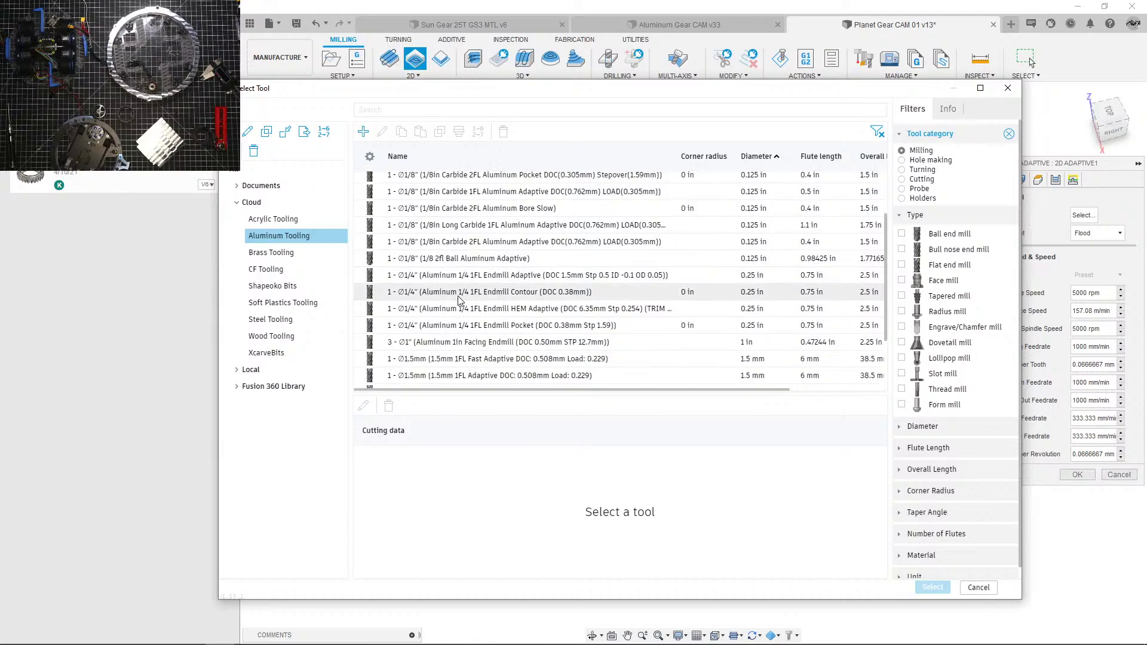
left_click(526, 309)
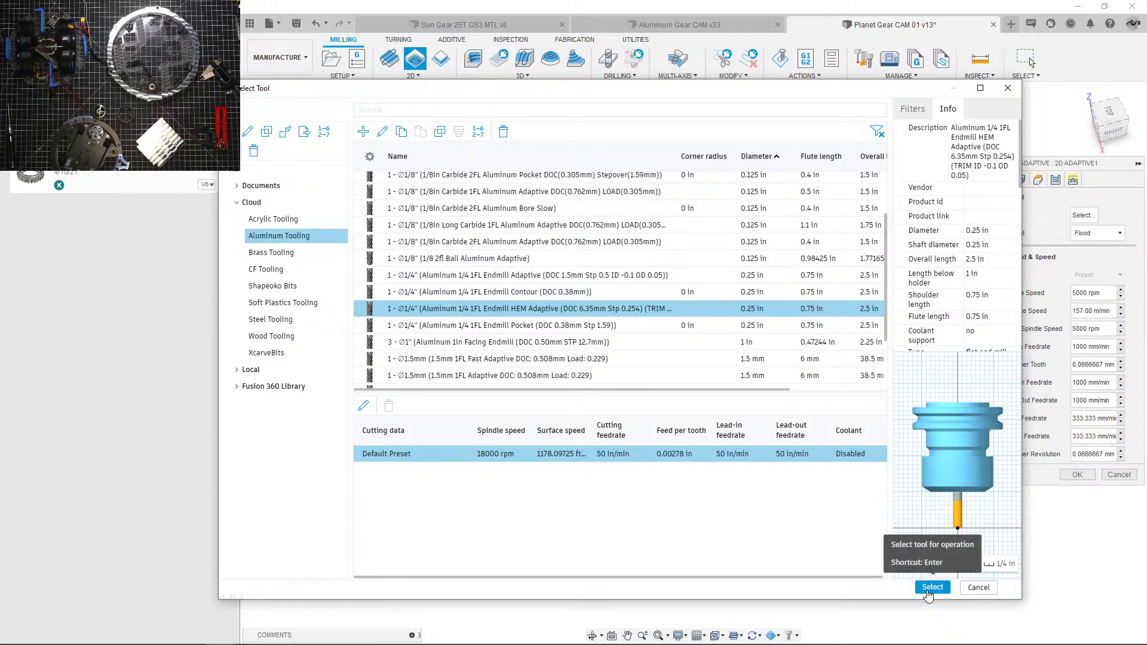
left_click(932, 588)
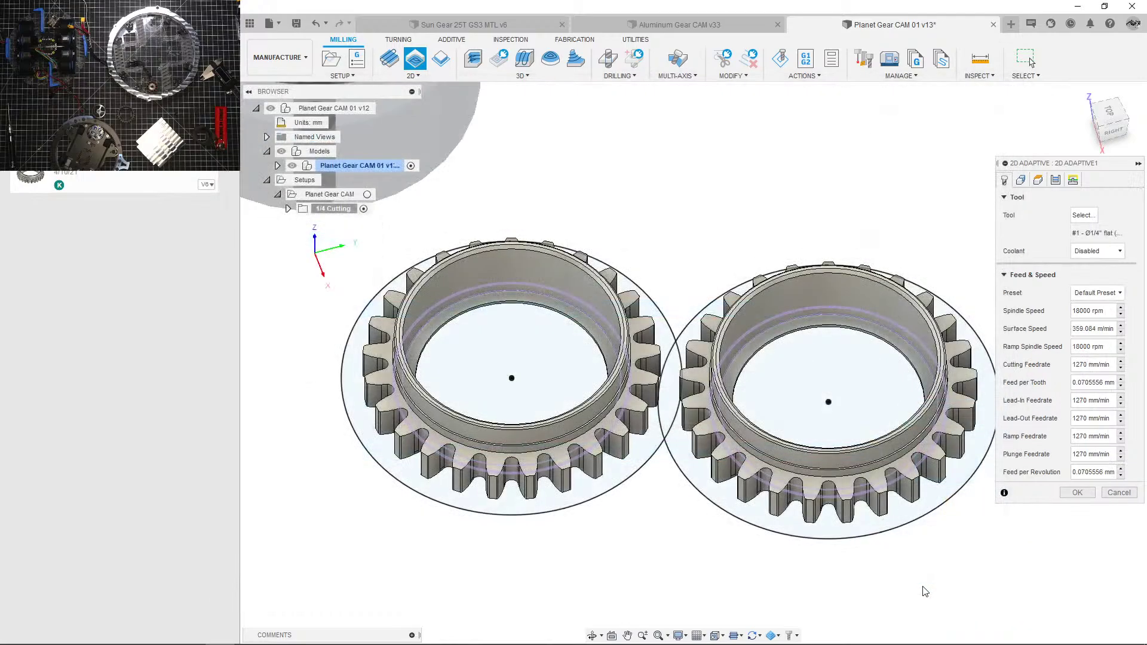
Step: Enable multiple depths for the two gear pockets and generate the 2D Adaptive toolpath
left_click(1038, 180)
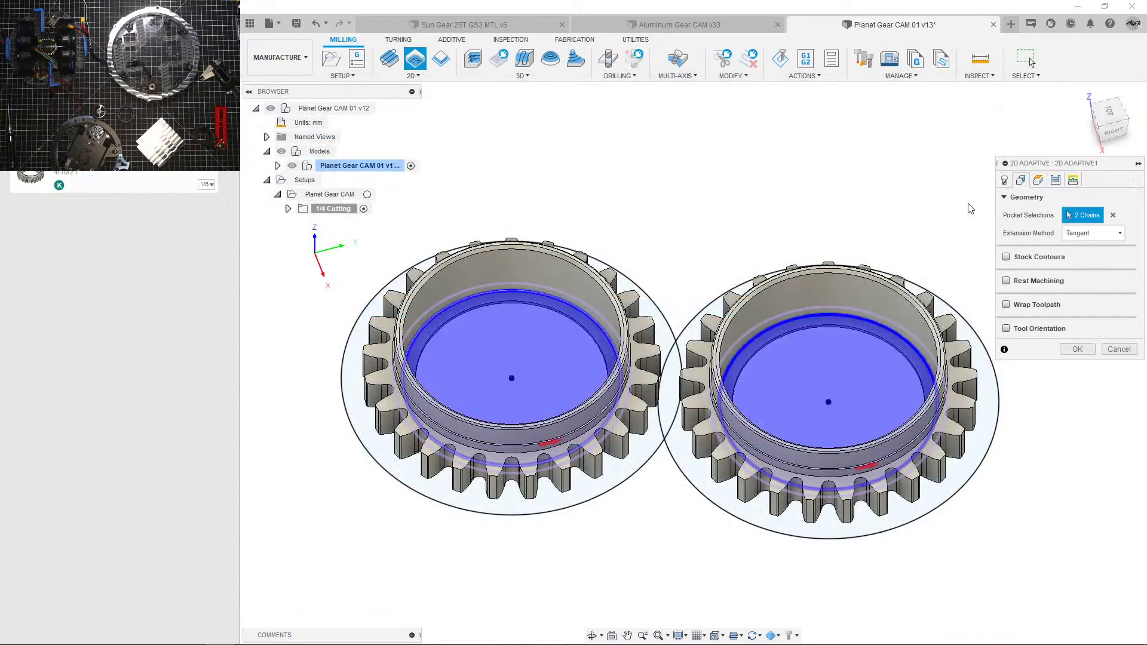
left_click(1055, 180)
left_click(1015, 328)
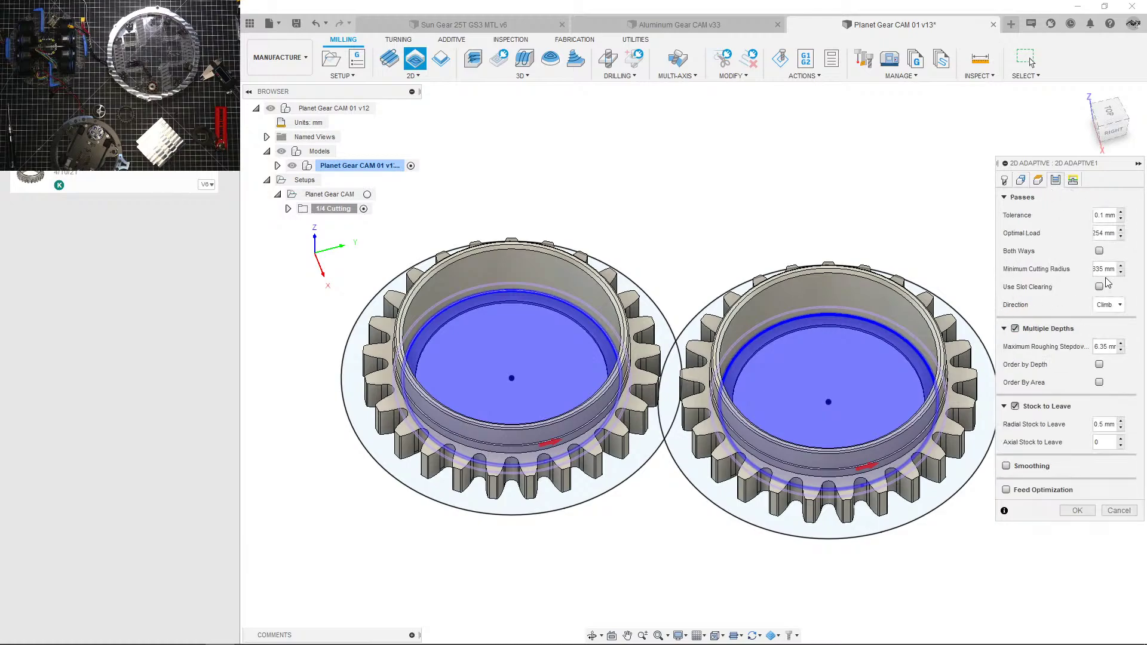
left_click_drag(1108, 233, 1063, 233)
left_click(1005, 181)
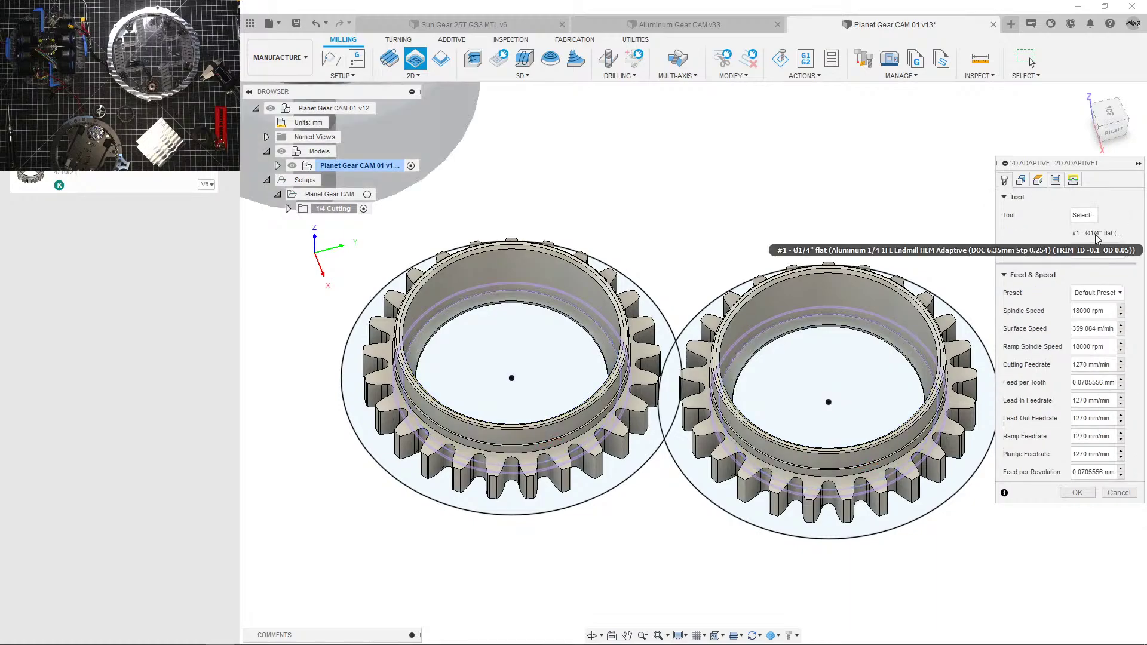
left_click(1077, 493)
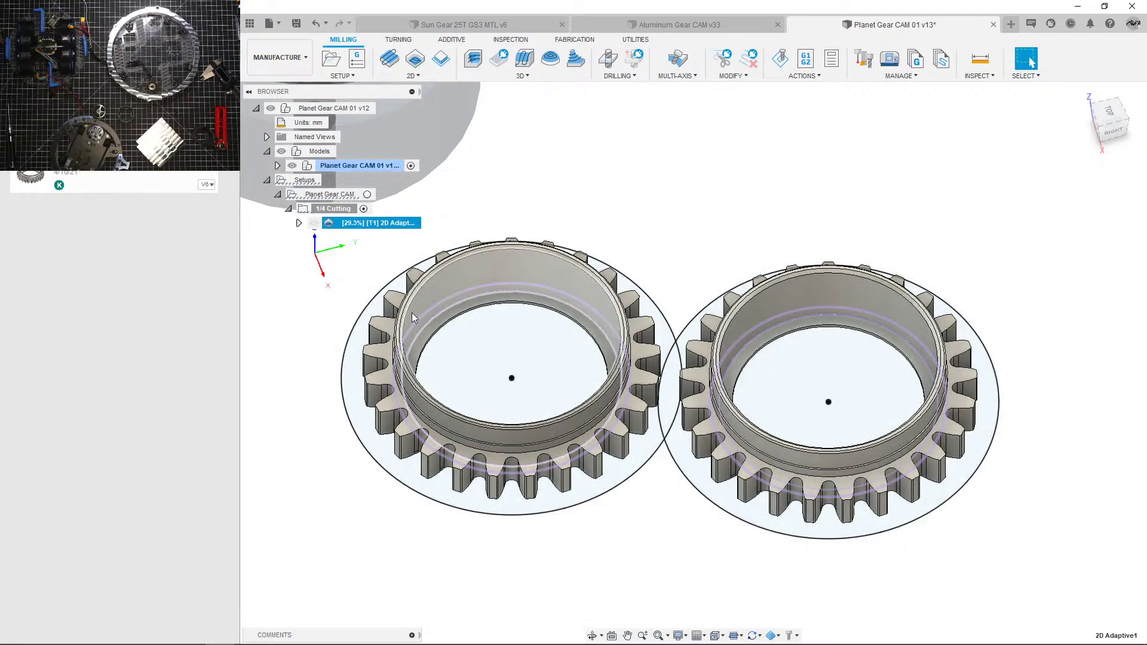
Step: Calculate the machining time of the 2D Adaptive1 operation
middle_click_drag(443, 319, 548, 344)
scroll(630, 351, "up", 4)
middle_click_drag(630, 343, 773, 300, "shift")
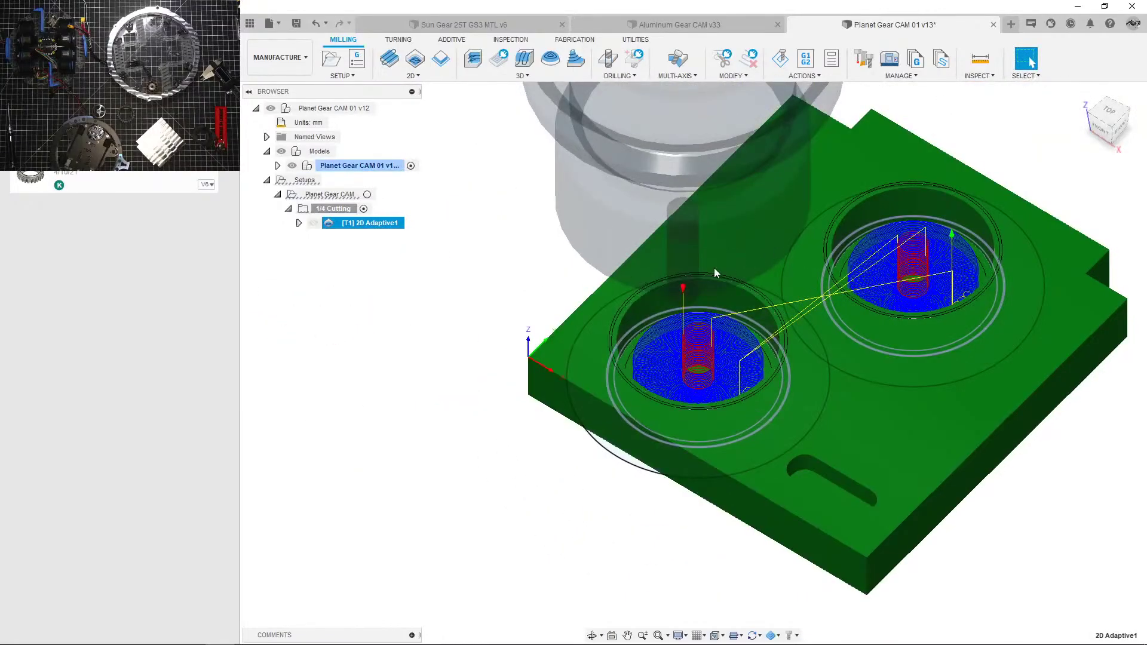
middle_click_drag(715, 268, 771, 385, "shift")
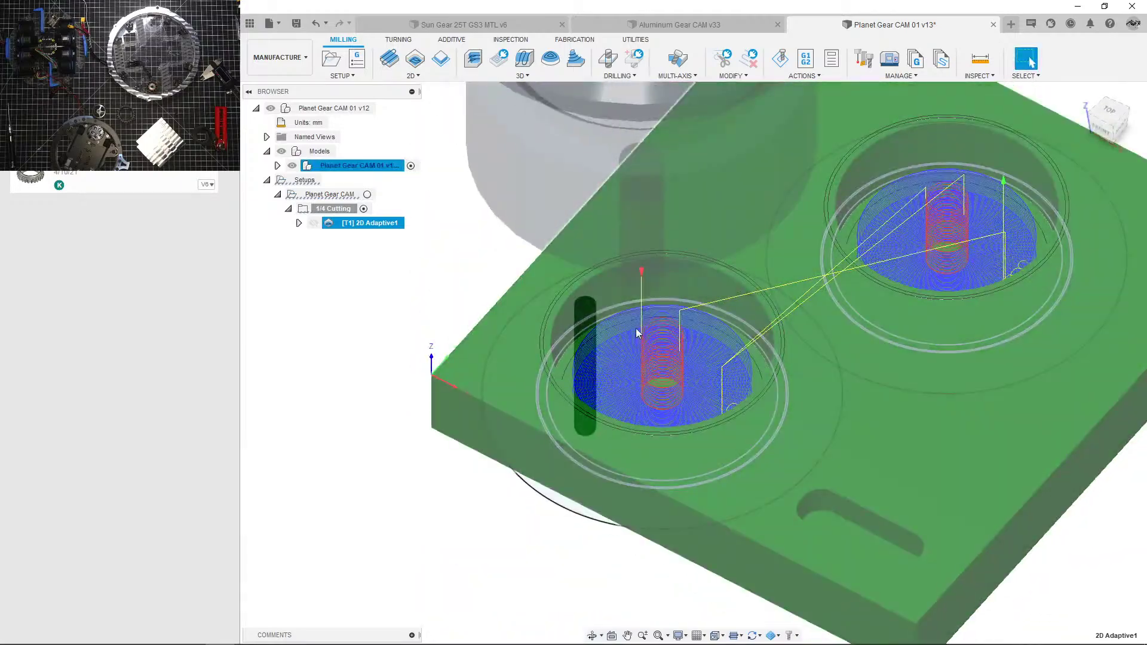
key("Escape")
right_click(358, 225)
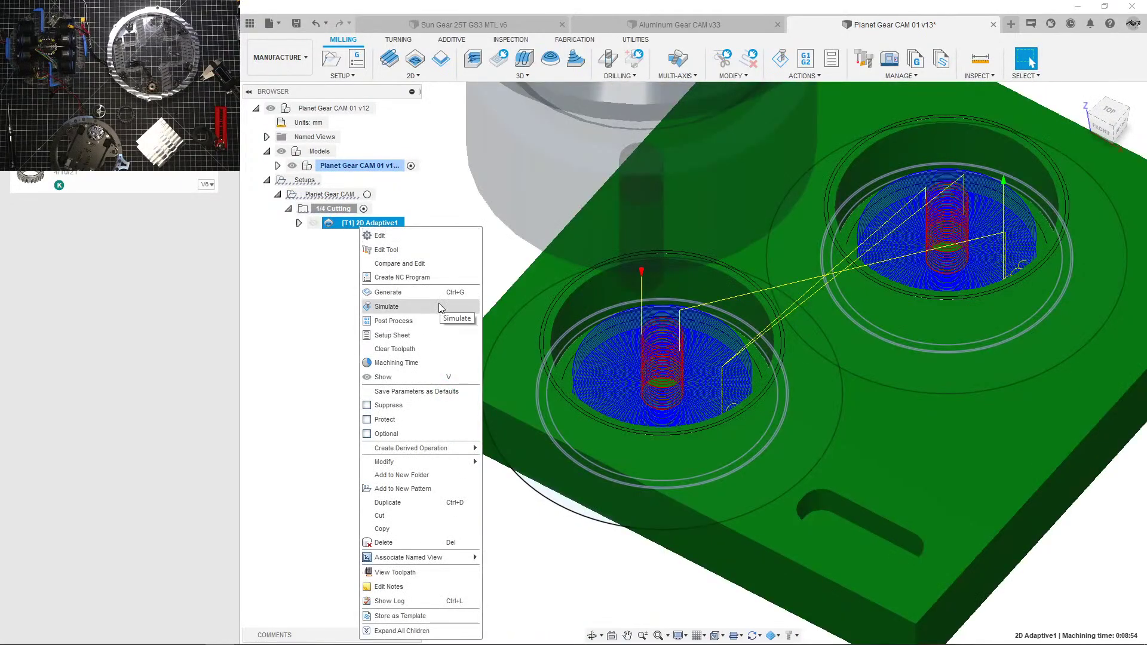
left_click(439, 362)
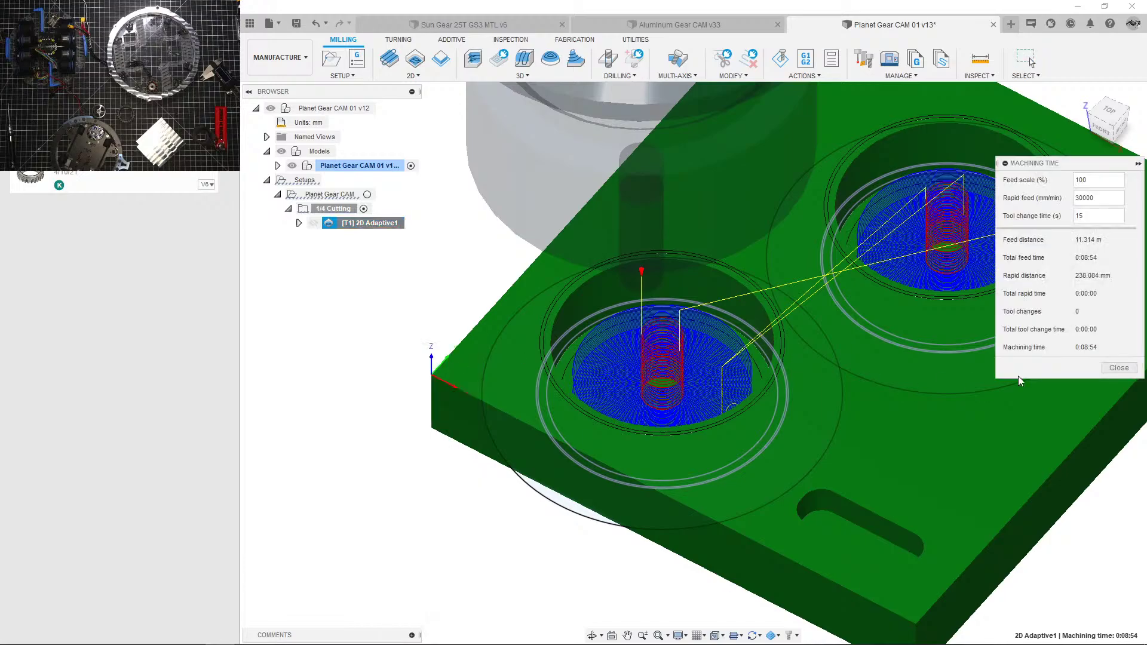
left_click(1119, 368)
Step: Examine the adaptive toolpath and its helical entries inside both gear bores
middle_click_drag(995, 350, 626, 377, "shift")
left_click(654, 363)
scroll(654, 362, "up", 3)
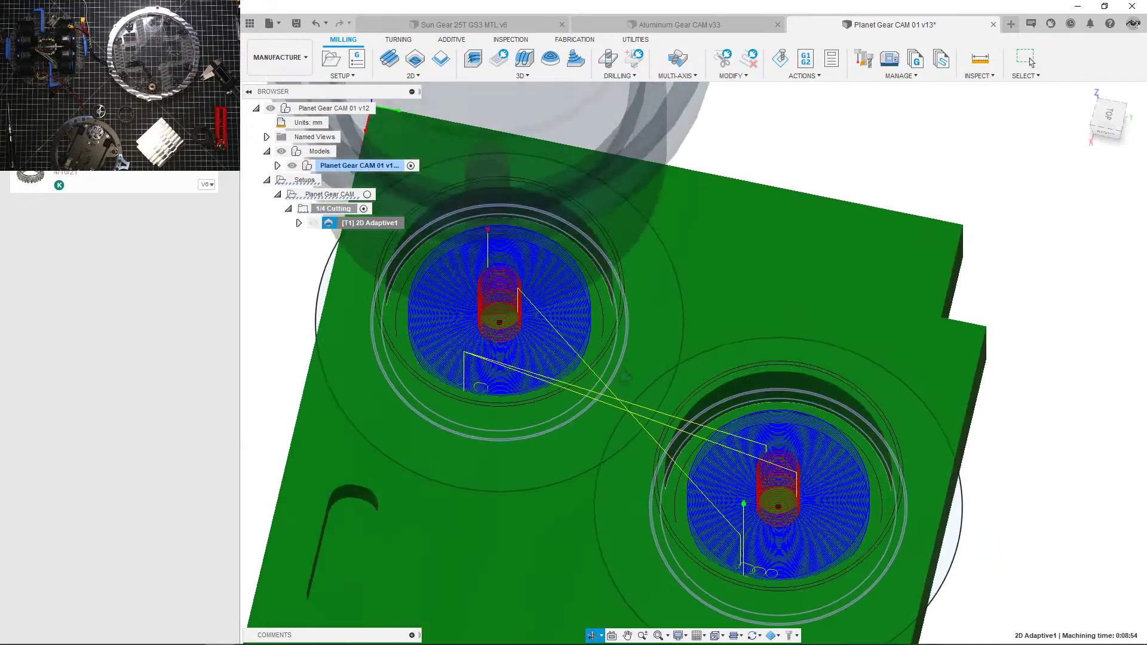
scroll(622, 376, "down", 3)
scroll(512, 347, "up", 3)
scroll(550, 386, "up", 2)
middle_click_drag(550, 387, 578, 360, "shift")
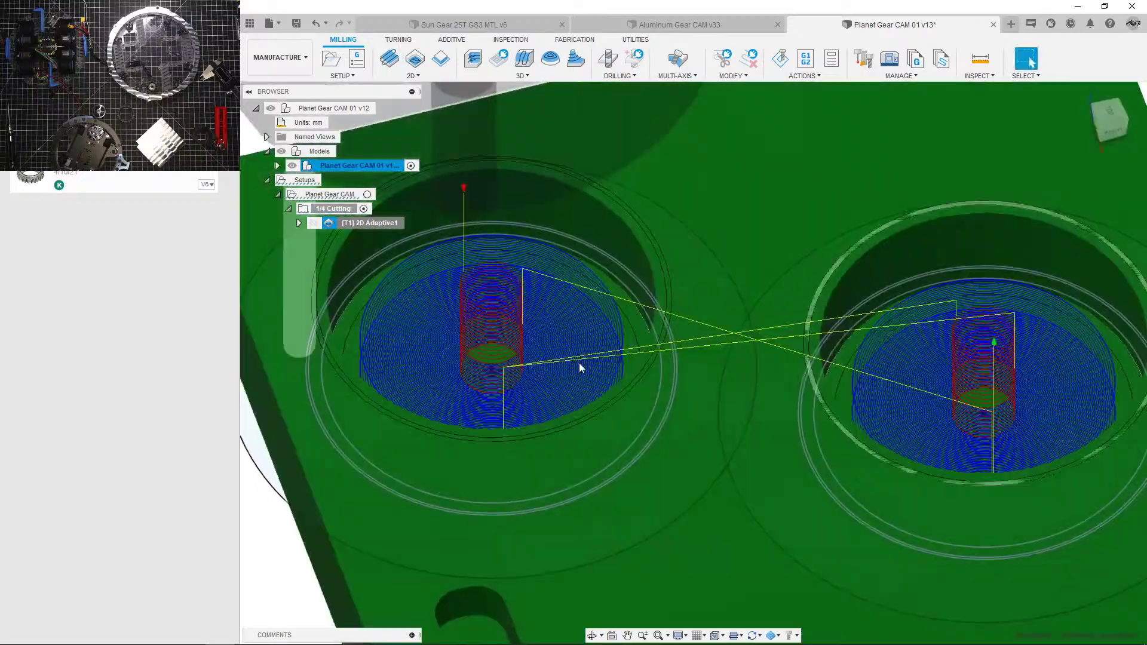
Step: Measure the distance between the bore profile of one gear and the edge of its raised upper rim
scroll(578, 360, "down", 3)
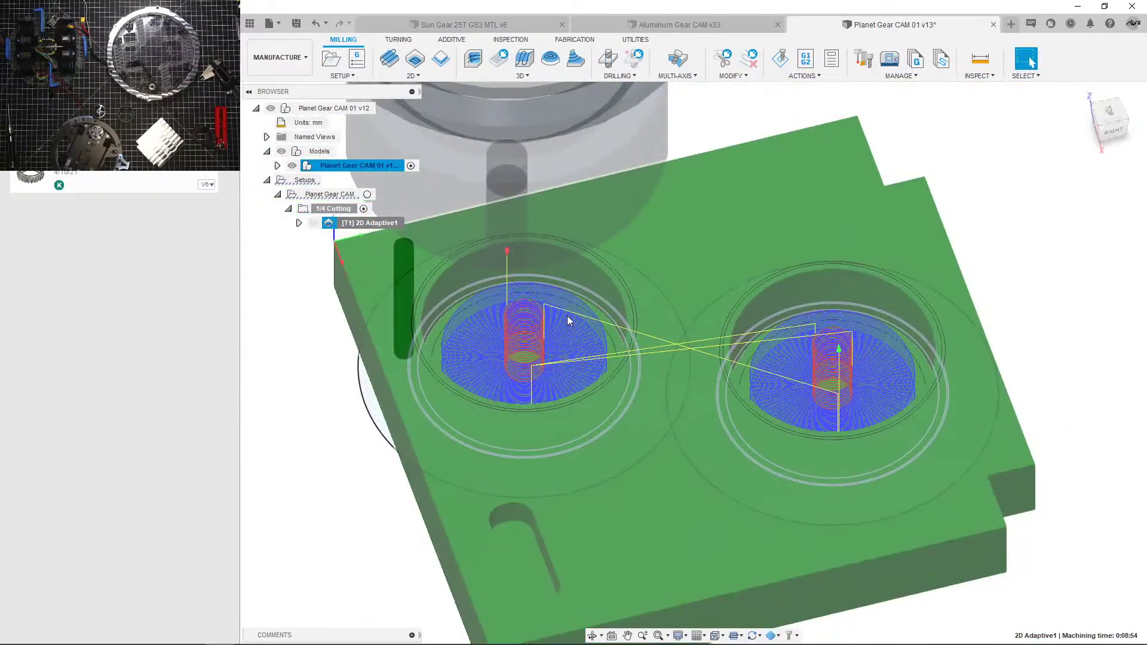
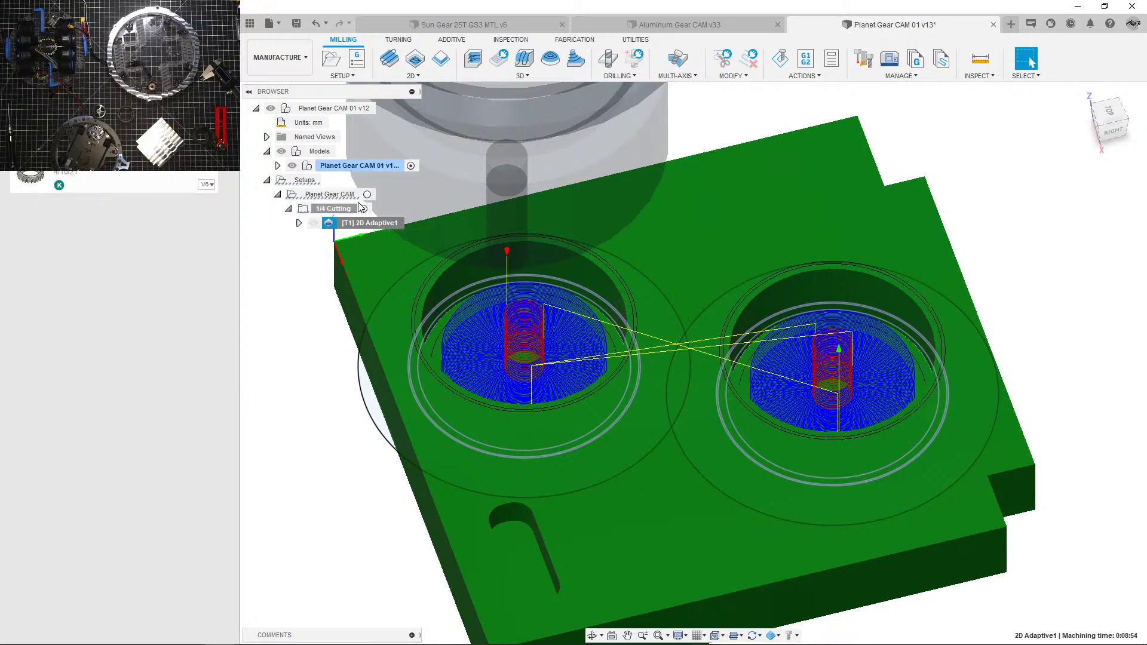
left_click(361, 208)
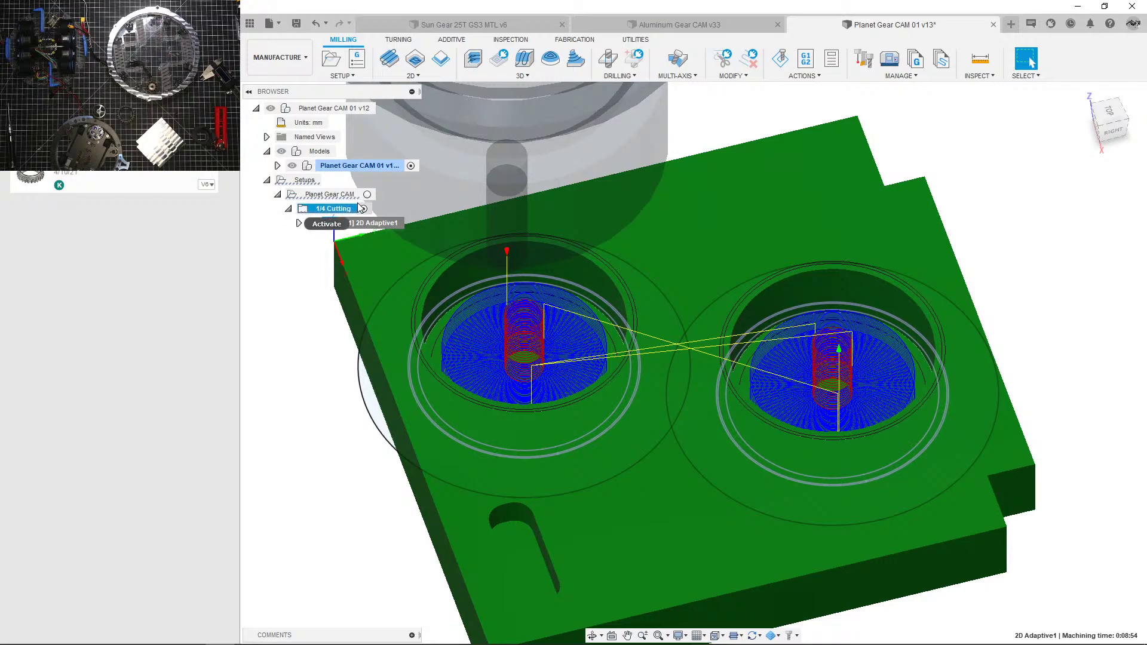
left_click(362, 207)
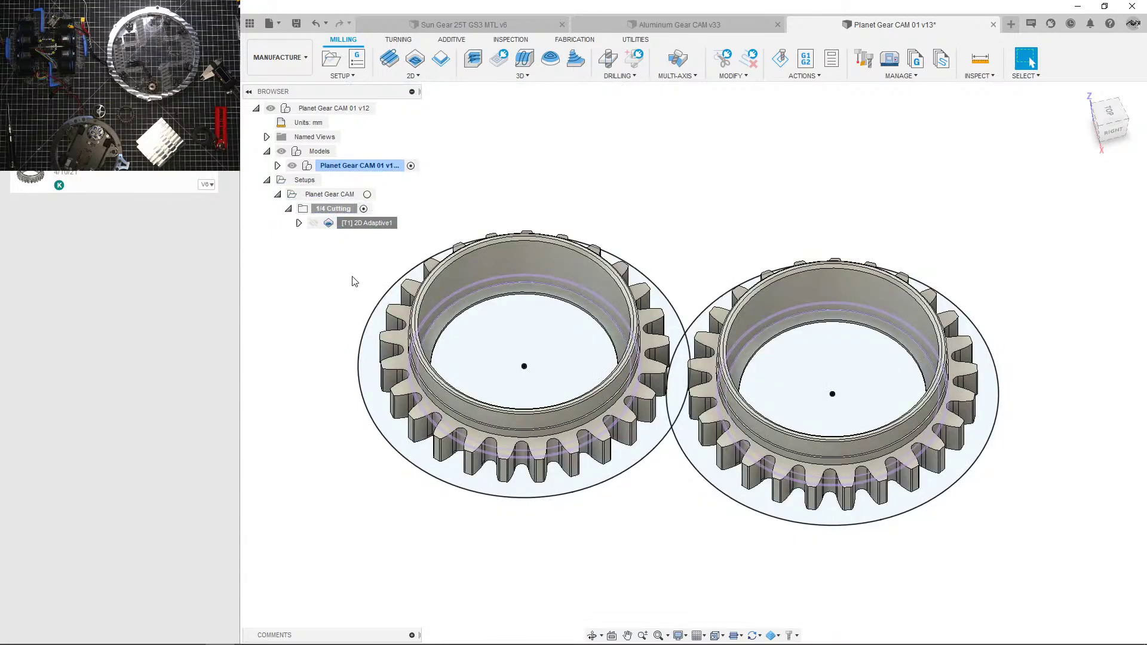
key("i")
scroll(622, 305, "up", 1)
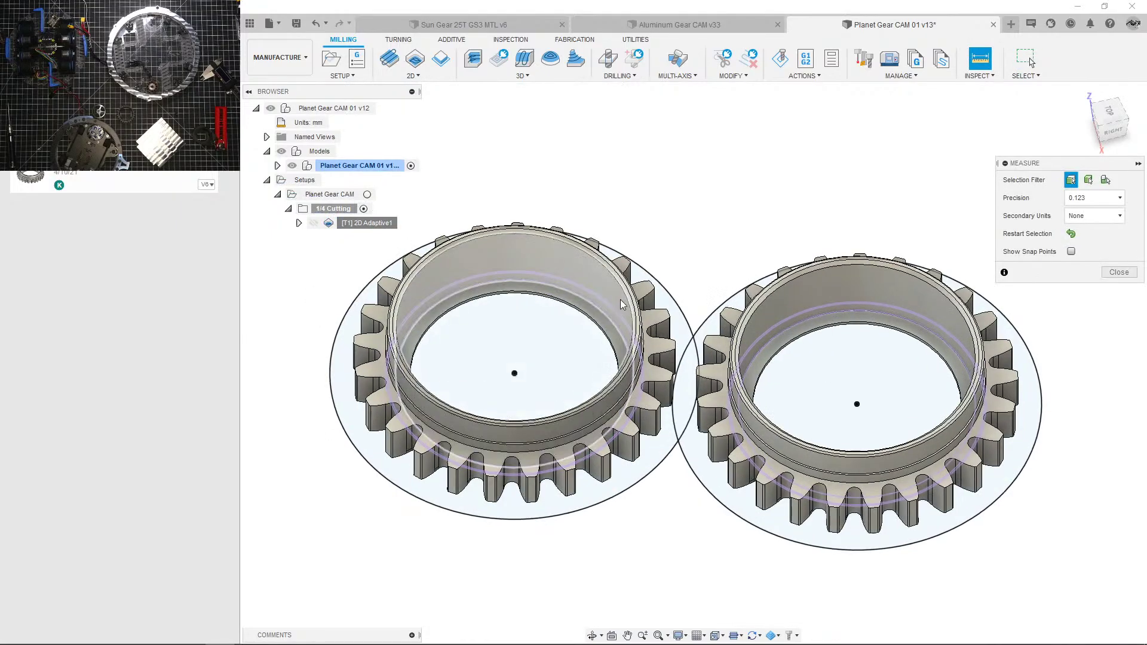
scroll(622, 305, "up", 2)
left_click(579, 337)
scroll(598, 323, "up", 3)
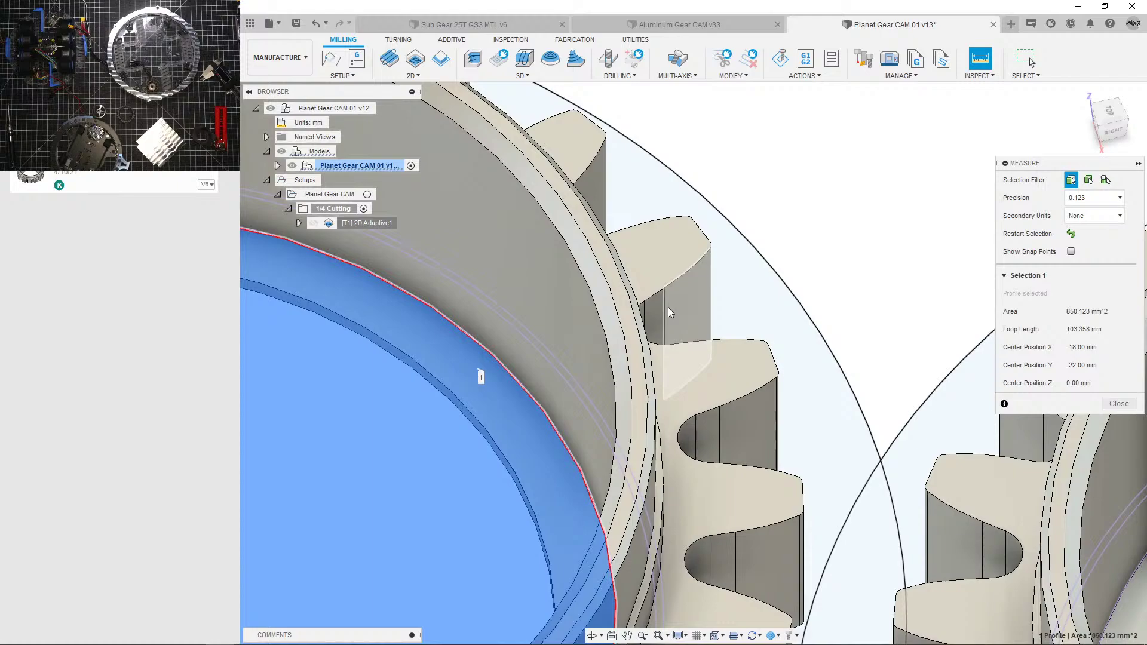
left_click(633, 315)
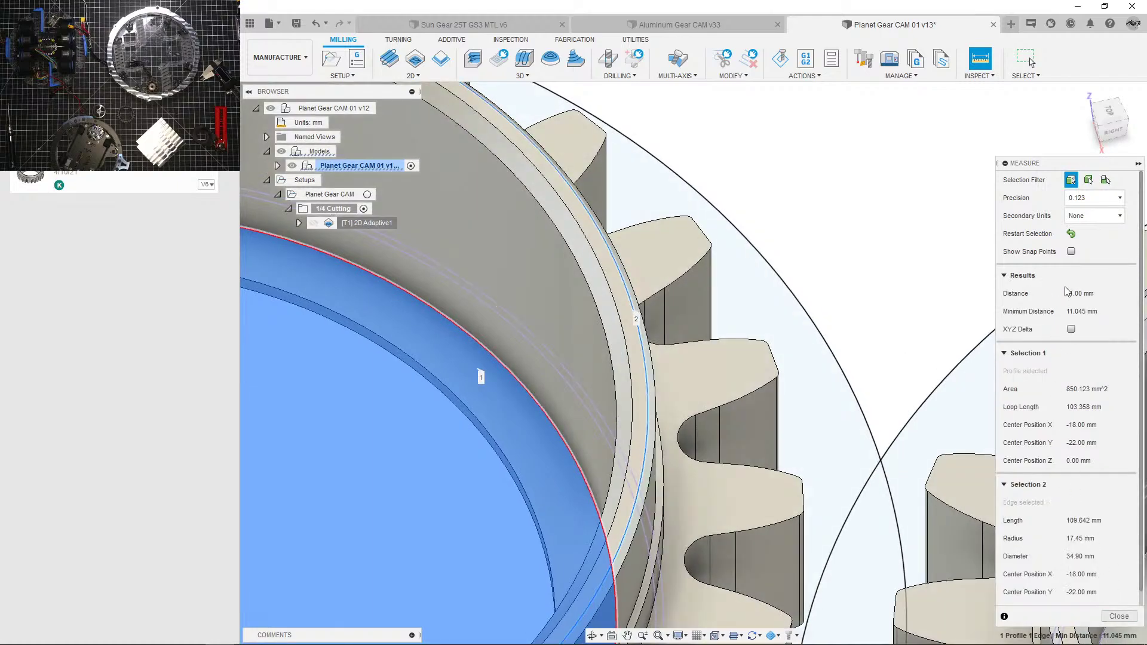
left_click(1119, 617)
scroll(740, 429, "down", 5)
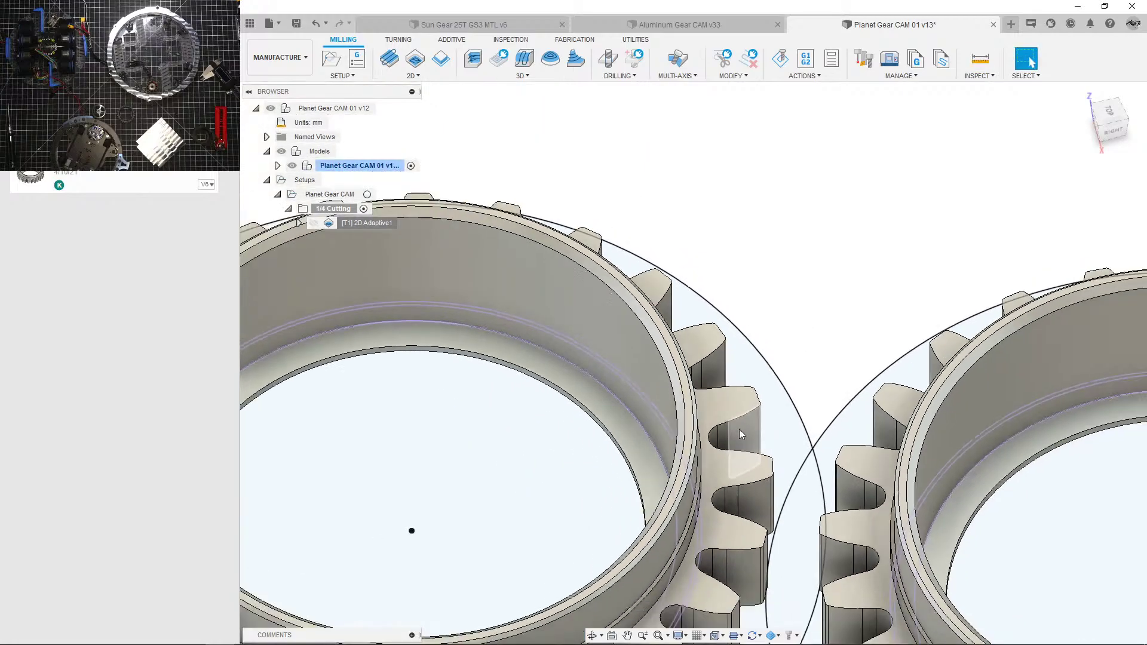
Step: Switch the 2D Adaptive1 operation to the Aluminum 1/4 1FL Endmill Adaptive tool (DOC 1.5mm Stp 0.5) from the Aluminum Tooling cloud library
left_click(378, 225)
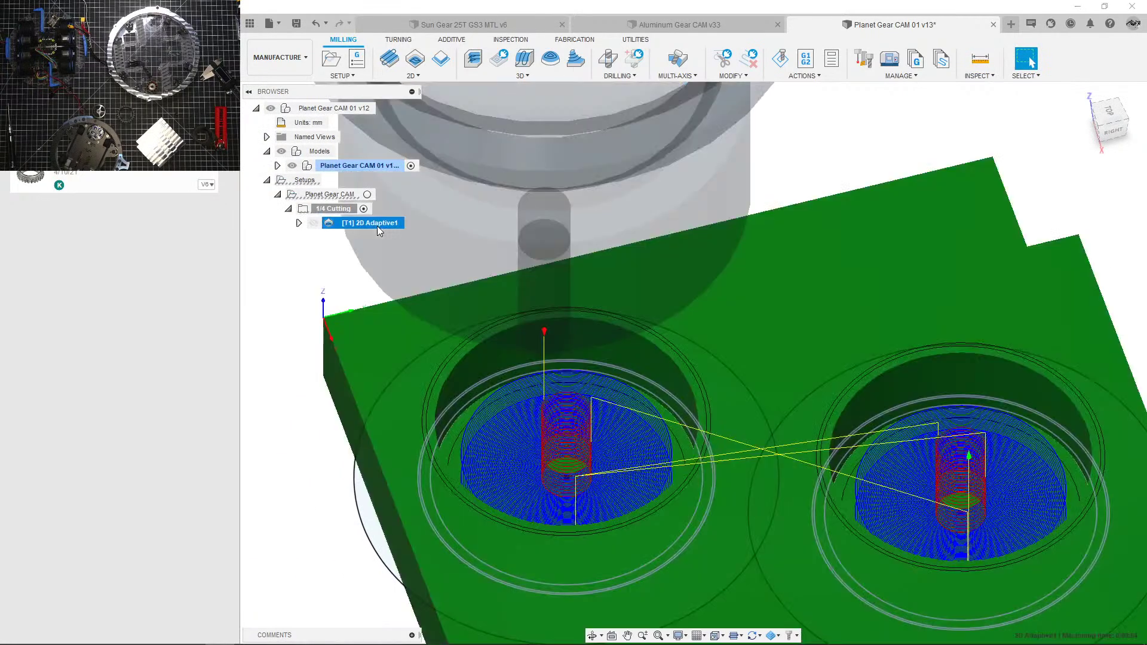
left_click(292, 390)
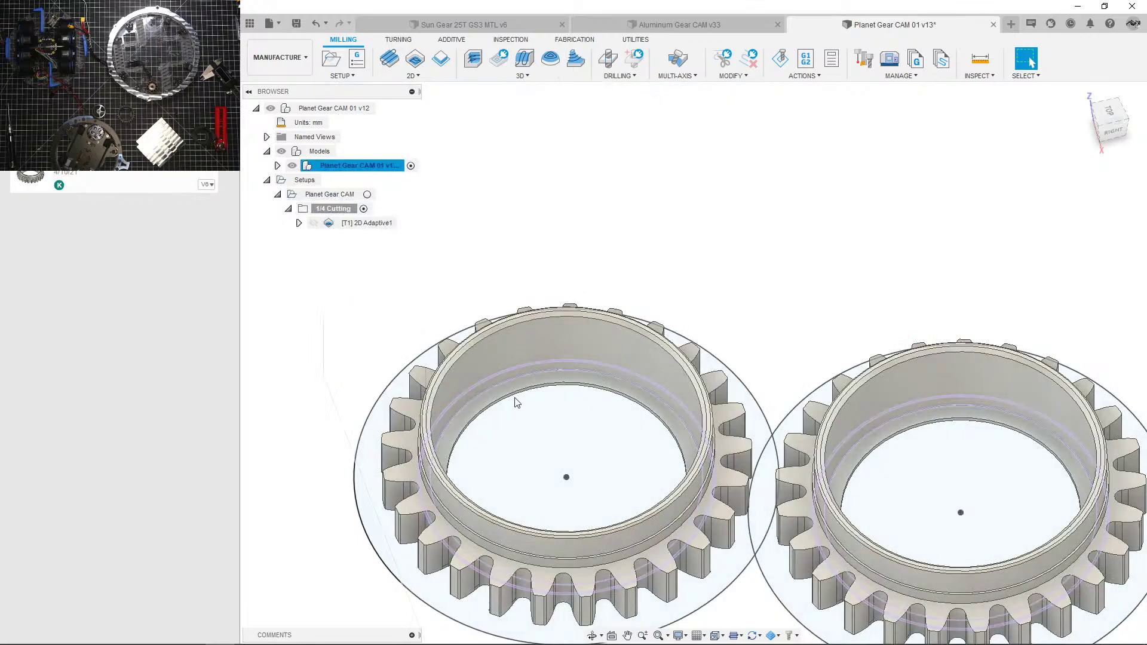
double_click(382, 222)
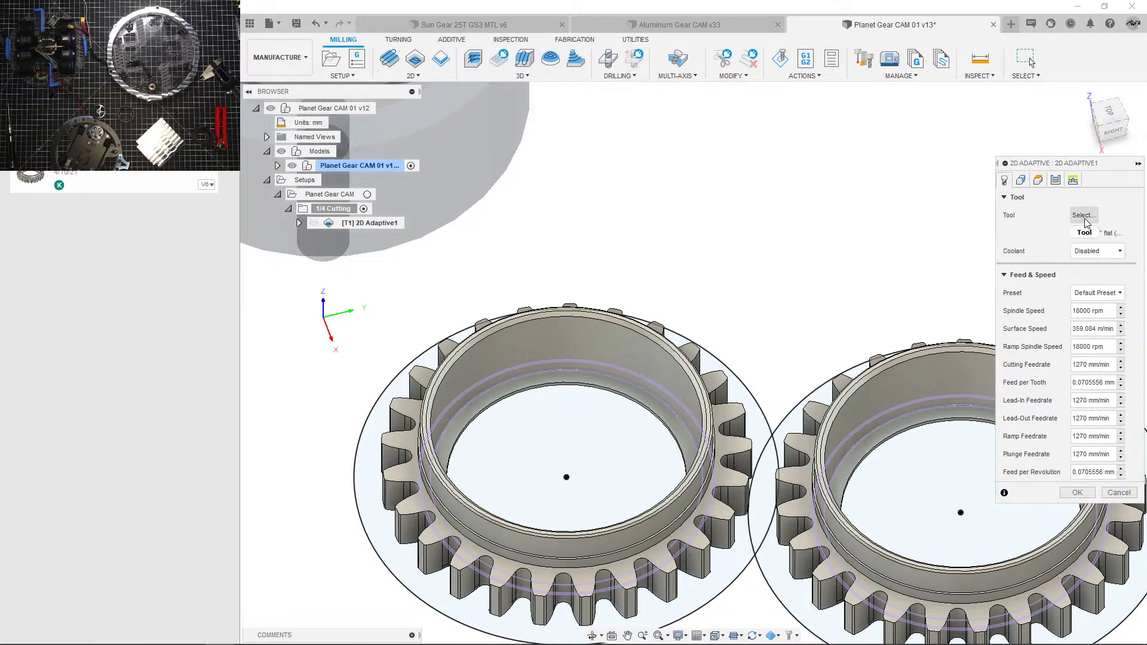
left_click(1083, 215)
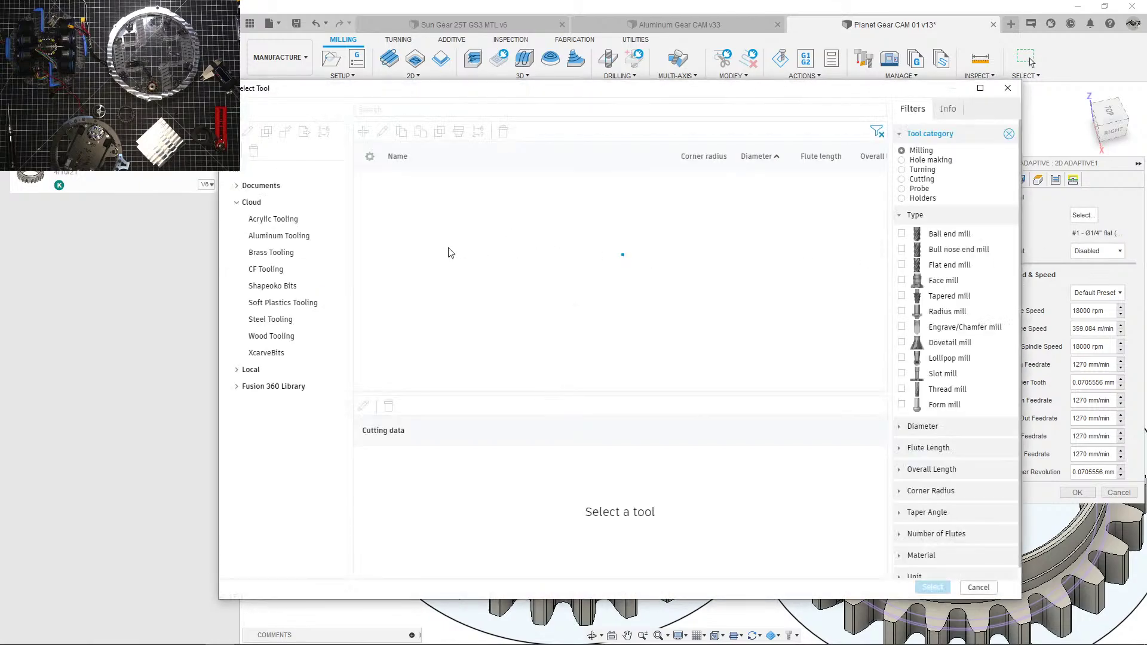
left_click(297, 238)
scroll(454, 287, "down", 1)
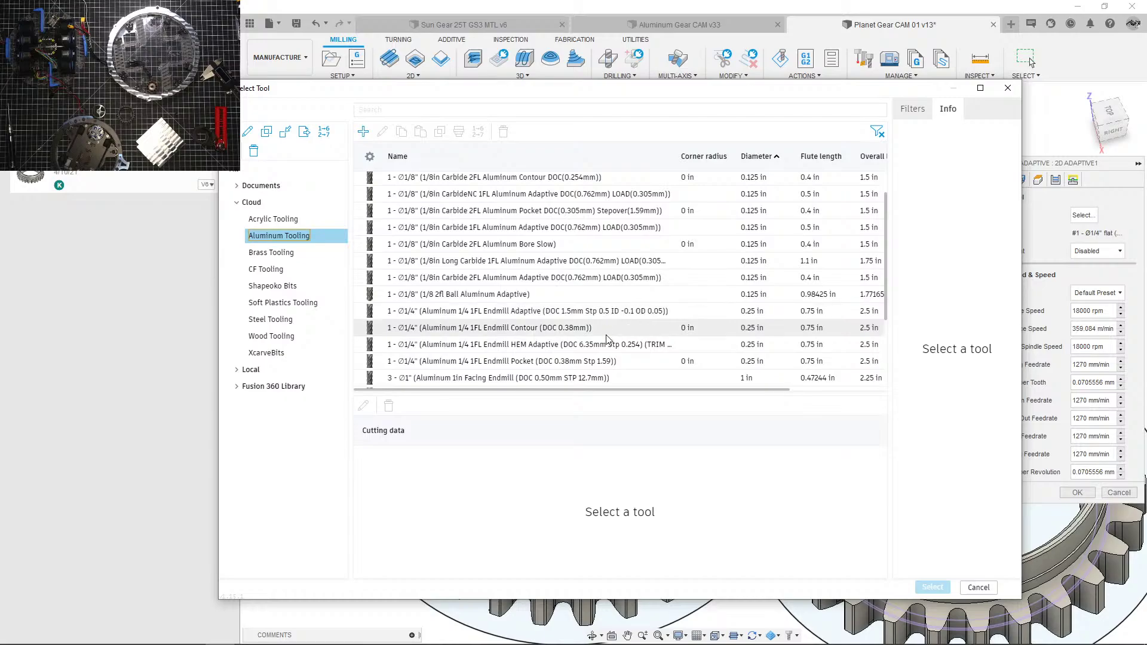
left_click(616, 310)
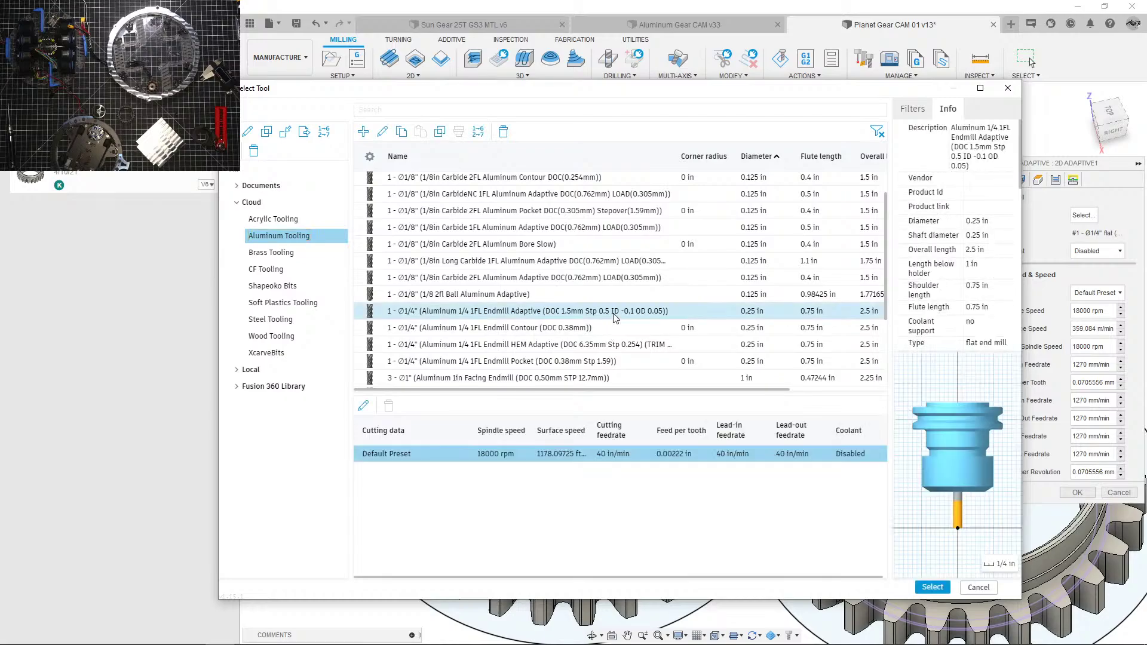
left_click(930, 587)
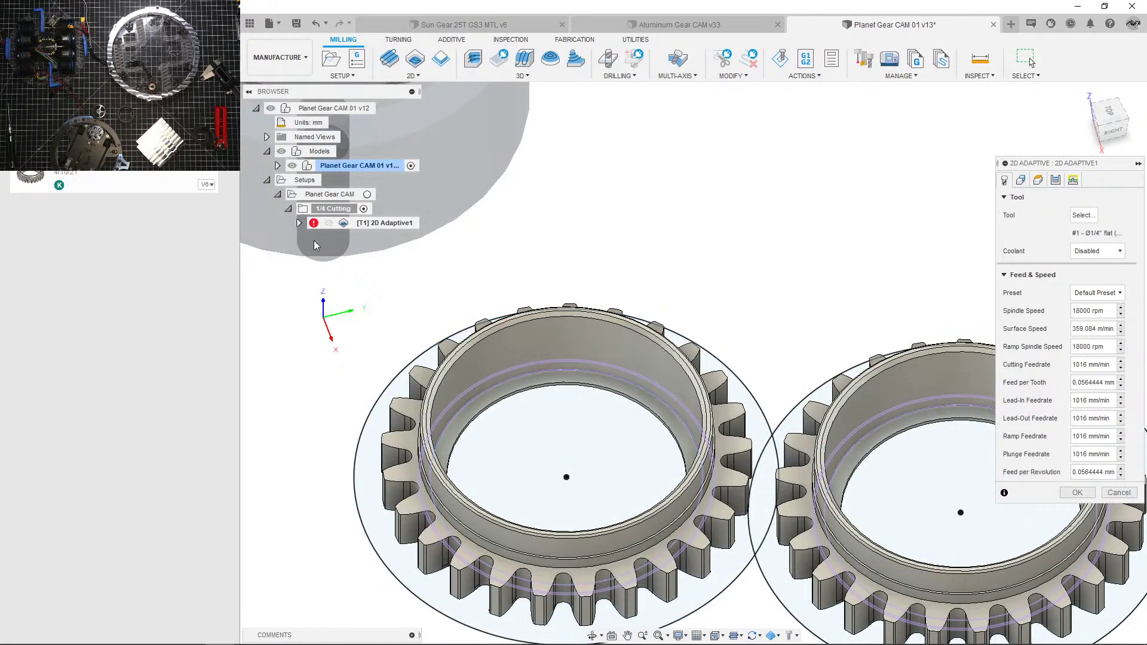
Step: Set the maximum roughing stepdown to 2 mm and regenerate the 2D Adaptive toolpath
left_click(1056, 181)
double_click(1098, 350)
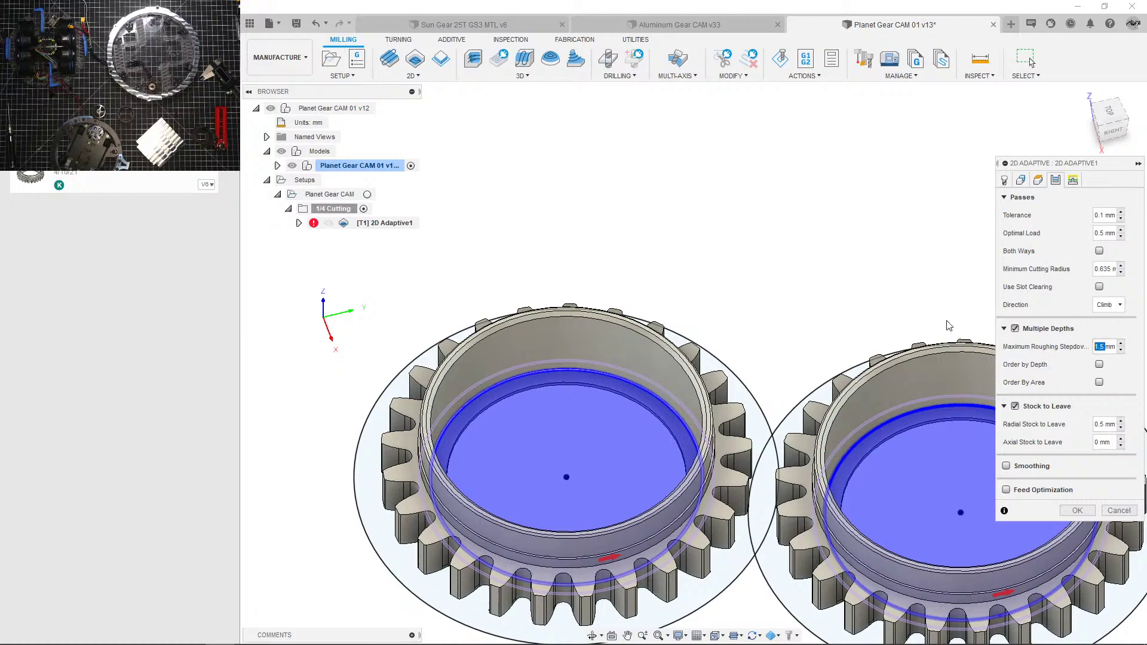
type("2")
left_click(1091, 510)
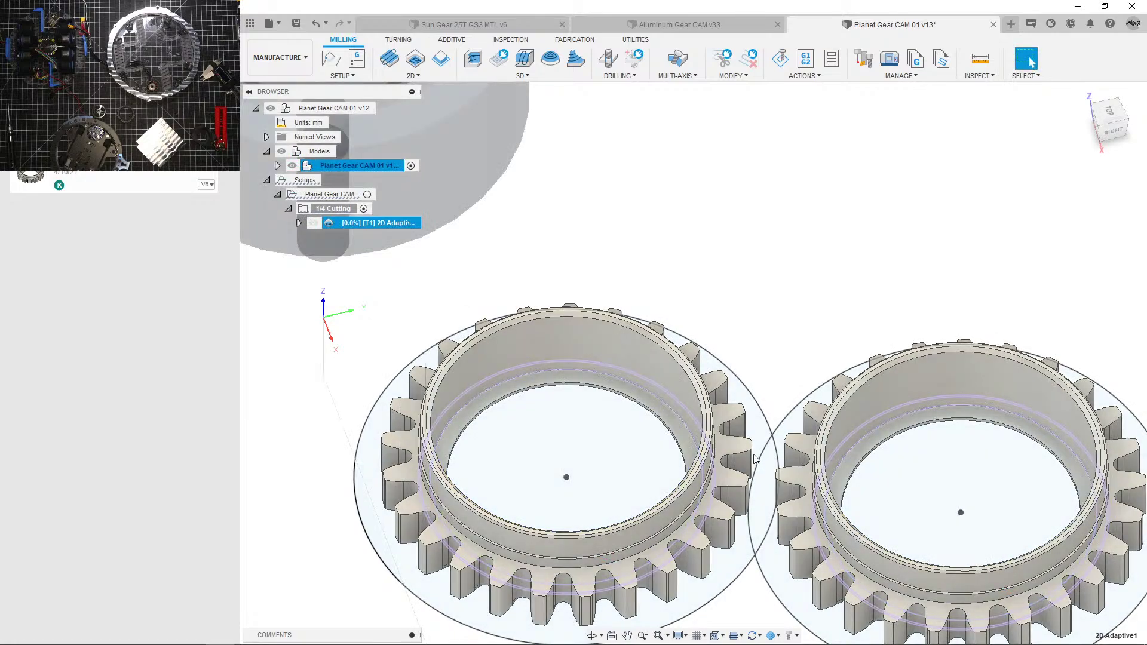
Step: Calculate the machining time of the 2D Adaptive1 operation with the 1.5 mm DOC adaptive tool
scroll(728, 432, "up", 5)
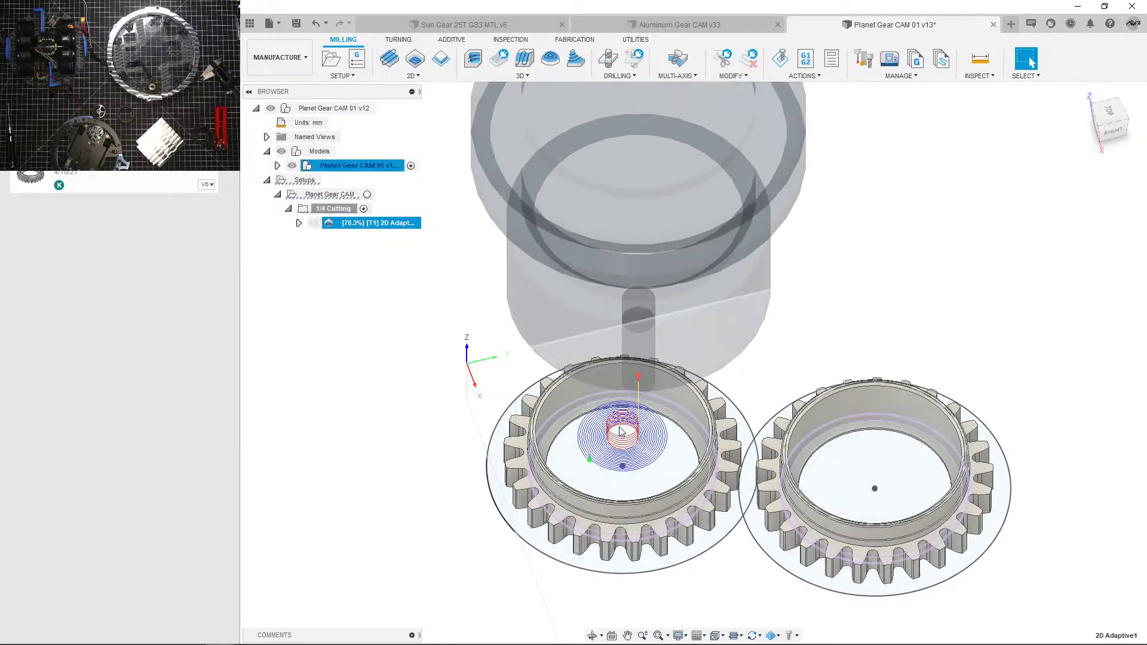
middle_click_drag(628, 470, 633, 363, "shift")
scroll(633, 363, "down", 2)
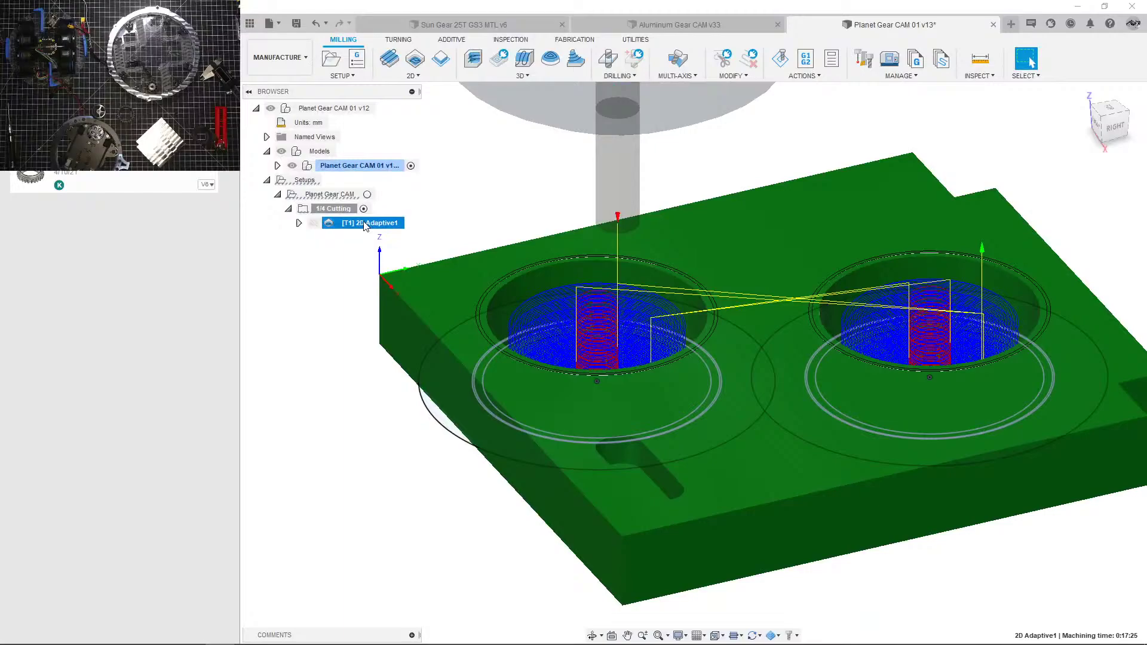
right_click(365, 225)
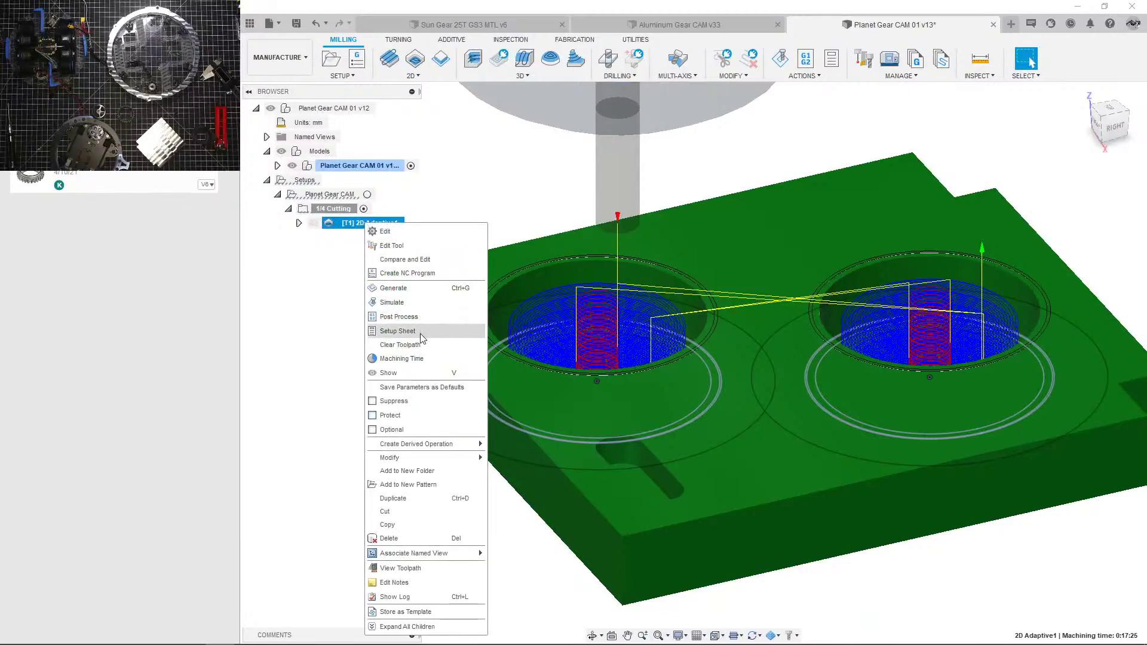
left_click(374, 359)
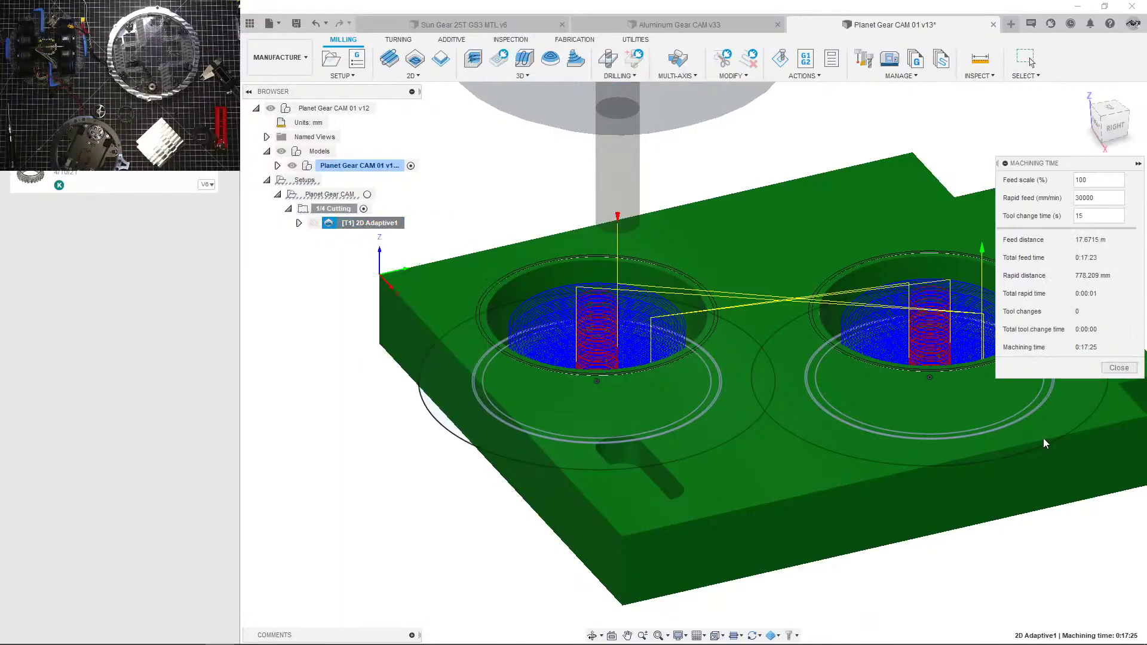
left_click(1117, 368)
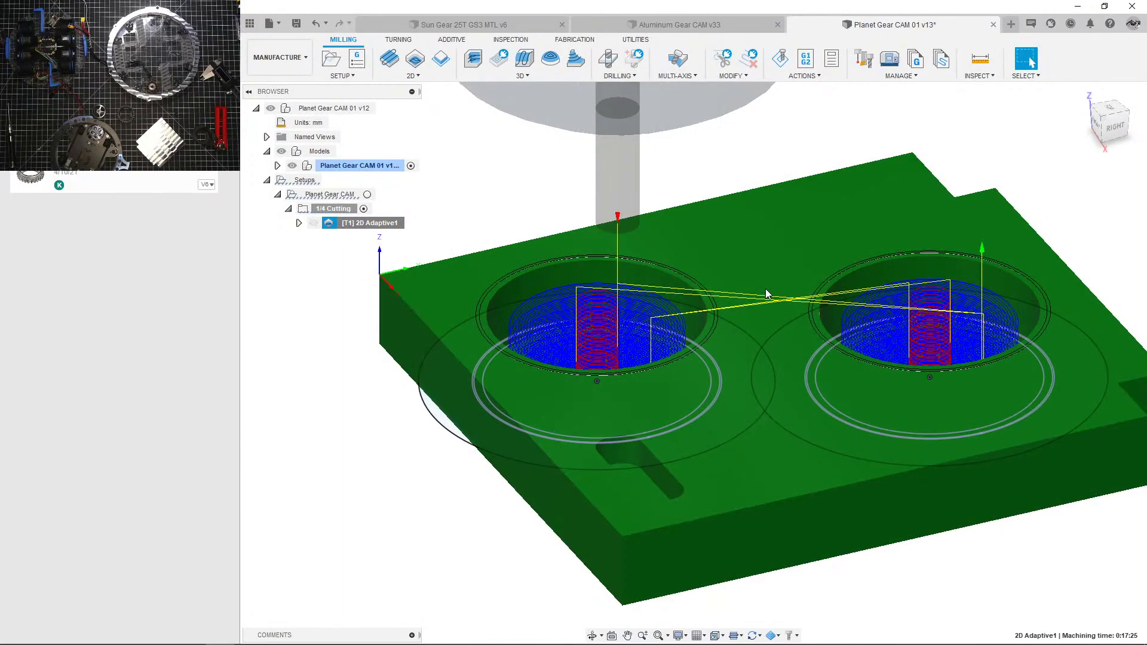
Step: Examine both gears and compare their geometry with the multi-level adaptive toolpath inside the bores
scroll(731, 357, "down", 2)
left_click(452, 284)
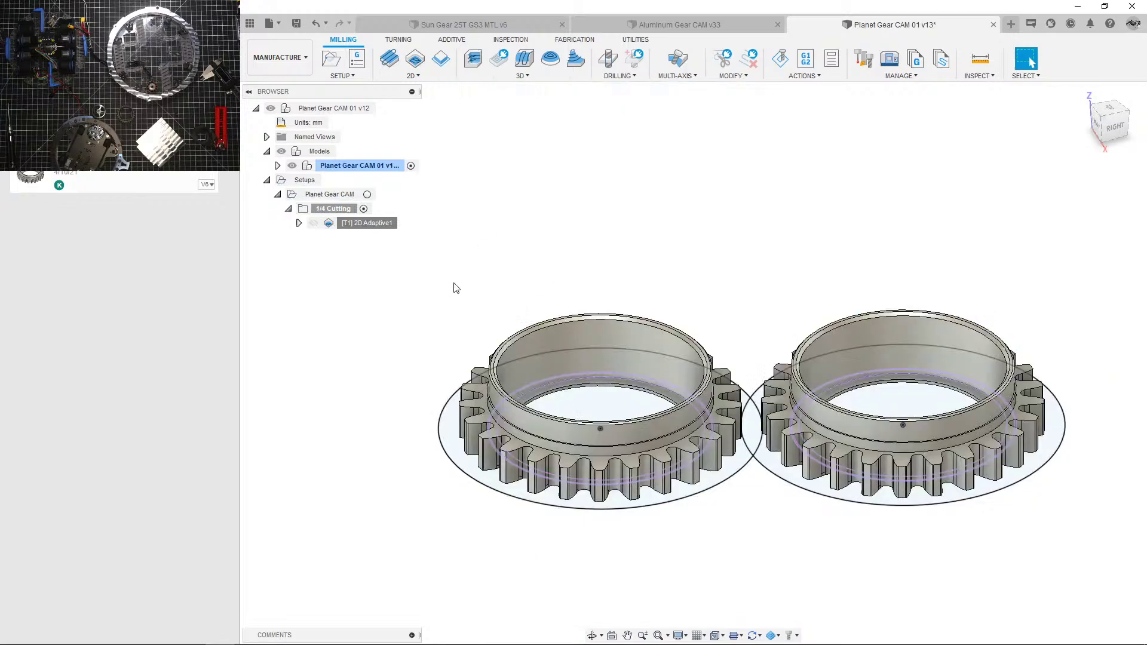
middle_click_drag(557, 286, 550, 353, "shift")
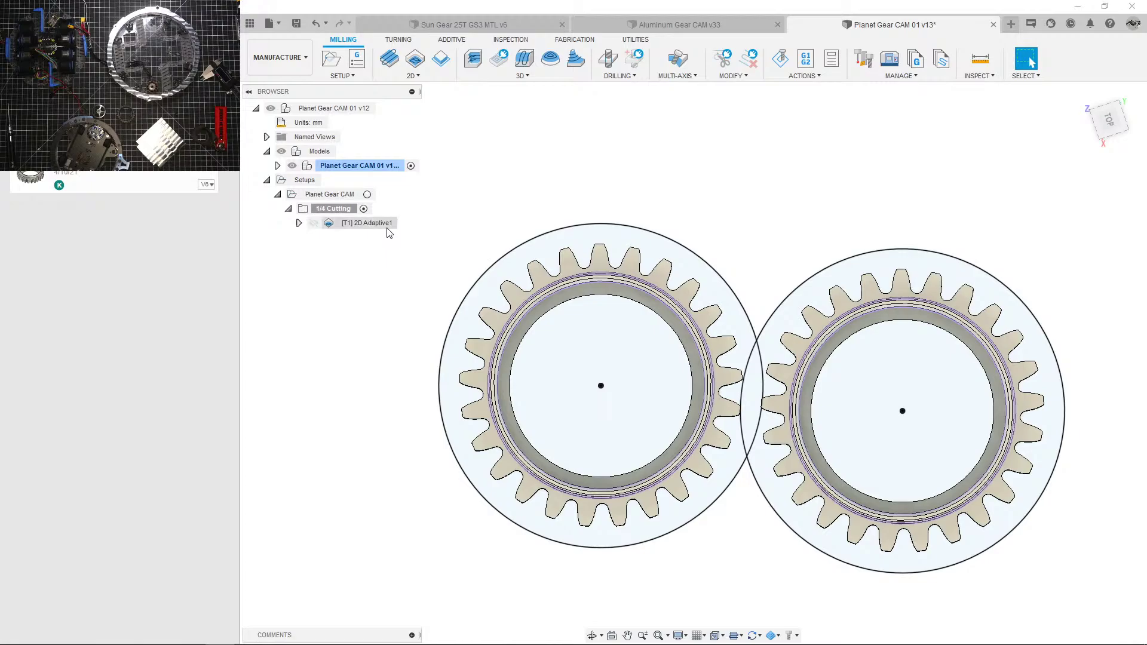
left_click(386, 224)
scroll(677, 410, "up", 2)
middle_click_drag(677, 410, 688, 350, "shift")
scroll(687, 351, "down", 3)
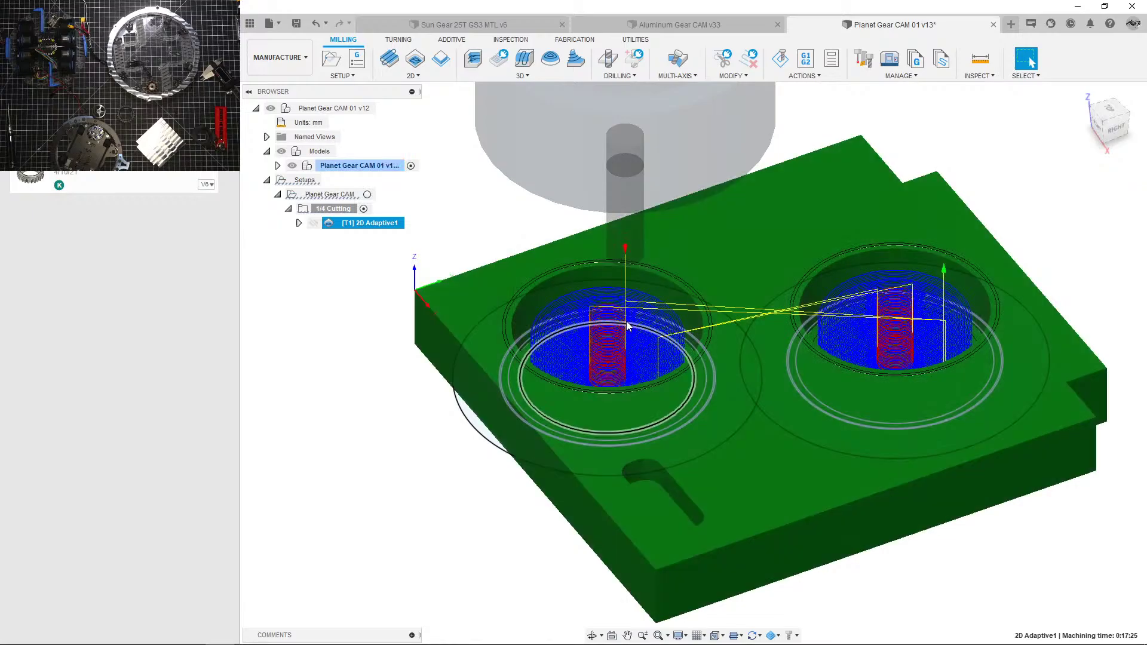
middle_click_drag(627, 326, 581, 358, "shift")
scroll(573, 353, "up", 4)
left_click(288, 328)
middle_click_drag(400, 338, 418, 299, "shift")
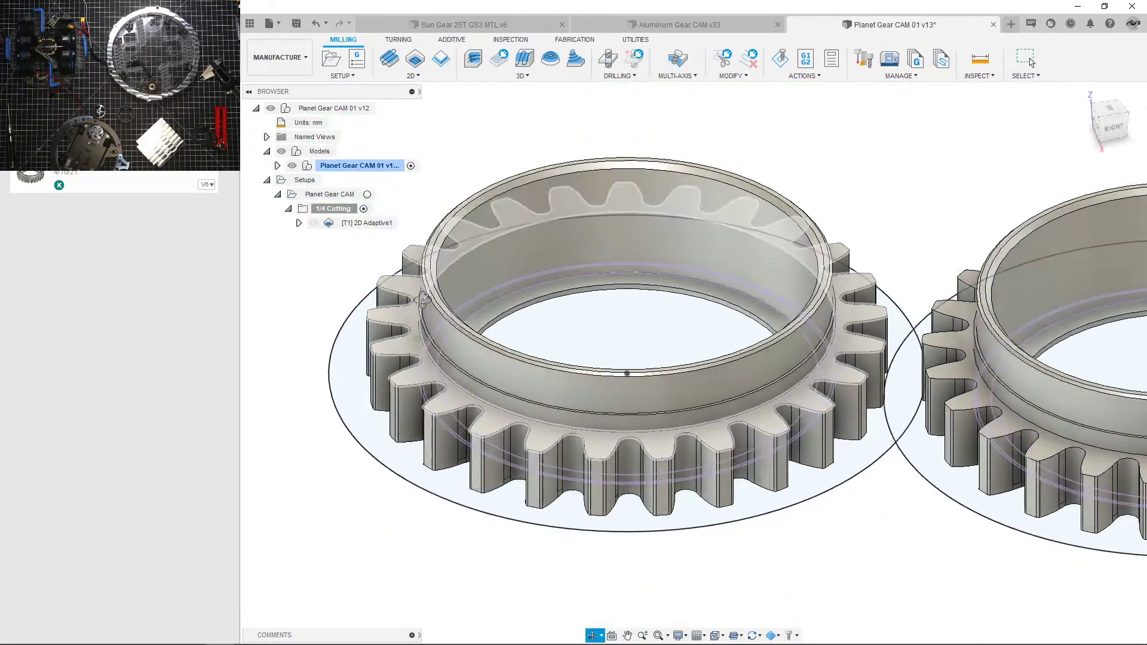
scroll(418, 298, "down", 3)
left_click(372, 226)
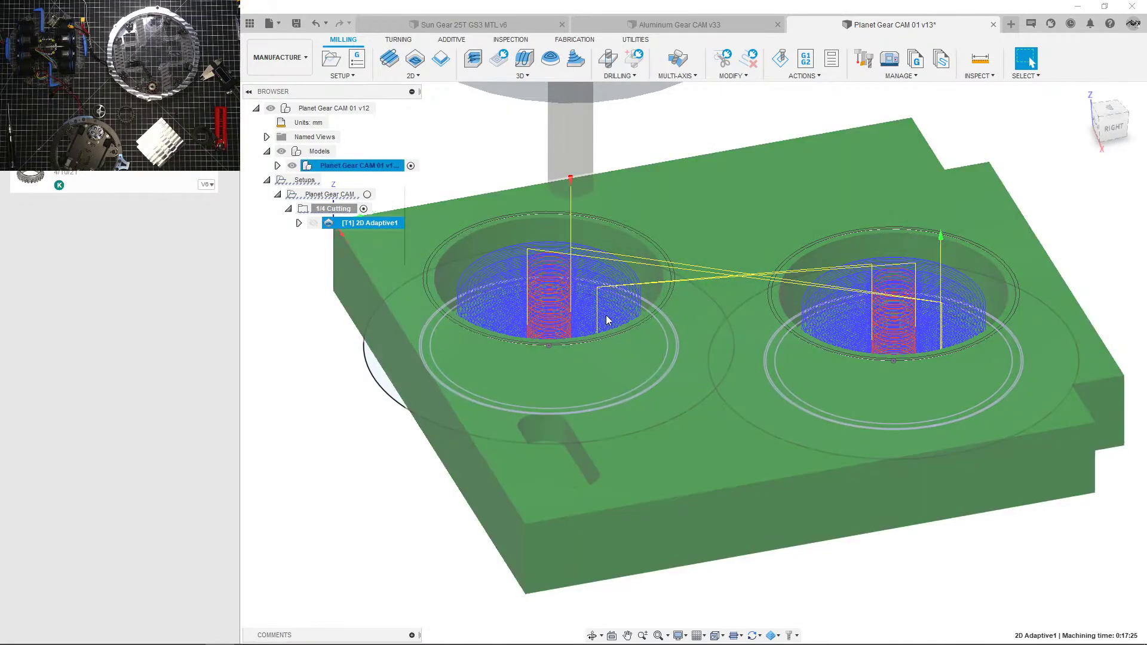
scroll(607, 323, "down", 3)
scroll(592, 337, "down", 2)
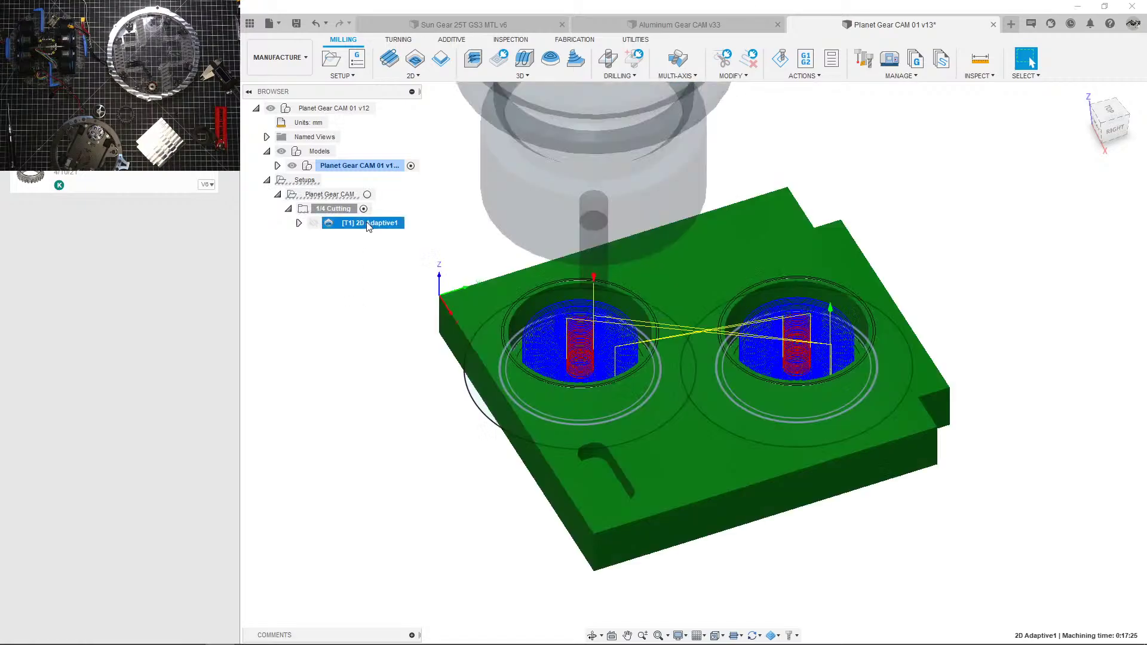
Step: Reassign the document's Aluminum 1/4 1FL Endmill HEM Adaptive tool (DOC 6.35mm Stp 0.254) to 2D Adaptive1 and regenerate its toolpath
double_click(368, 224)
left_click(1083, 215)
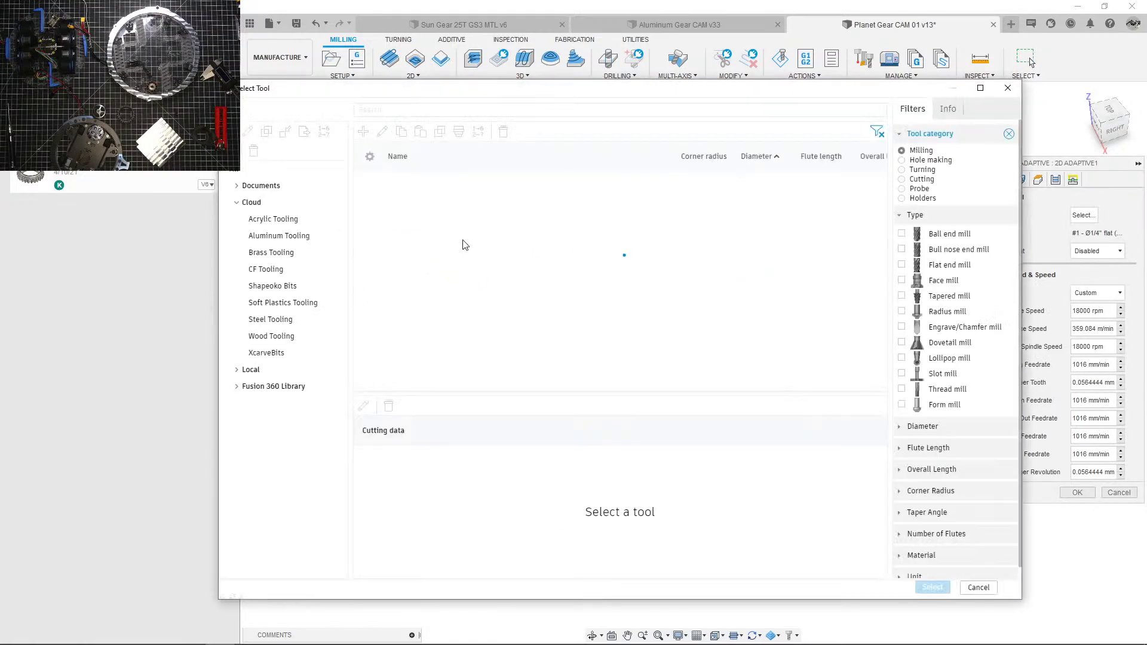
left_click(519, 196)
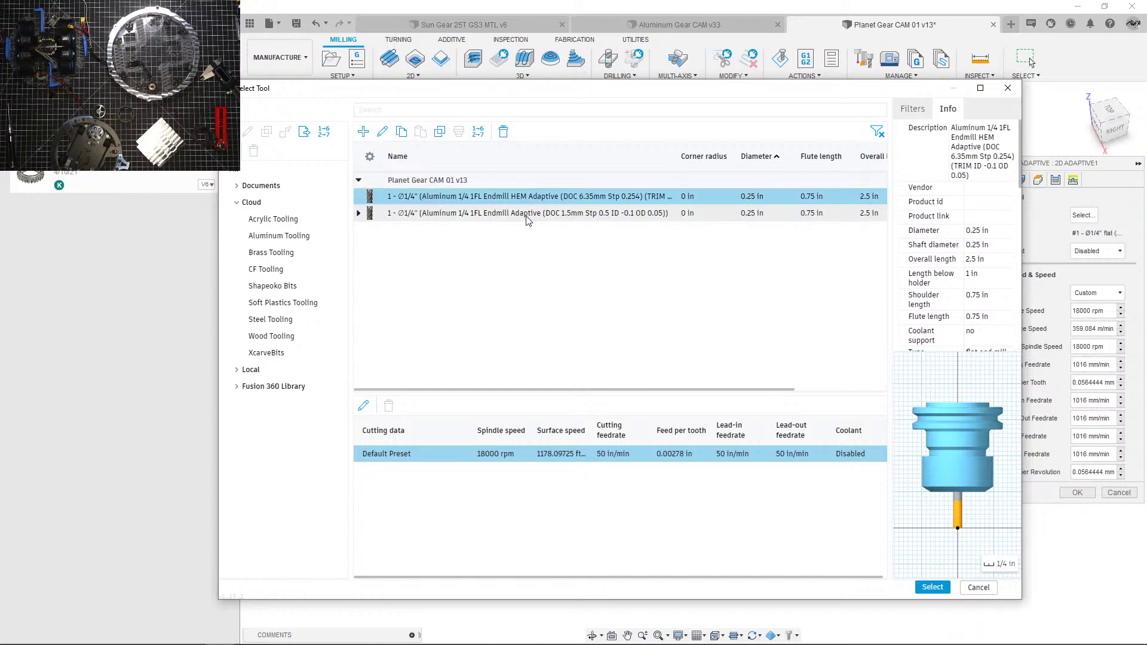
left_click(932, 587)
left_click(1078, 494)
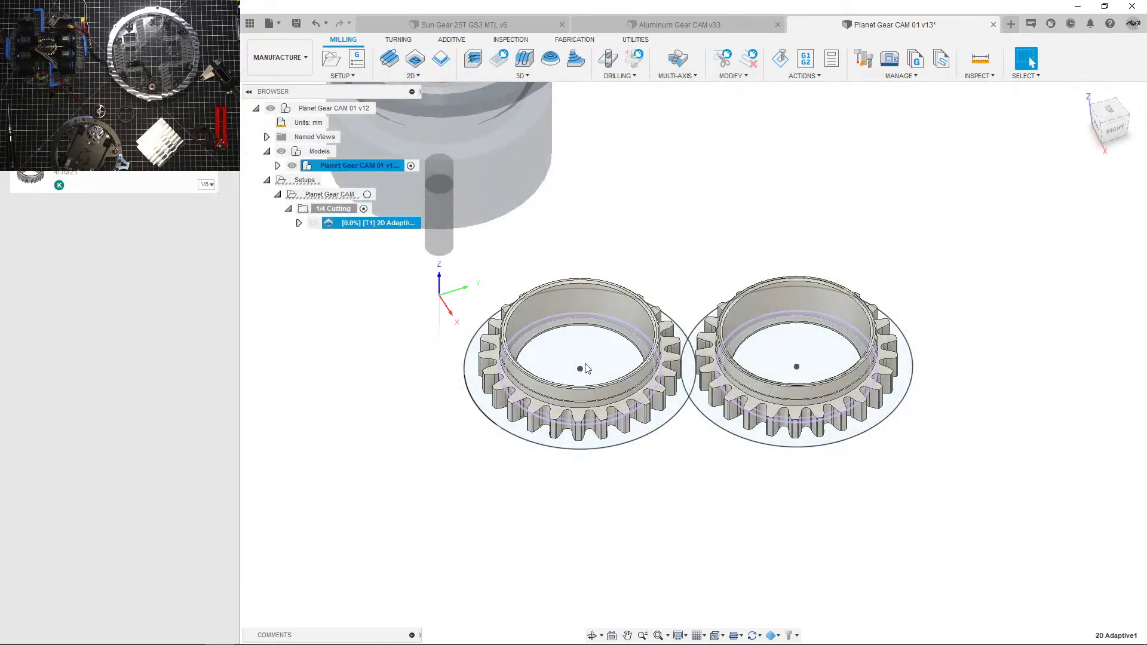
left_click(411, 398)
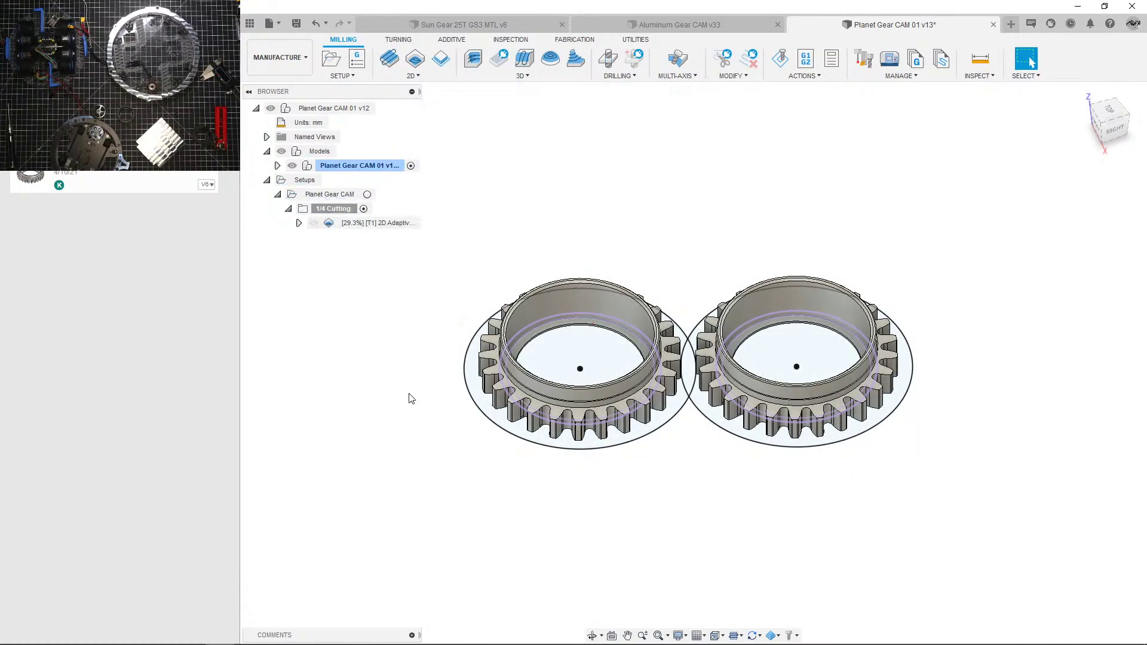
Step: Calculate the machining time of 2D Adaptive1 with the HEM tool and inspect the regenerated toolpath in both bores
left_click(382, 223)
right_click(384, 223)
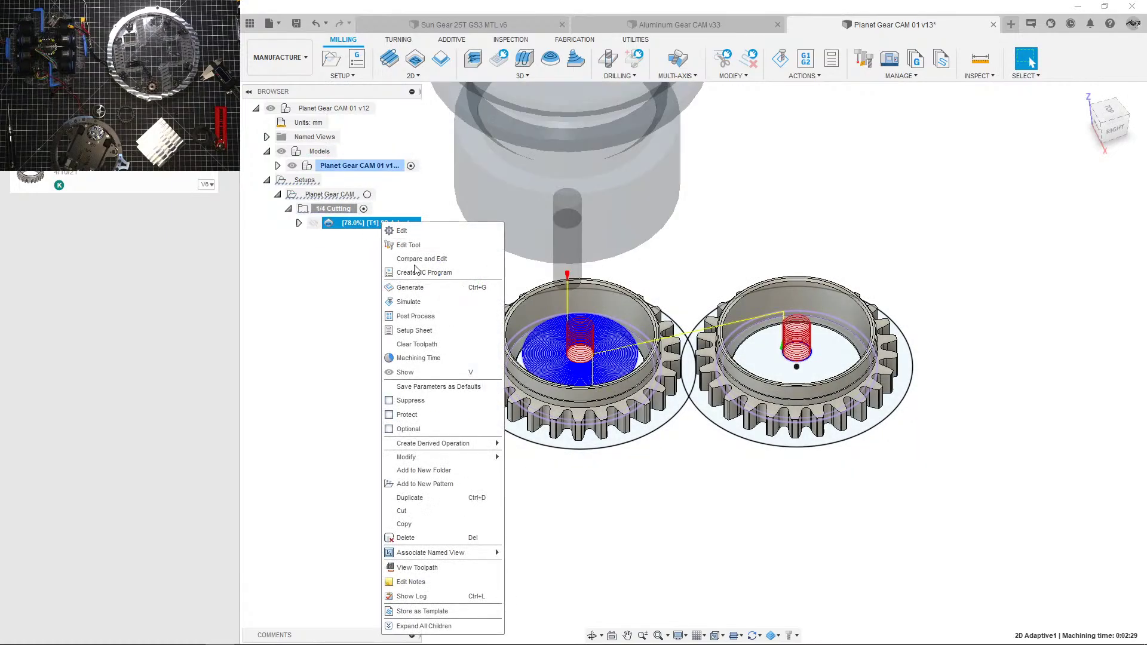
left_click(454, 362)
left_click(1126, 374)
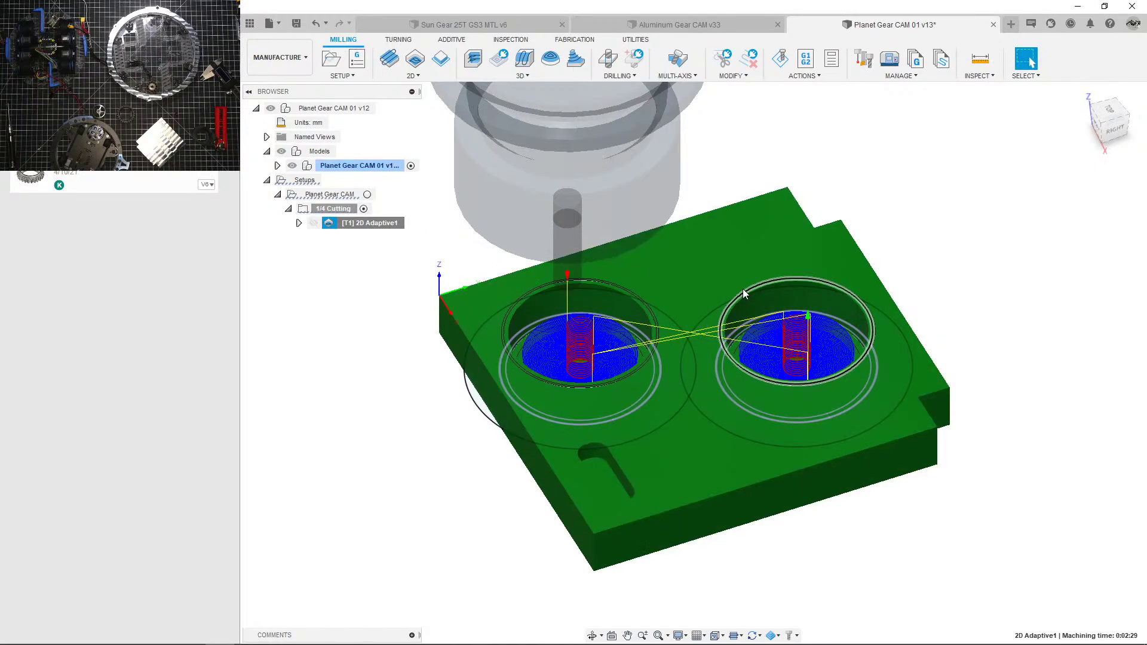
middle_click_drag(744, 289, 669, 318, "shift")
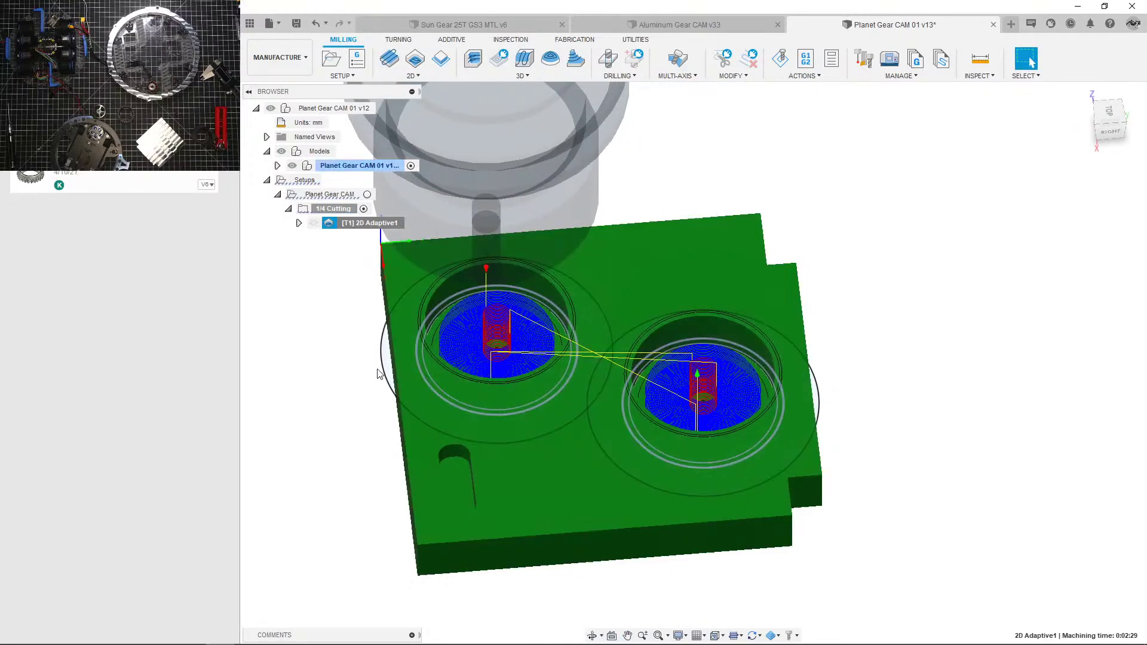
Step: Examine the adaptive toolpath from above, hide it, and inspect the bores and teeth of both gears from several angles
middle_click_drag(370, 366, 405, 437)
scroll(522, 378, "down", 5)
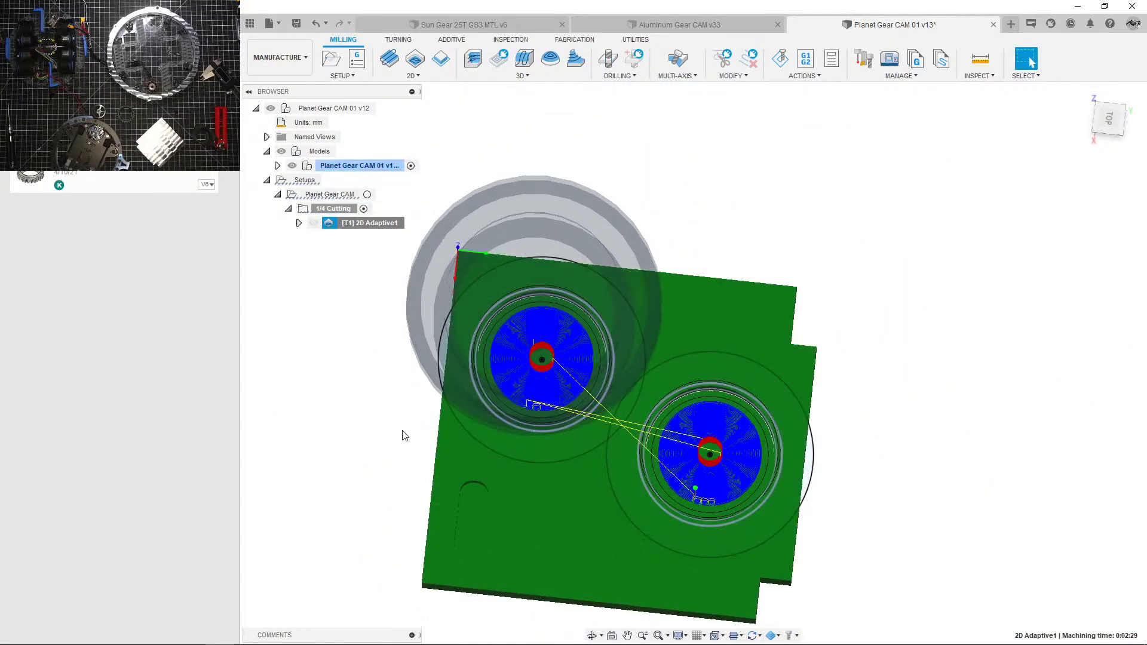
left_click(406, 437)
scroll(553, 377, "up", 3)
middle_click_drag(546, 402, 540, 379, "shift")
scroll(540, 379, "down", 2)
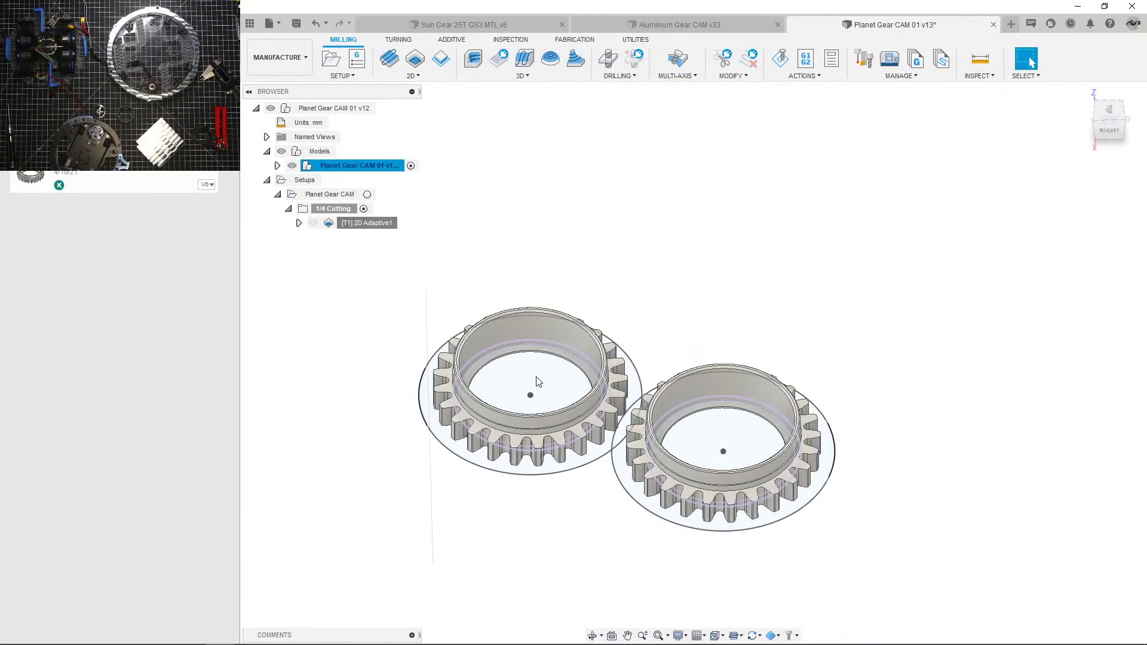
scroll(536, 390, "down", 2)
middle_click_drag(390, 349, 409, 339)
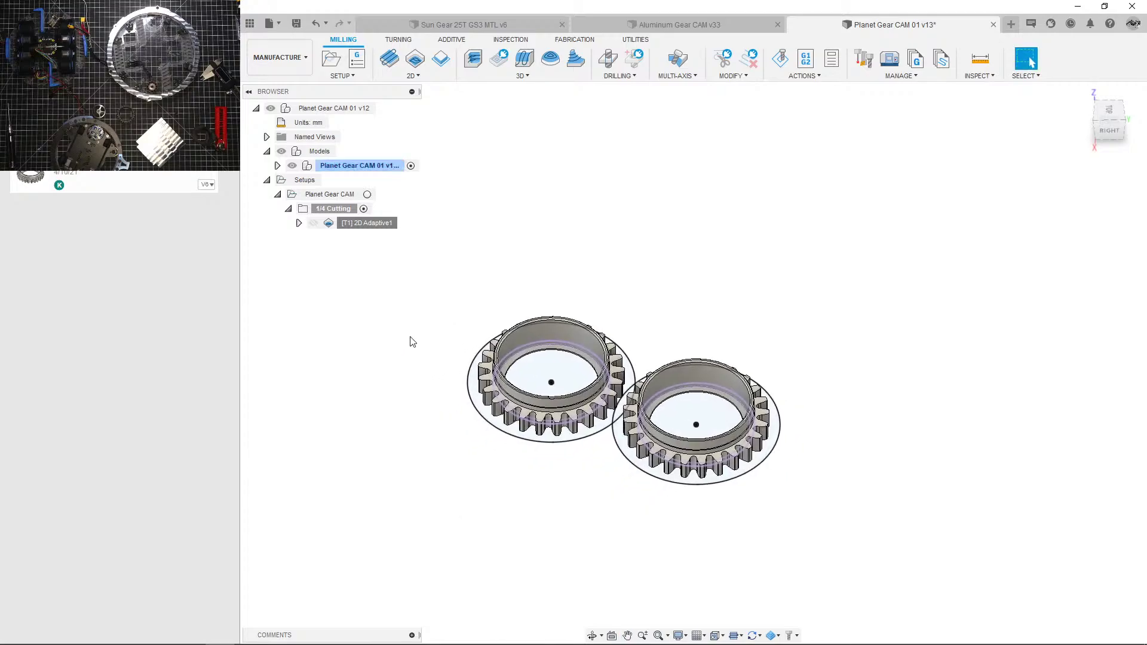
scroll(547, 356, "up", 2)
middle_click_drag(549, 358, 569, 399, "shift")
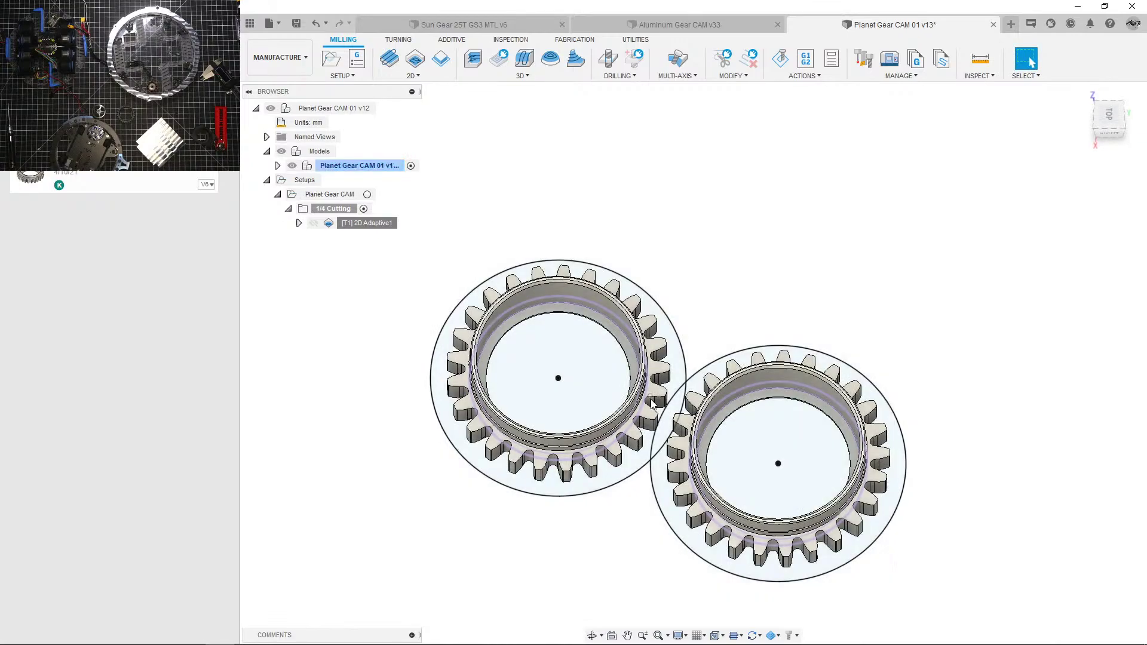
scroll(674, 399, "up", 1)
scroll(689, 401, "up", 1)
middle_click_drag(645, 400, 659, 397, "shift")
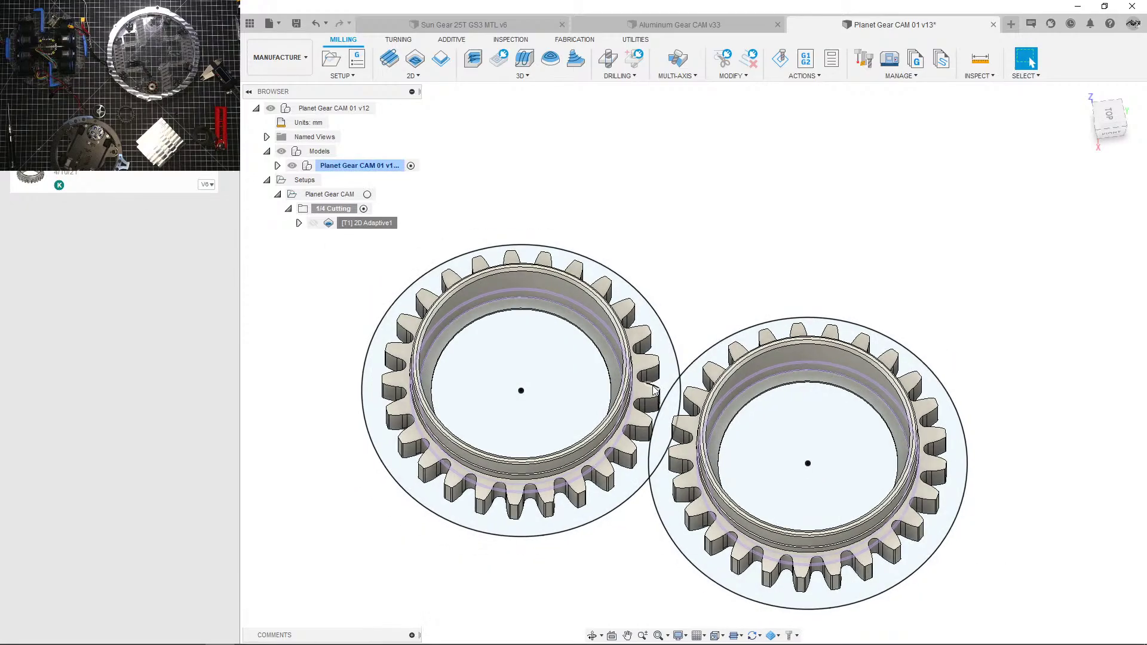
middle_click_drag(657, 392, 676, 351, "shift")
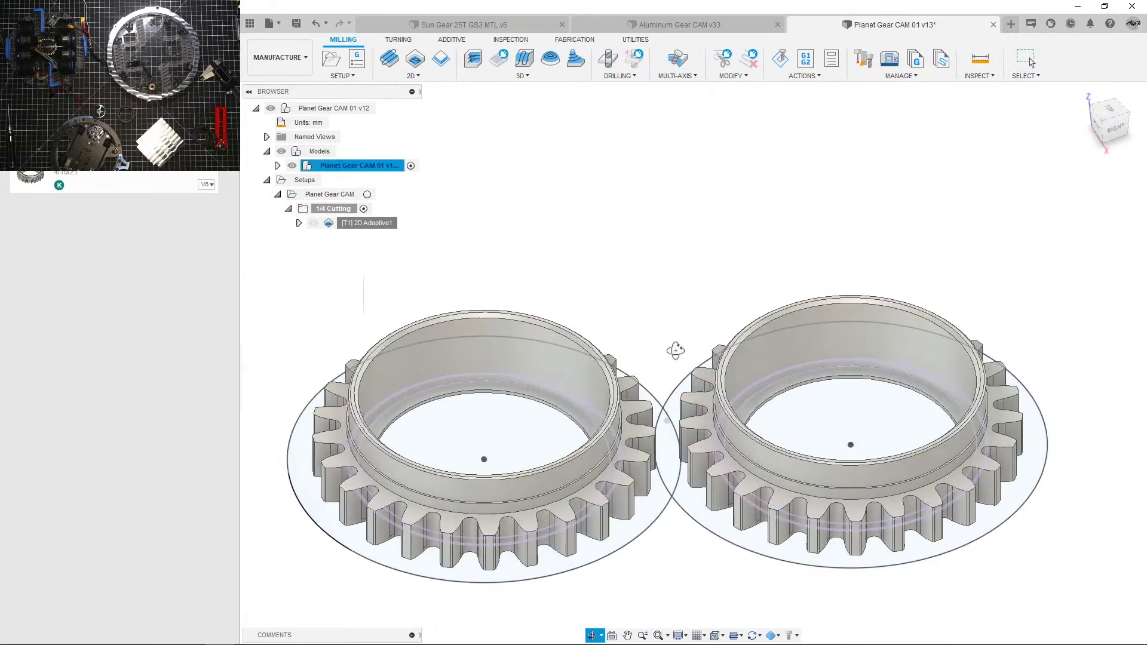
Step: Inspect the 2D Adaptive1 toolpath in both bores and review the operation's multiple depths and stock-to-leave pass settings
left_click(367, 223)
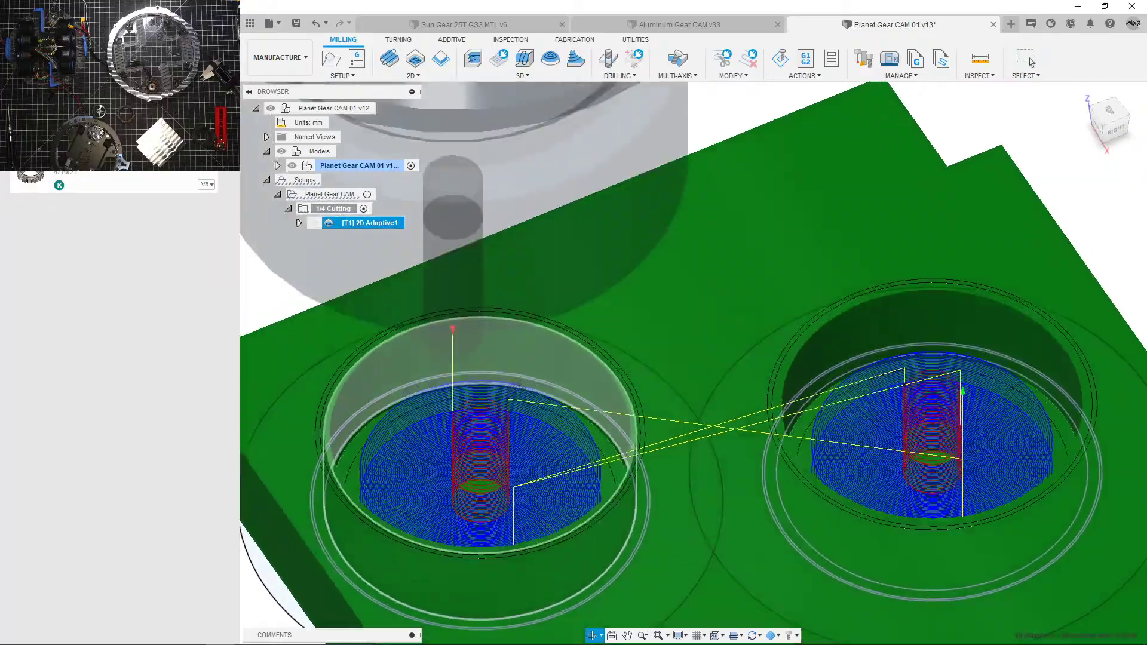
mouse_move(518, 387)
middle_mouse_down("shift")
mouse_move(516, 414)
mouse_move(514, 381)
middle_mouse_up("shift")
scroll(756, 417, "down", 5)
left_click(355, 358)
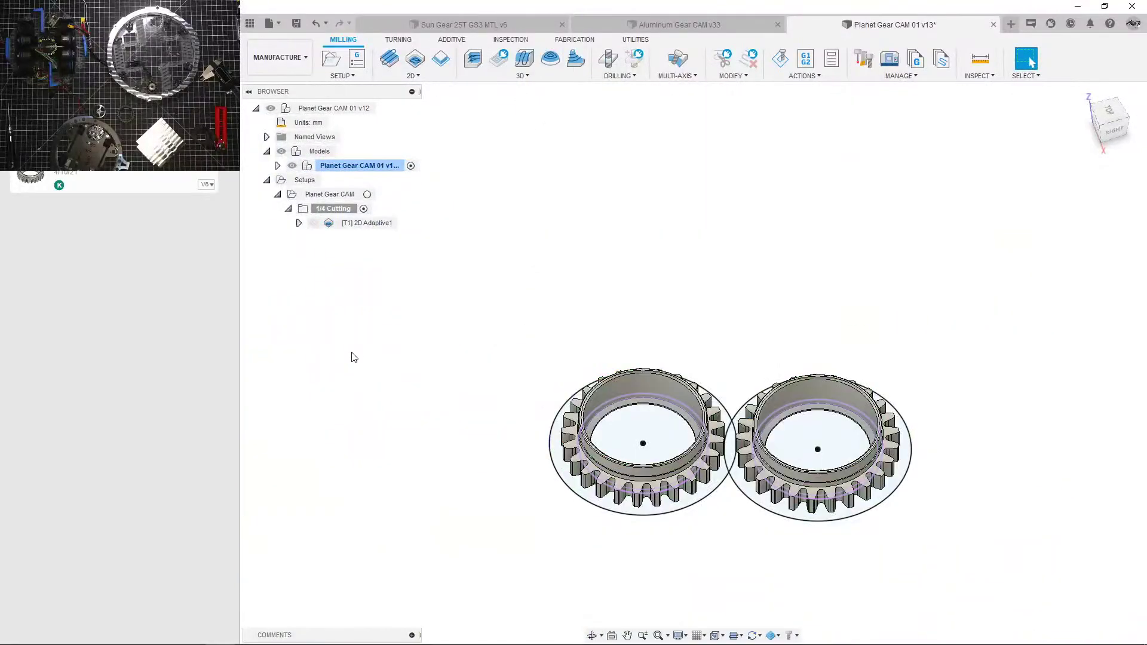
double_click(350, 225)
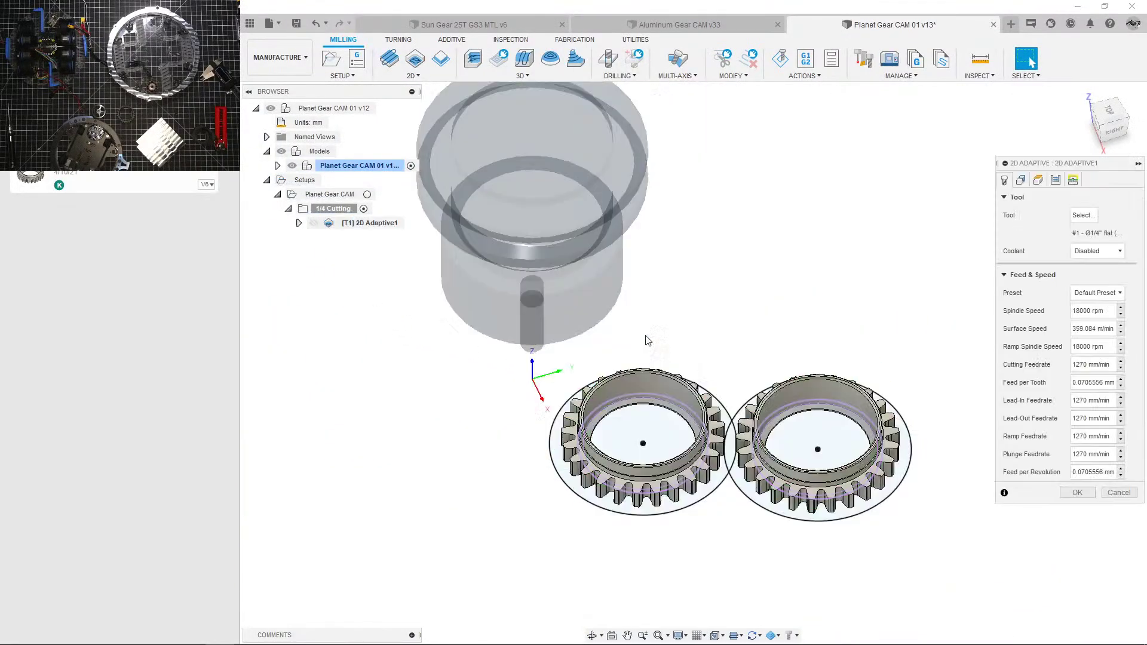
left_click(1056, 180)
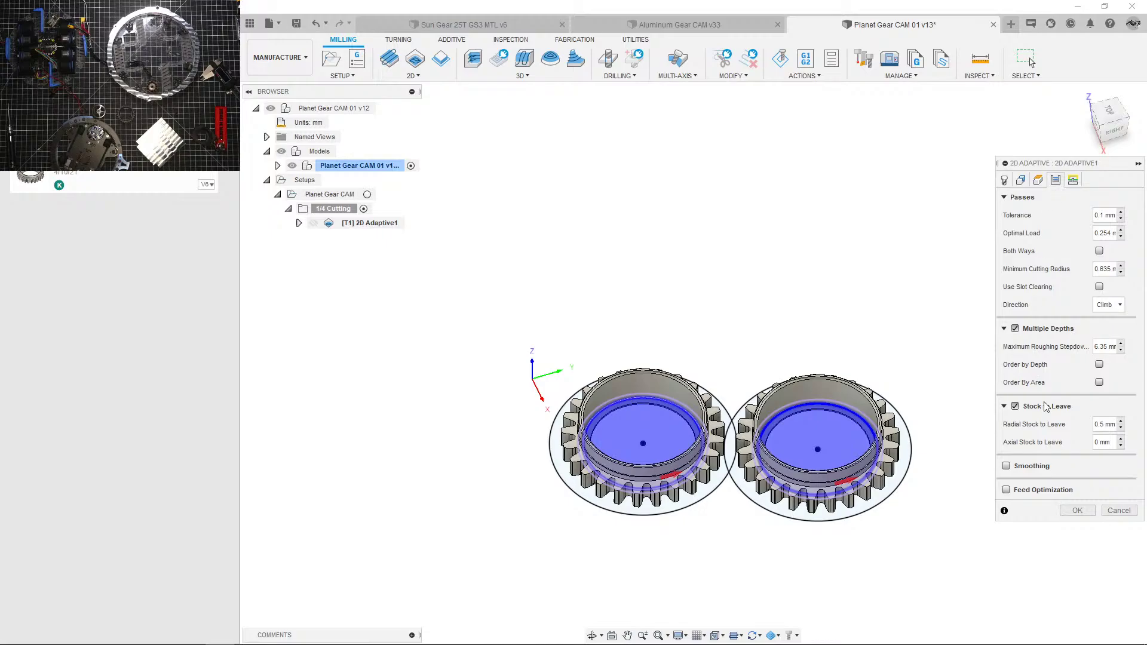
left_click(1077, 511)
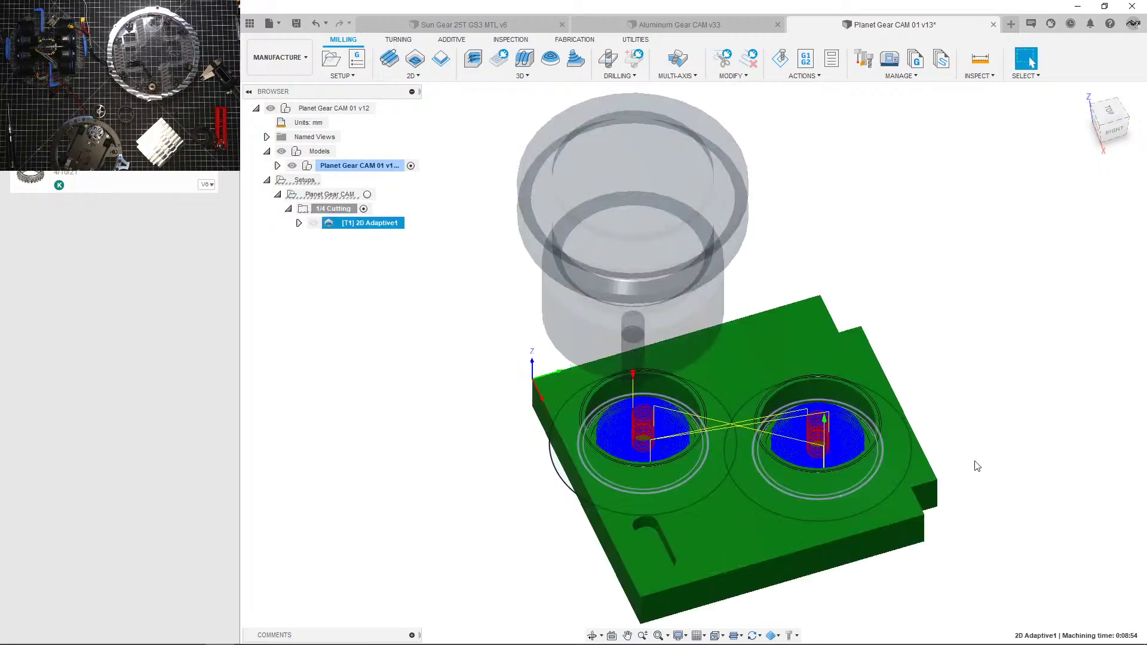
scroll(687, 405, "up", 4)
scroll(657, 402, "down", 2)
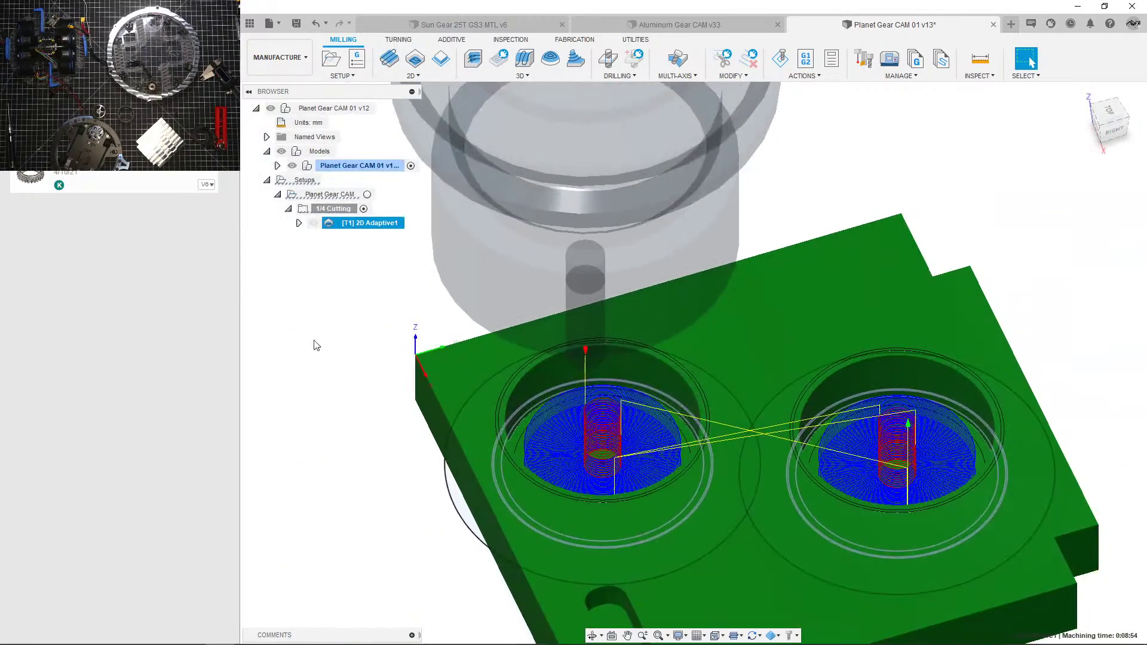
Step: Create a Bore operation in 1/4 Cutting using the Aluminum 1/4 1FL Endmill Adaptive tool (DOC 1.5mm Stp 0.5)
left_click(392, 241)
left_click(376, 223)
left_click(433, 281)
left_click(386, 230)
left_click(418, 79)
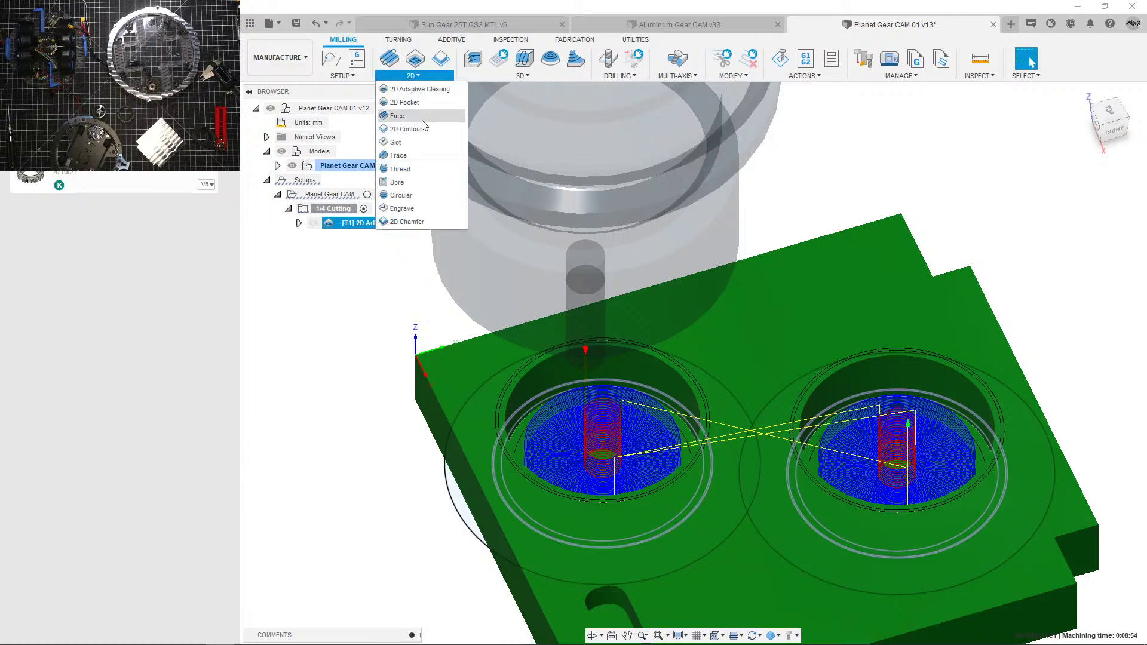
left_click(421, 189)
left_click(1083, 215)
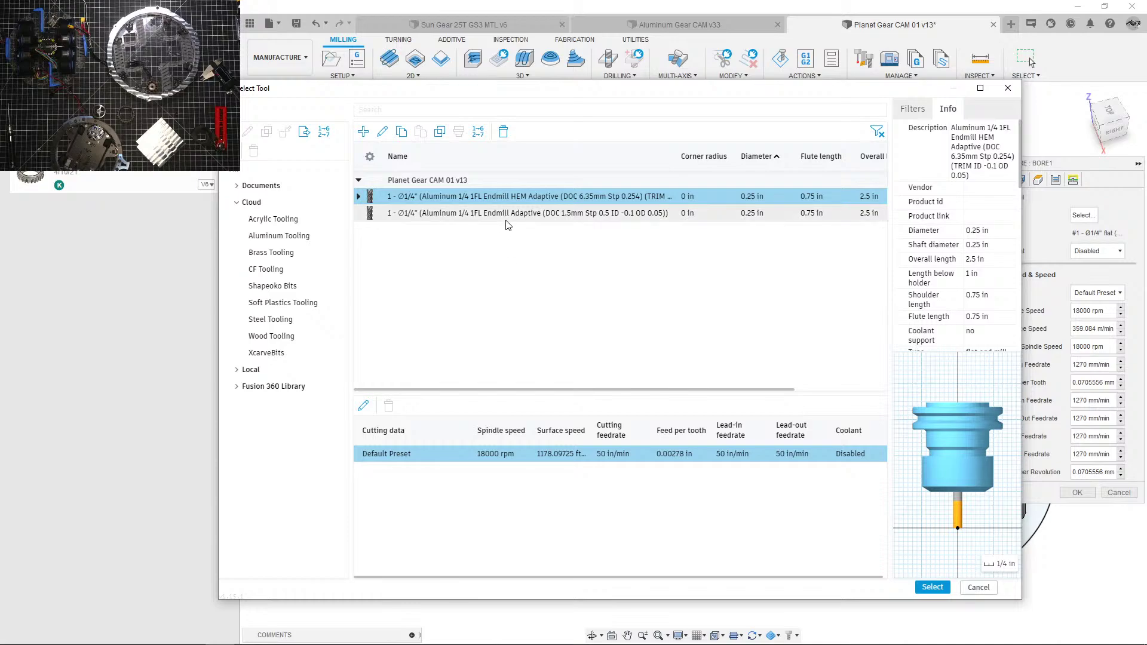
left_click(508, 219)
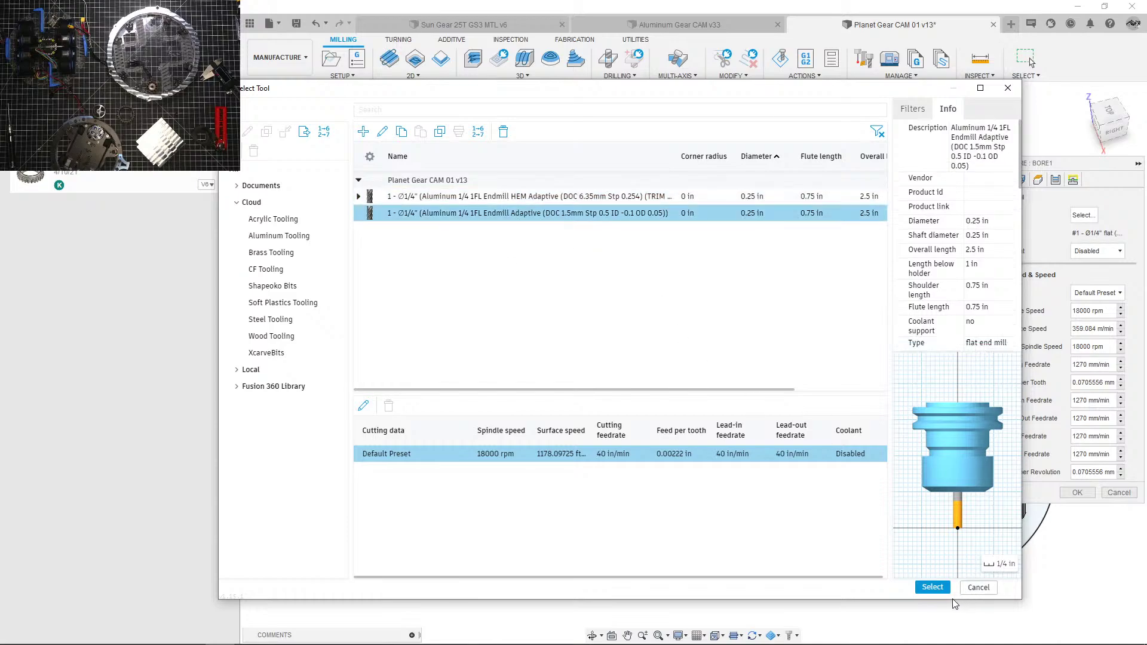
left_click(933, 588)
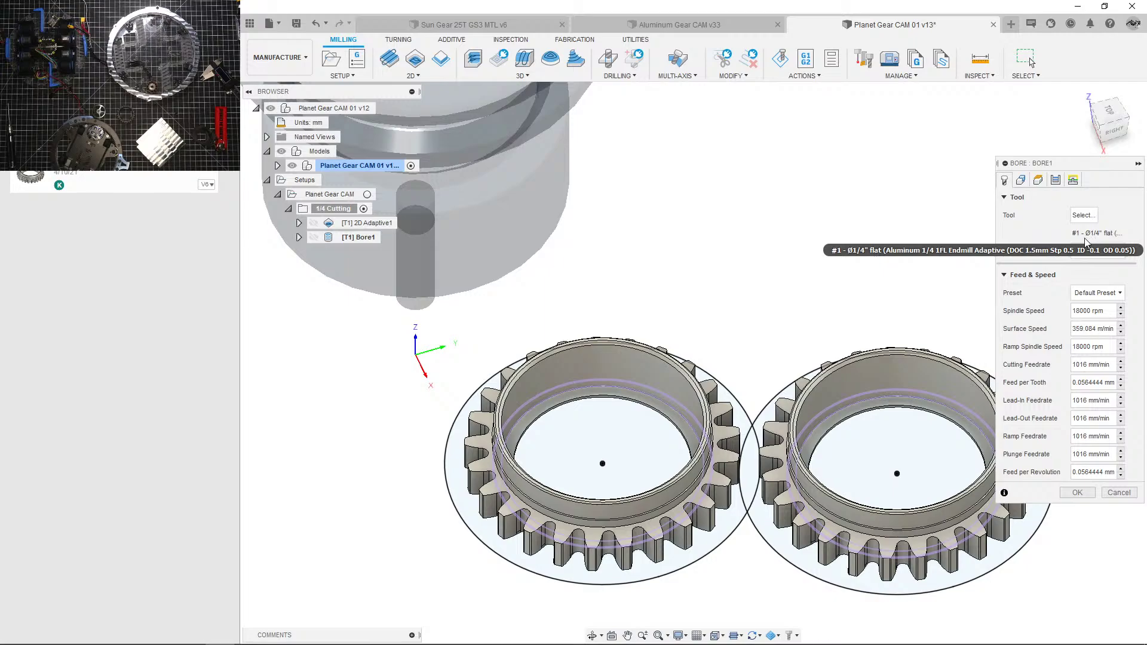
Step: Set the Bore operation's pitch to 1.5 mm
left_click(1055, 180)
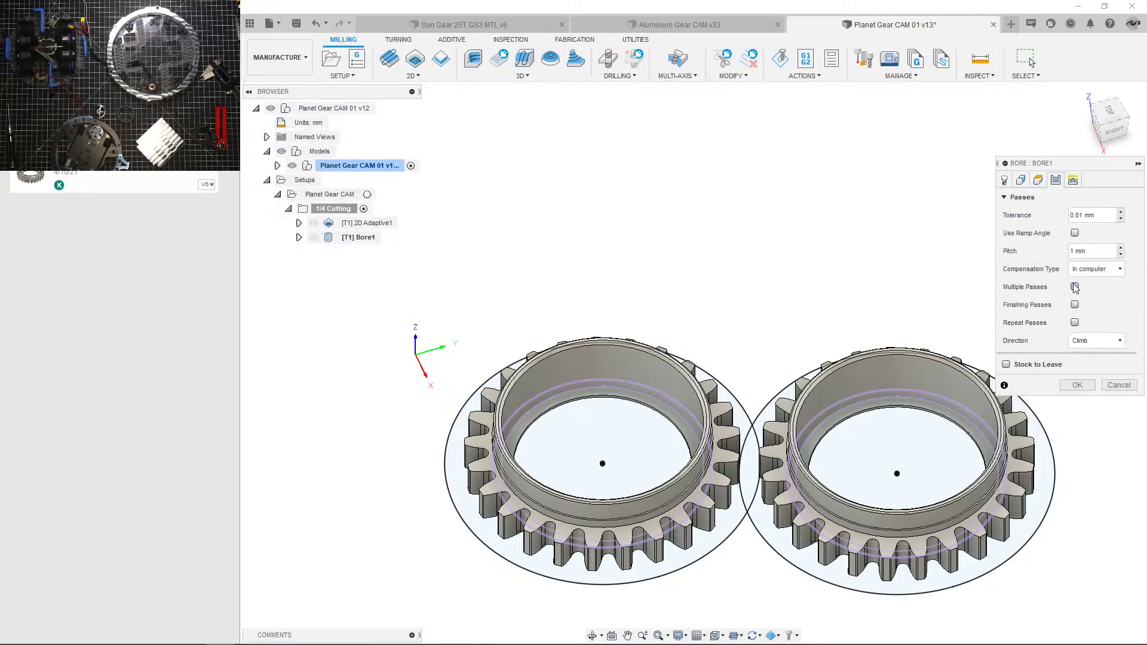
left_click_drag(1075, 251, 907, 240)
left_click(1078, 386)
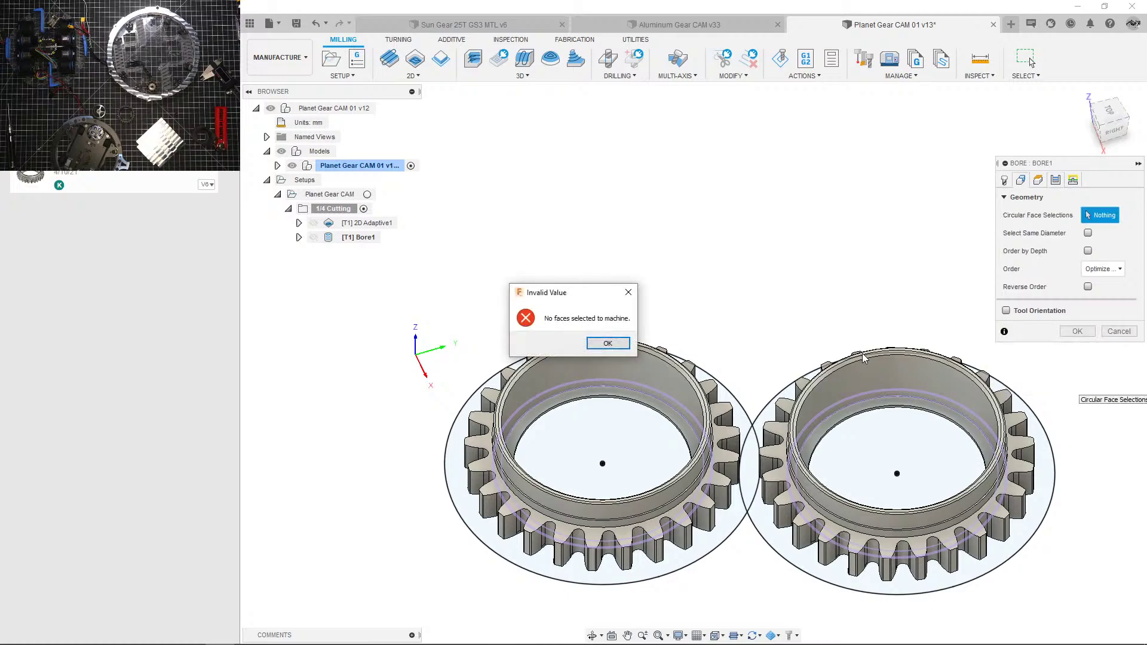
left_click(608, 343)
left_click(1005, 180)
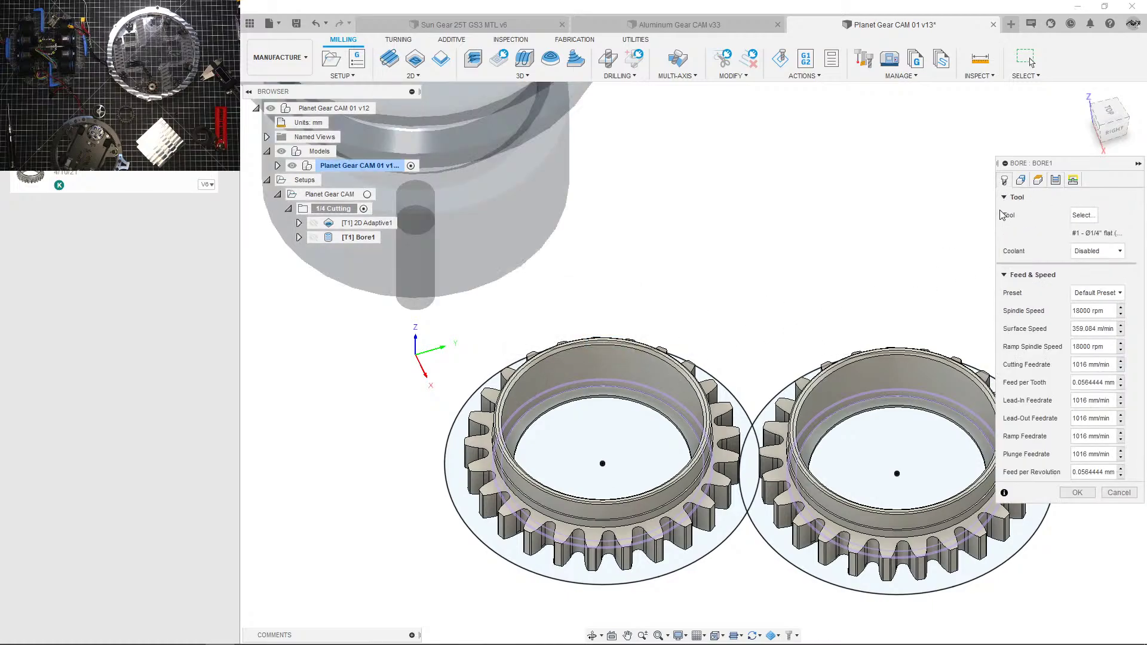
Step: Select the inner cylindrical bore walls of both gears as the Bore operation's circular faces and generate its toolpath
scroll(924, 399, "up", 5)
scroll(965, 268, "down", 2)
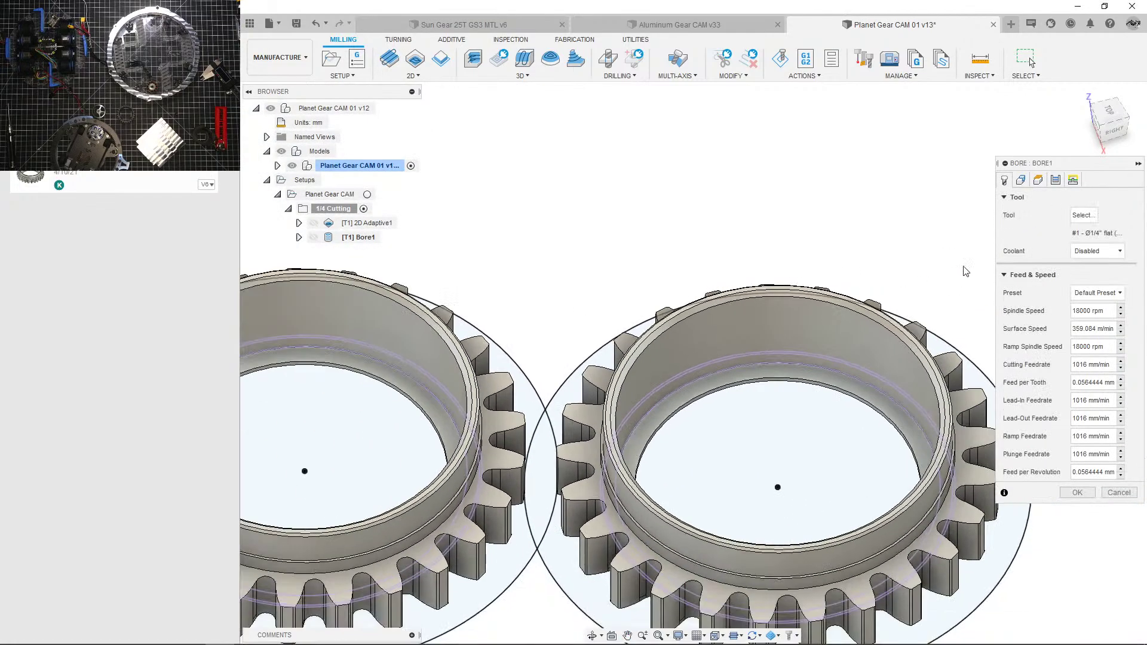
left_click(1021, 180)
left_click(822, 357)
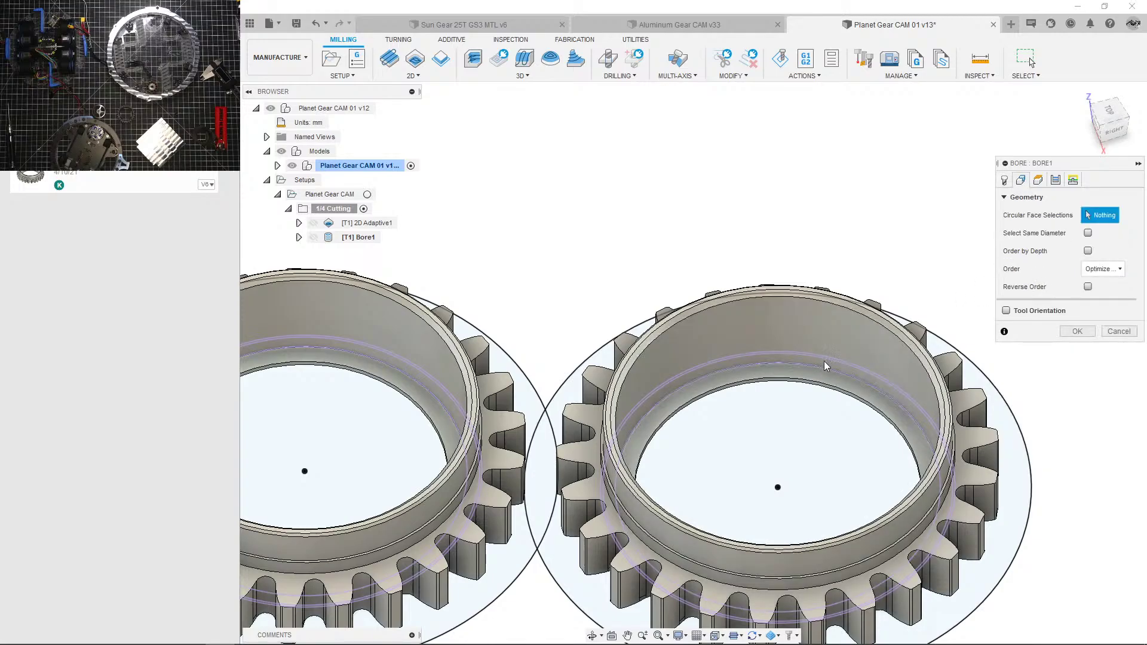
left_click(428, 354)
scroll(1076, 340, "down", 3)
scroll(1039, 359, "up", 4)
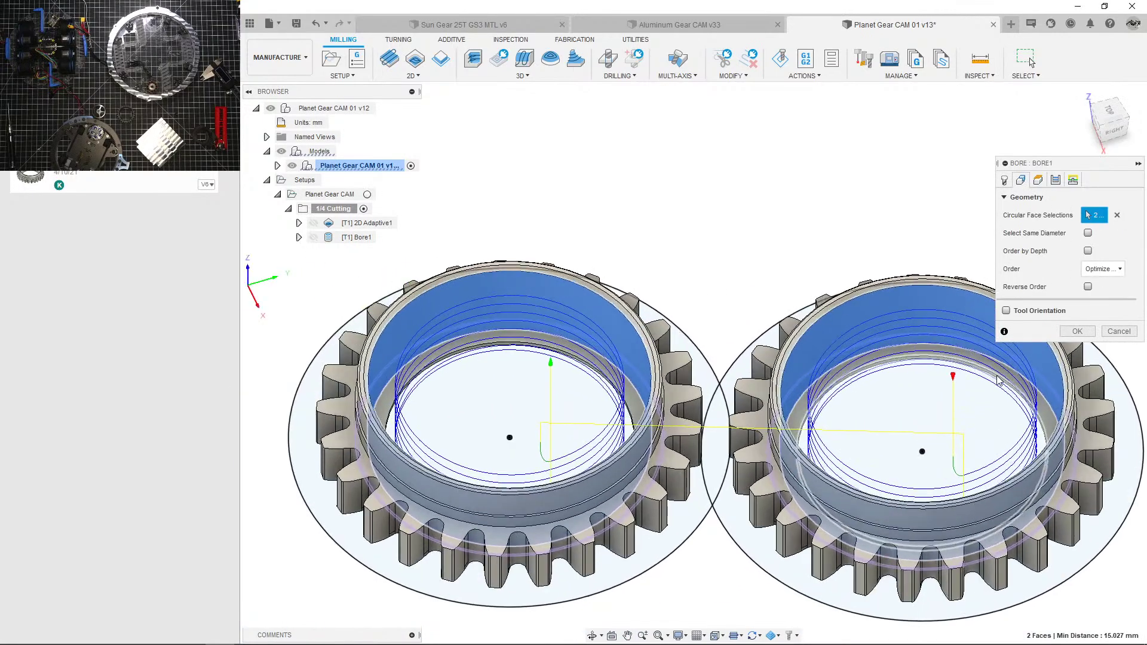
middle_click_drag(1040, 359, 1083, 335, "shift")
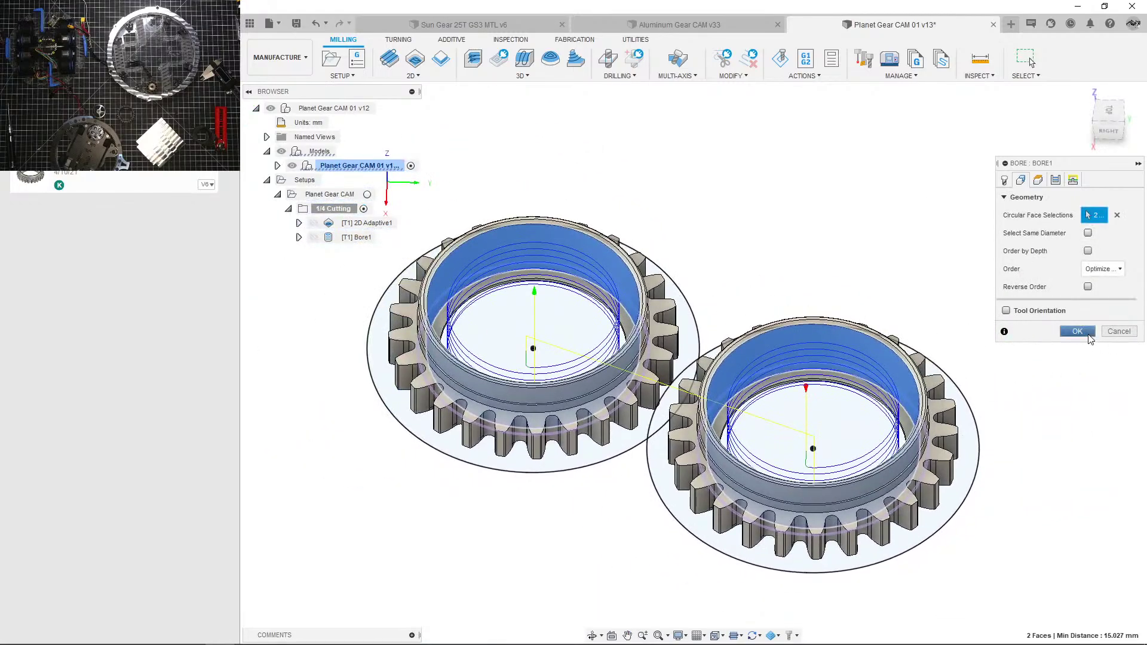
left_click(1077, 331)
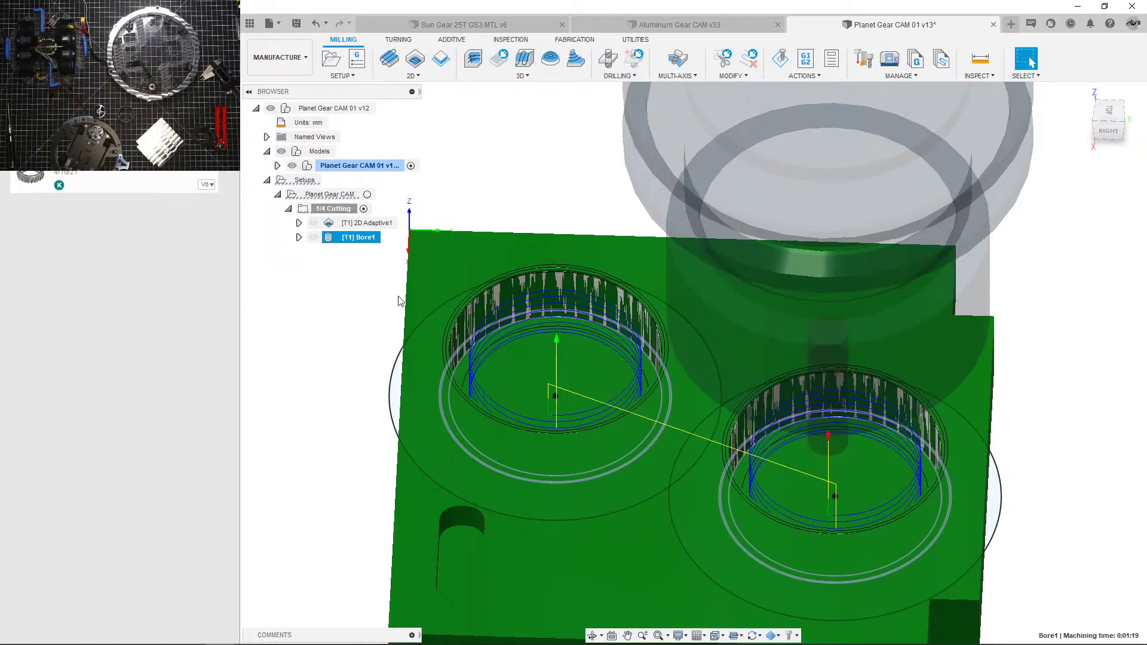
Step: Inspect the Bore1 helical toolpath inside both gear bores, then hide it
scroll(582, 300, "up", 5)
middle_click_drag(582, 300, 547, 352, "shift")
scroll(547, 351, "down", 3)
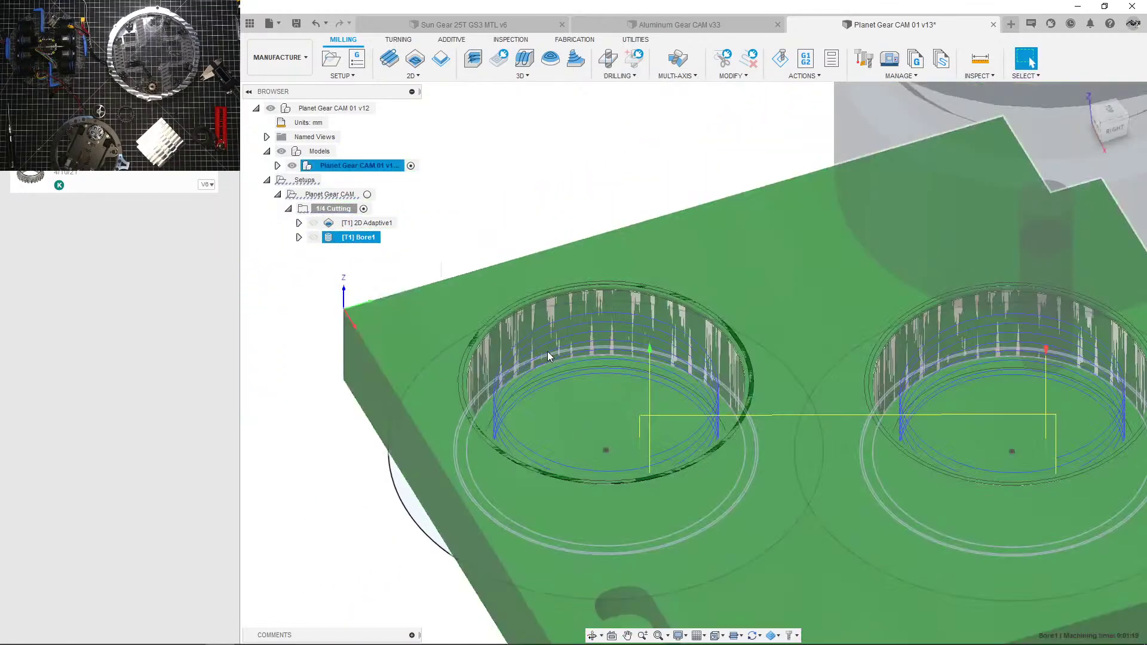
scroll(548, 351, "down", 2)
left_click(364, 325)
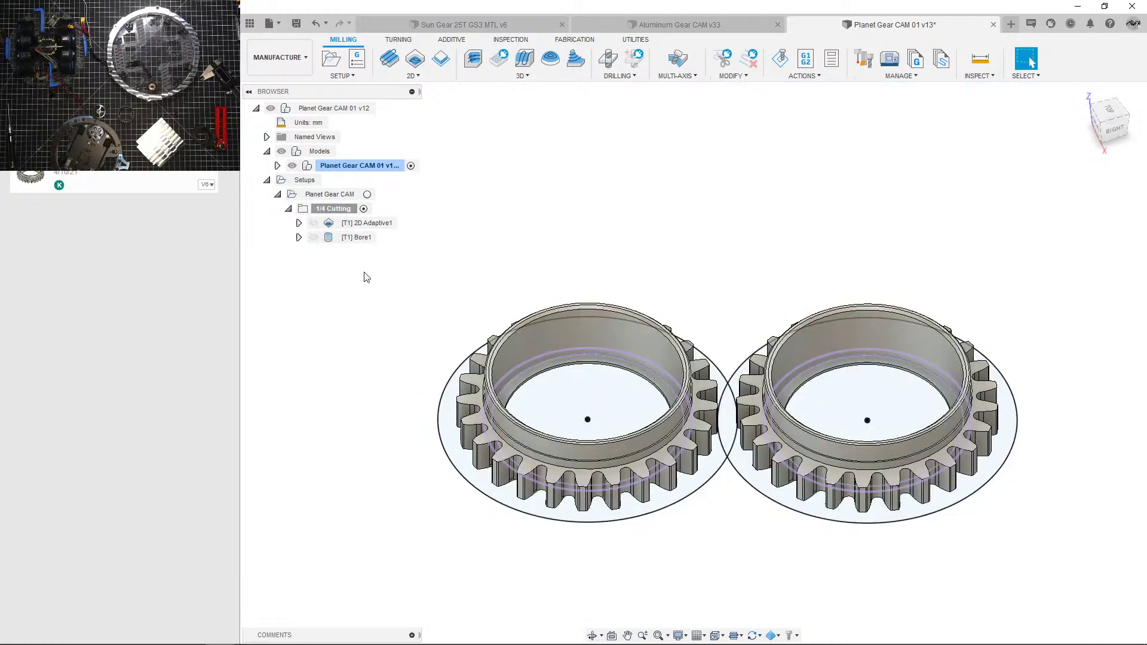
Step: Set 2D Adaptive1's radial stock to leave to 0.25 mm and regenerate its toolpath
double_click(375, 224)
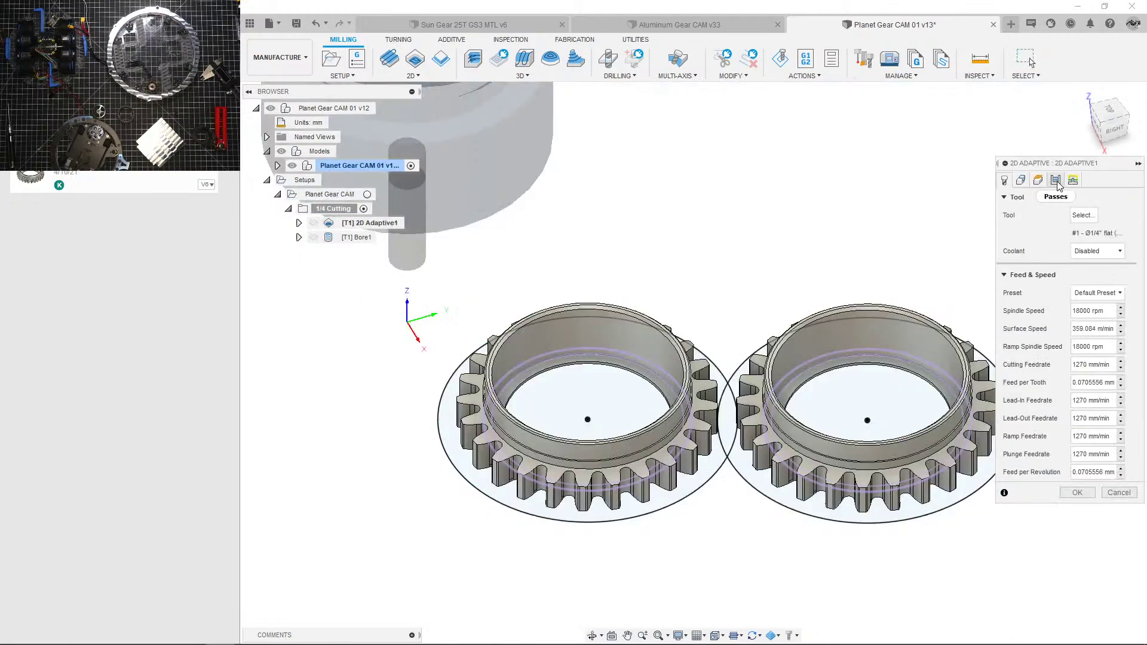
left_click(1055, 180)
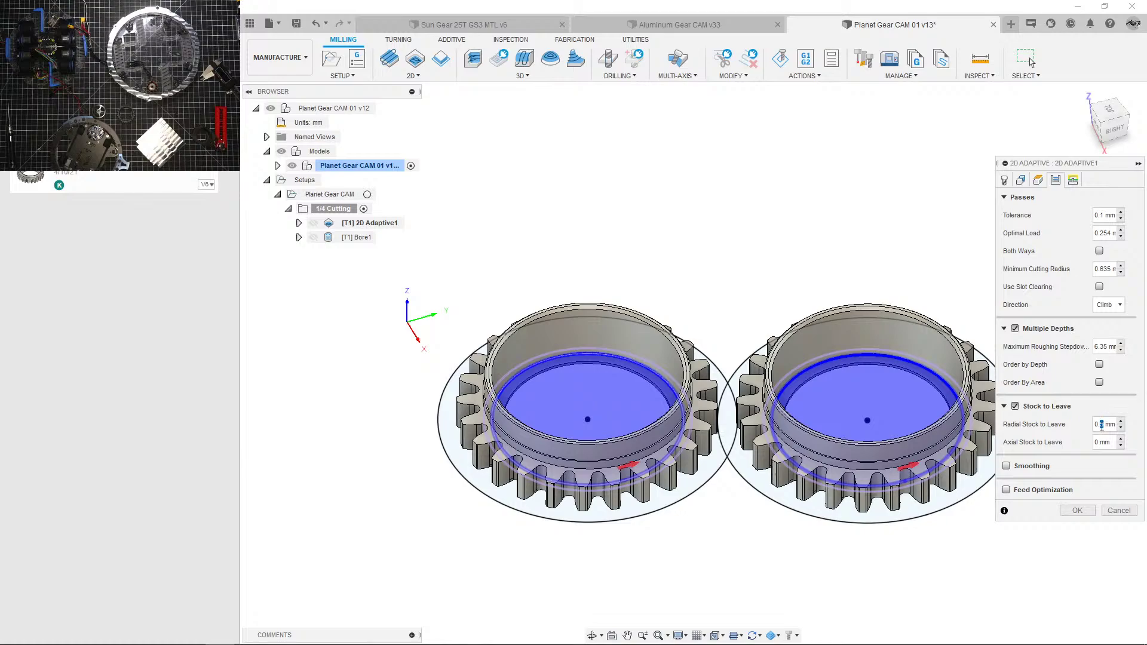
middle_click_drag(913, 413, 815, 454)
scroll(815, 454, "down", 4)
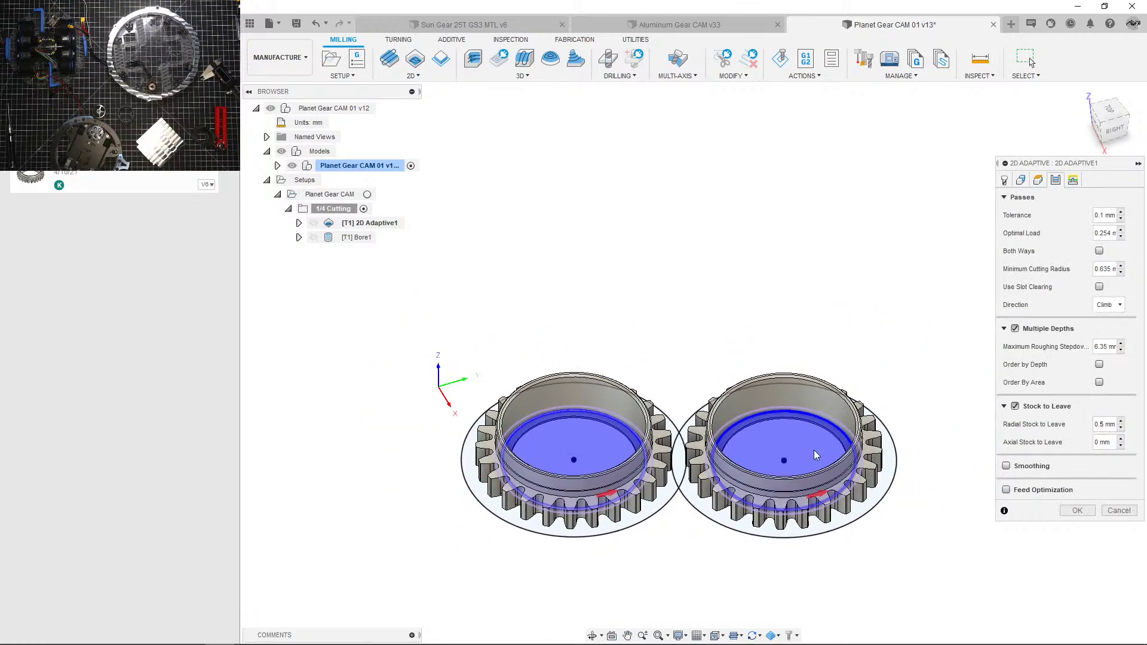
scroll(814, 450, "up", 3)
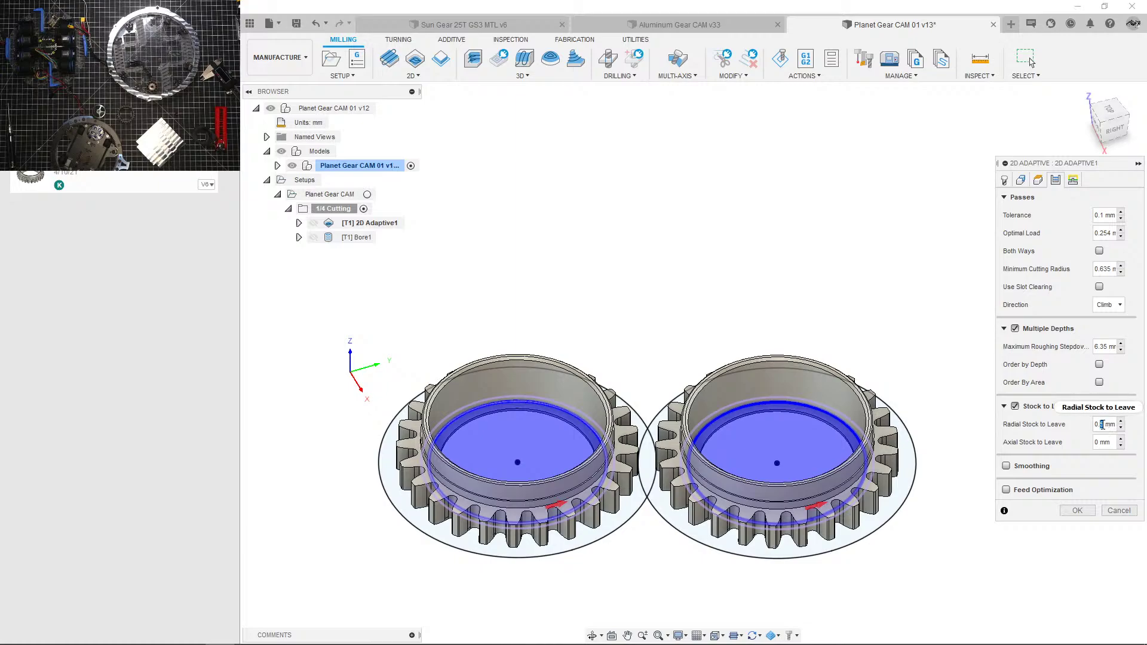
mouse_move(1103, 425)
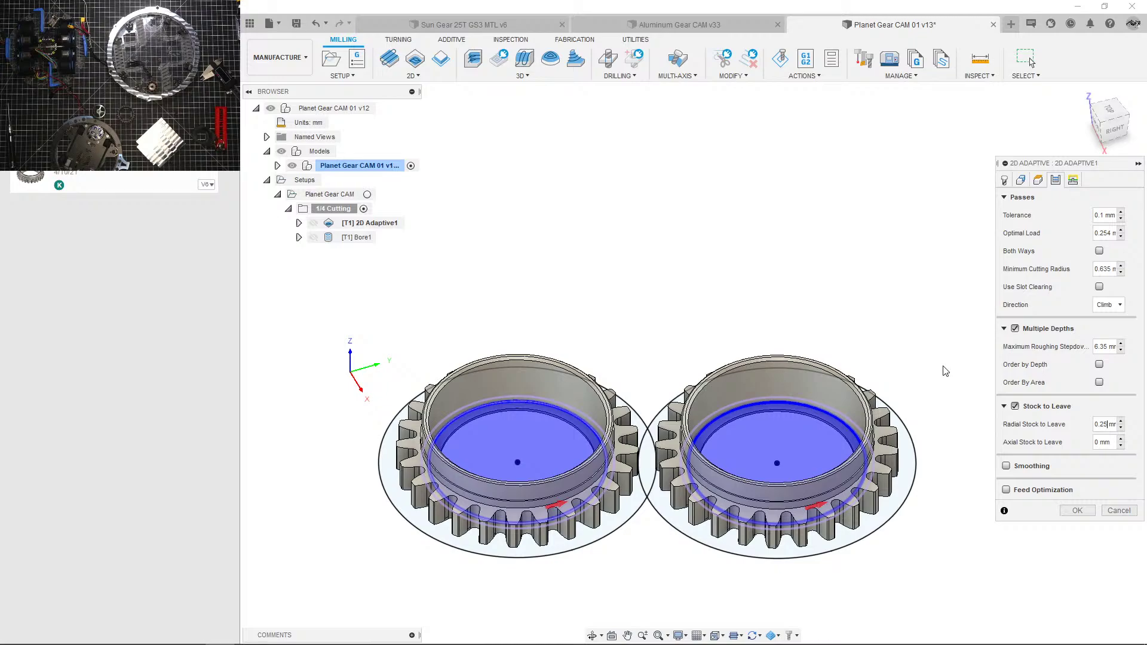
left_click(1077, 510)
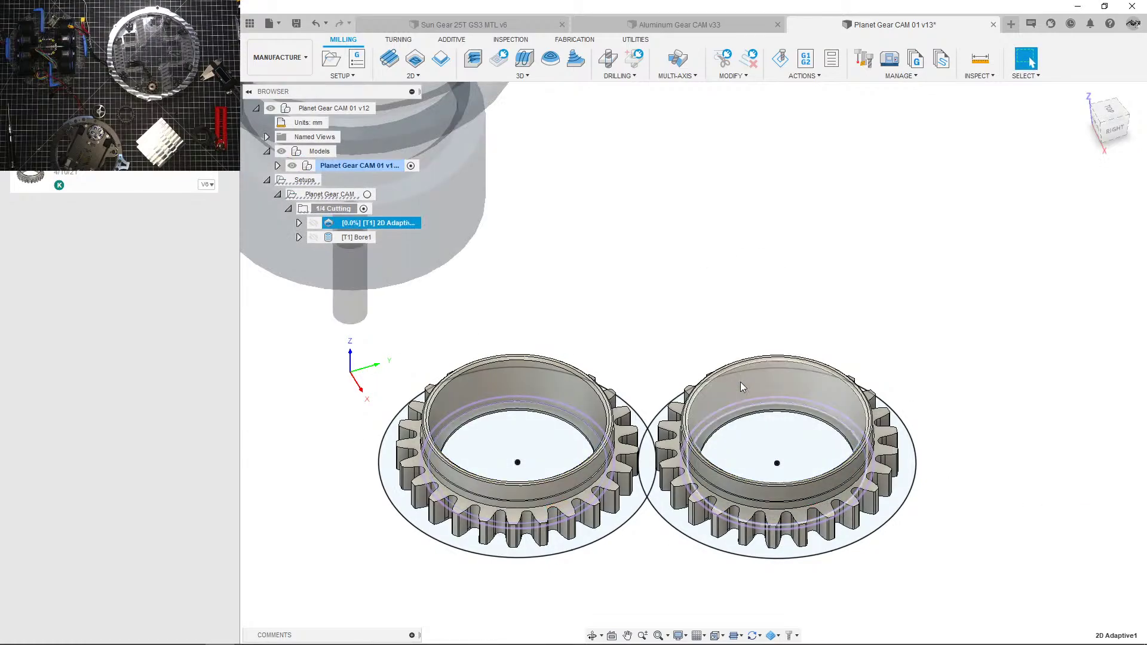
Step: Enable stock to leave on the Bore1 operation with 0.05 mm radial stock and regenerate its toolpath
left_click(362, 305)
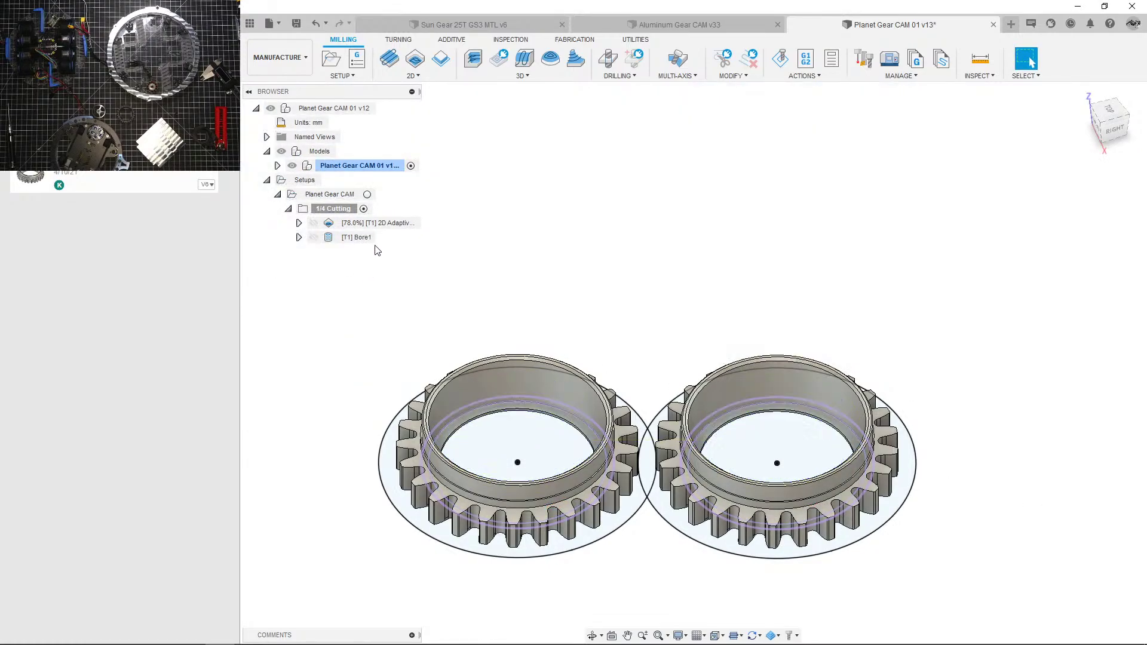
double_click(361, 237)
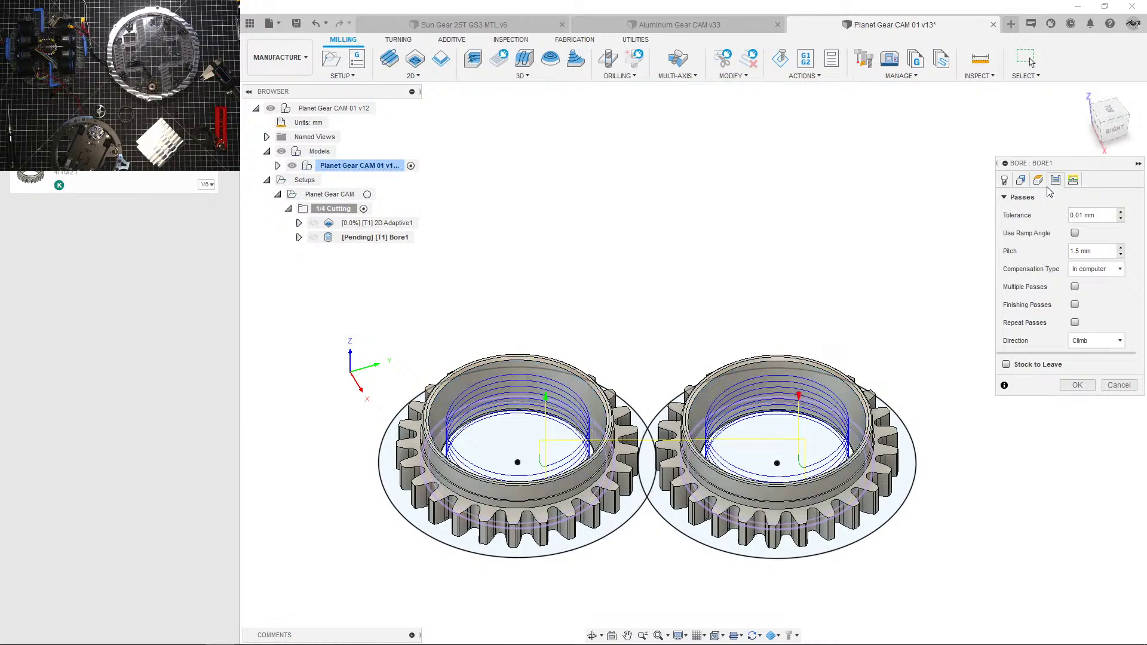
left_click(1008, 365)
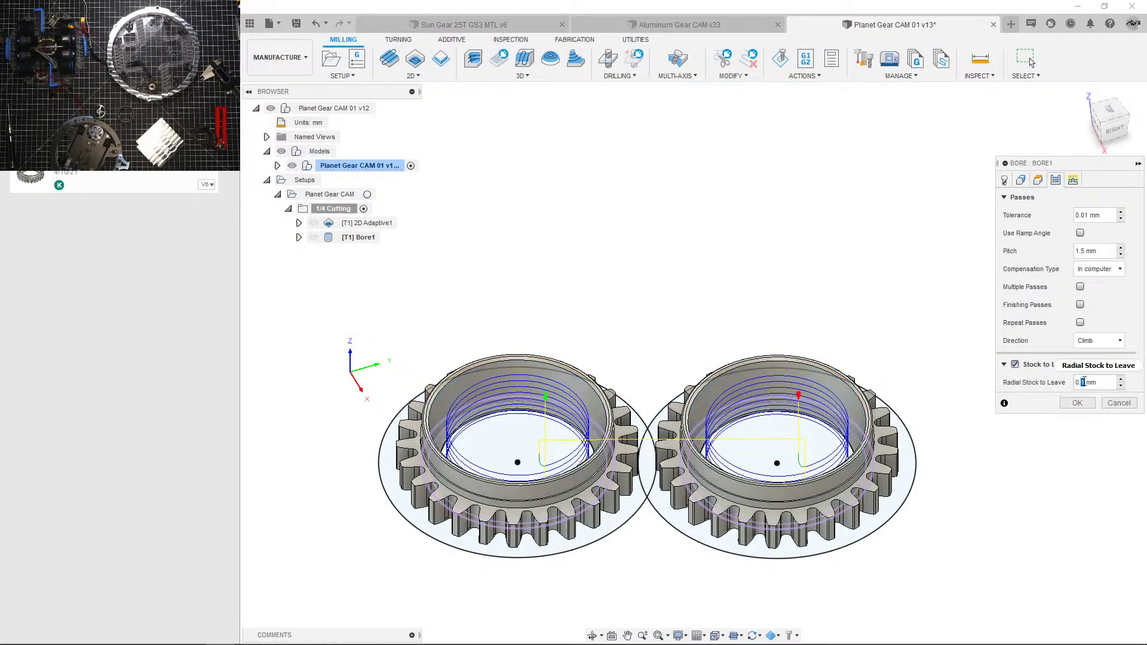
type("05")
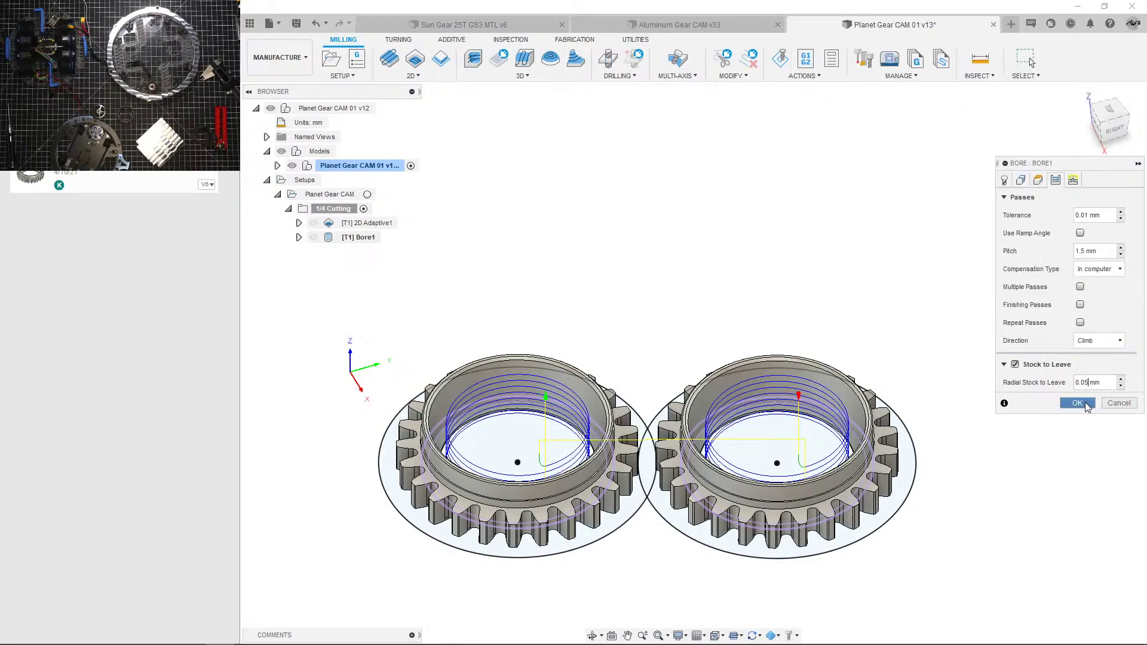
left_click(1077, 404)
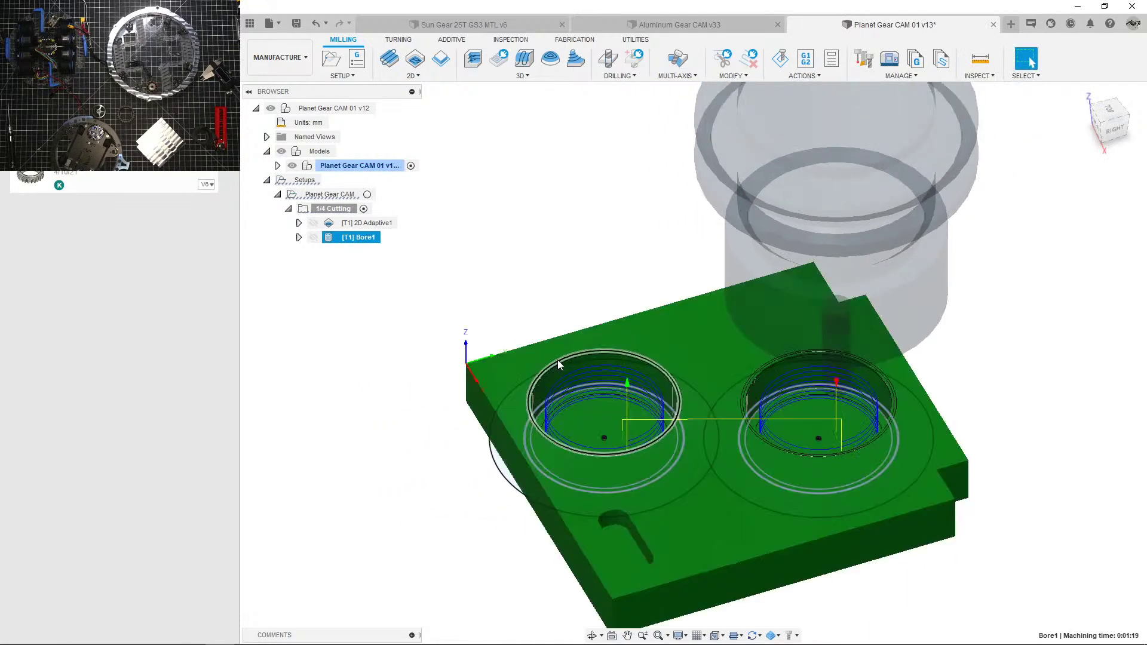
Step: Check the machining time of the 1/4 Cutting folder
left_click(381, 395)
right_click(332, 209)
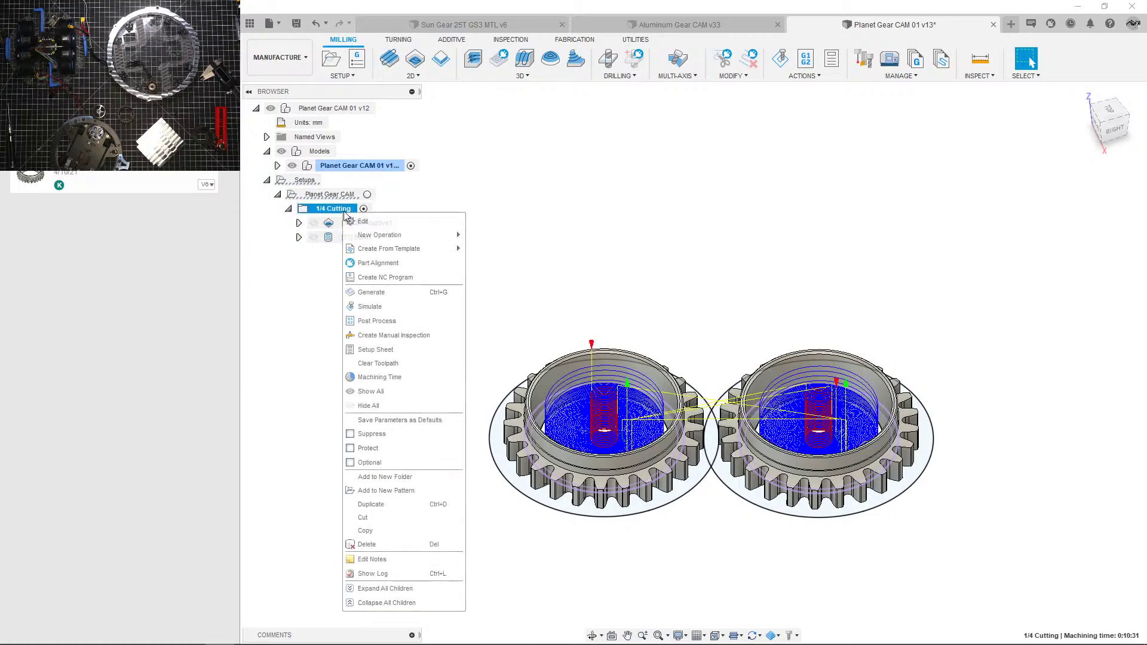
left_click(389, 377)
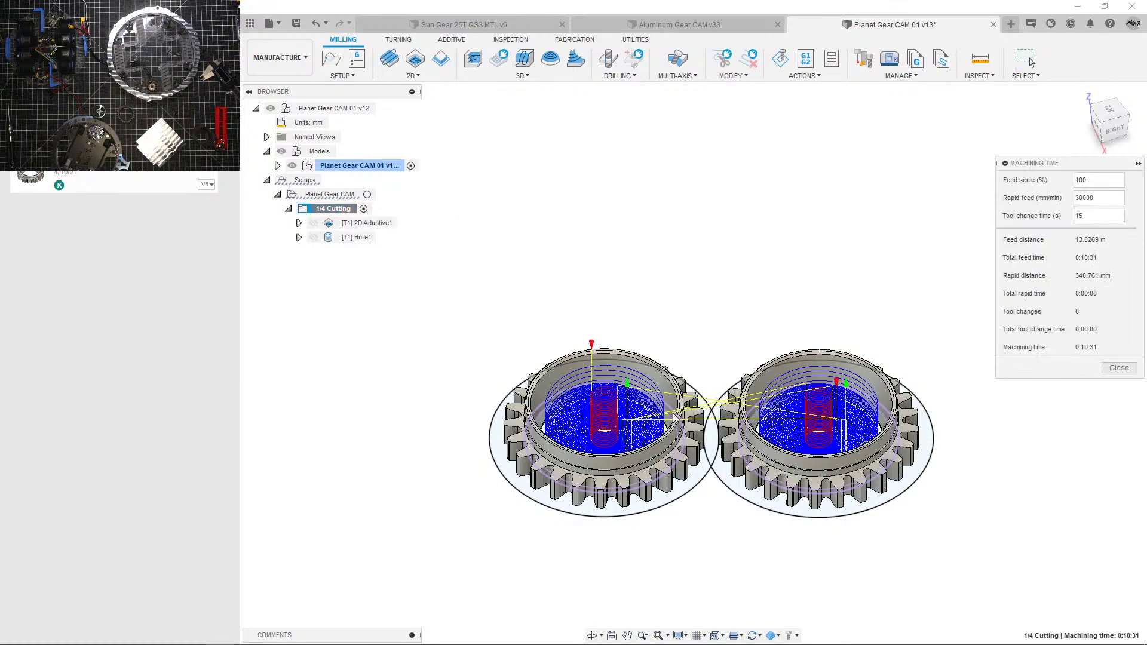
left_click(1125, 372)
Step: Examine the two gears' teeth and the circles surrounding them from above and at an angle
left_click(730, 347)
scroll(755, 452, "up", 3)
middle_click_drag(732, 445, 688, 481, "shift")
scroll(689, 481, "down", 3)
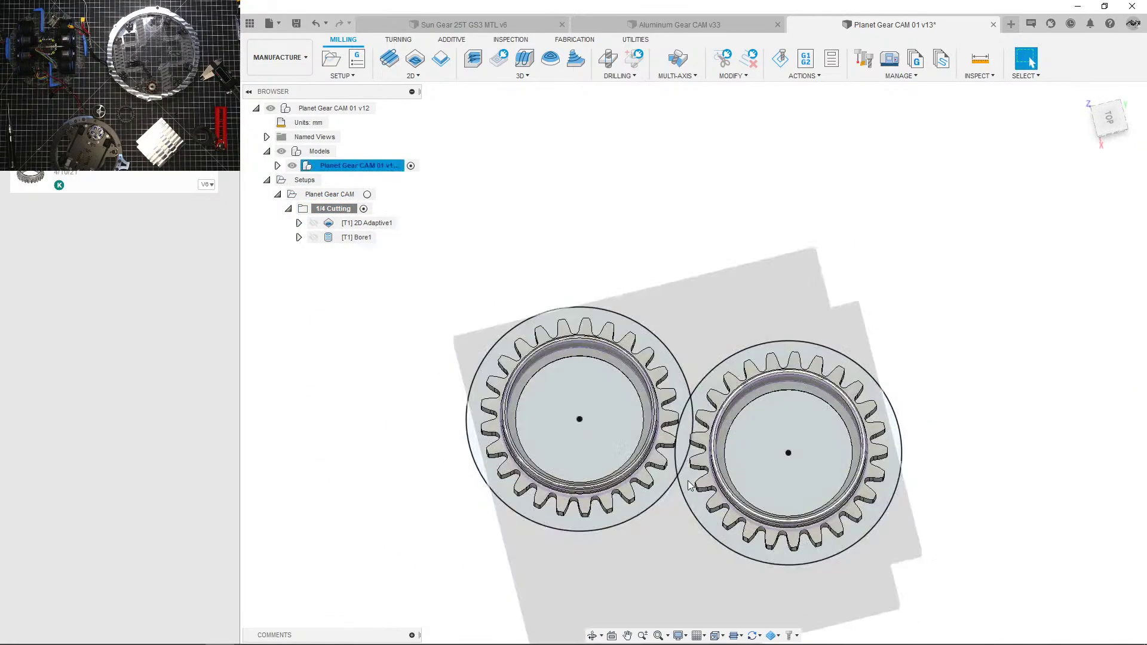
scroll(684, 478, "up", 5)
middle_click_drag(723, 425, 717, 379, "shift")
scroll(717, 379, "down", 3)
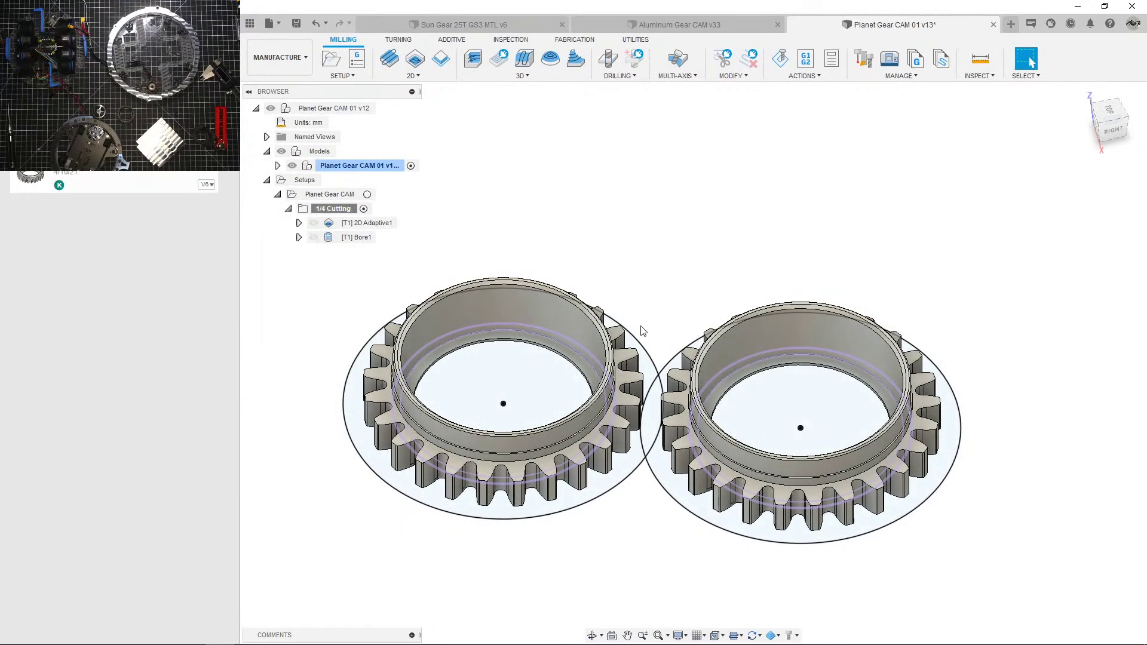
middle_click_drag(643, 330, 648, 362, "shift")
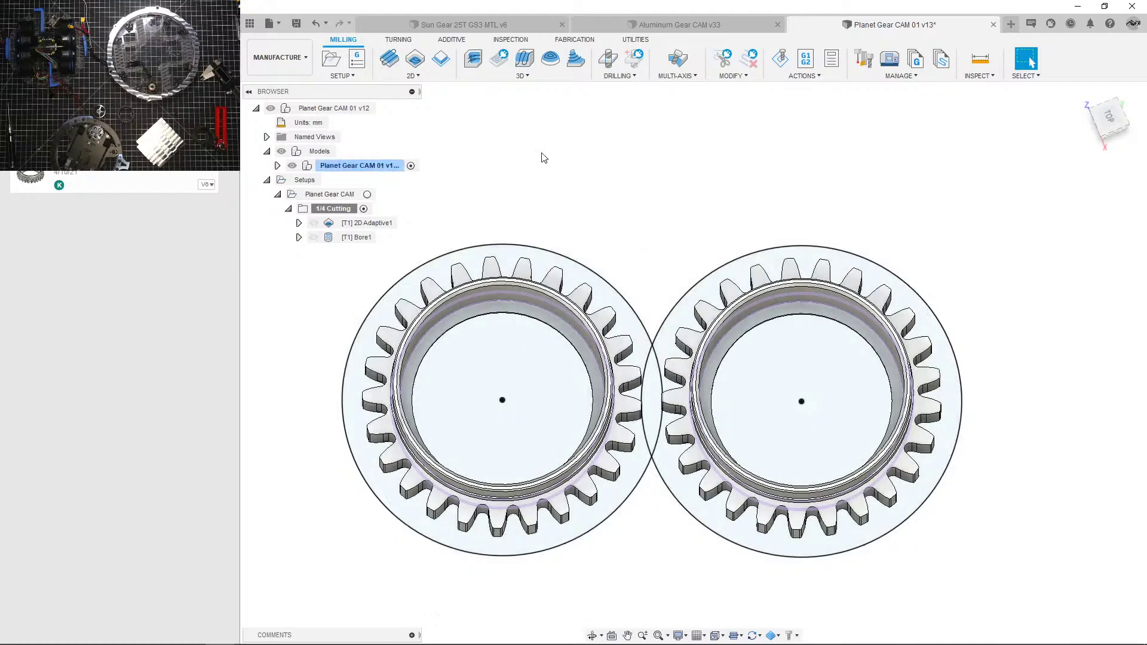
scroll(417, 306, "up", 2)
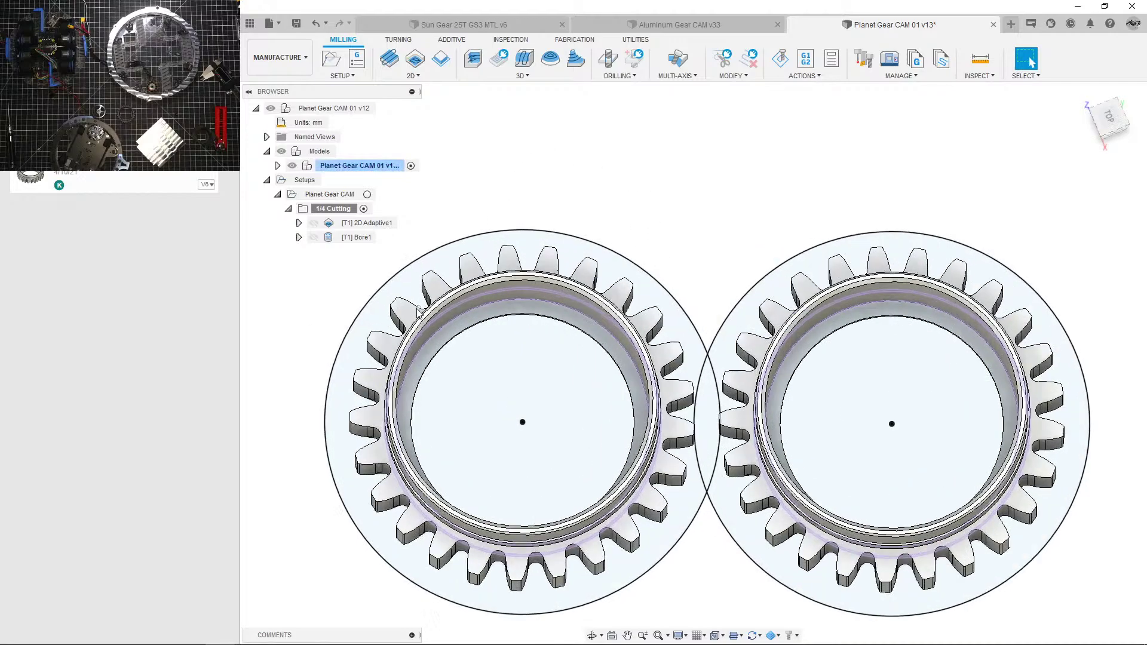
Step: Measure the distance between one gear's outer boundary circle and the inner sketch circle beneath its teeth
middle_click_drag(417, 308, 511, 345, "shift")
key("i")
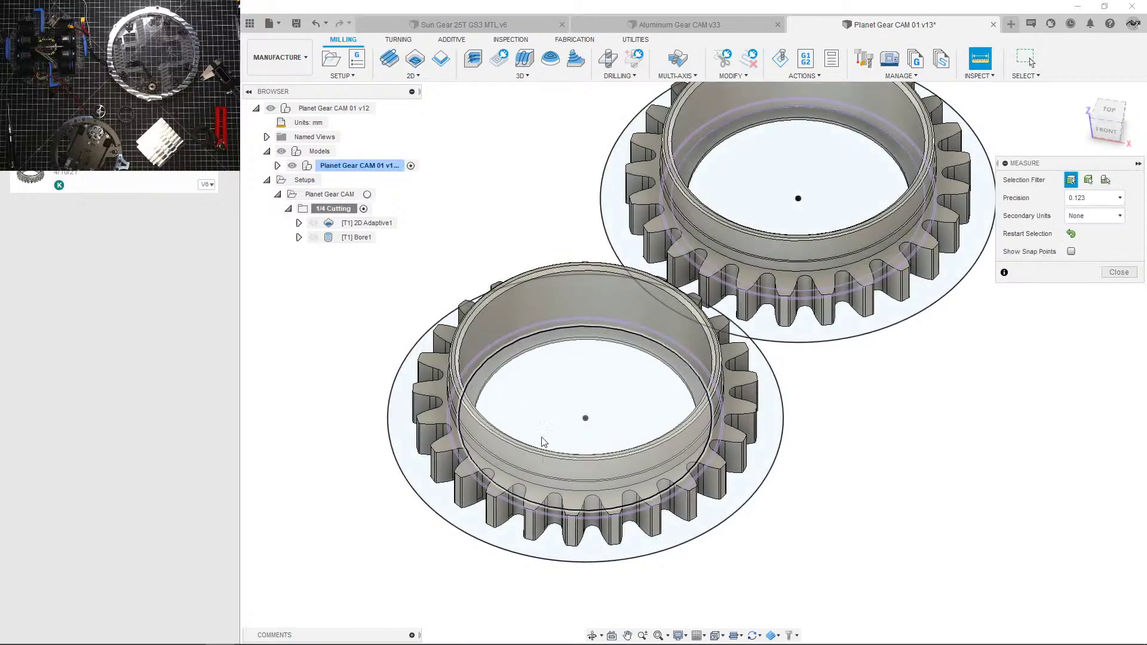
left_click(583, 564)
scroll(671, 475, "up", 5)
scroll(672, 474, "up", 3)
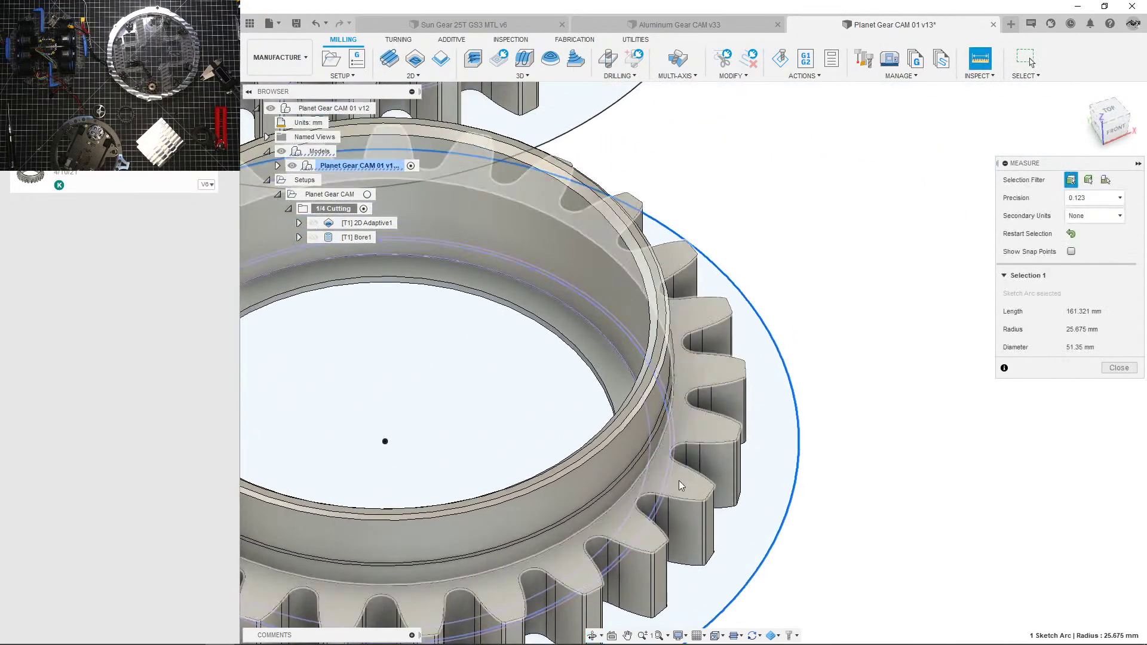
left_click(661, 487)
scroll(789, 465, "down", 8)
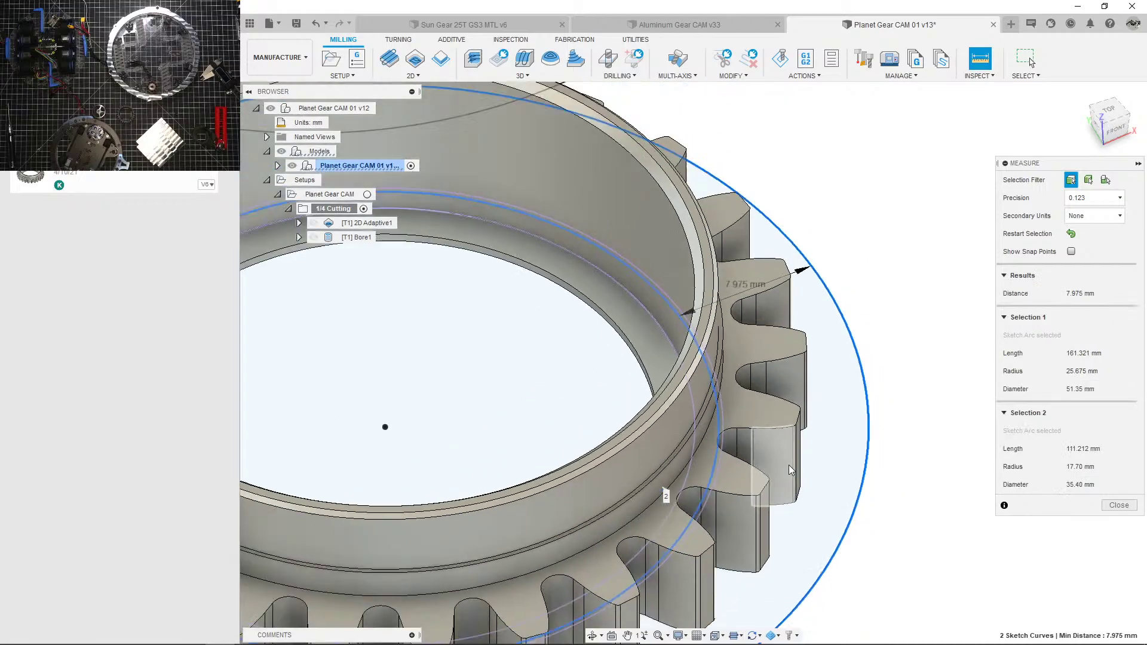
left_click(1113, 507)
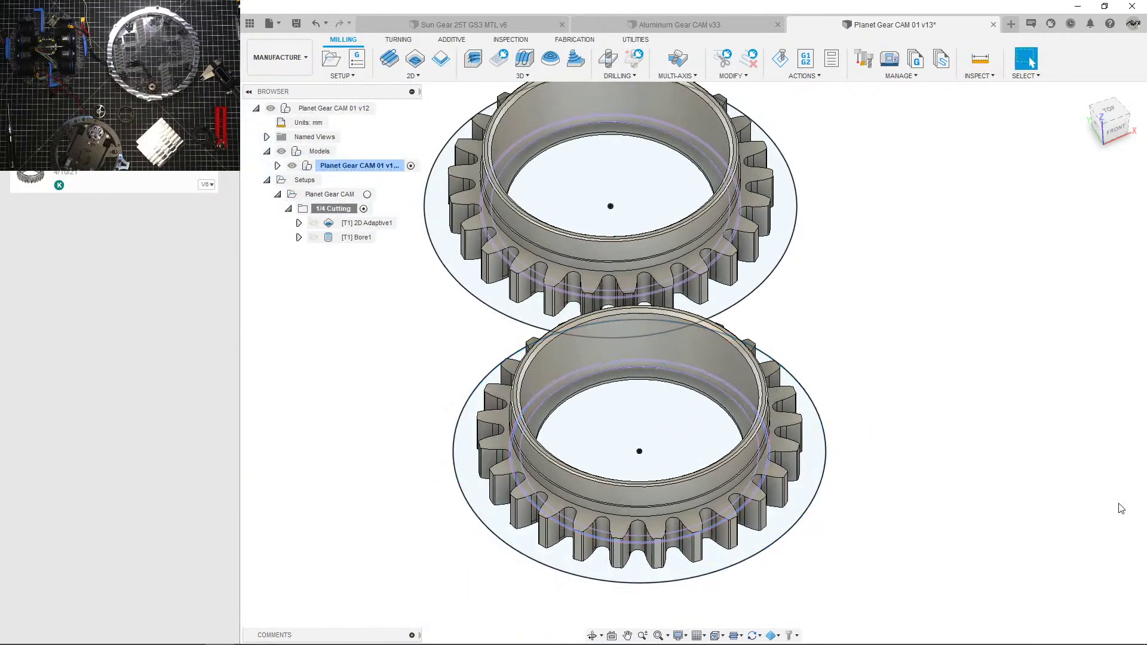
Step: Start a 2D Contour operation and select the outer boundary circles of both gears as its contours
middle_click_drag(811, 361, 645, 368, "shift")
middle_click_drag(645, 369, 487, 466)
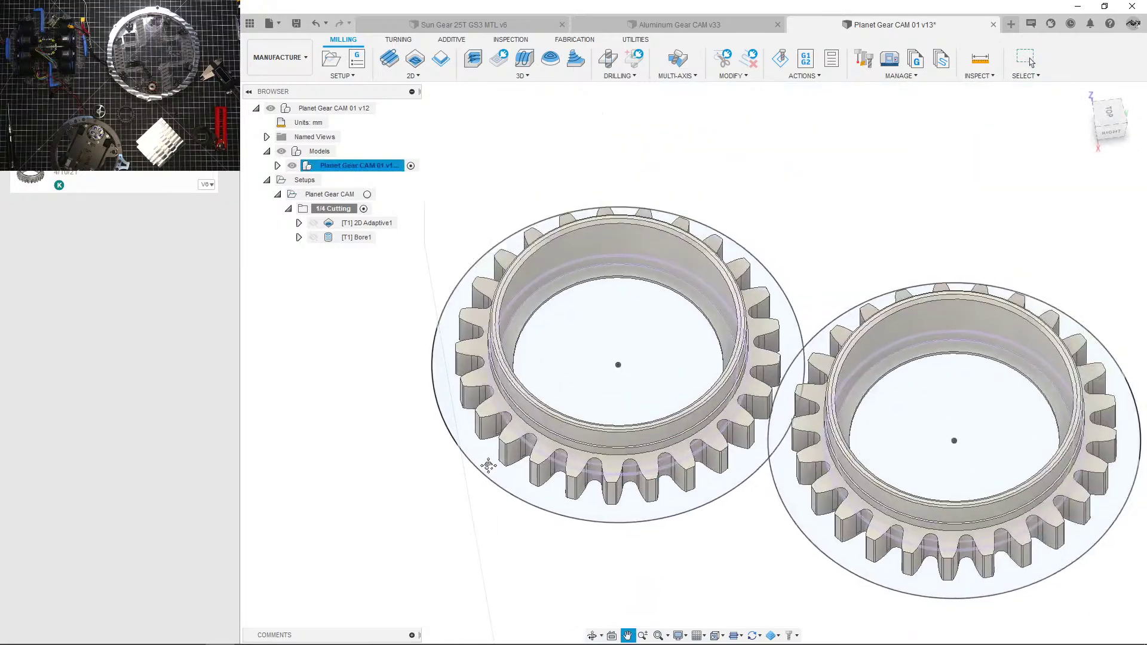
scroll(487, 466, "down", 3)
scroll(478, 260, "up", 3)
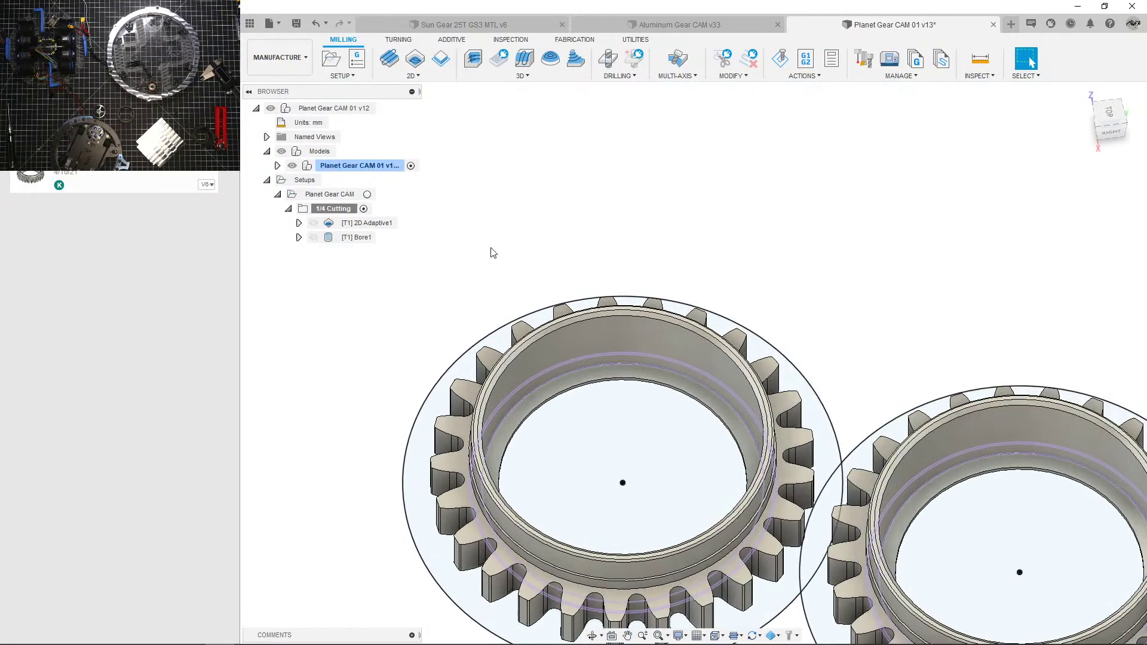
scroll(474, 276, "down", 2)
scroll(474, 276, "down", 1)
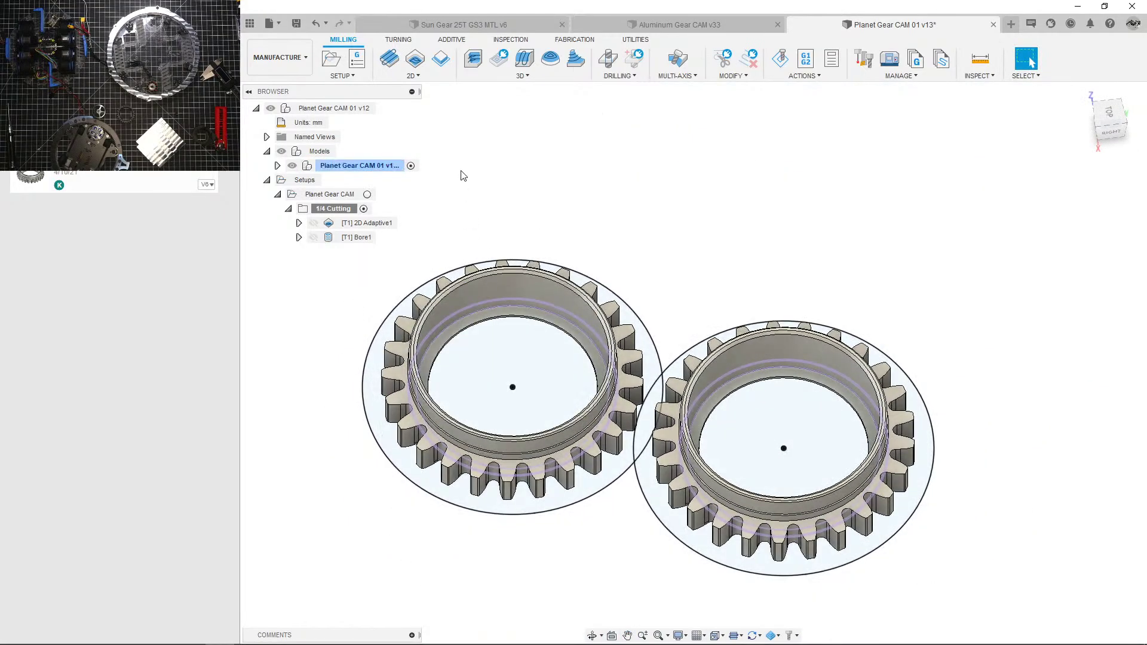
left_click(430, 77)
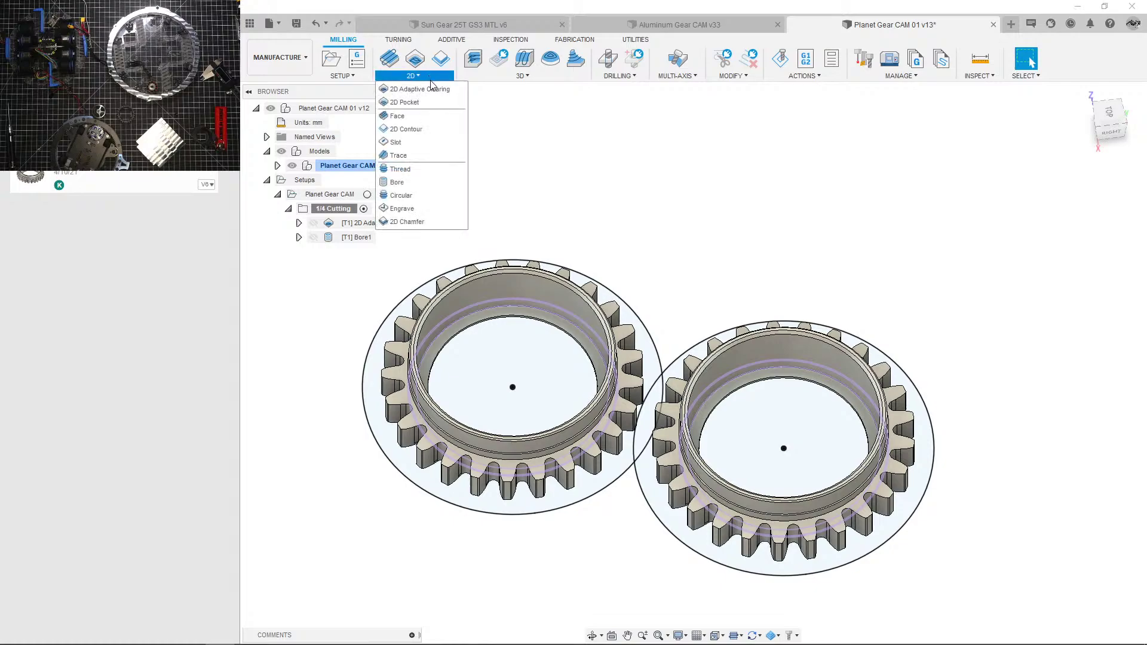
left_click(541, 75)
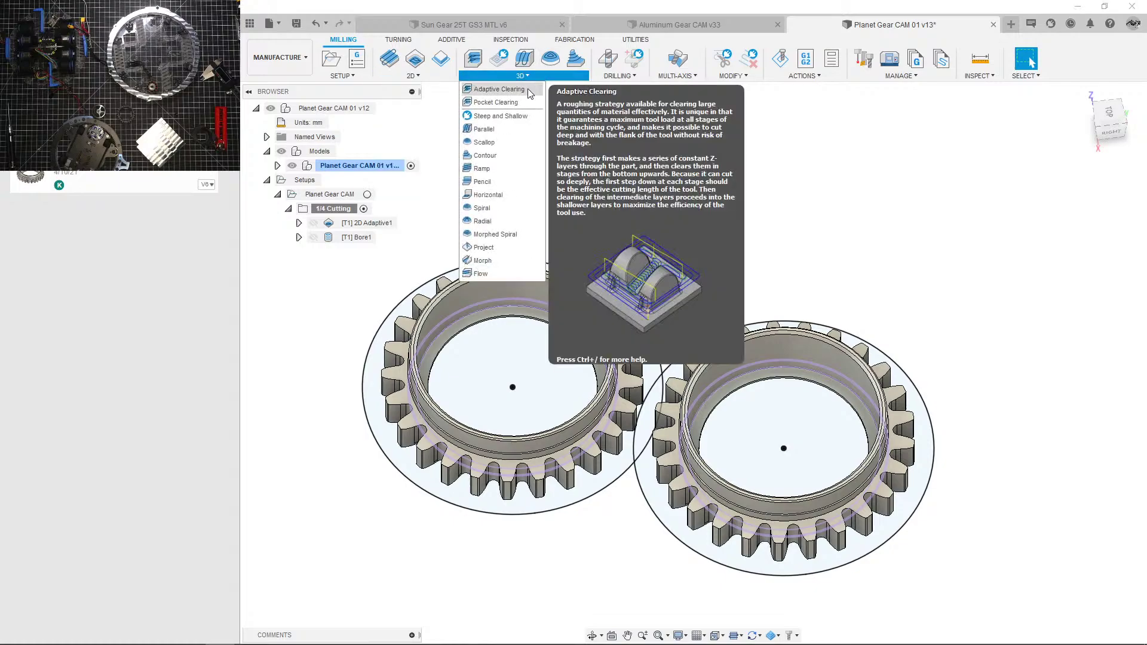
left_click(414, 76)
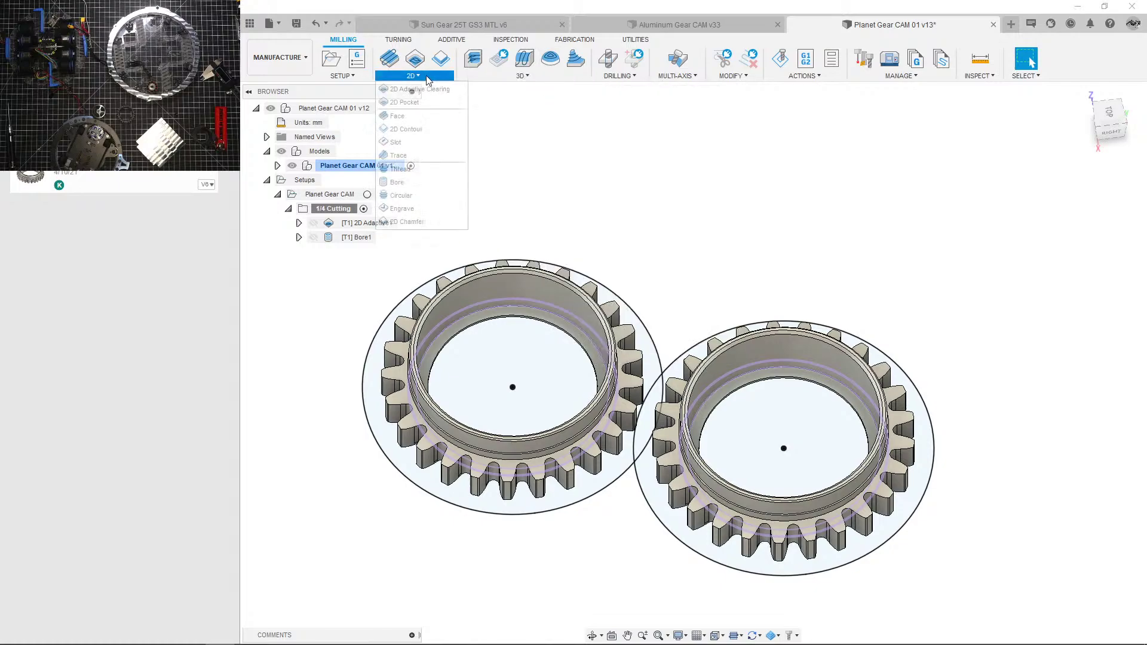
left_click(406, 129)
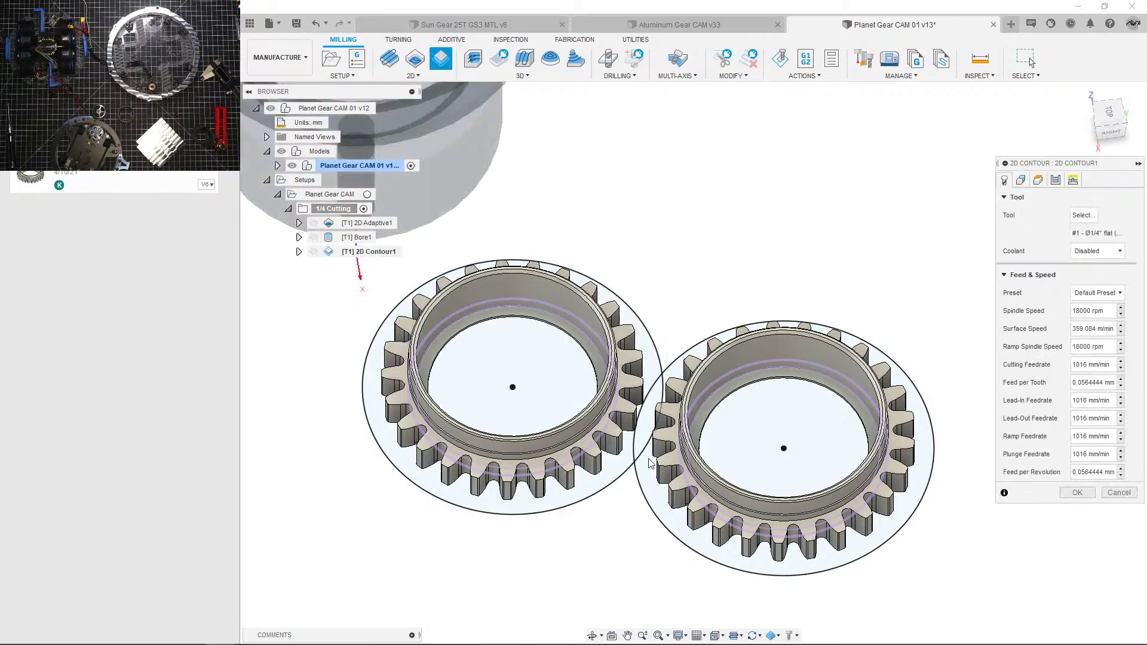
left_click(617, 487)
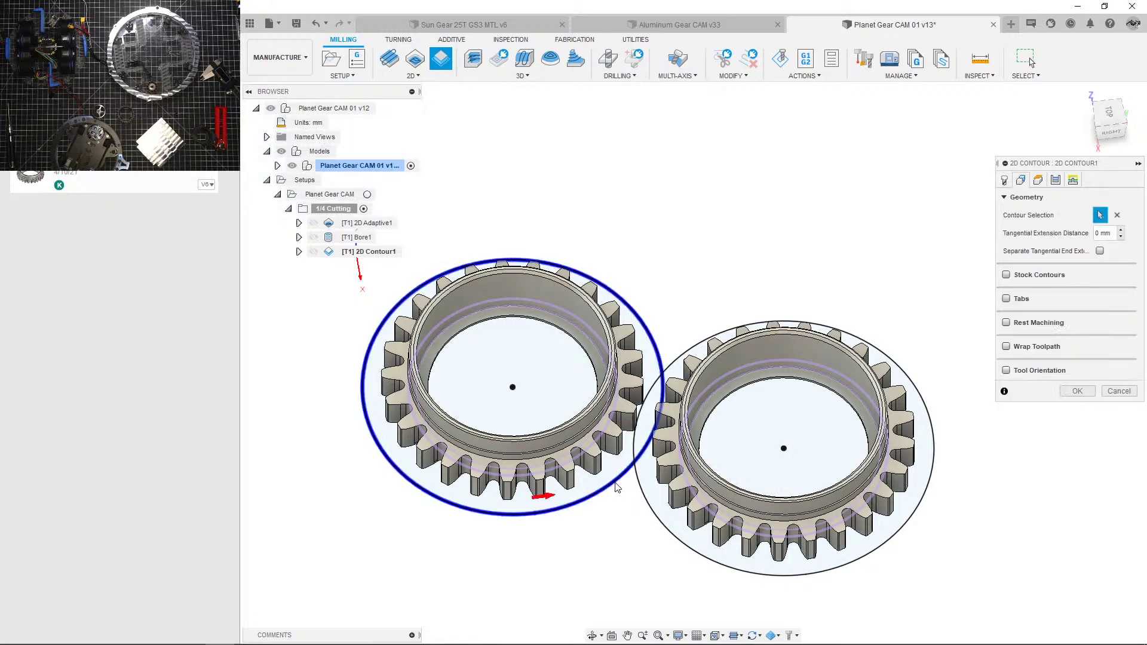
left_click(651, 509)
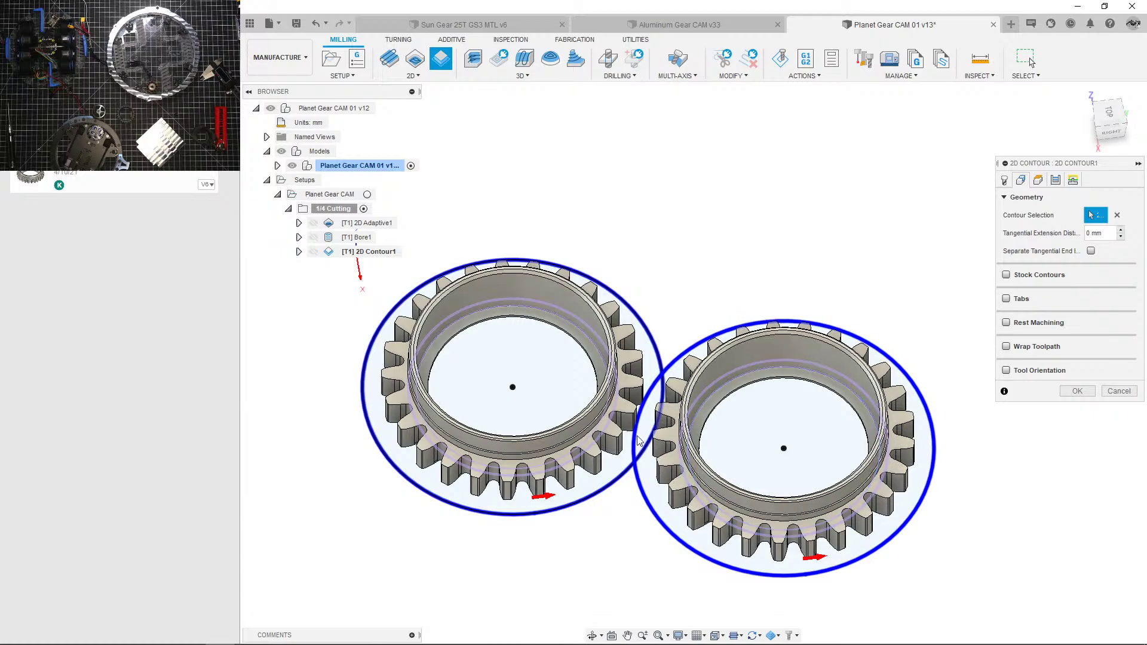
Step: Reference the 2D Contour's clearance height to the upper face of one gear's teeth
left_click(1038, 180)
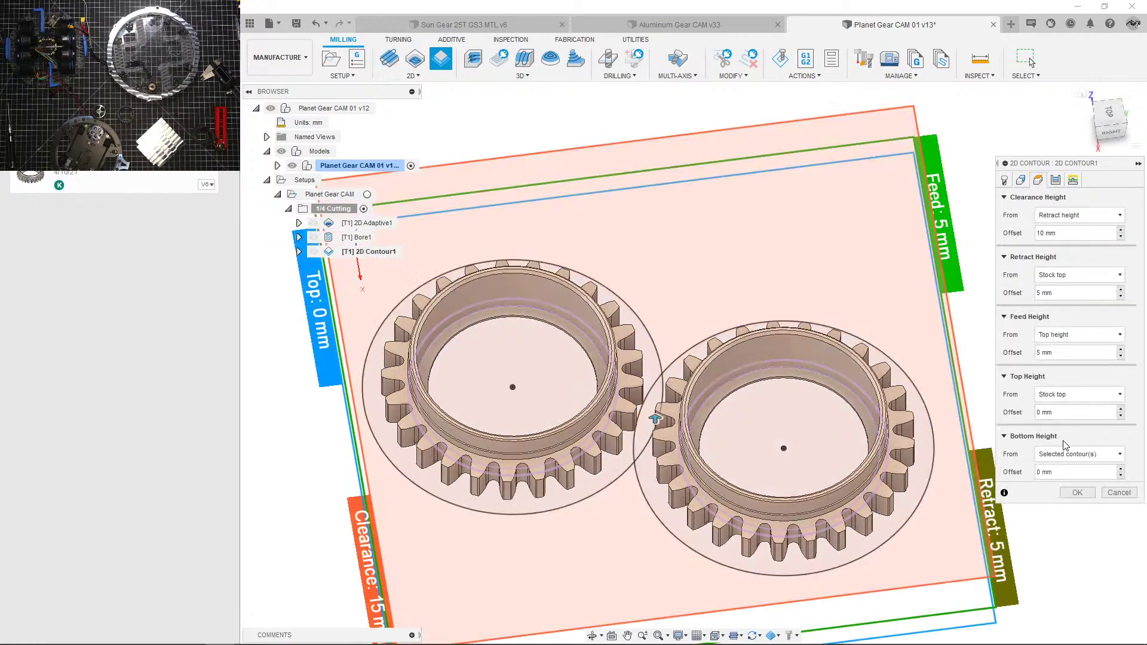
left_click(1067, 398)
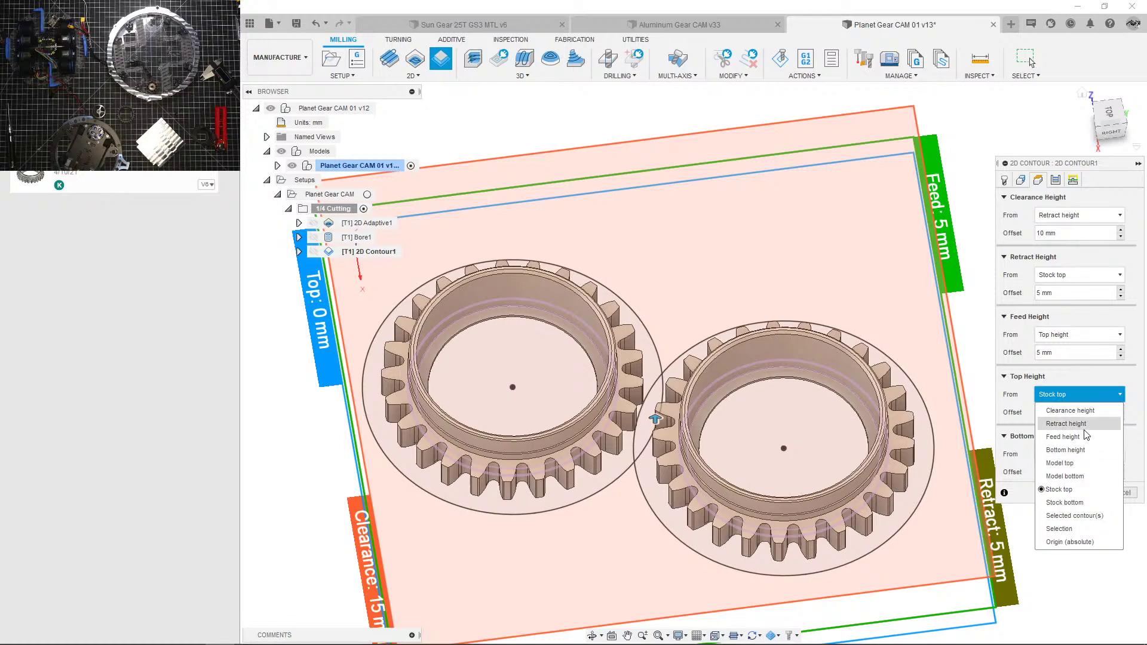
left_click(1077, 495)
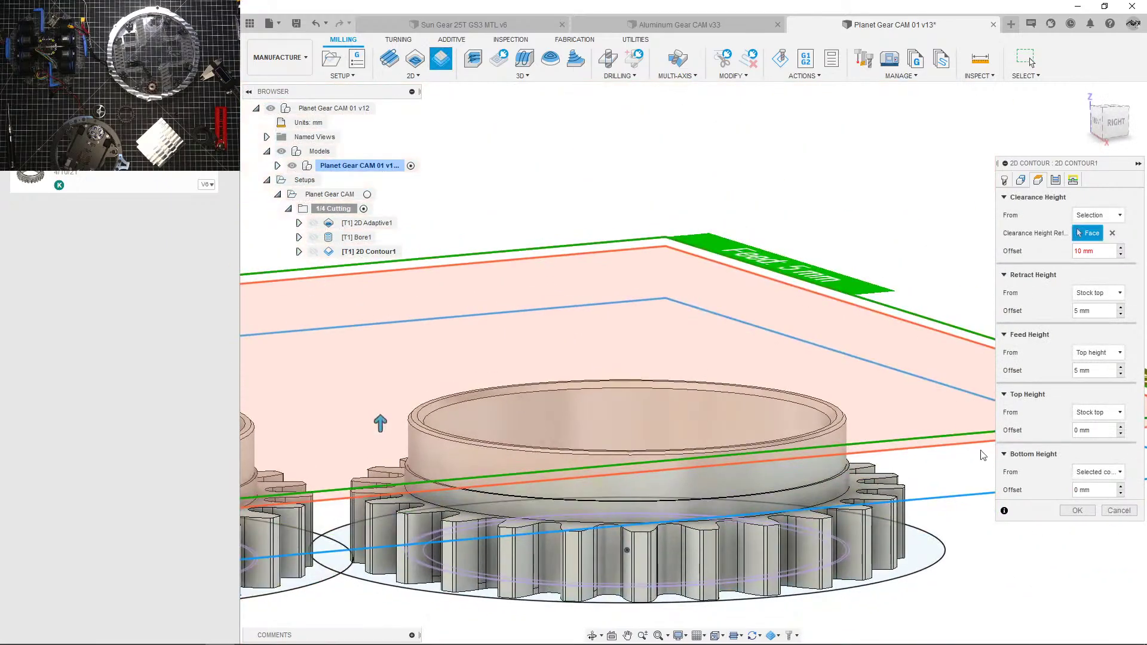
middle_click_drag(589, 392, 785, 385)
scroll(785, 386, "down", 2)
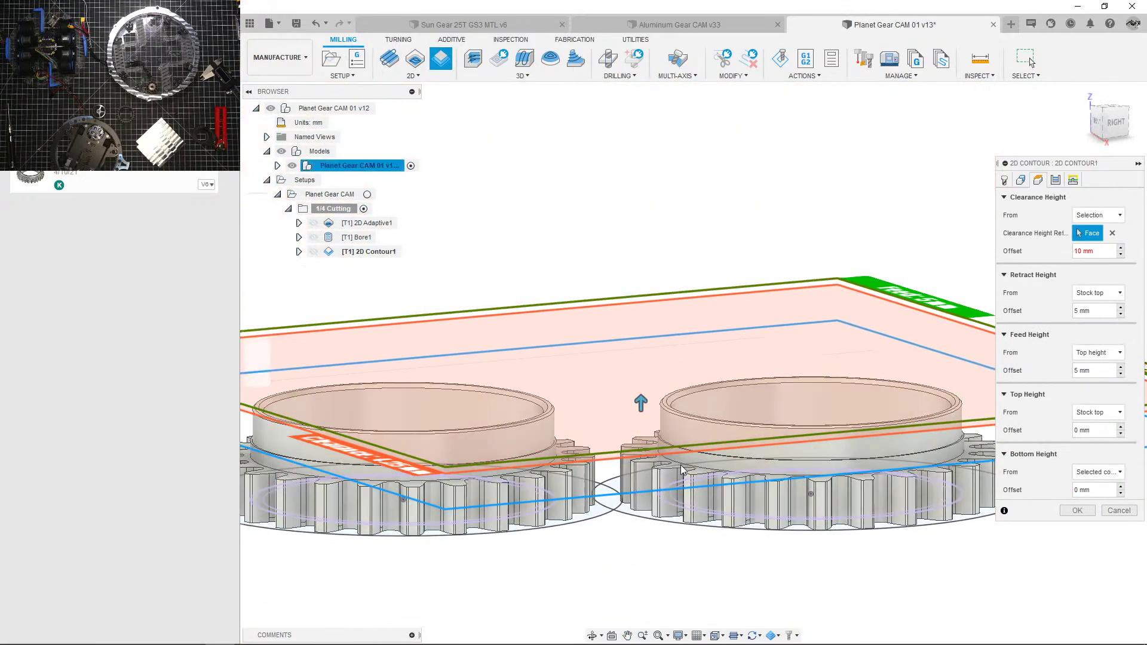
Step: Review the 2D Contour's passes settings and the selected circles around both gears
left_click(1059, 181)
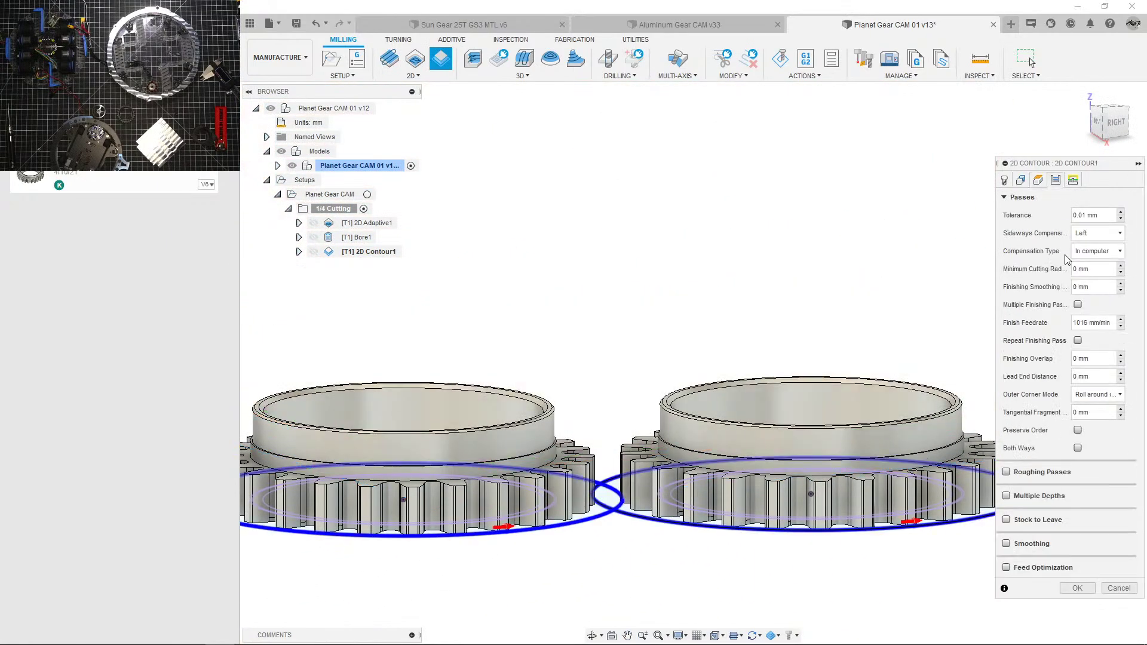
middle_click_drag(920, 416, 917, 483, "shift")
middle_click_drag(918, 483, 661, 468)
middle_click_drag(827, 410, 947, 359)
scroll(947, 358, "up", 1)
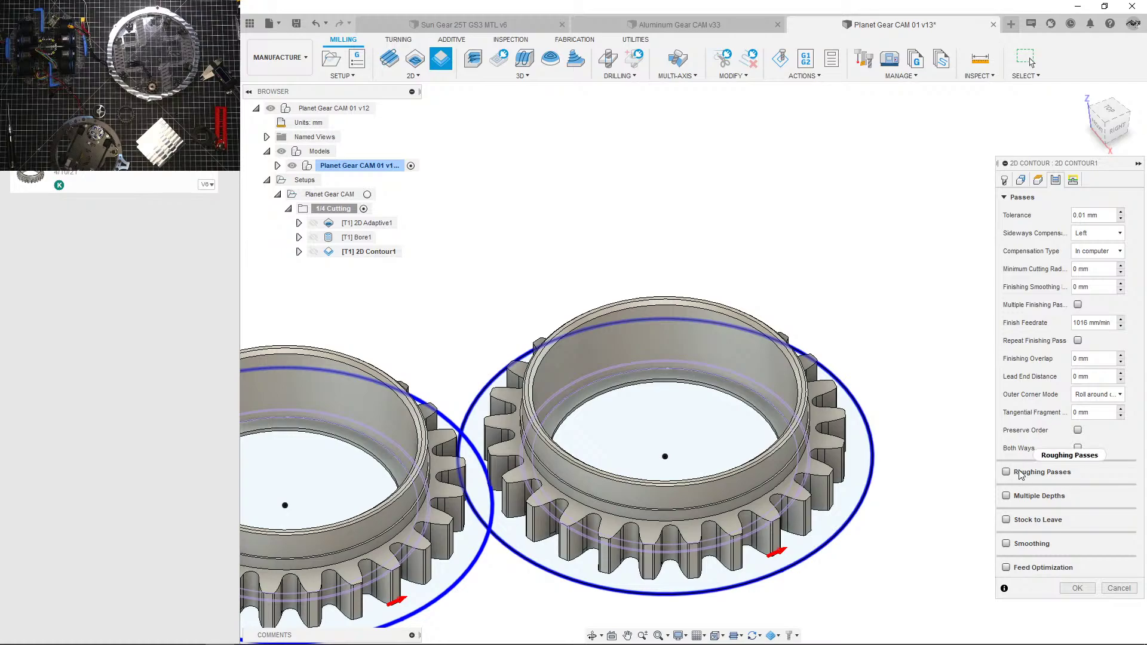
left_click(1074, 180)
Step: Clear the clearance height's face reference and set the clearance height from Retract height
left_click(1038, 180)
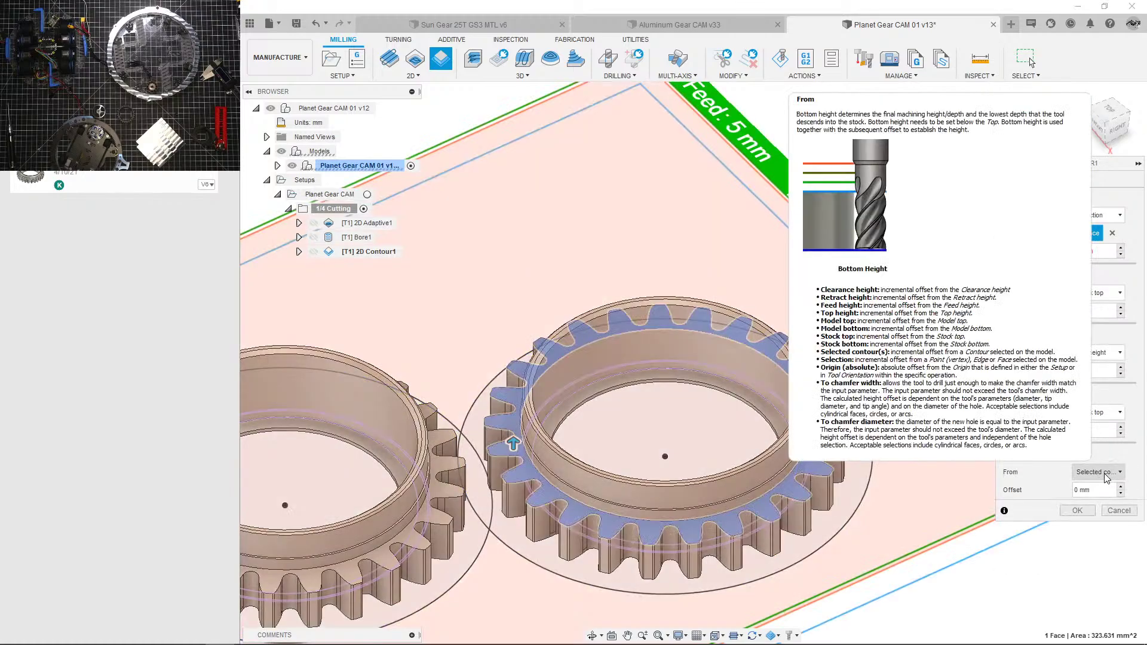
left_click(1113, 234)
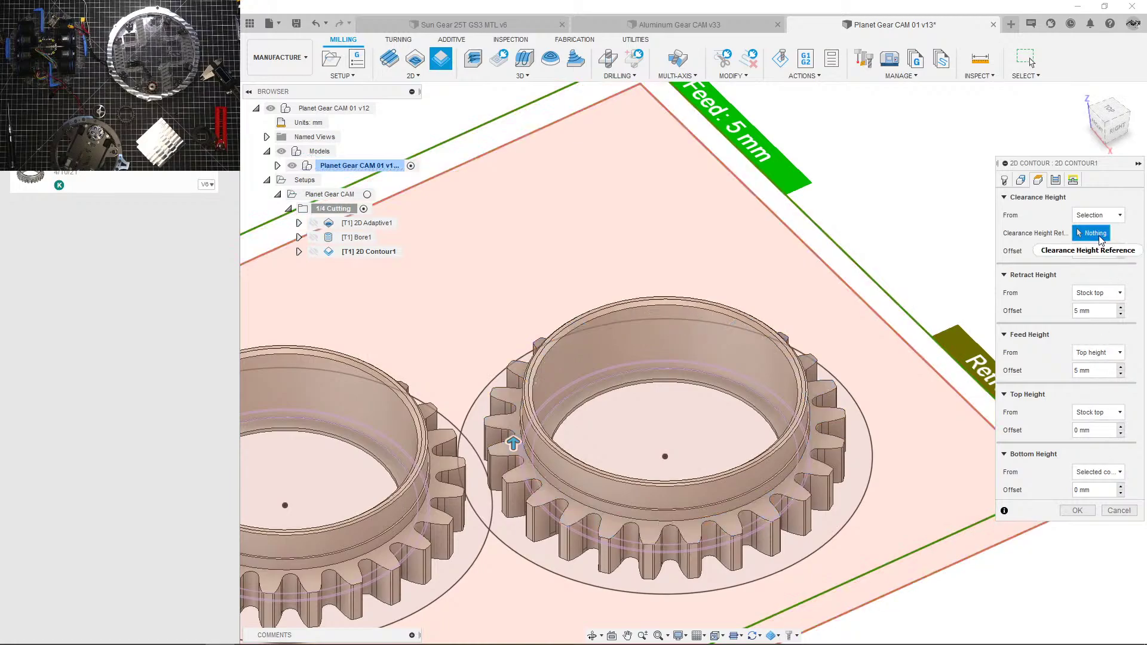
left_click(1102, 216)
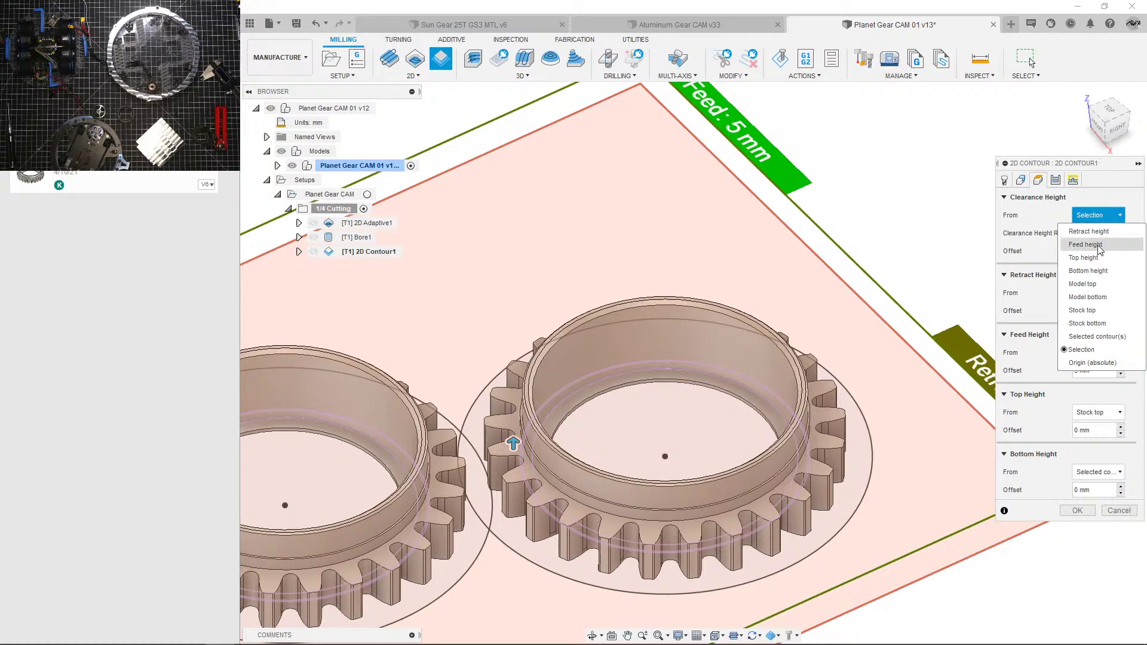
left_click(1097, 232)
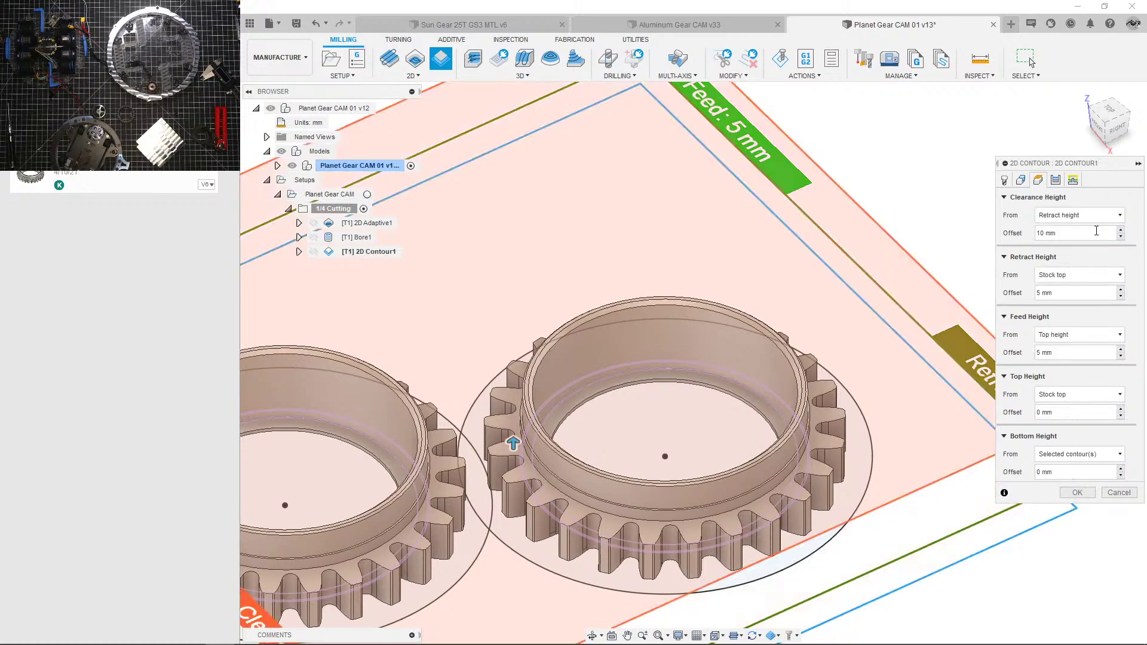
Step: Set the 2D Contour's bottom height 0.2 mm above the upper face of the gear teeth and generate the toolpath
left_click(1078, 454)
left_click(1070, 589)
scroll(806, 475, "up", 5)
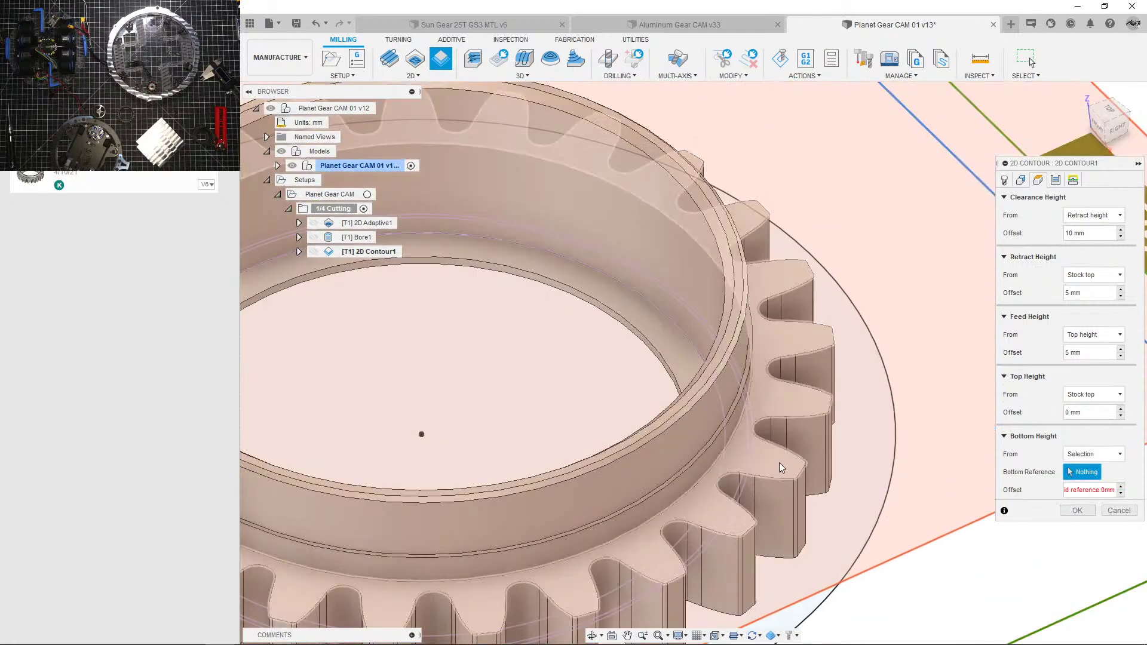
left_click(779, 462)
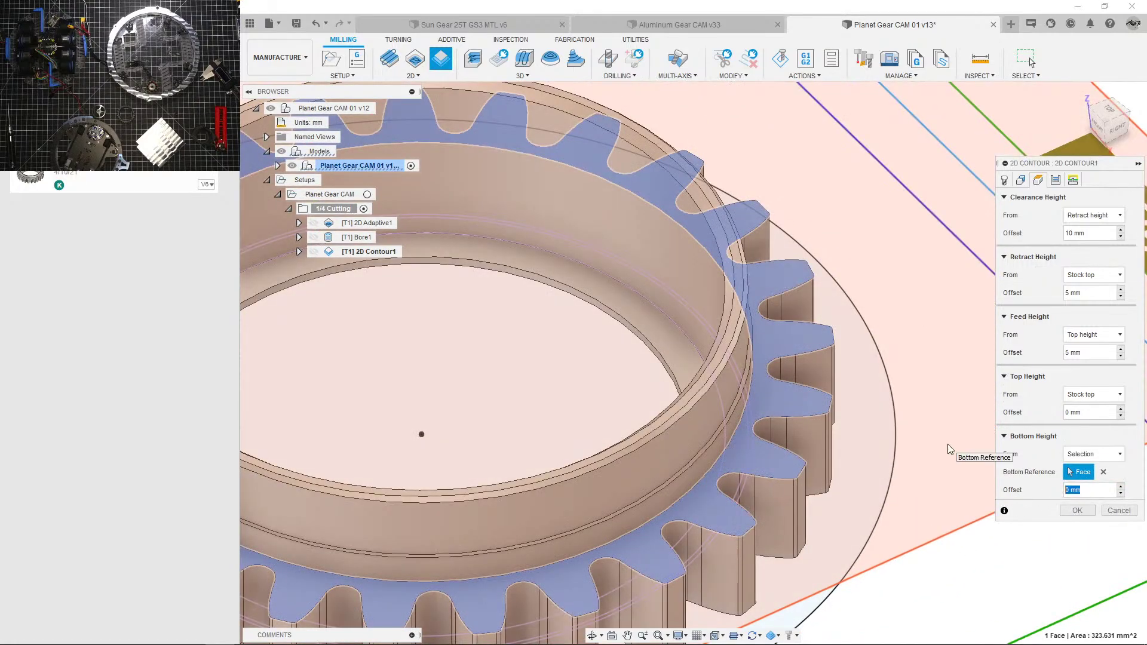
type(".2")
left_click(1077, 510)
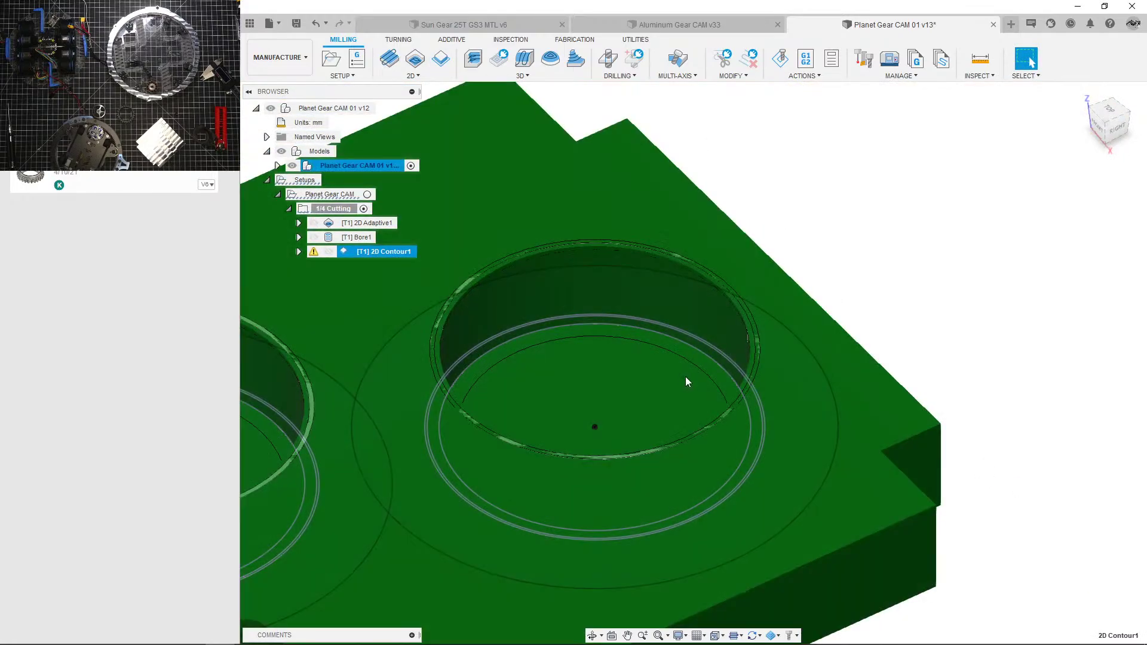
Step: Reopen the 2D Contour1 operation for editing and check its selected contours
middle_click_drag(686, 377, 675, 391, "shift")
scroll(667, 352, "down", 3)
left_click(821, 277)
double_click(318, 250)
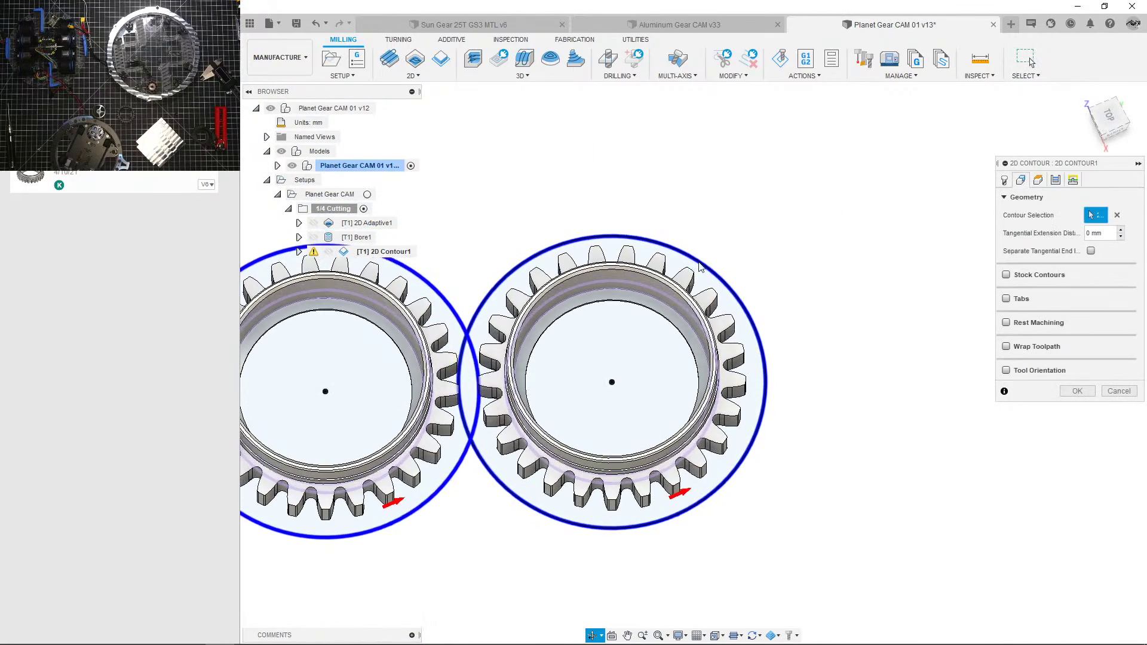
Step: Assign the Aluminum 1/4 1FL Endmill Contour (DOC 0.38mm) from the Aluminum Tooling library to the 2D contour and accept the operation
left_click(1005, 180)
left_click(1084, 215)
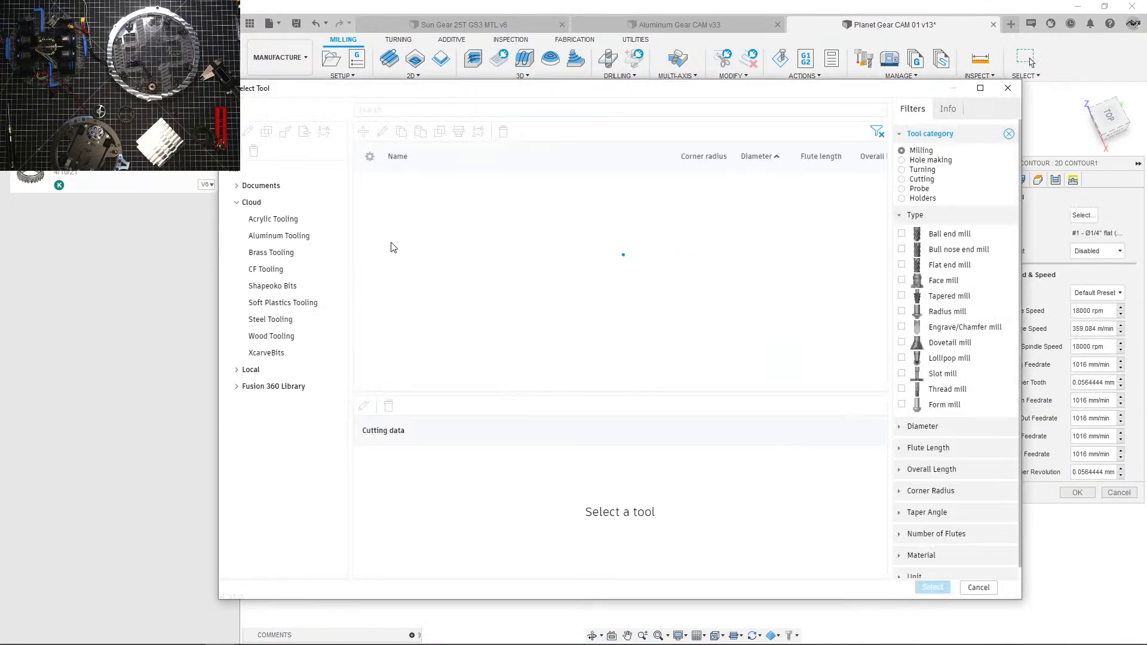
left_click(300, 240)
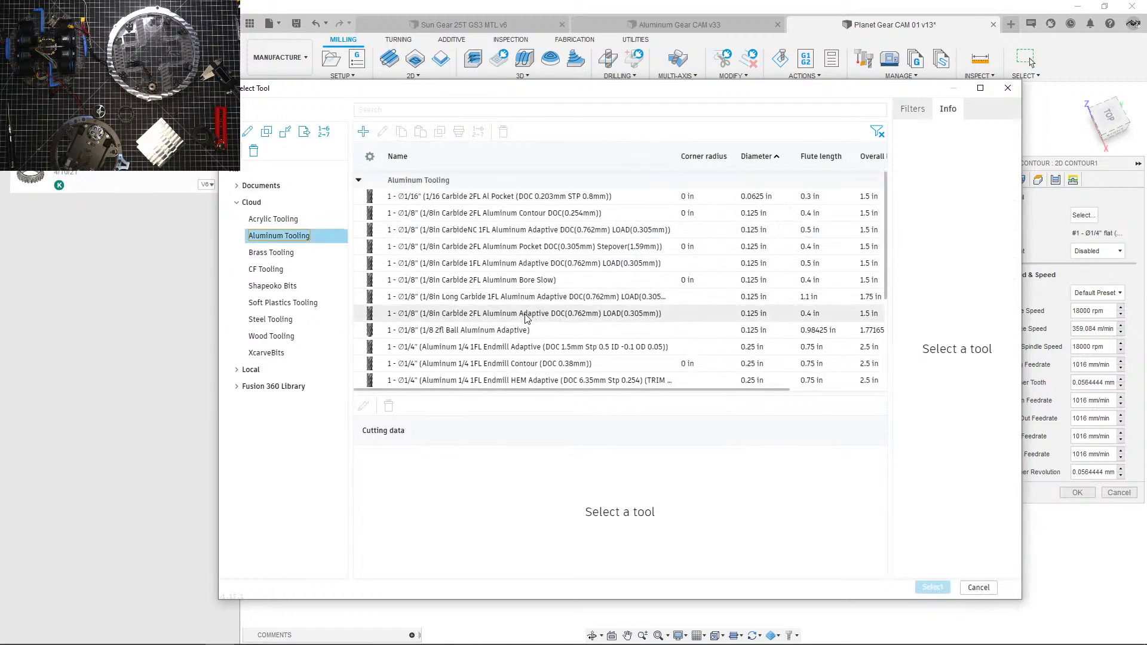
scroll(527, 318, "down", 1)
left_click(535, 328)
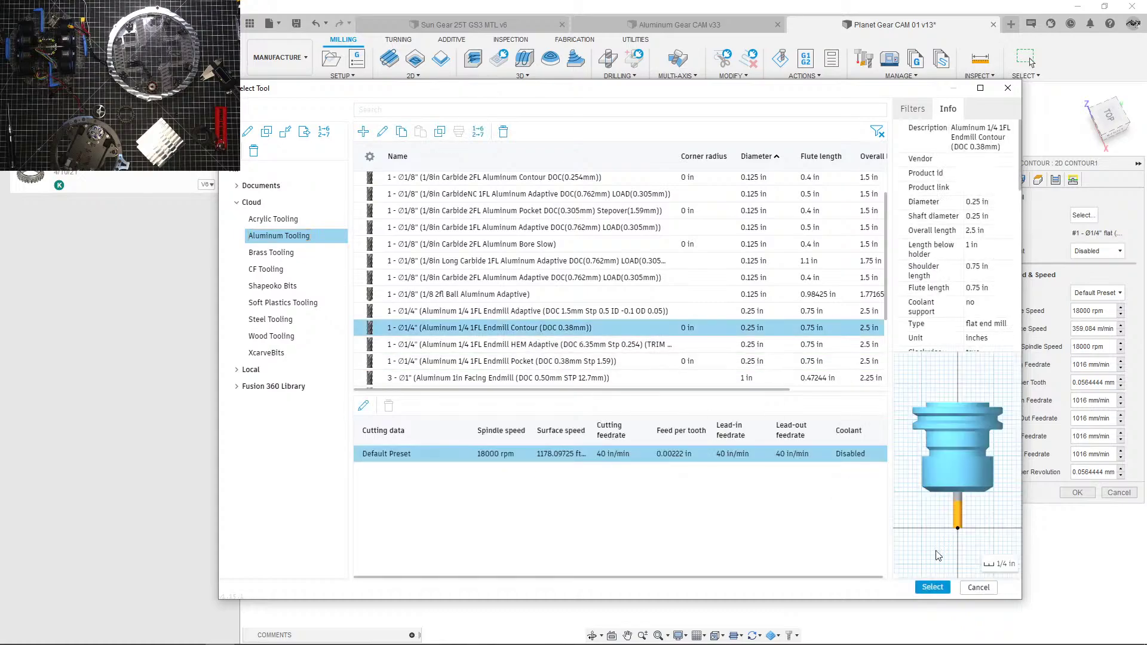
left_click(922, 589)
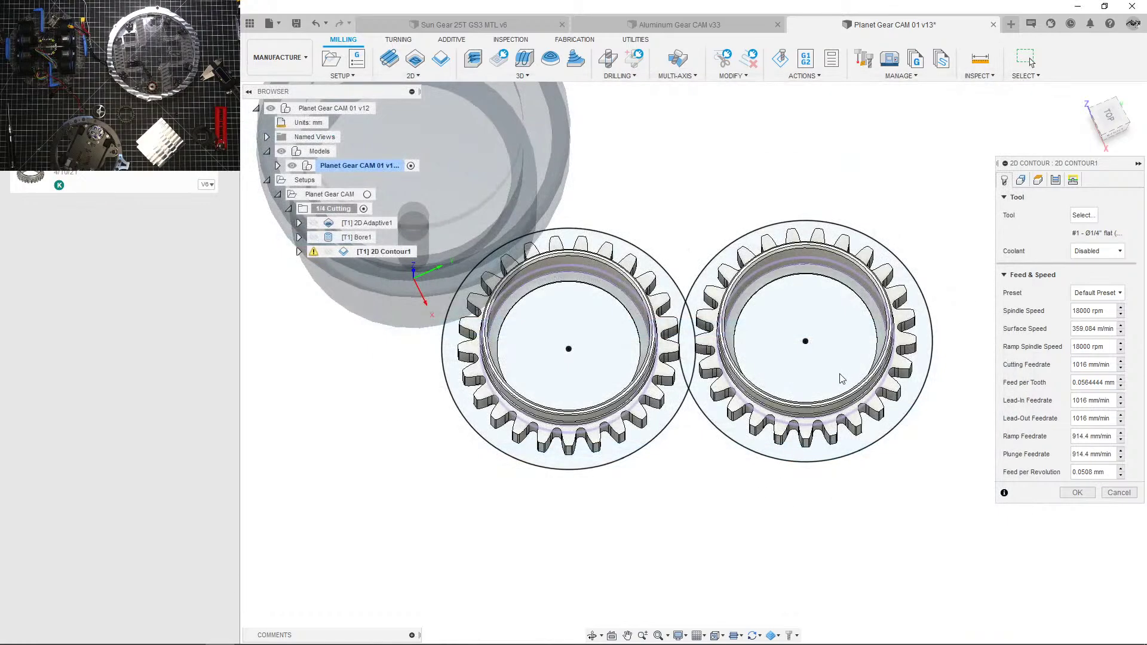
middle_click_drag(801, 364, 799, 425)
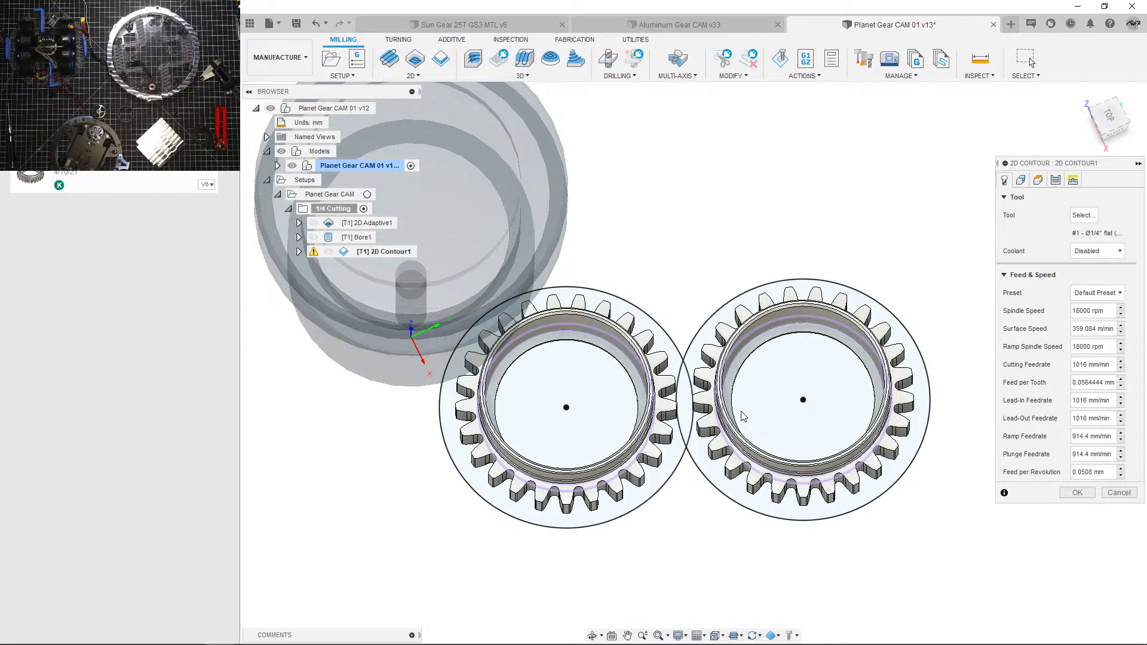
scroll(758, 400, "up", 4)
middle_click_drag(646, 412, 700, 341, "shift")
scroll(700, 339, "down", 1)
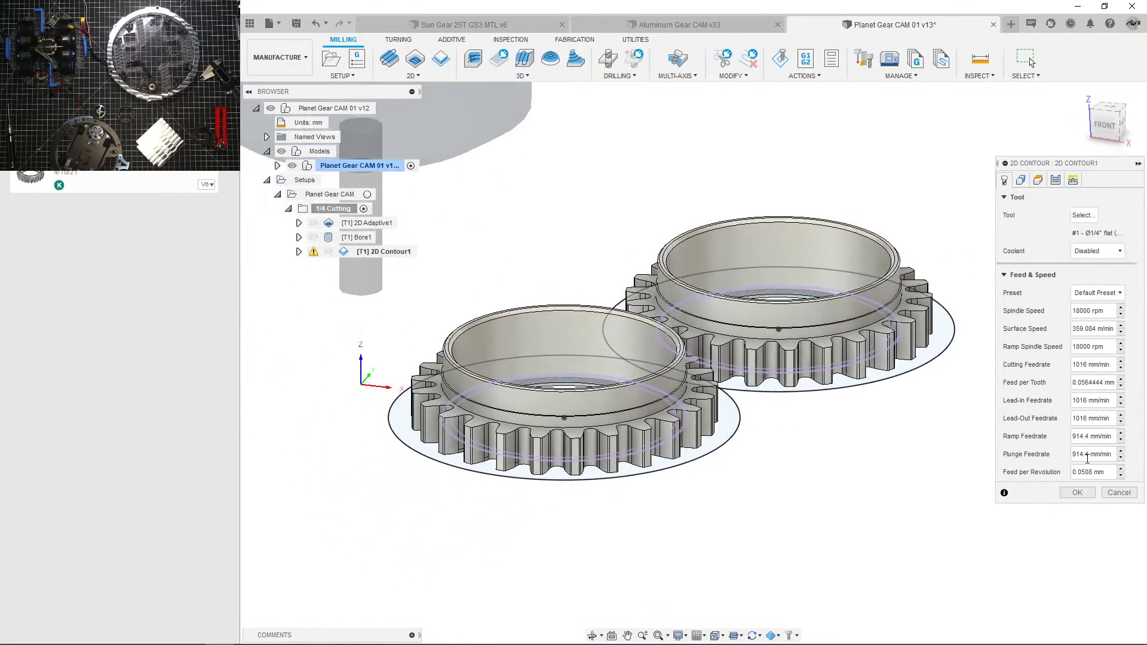
left_click(1077, 493)
middle_click_drag(460, 339, 463, 365, "shift")
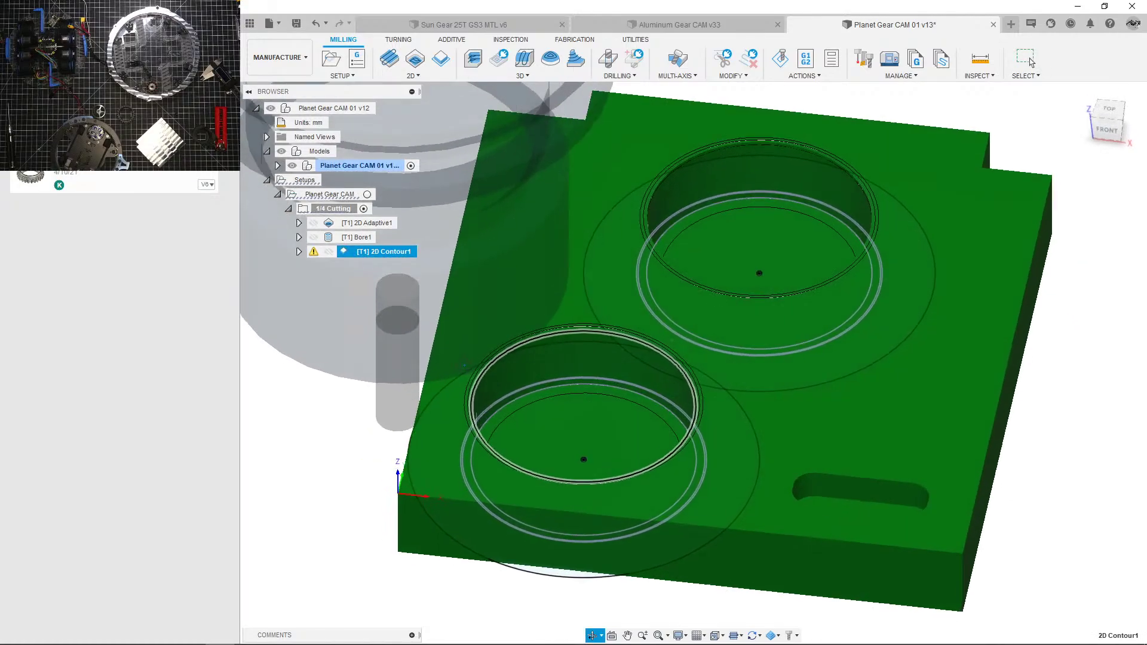
Step: Read the warning log of the 2D contour operation and review its height settings
left_click(315, 251)
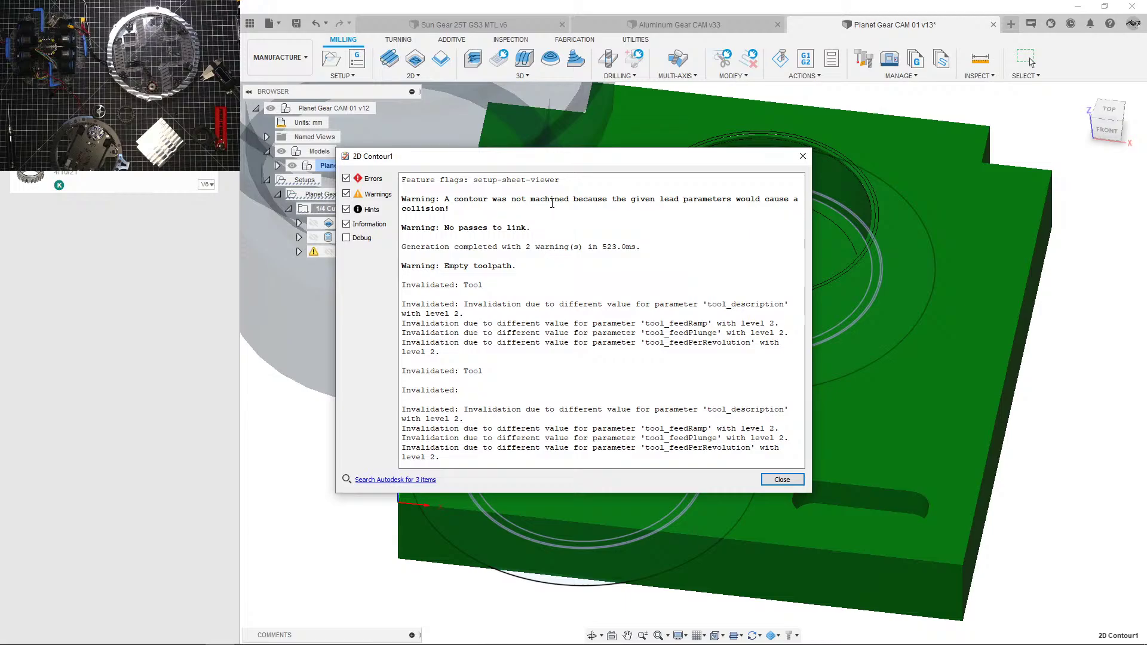
left_click(782, 480)
double_click(375, 251)
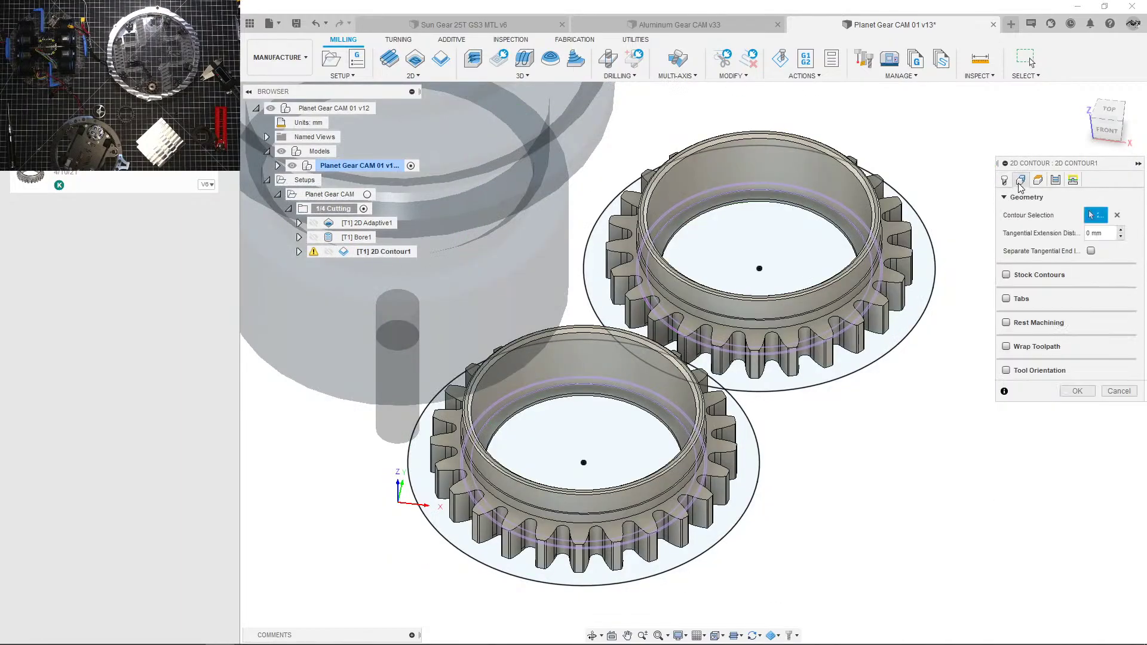
left_click(1040, 184)
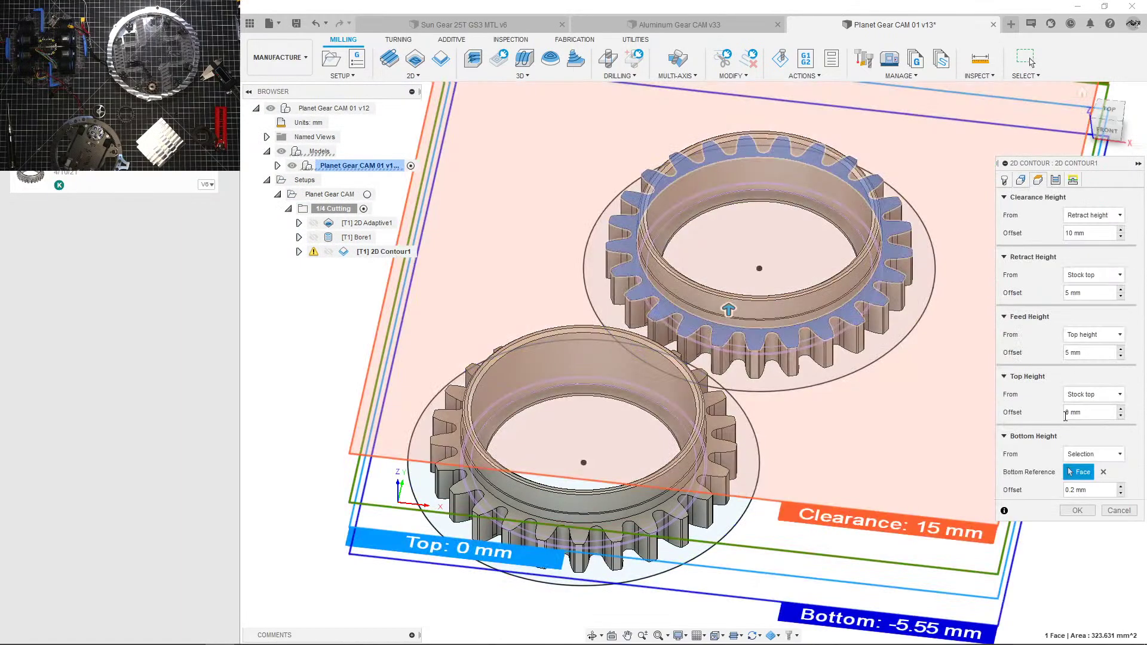
left_click(1109, 110)
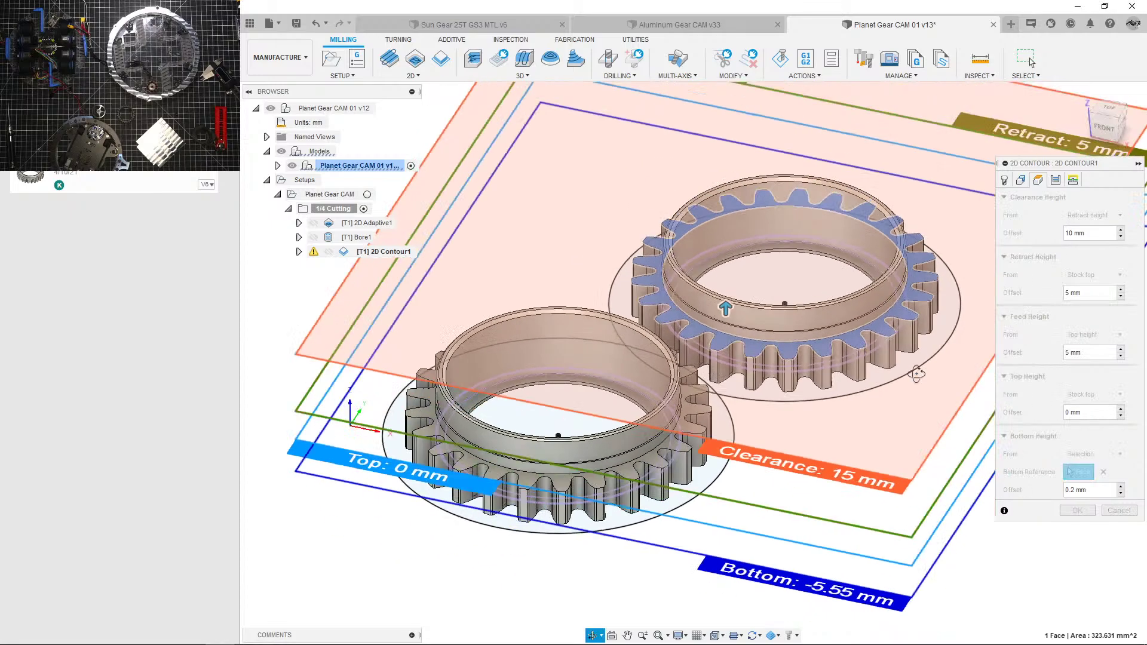
Step: Remove the circle around the gear farther from the setup origin from the contour selection and regenerate the toolpath
left_click(1022, 181)
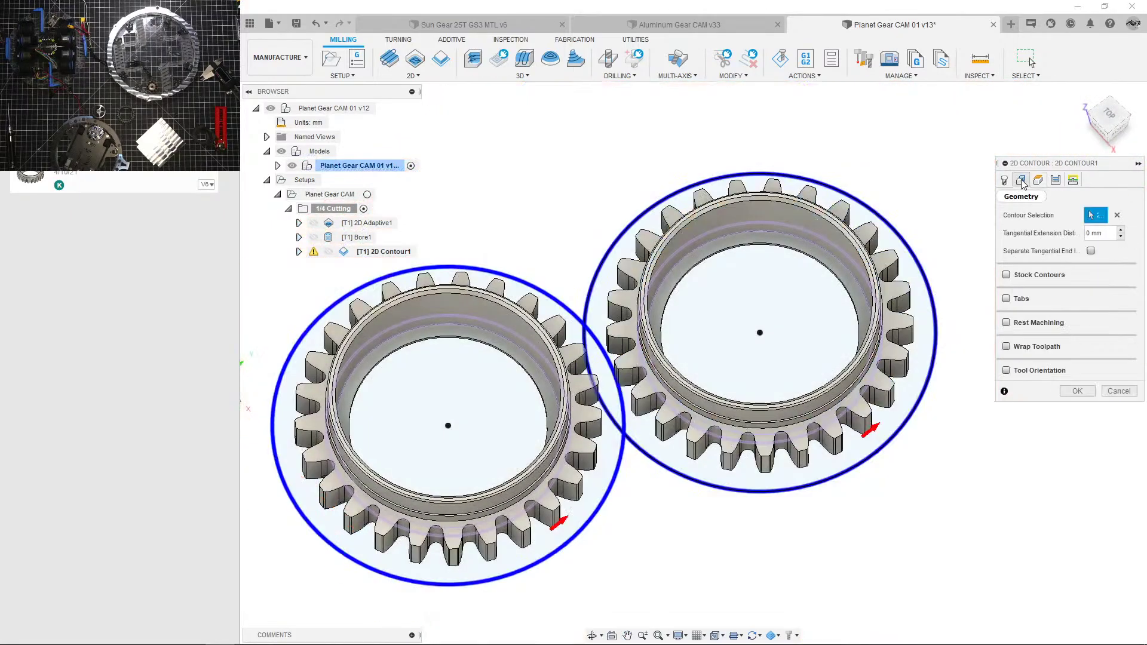
left_click(925, 400)
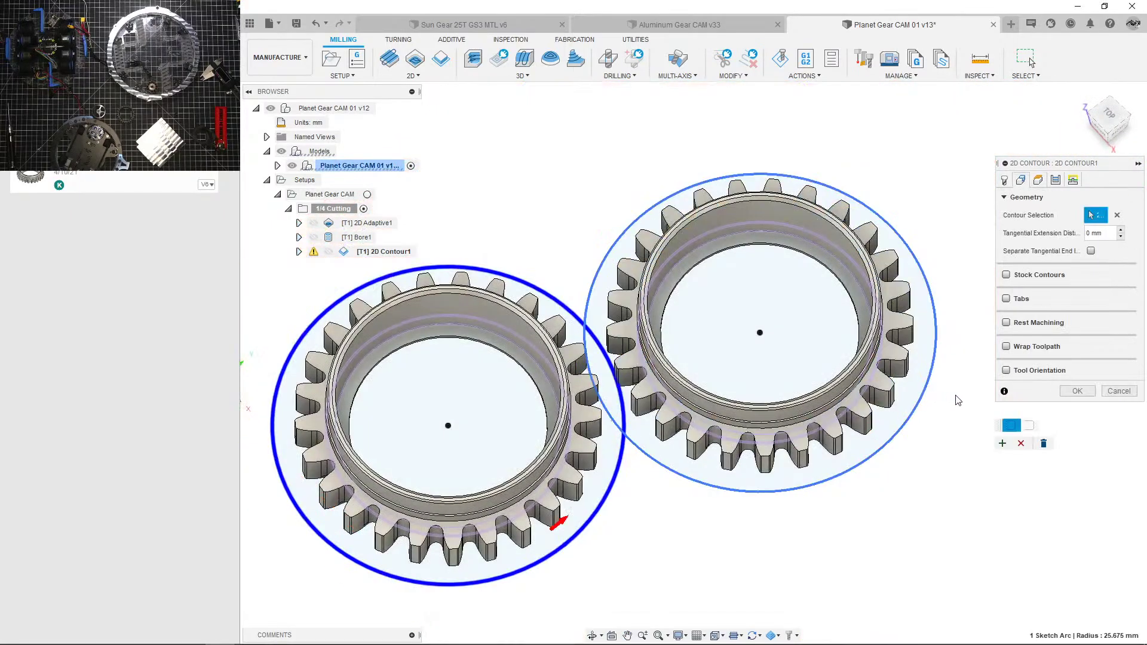
left_click(1044, 444)
left_click(1078, 392)
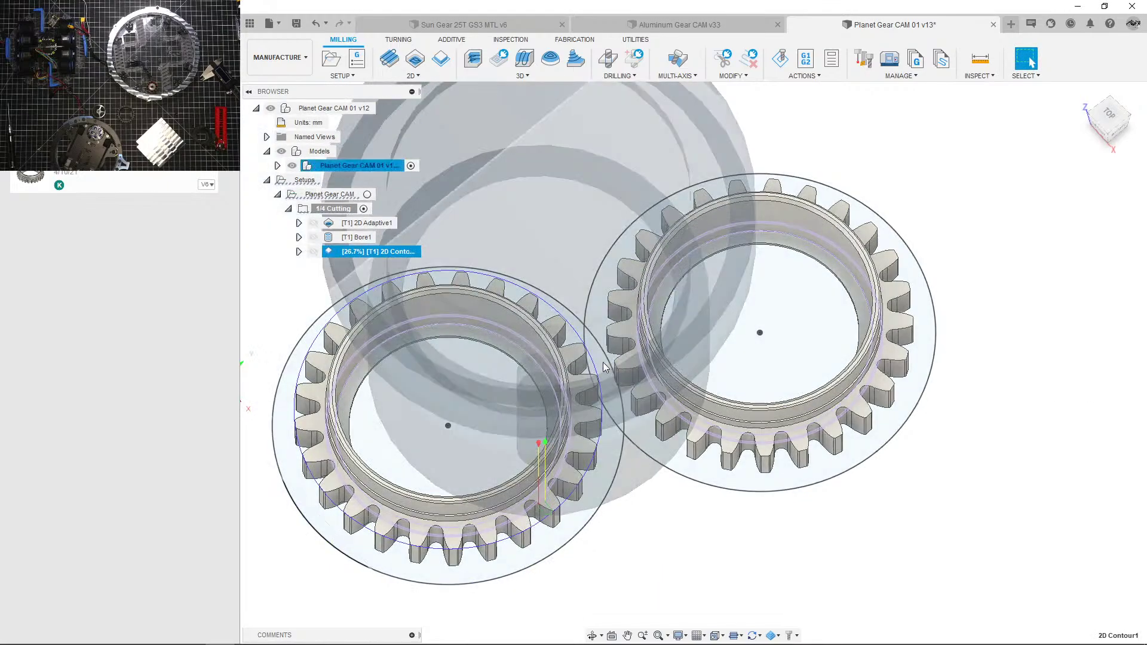
scroll(577, 361, "up", 2)
middle_click_drag(578, 361, 660, 343, "shift")
scroll(660, 343, "down", 2)
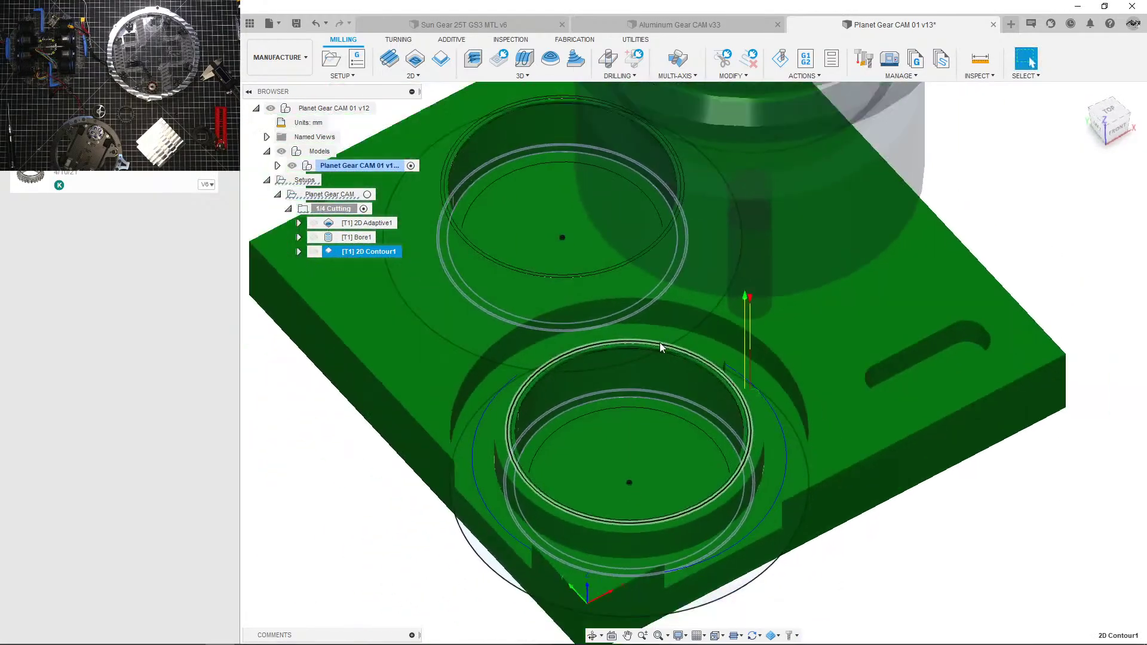
scroll(660, 342, "down", 2)
left_click(398, 420)
Step: Enable multiple depths for the 2D contour with a maximum roughing stepdown of 0.38 mm and regenerate it
left_click(372, 254)
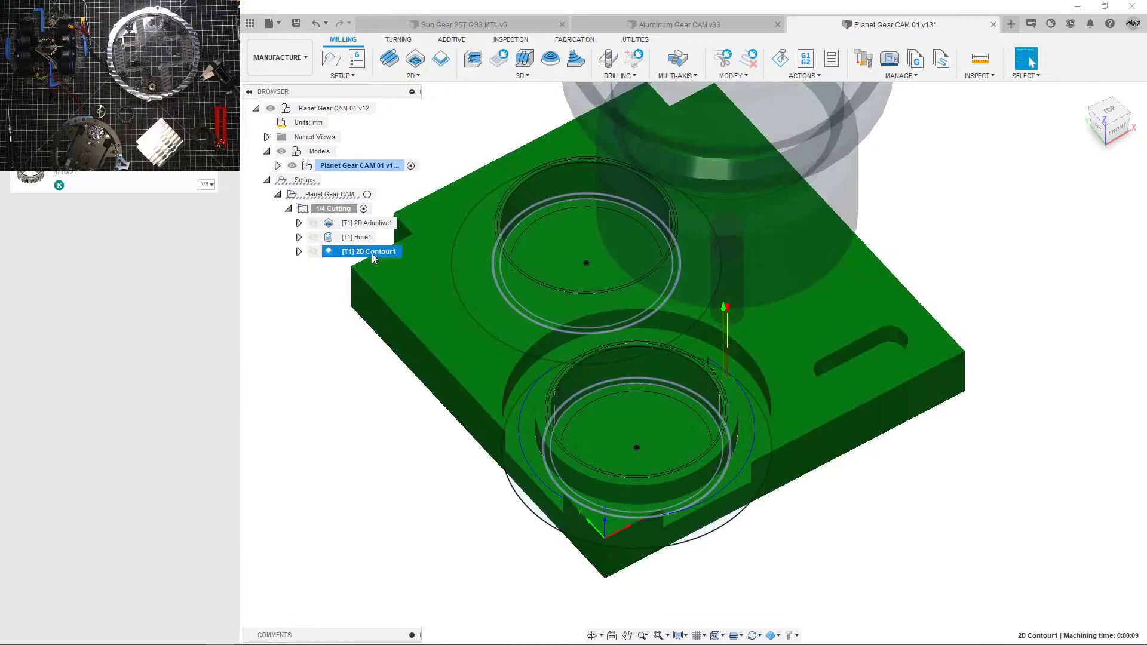
double_click(370, 252)
left_click(1056, 181)
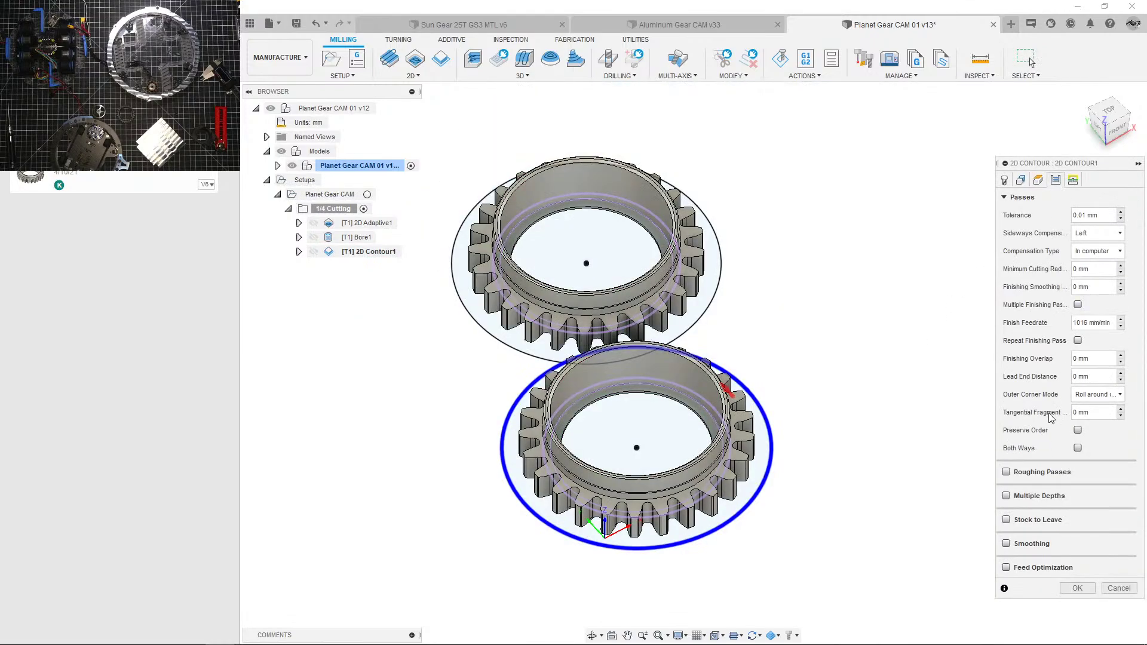
left_click(1007, 496)
left_click(1004, 180)
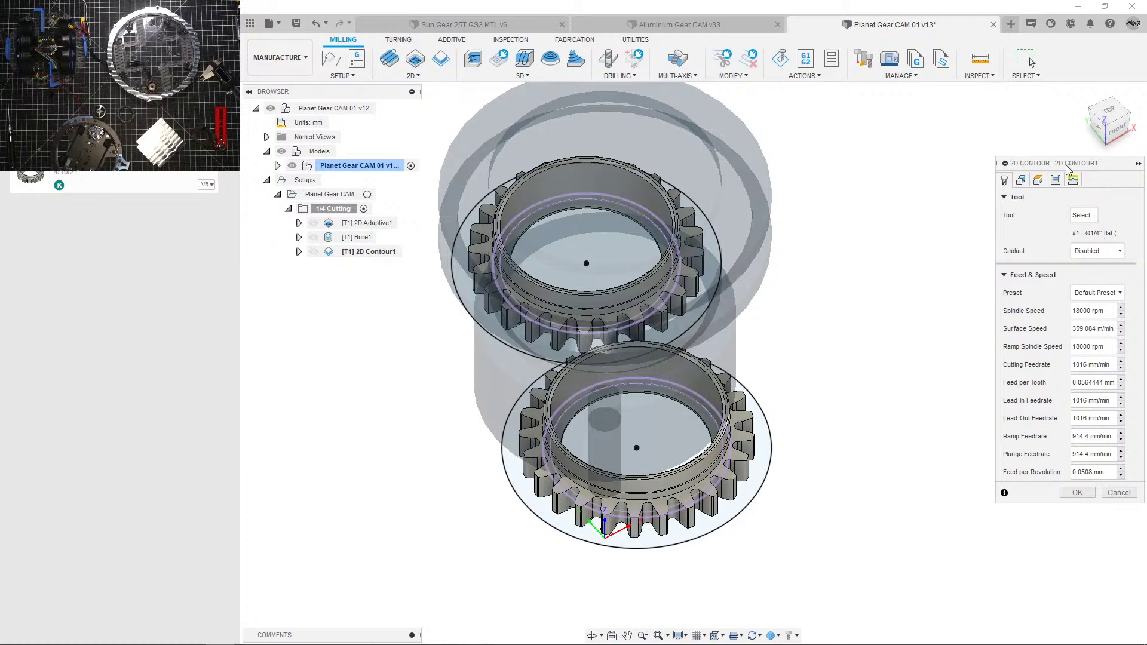
left_click(1056, 180)
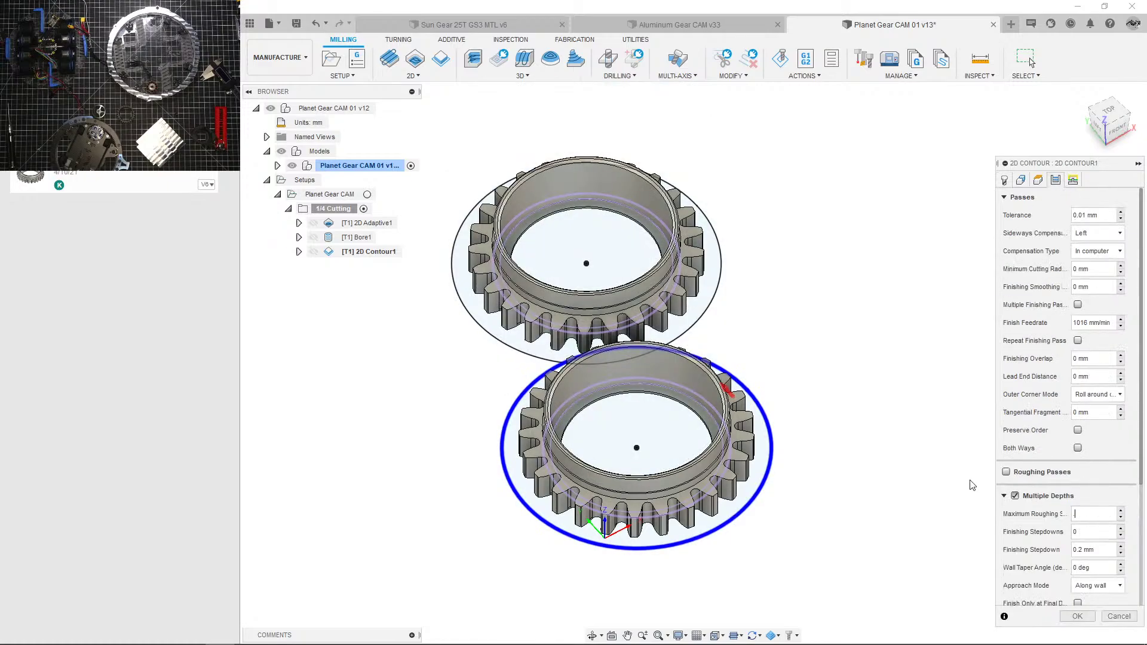
left_click(1078, 617)
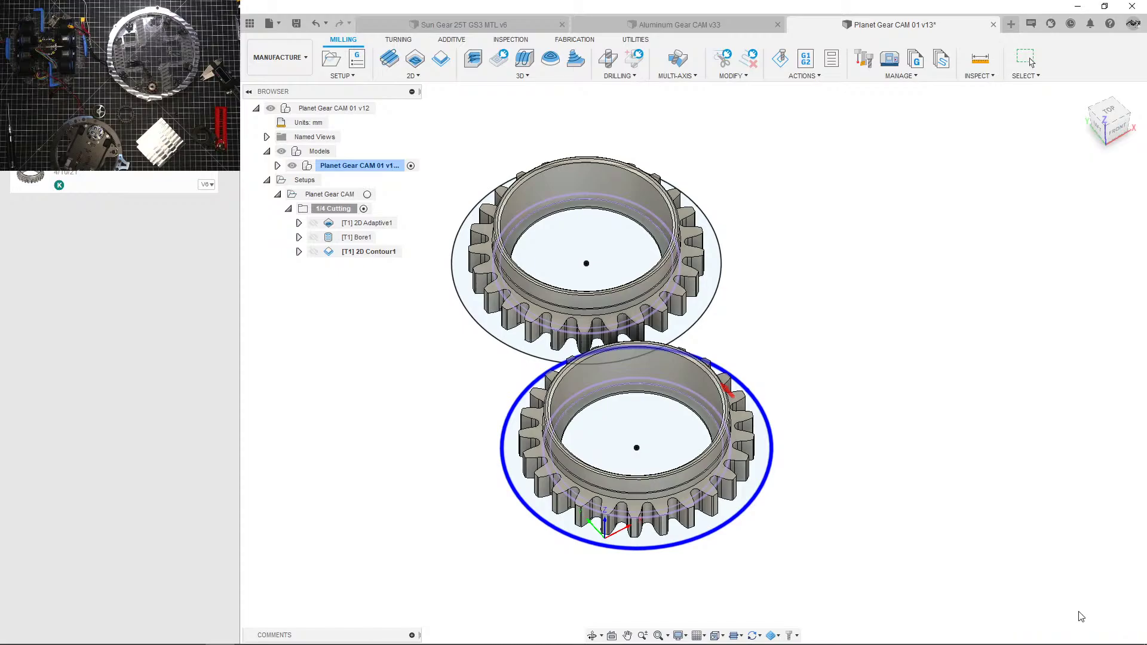
Step: Simulate the 2D contour toolpath at reduced speed, examining how the tool enters and leaves the cut around the gear
middle_click_drag(574, 296, 634, 346, "shift")
scroll(692, 422, "up", 10)
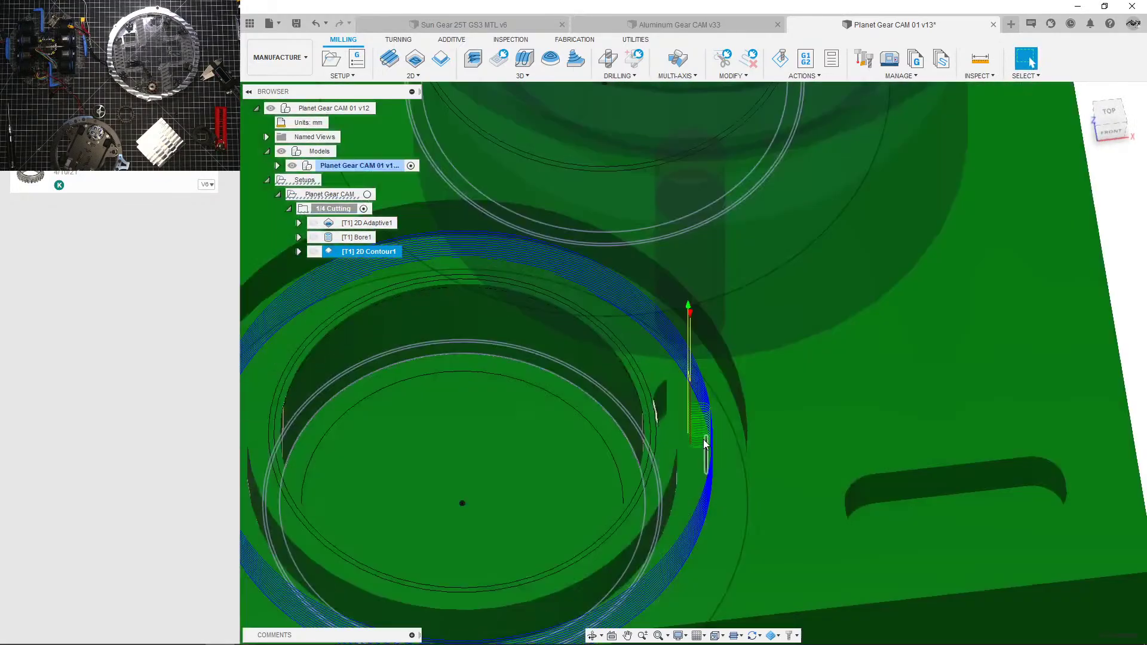
middle_click_drag(672, 425, 721, 409, "shift")
right_click(380, 252)
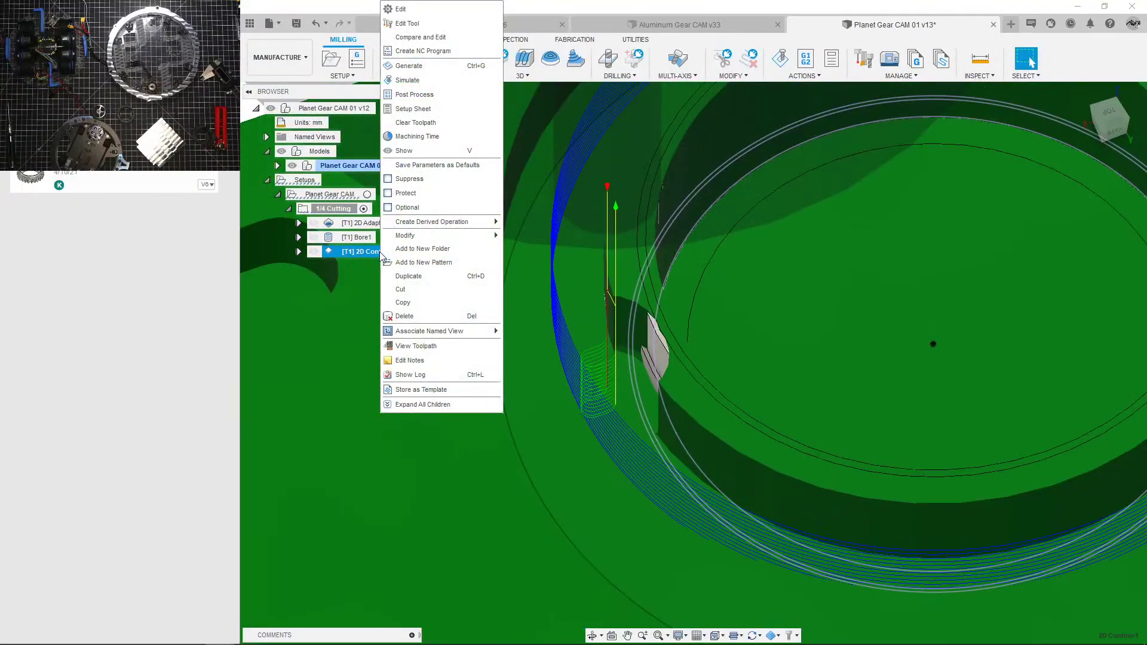
left_click(429, 81)
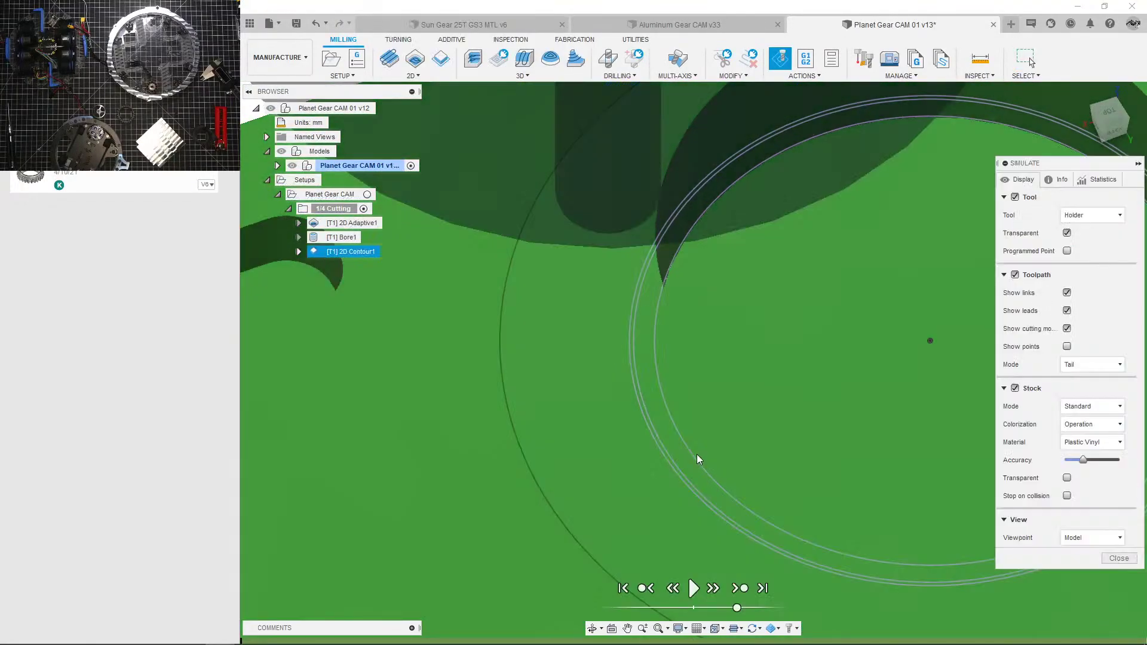
left_click(689, 585)
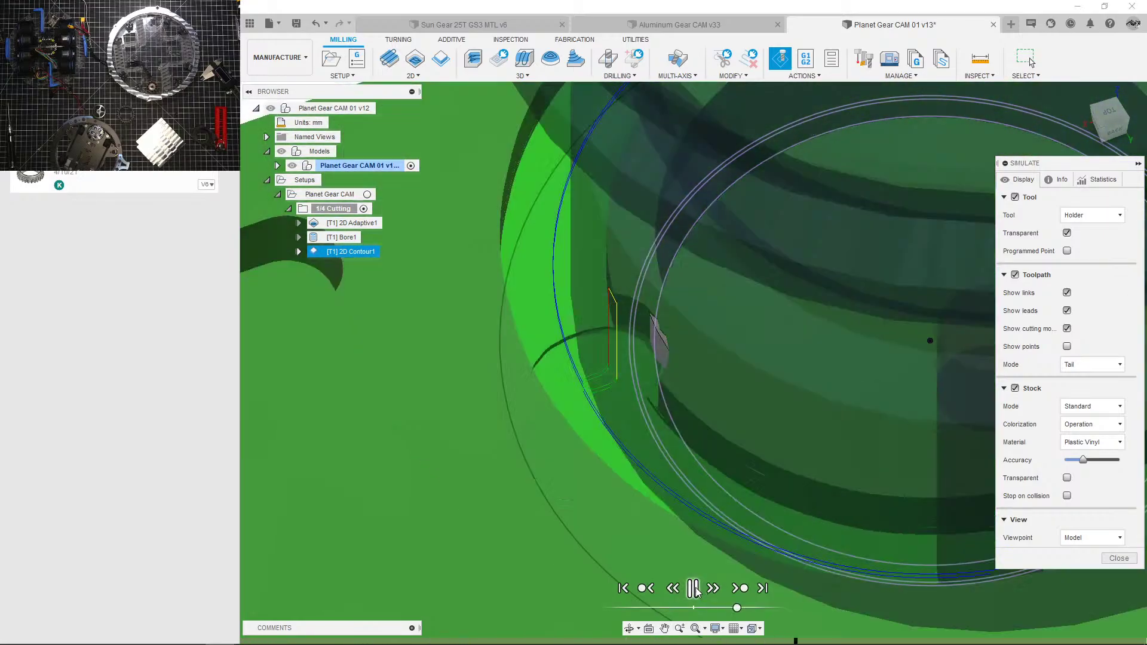
left_click(703, 608)
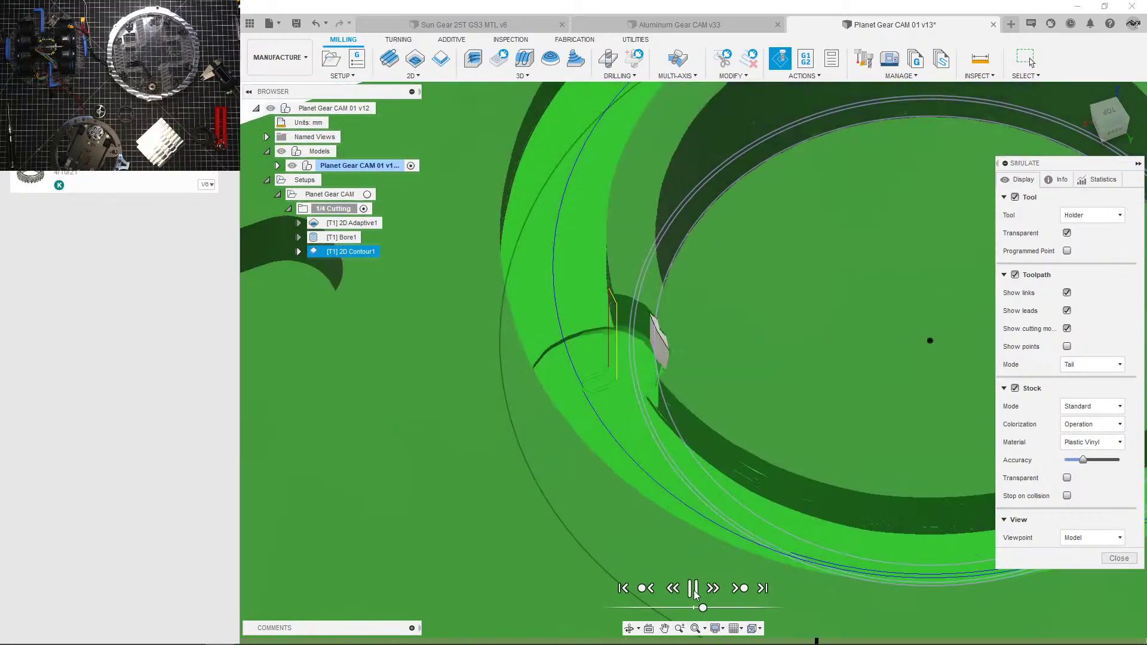
scroll(695, 556, "down", 5)
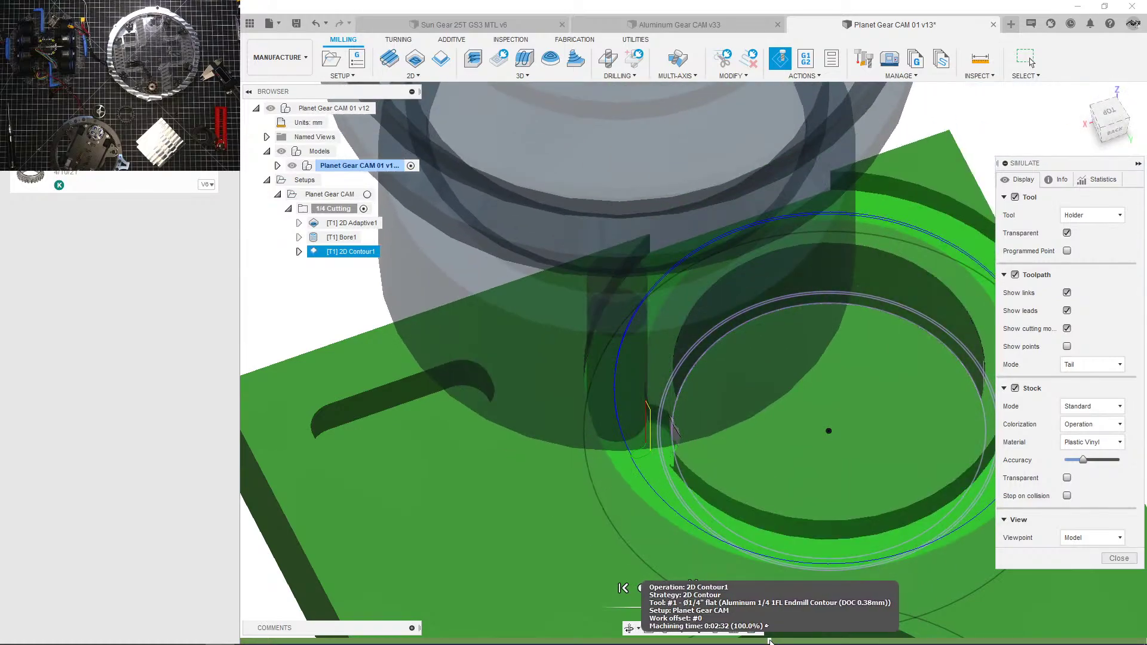
scroll(588, 422, "up", 6)
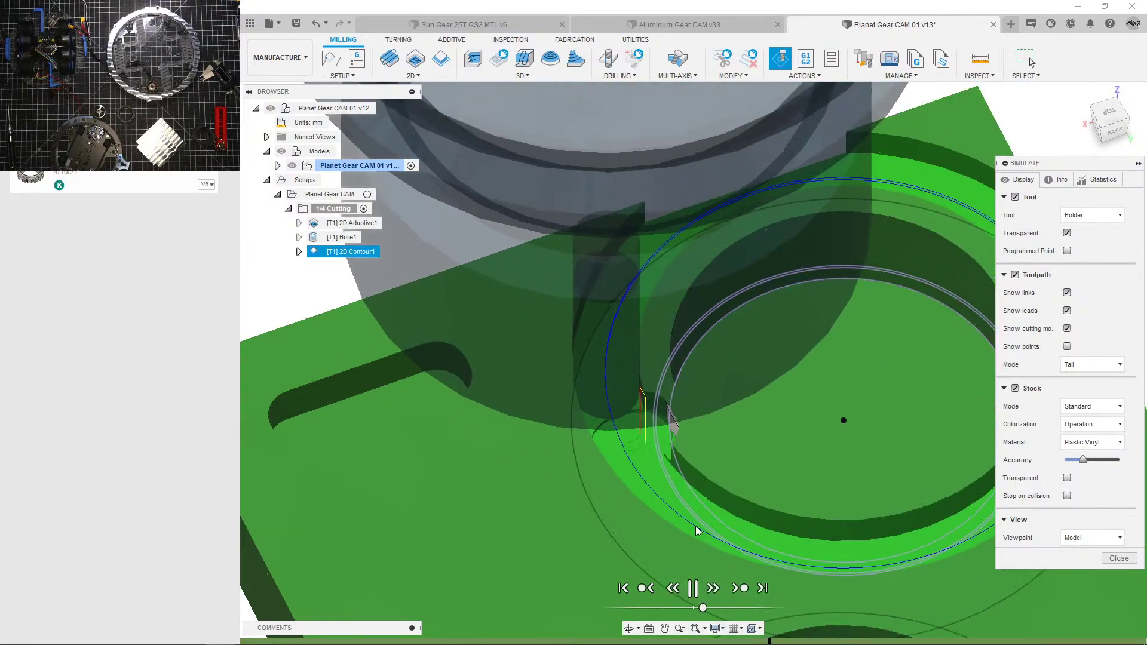
scroll(589, 422, "down", 4)
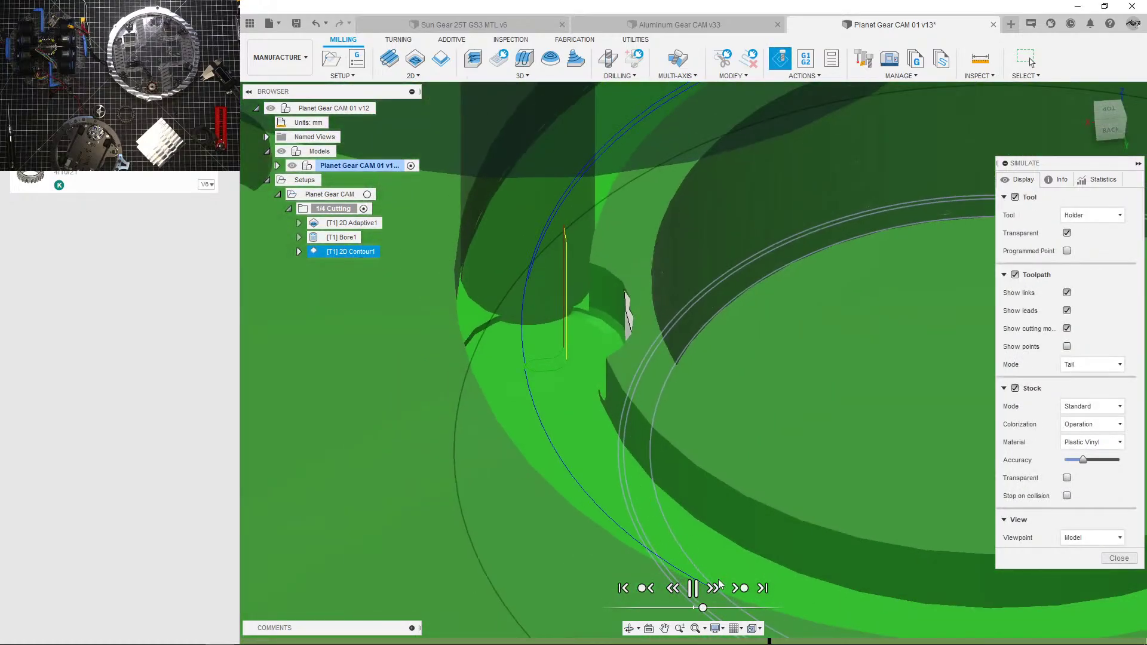
left_click_drag(709, 607, 711, 607)
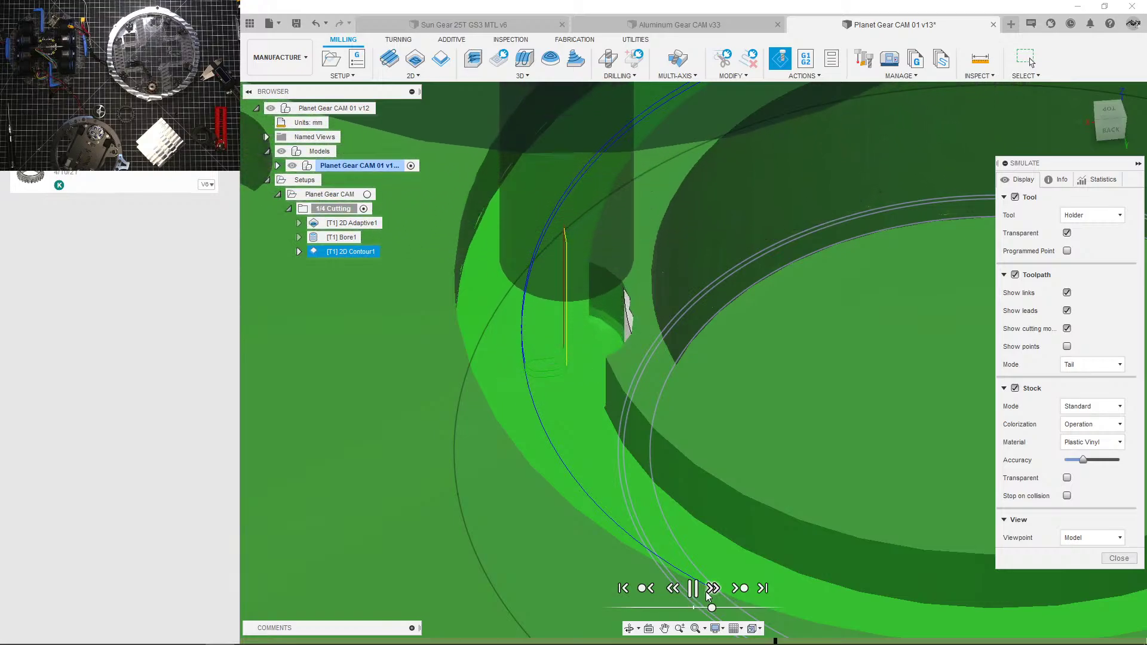
left_click(718, 587)
left_click(1105, 559)
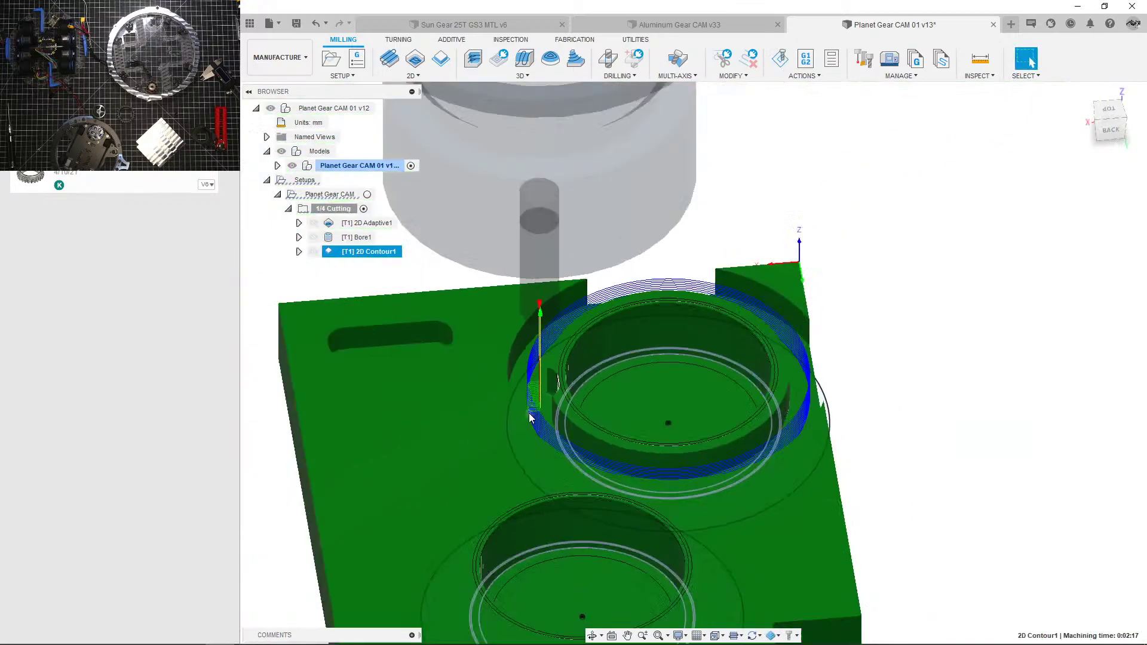
Step: Turn off lead-in and lead-out for the 2D contour, enable ramp entry, and regenerate the toolpath
double_click(376, 254)
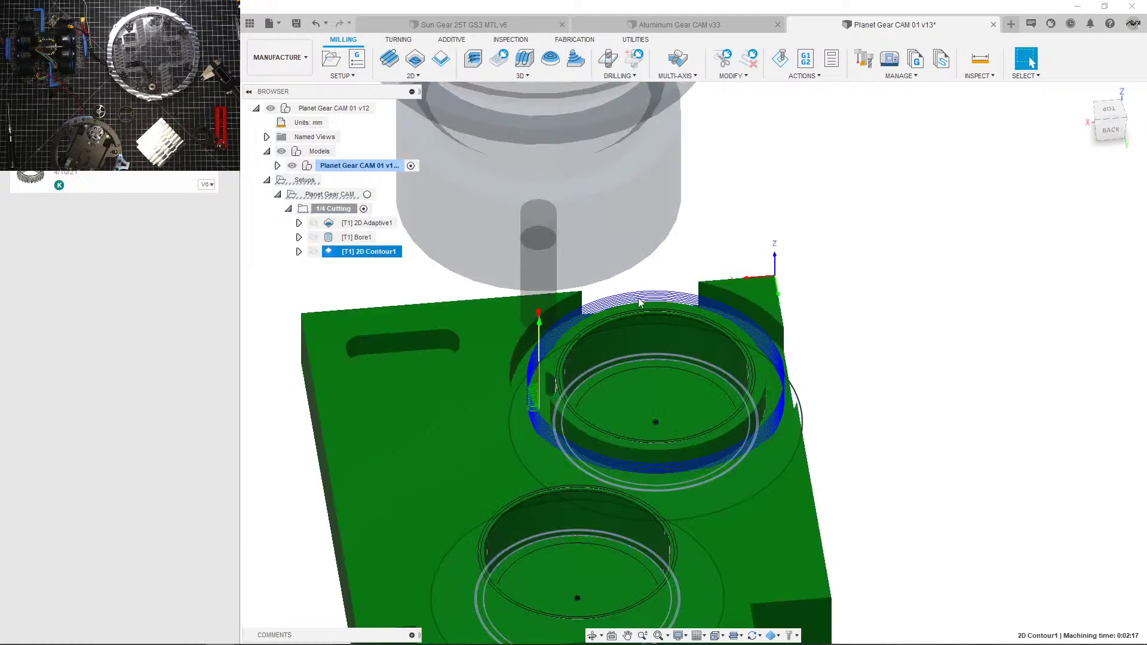
left_click(1057, 182)
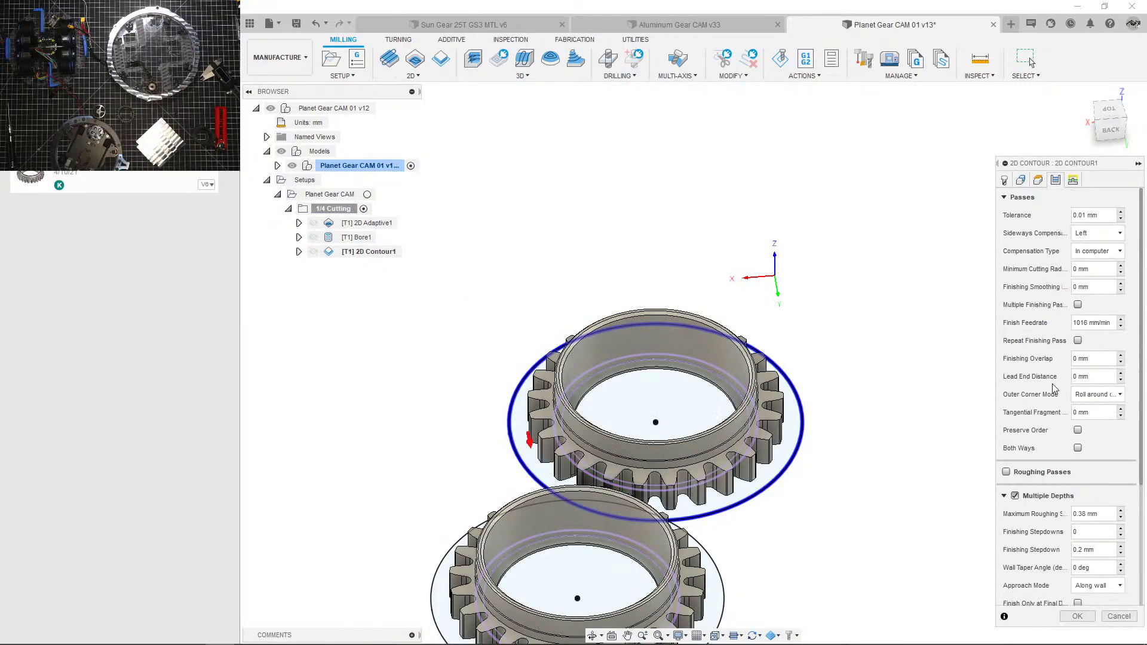
scroll(1057, 389, "down", 1)
left_click(1073, 181)
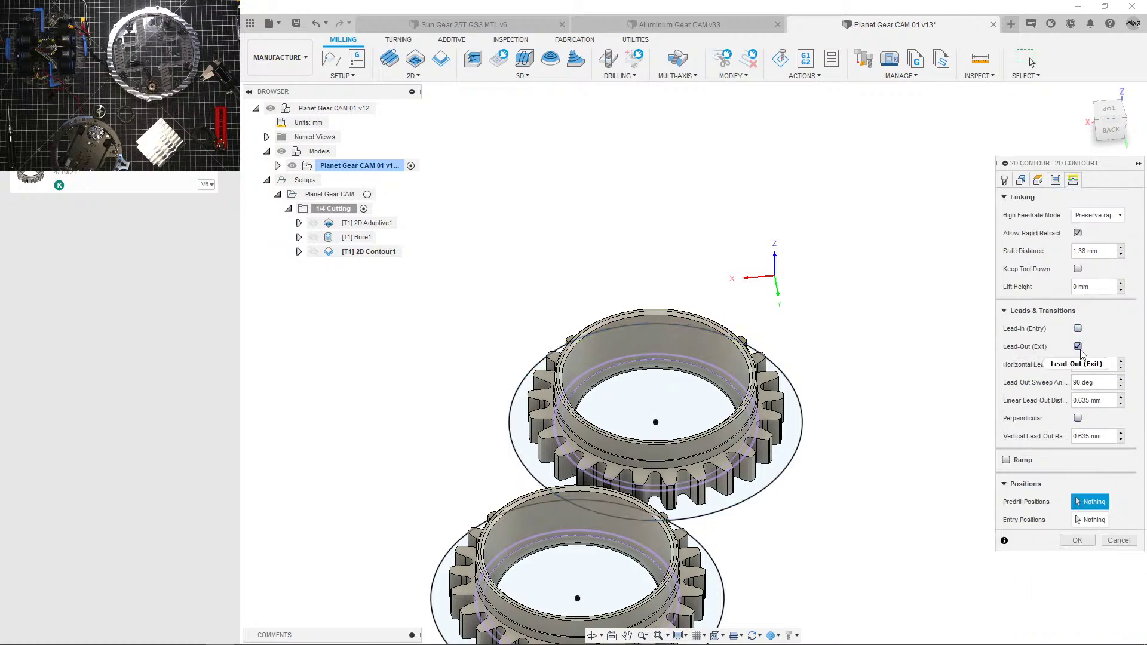
left_click(1079, 348)
left_click(1007, 371)
left_click(1076, 502)
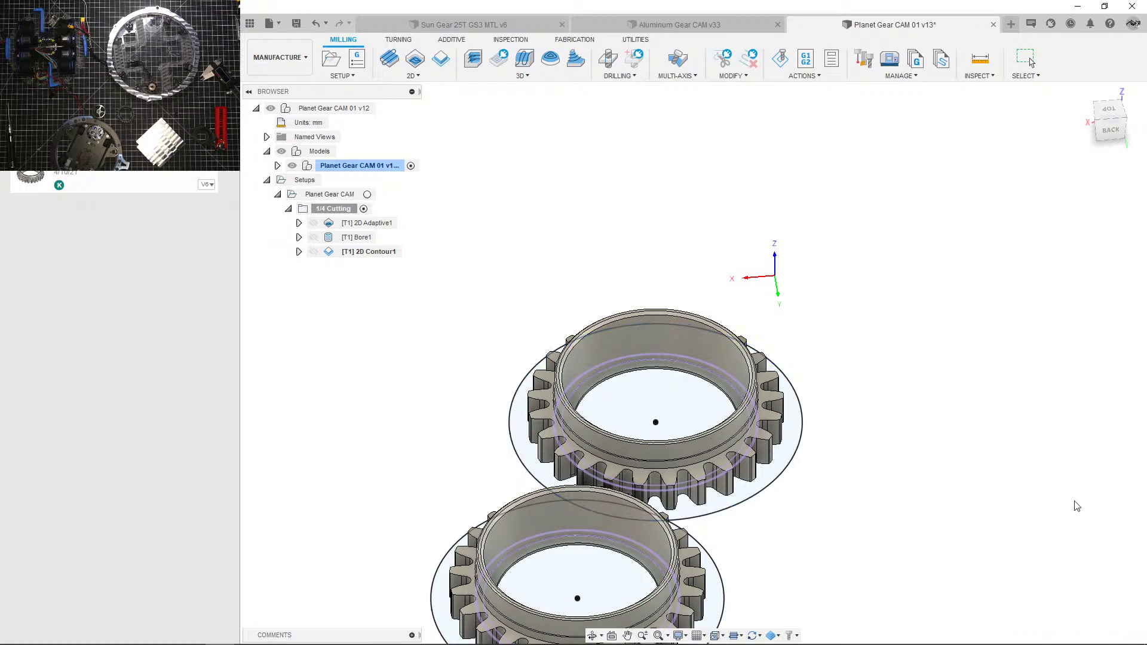
middle_click_drag(545, 353, 756, 372)
scroll(638, 362, "up", 3)
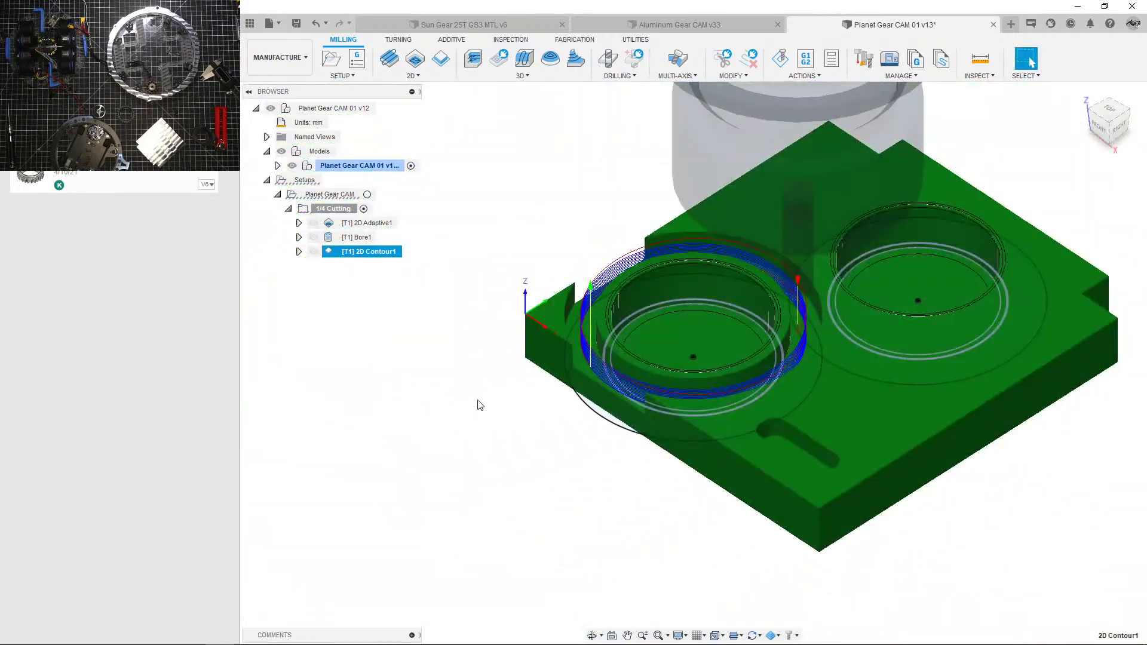
Step: Try adding the circle around the gear farther from the setup origin to the first 2D contour's selection and regenerating the toolpath
left_click(373, 295)
double_click(372, 257)
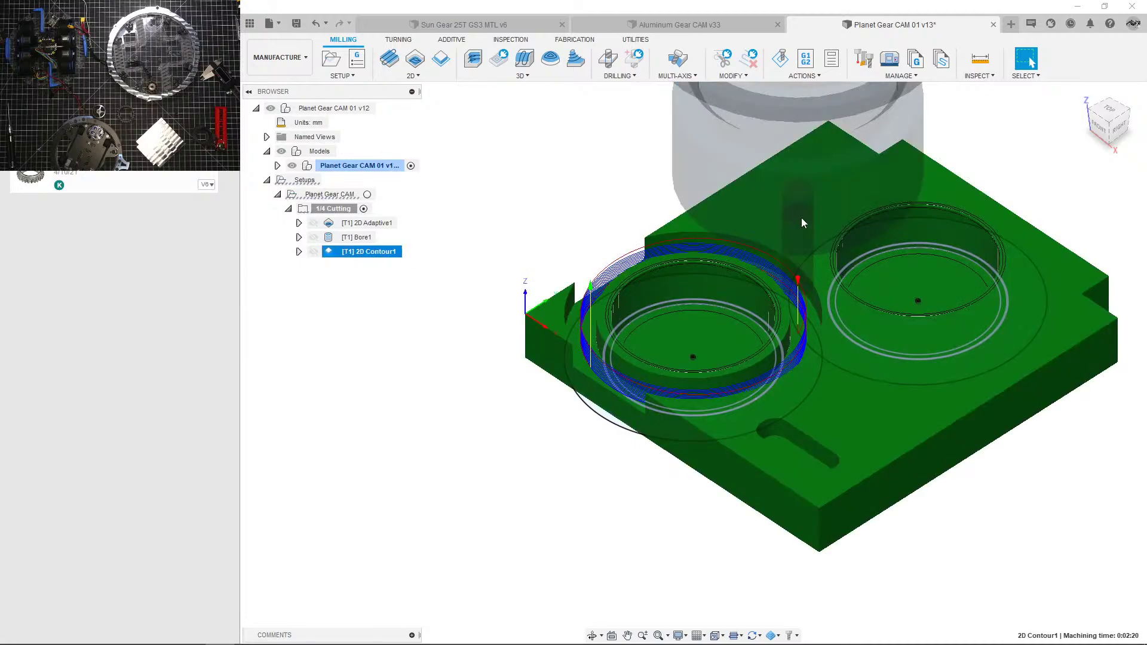
scroll(855, 332, "up", 2)
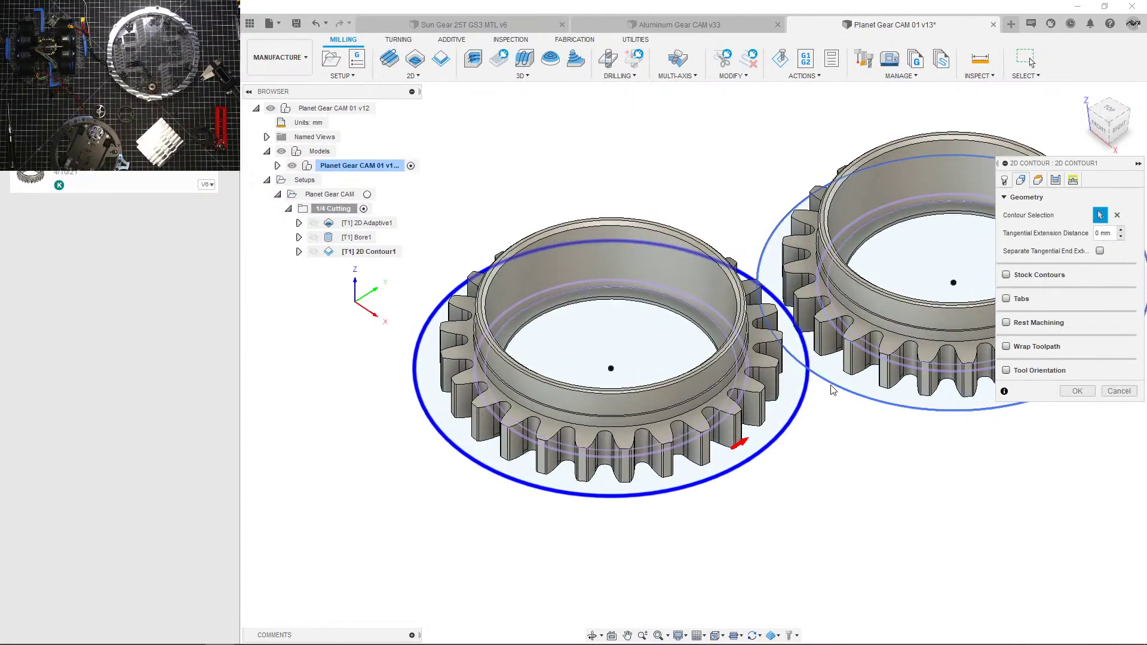
middle_click_drag(846, 400, 748, 445)
scroll(748, 446, "down", 3)
middle_click_drag(741, 341, 716, 383, "shift")
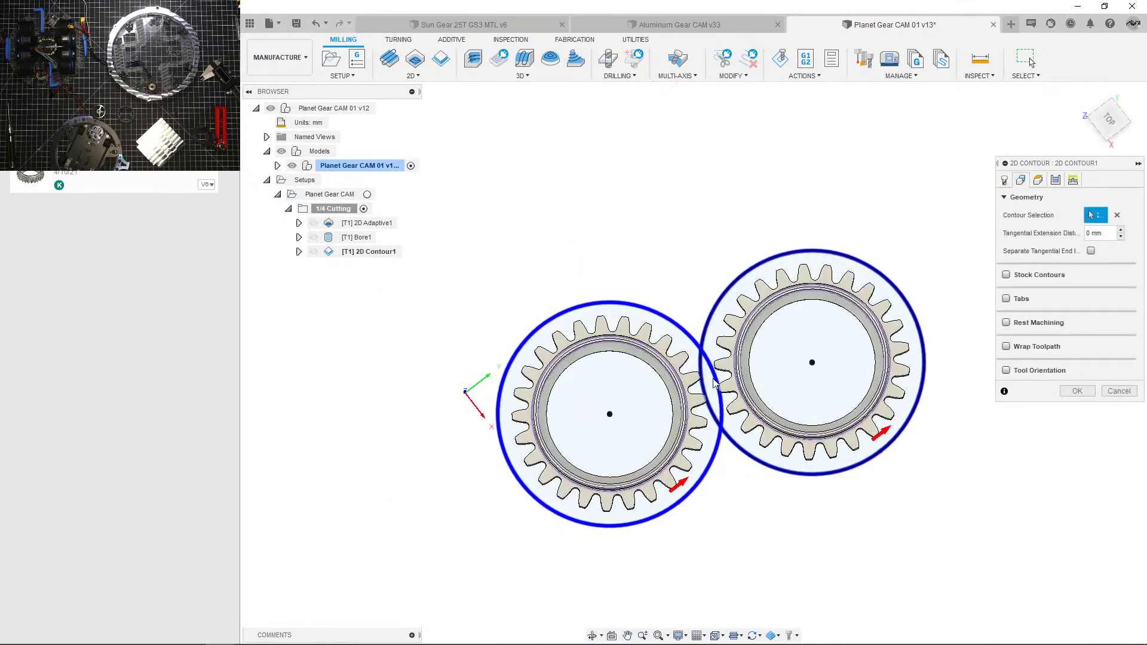
left_click(1078, 391)
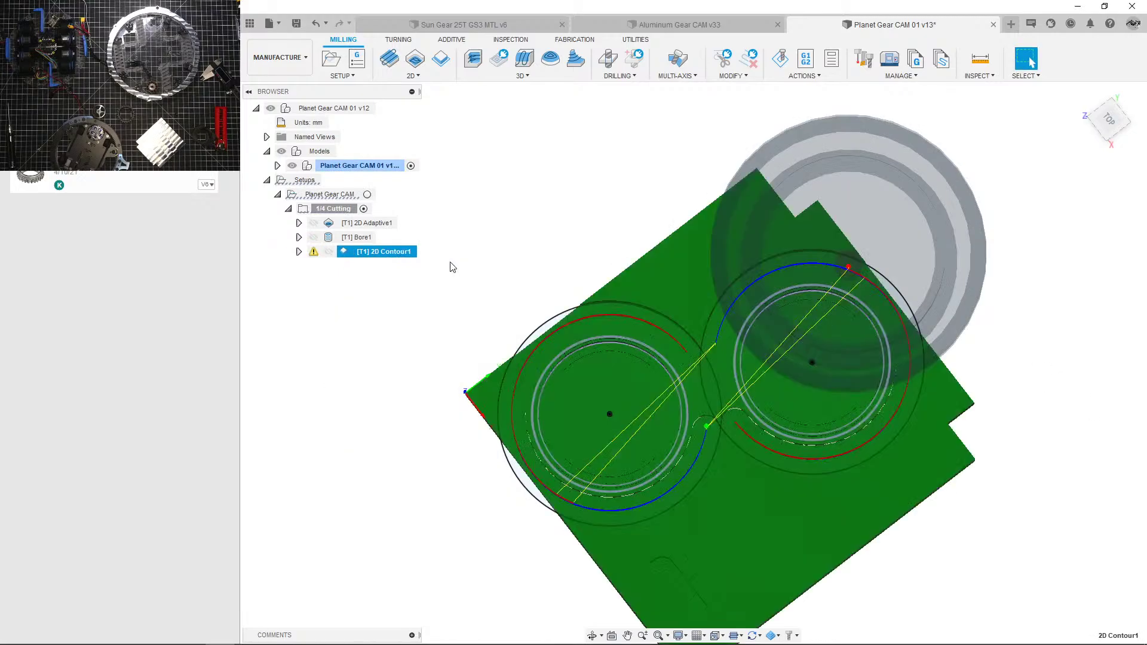
scroll(616, 295, "up", 2)
middle_click_drag(615, 294, 621, 272, "shift")
scroll(553, 268, "down", 3)
Step: Duplicate the 2D contour, change the copy's contour selection to the circle around the gear farther from the setup origin, and regenerate it
left_click(399, 267)
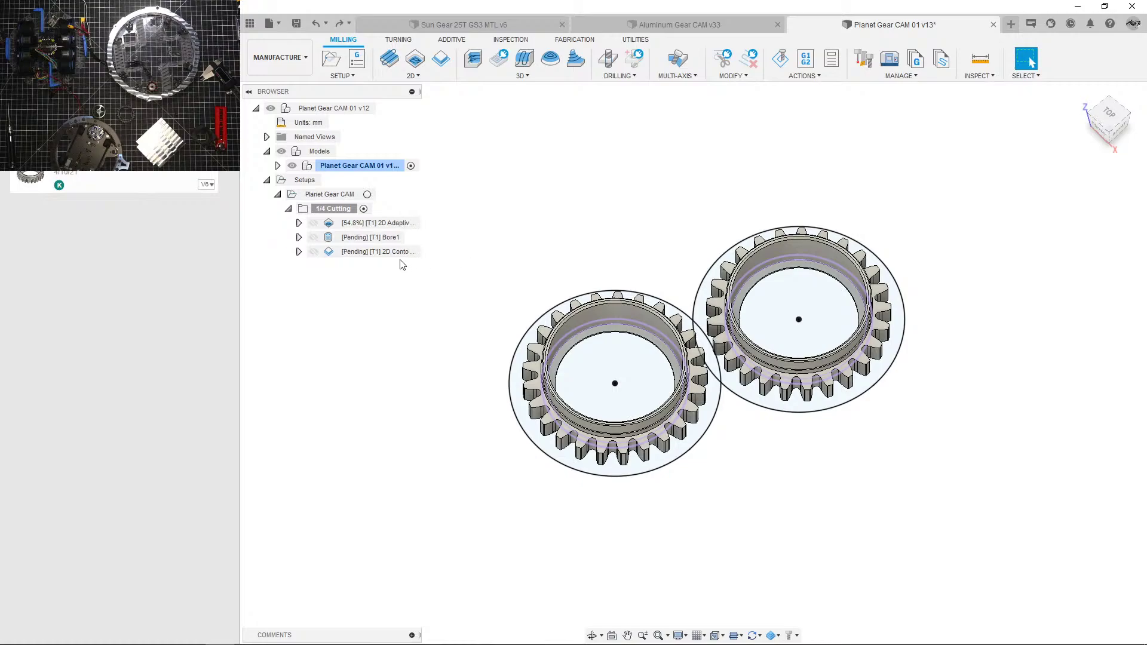
left_click(403, 254)
key("ctrl+c")
key("ctrl+v")
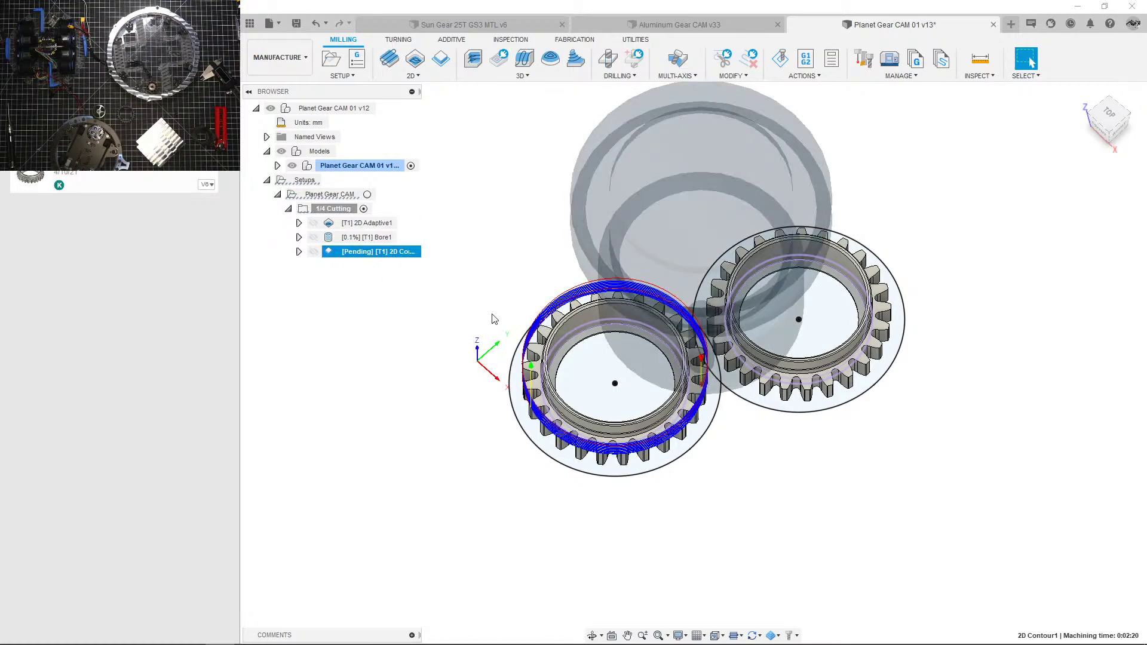
left_click(388, 268)
double_click(388, 268)
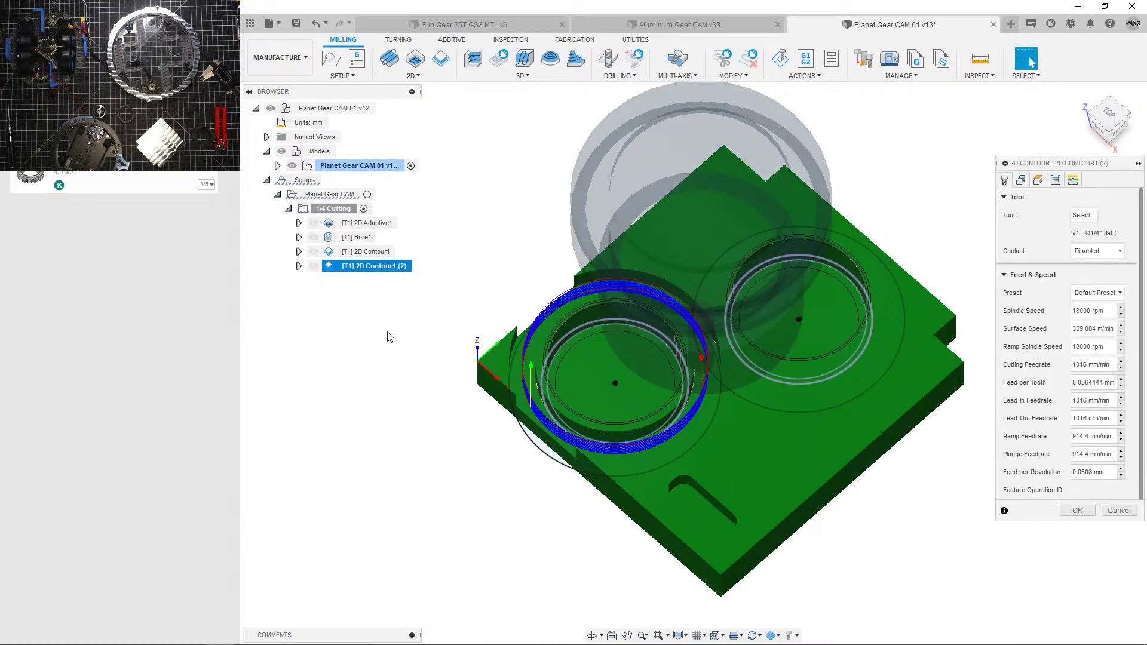
left_click(1021, 179)
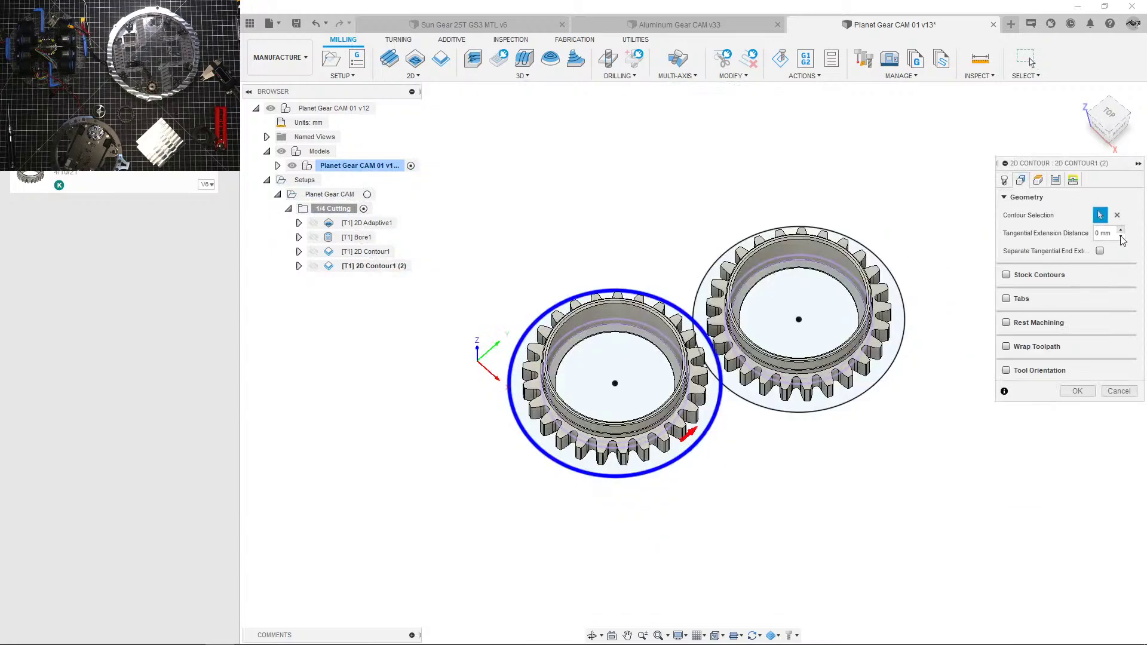
left_click(1078, 392)
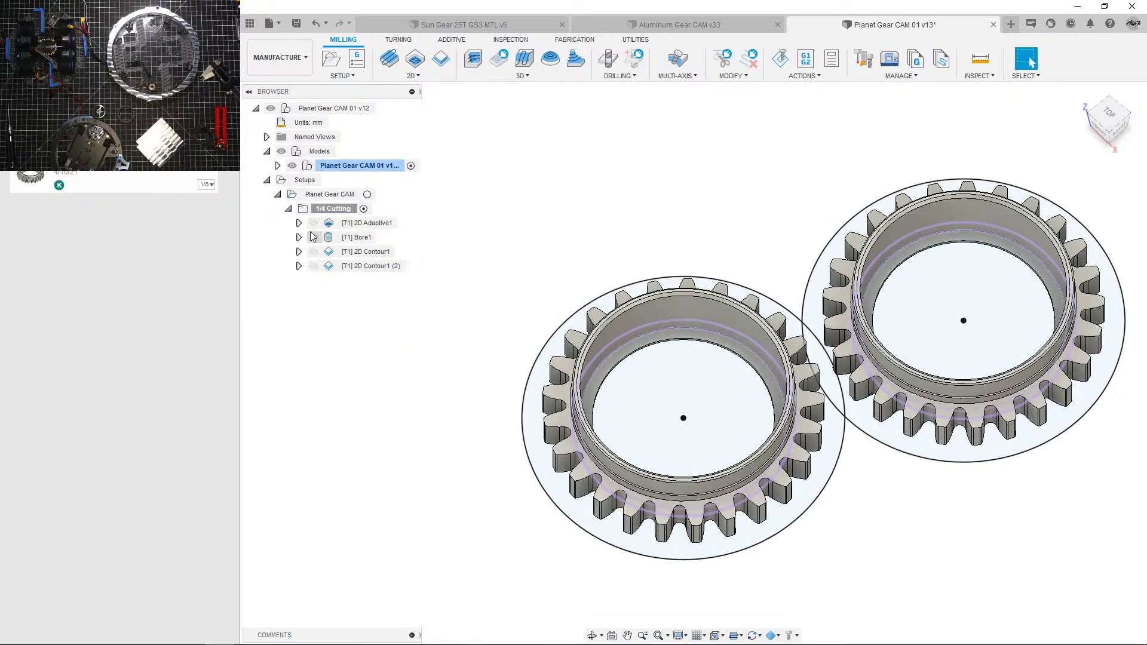
Step: Simulate all operations in the 1/4 Cutting folder, varying the playback speed to check the adaptive, bore and both contour cuts
left_click(334, 209)
right_click(333, 208)
left_click(376, 305)
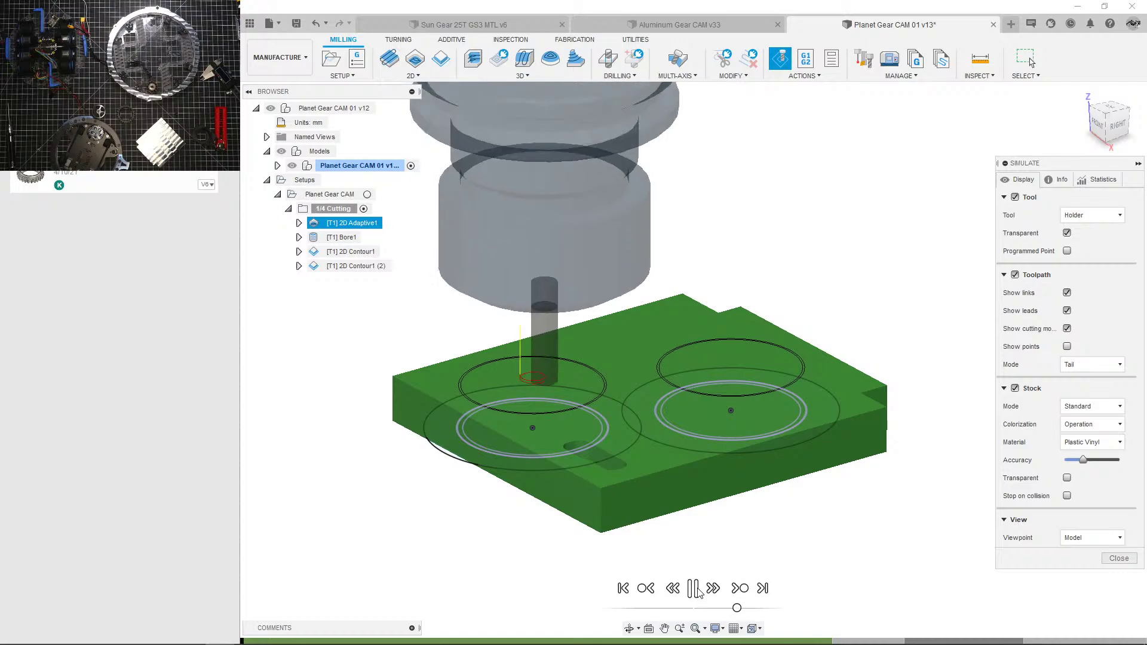
middle_click_drag(648, 501, 656, 526, "shift")
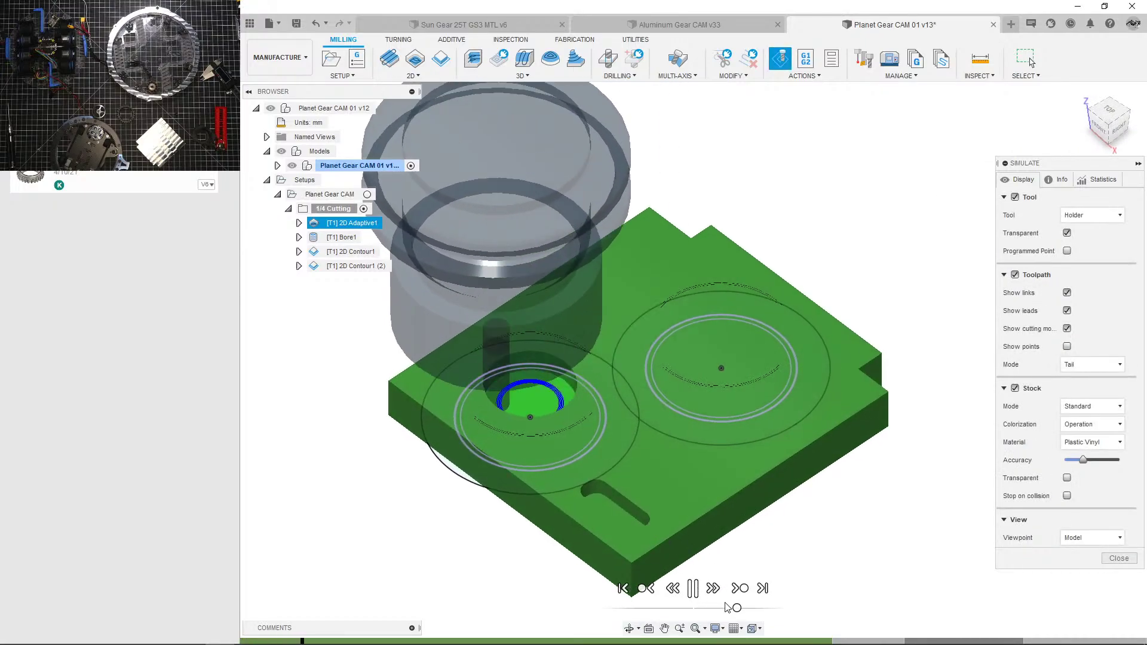
left_click_drag(737, 609, 744, 609)
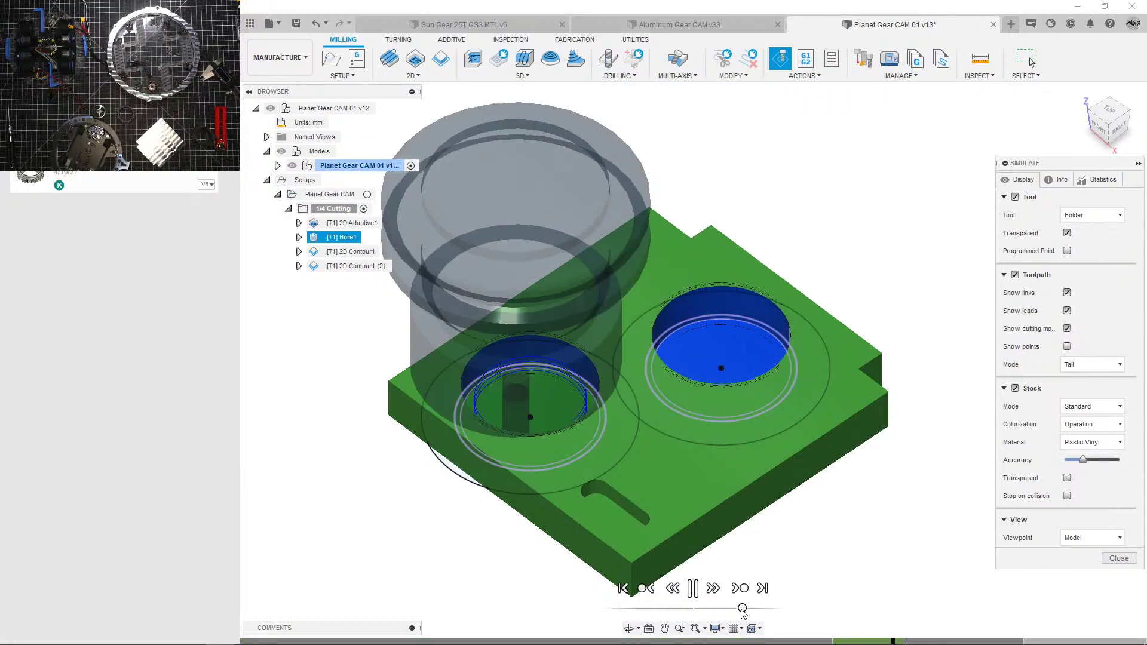
left_click_drag(742, 608, 727, 613)
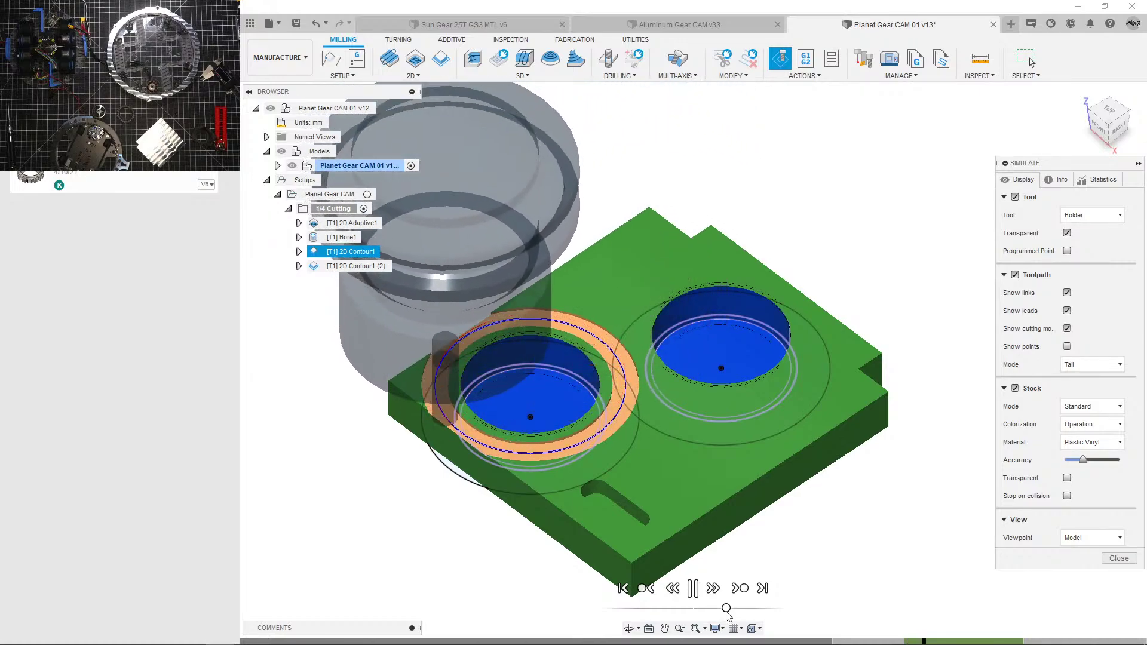
left_click_drag(727, 610, 737, 611)
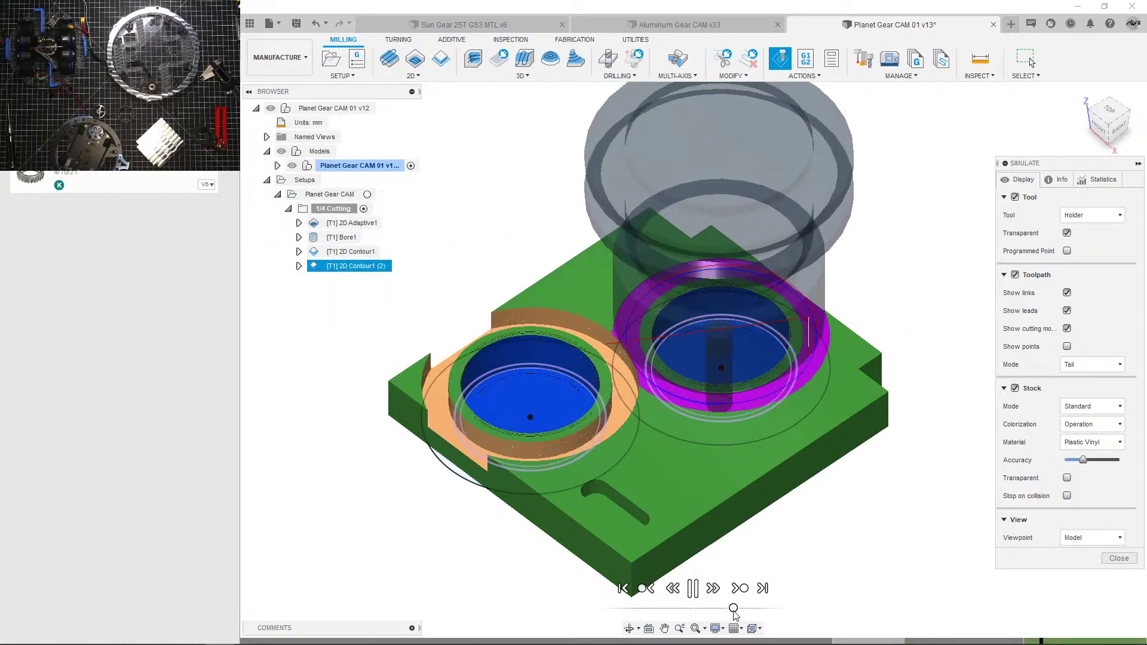
left_click_drag(737, 610, 741, 611)
left_click(1120, 559)
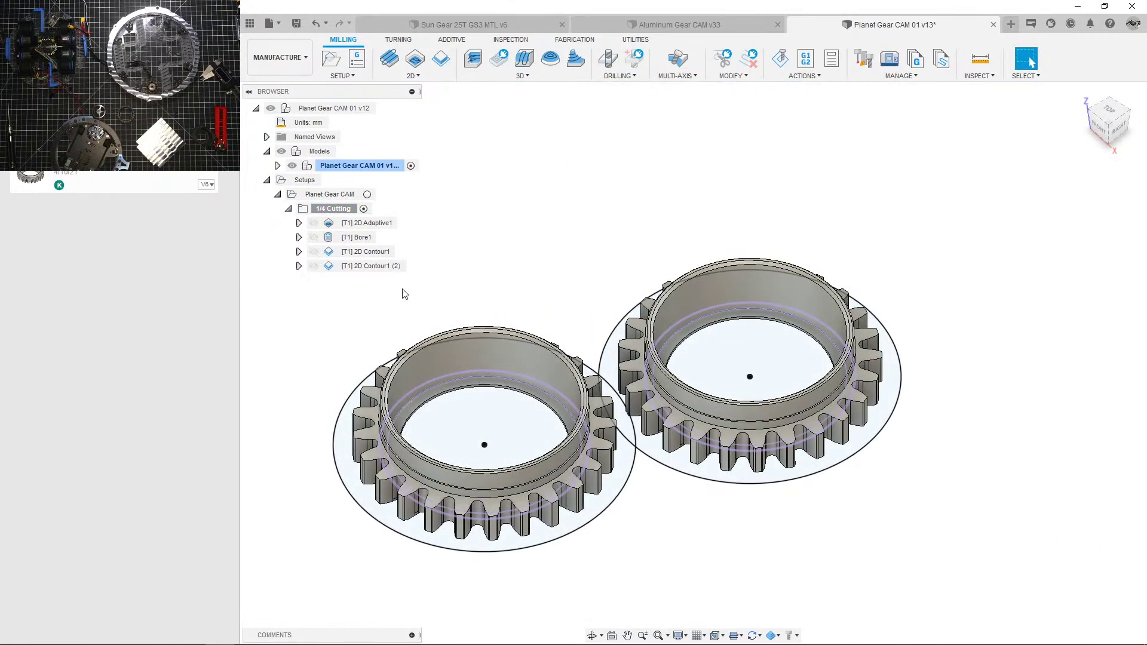
Step: Examine the two 2D contour toolpaths and the stock left around both gears from several angles
left_click(366, 266)
left_click(369, 253)
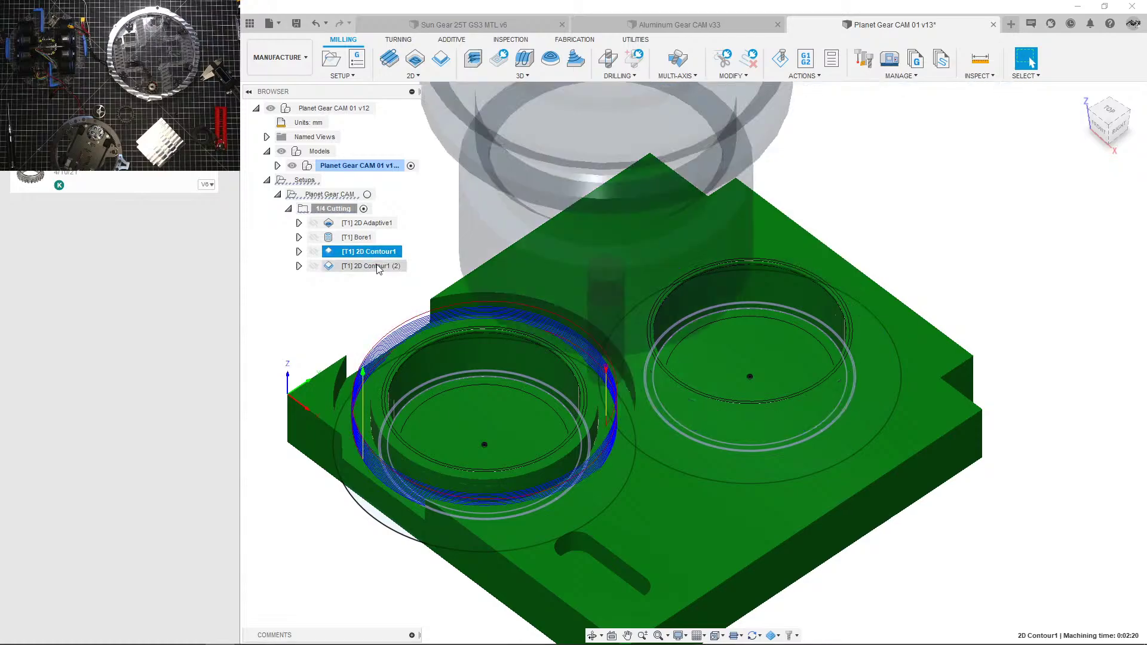
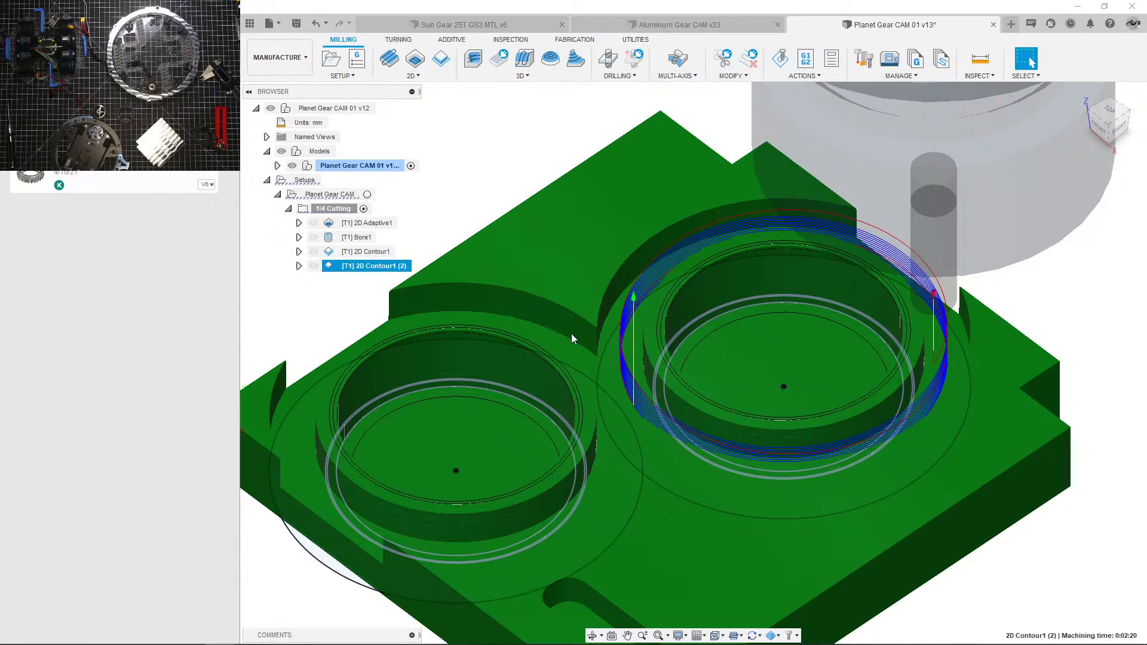
middle_click_drag(573, 334, 679, 345, "shift")
scroll(679, 345, "down", 3)
scroll(680, 257, "up", 3)
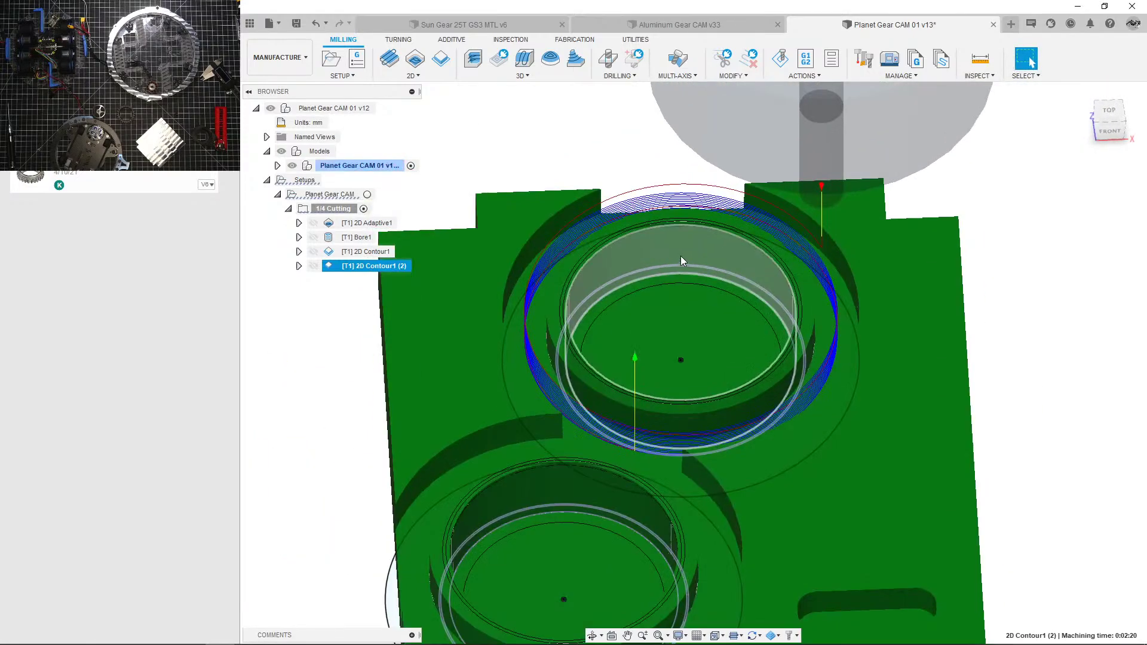
mouse_move(680, 257)
middle_mouse_down("shift")
mouse_move(692, 259)
mouse_move(667, 295)
mouse_move(645, 270)
mouse_move(650, 279)
middle_mouse_up("shift")
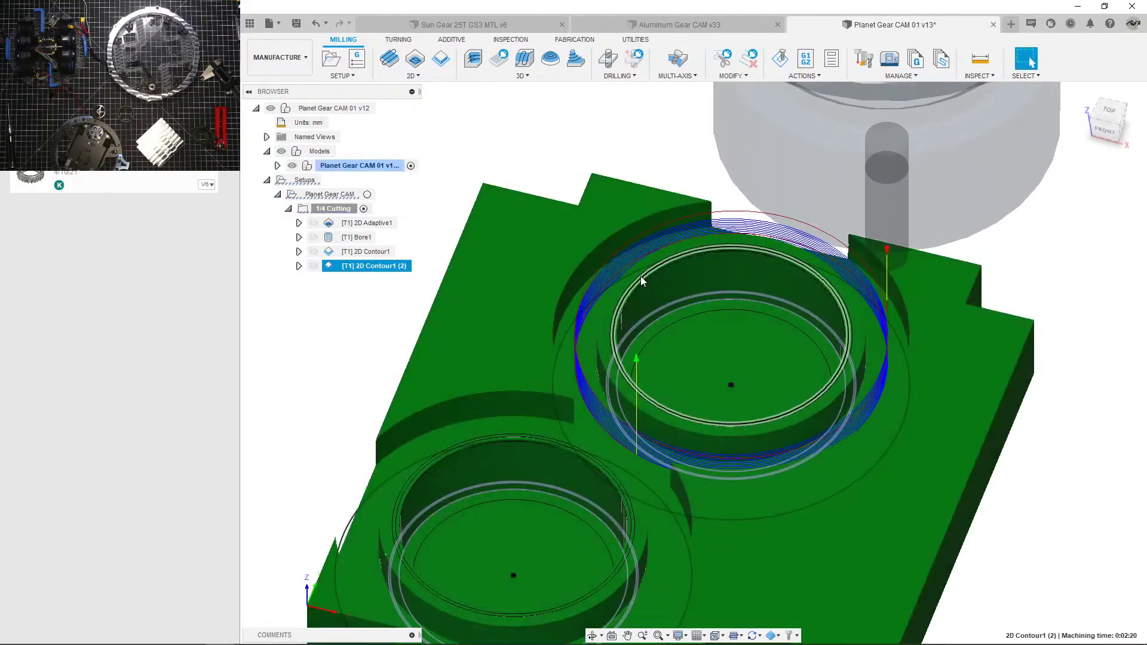
scroll(640, 277, "up", 2)
middle_click_drag(620, 278, 617, 298, "shift")
scroll(615, 297, "down", 3)
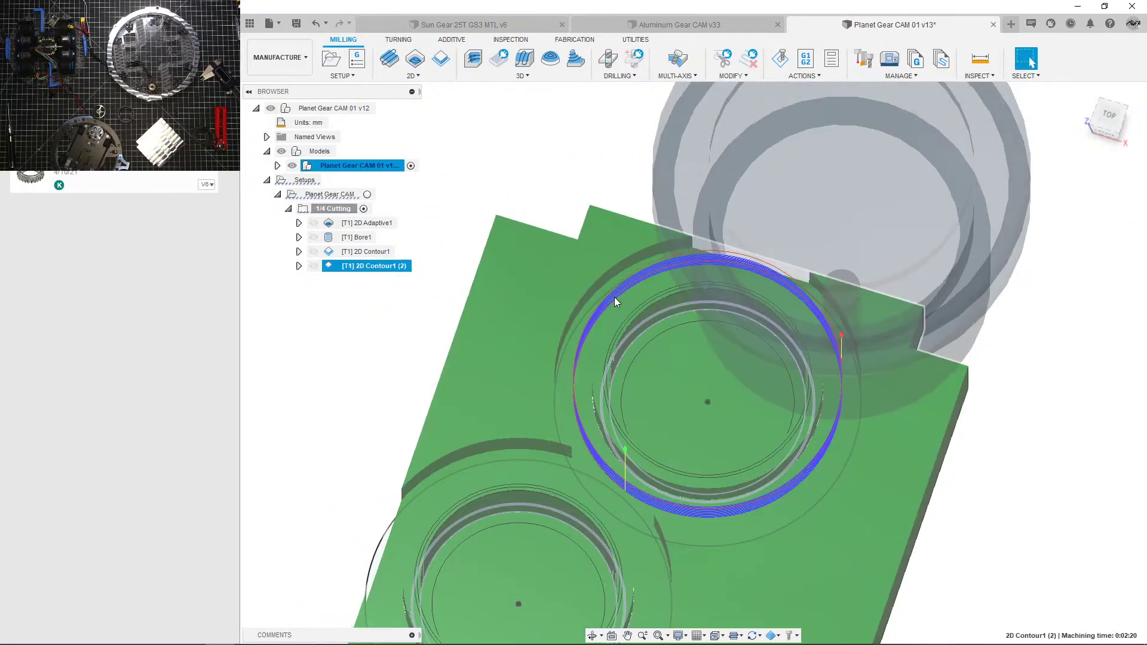
Step: Create a 2D Adaptive in the 1/4 Cutting folder, selecting the farther gear's collar-side sketch circle, flipped outward, and its outer circle as pocket chains
left_click(336, 209)
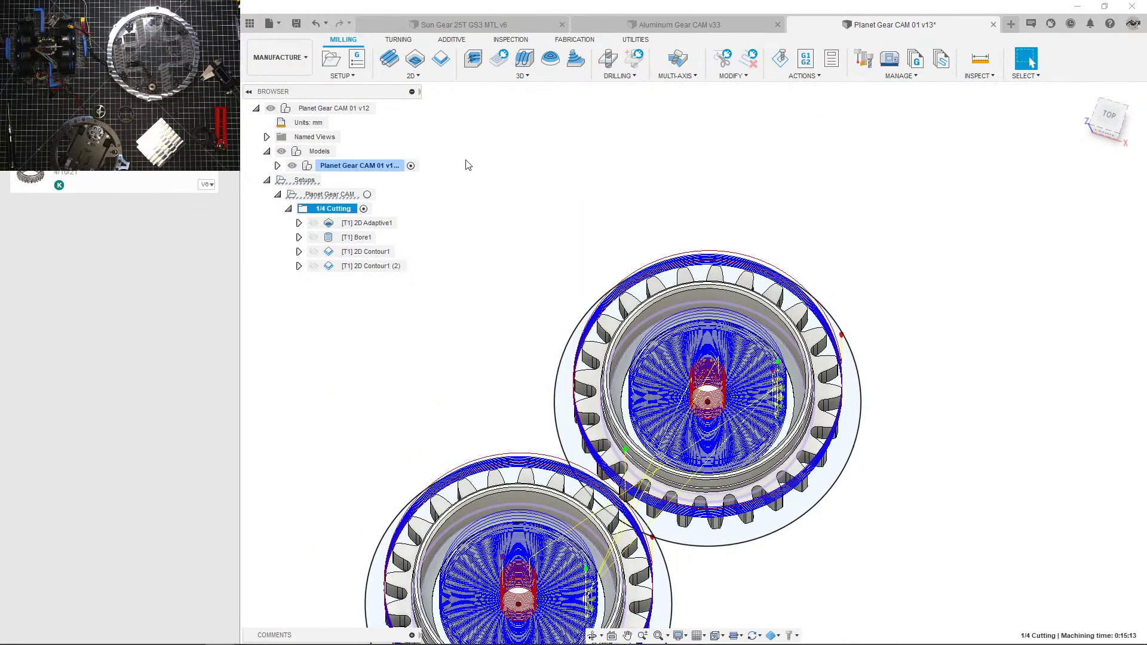
left_click(411, 76)
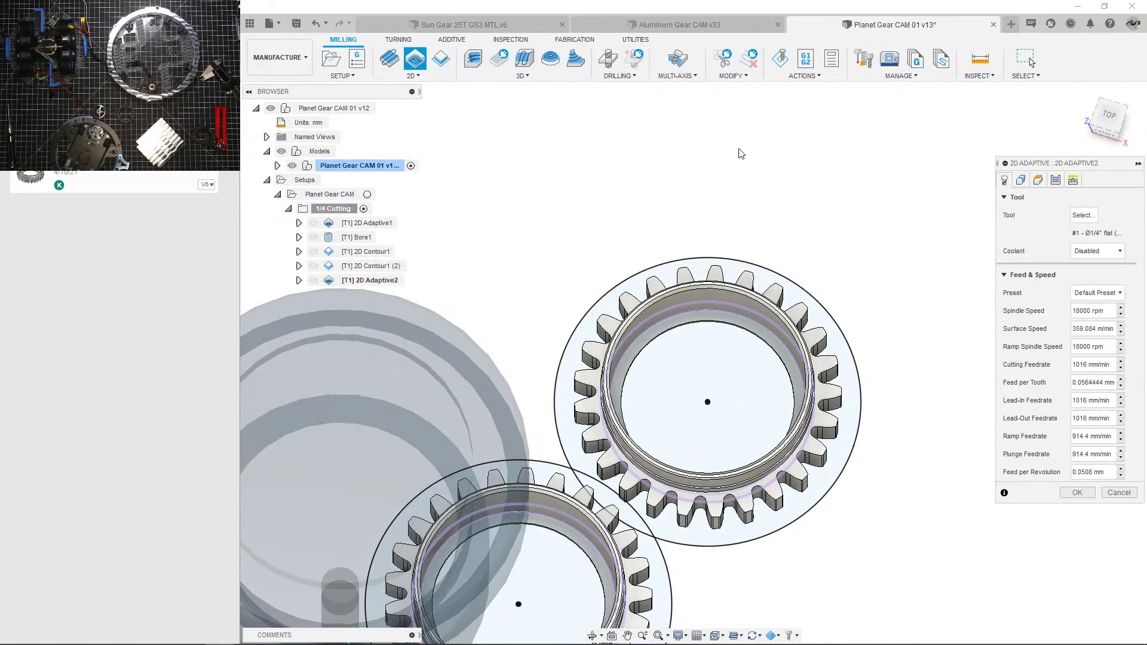
left_click(1021, 181)
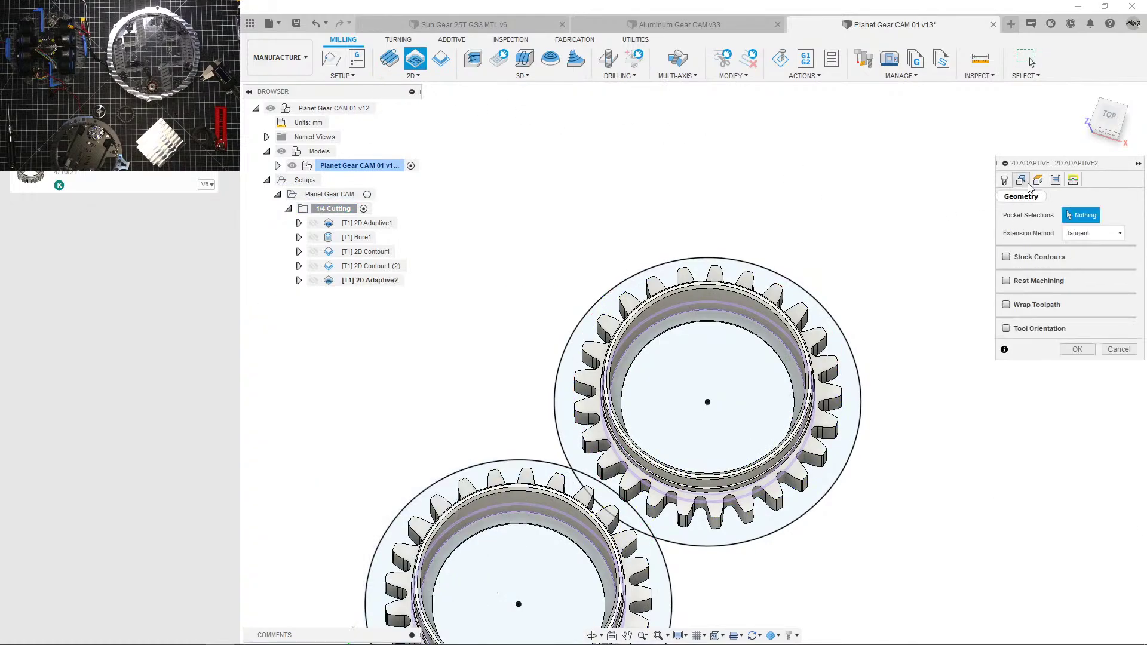
scroll(883, 456, "up", 2)
middle_click_drag(863, 452, 765, 468, "shift")
scroll(764, 468, "up", 3)
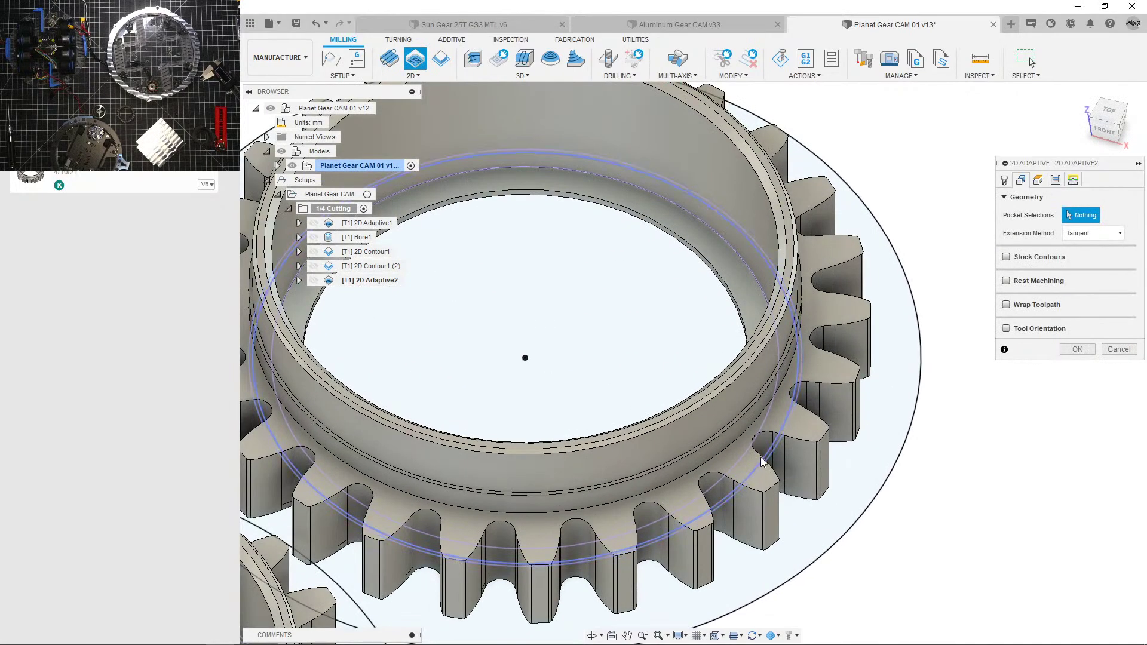
left_click(765, 462)
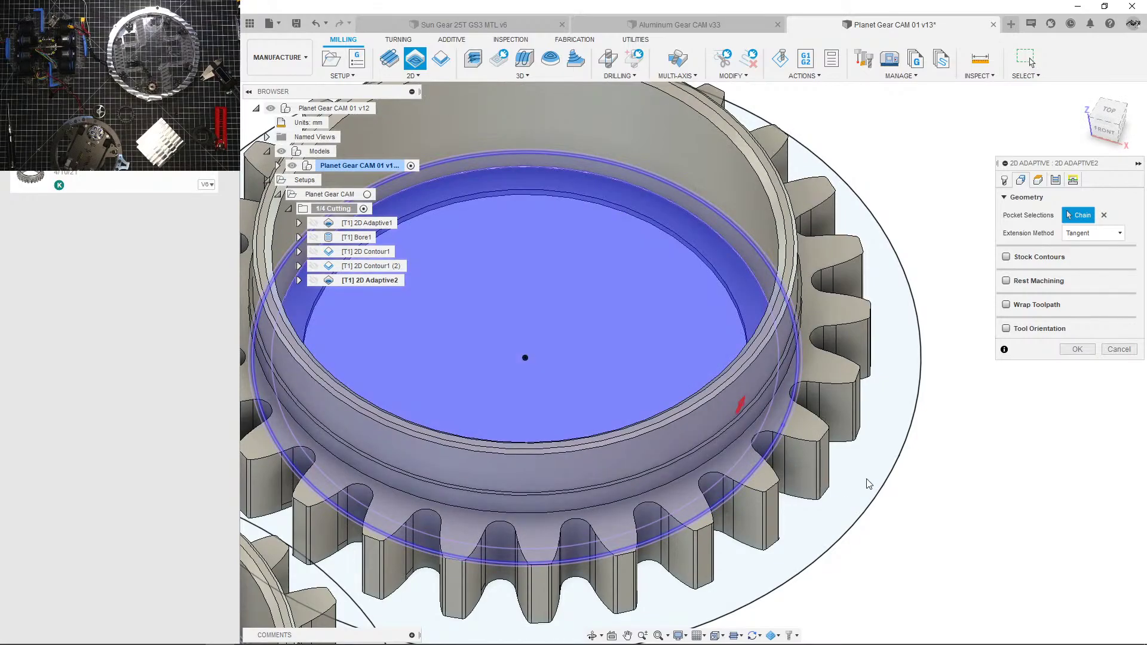
left_click(740, 407)
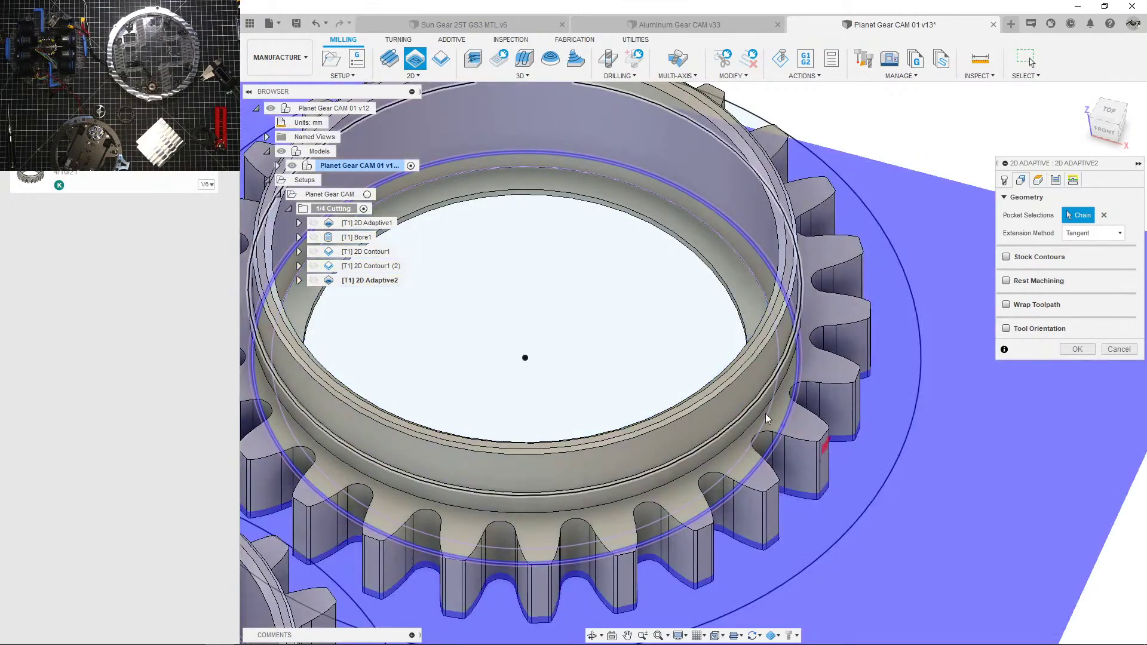
left_click(900, 454)
scroll(900, 454, "down", 3)
middle_click_drag(764, 479, 779, 300)
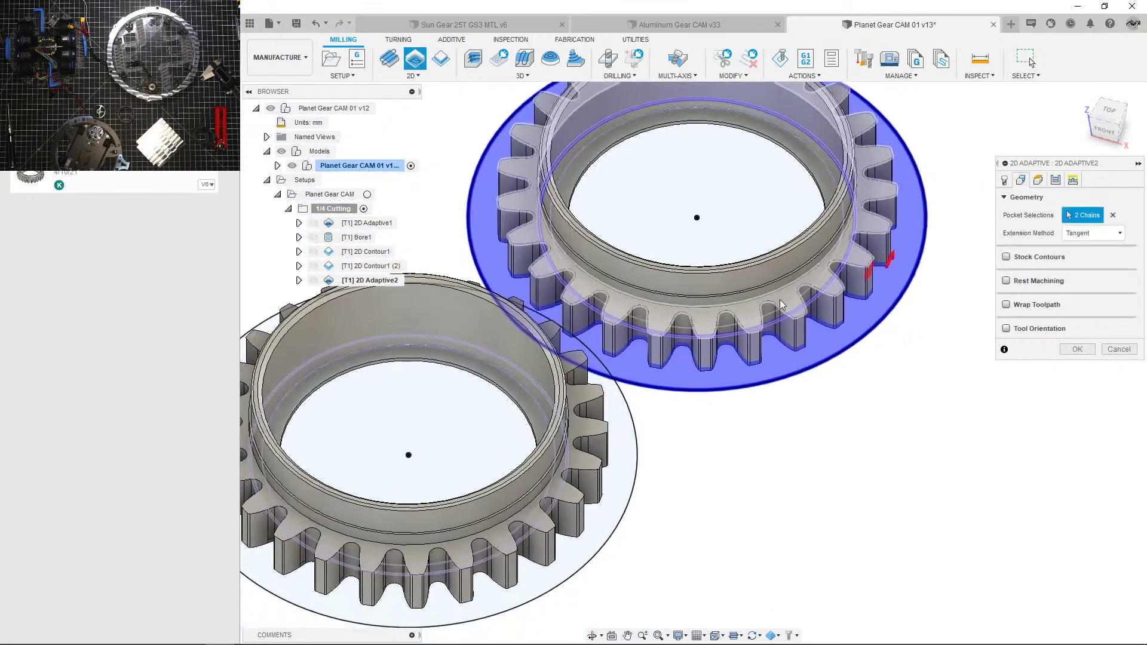
Step: Try adding the outer circle around the gear nearer the setup origin to the new 2D adaptive's pocket selection
left_click(637, 420)
middle_click_drag(621, 426, 594, 431, "shift")
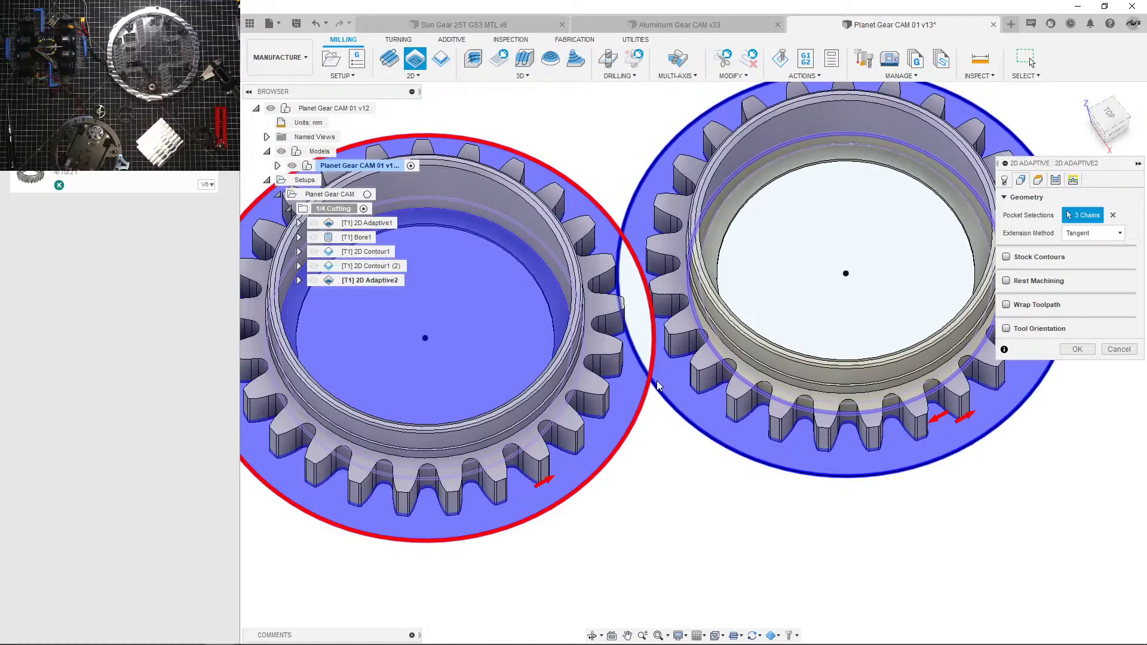
left_click(619, 453)
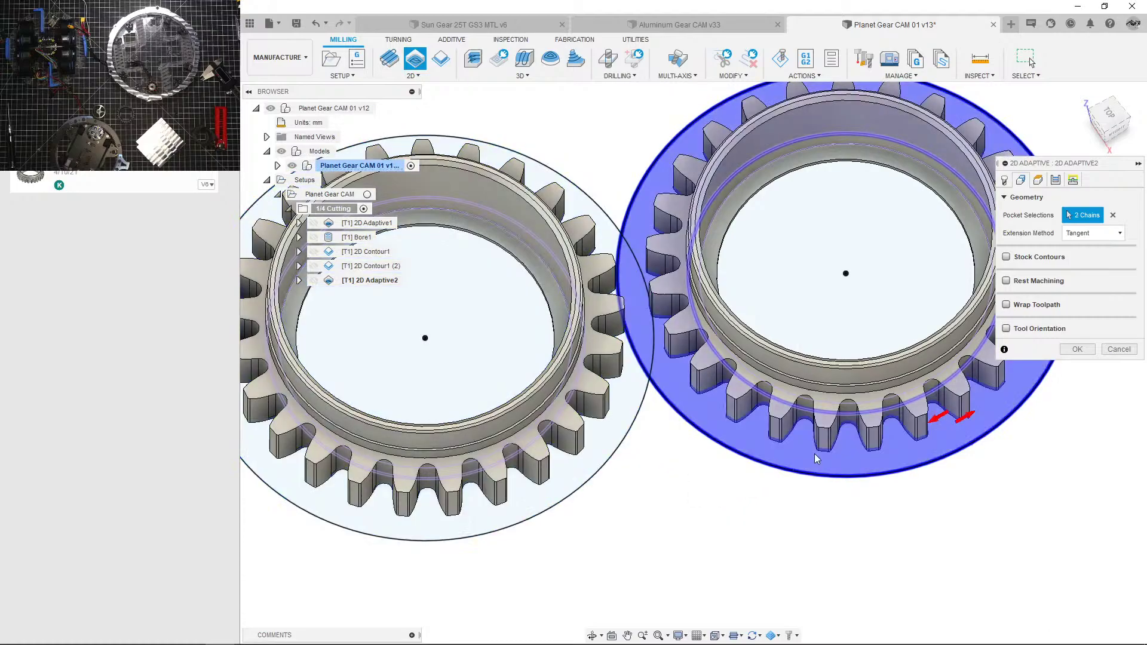
Step: Set the new 2D adaptive's bottom height from Selection, using the narrow ring face around the outside of the gear's collar as reference
left_click(1038, 180)
middle_click_drag(867, 280, 763, 315)
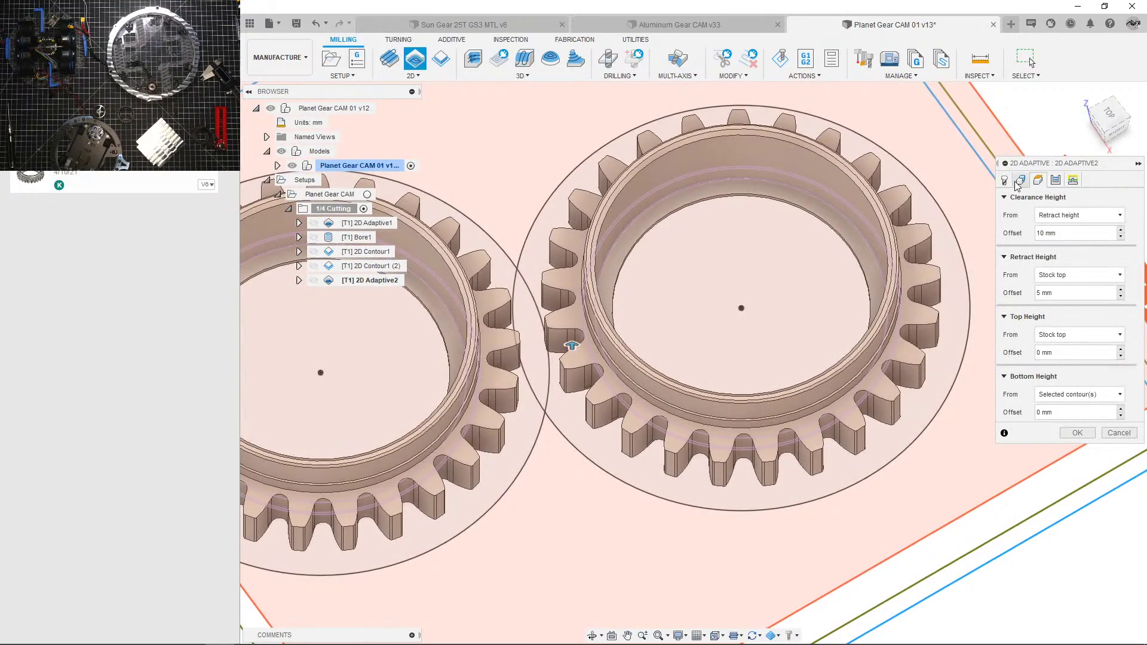
left_click(1021, 180)
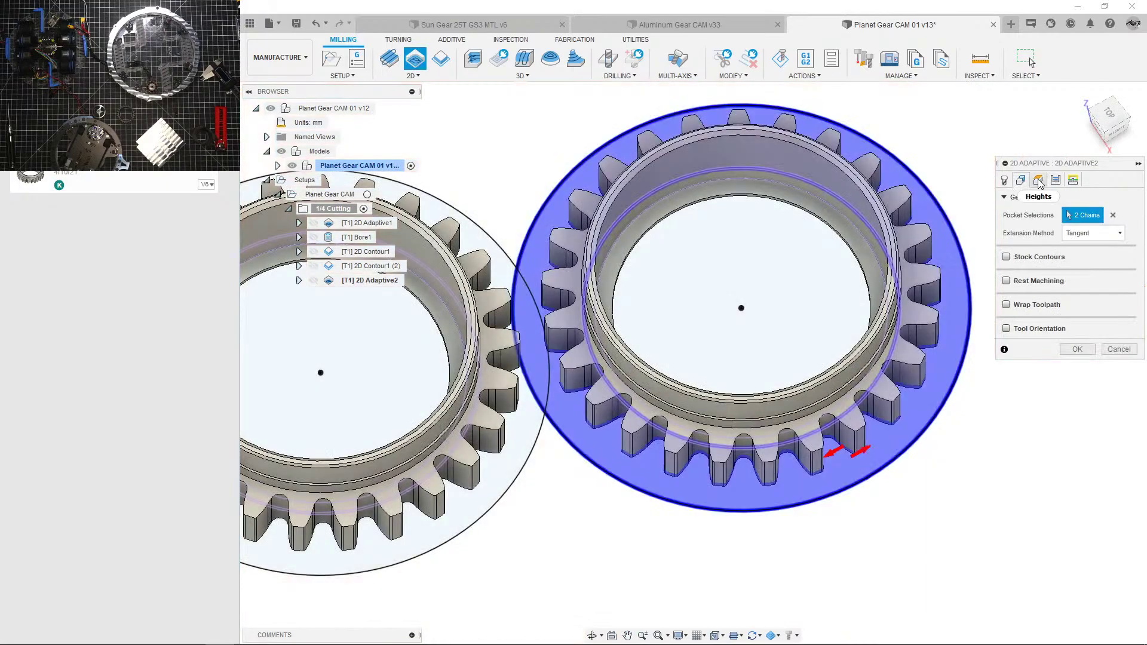
left_click(1039, 180)
scroll(934, 320, "up", 3)
middle_click_drag(934, 322, 910, 363, "shift")
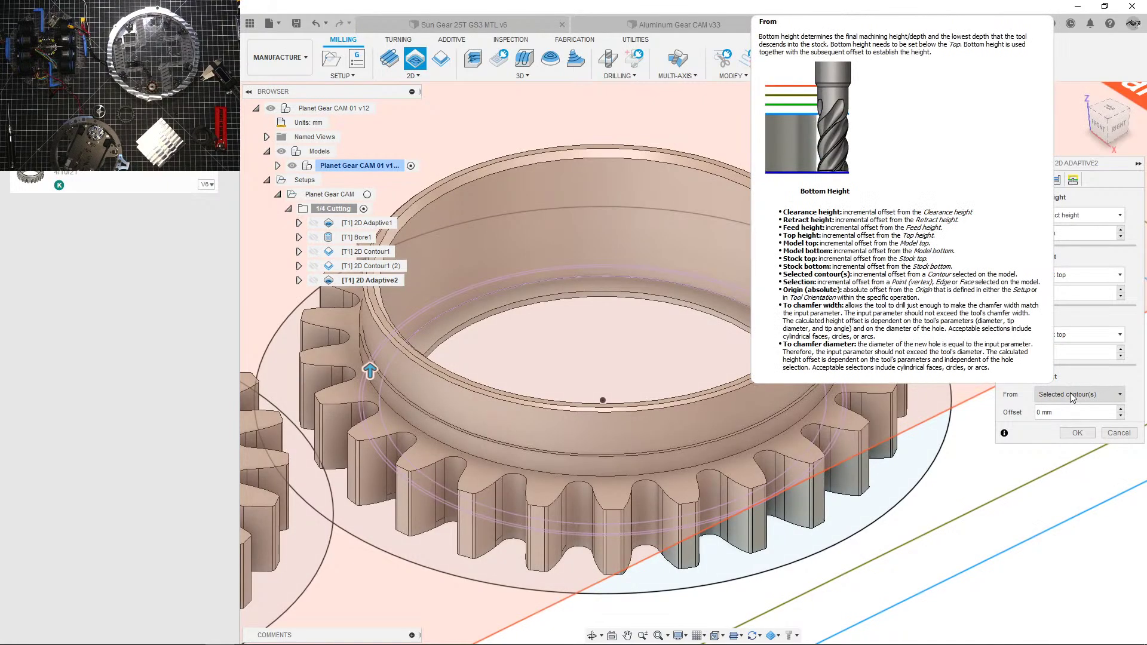
left_click(1073, 395)
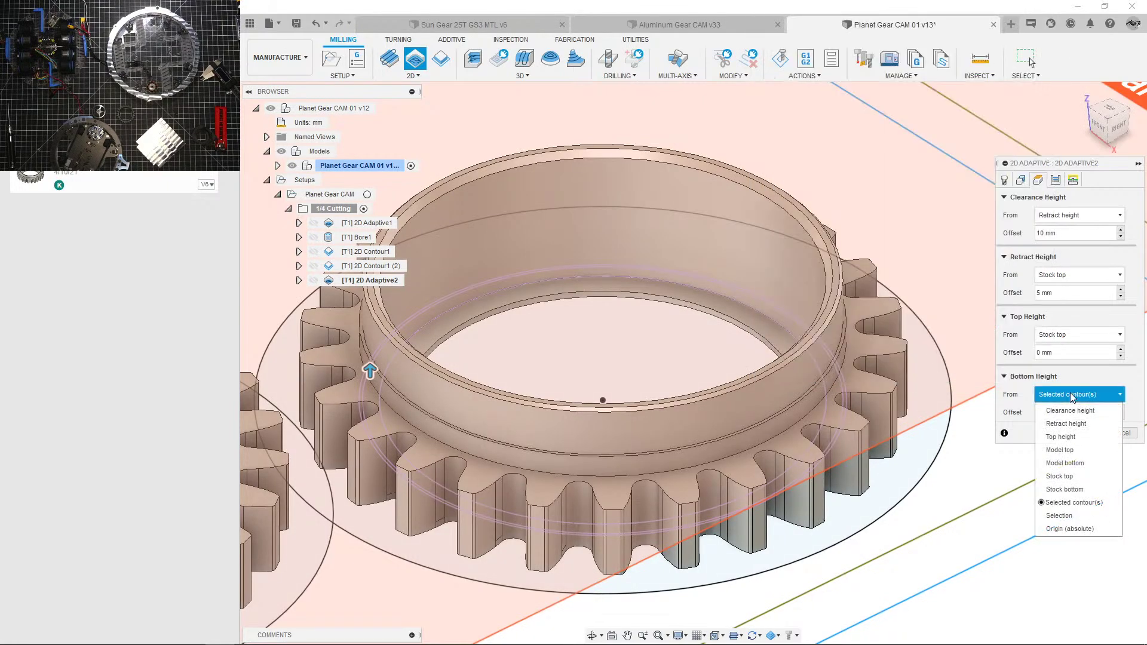
left_click(1069, 516)
scroll(848, 399, "up", 6)
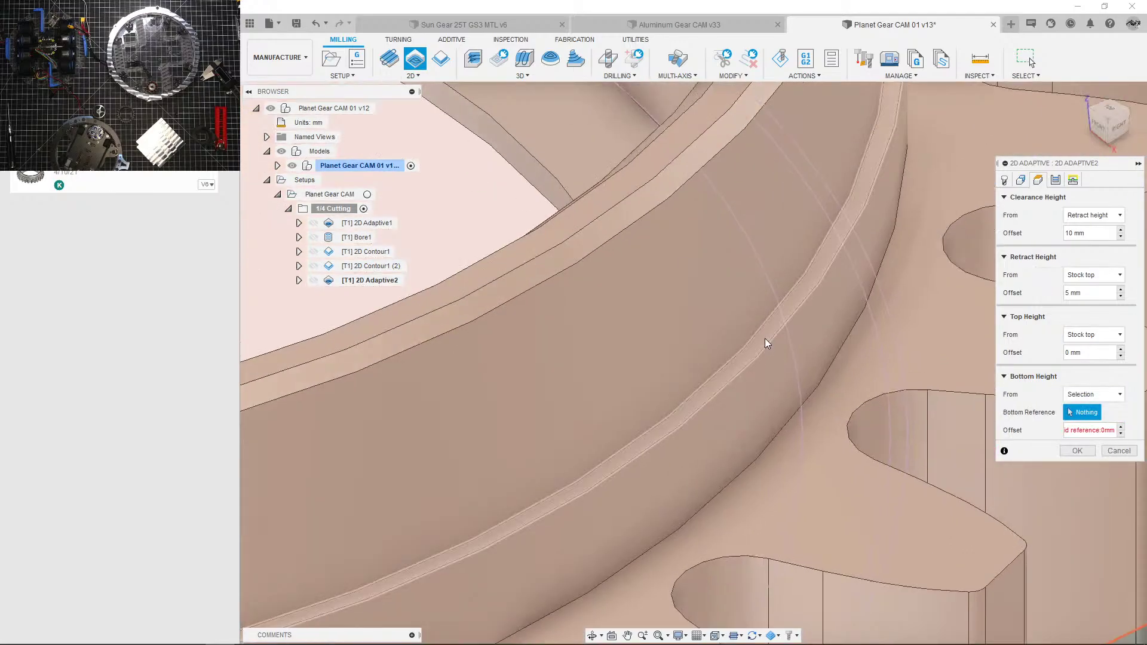
left_click(765, 339)
scroll(868, 389, "down", 5)
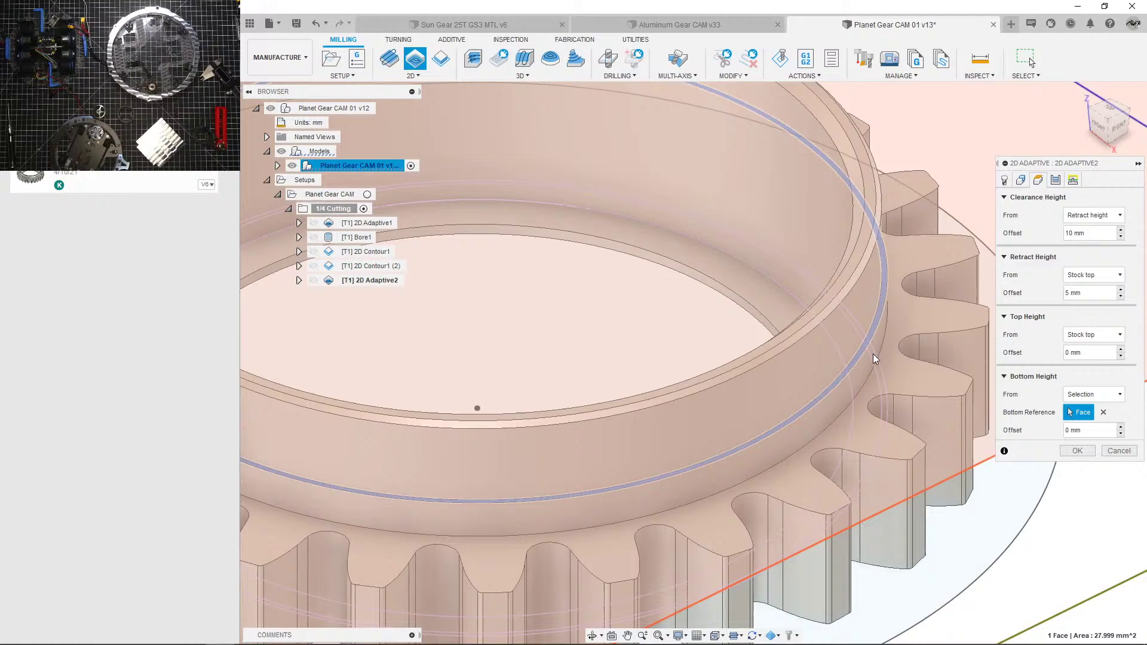
Step: Enable rest machining with a tool diameter of 1in/4 in the new 2D adaptive's geometry settings and generate its toolpath
middle_click_drag(873, 354, 865, 338, "shift")
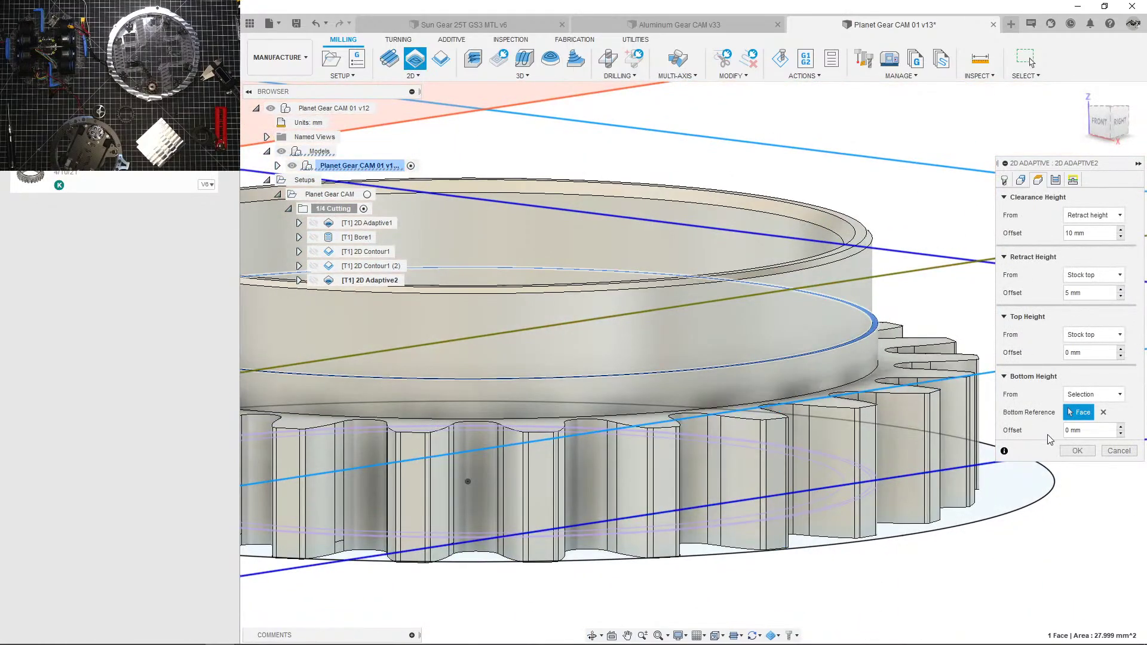
left_click(1005, 180)
left_click(1022, 180)
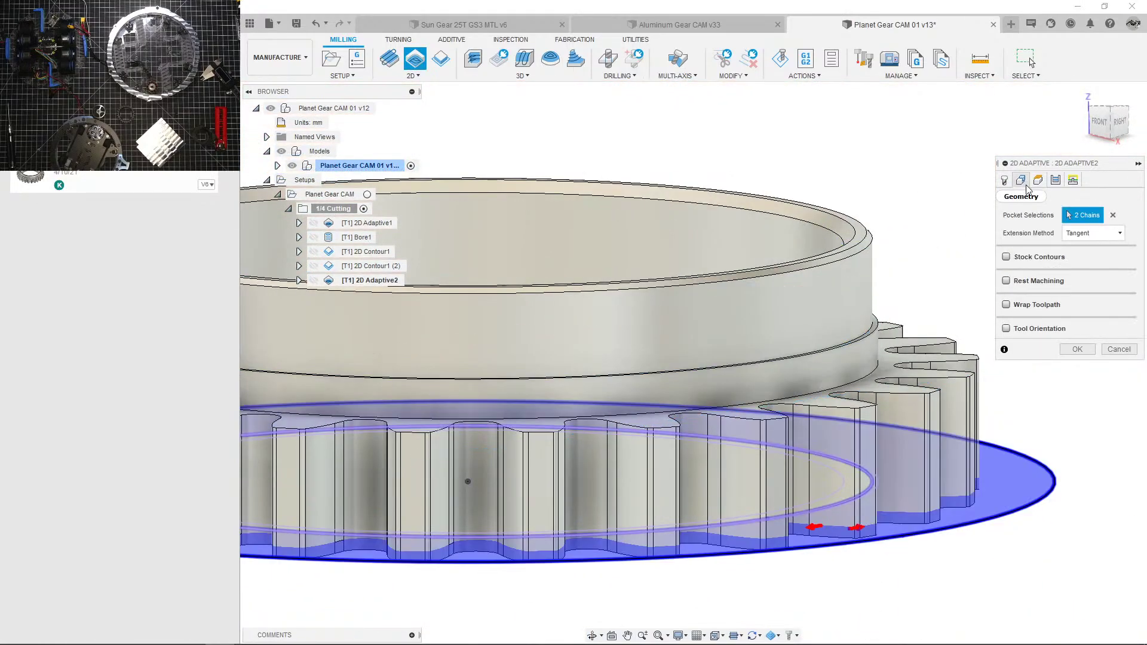
mouse_move(1007, 287)
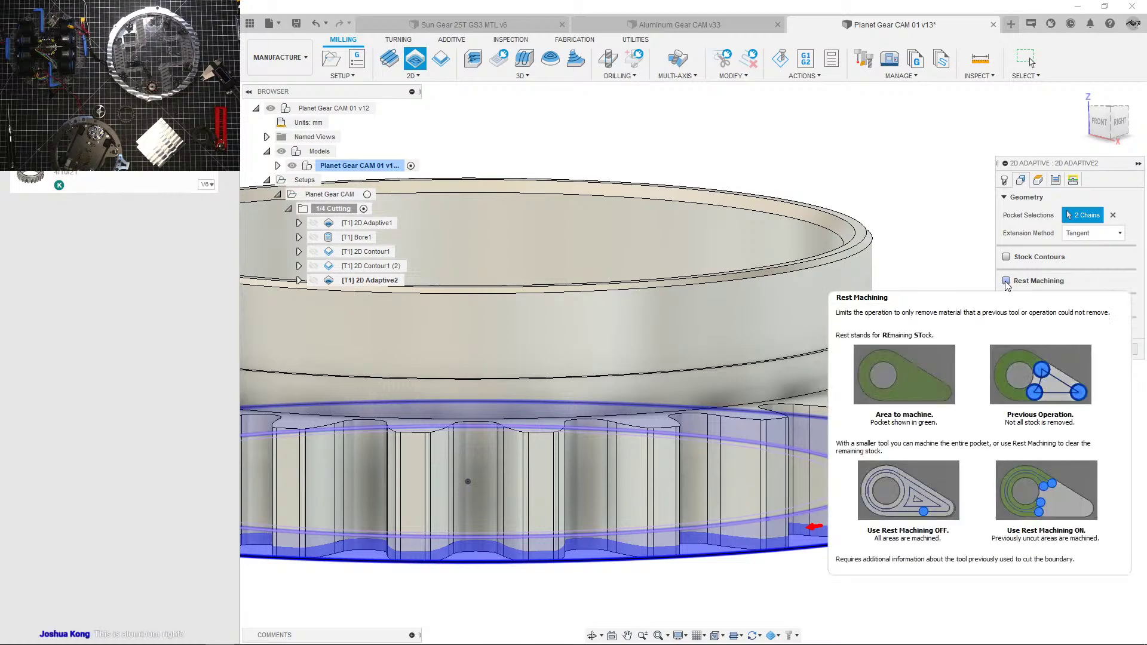
left_click(1007, 281)
left_click(1073, 299)
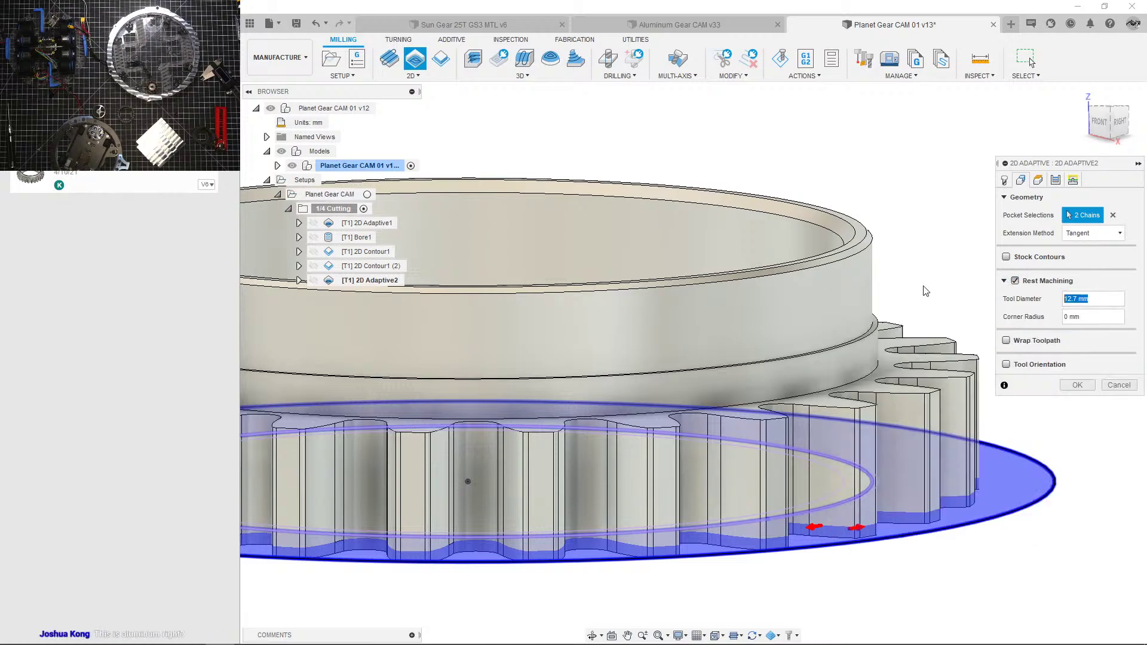
type("3.175")
key("Return")
type("1in")
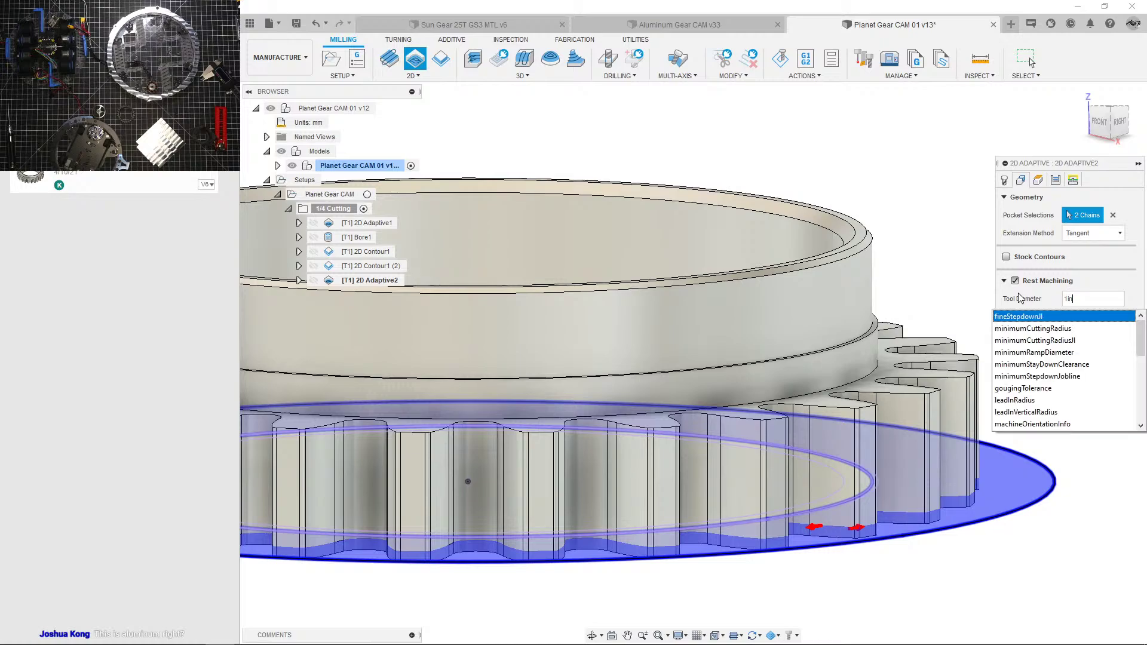
type("/2")
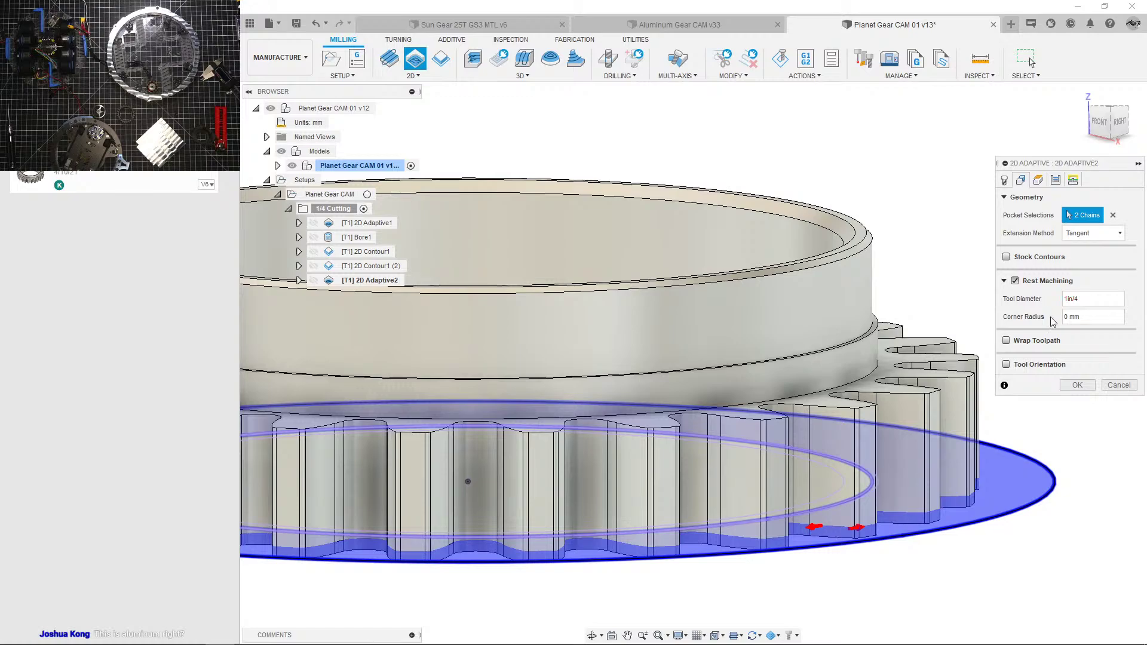
left_click(1077, 385)
Step: Examine the new 2D adaptive and the second 2D contour against the remaining stock around both gears
scroll(847, 360, "down", 3)
middle_click_drag(848, 360, 804, 408, "shift")
scroll(805, 407, "down", 3)
middle_click_drag(430, 363, 379, 387)
scroll(378, 387, "down", 3)
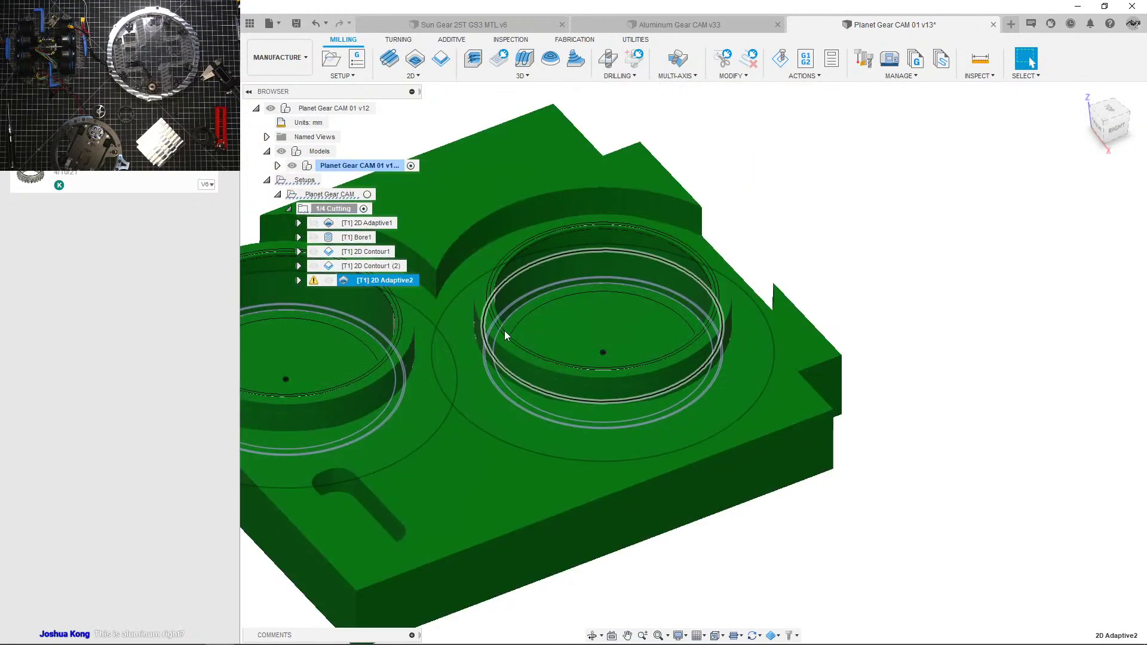
scroll(529, 282, "up", 3)
middle_click_drag(529, 283, 555, 359)
scroll(553, 361, "down", 3)
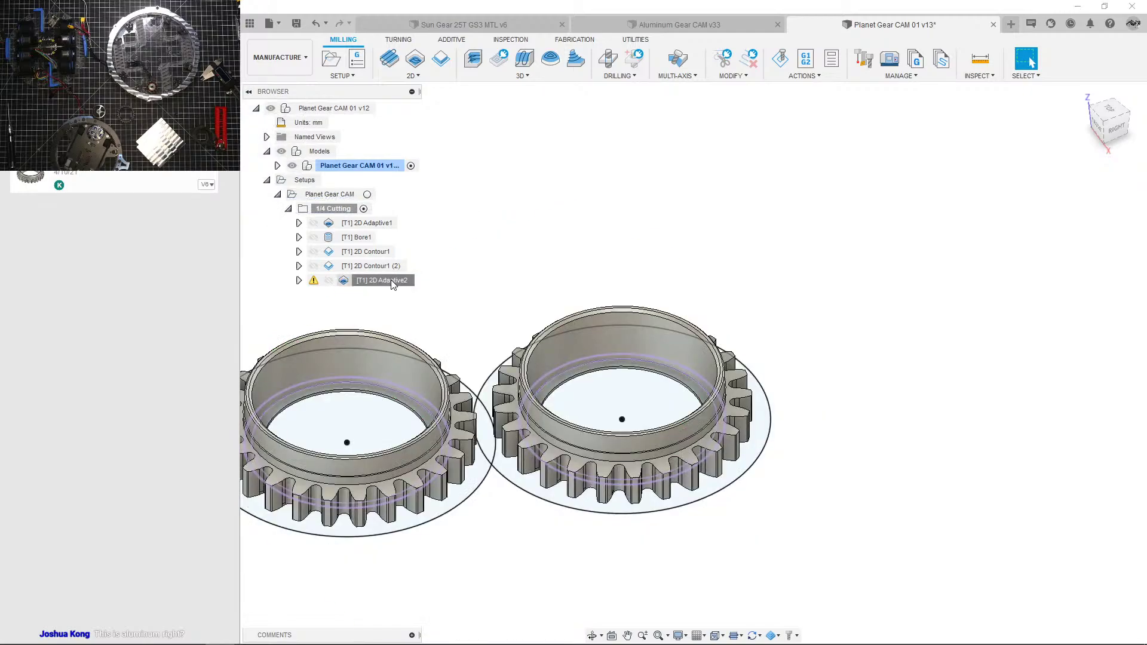
middle_click_drag(624, 325, 468, 328, "shift")
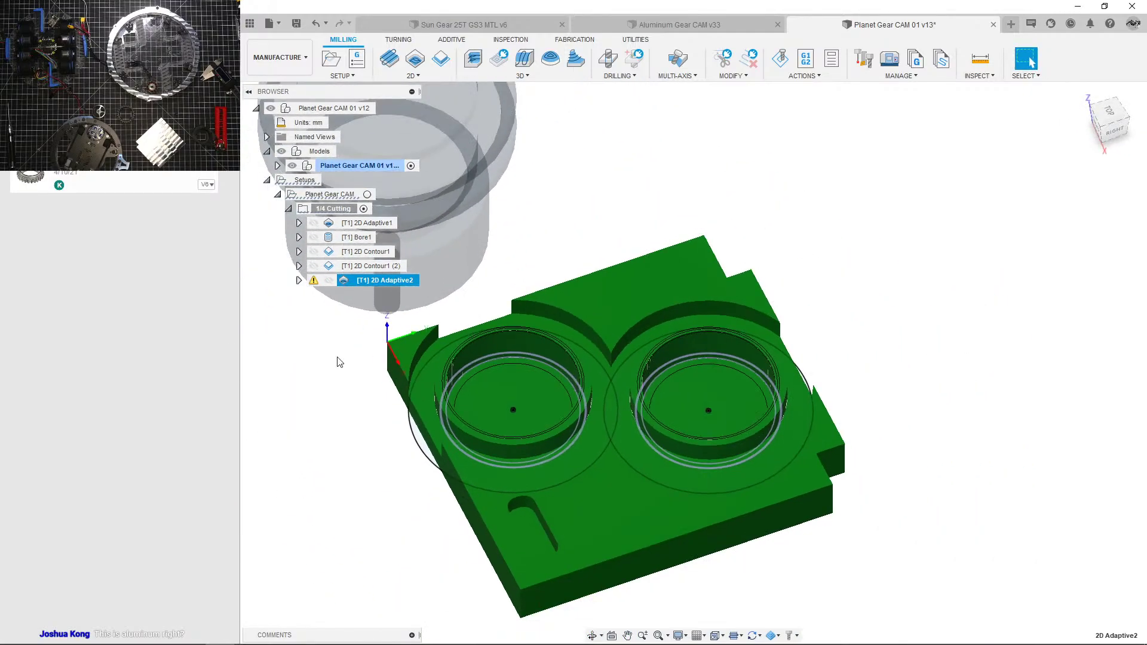
left_click(339, 362)
left_click(385, 282)
scroll(777, 382, "up", 4)
middle_click_drag(777, 381, 741, 345, "shift")
scroll(741, 346, "down", 3)
left_click(930, 348)
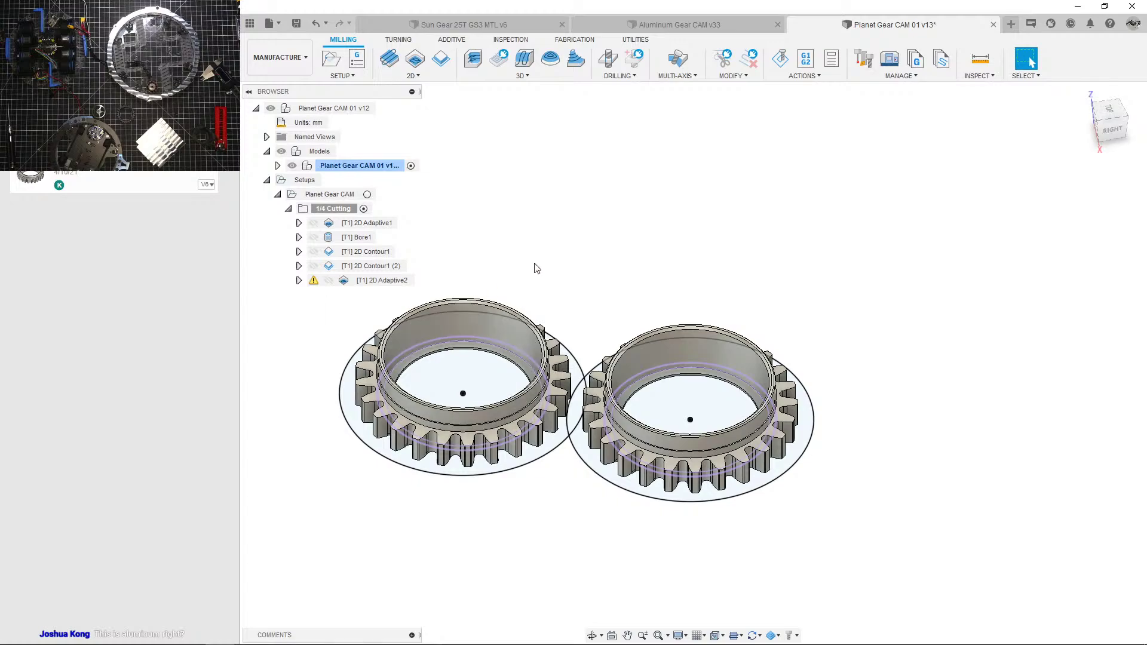
left_click(383, 281)
left_click(389, 266, "ctrl")
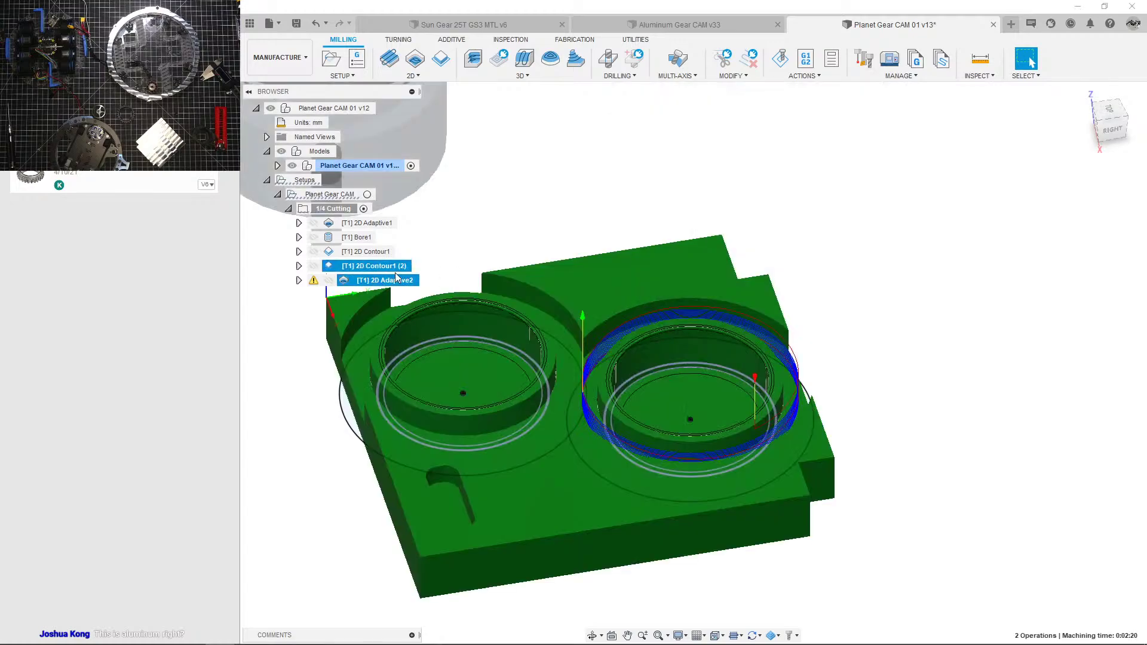
left_click(456, 237)
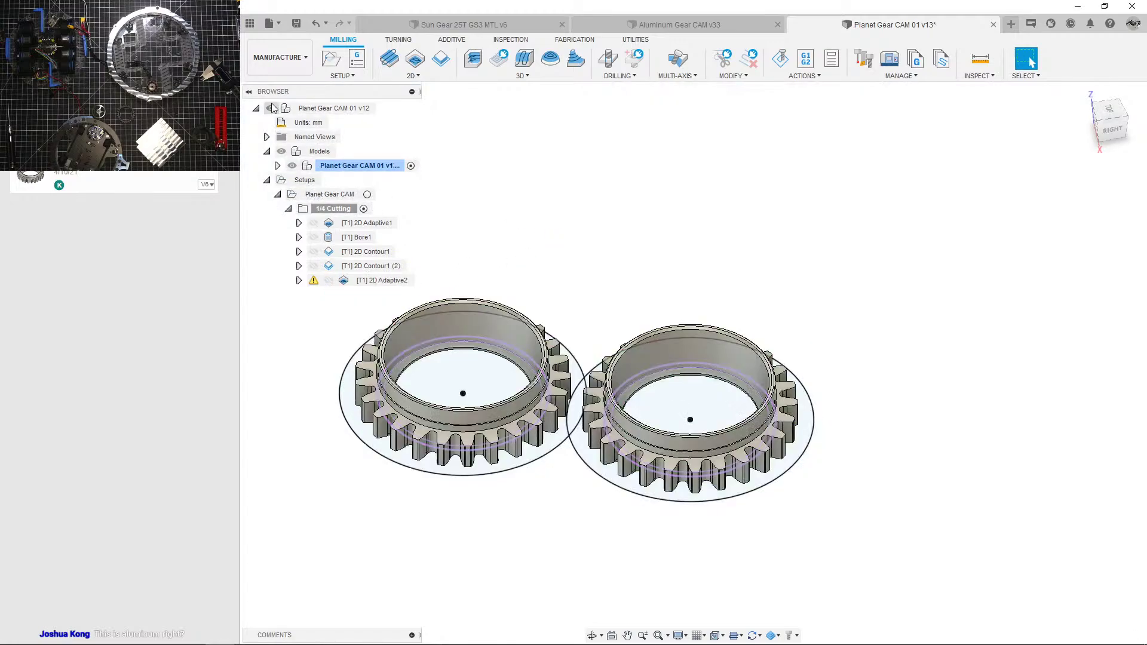
Step: Undo the creation of the new 2D adaptive and the duplication of the 2D contour
left_click(314, 24)
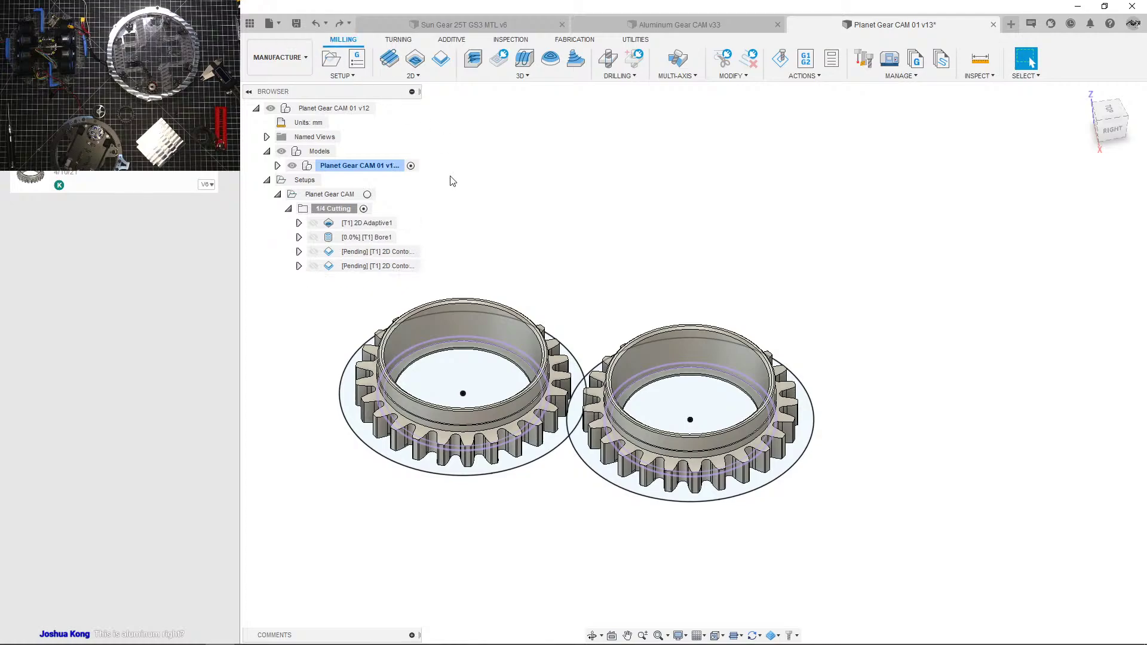
left_click(377, 251)
key("Escape")
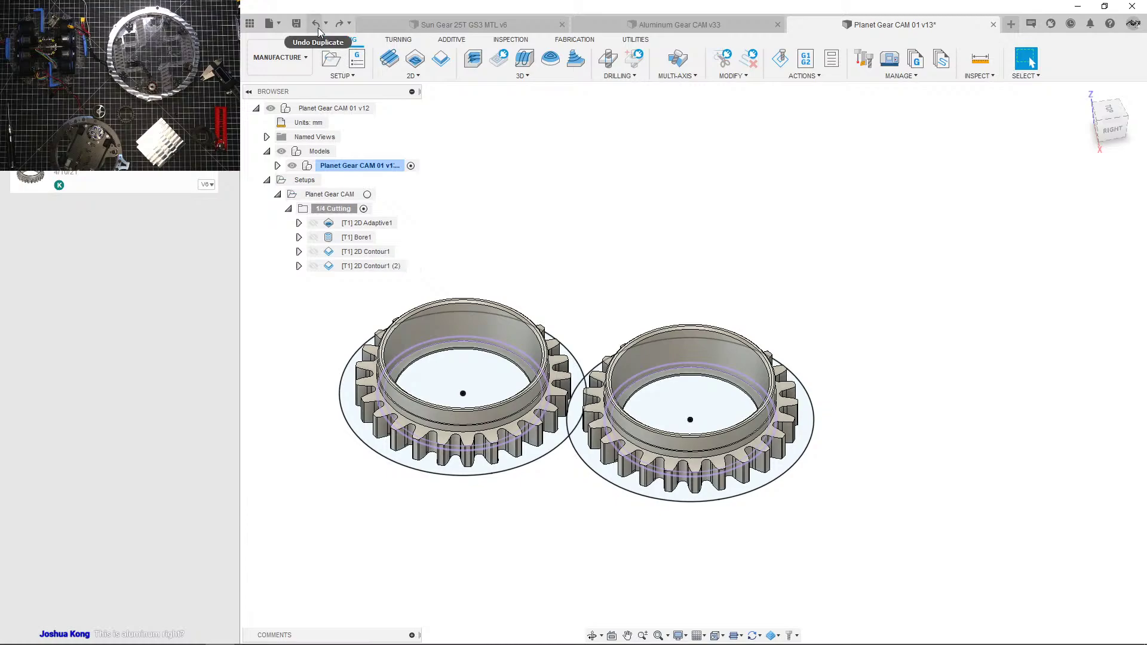
left_click(317, 27)
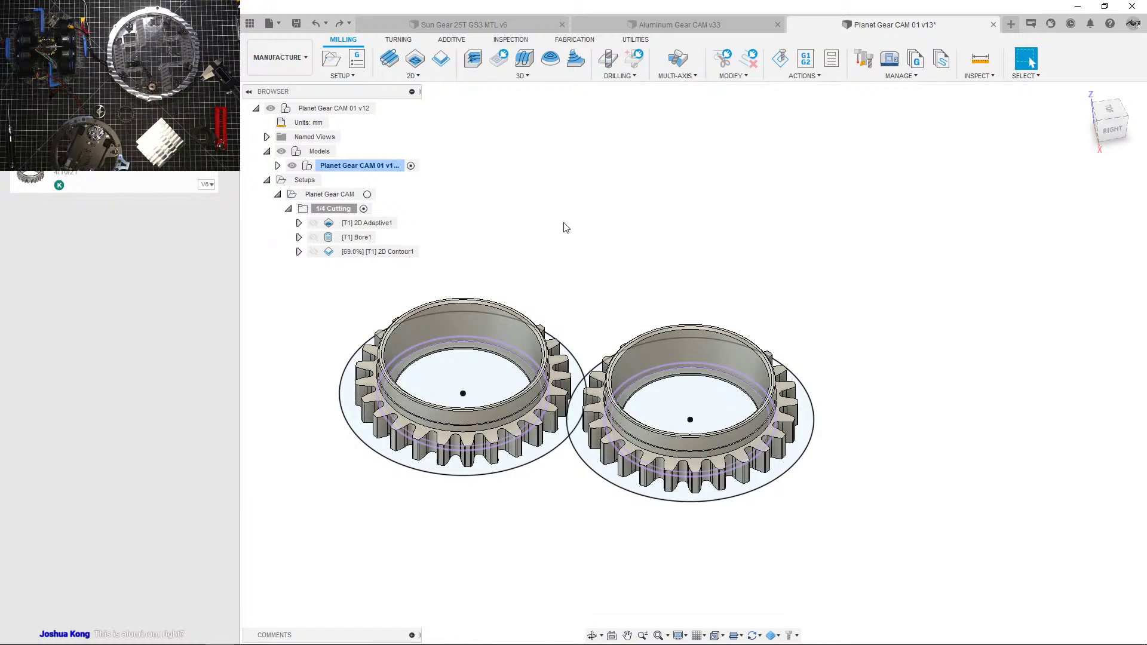
Step: Inspect the remaining 2D contour's toolpath around the nearer gear and open the operation's geometry and height settings for editing
left_click(367, 252)
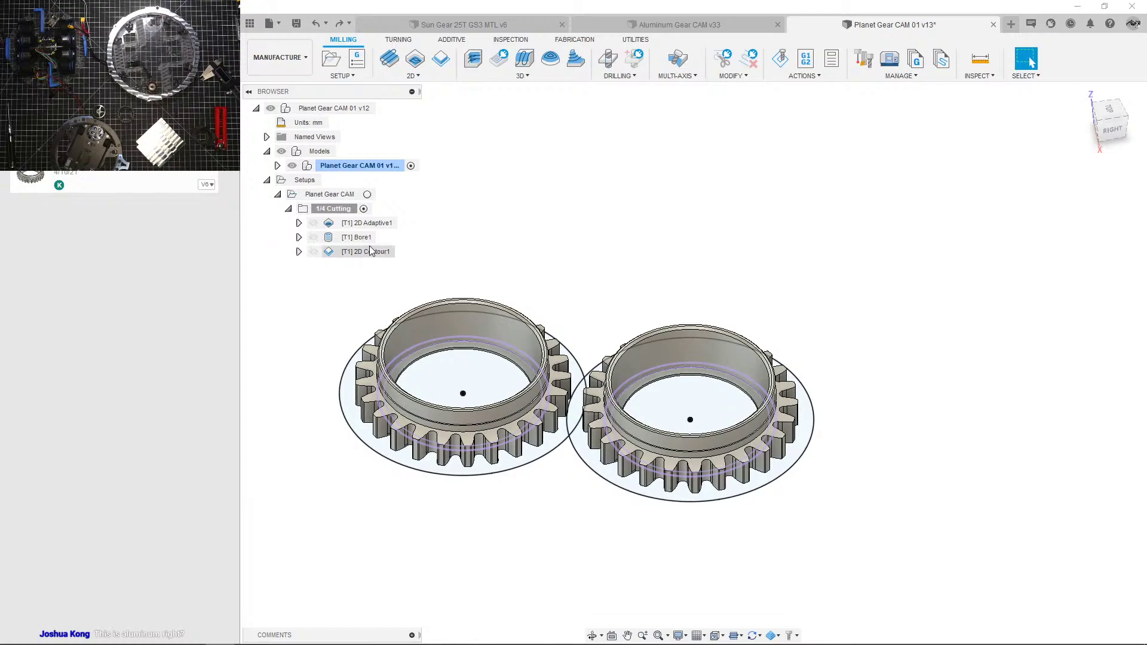
scroll(464, 300, "up", 1)
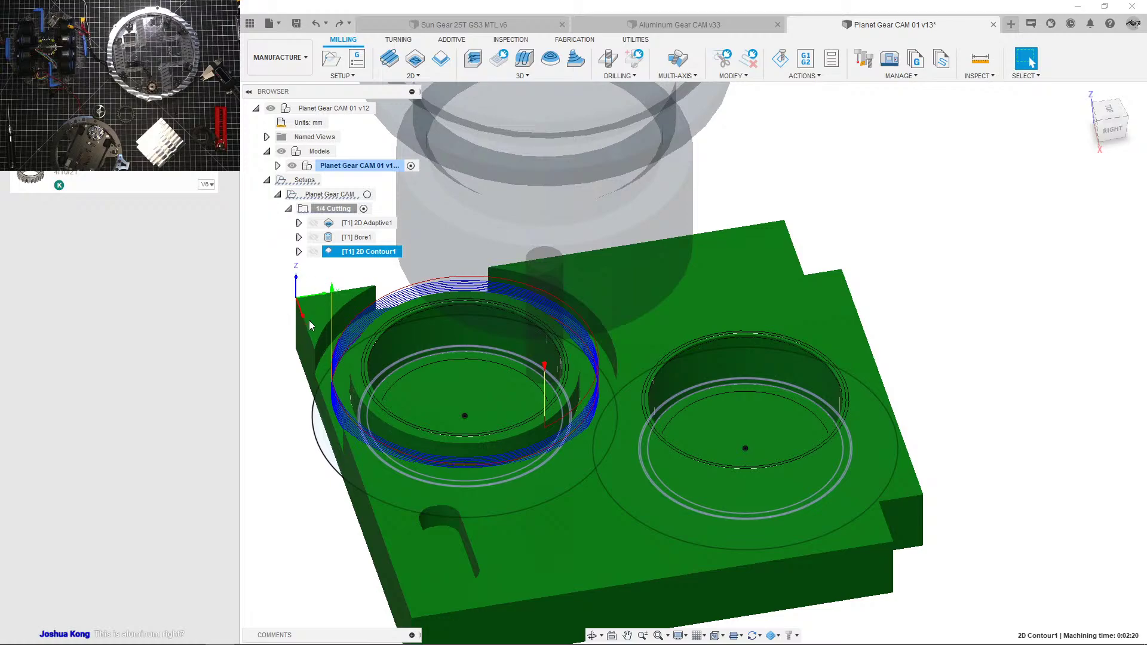
scroll(338, 361, "up", 1)
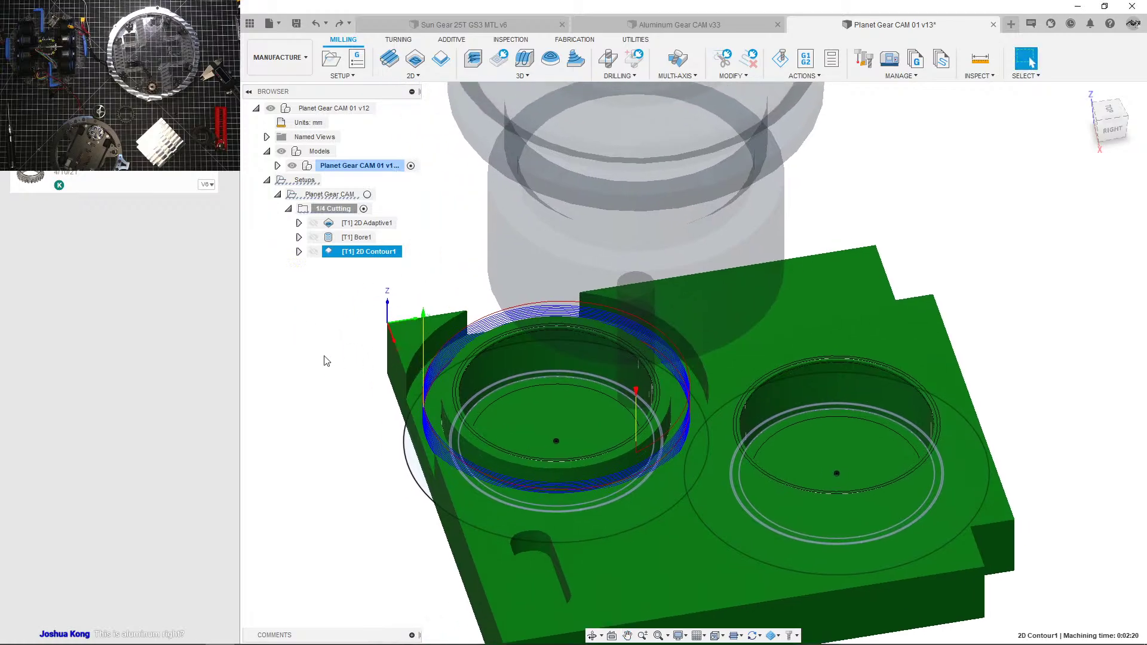
middle_click_drag(354, 364, 428, 371, "shift")
double_click(375, 256)
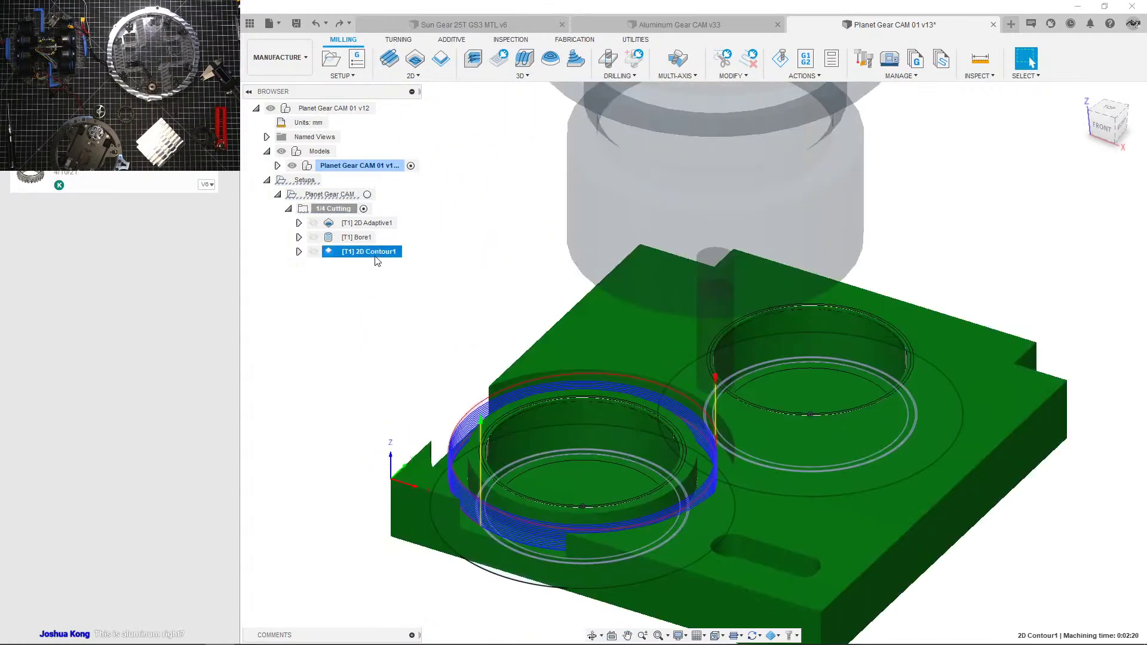
double_click(375, 257)
left_click(1020, 180)
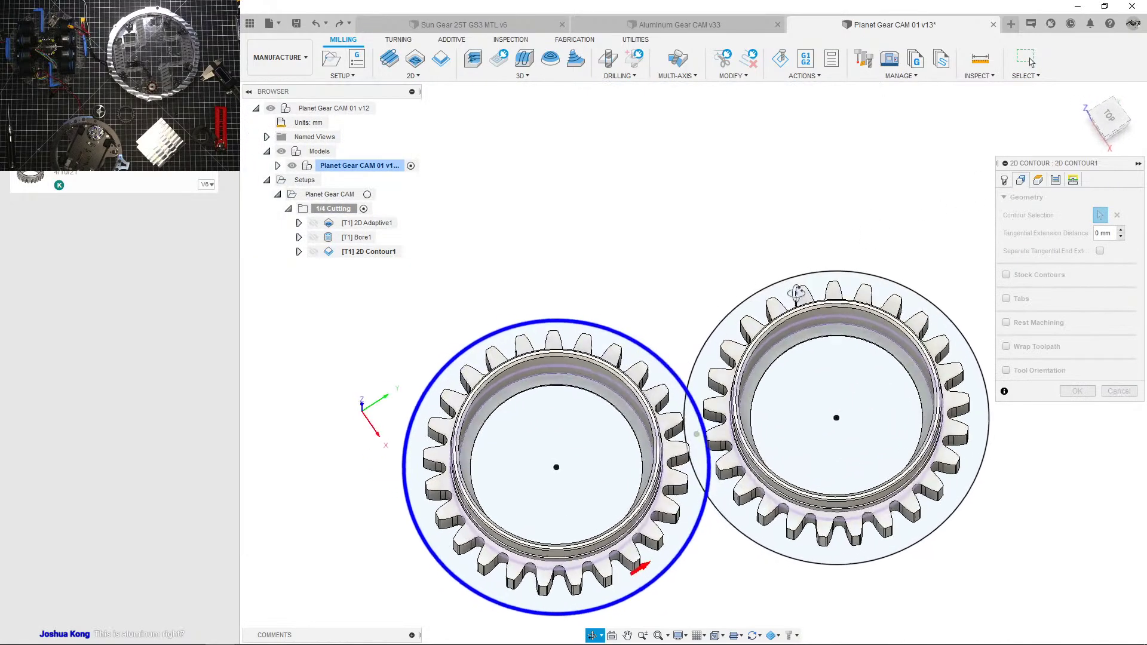
middle_click_drag(796, 294, 792, 312, "shift")
scroll(790, 308, "up", 2)
middle_click_drag(735, 344, 740, 287, "shift")
scroll(741, 282, "down", 2)
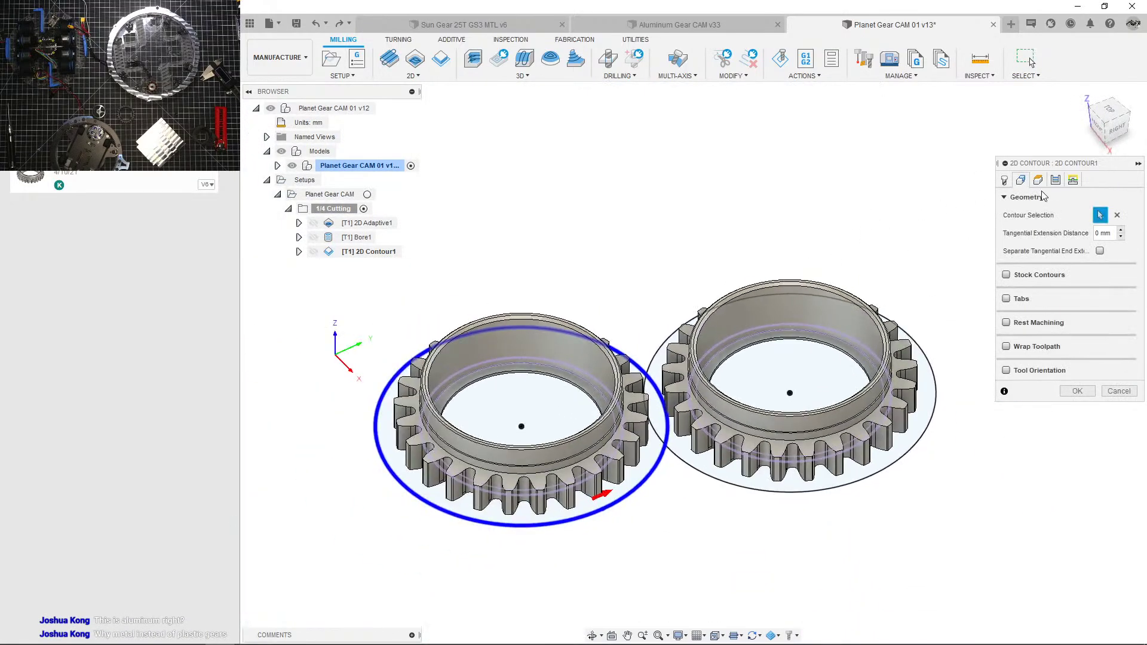
left_click(1038, 180)
scroll(735, 364, "up", 10)
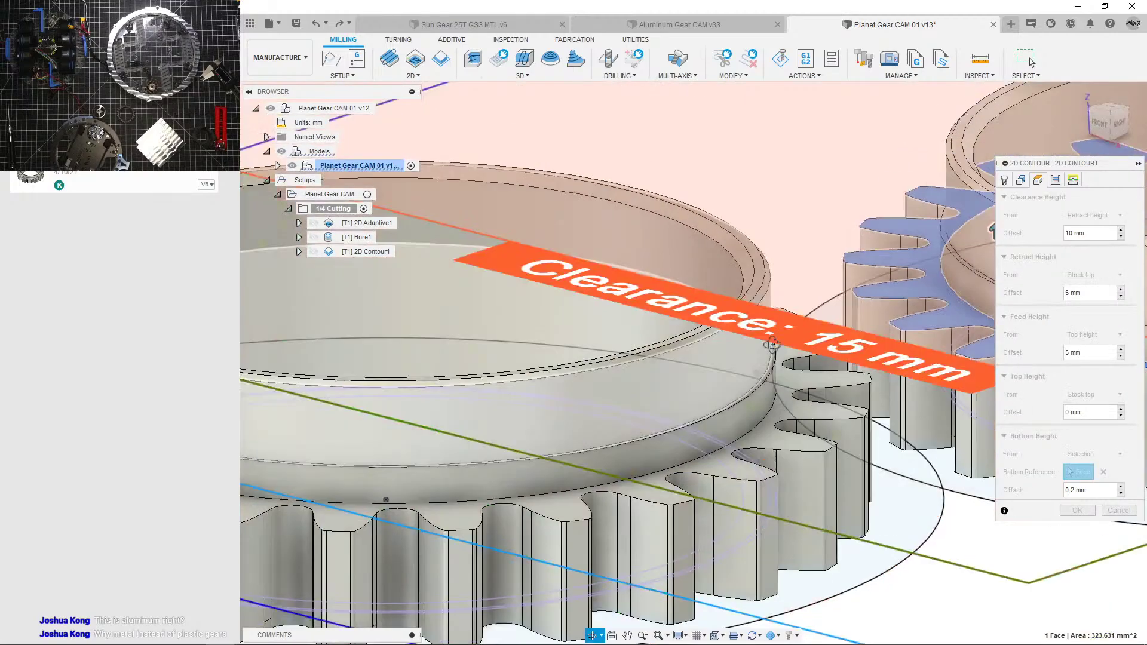
Step: Examine the collar's narrow ring face and the gear's tooth faces in relation to the 2D contour's height planes
middle_click_drag(773, 345, 774, 394, "shift")
scroll(774, 395, "up", 3)
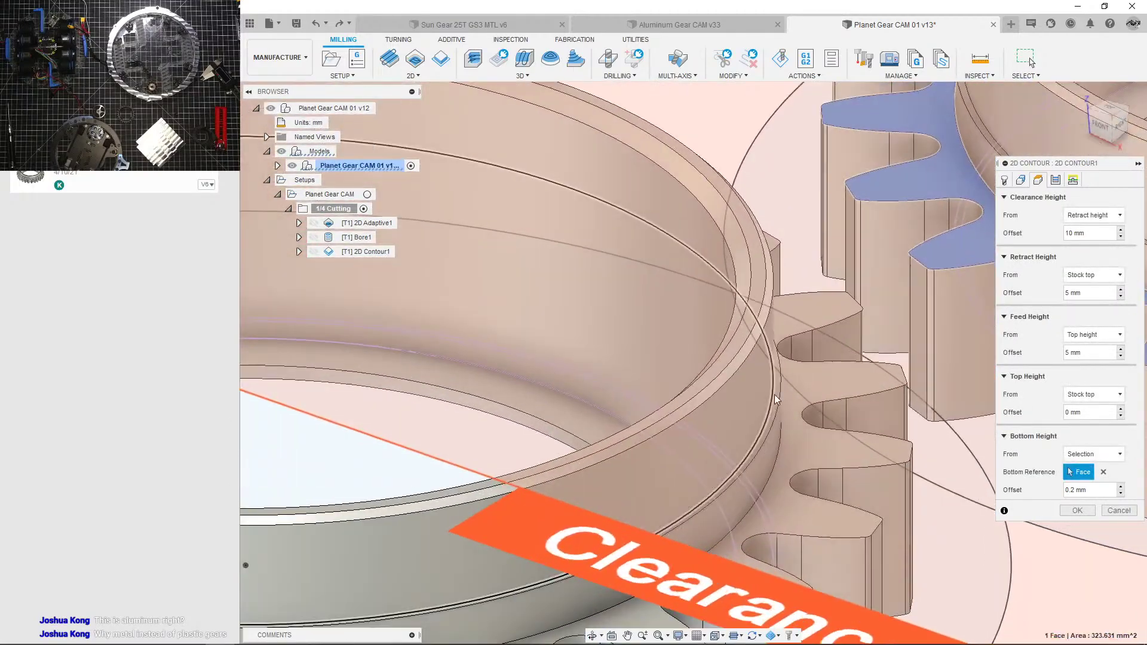
scroll(775, 397, "up", 1)
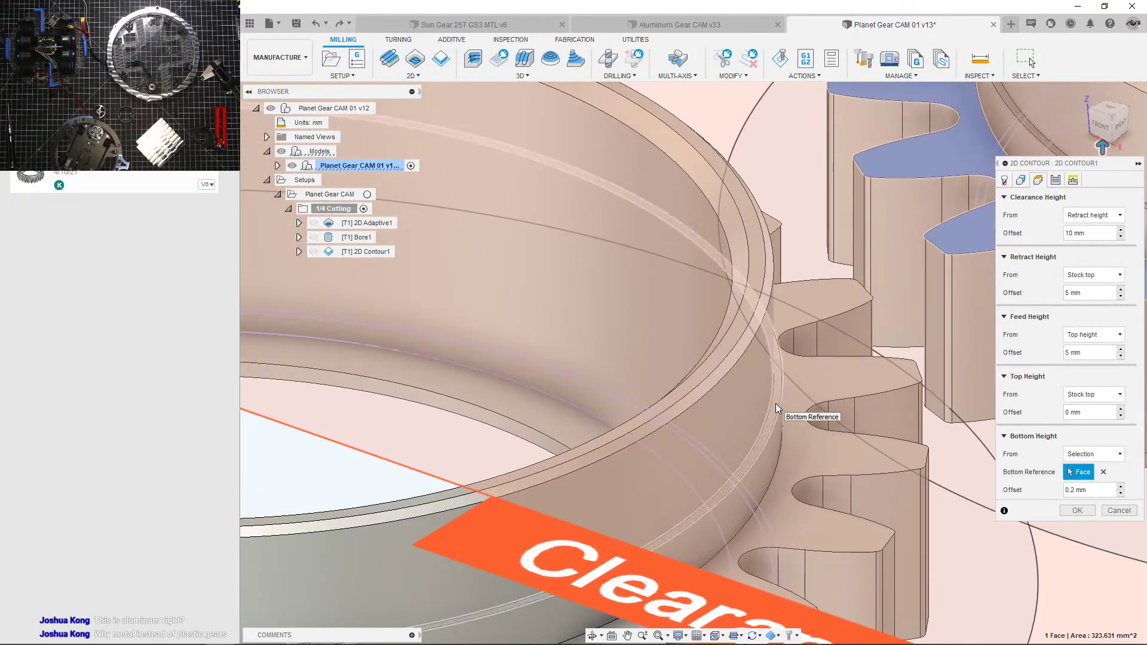
scroll(776, 401, "down", 3)
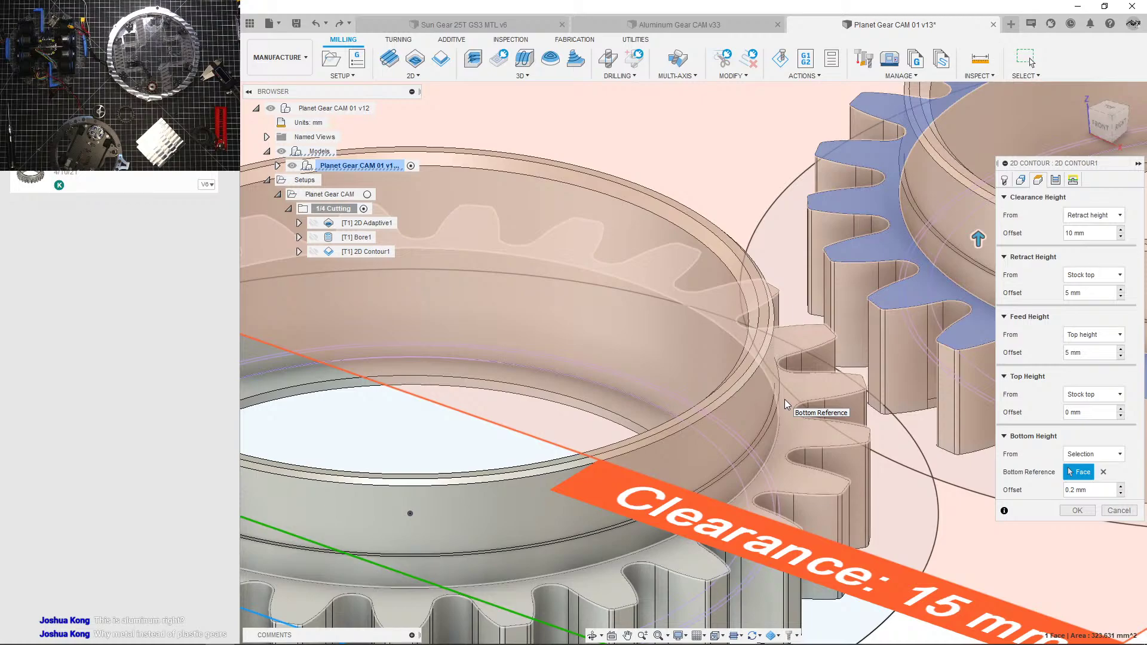
scroll(784, 400, "down", 3)
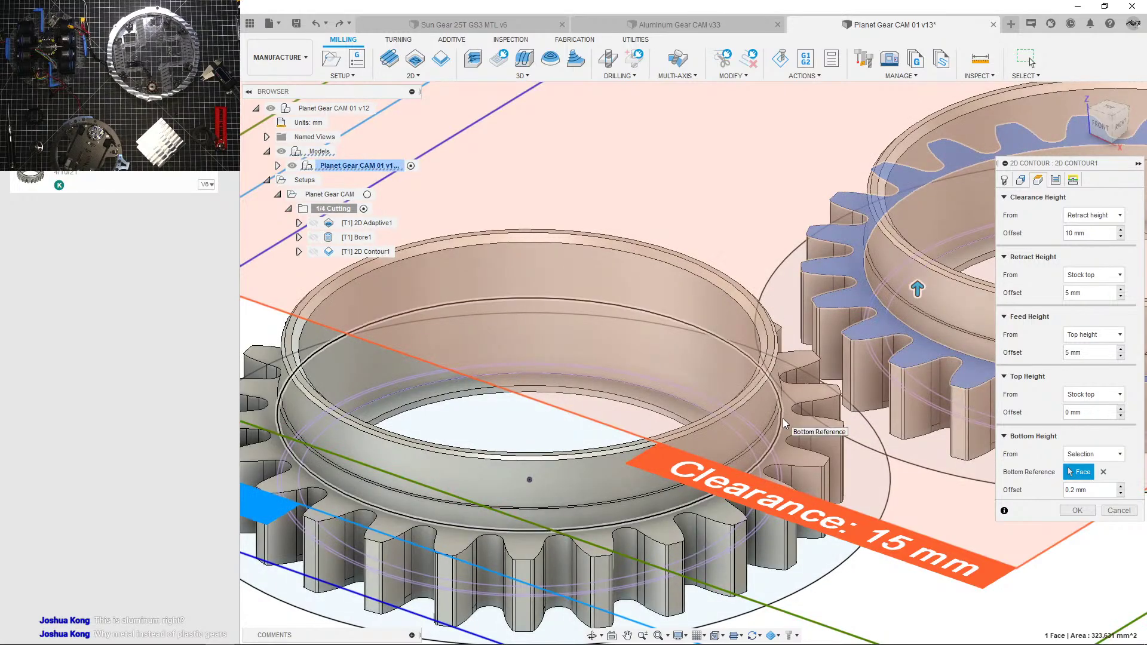
scroll(783, 418, "down", 3)
mouse_move(680, 396)
middle_mouse_down("shift")
mouse_move(630, 382)
mouse_move(642, 357)
mouse_move(674, 384)
mouse_move(689, 377)
mouse_move(686, 392)
mouse_move(699, 396)
mouse_move(667, 378)
middle_mouse_up("shift")
scroll(686, 392, "up", 2)
scroll(667, 379, "down", 2)
scroll(667, 379, "up", 1)
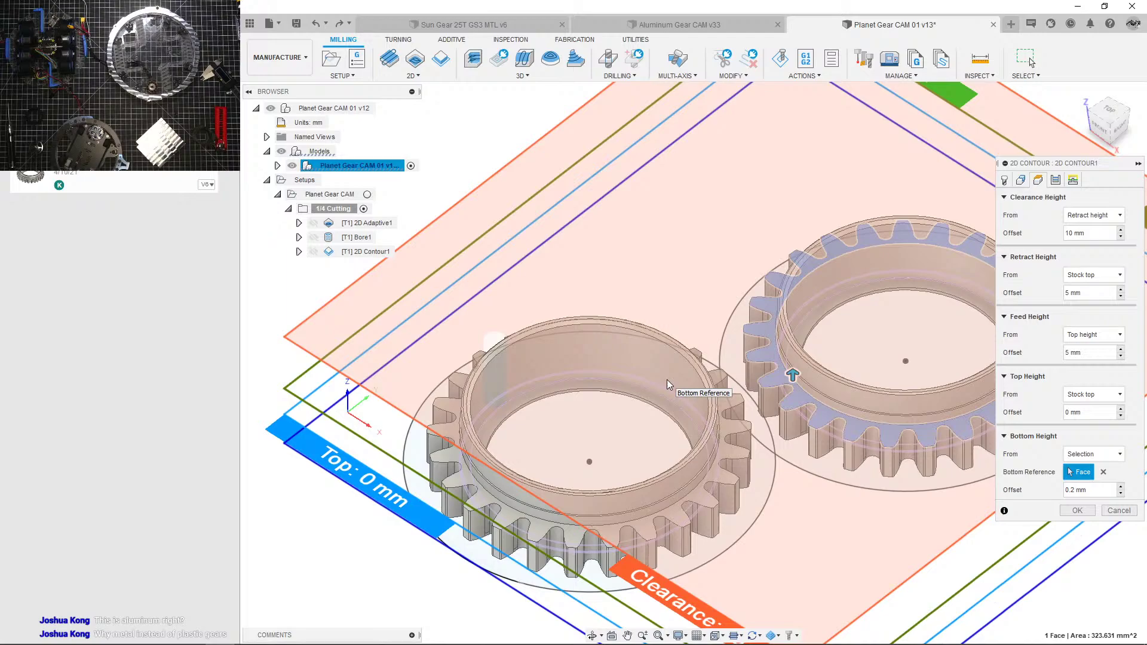
scroll(625, 415, "down", 5)
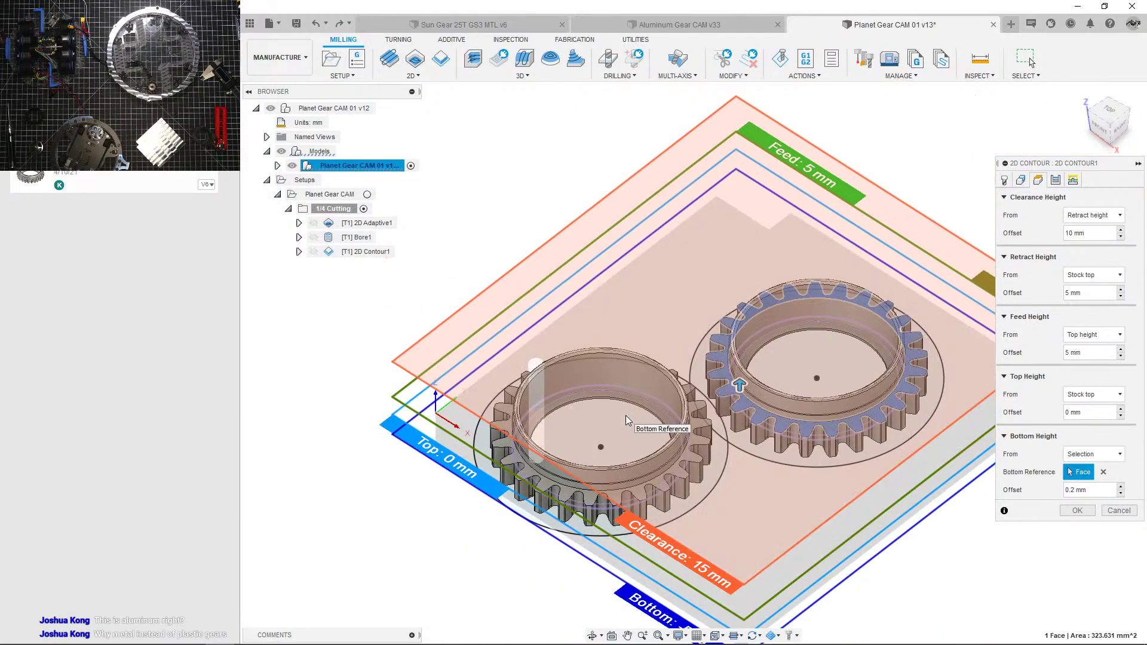
scroll(811, 452, "up", 3)
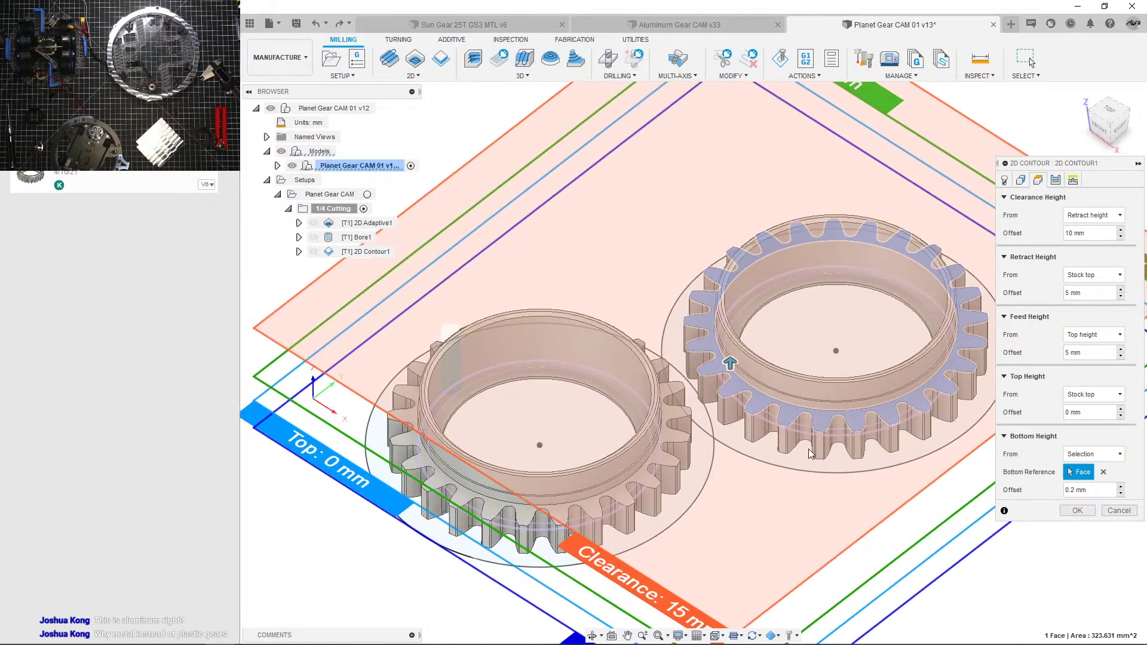
middle_click_drag(811, 453, 840, 464, "shift")
scroll(840, 464, "down", 2)
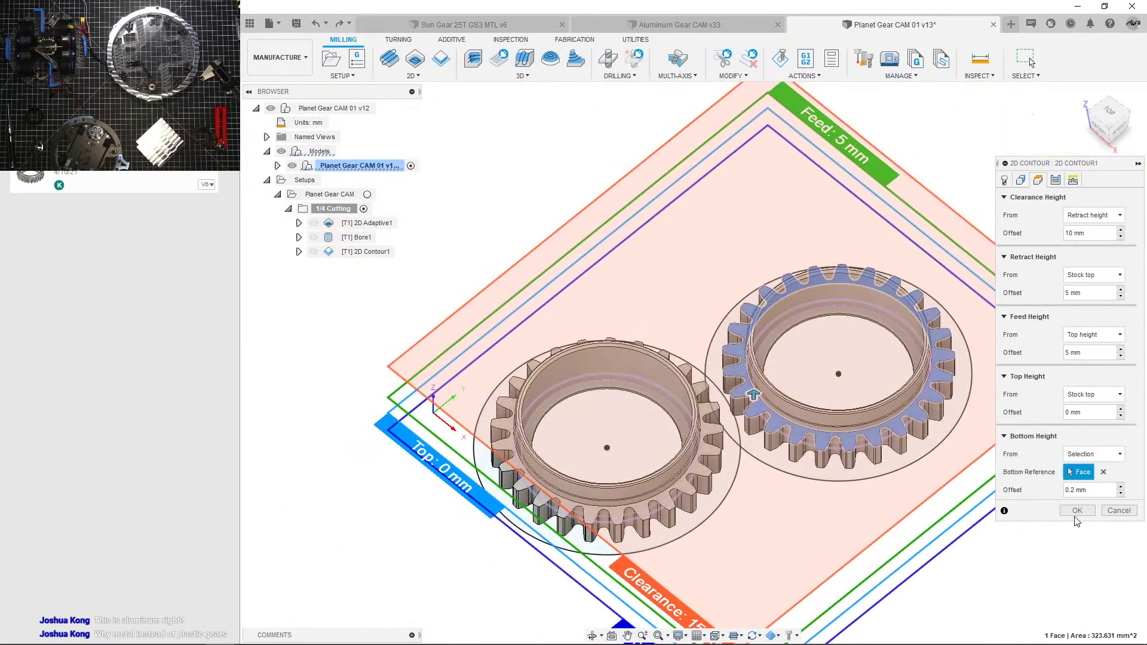
middle_click_drag(935, 450, 876, 474)
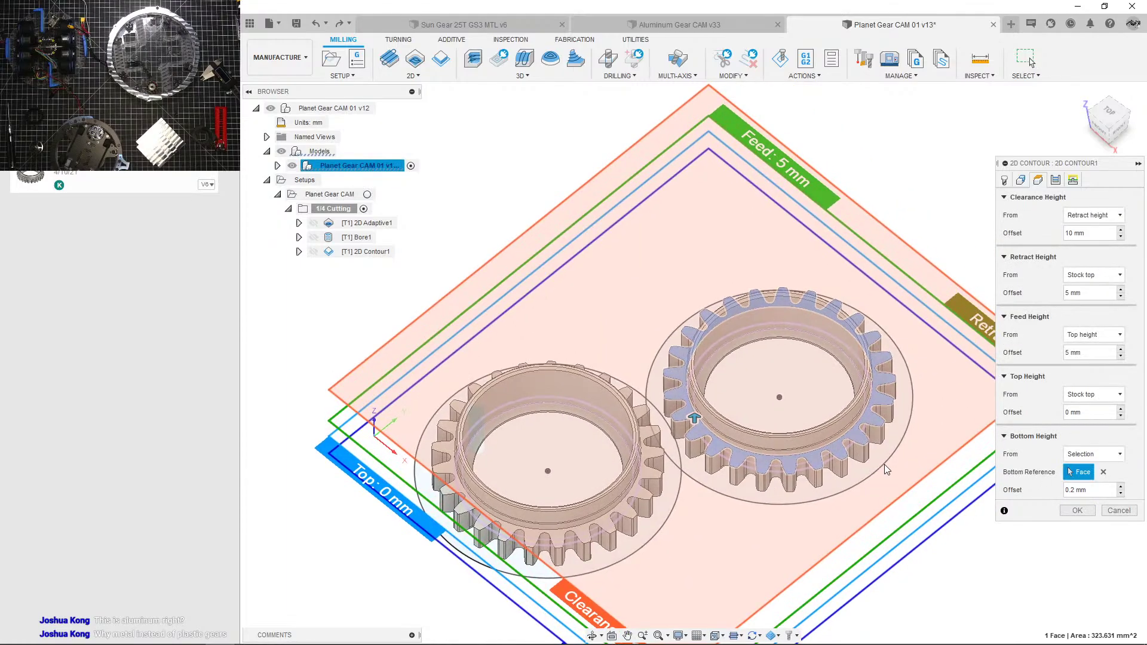
Step: Replace the 2D contour's bottom height reference with the narrow ring face around the nearer gear's collar and regenerate the toolpath
scroll(885, 464, "up", 2)
left_click(1104, 472)
scroll(839, 423, "up", 6)
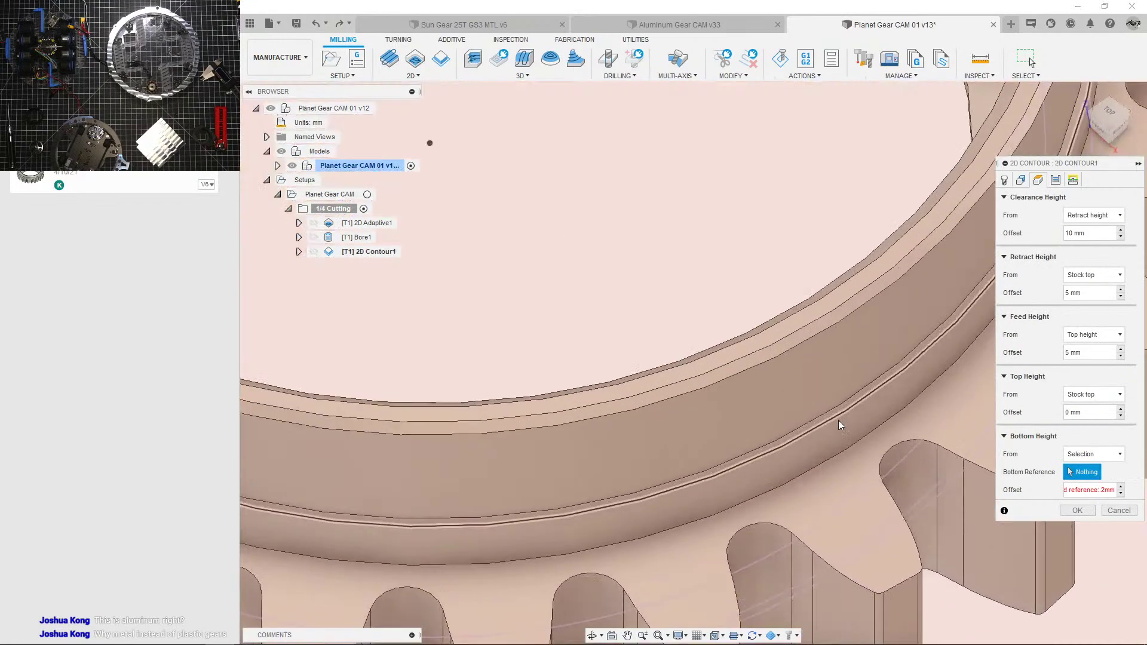
middle_click_drag(838, 421, 885, 393, "shift")
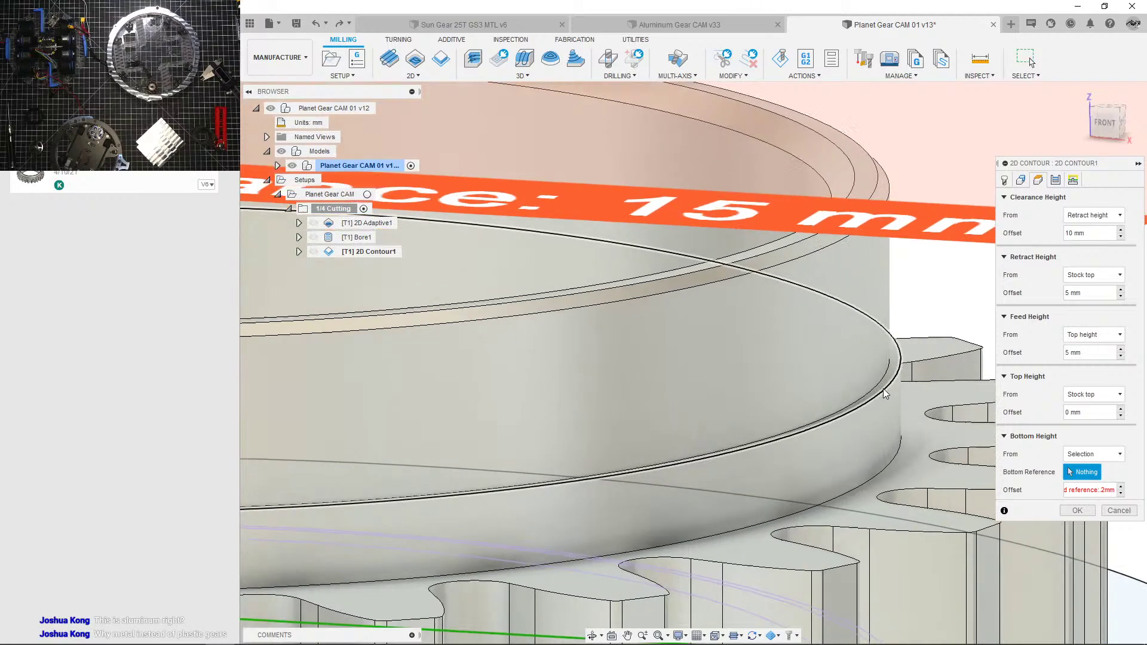
left_click(889, 375)
left_click(1077, 511)
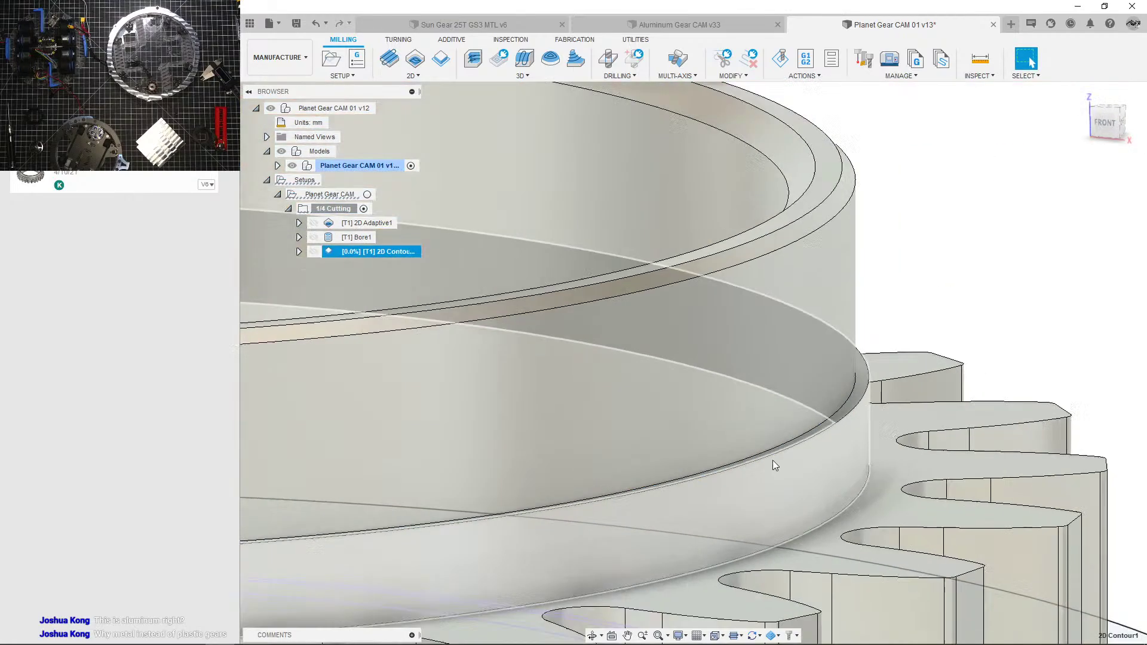
scroll(771, 460, "down", 5)
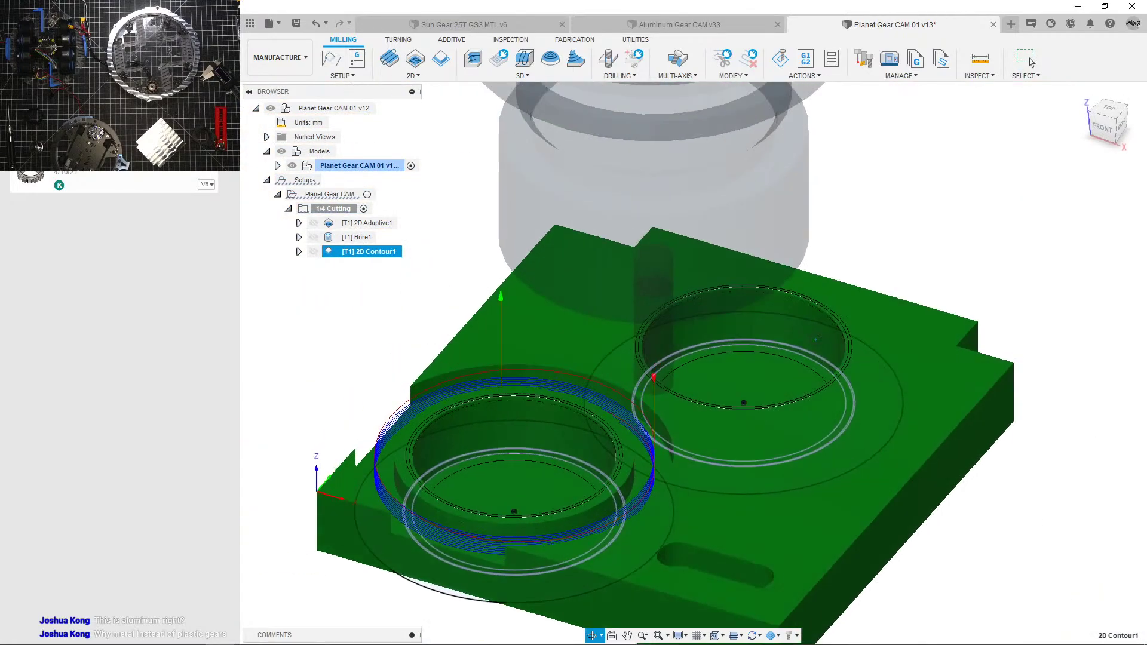
Step: Examine the 2D contour's toolpath around the nearer gear from several sides, checking its depth against the stock and the collar
middle_click_drag(816, 339, 780, 333, "shift")
middle_click_drag(576, 417, 687, 379)
left_click(370, 295)
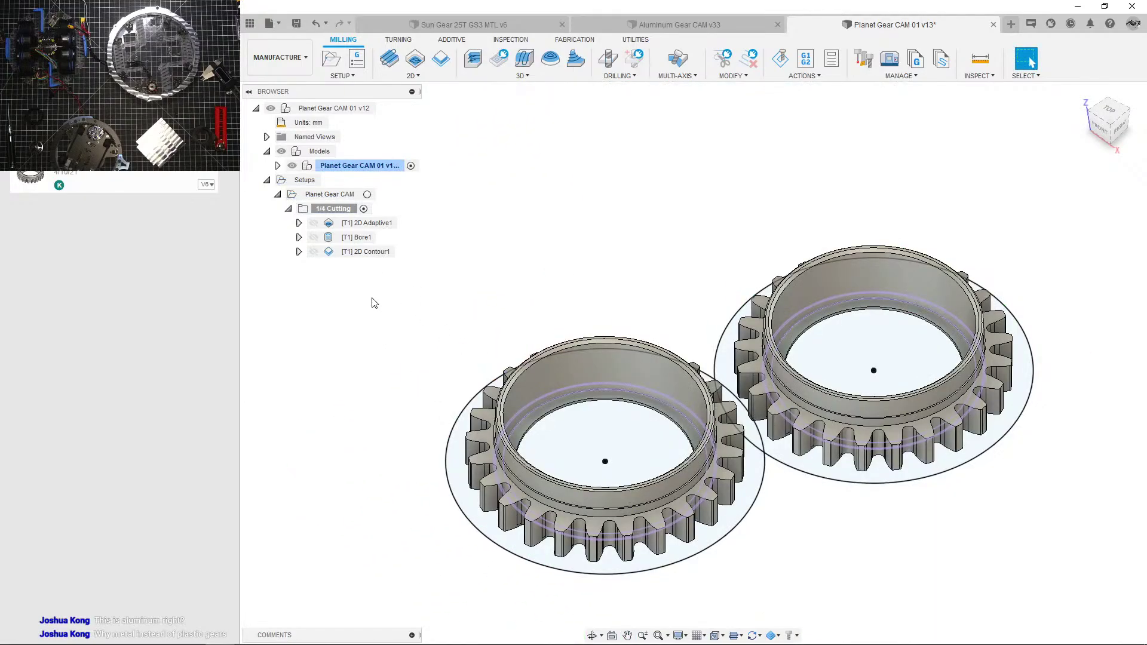
left_click(381, 252)
middle_click_drag(477, 385, 845, 441, "shift")
scroll(849, 444, "up", 4)
middle_click_drag(930, 440, 964, 452, "shift")
scroll(923, 436, "down", 4)
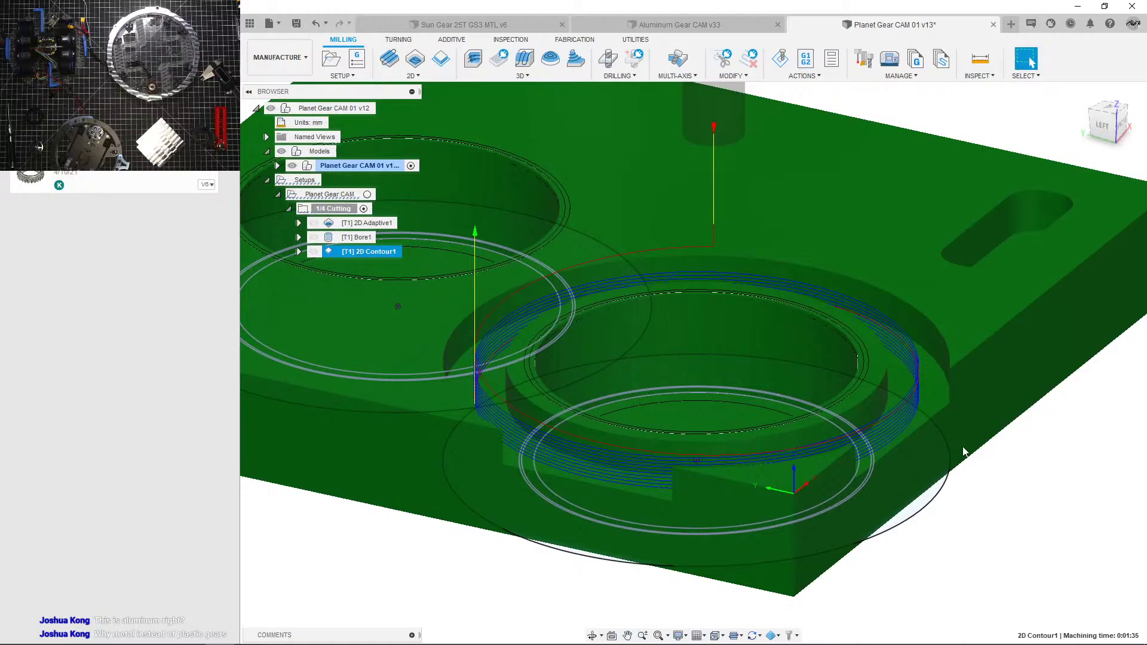
left_click(1035, 487)
scroll(423, 466, "down", 3)
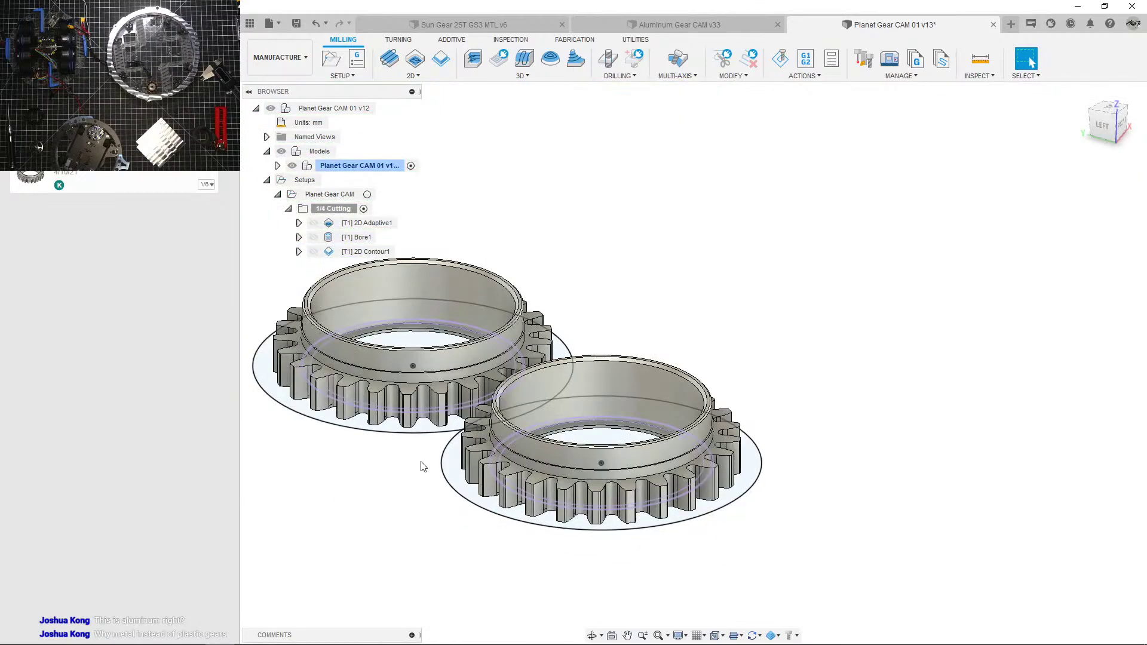
Step: Replace the 2D contour's outer circle selection with the lower edge around the nearer gear's collar
double_click(379, 252)
left_click(1021, 180)
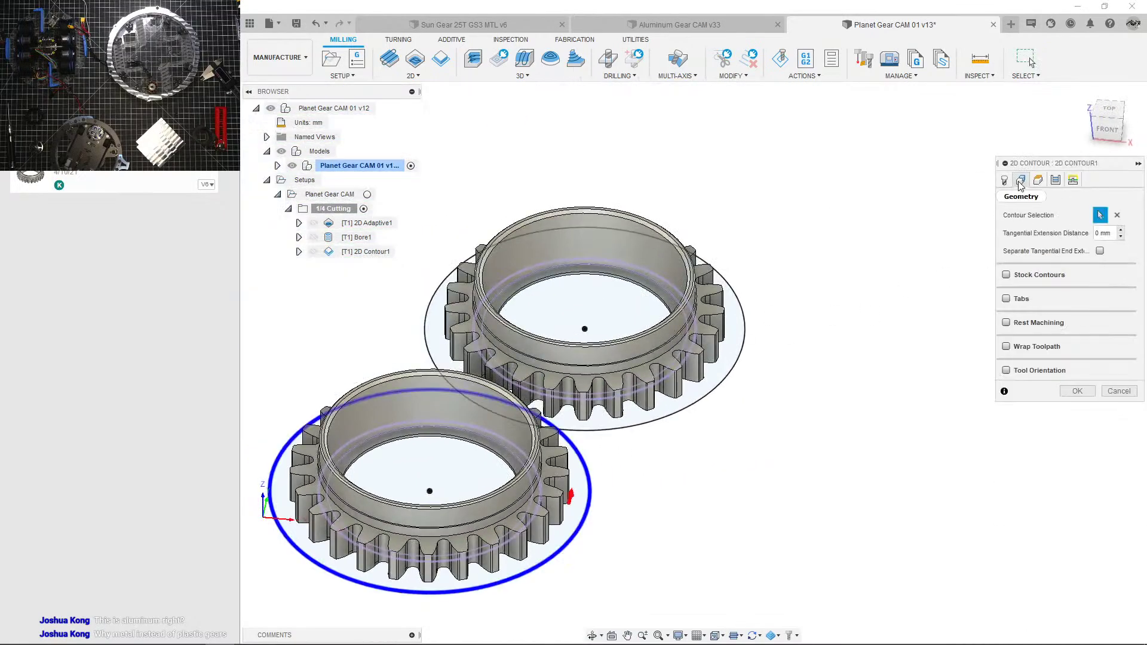
scroll(522, 490, "up", 5)
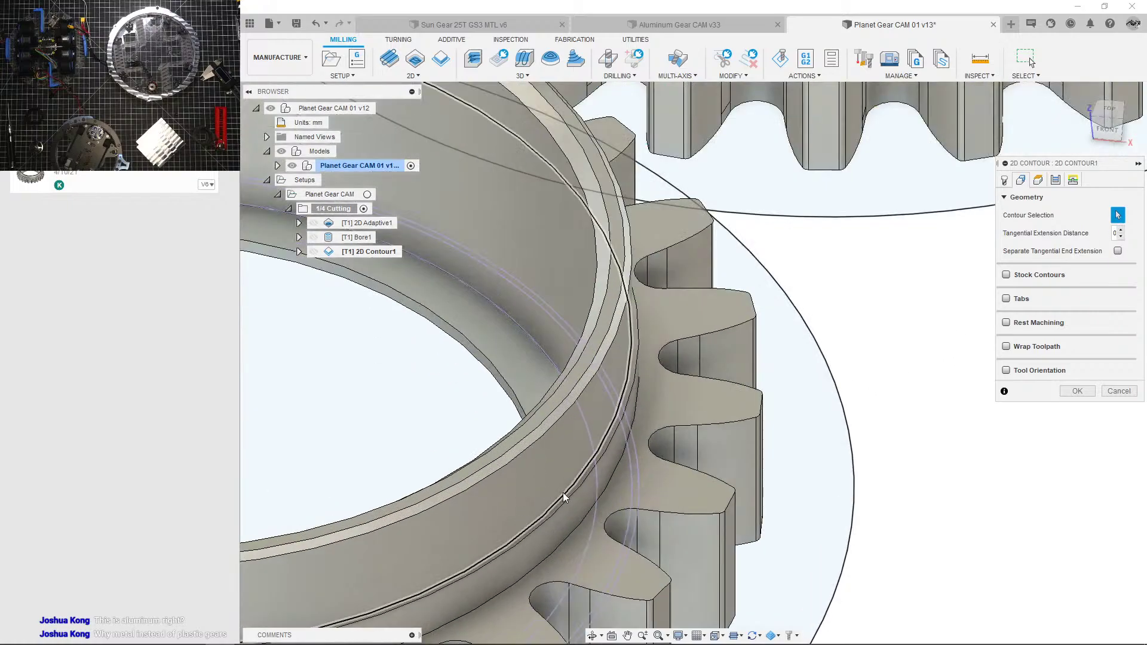
scroll(564, 496, "down", 5)
Step: Enable roughing passes in the 2D contour with a maximum stepover of 0.5 mm and 12 stepovers
left_click(1055, 180)
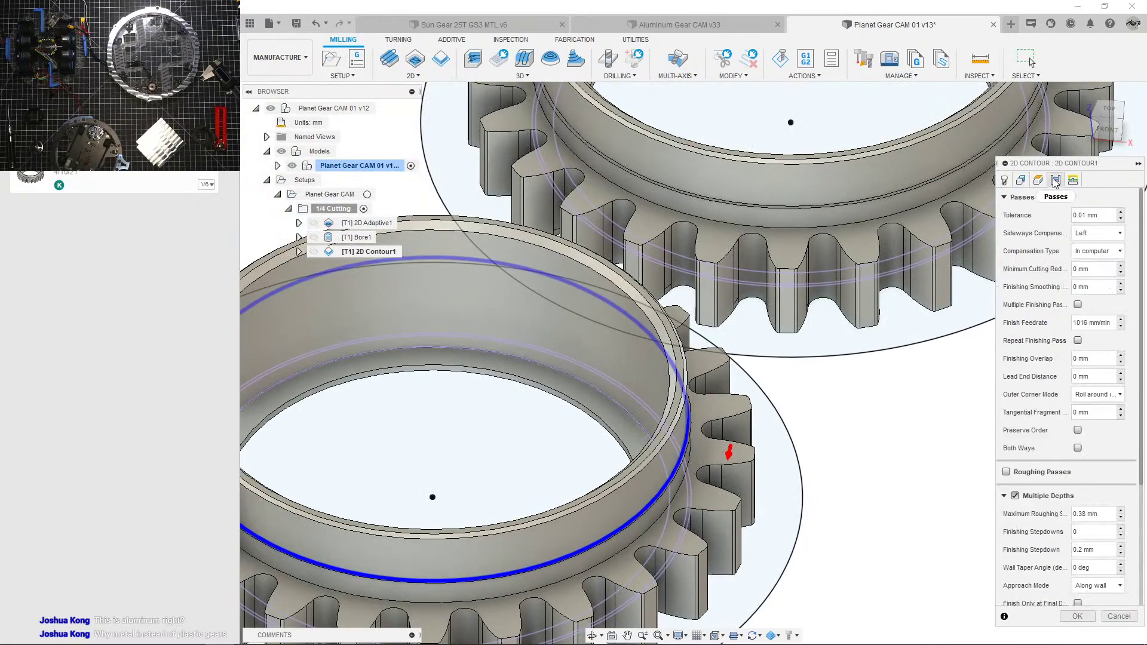
scroll(1044, 439, "down", 3)
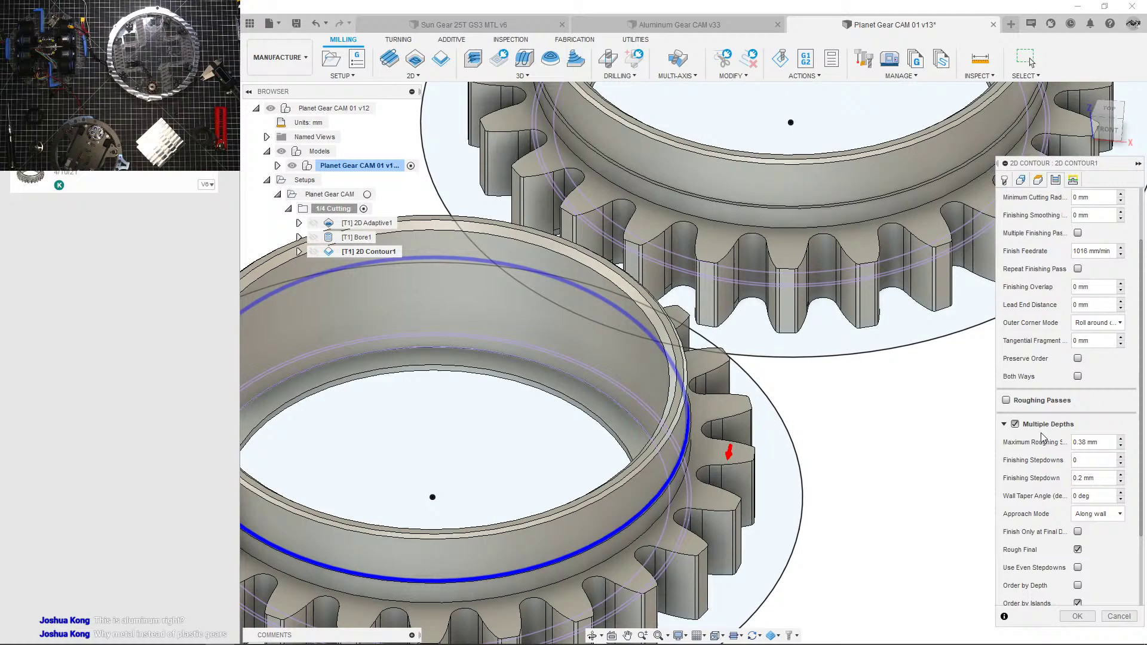
left_click(1006, 401)
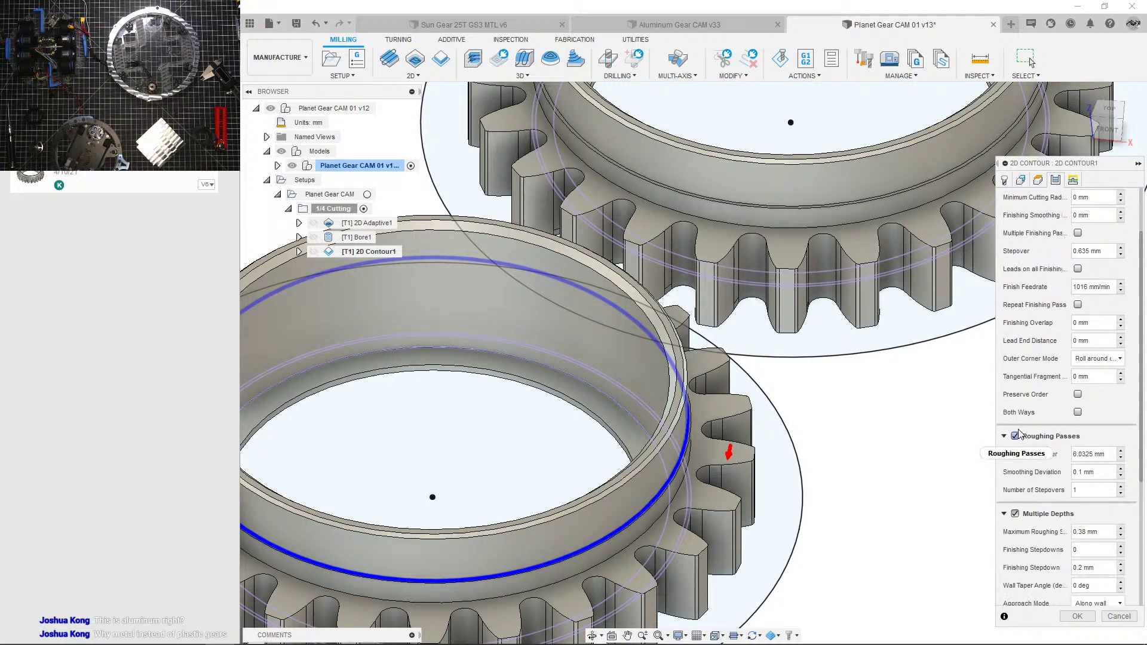
left_click(1105, 455)
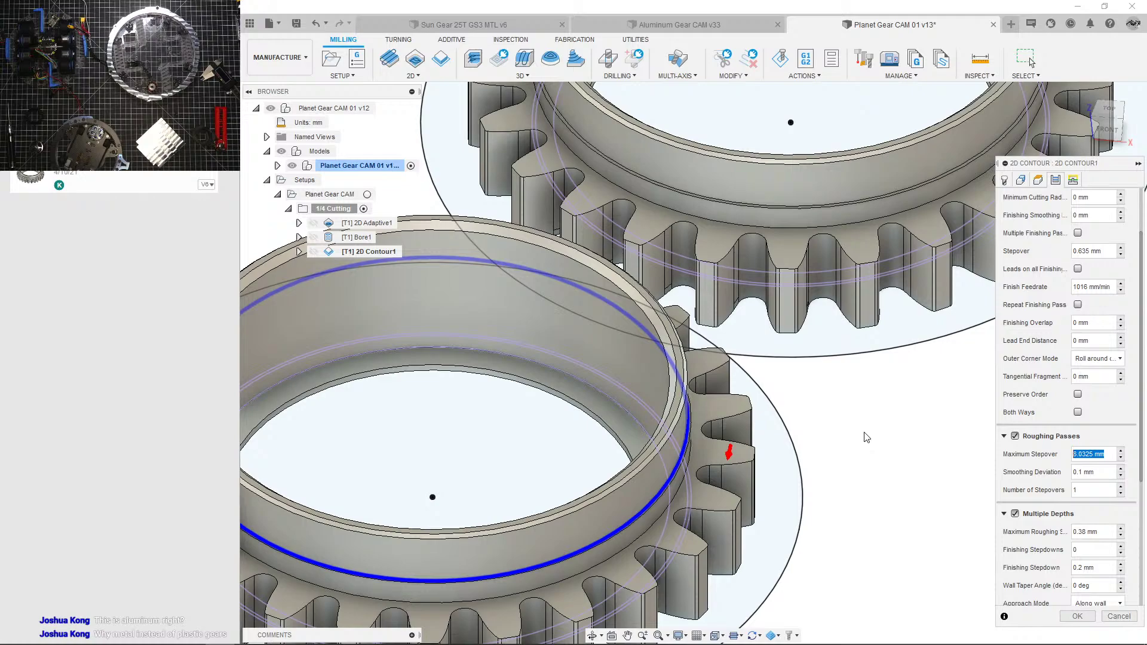
type(".5")
left_click(1101, 490)
type("2")
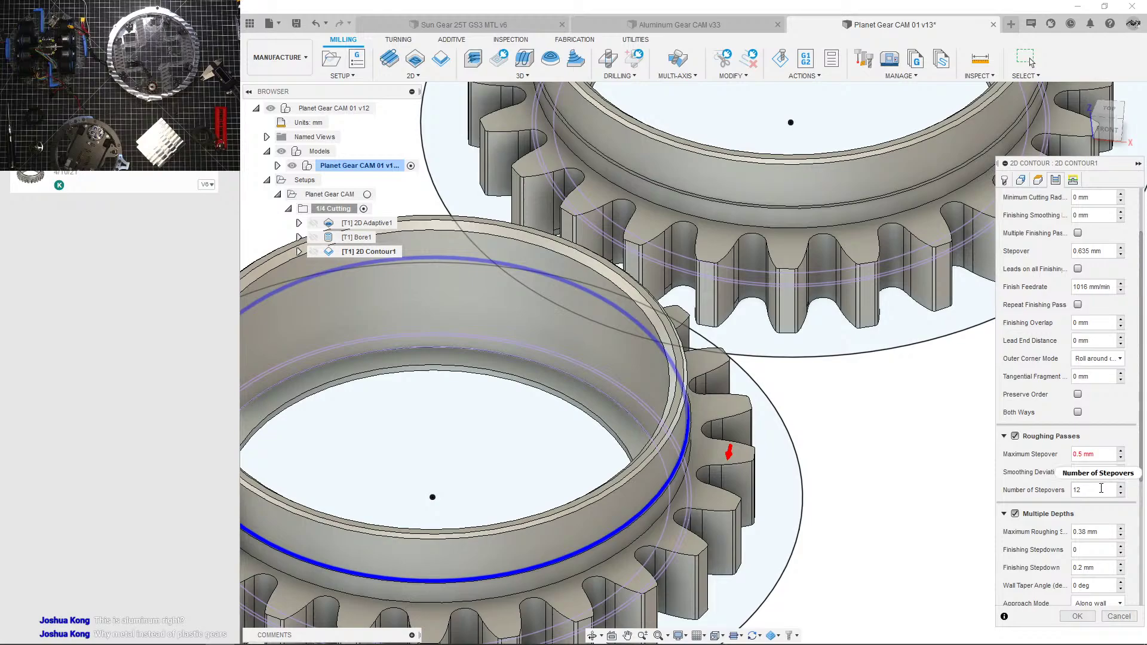
Step: Change the 2D contour's roughing passes to a 1 mm maximum stepover with 3 stepovers and regenerate the toolpath
left_click(1040, 454)
type("1")
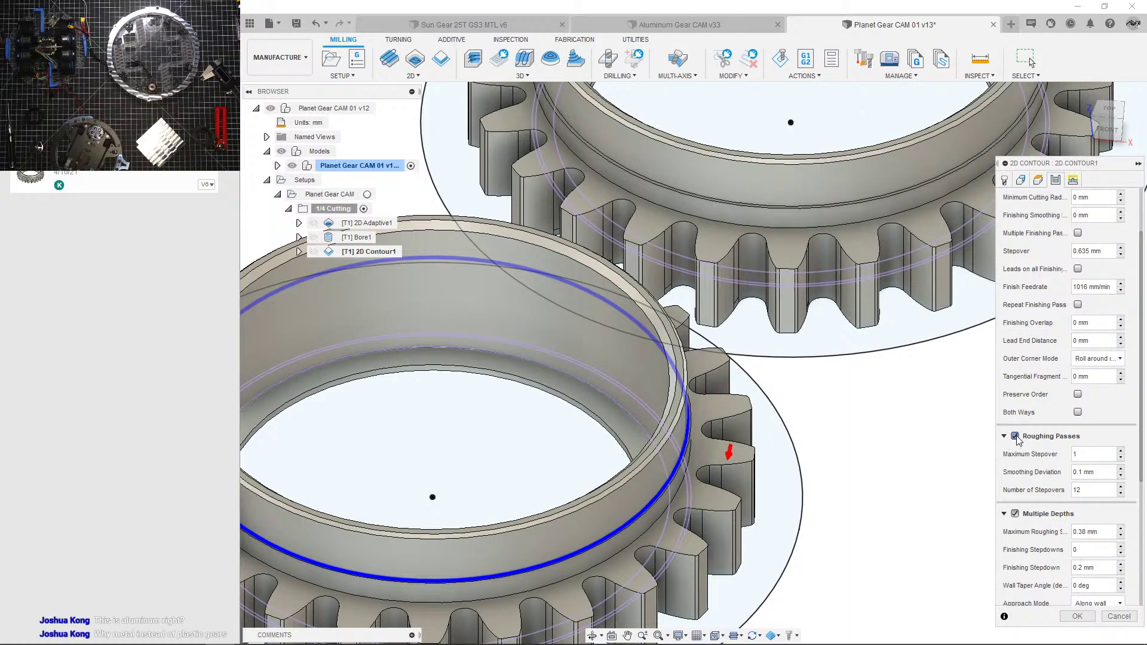
left_click(1017, 437)
left_click(1012, 398)
left_click(1078, 617)
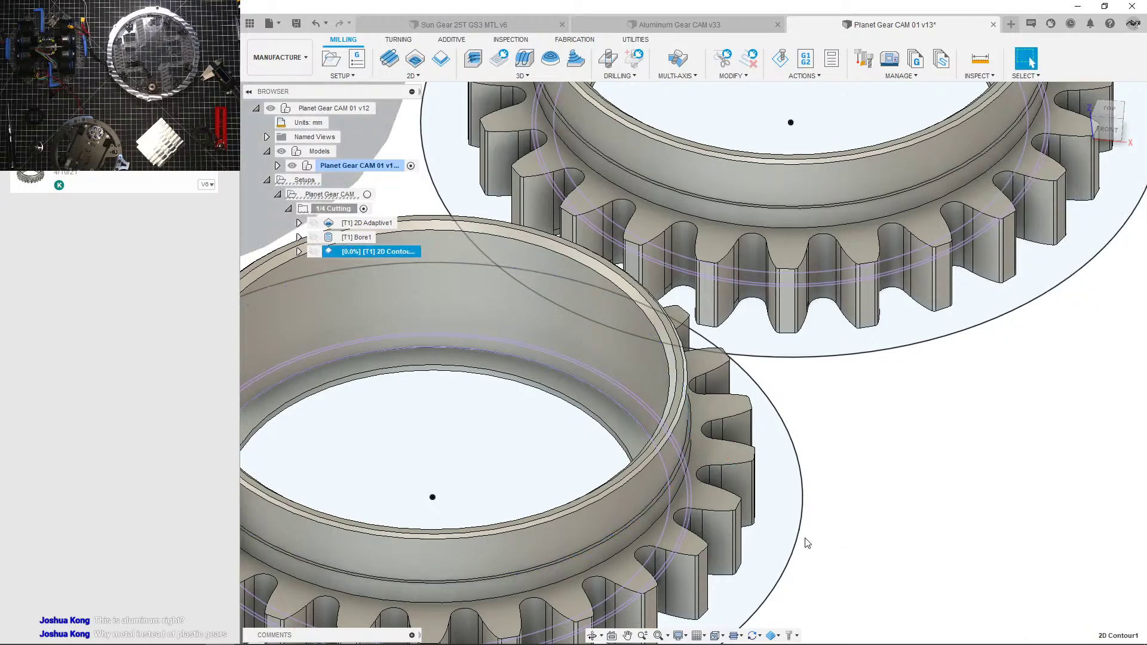
Step: Inspect the roughing passes around the nearer gear and review the 2D contour's height and pass settings
middle_click_drag(805, 541, 803, 616, "shift")
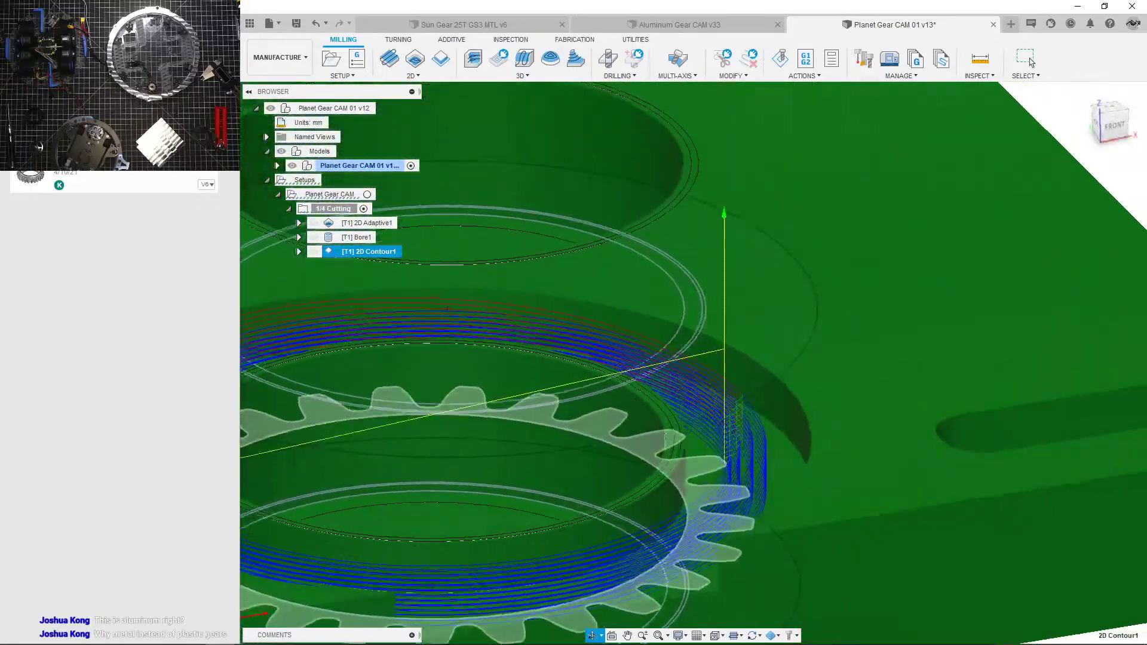
middle_click_drag(743, 457, 741, 478, "shift")
scroll(741, 478, "down", 5)
left_click(993, 412)
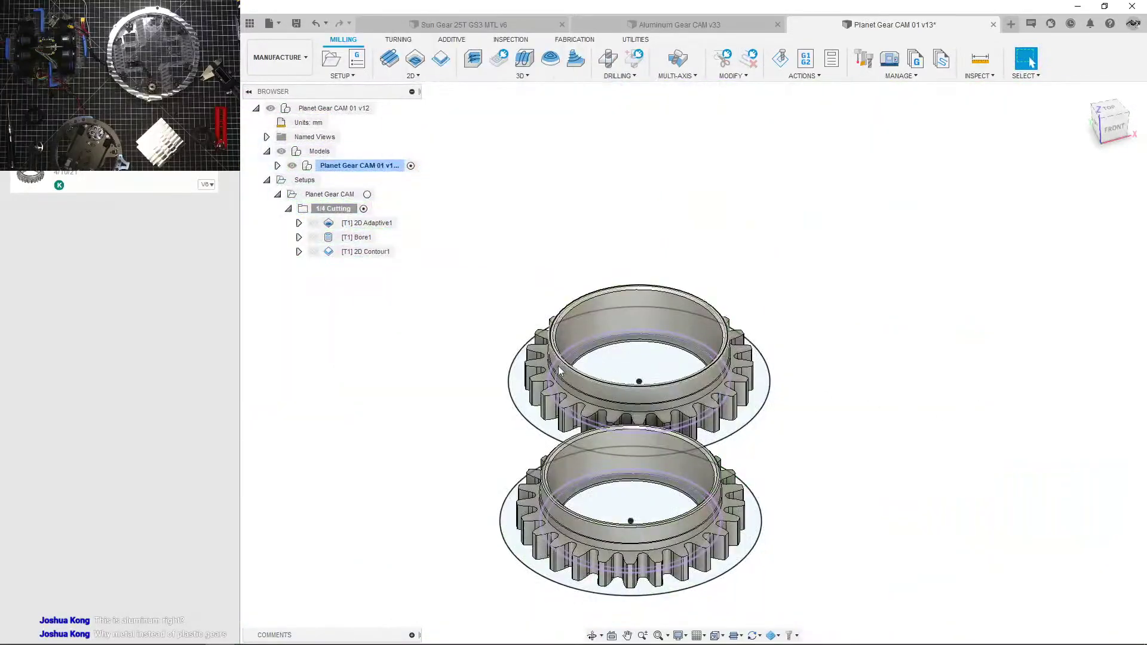
double_click(366, 252)
left_click(1039, 180)
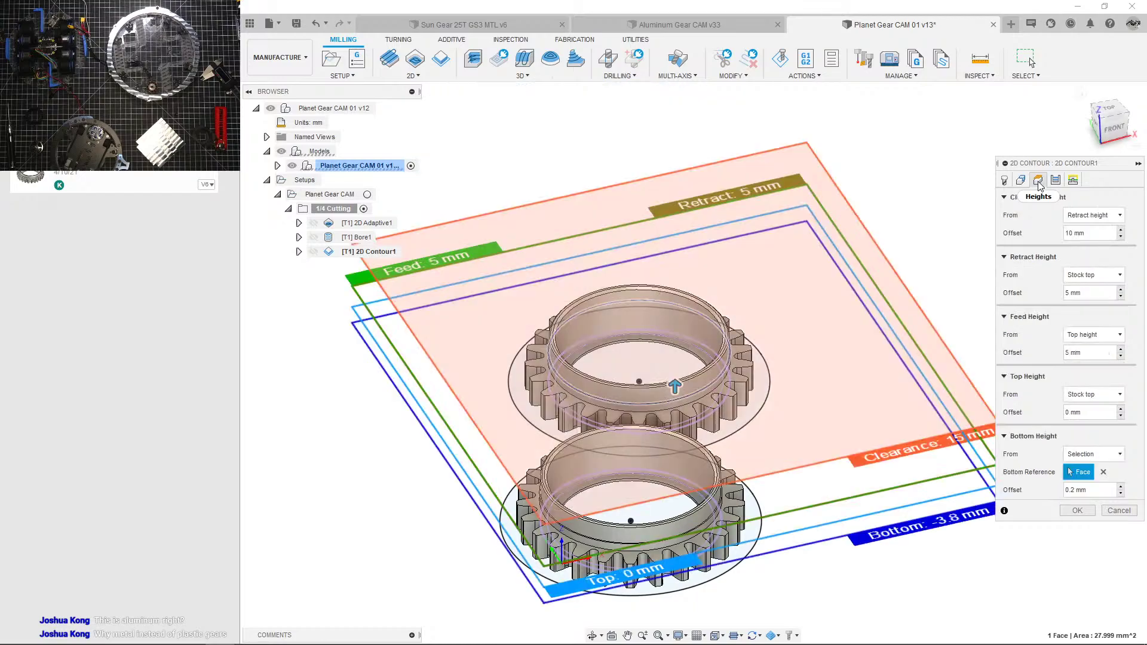
left_click(1057, 181)
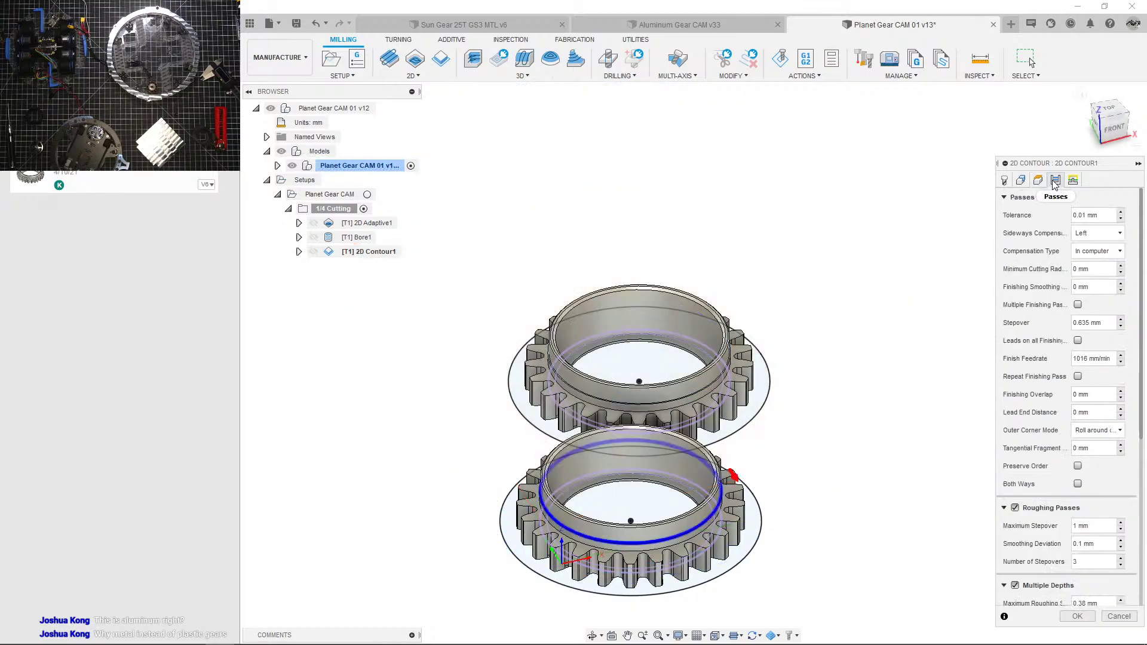
scroll(1042, 283, "down", 1)
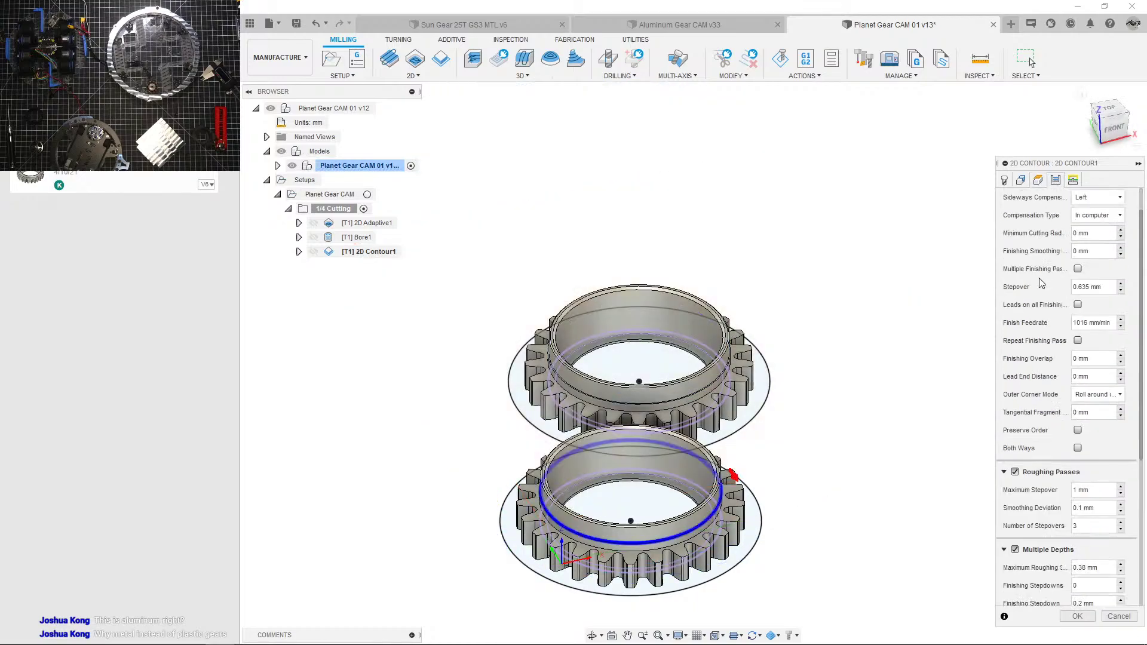
double_click(1089, 567)
left_click(1077, 616)
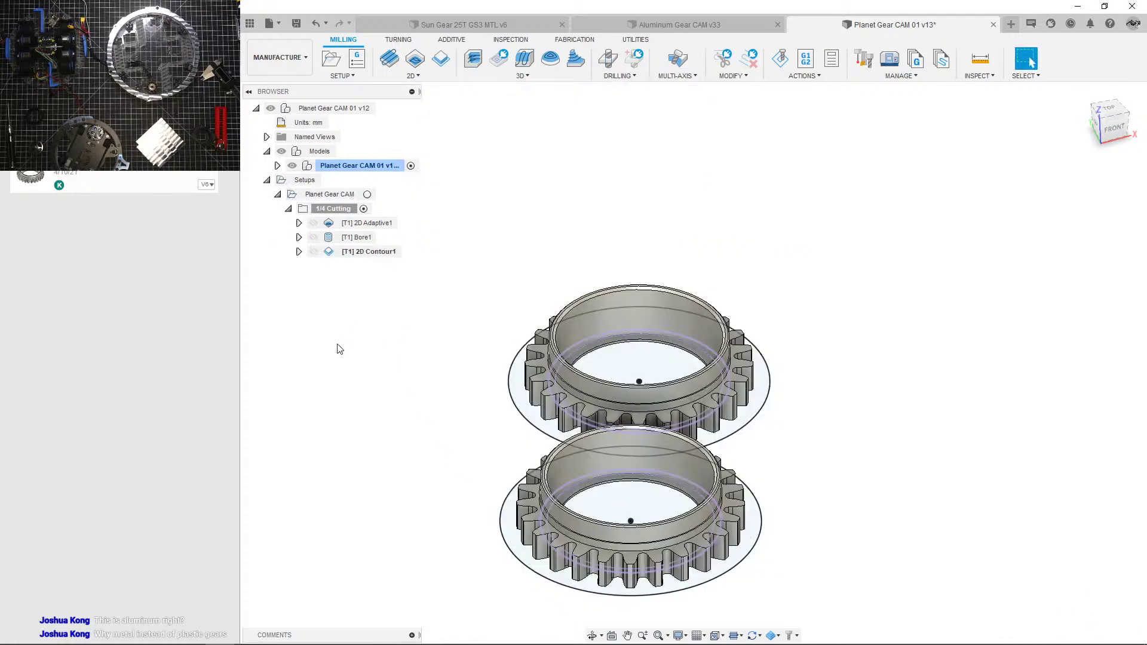
Step: Widen the band cleared by the 2D contour's roughing passes around the nearer gear's collar and regenerate the toolpath
left_click(368, 252)
scroll(786, 465, "up", 3)
mouse_move(787, 465)
middle_mouse_down("shift")
mouse_move(724, 491)
mouse_move(705, 443)
mouse_move(746, 434)
mouse_move(745, 410)
mouse_move(756, 421)
middle_mouse_up("shift")
scroll(673, 503, "up", 3)
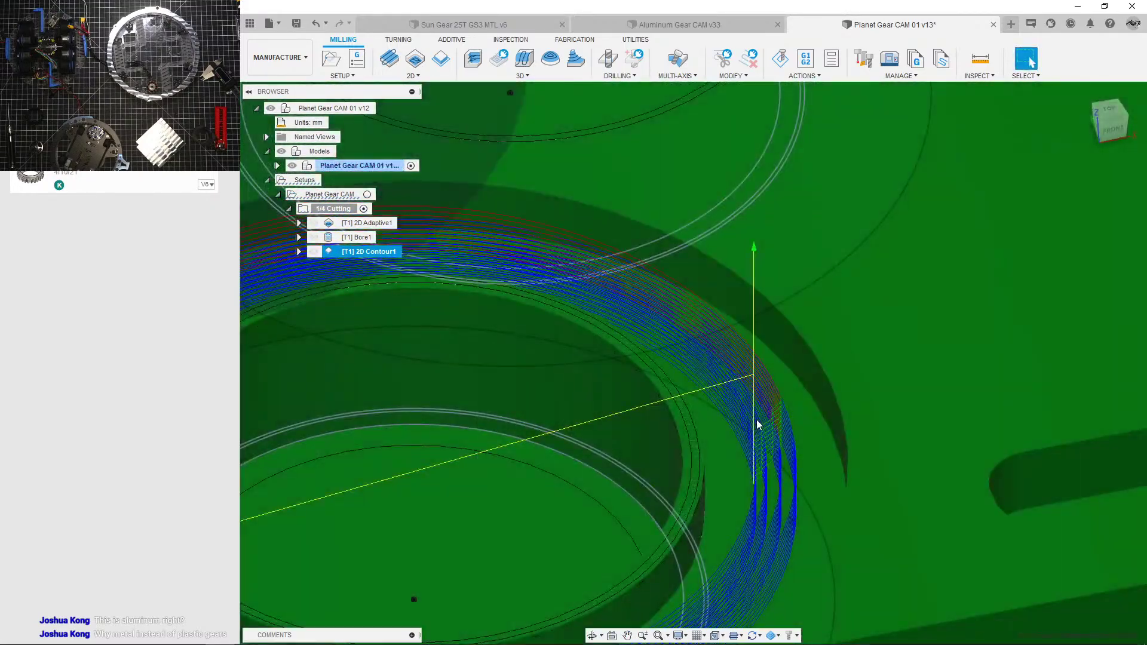
scroll(757, 421, "down", 3)
scroll(758, 424, "down", 3)
double_click(362, 253)
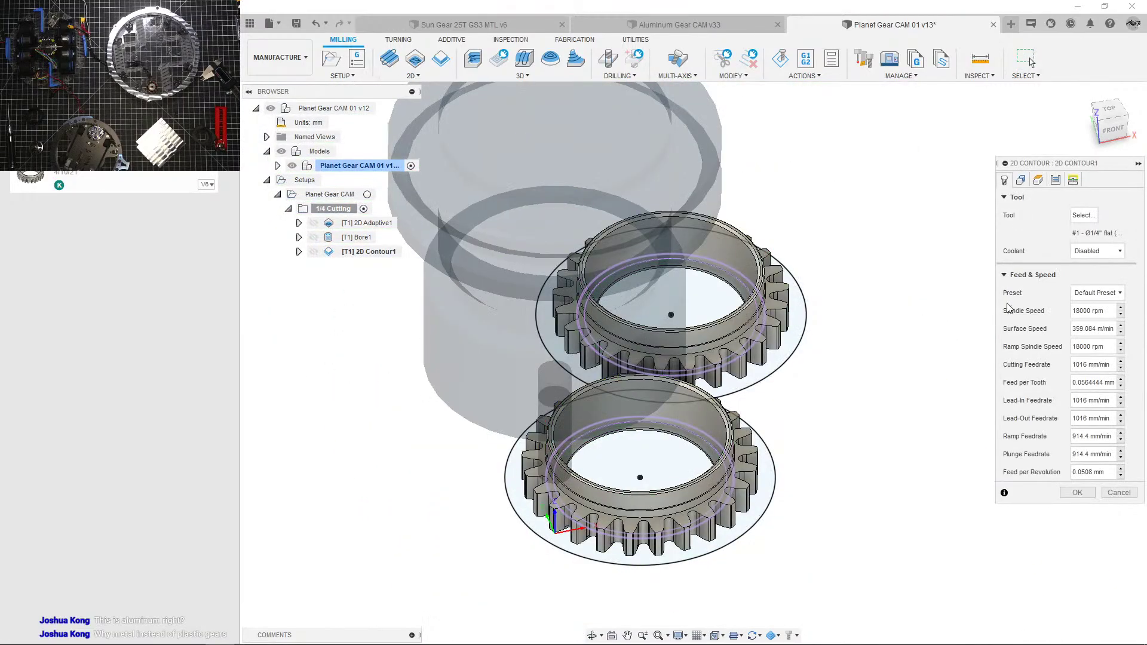
left_click(1056, 180)
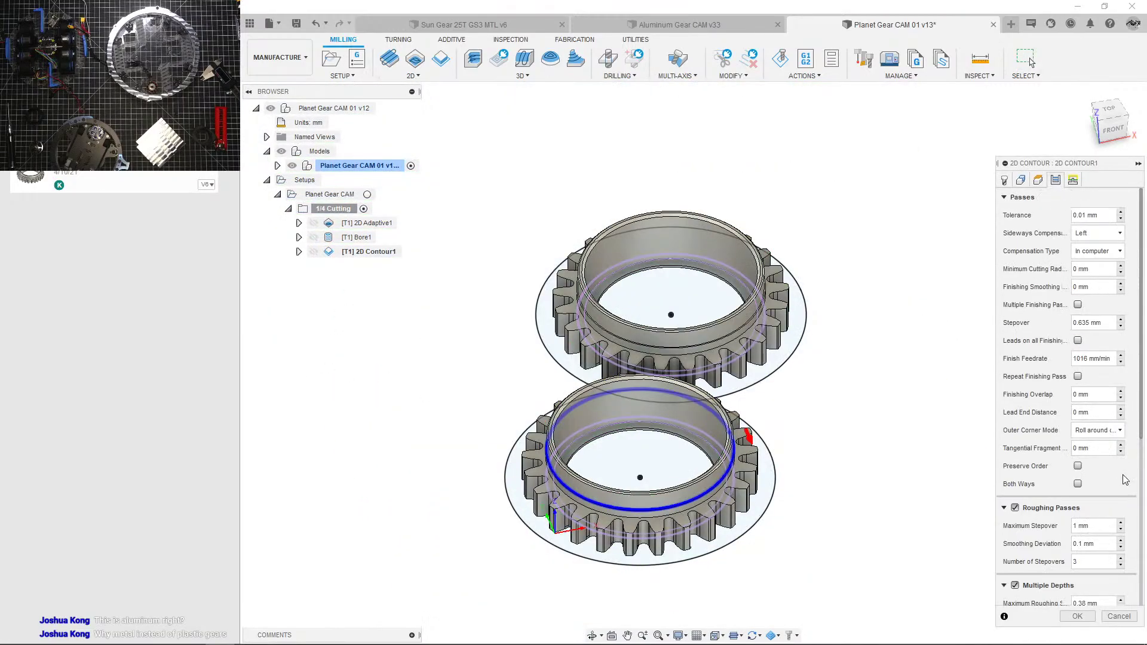
type("3")
left_click(1077, 616)
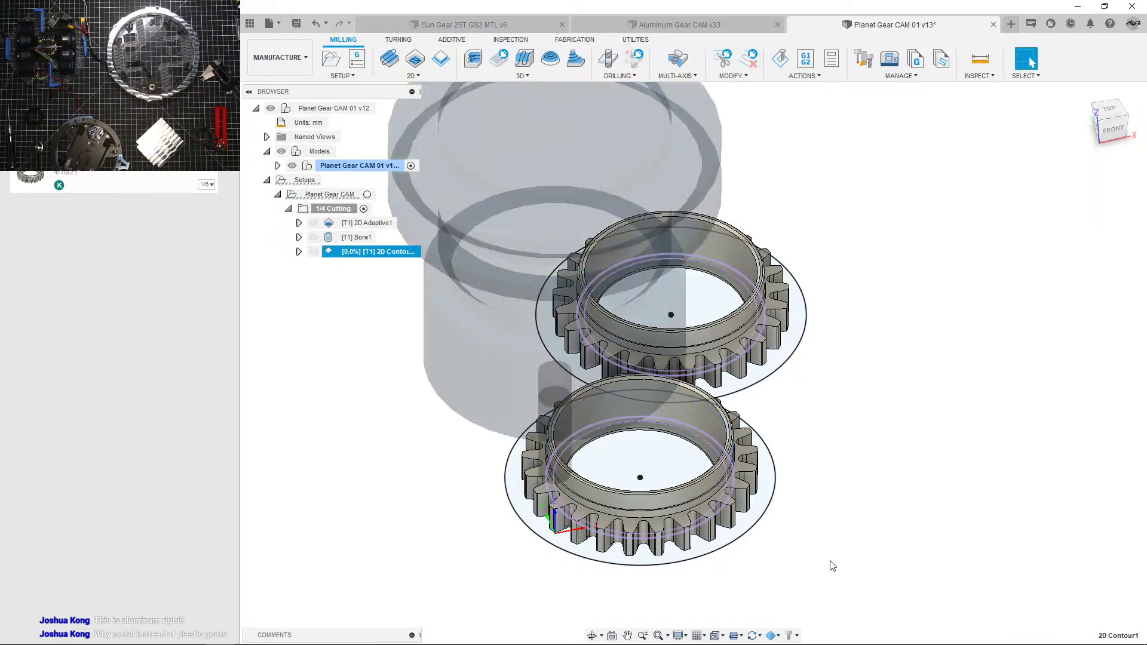
Step: Inspect the widened roughing passes around the nearer collar from above and the side, and collapse the Models group
scroll(668, 519, "up", 5)
middle_click_drag(633, 489, 556, 508, "shift")
scroll(617, 500, "down", 3)
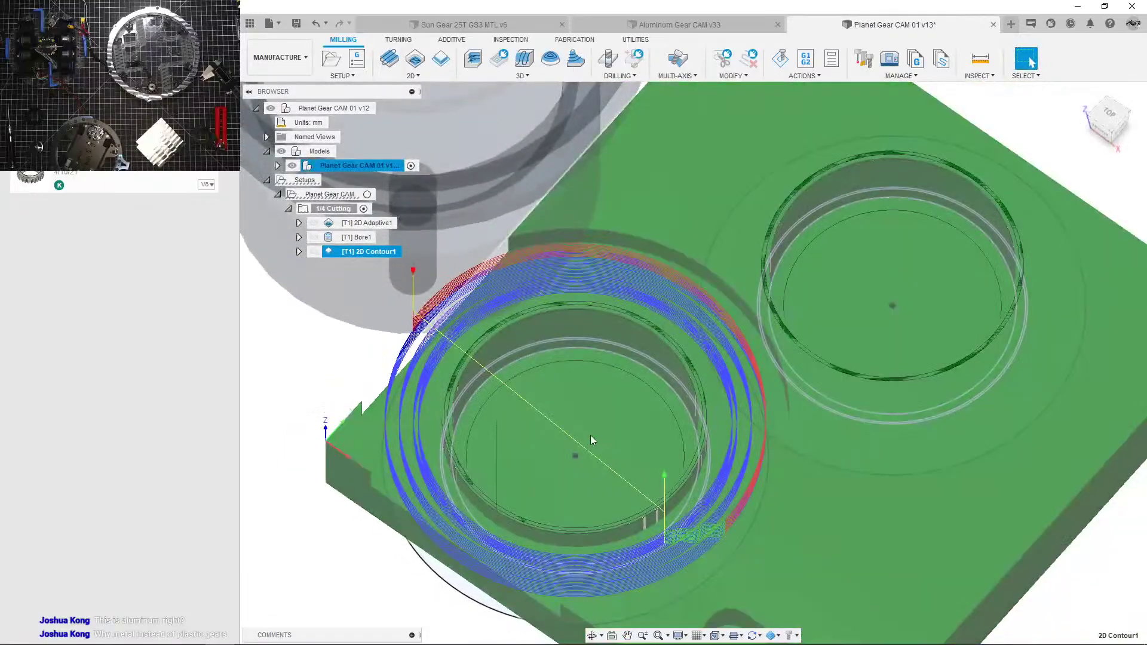
scroll(616, 442, "up", 3)
middle_click_drag(625, 445, 680, 409, "shift")
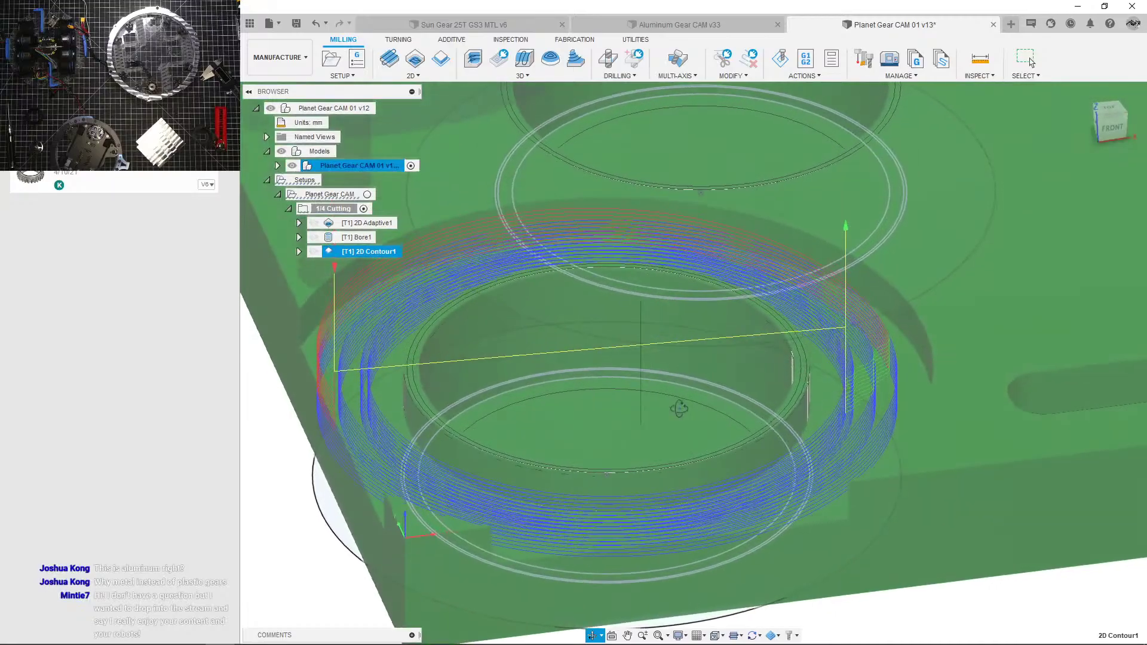
scroll(679, 410, "down", 8)
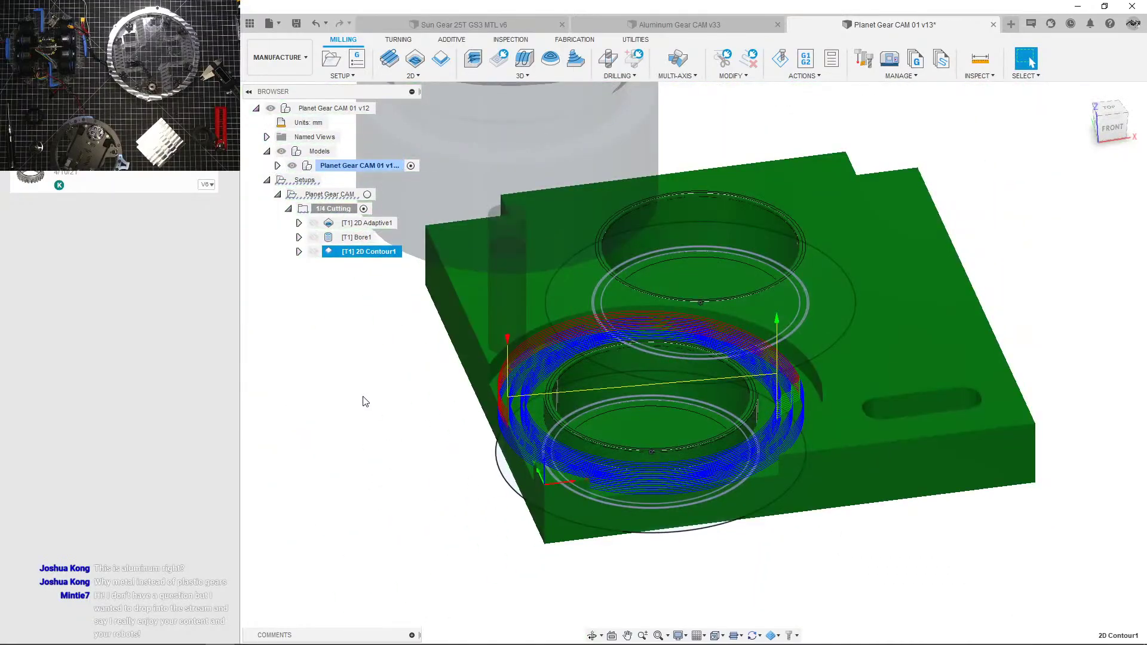
mouse_move(336, 363)
middle_mouse_down("shift")
mouse_move(328, 408)
mouse_move(322, 376)
middle_mouse_up("shift")
scroll(326, 386, "down", 2)
left_click(267, 151)
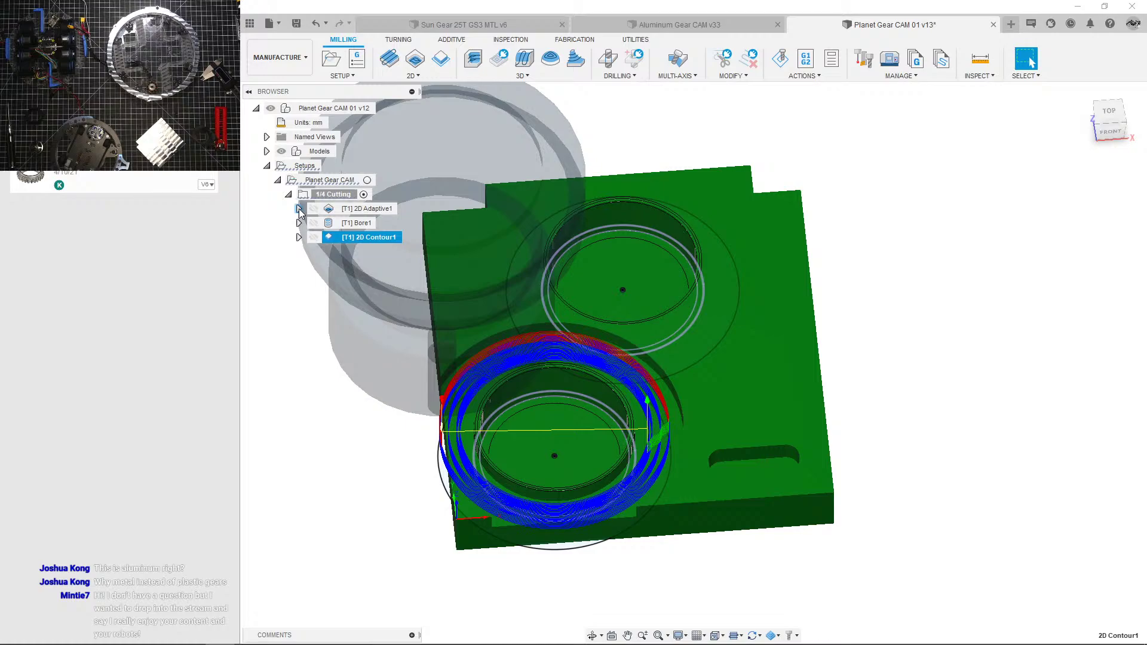
middle_click_drag(373, 330, 396, 340)
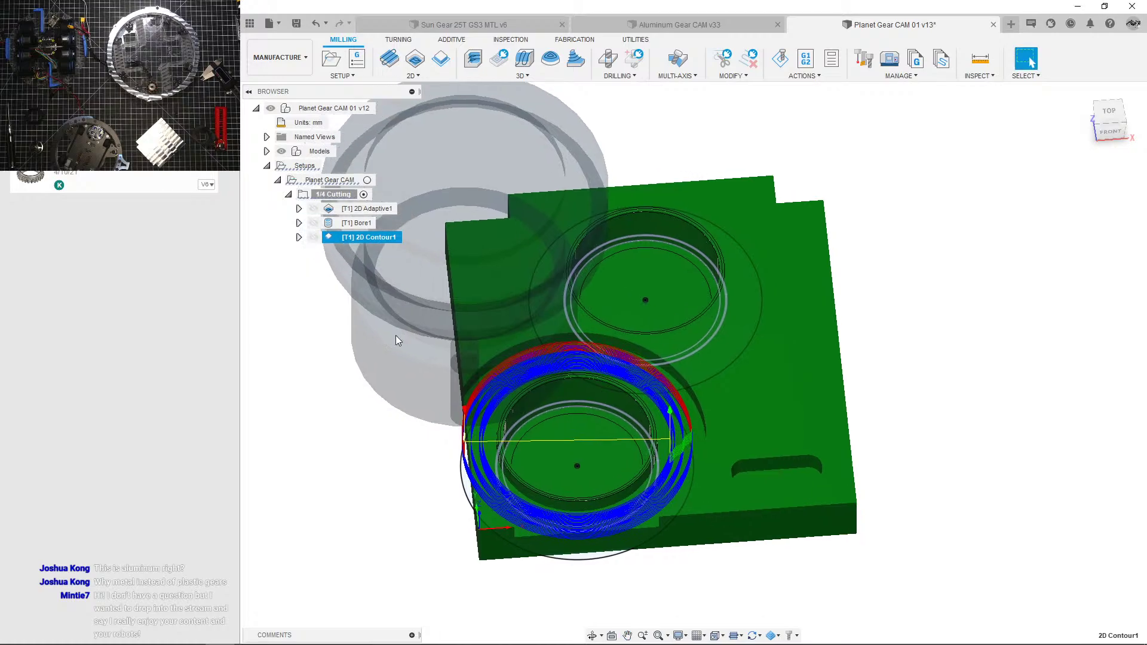
left_click(322, 340)
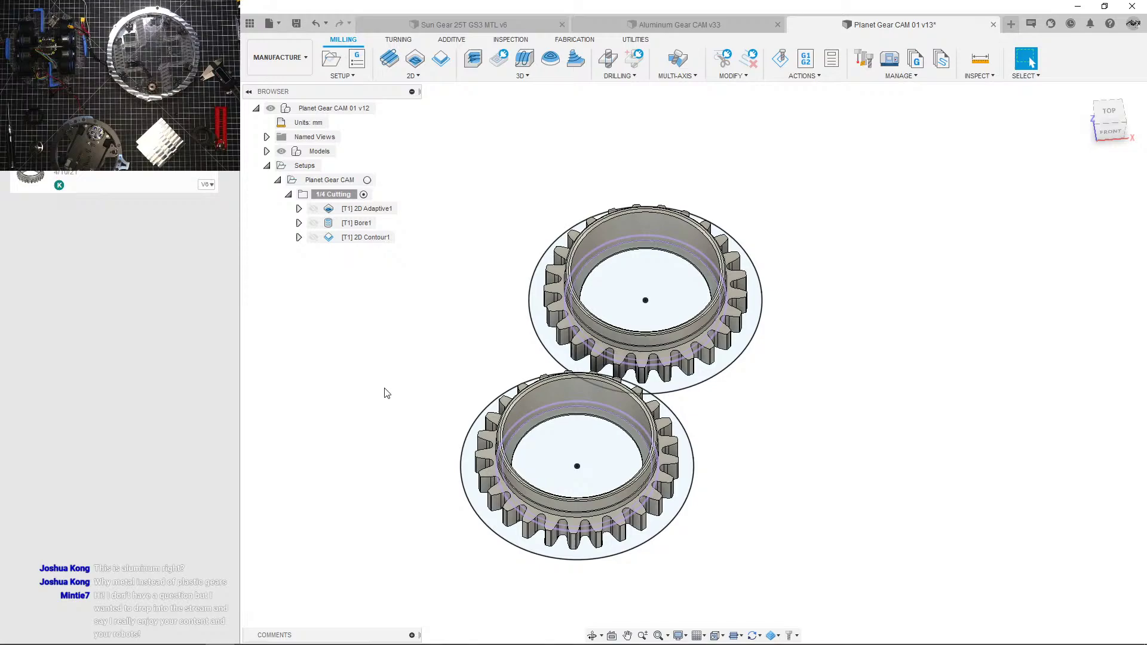
middle_click_drag(423, 402, 404, 452)
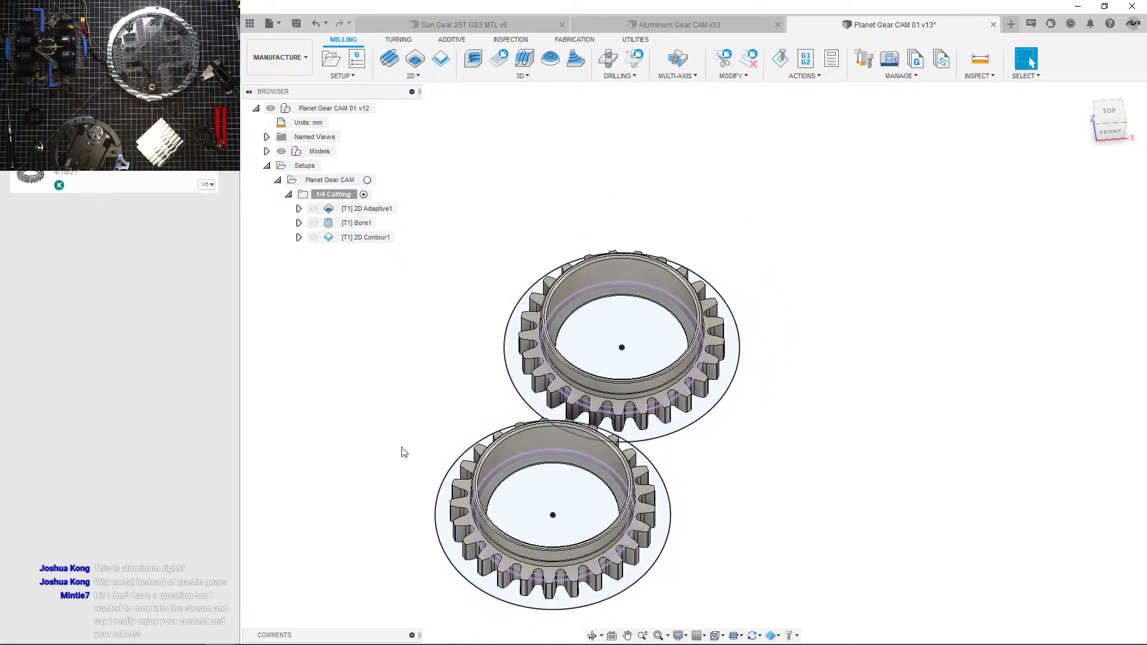
scroll(402, 448, "down", 3)
scroll(559, 426, "down", 1)
scroll(558, 426, "up", 4)
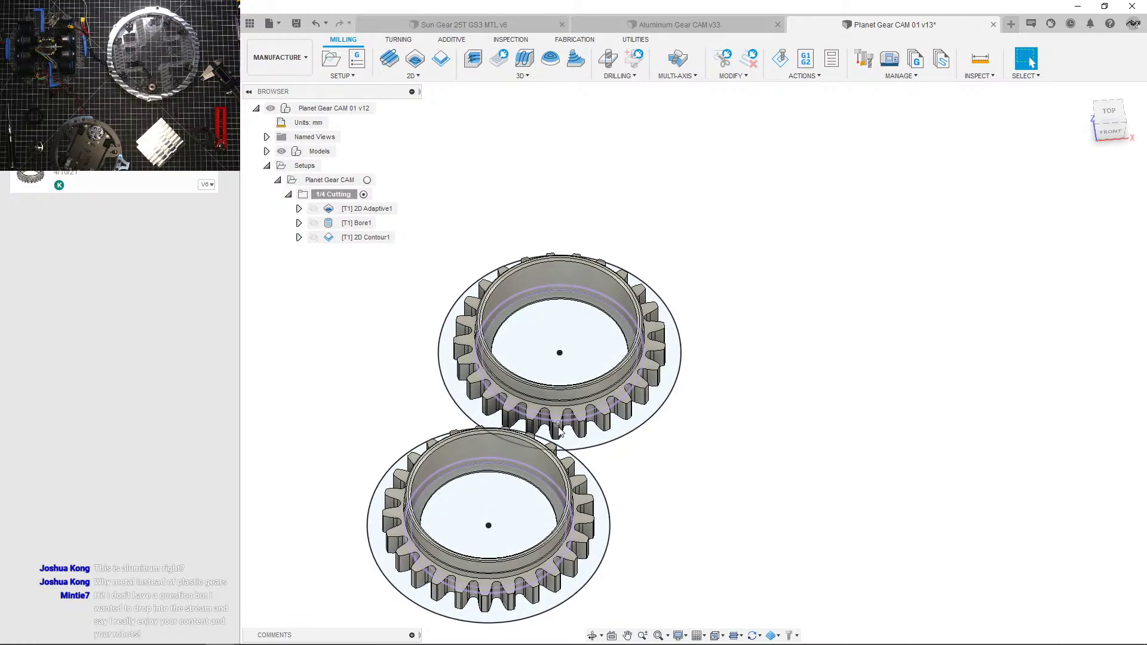
middle_click_drag(560, 432, 651, 370, "shift")
scroll(667, 407, "up", 2)
key("Escape")
scroll(655, 366, "down", 3)
scroll(661, 365, "up", 3)
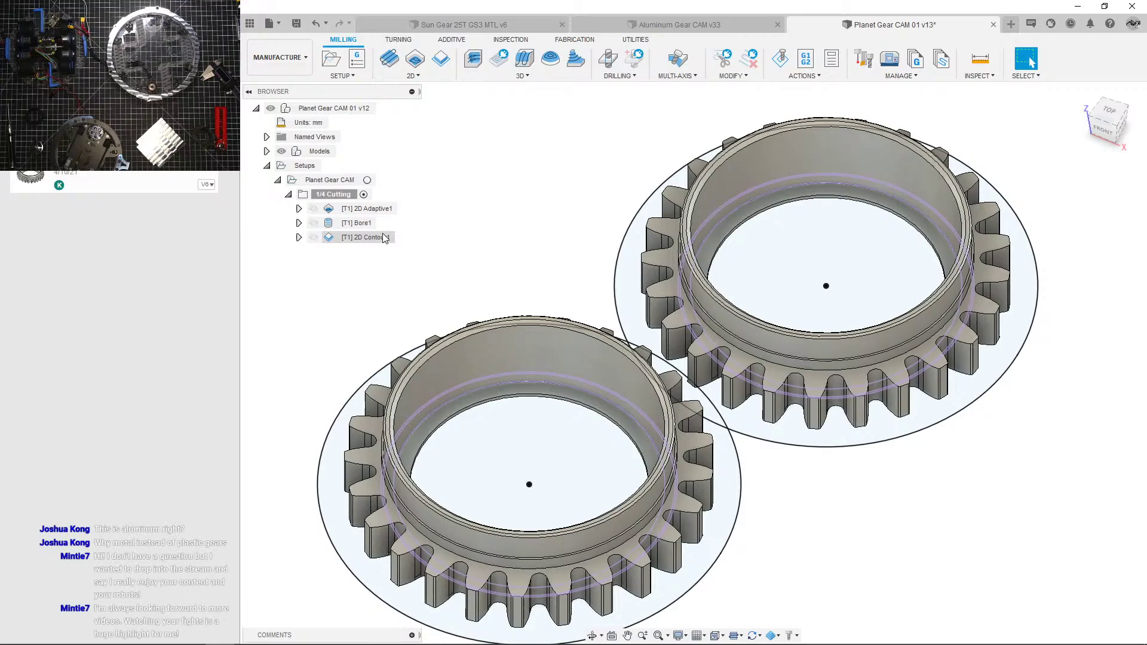
Step: Display the 2D contour's toolpath again and examine its lead moves, pass spacing and depth within the stock
left_click(365, 237)
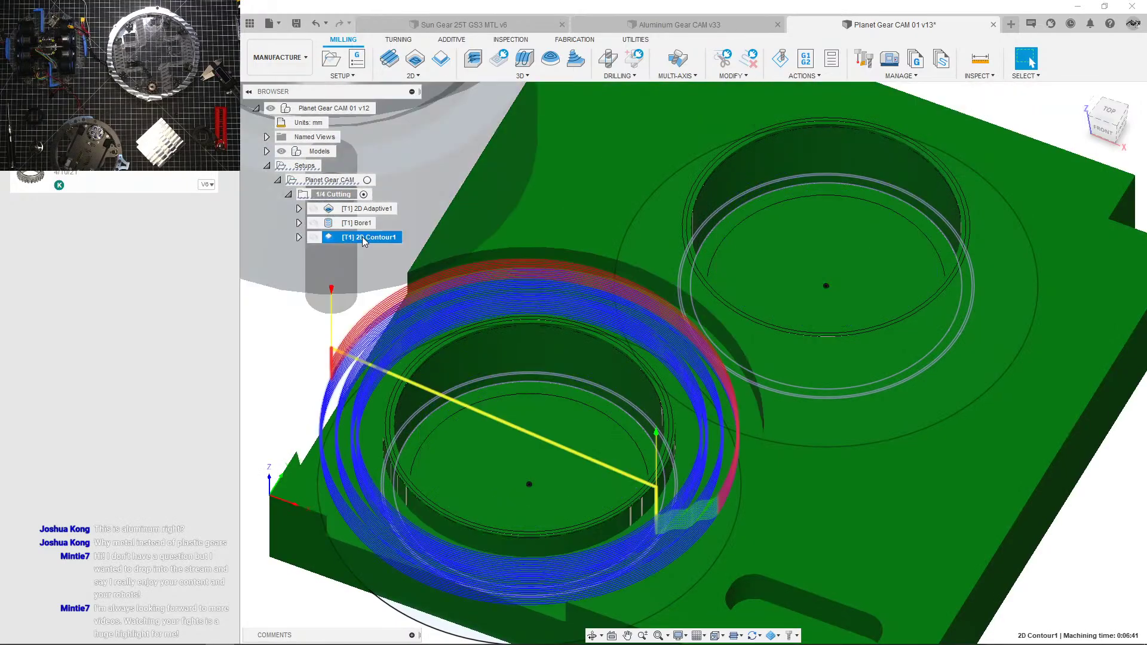
scroll(481, 341, "up", 2)
middle_click_drag(485, 339, 618, 279, "shift")
middle_click_drag(660, 432, 923, 357, "shift")
middle_click_drag(564, 301, 586, 363, "shift")
scroll(571, 320, "down", 3)
scroll(583, 367, "up", 2)
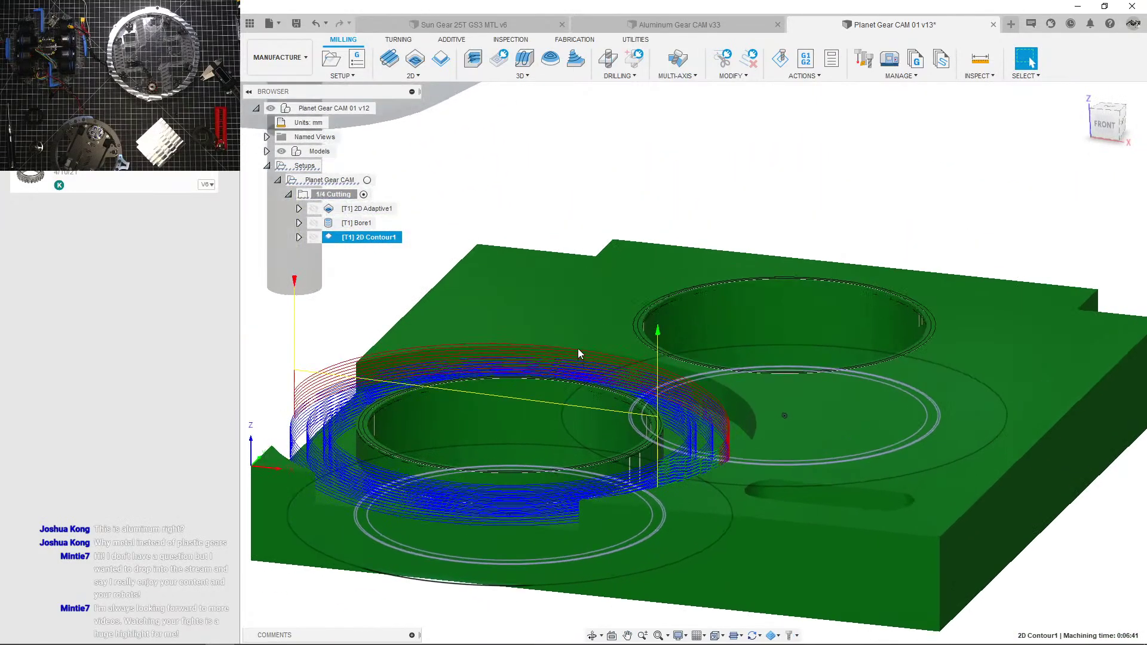
scroll(598, 341, "down", 2)
scroll(557, 354, "up", 2)
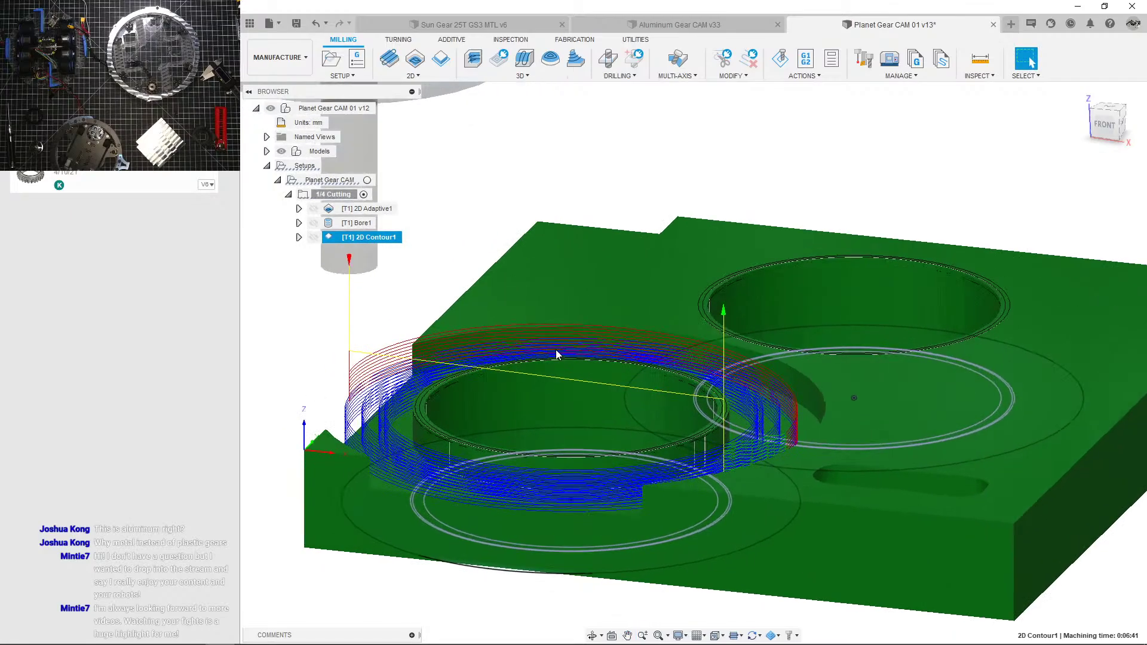
middle_click_drag(557, 355, 697, 406)
scroll(635, 365, "down", 2)
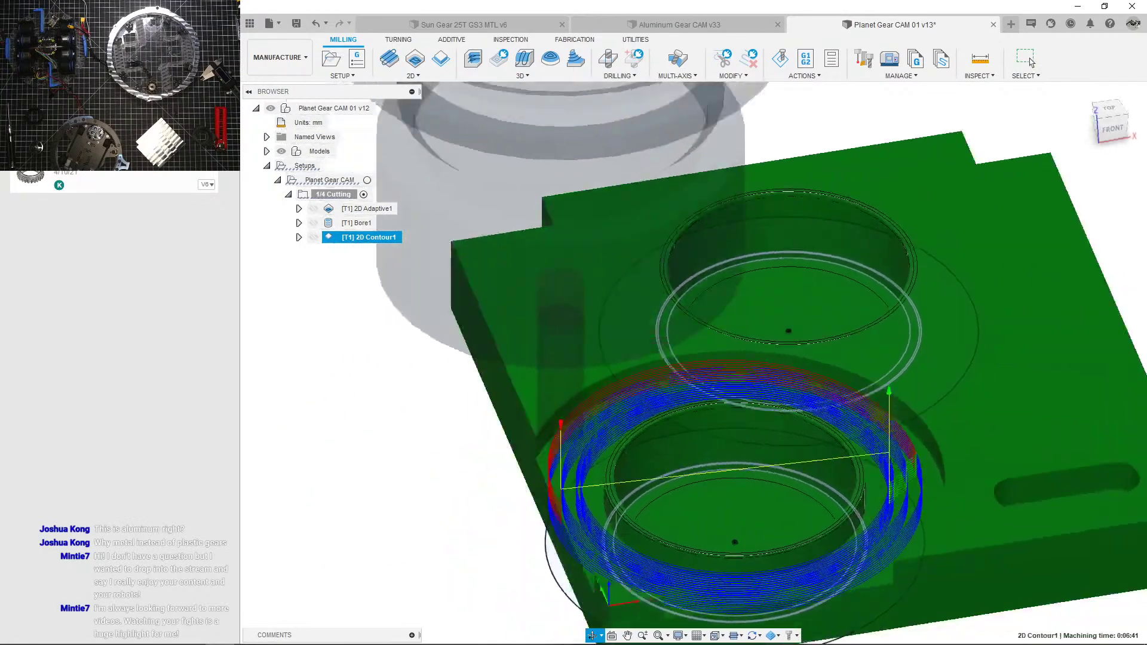
Step: Examine the 2D contour's roughing passes and lead moves around the nearer gear's collar, comparing them with the bare gear model
middle_click_drag(604, 415, 573, 382, "shift")
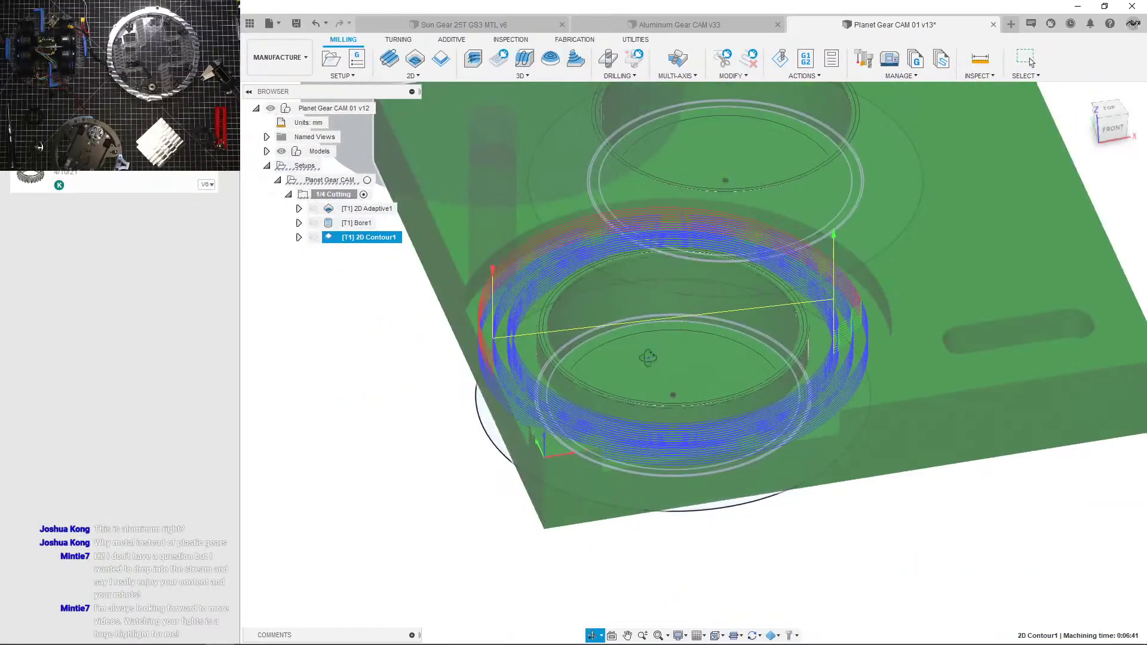
middle_click_drag(648, 357, 637, 398)
scroll(636, 399, "down", 3)
scroll(624, 359, "up", 3)
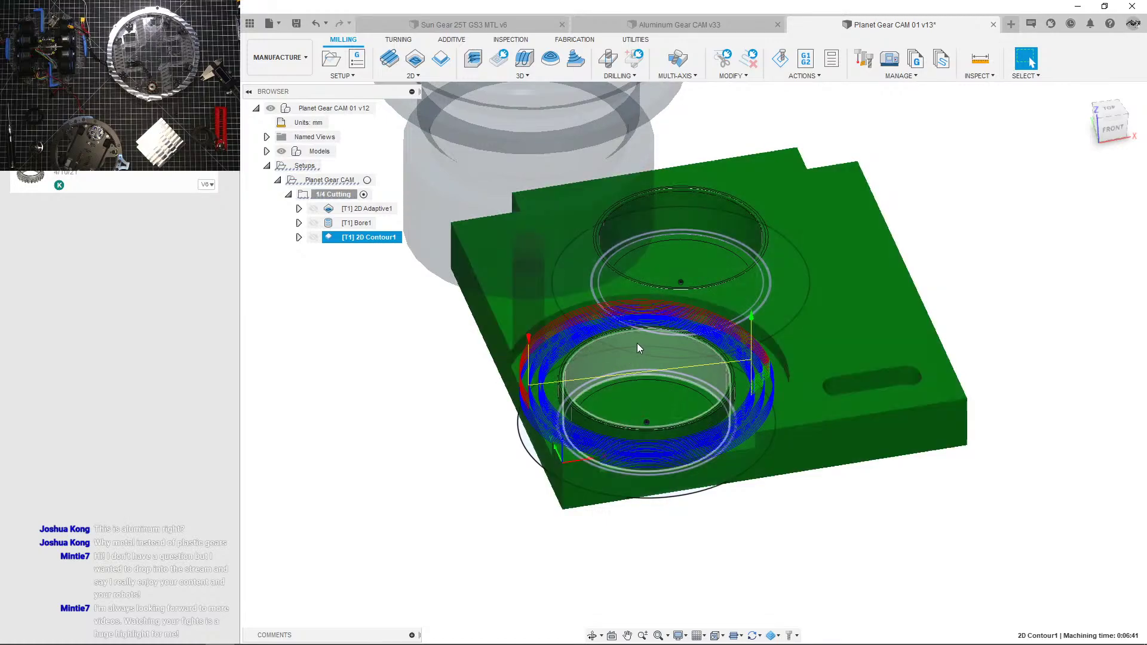
scroll(636, 328, "up", 2)
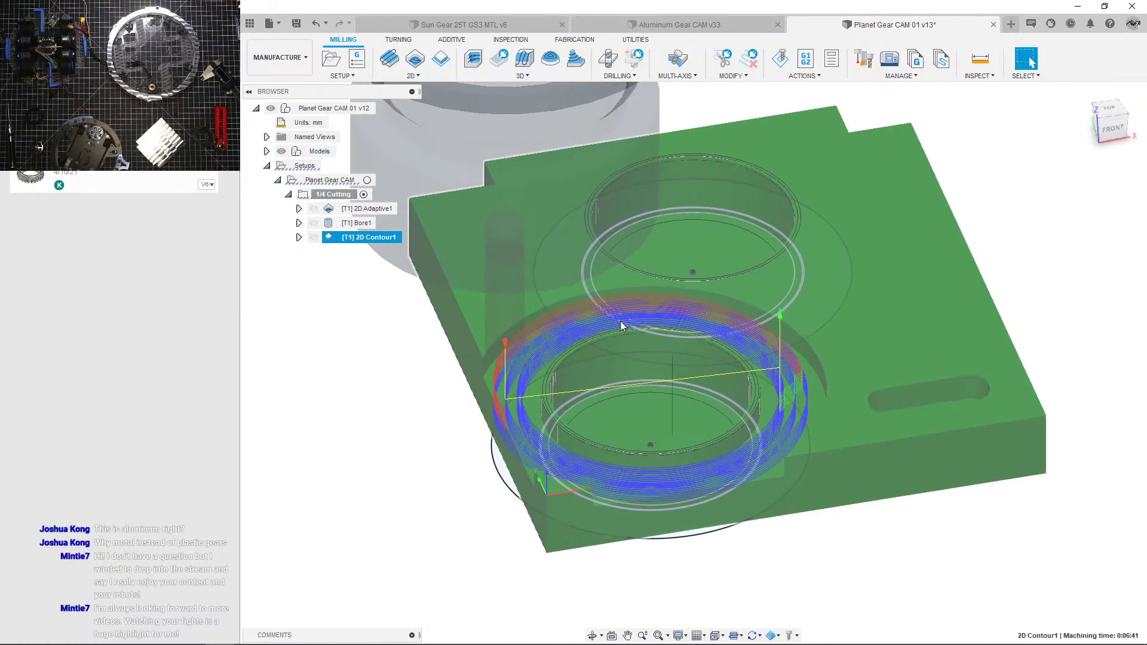
middle_click_drag(613, 323, 576, 360)
left_click(405, 419)
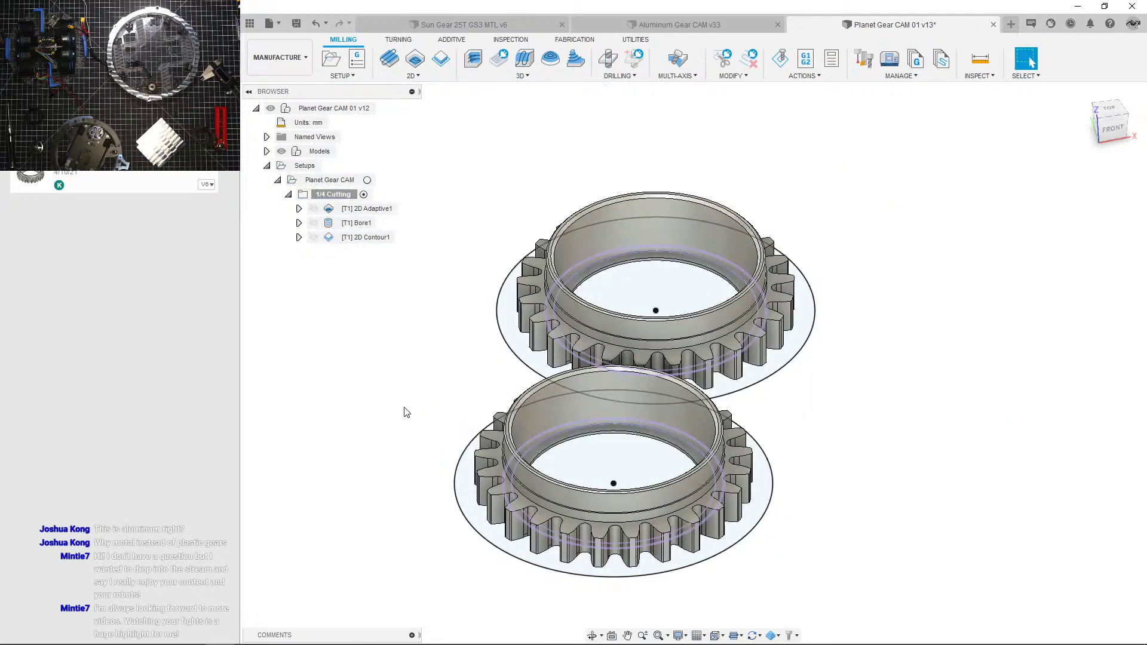
middle_click_drag(418, 411, 516, 336, "shift")
scroll(538, 335, "up", 3)
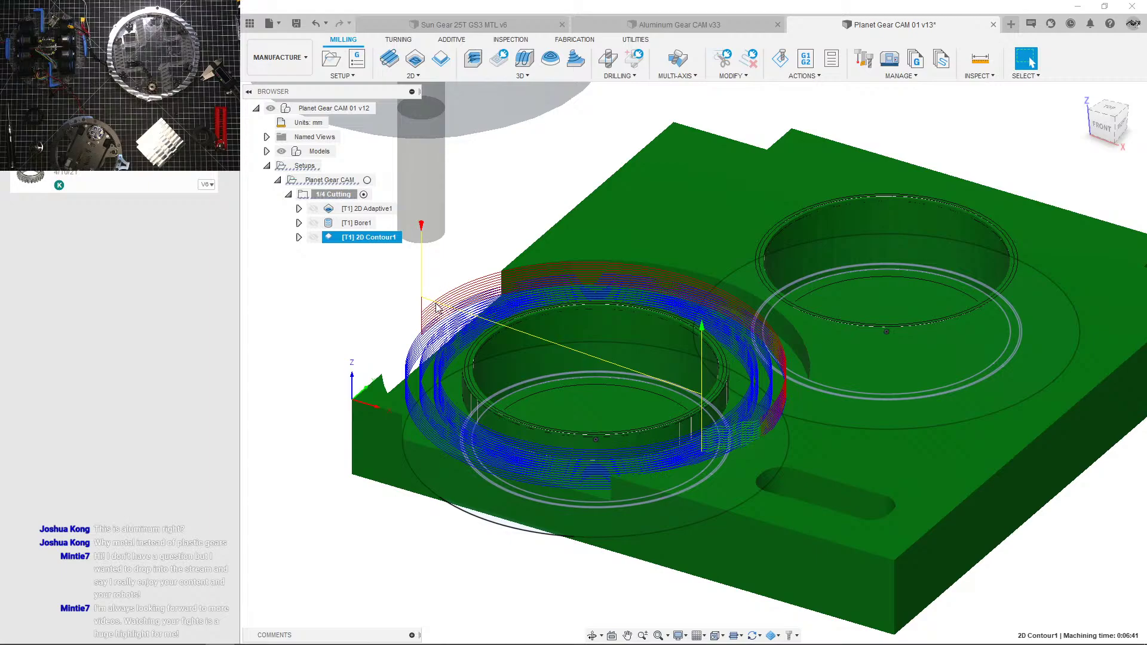
left_click(389, 333)
left_click(367, 238)
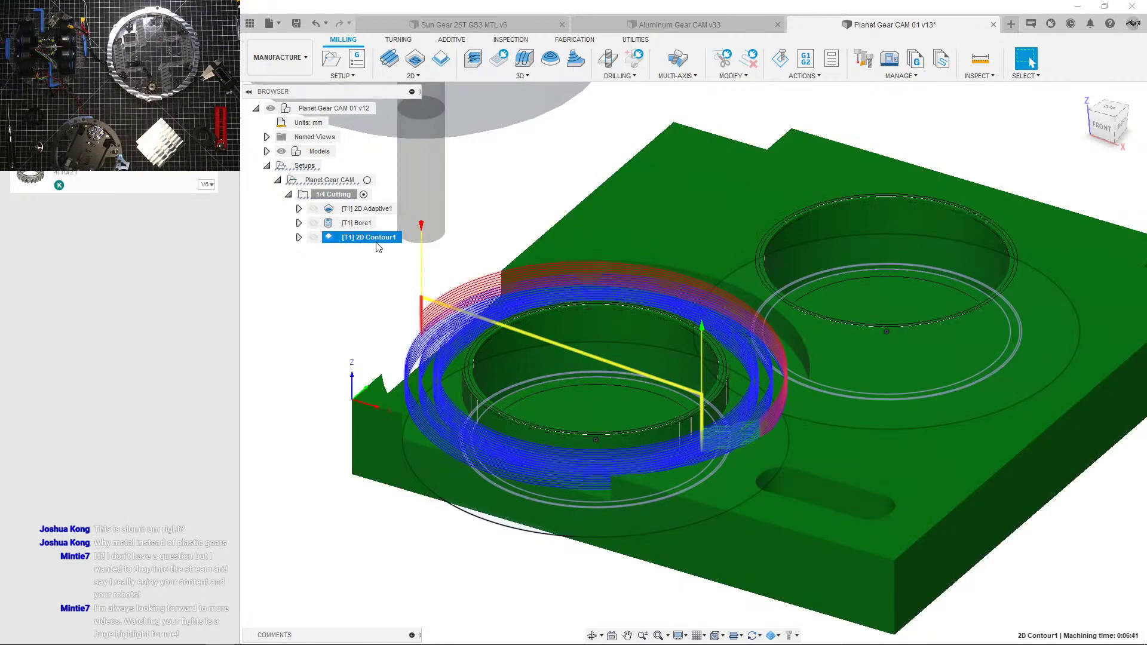
left_click(350, 315)
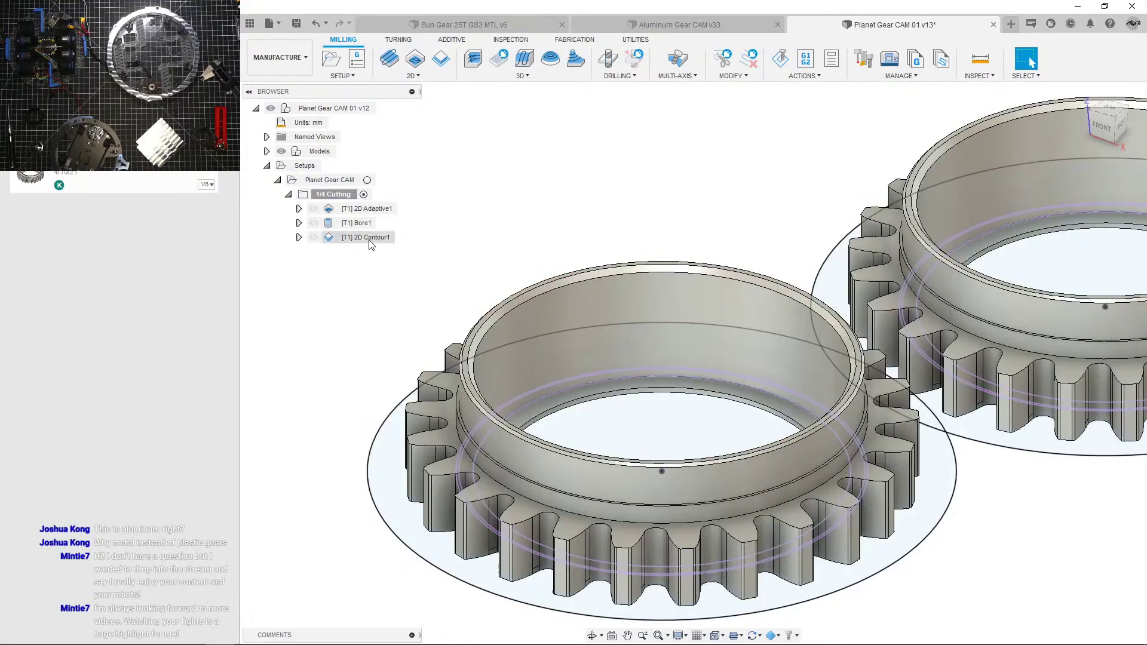
Step: Review the 2D contour's pass settings without changing them and inspect its toolpath around the nearer collar
double_click(367, 237)
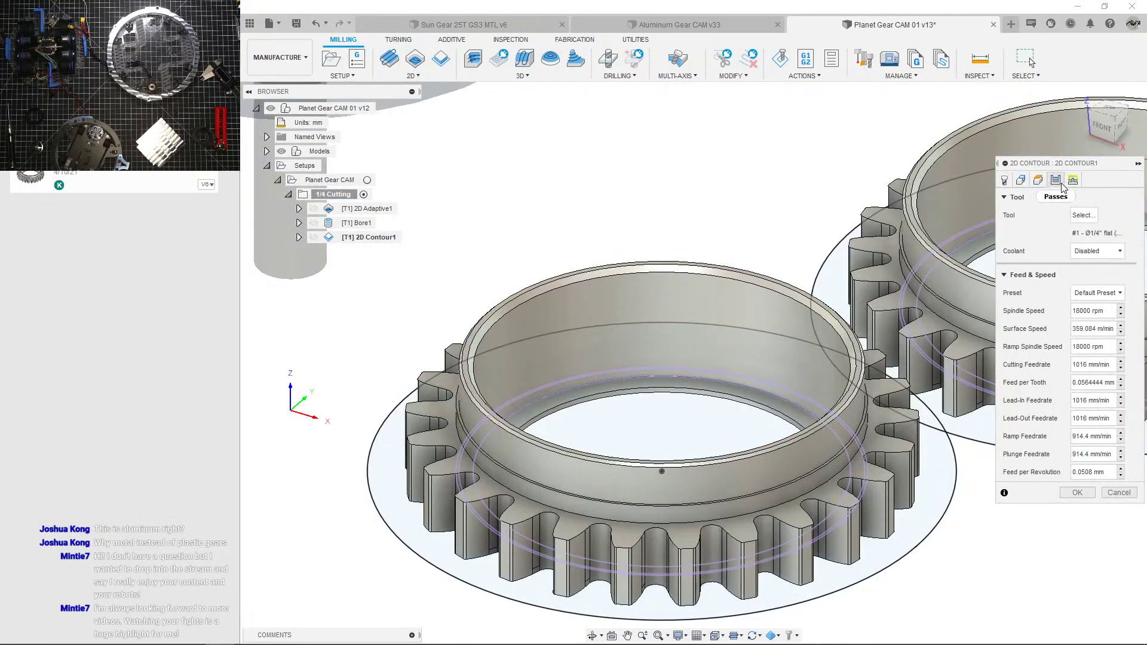
left_click(1057, 180)
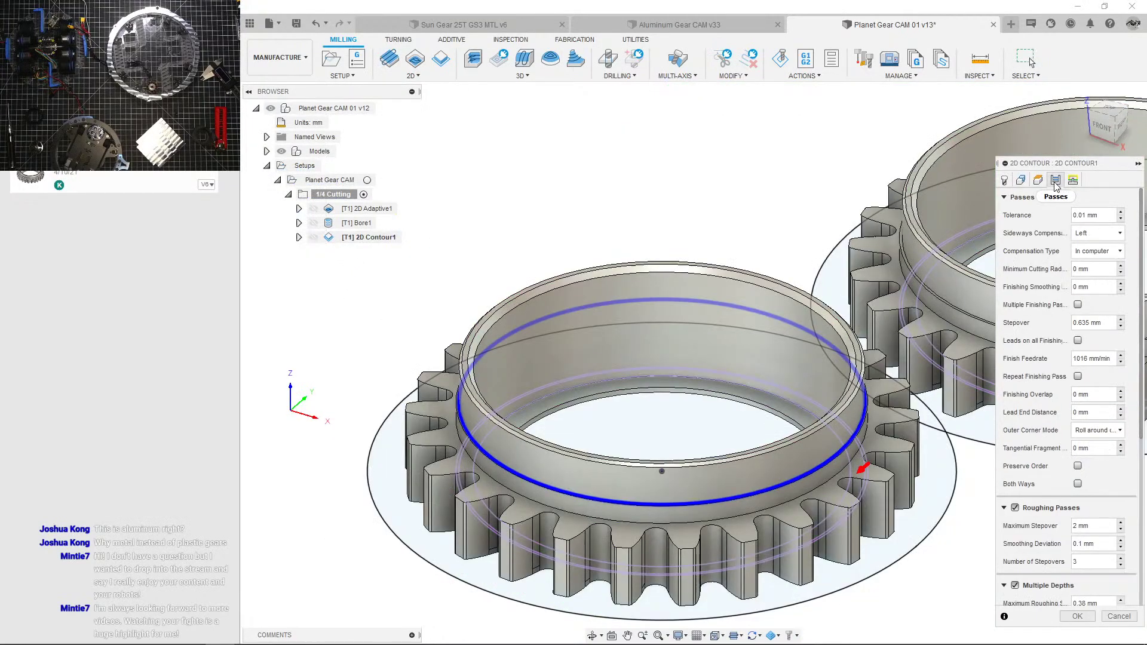
left_click(1118, 617)
scroll(498, 281, "up", 2)
middle_click_drag(499, 313, 566, 326, "shift")
scroll(569, 326, "down", 2)
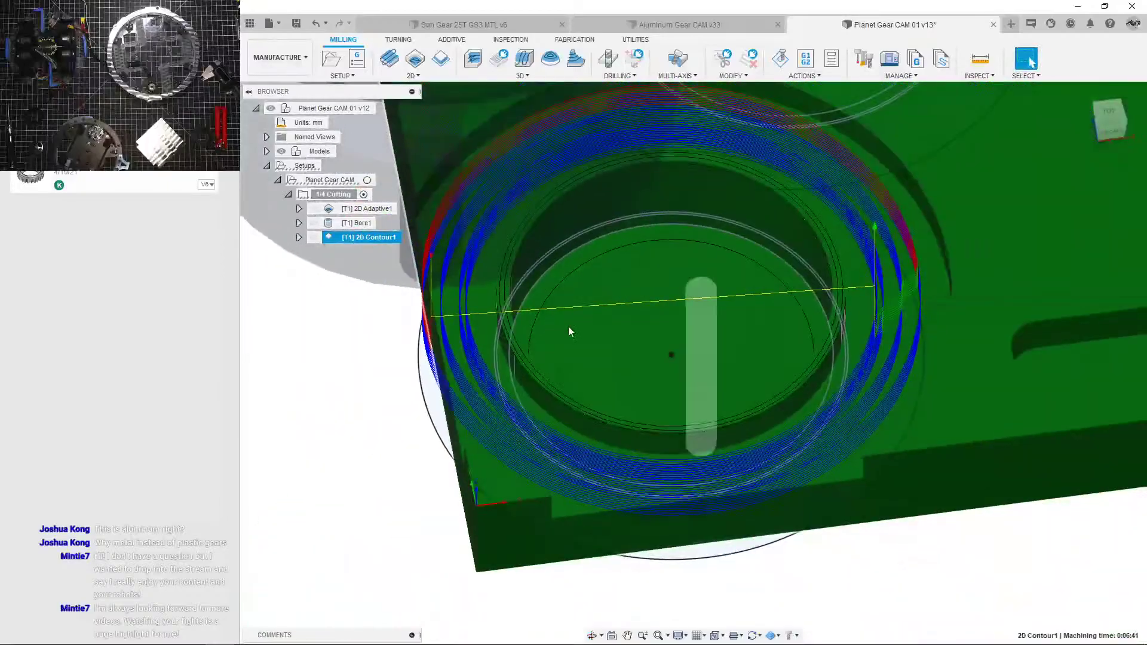
scroll(316, 323, "down", 3)
Step: Check the machining time of the nearer gear's 2D contour
right_click(364, 240)
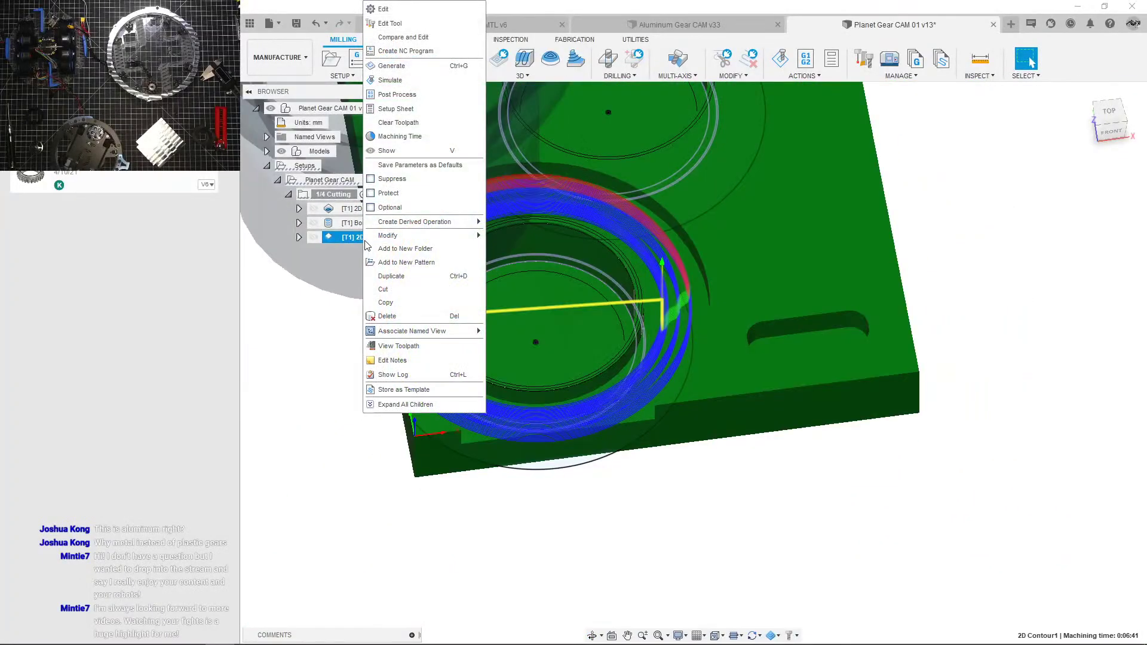
left_click(402, 138)
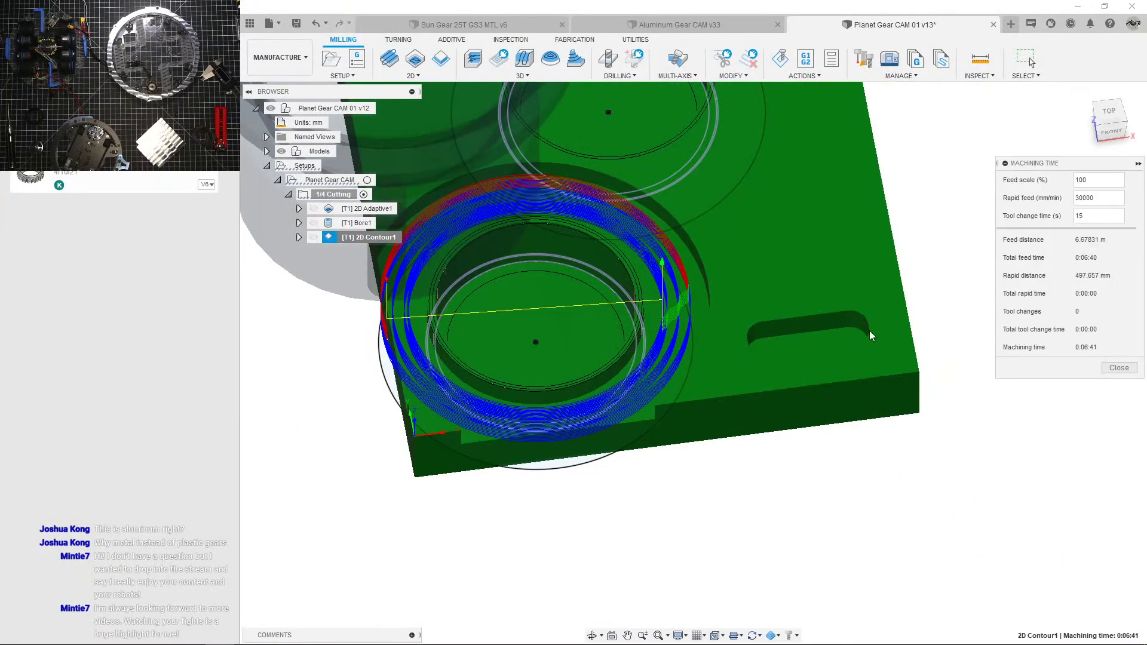
left_click(1115, 369)
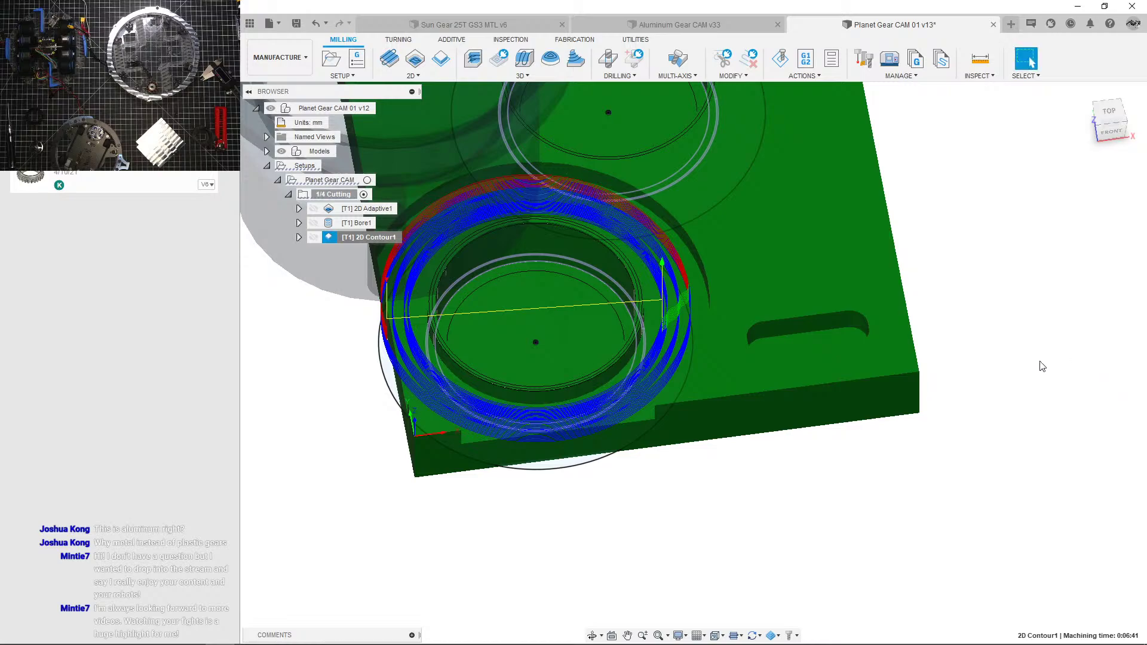
Step: Duplicate the nearer gear's 2D contour operation within the 1/4 Cutting folder
middle_click_drag(319, 372, 339, 425)
scroll(339, 426, "down", 2)
left_click(340, 426)
middle_click_drag(508, 392, 401, 380, "shift")
scroll(385, 358, "down", 1)
middle_click_drag(378, 352, 463, 375)
scroll(463, 375, "up", 4)
left_click(369, 238)
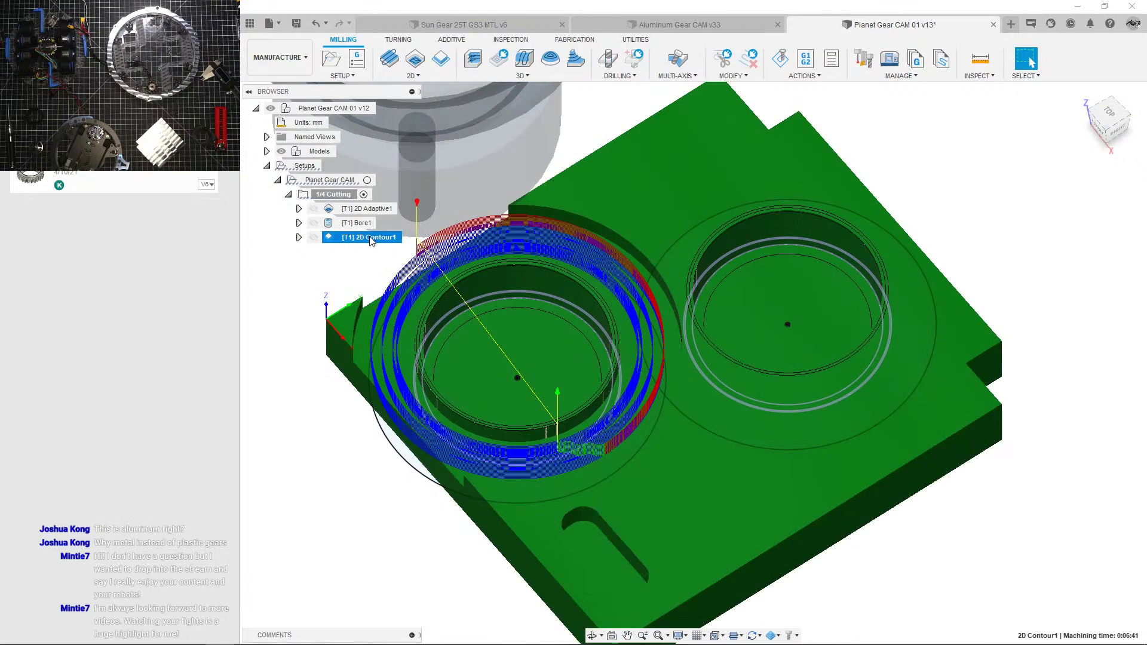
left_click(298, 284)
left_click(366, 241)
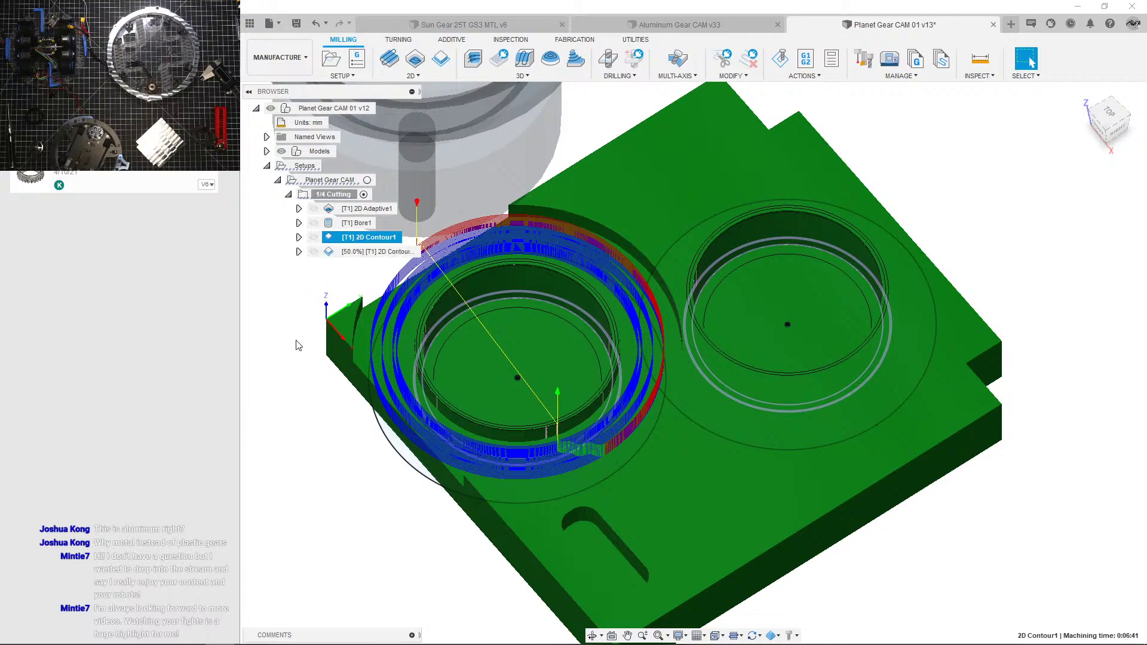
left_click(299, 346)
Step: Replace the duplicated contour's selection with the matching collar edge on the farther gear and regenerate its toolpath
double_click(376, 252)
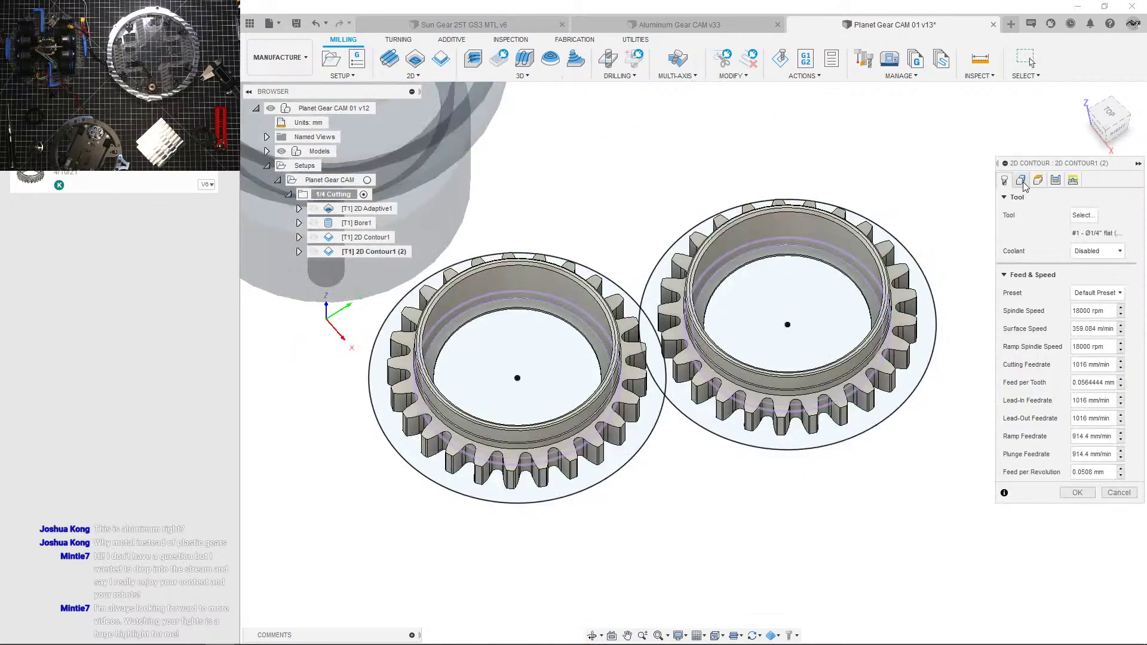
scroll(718, 349, "up", 4)
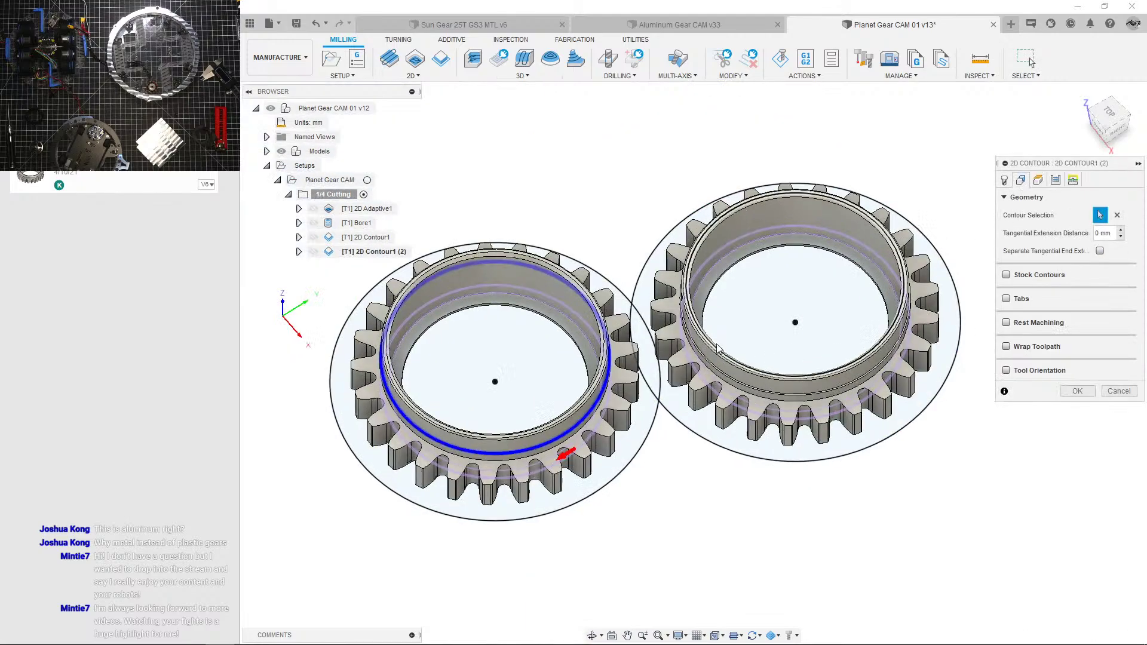
middle_click_drag(719, 347, 733, 314, "shift")
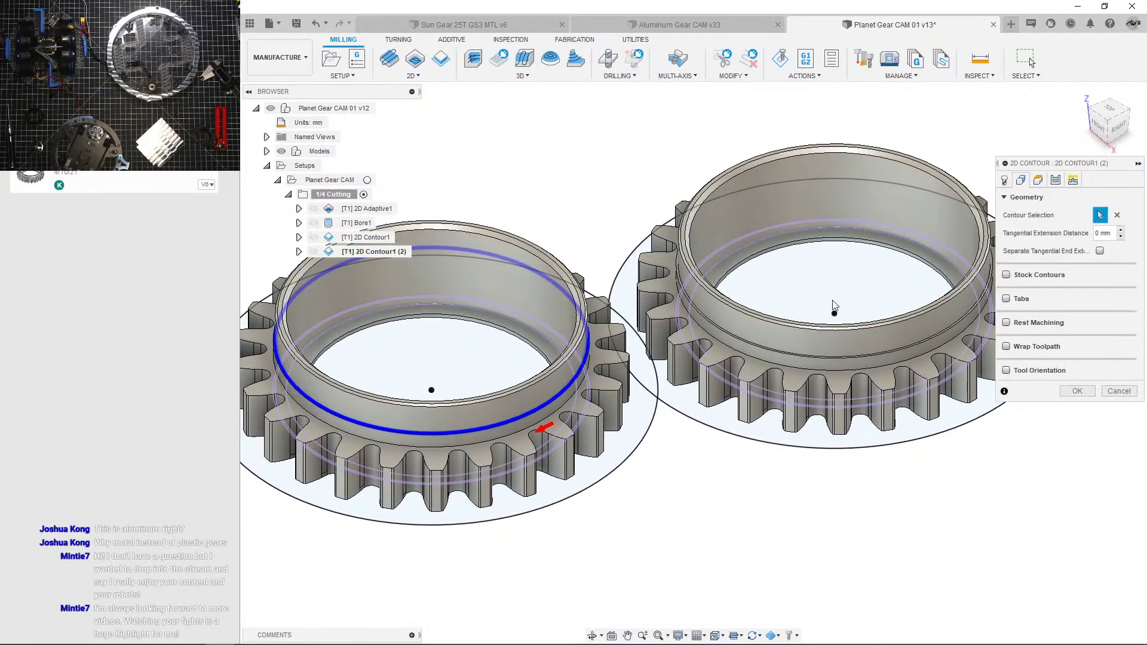
scroll(521, 253, "up", 10)
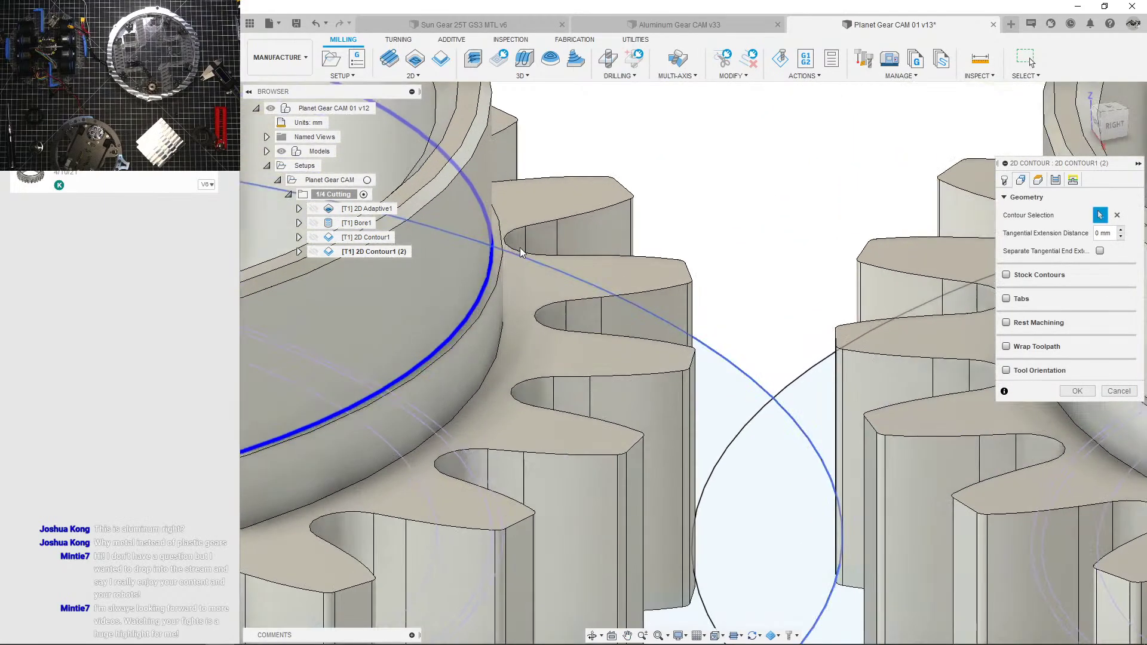
middle_click_drag(522, 253, 358, 287, "shift")
scroll(359, 287, "down", 3)
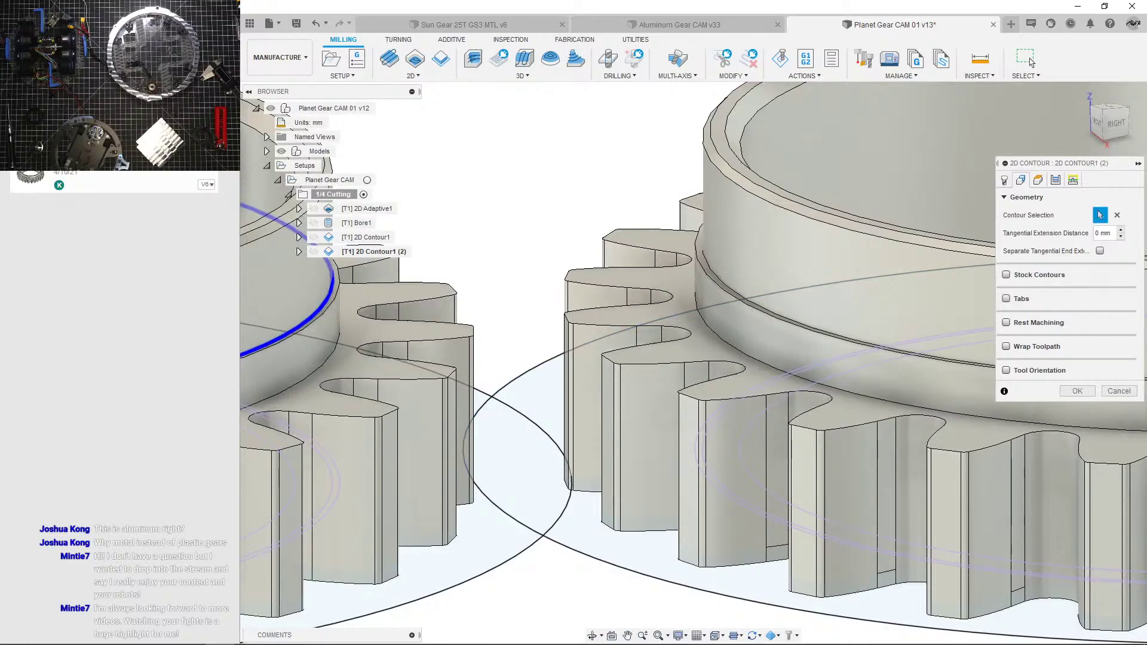
left_click(1118, 216)
scroll(687, 279, "up", 3)
left_click(734, 268)
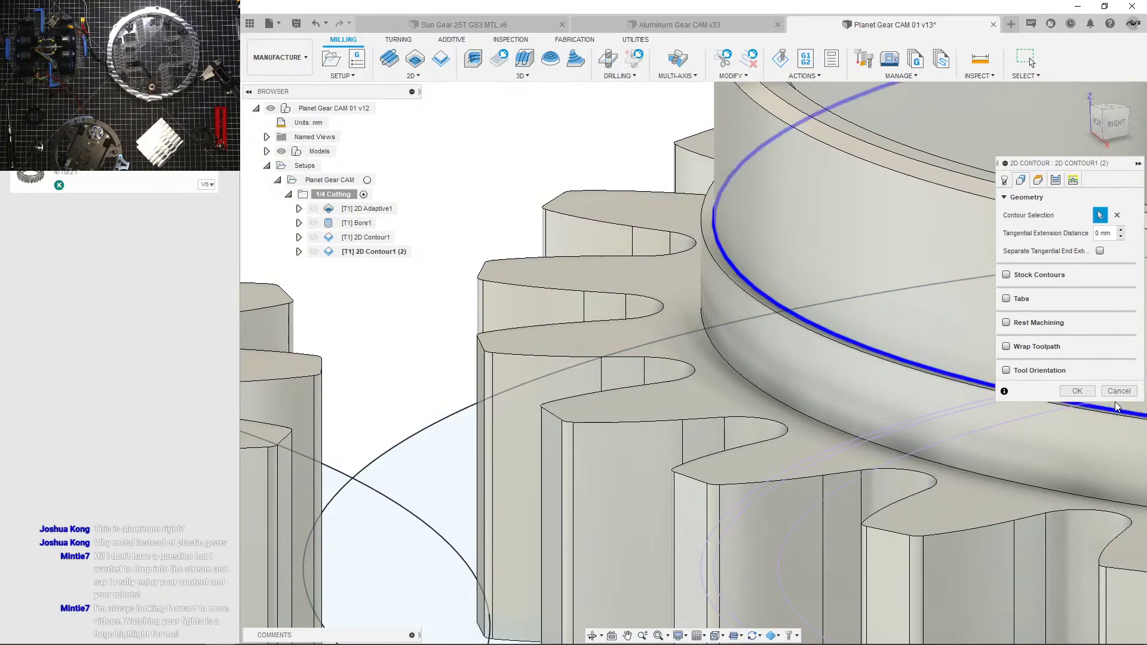
left_click(1079, 392)
Step: Inspect the duplicated contour's roughing passes and entry moves around the farther gear's collar within the stock
scroll(747, 344, "down", 5)
scroll(612, 305, "down", 1)
middle_click_drag(571, 279, 839, 282, "shift")
scroll(708, 341, "up", 2)
scroll(658, 296, "down", 3)
scroll(830, 302, "up", 3)
middle_click_drag(778, 315, 865, 326, "shift")
scroll(577, 358, "up", 3)
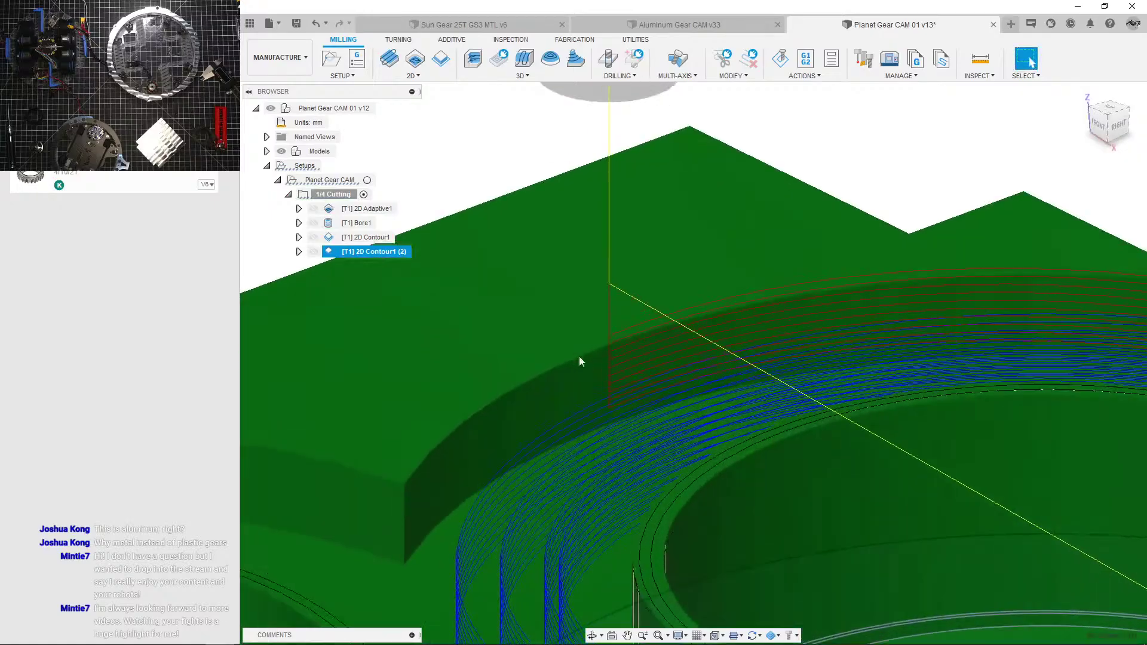
middle_click_drag(579, 359, 651, 407, "shift")
scroll(650, 407, "down", 3)
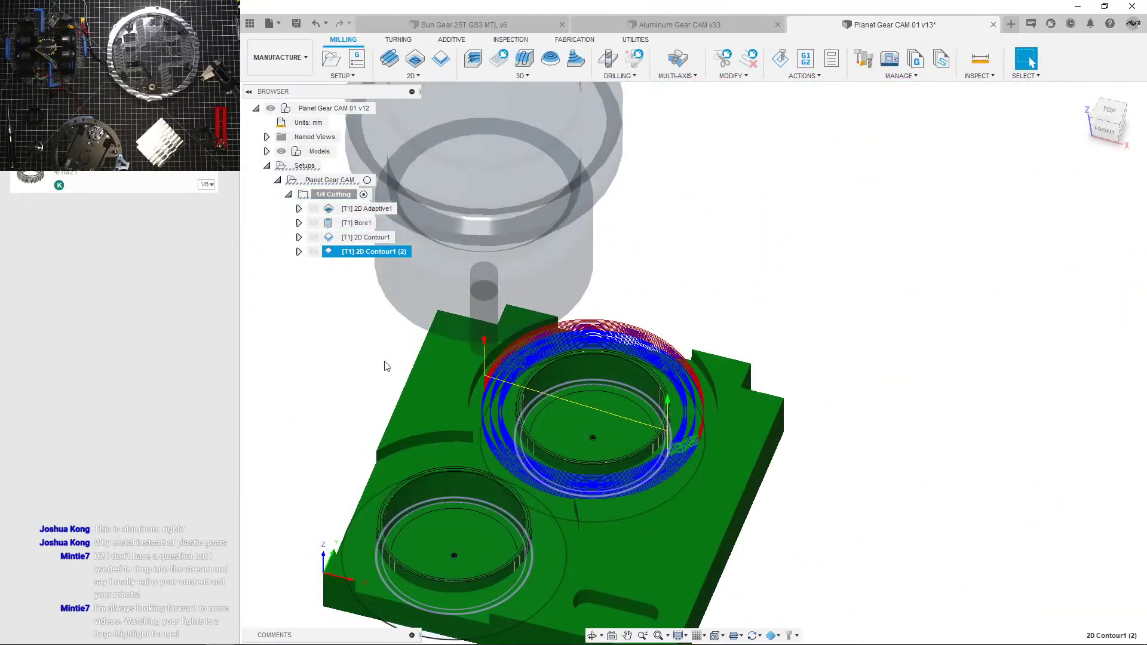
Step: Check the duplicated contour's pass settings and read the explanation of sideways compensation for climb and conventional milling
left_click(385, 361)
double_click(379, 251)
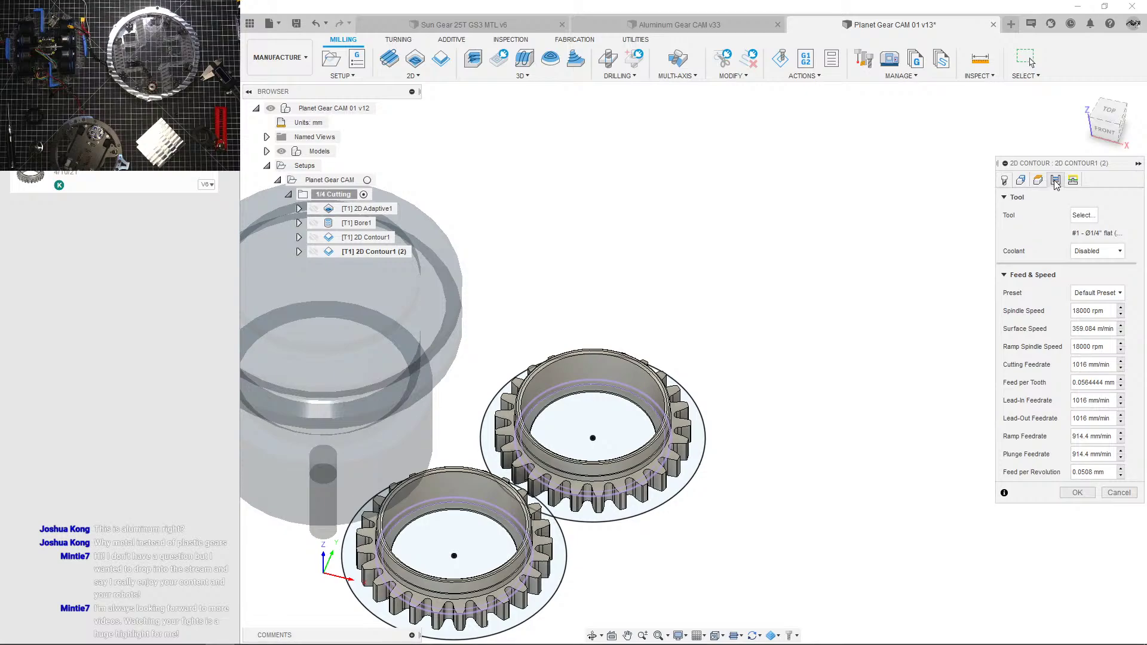
left_click(1056, 182)
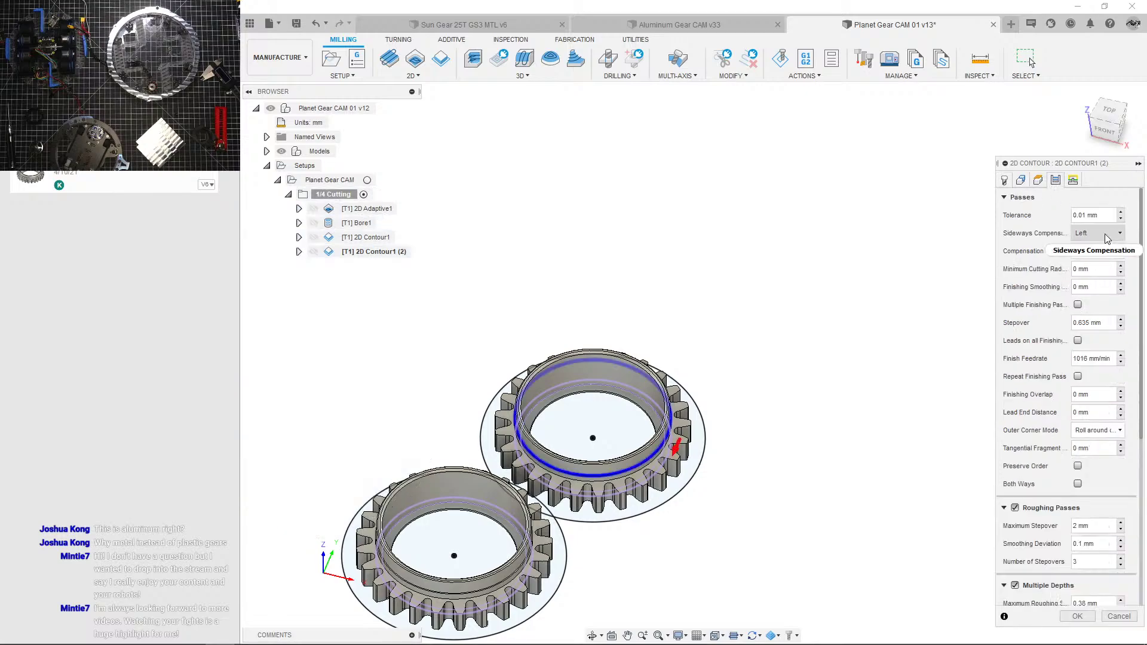
mouse_move(1107, 238)
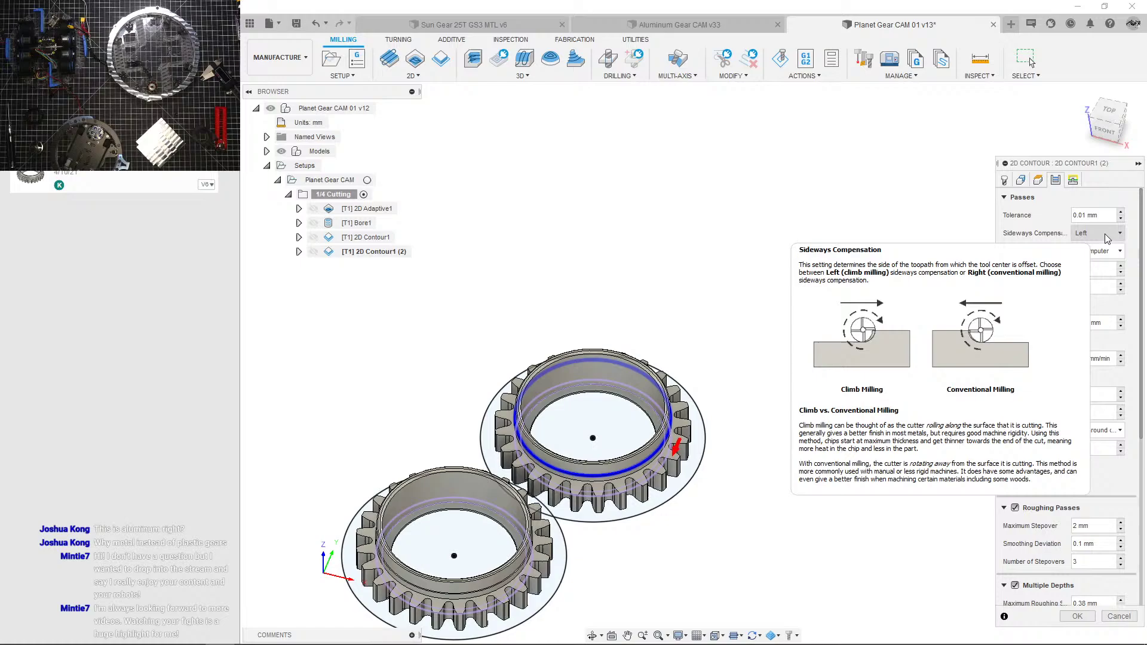
left_click(1117, 621)
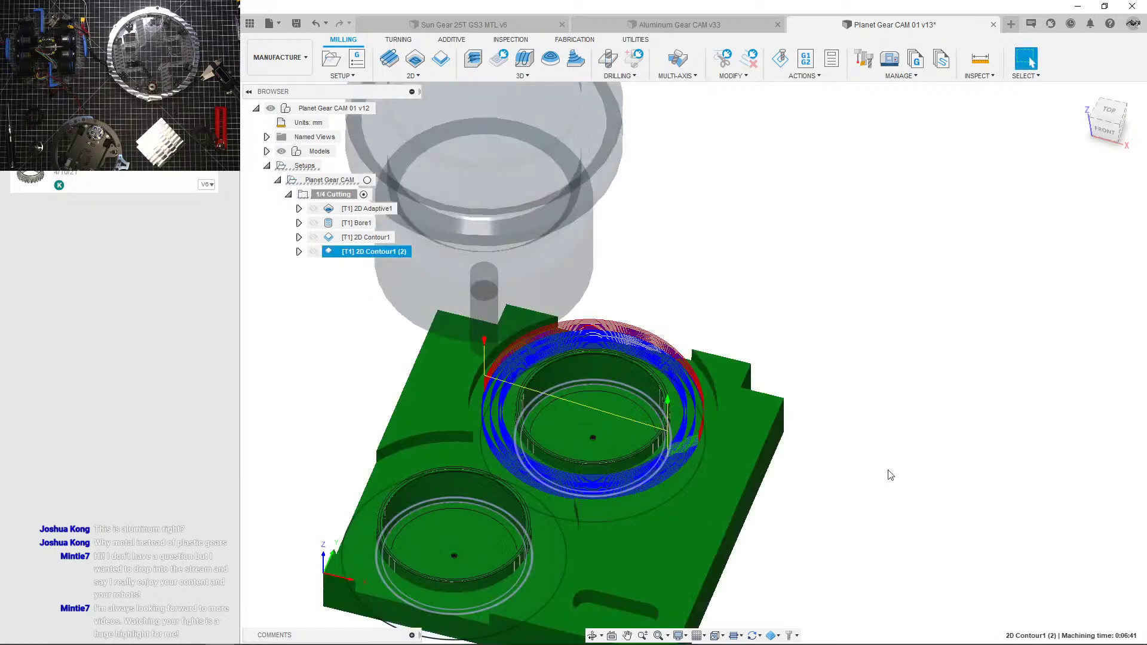
Step: Review the 2D Adaptive operation's pass settings and inspect its clearing toolpaths inside both gears
double_click(367, 209)
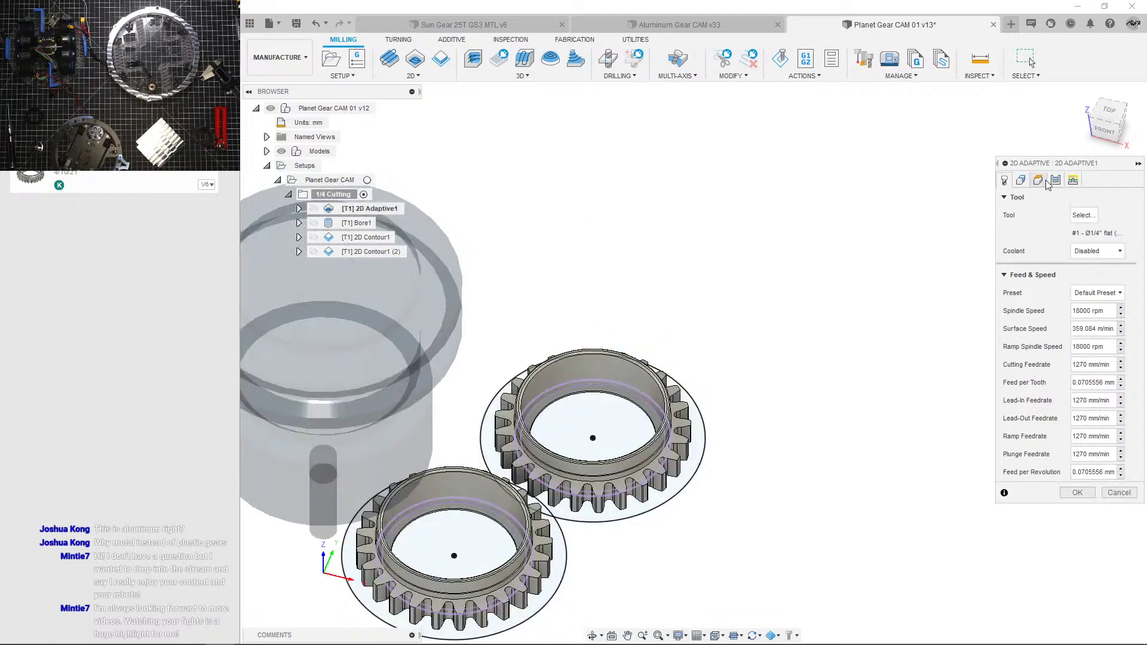
left_click(1063, 187)
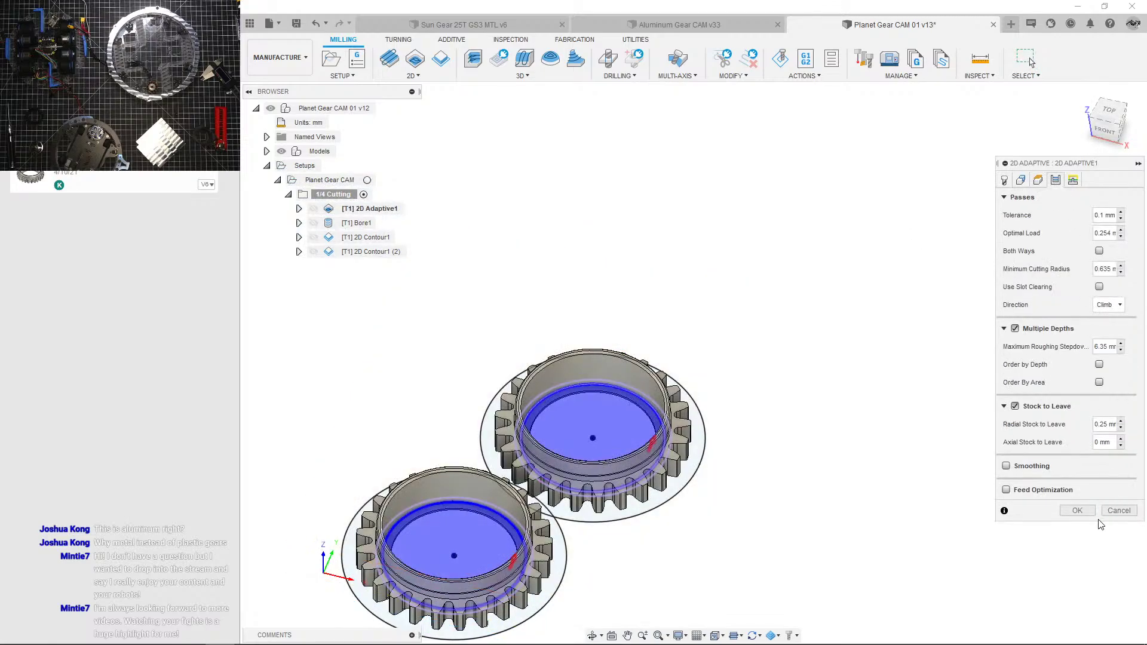
left_click(1080, 513)
middle_click_drag(845, 361, 769, 359, "shift")
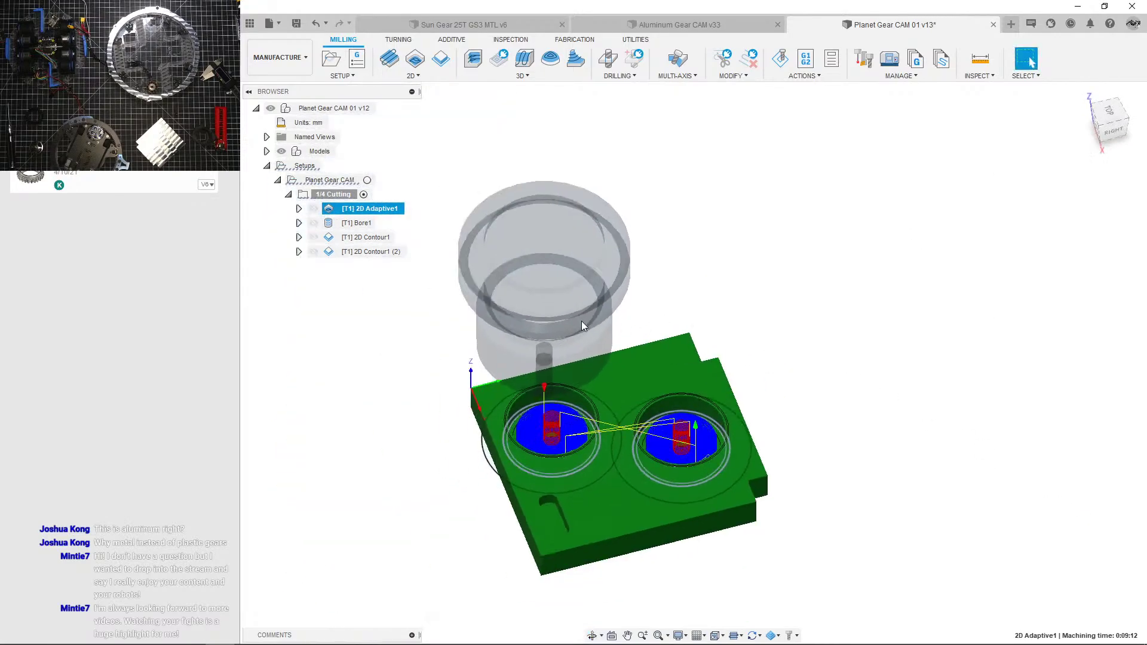
scroll(459, 329, "up", 3)
middle_click_drag(430, 320, 432, 258)
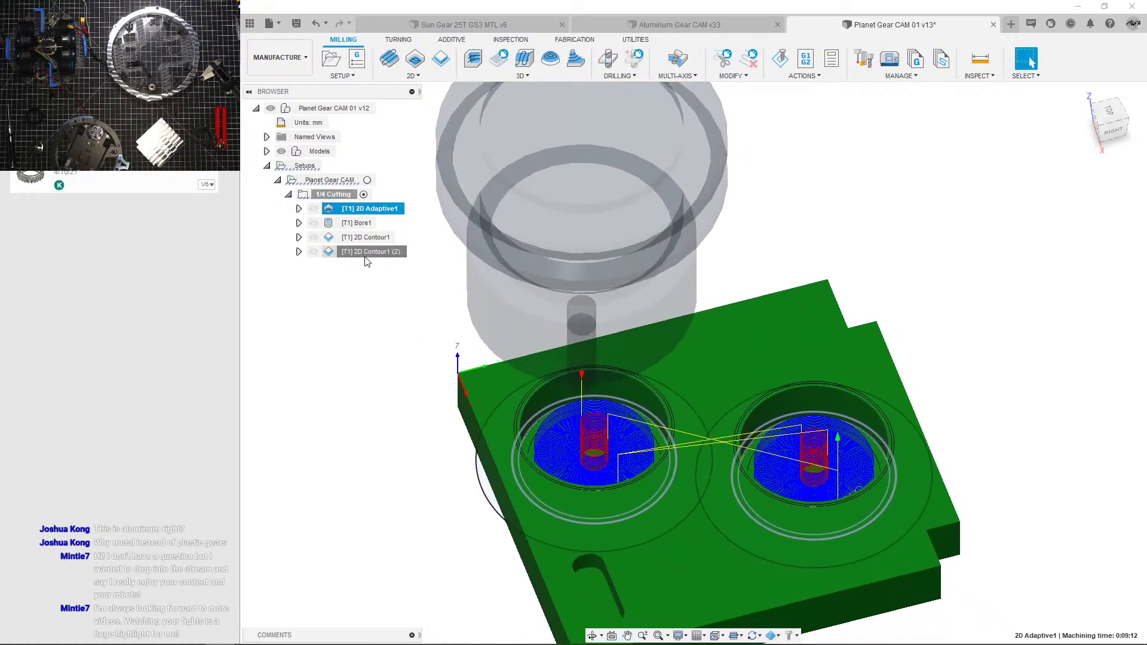
Step: Display the farther gear's contour toolpath and view it from another angle
left_click(365, 256)
scroll(518, 352, "up", 2)
middle_click_drag(445, 358, 519, 360, "shift")
scroll(519, 360, "down", 3)
Step: Duplicate the nearer gear's first 2D Contour operation and open the copy's geometry settings
left_click(380, 239)
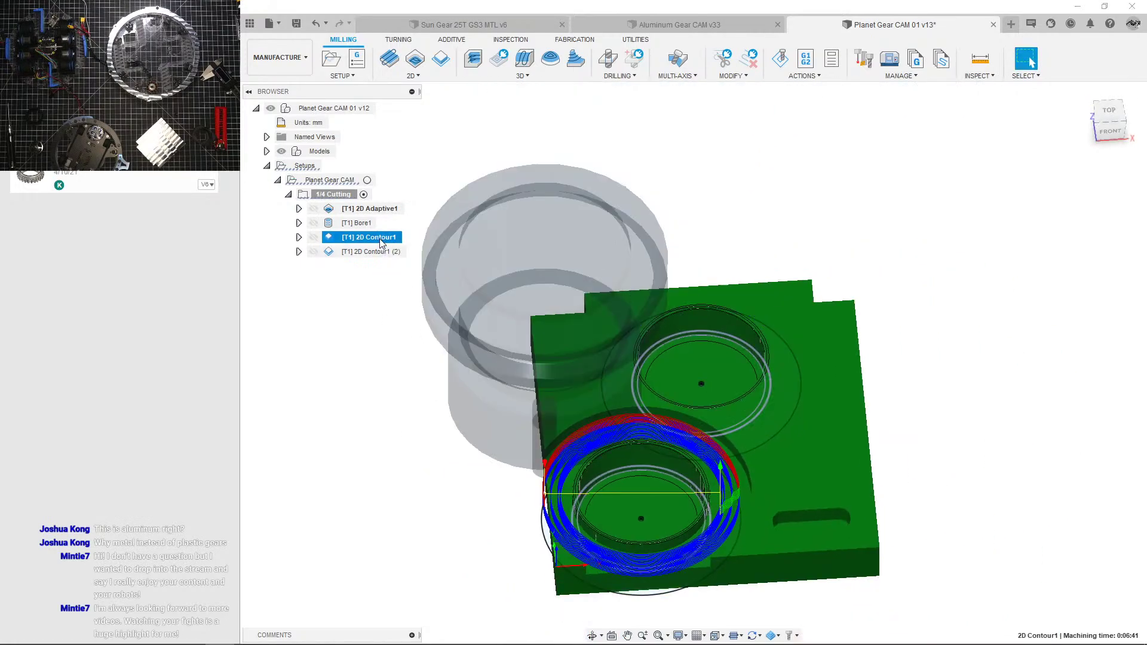
mouse_move(366, 252)
left_mouse_down()
mouse_move(364, 285)
mouse_move(378, 278)
left_mouse_up()
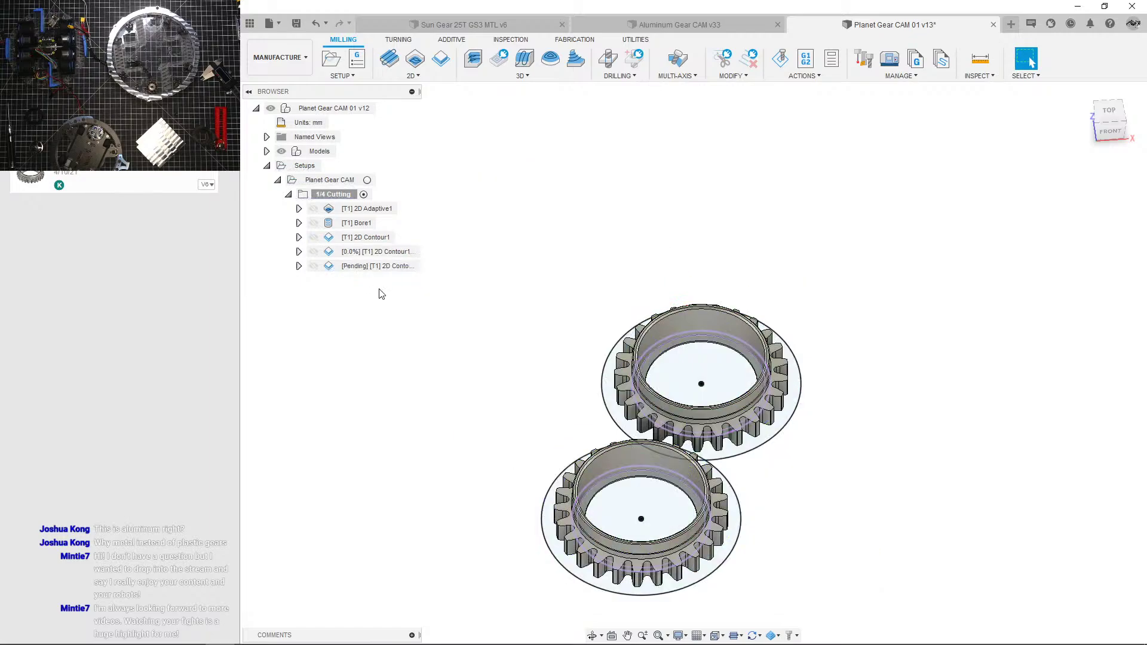
double_click(373, 266)
left_click(1020, 183)
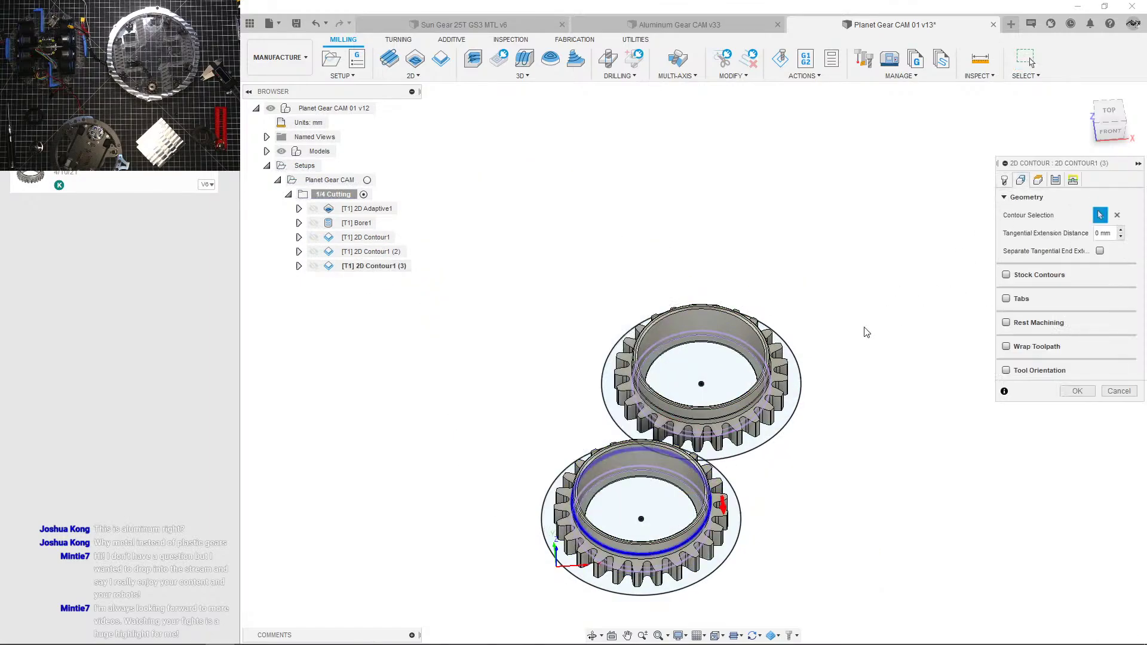
Step: Replace the copied operation's contour selection with the edge at the base of the nearer gear's collar
middle_click_drag(866, 333, 814, 278, "shift")
middle_click_drag(814, 278, 831, 190)
scroll(750, 306, "up", 3)
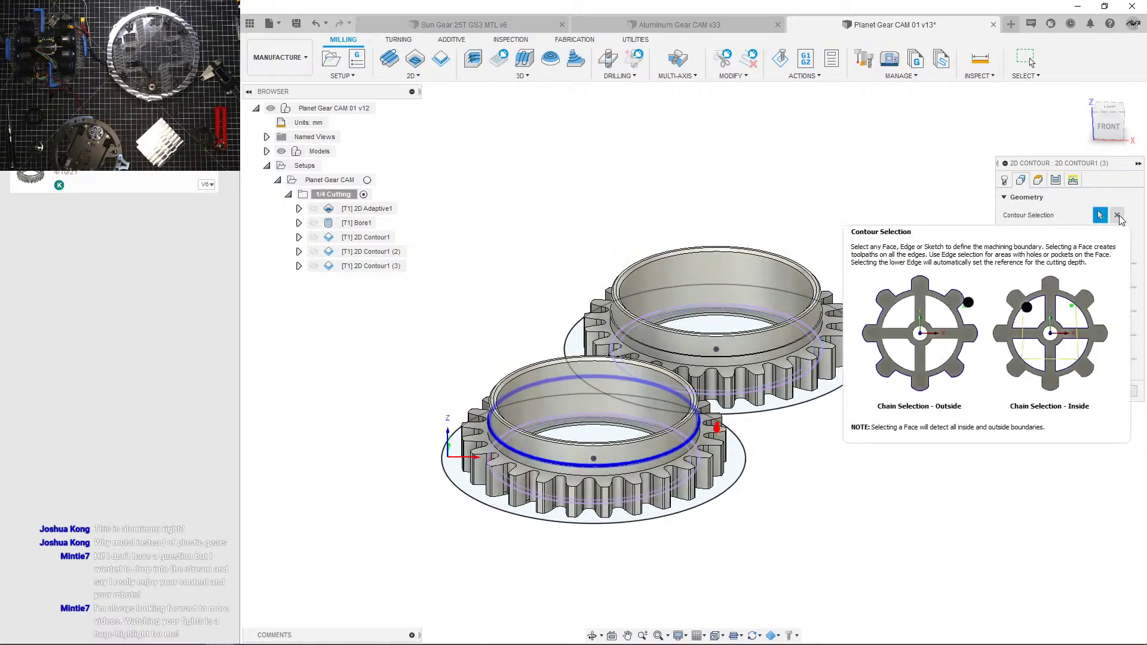
scroll(644, 449, "up", 5)
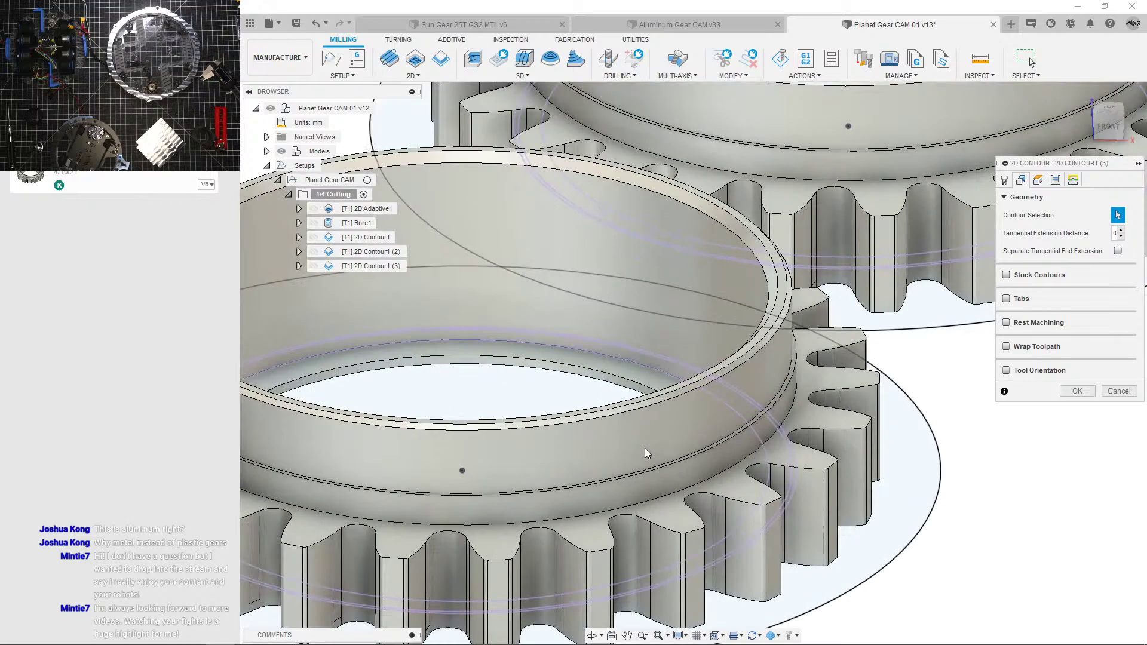
scroll(807, 466, "down", 5)
middle_click_drag(836, 353, 795, 383, "shift")
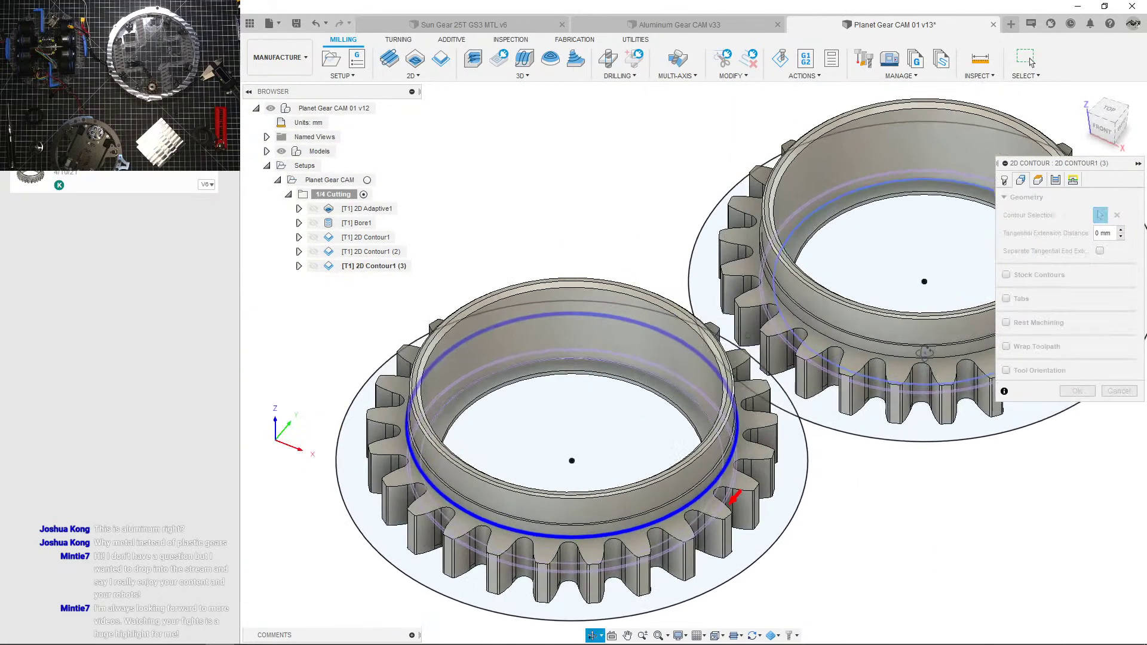
scroll(861, 370, "down", 2)
scroll(836, 395, "up", 4)
scroll(883, 394, "up", 1)
middle_click_drag(884, 393, 901, 355, "shift")
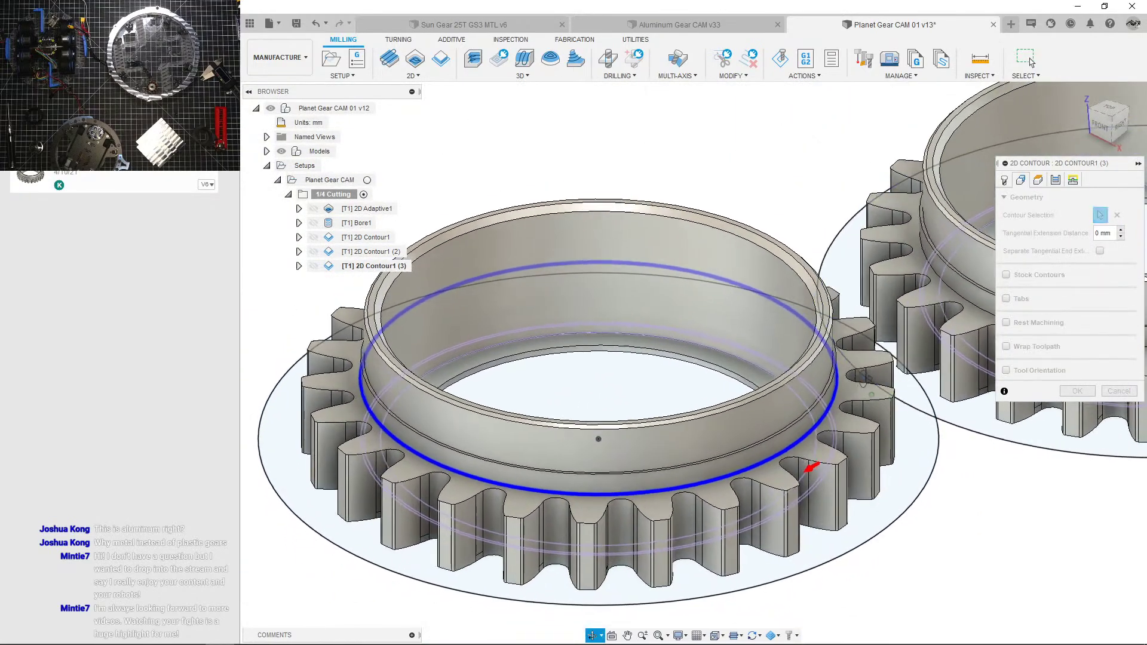
scroll(902, 355, "down", 3)
Step: Reference the top height to a selection, pick the narrow ledge face on the collar, and try to apply the settings
left_click(1057, 183)
left_click(1038, 180)
scroll(919, 440, "up", 6)
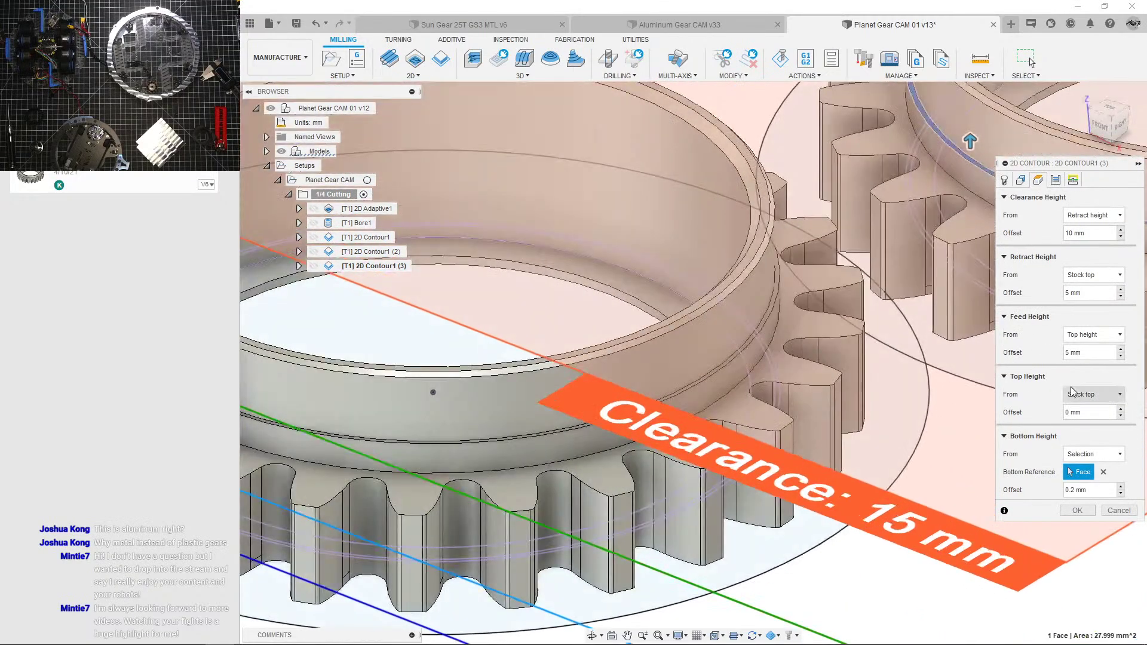
left_click(1073, 392)
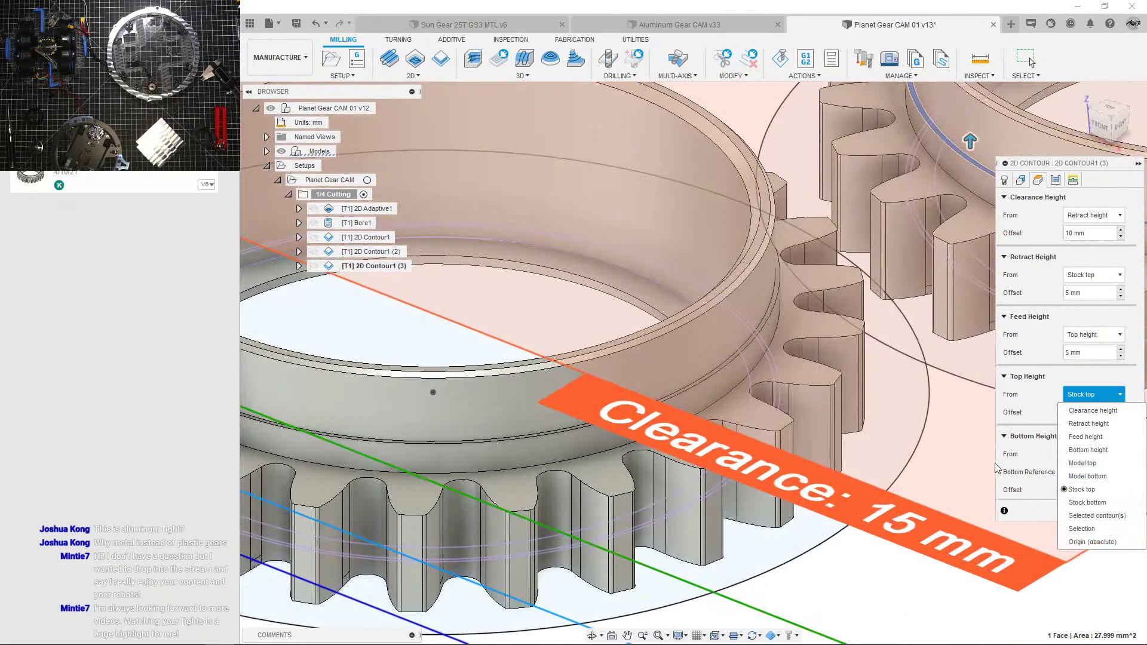
scroll(711, 368, "up", 3)
left_click(1084, 530)
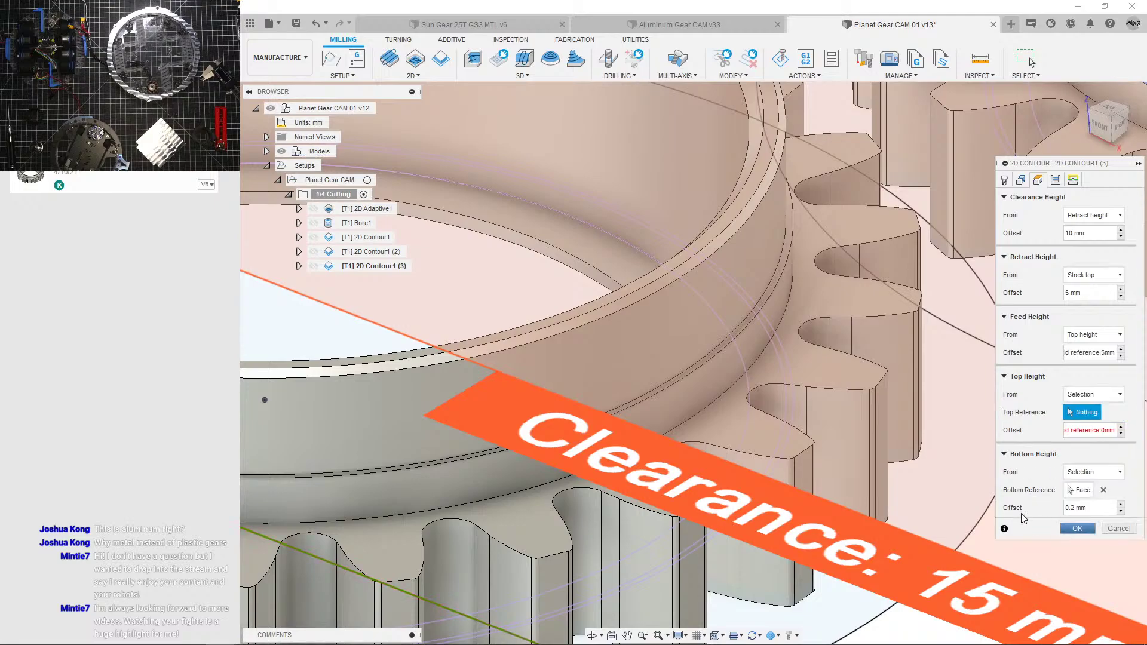
scroll(751, 435, "up", 5)
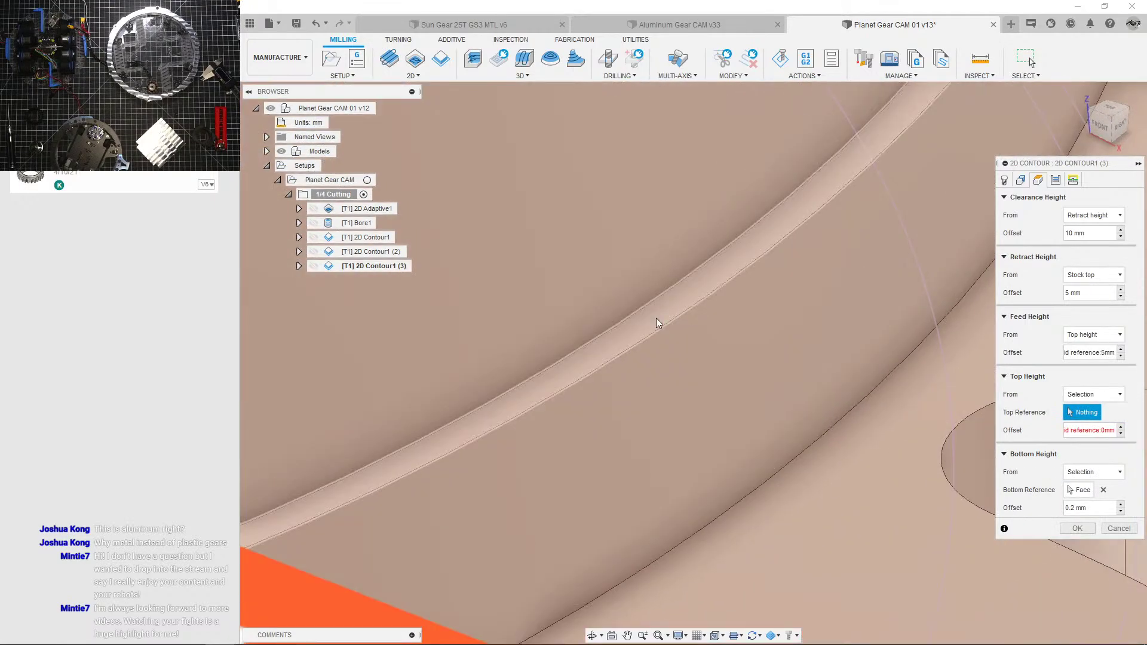
left_click(656, 323)
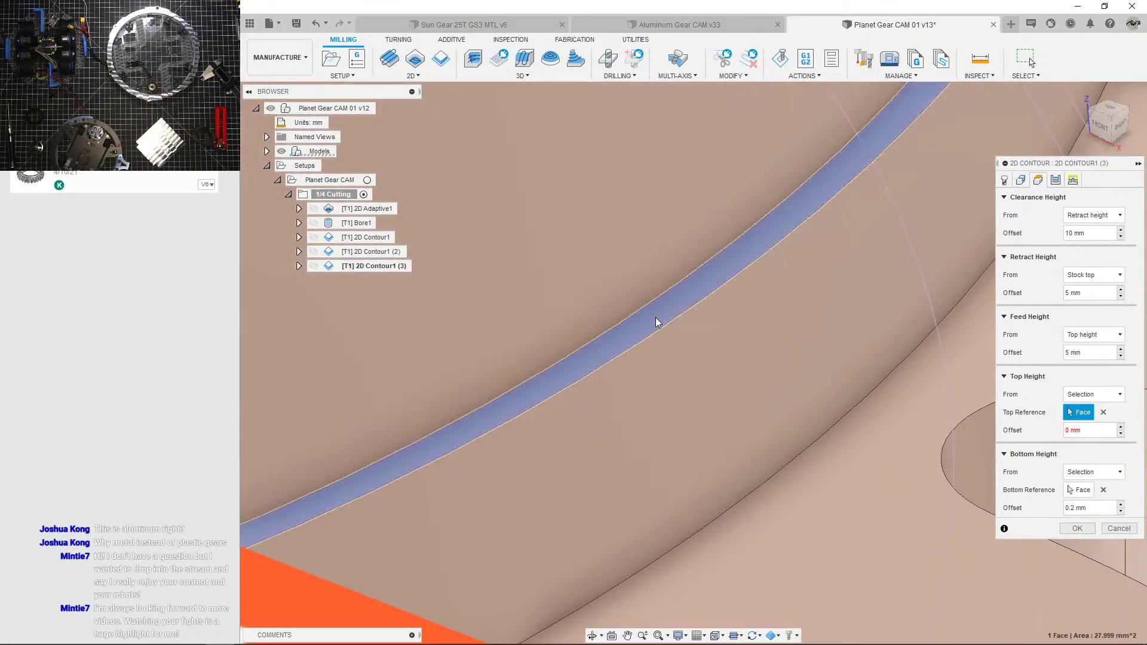
scroll(747, 478, "down", 5)
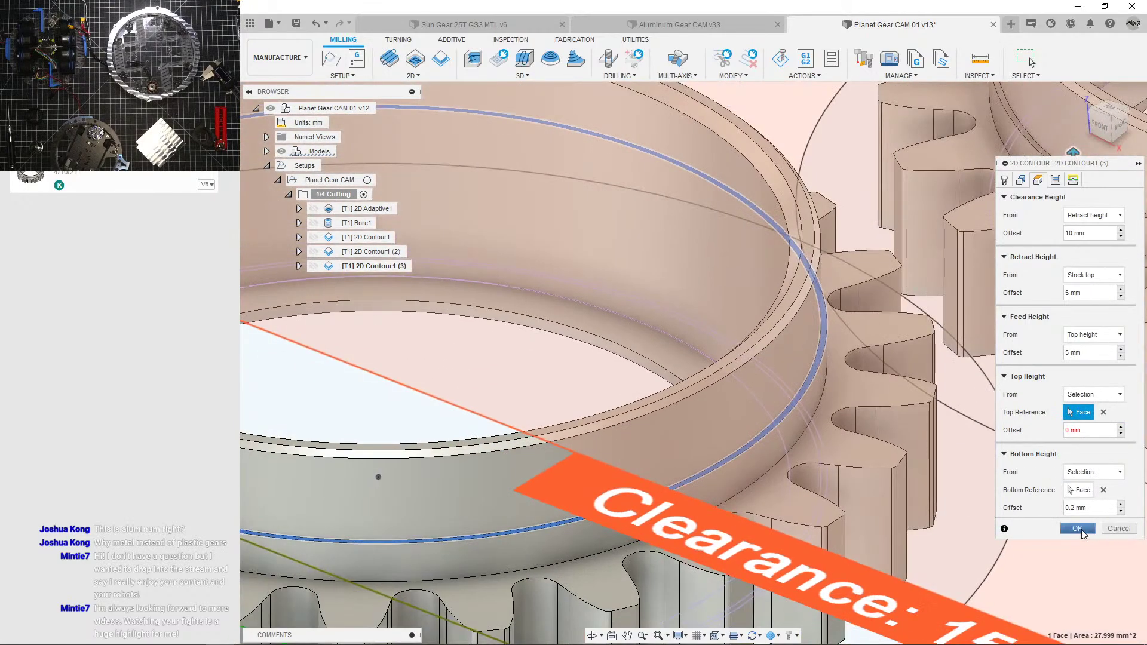
left_click(1078, 528)
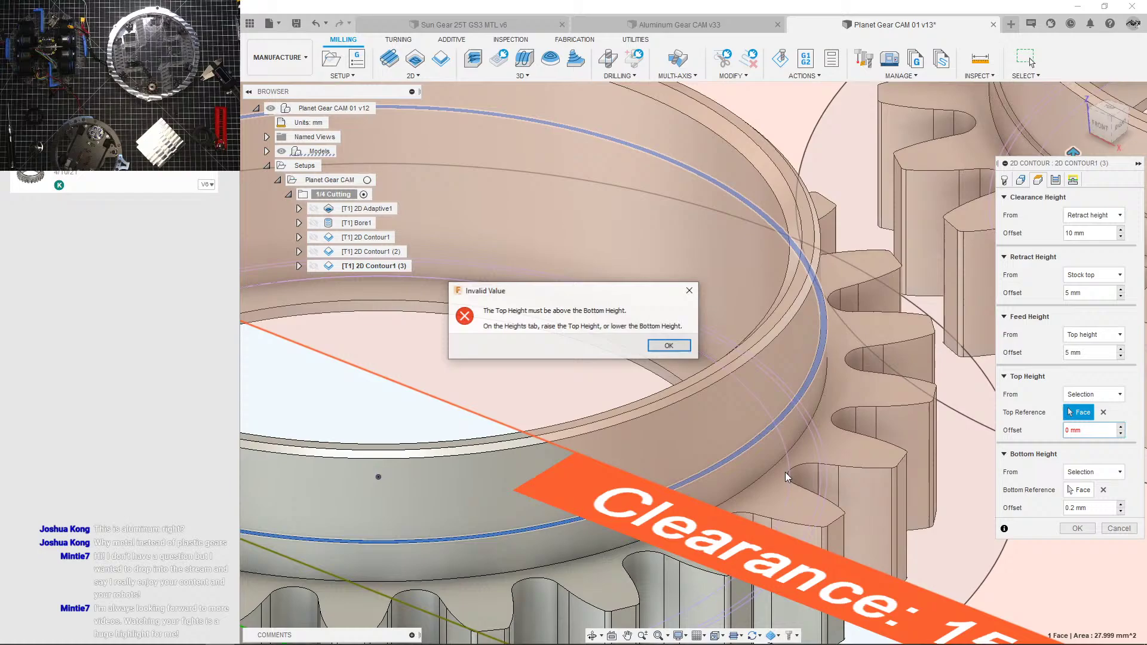
left_click(668, 345)
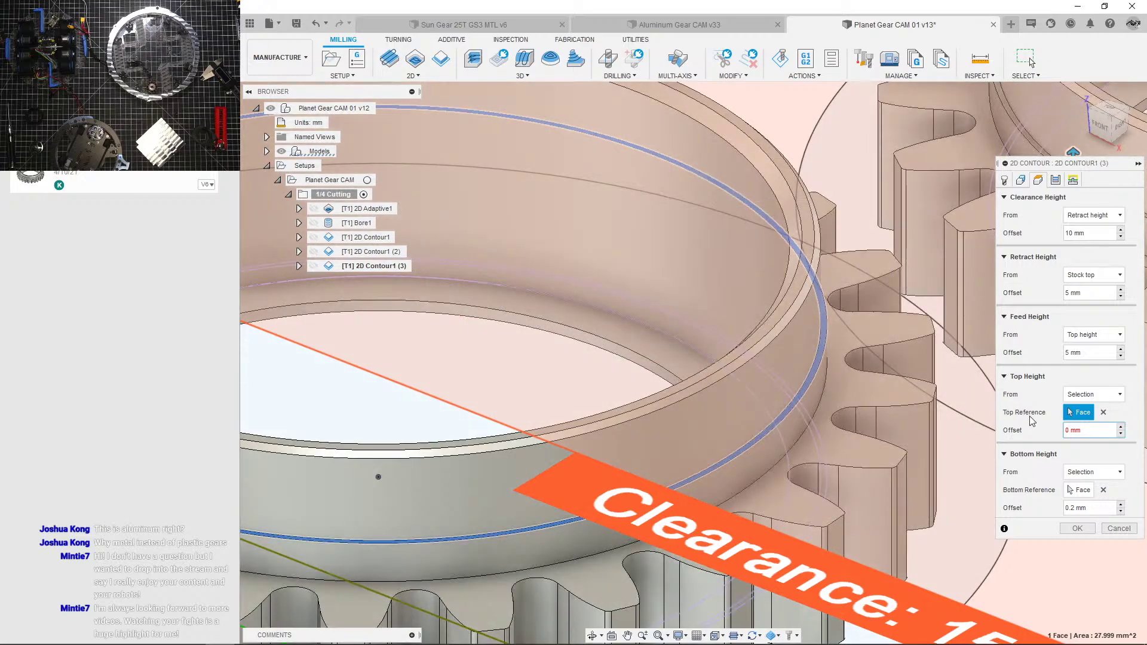
Step: Replace the bottom height reference with the nearer gear's upper tooth face and apply the operation
scroll(792, 415, "down", 4)
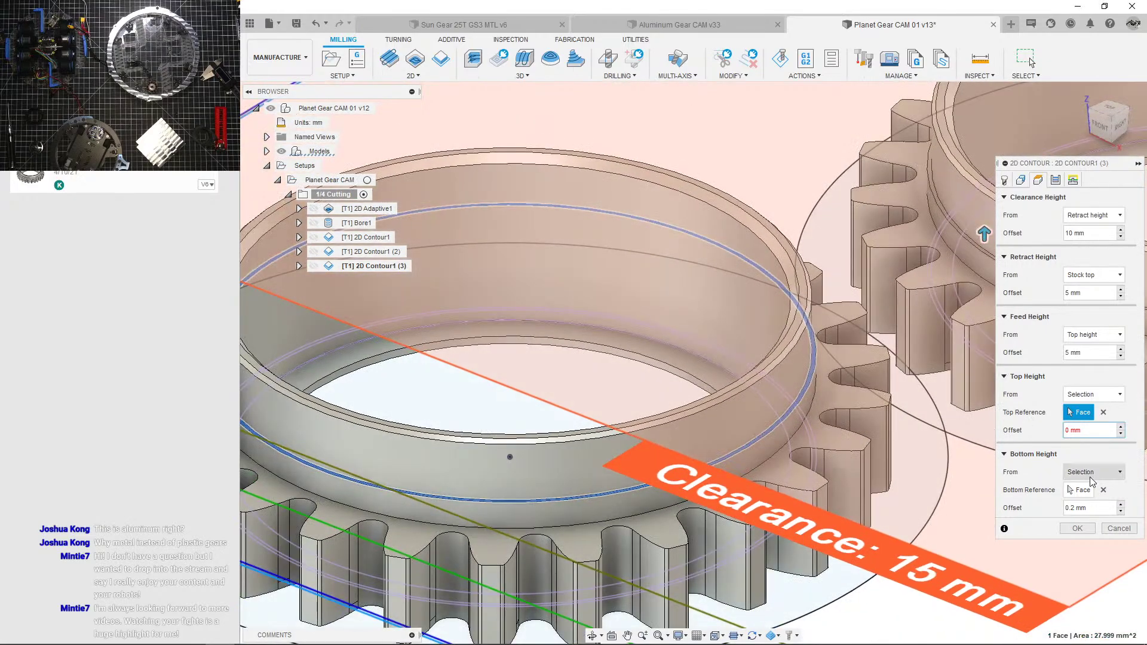
left_click(1082, 490)
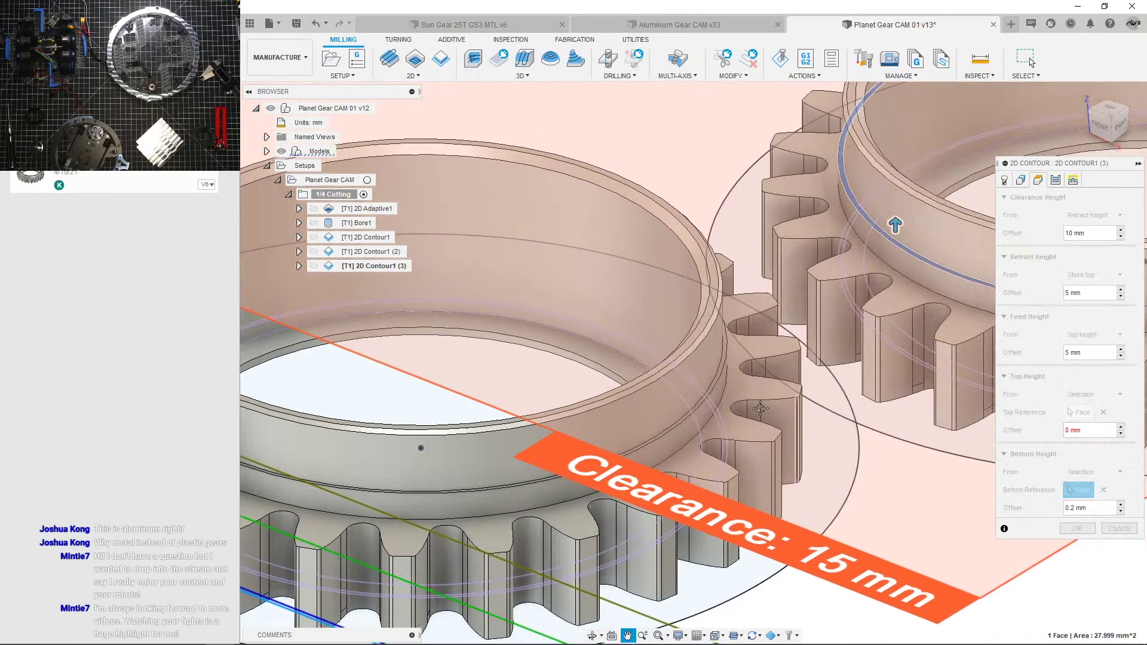
left_click(1105, 490)
scroll(722, 443, "up", 3)
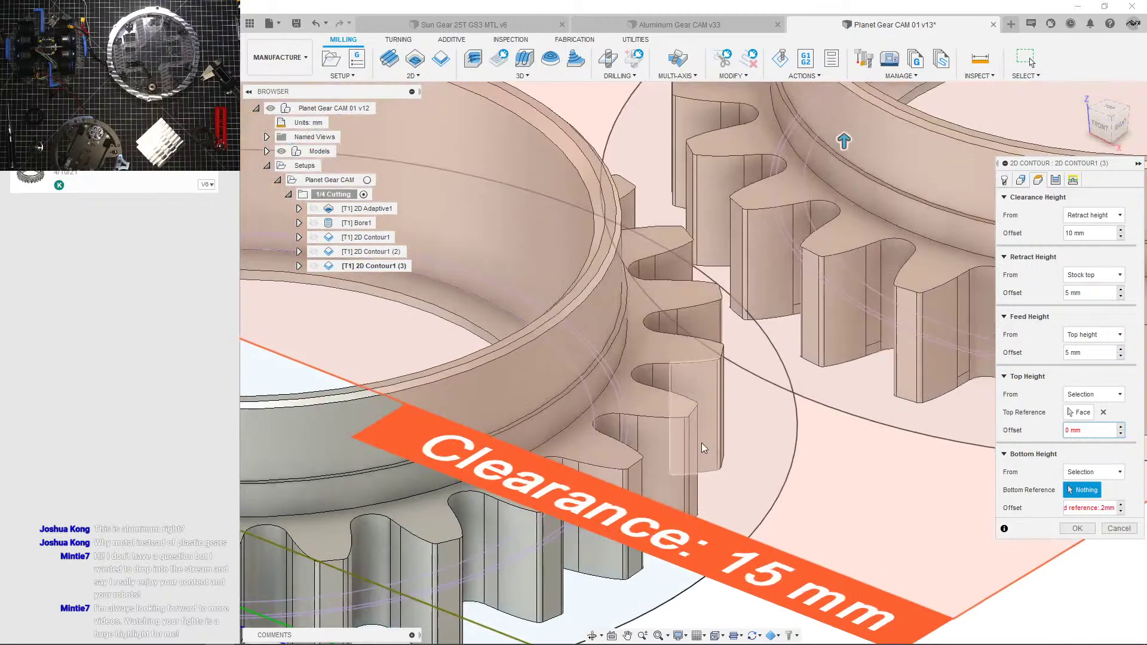
left_click(601, 451)
scroll(789, 493, "down", 3)
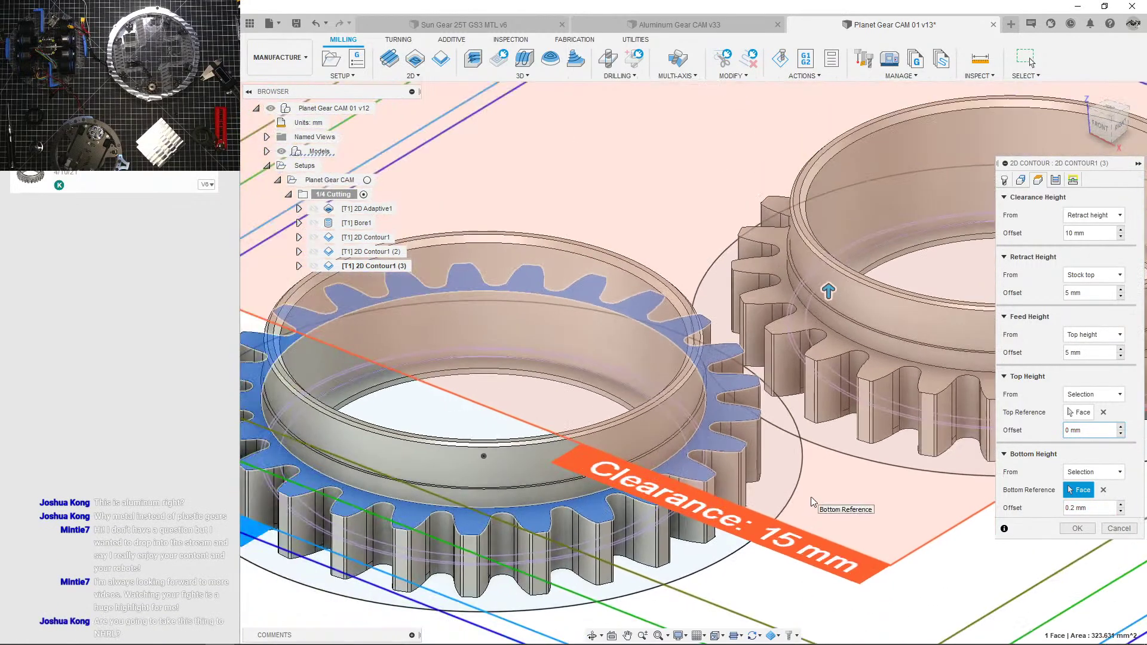
left_click(1078, 529)
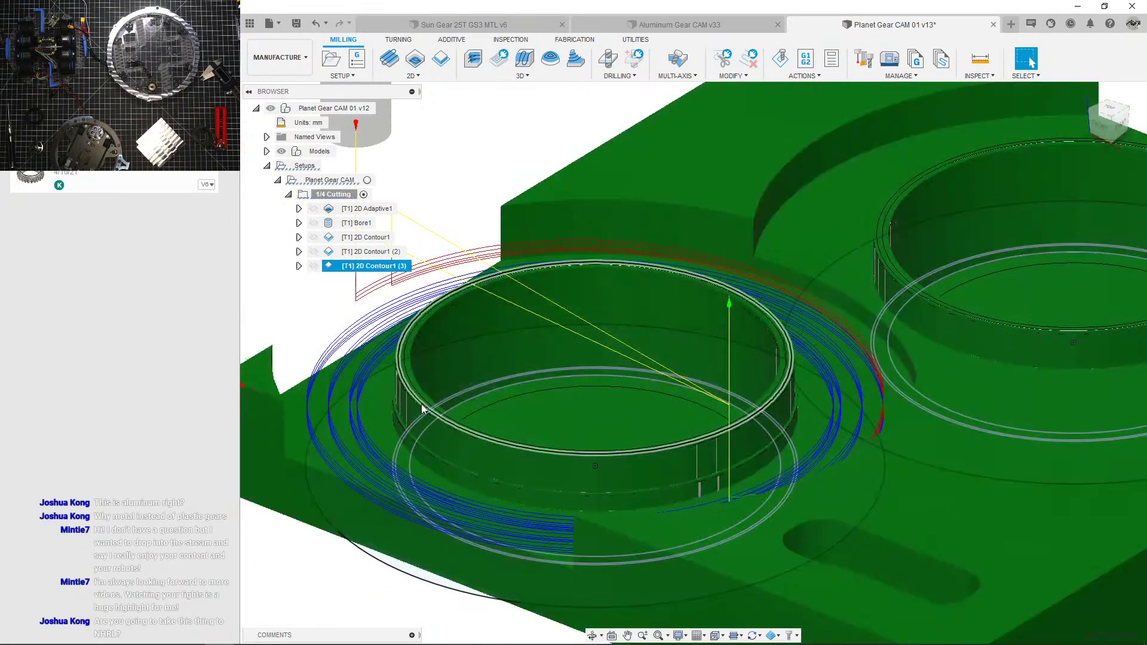
Step: Examine the third contour's passes around the base of the nearer gear's collar within the stock
middle_click_drag(422, 404, 711, 461, "shift")
scroll(711, 461, "down", 3)
scroll(711, 461, "up", 6)
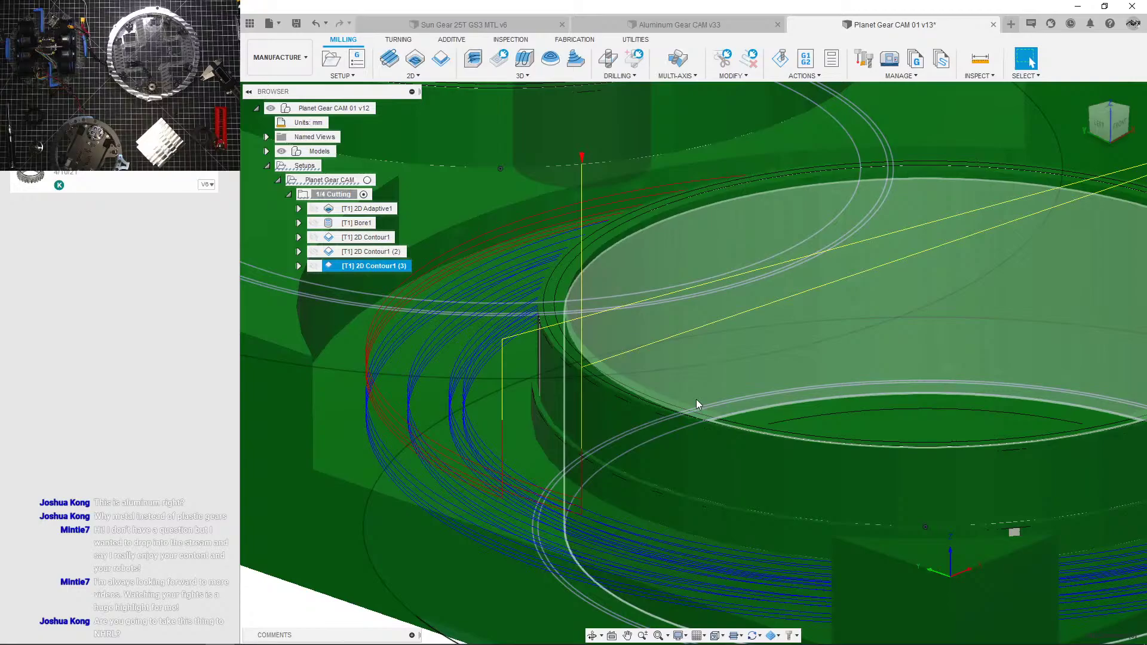
scroll(696, 399, "down", 8)
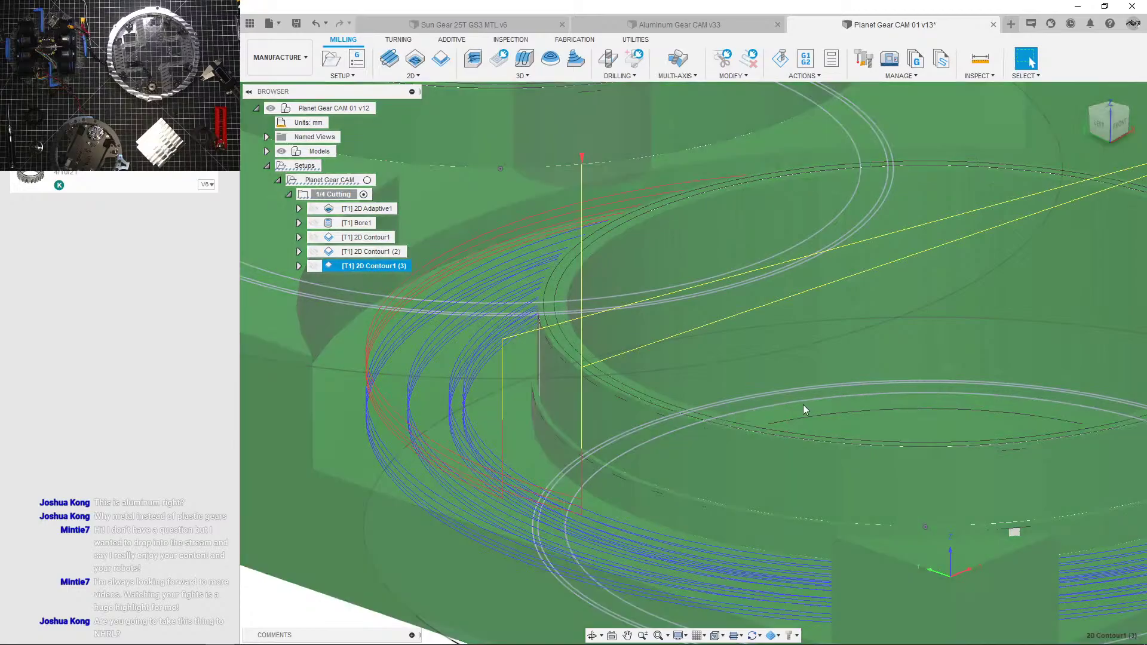
scroll(725, 438, "up", 2)
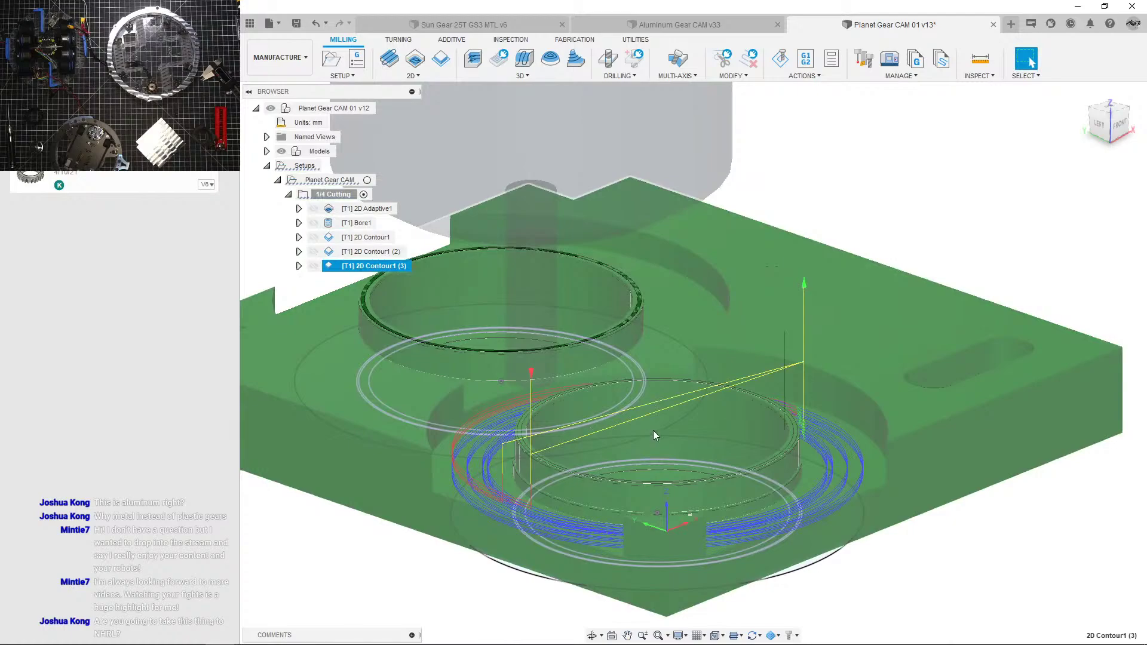
scroll(662, 427, "down", 2)
middle_click_drag(660, 425, 623, 440, "shift")
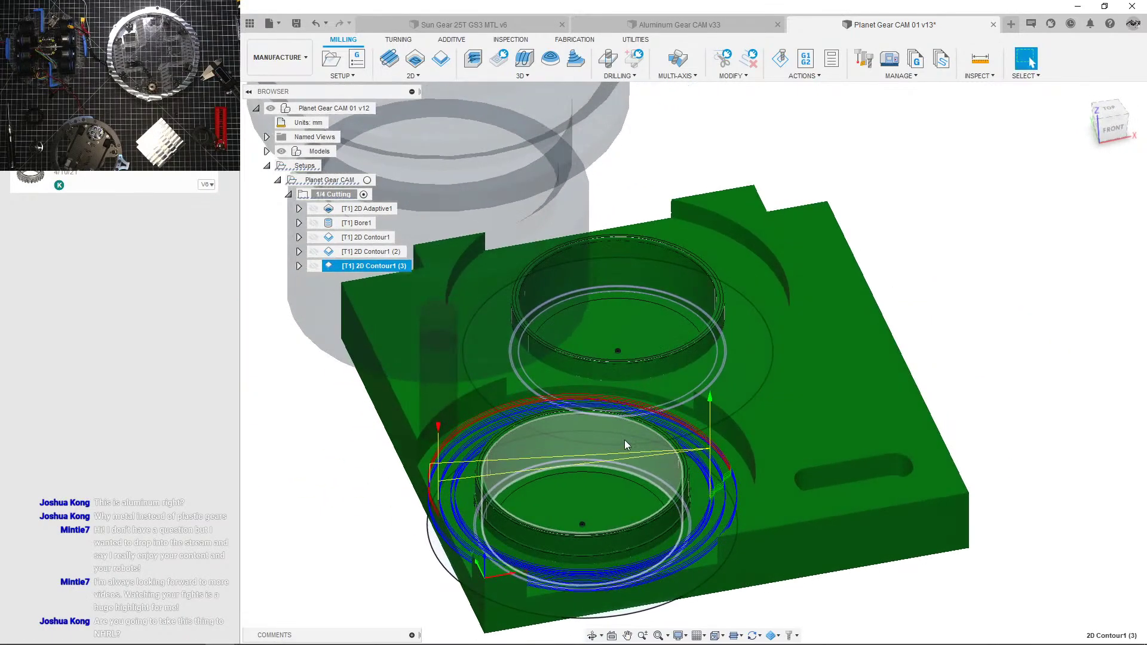
scroll(621, 440, "up", 4)
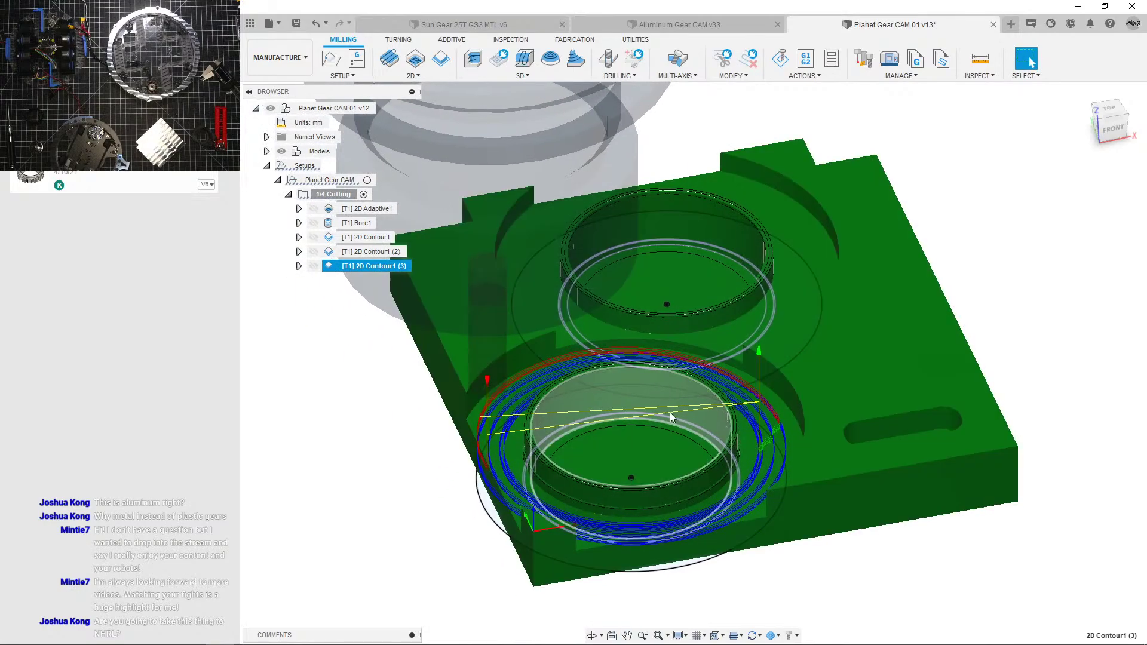
scroll(672, 482, "down", 5)
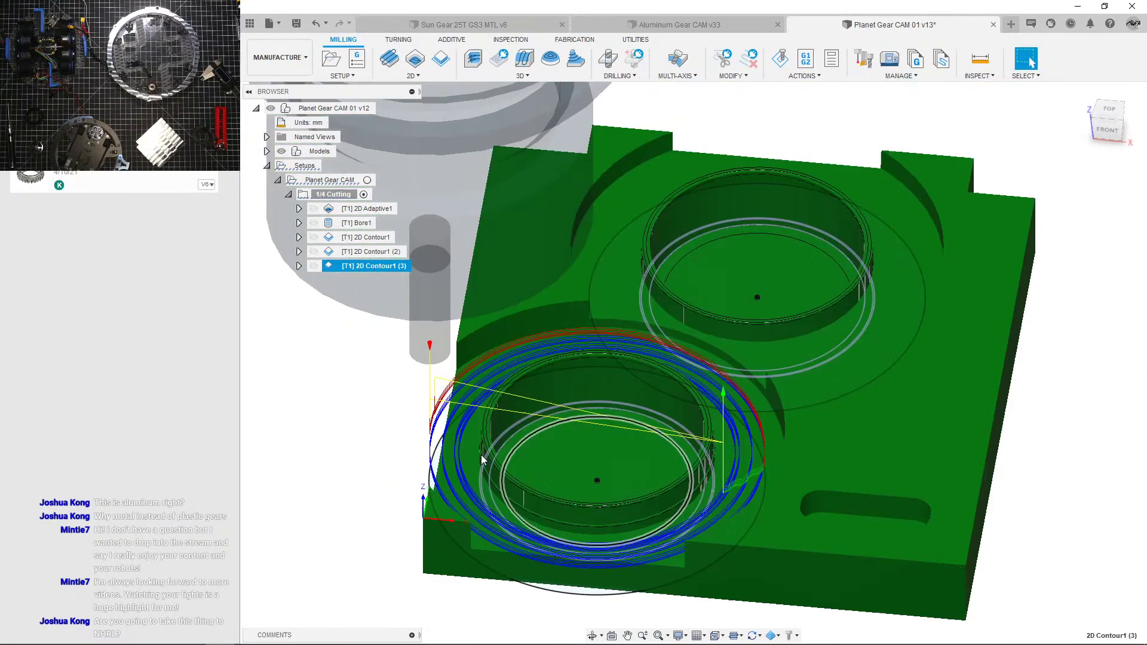
Step: Redisplay the third contour's toolpath and check its entry, linking and exit moves from several angles
left_click(334, 469)
scroll(365, 460, "up", 3)
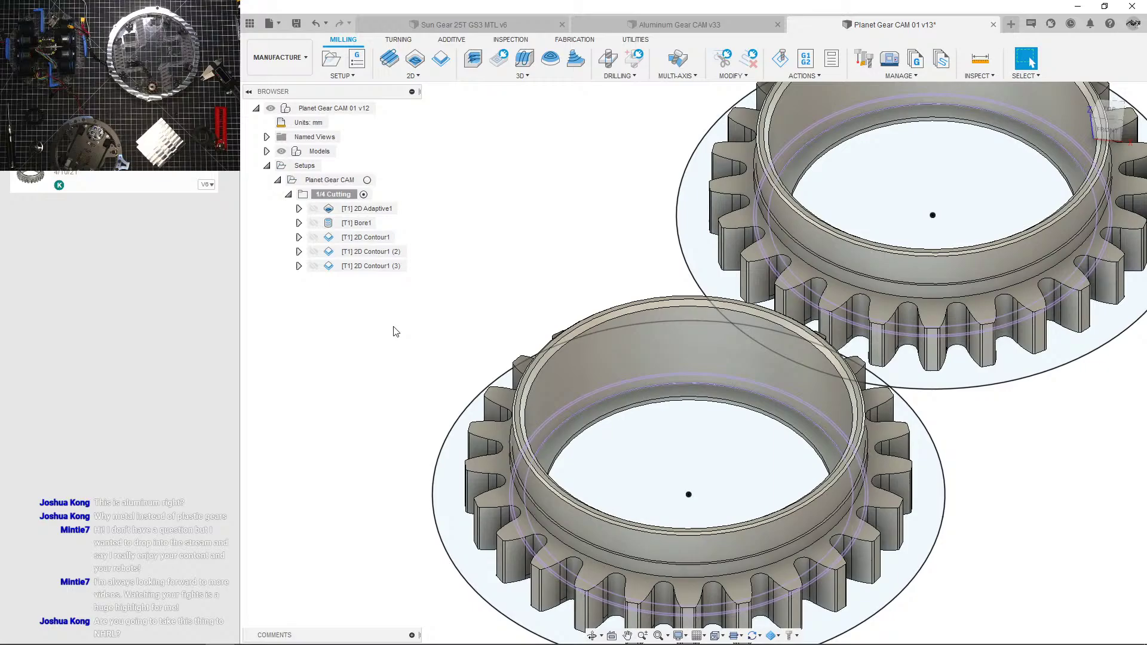
left_click(383, 267)
middle_click_drag(406, 389, 413, 370, "shift")
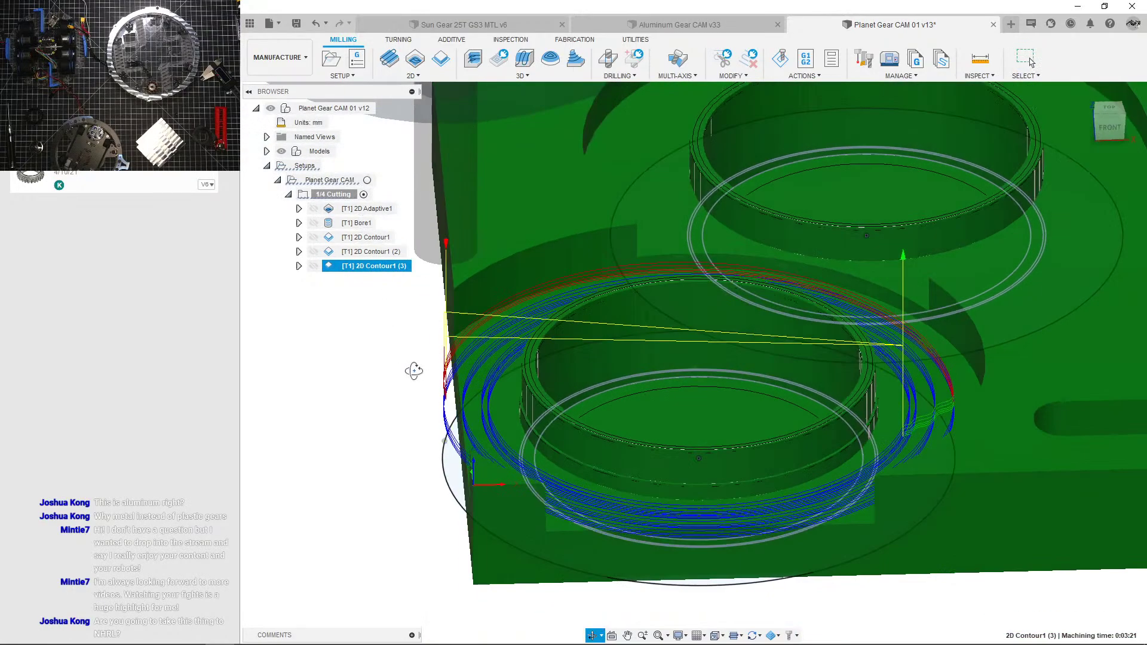
middle_click_drag(532, 344, 502, 361)
scroll(530, 428, "up", 3)
middle_click_drag(537, 456, 688, 458, "shift")
scroll(688, 456, "up", 4)
scroll(688, 458, "down", 4)
middle_click_drag(582, 507, 604, 403)
scroll(676, 461, "up", 4)
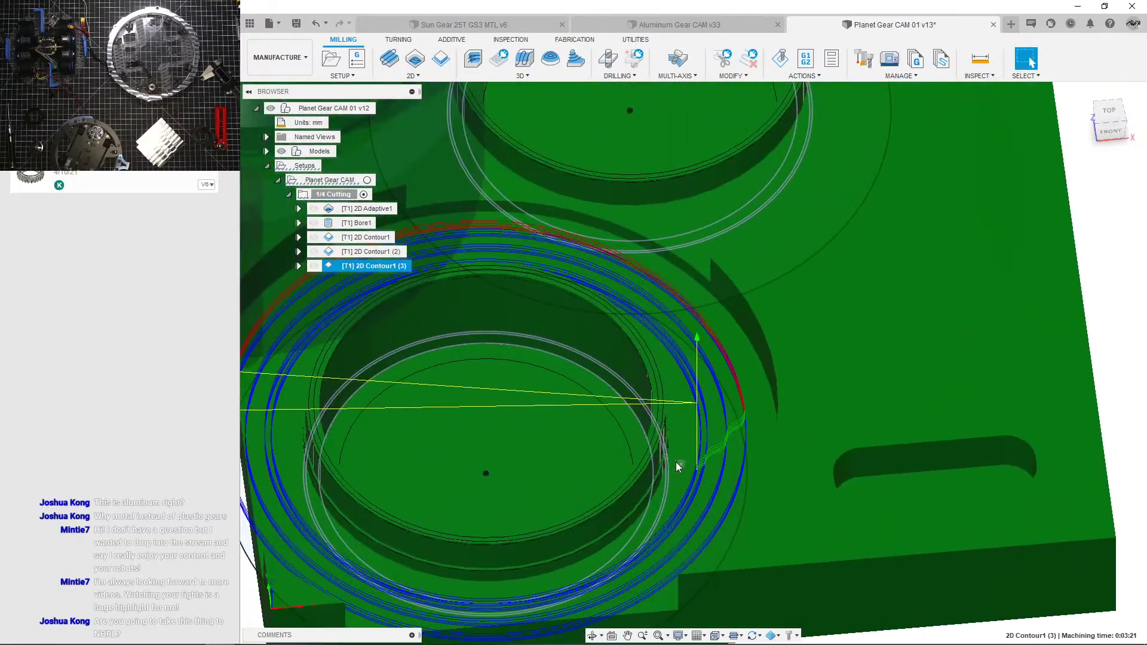
middle_click_drag(698, 456, 496, 425, "shift")
scroll(679, 480, "down", 6)
scroll(435, 415, "down", 3)
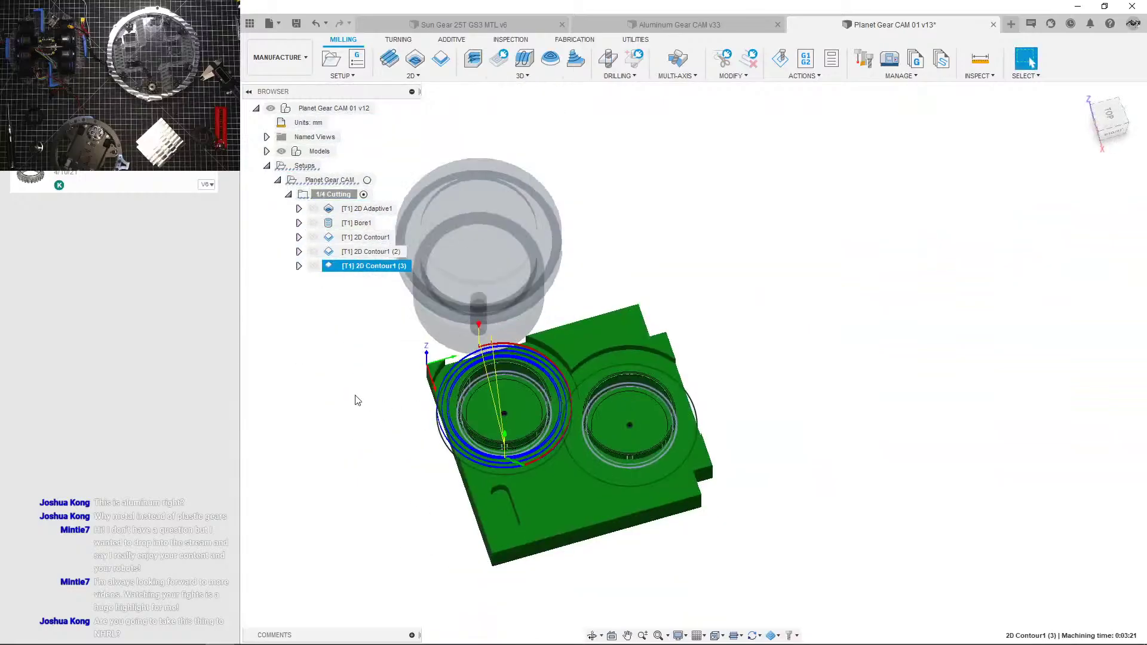
Step: Duplicate the third 2D Contour operation and open the new copy for editing
left_click(356, 397)
scroll(389, 335, "up", 4)
left_click(375, 255)
left_click(375, 267)
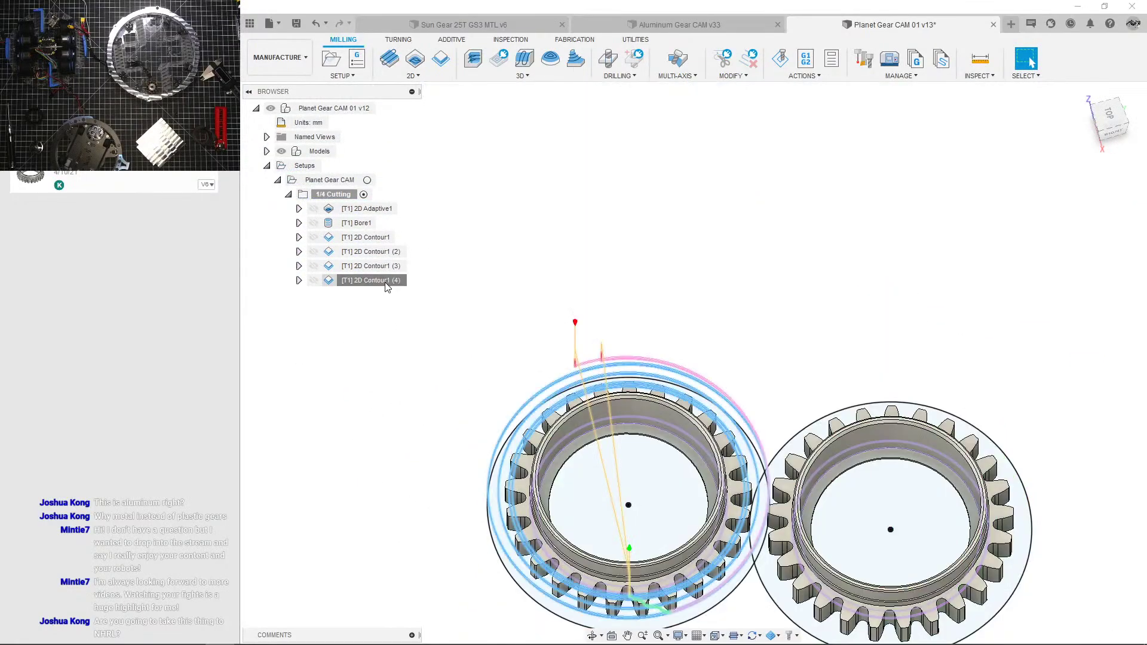
double_click(377, 280)
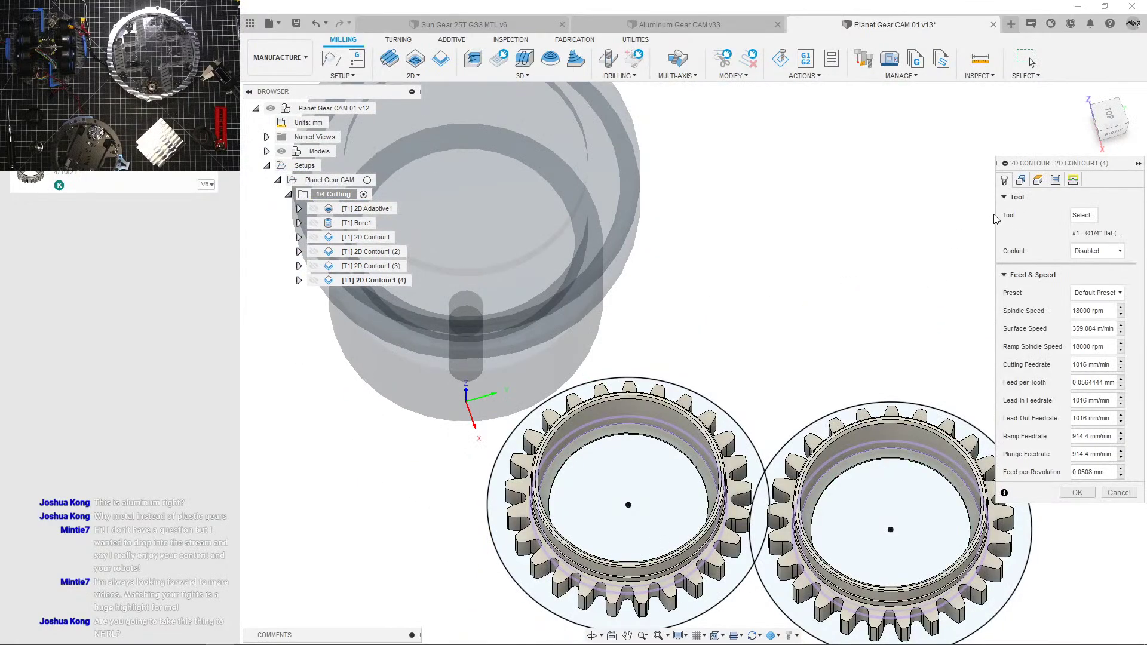
Step: Replace the fourth contour's selection with the edge at the base of the farther gear's collar and apply the operation
middle_click_drag(724, 302, 685, 314, "shift")
scroll(686, 314, "up", 2)
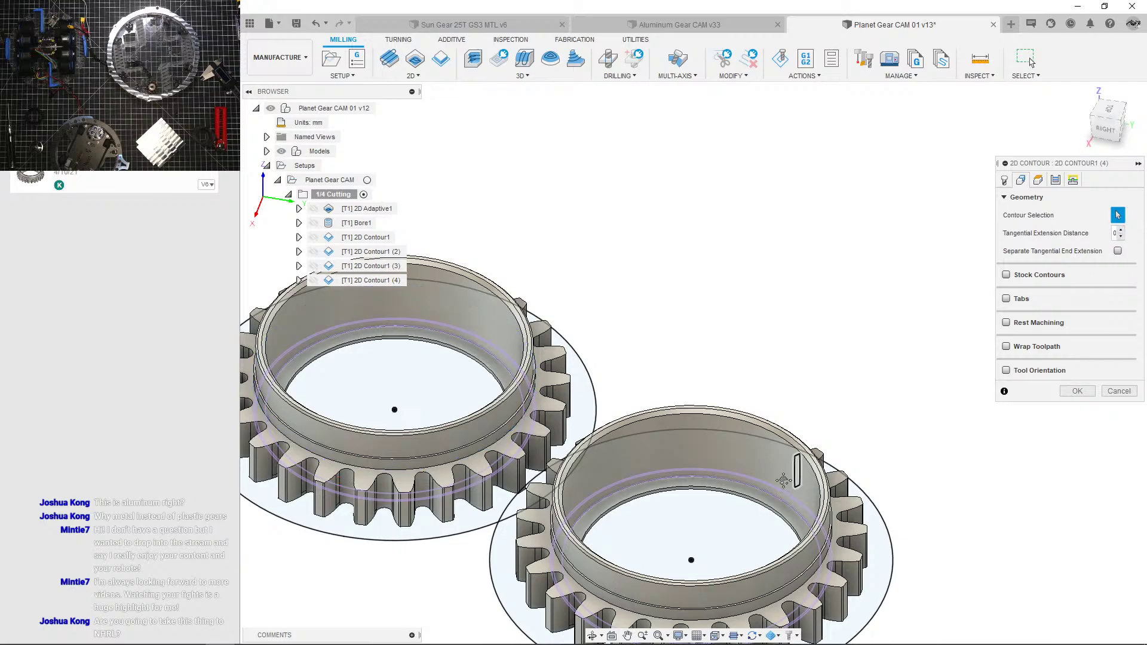
scroll(789, 472, "up", 5)
scroll(907, 458, "down", 3)
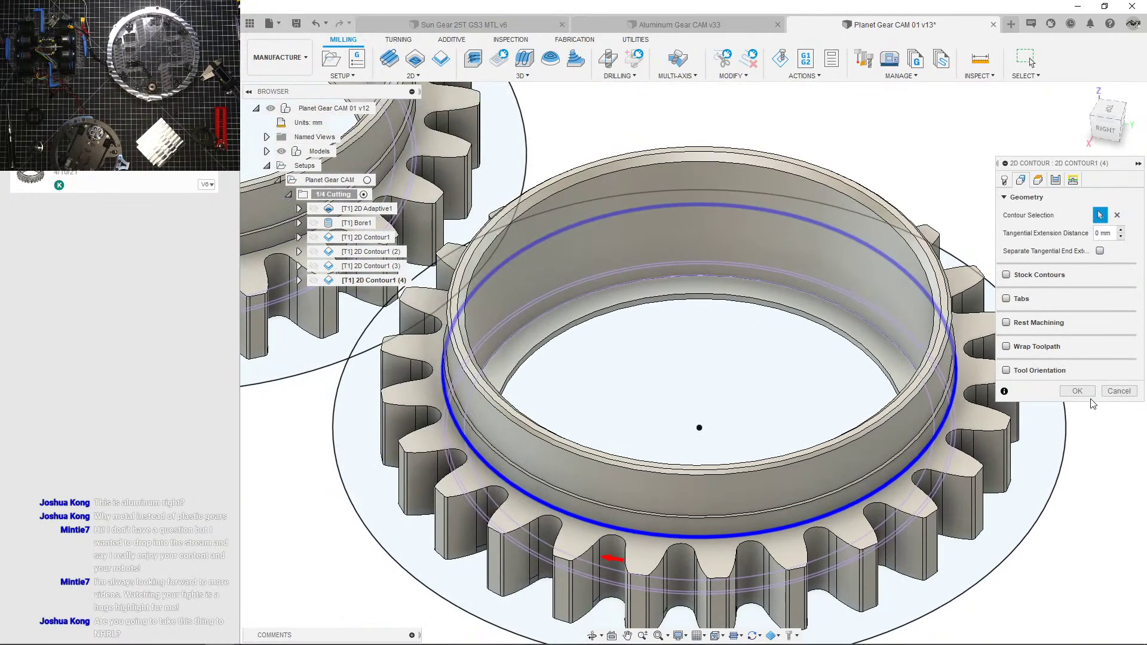
left_click(1077, 391)
scroll(652, 411, "down", 5)
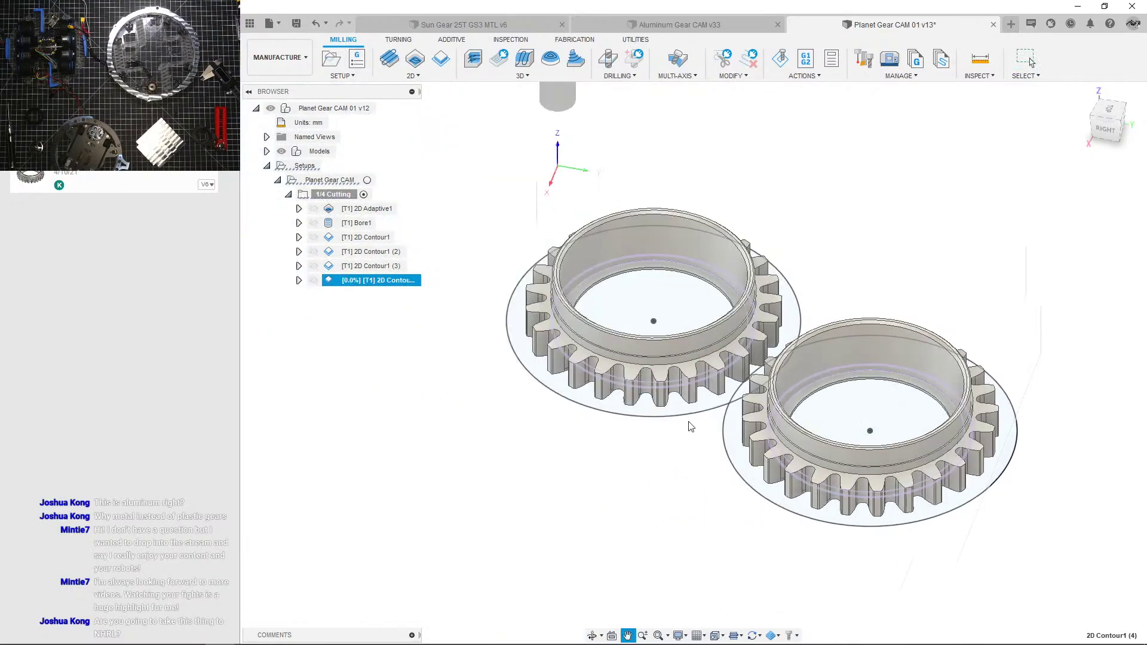
Step: Review the first 2D Contour's roughing passes, multiple depths and height settings, and close it without changes
left_click(389, 348)
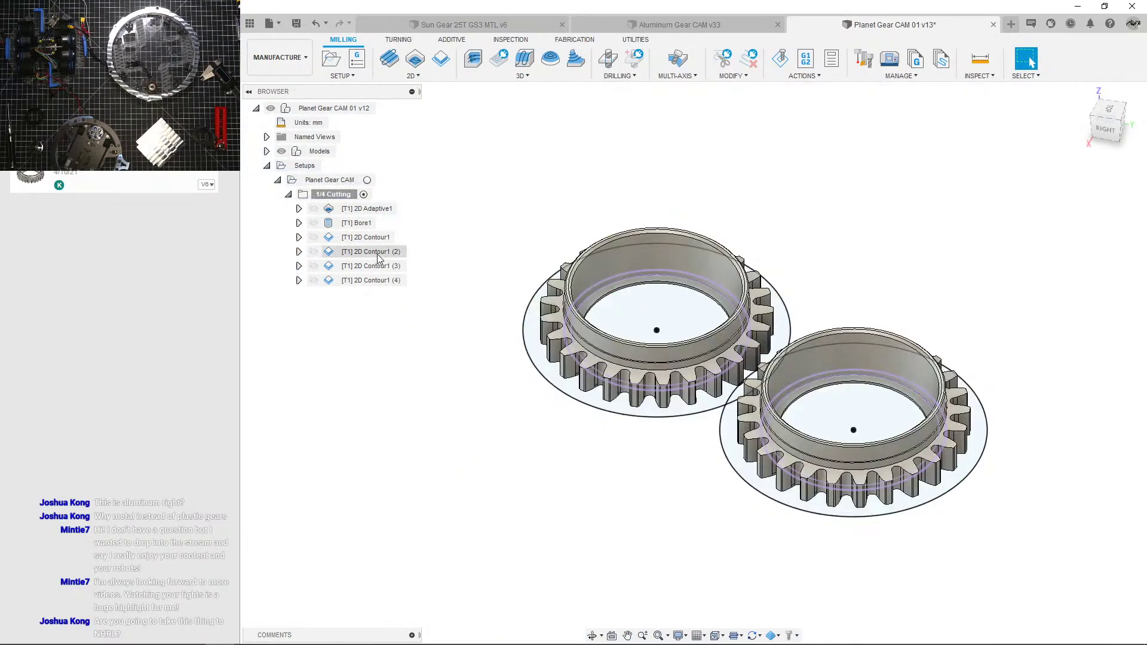
left_click(377, 239)
double_click(377, 241)
left_click(1055, 181)
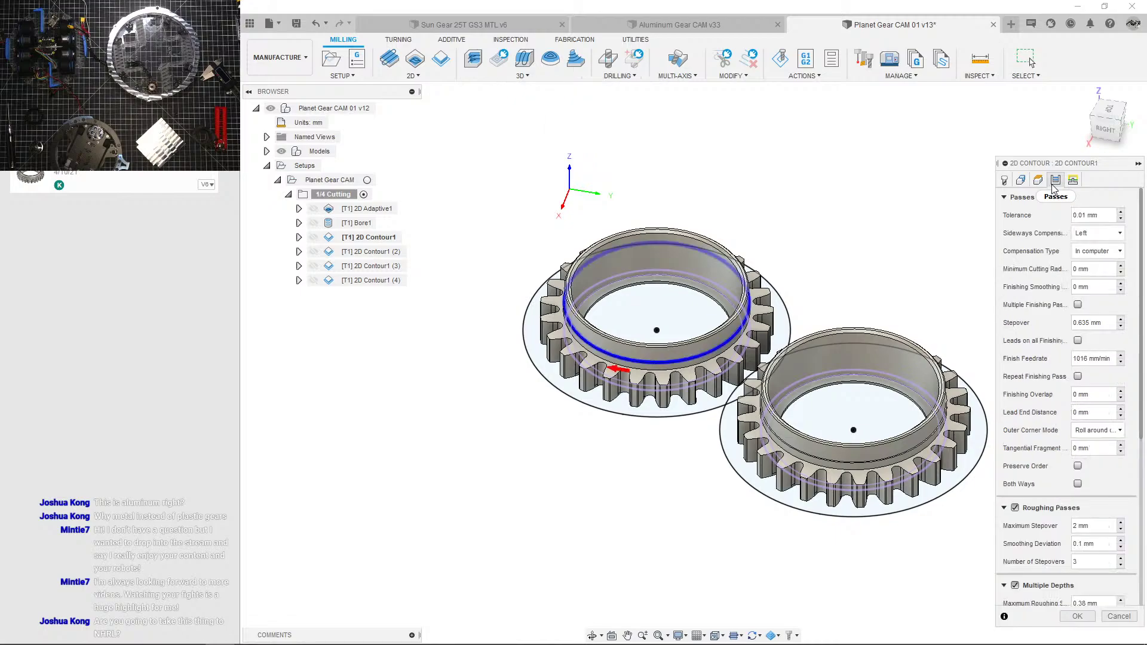
scroll(1061, 372, "down", 7)
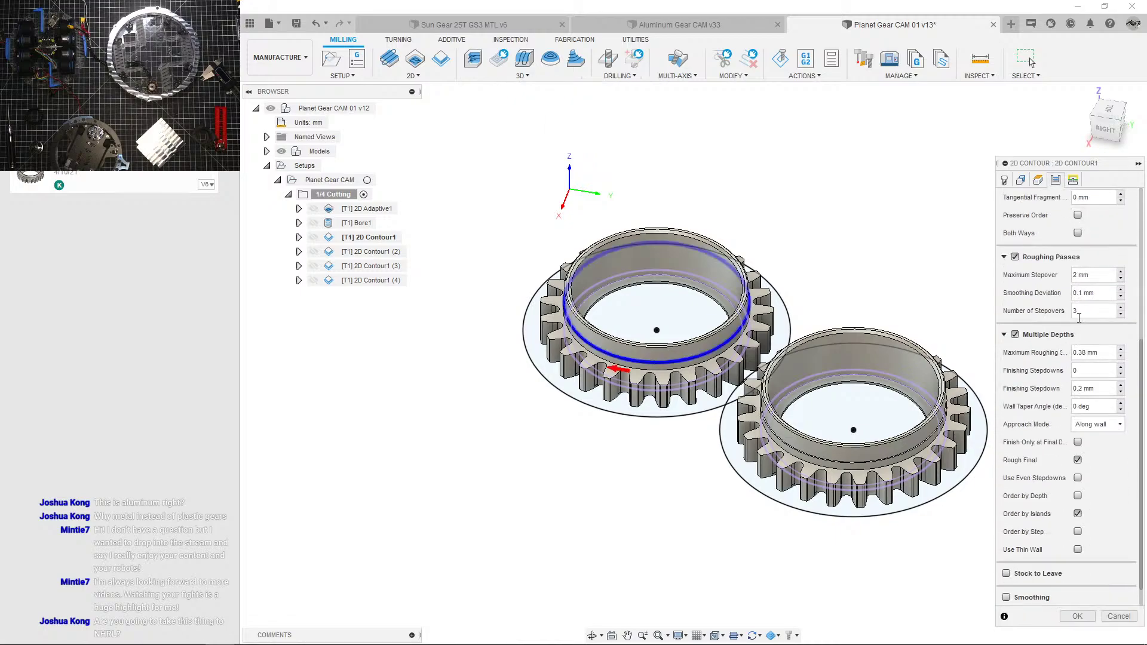
scroll(1059, 371, "down", 1)
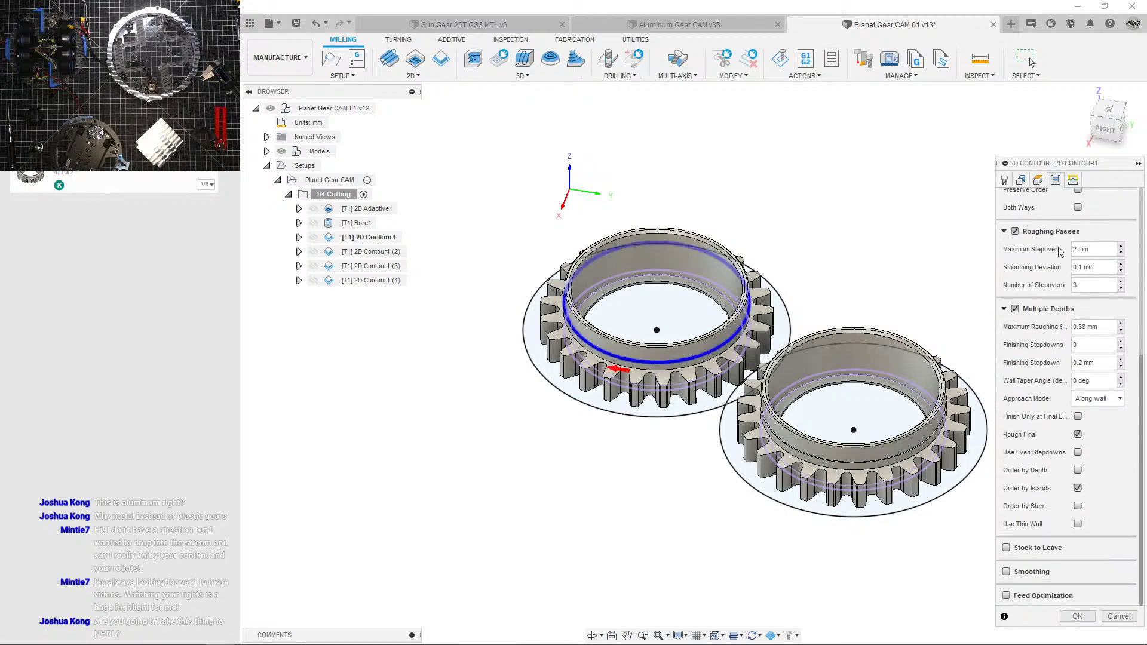
left_click(1040, 181)
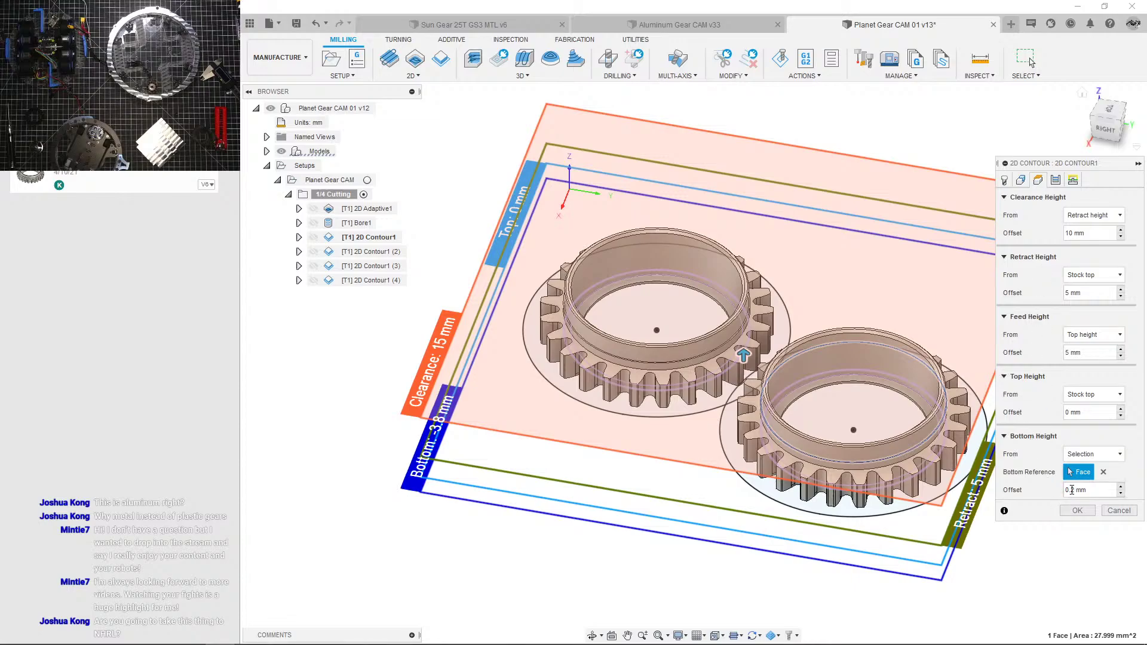
left_click(1113, 511)
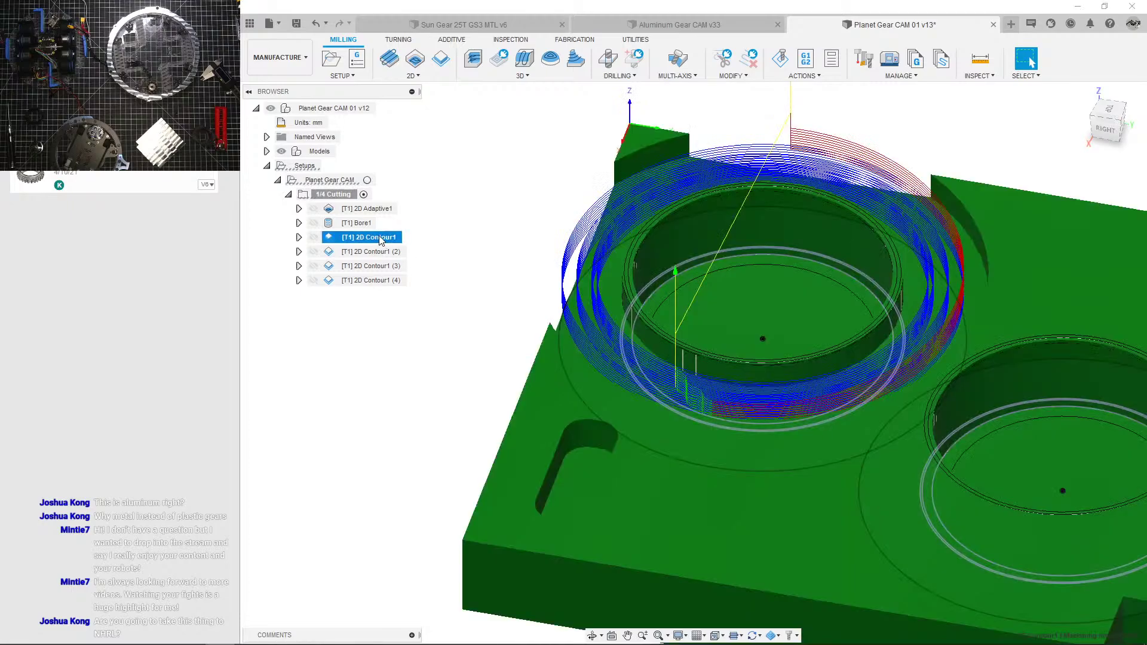
Step: Examine the step between the collar's base and the tooth faces on one planet gear up close
left_click(432, 315)
scroll(661, 346, "up", 4)
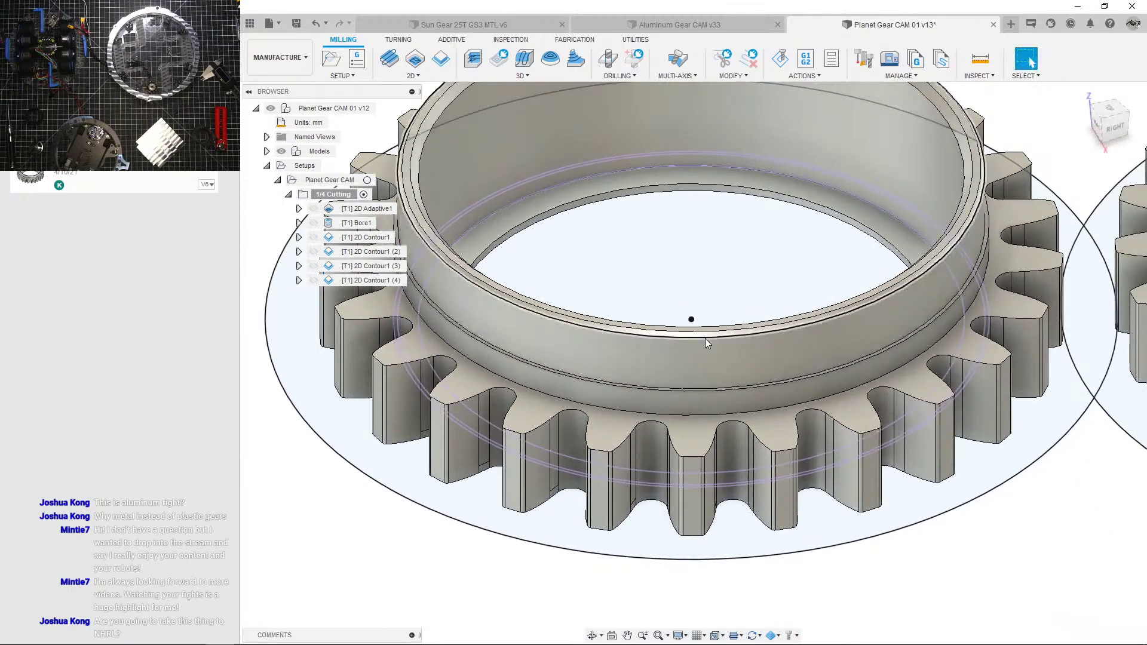
middle_click_drag(705, 339, 1017, 374)
scroll(940, 370, "up", 4)
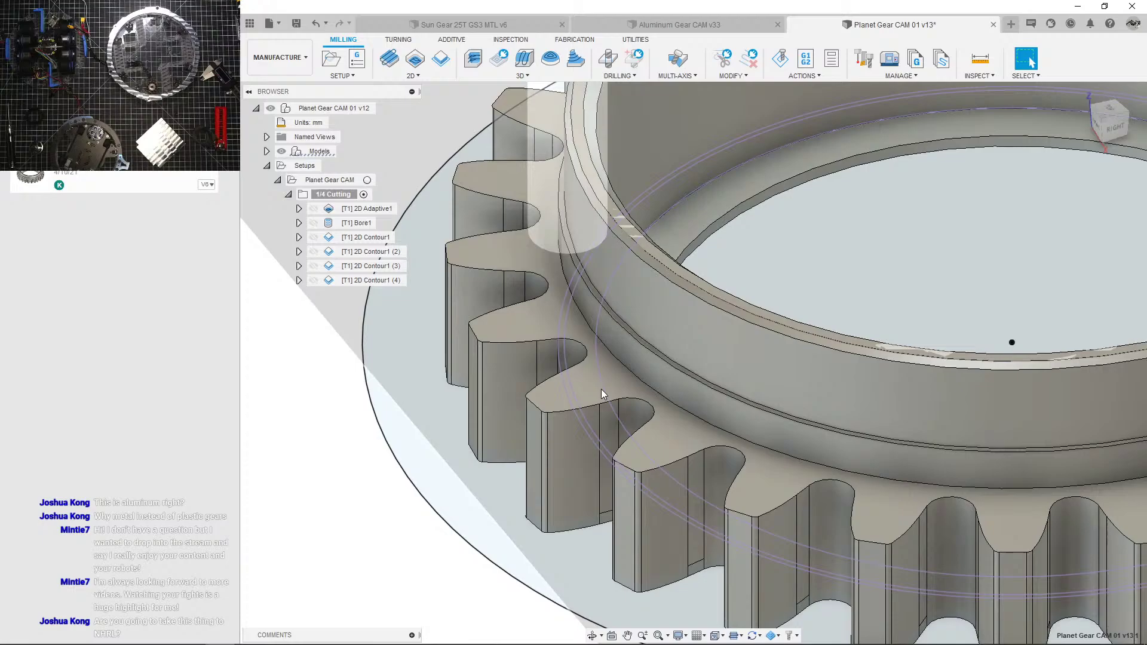
left_click(601, 389)
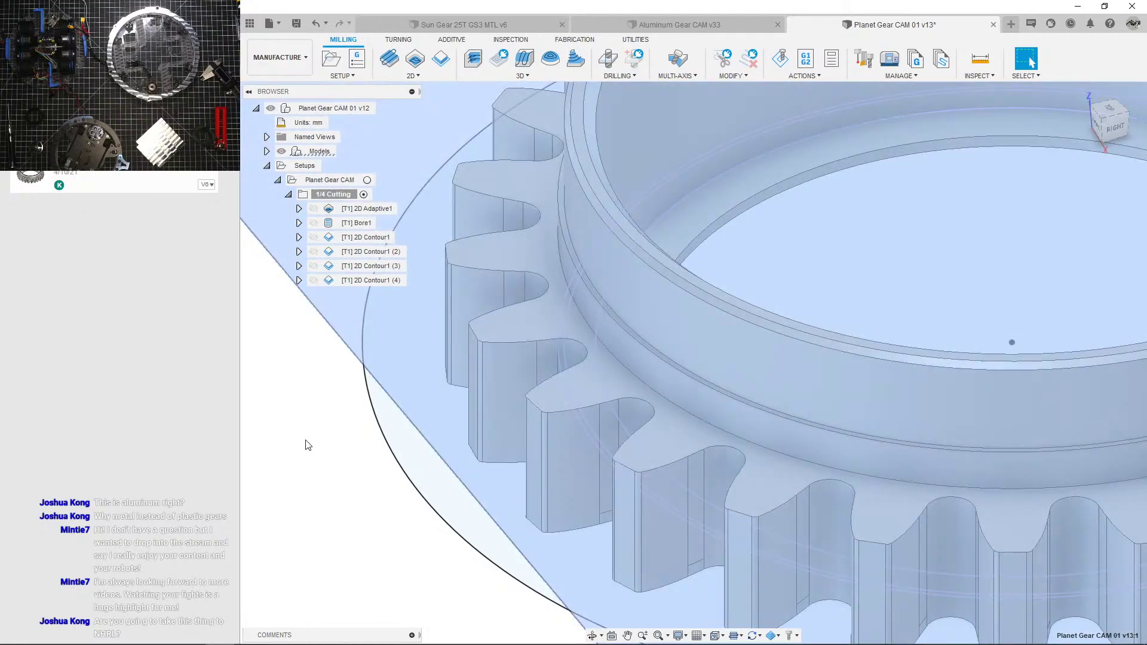
left_click(305, 441)
middle_click_drag(439, 410, 461, 378, "shift")
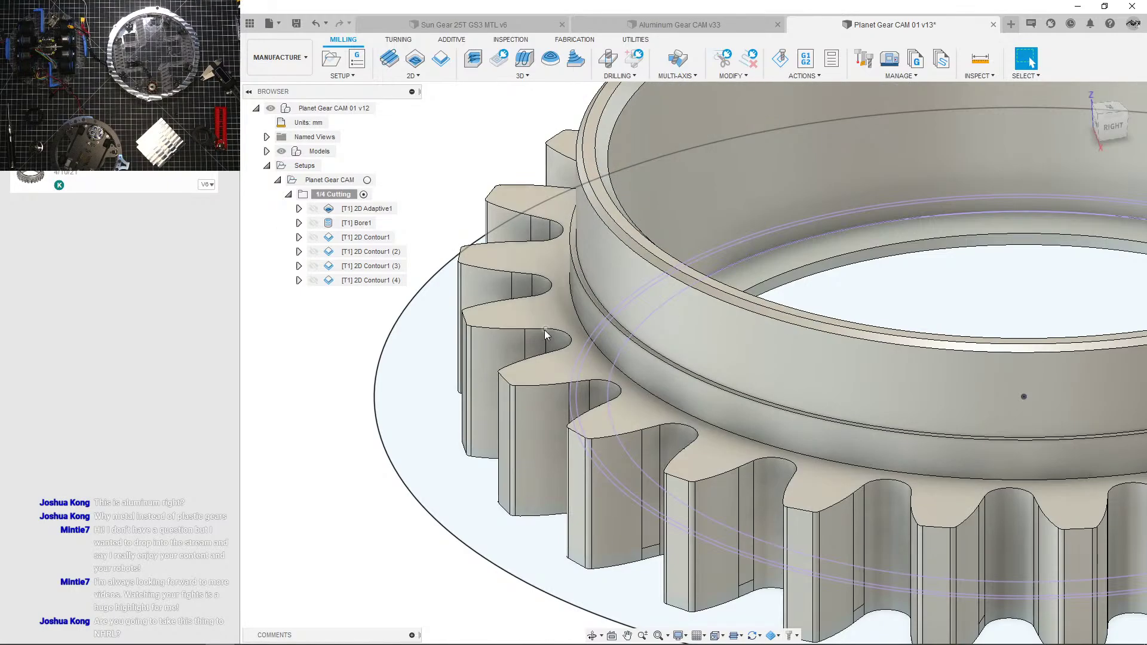
scroll(537, 304, "down", 3)
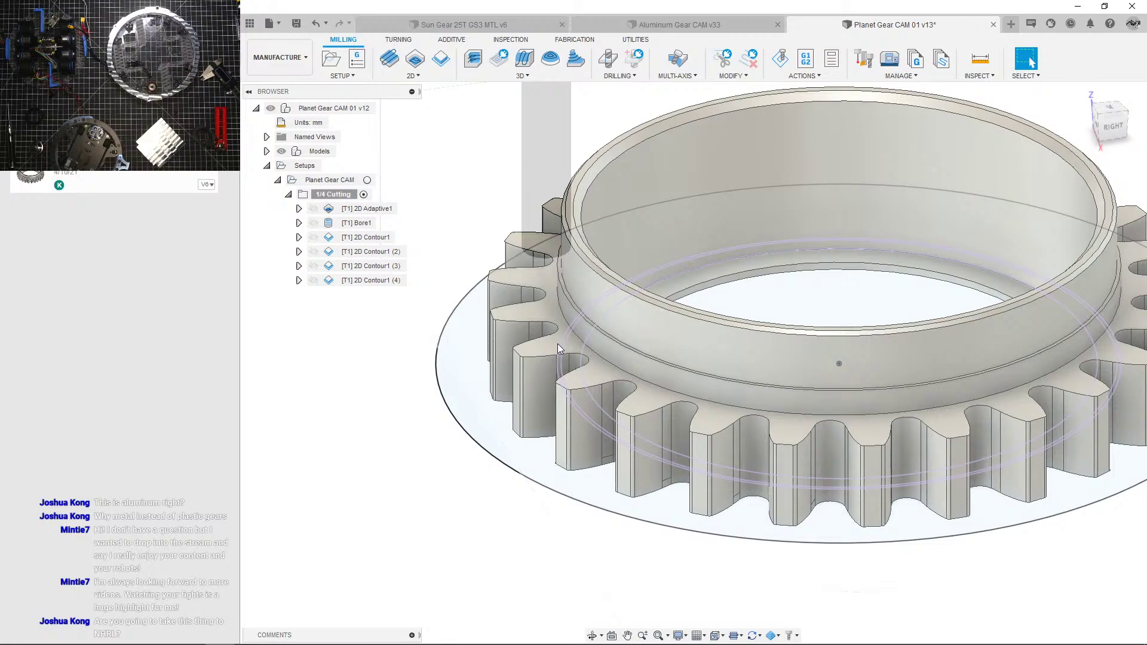
scroll(558, 343, "down", 3)
Step: Set the bottom height offset of the first and second 2D Contour operations to 0 mm
left_click(379, 254)
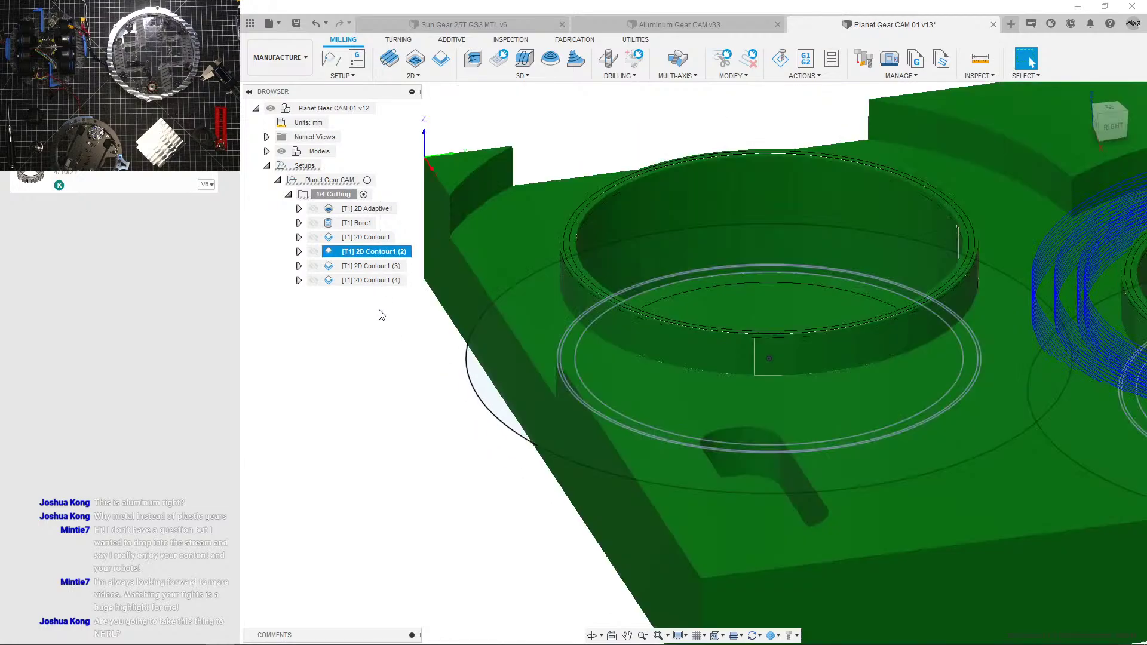
left_click(382, 315)
left_click(374, 239)
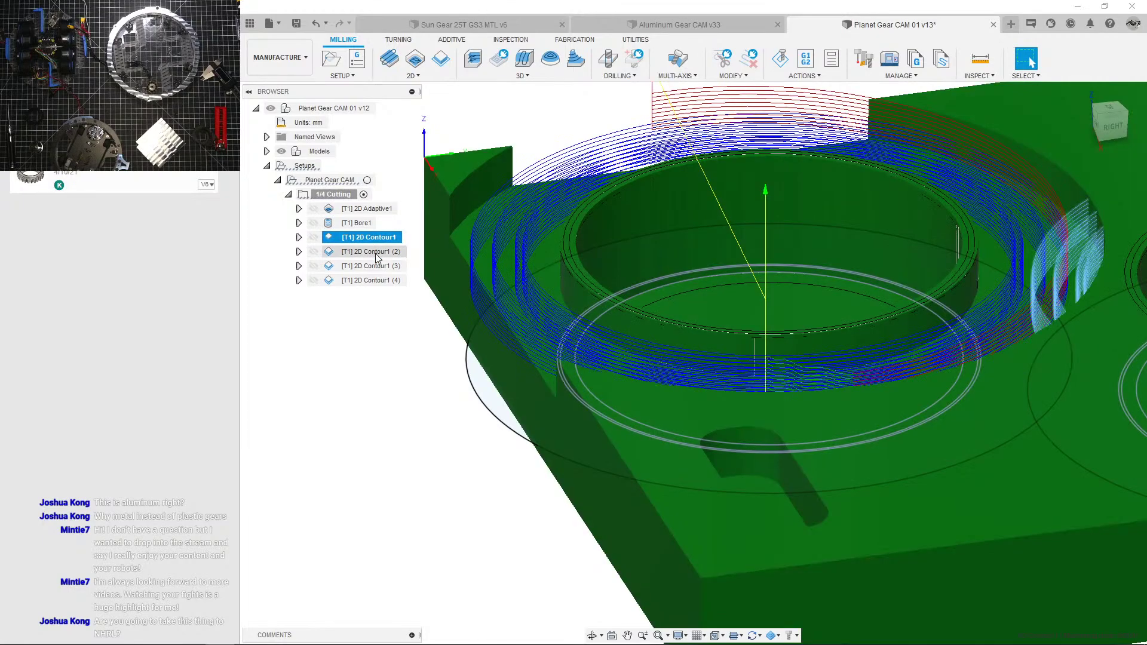
double_click(368, 237)
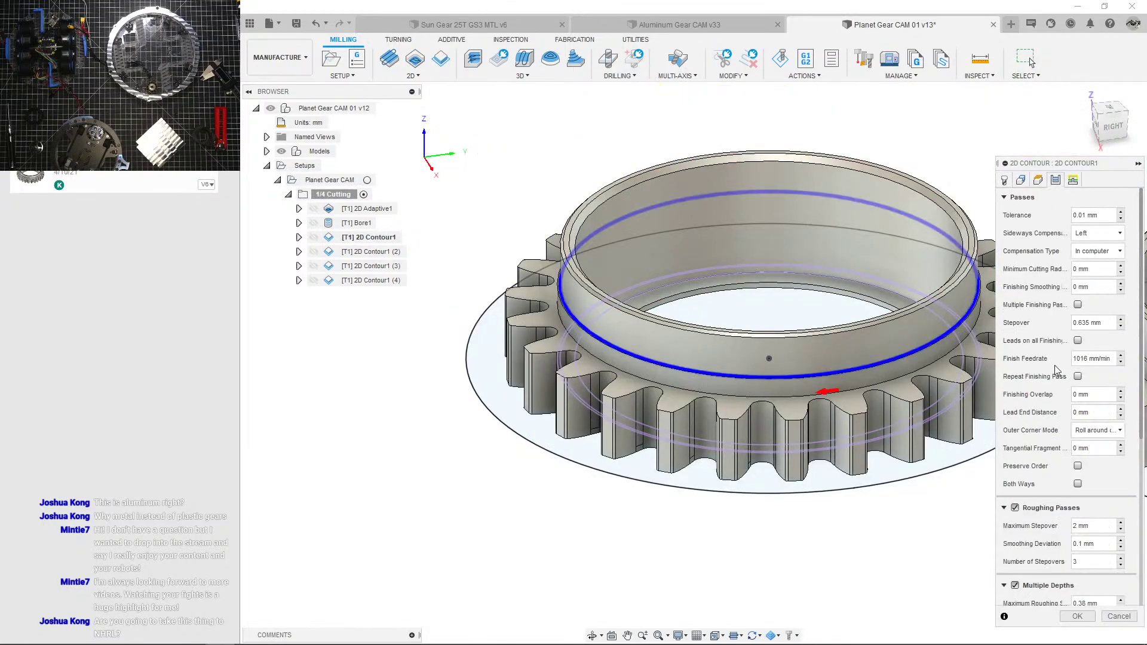
left_click(1038, 182)
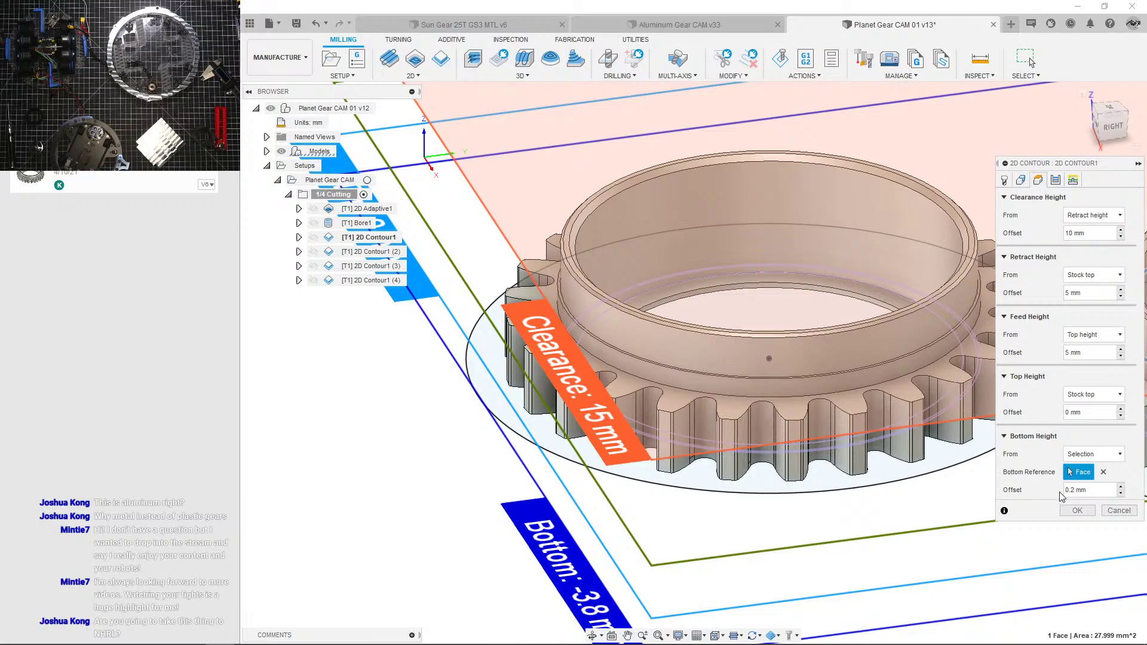
left_click(1089, 490)
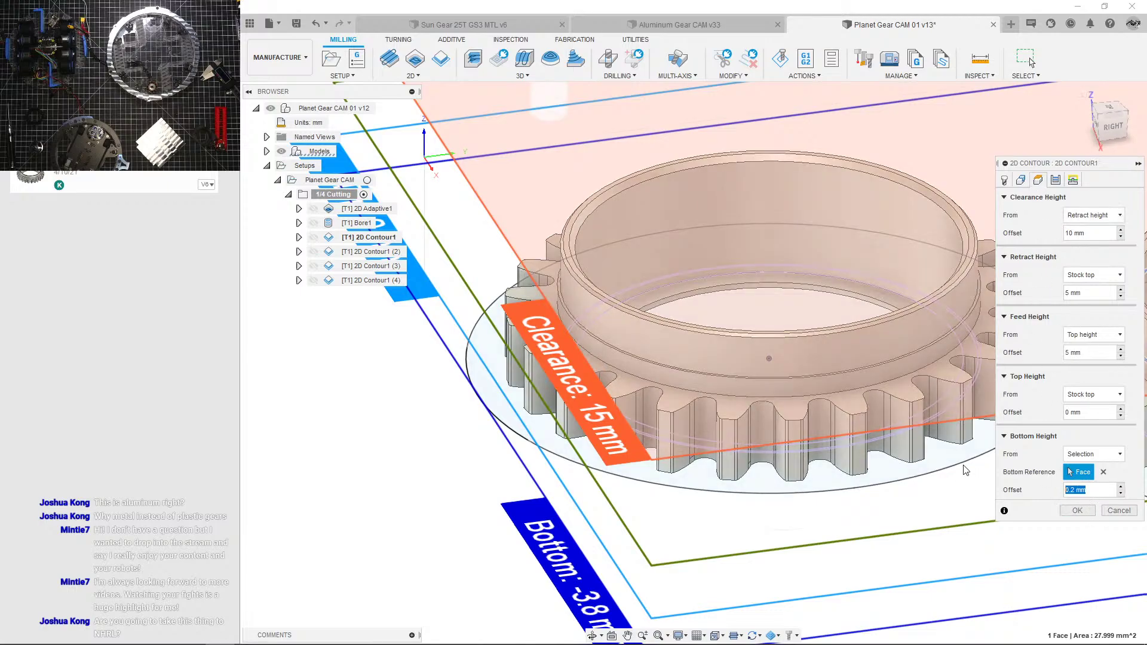
left_click(1078, 511)
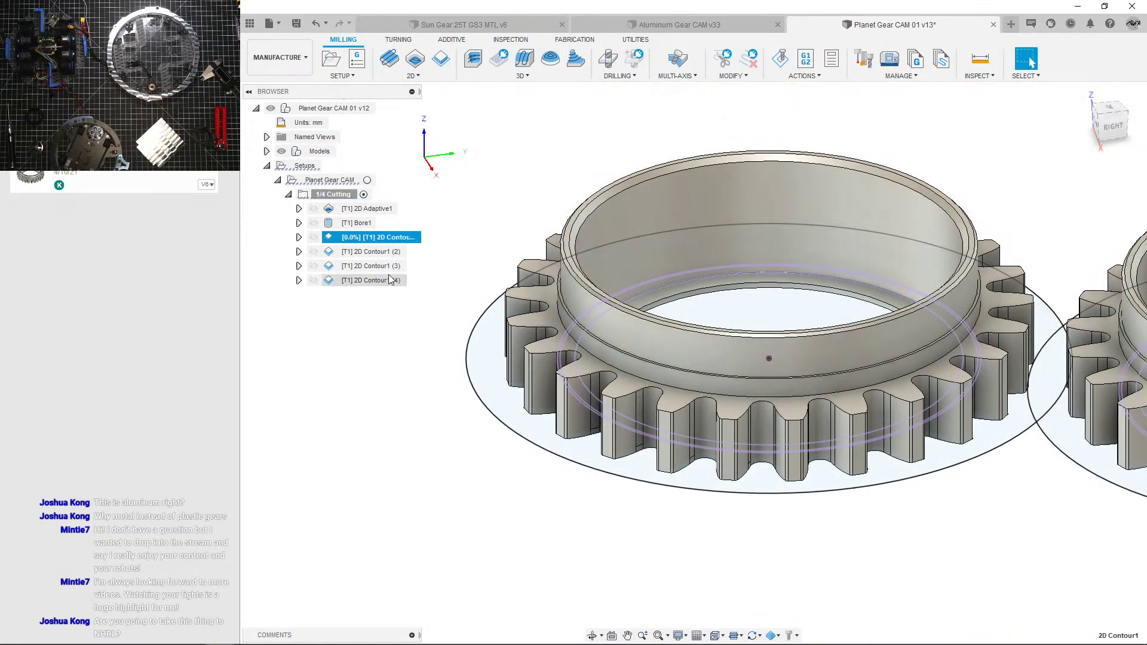
double_click(374, 251)
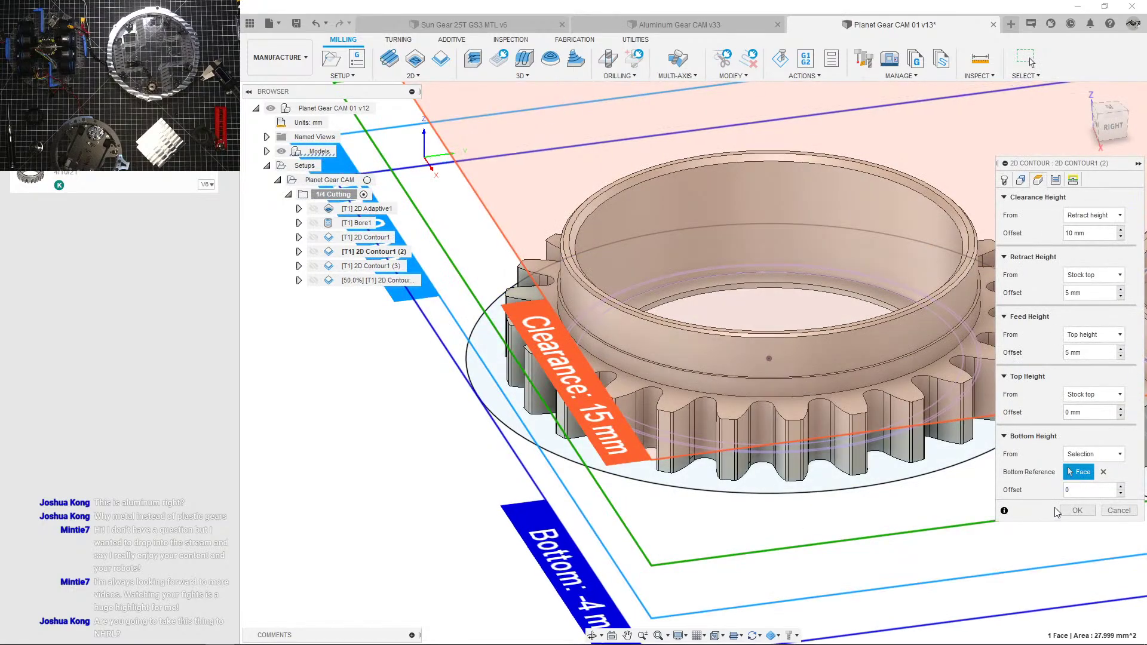
left_click(1077, 510)
Step: Set the bottom height offset of the third and fourth 2D Contour operations to 0 mm
double_click(373, 266)
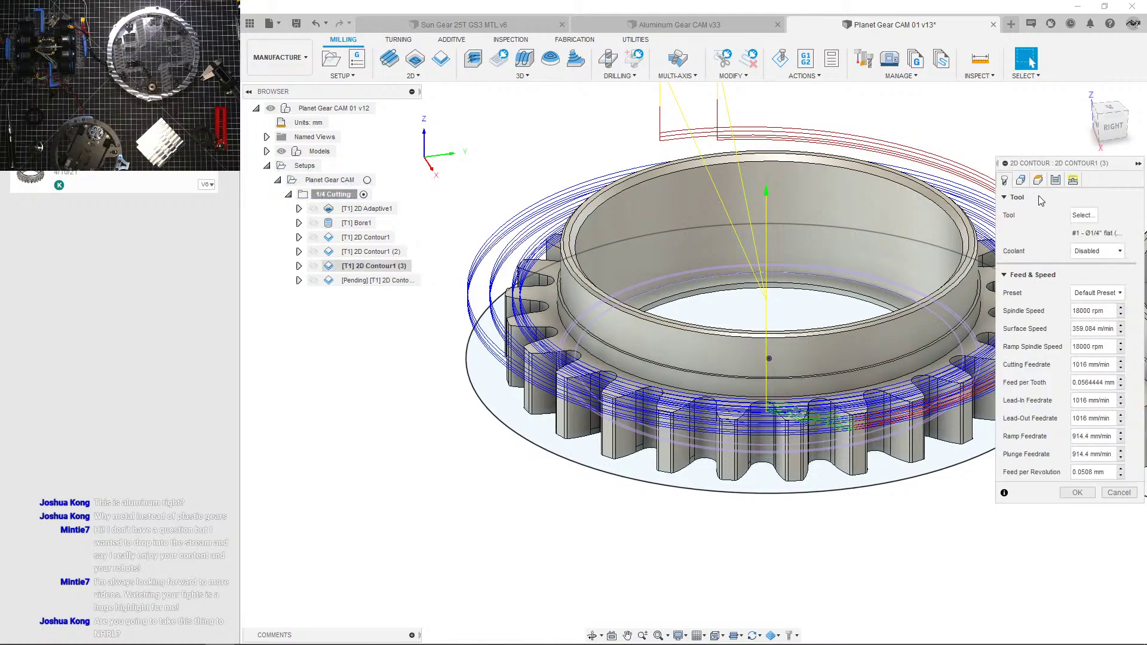
scroll(1081, 400, "down", 3)
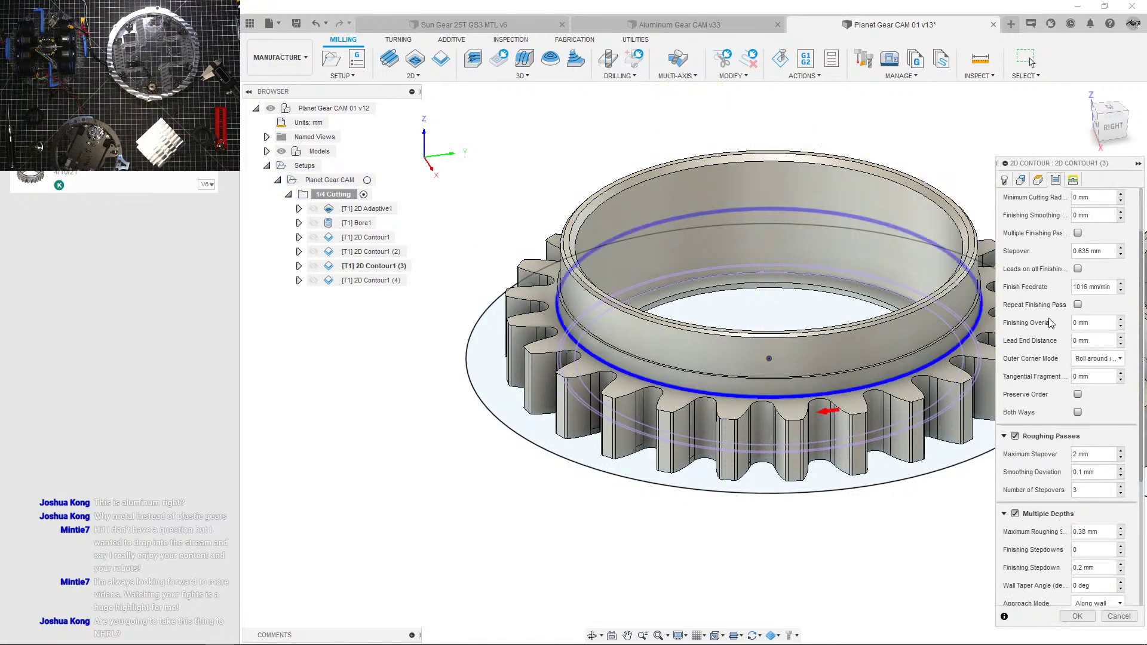
left_click(1038, 180)
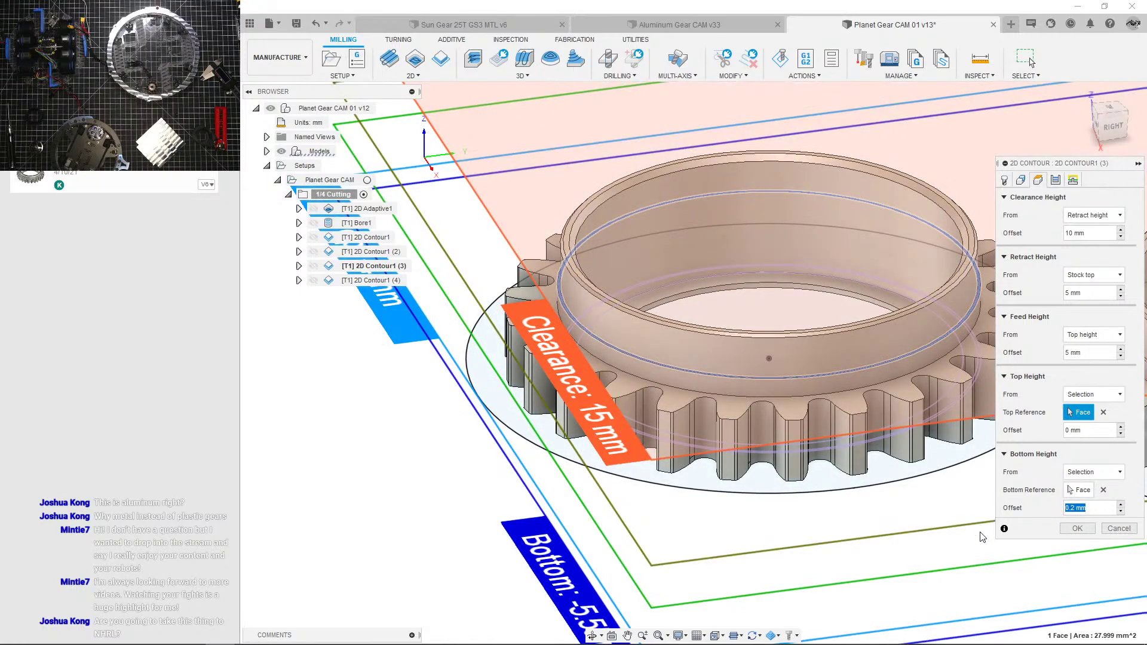
left_click(1080, 530)
left_click(415, 442)
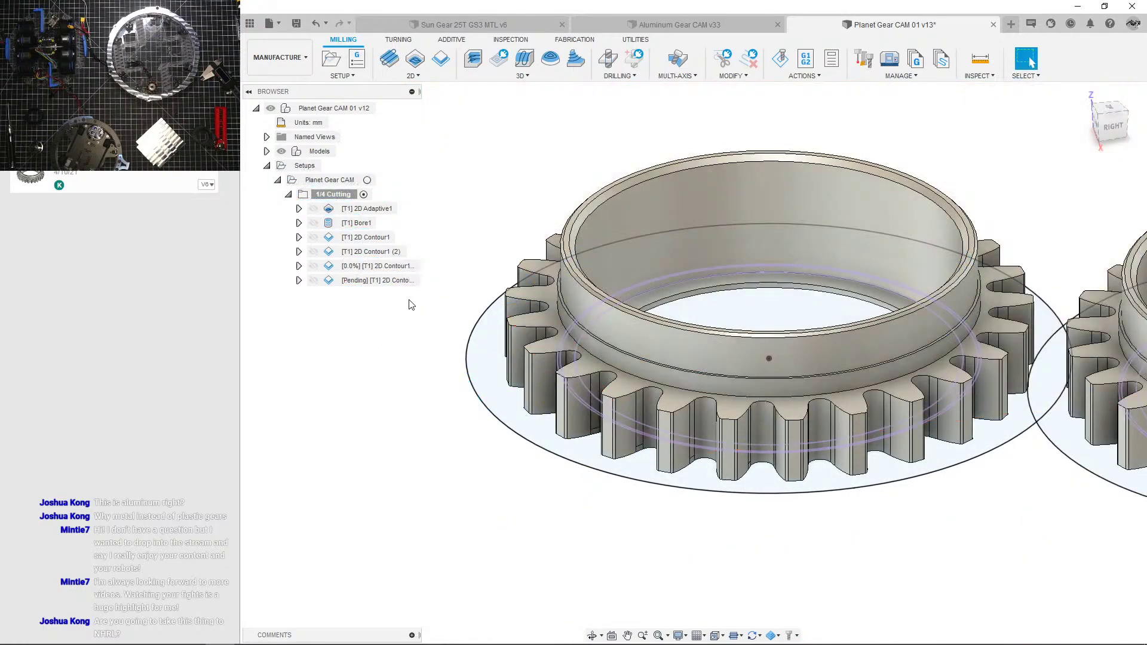
double_click(370, 280)
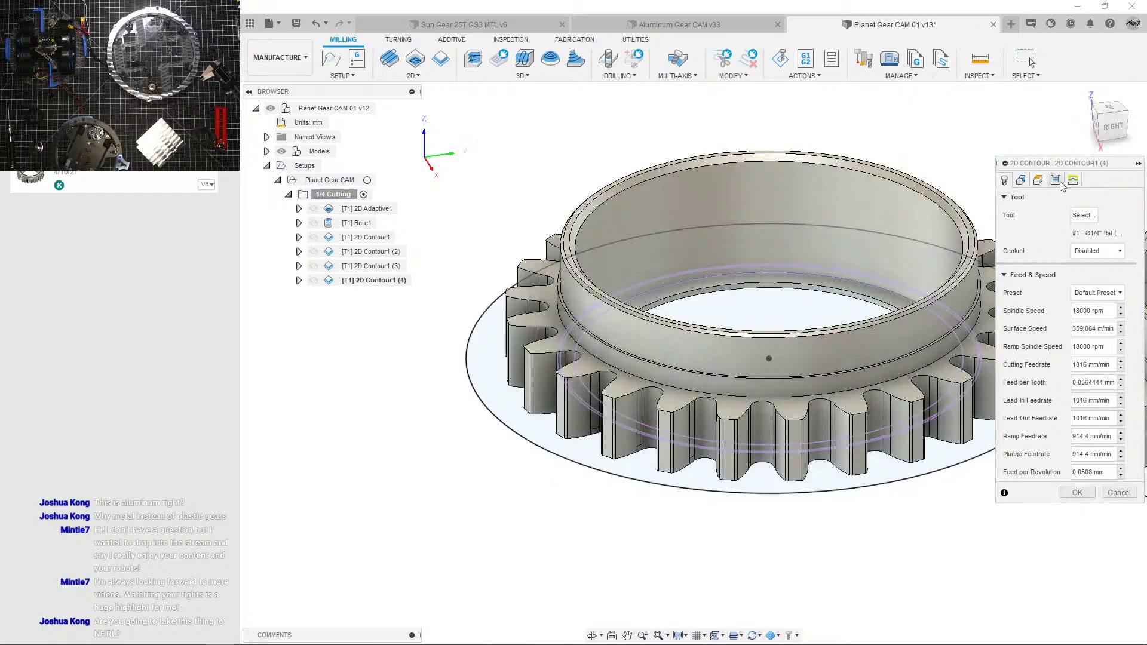
scroll(1038, 327, "down", 5)
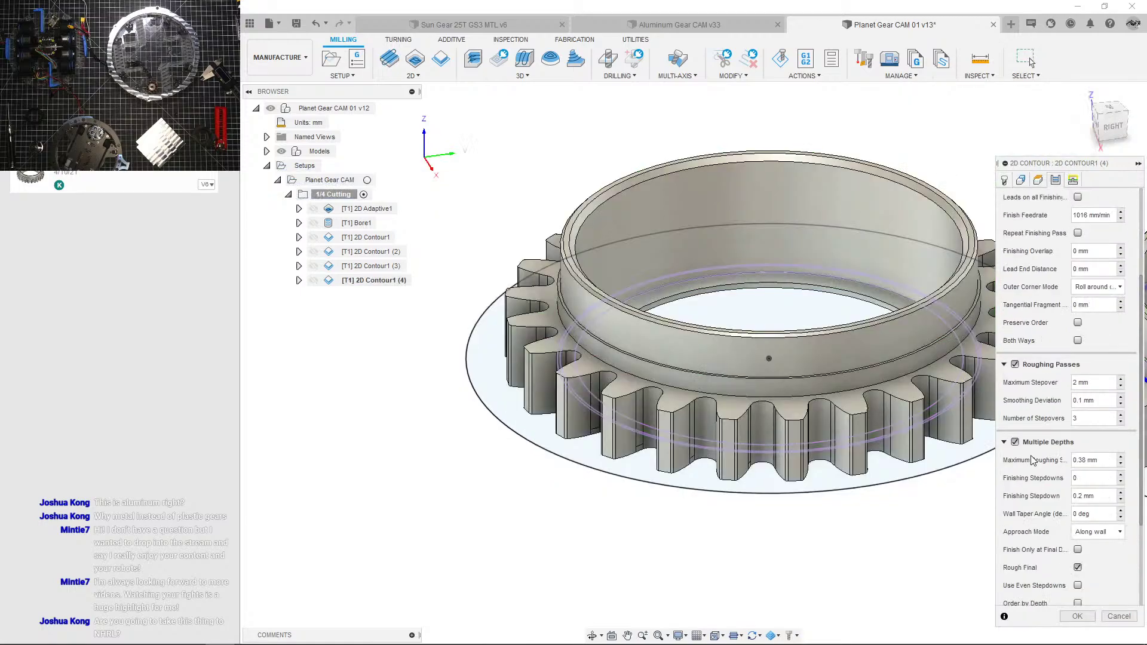
left_click(1038, 181)
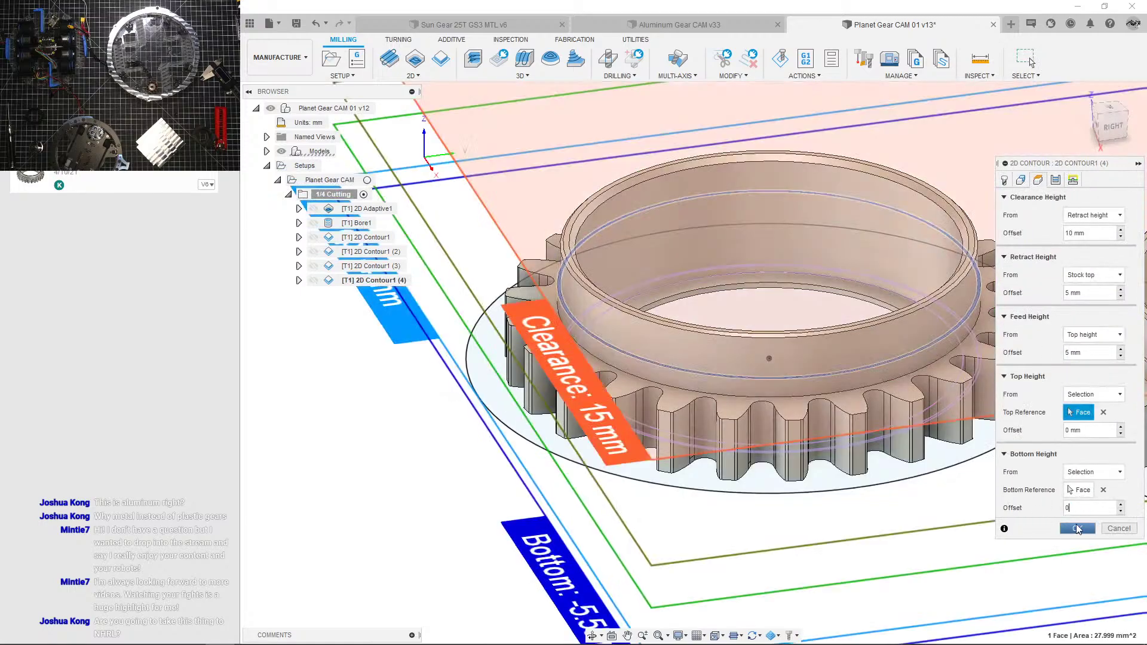
left_click(1078, 529)
Step: Examine the regenerated fourth contour's toolpath around the farther gear's collar, on the model and within the stock
scroll(550, 379, "down", 3)
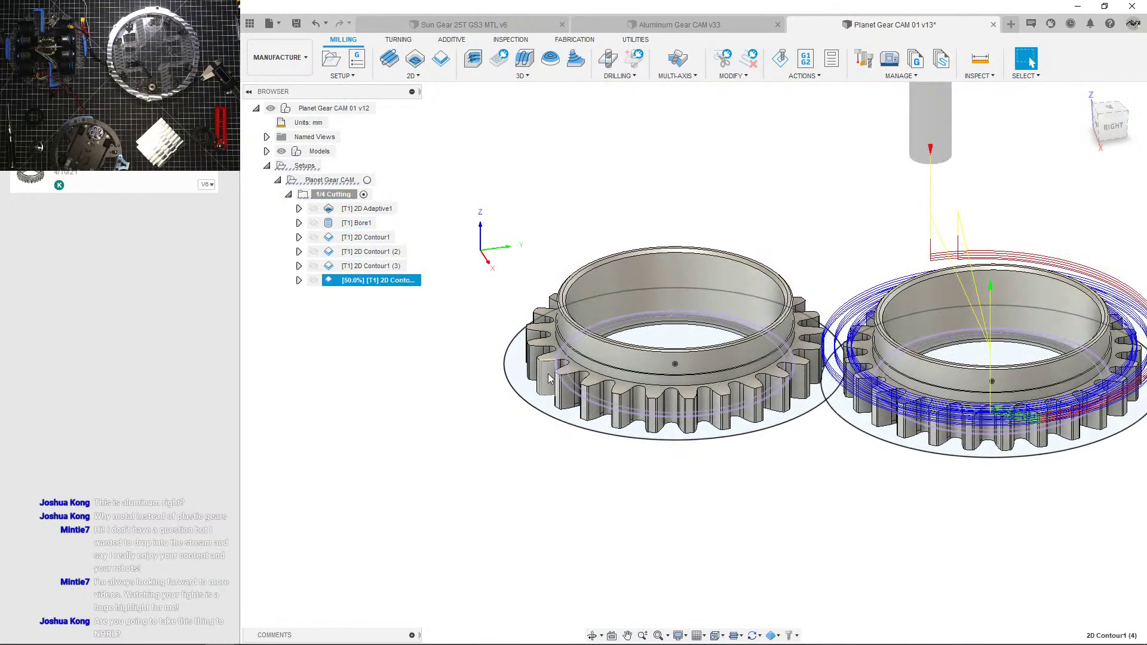
middle_click_drag(543, 362, 715, 358)
scroll(525, 372, "up", 1)
scroll(717, 352, "up", 3)
scroll(716, 359, "down", 2)
scroll(502, 388, "down", 1)
middle_click_drag(501, 389, 589, 378)
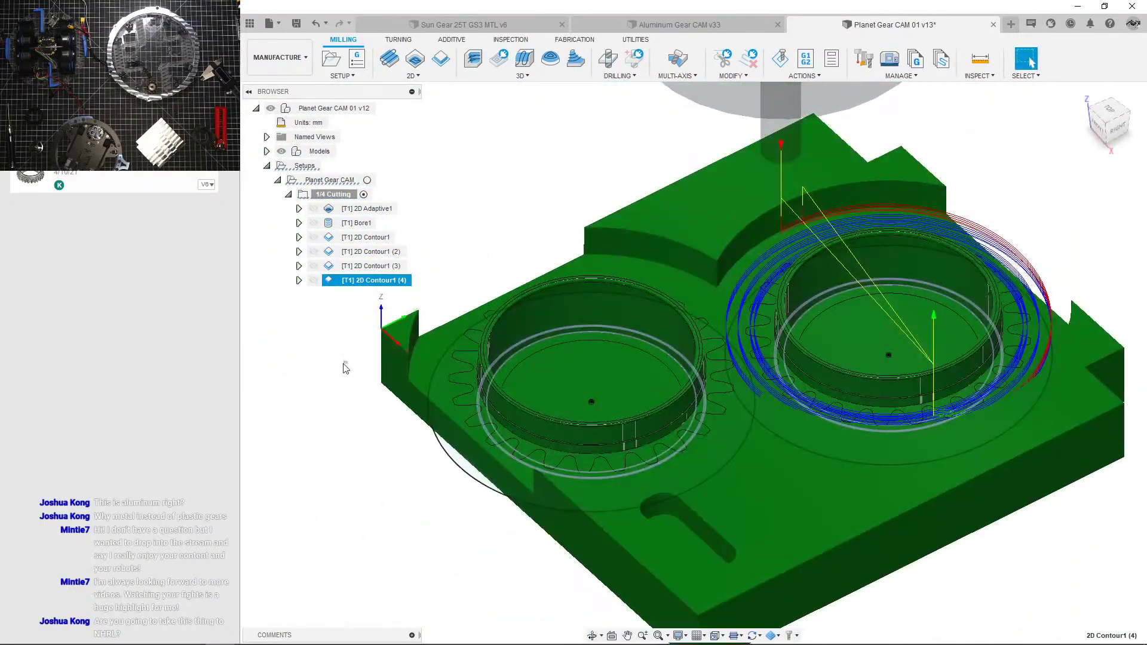
left_click(345, 367)
Step: Calculate the machining time of the 1/4 Cutting folder and look over all its toolpaths on both gears
right_click(334, 194)
left_click(370, 361)
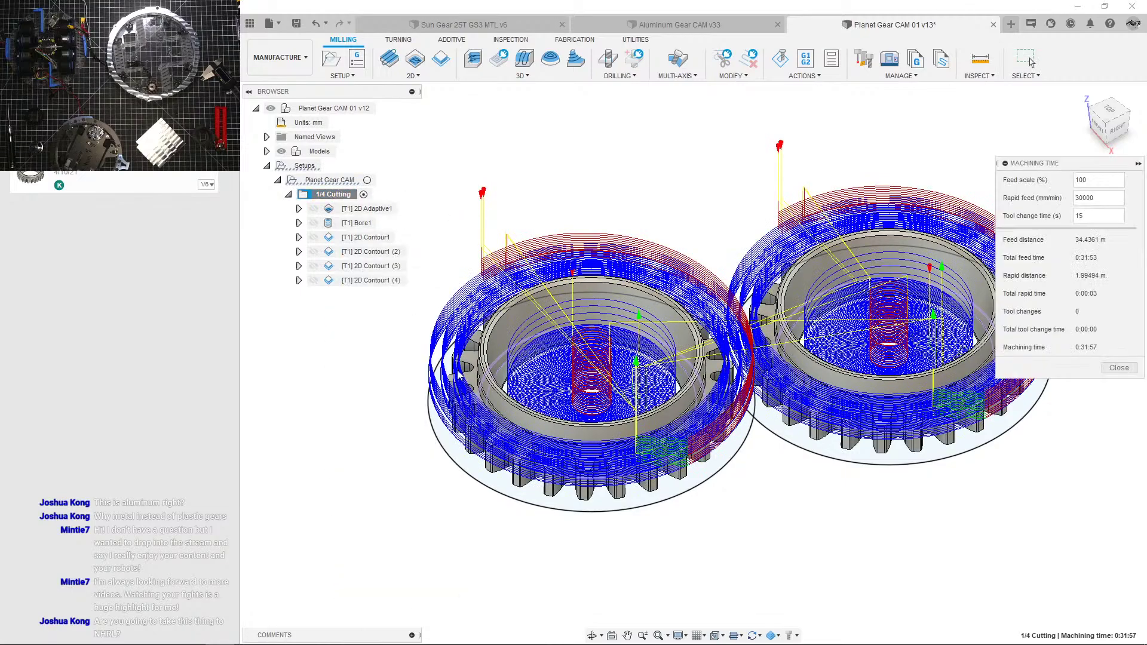
left_click(1119, 368)
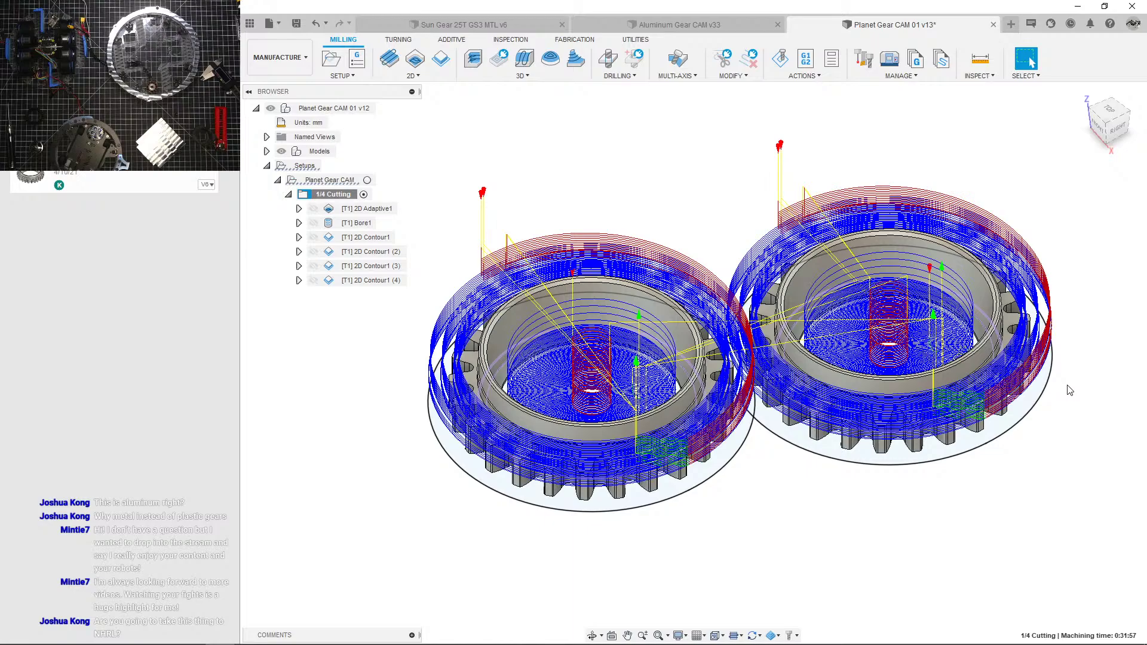
scroll(777, 418, "down", 3)
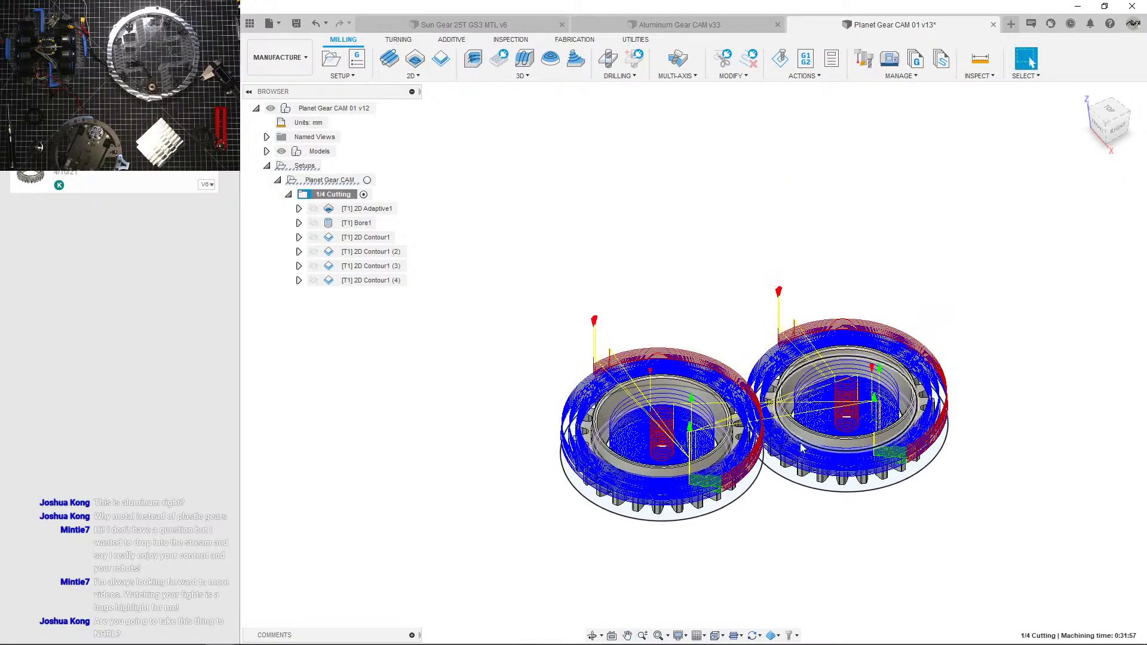
scroll(805, 441, "up", 2)
scroll(439, 374, "up", 4)
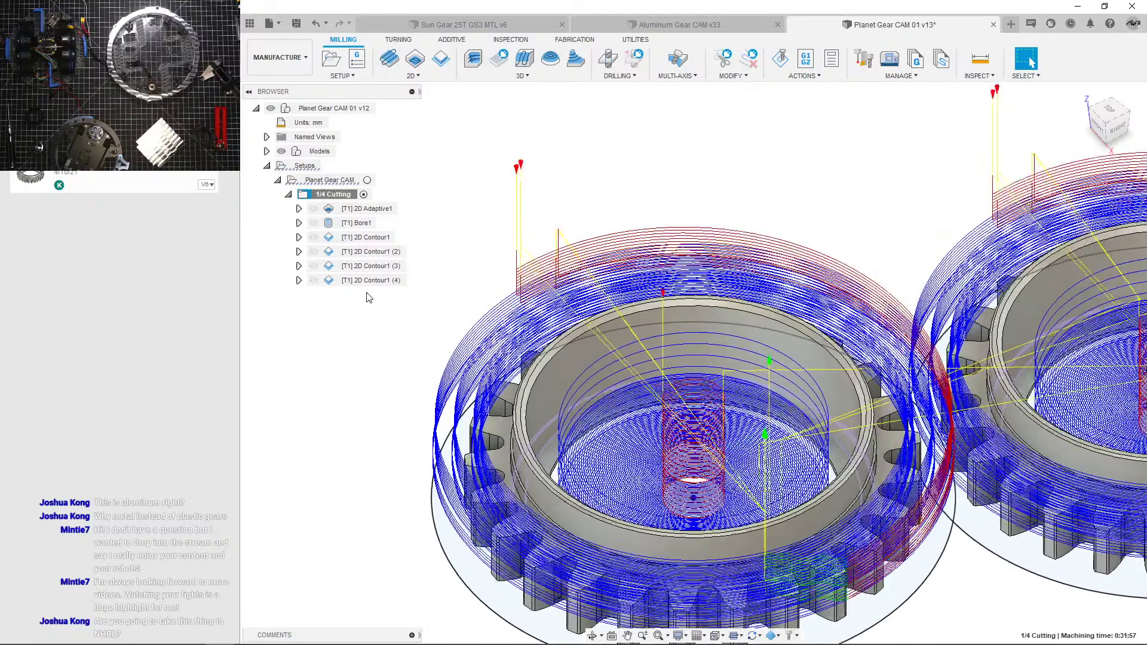
Step: Check the fourth contour's toolpath against the stock from several angles and collapse the 1/4 Cutting folder
left_click(370, 280)
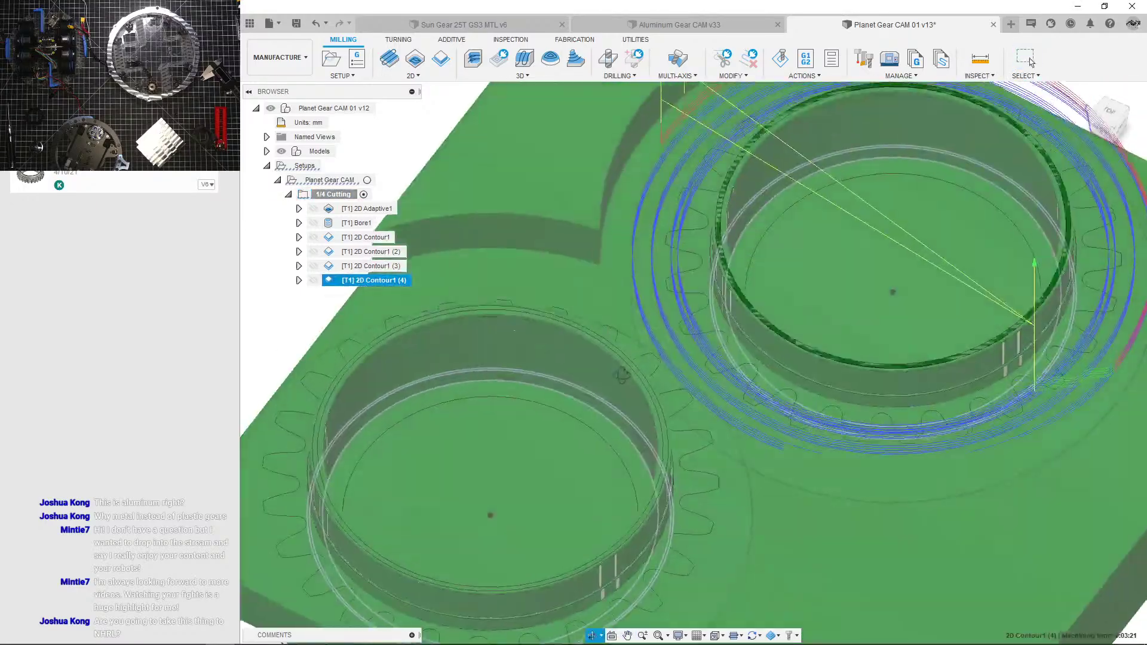
middle_click_drag(622, 376, 604, 405, "shift")
scroll(565, 393, "down", 3)
scroll(706, 324, "up", 2)
middle_click_drag(794, 379, 809, 355, "shift")
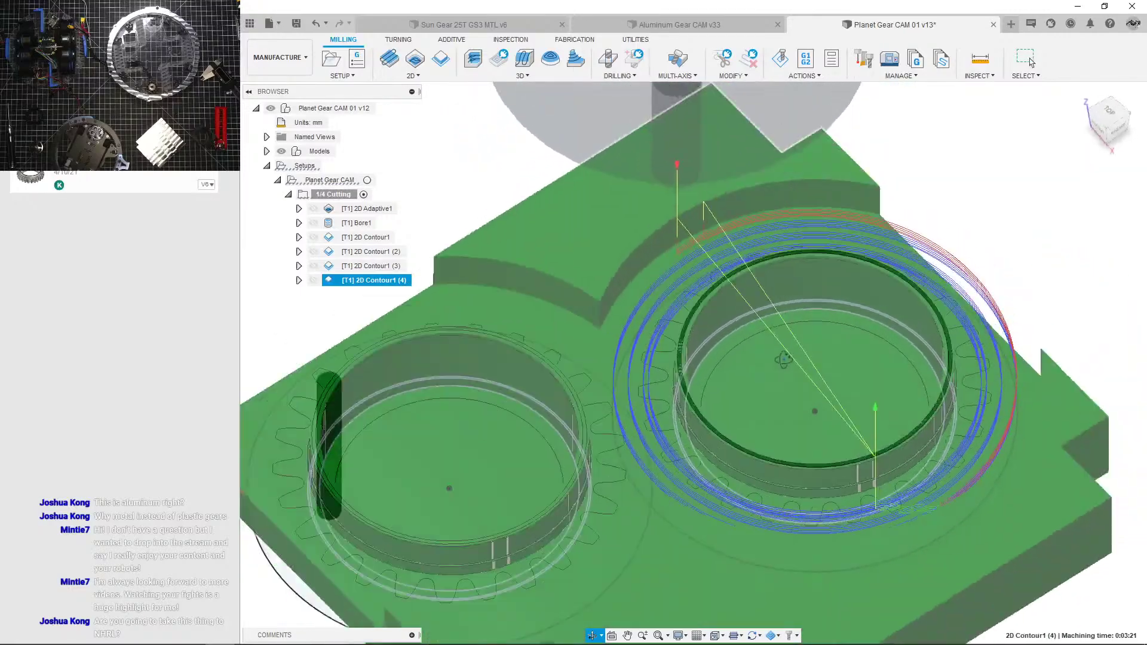
left_click(1029, 59)
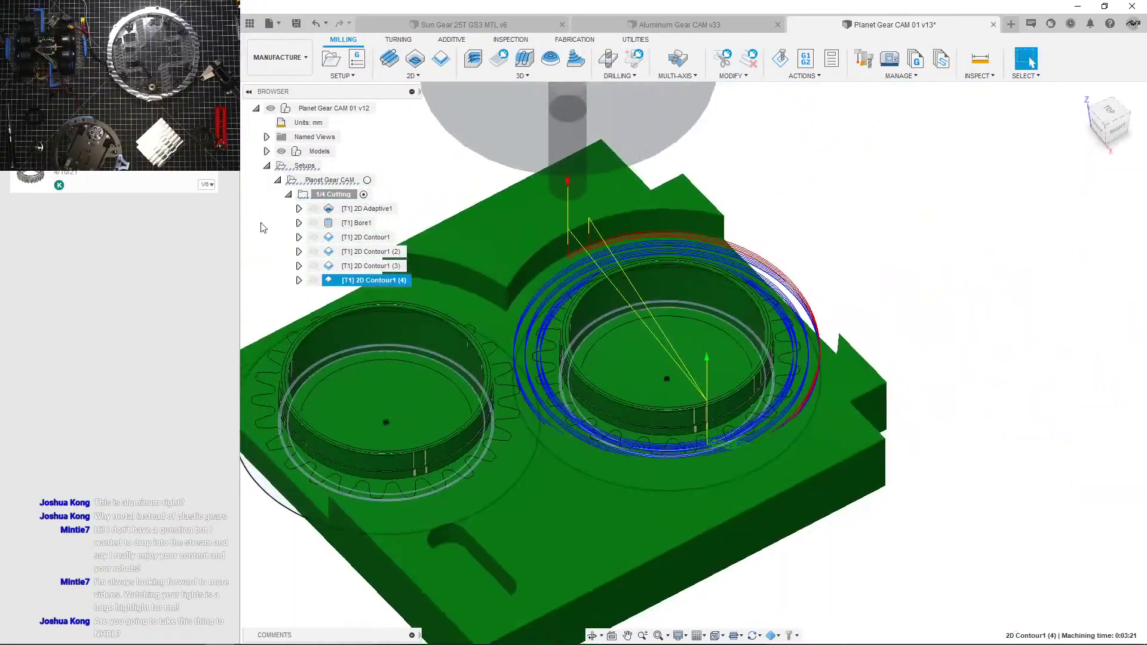
left_click(289, 196)
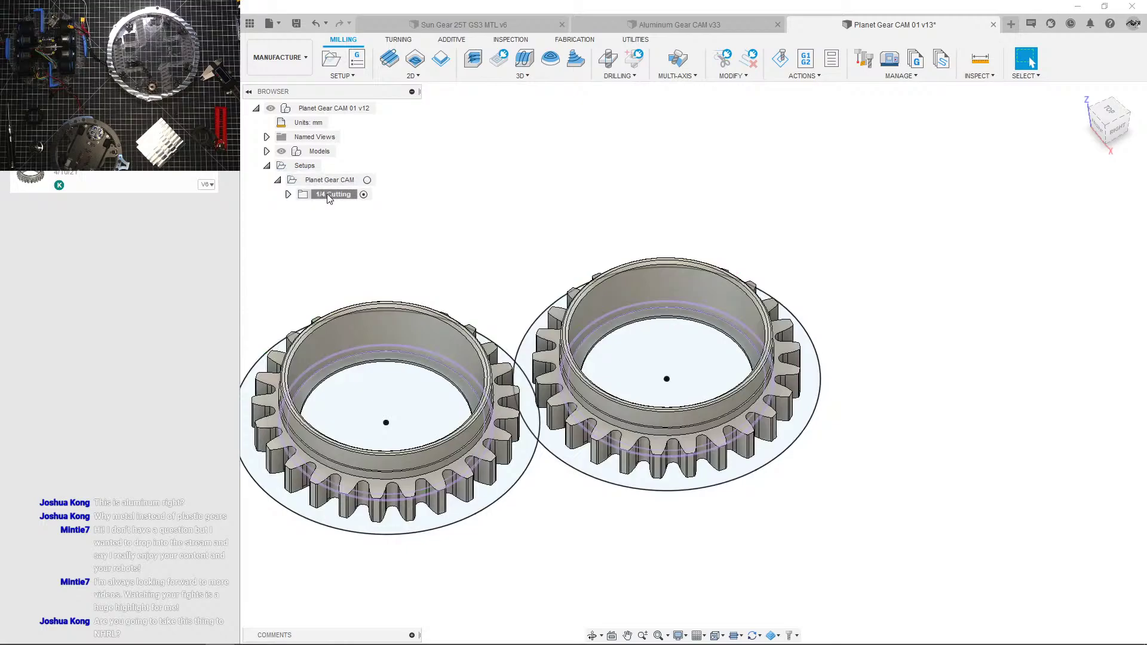
Step: Look over the 1/4 Cutting folder's toolpaths on the nearer gear and list the folder's operations
left_click(332, 194)
left_click(406, 285)
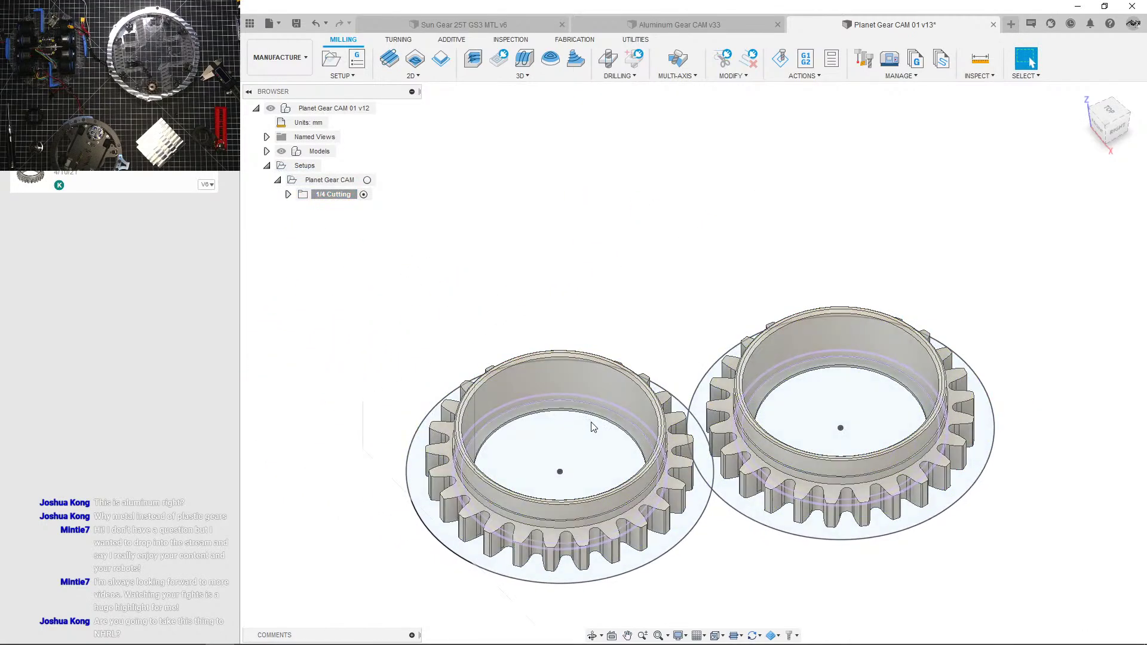
scroll(592, 425, "up", 5)
scroll(590, 419, "up", 3)
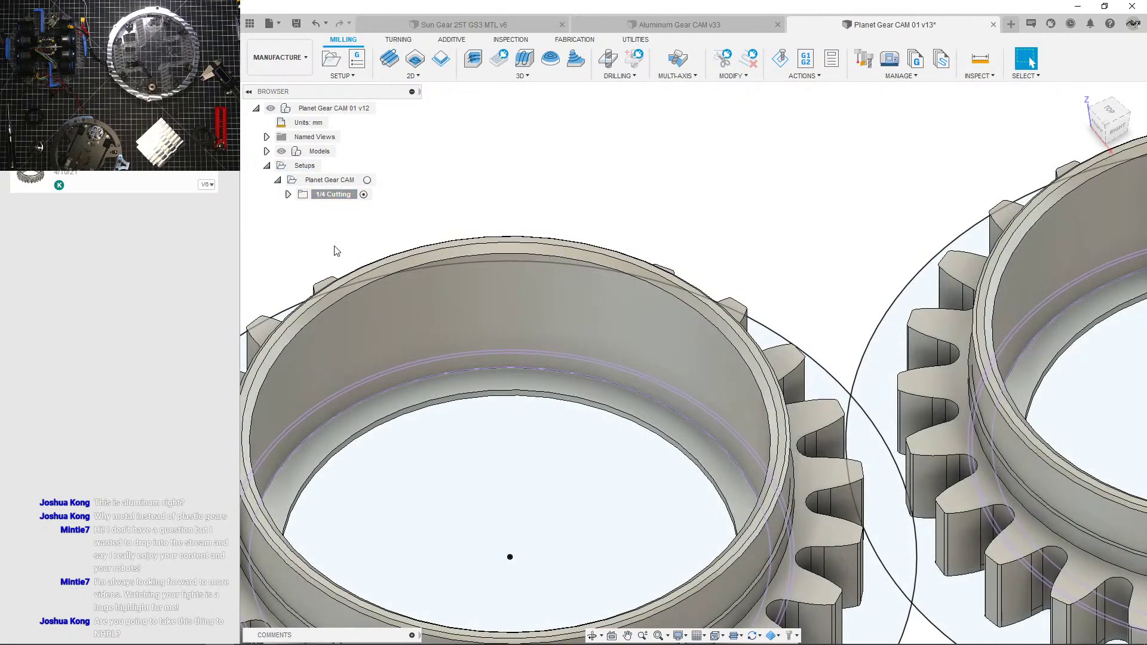
left_click(332, 195)
left_click(288, 194)
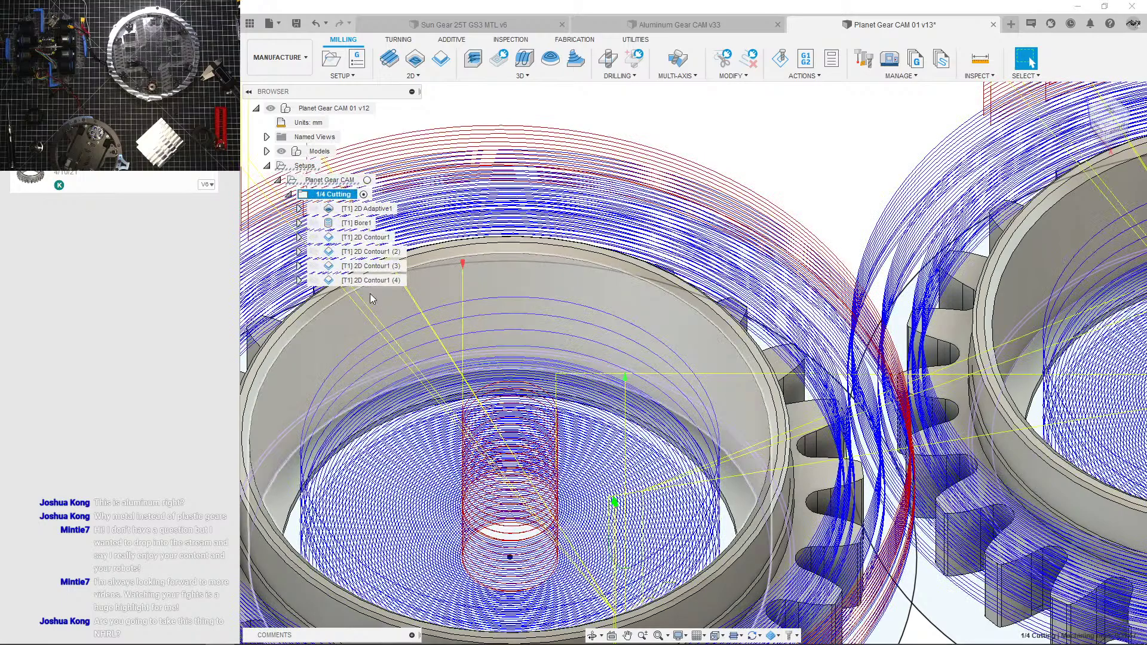
Step: Check the fourth 2D Contour's toolpath against the stock from above and beneath, and collapse its folder
left_click(371, 281)
scroll(522, 425, "down", 3)
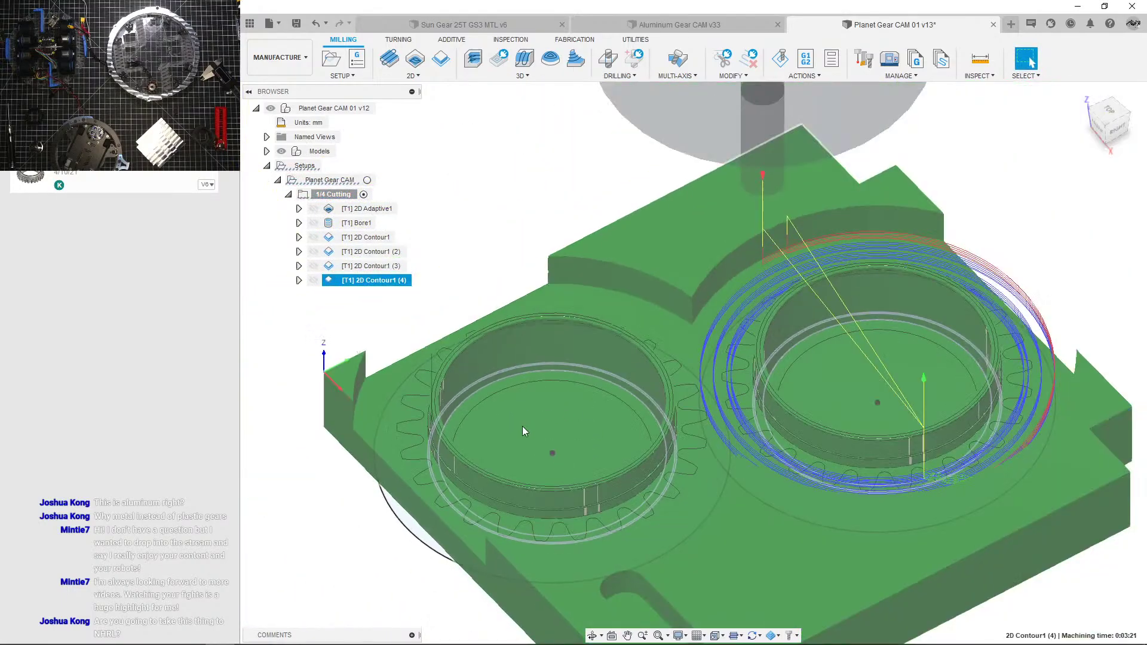
middle_click_drag(537, 427, 546, 349, "shift")
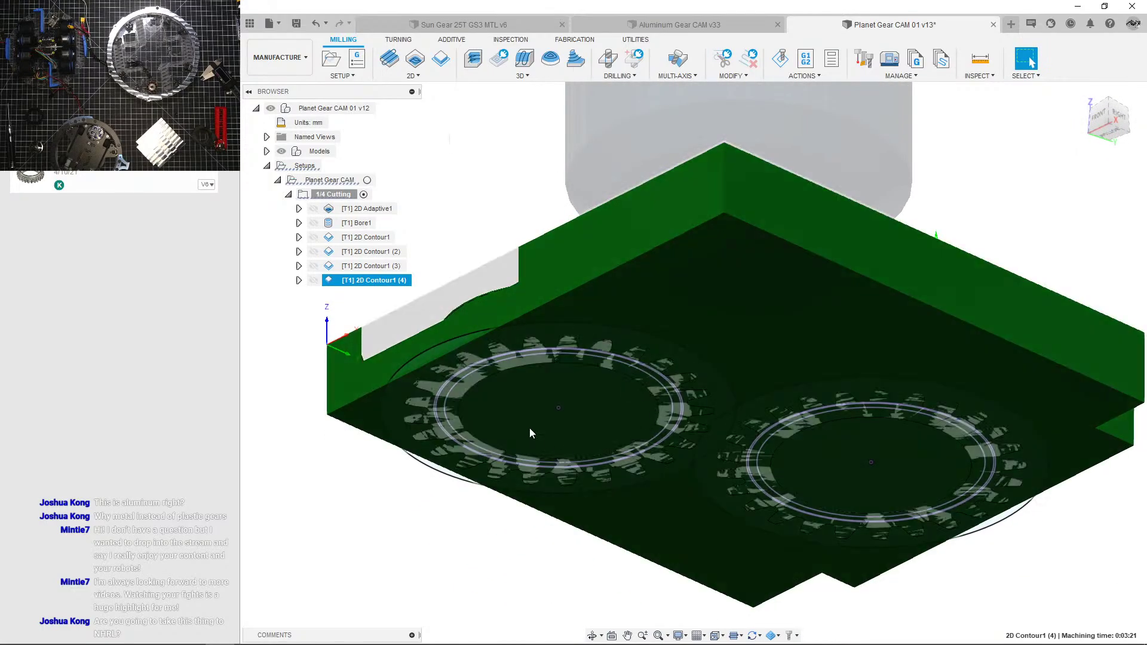
middle_click_drag(529, 428, 684, 449, "shift")
scroll(728, 412, "down", 3)
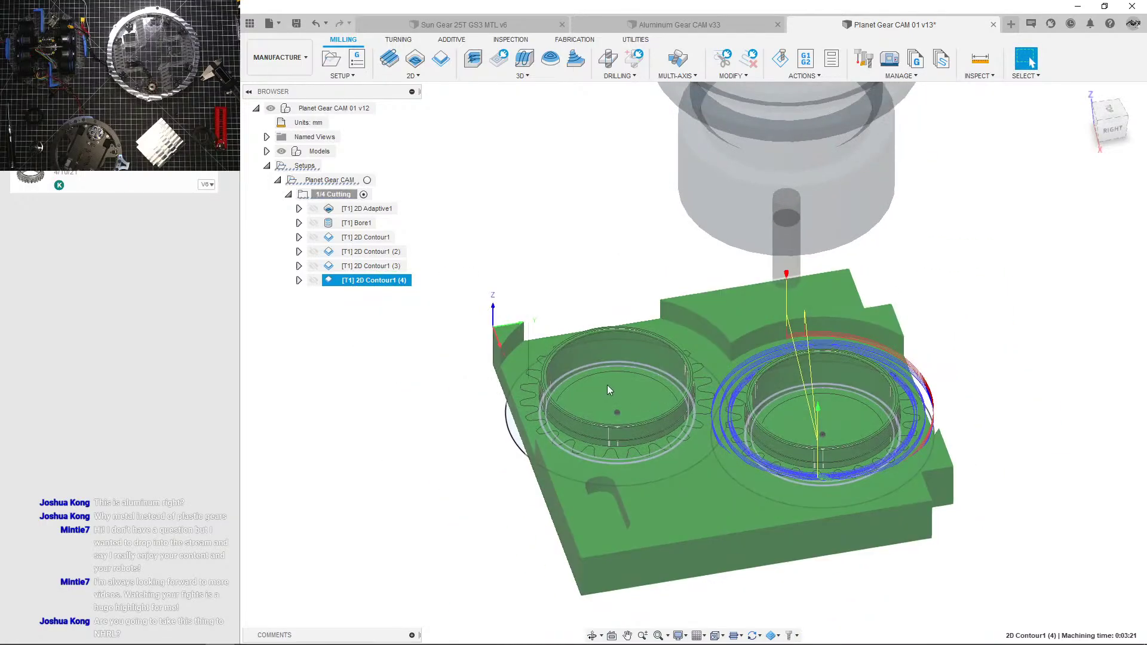
middle_click_drag(638, 409, 577, 306, "shift")
left_click(455, 279)
scroll(537, 370, "up", 2)
left_click(375, 283)
left_click(428, 332)
left_click(289, 195)
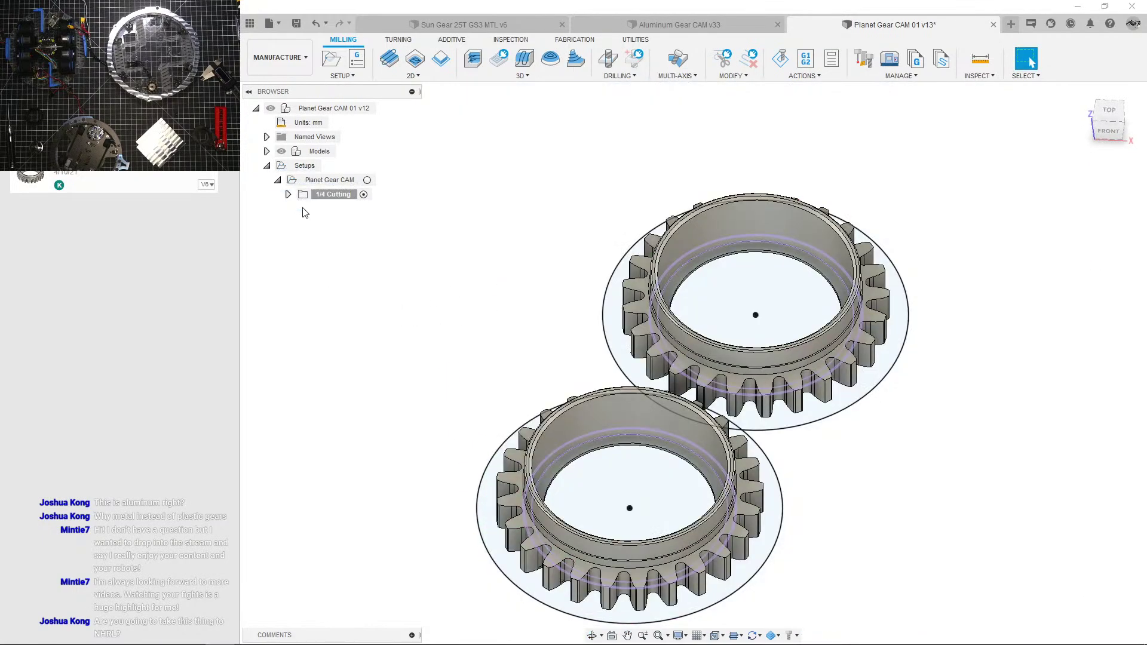
Step: Switch to the Aluminum Gear CAM document and list the operations in its 1/4 ReBore folder
left_click(327, 196)
left_click(338, 231)
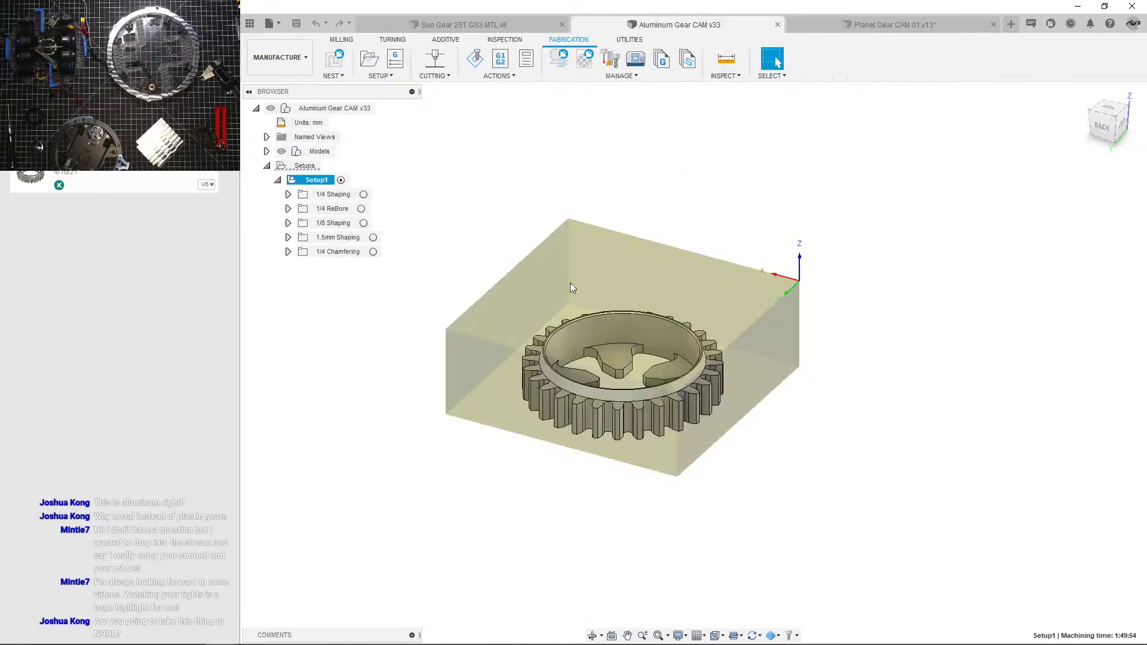
middle_click_drag(535, 284, 573, 310, "shift")
left_click(437, 317)
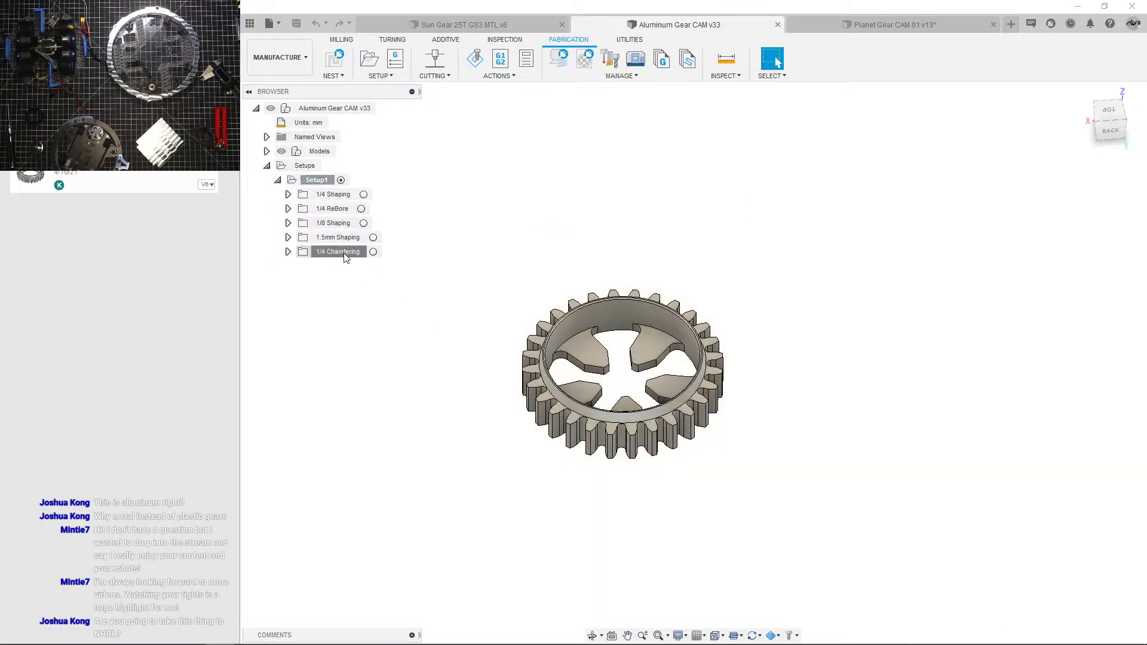
left_click(345, 256)
left_click(326, 211)
left_click(288, 208)
Step: Compare the toolpaths of Bore1 and 2D Contour2 inside the aluminum gear's collar
left_click(368, 239)
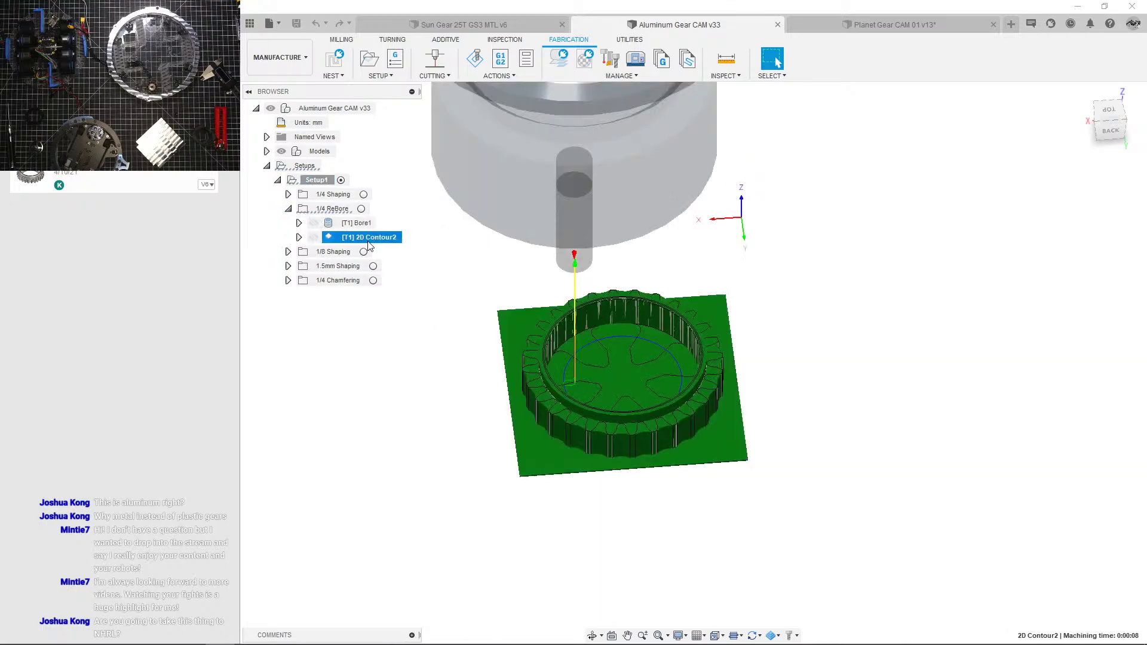
left_click(358, 224)
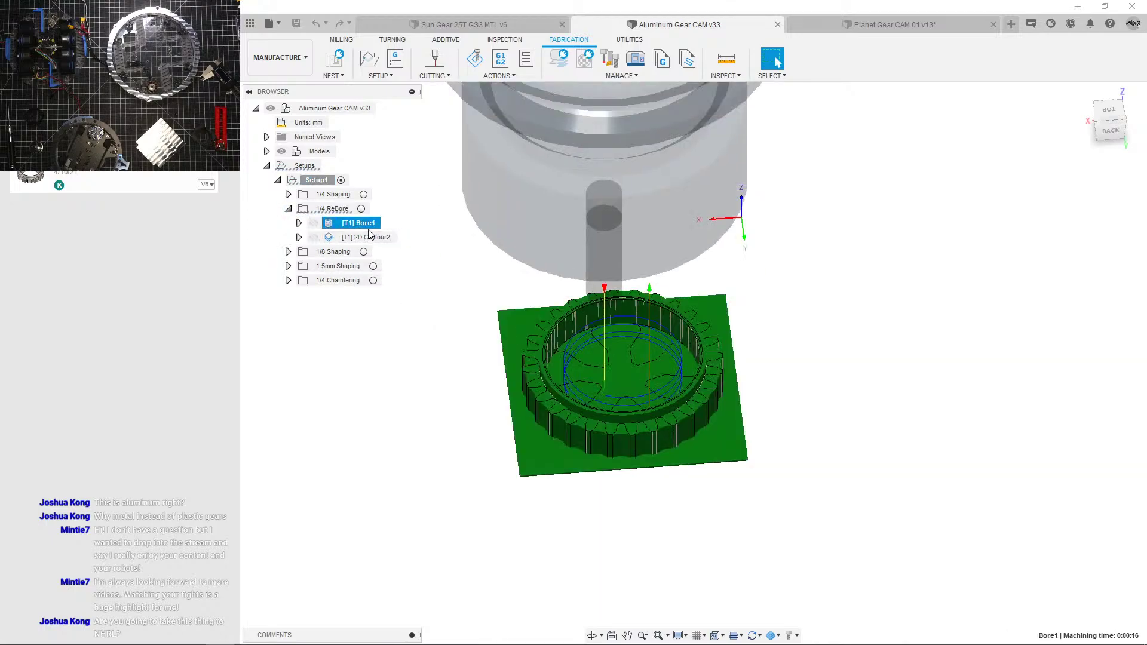
scroll(591, 318, "up", 6)
middle_click_drag(594, 318, 638, 307, "shift")
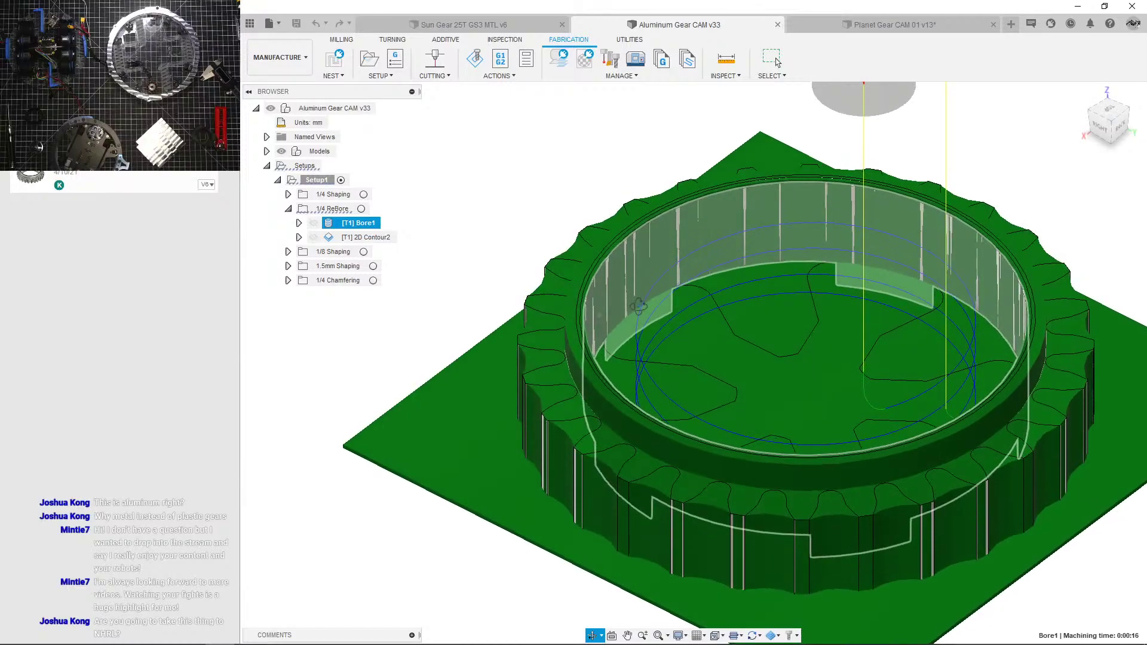
scroll(633, 311, "down", 5)
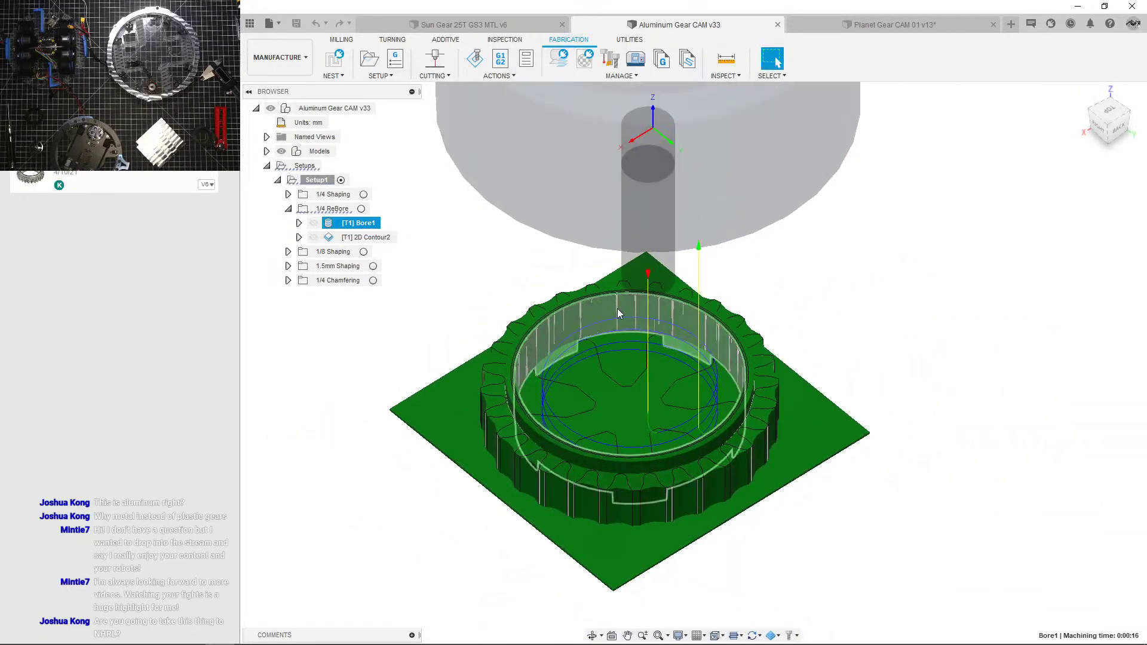
left_click(351, 238)
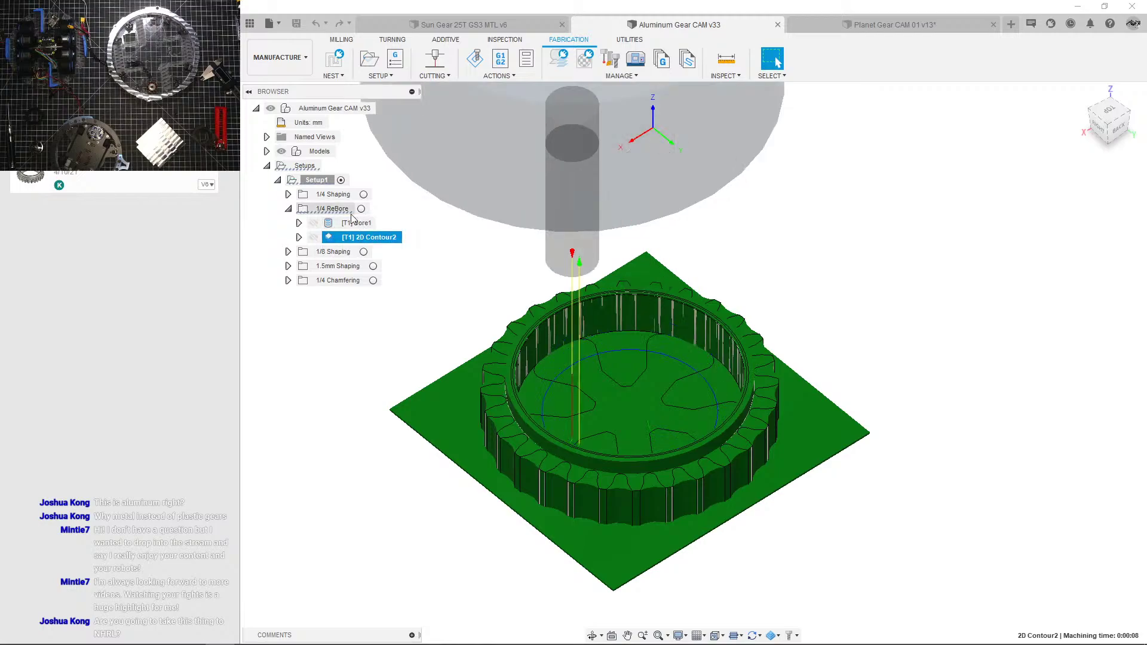
left_click(352, 223)
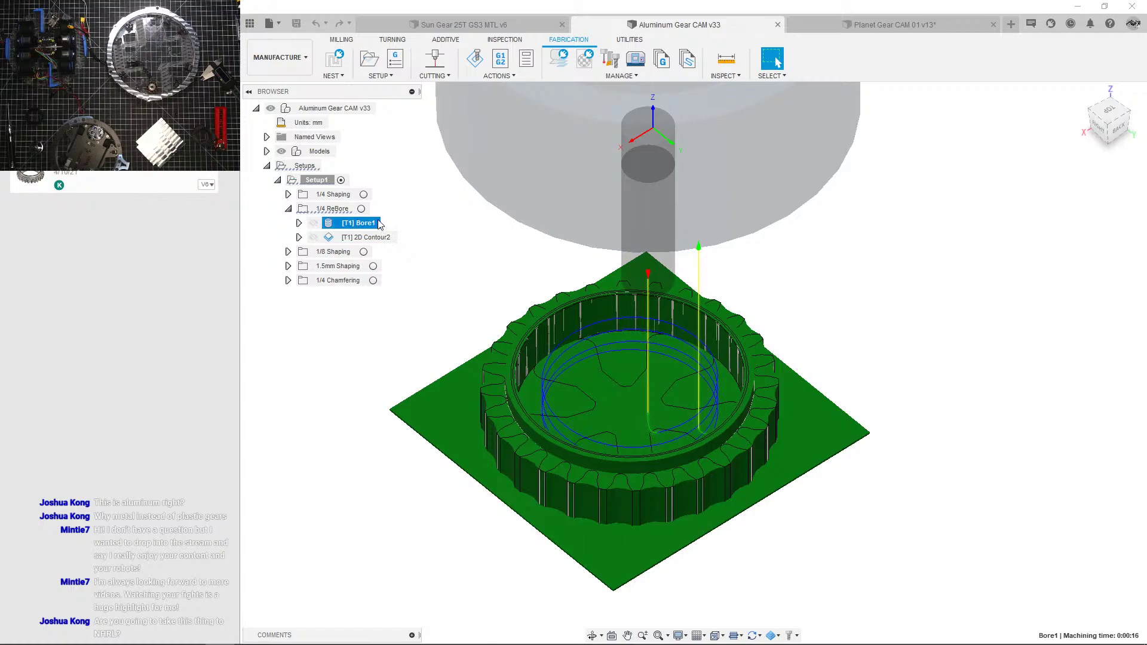
Step: Copy the 1/4 ReBore folder from Aluminum Gear CAM into the Planet Gear CAM setup of the planet gear document
left_click(363, 210)
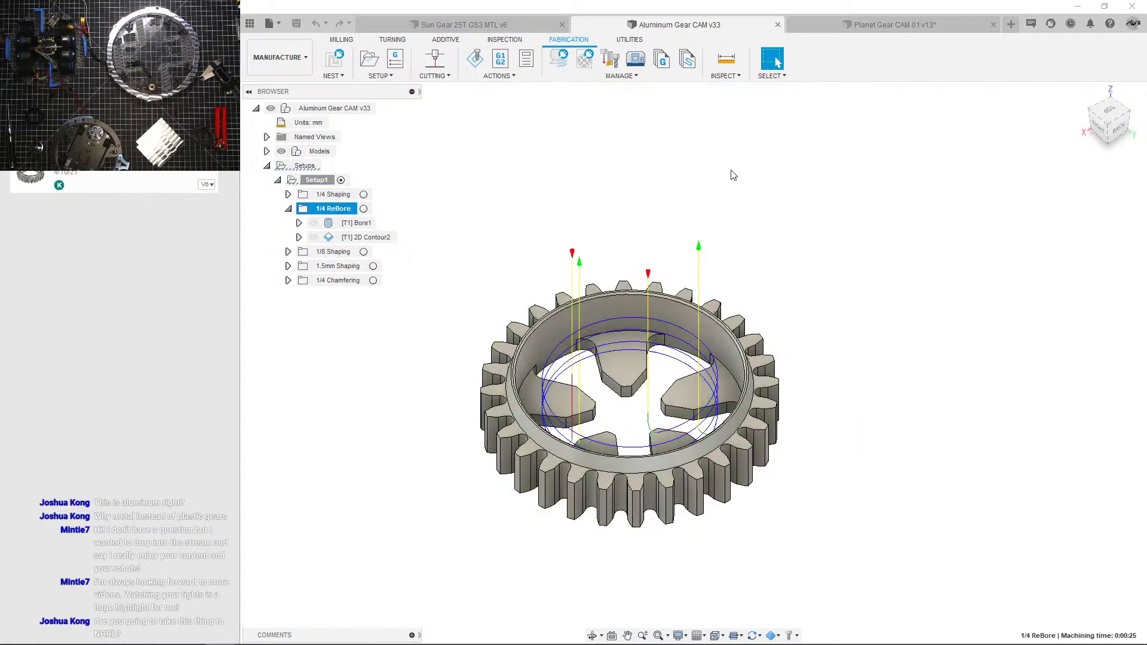
left_click(894, 24)
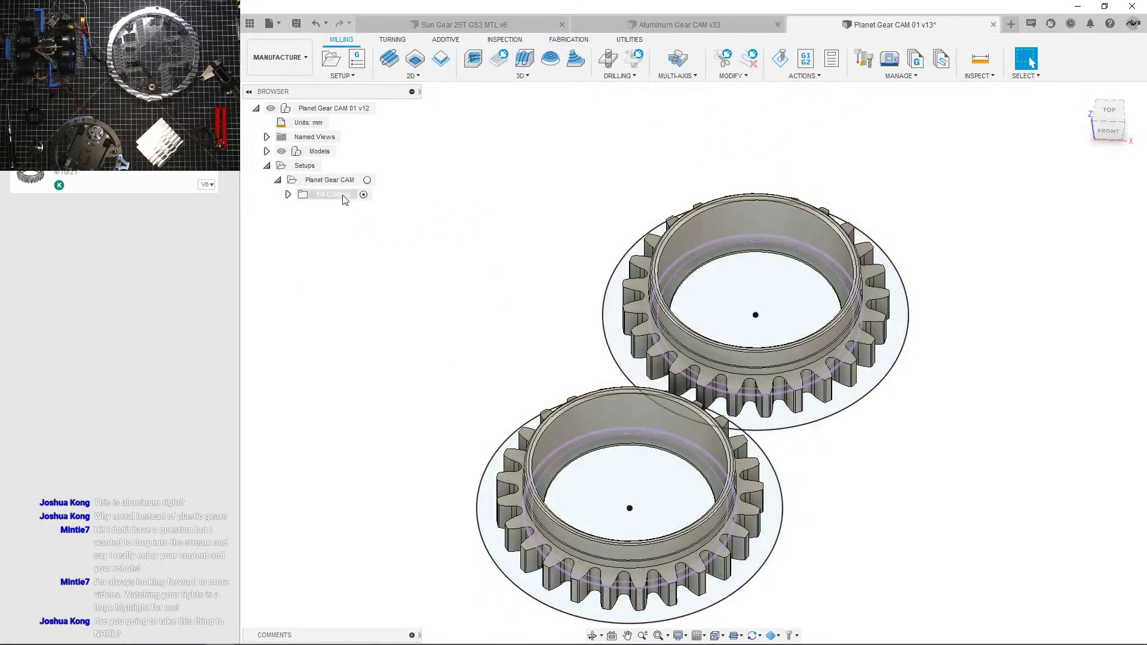
left_click(370, 182)
key("ctrl+v")
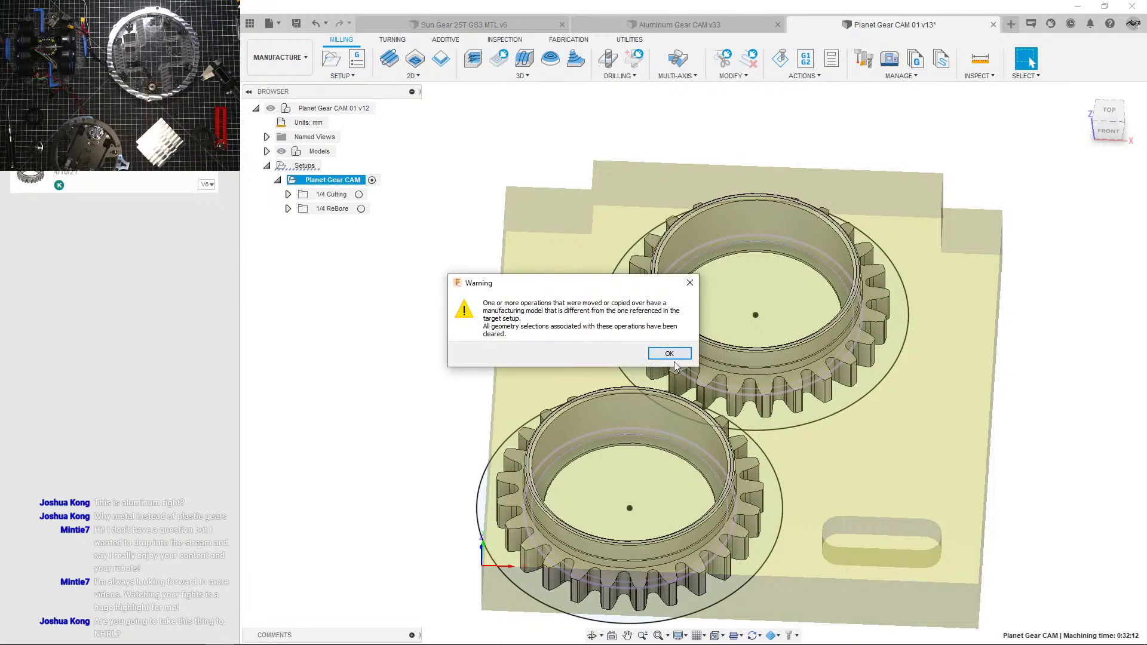
left_click(669, 353)
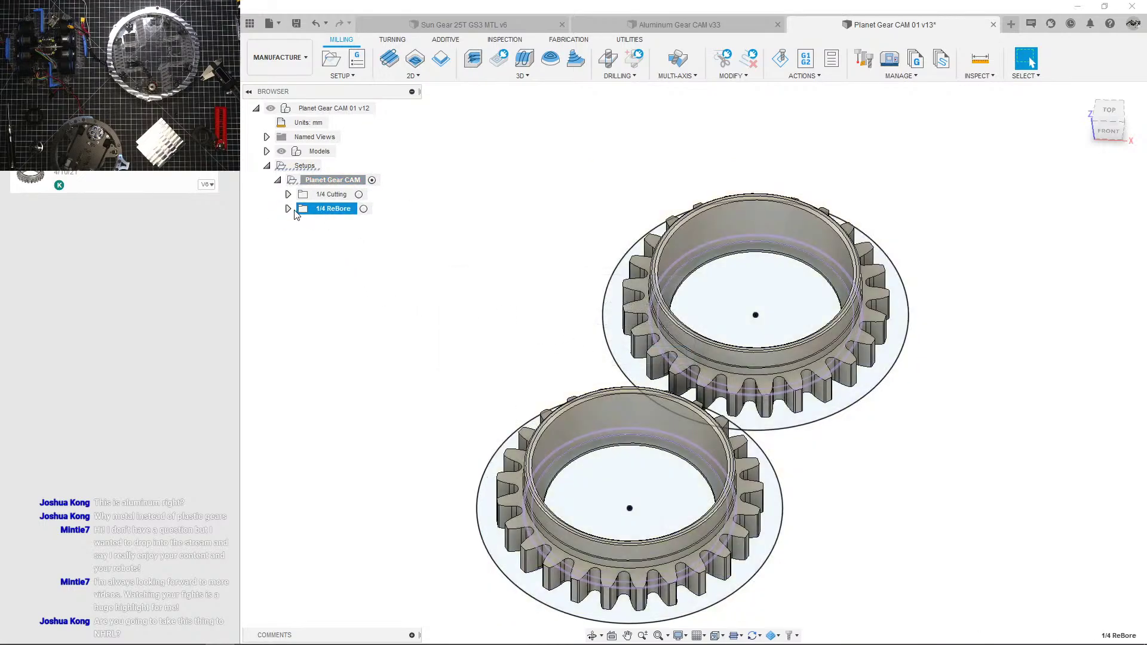
Step: Delete the 2D Contour2 operation from the copied 1/4 ReBore folder
left_click(289, 209)
left_click(383, 238)
key("Delete")
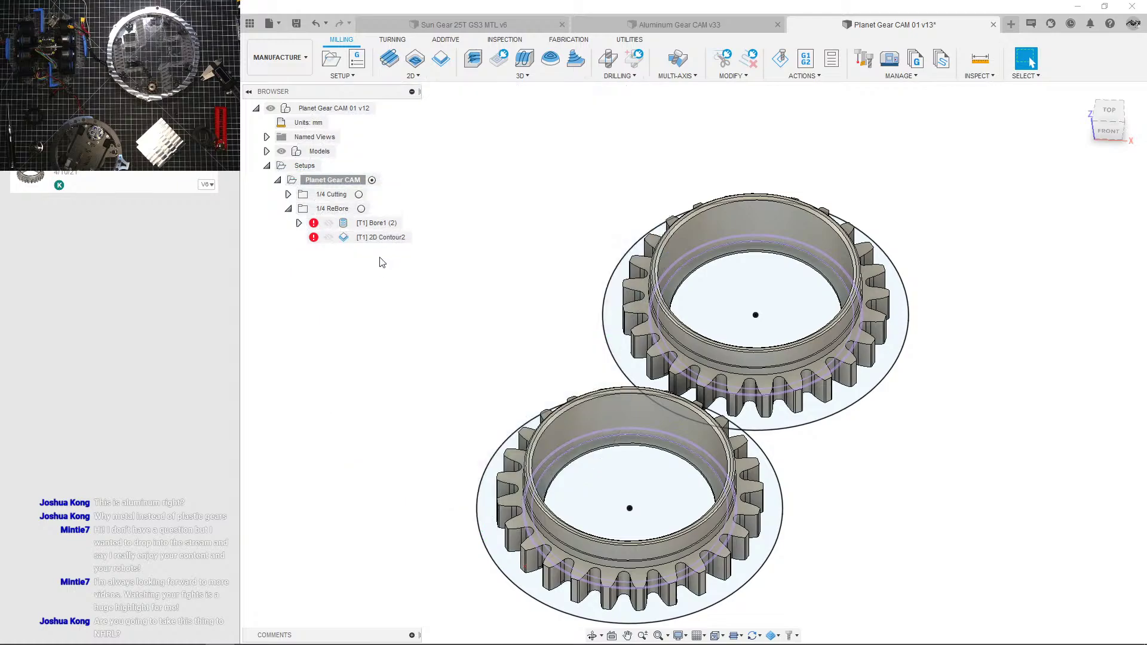
Step: Activate the 1/4 ReBore folder and assign both gears' inner cylindrical collar faces as the circular faces of Bore1 (2)
left_click(364, 209)
double_click(362, 223)
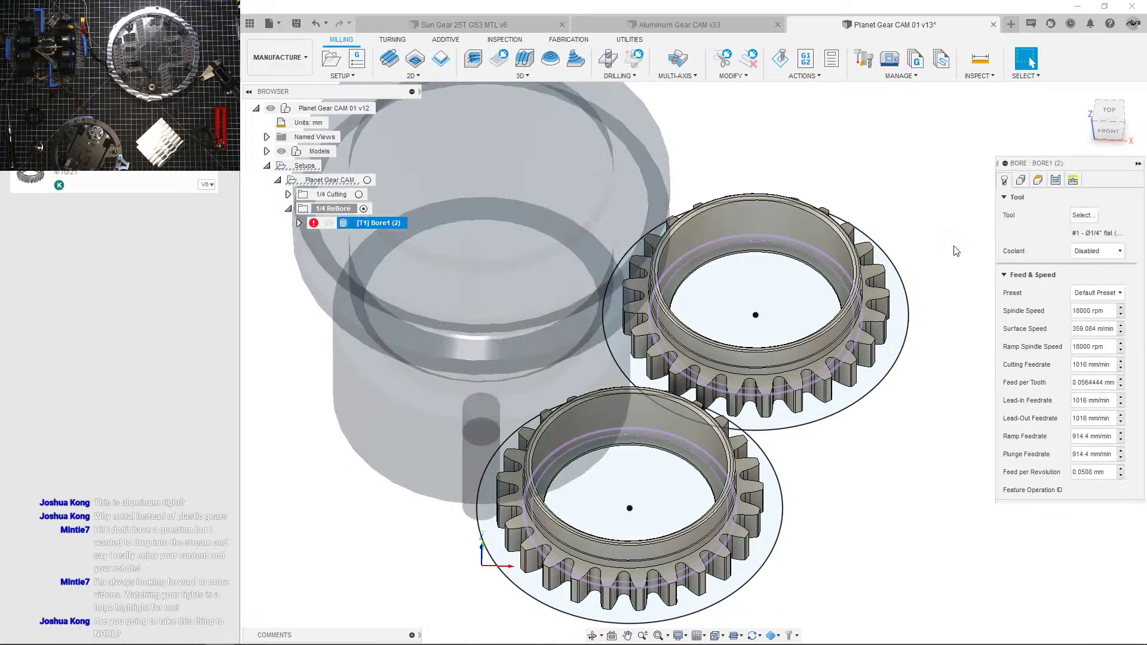
scroll(839, 266, "up", 5)
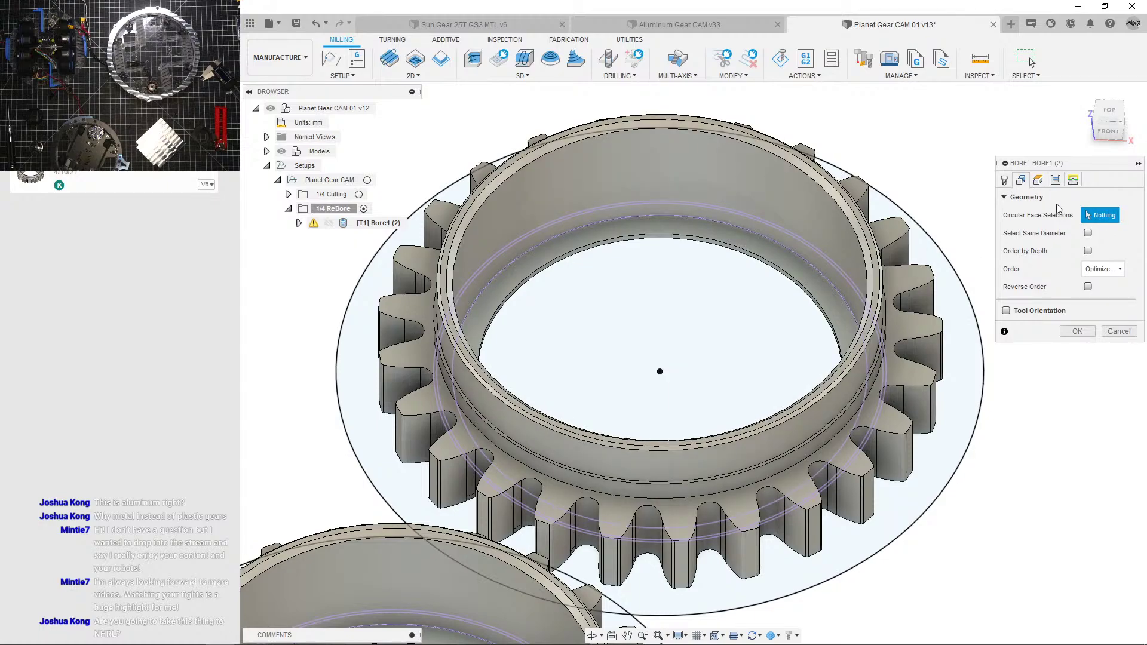
left_click(809, 262)
scroll(643, 314, "down", 3)
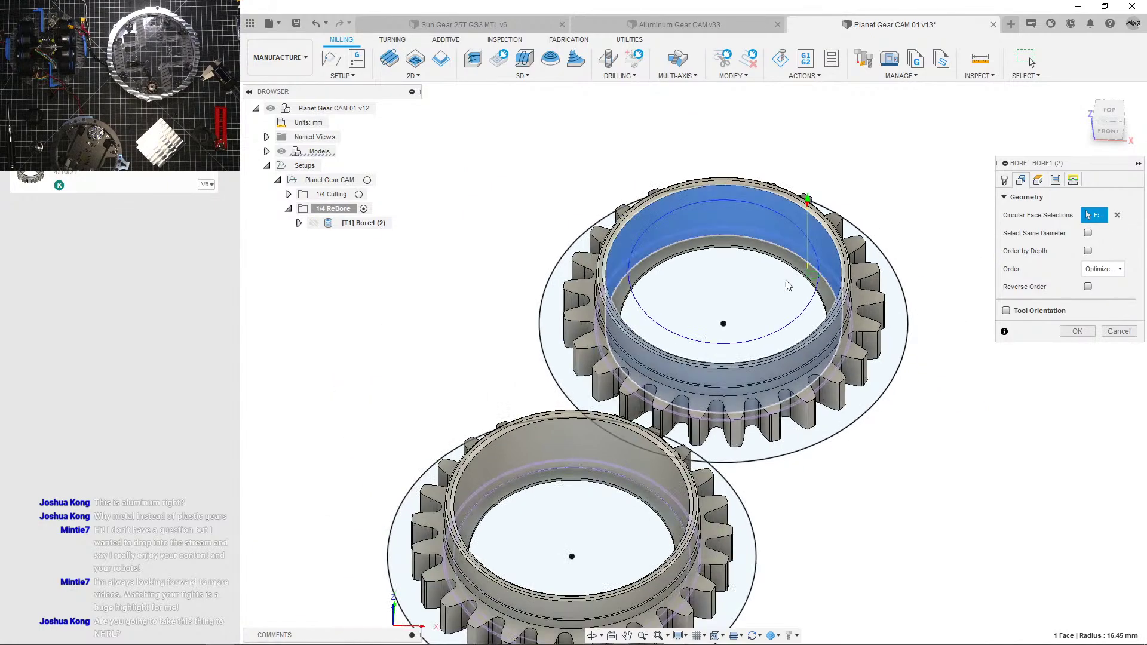
middle_click_drag(643, 314, 700, 255)
left_click(648, 370)
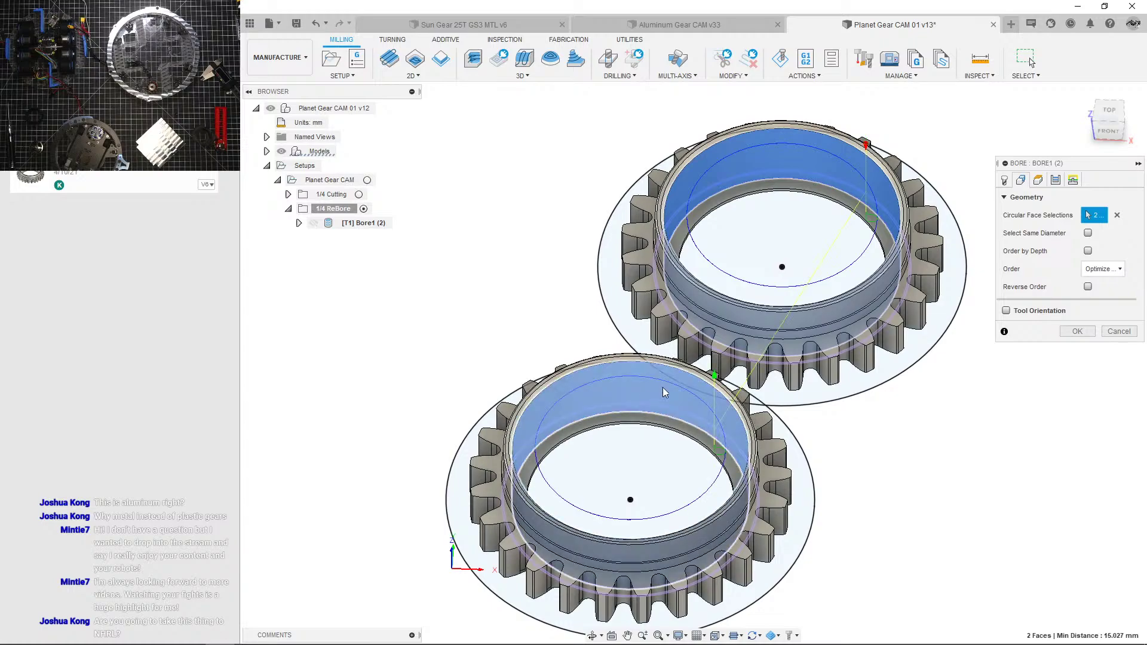
Step: Set the bore's top height to start from Stock top
left_click(1039, 180)
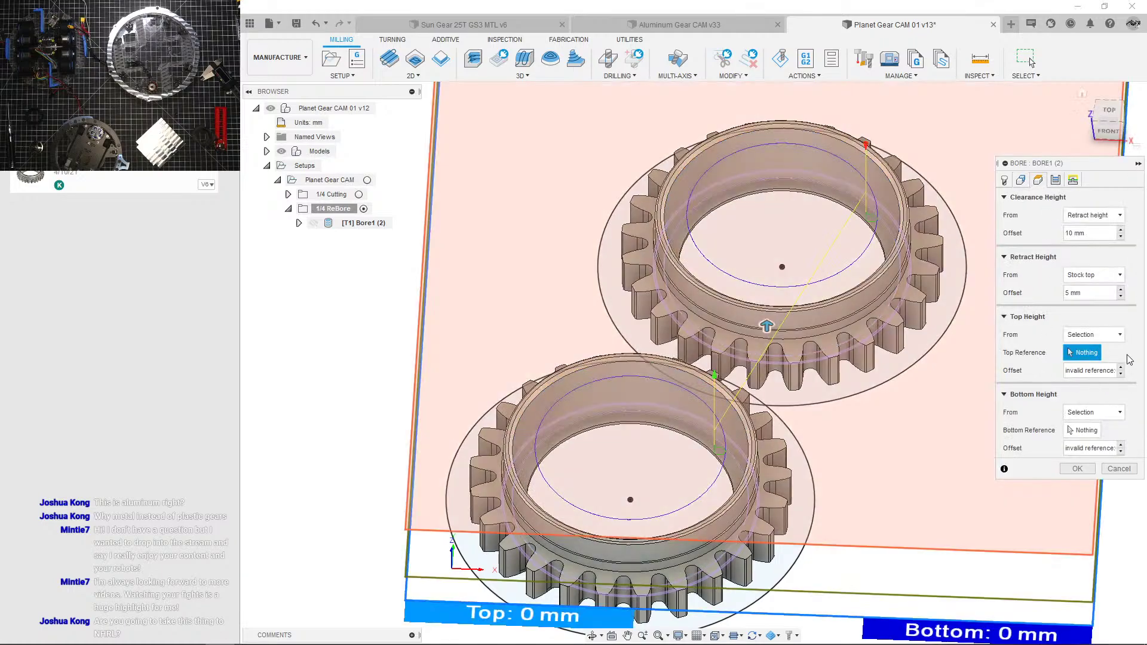
left_click(1105, 335)
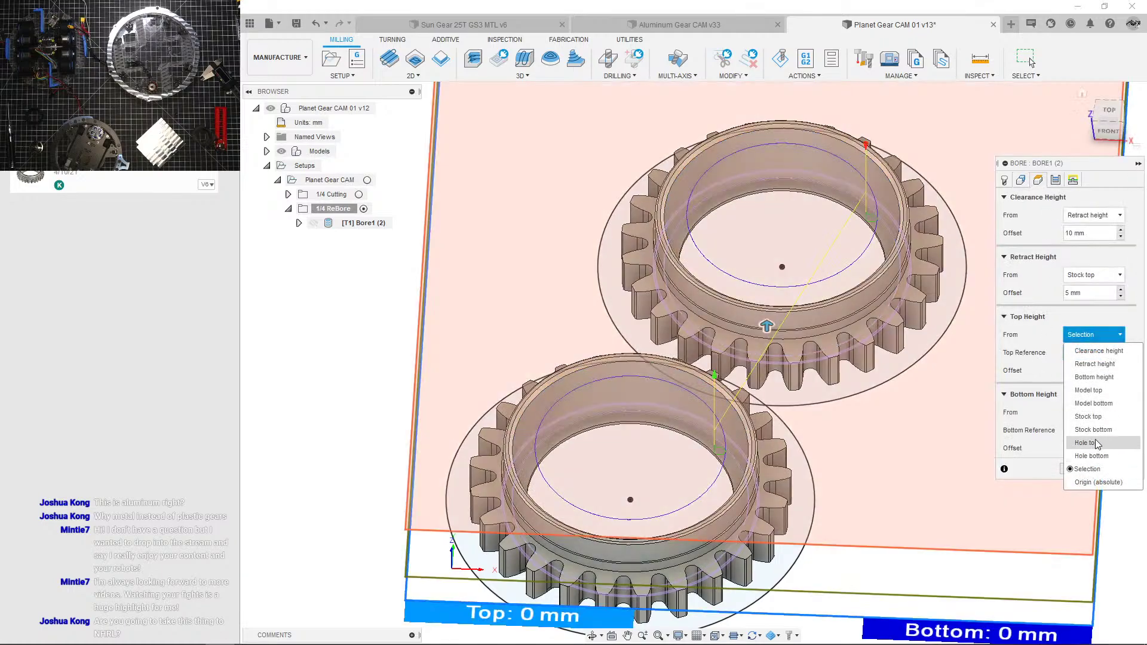
left_click(1090, 416)
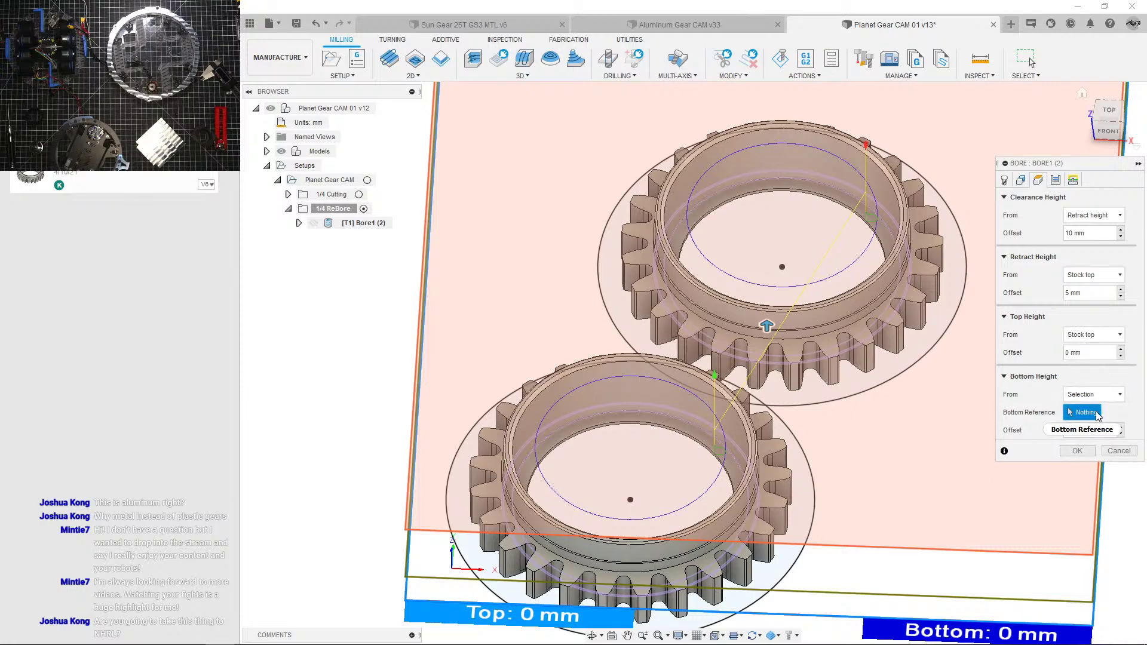
Step: Keep the bore's bottom height based on Selection and set its offset to 0 mm
left_click(1103, 398)
left_click(1105, 530)
scroll(907, 255, "up", 3)
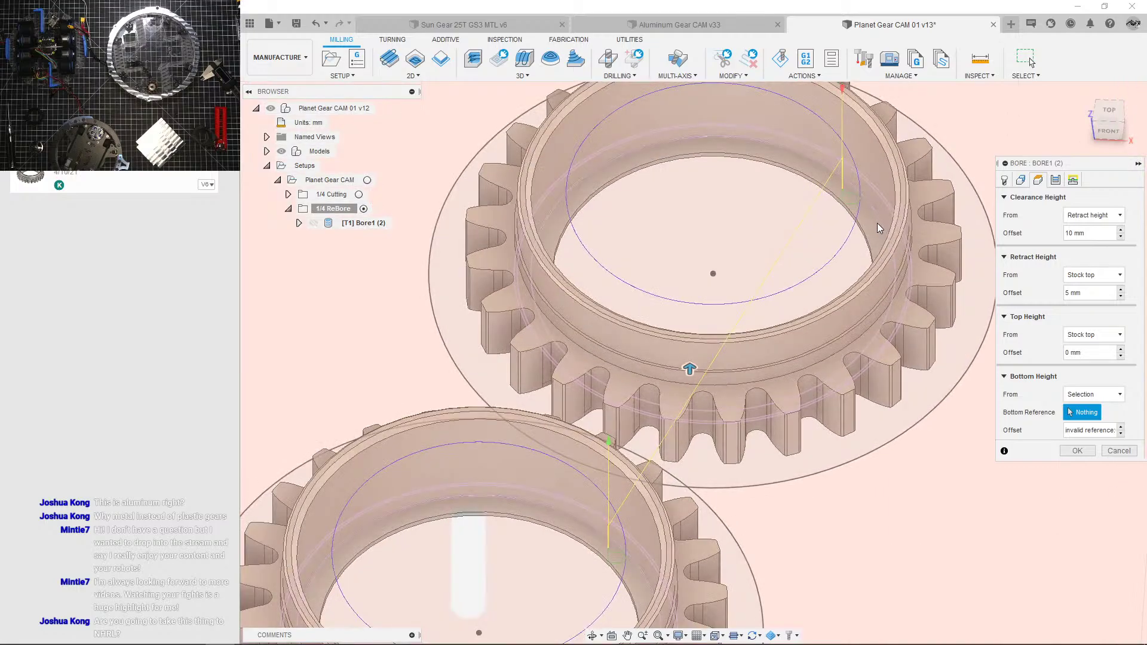
left_click(1097, 431)
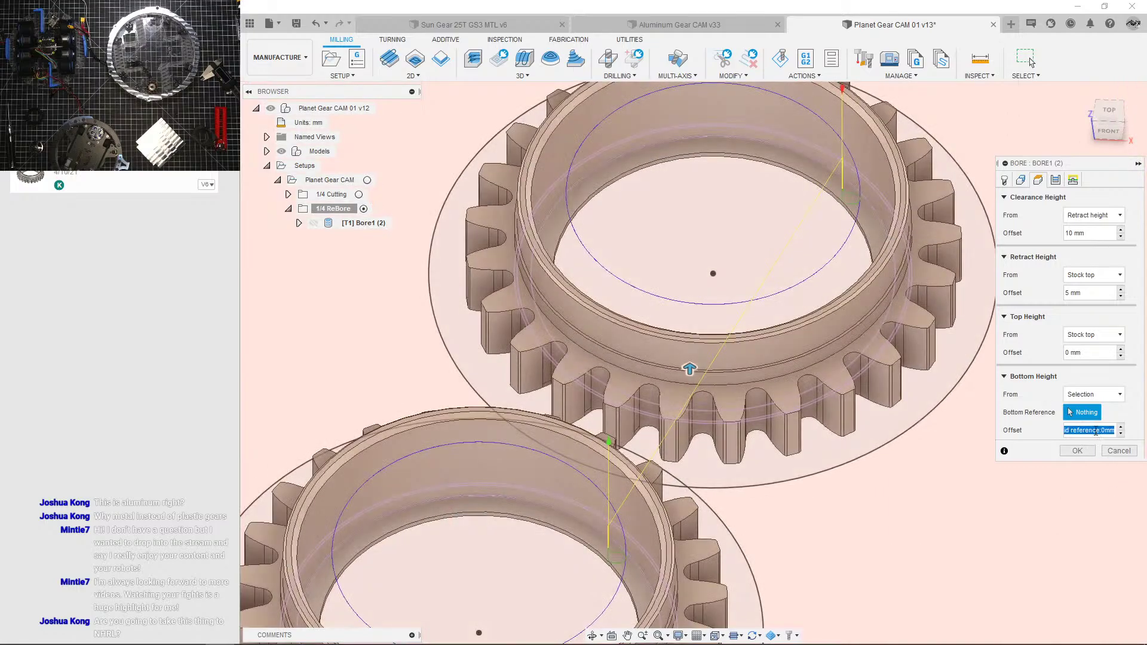
left_click(1118, 395)
left_click(1118, 394)
scroll(854, 215, "up", 2)
scroll(853, 230, "down", 5)
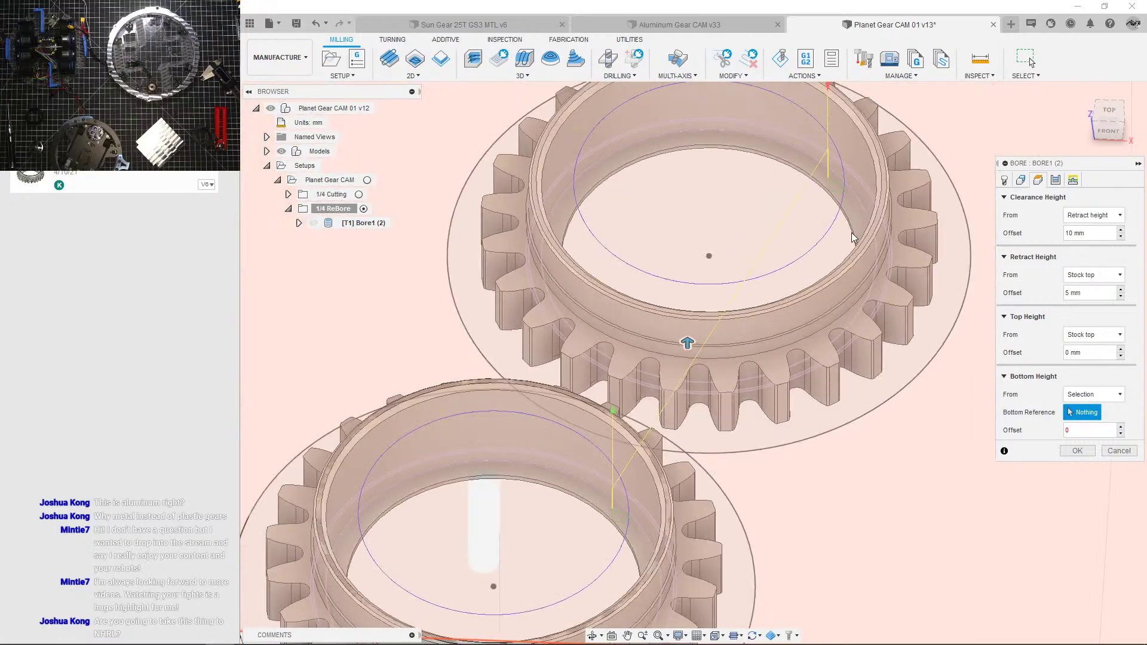
Step: Hide Sketch1 of the planet gear model so the gear faces can be selected
left_click(266, 151)
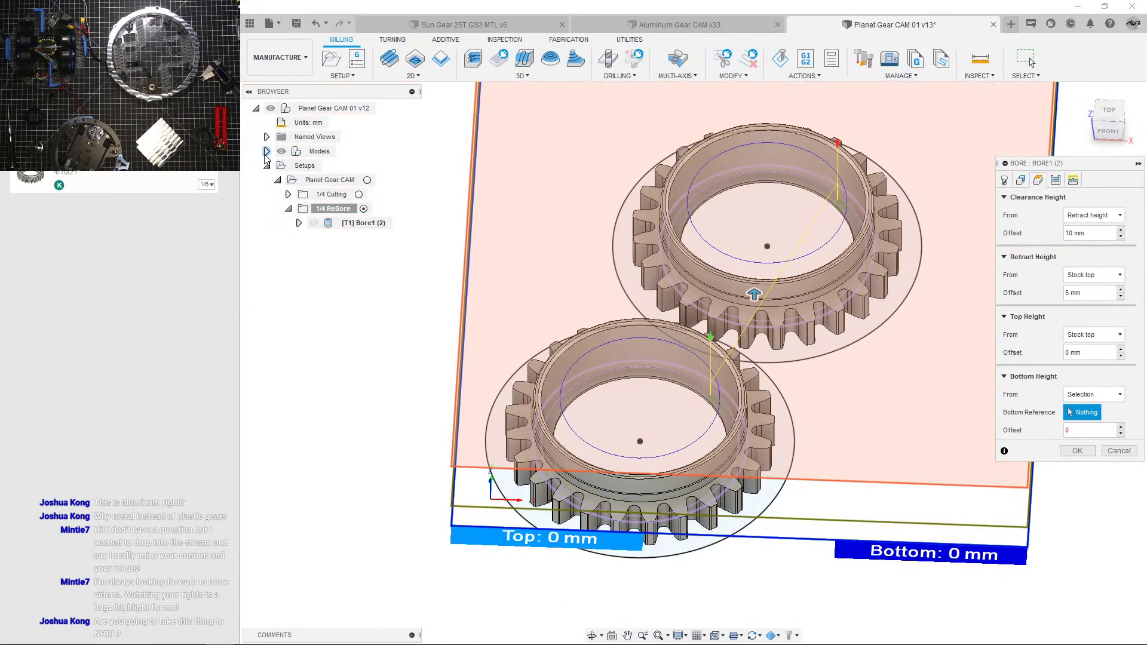
left_click(278, 166)
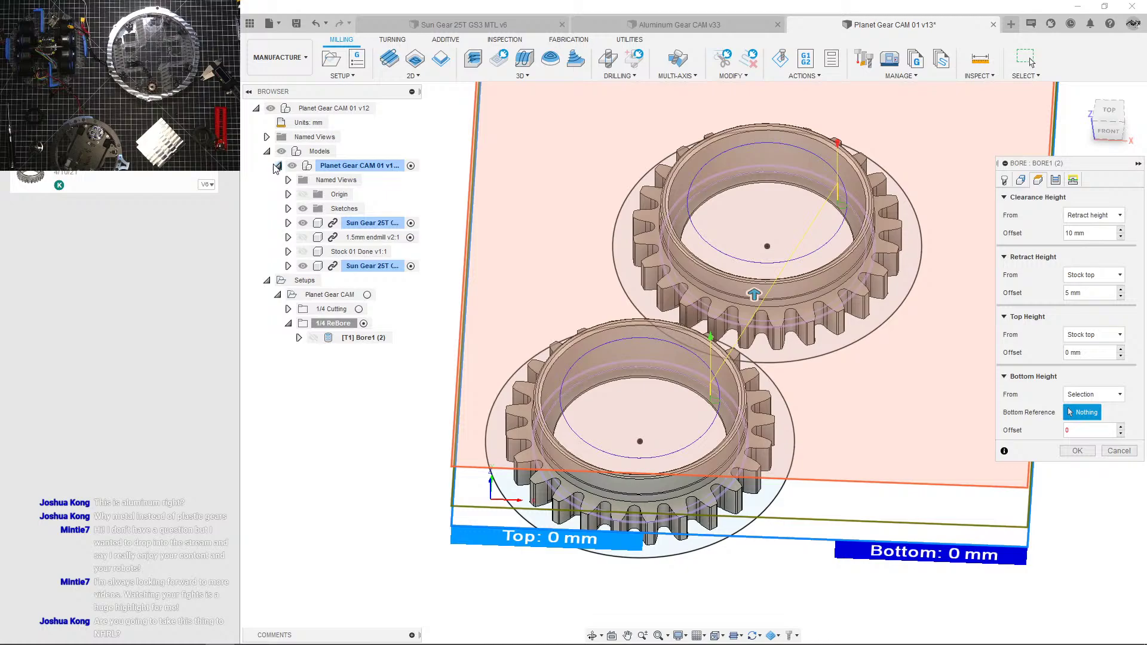
left_click(287, 210)
scroll(664, 385, "up", 3)
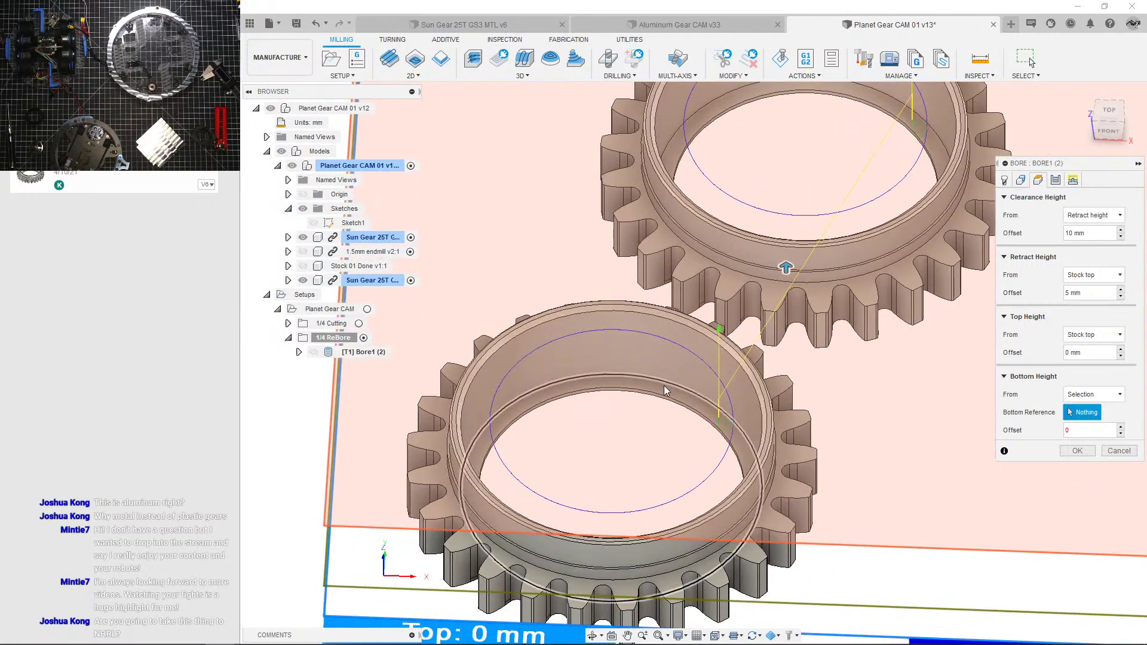
Step: Use the ring-shaped ledge face inside the nearer gear as the bottom height reference and open the bore's pass settings
left_click(664, 389)
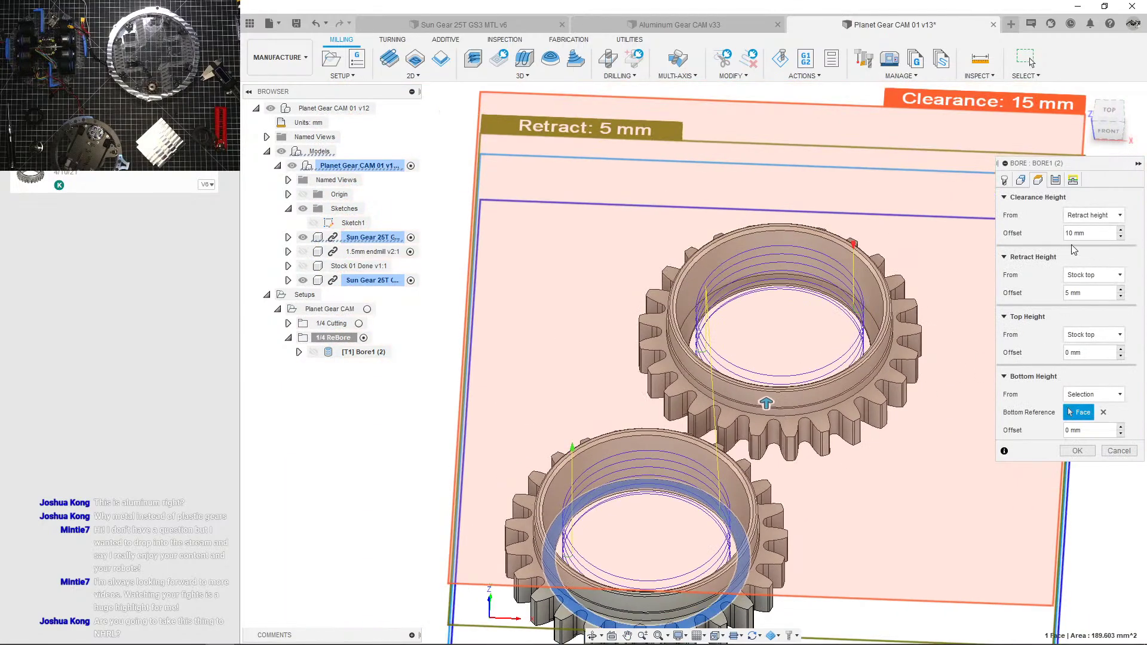
left_click(1056, 180)
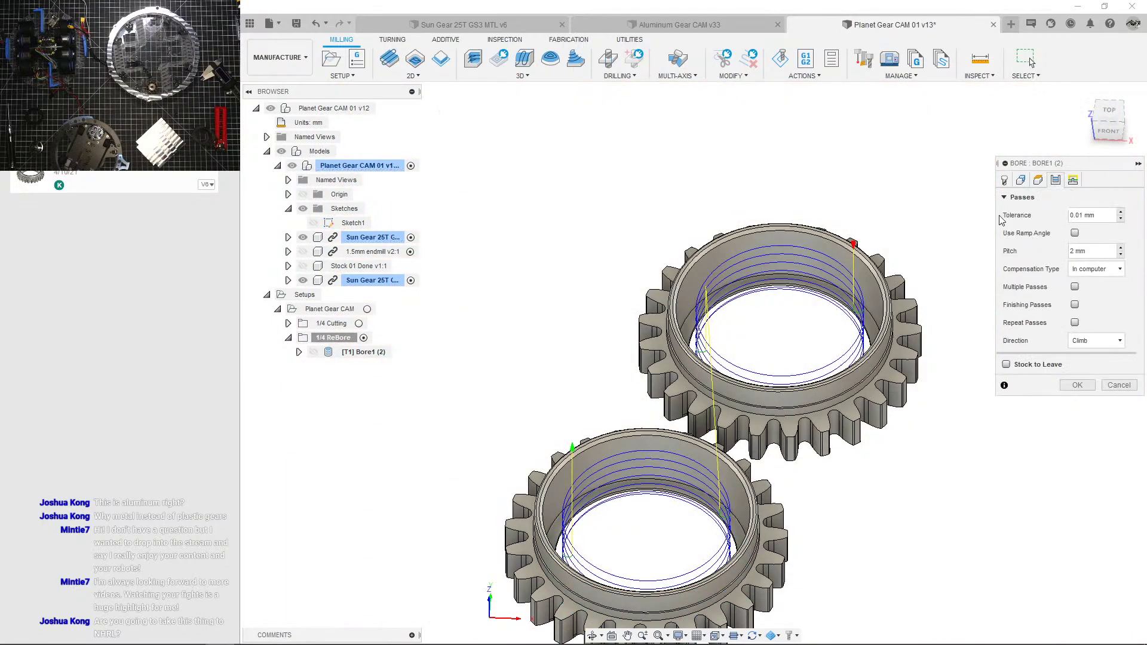
Step: Review the rebore operation's geometry and heights, then set its pitch to 1 mm and accept the bore
left_click(1040, 182)
left_click(1023, 183)
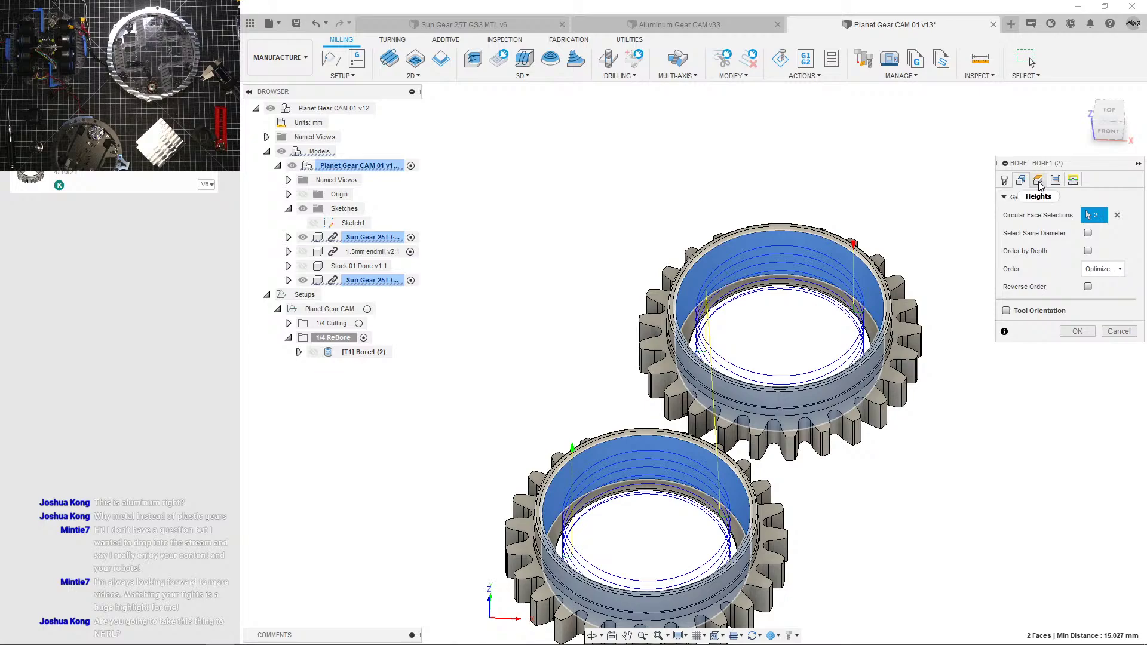
left_click(1039, 181)
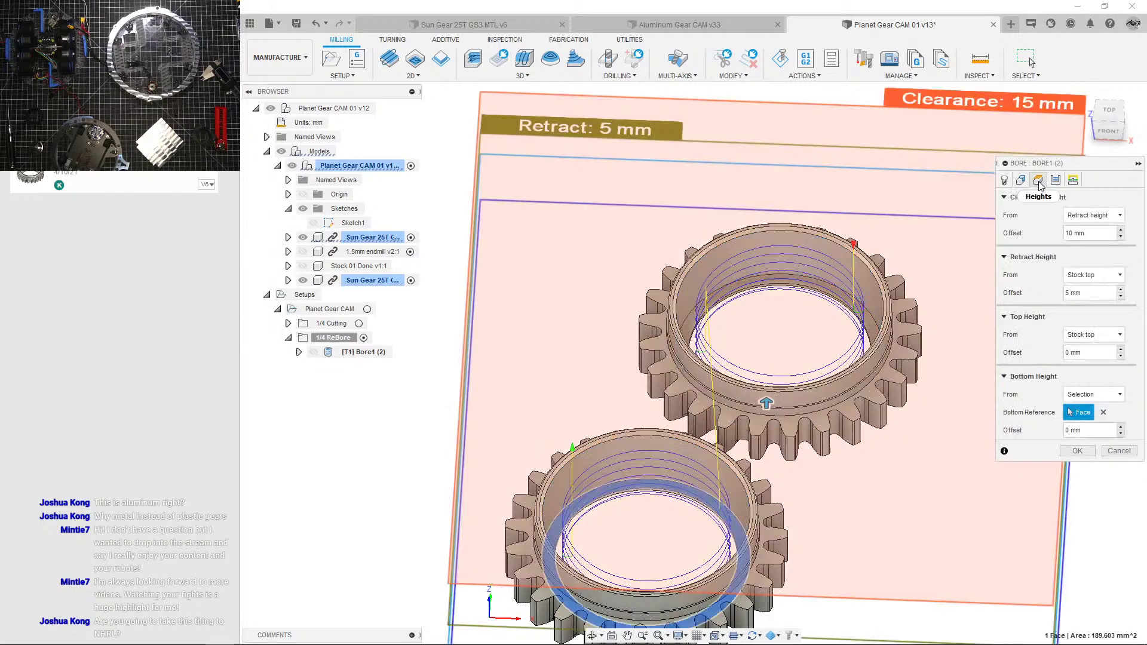
left_click(1053, 186)
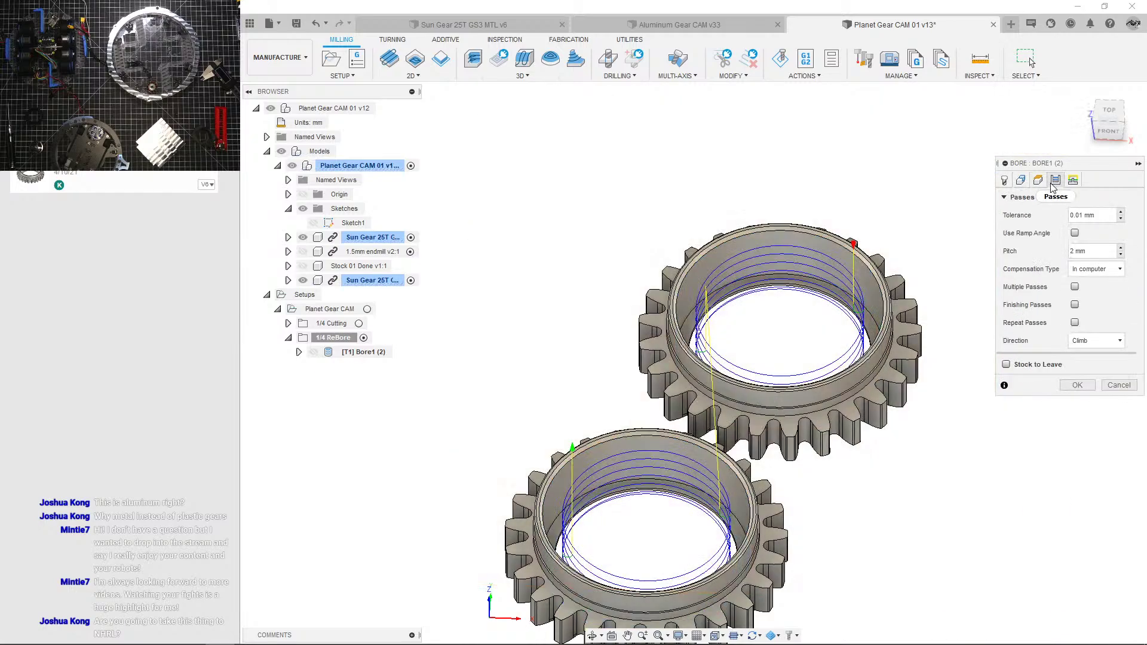
double_click(1076, 251)
type("1")
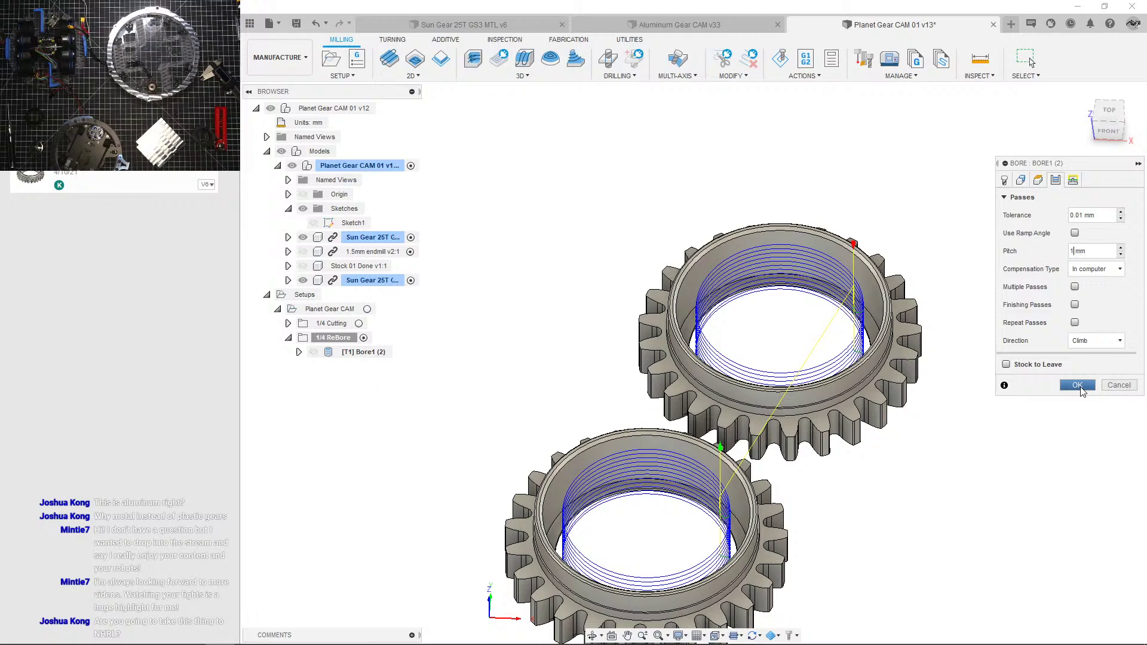
scroll(830, 246, "up", 3)
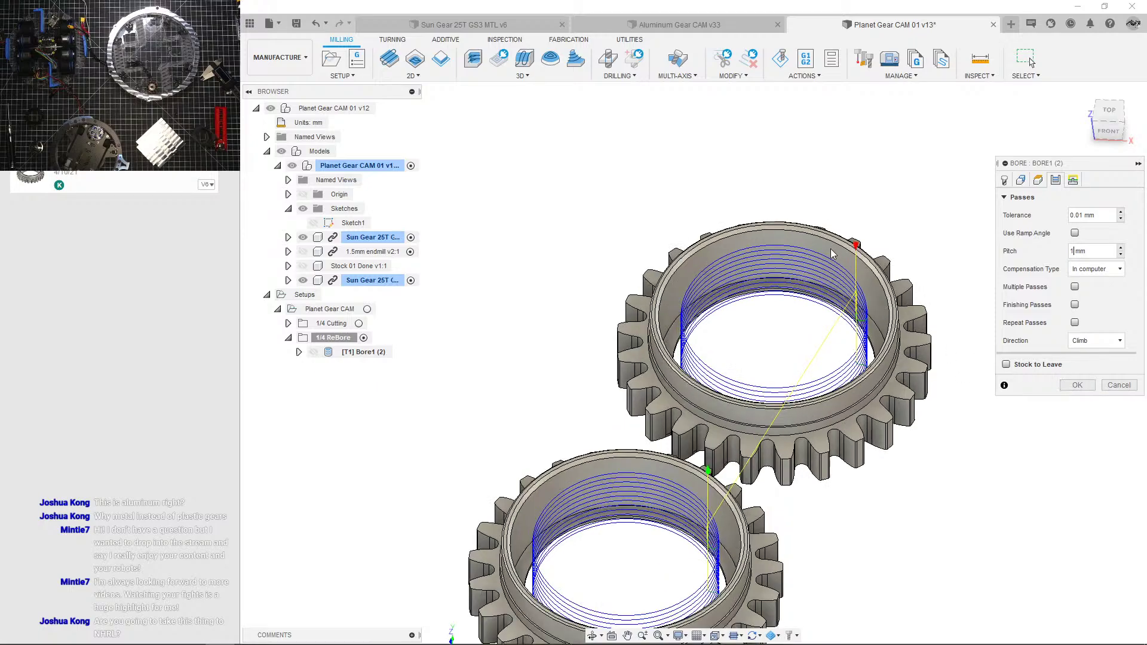
middle_click_drag(831, 248, 914, 308, "shift")
scroll(914, 308, "down", 4)
middle_click_drag(916, 366, 784, 372)
scroll(784, 372, "down", 1)
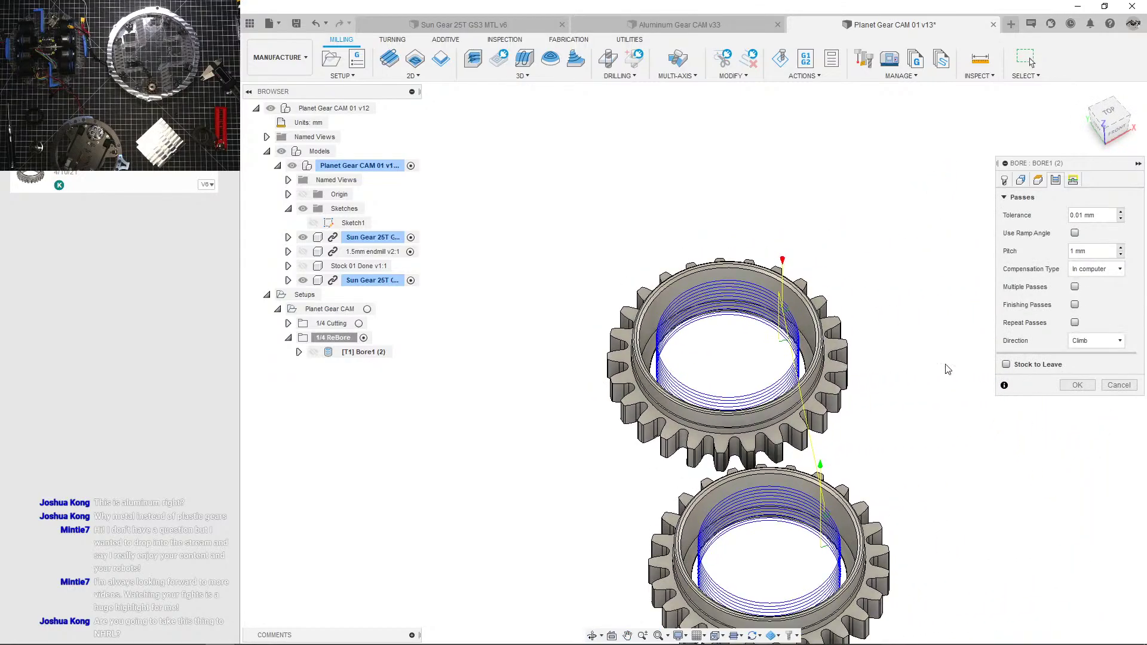
middle_click_drag(839, 341, 804, 340, "shift")
left_click(1077, 386)
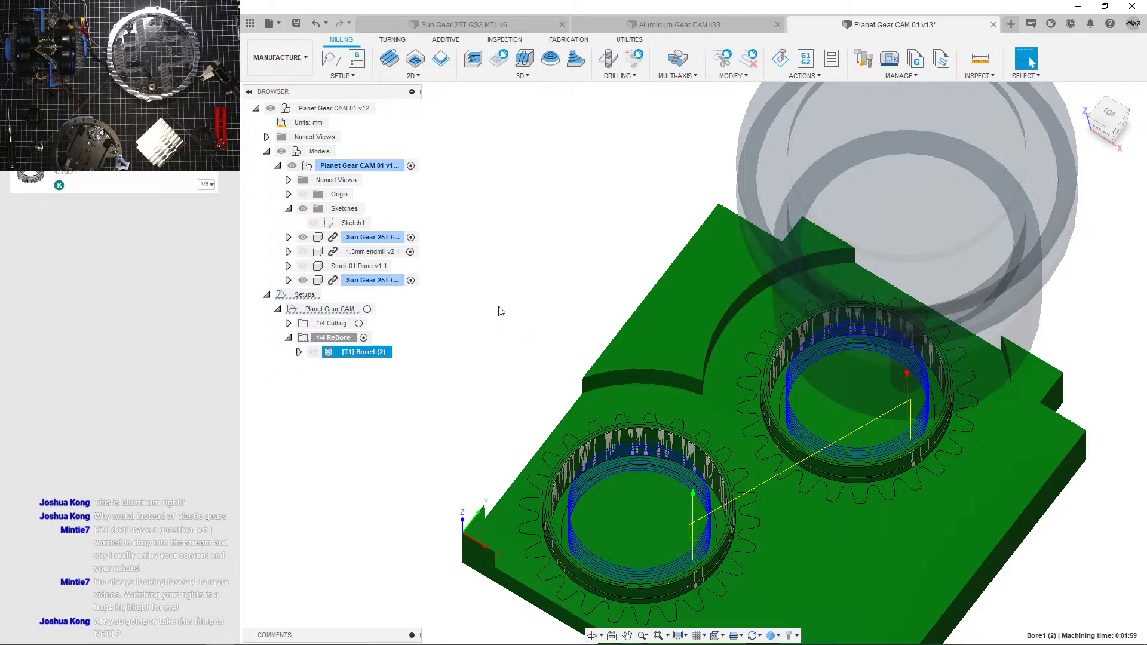
Step: Examine the rebore toolpath in both gears against the stock and the model components
left_click(500, 310)
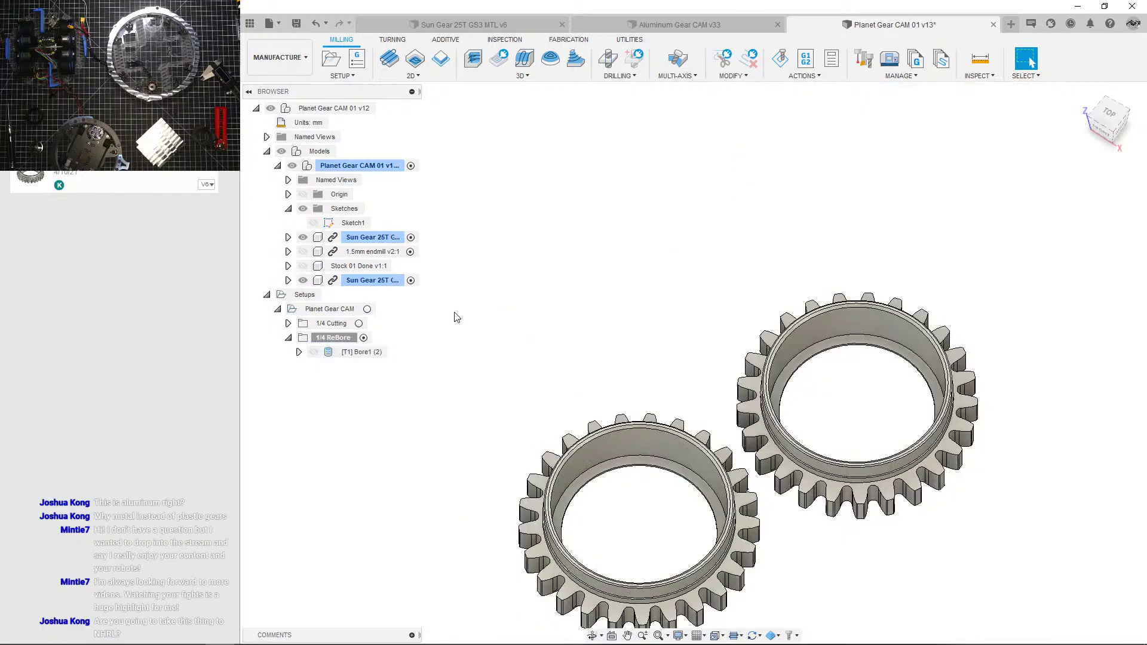
left_click(361, 355)
scroll(569, 366, "up", 4)
middle_click_drag(569, 366, 584, 335, "shift")
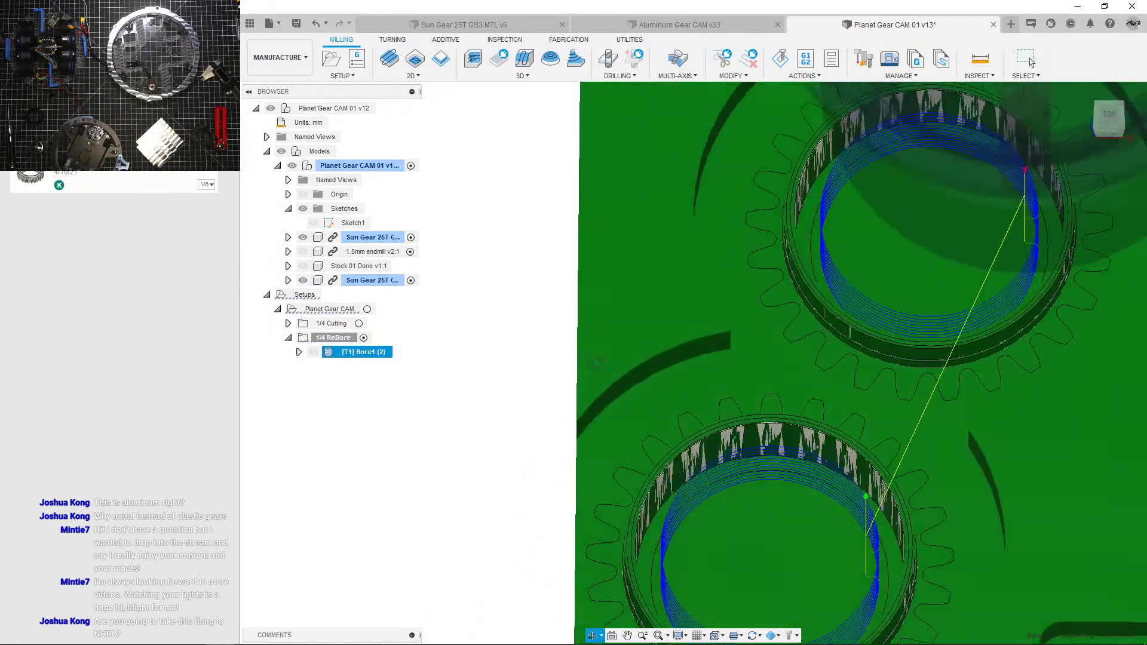
left_click(420, 340)
left_click(378, 283)
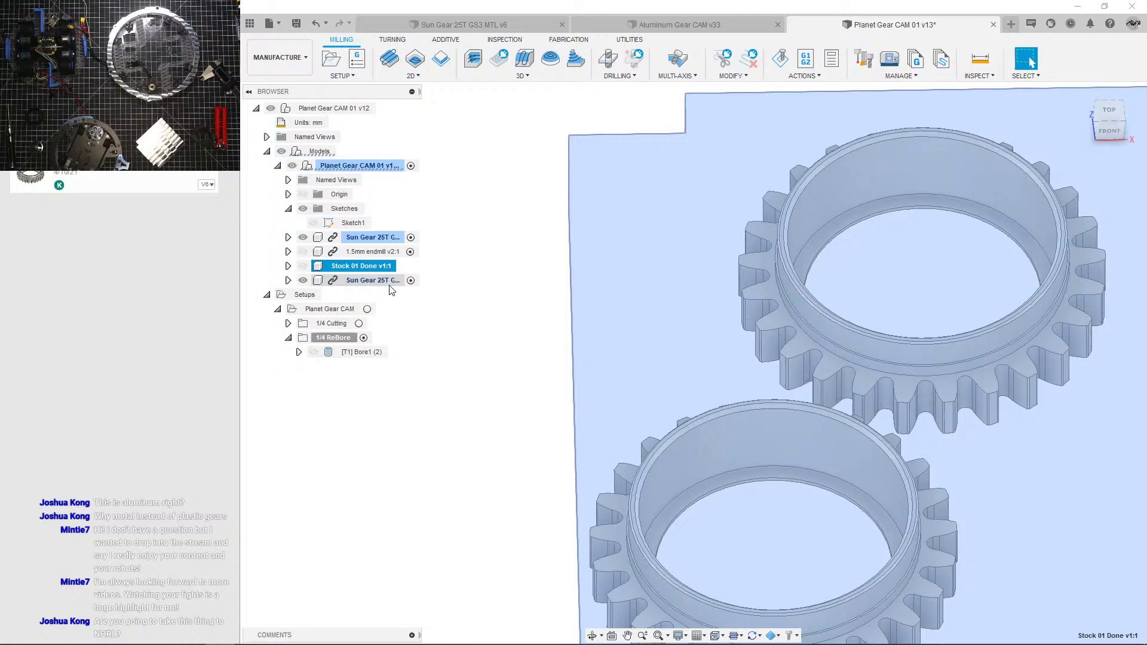
left_click(371, 252)
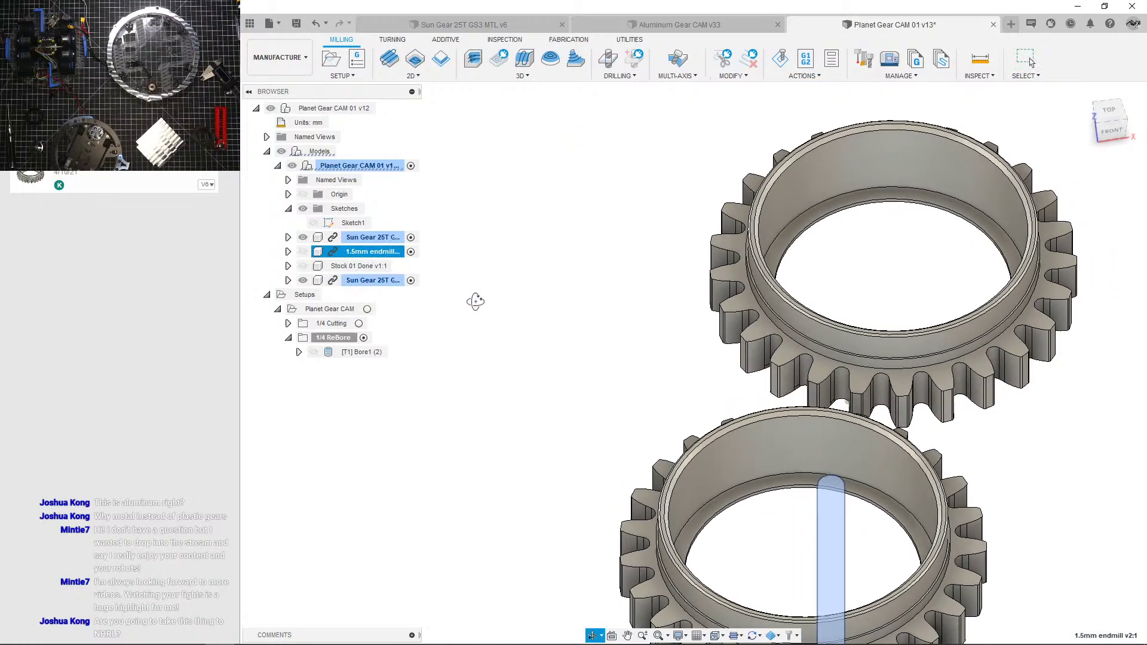
left_click(474, 304)
Step: Collapse the Sketches folder, the planet gear model and the Models branch in the browser
left_click(288, 208)
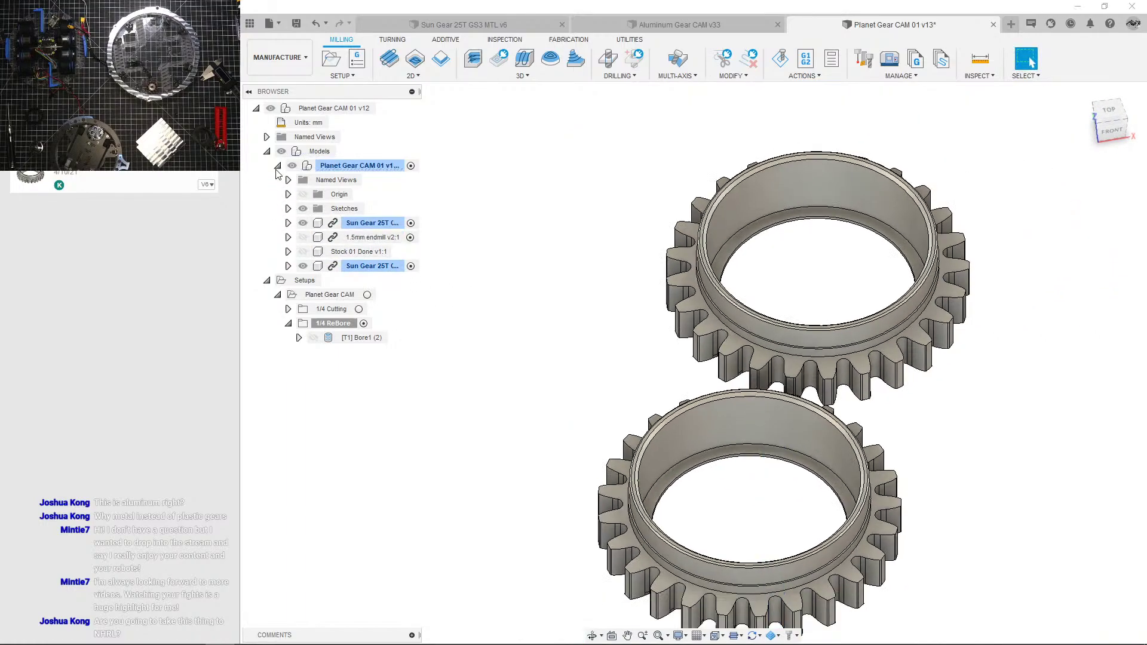
left_click(278, 166)
left_click(266, 151)
left_click(363, 224)
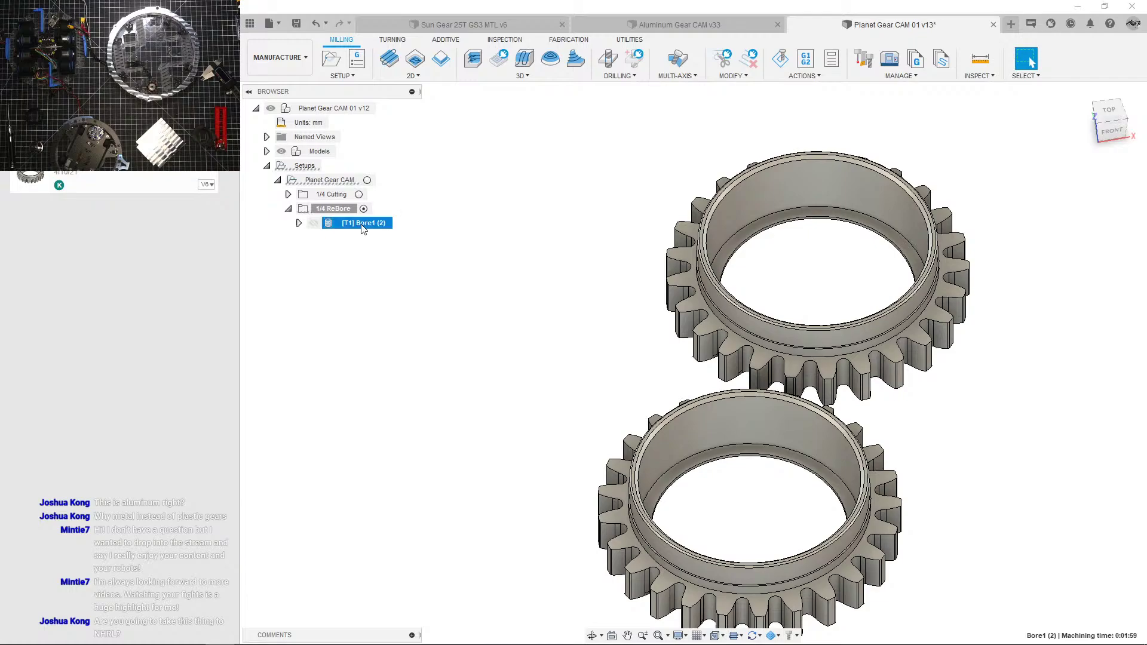
left_click(451, 318)
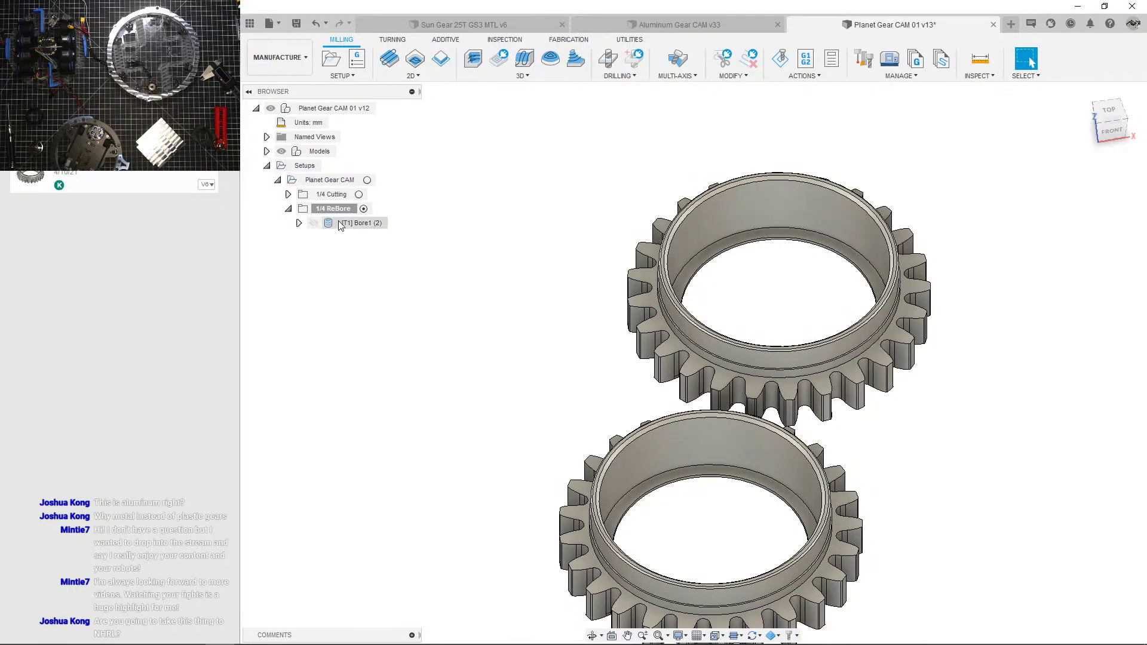
Step: Expand the 1/4 Cutting folder and preview the toolpaths of its 2D Contour operations
left_click(289, 194)
left_click(371, 210)
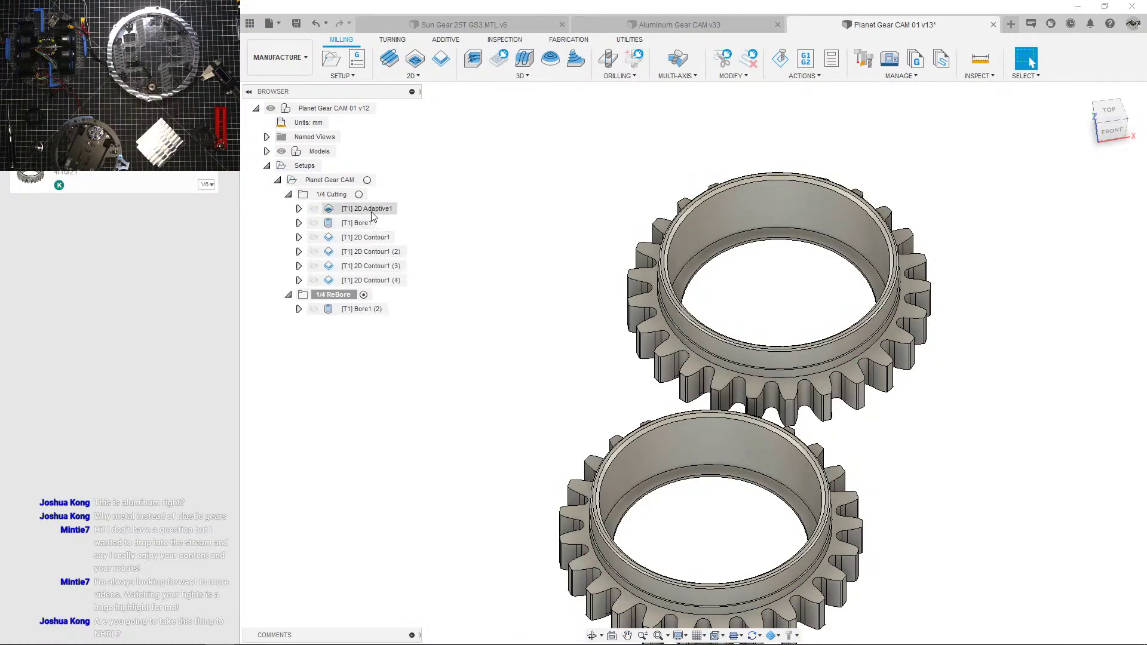
left_click(369, 282)
left_click(371, 266)
left_click(369, 252)
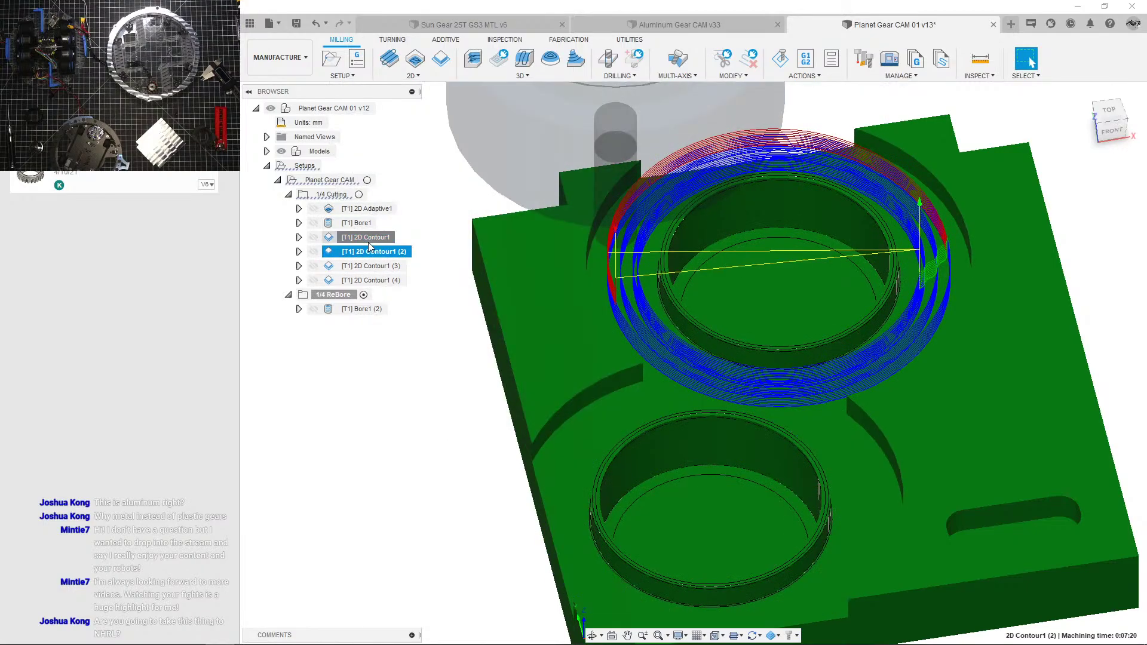
left_click(367, 239)
Step: Check the radial stock to leave of Bore1 in the 1/4 Cutting folder and close it without changes
double_click(362, 223)
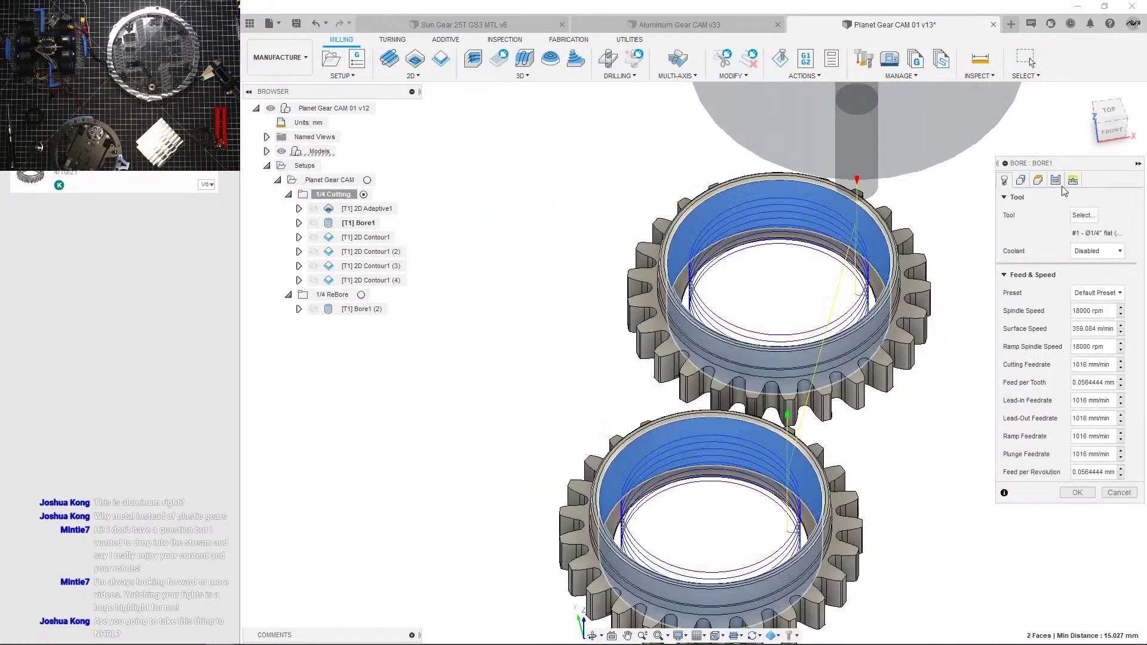
left_click(1056, 180)
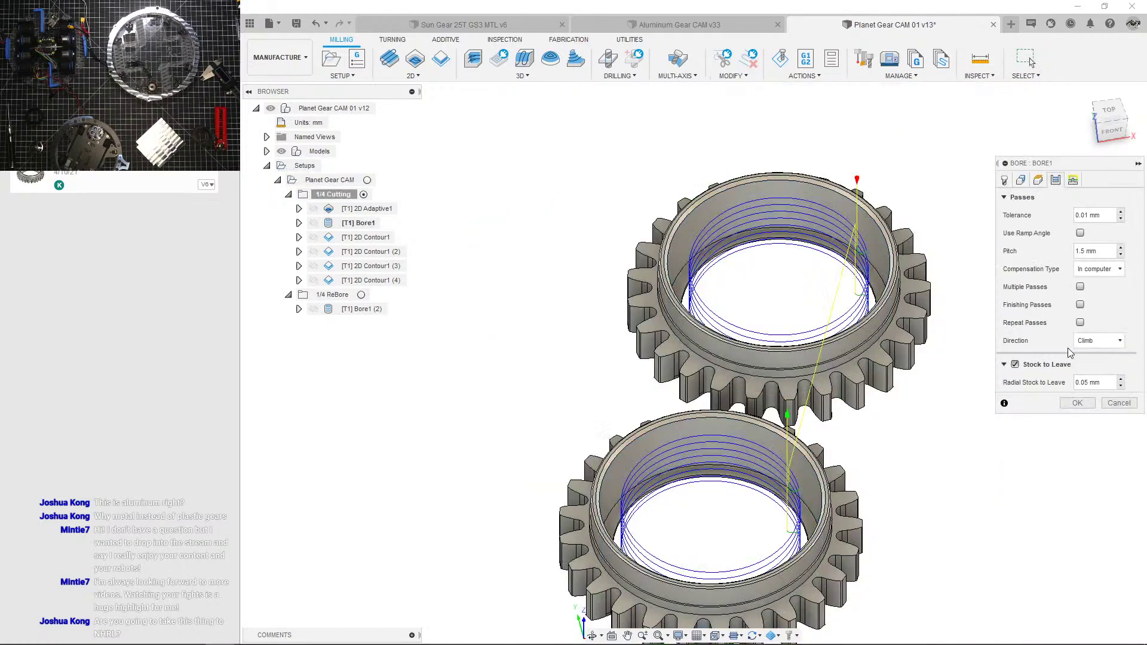
double_click(1087, 383)
left_click(1089, 383)
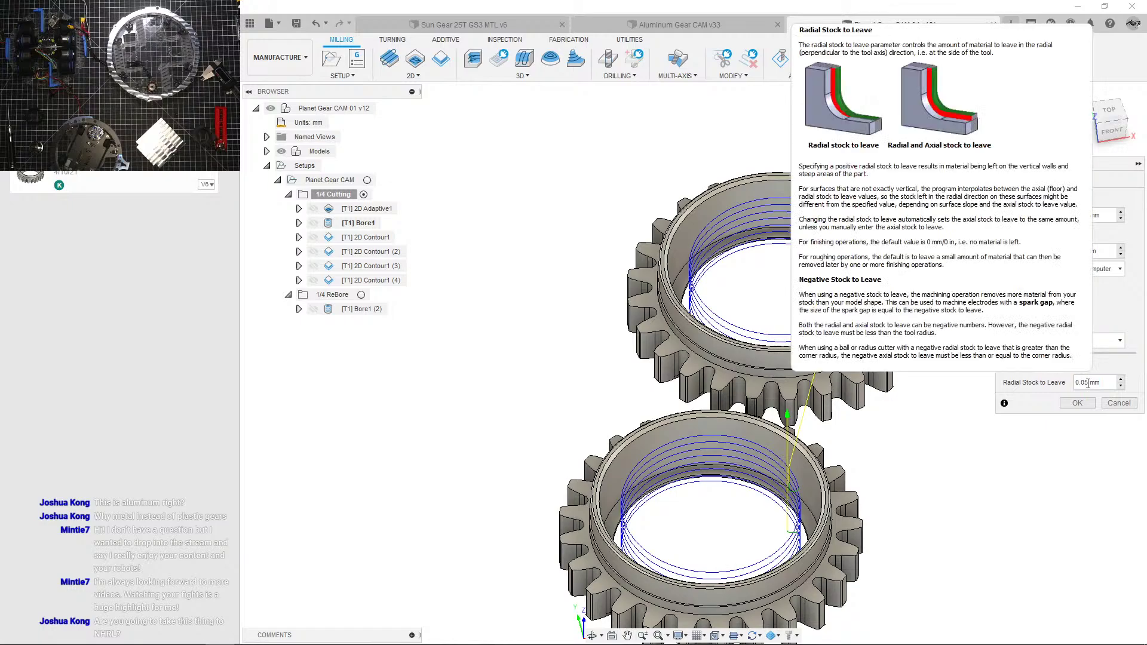
left_click_drag(1101, 386, 1092, 386)
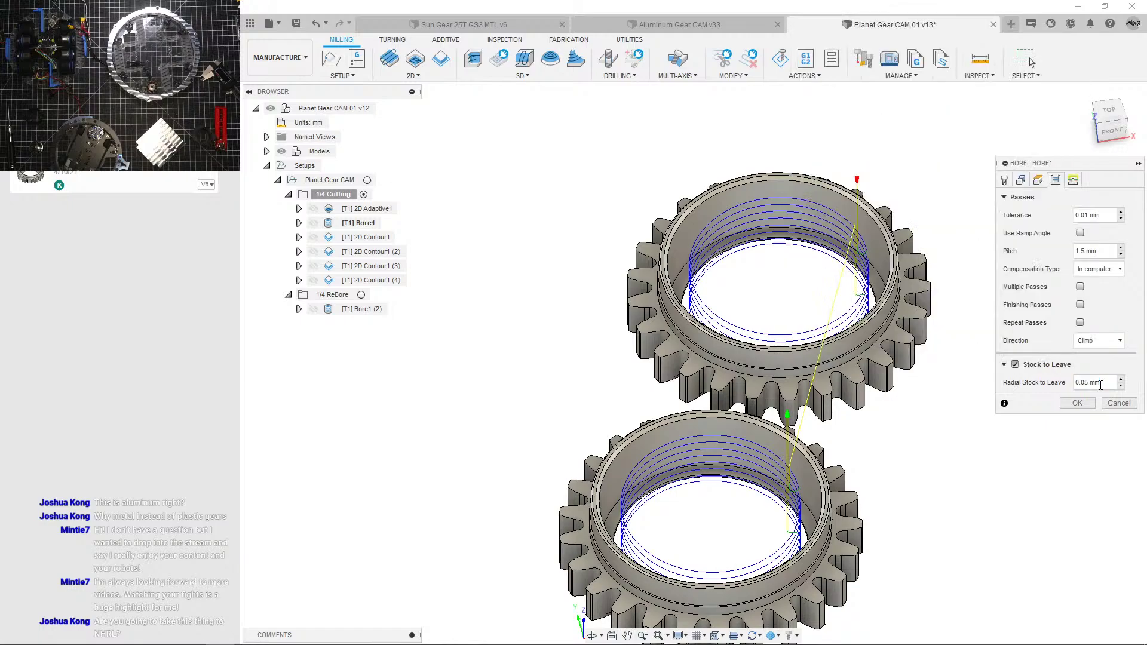
left_click(1115, 403)
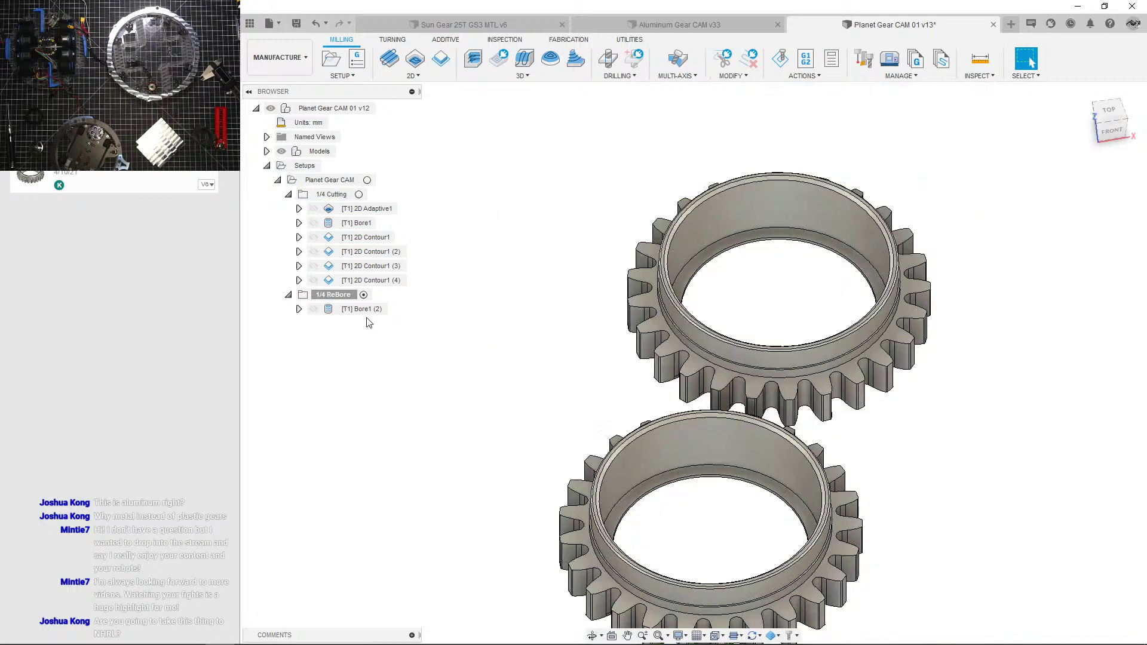
Step: Enable stock to leave on the Bore1 (2) rebore and set its radial stock to leave to 0.025 mm
double_click(362, 309)
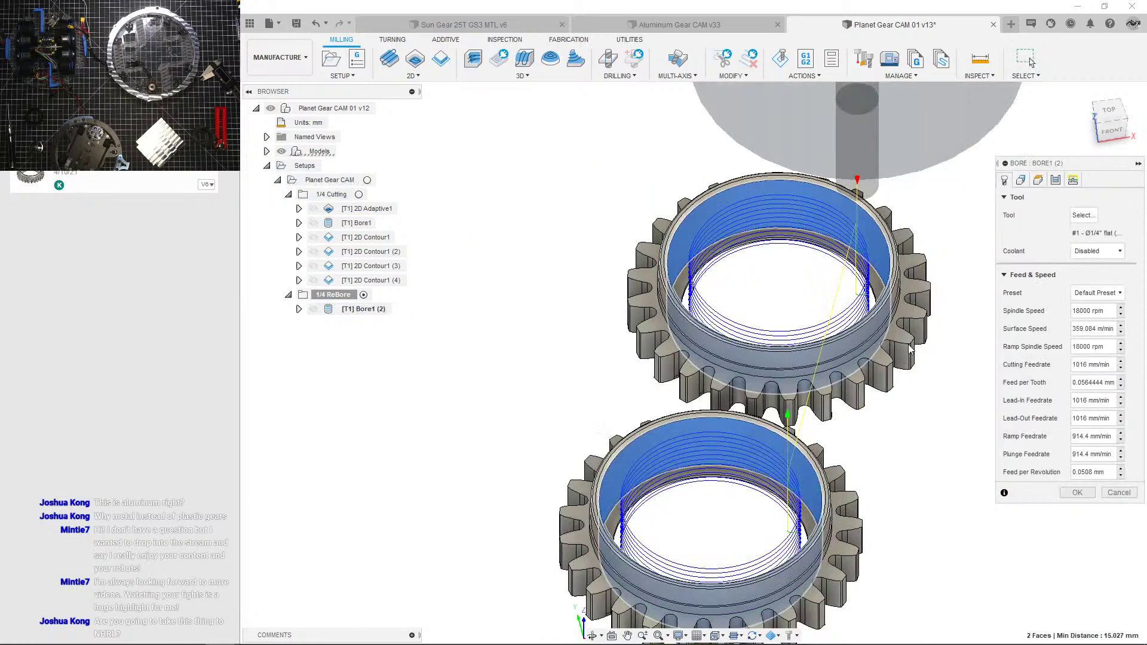
left_click(1056, 181)
left_click(1005, 366)
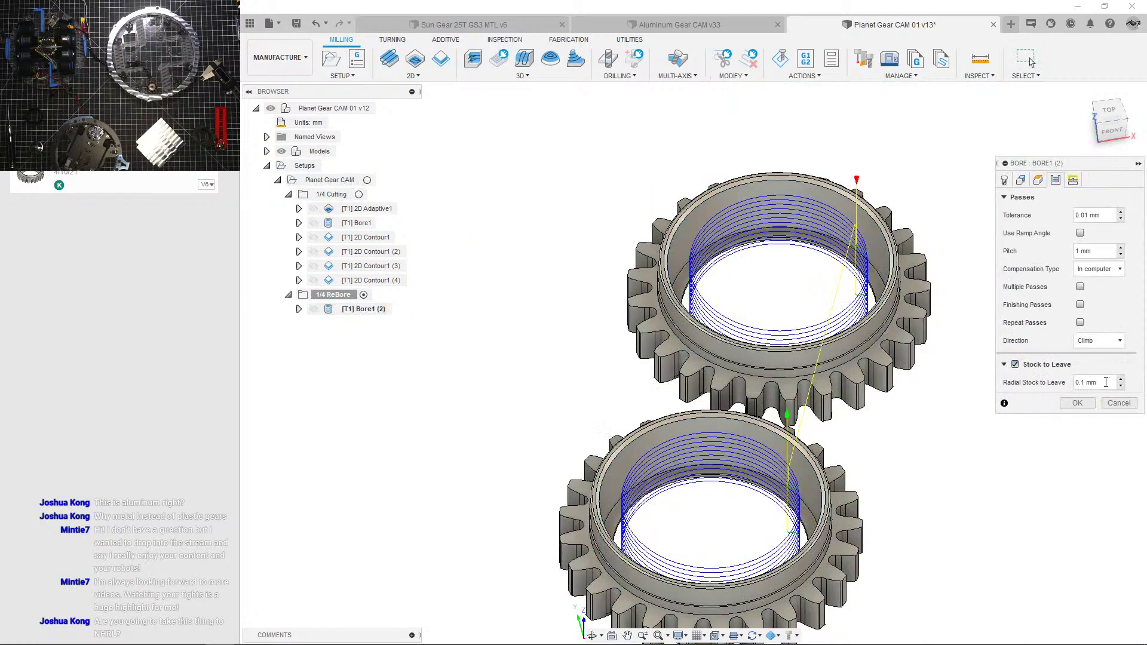
double_click(1082, 383)
type("0.05")
left_click(1088, 383)
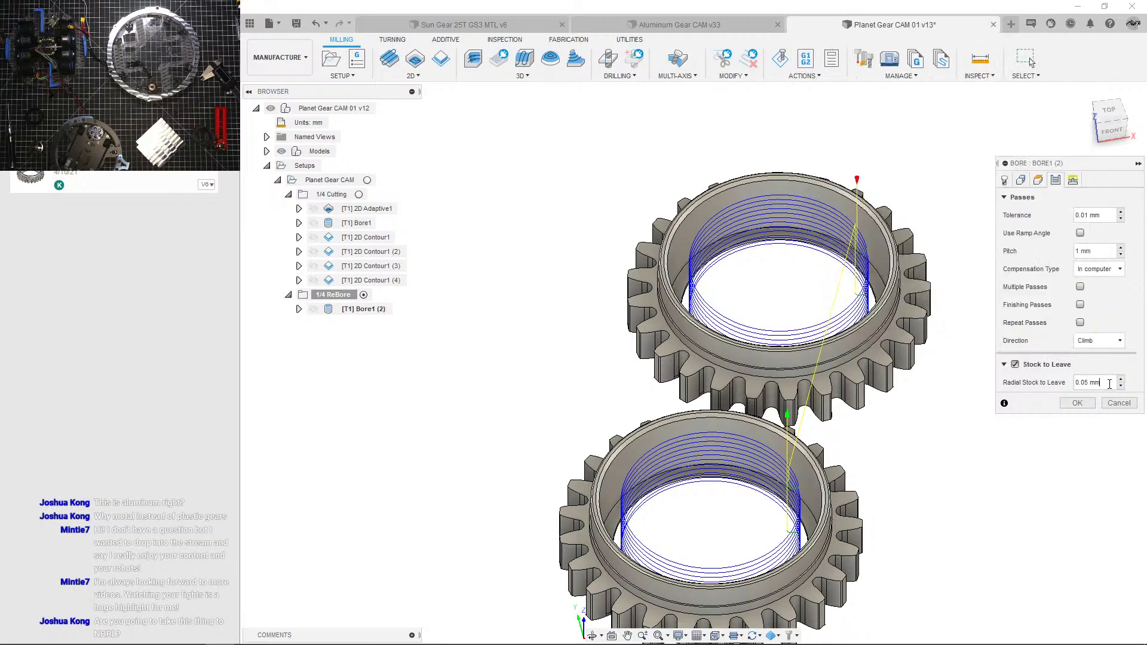
left_click(1085, 405)
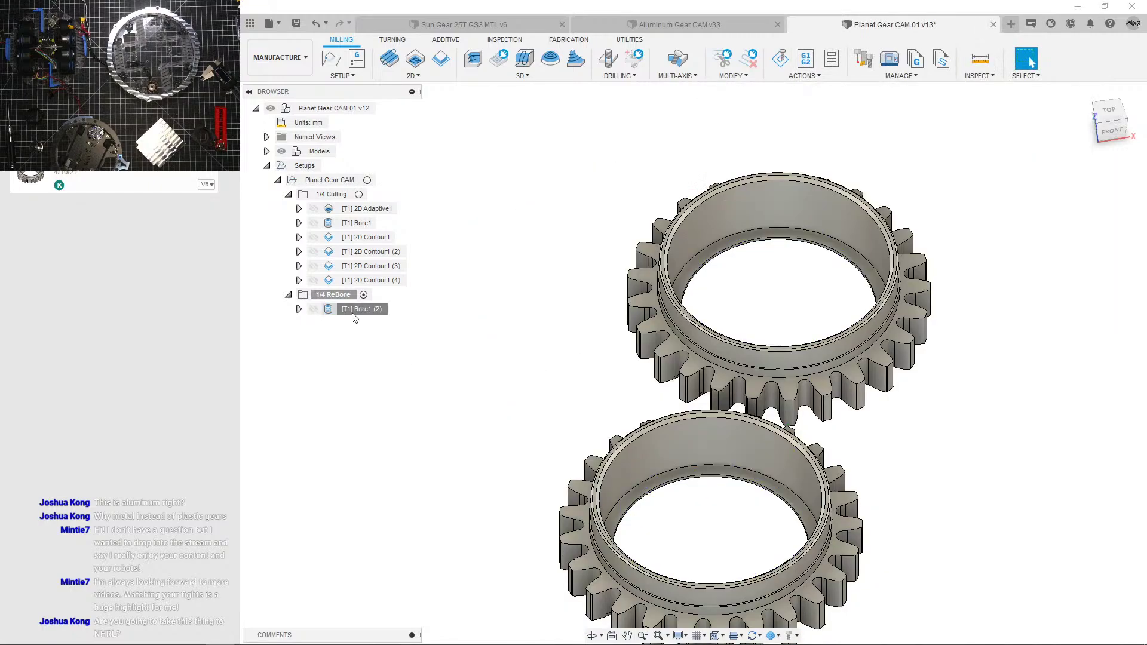
Step: Recheck the pass settings of the Bore1 (2) rebore and accept them
double_click(359, 309)
left_click(1056, 180)
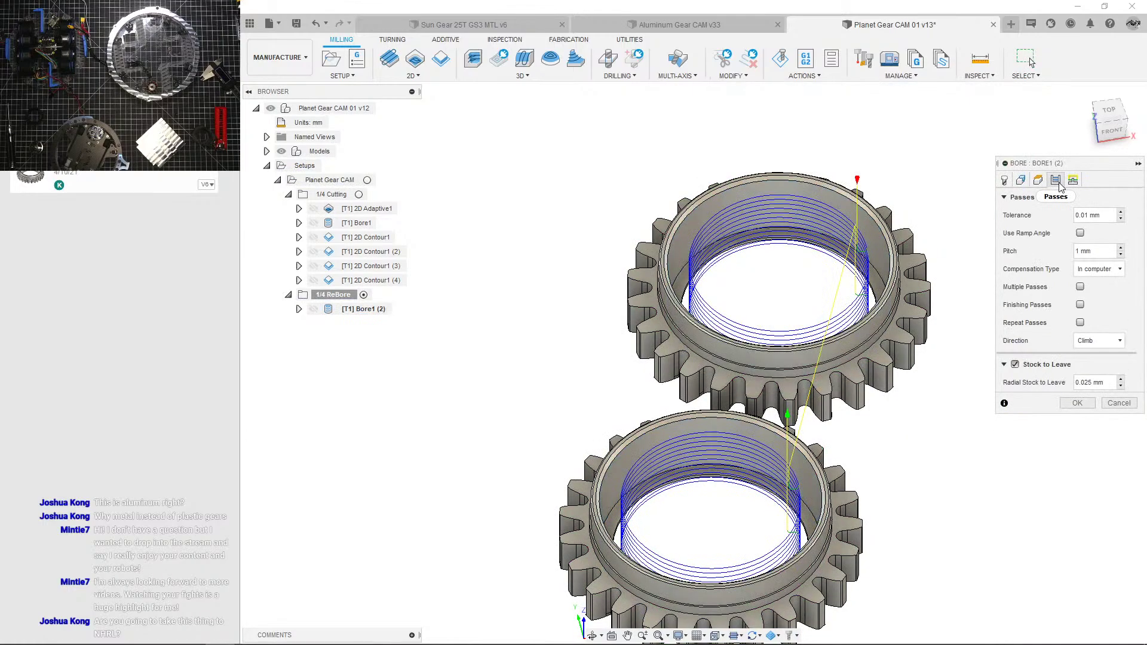
left_click(1084, 407)
left_click(1081, 404)
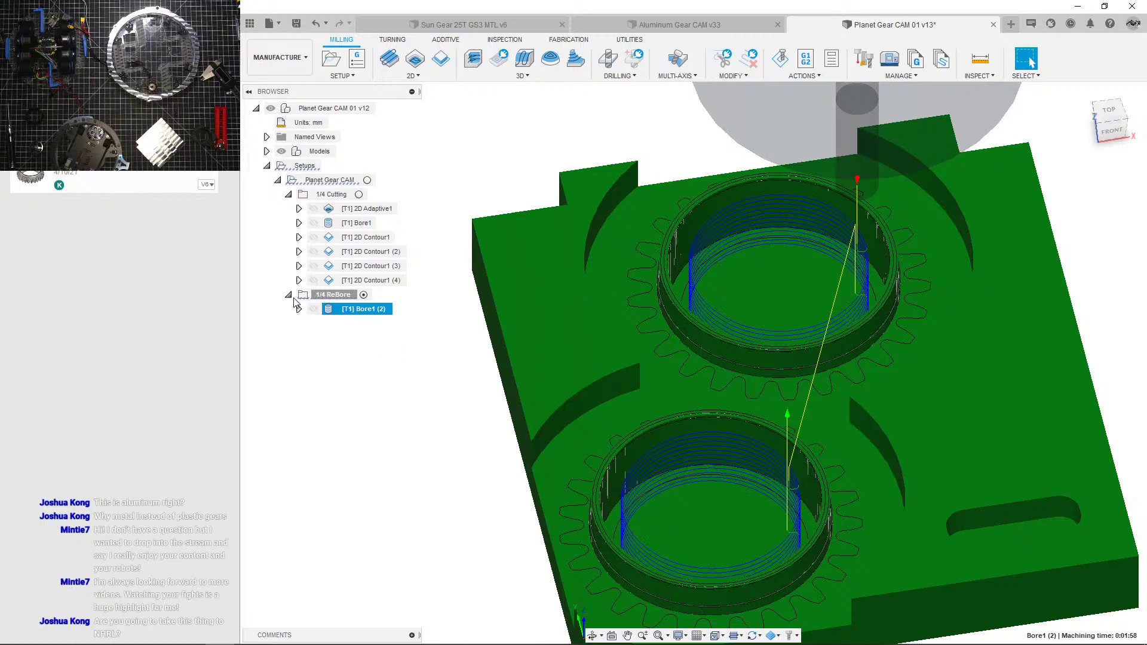
Step: Collapse the 1/4 ReBore and 1/4 Cutting folders and clear the toolpath selection
left_click(289, 296)
left_click(287, 195)
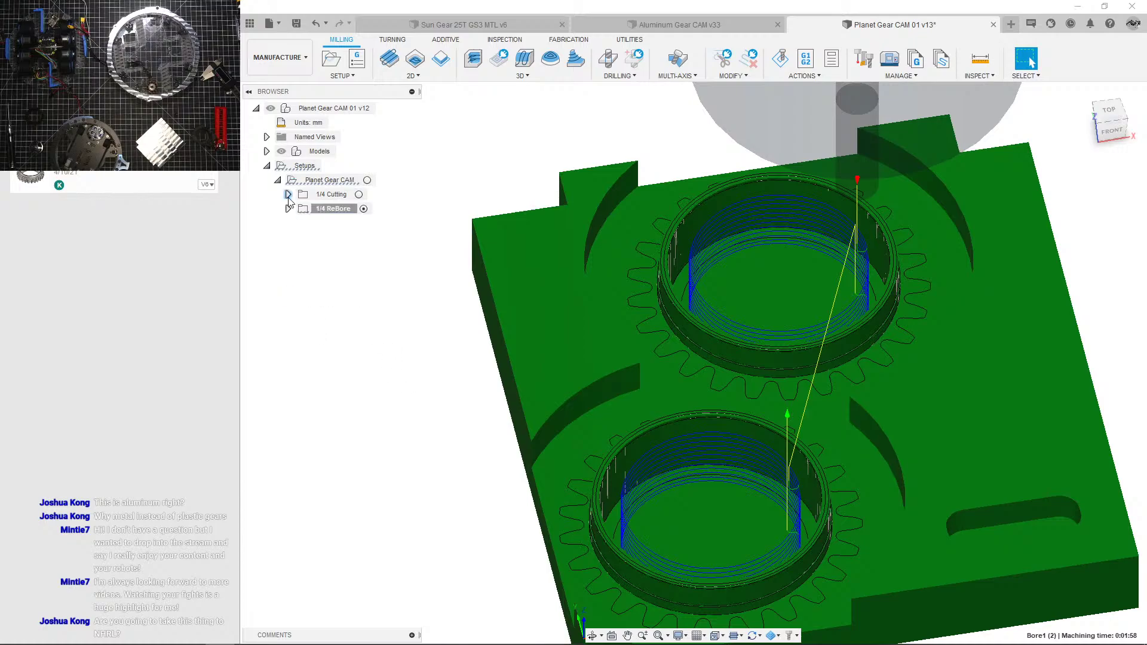
left_click(345, 270)
left_click(336, 196)
left_click(361, 218)
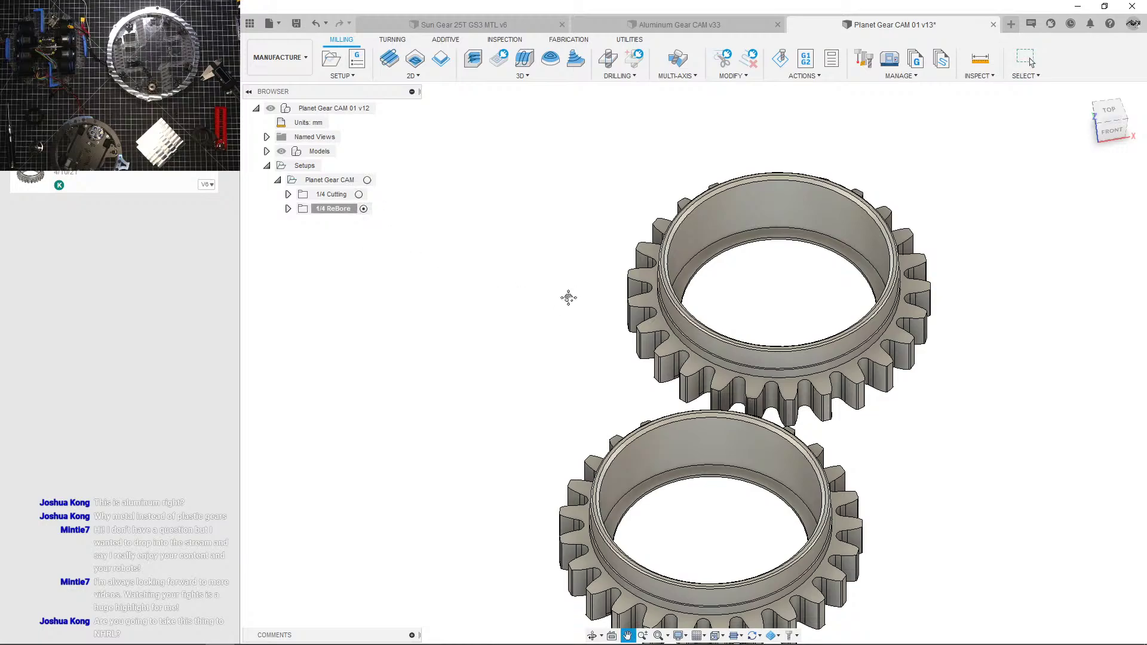
scroll(514, 299, "down", 2)
Step: Add a new folder to the Planet Gear CAM setup below 1/4 ReBore
right_click(335, 182)
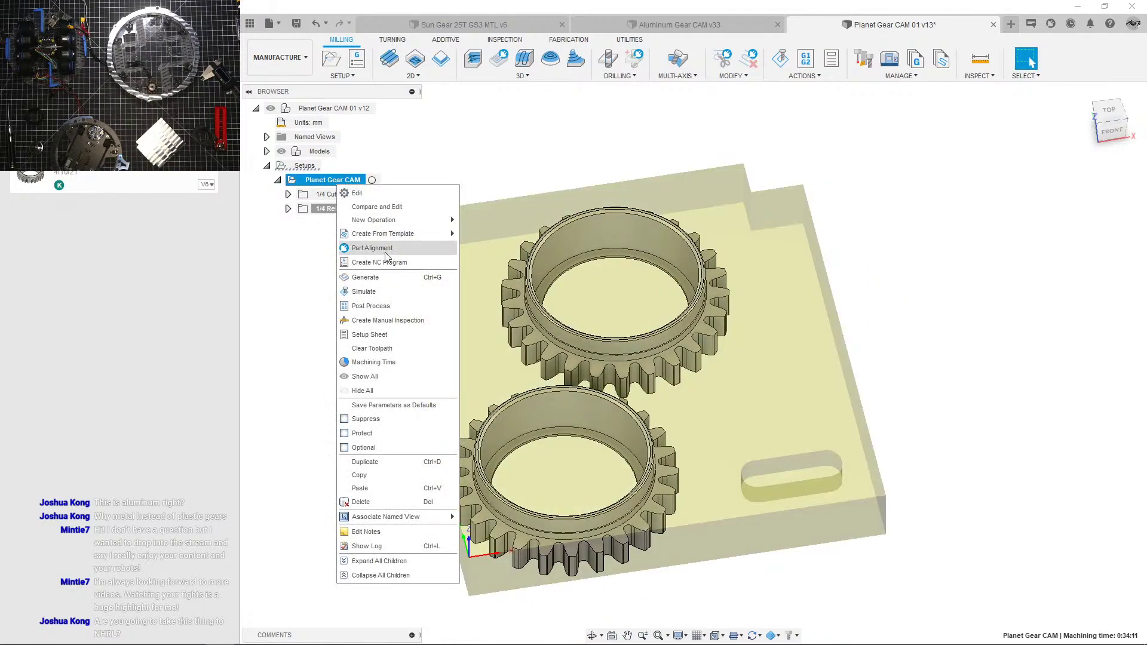
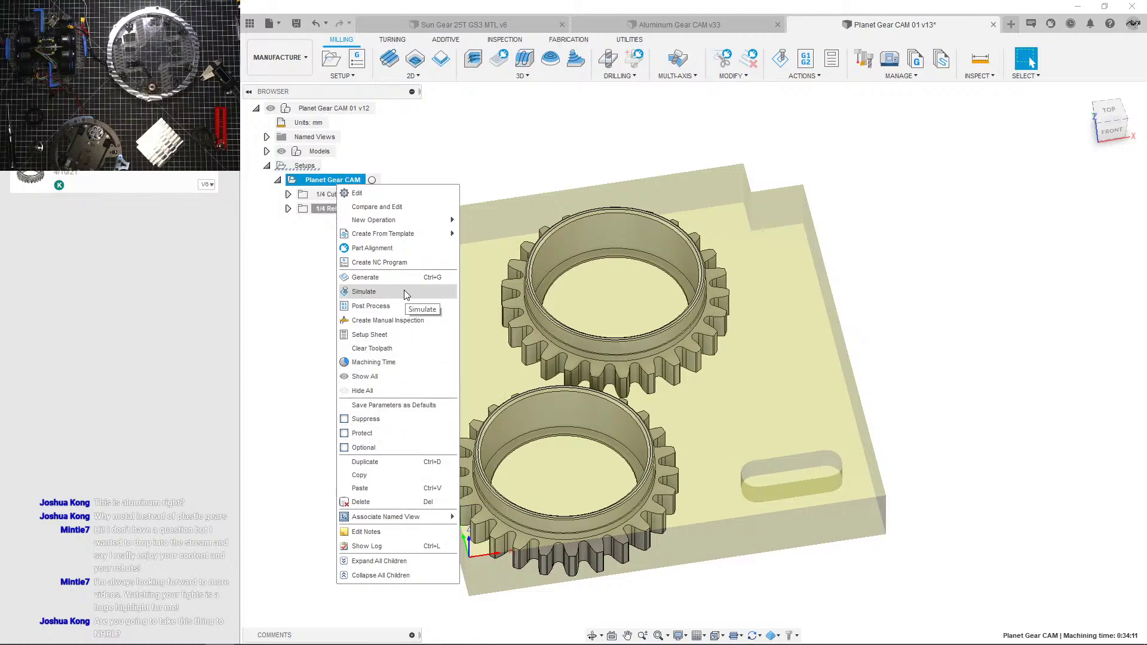
key("Escape")
left_click(342, 76)
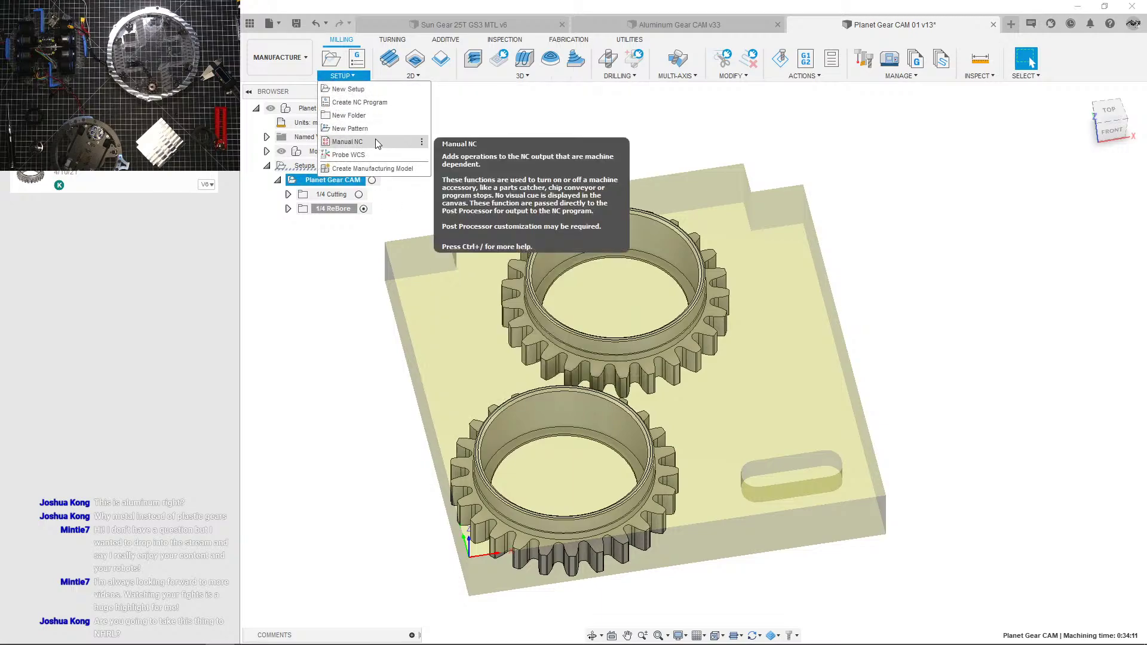
left_click(372, 117)
left_click(399, 227)
double_click(326, 223)
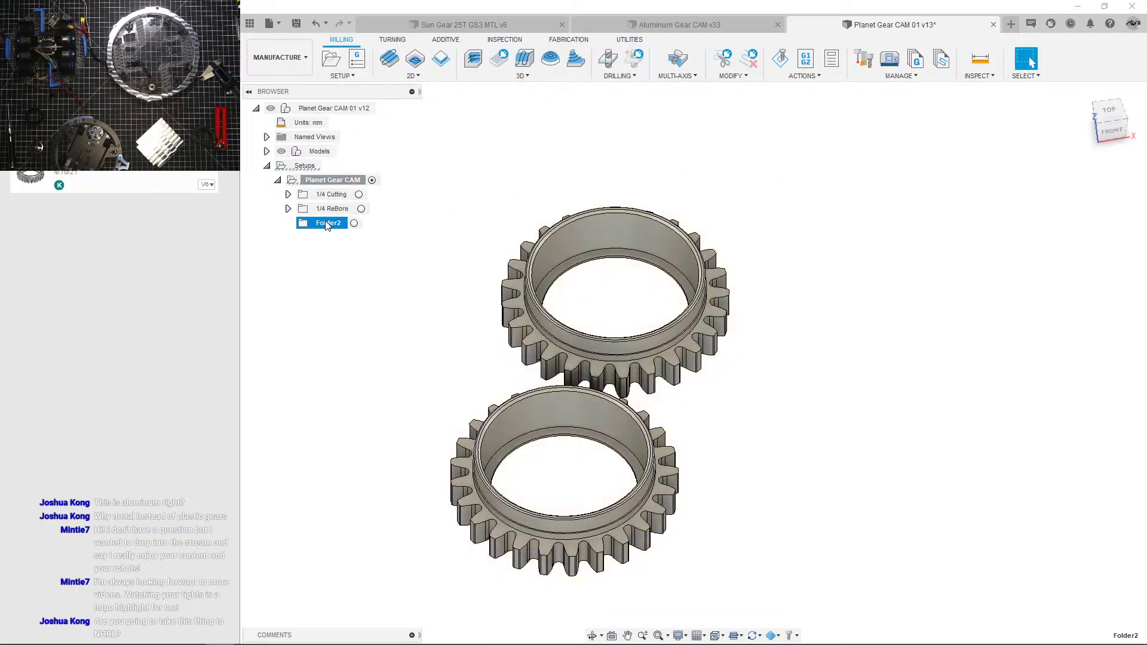
left_click(1119, 218)
scroll(481, 283, "up", 3)
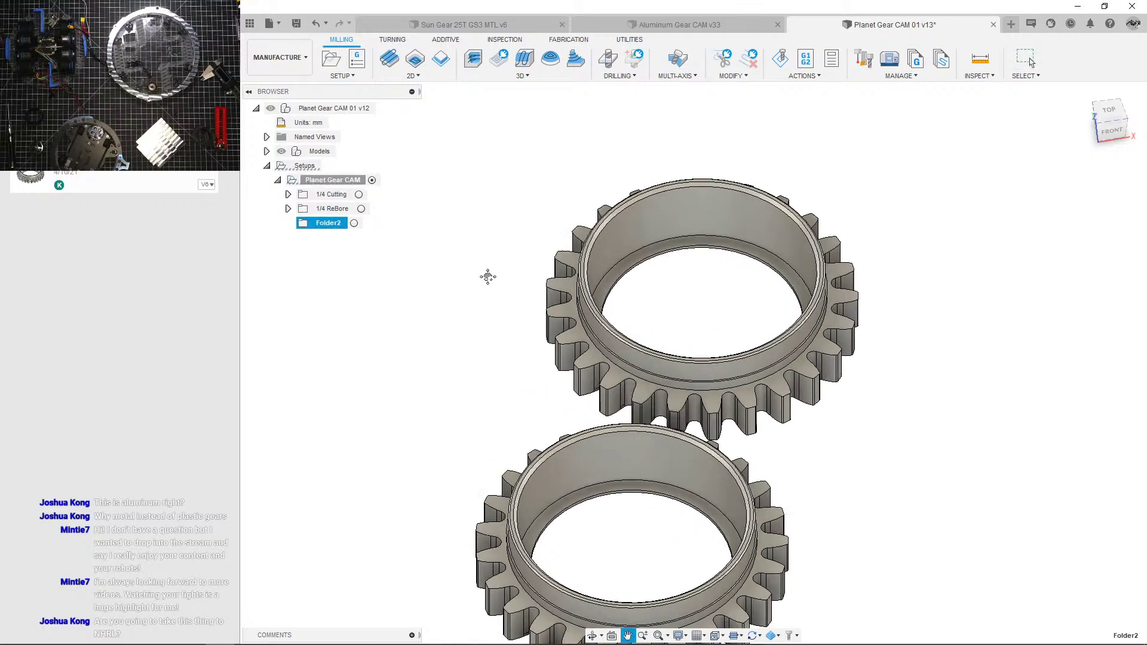
left_click(329, 256)
double_click(328, 223)
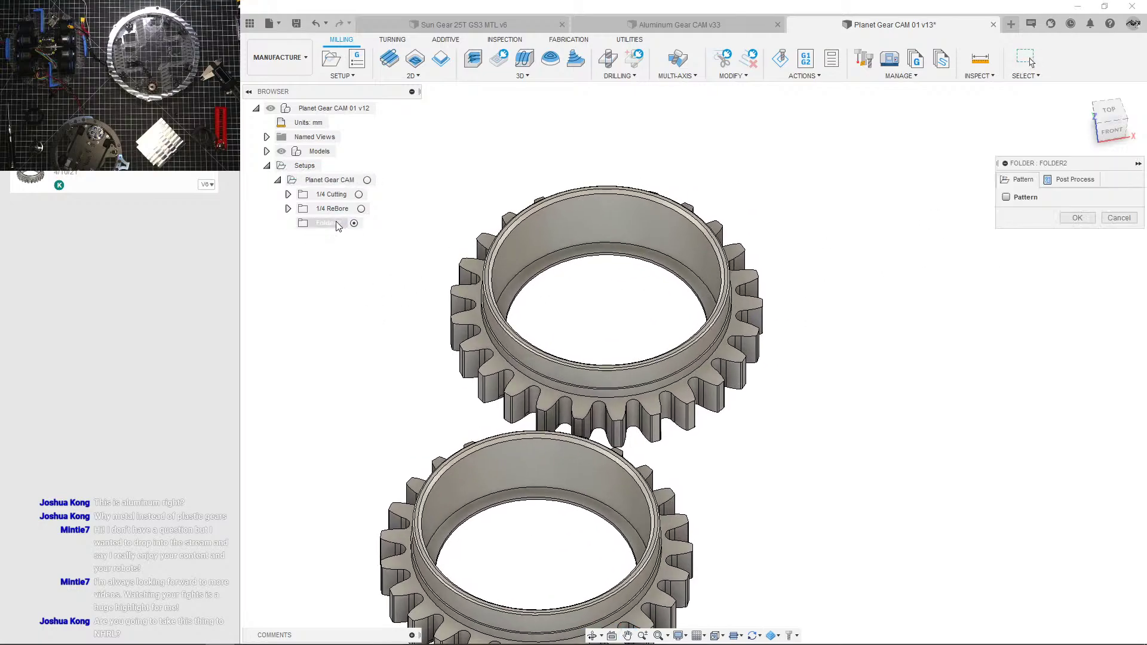
left_click(1077, 218)
Step: Rename the new folder below 1/4 ReBore as 1/8 Cutting and make it the active folder
left_click(327, 224)
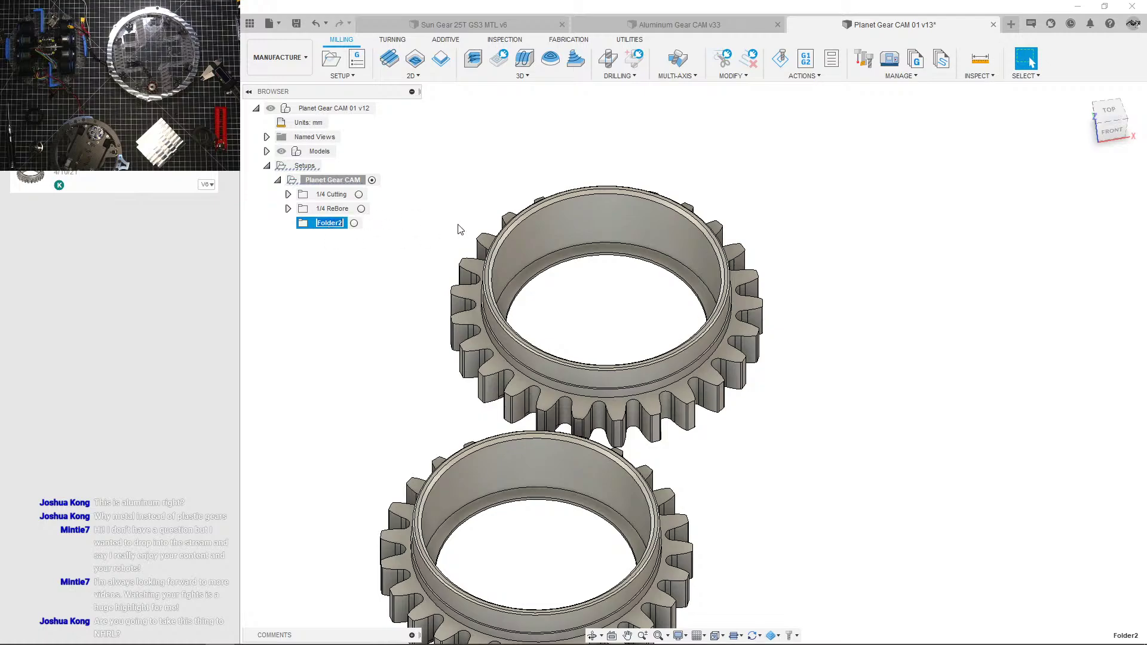
type("1/8 Tooling")
key("BackSpace")
key("Return")
left_click(349, 262)
left_click(321, 220)
middle_click_drag(429, 176, 482, 168)
scroll(481, 168, "down", 1)
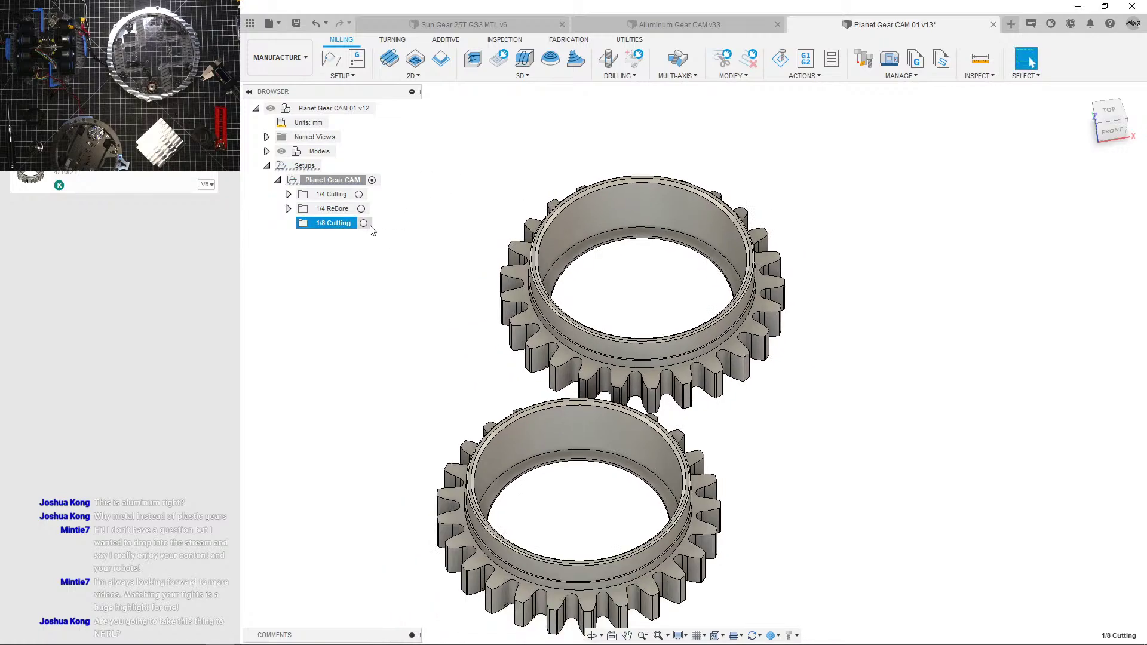
left_click(364, 224)
Step: Expand the 1/4 ReBore folder and examine the Bore1 (2) toolpath and the remaining stock around both gears
middle_click_drag(597, 240, 541, 238, "shift")
scroll(540, 239, "down", 5)
left_click(342, 209)
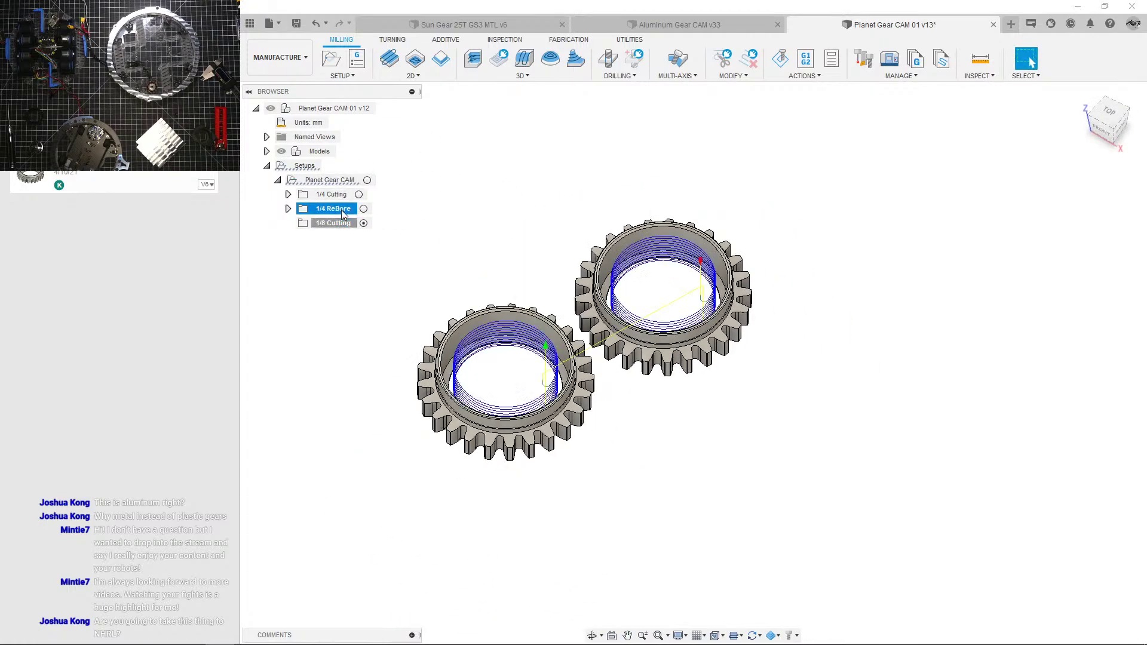
left_click(288, 209)
left_click(358, 223)
scroll(574, 296, "up", 5)
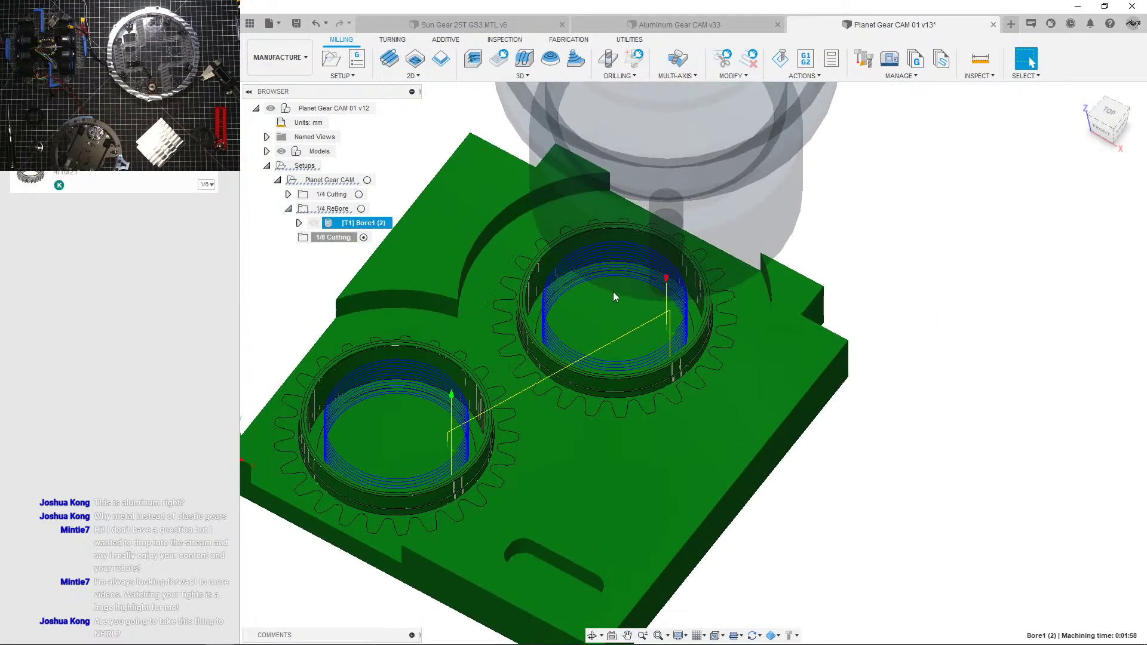
middle_click_drag(613, 291, 716, 332, "shift")
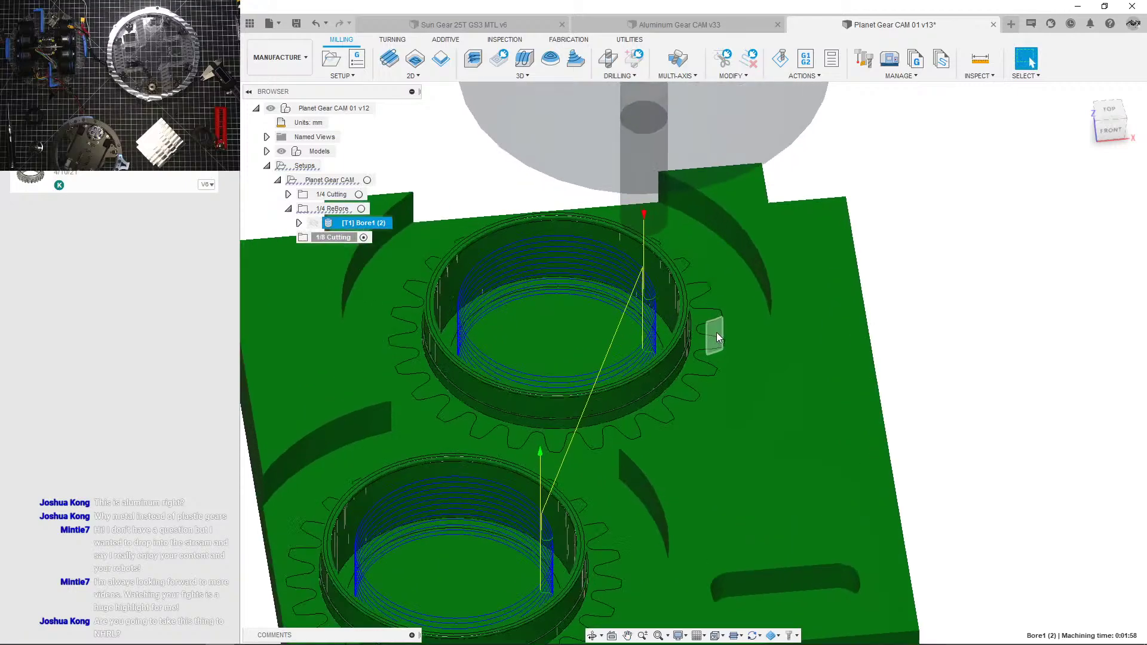
scroll(716, 333, "up", 3)
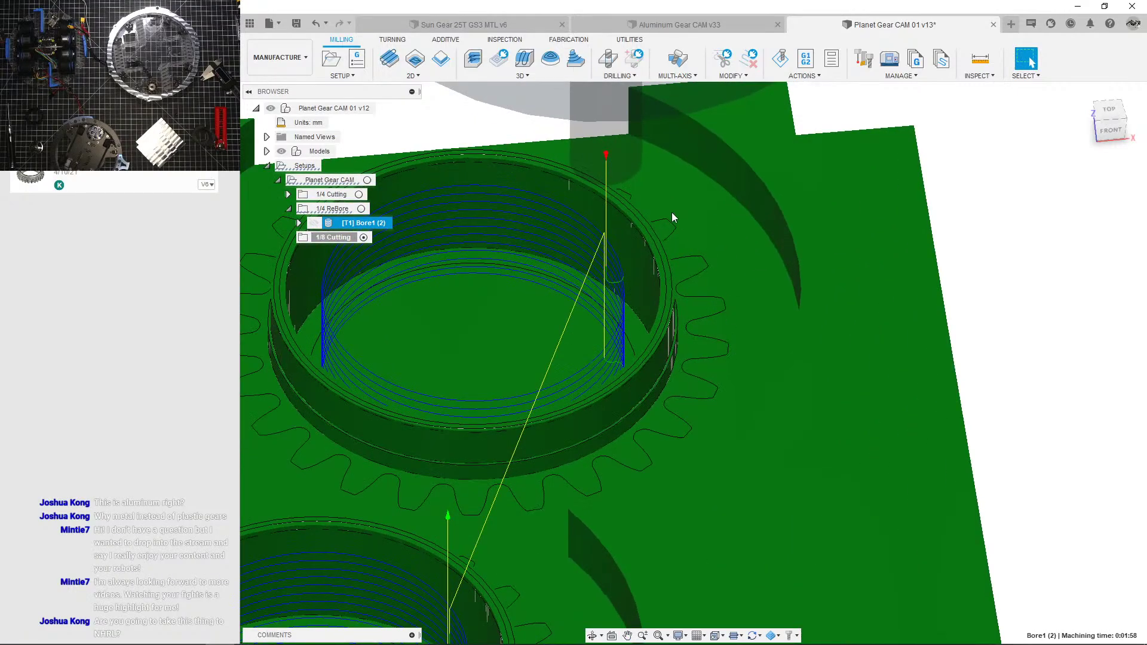
middle_click_drag(582, 186, 836, 260)
scroll(837, 259, "down", 3)
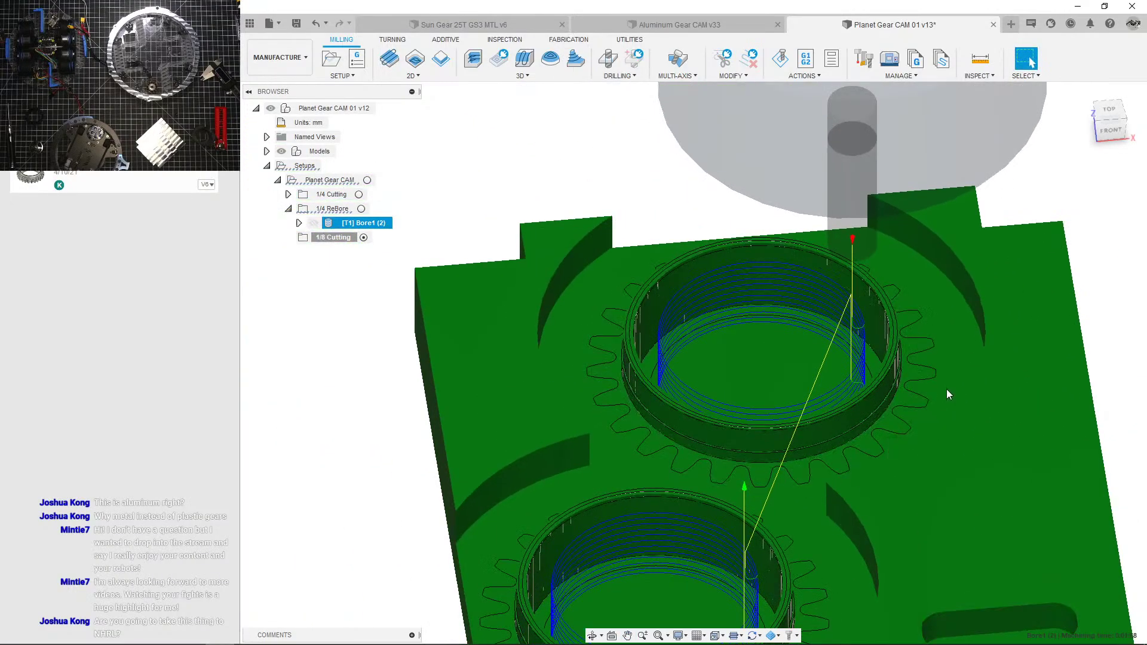
scroll(923, 393, "down", 3)
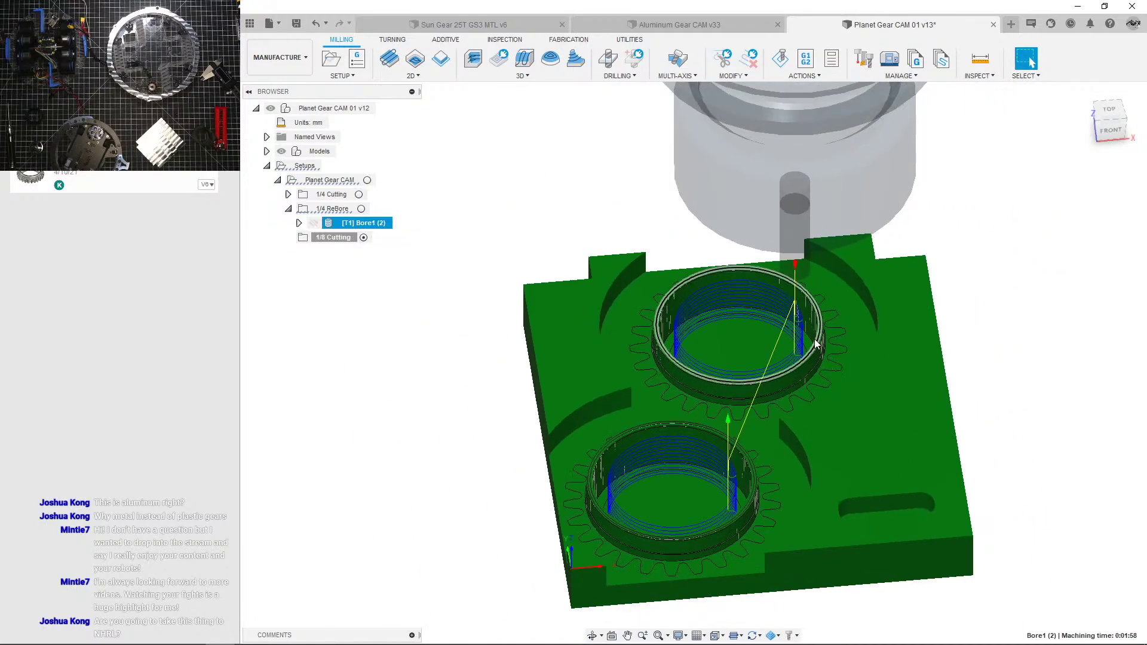
scroll(815, 339, "up", 1)
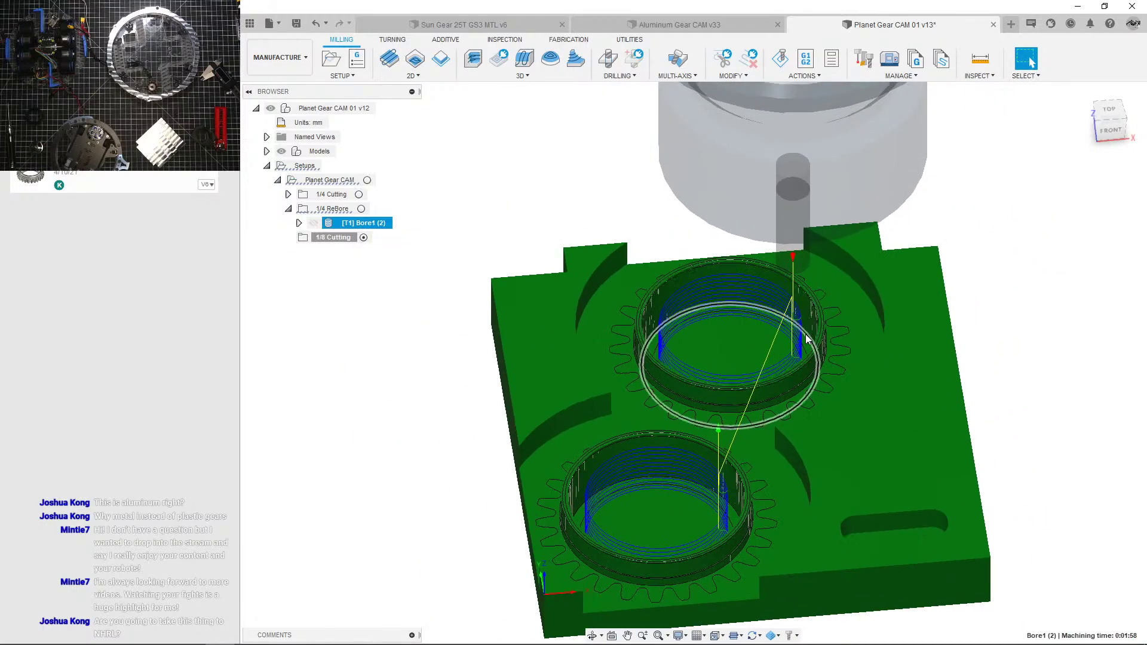
middle_click_drag(806, 339, 646, 309)
Step: Create a 2D Contour operation in the 1/8 Cutting folder using the 1/8in Carbide 2FL Aluminum Contour DOC(0.254mm) tool from Aluminum Tooling
left_click(414, 76)
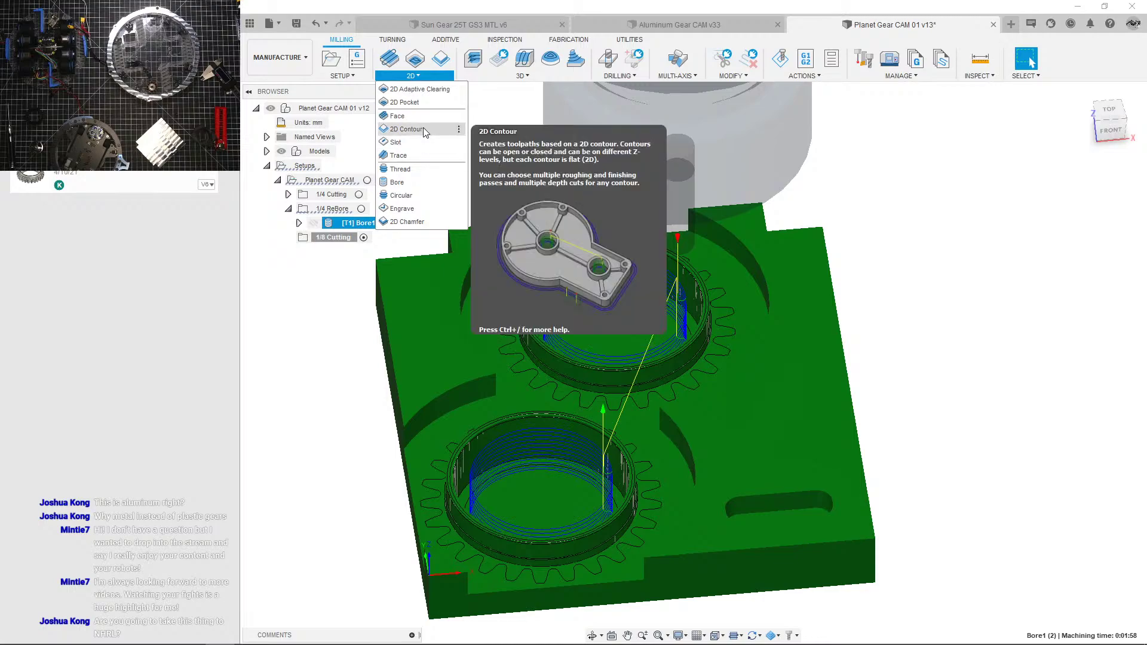
left_click(406, 129)
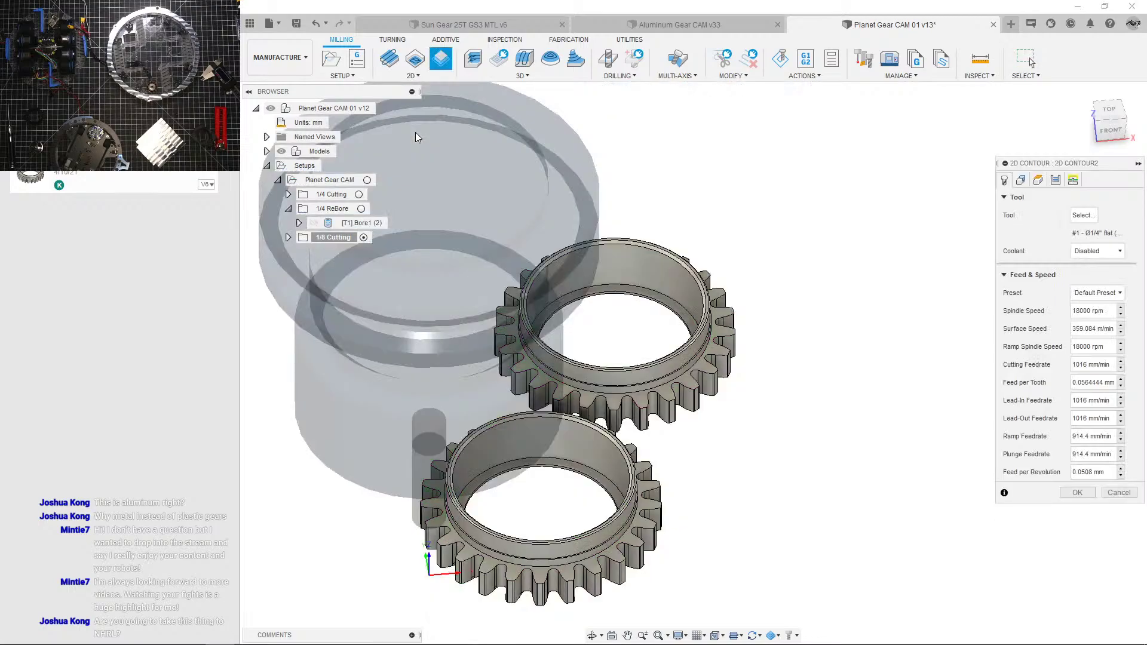
left_click(1022, 179)
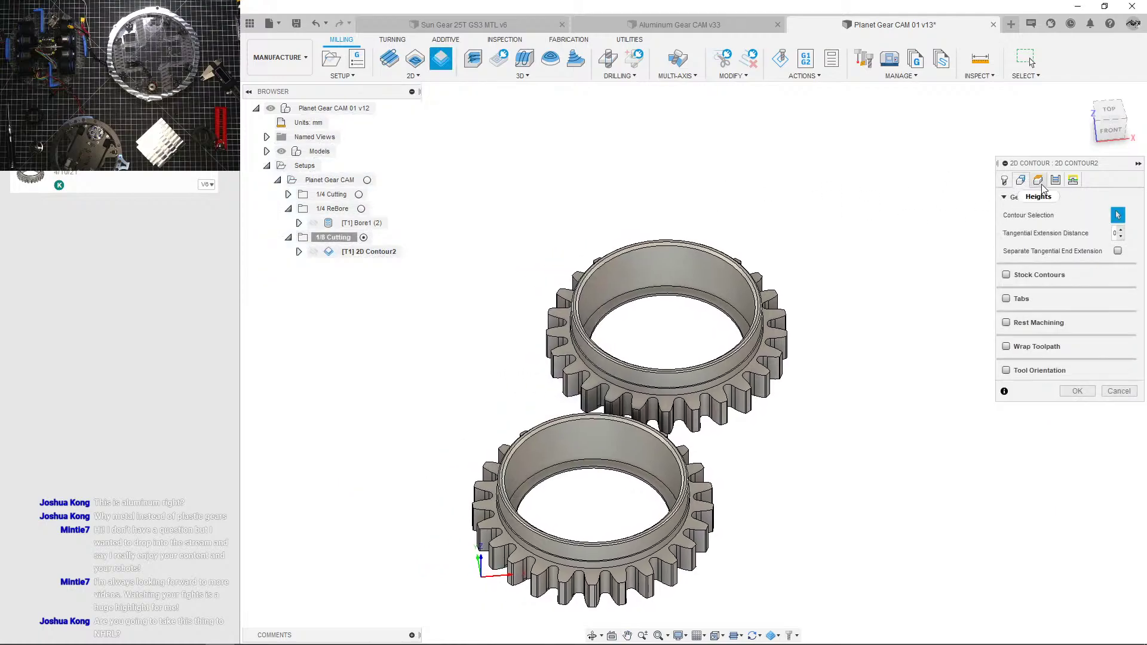
scroll(689, 226, "up", 2)
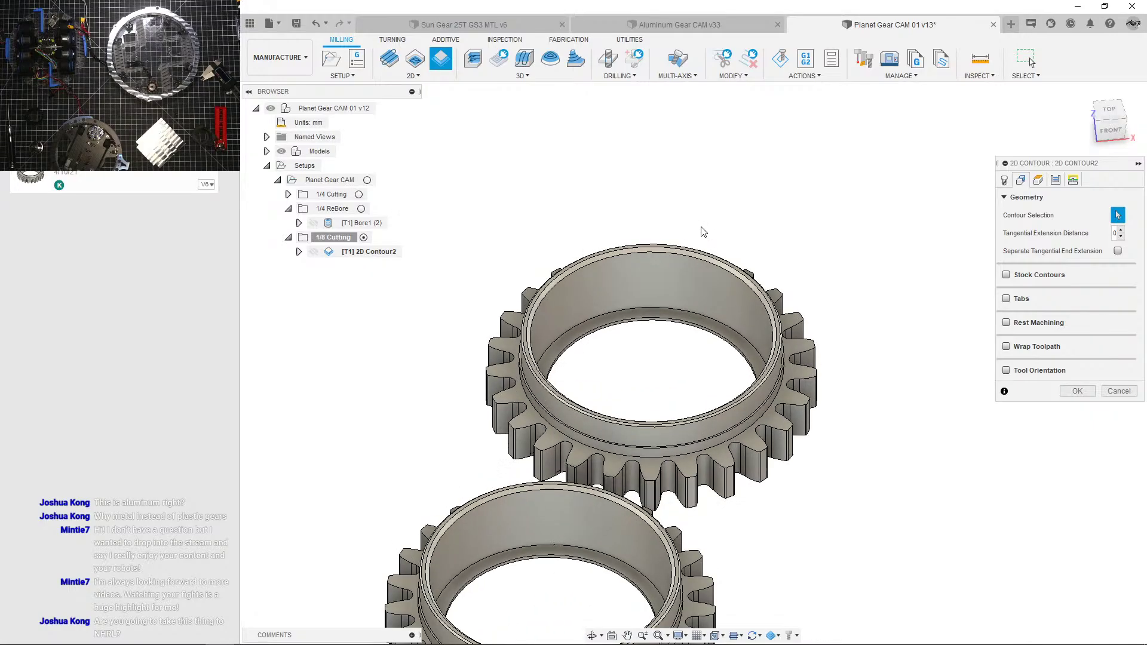
middle_click_drag(847, 197, 800, 246, "shift")
left_click(1005, 181)
left_click(1021, 180)
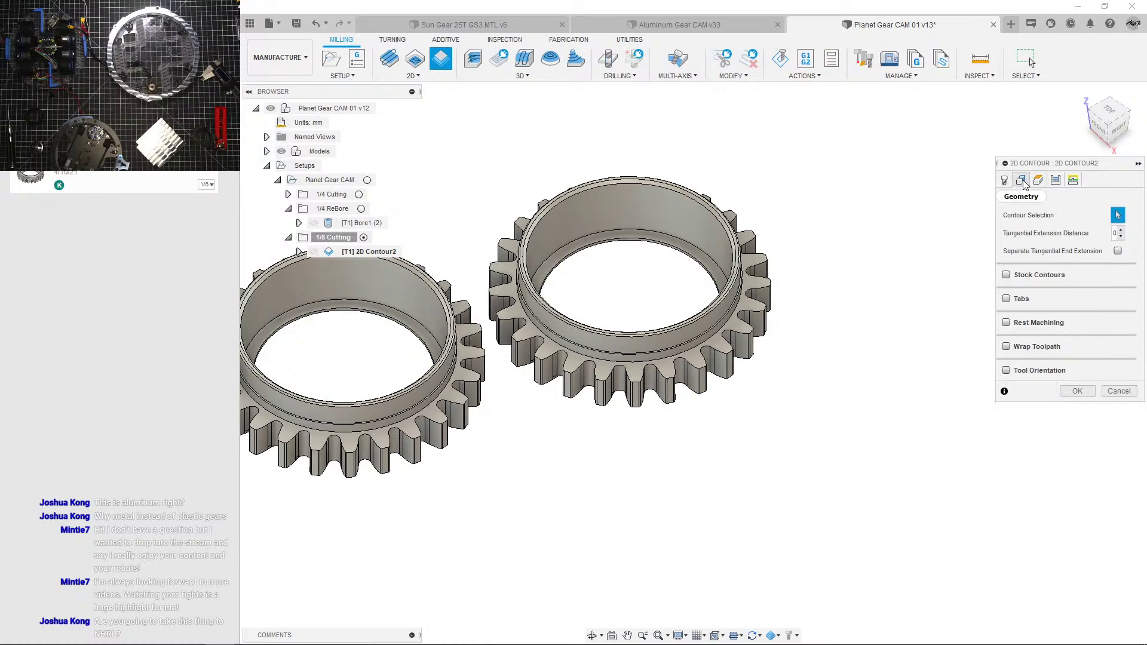
left_click(1005, 180)
left_click(1083, 215)
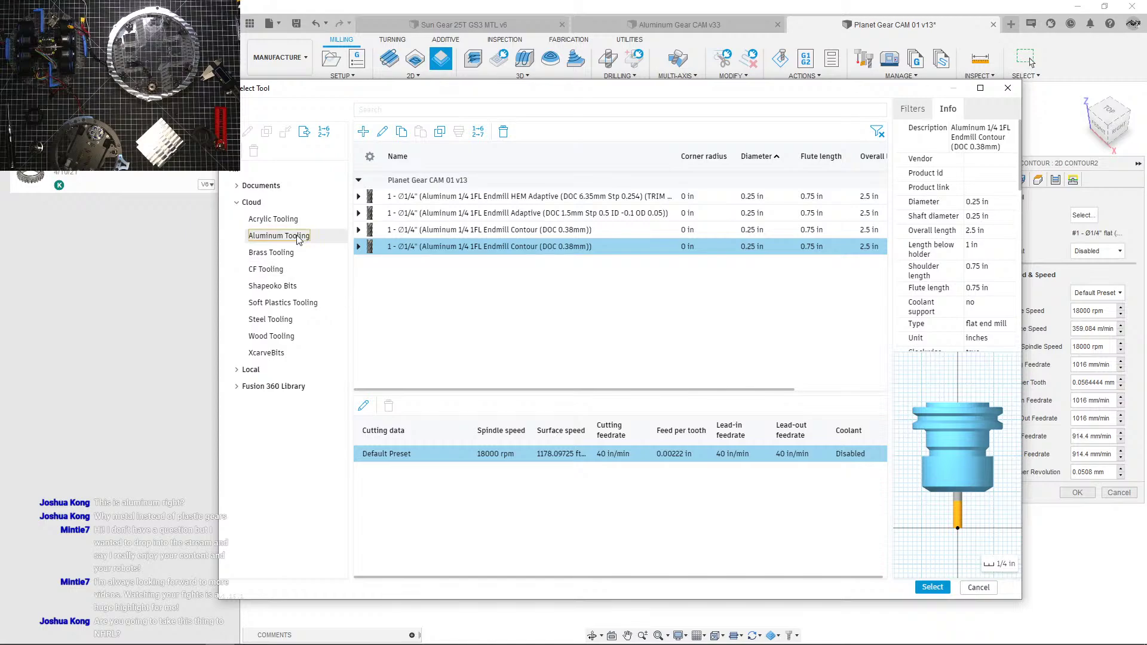
left_click(279, 235)
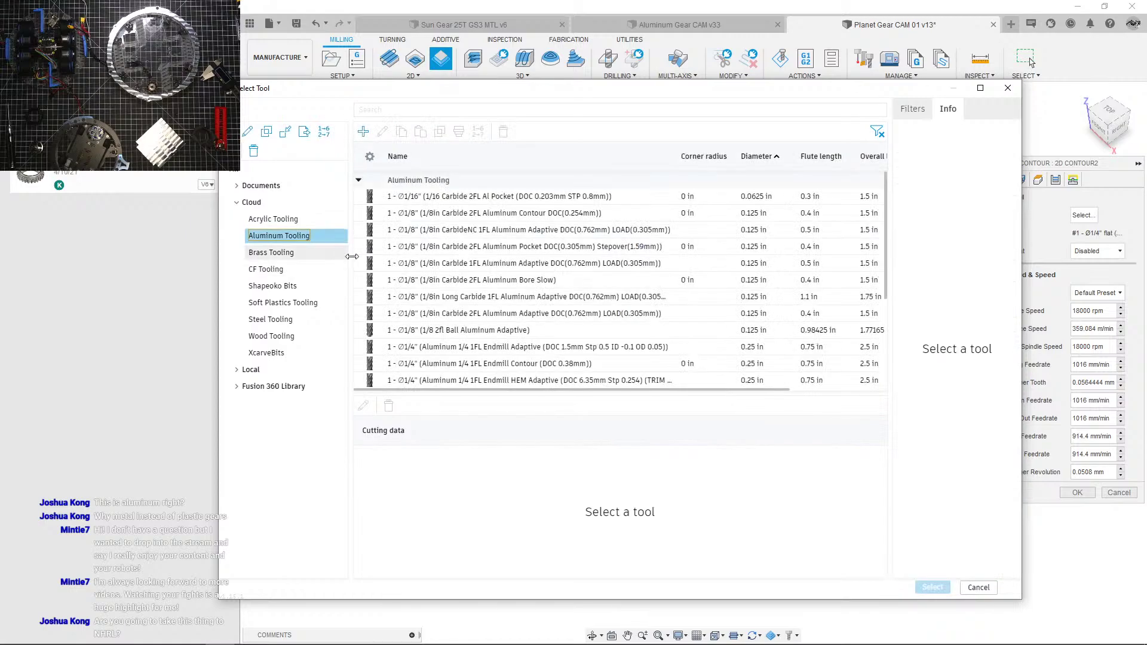
left_click(509, 297)
left_click(533, 218)
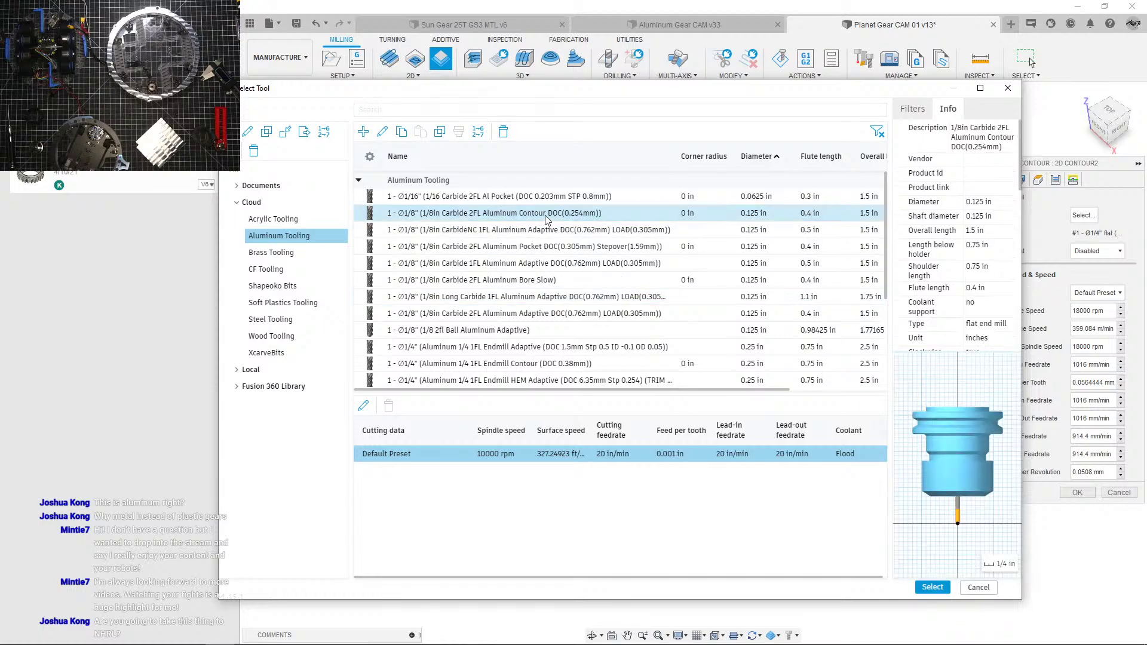
left_click(932, 587)
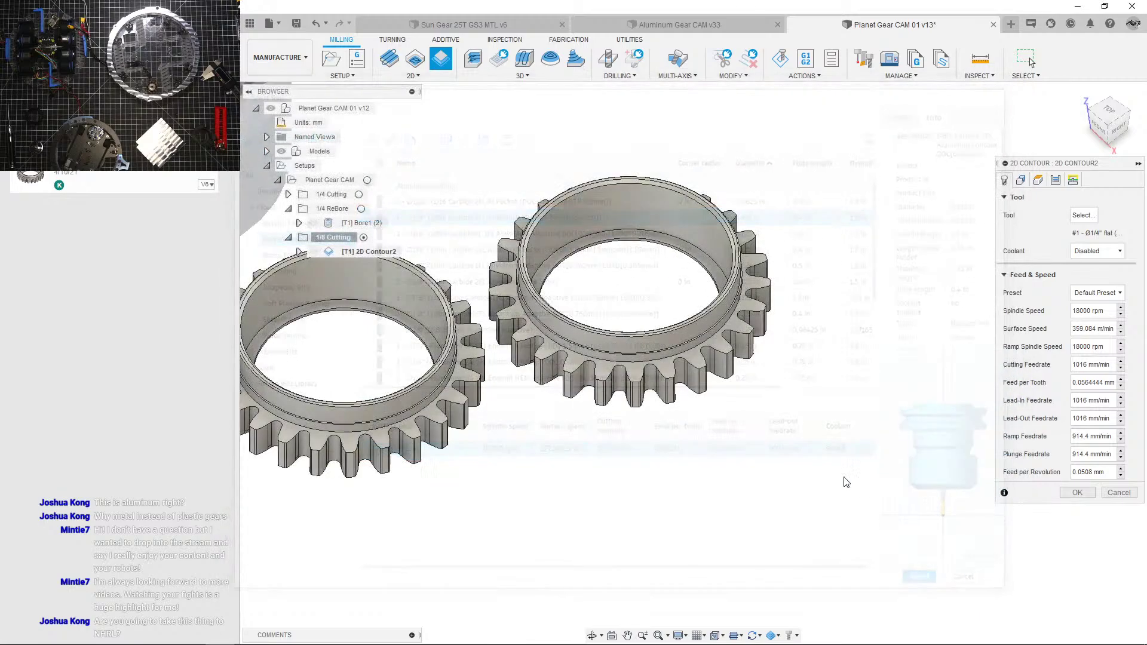
Step: Select the lower outer tooth profiles of both planet gears as the contours to machine
left_click(1021, 181)
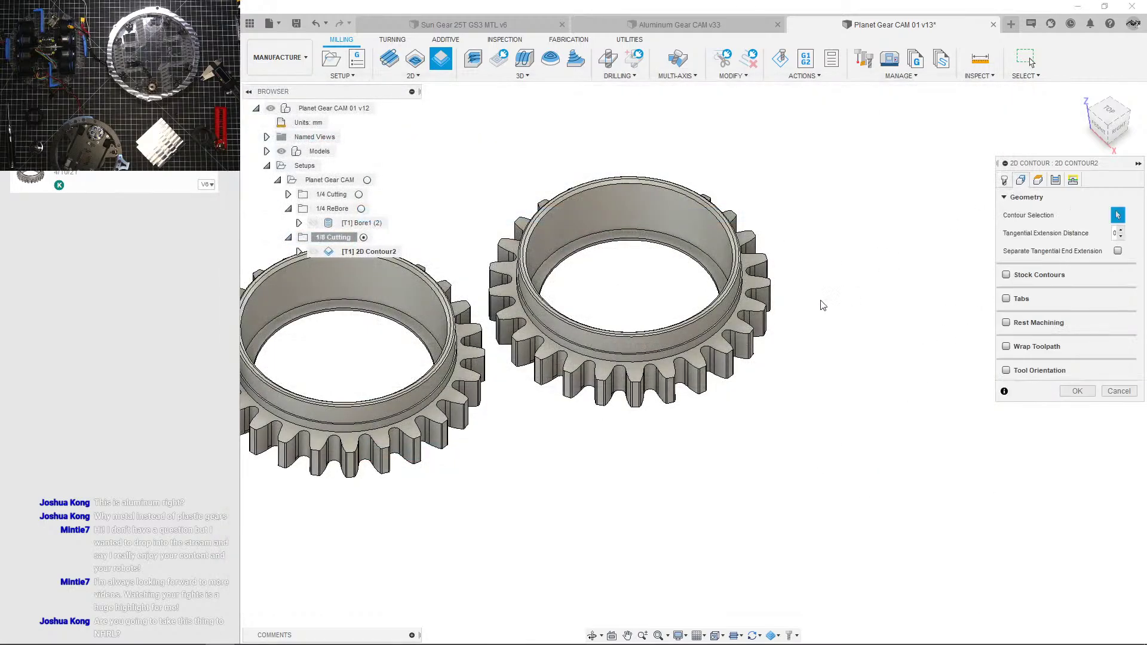
left_click(755, 361)
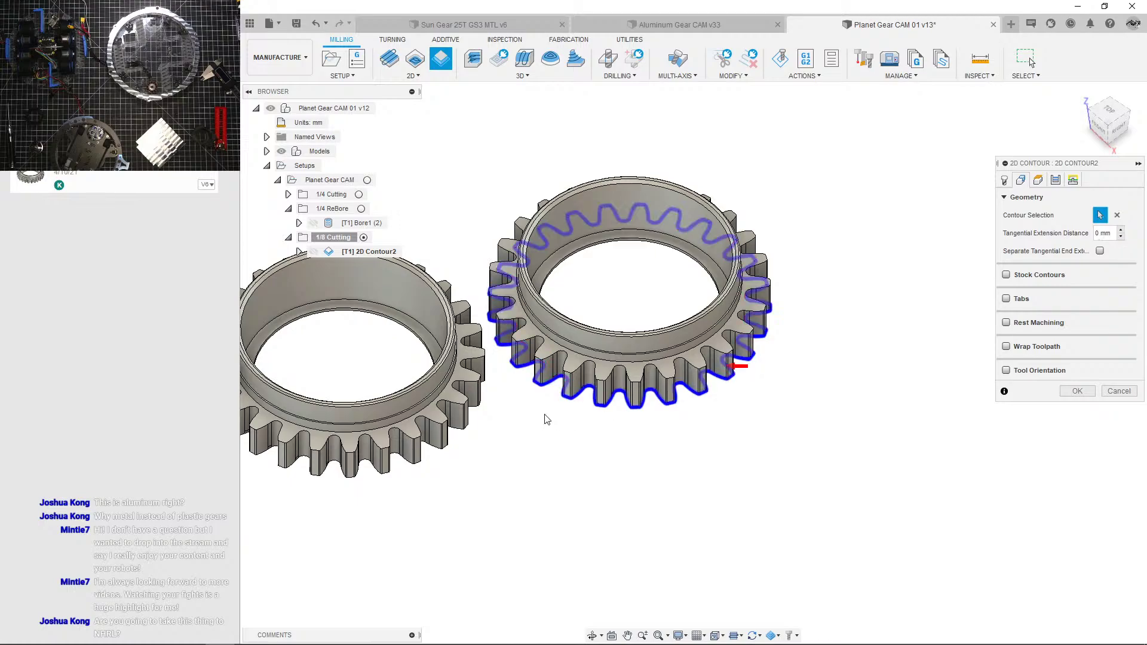
left_click(470, 434)
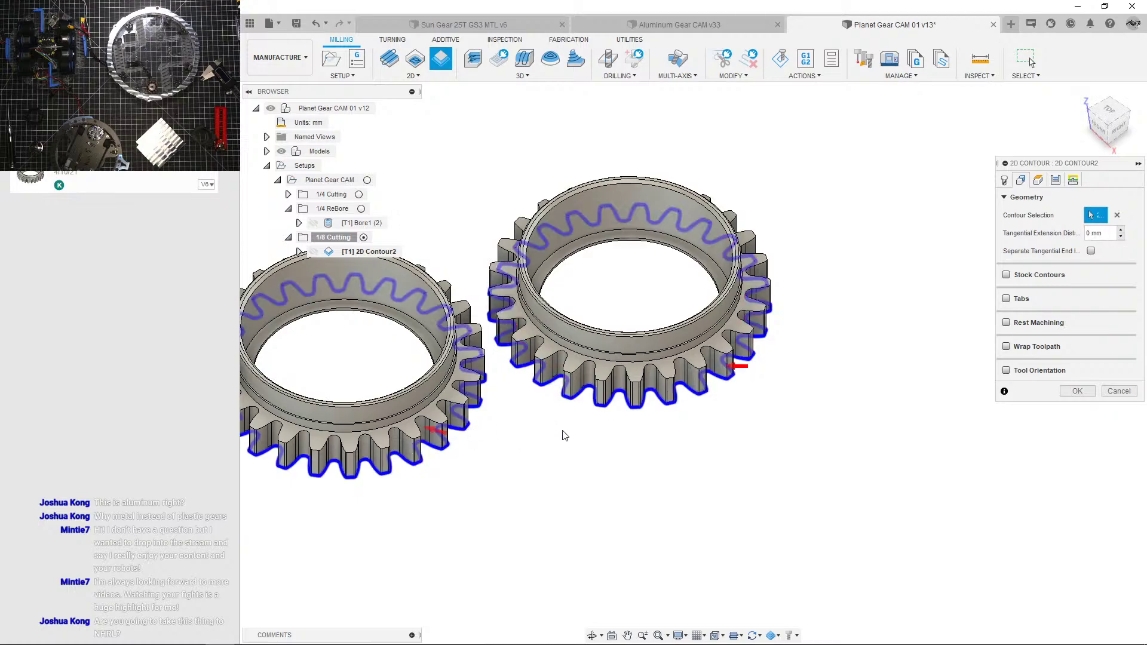
middle_click_drag(603, 449, 639, 455)
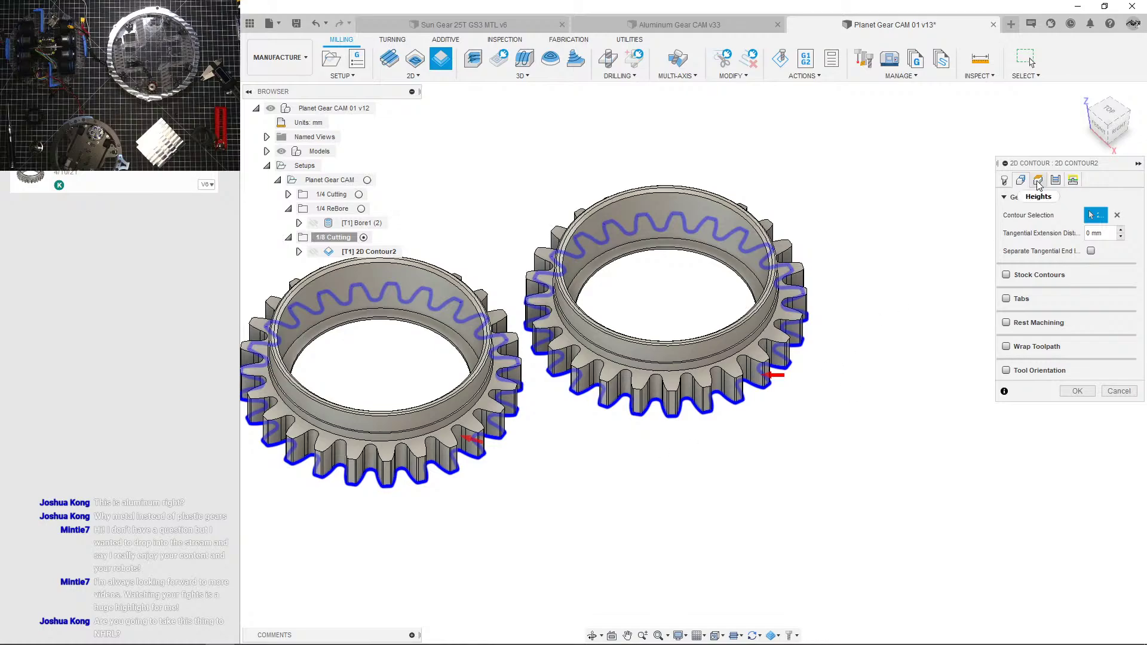
Step: Enable stock to leave on the gear contour with 0.25 mm radial and 0 mm axial, and accept the operation
left_click(1055, 180)
left_click(1061, 181)
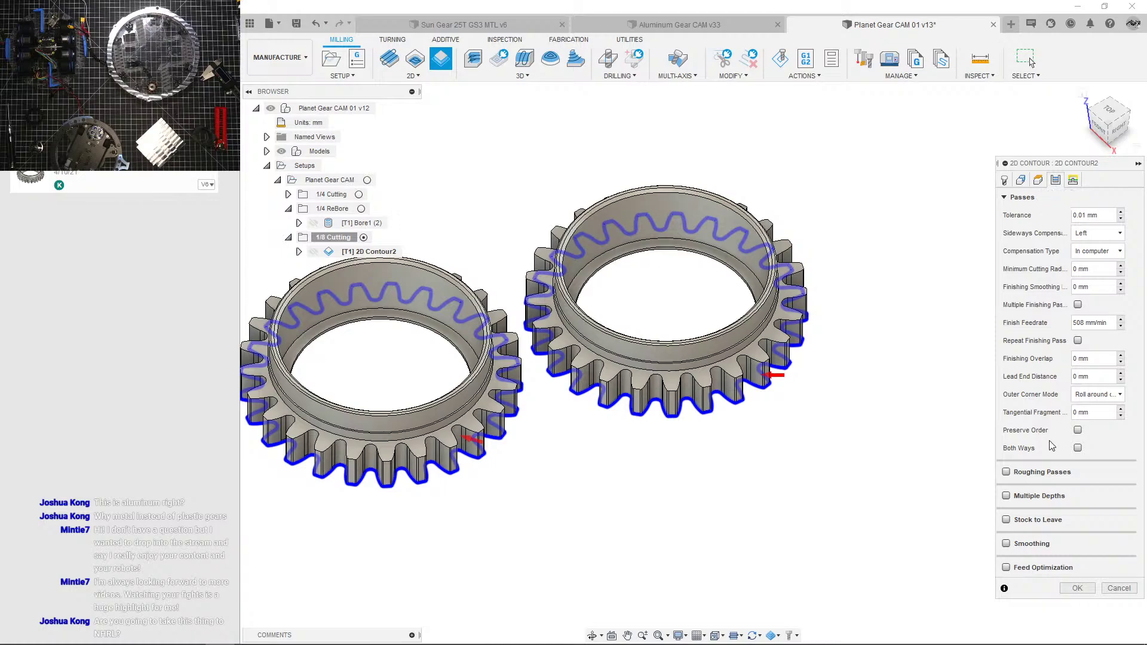
left_click(1043, 182)
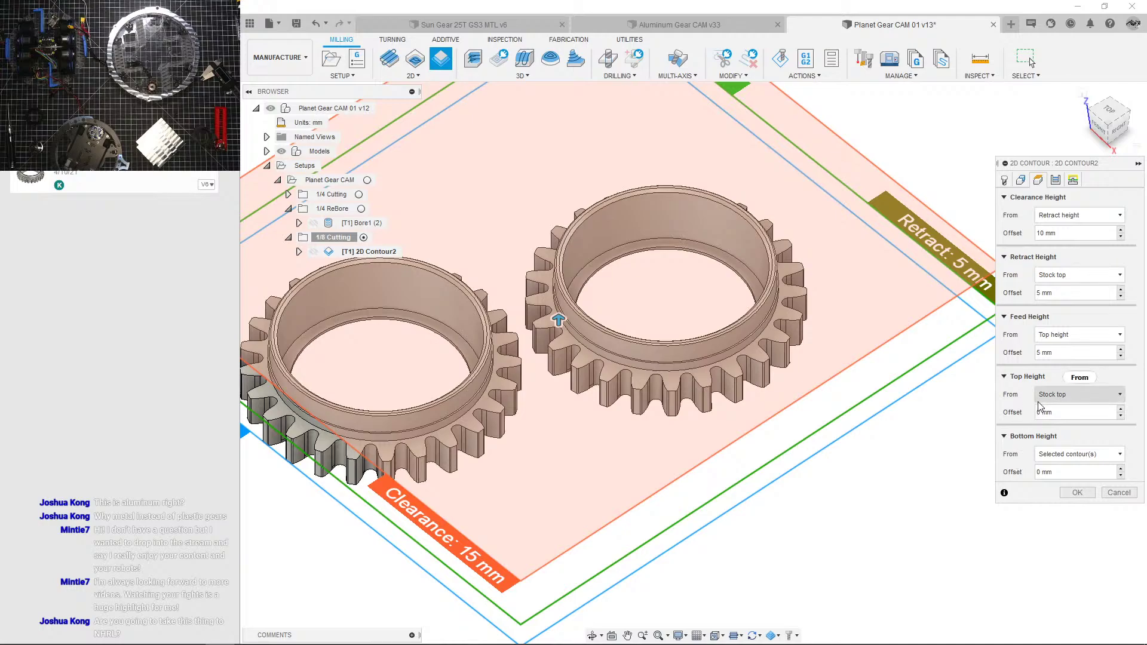
left_click(1022, 180)
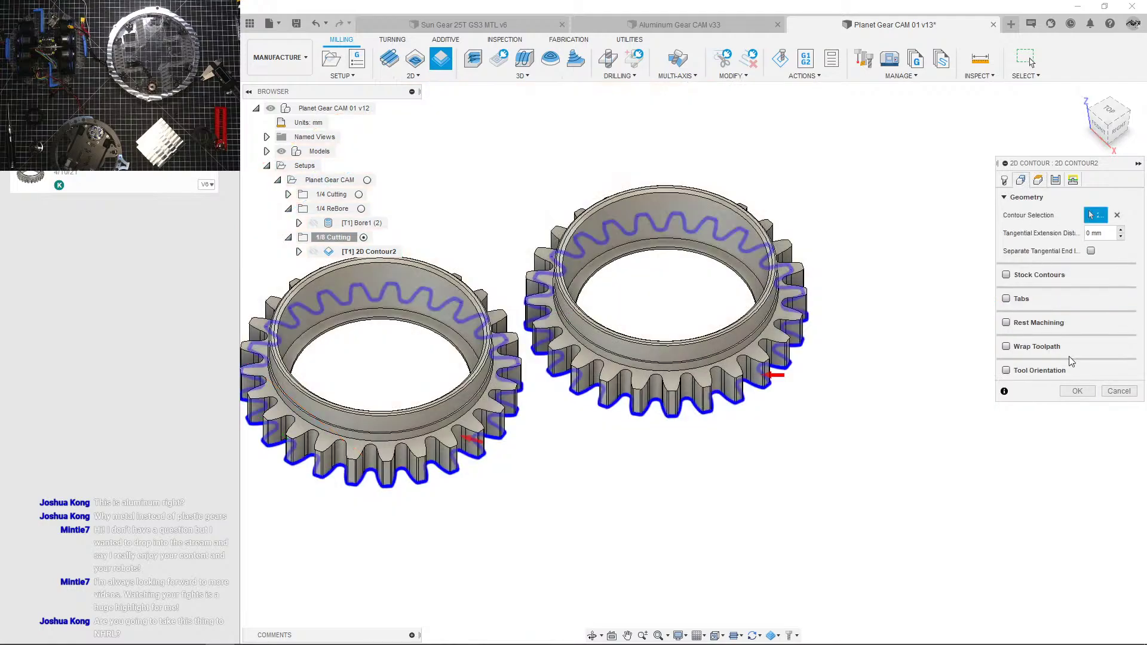
left_click(1055, 180)
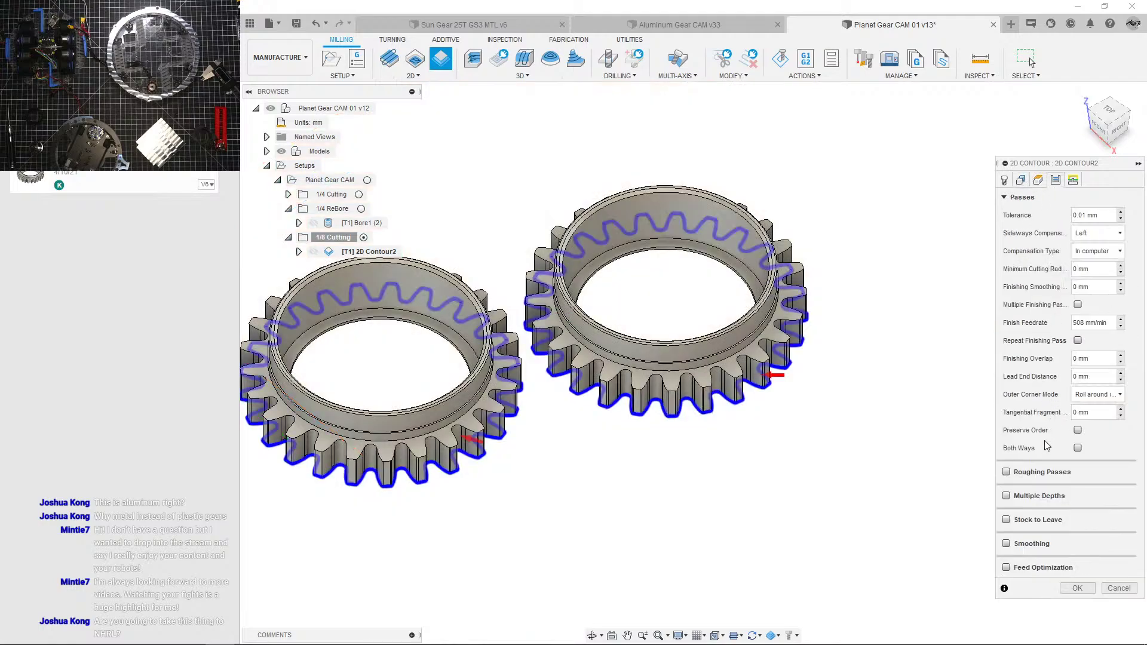
left_click(1007, 520)
left_click(1101, 555)
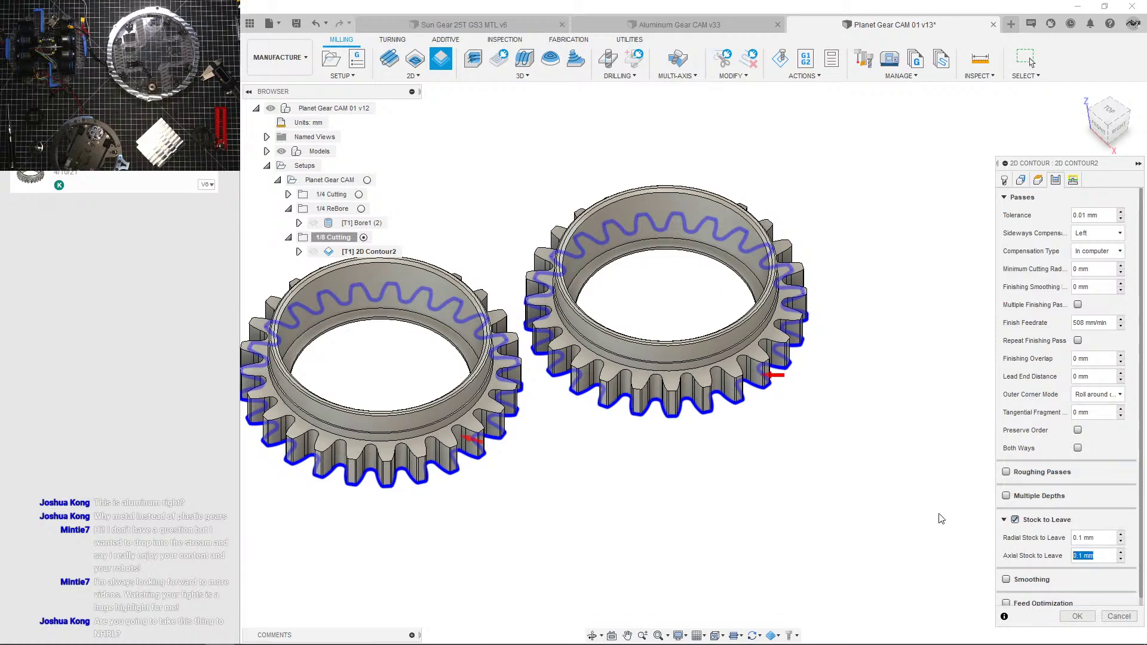
type("0.25")
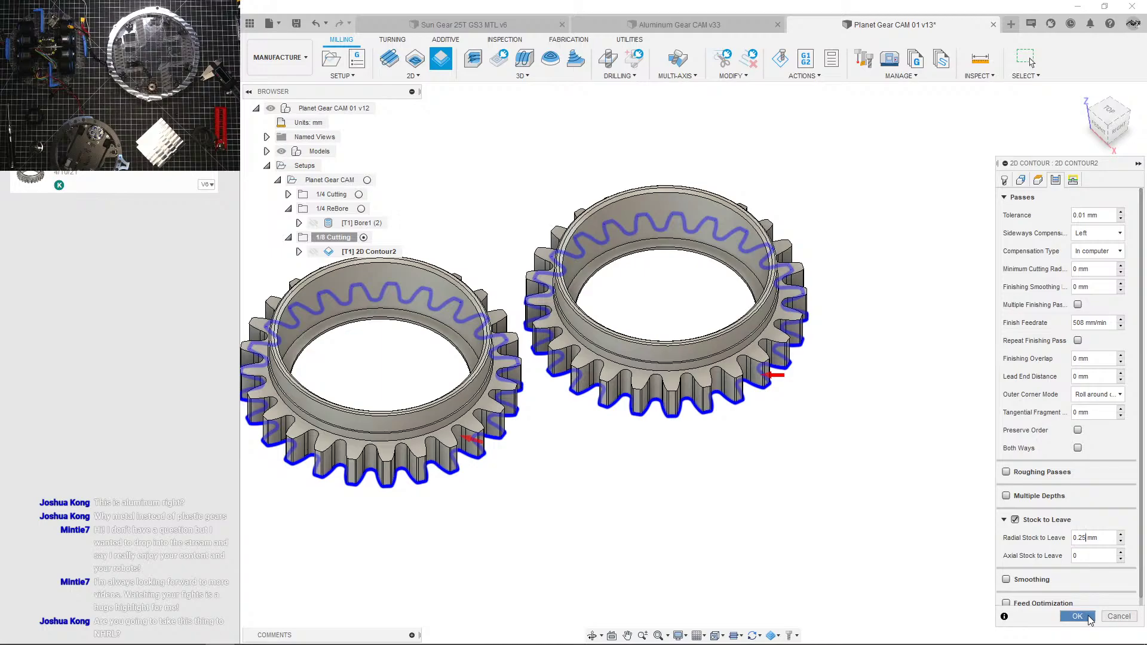
left_click(1078, 616)
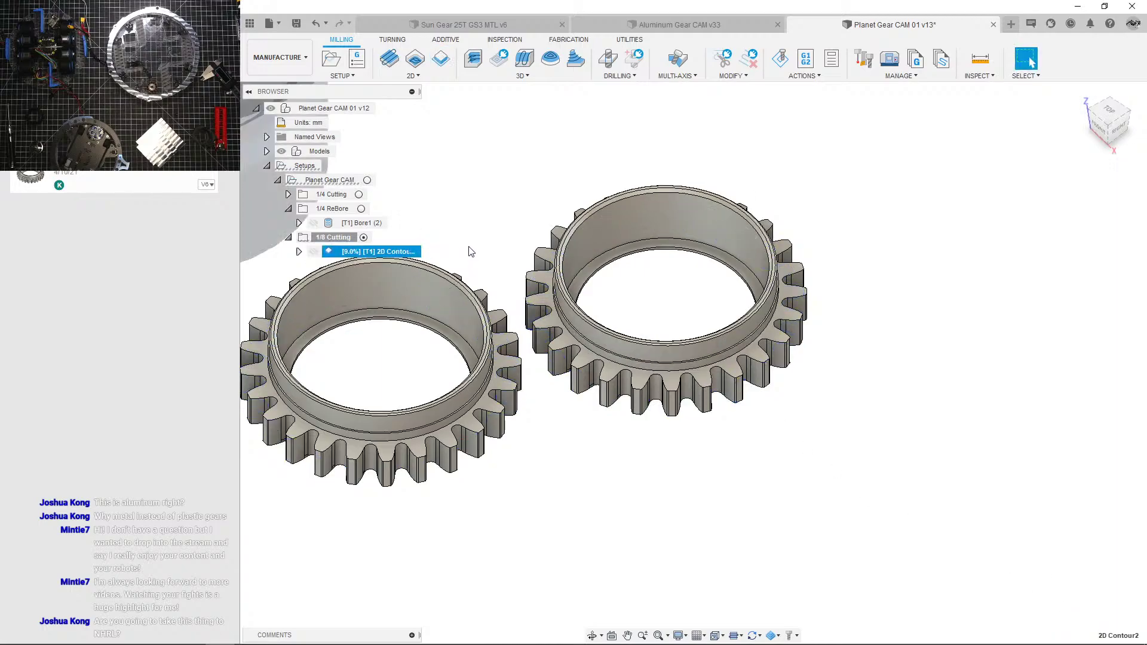
Step: Examine the single-depth 2D Contour2 toolpath and the remaining stock around both planet gears
middle_click_drag(469, 247, 580, 256)
scroll(523, 260, "up", 3)
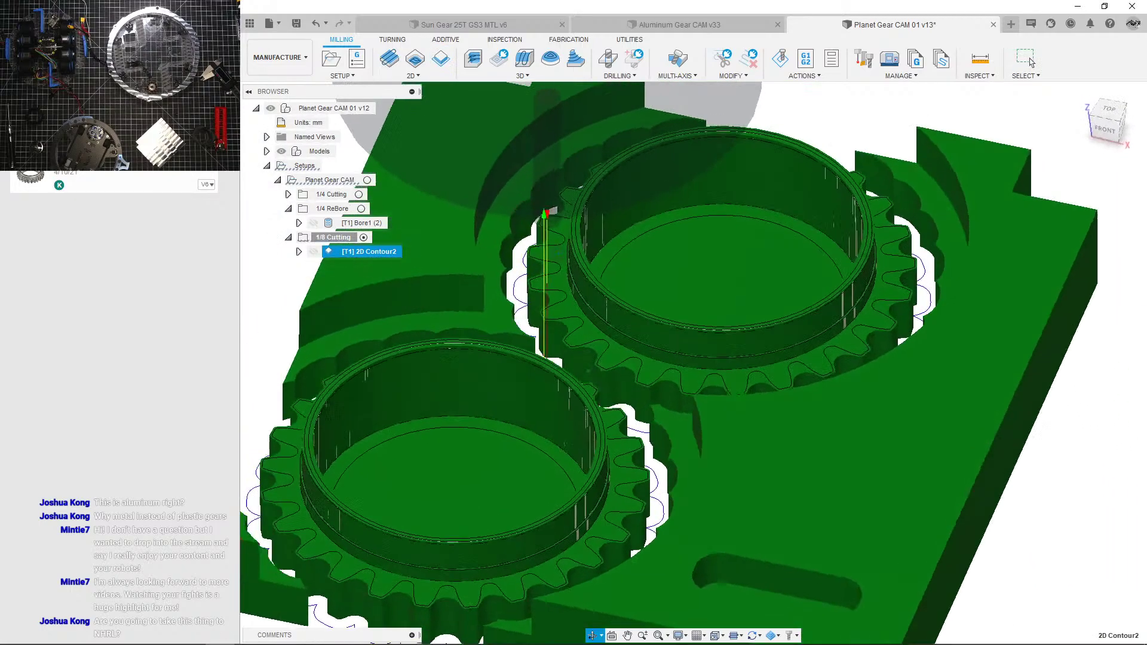
scroll(564, 255, "down", 3)
left_click(359, 280)
left_click(372, 256)
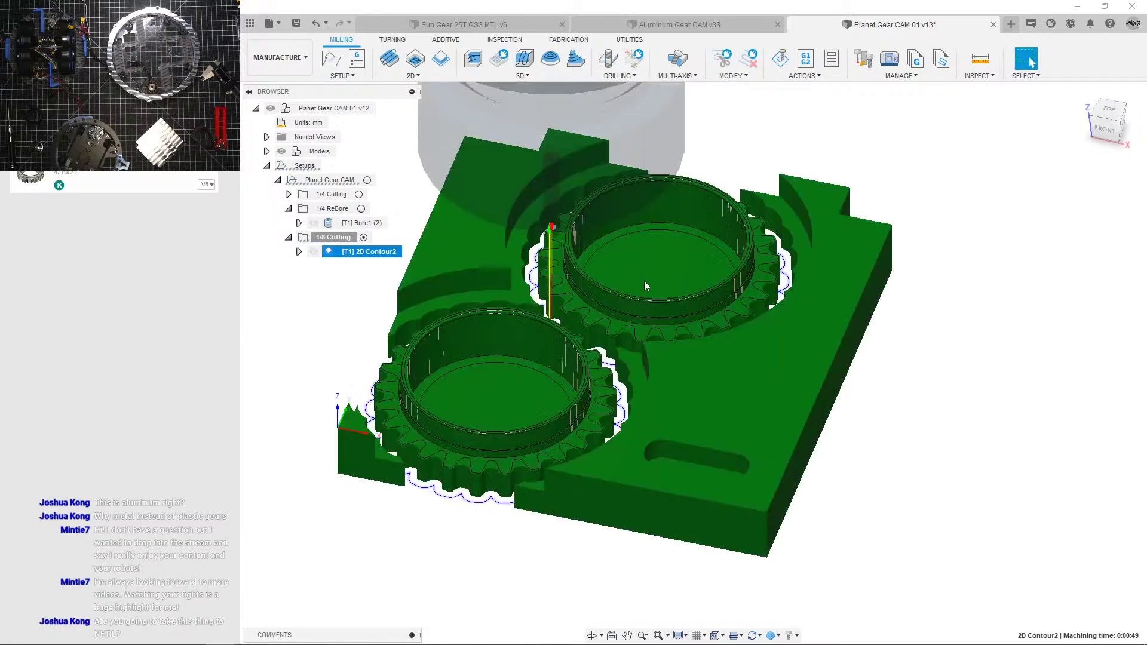
Step: Enable multiple depths on 2D Contour2, check the tool's listed depth of cut, set the maximum roughing stepdown, and accept the operation
double_click(578, 246)
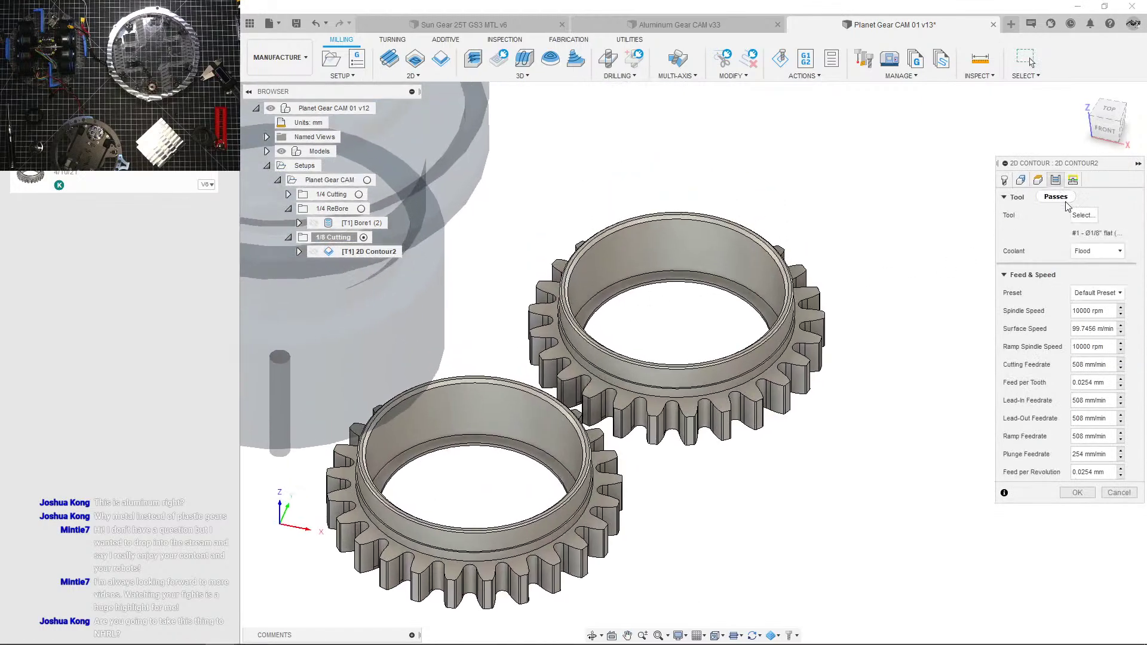
left_click(1056, 180)
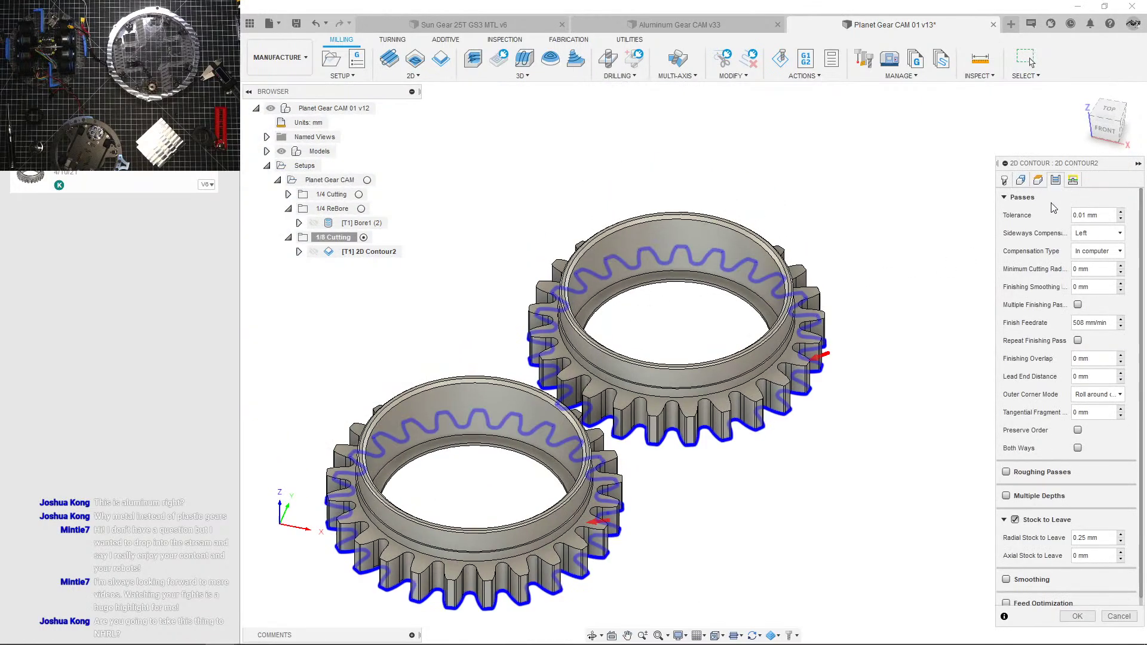
left_click(1039, 495)
scroll(1039, 454, "down", 2)
left_click(1005, 180)
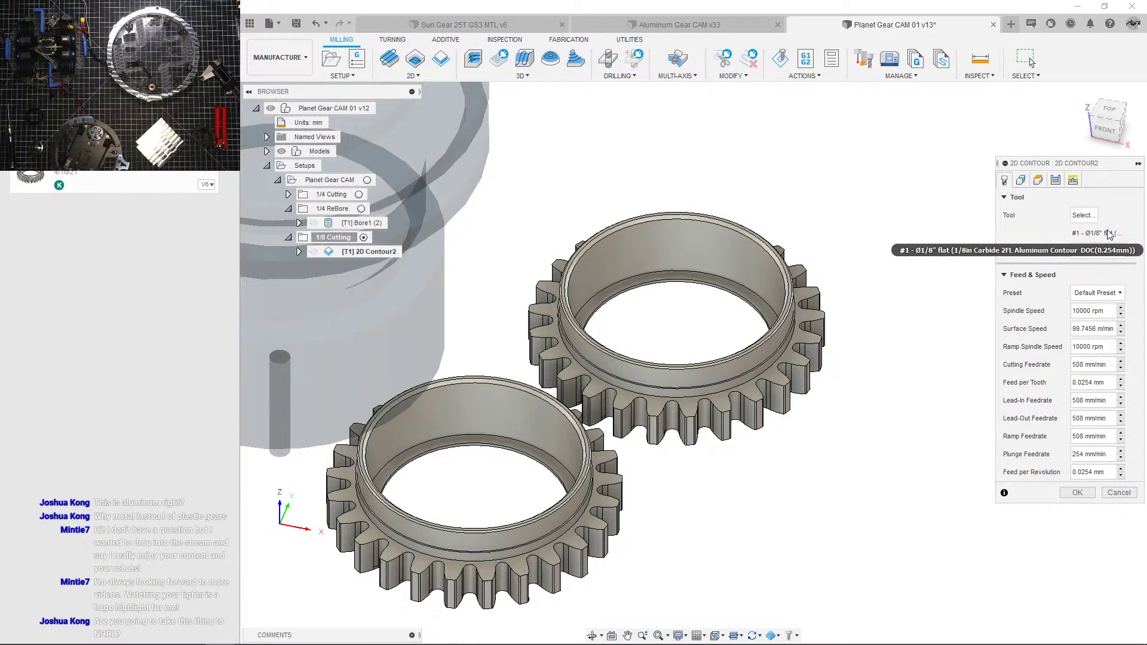
left_click(1056, 180)
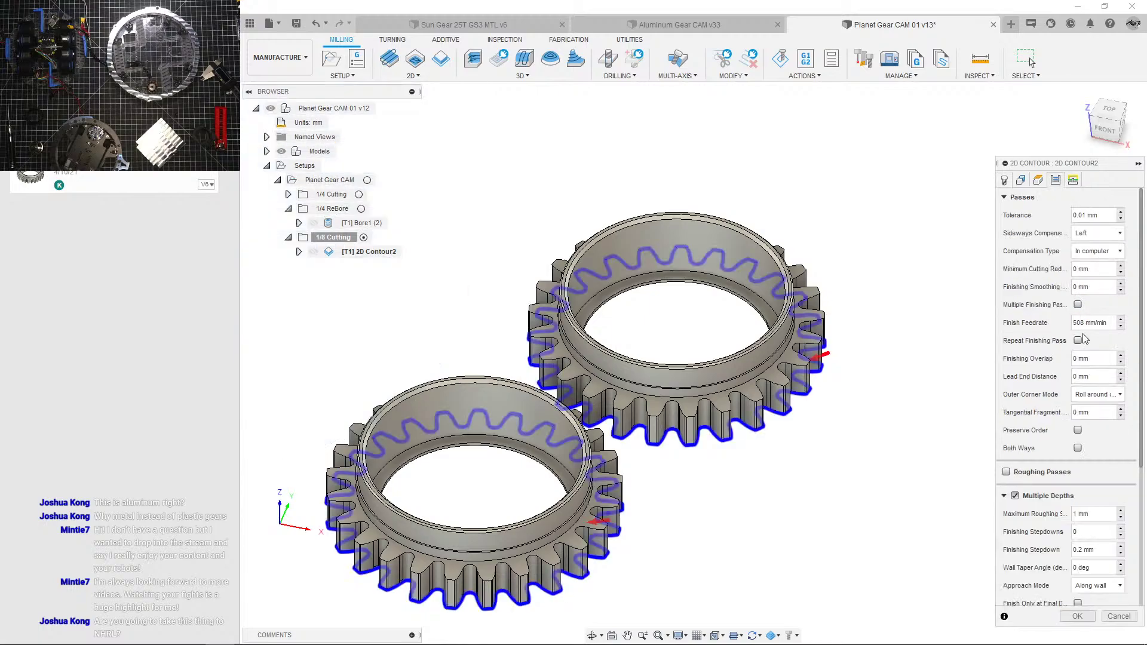
double_click(1075, 518)
left_click(1075, 618)
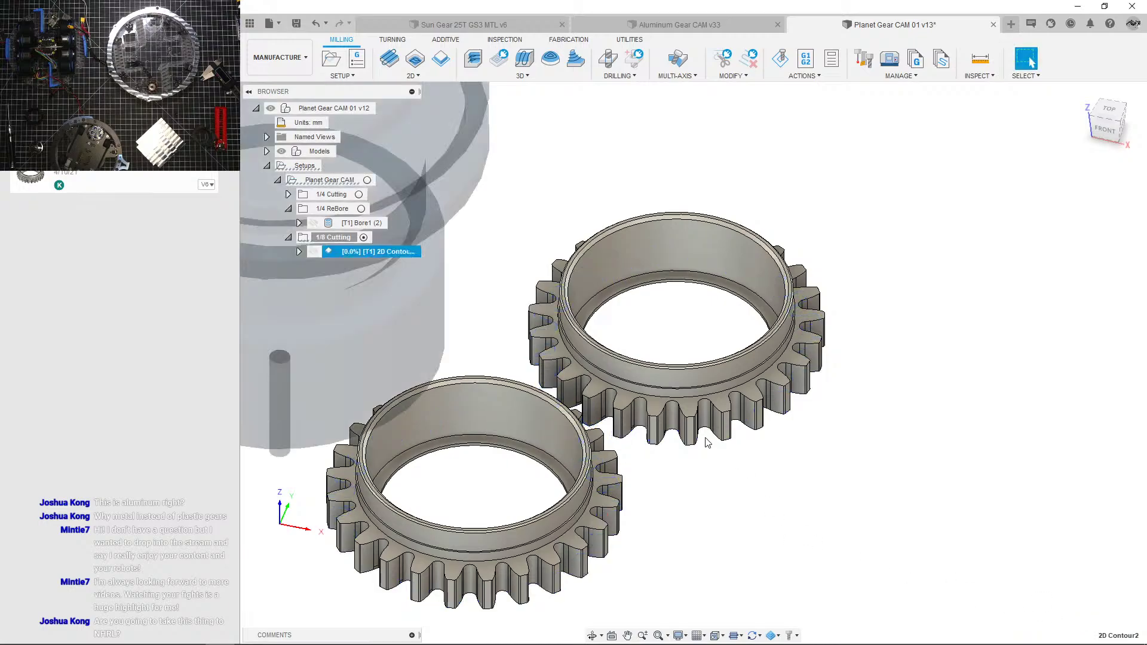
Step: Inspect the multi-depth passes of 2D Contour2 and calculate the operation's machining time
scroll(705, 437, "down", 3)
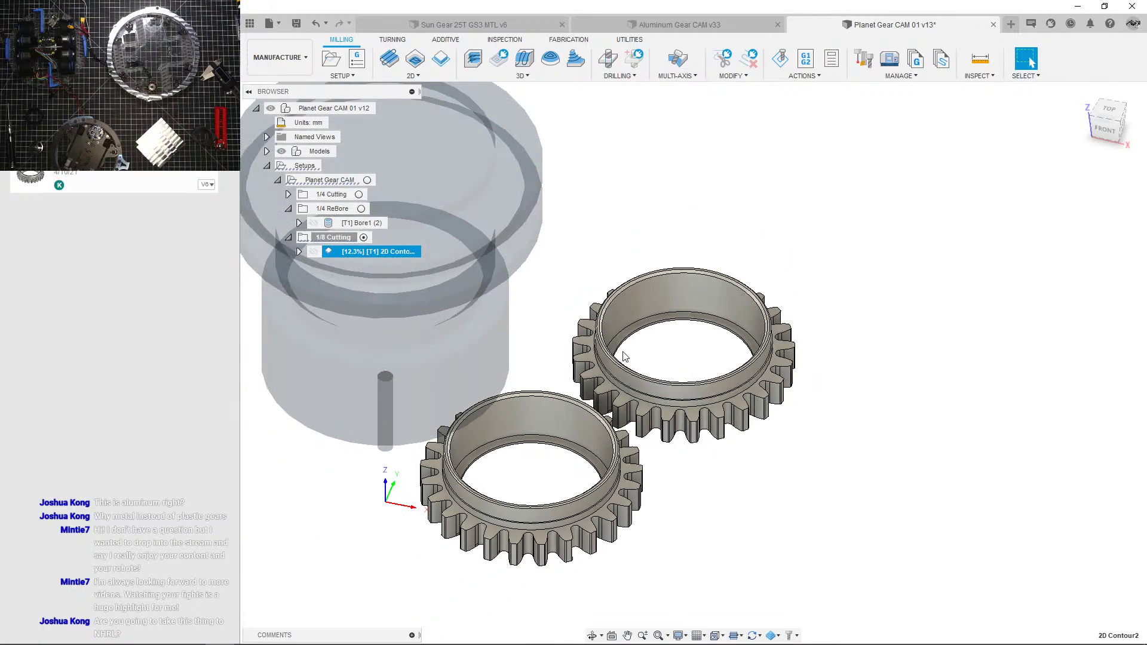
scroll(620, 377, "up", 2)
middle_click_drag(620, 381, 512, 354, "shift")
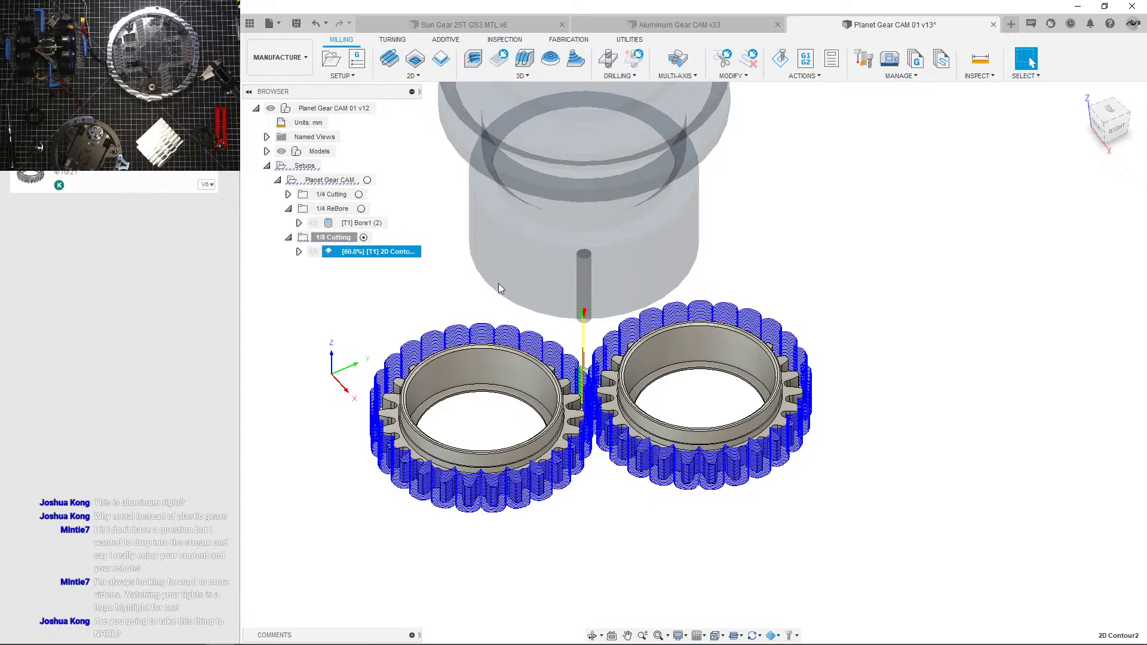
middle_click_drag(501, 334, 473, 302, "shift")
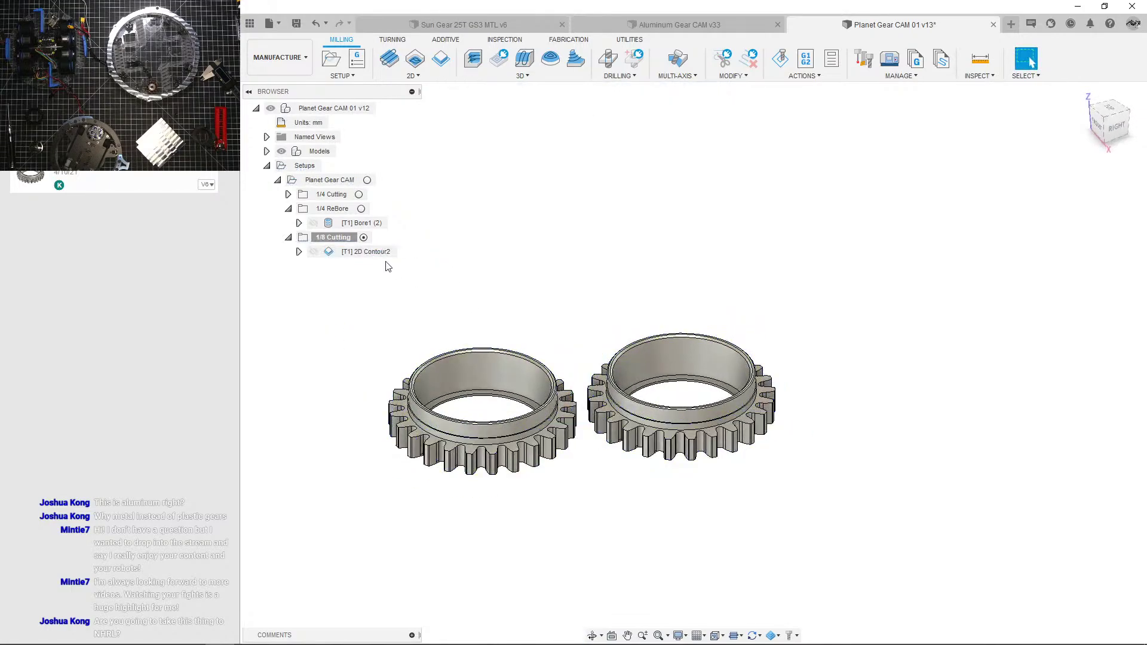
right_click(388, 259)
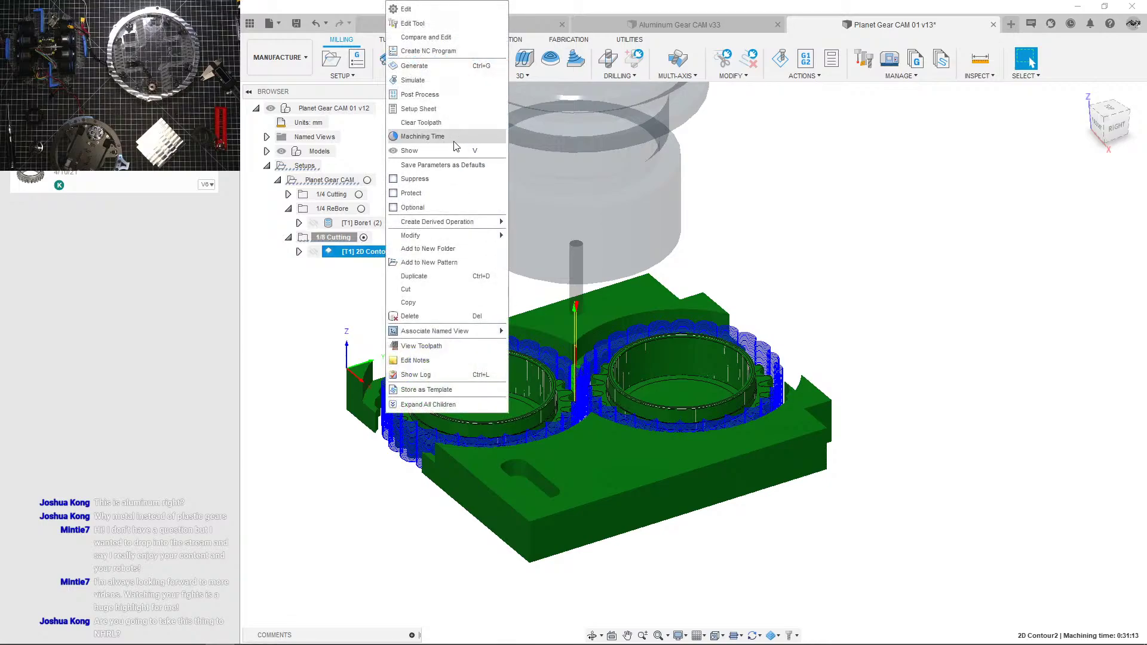
left_click(412, 136)
left_click(1120, 368)
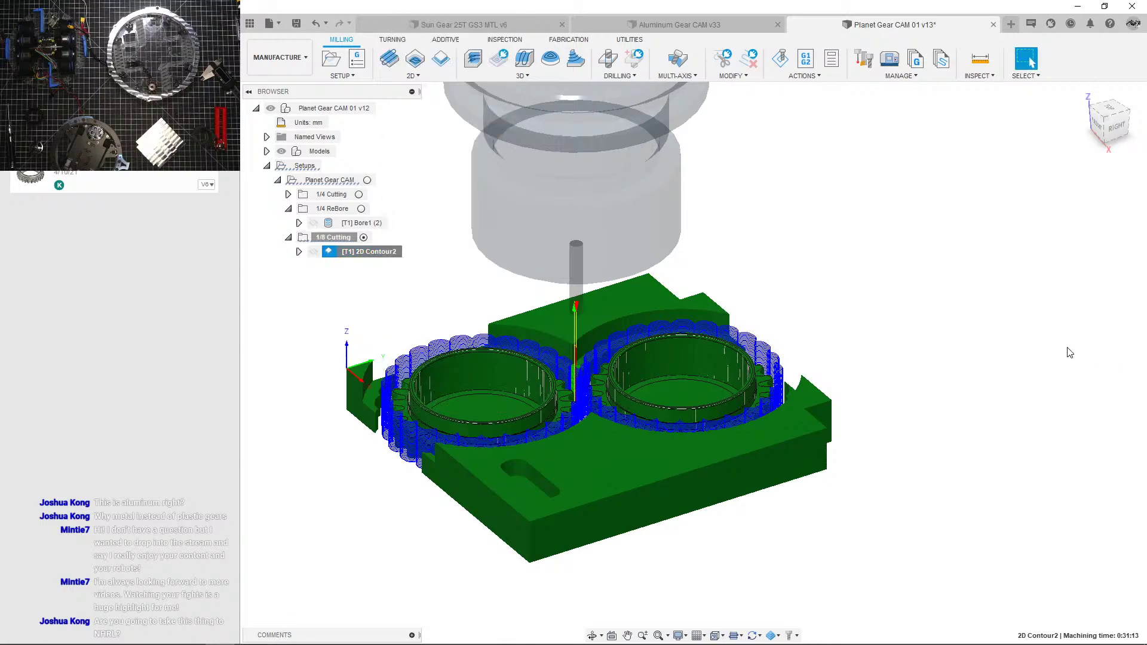
Step: Examine close up where the contour passes begin relative to the top of the gear teeth
scroll(412, 397, "up", 6)
middle_click_drag(418, 404, 393, 418, "shift")
scroll(389, 425, "down", 3)
left_click(389, 426)
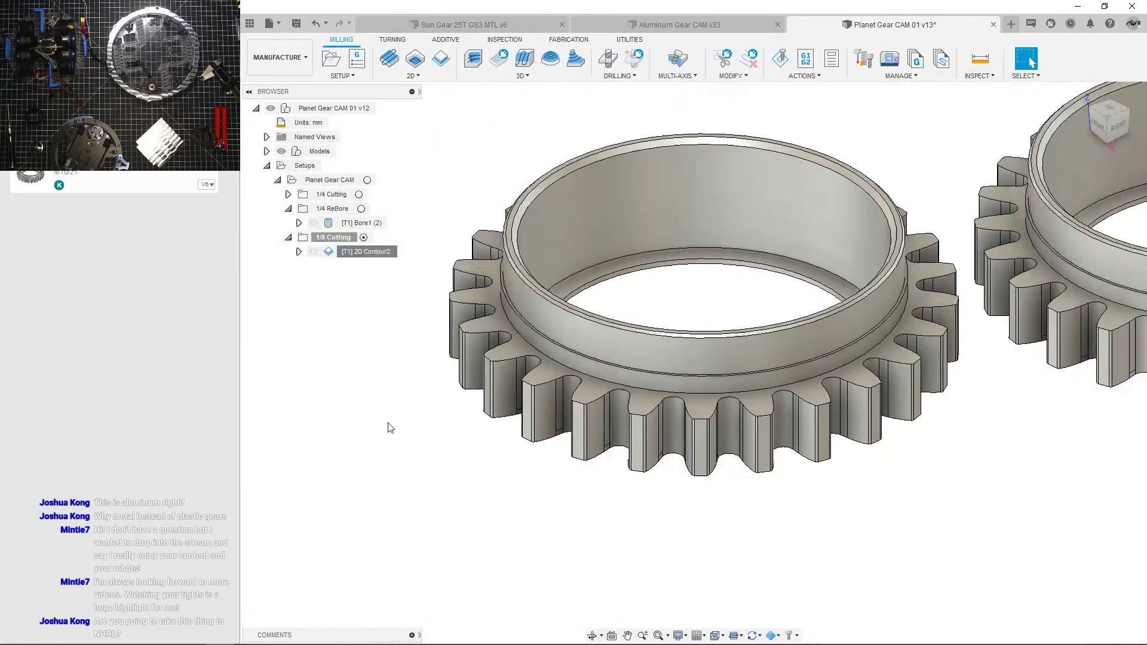
left_click(355, 253)
mouse_move(464, 334)
middle_mouse_down("shift")
mouse_move(460, 272)
mouse_move(469, 350)
middle_mouse_up("shift")
left_click(397, 401)
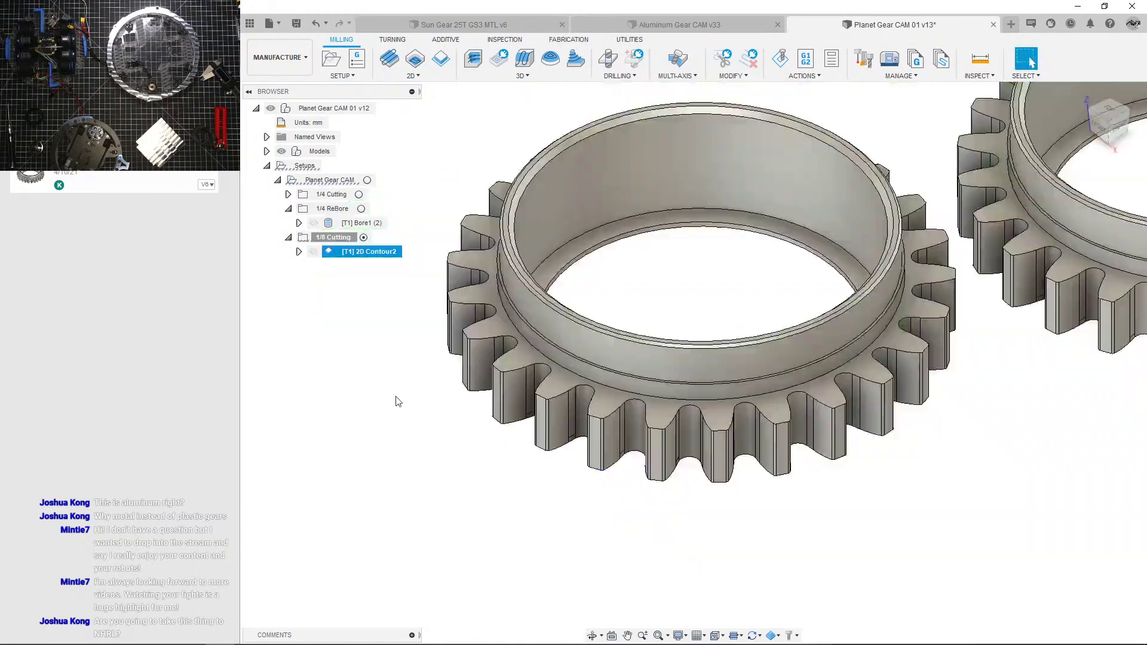
Step: Set the top height of 2D Contour2 from a selection, using the upper face of the gear teeth as reference, and accept
left_click(369, 253)
double_click(862, 267)
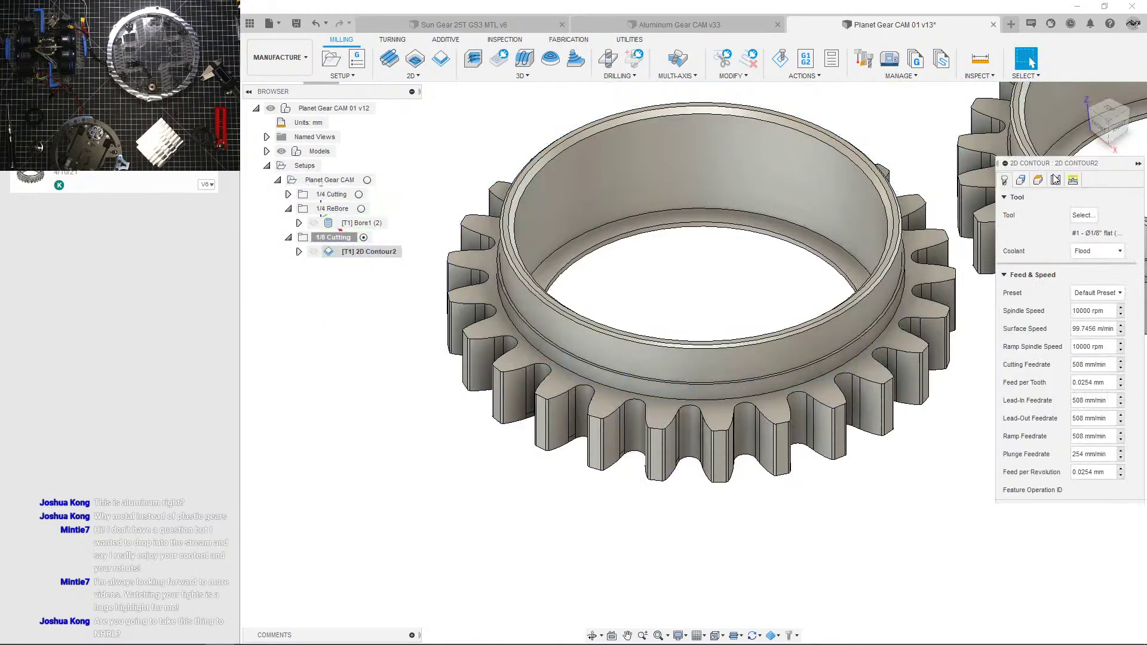
left_click(1038, 180)
left_click(1120, 395)
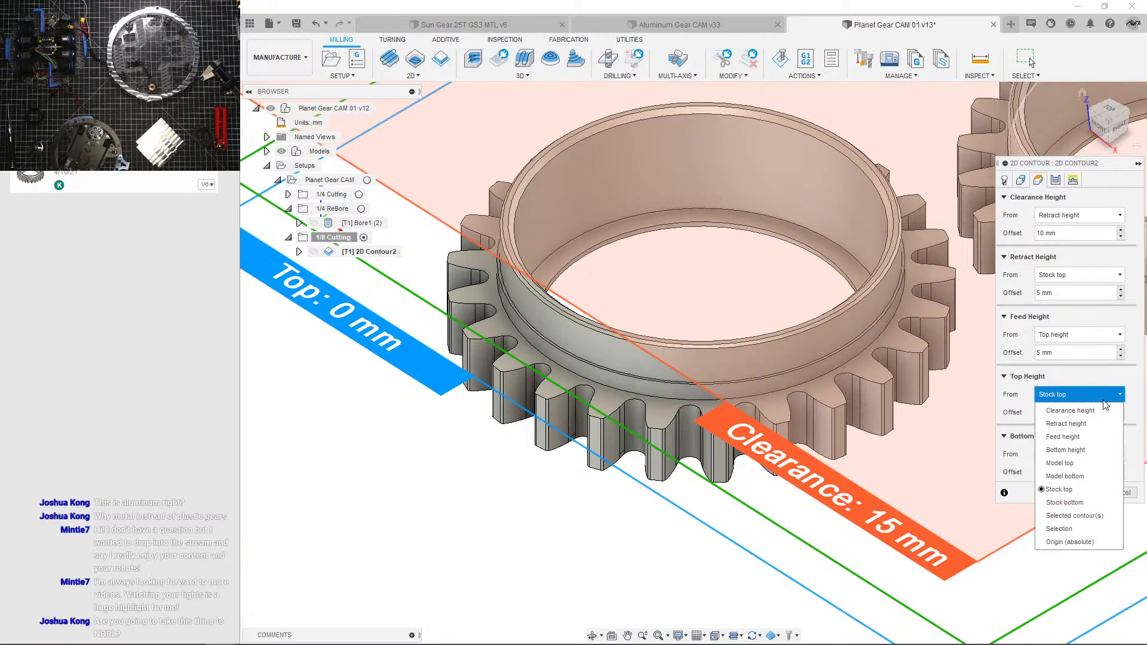
left_click(1075, 544)
scroll(822, 427, "up", 3)
left_click(768, 415)
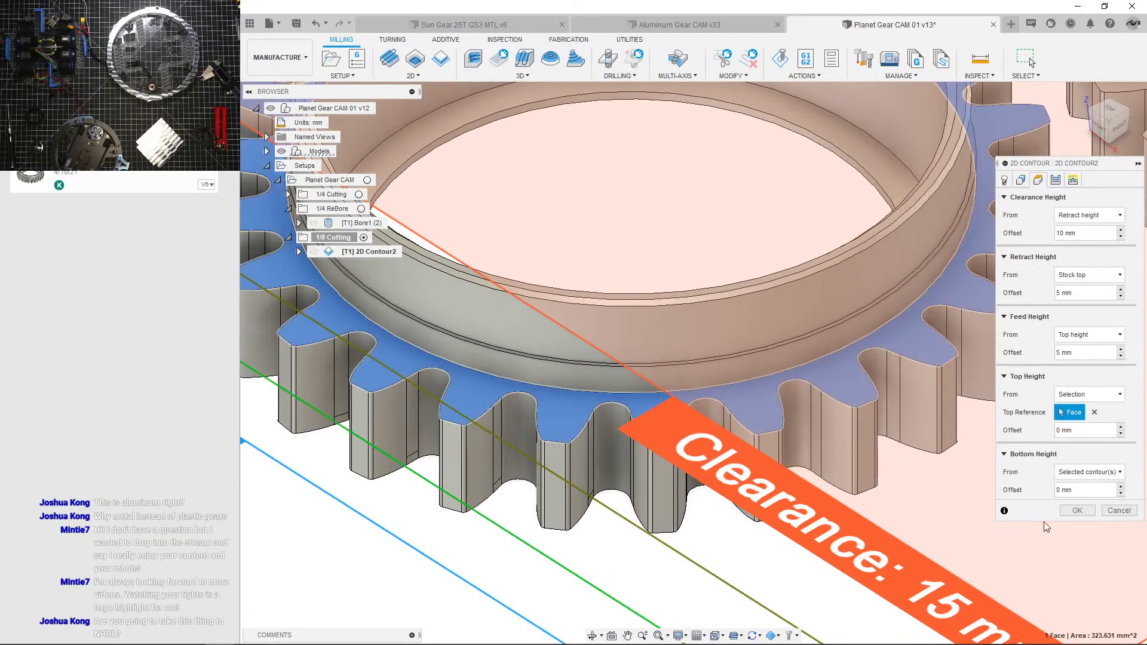
left_click(1078, 512)
Step: Examine the regenerated 2D Contour2 toolpath around the teeth and in the gap between the two gears
scroll(568, 332, "down", 3)
scroll(568, 332, "down", 3)
middle_click_drag(568, 333, 754, 366)
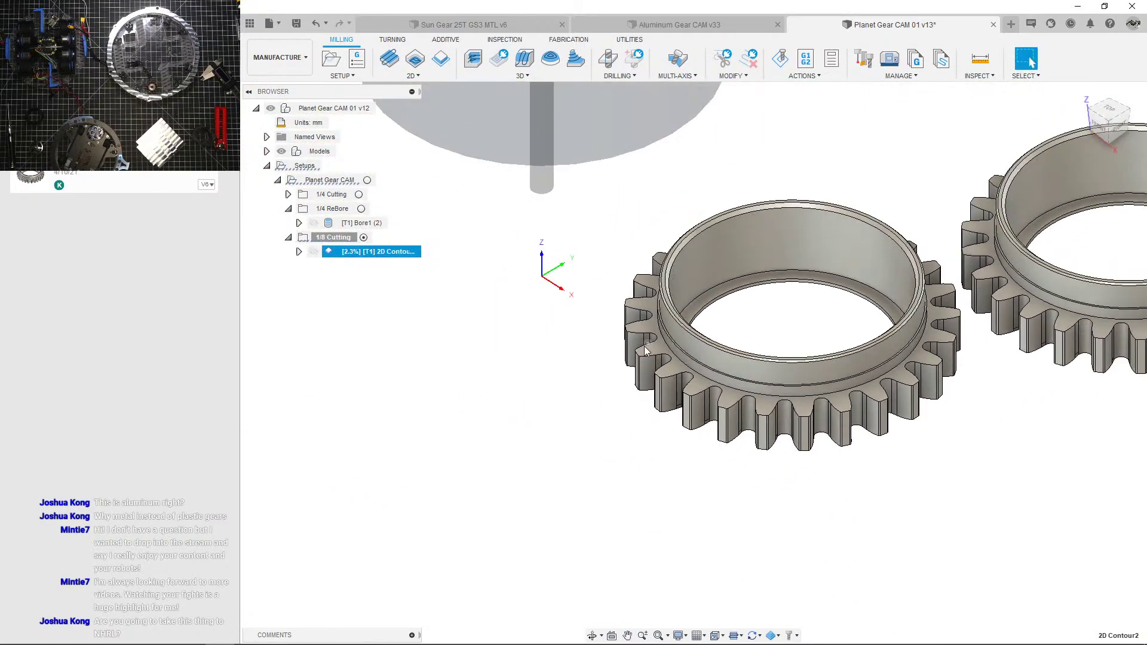
scroll(651, 341, "up", 3)
left_click(639, 348)
middle_click_drag(635, 357, 467, 319, "shift")
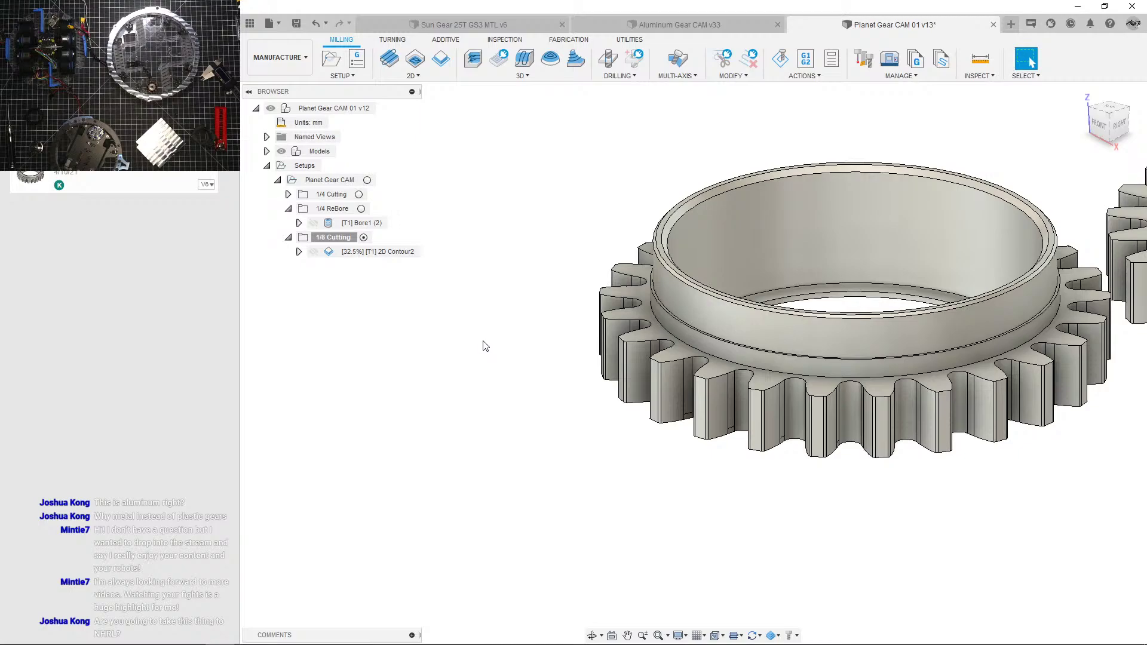
left_click(372, 256)
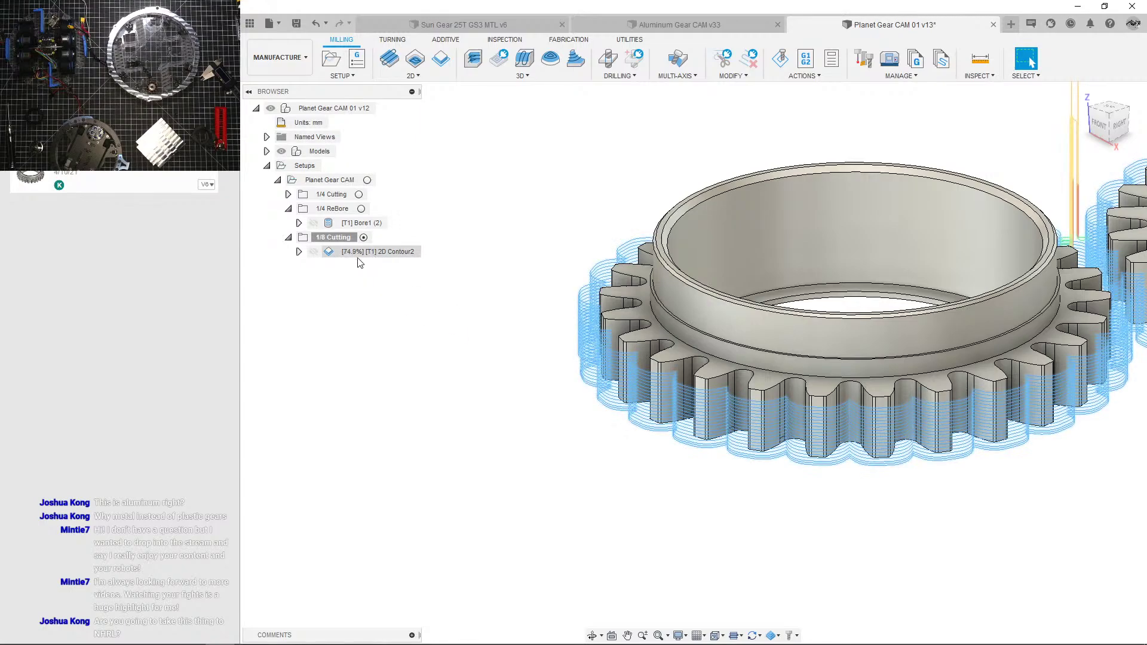
left_click(391, 255)
middle_click_drag(541, 328, 643, 306, "shift")
scroll(669, 263, "up", 10)
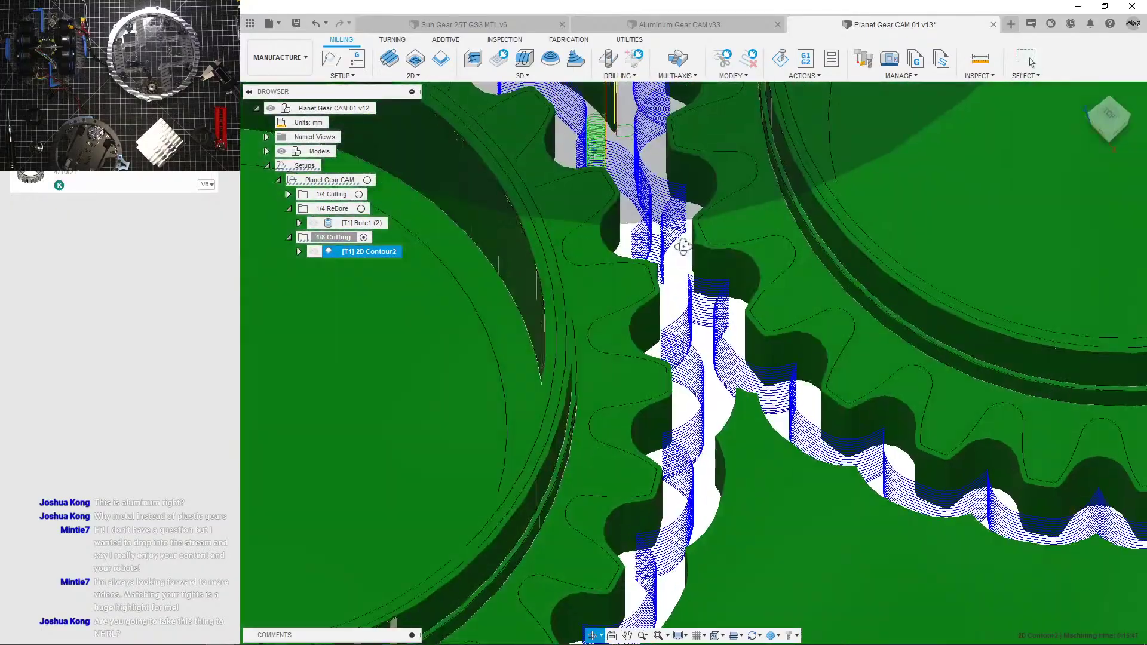
middle_click_drag(683, 246, 652, 220, "shift")
scroll(638, 230, "down", 5)
middle_click_drag(640, 269, 742, 296)
scroll(755, 297, "down", 3)
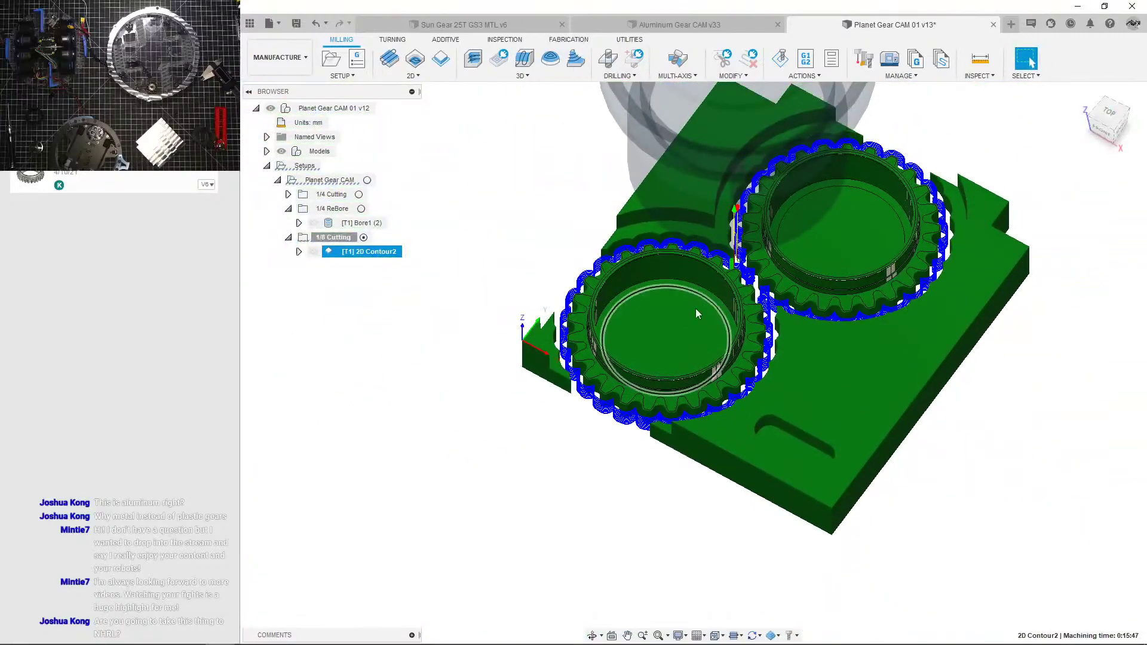
scroll(655, 303, "up", 3)
Step: Calculate the machining time of 2D Contour2 with its new top height
left_click(444, 288)
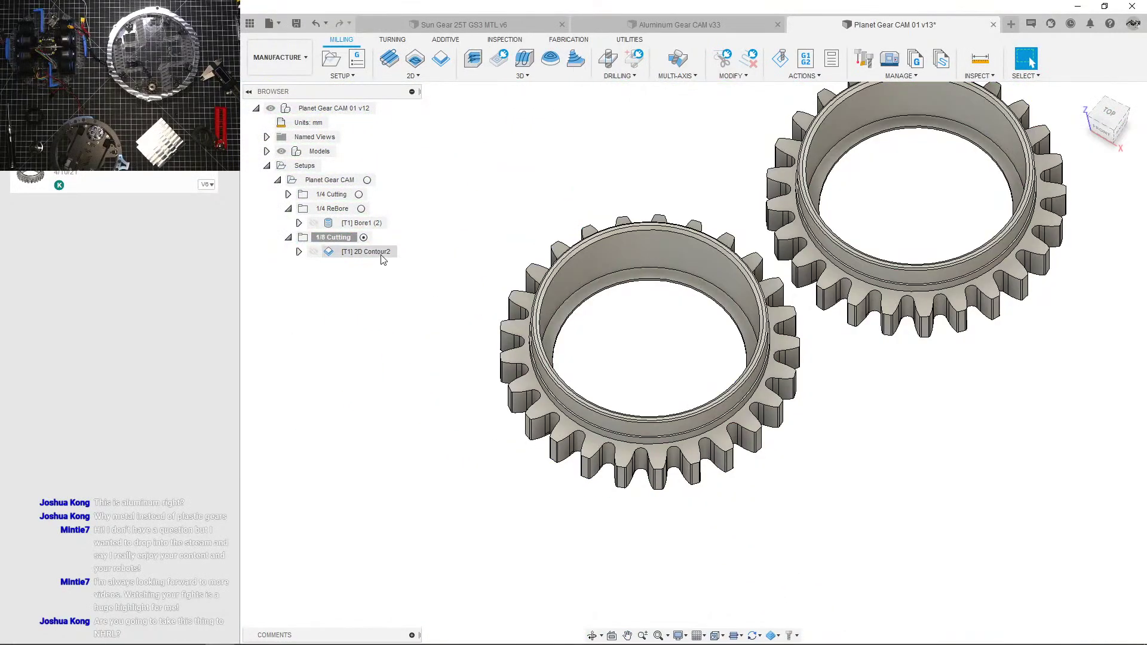
left_click(379, 253)
right_click(380, 251)
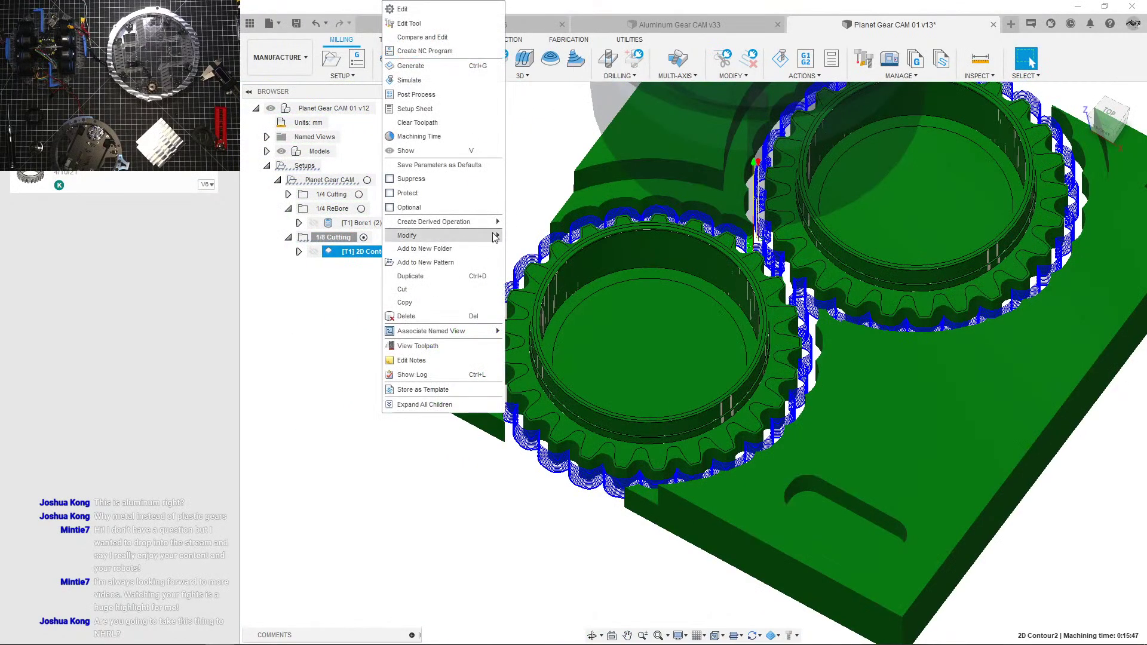
left_click(444, 138)
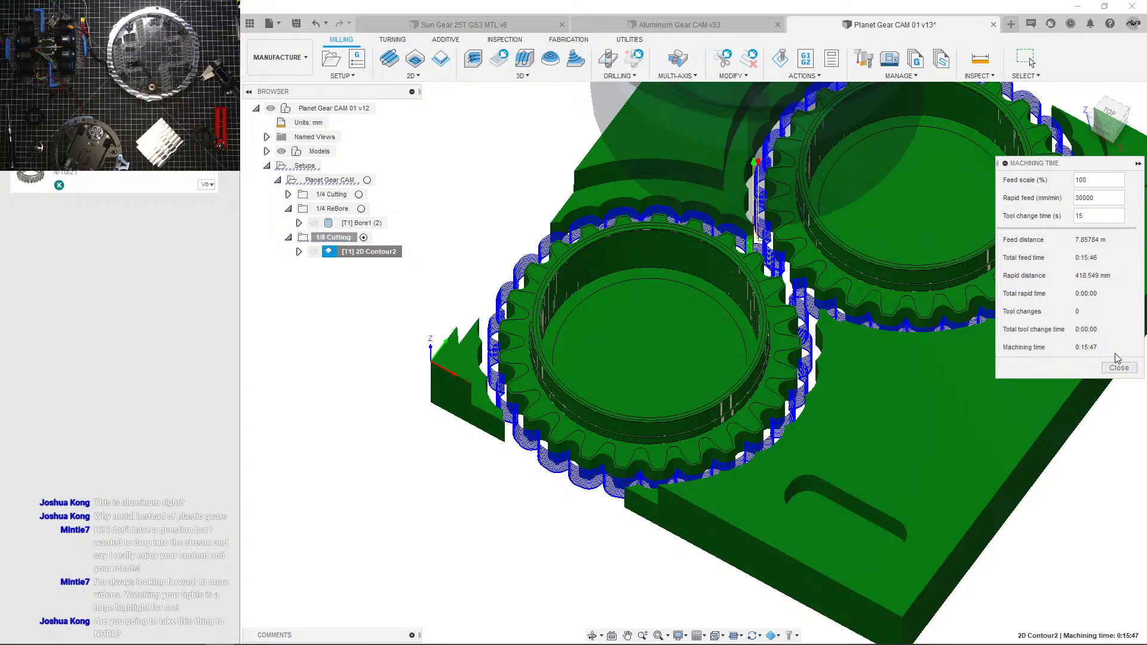
left_click(1118, 368)
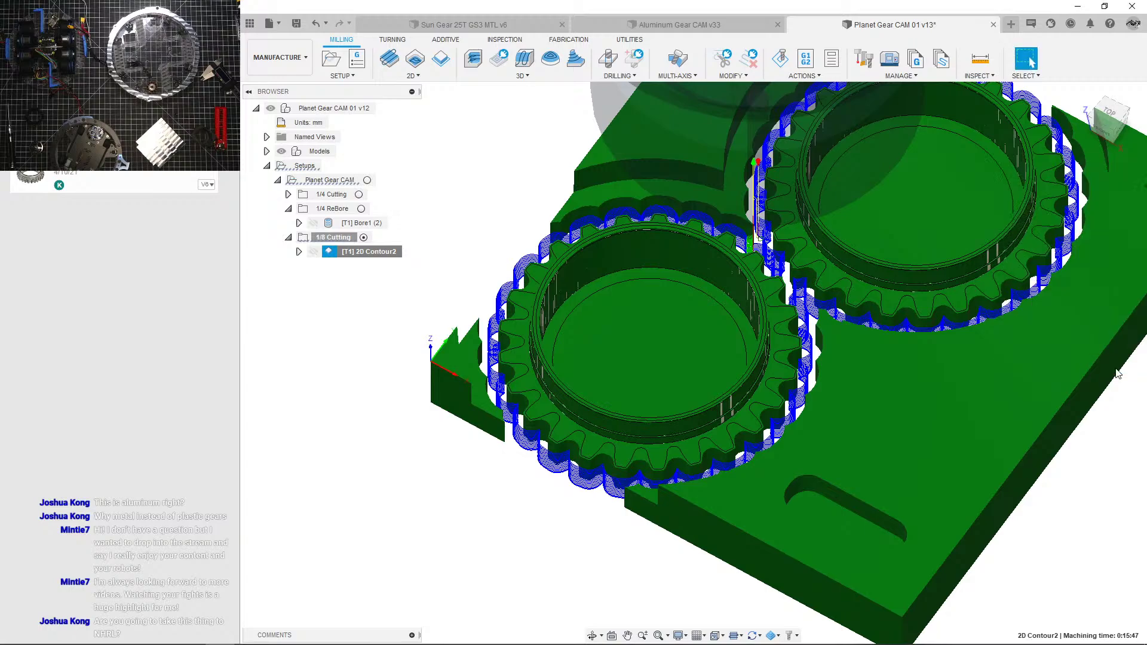
Step: Save the planet gear CAM design as a new version
scroll(705, 374, "down", 5)
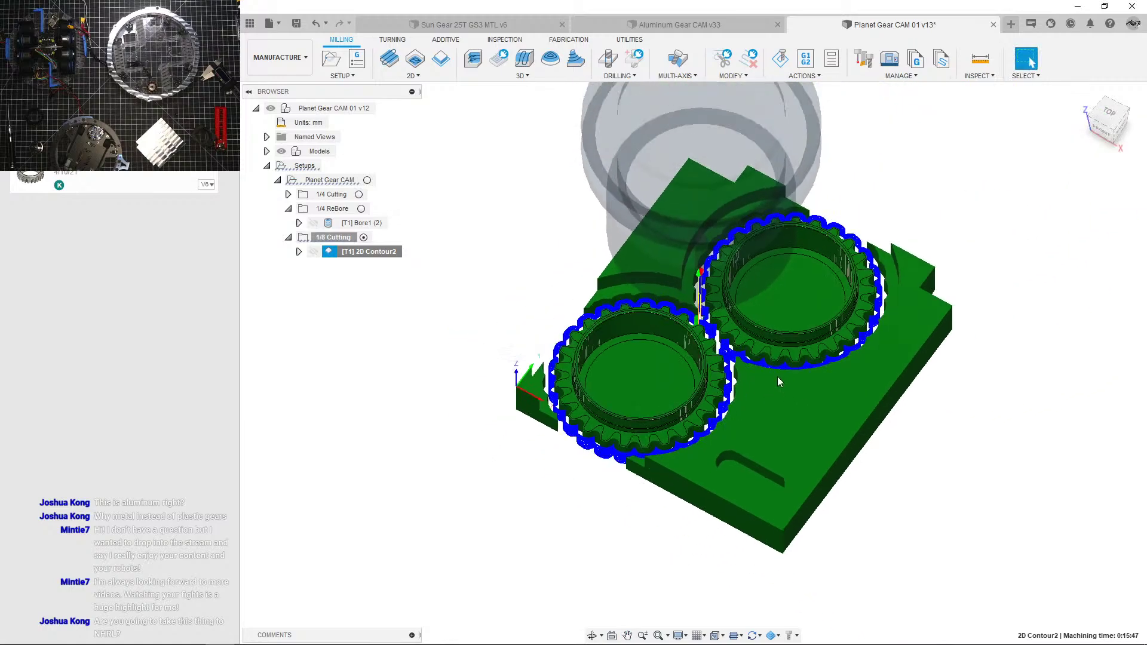
left_click(440, 341)
key("ctrl+s")
left_click(569, 346)
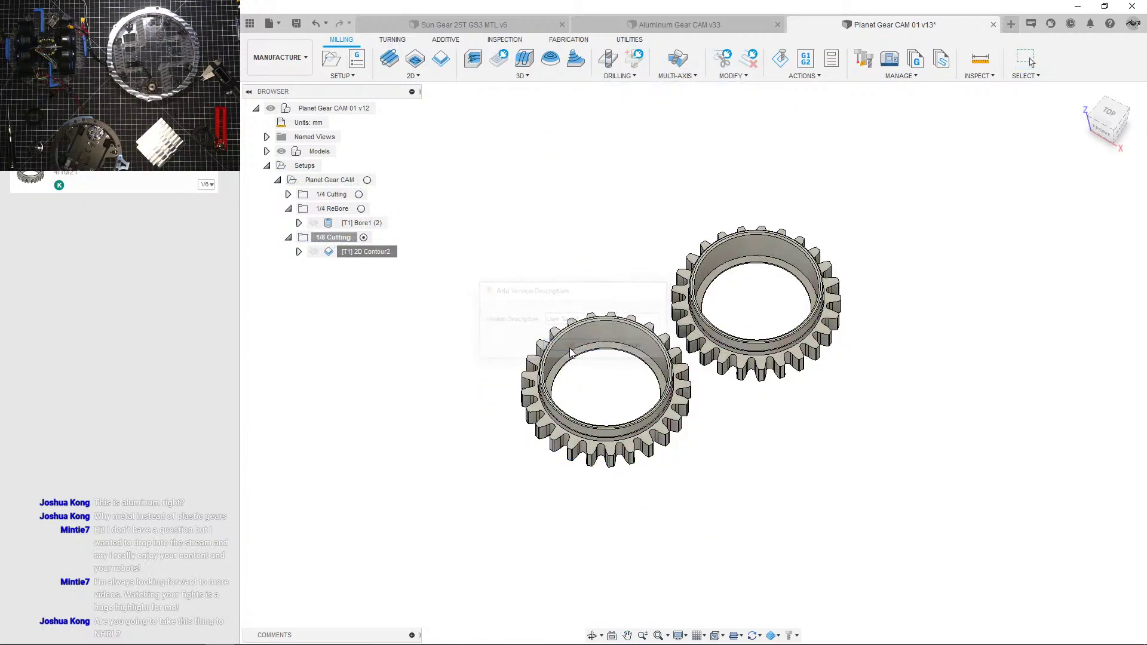
Step: Review the 2D Contour2 toolpath and duplicate the operation within the 1/8 Cutting folder
scroll(596, 353, "up", 5)
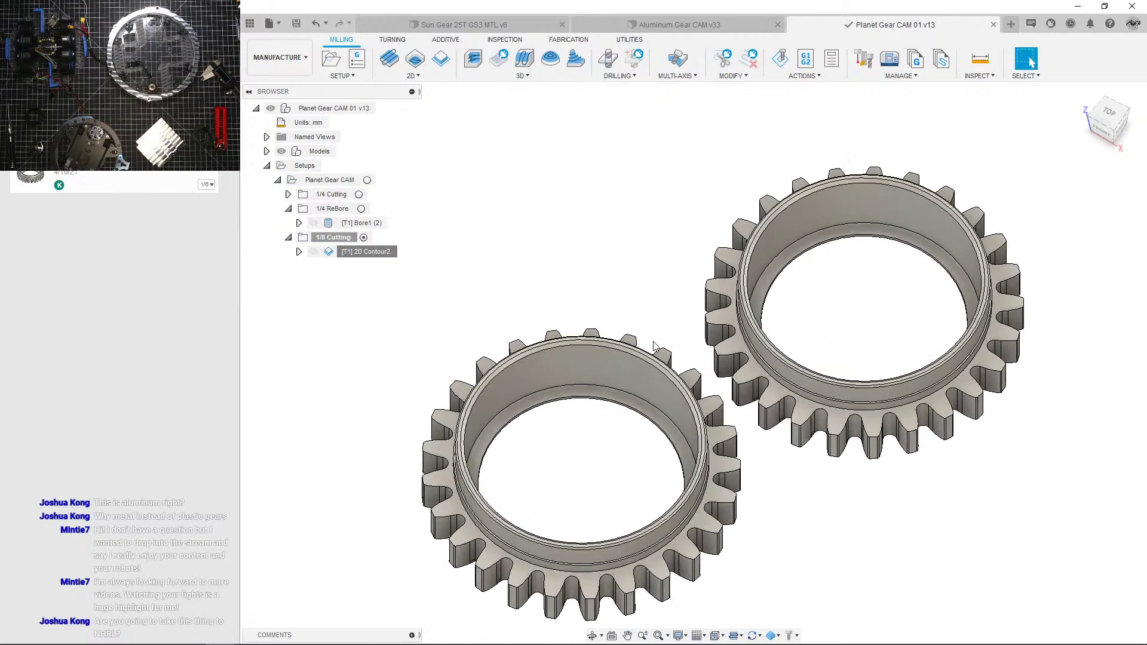
left_click(366, 252)
scroll(461, 303, "up", 2)
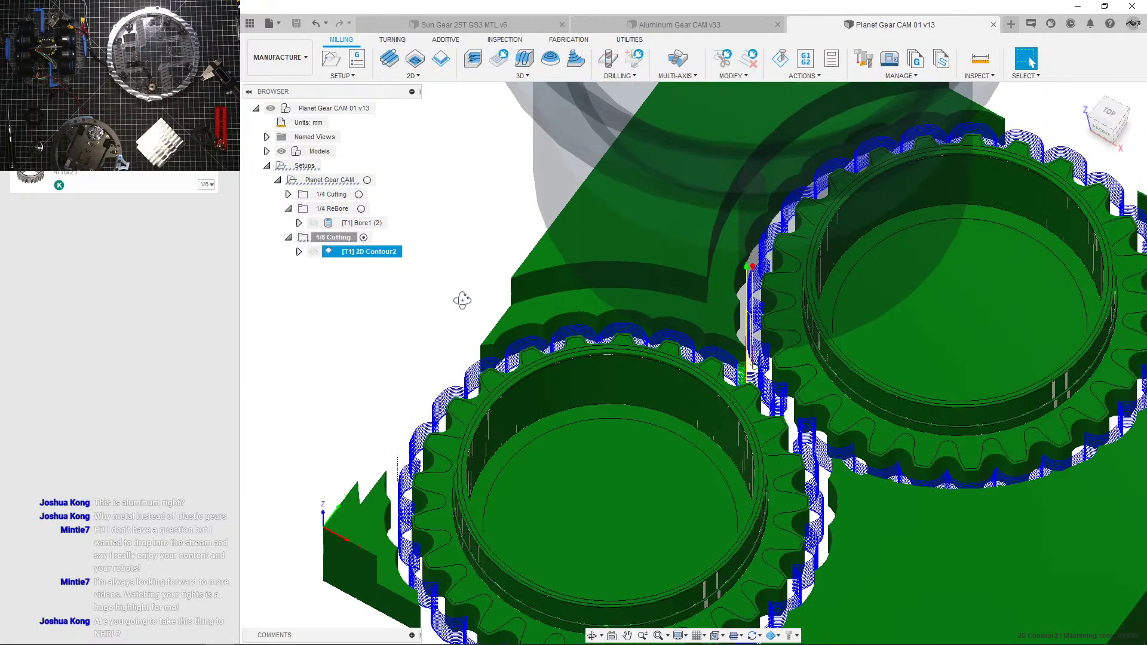
mouse_move(462, 300)
middle_mouse_down("shift")
mouse_move(476, 203)
mouse_move(484, 245)
mouse_move(505, 248)
mouse_move(478, 299)
middle_mouse_up("shift")
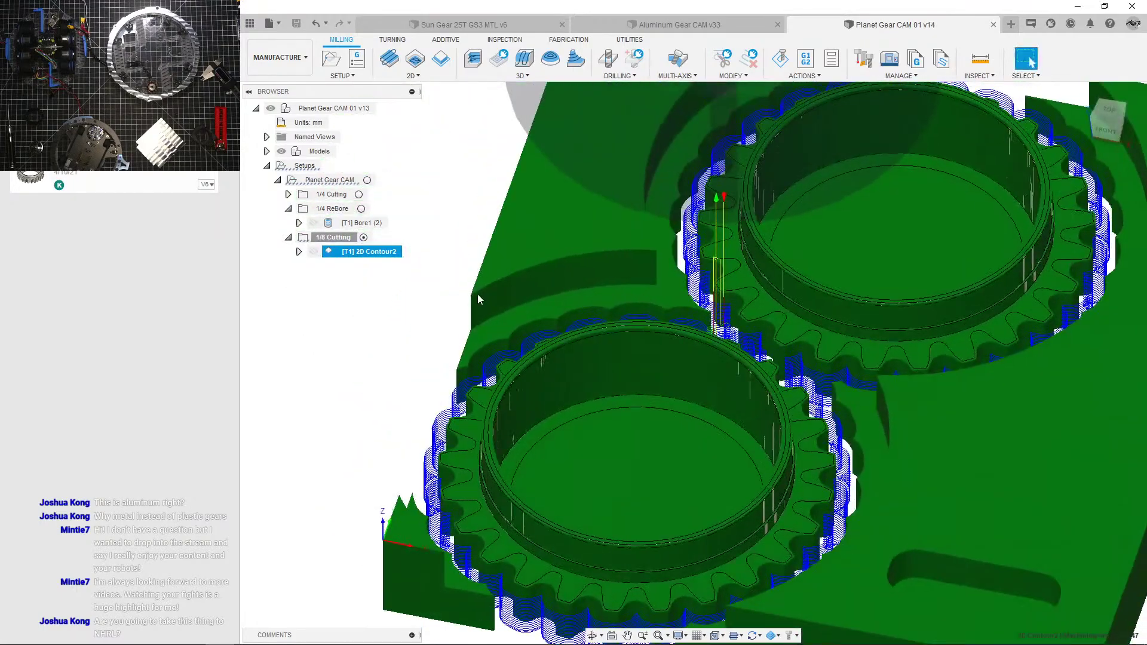
scroll(478, 298, "down", 2)
left_click(384, 282)
left_click(359, 254)
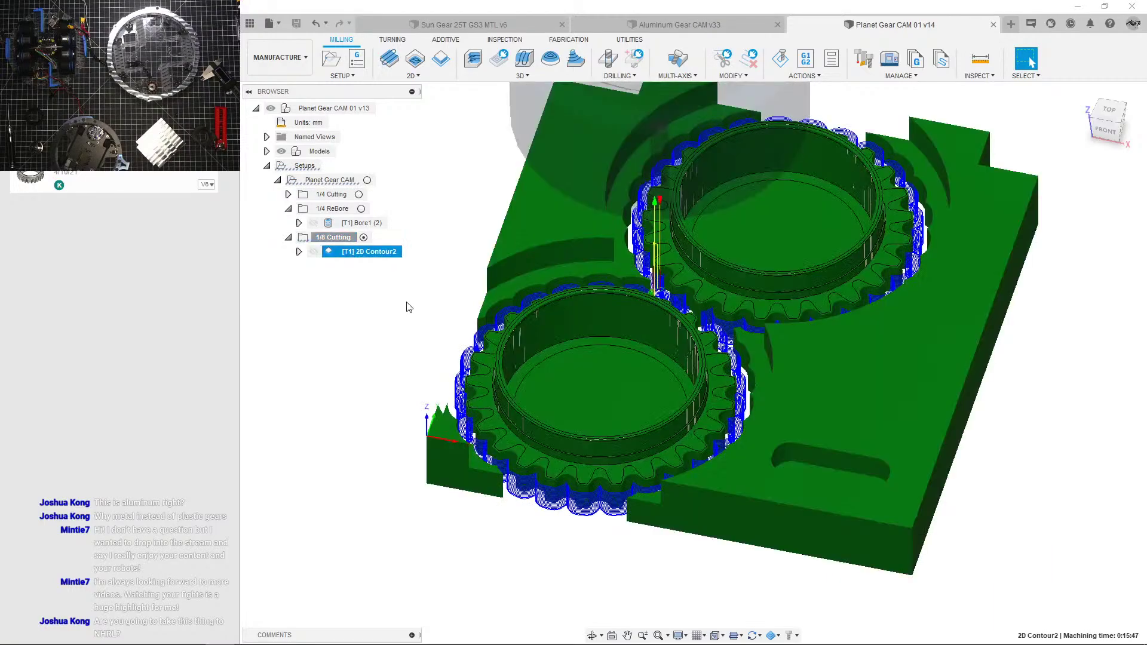
key("ctrl+c")
key("ctrl+v")
Step: Open the copied contour for editing, check its selected gear contours, and bring up the tool library to choose its tool
left_click(388, 266)
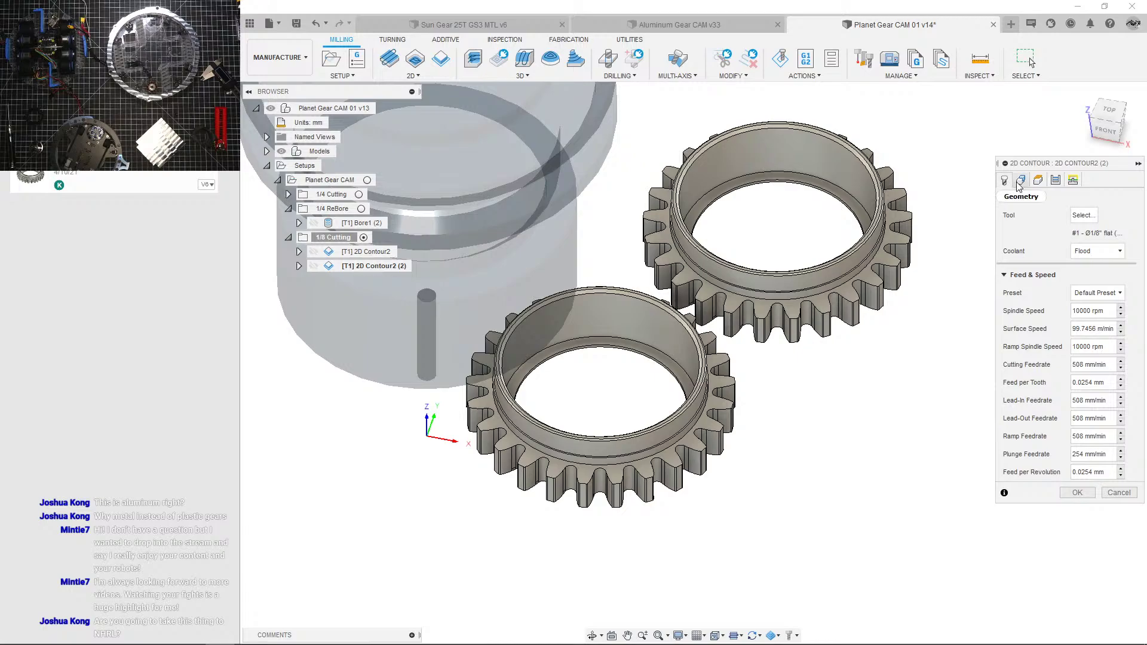
left_click(1021, 182)
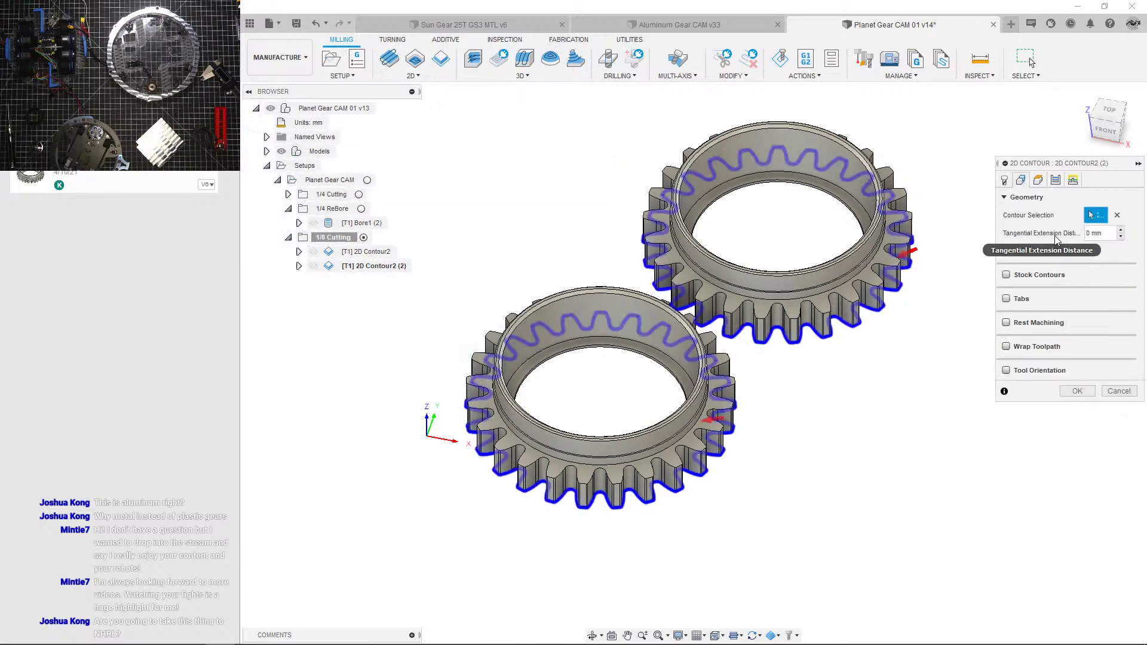
left_click(1004, 180)
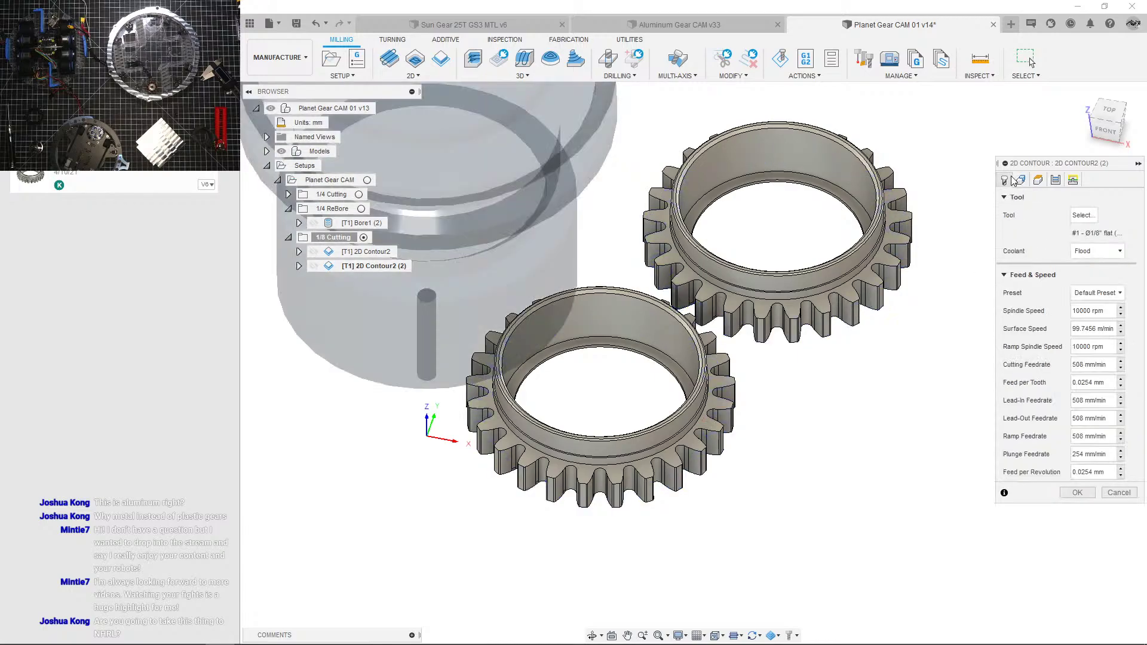
left_click(1084, 215)
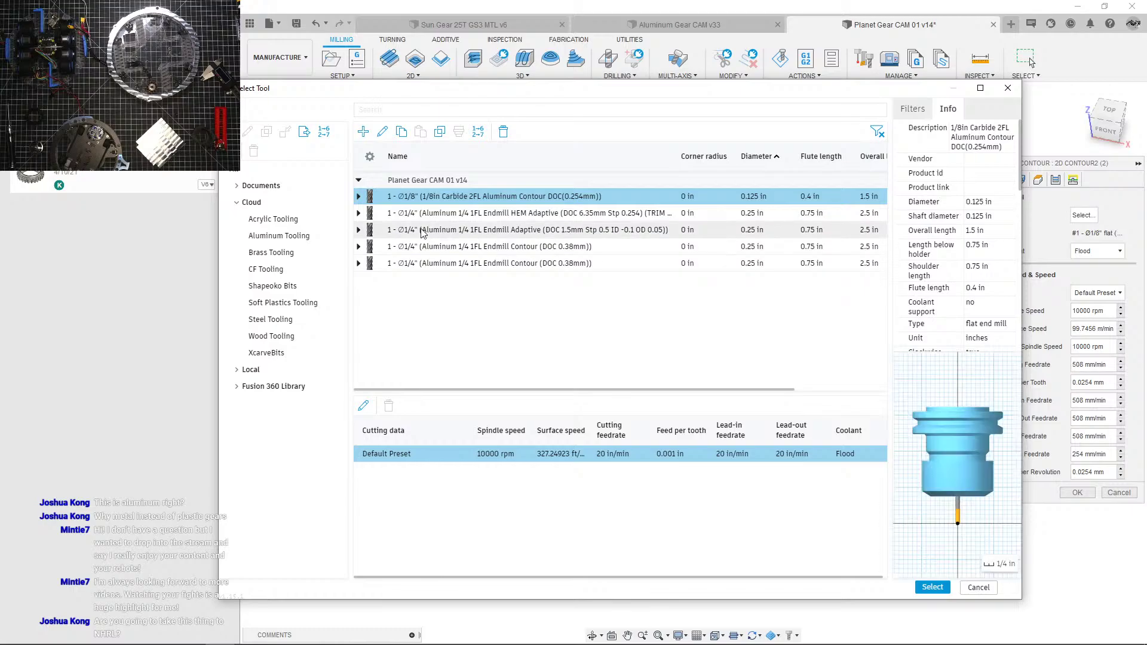
Step: Review the 1/8 in and 1/4 in end mills in the Aluminum Tooling library, keeping the contour's current tool
left_click(979, 587)
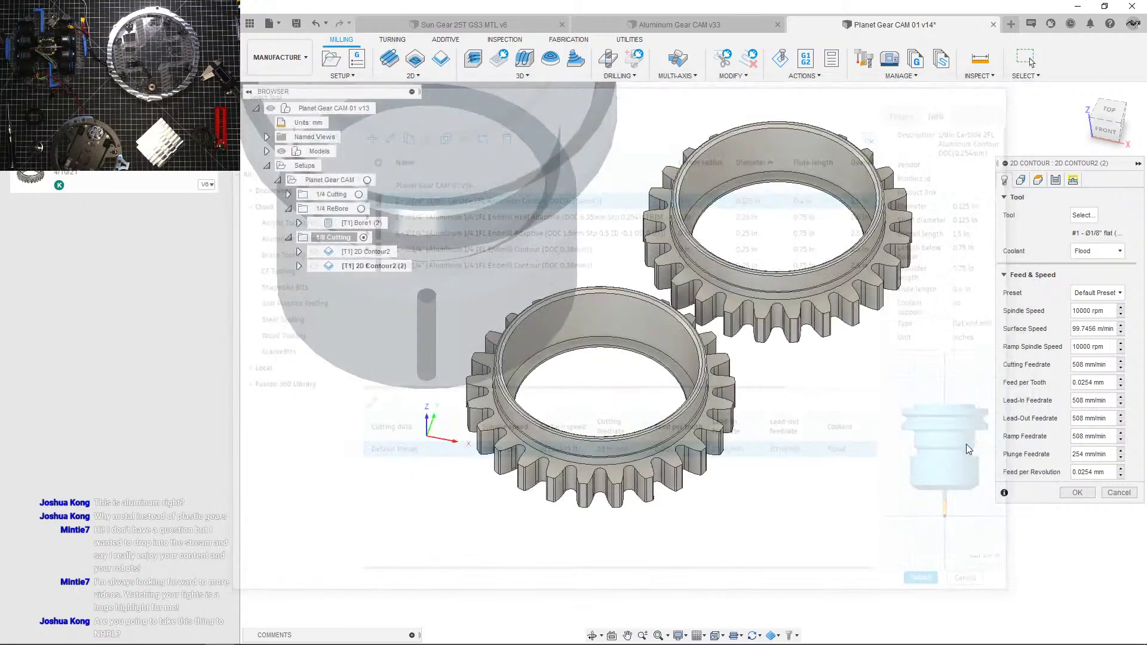
left_click(1079, 216)
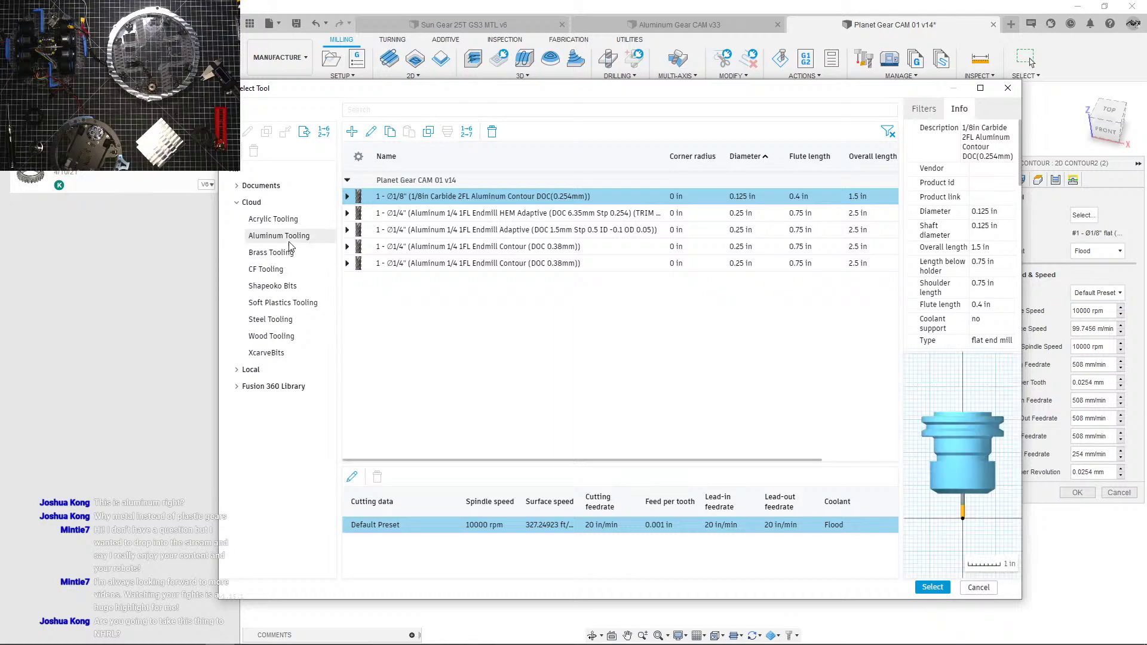
left_click(291, 236)
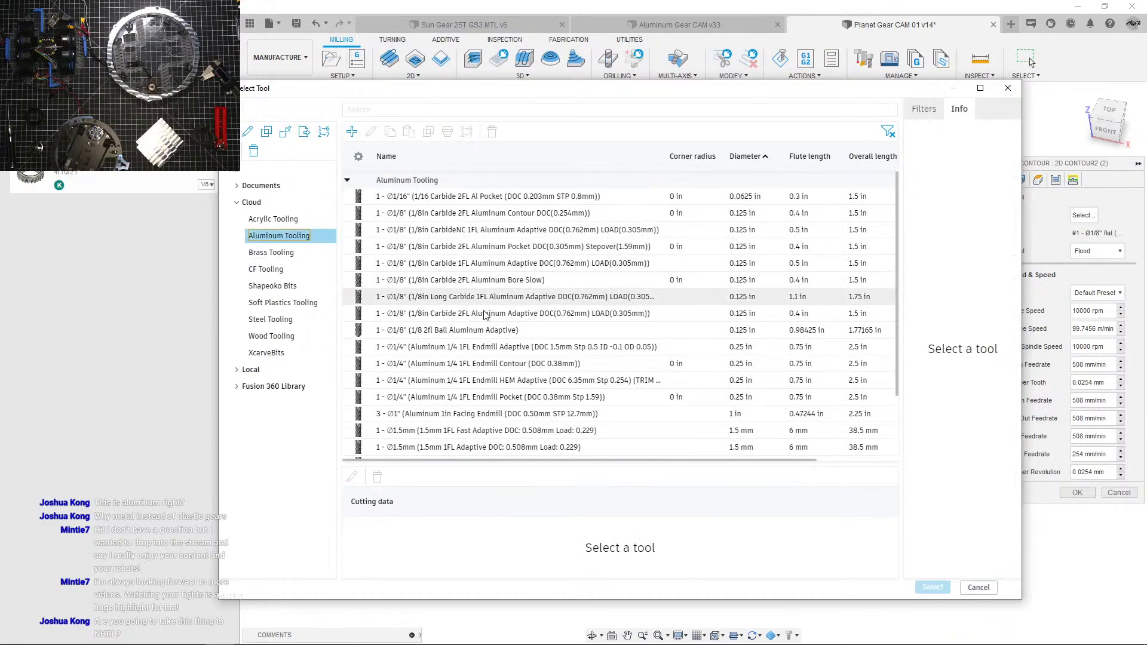
left_click(501, 330)
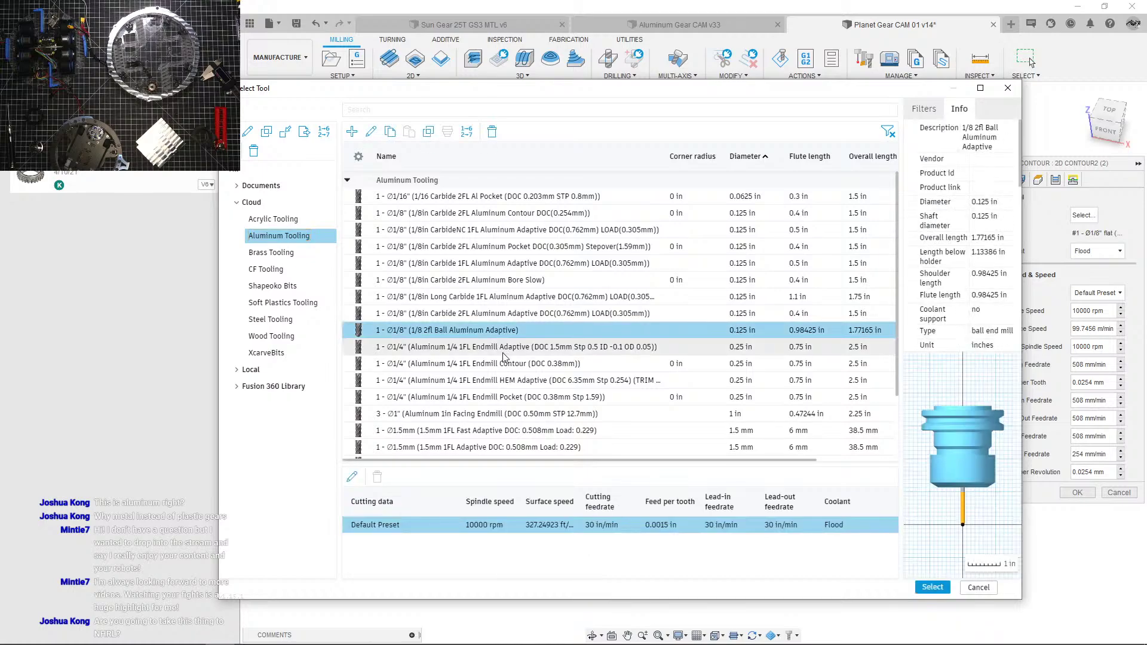
left_click(503, 349)
scroll(517, 338, "down", 1)
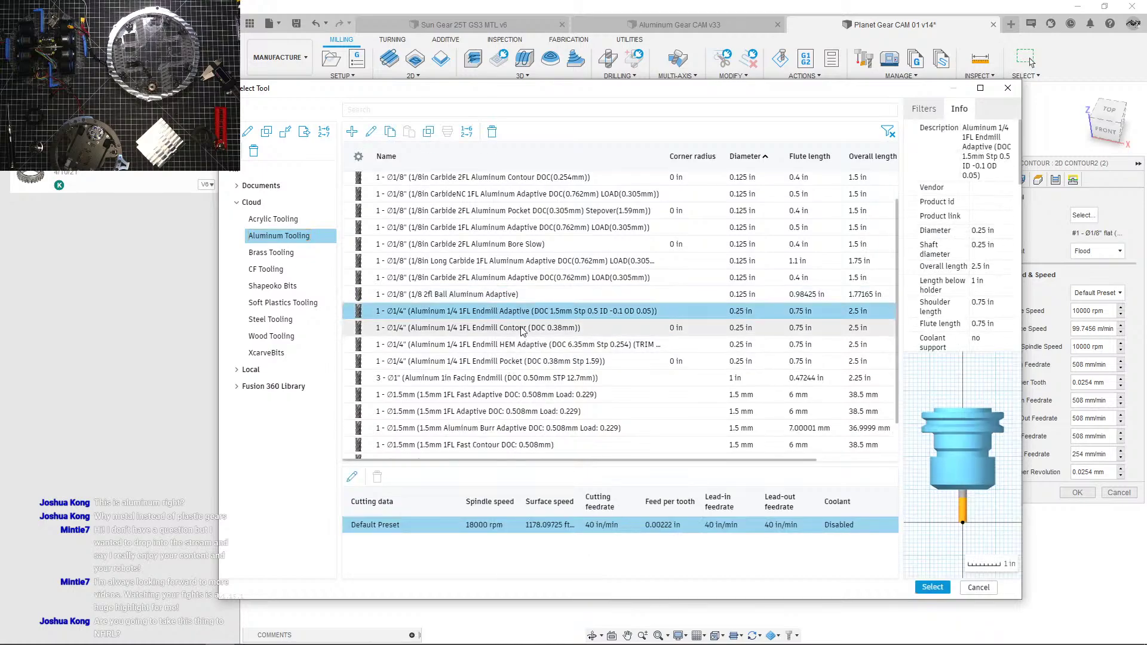
scroll(523, 361, "down", 1)
scroll(567, 359, "up", 2)
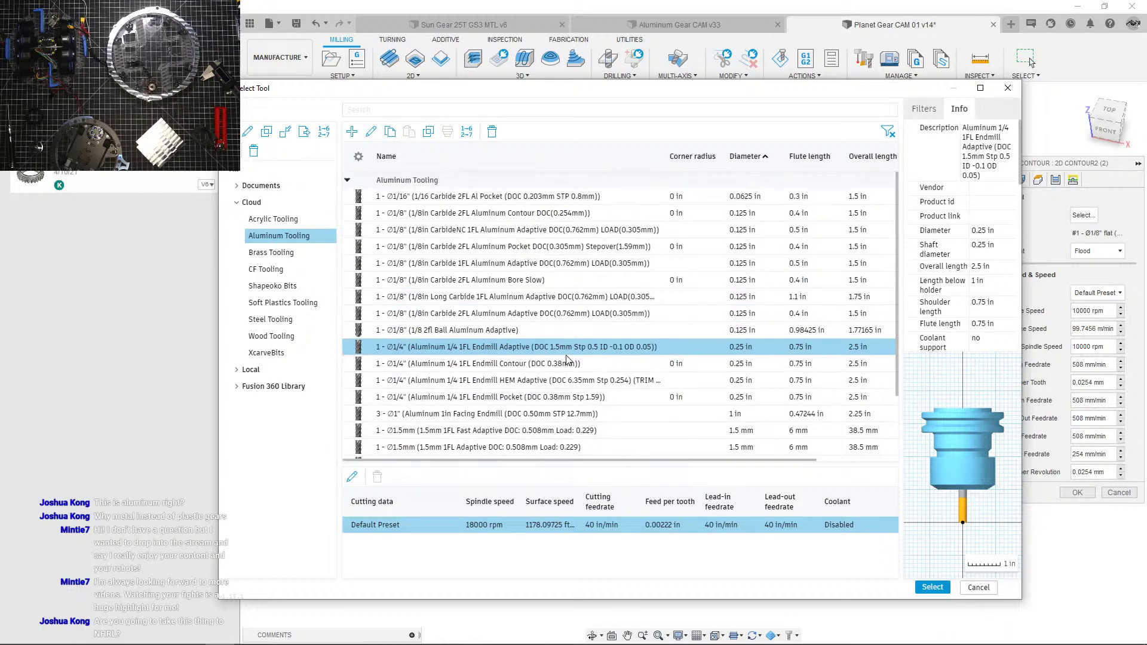
scroll(568, 357, "down", 3)
scroll(567, 358, "up", 3)
left_click(273, 240)
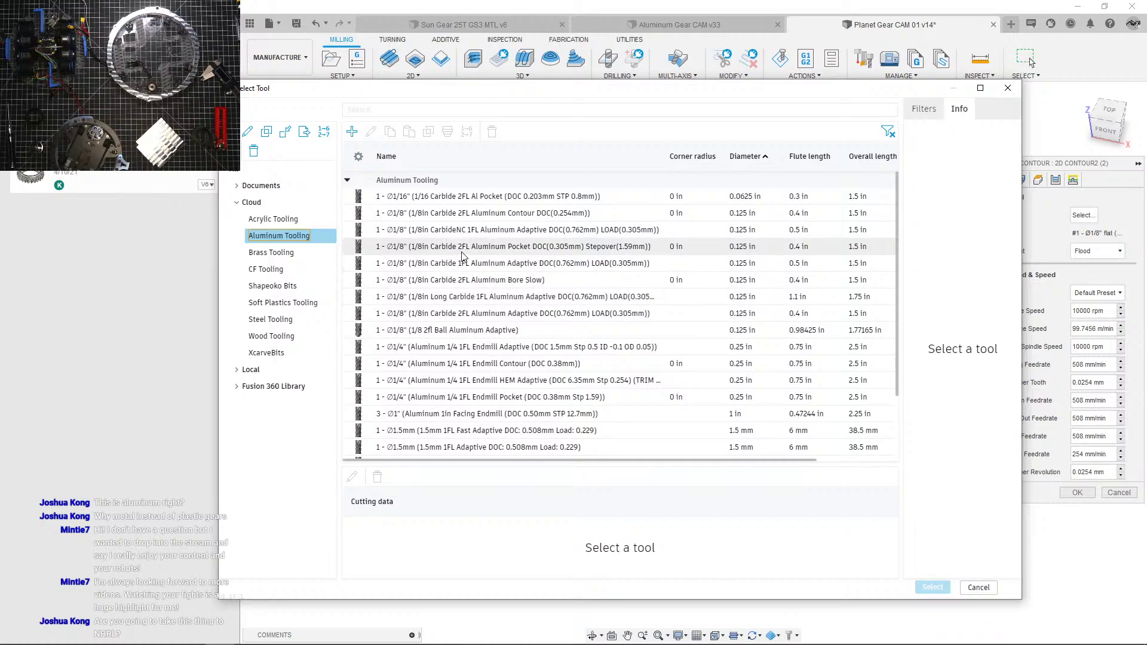
left_click(482, 315)
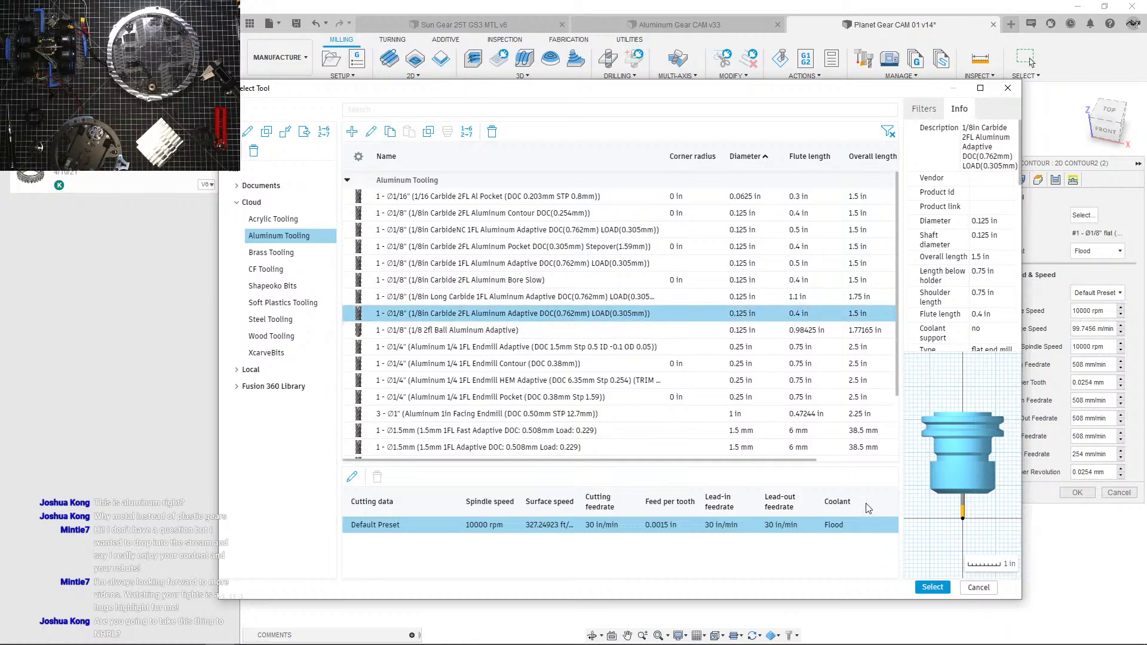
left_click(992, 589)
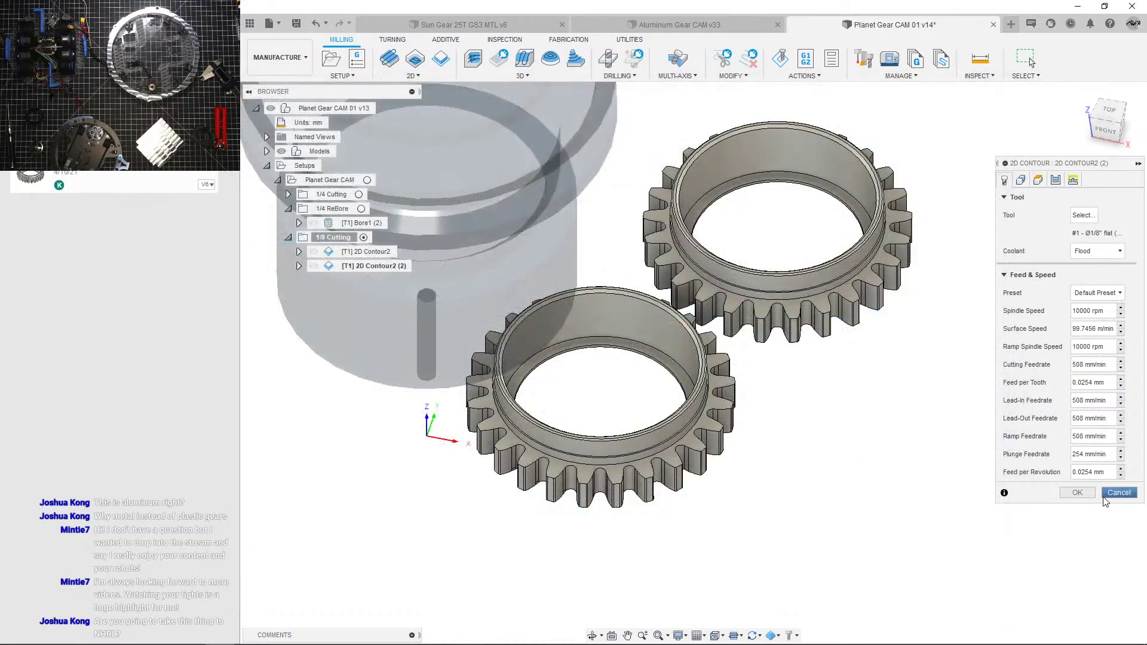
Step: Set the maximum roughing stepdown of 2D Contour2 (2) to 1 mm
left_click(1038, 180)
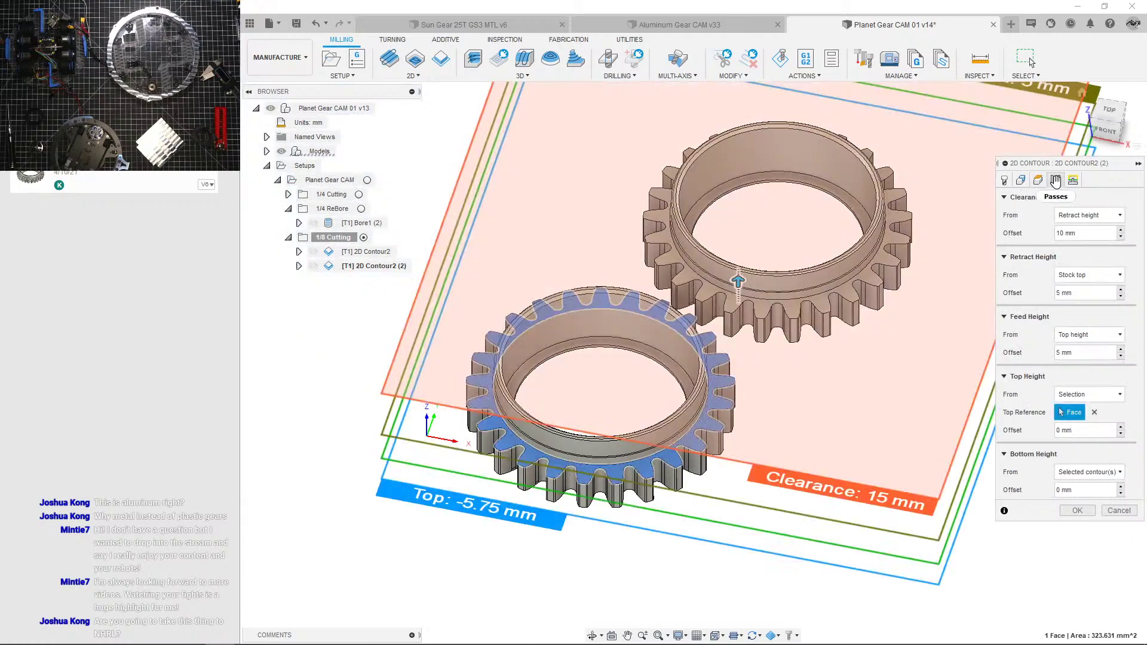
left_click(1056, 180)
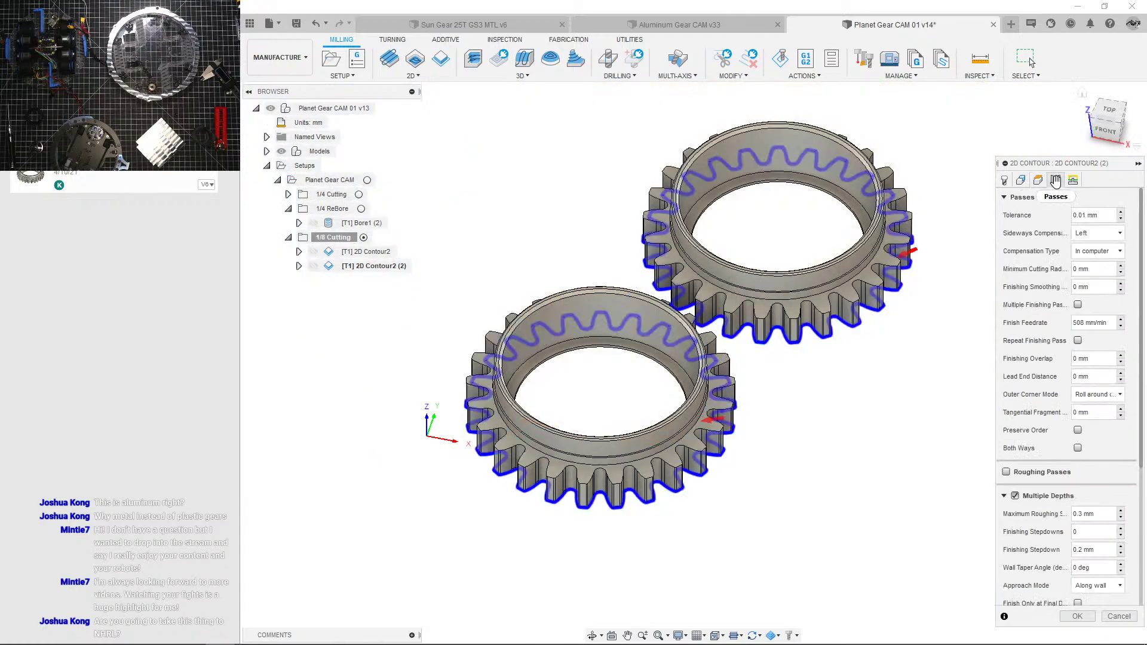
left_click_drag(1100, 518, 1015, 511)
left_click(1113, 518)
double_click(1098, 516)
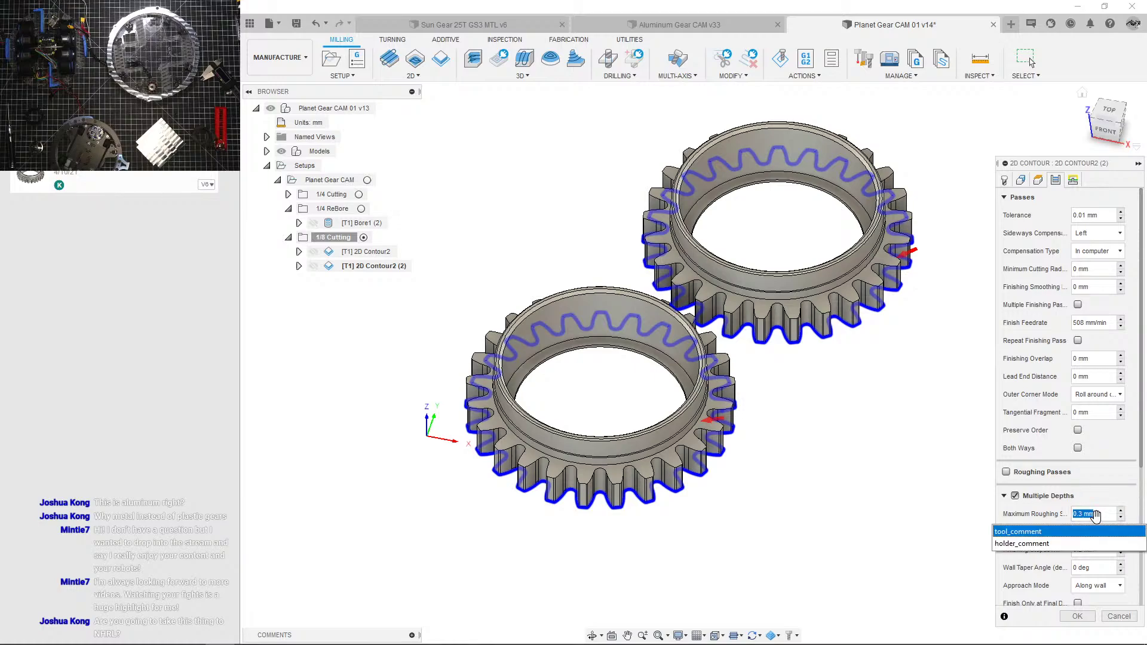
Step: Check the geometry and heights of 2D Contour2 (2), turn off its Stock to Leave and accept the operation
left_click(1020, 180)
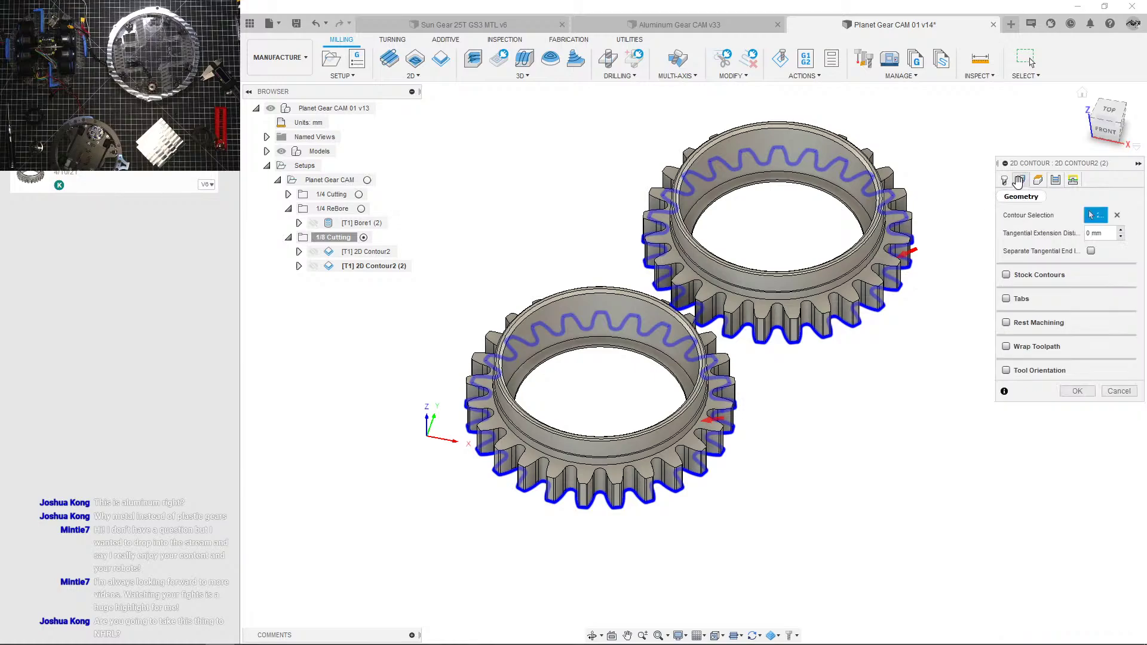
left_click(1038, 180)
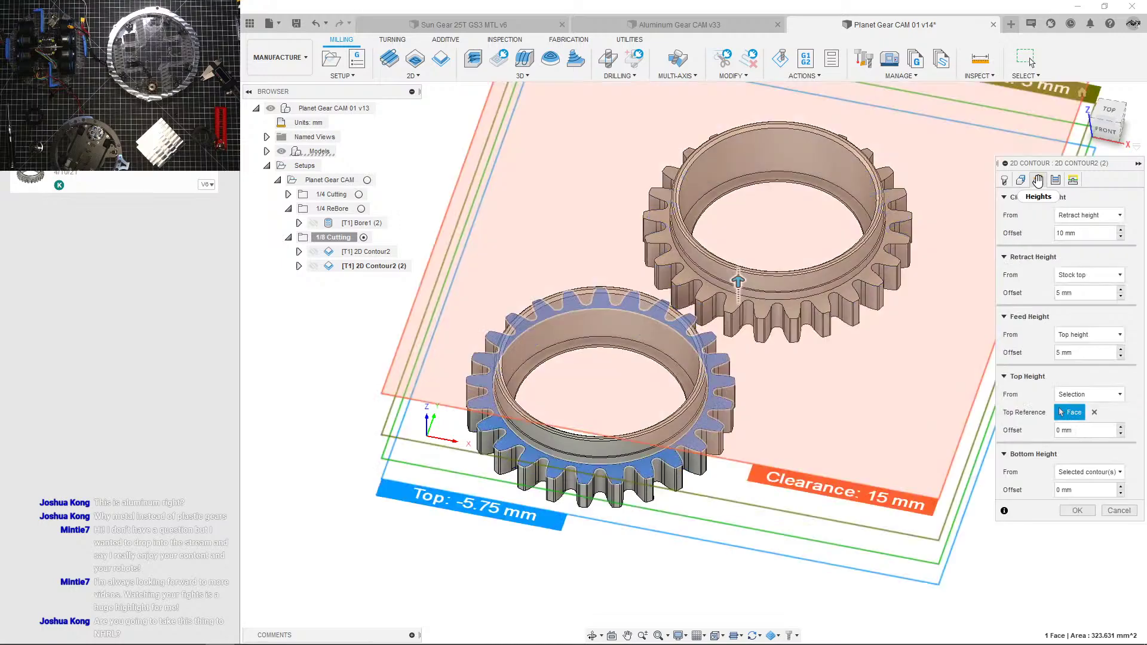
left_click(1021, 180)
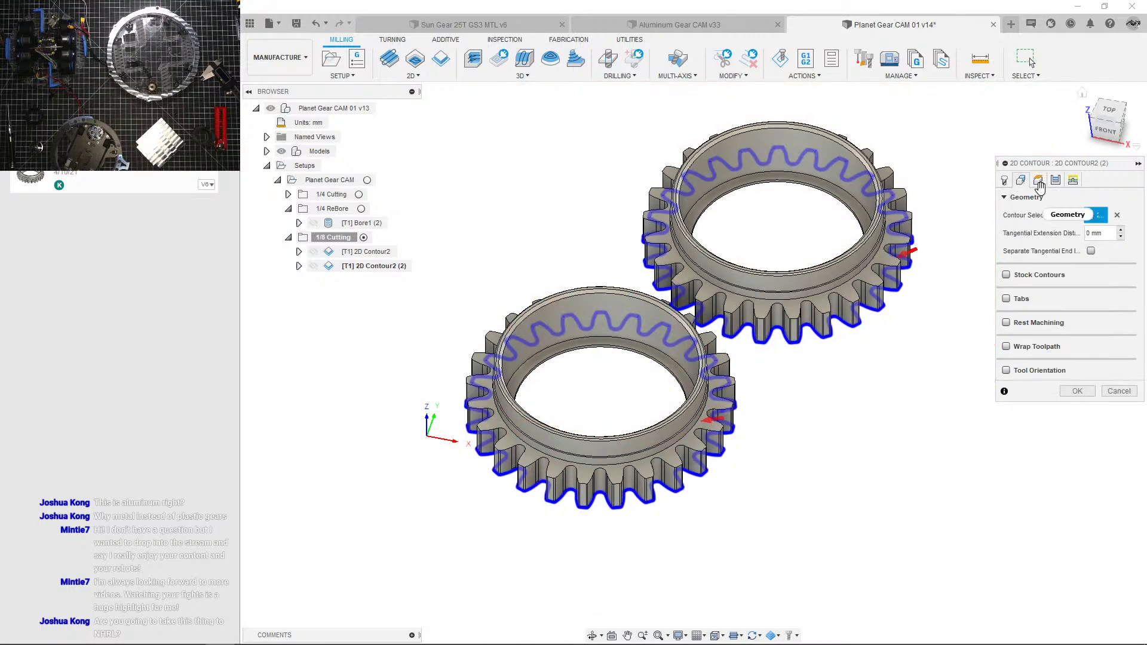
left_click(1039, 182)
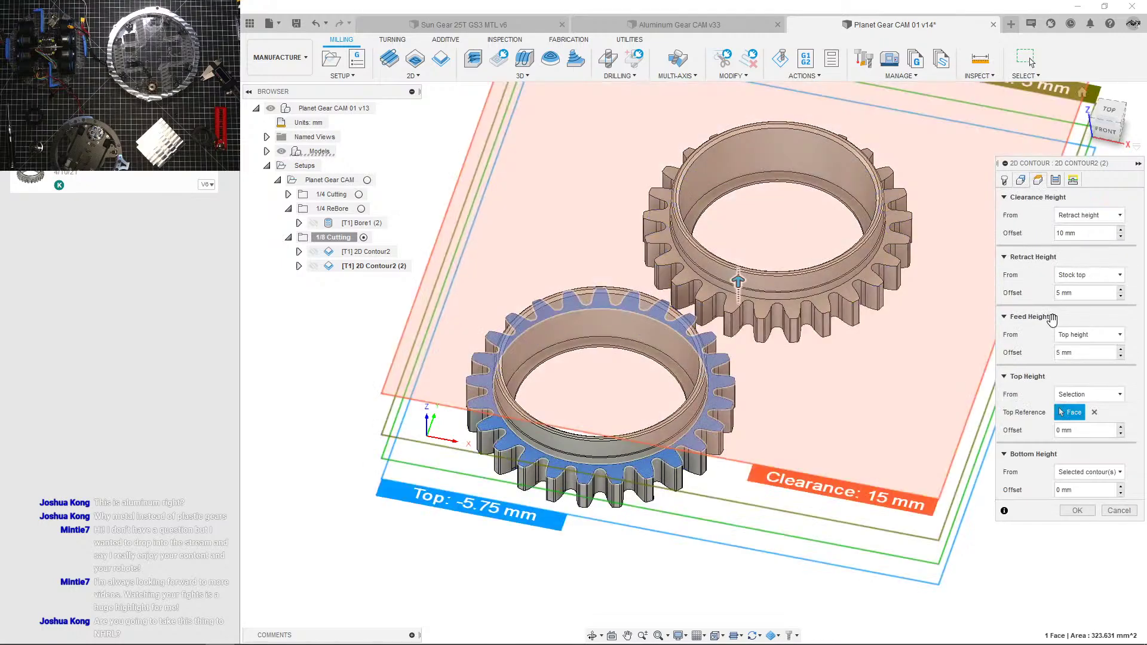
left_click(1054, 180)
scroll(1055, 440, "down", 3)
scroll(1053, 458, "down", 3)
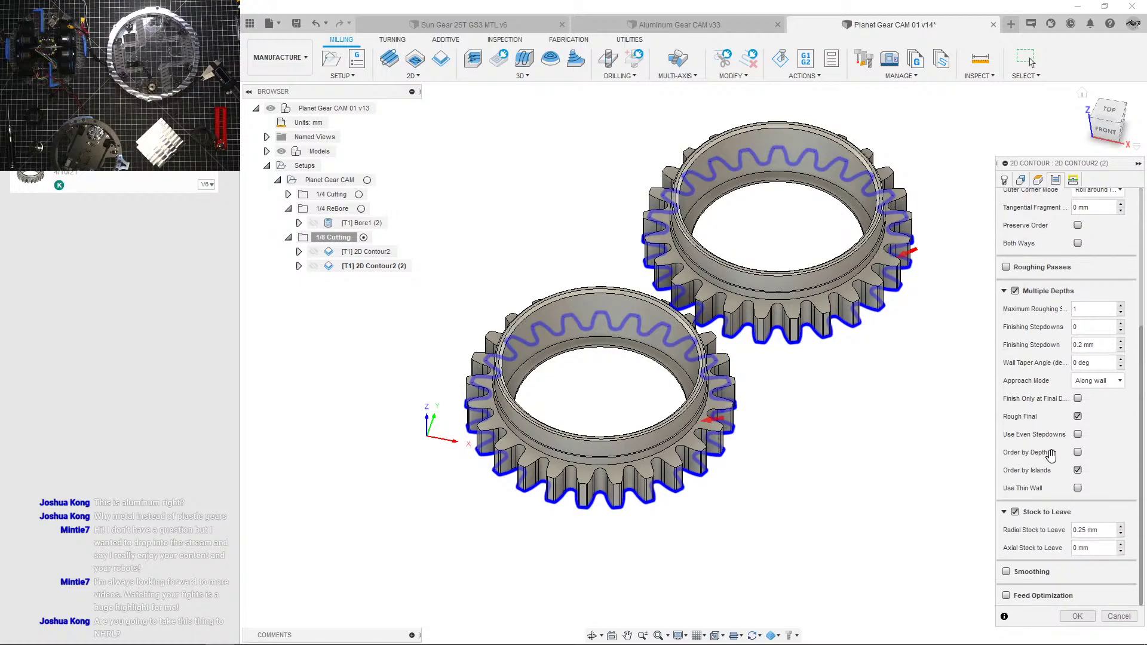
left_click(1016, 512)
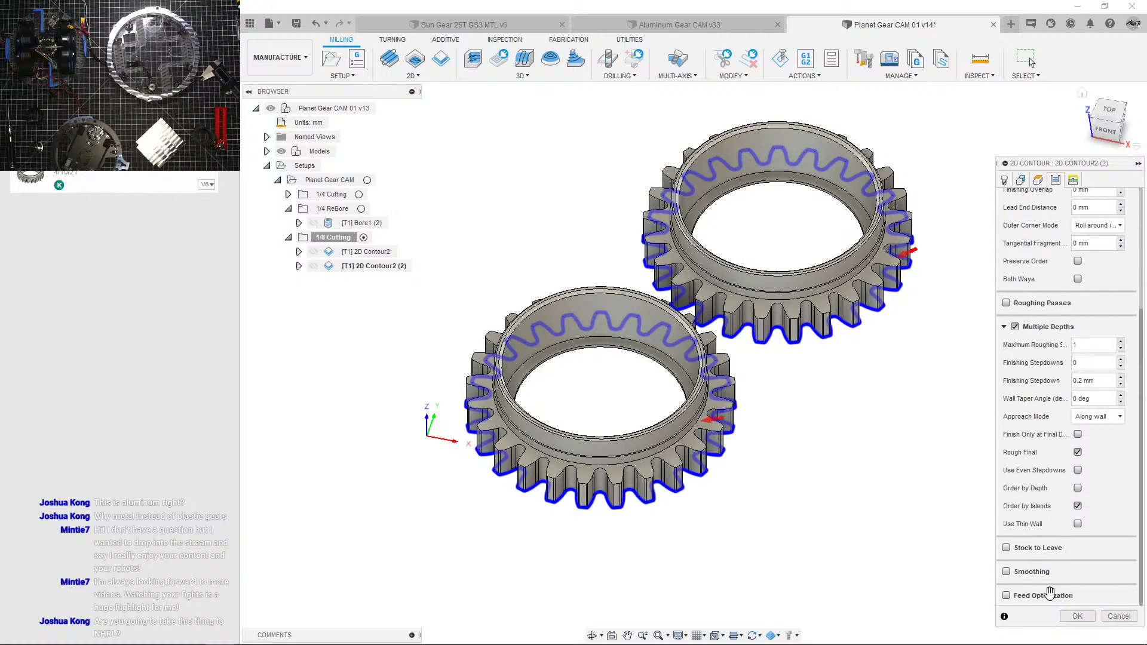
left_click(1070, 617)
right_click(930, 503)
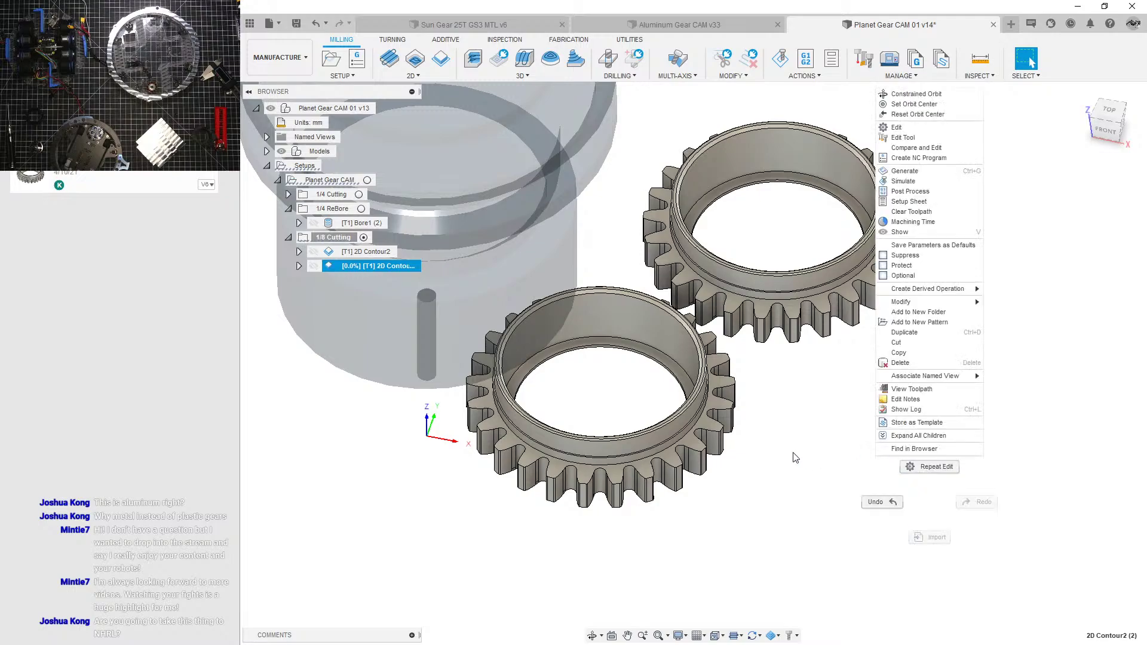
left_click(789, 455)
Step: Examine the regenerated toolpath of 2D Contour2 (2) around the teeth where the two gears nearly meet
middle_click_drag(802, 424, 847, 420)
scroll(848, 420, "down", 1)
left_click(846, 419)
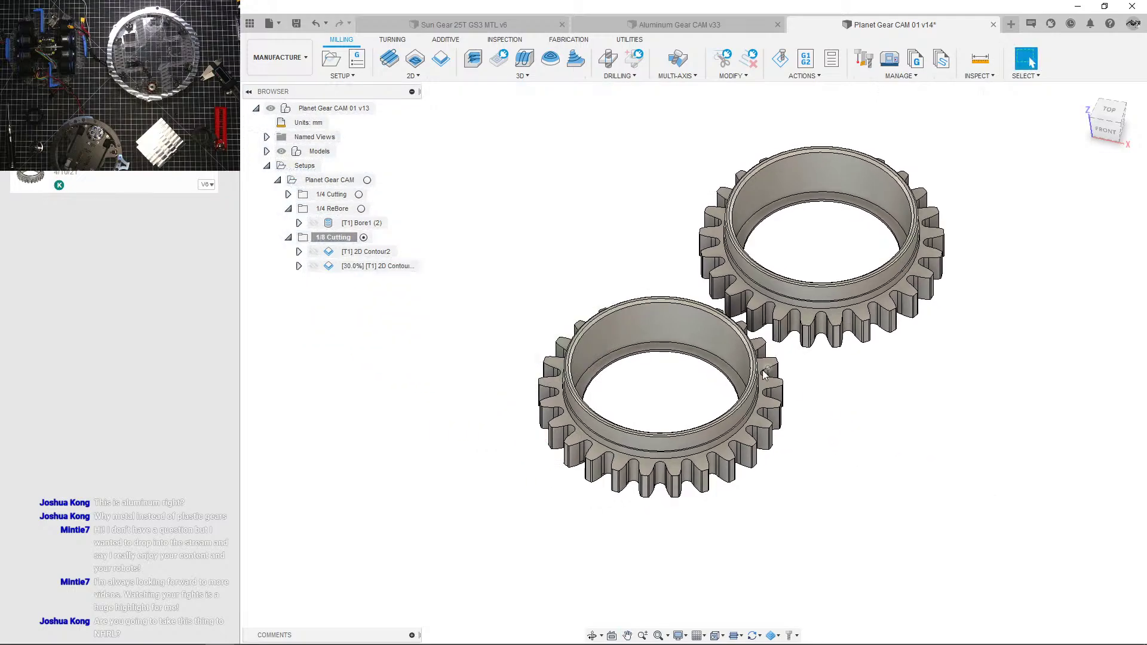
scroll(764, 366, "up", 4)
middle_click_drag(764, 365, 760, 400, "shift")
scroll(691, 358, "down", 1)
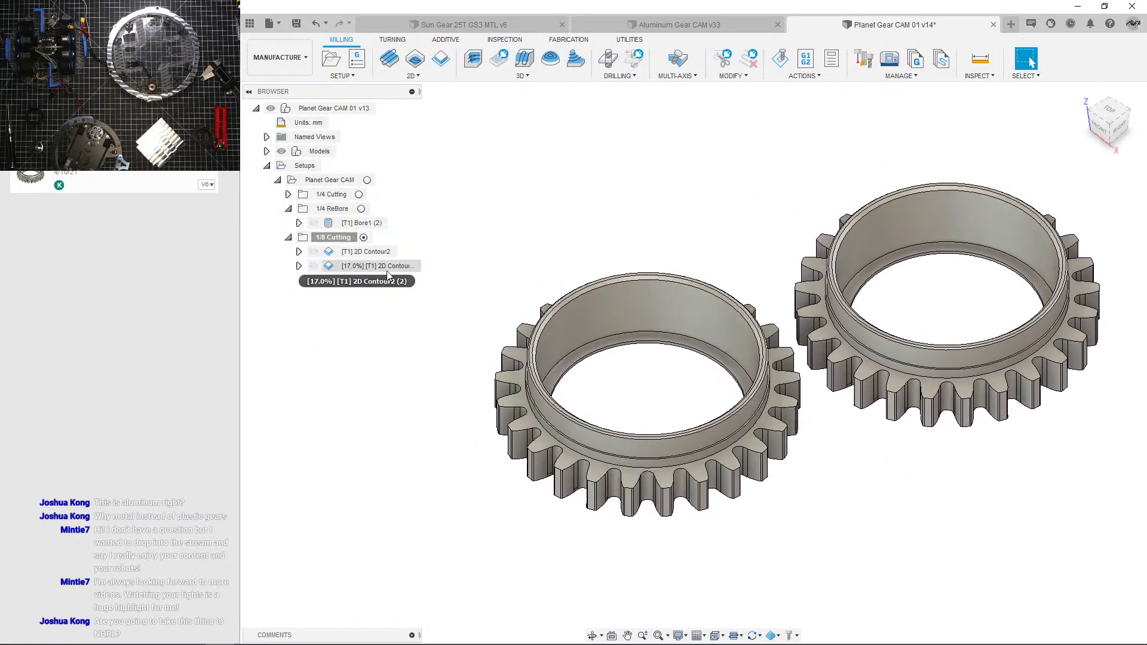
left_click(388, 273)
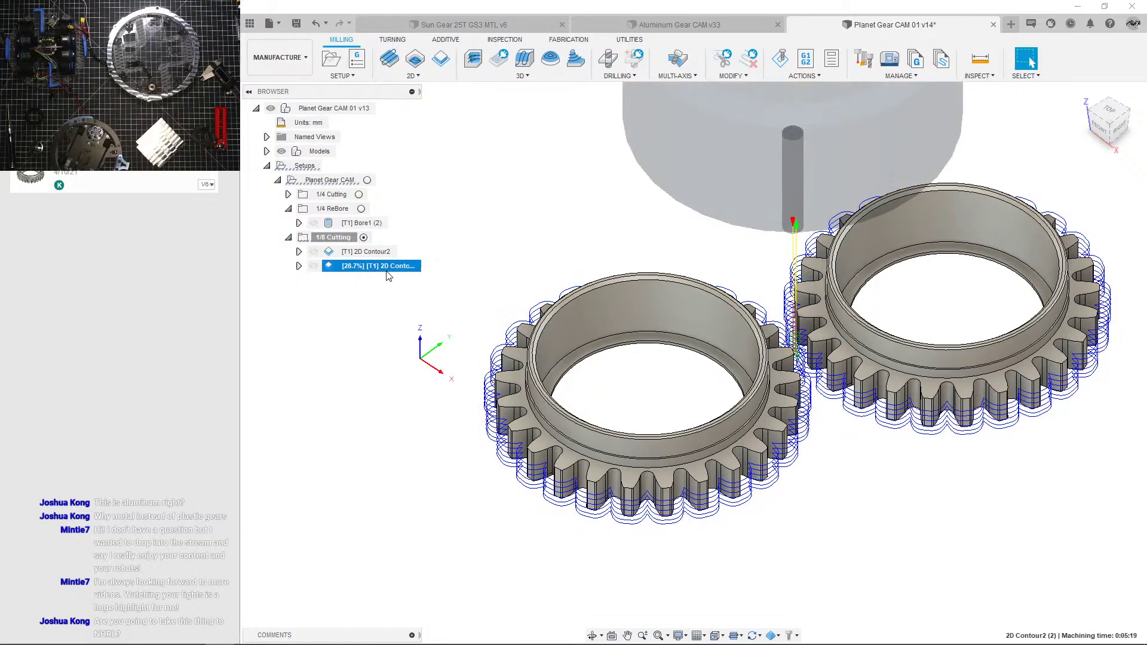
scroll(810, 307, "up", 4)
middle_click_drag(807, 307, 663, 448, "shift")
scroll(727, 447, "up", 3)
middle_click_drag(664, 449, 682, 395)
scroll(652, 405, "down", 2)
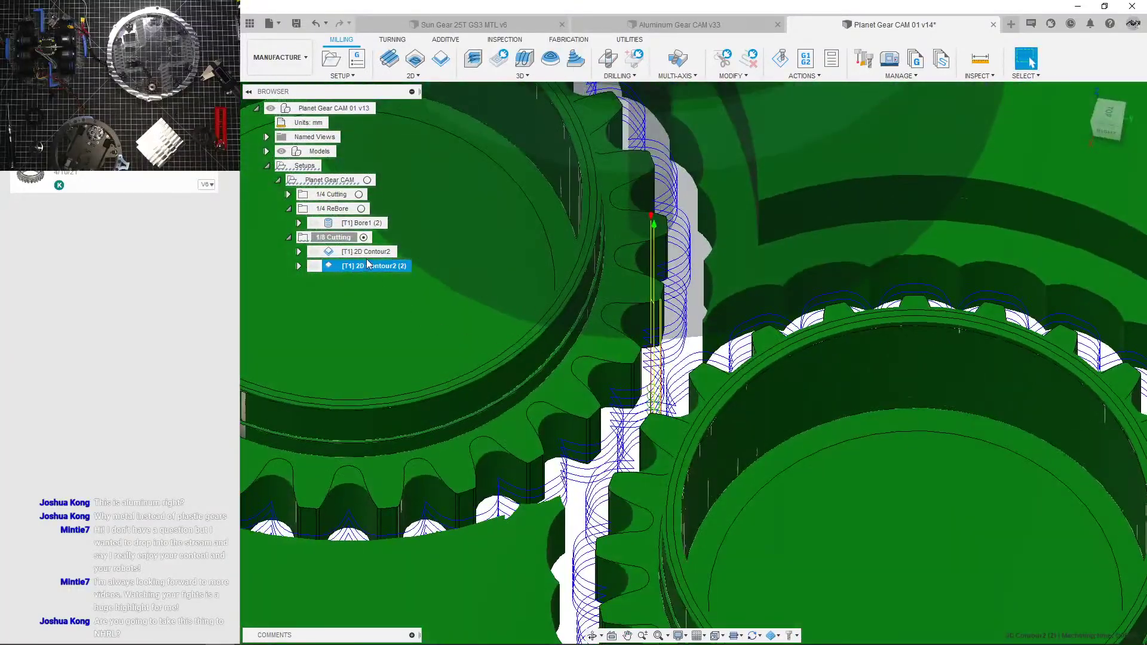
Step: Compare the toolpaths of 2D Contour2 and 2D Contour2 (2) against the remaining stock between the gears
left_click(368, 252)
scroll(375, 276, "up", 4)
left_click(374, 267)
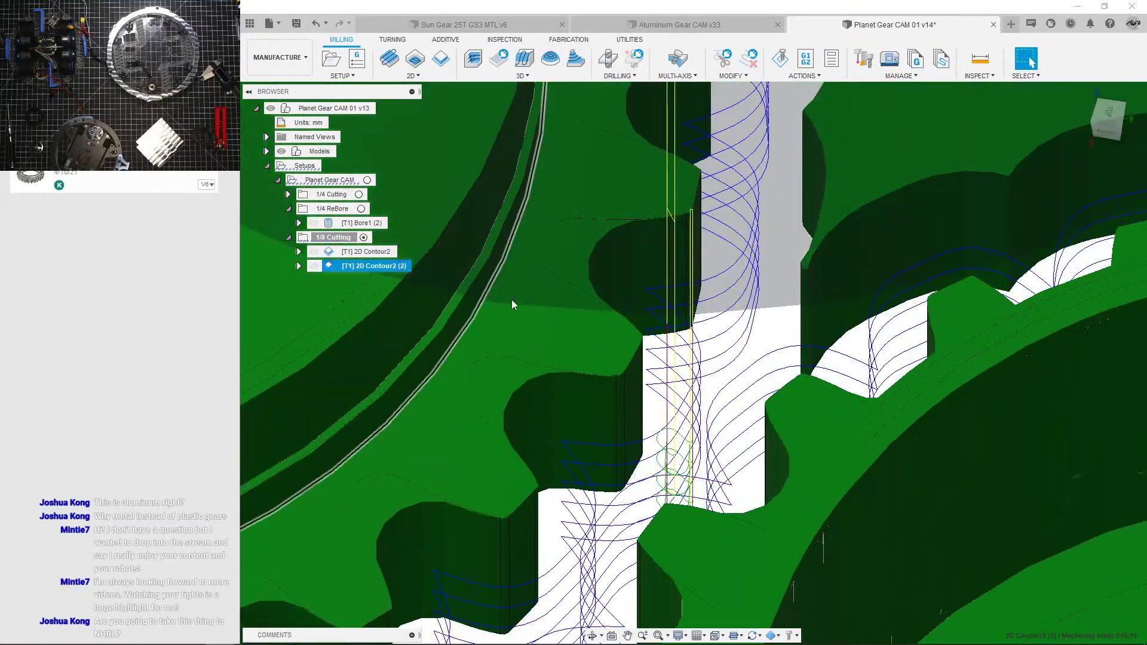
scroll(640, 362, "down", 5)
scroll(644, 376, "up", 1)
middle_click_drag(646, 383, 714, 359, "shift")
scroll(714, 358, "down", 5)
scroll(705, 352, "up", 2)
mouse_move(668, 313)
middle_mouse_down("shift")
mouse_move(647, 361)
mouse_move(768, 298)
mouse_move(653, 321)
middle_mouse_up("shift")
scroll(654, 321, "down", 4)
scroll(686, 324, "up", 10)
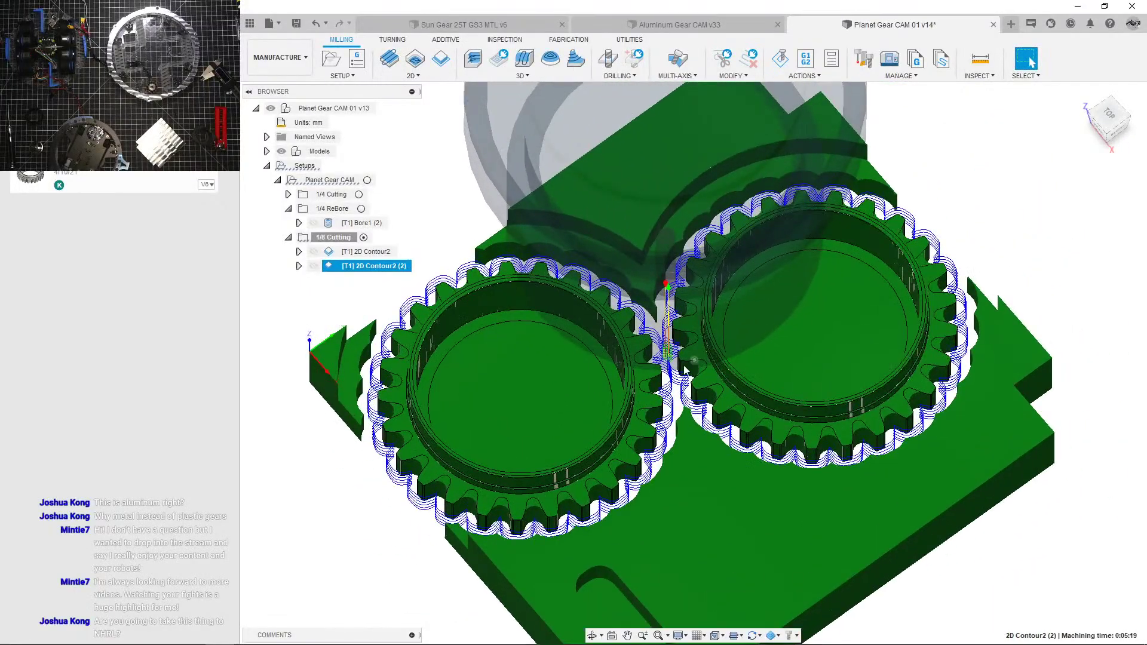
scroll(713, 360, "down", 6)
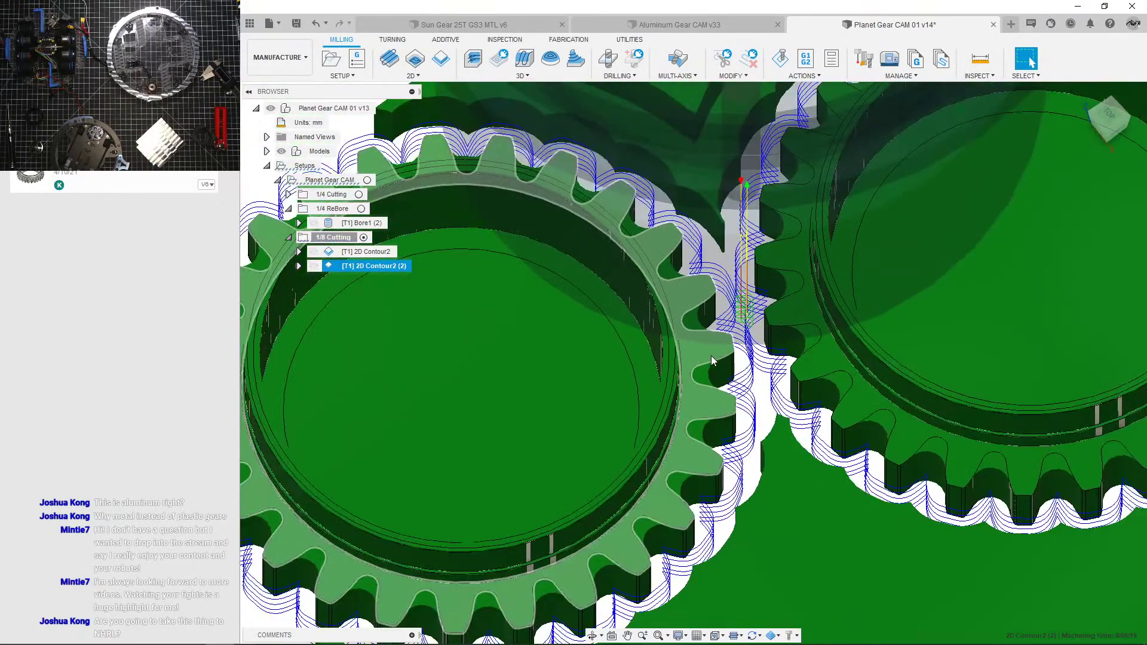
middle_click_drag(712, 358, 702, 335, "shift")
scroll(704, 336, "down", 3)
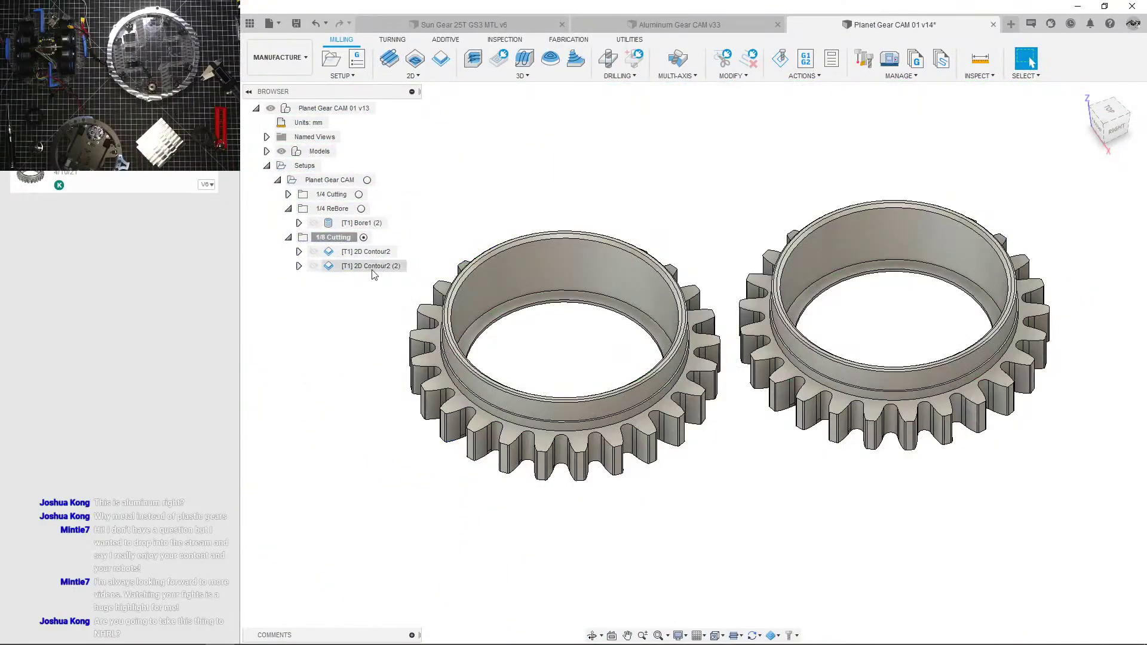
Step: Examine the depth of the 2D Contour2 toolpath relative to the stock, from the side and from underneath
left_click(374, 253)
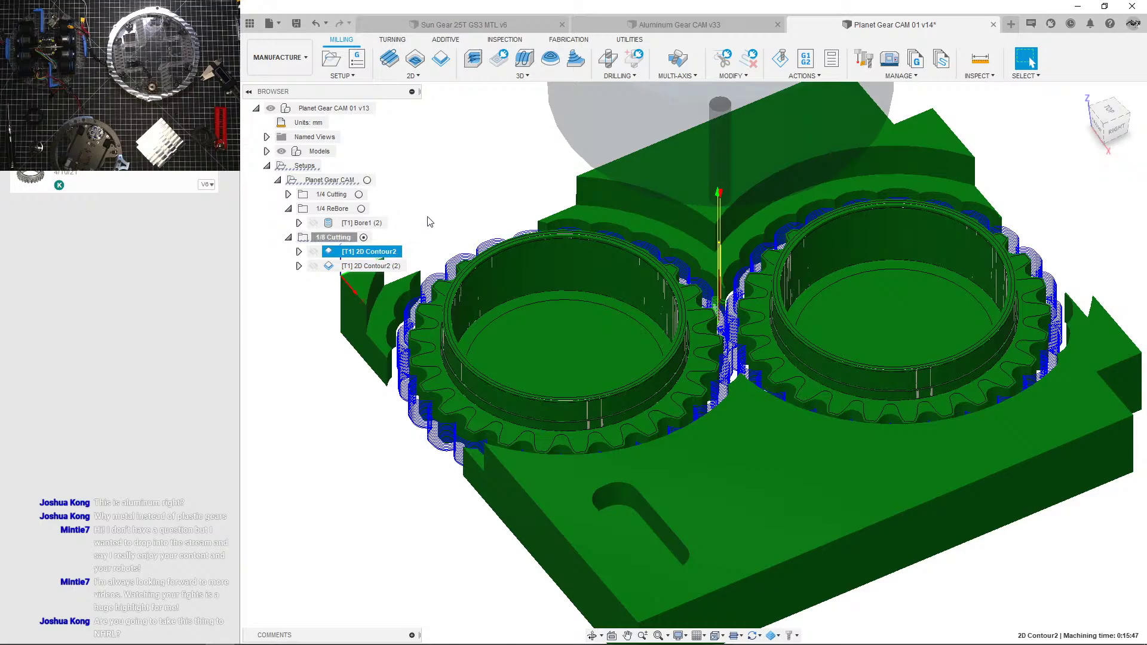
left_click(427, 217)
left_click(375, 254)
middle_click_drag(477, 308, 504, 258, "shift")
scroll(449, 337, "up", 2)
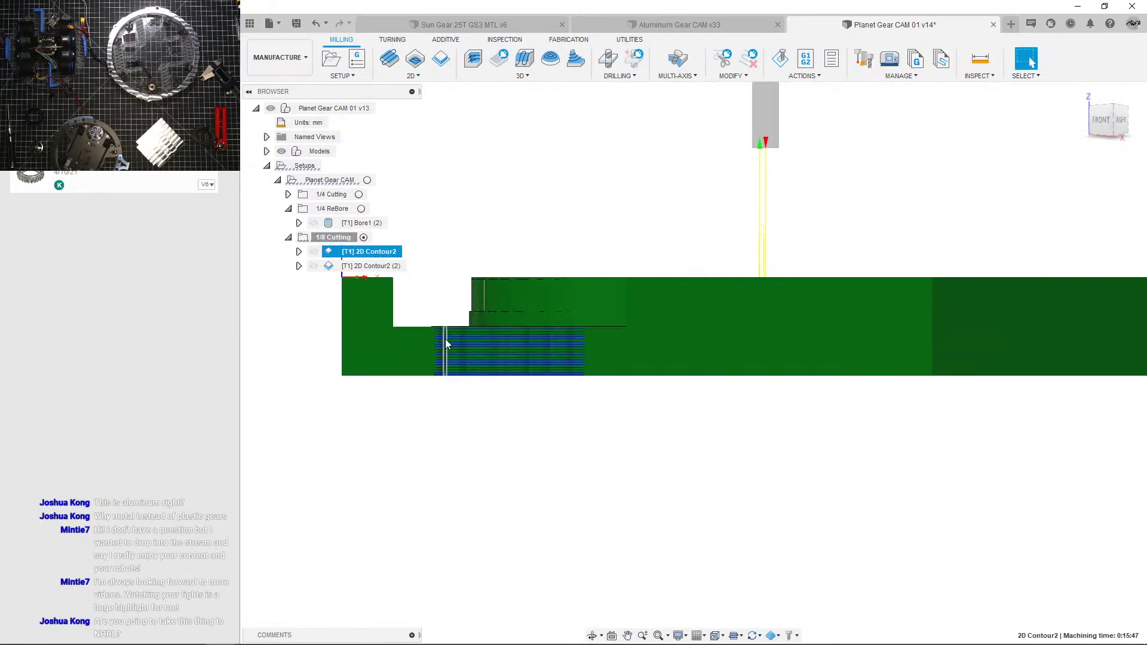
middle_click_drag(445, 339, 485, 316, "shift")
scroll(454, 377, "up", 2)
scroll(487, 318, "down", 2)
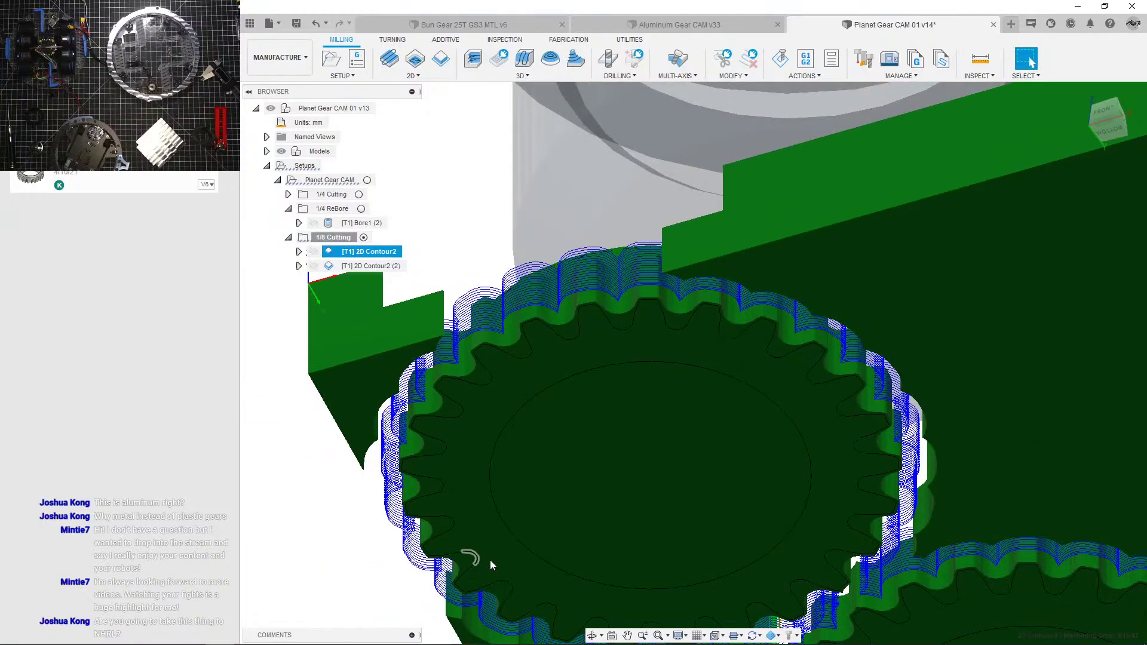
scroll(491, 565, "down", 2)
middle_click_drag(626, 561, 612, 446)
scroll(610, 439, "down", 3)
Step: Give 2D Contour2 a negative bottom height offset from the selected contours and accept the operation
left_click(357, 285)
left_click(366, 244)
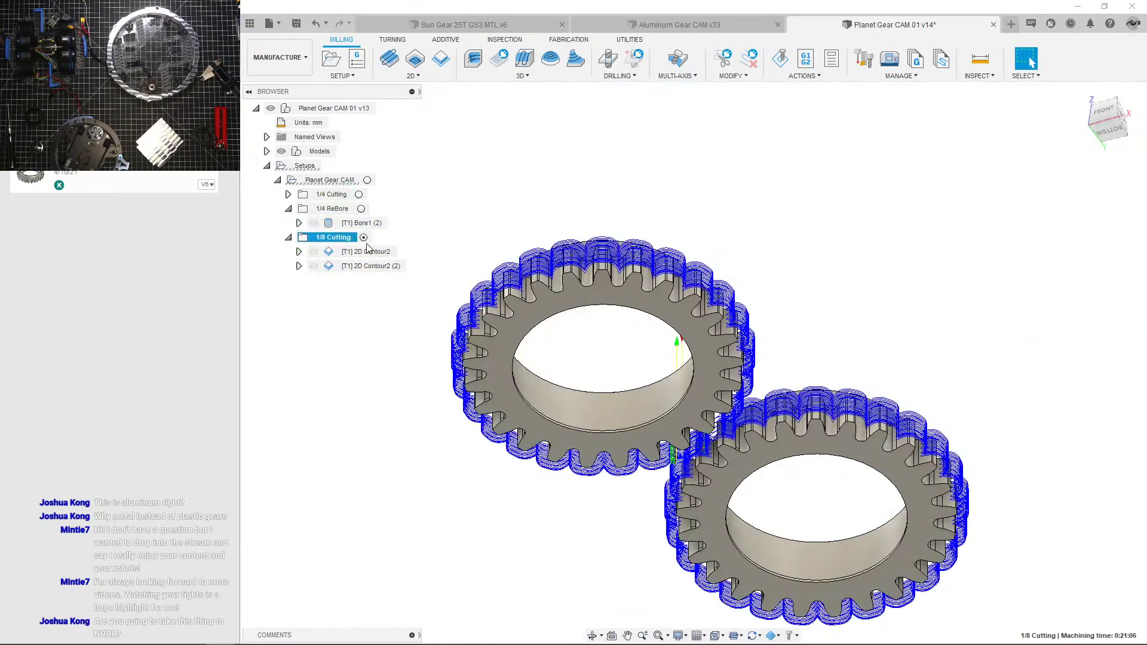
left_click(366, 252)
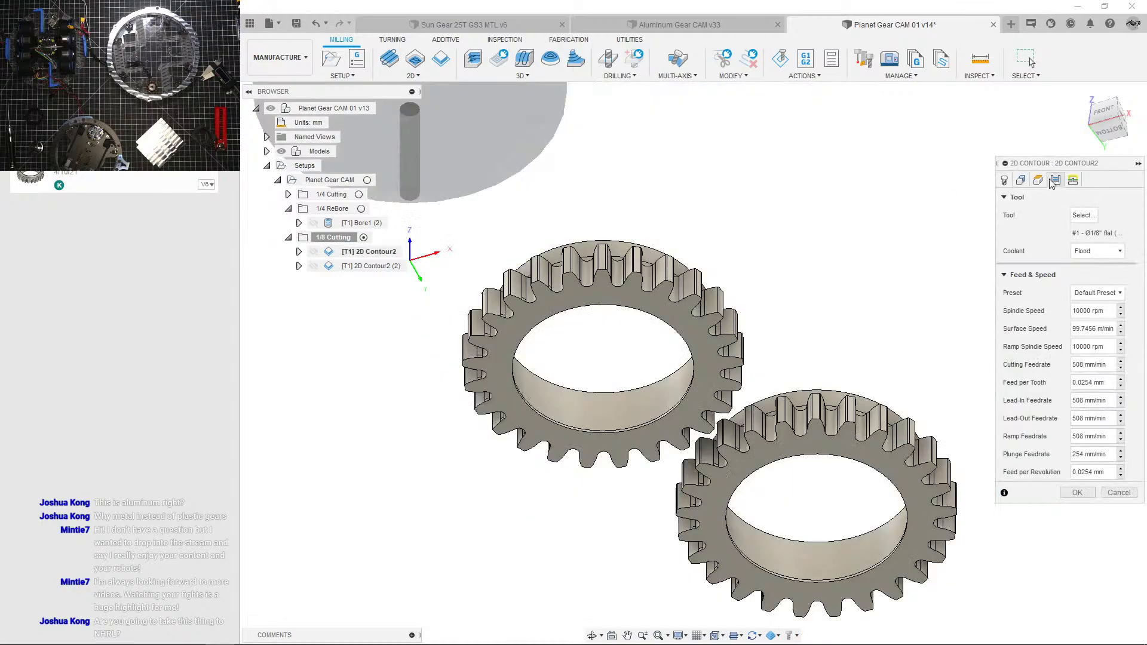
left_click(1055, 182)
left_click(1043, 183)
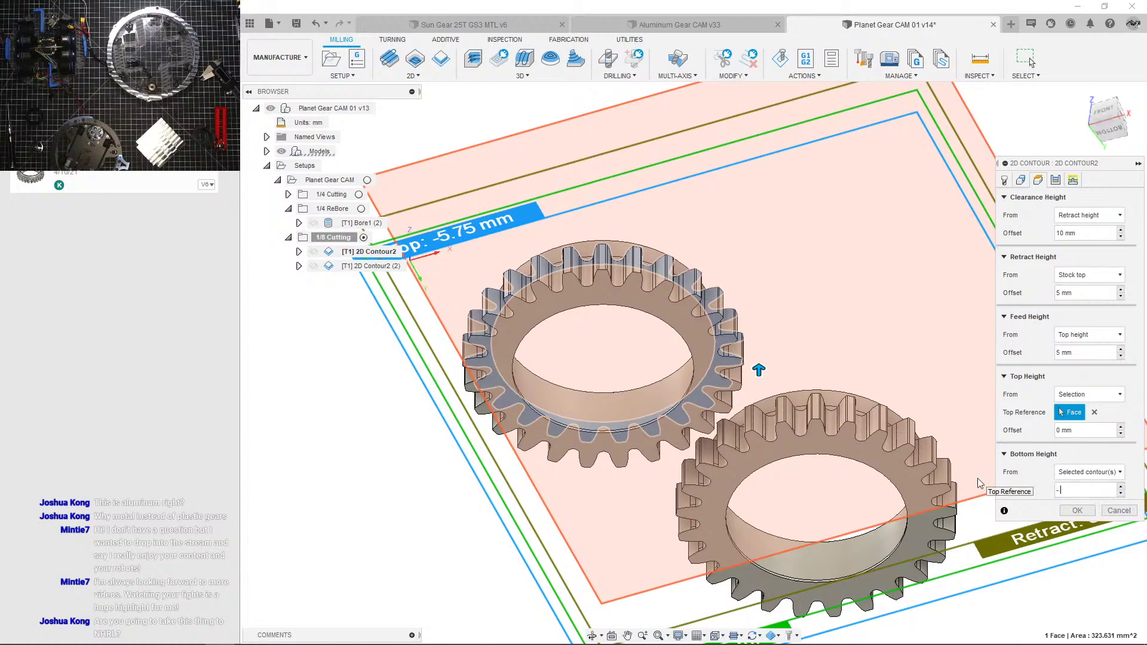
left_click(1077, 511)
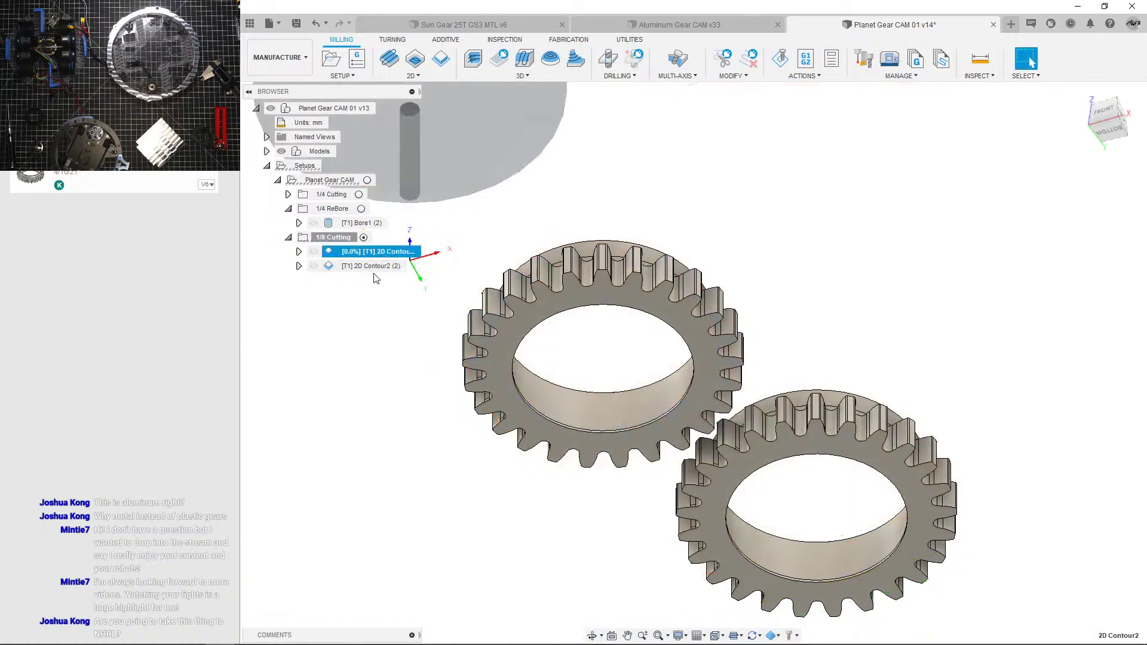
Step: Set the bottom height offset of 2D Contour2 (2) to -0.5 mm from the selected contours and accept the operation
left_click(383, 267)
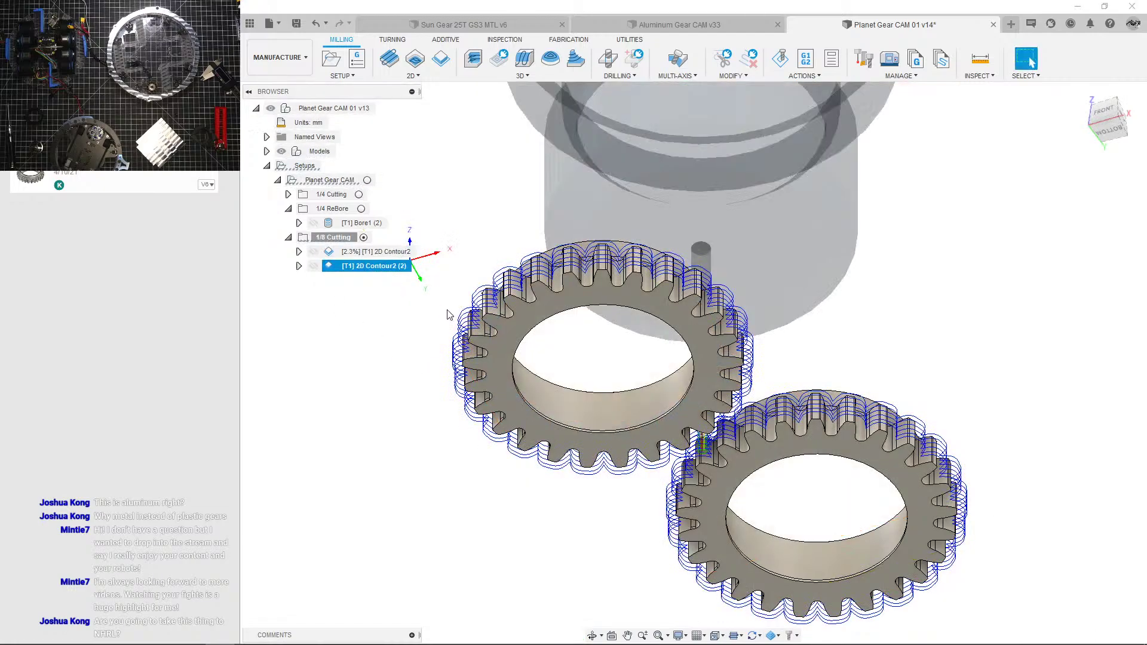
left_click(420, 380)
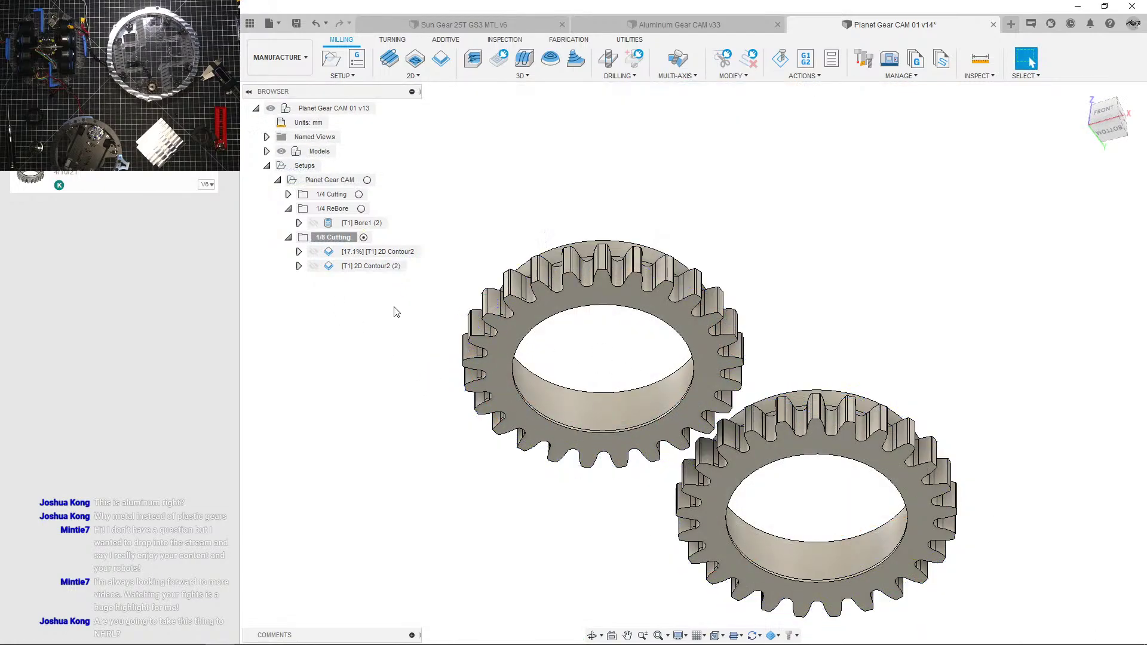
left_click(378, 267)
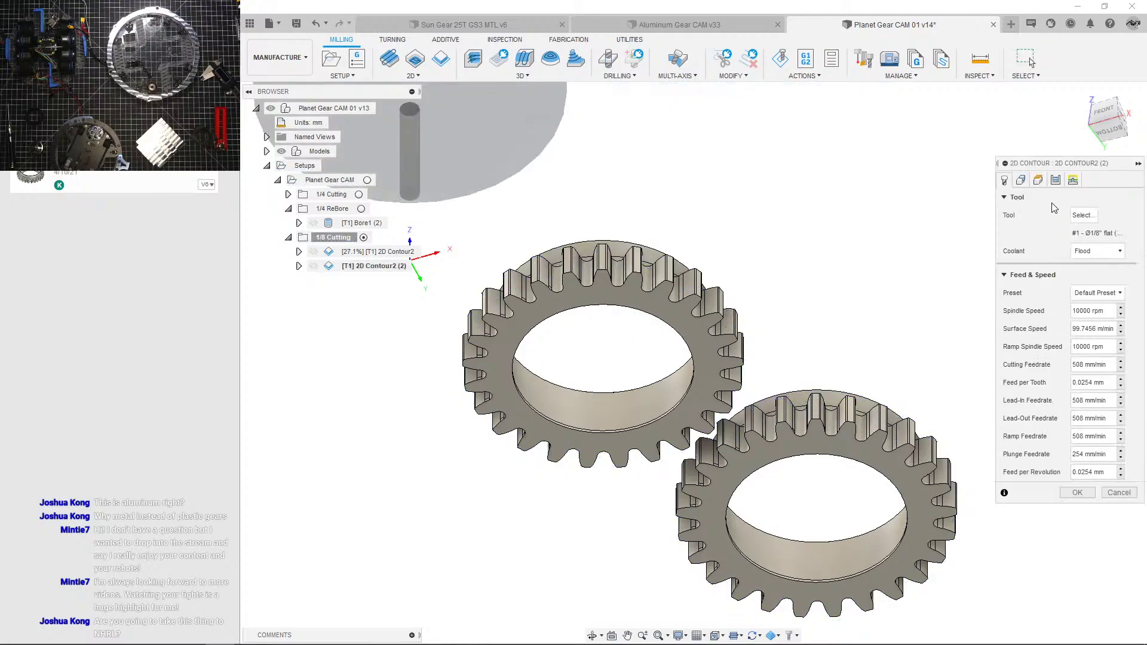
left_click(1055, 181)
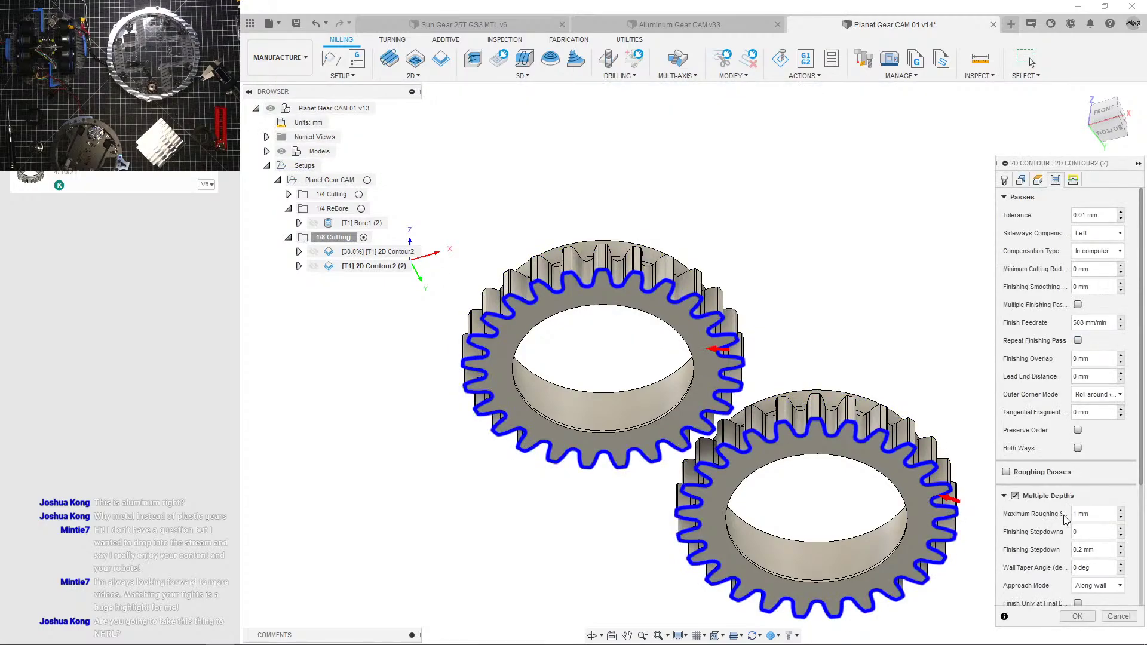
left_click(1038, 181)
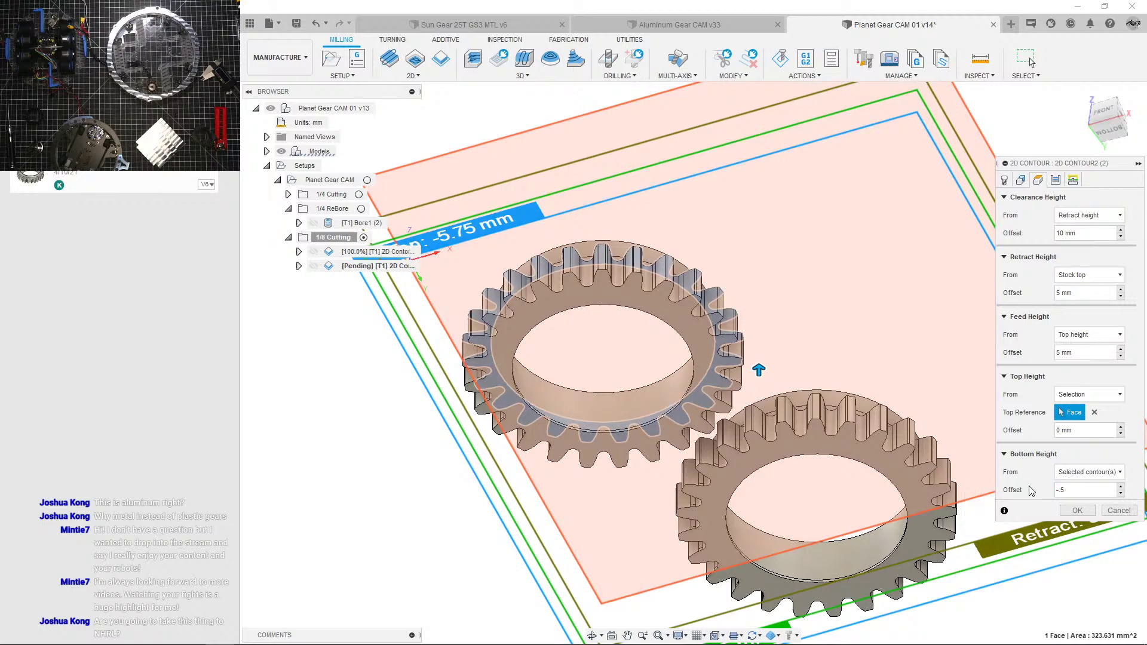
left_click(1077, 511)
Step: Review the passes and heights of 2D Contour2 without changing them, and save the document as a new version described as User Saved
left_click(367, 253)
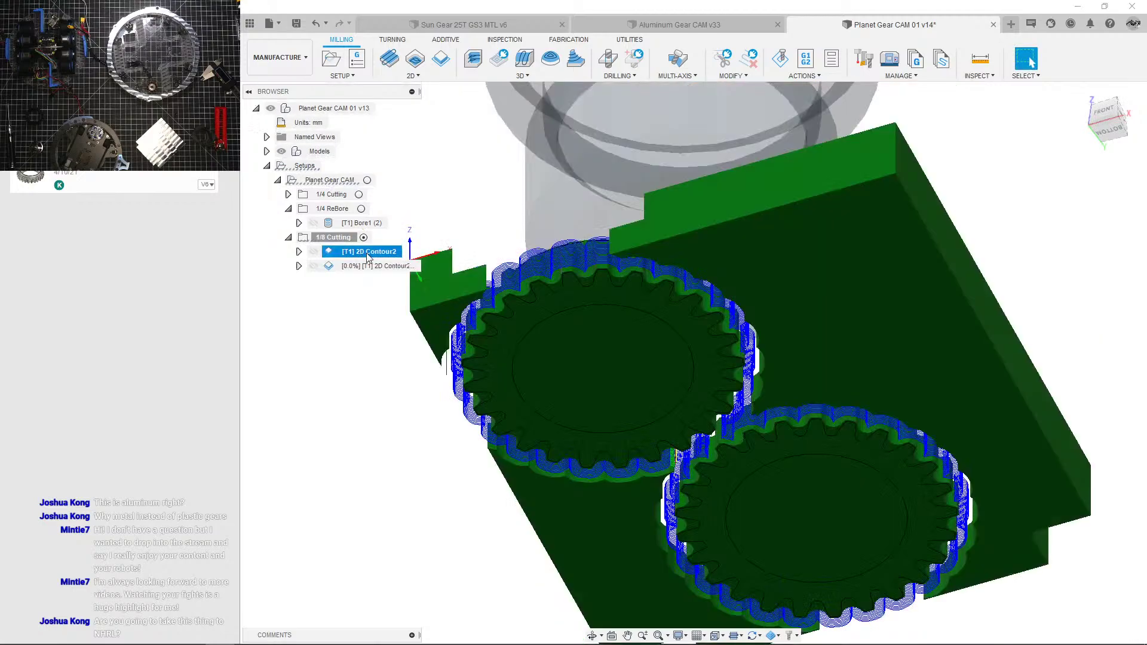
key("ctrl+e")
left_click(1055, 180)
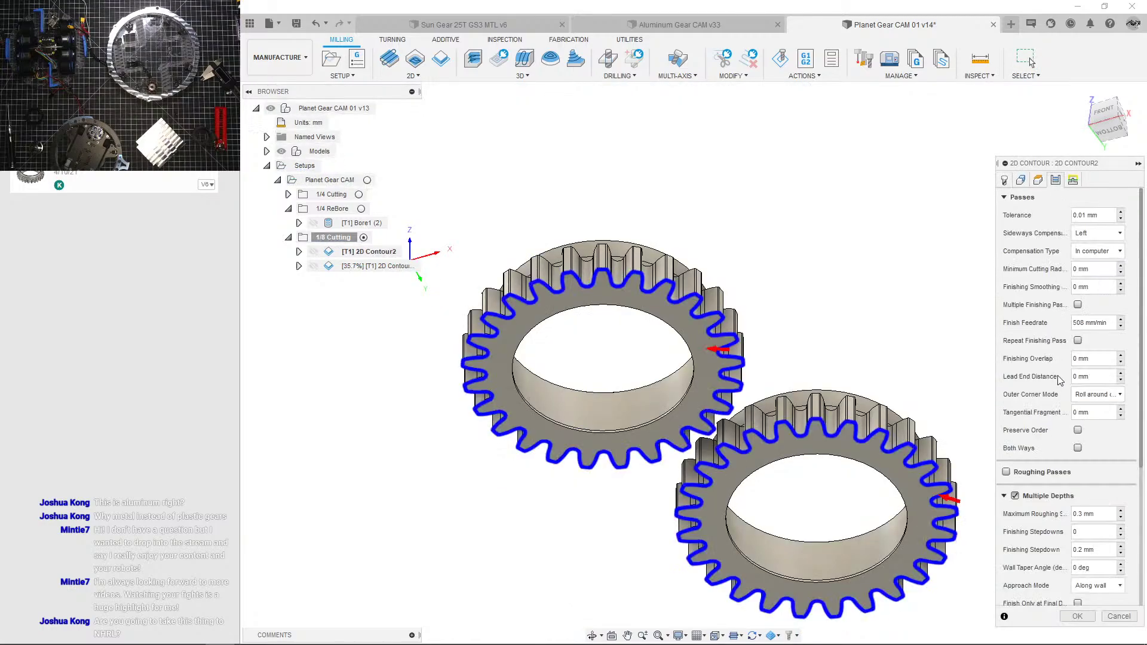
scroll(1045, 232, "down", 3)
left_click(1038, 180)
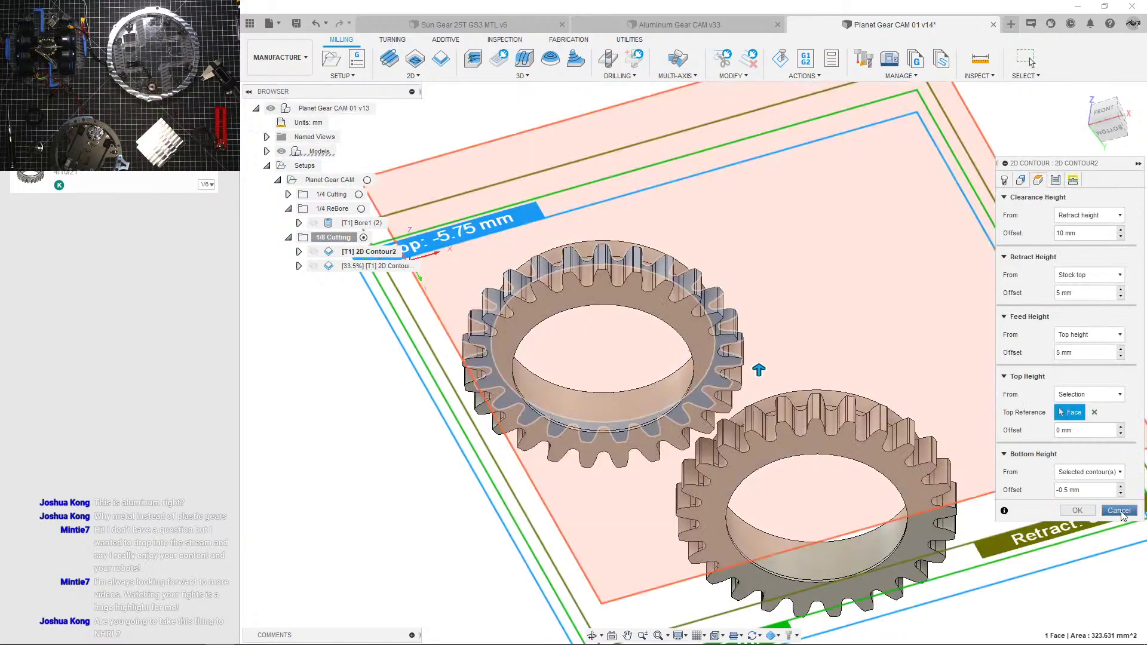
left_click(1119, 512)
key("ctrl+s")
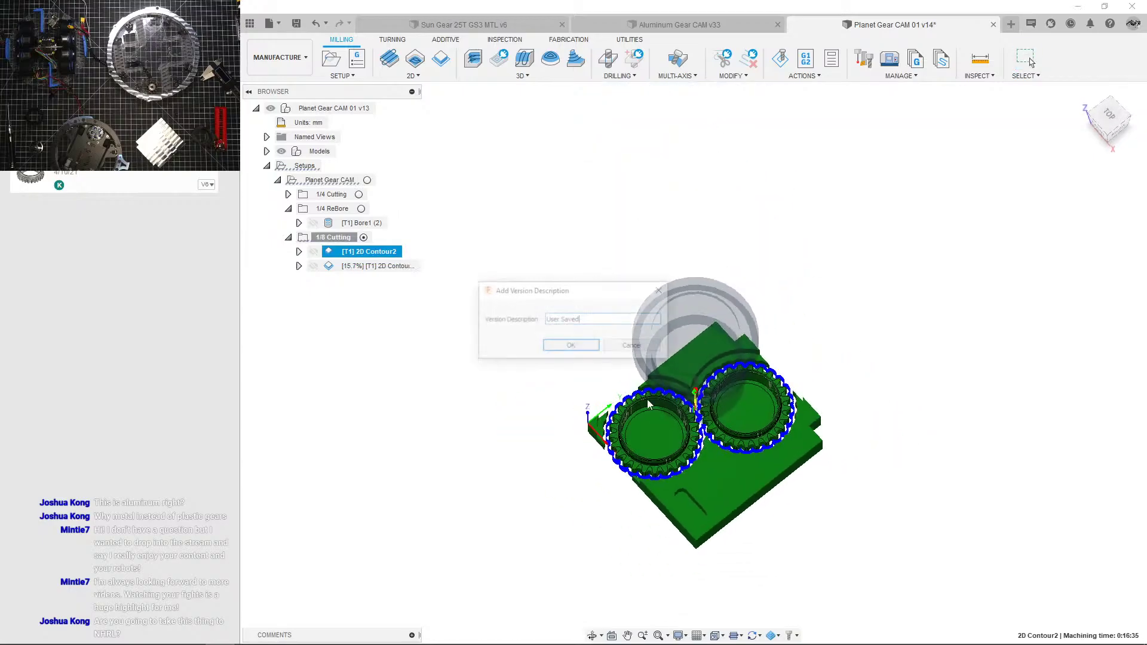
left_click(572, 346)
Step: Compare the 2D Contour2 and 2D Contour2 (2) toolpaths with the remaining stock around and between the two gears
scroll(729, 432, "up", 5)
middle_click_drag(722, 429, 735, 400, "shift")
scroll(735, 399, "down", 3)
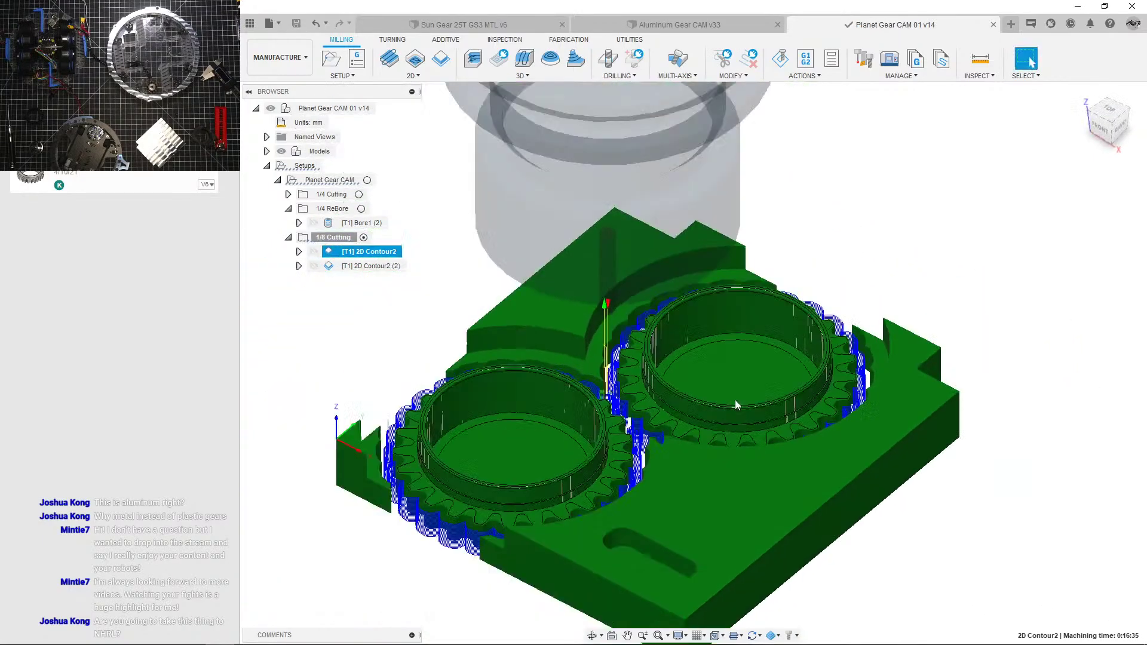
scroll(653, 408, "up", 2)
middle_click_drag(652, 408, 633, 426, "shift")
scroll(633, 459, "up", 2)
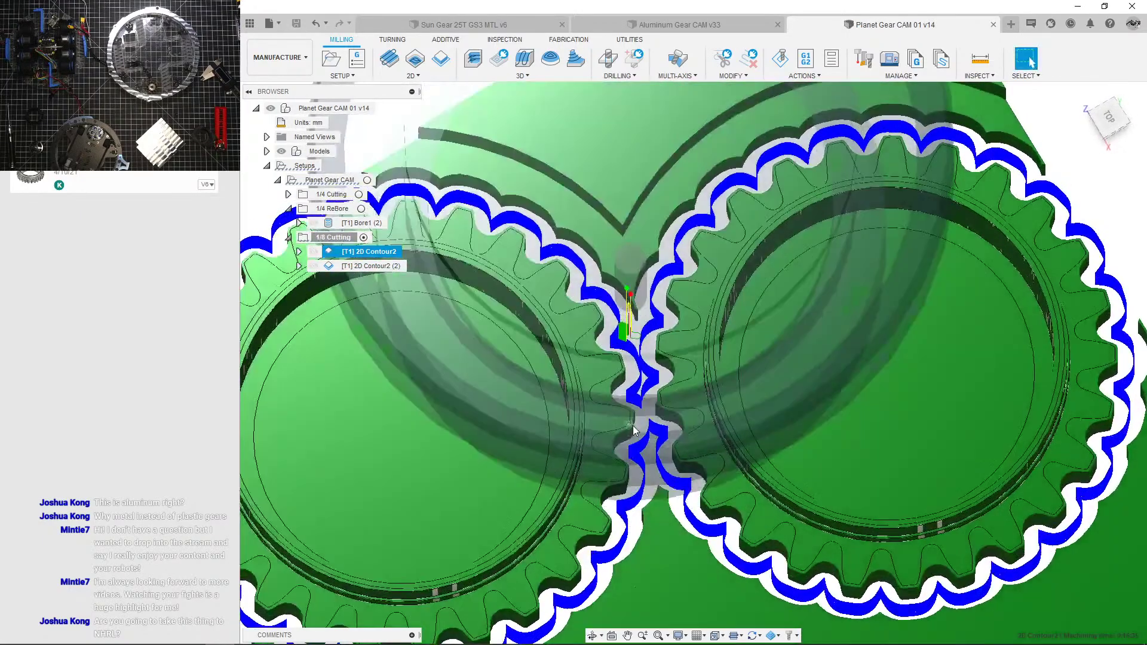
scroll(638, 423, "up", 4)
scroll(643, 417, "up", 3)
left_click(360, 268)
scroll(721, 398, "up", 2)
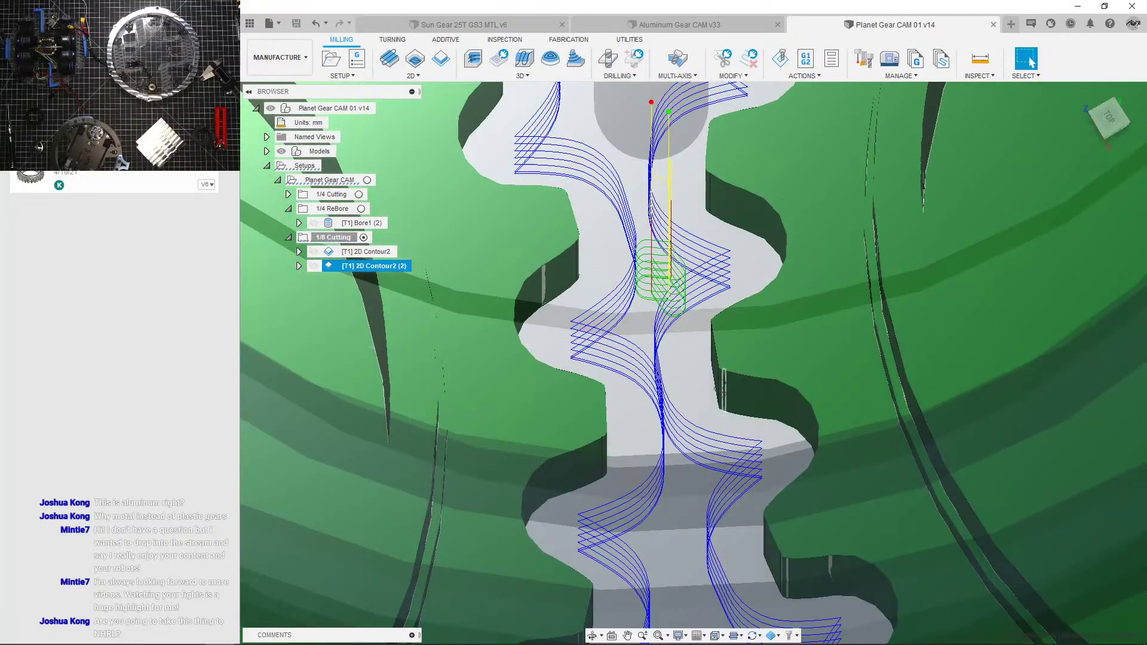
middle_click_drag(721, 399, 743, 422, "shift")
middle_click_drag(668, 387, 629, 384, "shift")
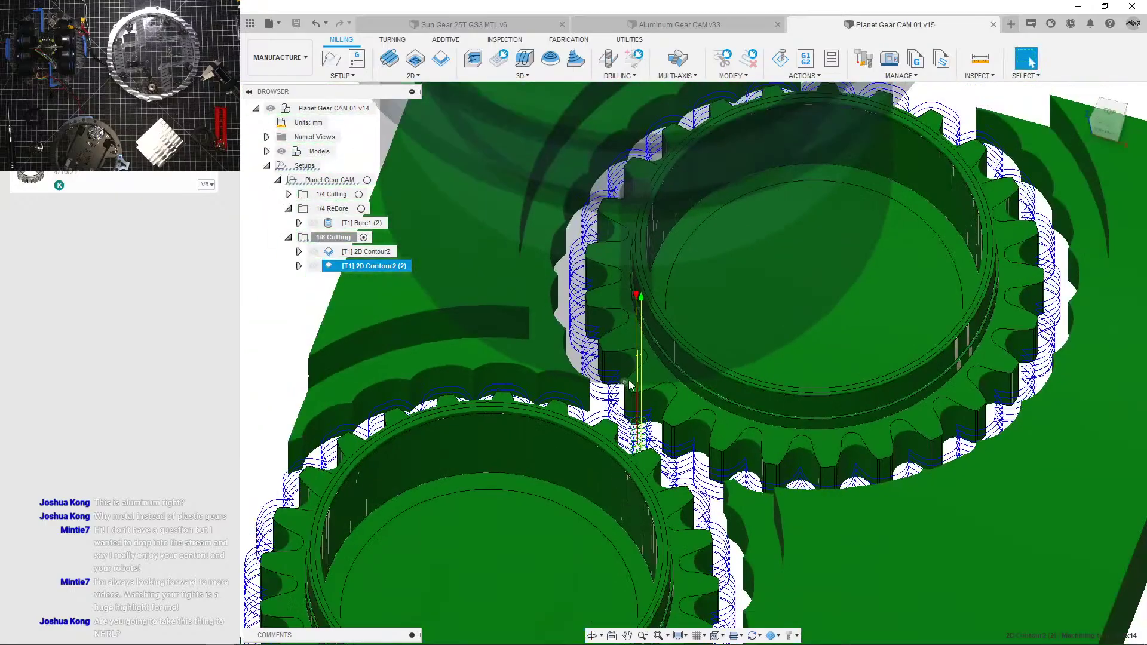
middle_click_drag(551, 339, 619, 305, "shift")
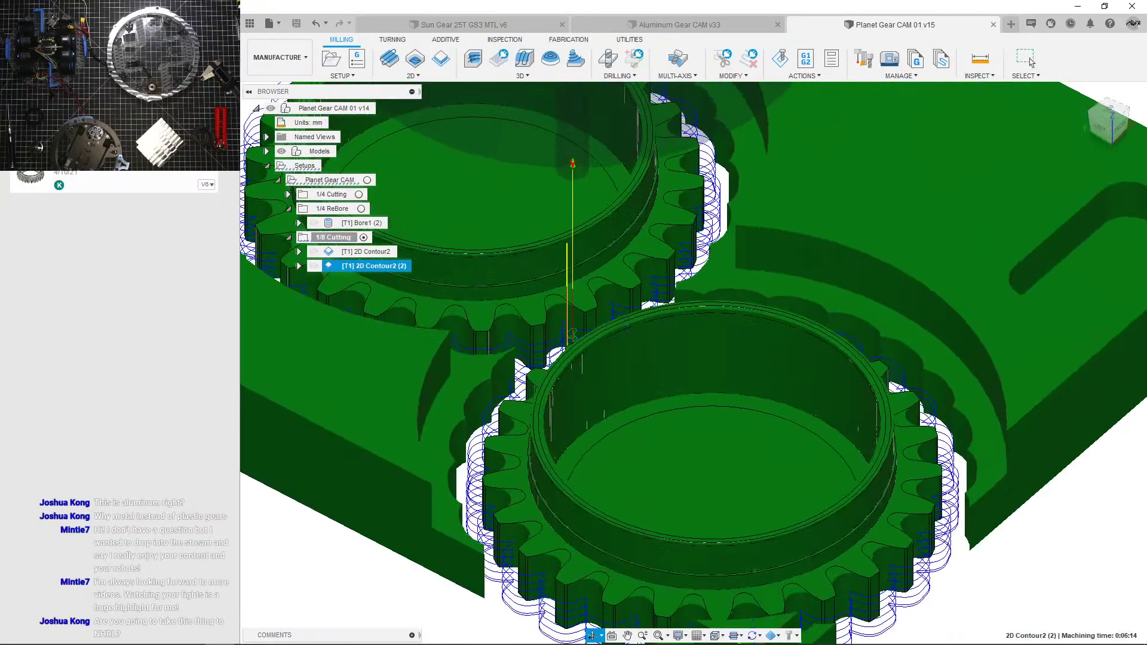
scroll(619, 305, "down", 3)
Step: Examine the toolpaths of the 1/4 Shaping folder in the Aluminum Gear CAM document
left_click(688, 25)
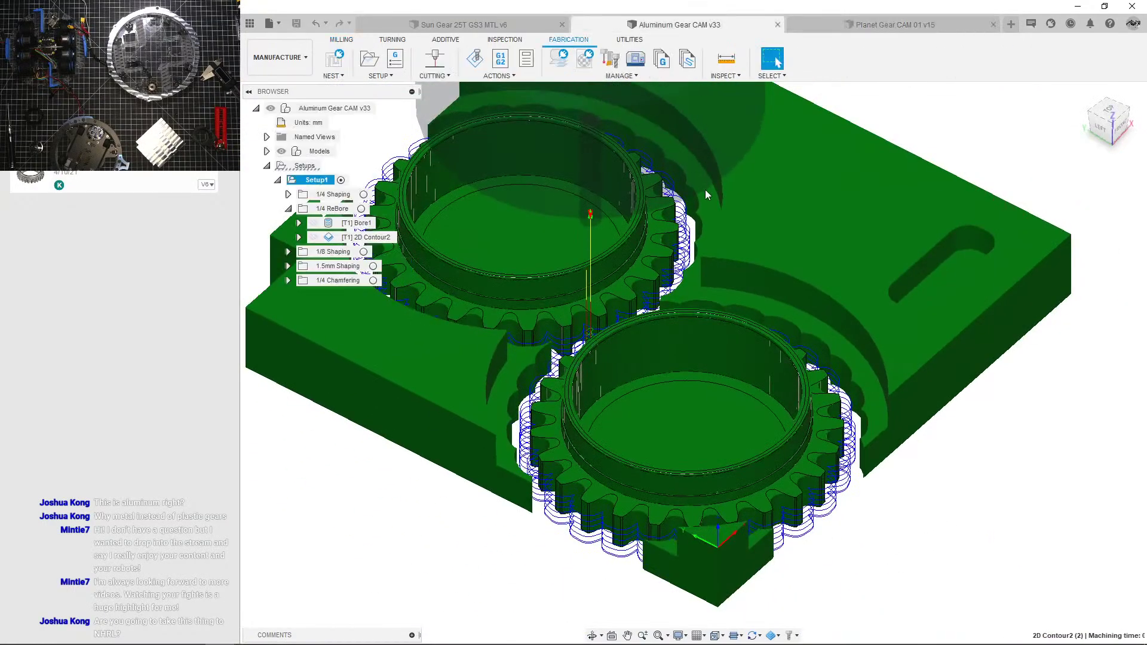
left_click(289, 209)
left_click(289, 195)
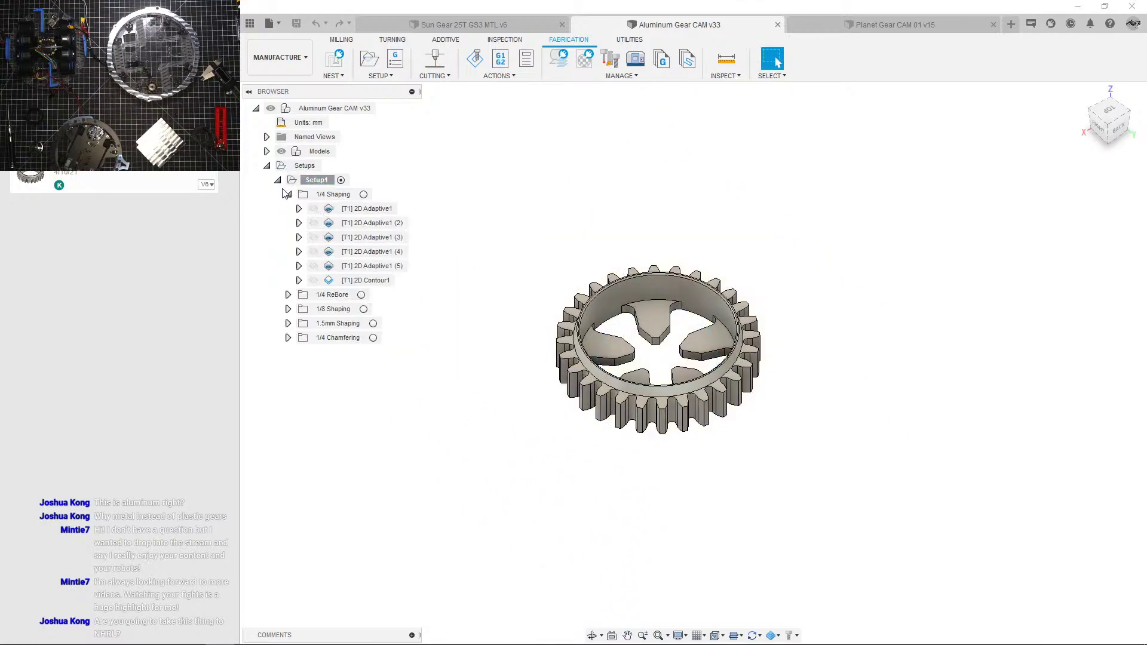
left_click(338, 197)
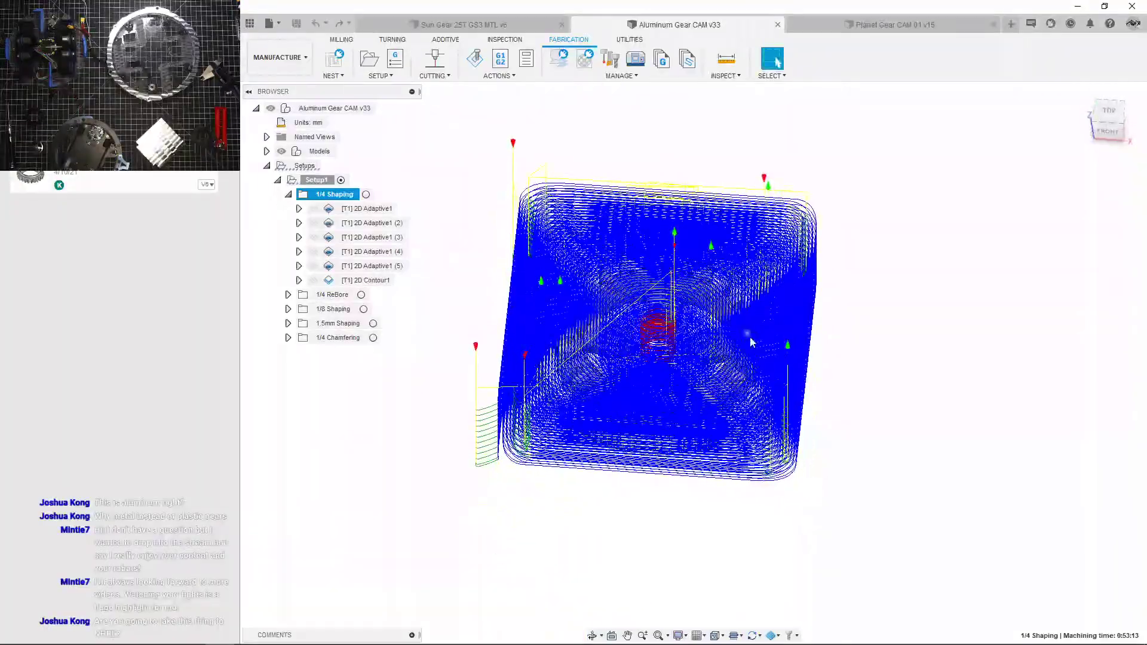
left_click(778, 62)
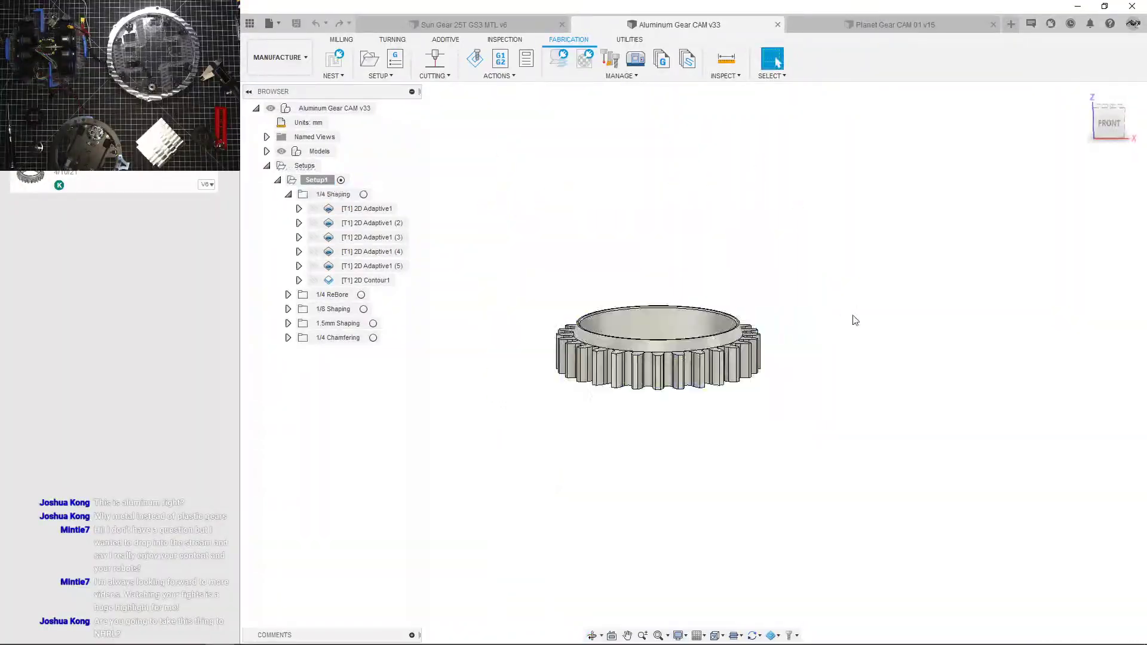
Step: Return to the Planet Gear CAM document and examine the combined toolpaths of the 1/4 Cutting folder
left_click(862, 27)
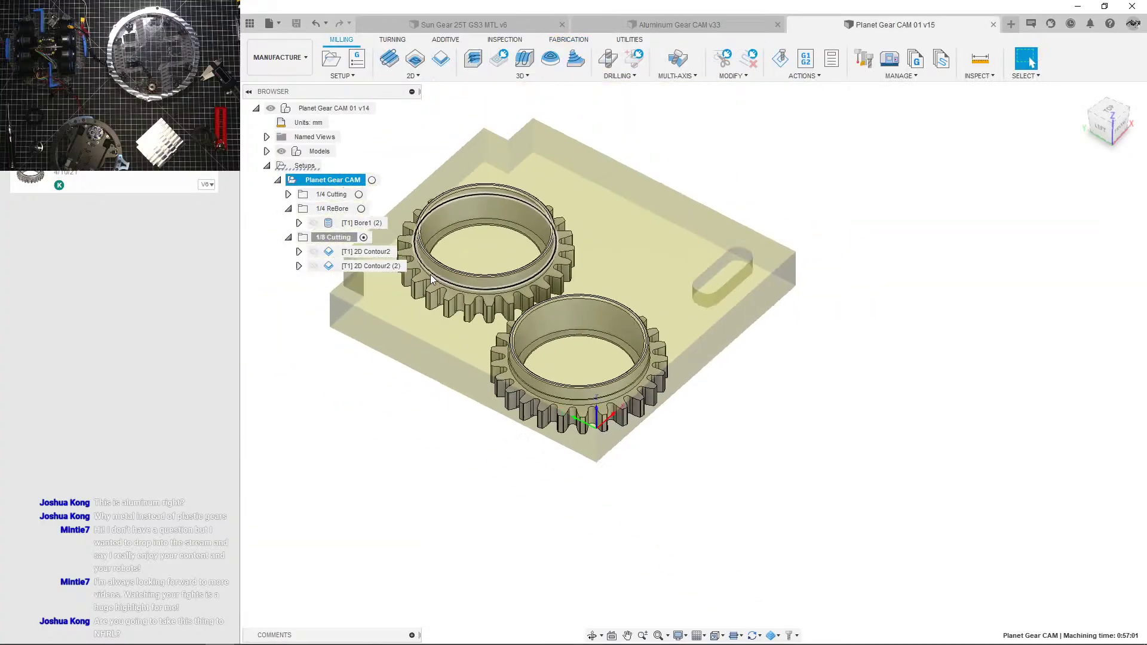
left_click(327, 194)
scroll(654, 354, "up", 3)
mouse_move(654, 354)
middle_mouse_down("shift")
mouse_move(649, 396)
mouse_move(657, 356)
mouse_move(654, 374)
middle_mouse_up("shift")
scroll(654, 374, "down", 3)
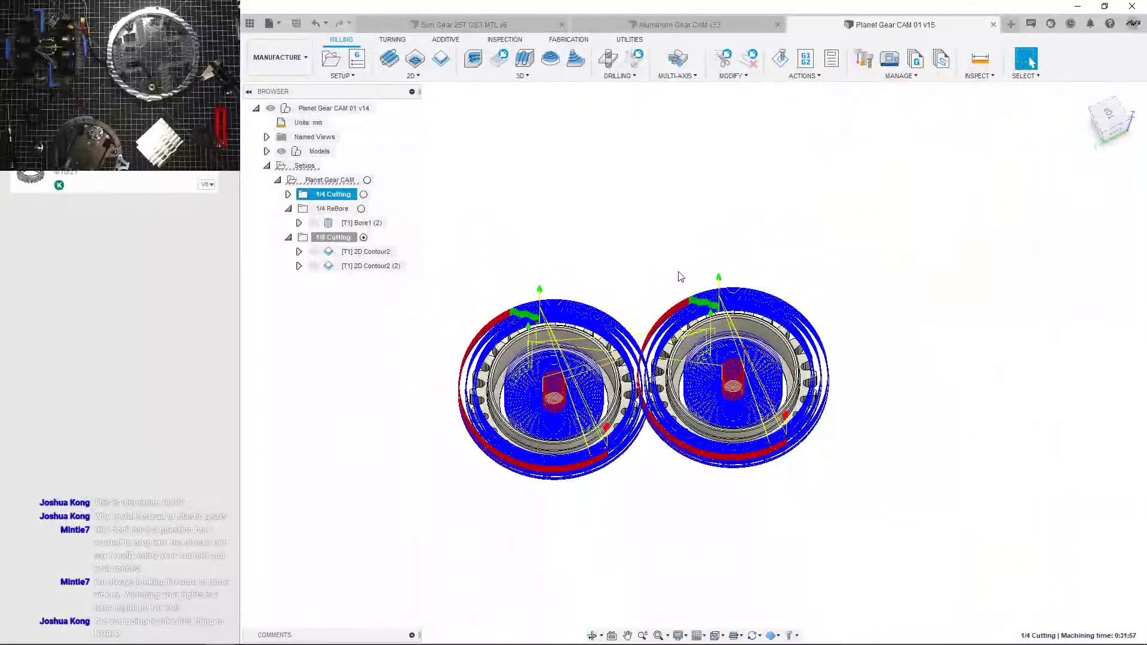
left_click(681, 277)
Step: Check the machining time of the 1/4 Shaping folder in the Aluminum Gear CAM document
left_click(672, 24)
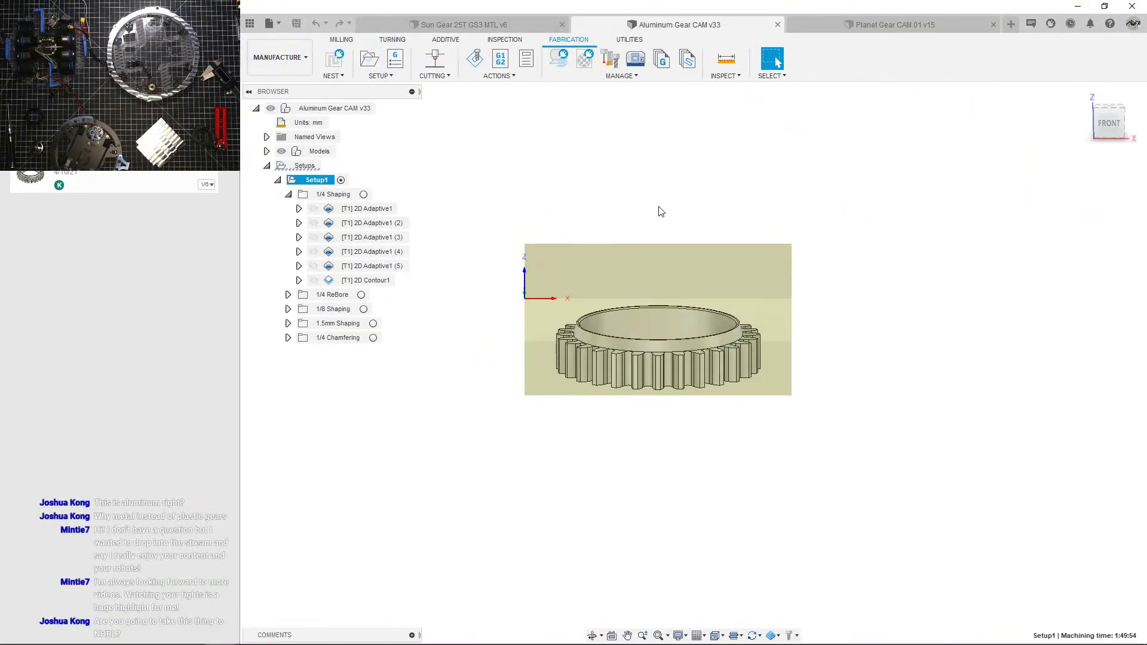
left_click(334, 195)
right_click(338, 196)
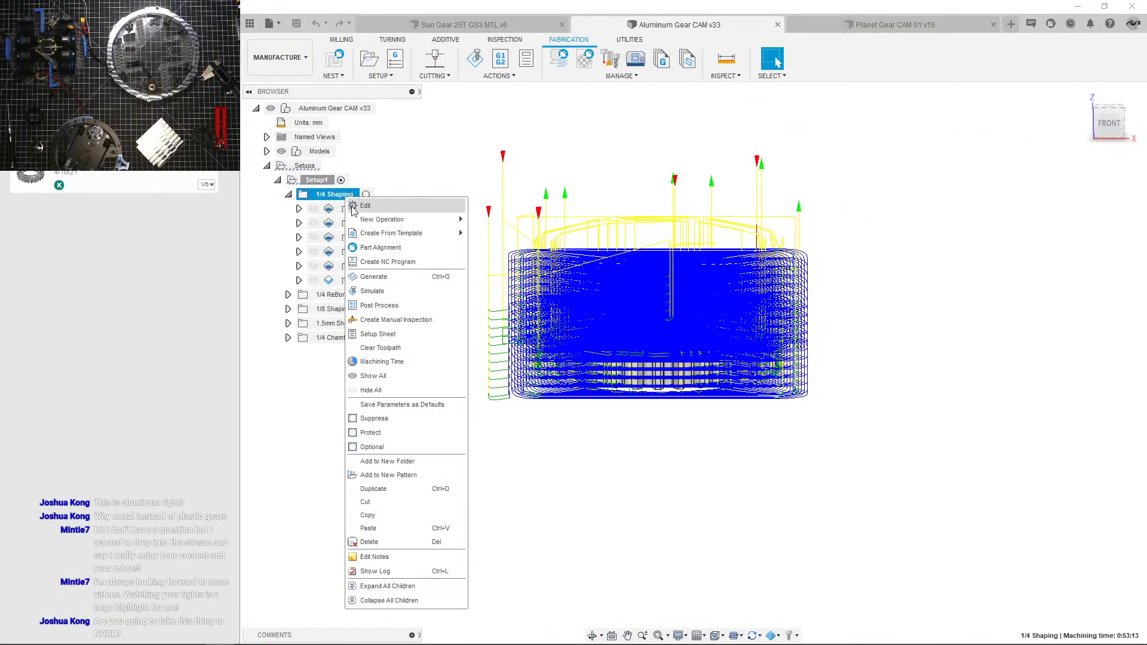
left_click(404, 360)
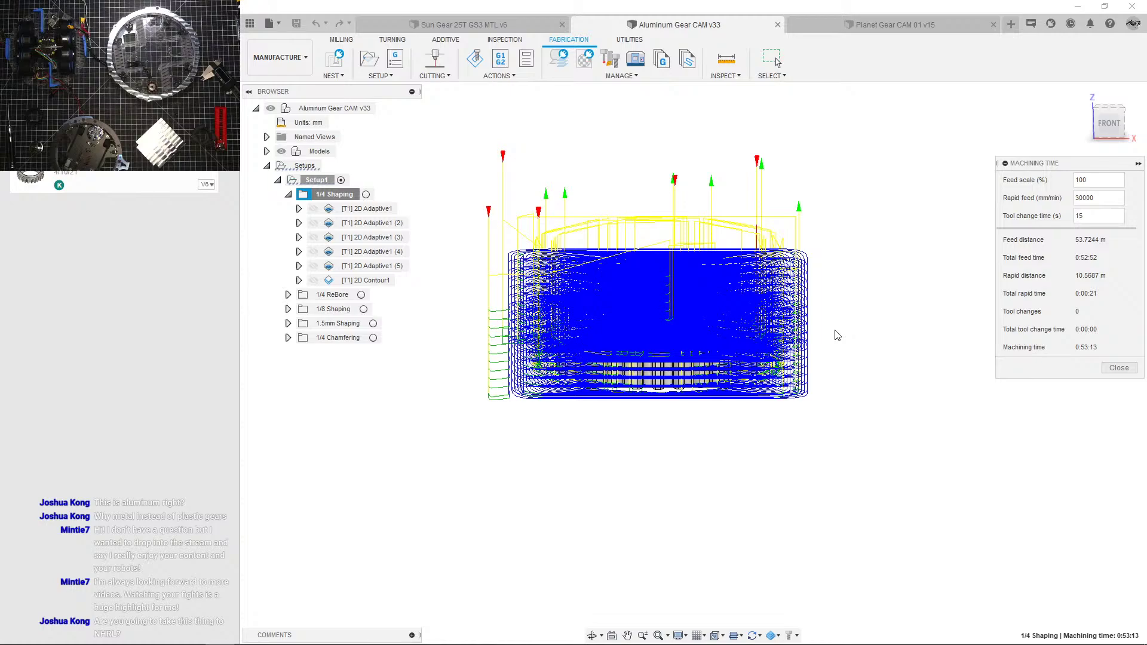
left_click(1119, 368)
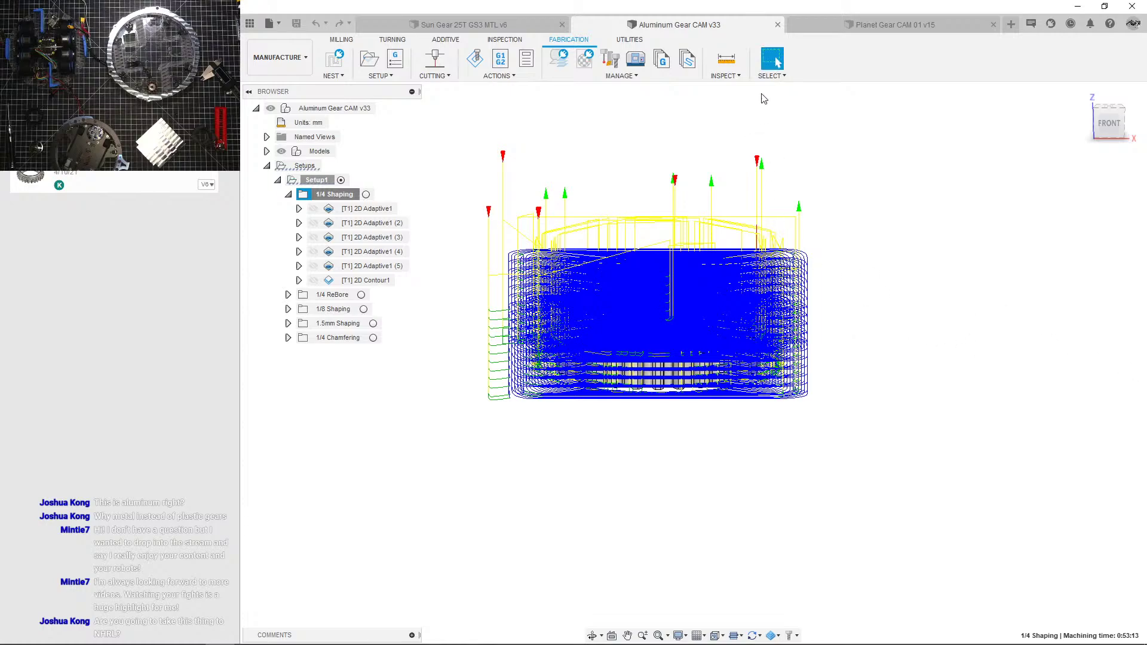
Step: Return to the Planet Gear CAM document, examine the Bore1 (2) toolpath and collapse the 1/4 ReBore folder
left_click(795, 25)
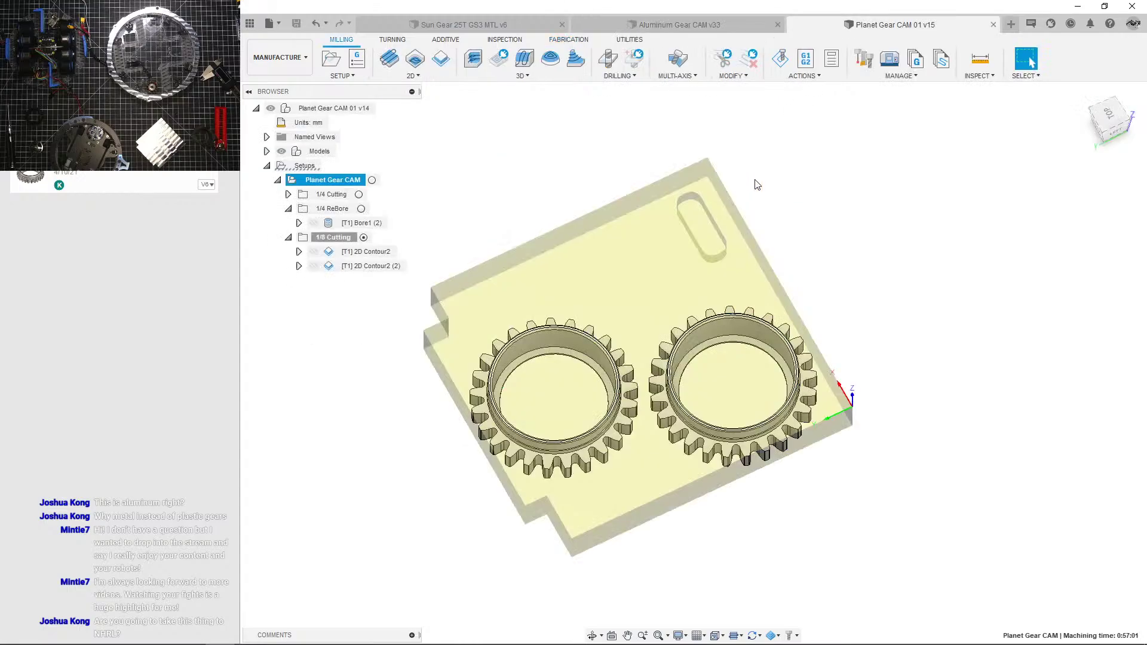
middle_click_drag(736, 328, 530, 255, "shift")
left_click(367, 287)
left_click(361, 223)
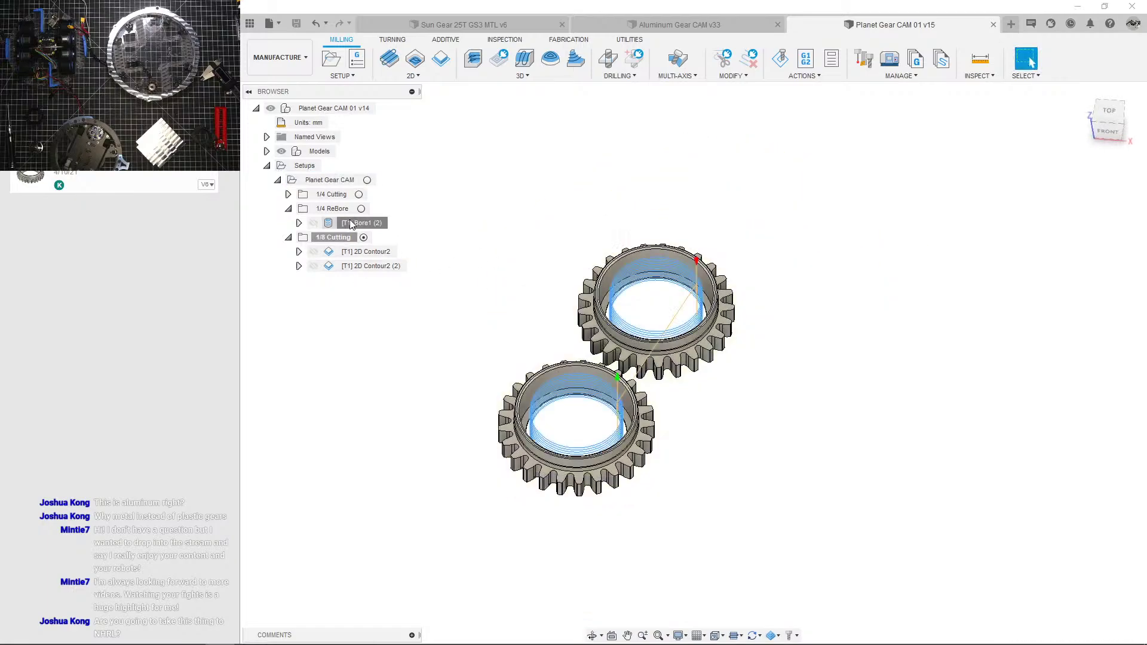
left_click(289, 208)
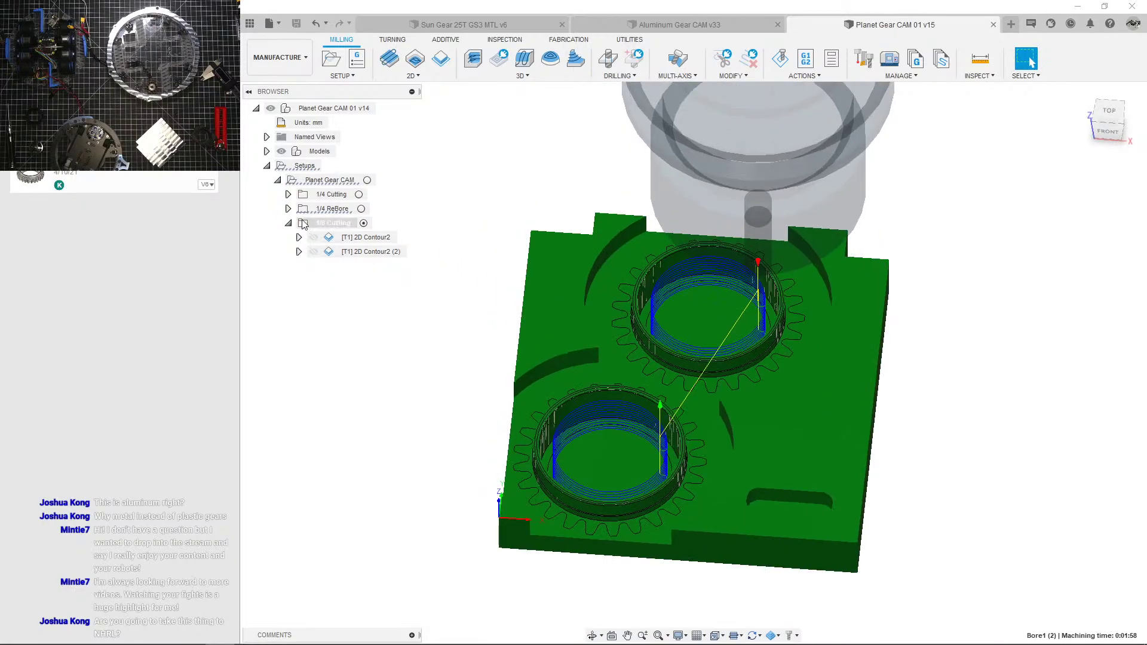
left_click(432, 261)
Step: Examine the 2D Contour2 (2) toolpath around both gears from above and from the front
left_click(361, 241)
left_click(373, 257)
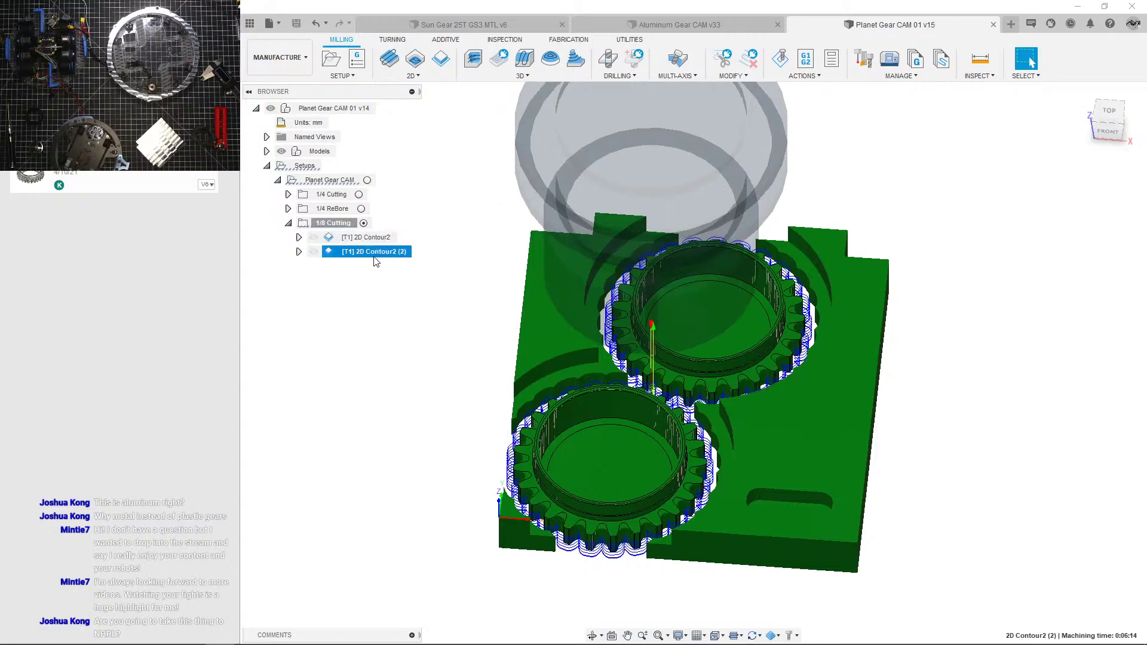
scroll(589, 350, "up", 4)
middle_click_drag(644, 390, 609, 407, "shift")
scroll(494, 336, "down", 3)
left_click(493, 336)
left_click(381, 256)
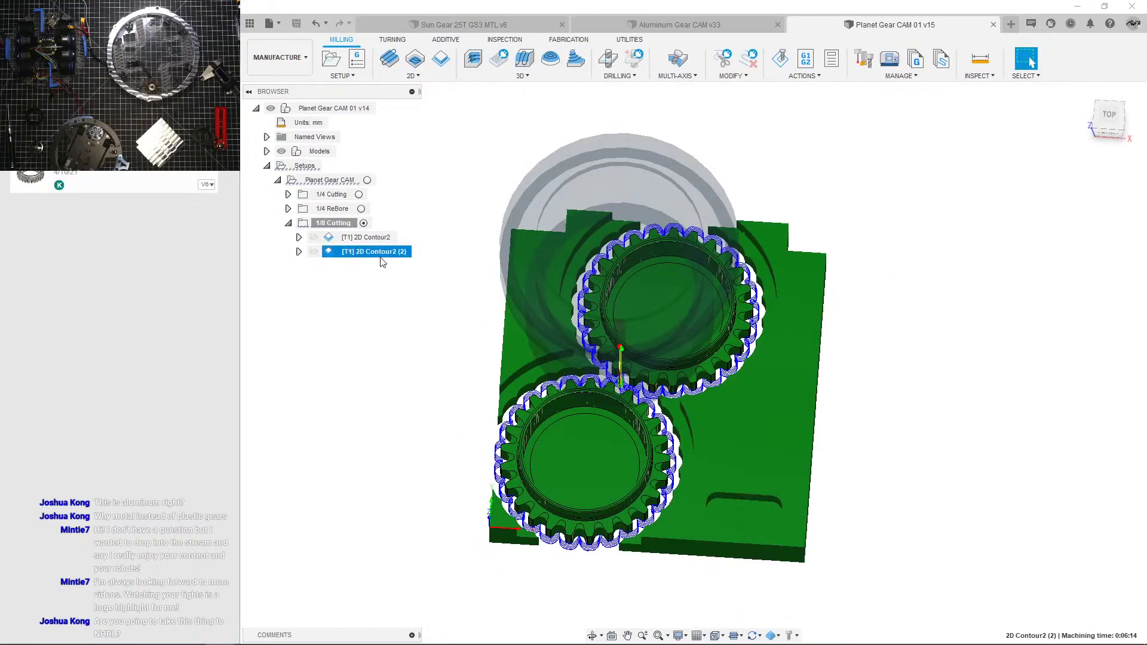
scroll(508, 358, "up", 4)
middle_click_drag(510, 360, 546, 454, "shift")
left_click(364, 319)
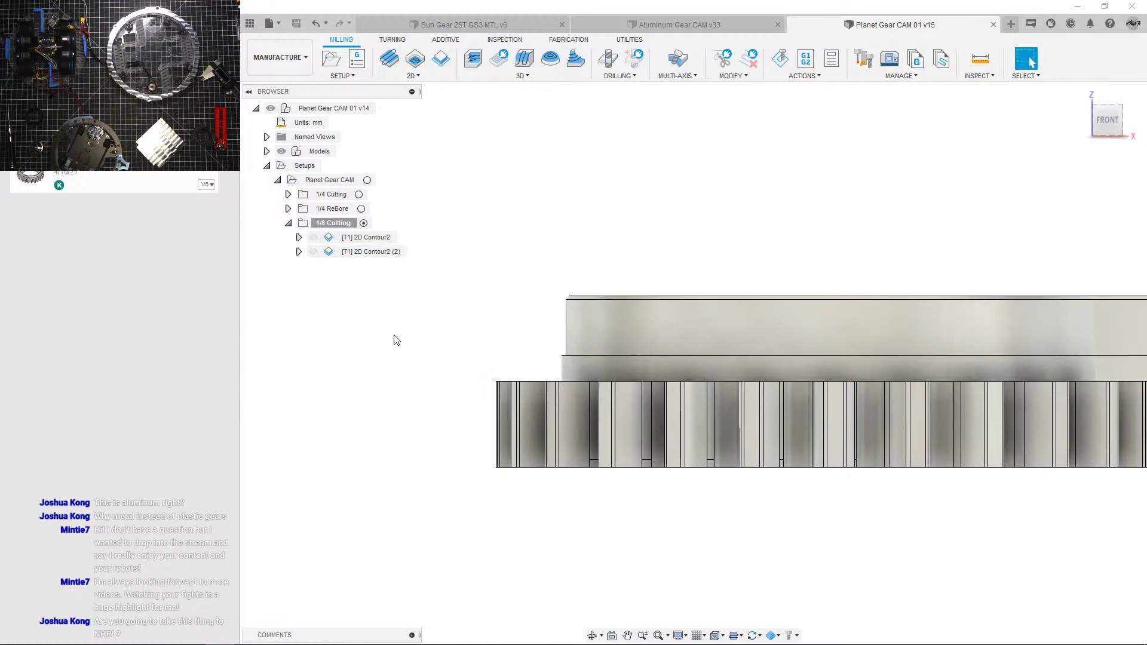
Step: Recheck the passes and heights of 2D Contour2 against the gear's bottom edge and leave the operation unchanged
left_click(375, 238)
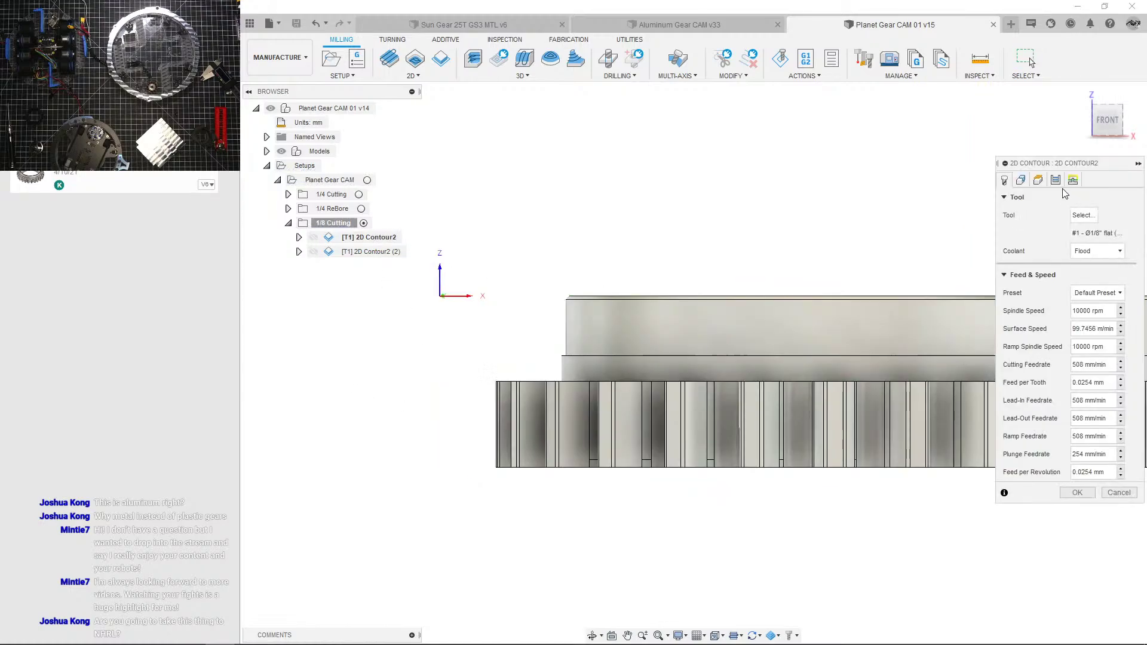
left_click(1060, 182)
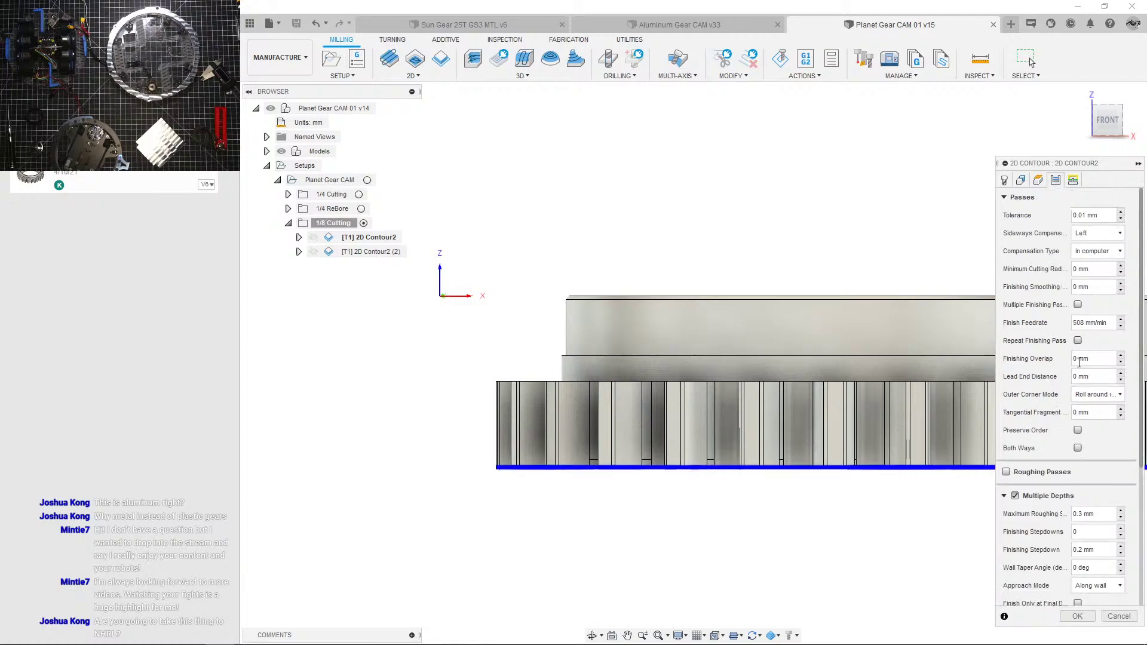
left_click(1038, 180)
left_click(1056, 182)
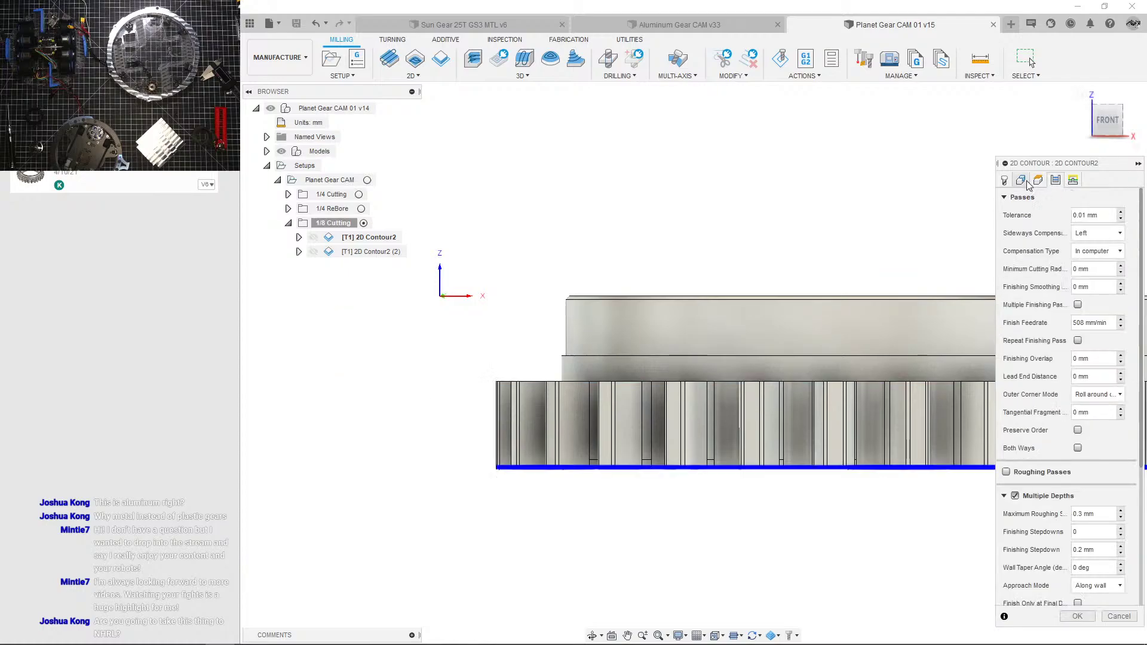
scroll(572, 499, "up", 5)
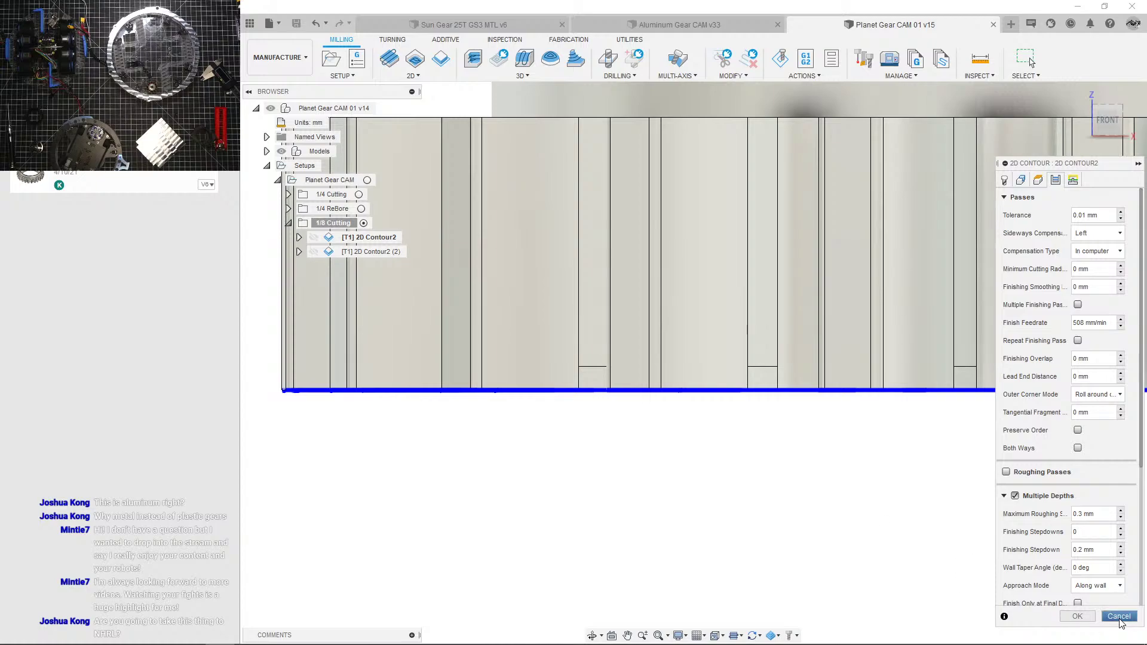
left_click(1119, 617)
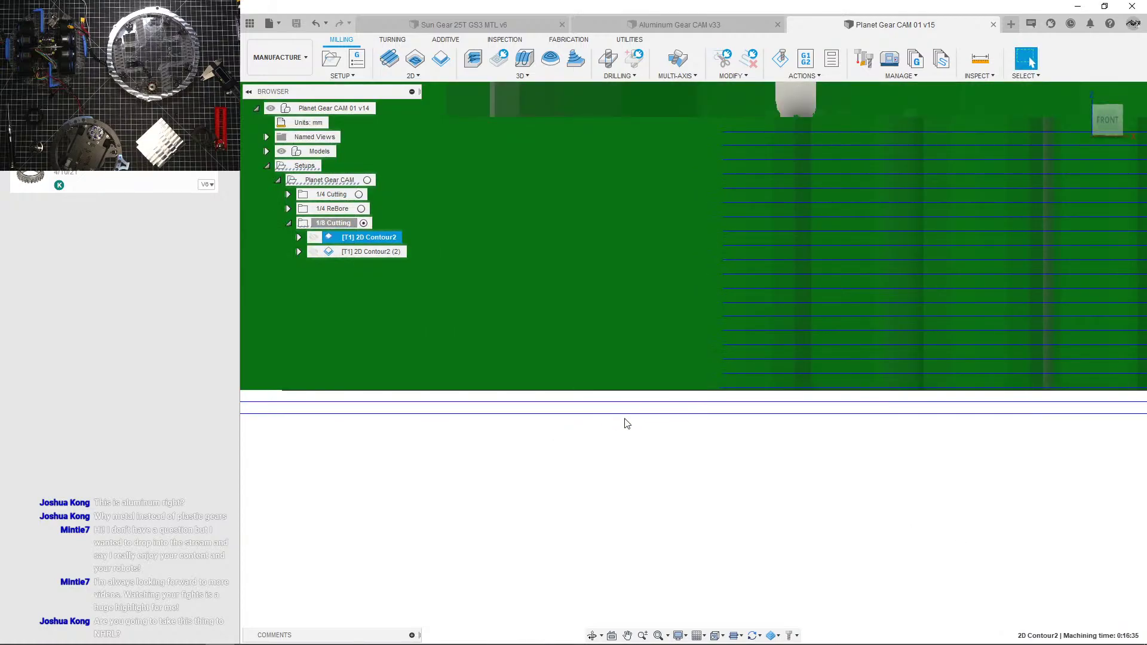
Step: Review the multiple-depth passes and heights of 2D Contour2, then accept the operation to regenerate its toolpath
left_click(411, 492)
scroll(411, 485, "down", 3)
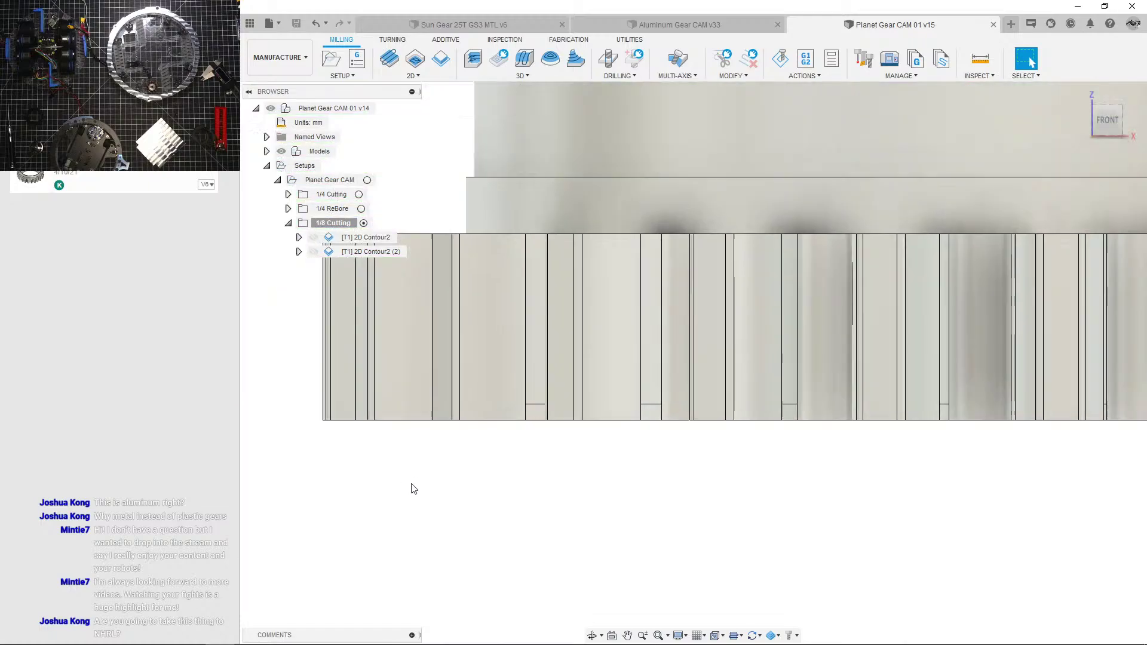
left_click(377, 238)
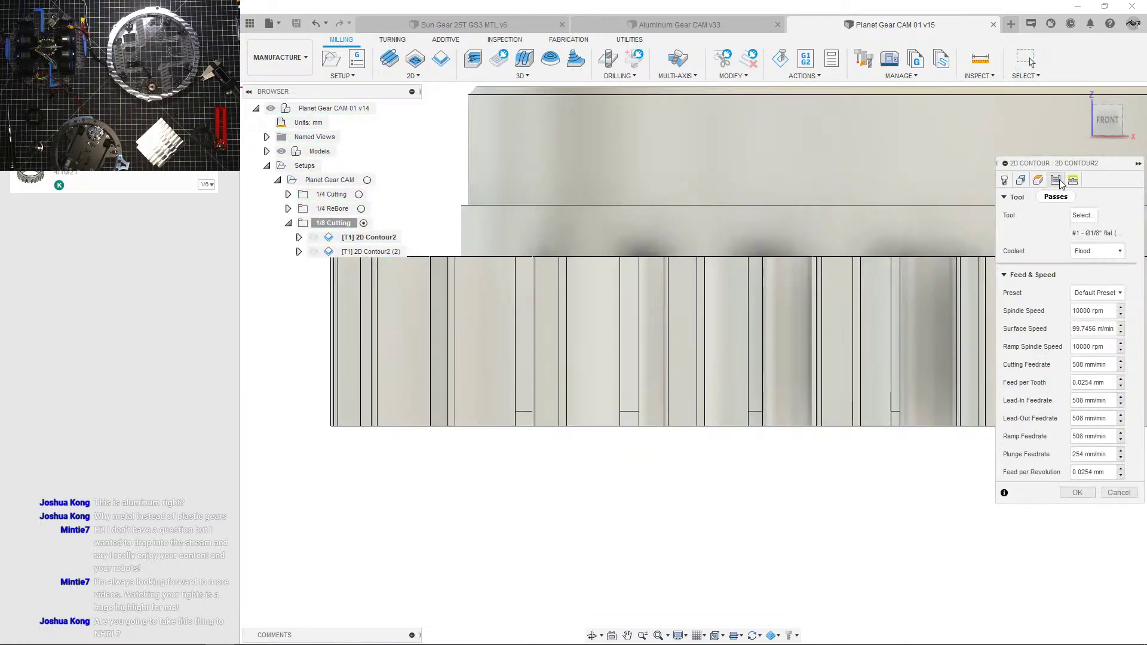
left_click(1060, 182)
scroll(1052, 223, "down", 6)
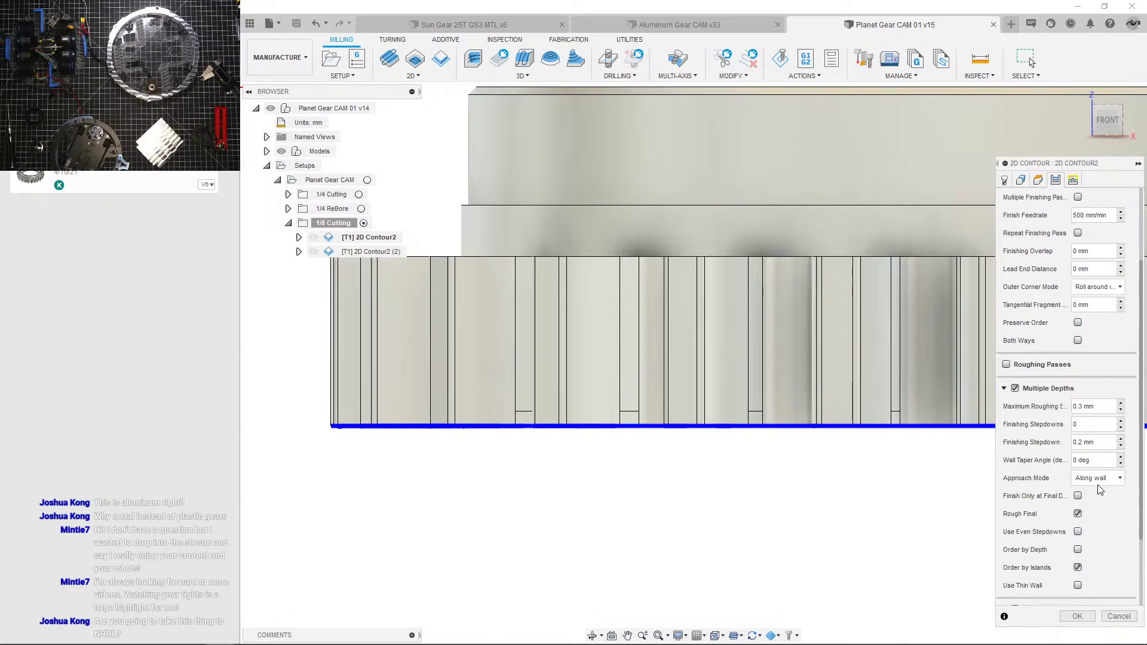
left_click(1038, 180)
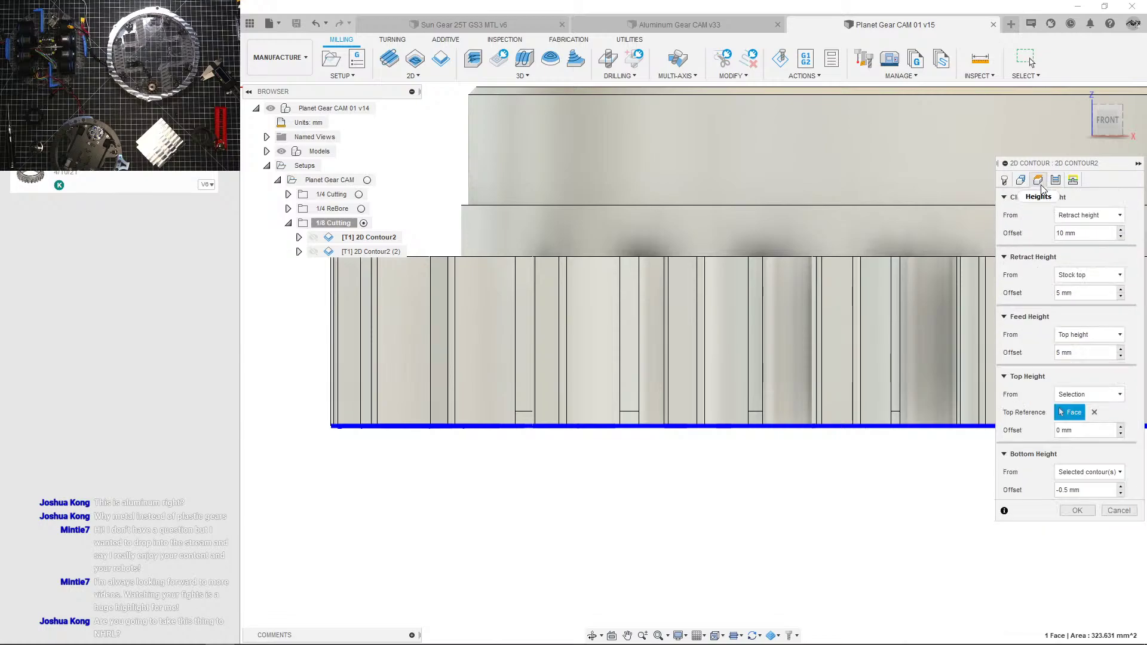
left_click(1075, 511)
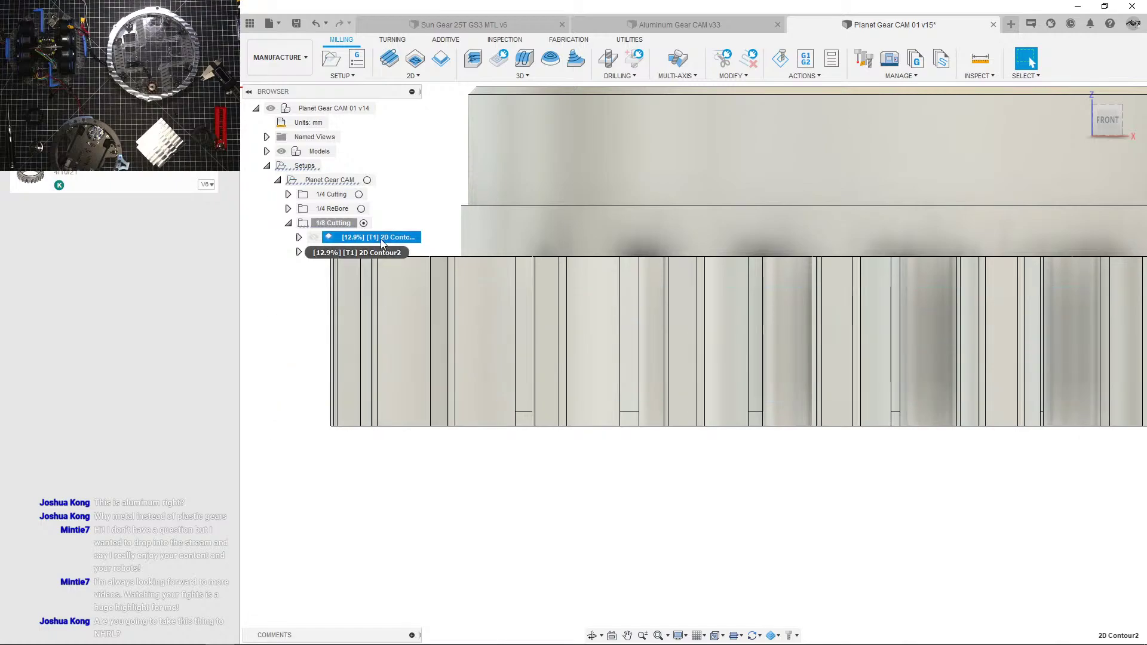
Step: Examine the regenerated 2D Contour2 depth passes around the gear's bottom edge from the front
left_click(302, 298)
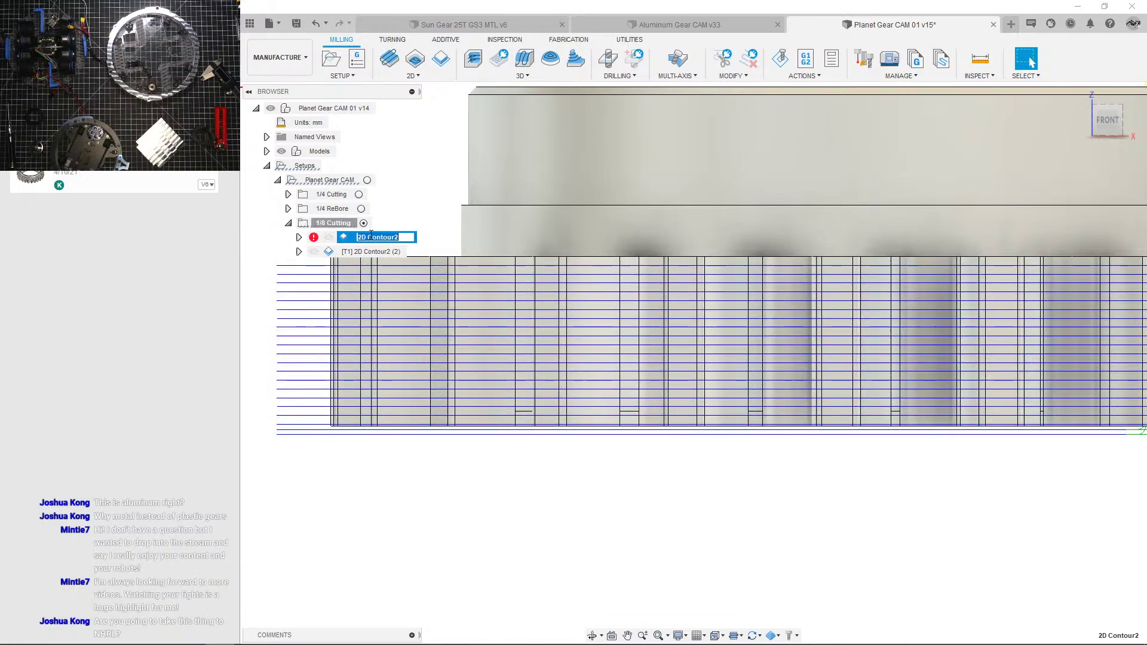
scroll(338, 434, "up", 3)
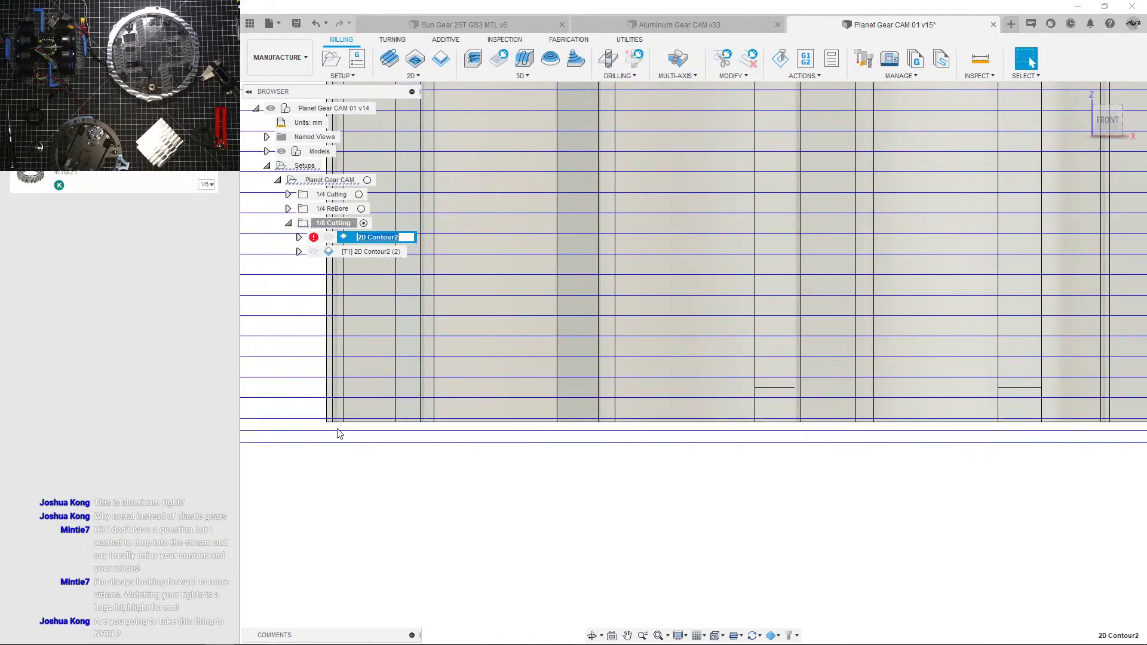
scroll(340, 433, "down", 2)
scroll(342, 433, "down", 3)
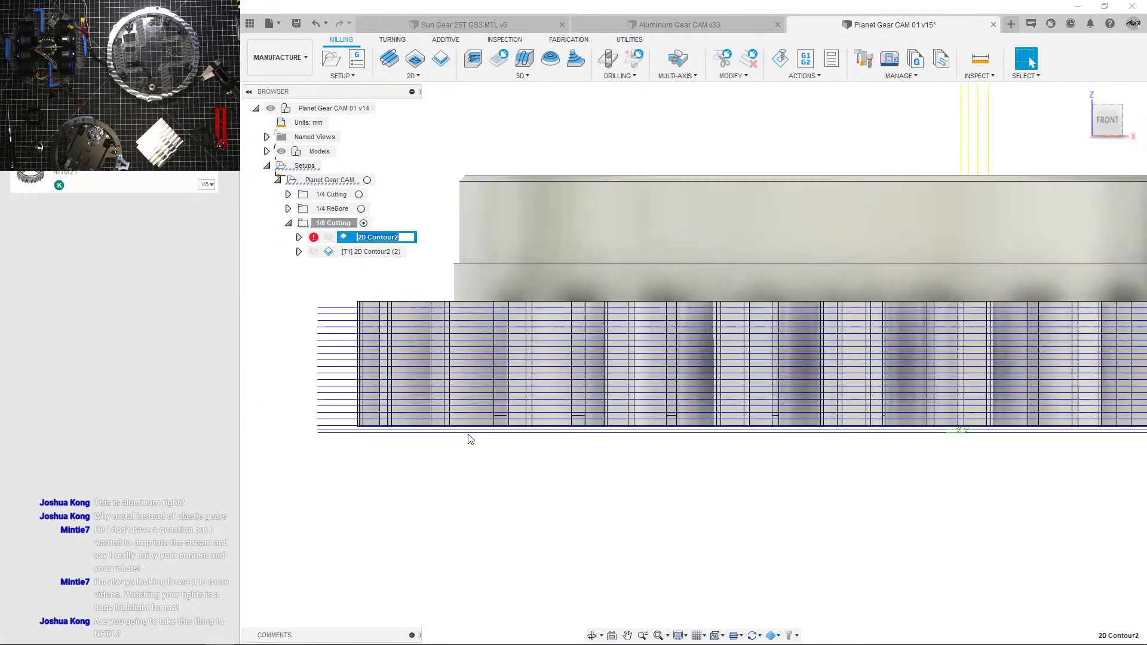
key("Escape")
middle_click_drag(384, 362, 383, 391, "shift")
left_click(382, 391)
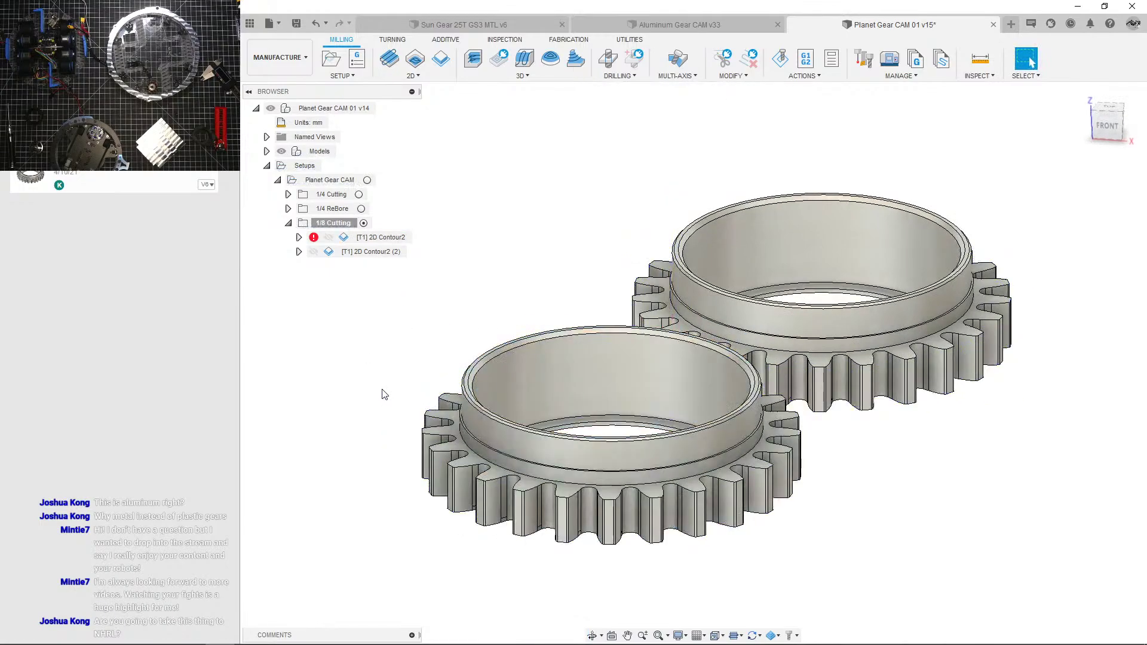
Step: Undo the last 2D Contour2 edit and save the Planet Gear CAM document
left_click(322, 24)
middle_click_drag(482, 239, 468, 297, "shift")
scroll(477, 271, "down", 3)
key("ctrl+s")
left_click(576, 346)
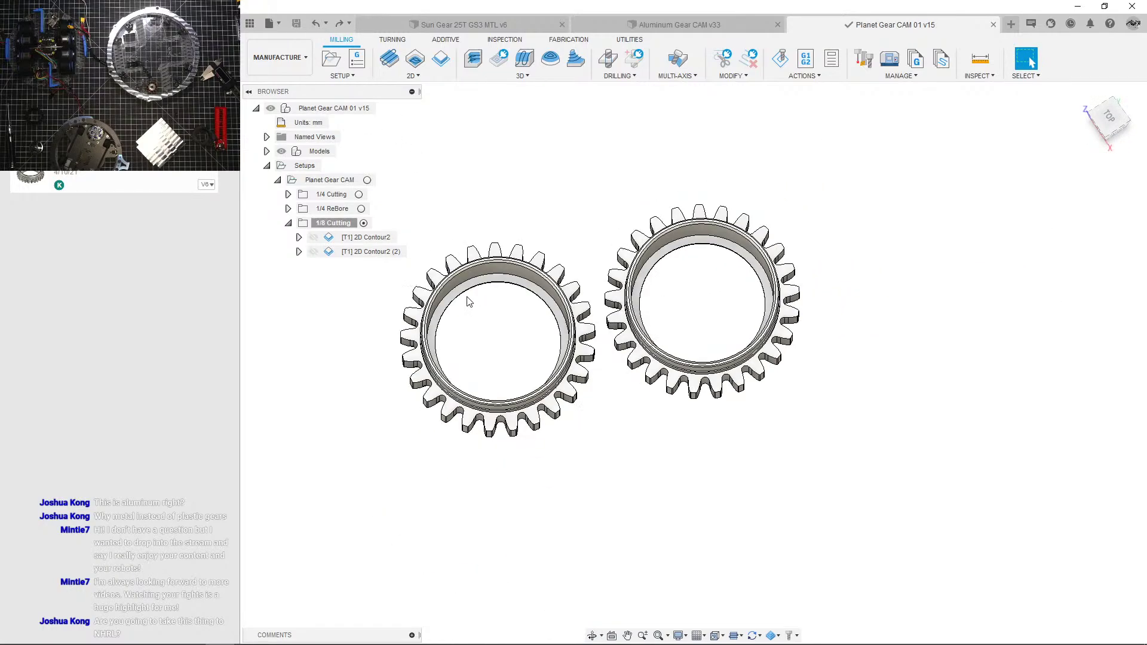
Step: Check the machining time of the 1/8 Cutting folder, then collapse the folder
scroll(402, 276, "up", 3)
left_click(341, 223)
right_click(351, 226)
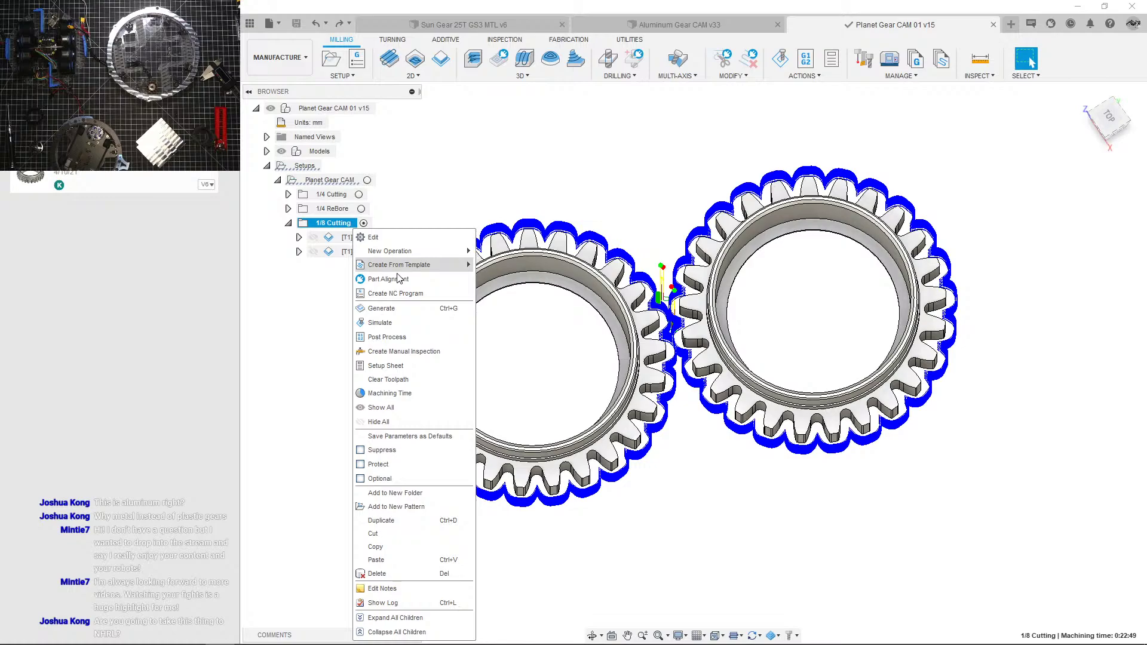
left_click(421, 389)
left_click(1120, 368)
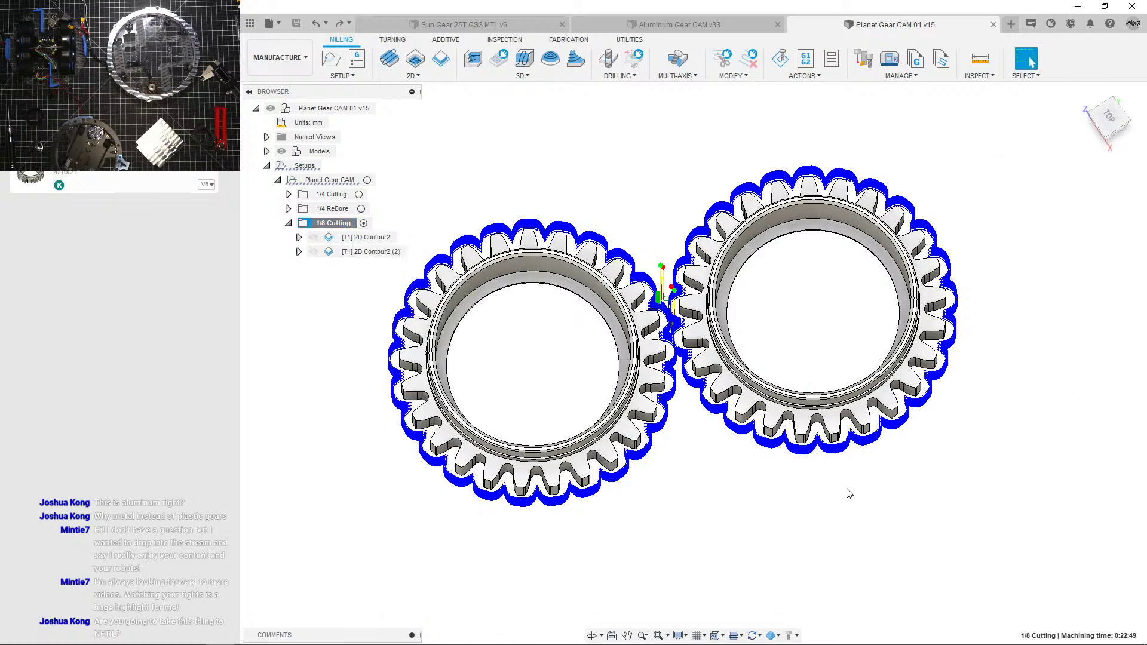
left_click(790, 508)
scroll(441, 244, "up", 2)
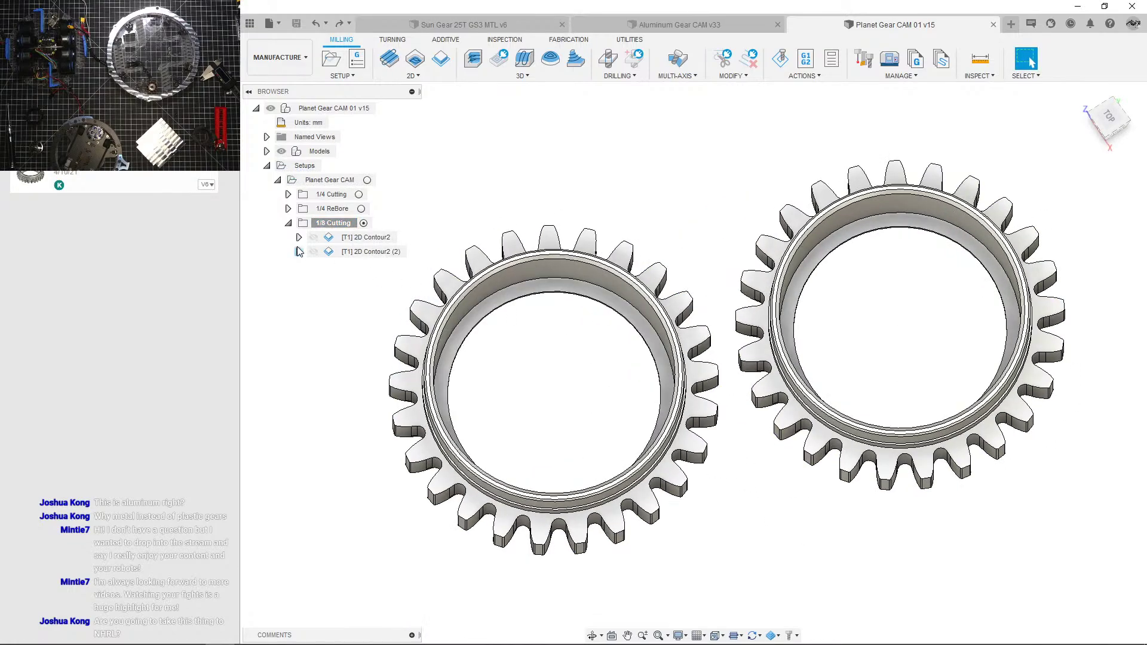
left_click(288, 224)
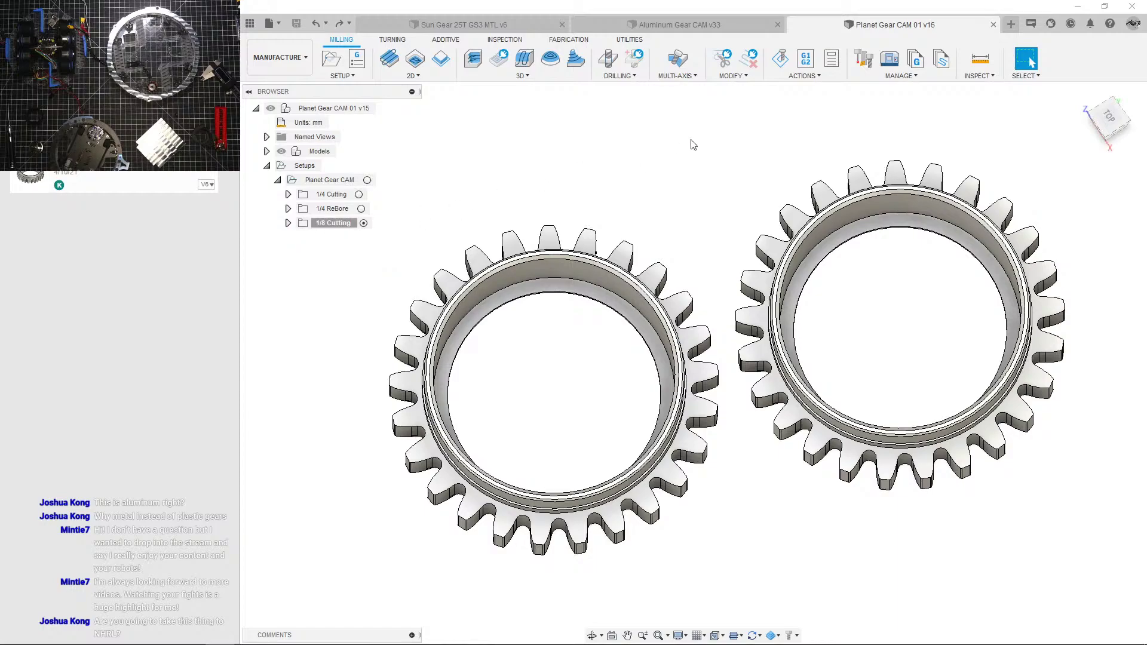
Step: Switch to the Aluminum Gear CAM document and examine the 2D Contour4 toolpath around the gear teeth in the 1.5mm Shaping folder
left_click(722, 26)
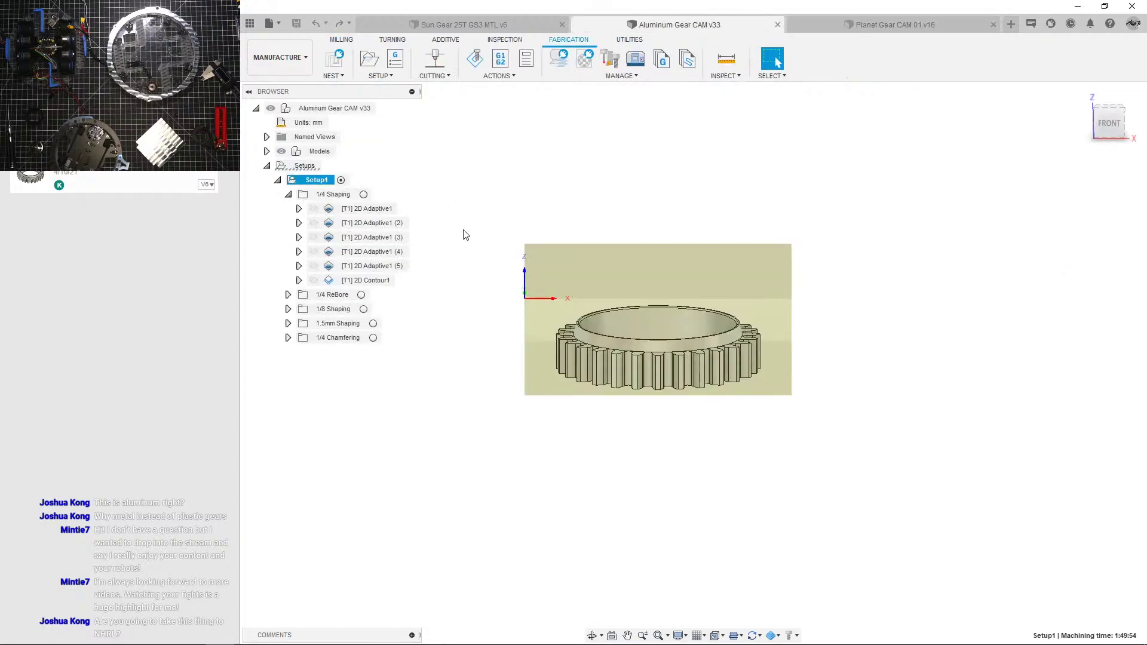
left_click(289, 195)
left_click(288, 238)
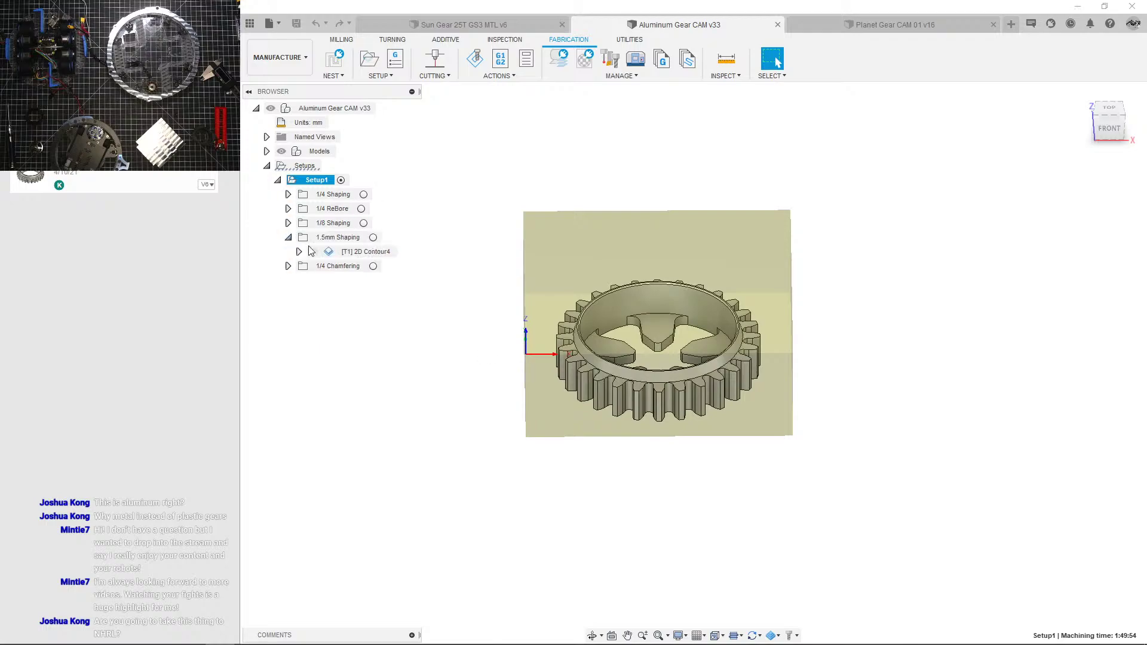
left_click(364, 251)
left_click(352, 251)
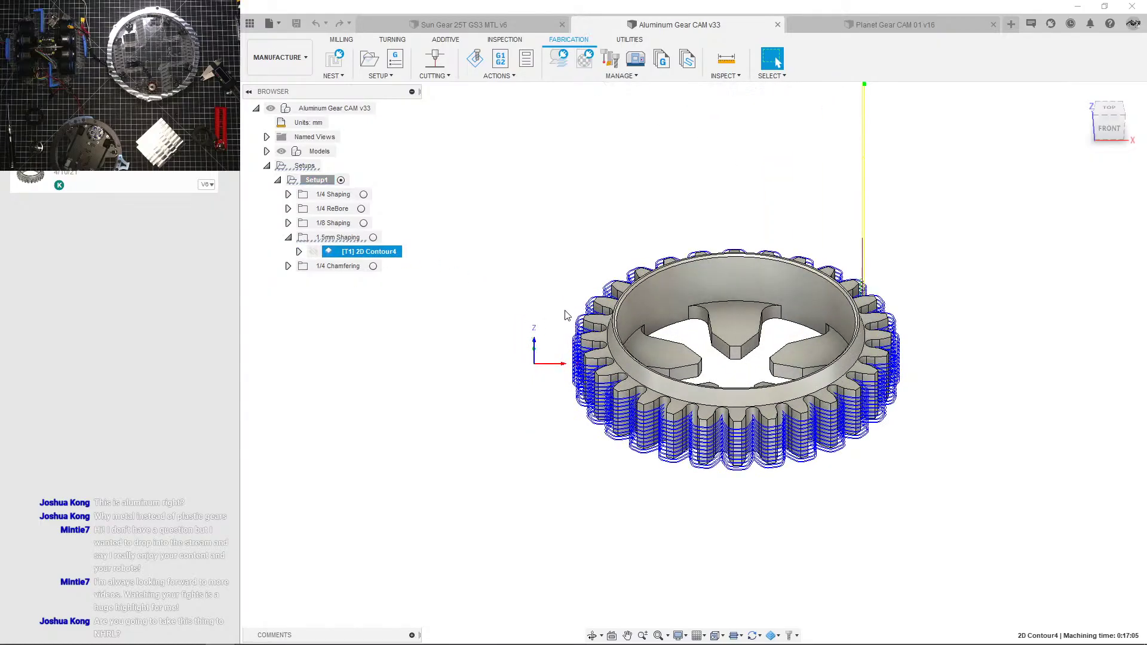
scroll(566, 312, "up", 4)
middle_click_drag(565, 313, 597, 335, "shift")
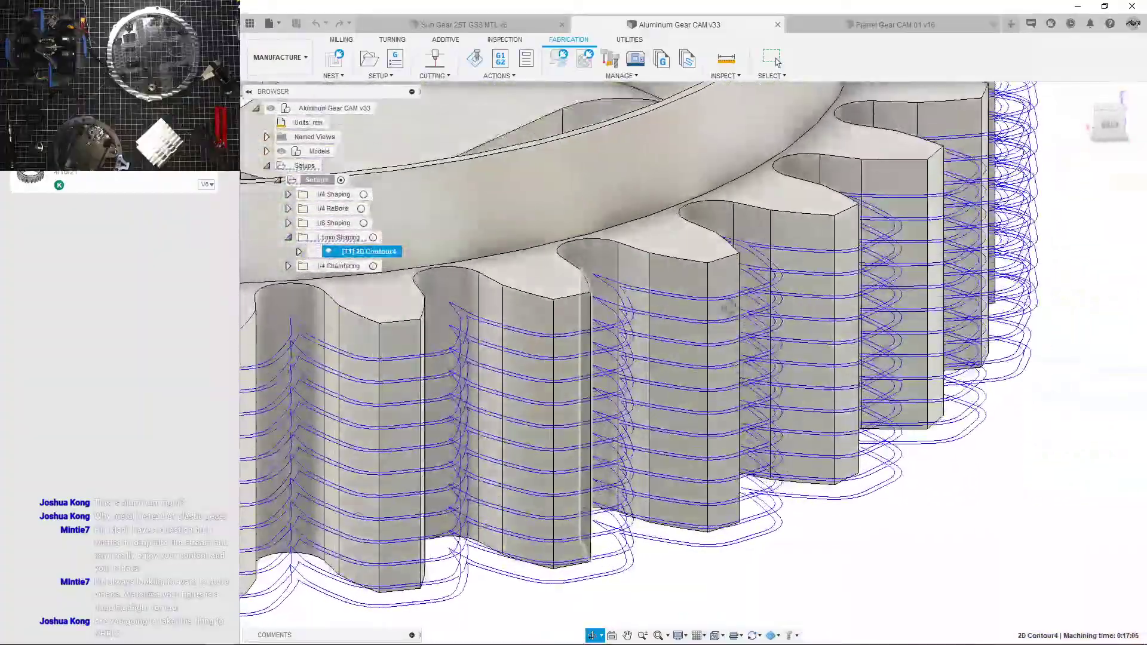
middle_click_drag(727, 308, 514, 311, "shift")
scroll(514, 311, "down", 3)
left_click(440, 334)
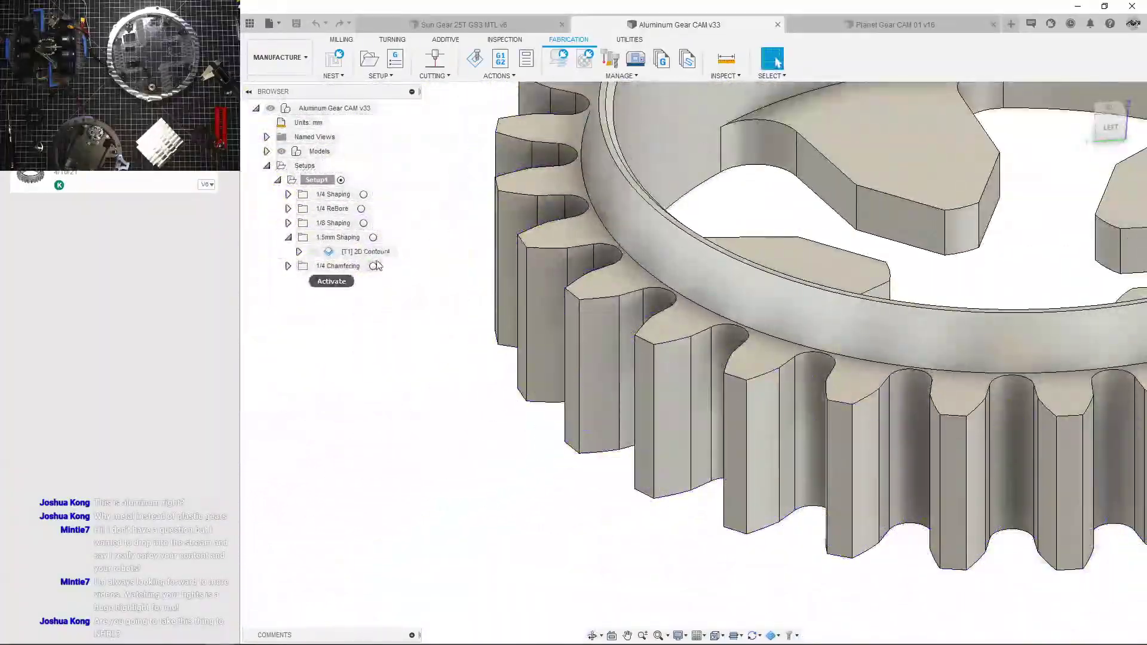
Step: Check the tool, spindle speeds and feedrates of 2D Contour4, then leave the operation unchanged
double_click(366, 251)
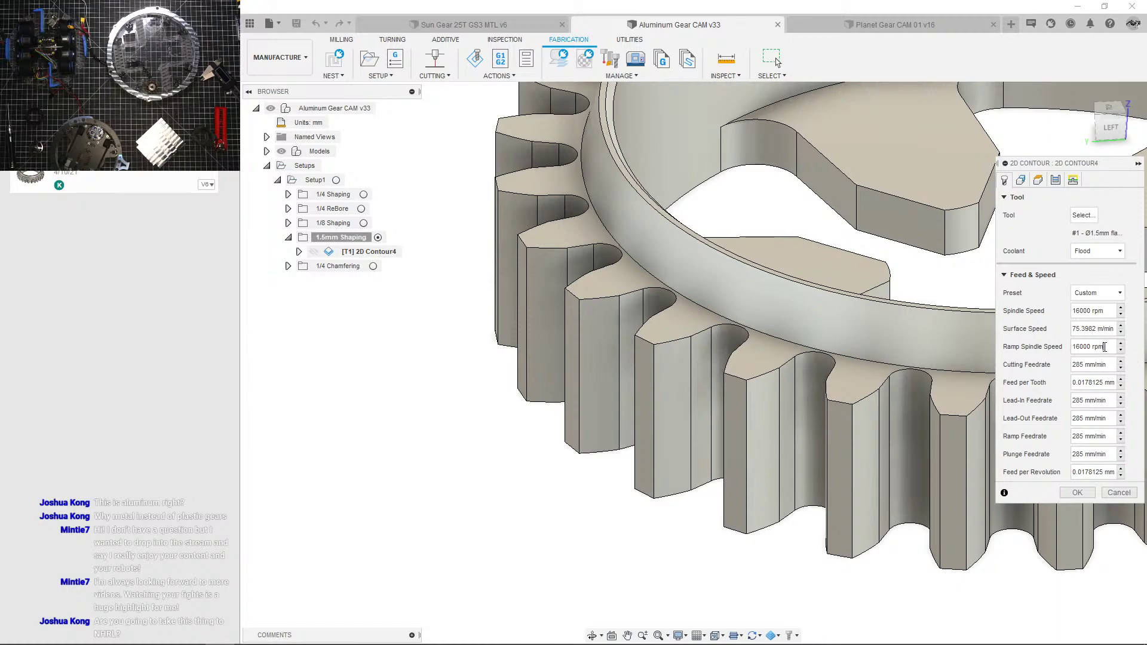
left_click_drag(1105, 346, 1060, 342)
left_click(1089, 348)
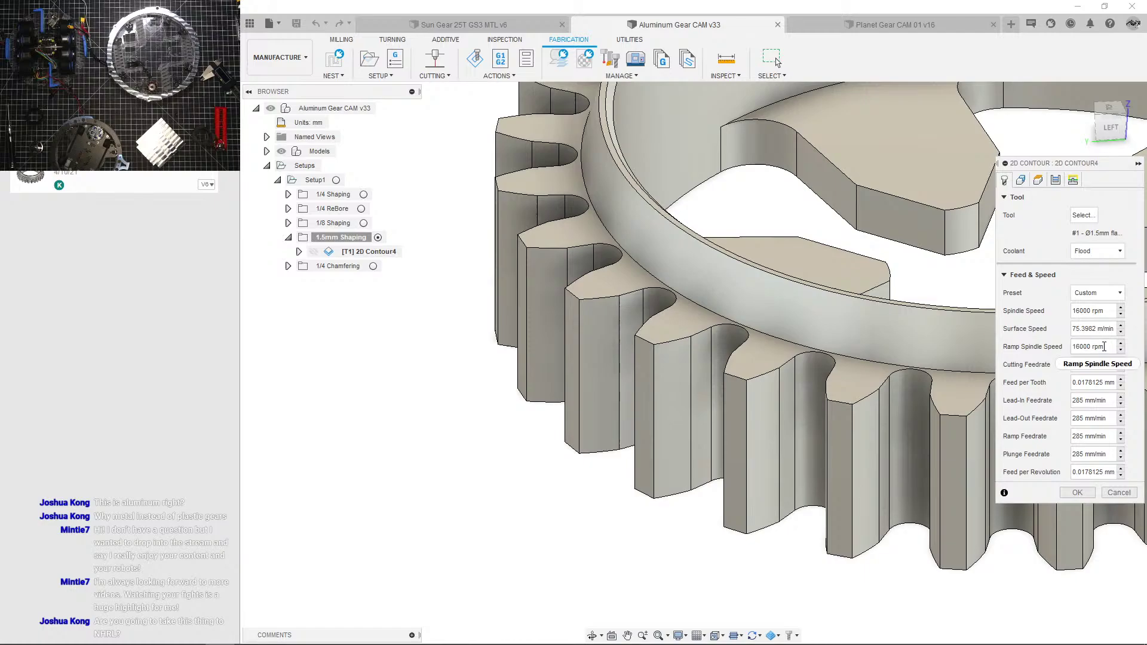
left_click_drag(1105, 346, 1035, 342)
left_click(1090, 348)
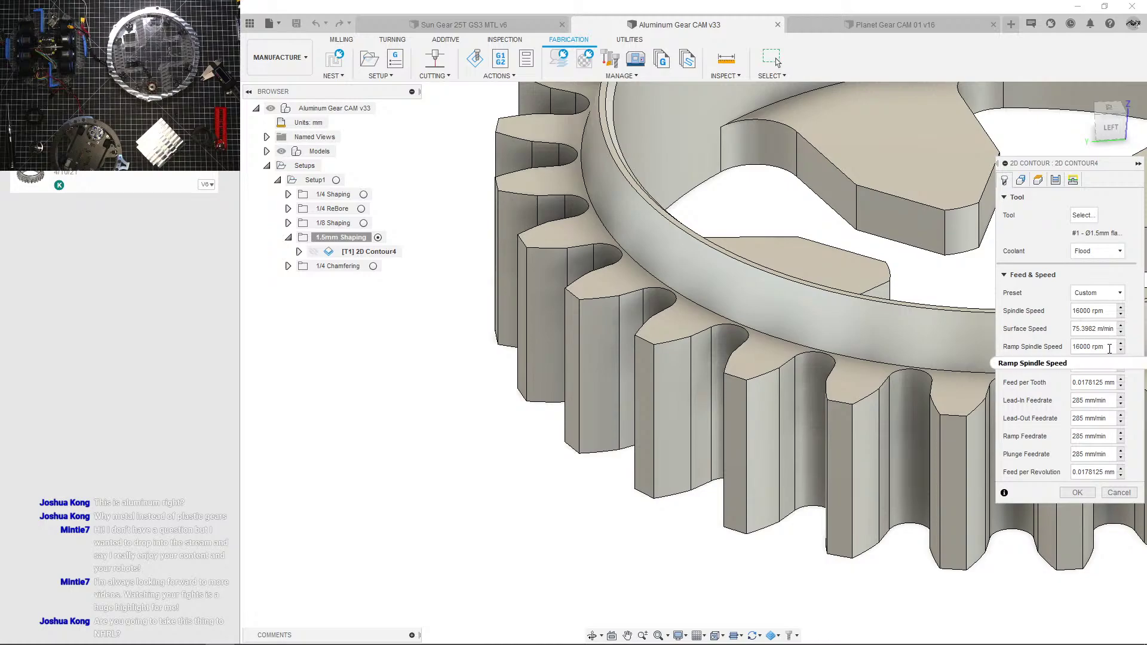
left_click_drag(1110, 349, 1061, 347)
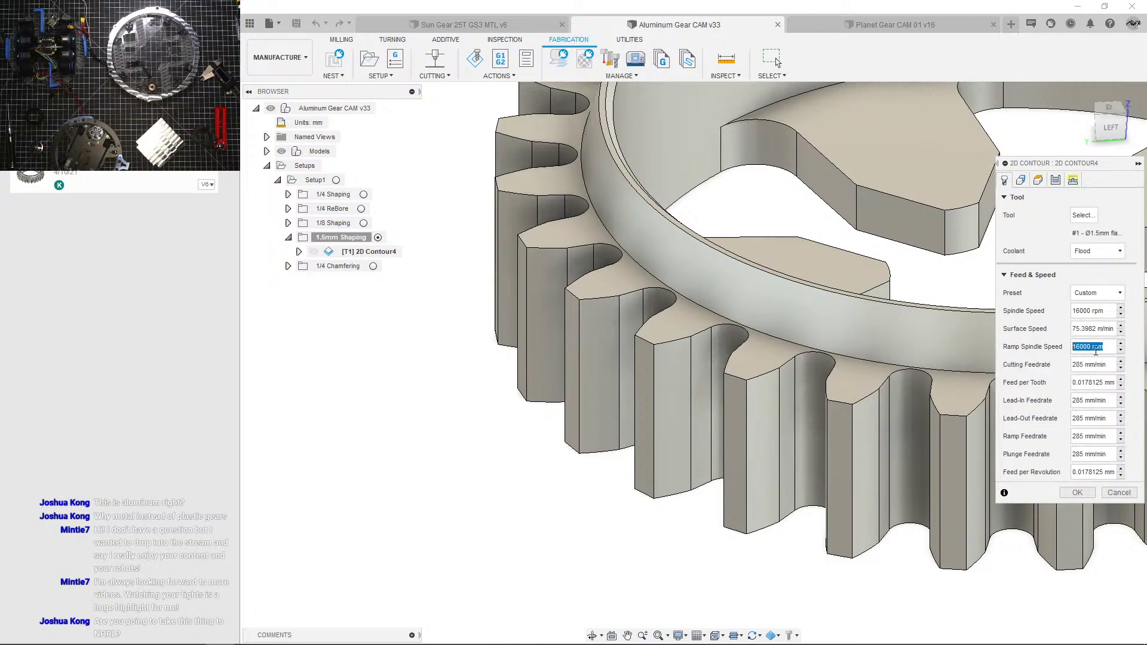
scroll(903, 457, "down", 5)
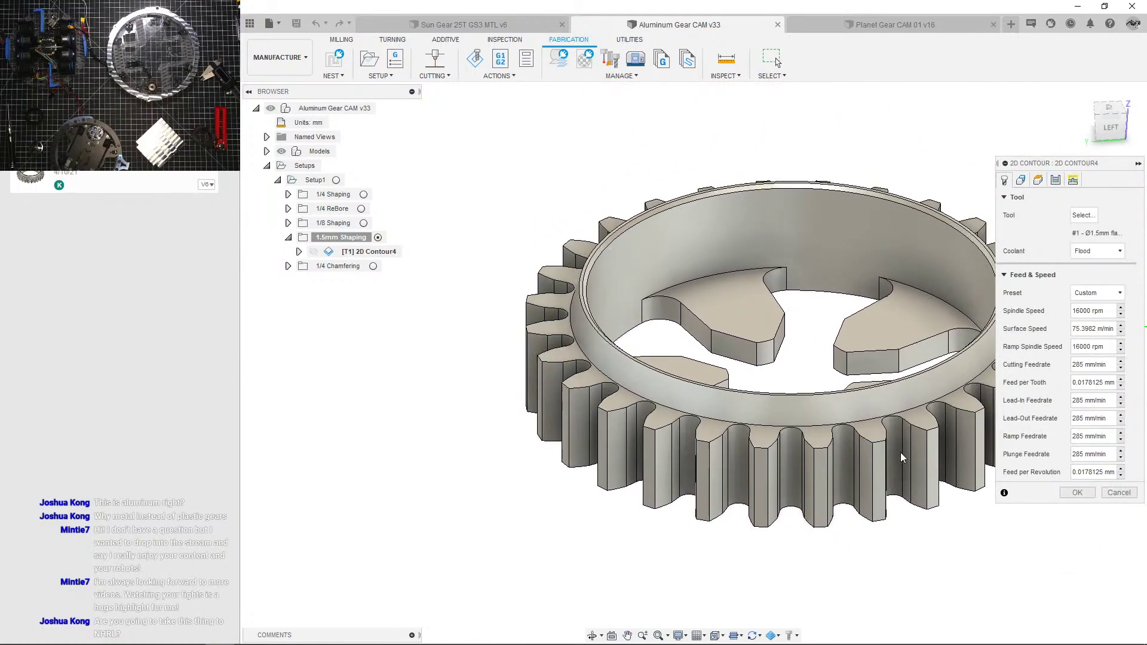
left_click(1115, 493)
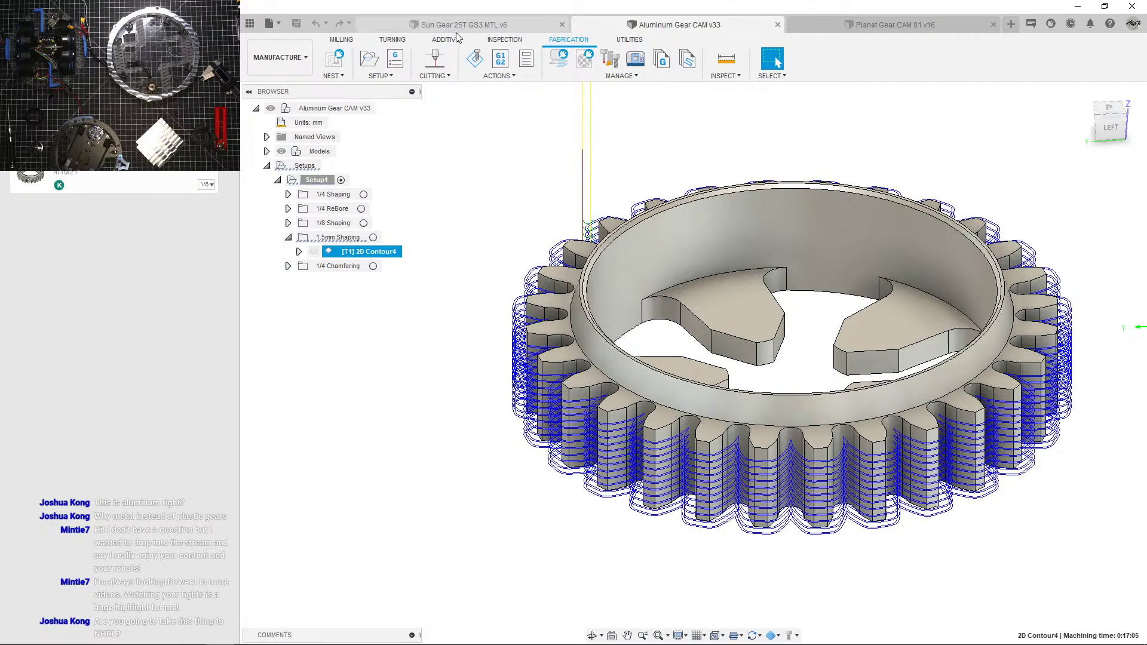
Step: Copy the 1.5mm Shaping folder into the Planet Gear CAM setup and expand the copied folder
left_click(340, 238)
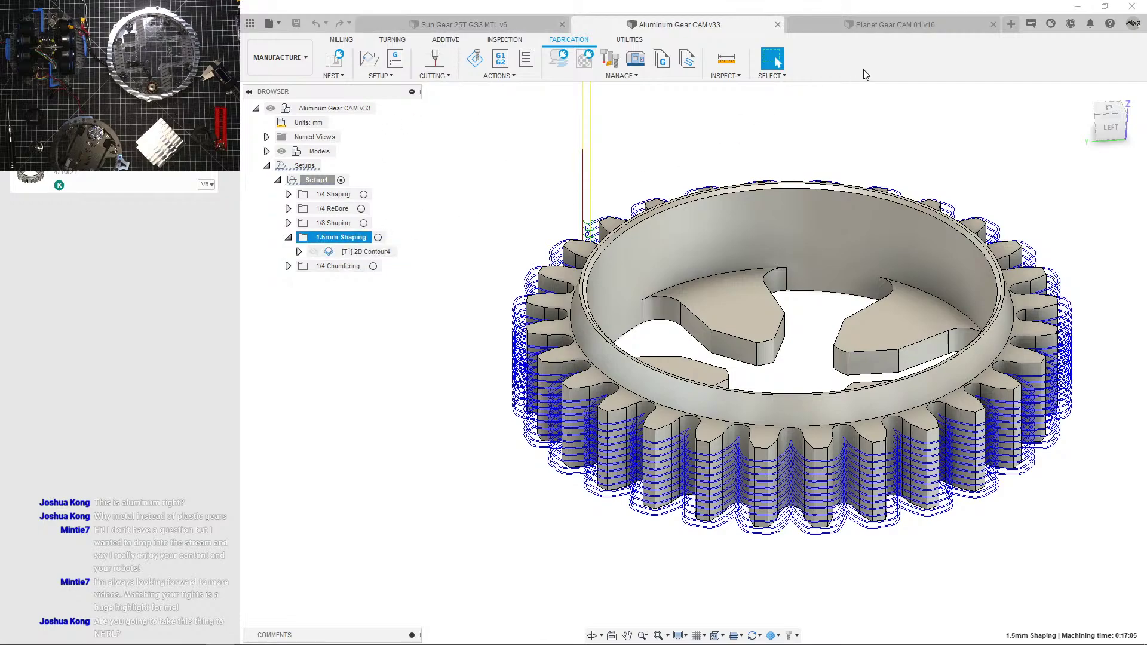
left_click(884, 24)
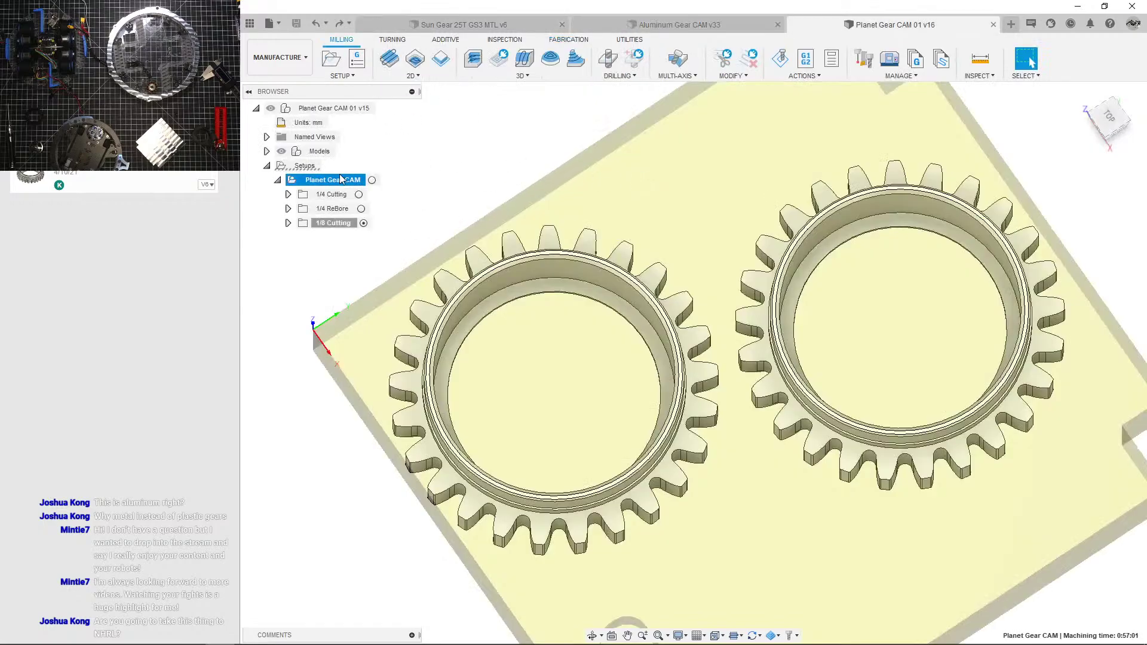
key("ctrl+v")
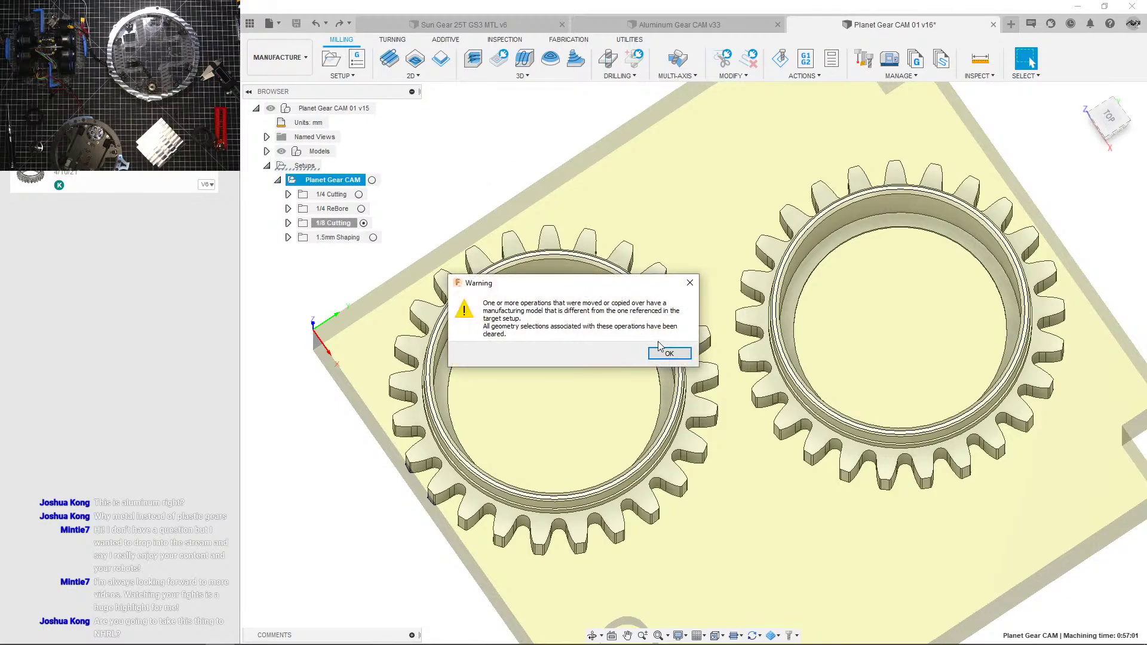
left_click(671, 356)
left_click(289, 237)
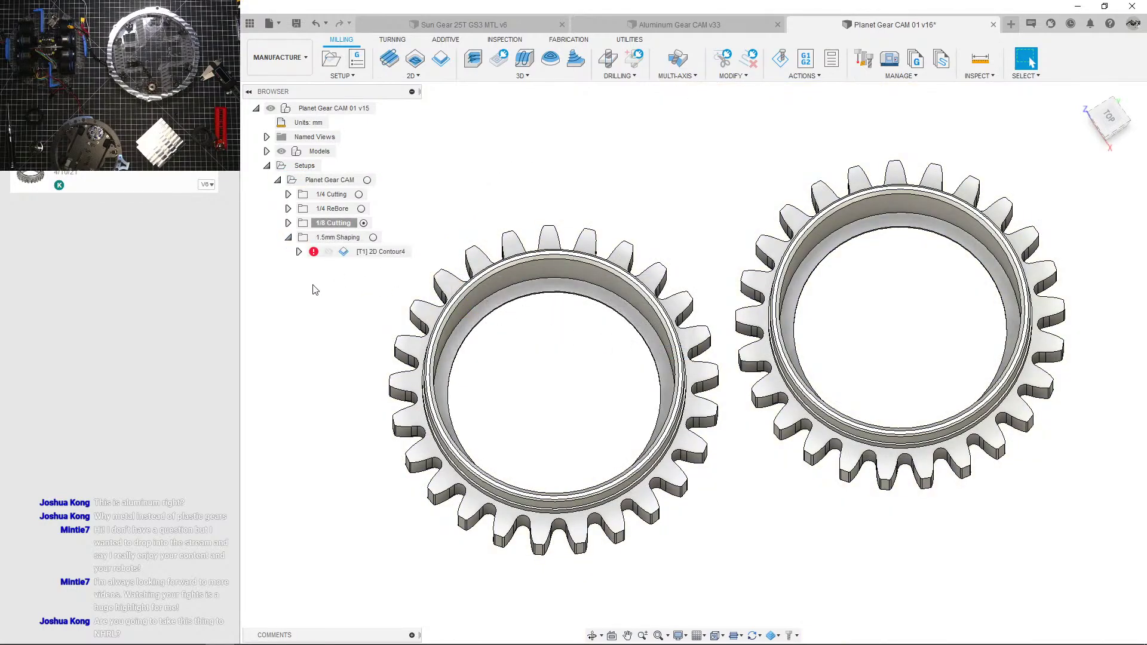
Step: Select the bottom tooth outlines of both planet gears as the contours for the copied 2D Contour4 operation
double_click(366, 252)
middle_click_drag(791, 359, 773, 263, "shift")
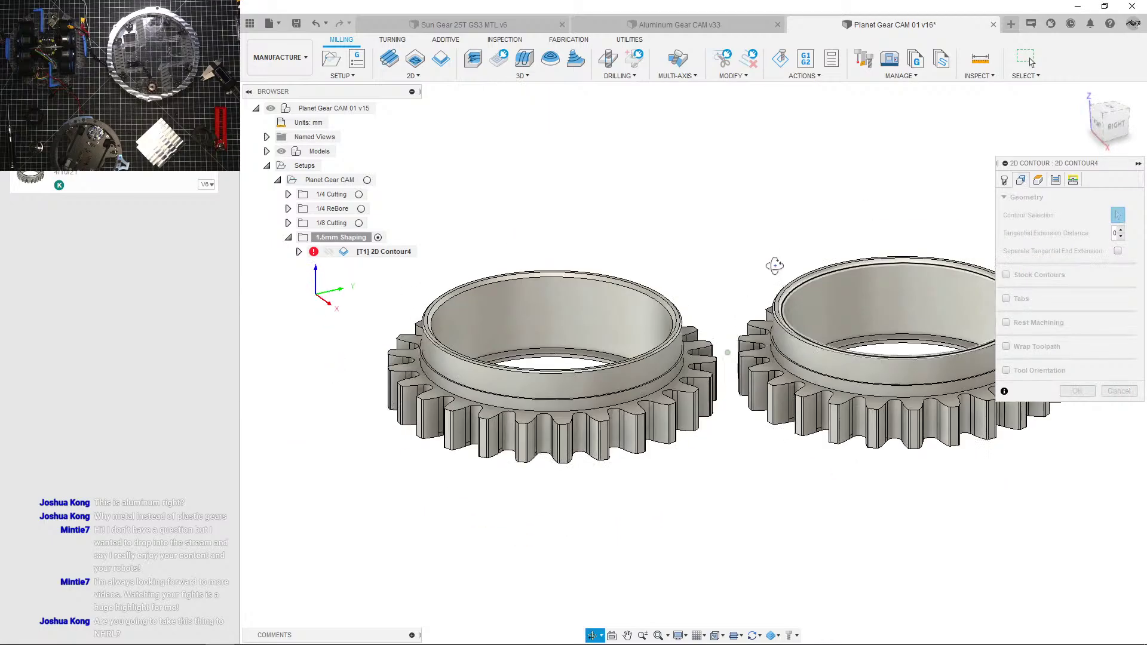
scroll(691, 447, "up", 4)
left_click(695, 435)
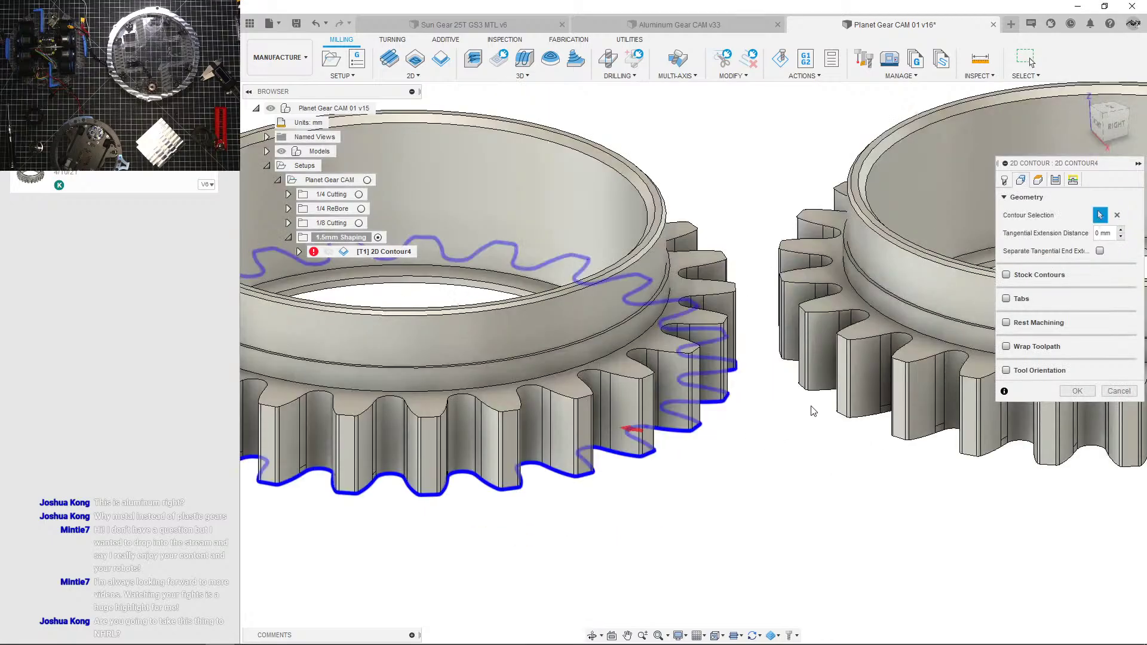
left_click(818, 391)
middle_click_drag(685, 352, 653, 371, "shift")
scroll(652, 367, "down", 3)
scroll(653, 368, "down", 3)
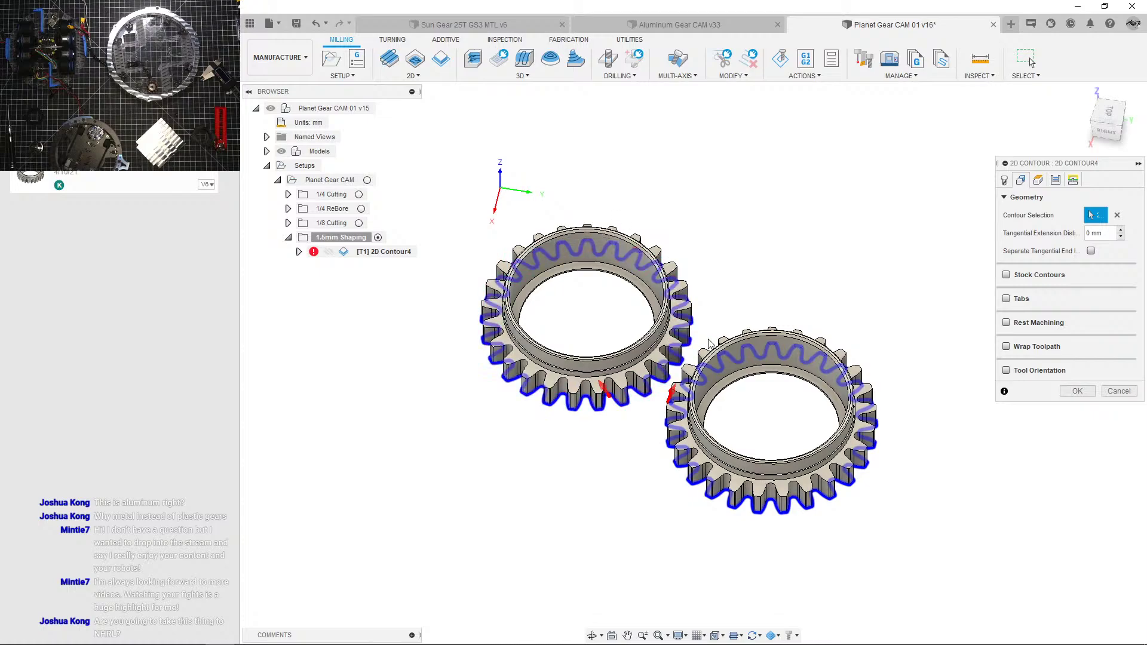
left_click(1078, 391)
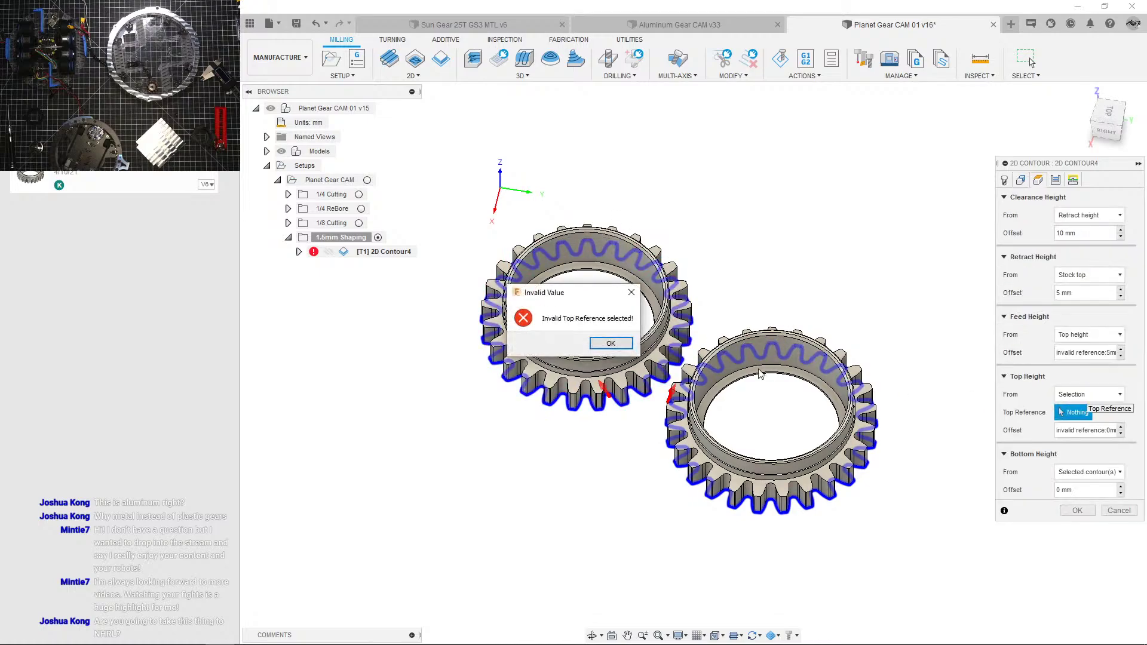
Step: Dismiss the invalid reference error, set 2D Contour4's top height from a planet gear's upper tooth face, and offset the bottom height -0.3 mm
left_click(610, 343)
scroll(717, 418, "up", 5)
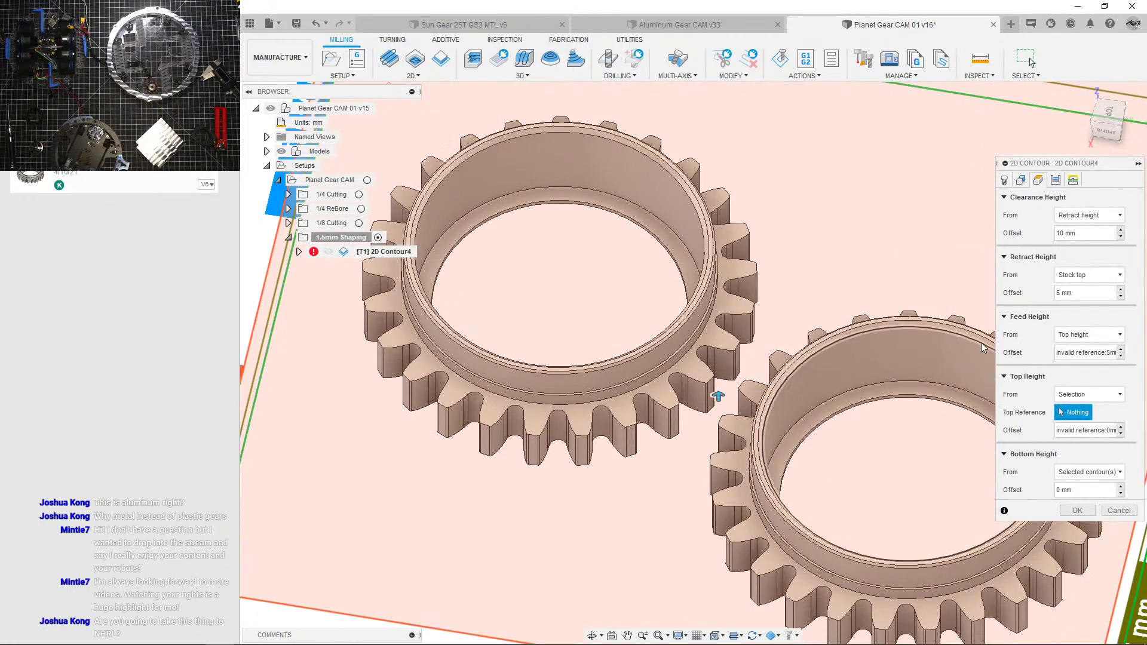
scroll(732, 377, "up", 4)
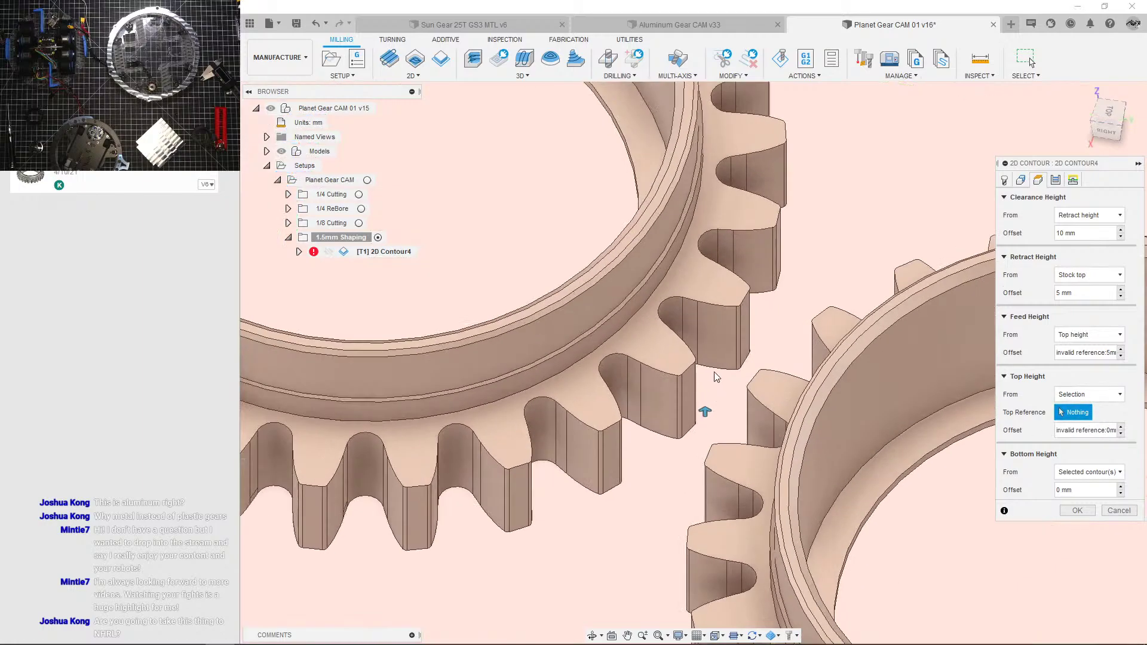
left_click(673, 358)
middle_click_drag(848, 440, 888, 407, "shift")
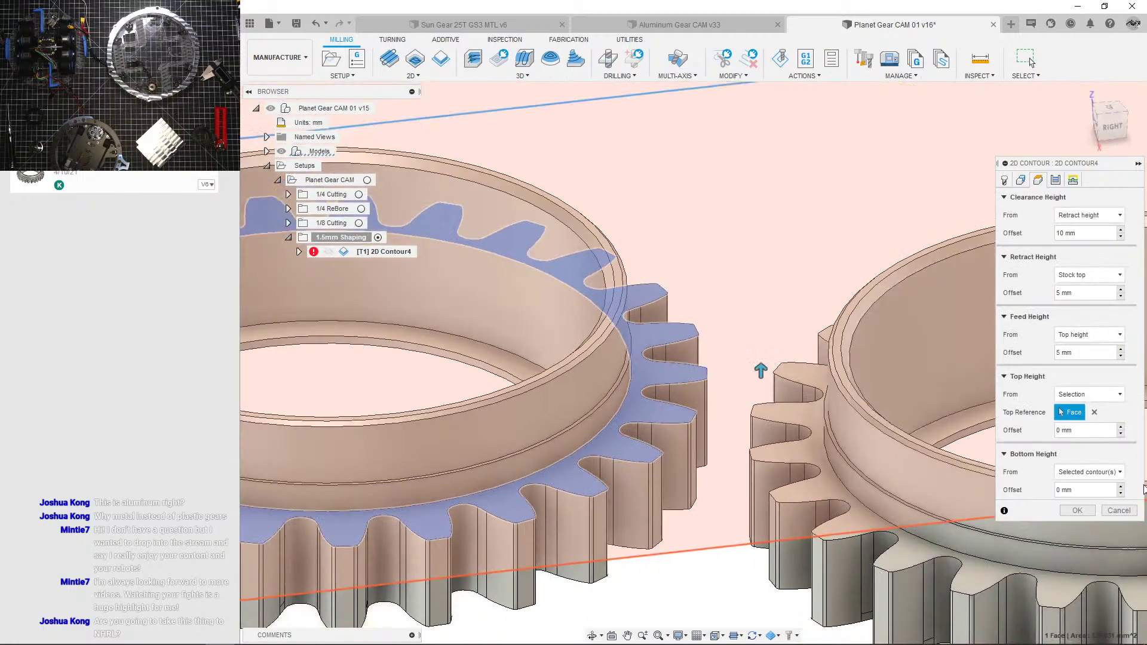
left_click(1095, 490)
type("-.3")
left_click(1079, 510)
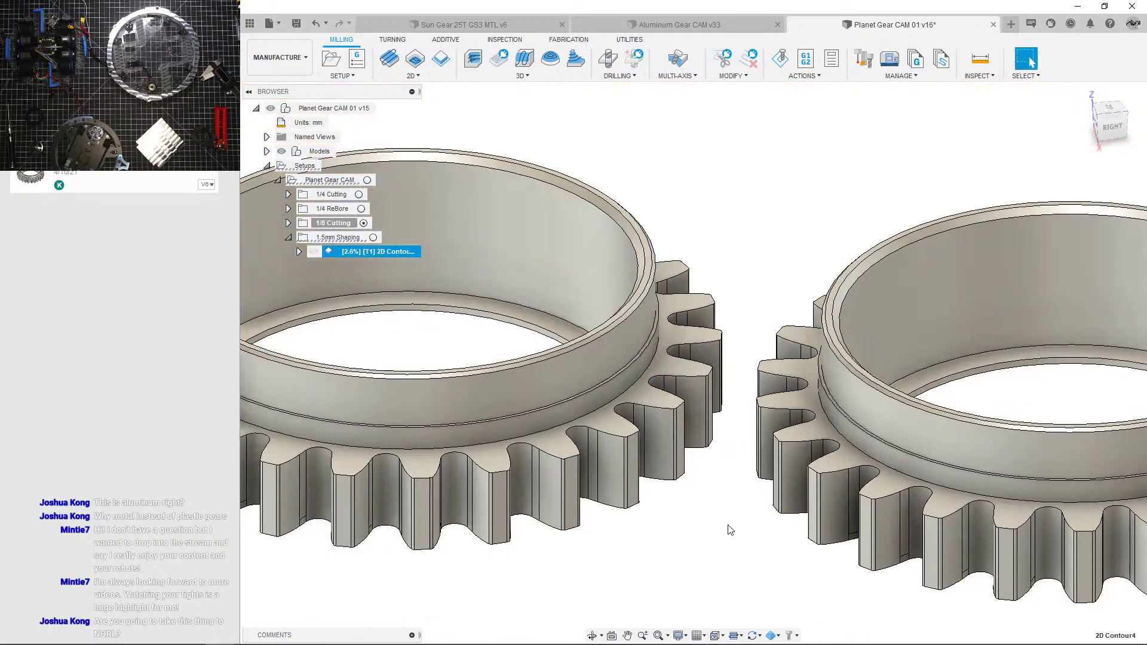
Step: Measure the length of a vertical tooth edge on the planet gear
scroll(730, 529, "up", 3)
key("i")
left_click(590, 386)
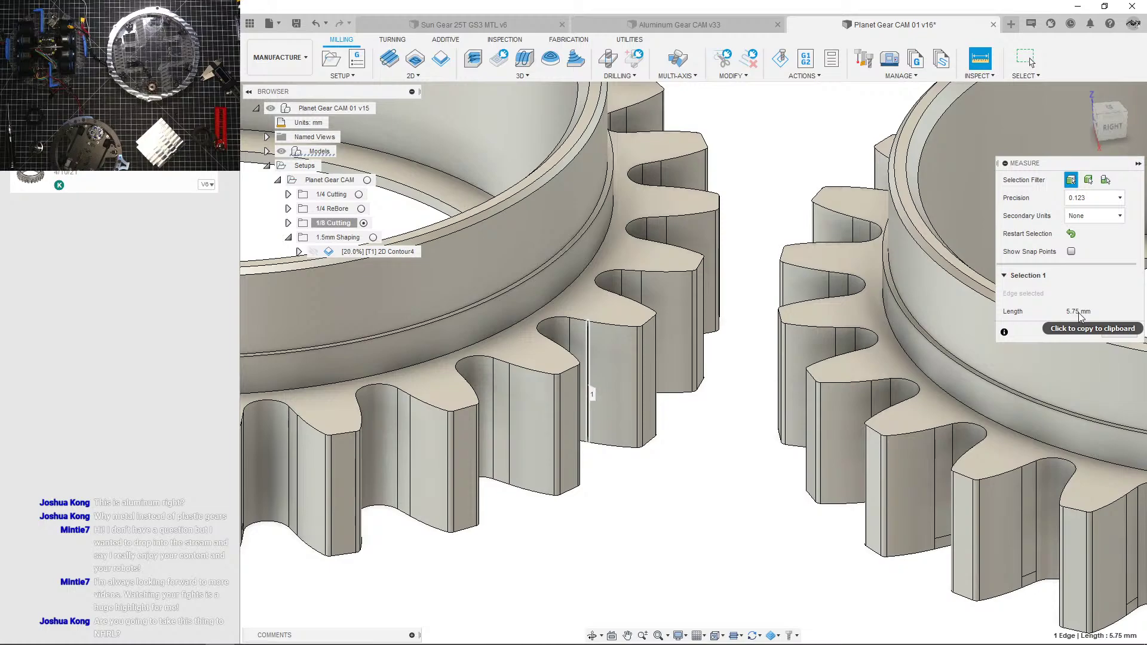
key("Escape")
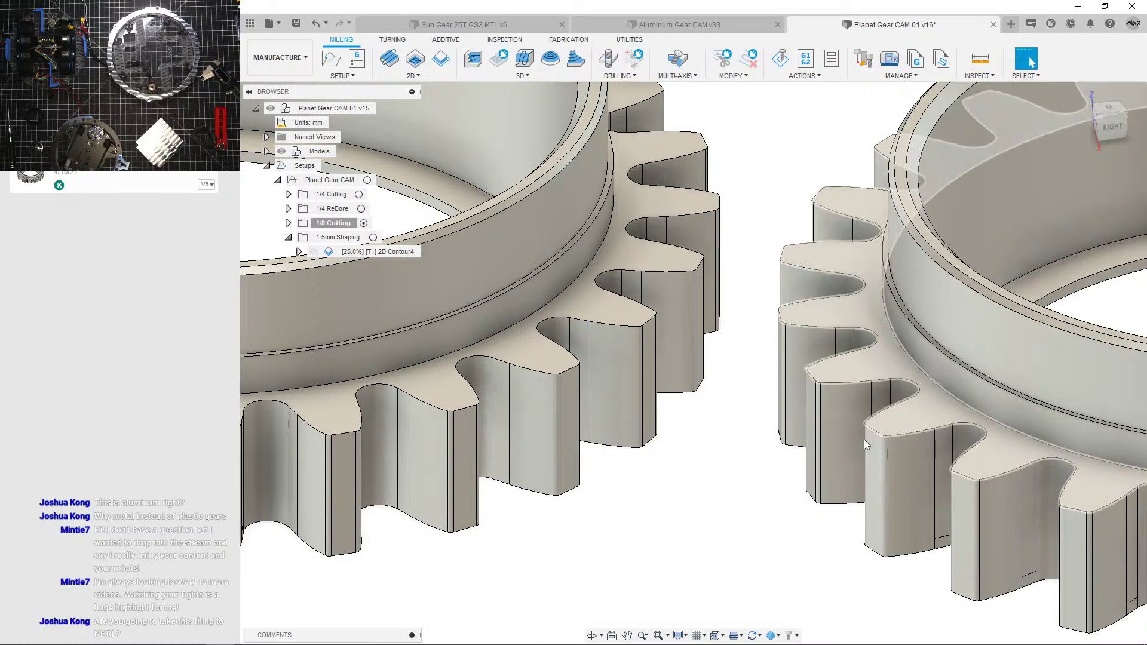
left_click(864, 439)
scroll(725, 469, "down", 5)
key("Escape")
scroll(690, 461, "down", 3)
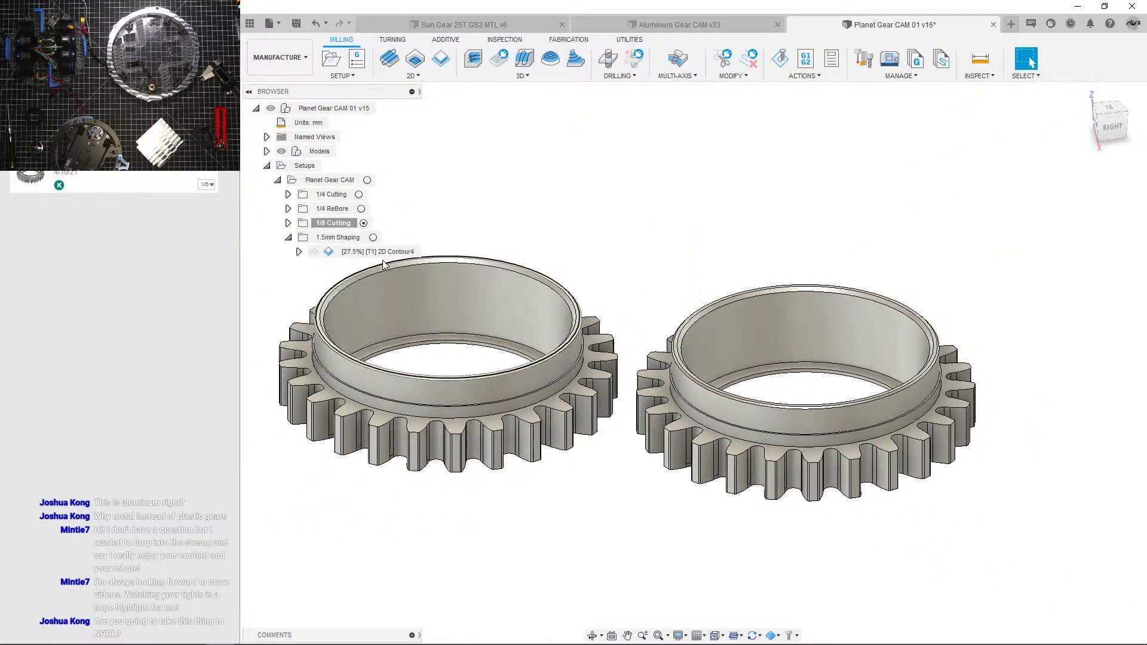
Step: Review 2D Contour4's roughing and multiple-depth passes and set its bottom height offset to -0.25 mm
left_click(378, 252)
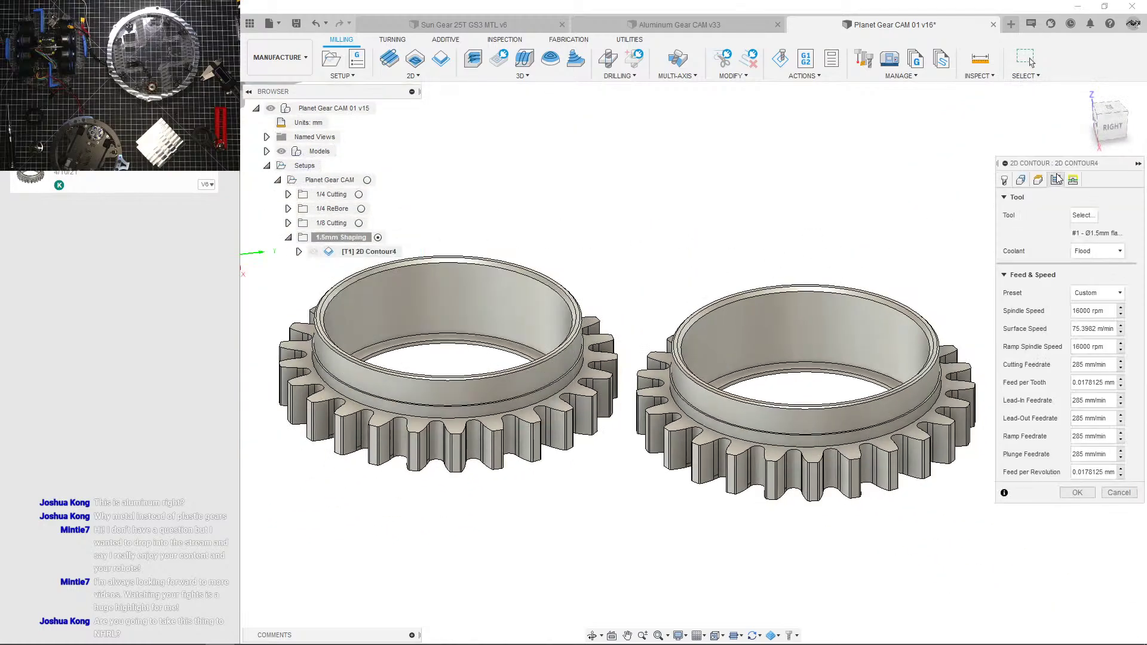
left_click(1056, 179)
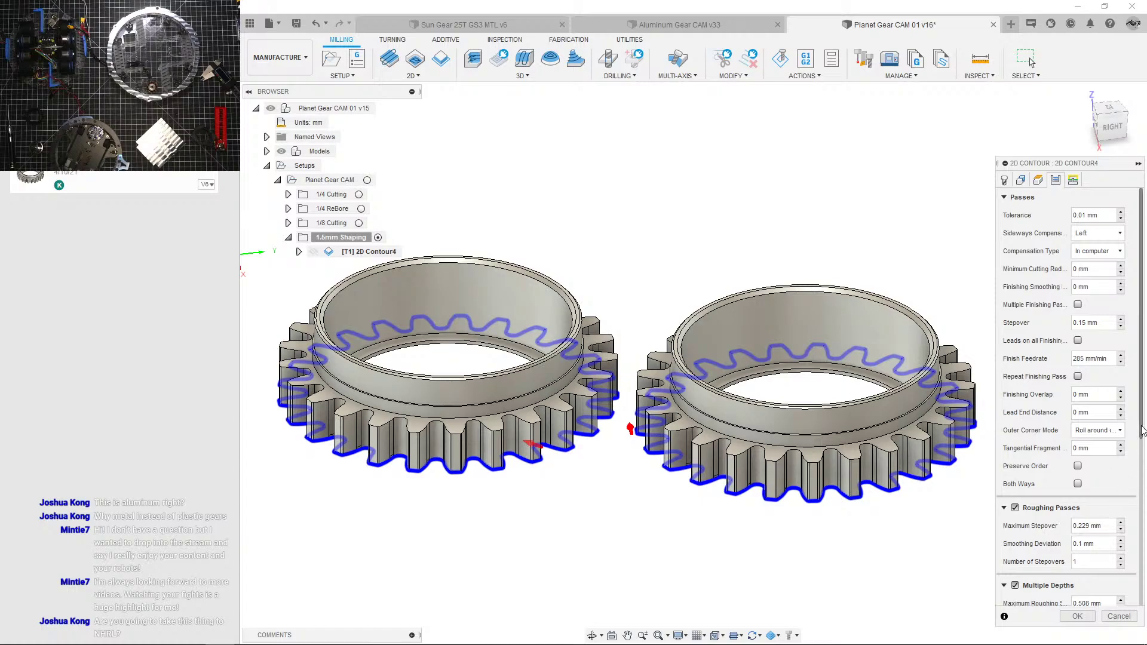
scroll(1136, 529, "down", 3)
scroll(1136, 530, "down", 1)
scroll(1129, 490, "up", 2)
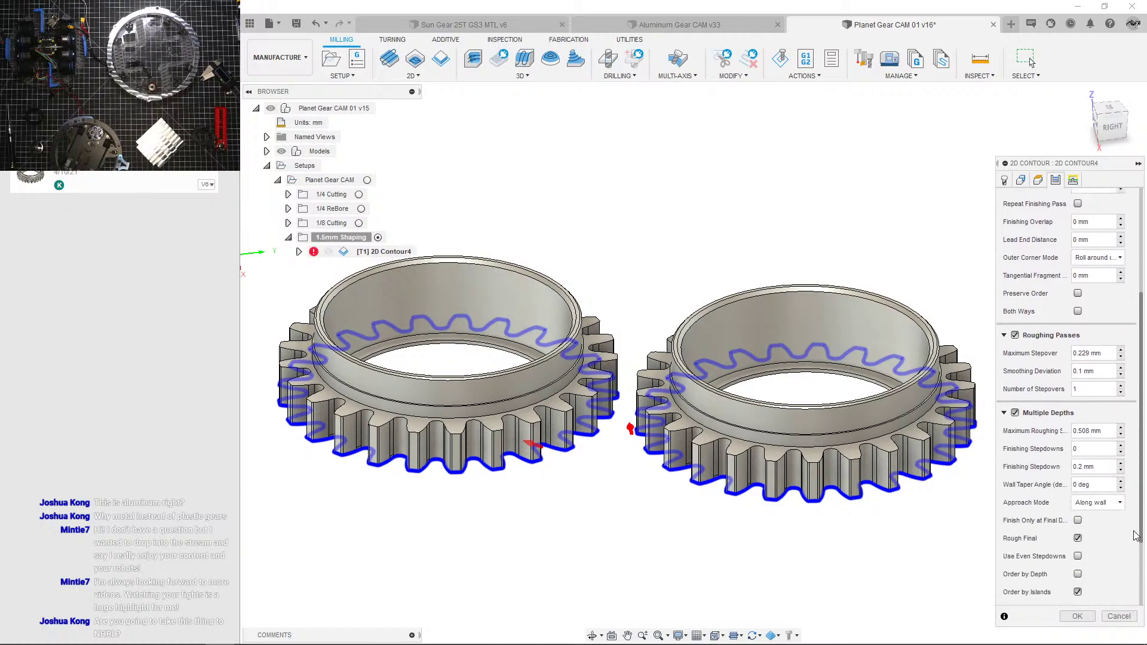
left_click(1041, 180)
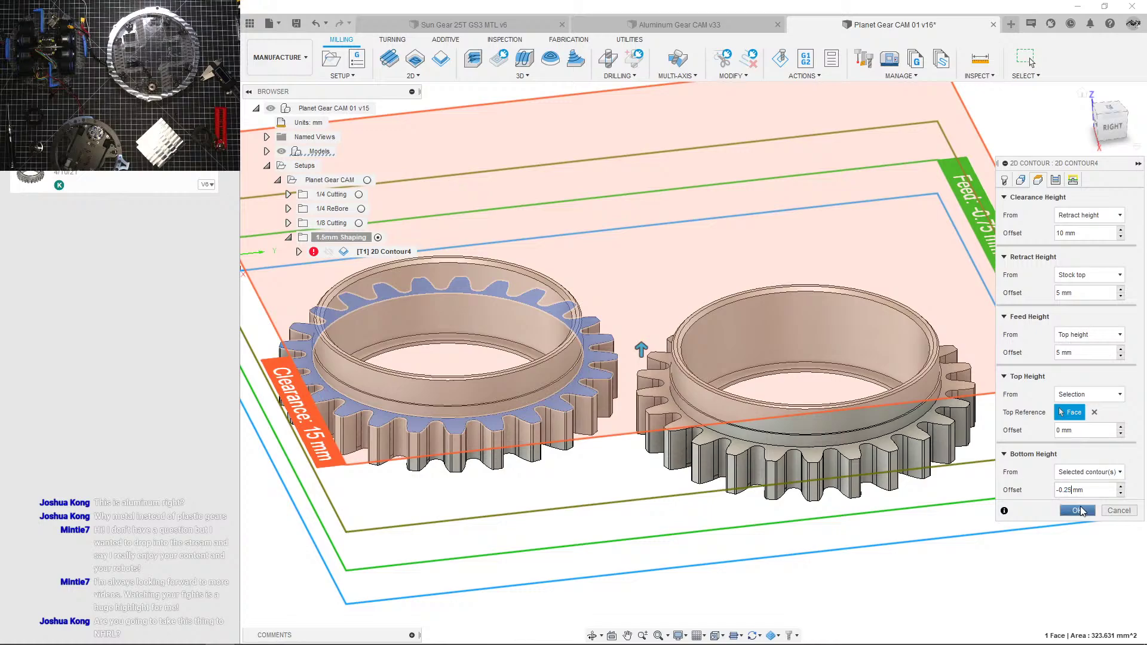
left_click(1074, 510)
Step: Check the speeds and feedrates of 2D Contour4 without changing them, and look through the Aluminum Tooling library
scroll(642, 422, "down", 1)
middle_click_drag(643, 423, 721, 422)
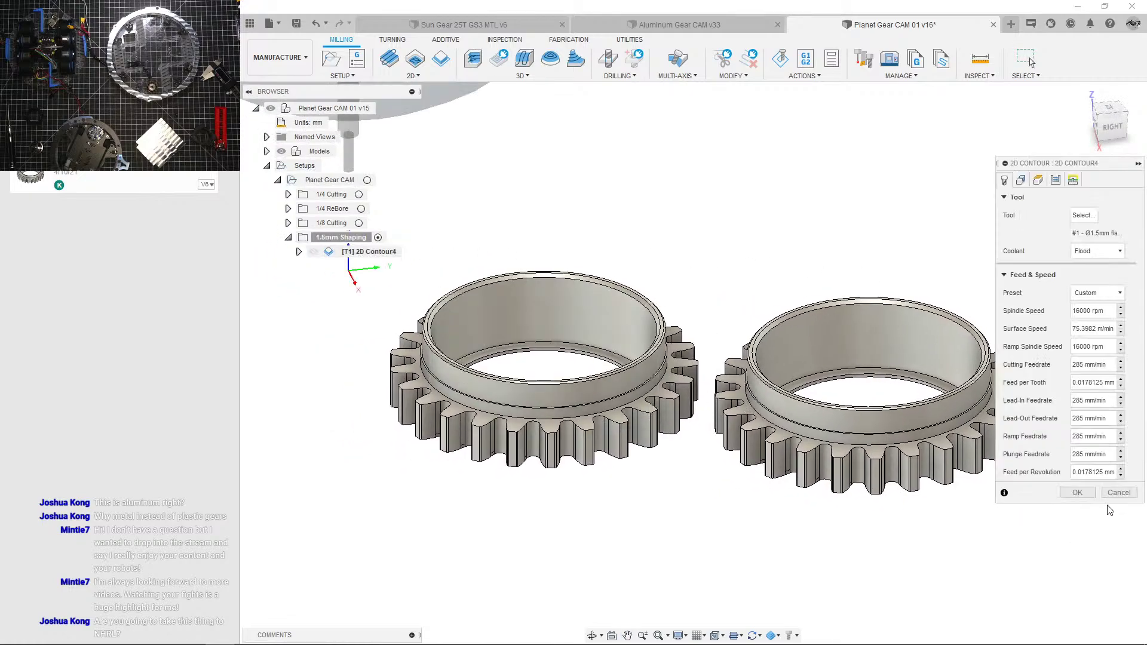
left_click(1118, 494)
left_click(797, 175)
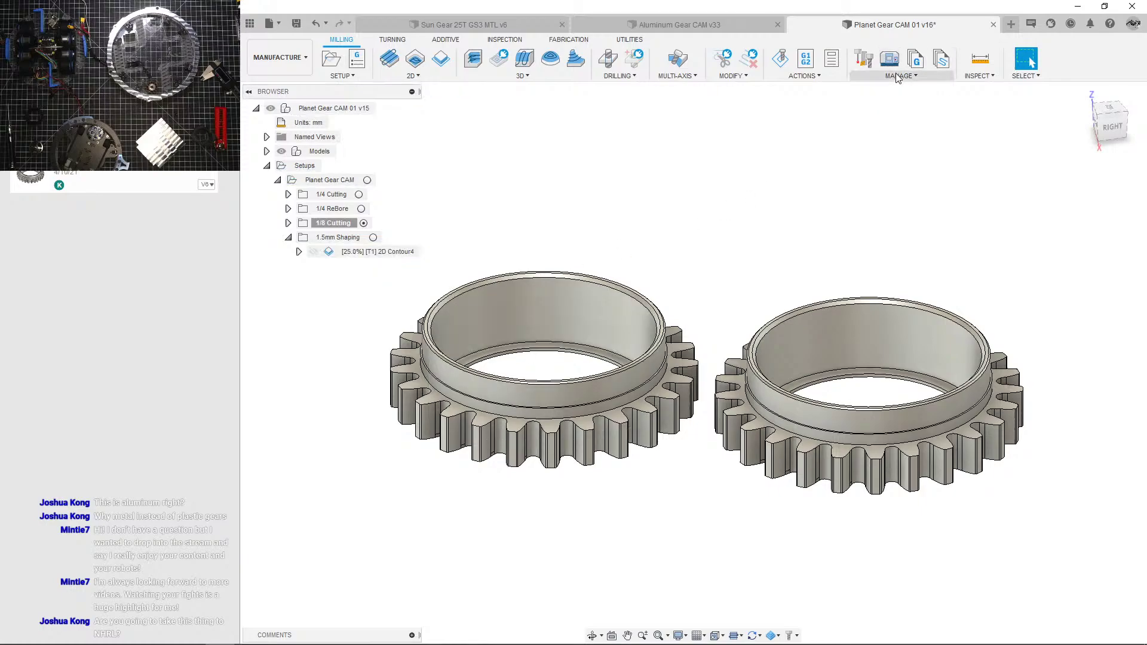
left_click(898, 77)
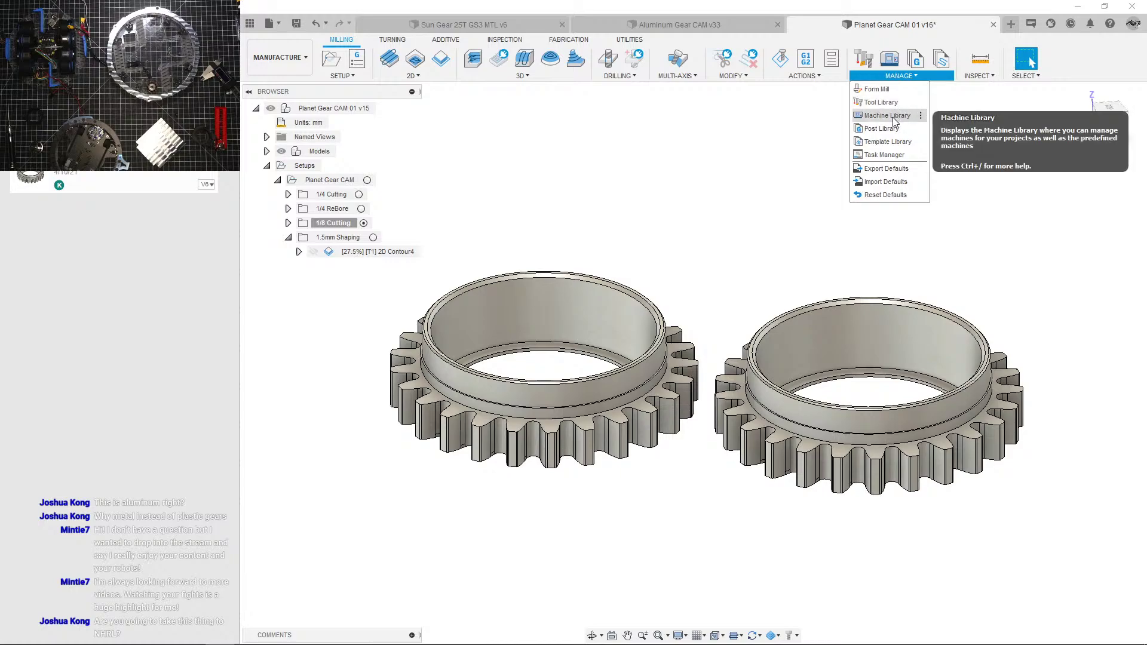
left_click(882, 102)
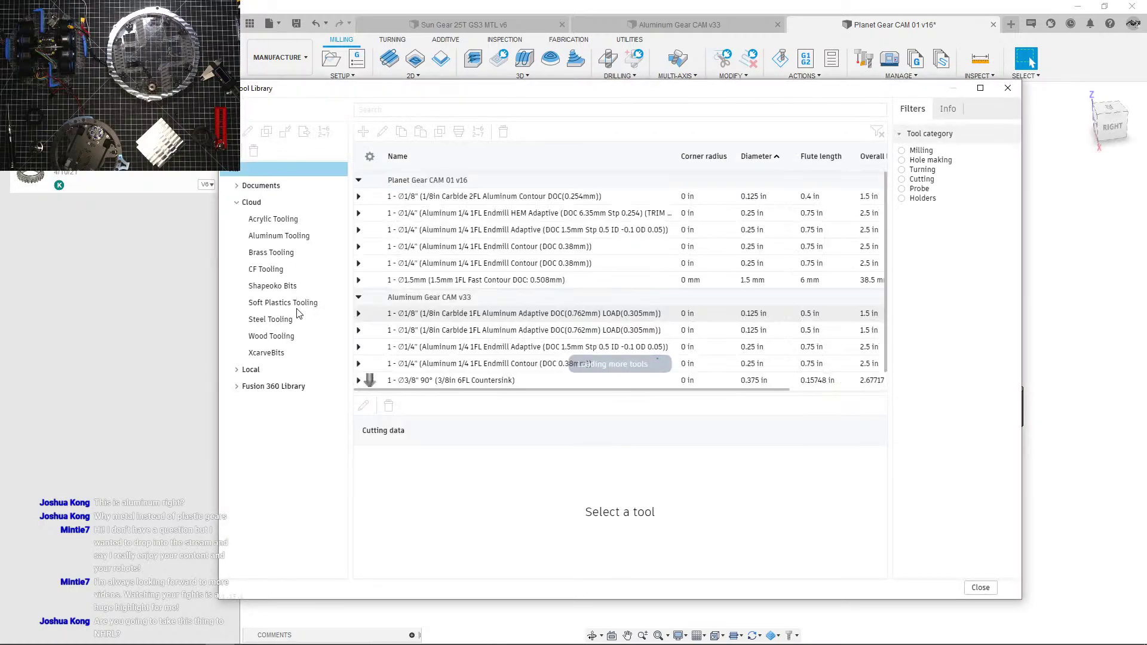
left_click(281, 236)
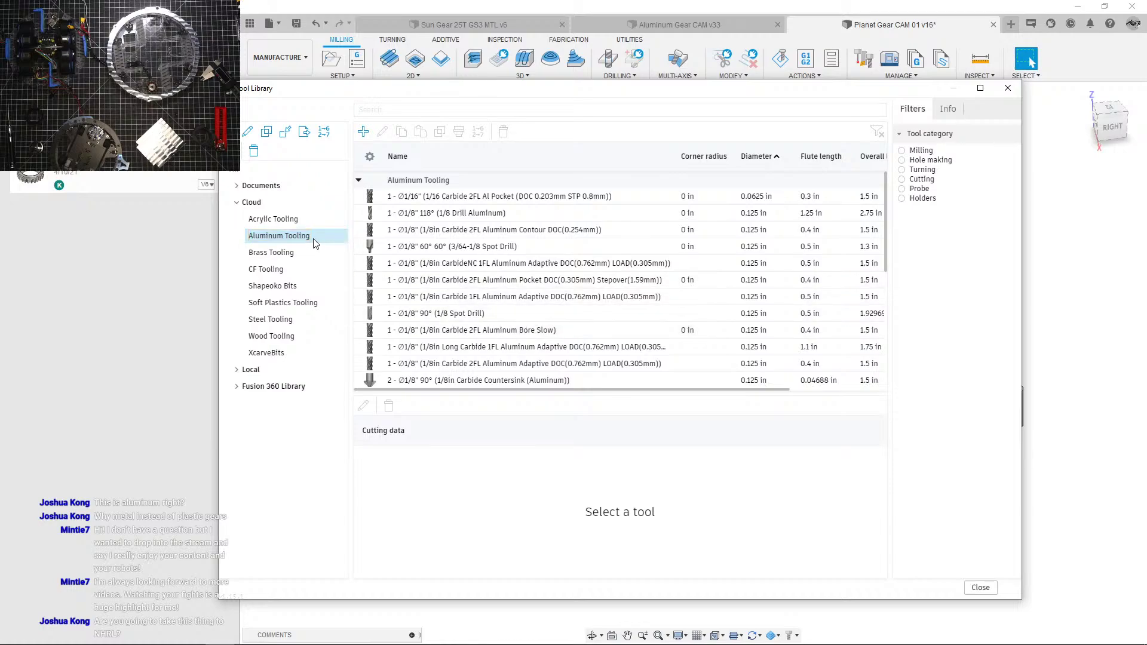
left_click(447, 248)
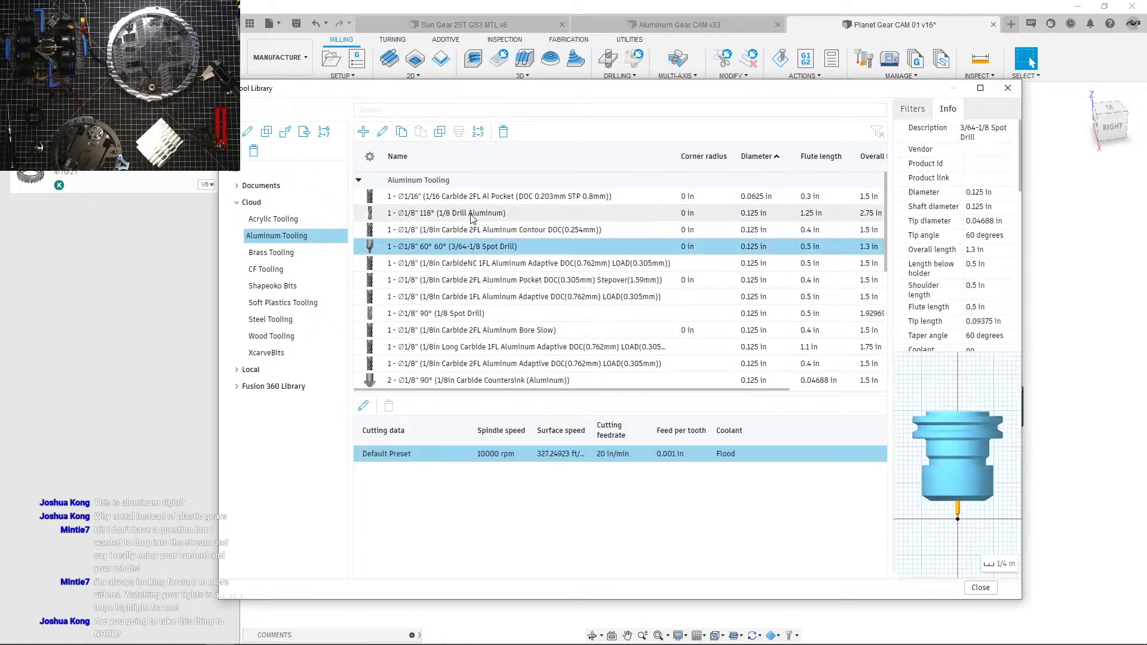
left_click(980, 588)
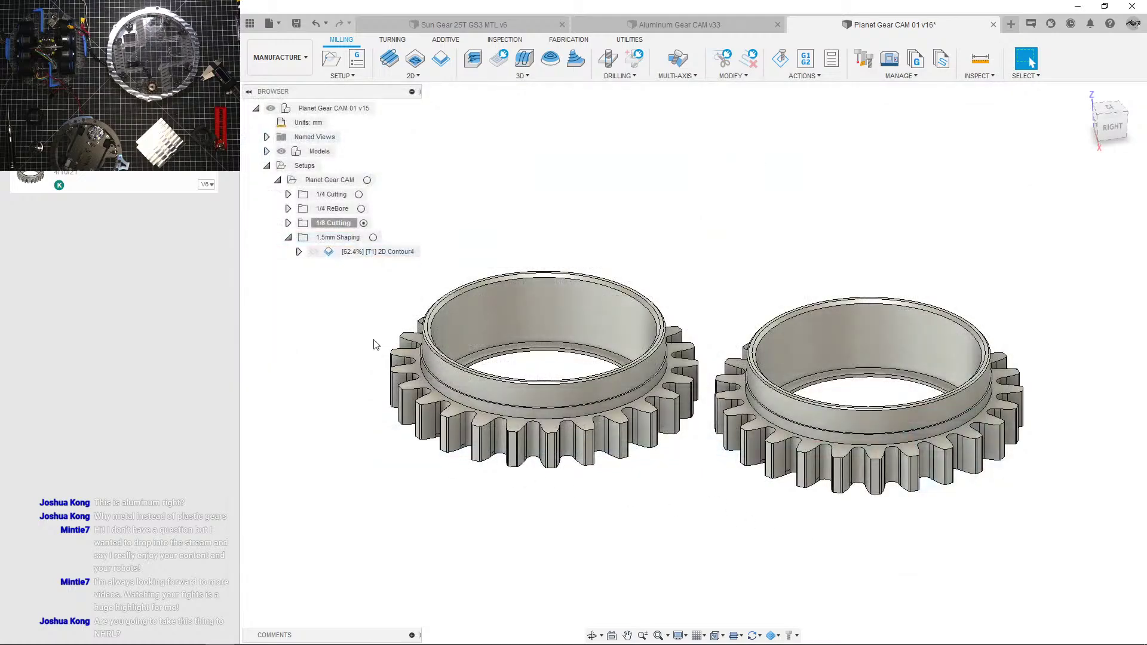
Step: Recheck 2D Contour4's tool settings and sort the Aluminum Tooling library by descending diameter
left_click(389, 251)
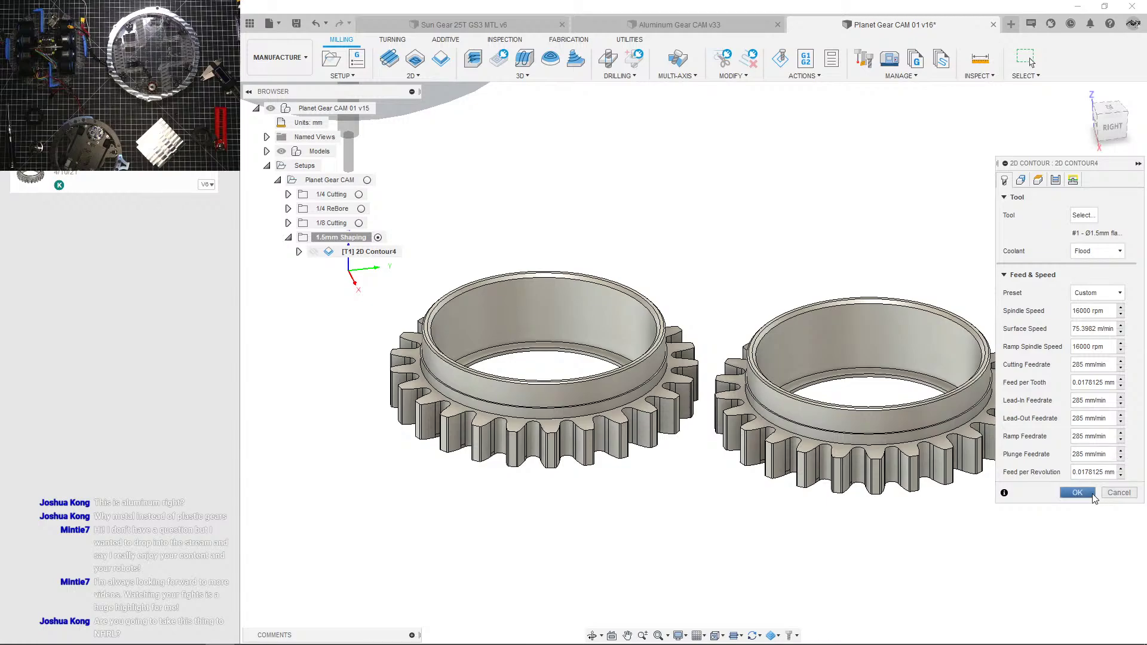
left_click(1078, 493)
left_click(864, 58)
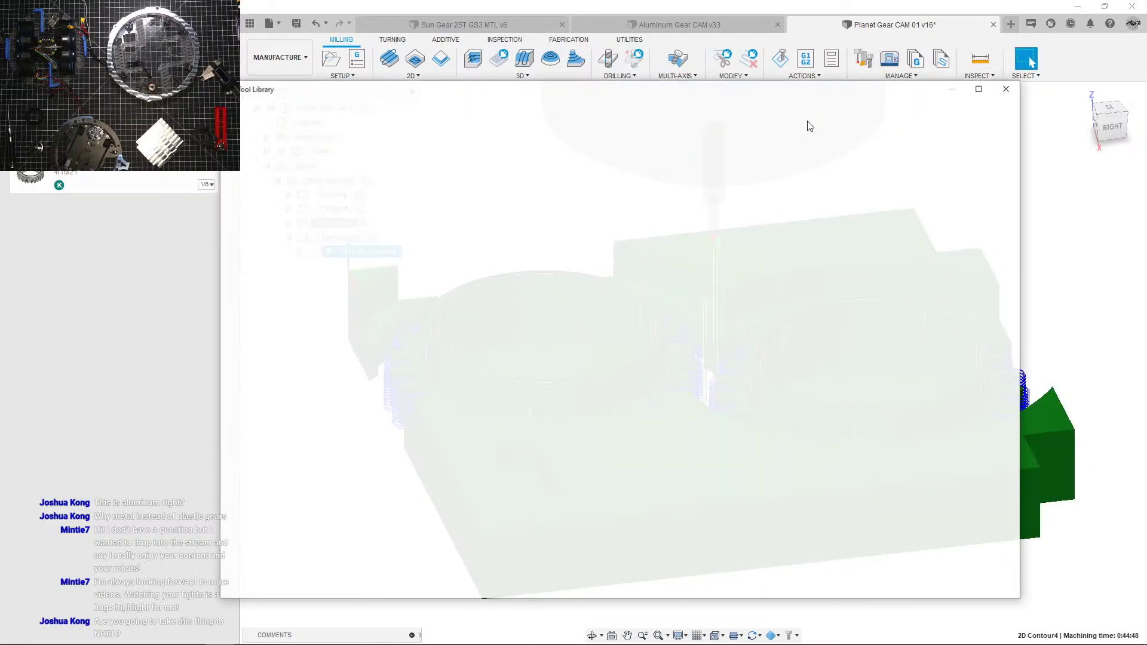
left_click(279, 236)
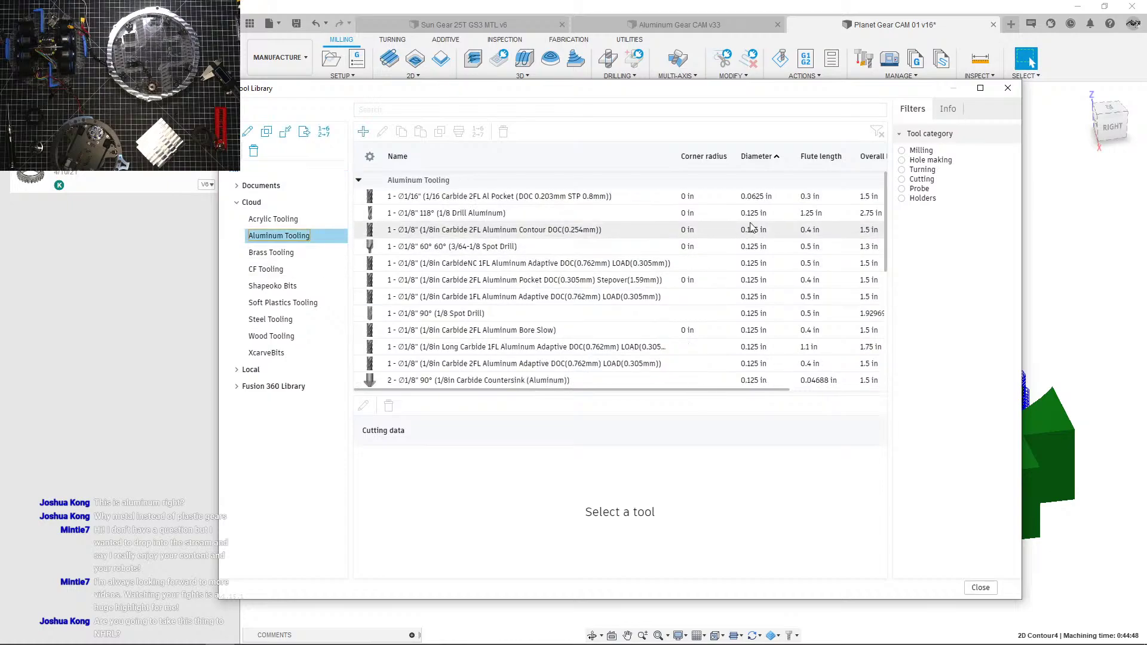
left_click(758, 156)
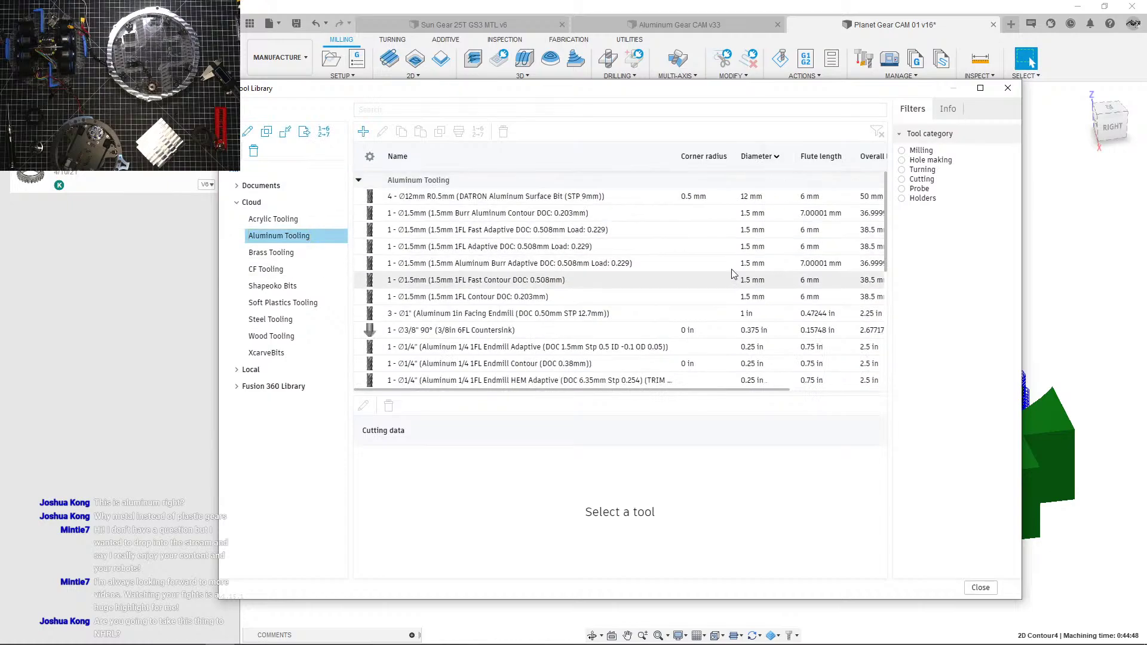
Step: Compare the cutting data of the 1.5 mm contour and adaptive tools in the Aluminum Tooling library
left_click(688, 292)
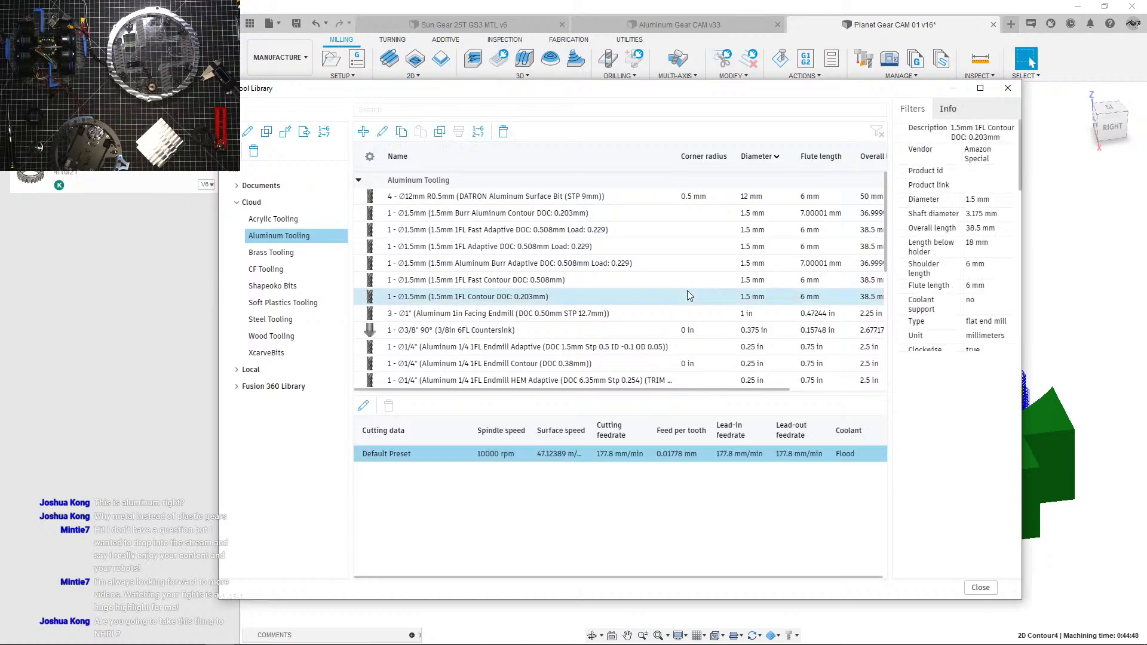
left_click(604, 279)
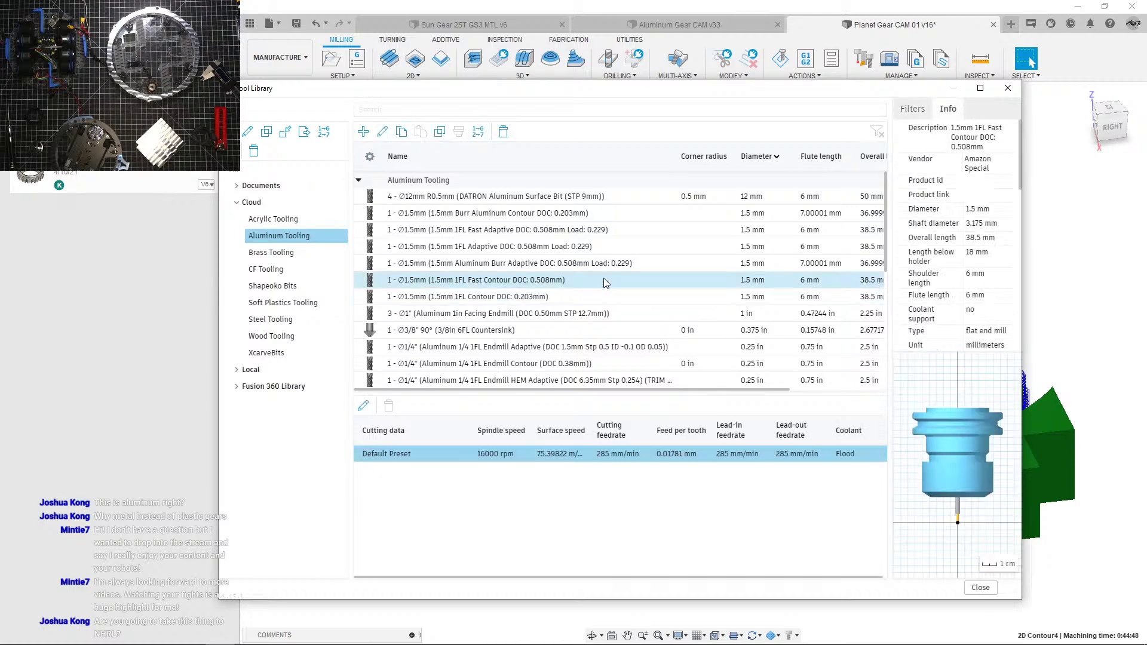
left_click(599, 265)
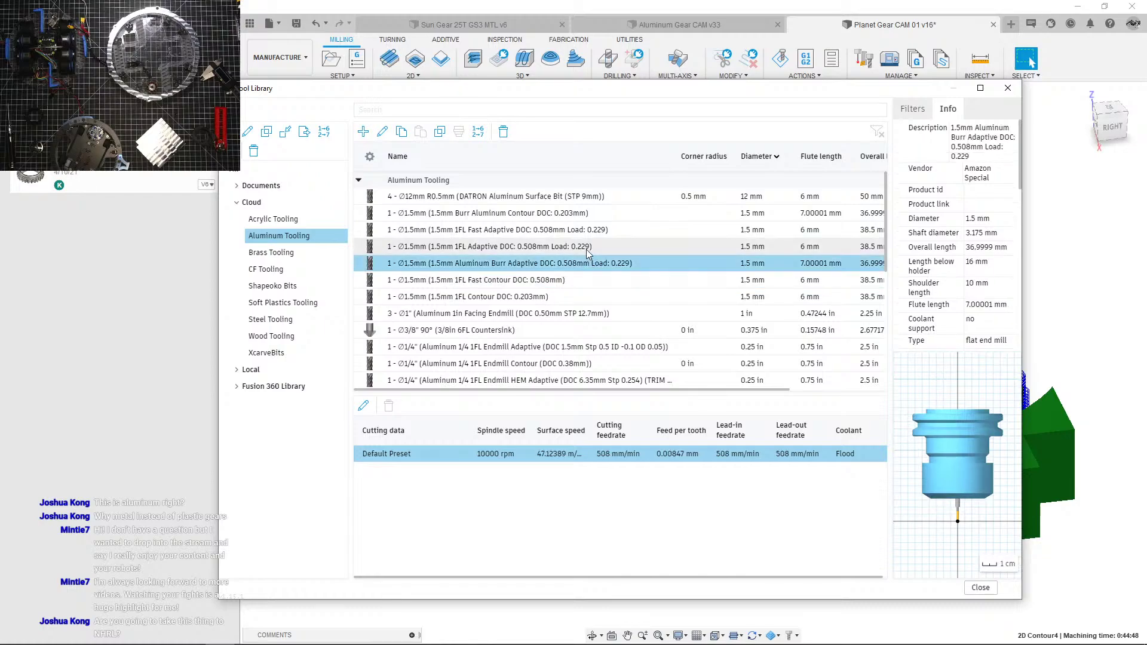
left_click(593, 250)
scroll(961, 294, "down", 6)
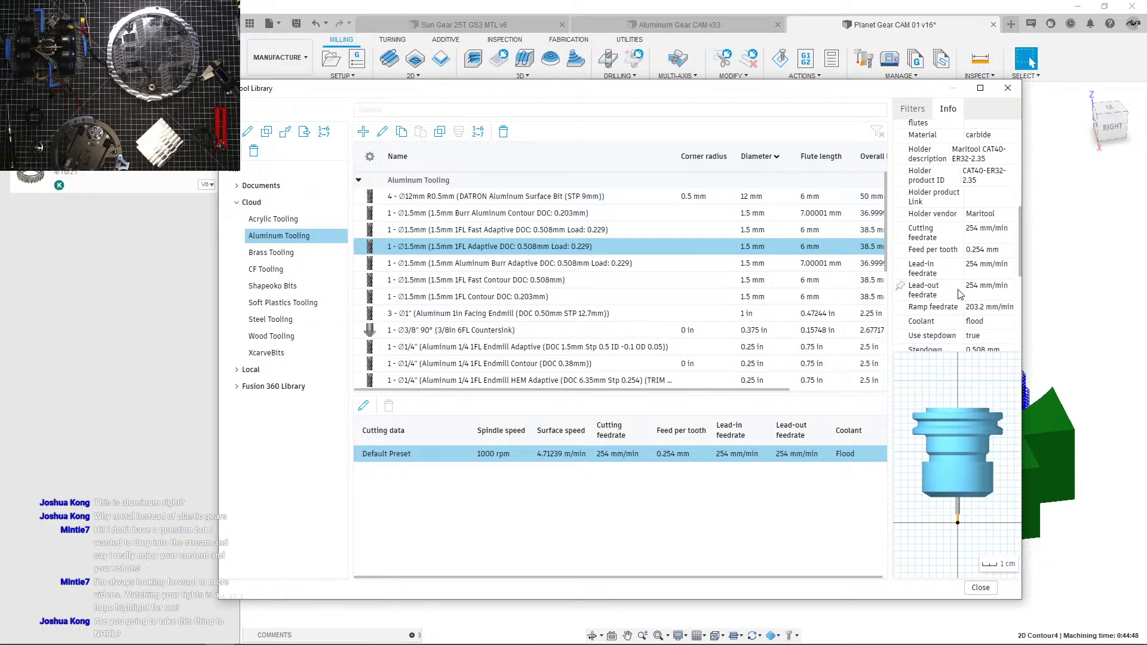
scroll(960, 294, "down", 3)
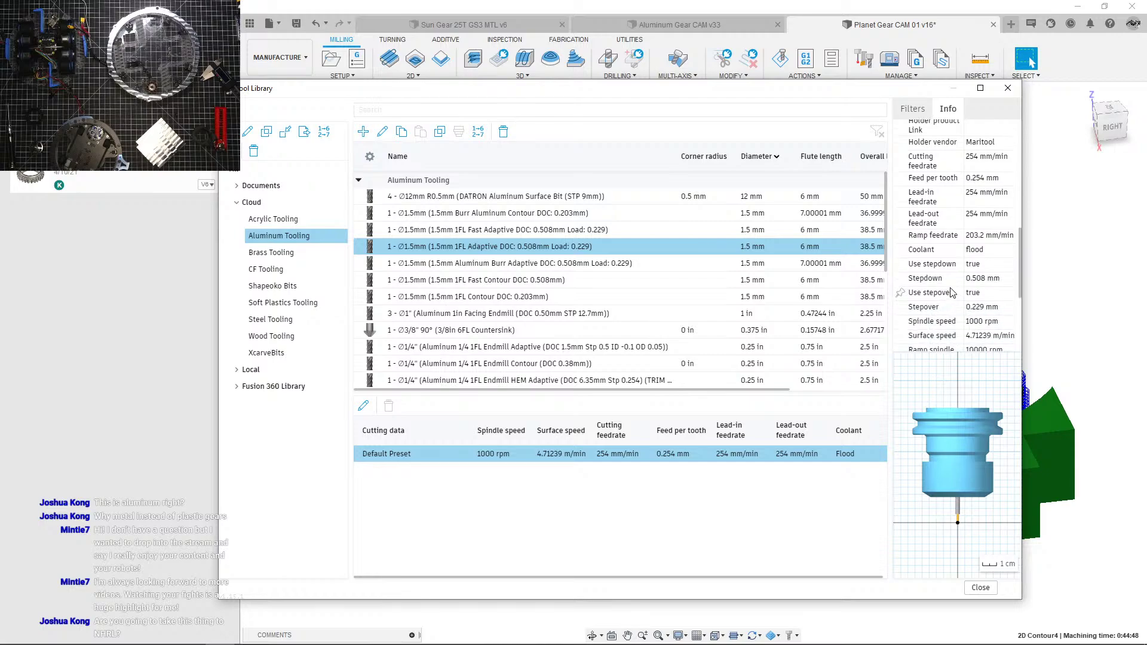
left_click(550, 298)
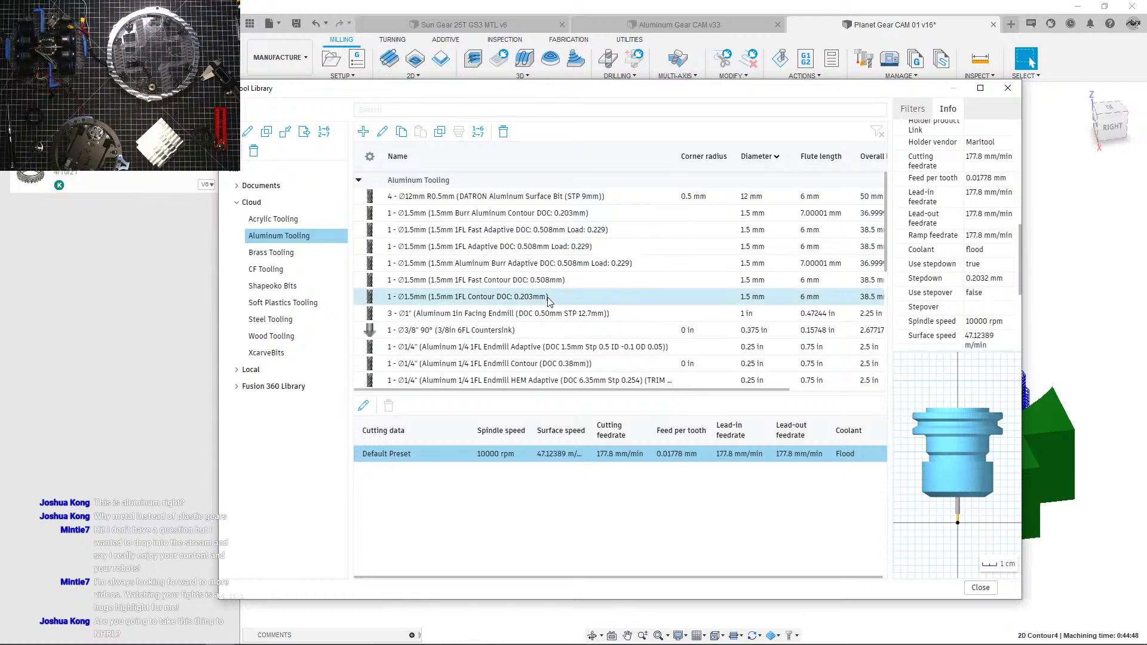
left_click(548, 284)
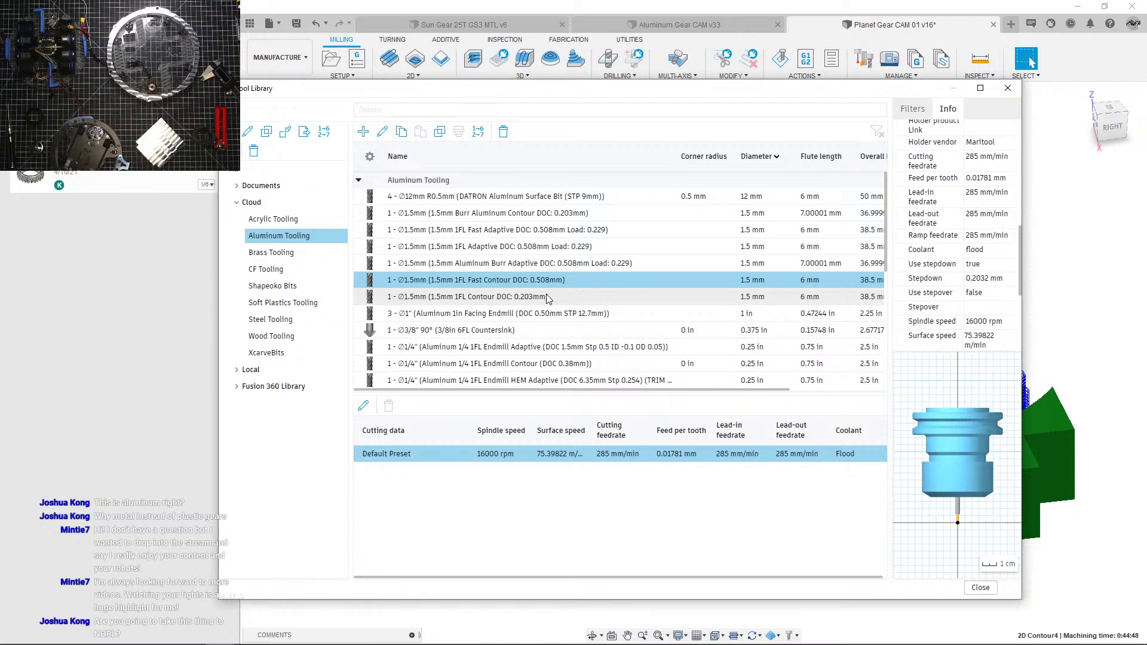
left_click(547, 298)
Step: Double the cutting feedrate of the 1.5mm 1FL Fast Contour library tool to 570 mm/min, accept the change and close the library
left_click(527, 286)
right_click(528, 288)
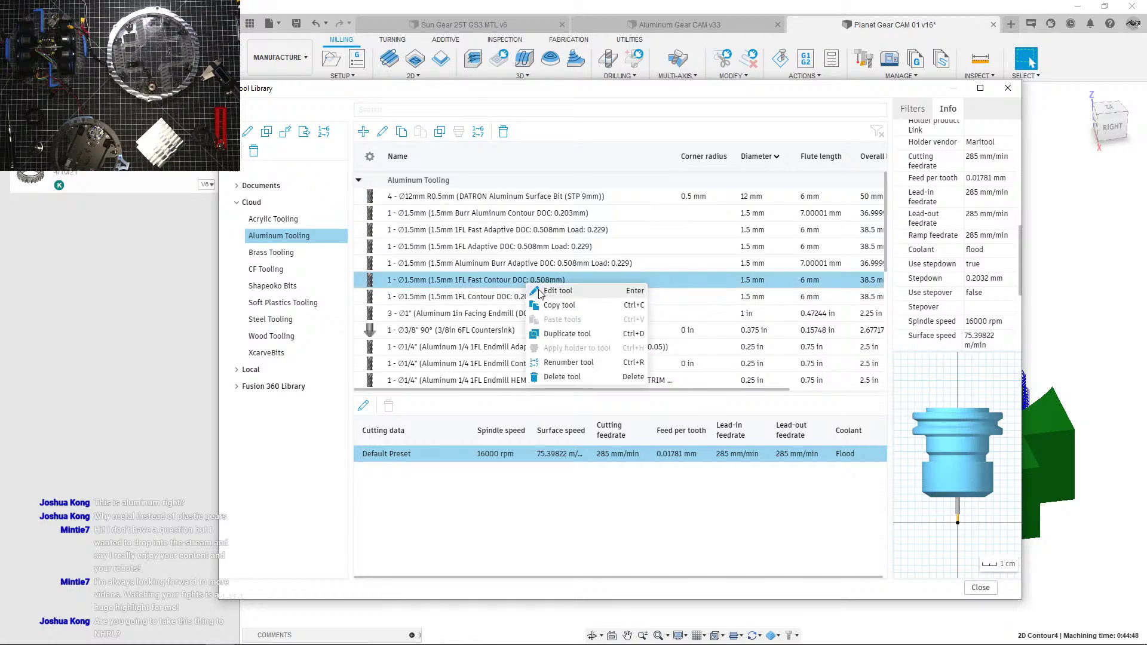
left_click(556, 291)
left_click(435, 131)
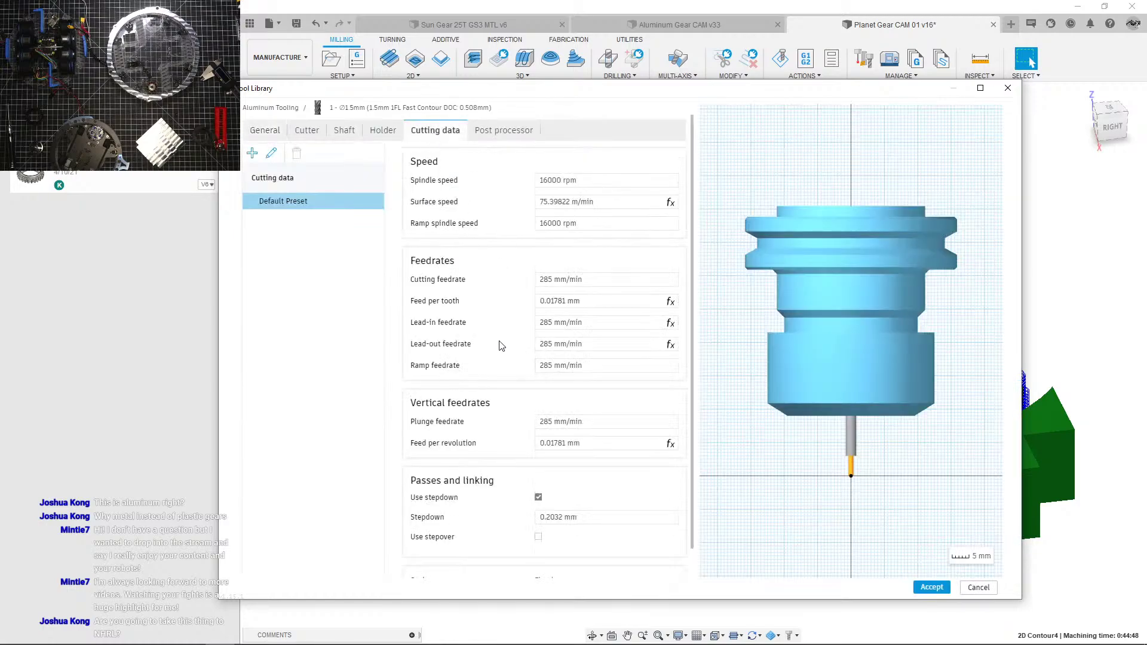
scroll(500, 346, "down", 1)
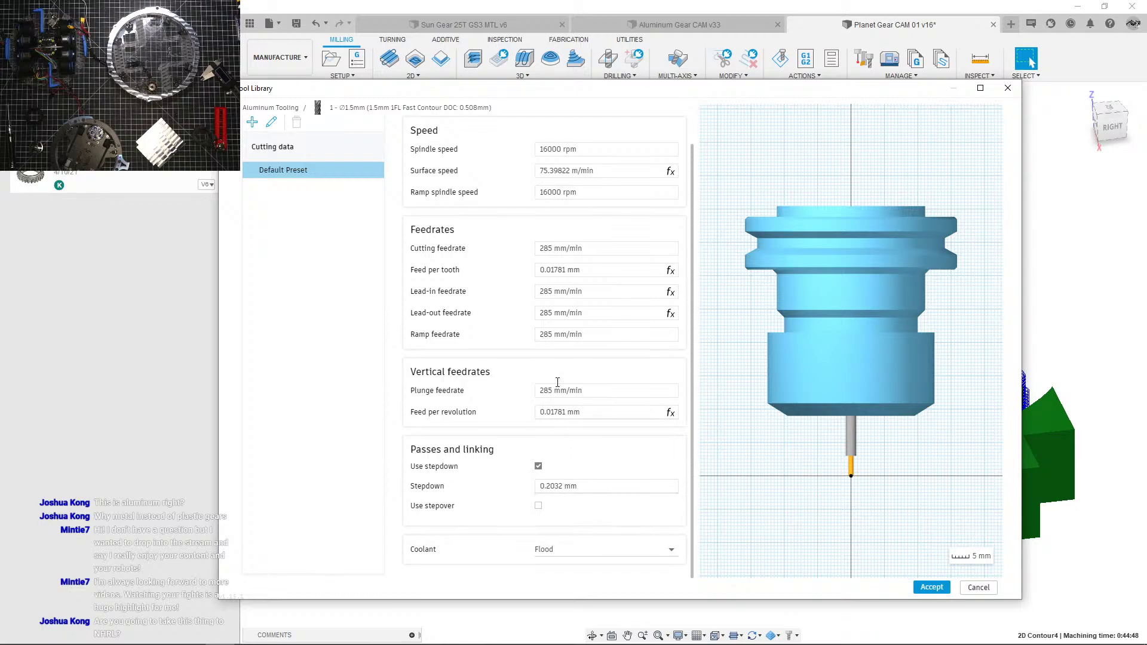
left_click(557, 250)
type("*2")
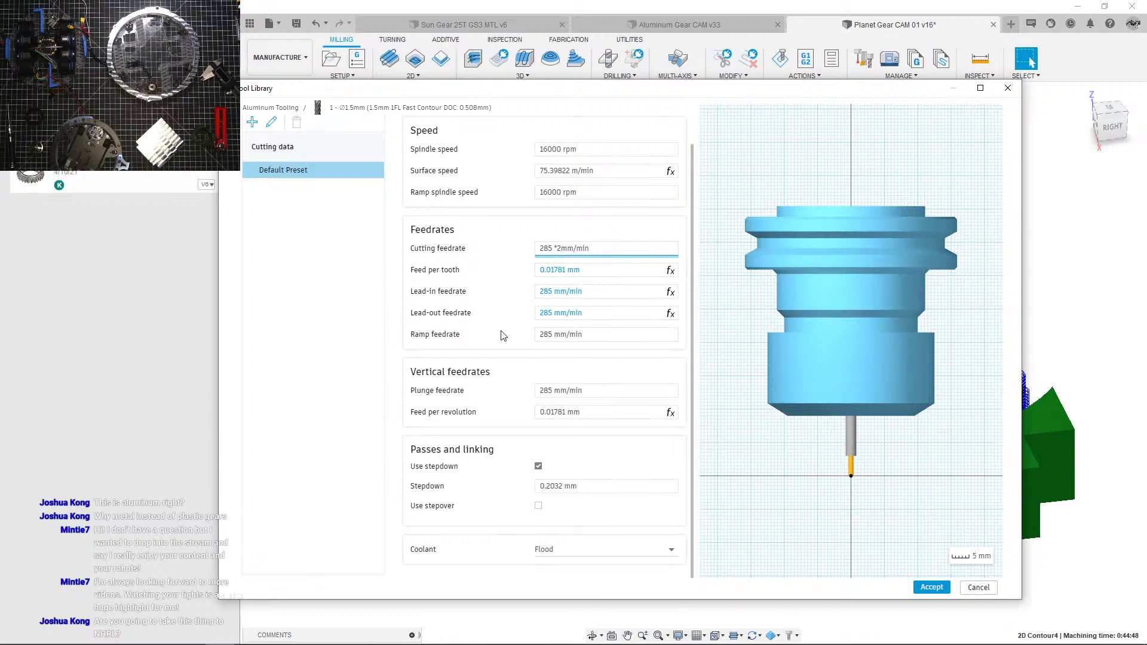
key("Return")
left_click(922, 592)
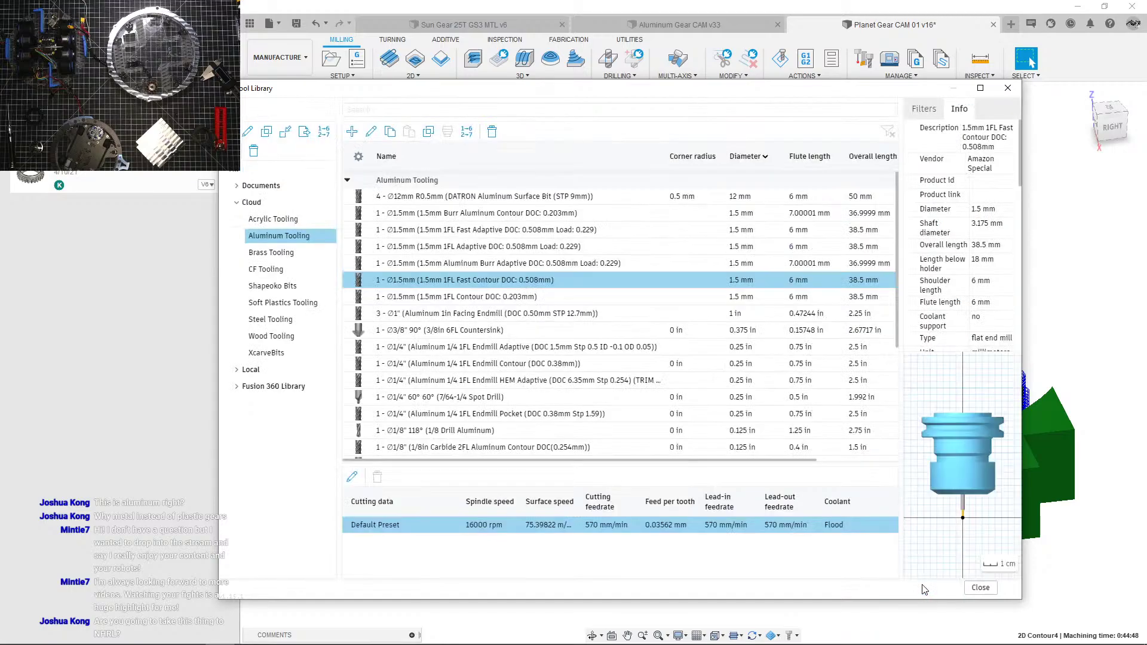
left_click(971, 591)
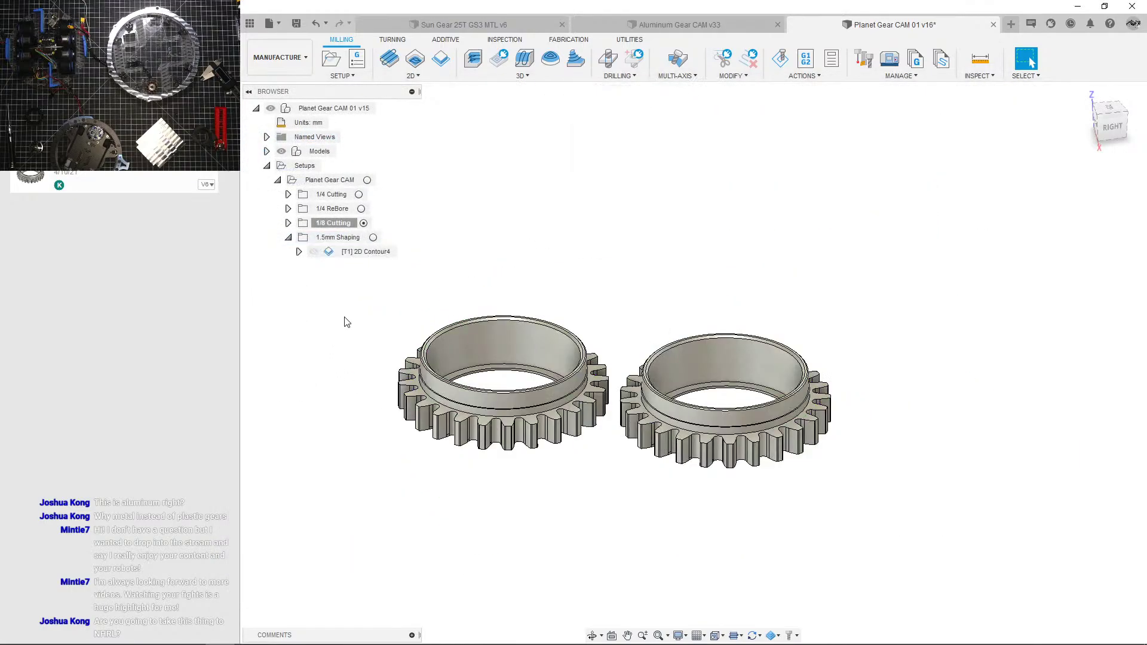
Step: Assign the updated 1.5mm 1FL Fast Contour tool (DOC 0.508mm) from the Aluminum Tooling library to 2D Contour4 and accept the operation
left_click(376, 256)
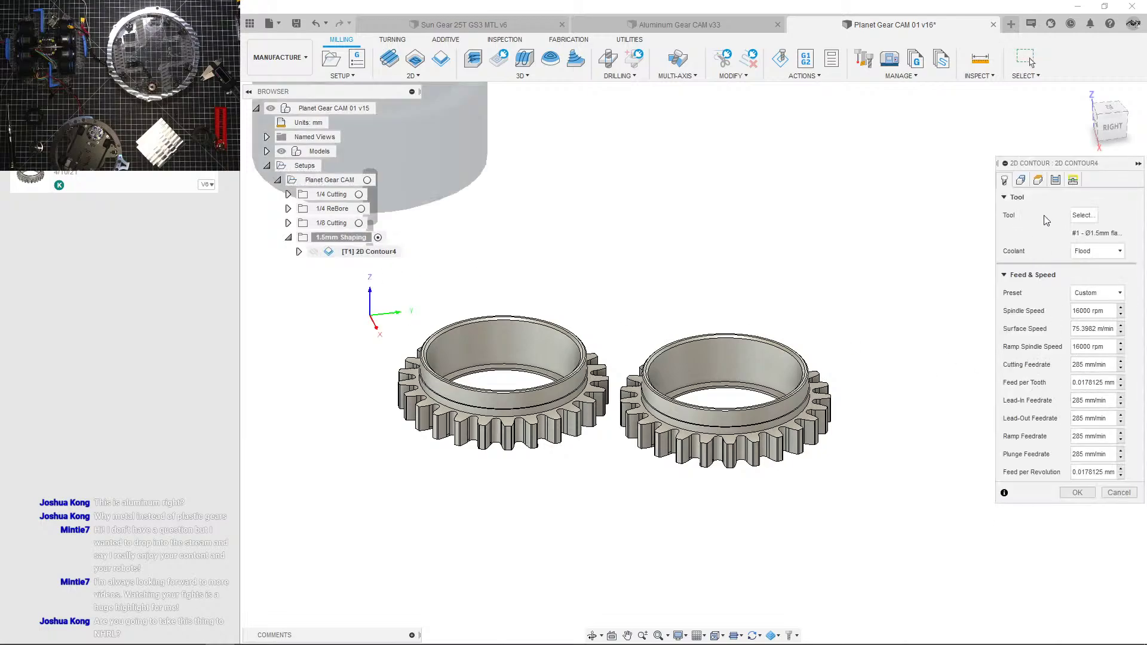
left_click(1084, 215)
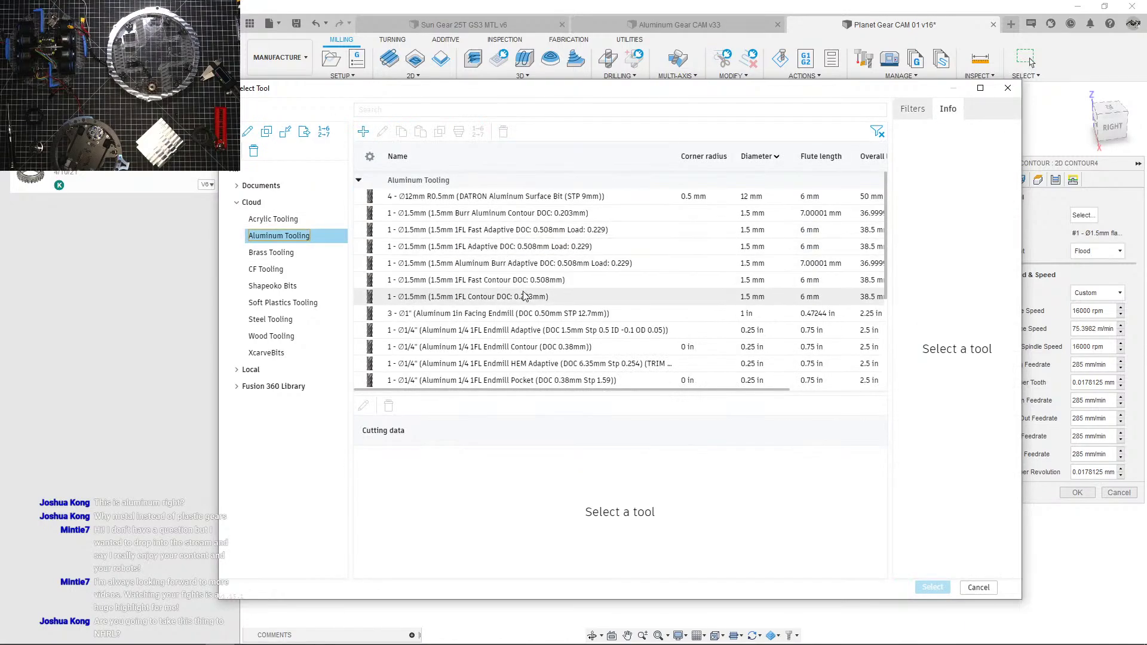
left_click(532, 286)
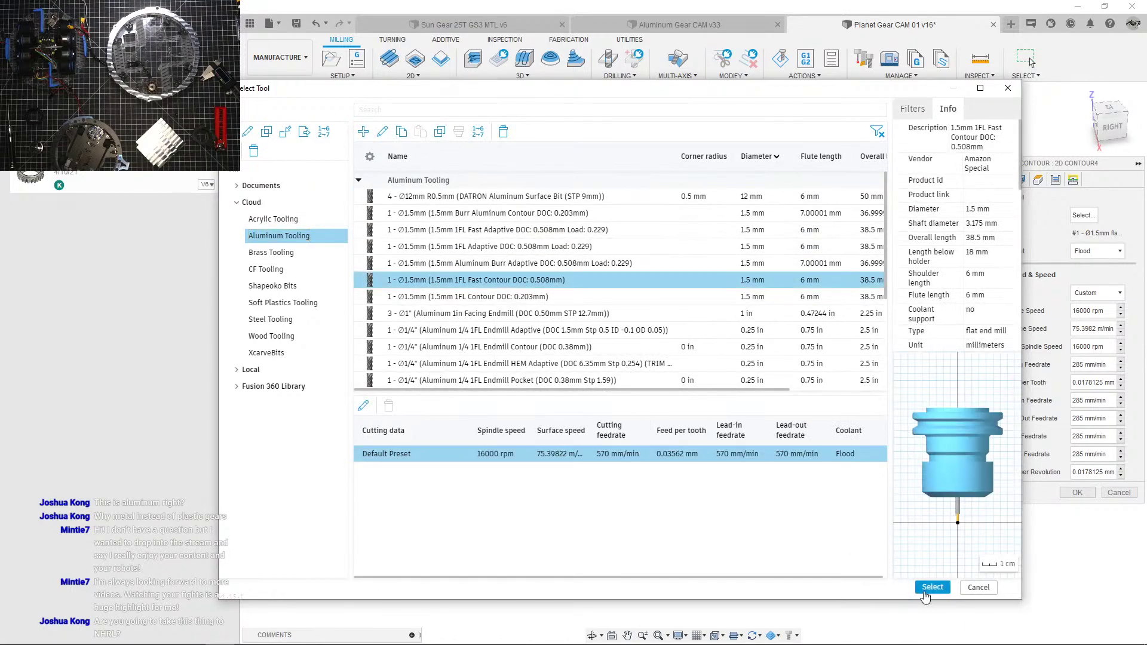
left_click(931, 588)
left_click(1075, 493)
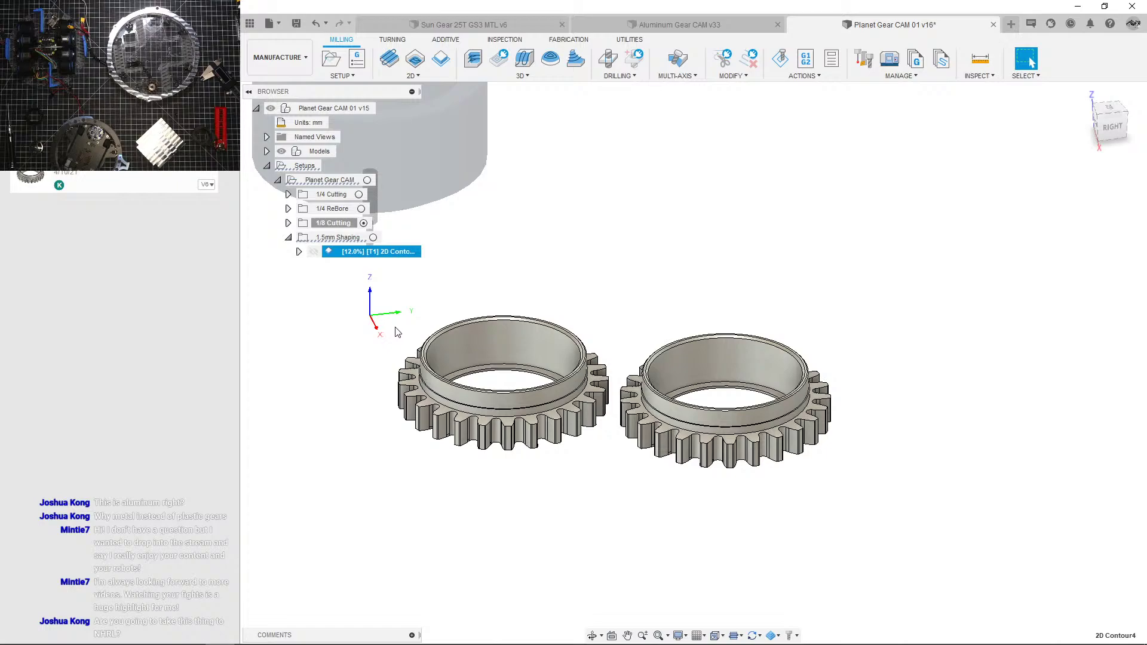
Step: Inspect the regenerated 2D Contour4 toolpath around both gears' teeth and check its machining time
middle_click_drag(397, 330, 421, 341)
scroll(418, 320, "up", 1)
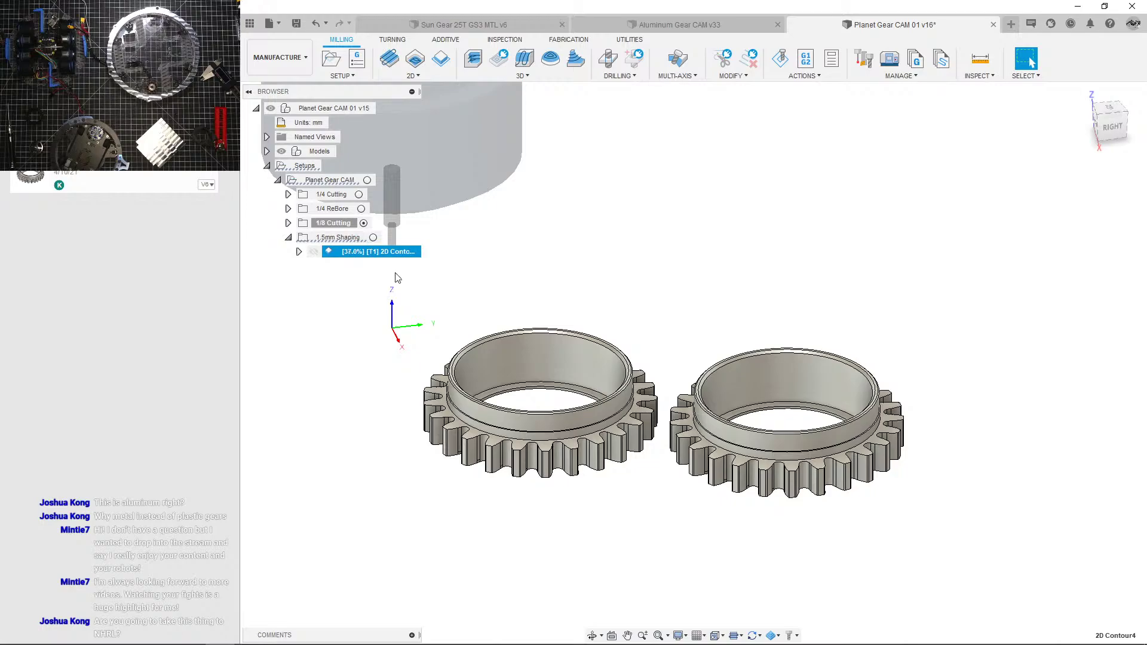
scroll(422, 261, "up", 4)
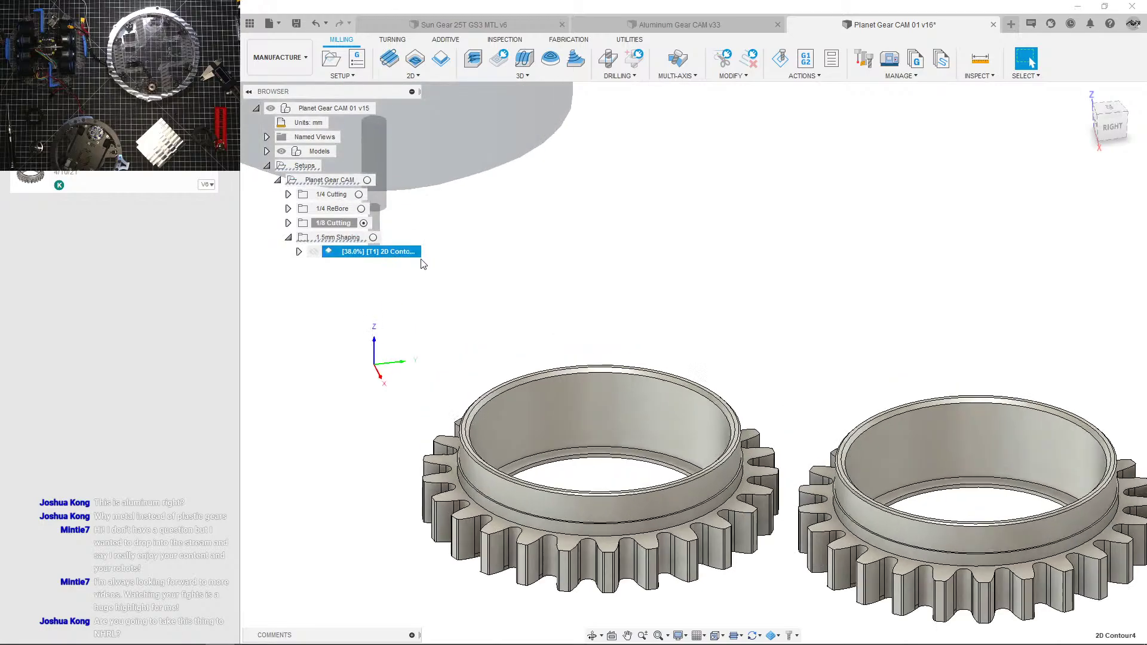
mouse_move(447, 279)
middle_mouse_down("shift")
mouse_move(540, 240)
mouse_move(516, 263)
mouse_move(464, 277)
mouse_move(477, 244)
mouse_move(466, 275)
middle_mouse_up("shift")
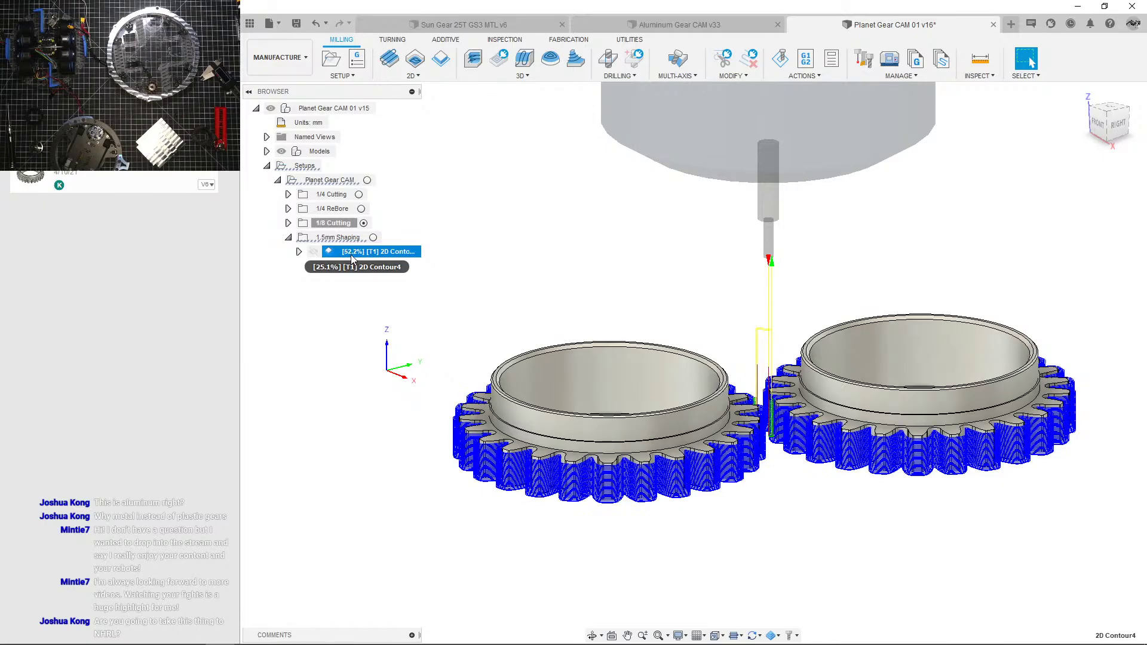
scroll(788, 409, "up", 7)
middle_click_drag(649, 343, 610, 423, "shift")
left_click_drag(610, 423, 620, 382, "shift")
scroll(620, 382, "down", 8)
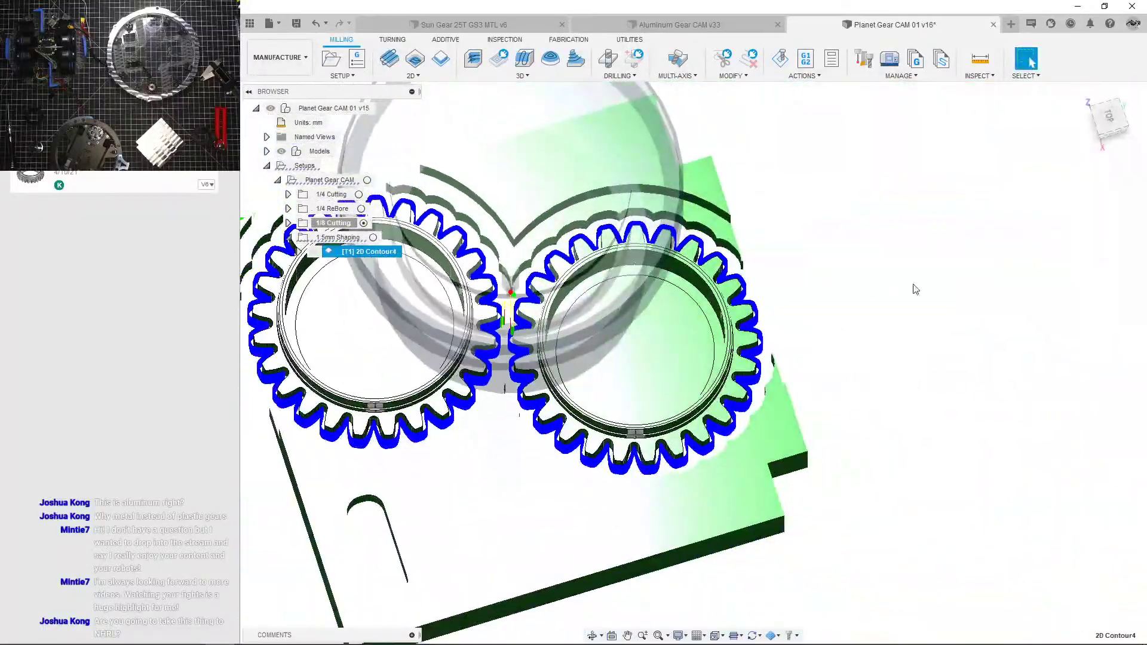
left_click(914, 289)
left_click(347, 251)
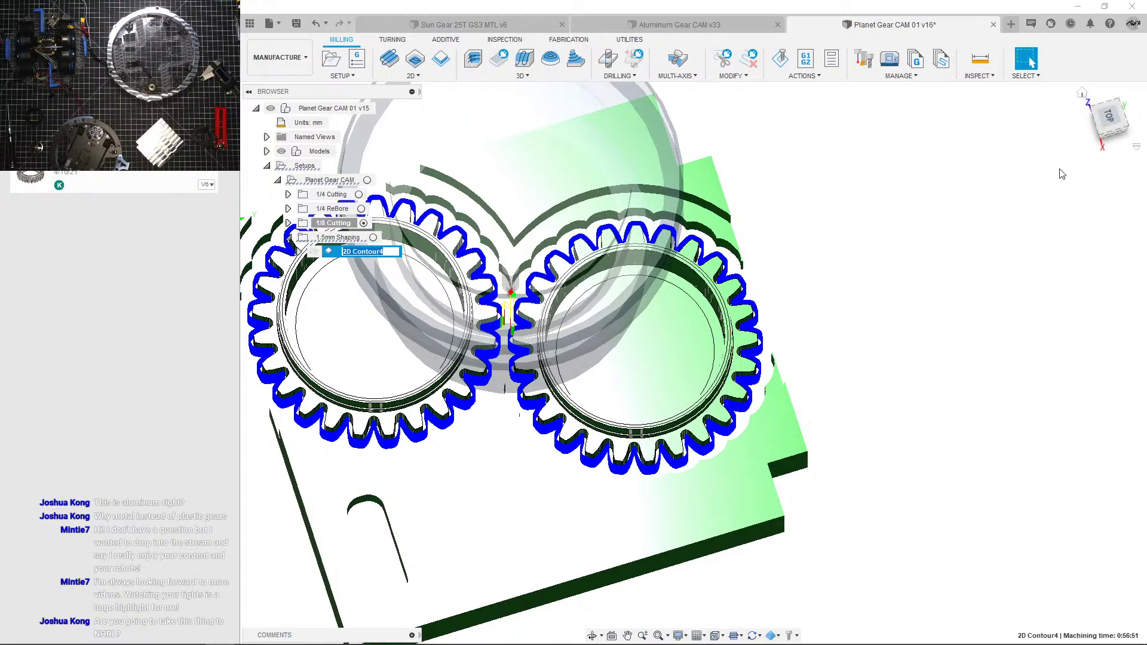
scroll(570, 275, "up", 4)
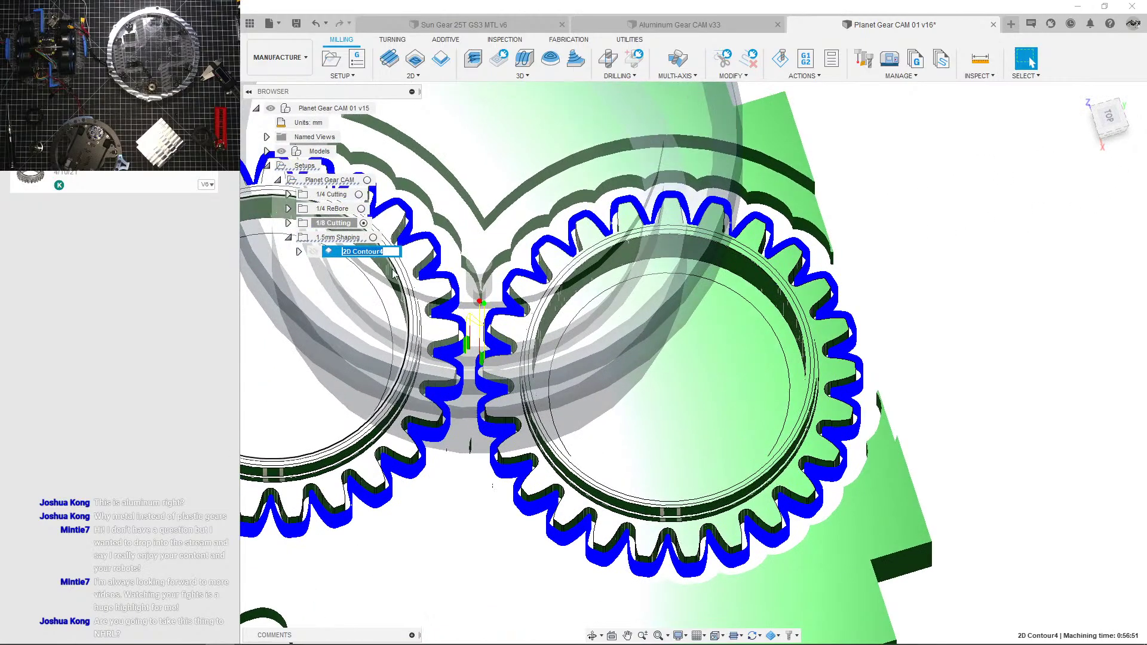
left_click(1003, 258)
scroll(597, 278, "down", 3)
middle_click_drag(597, 278, 805, 310)
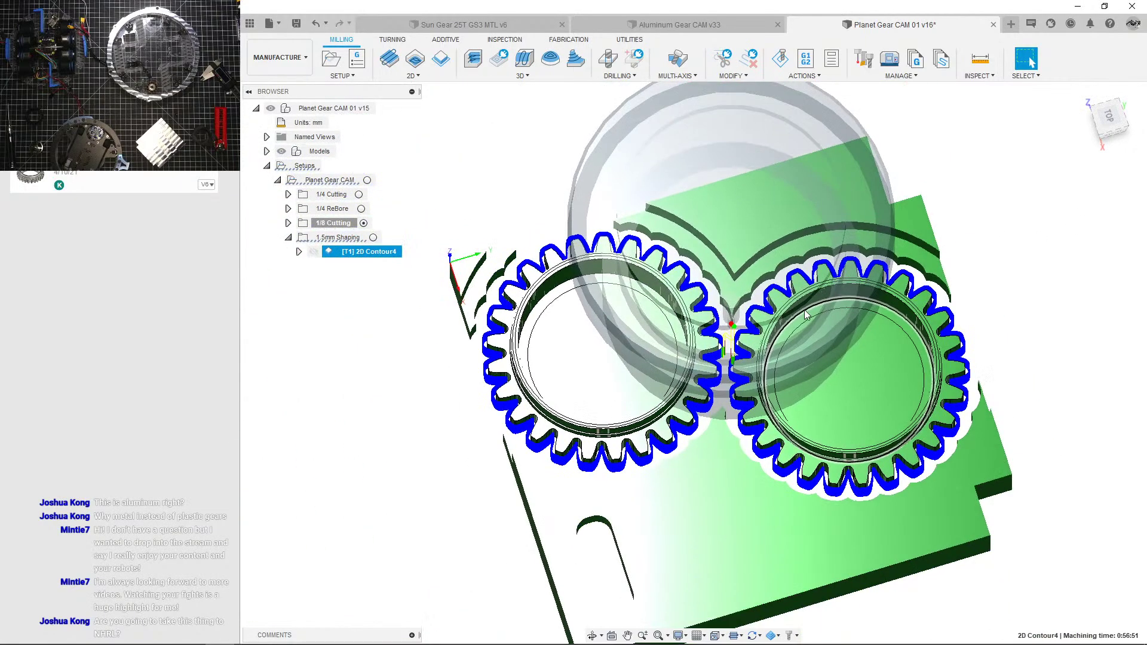
left_click(431, 330)
Step: Enable ramping and turn off lead-in and lead-out in 2D Contour4's linking settings, then accept the operation
left_click(367, 252)
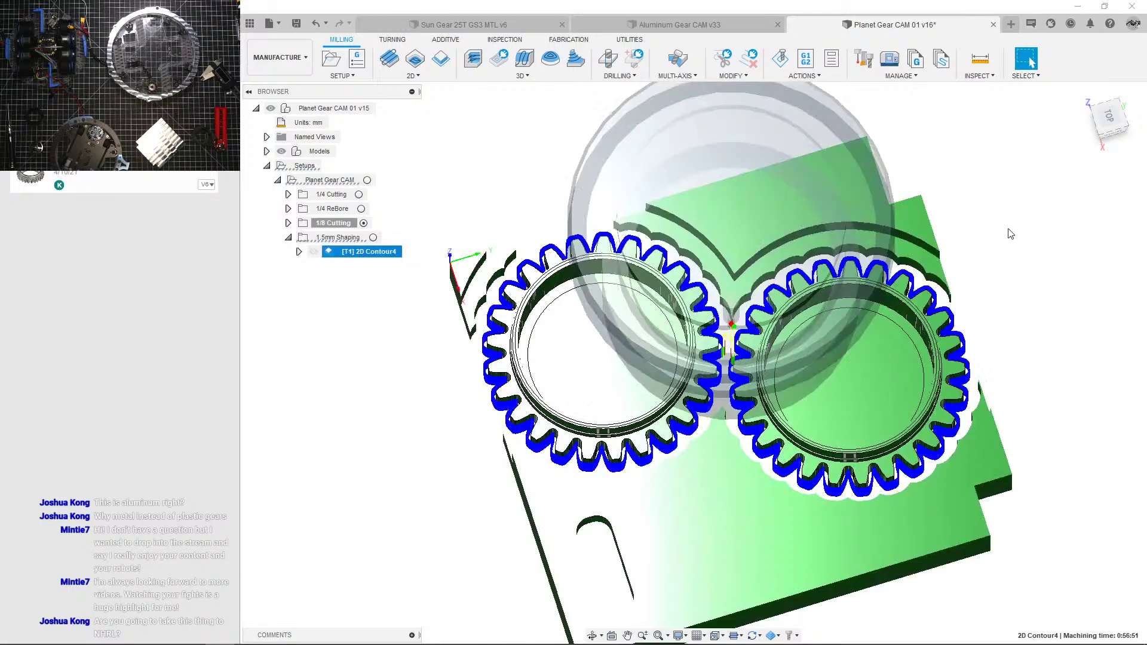
double_click(368, 252)
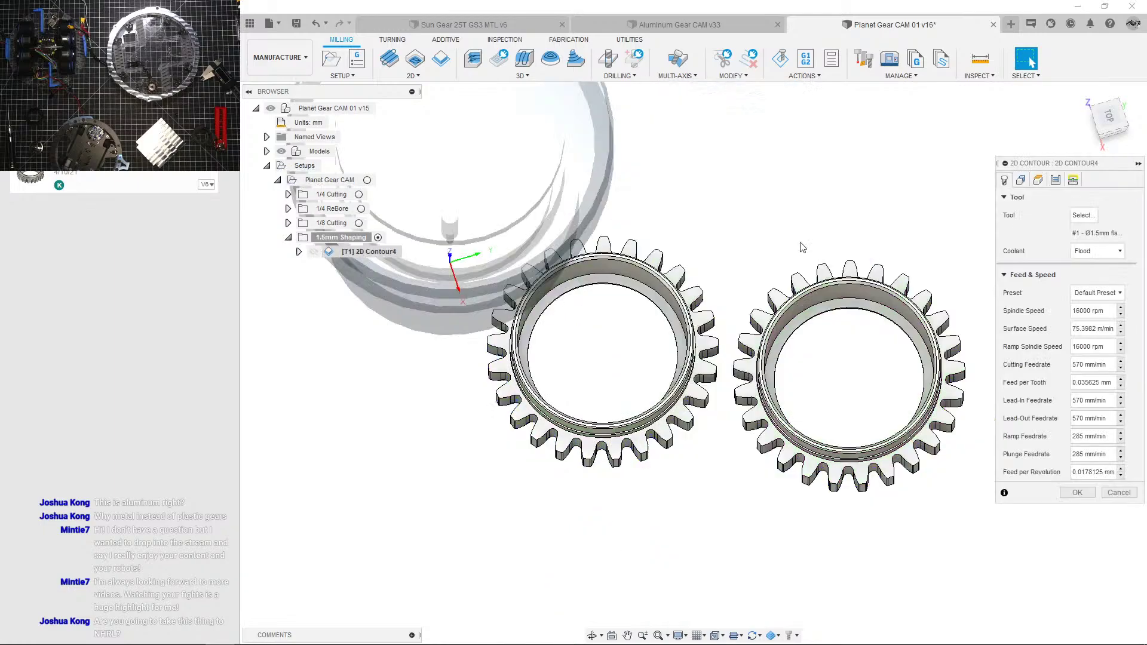
left_click(1055, 180)
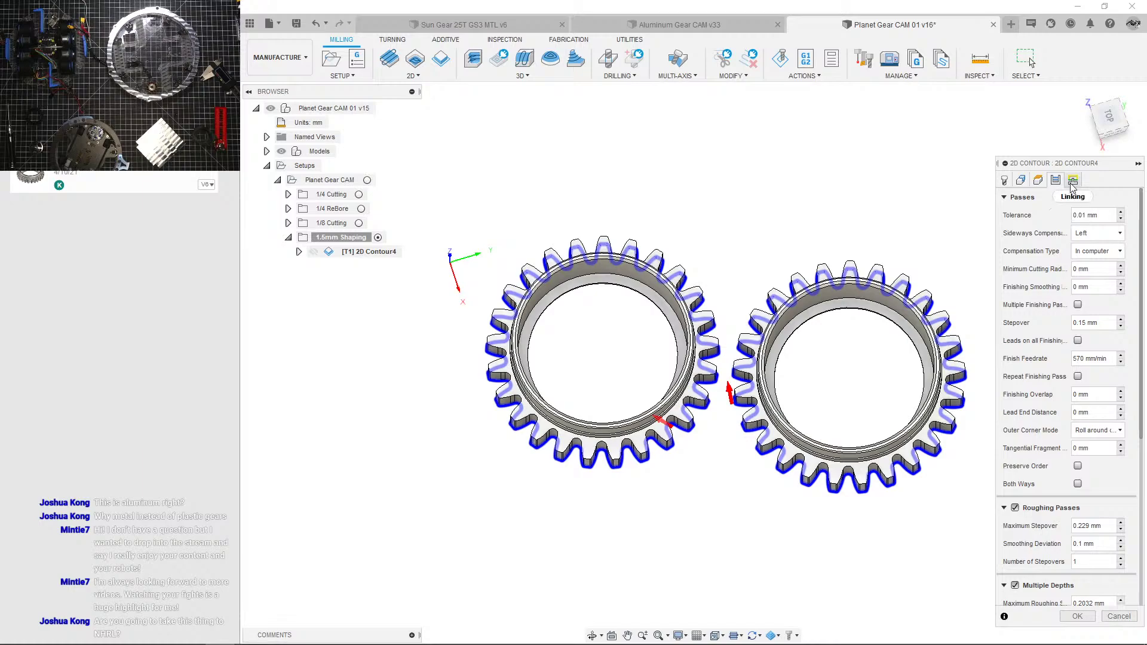
left_click(1073, 180)
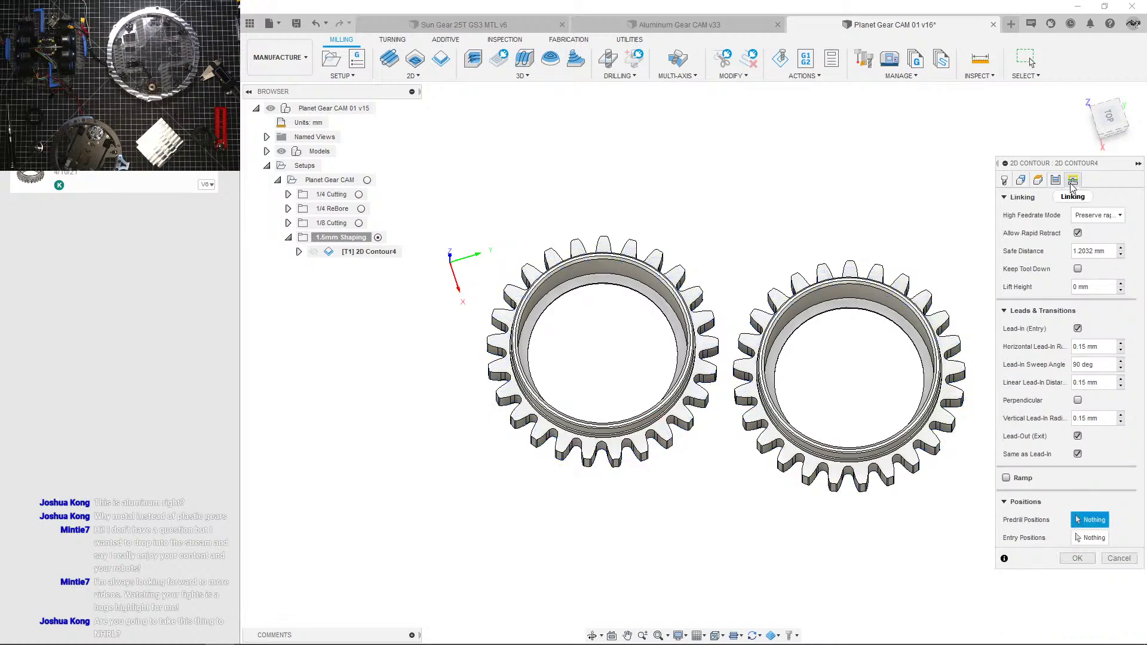
left_click(1006, 478)
left_click(1078, 329)
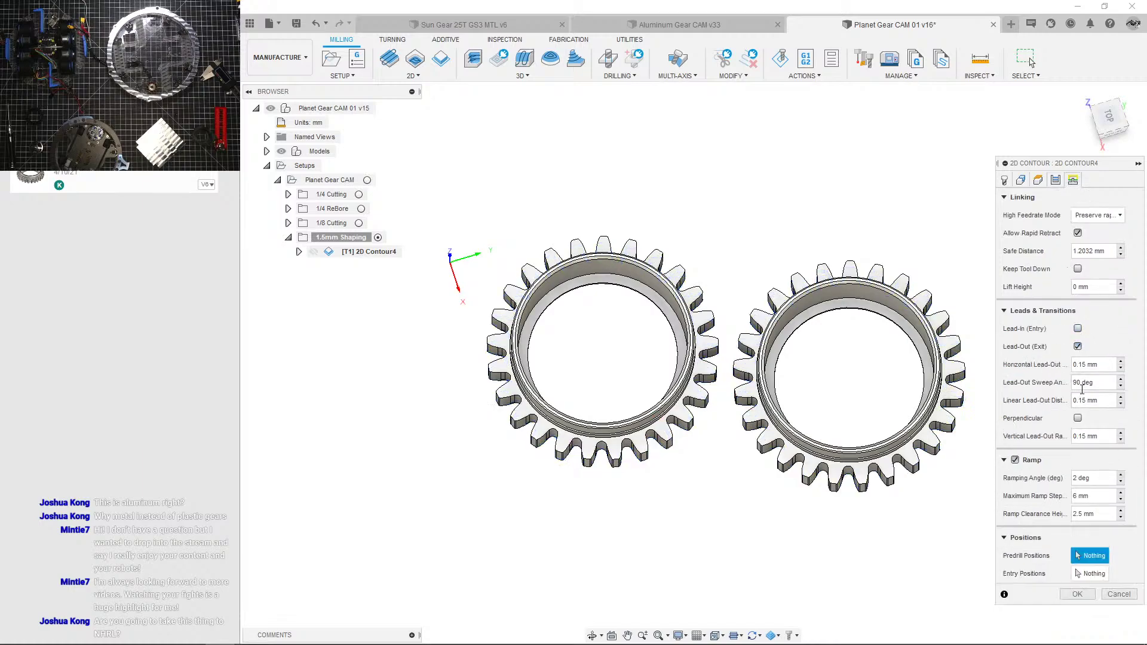
left_click(1079, 346)
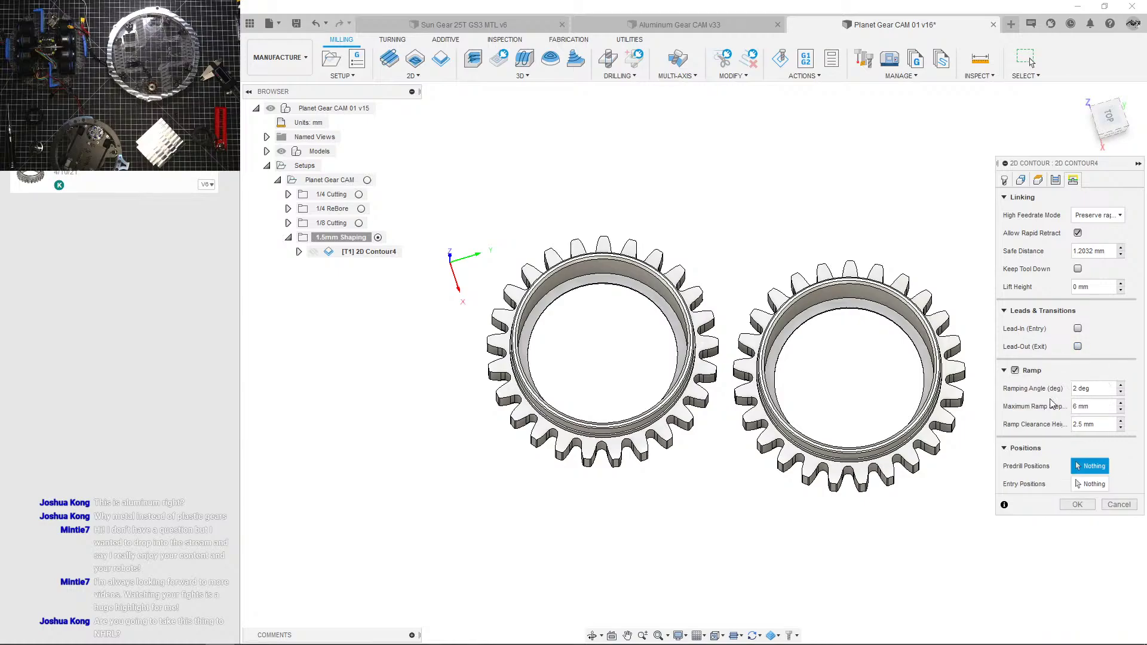
left_click(1079, 507)
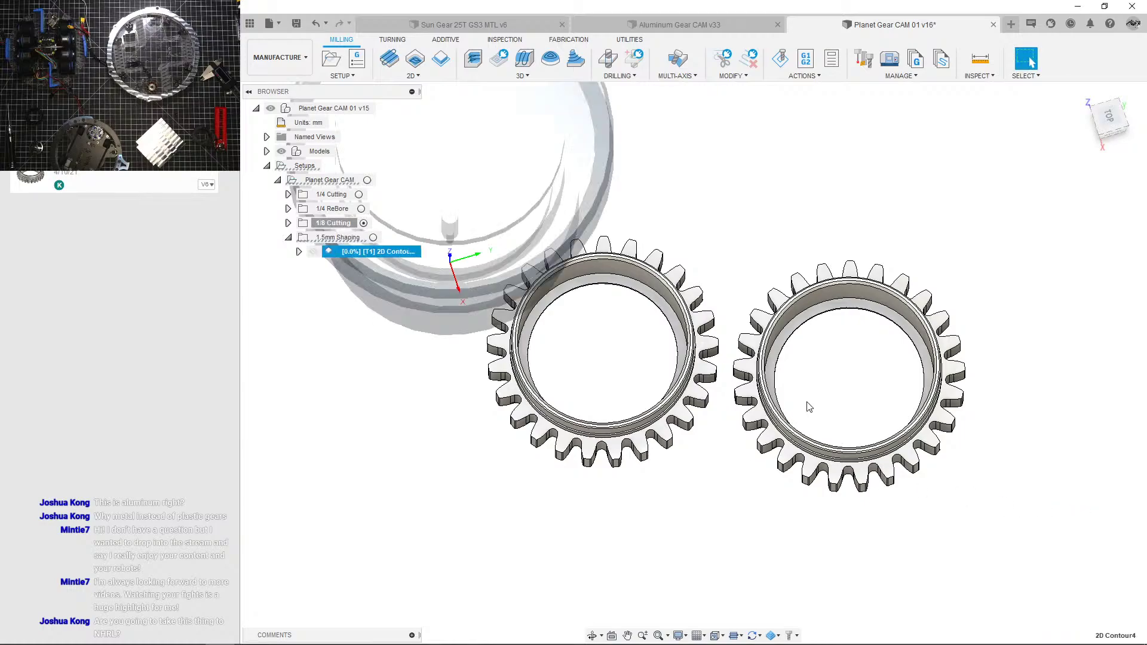
middle_click_drag(754, 430, 784, 462)
scroll(788, 466, "down", 3)
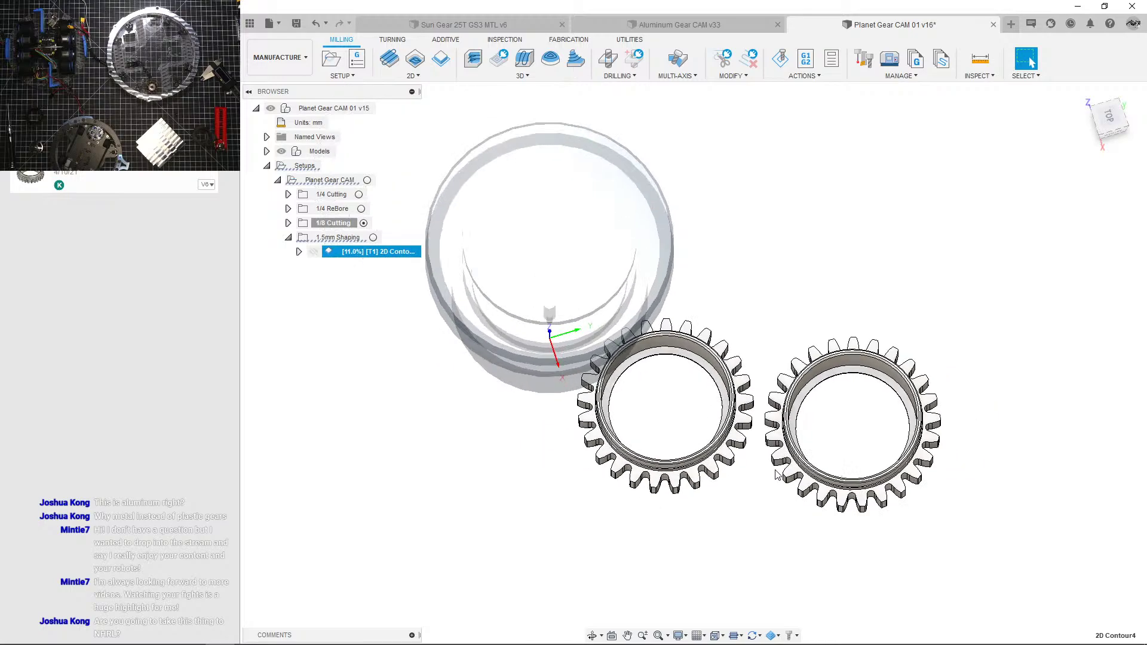
scroll(793, 460, "up", 3)
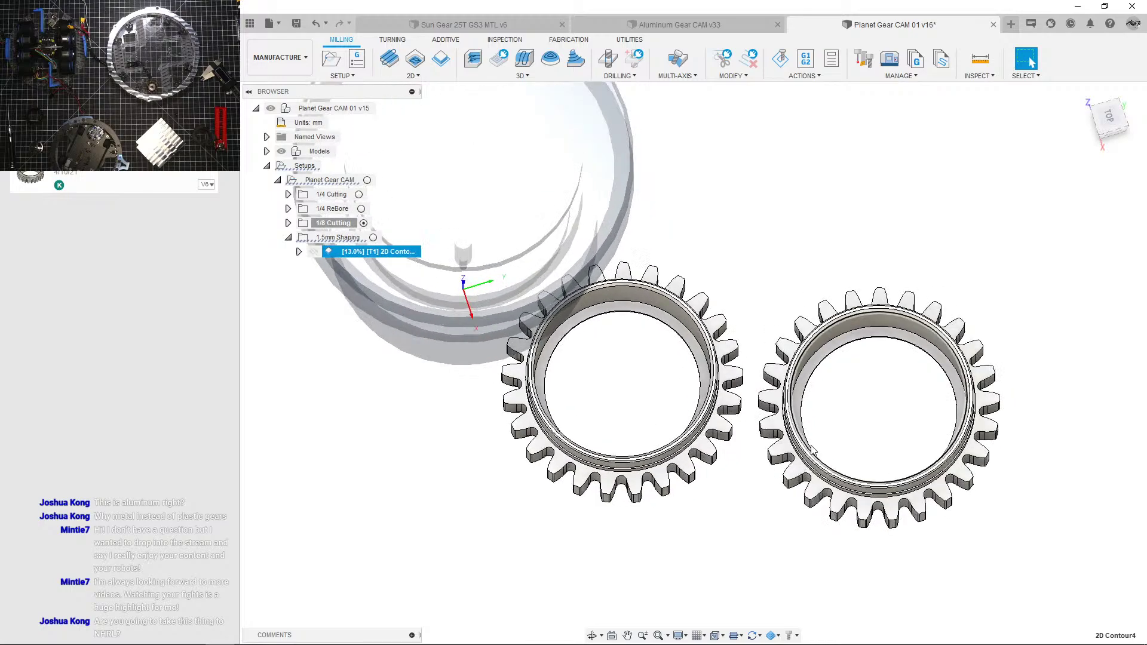
scroll(764, 463, "down", 2)
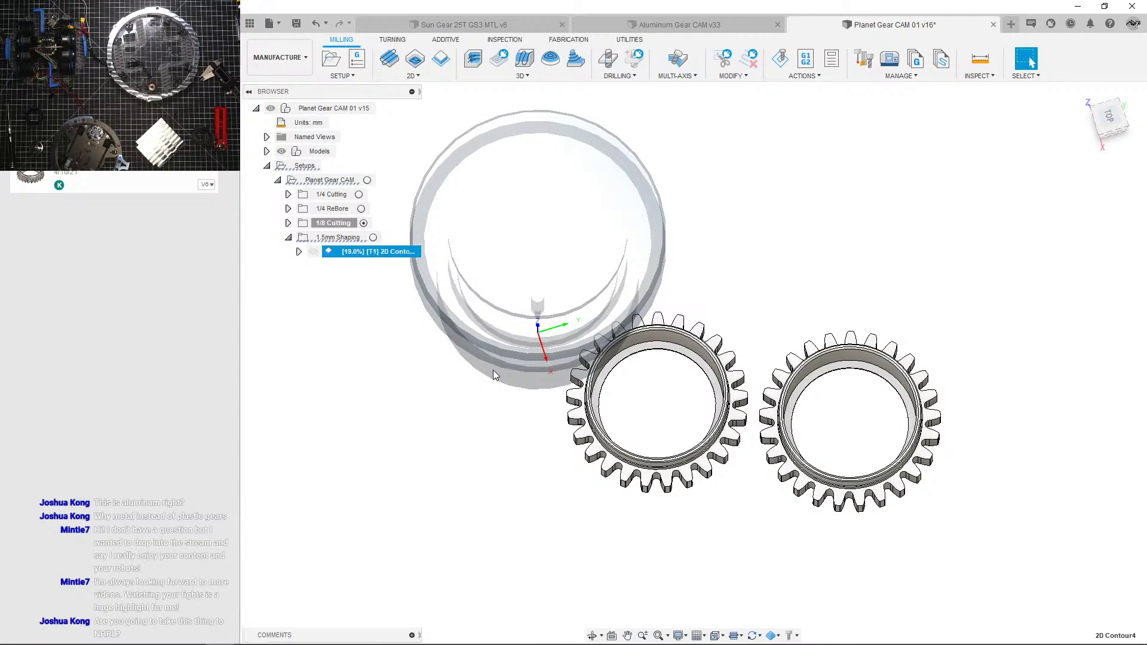
scroll(620, 370, "up", 4)
middle_click_drag(621, 367, 646, 348, "shift")
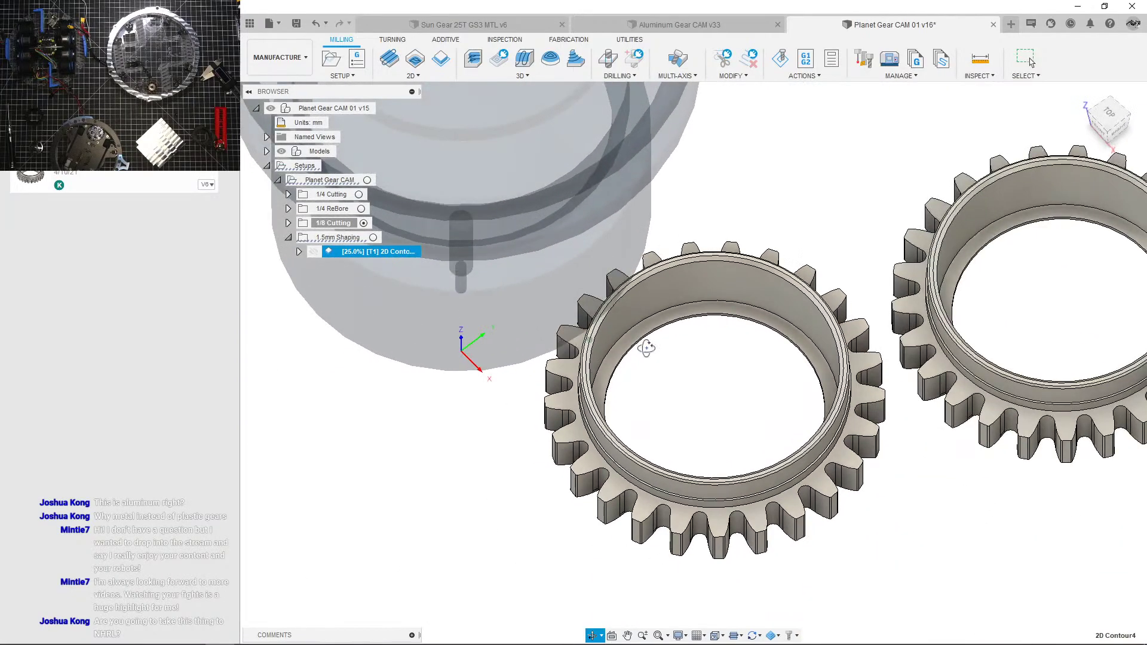
scroll(646, 347, "down", 3)
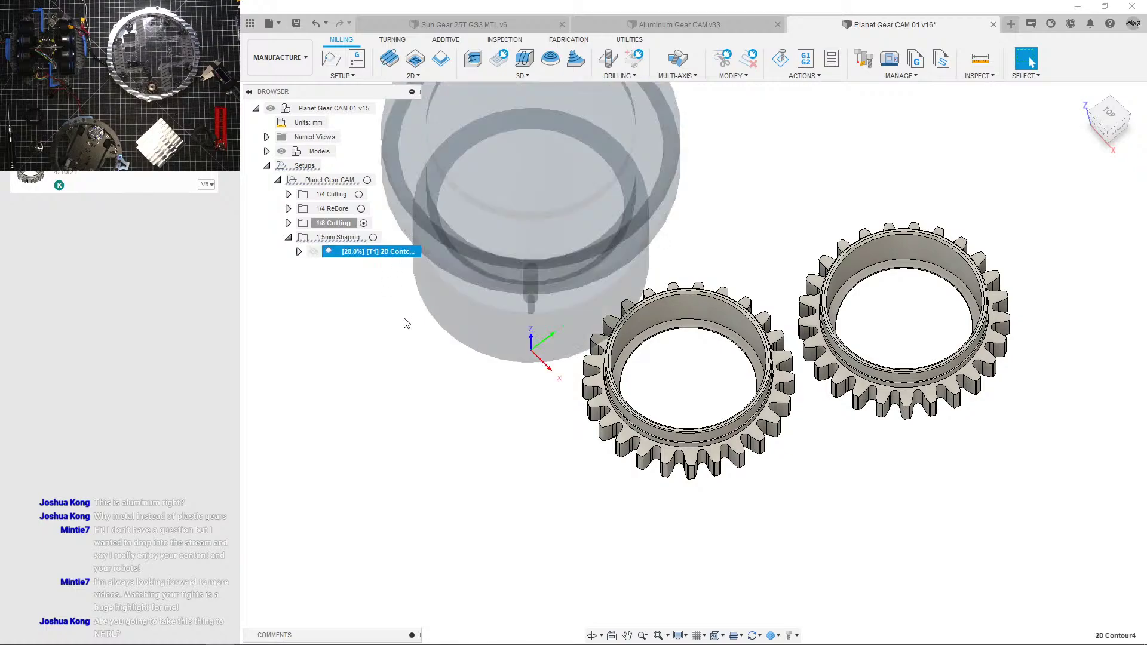
Step: Duplicate 2D Contour4 within the 1.5mm Shaping folder and open the copy for editing
key("ctrl+d")
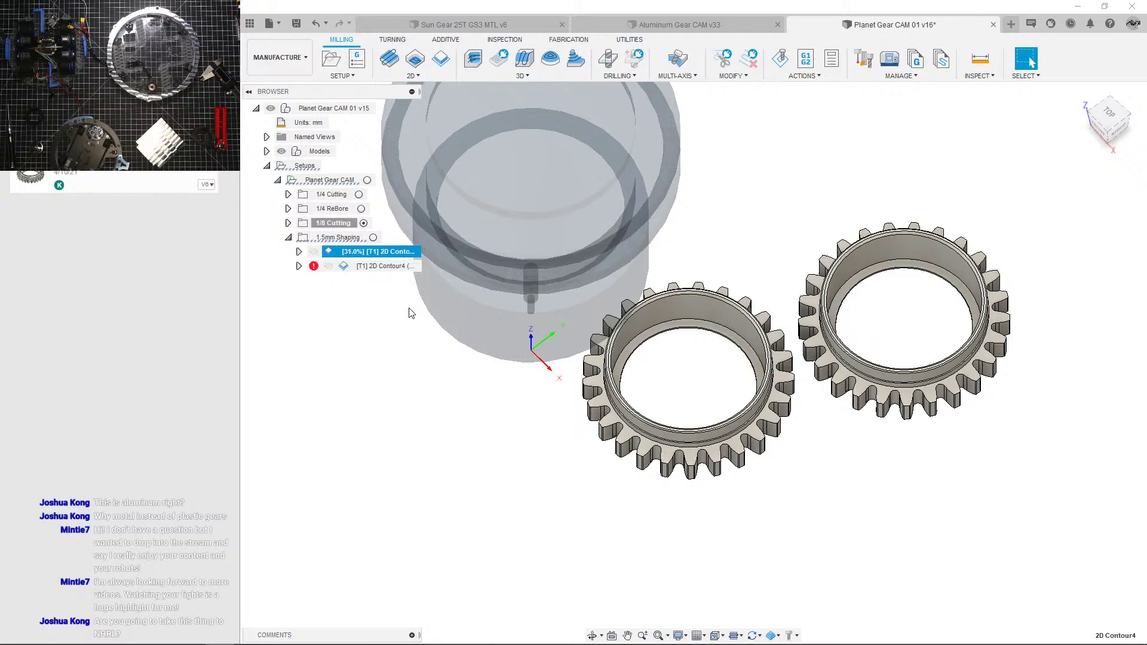
left_click(403, 290)
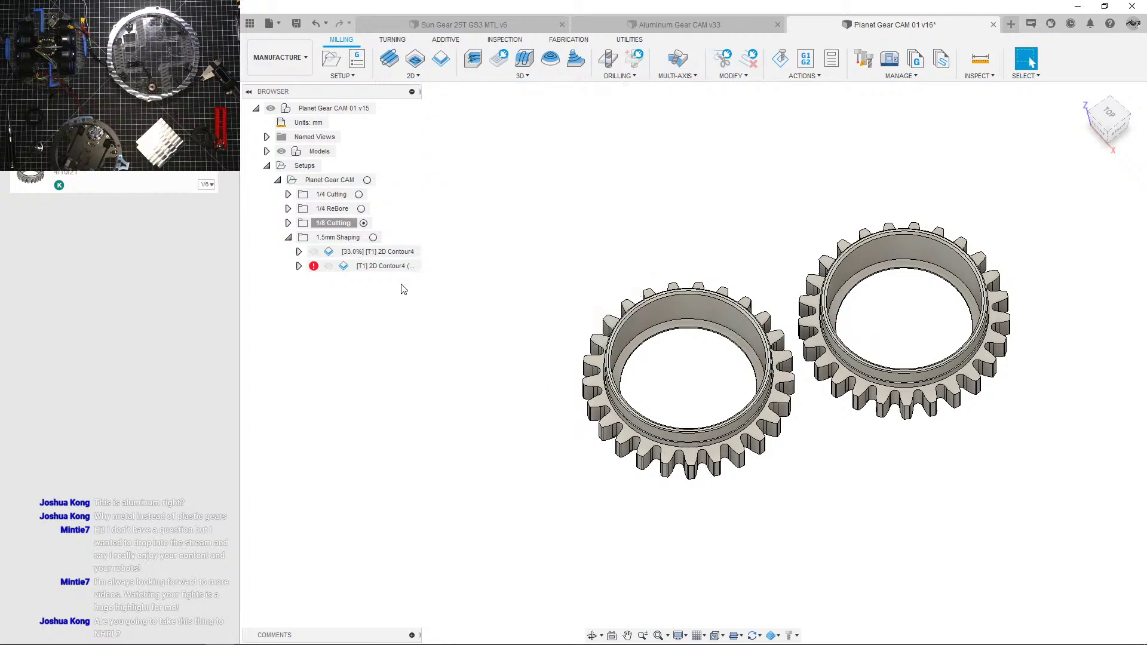
left_click(394, 267)
scroll(648, 335, "up", 3)
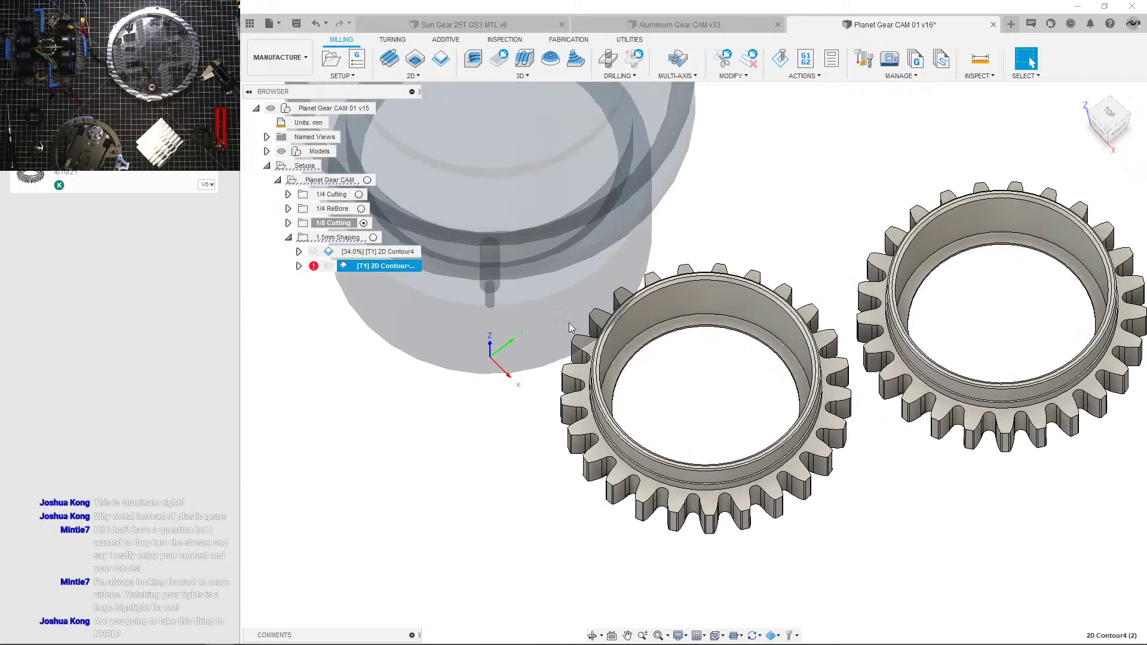
left_click(386, 321)
left_click(393, 256)
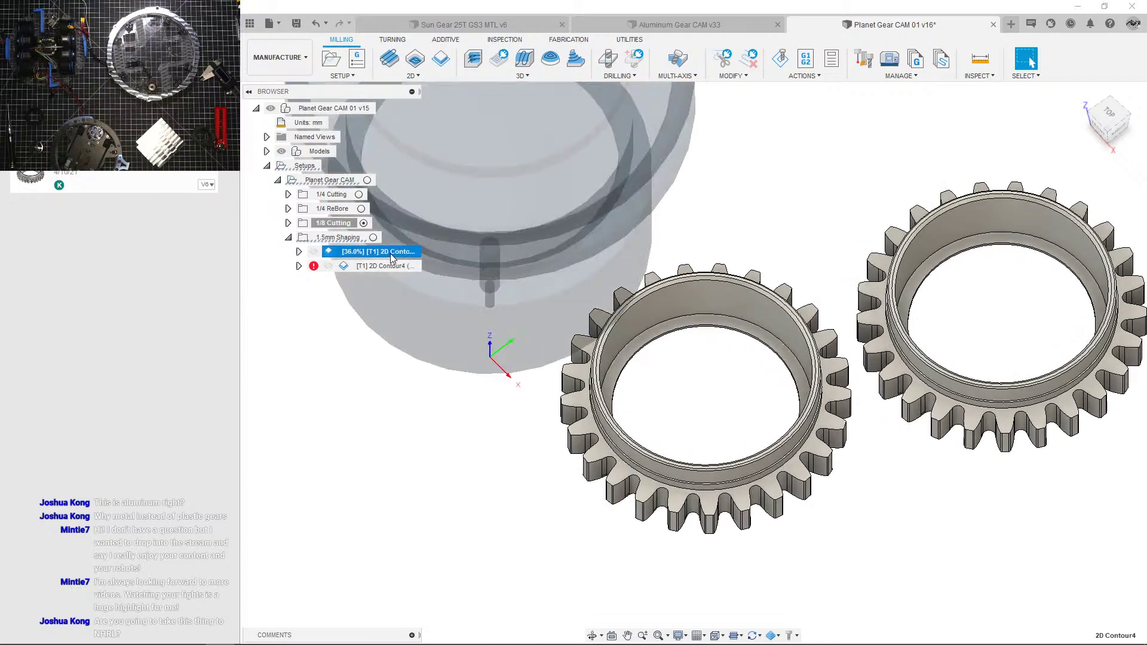
left_click(396, 267)
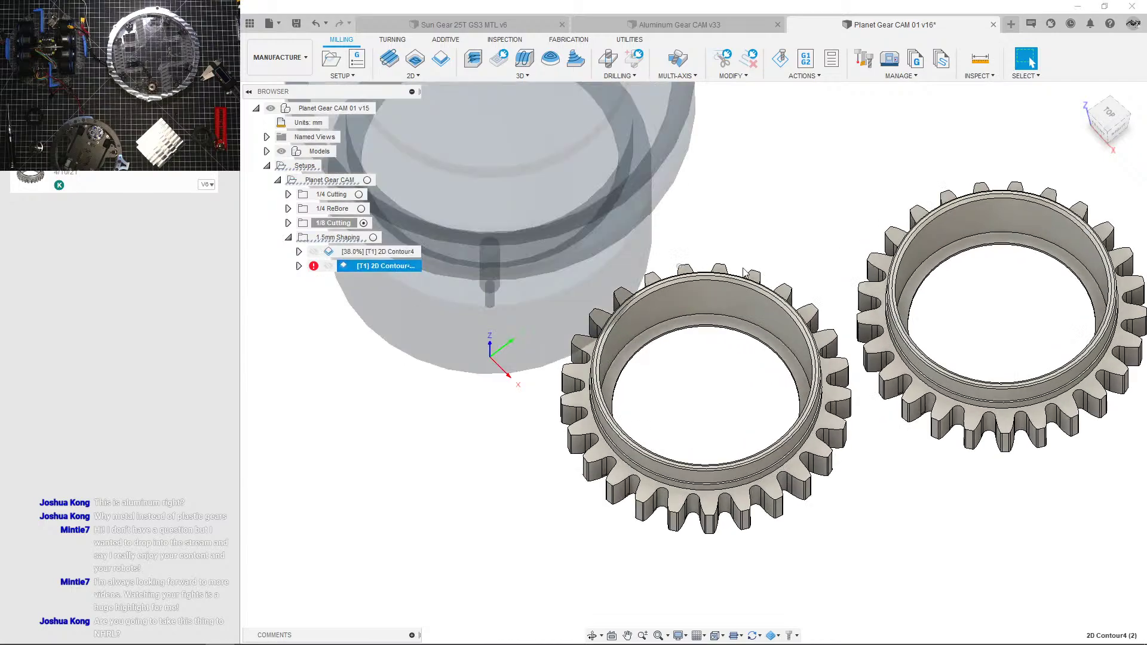
left_click(453, 322)
left_click(398, 267)
middle_click_drag(752, 279, 707, 294, "shift")
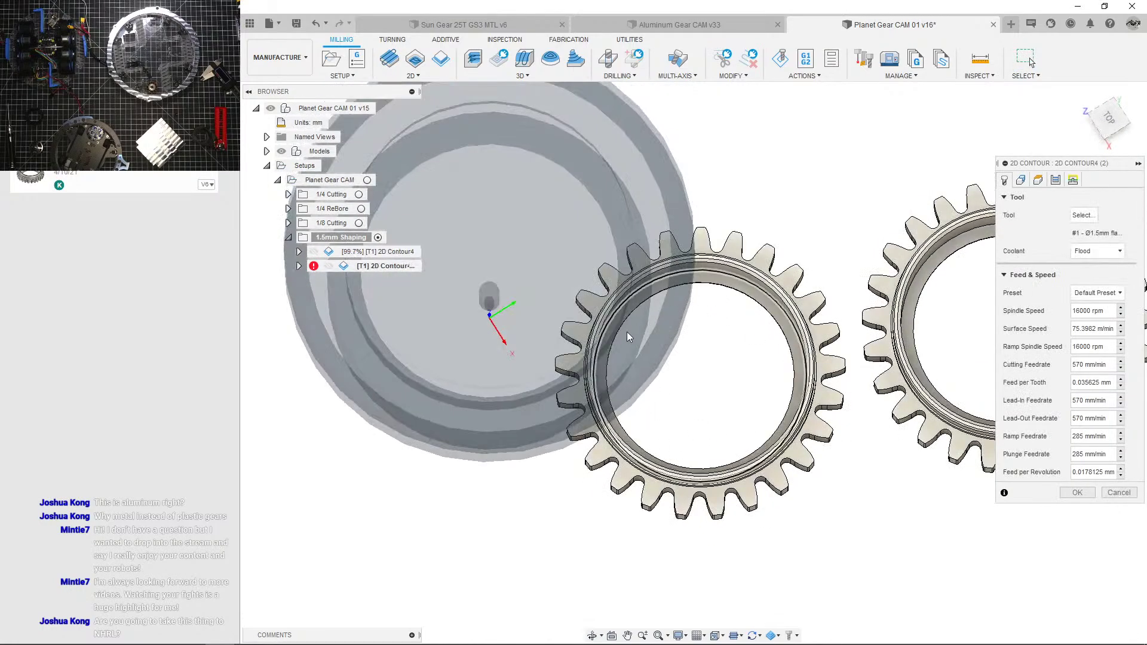
Step: Replace the copied contour's tooth-profile selections with the lower inner bore edges of both gears
middle_click_drag(682, 330, 600, 357)
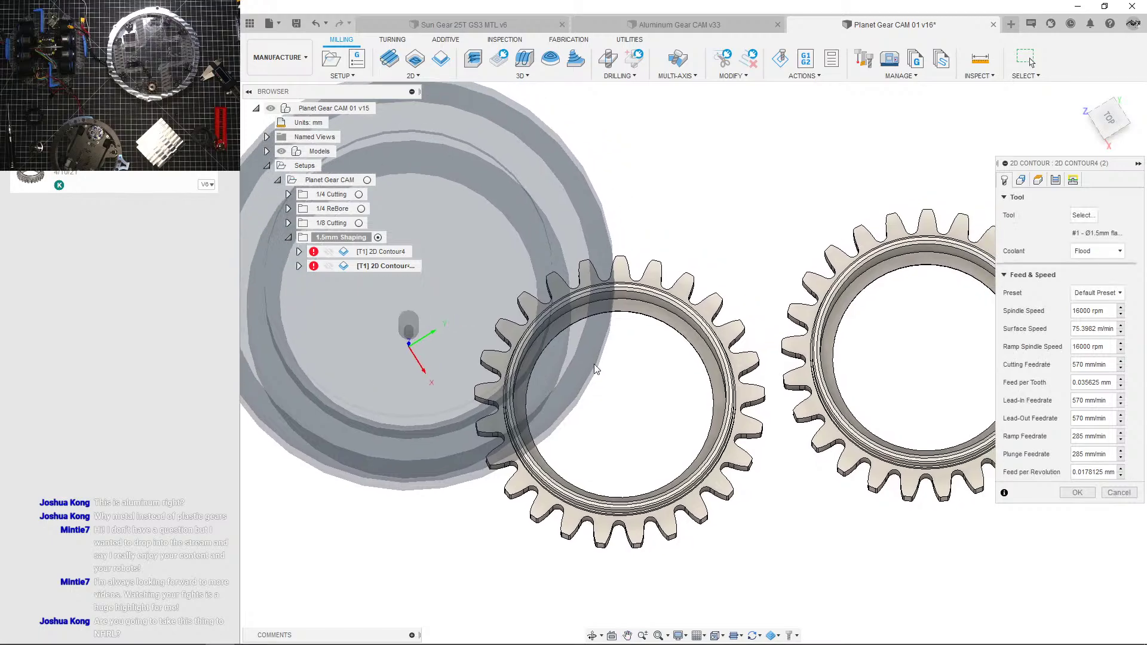
scroll(599, 361, "down", 1)
left_click(1025, 182)
scroll(694, 286, "up", 2)
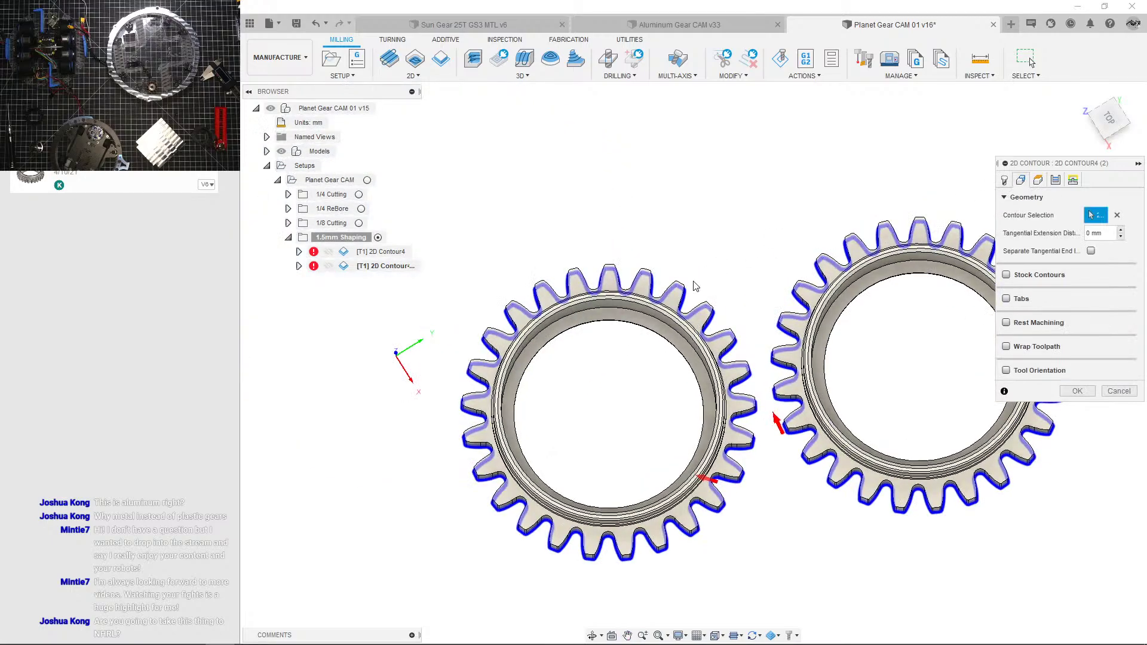
middle_click_drag(694, 285, 715, 254, "shift")
scroll(715, 254, "down", 2)
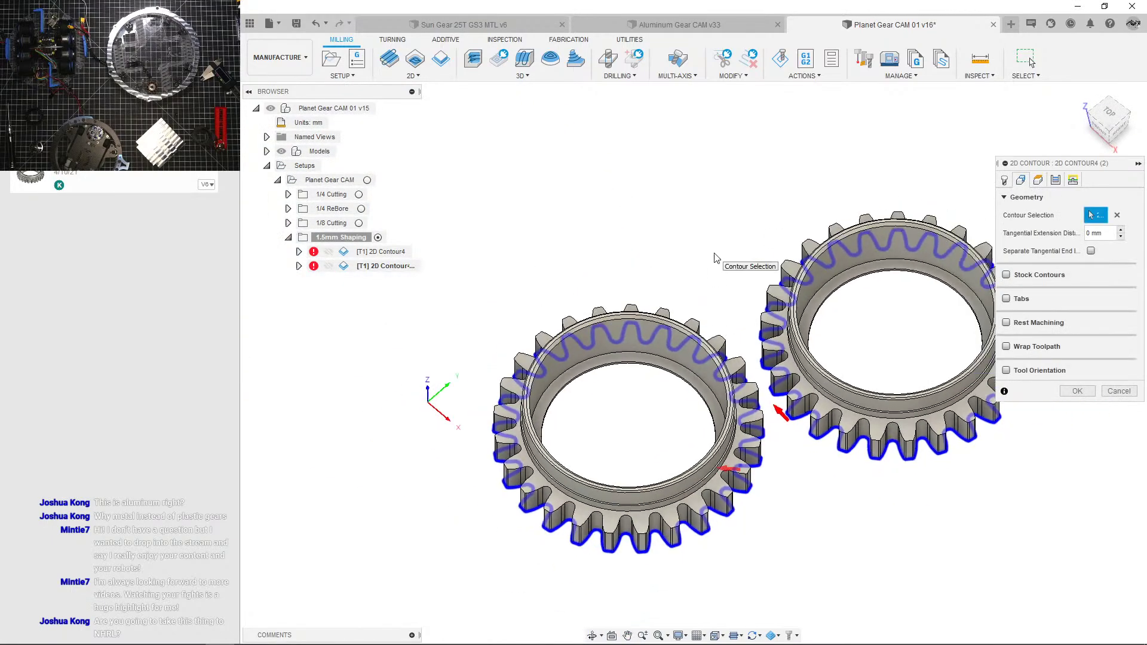
left_click(1117, 216)
scroll(676, 395, "up", 6)
left_click(722, 365)
scroll(723, 365, "down", 3)
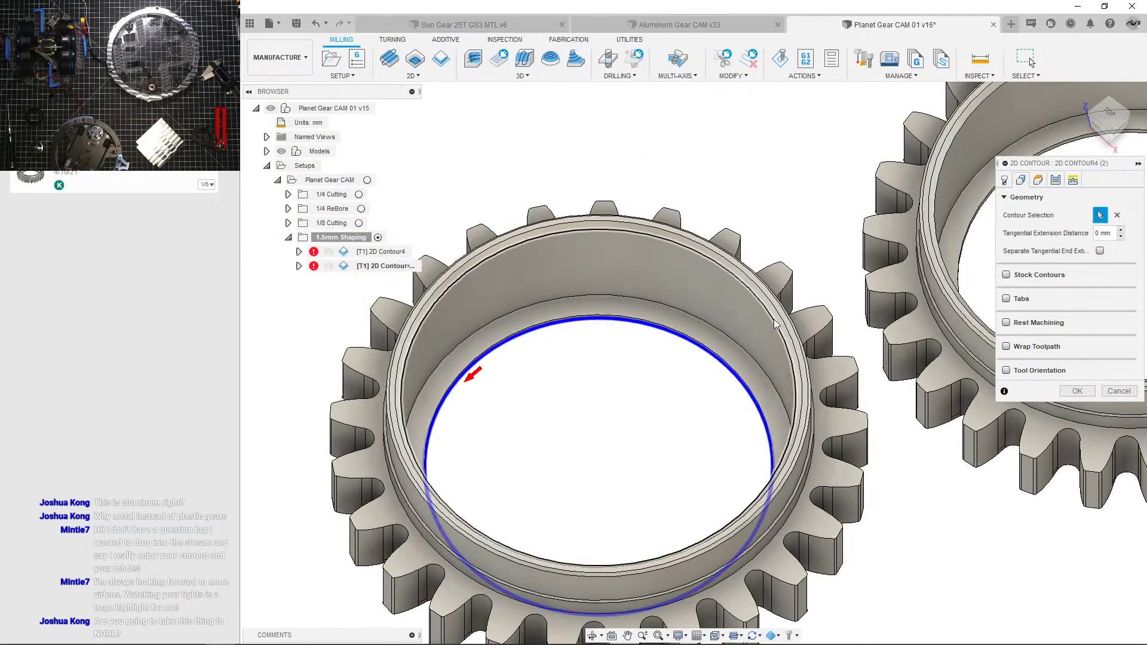
middle_click_drag(989, 206, 695, 237)
scroll(696, 236, "up", 3)
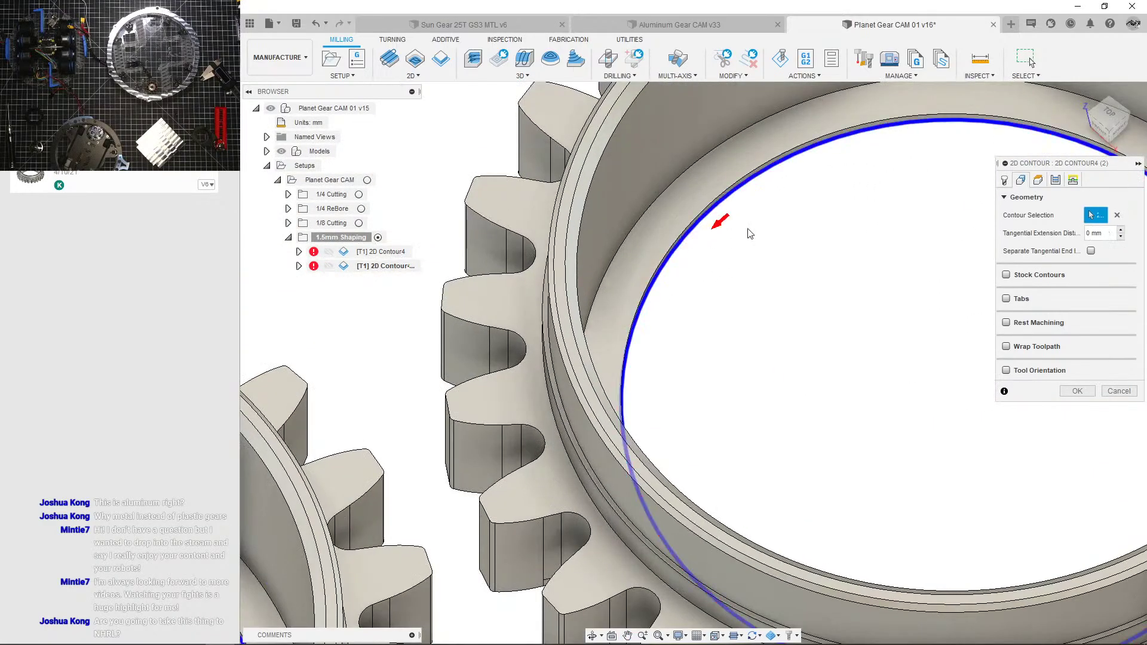
Step: Set the copied contour's top height reference to the inner ledge face of the gear bore, then accept the operation
left_click(1038, 180)
left_click(1092, 395)
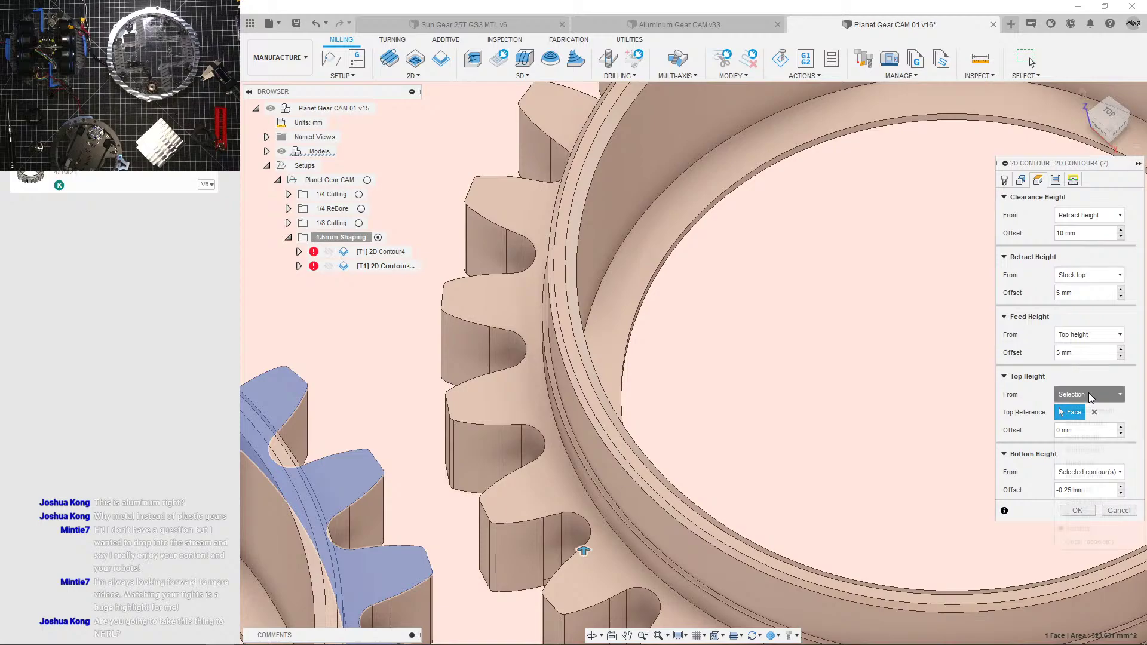
left_click(1078, 529)
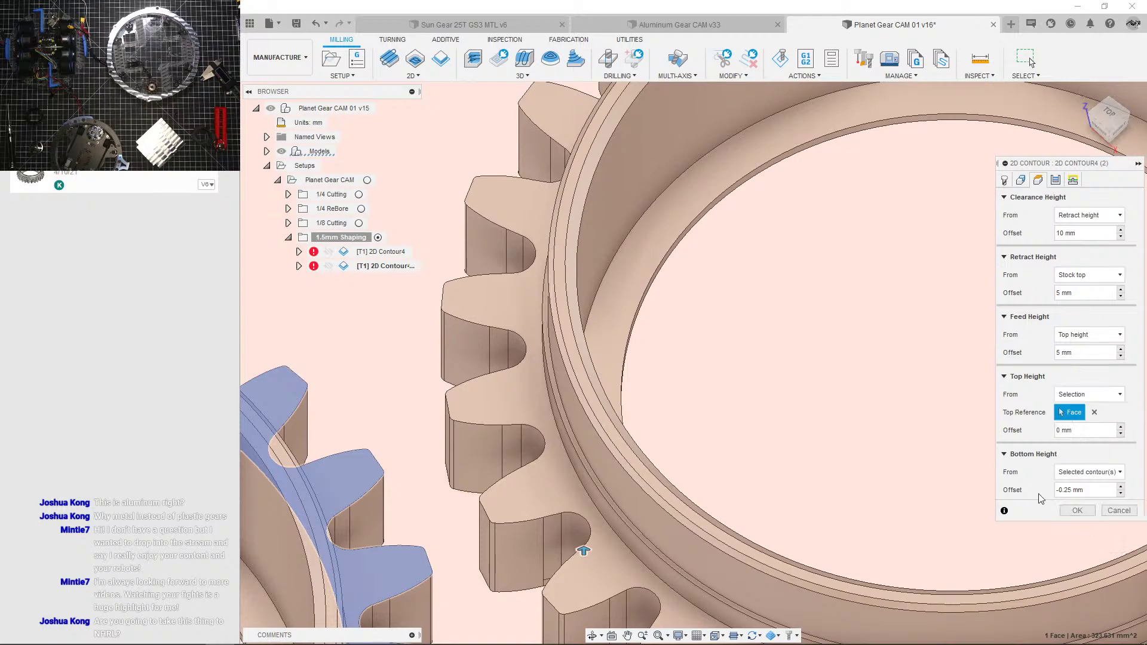
left_click(616, 312)
left_click(1077, 510)
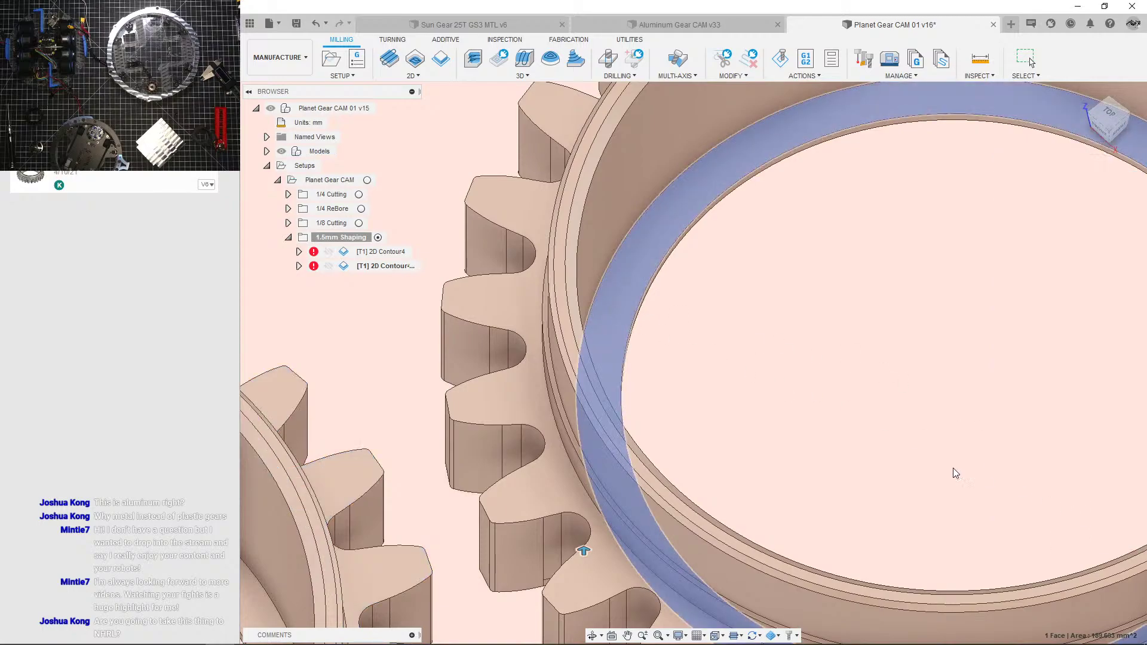
scroll(741, 381, "down", 5)
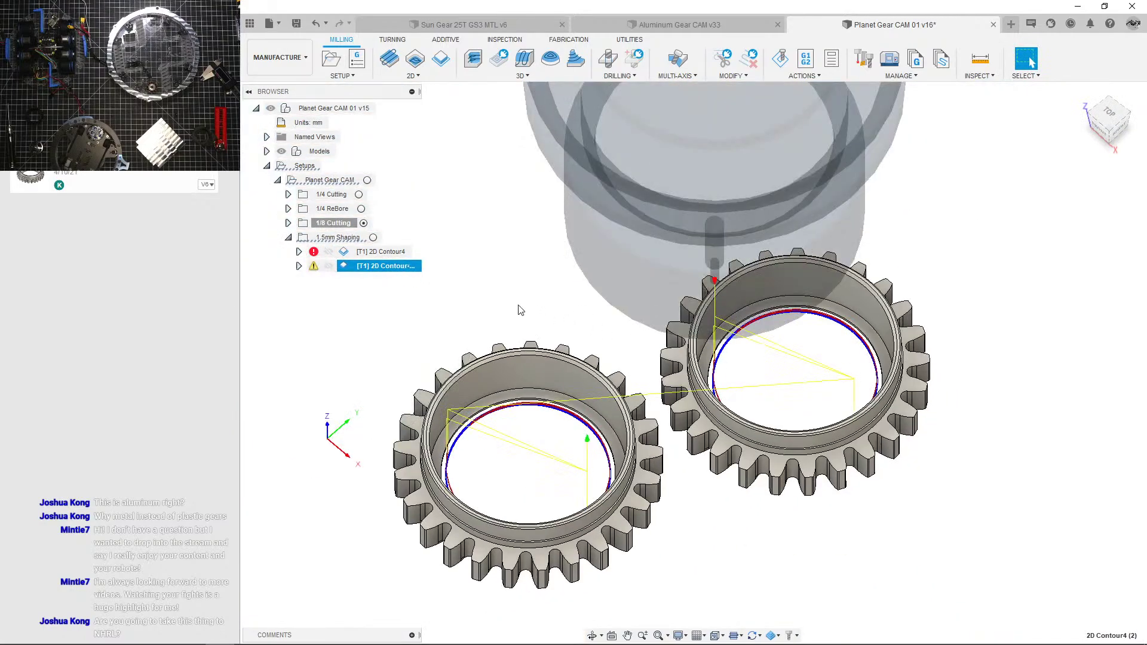
Step: Regenerate the out-of-date toolpath of the original 2D Contour4 around the gear teeth
left_click(440, 299)
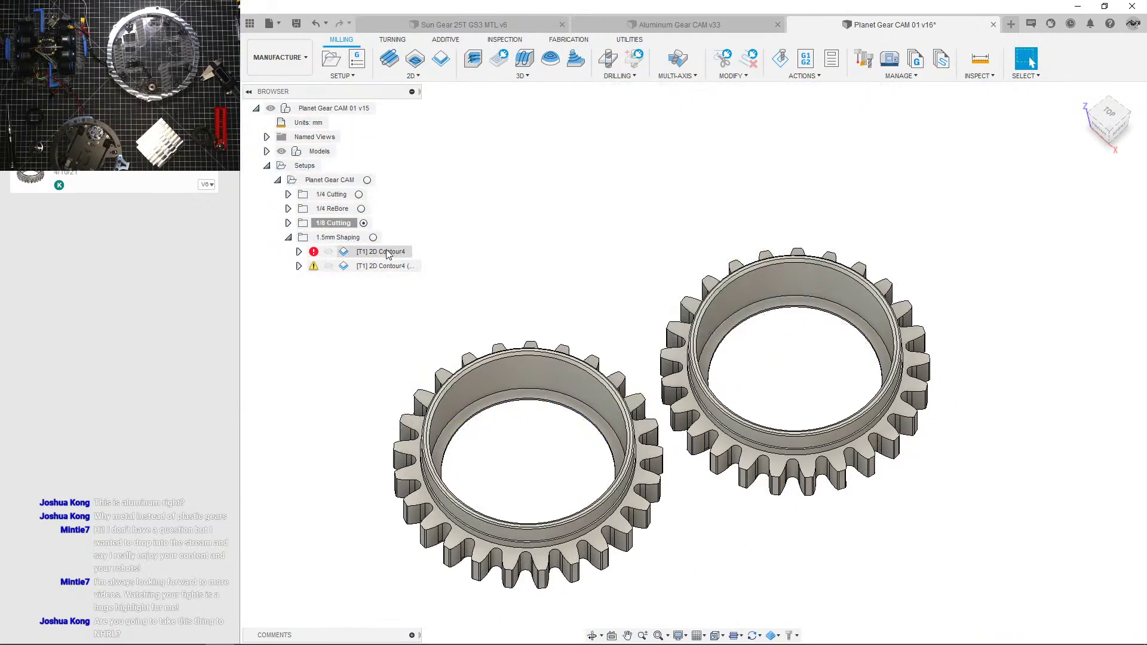
left_click(358, 251)
mouse_move(317, 256)
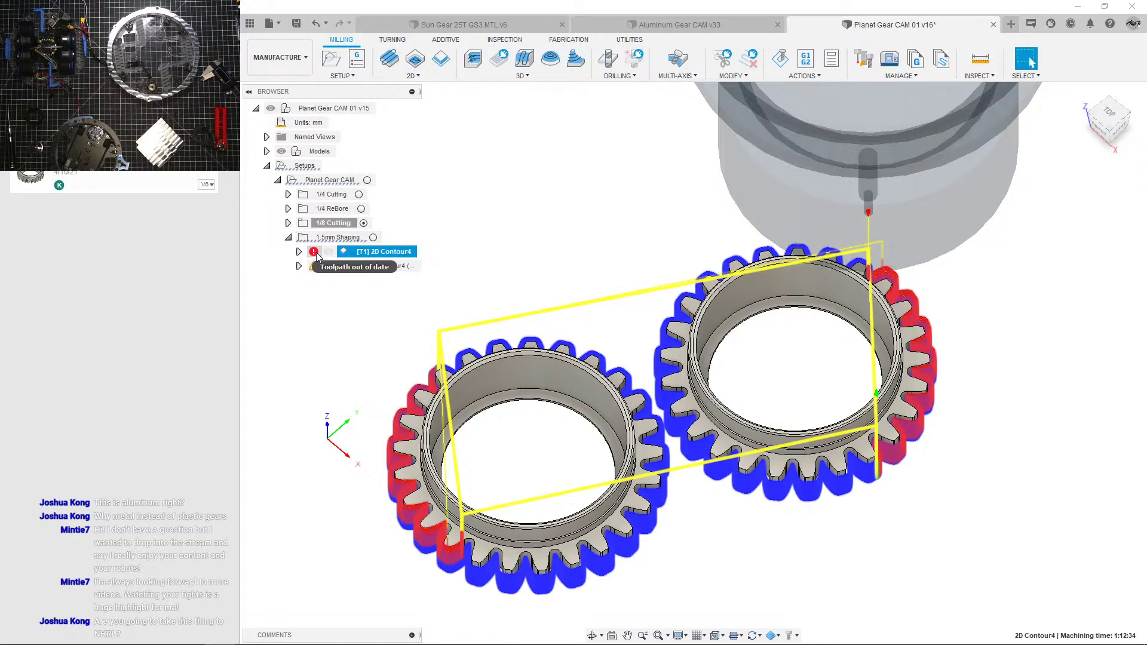
left_click(490, 243)
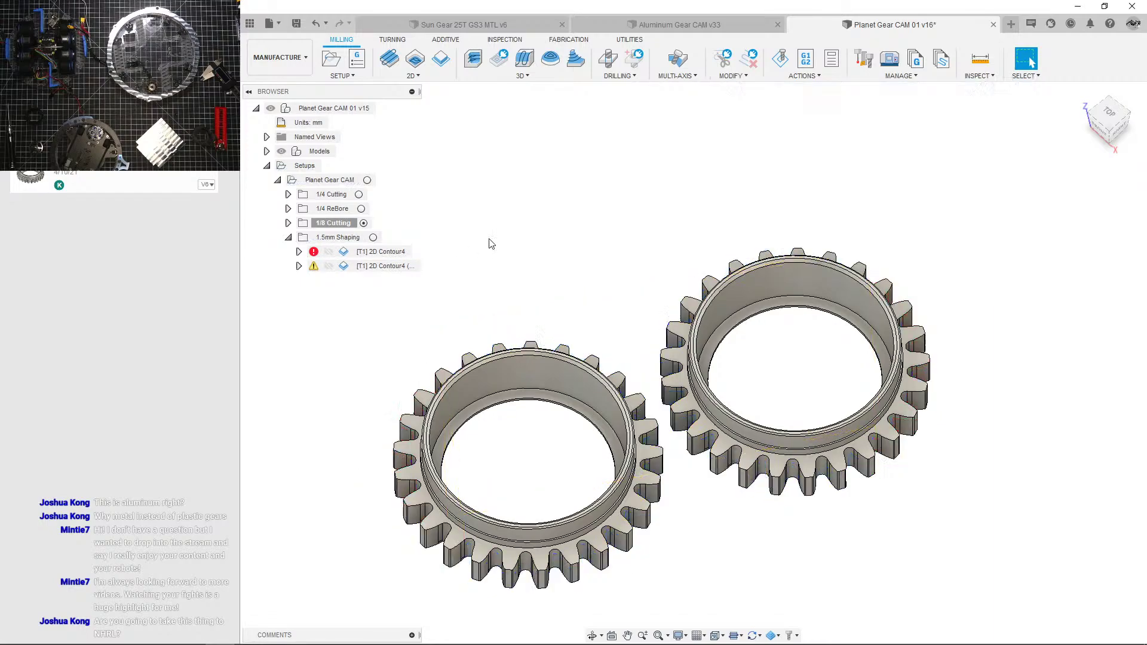
left_click(376, 252)
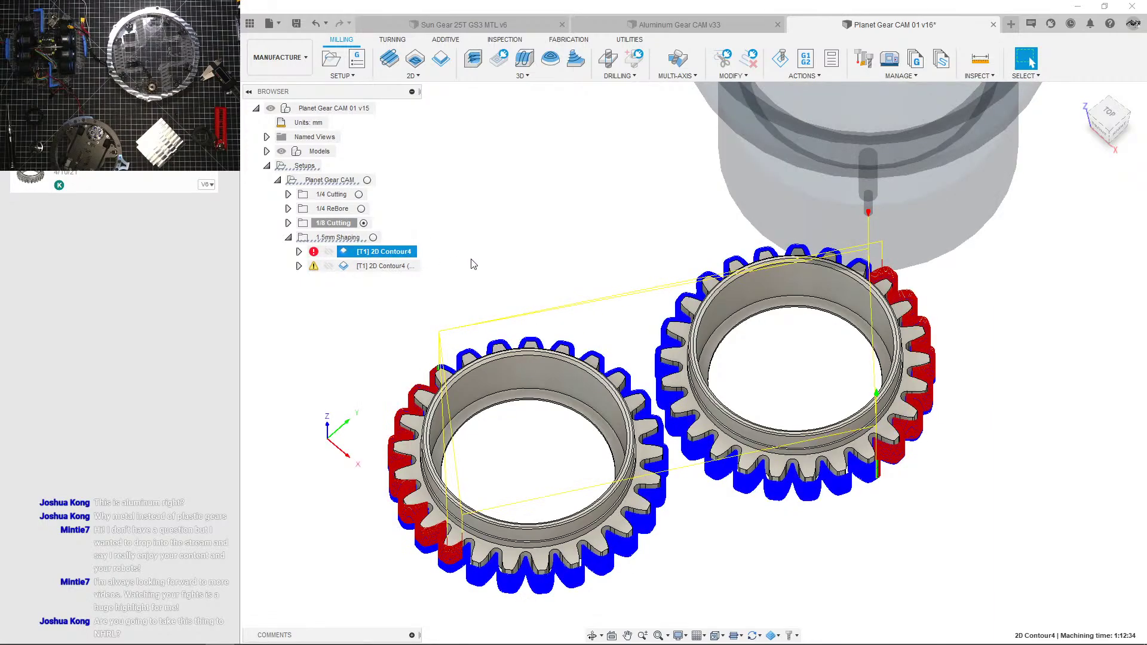
key("ctrl+g")
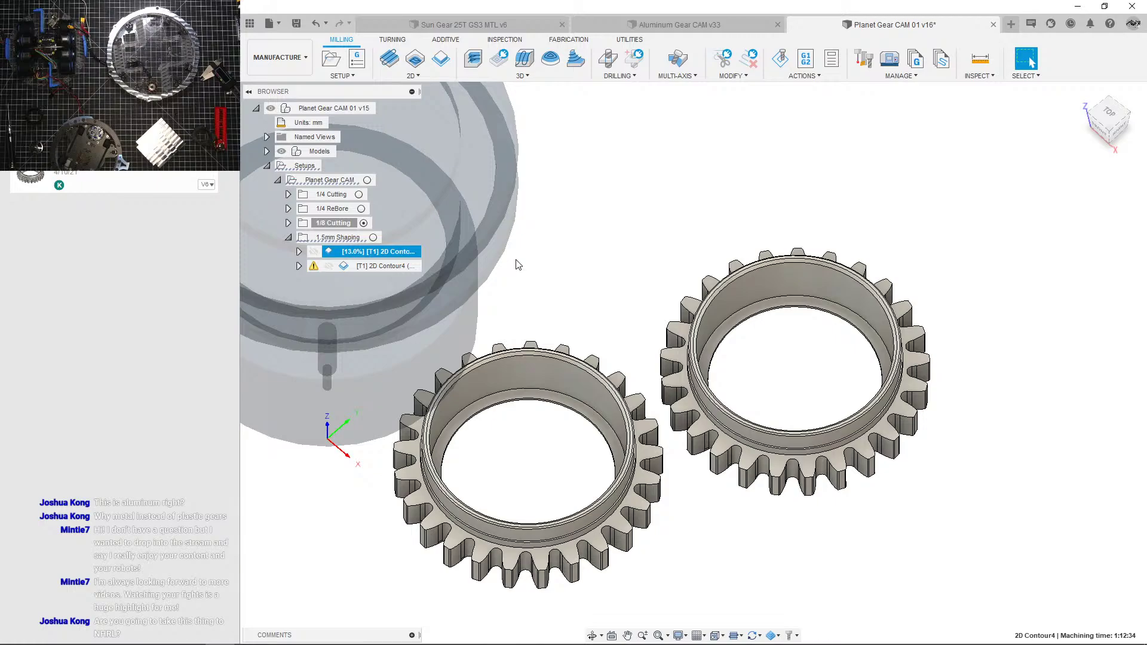
left_click(518, 264)
Step: Inspect the 2D Contour4 (2) toolpath inside both gears' bores
scroll(711, 293, "up", 3)
middle_click_drag(714, 293, 698, 294, "shift")
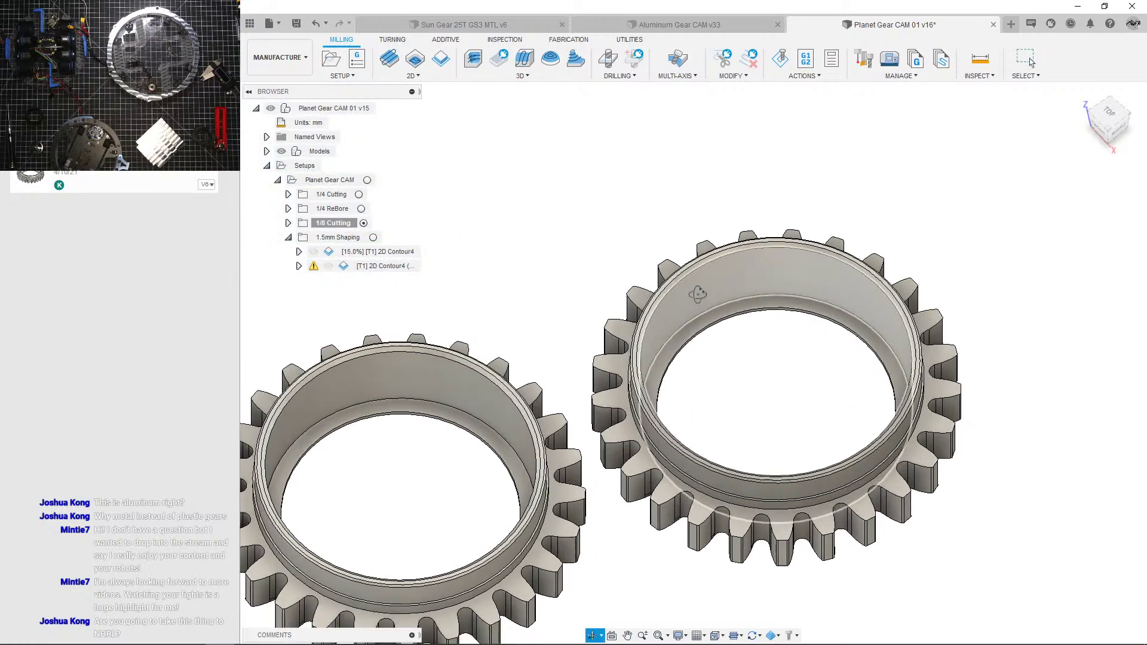
scroll(698, 294, "down", 3)
left_click(383, 252)
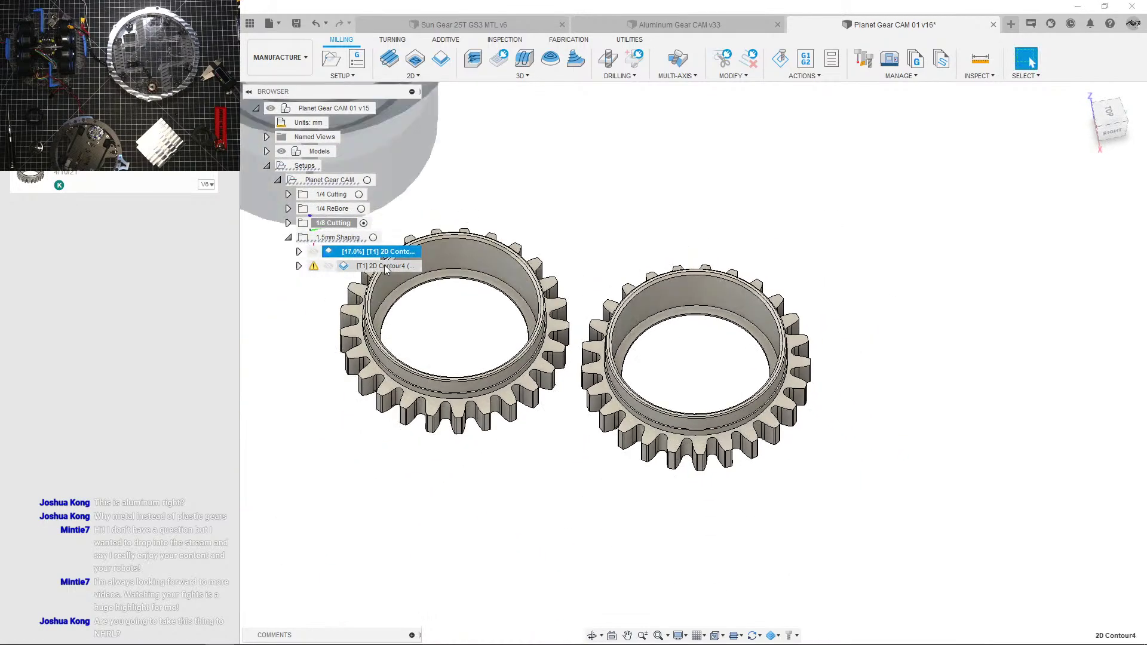
left_click(385, 269)
scroll(693, 331, "up", 6)
mouse_move(640, 325)
middle_mouse_down("shift")
mouse_move(663, 292)
mouse_move(651, 312)
mouse_move(591, 302)
mouse_move(649, 311)
middle_mouse_up("shift")
scroll(677, 387, "down", 6)
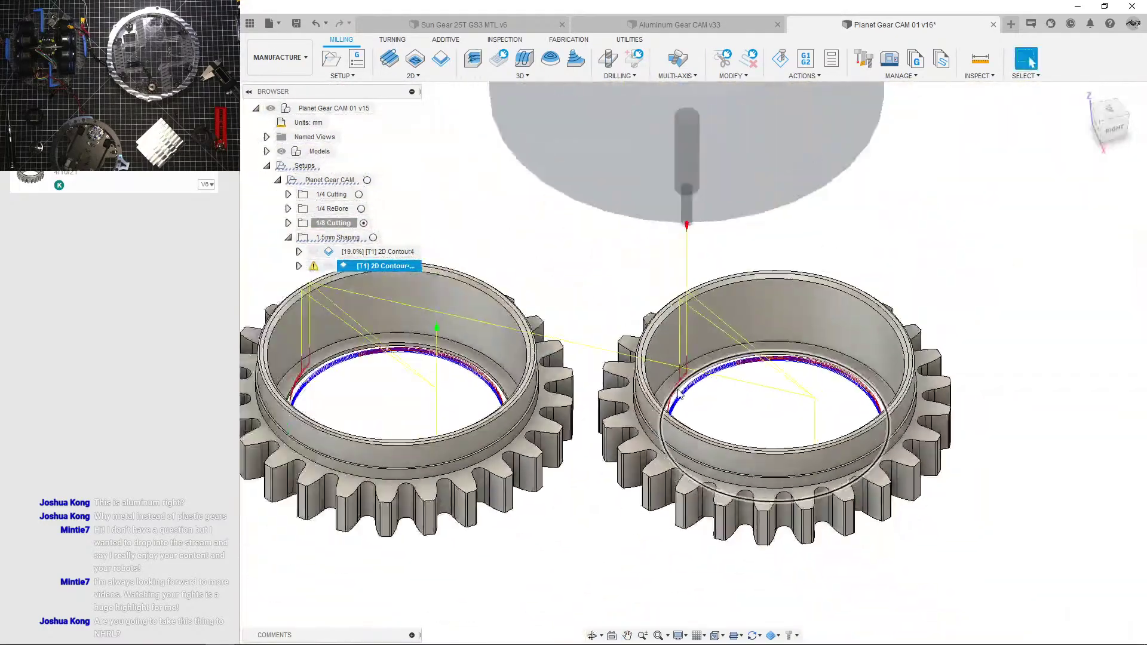
scroll(678, 390, "down", 1)
left_click(503, 246)
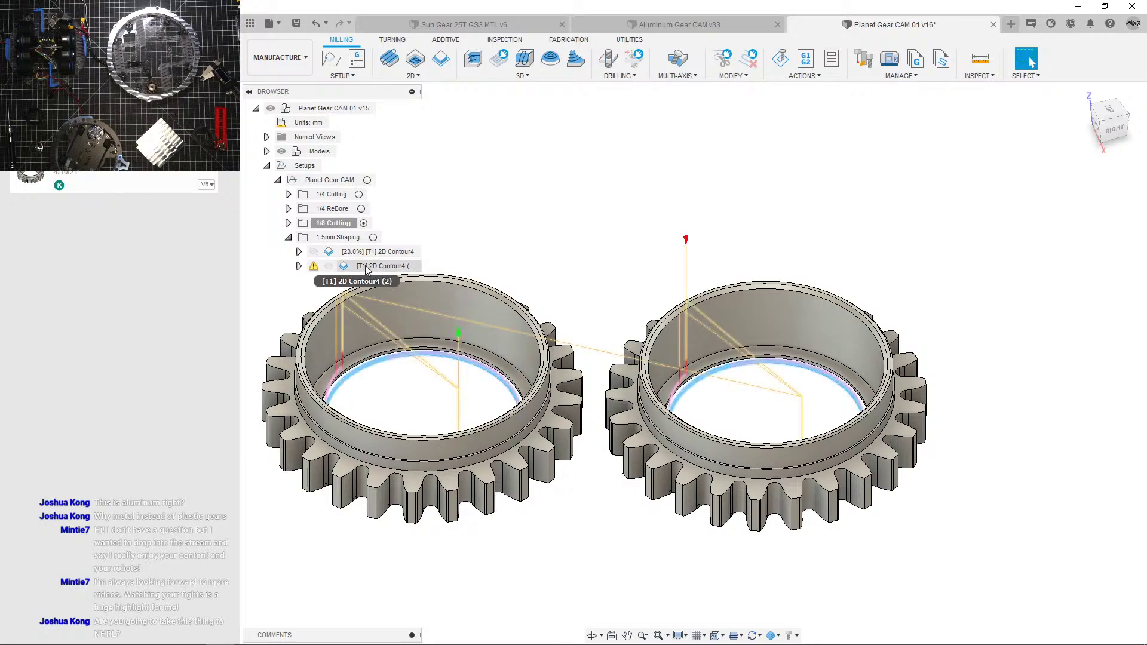
Step: Check the machining time and displayed toolpaths of the 1.5mm Shaping folder
left_click(334, 195)
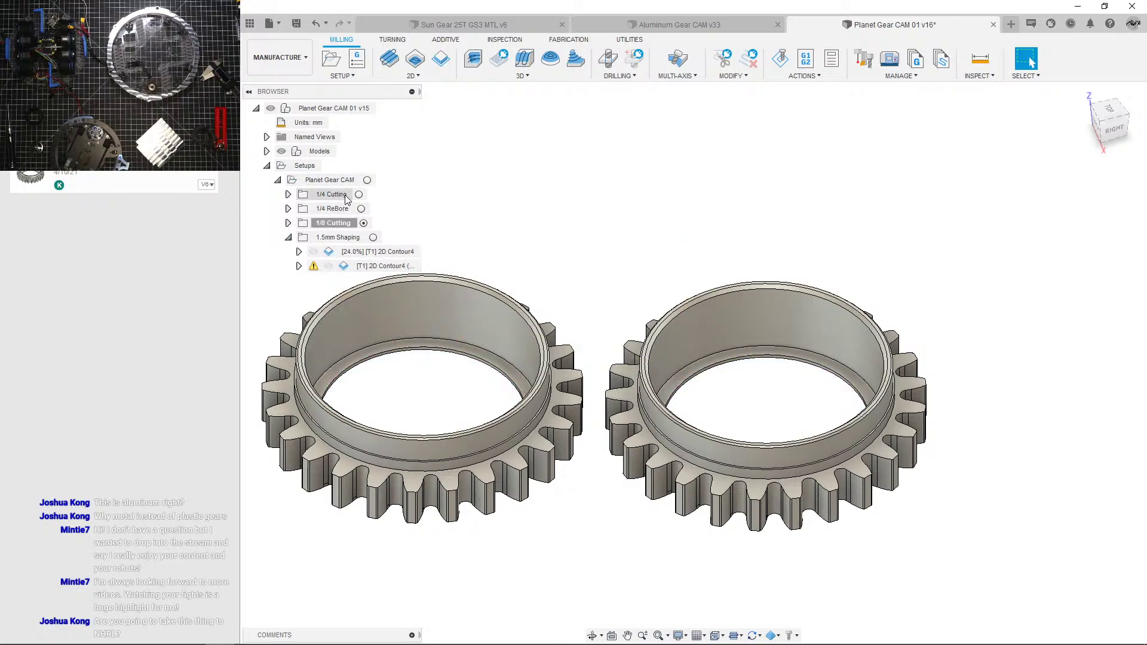
left_click(337, 238)
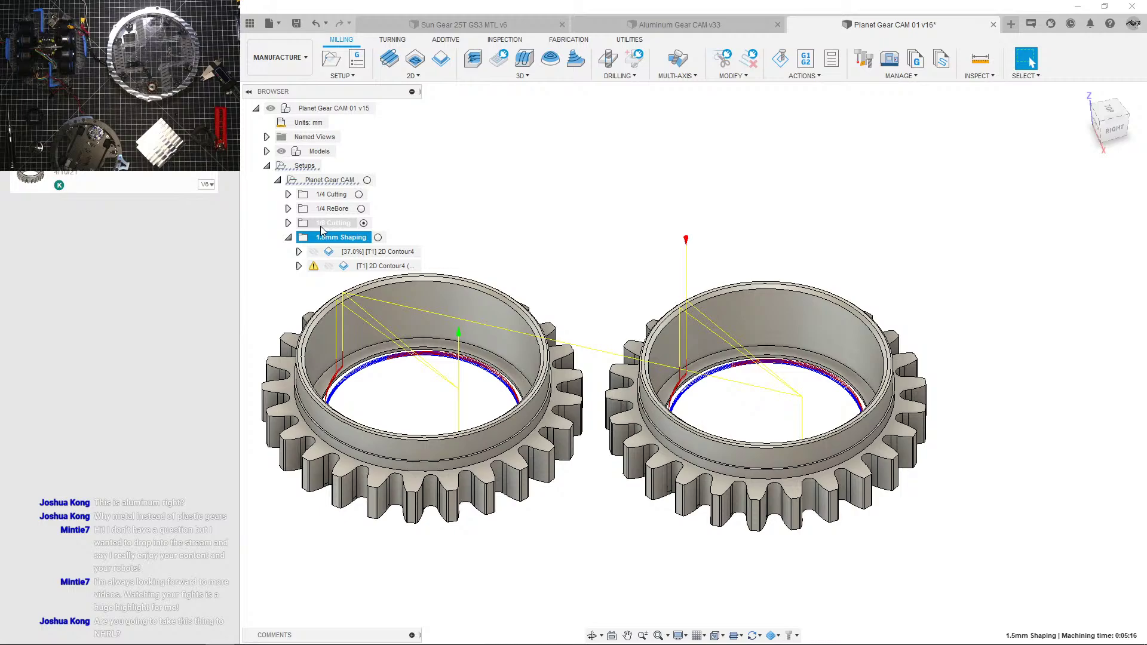
scroll(372, 293, "down", 4)
middle_click_drag(394, 307, 545, 323)
scroll(562, 321, "up", 3)
scroll(675, 331, "up", 1)
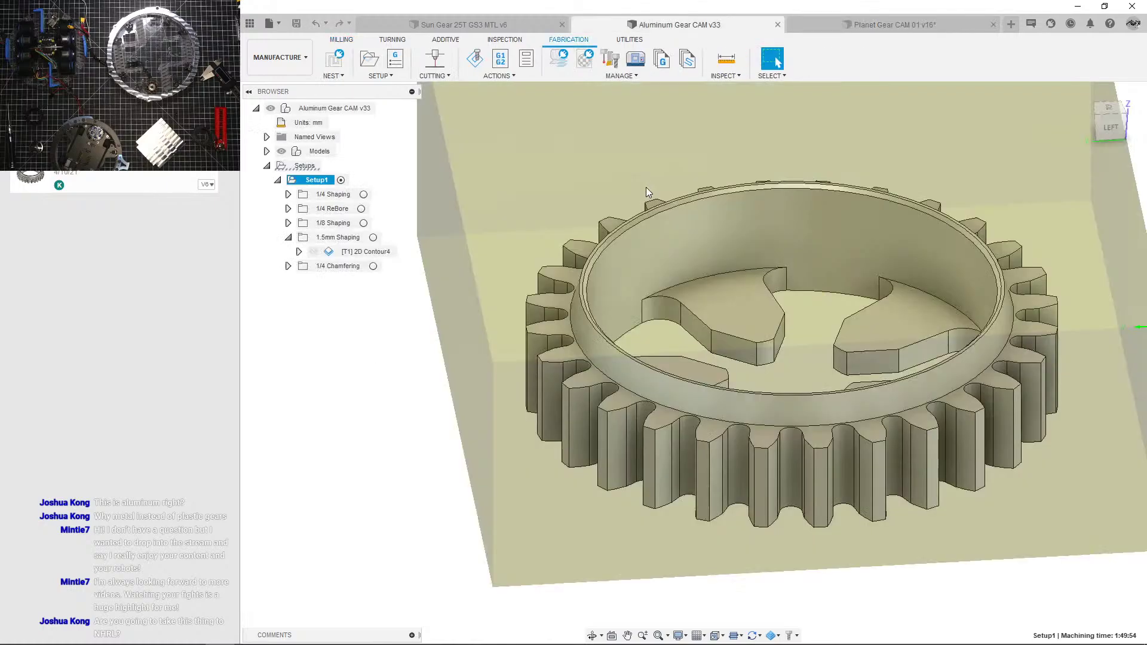
Step: Review the operation folders of Setup1 in the Aluminum Gear CAM document and collapse its 1.5mm Shaping folder
scroll(648, 184, "down", 3)
middle_click_drag(648, 184, 630, 199)
scroll(630, 199, "up", 3)
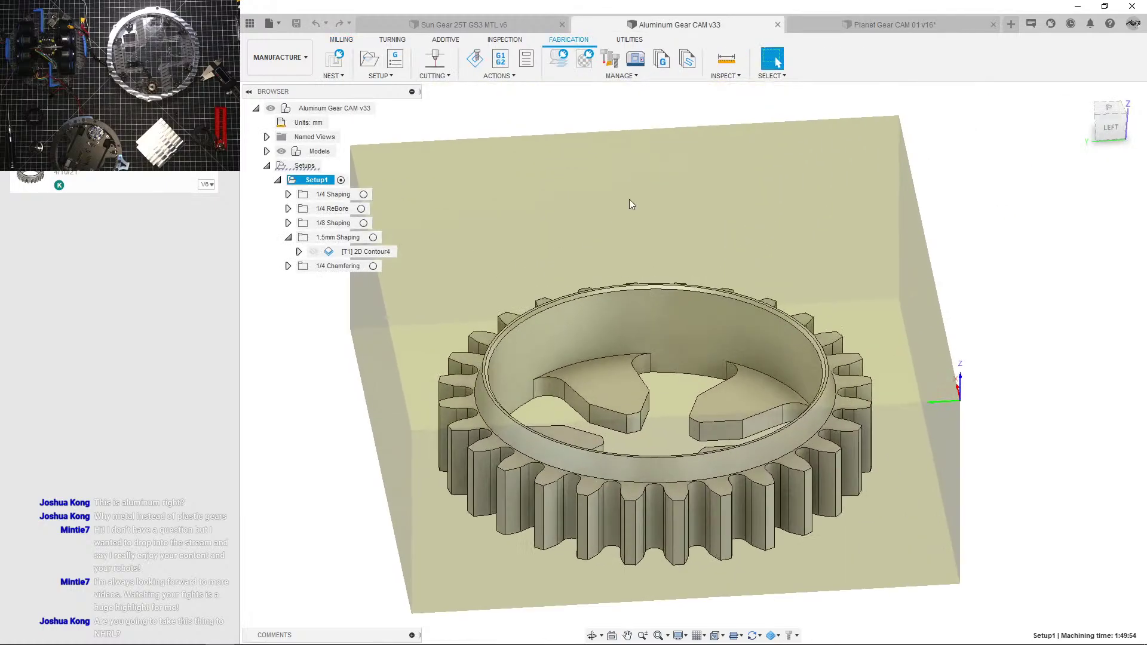
left_click(288, 238)
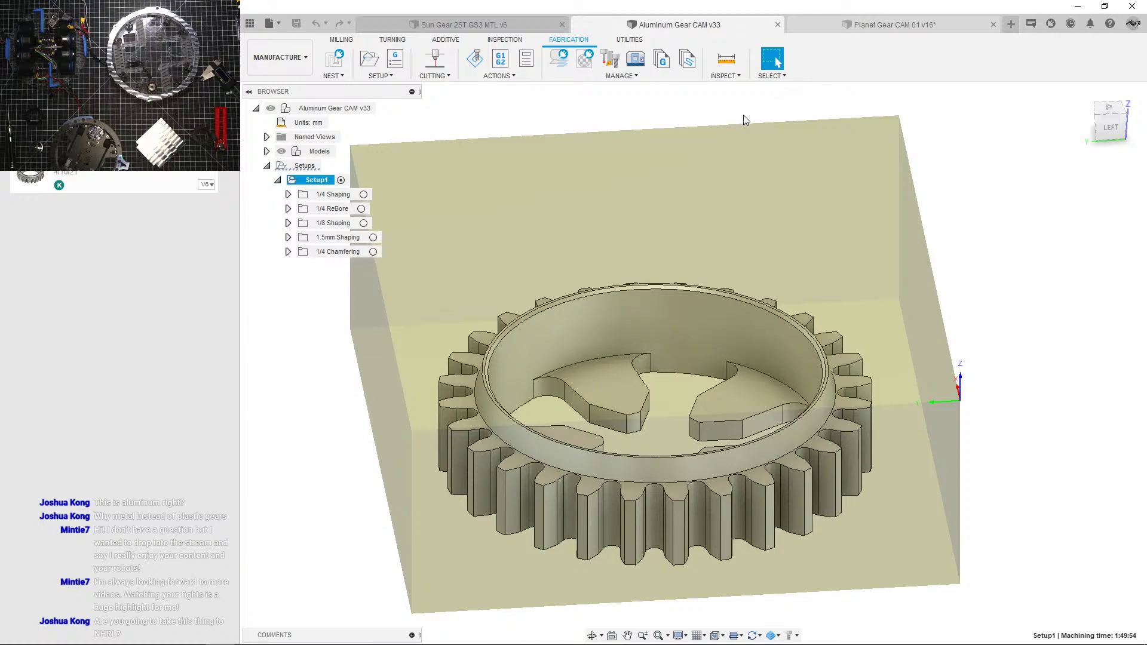
Step: Return to the Planet Gear CAM document and collapse its 1.5mm Shaping folder
key("ctrl+Tab")
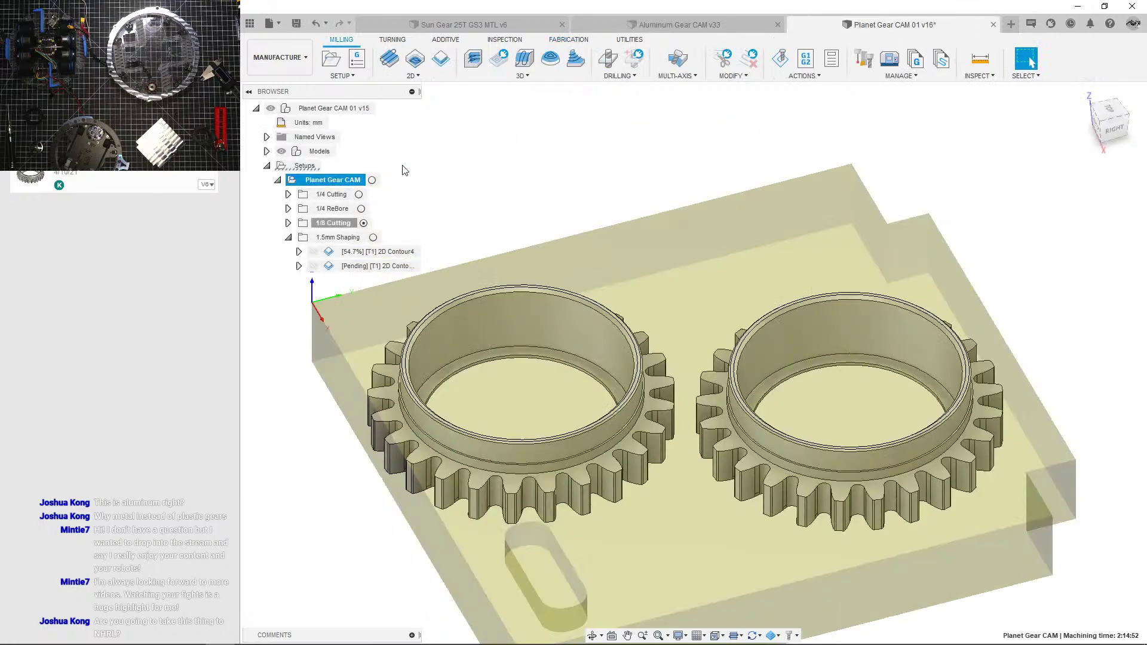
scroll(541, 221, "down", 4)
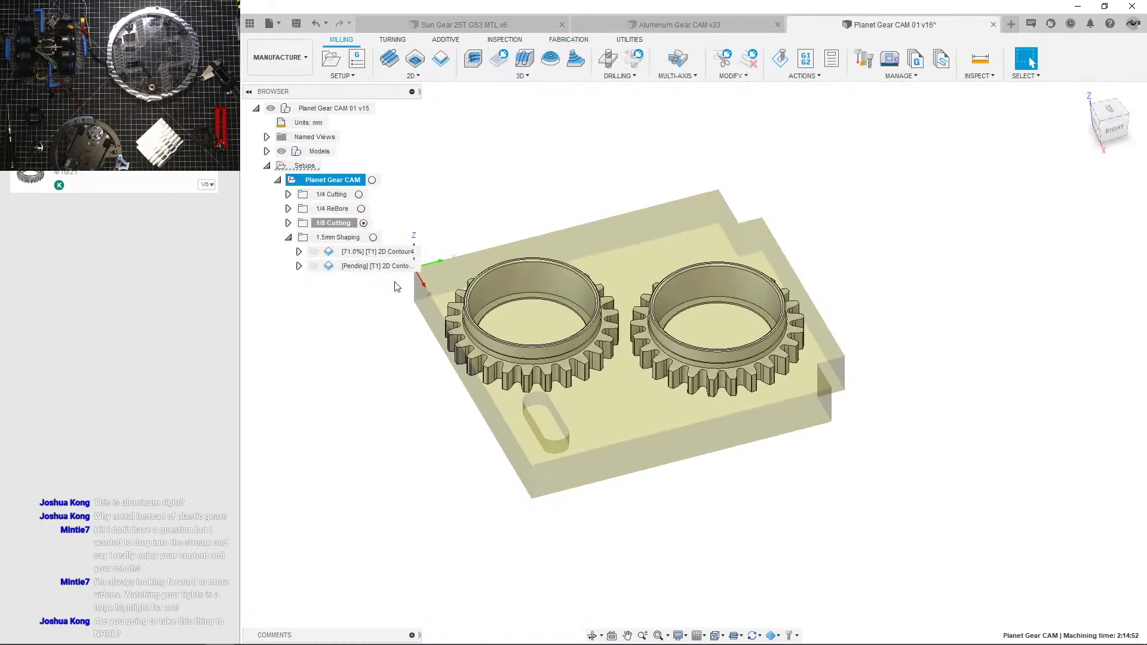
left_click(381, 297)
scroll(478, 293, "up", 3)
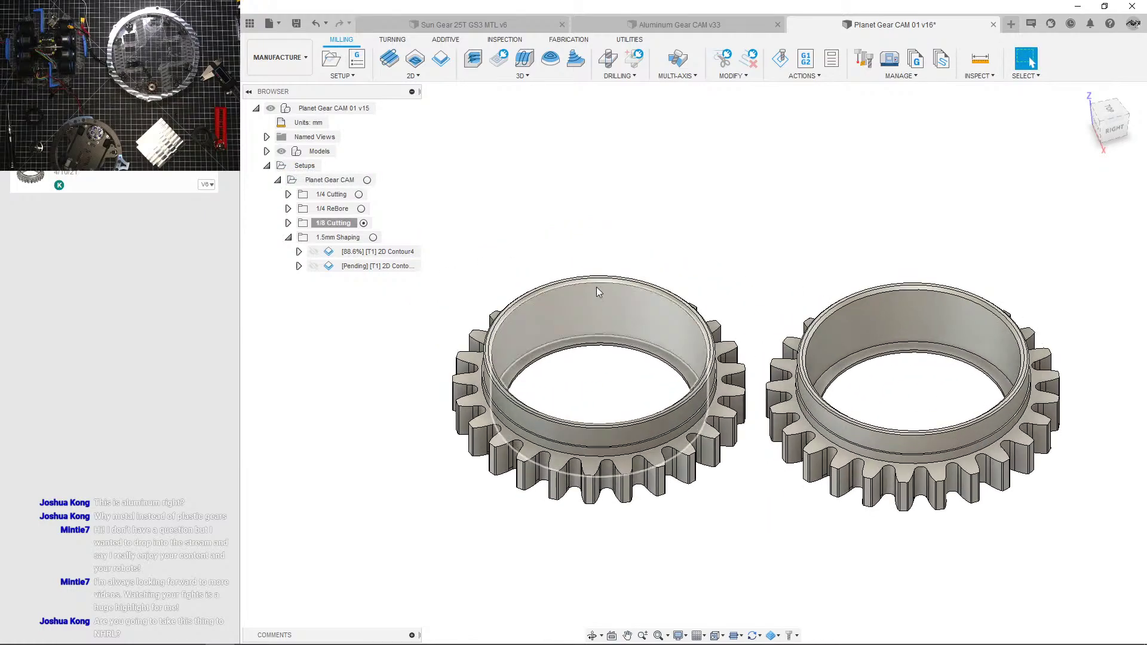
mouse_move(596, 287)
middle_mouse_down("shift")
mouse_move(607, 238)
mouse_move(605, 276)
middle_mouse_up("shift")
scroll(605, 277, "down", 3)
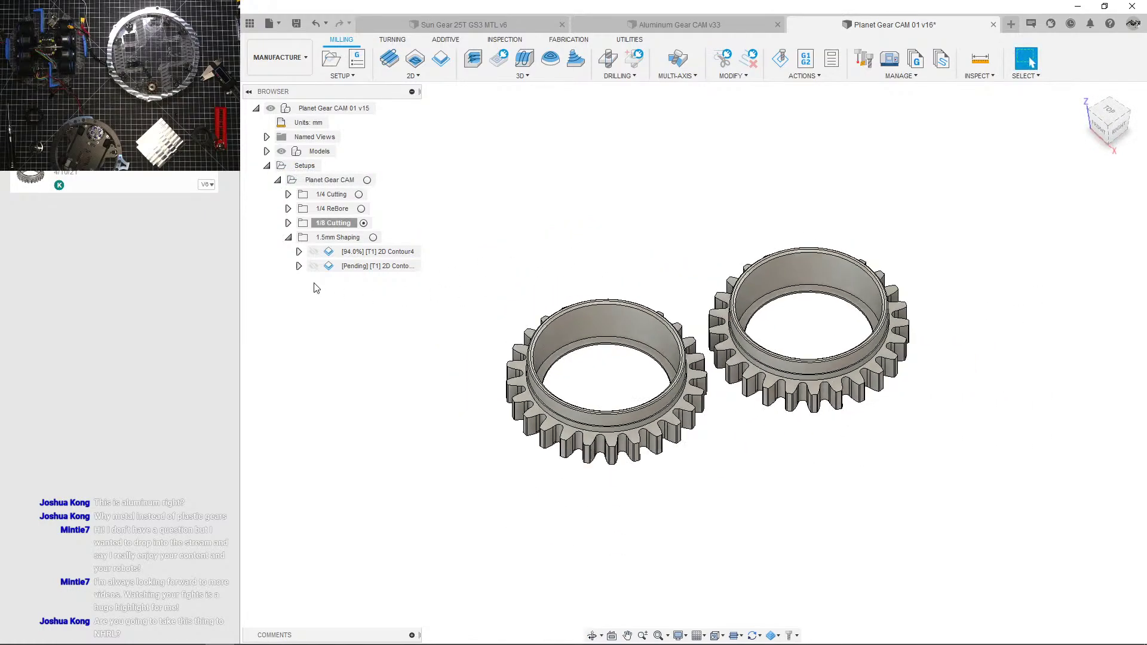
left_click(289, 238)
right_click(316, 167)
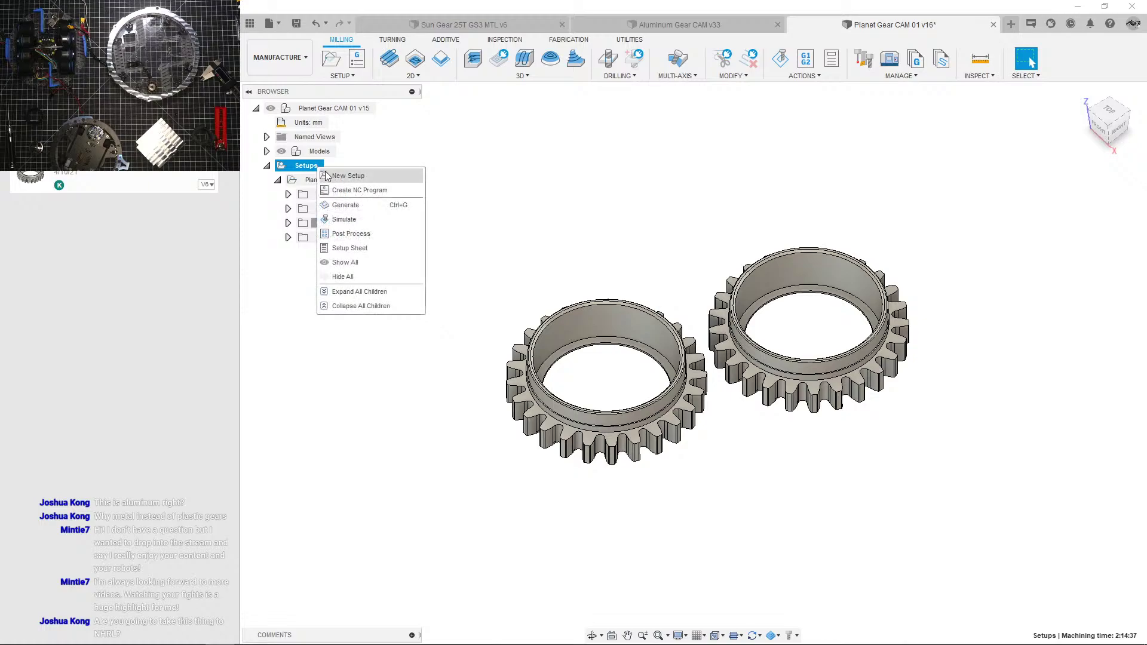
left_click(305, 181)
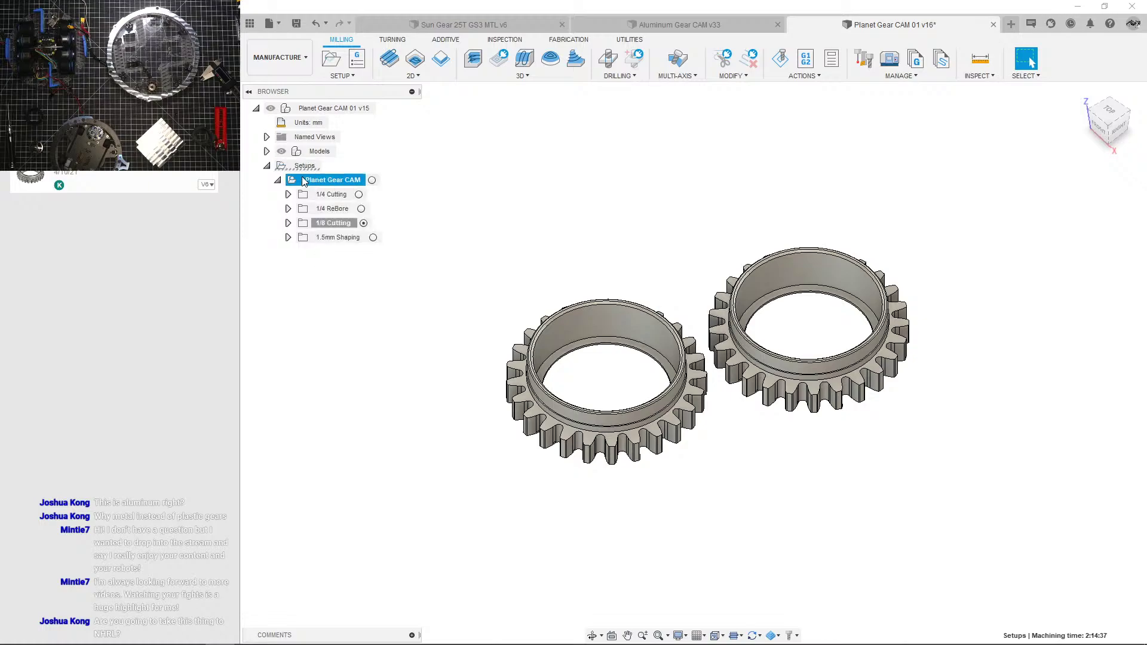
right_click(305, 180)
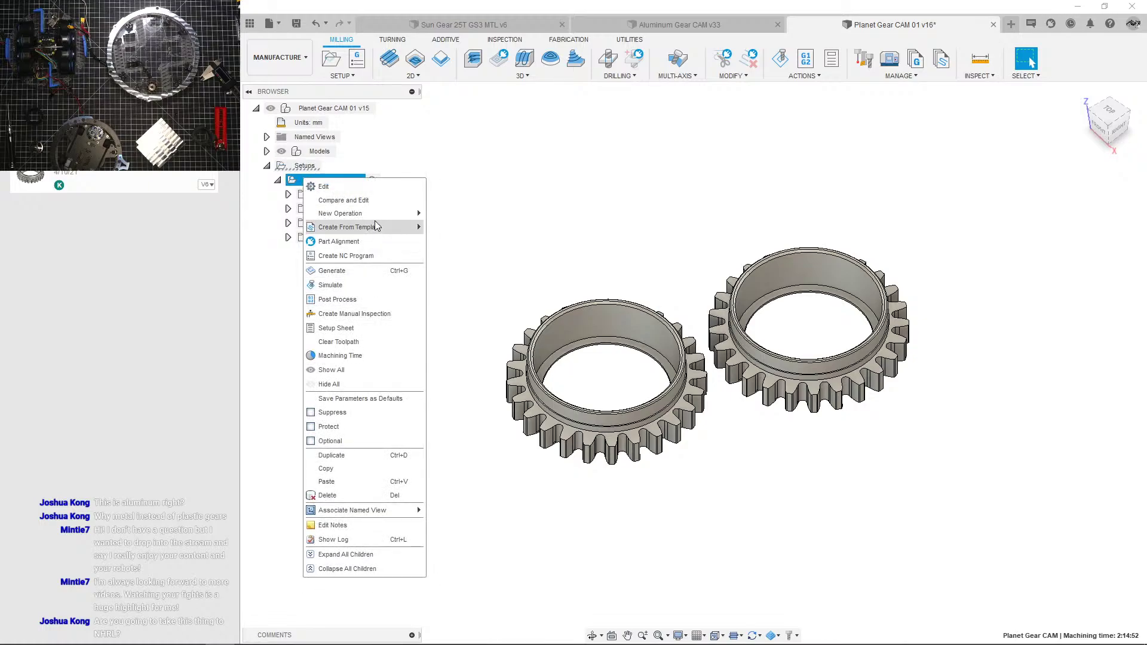
left_click(494, 263)
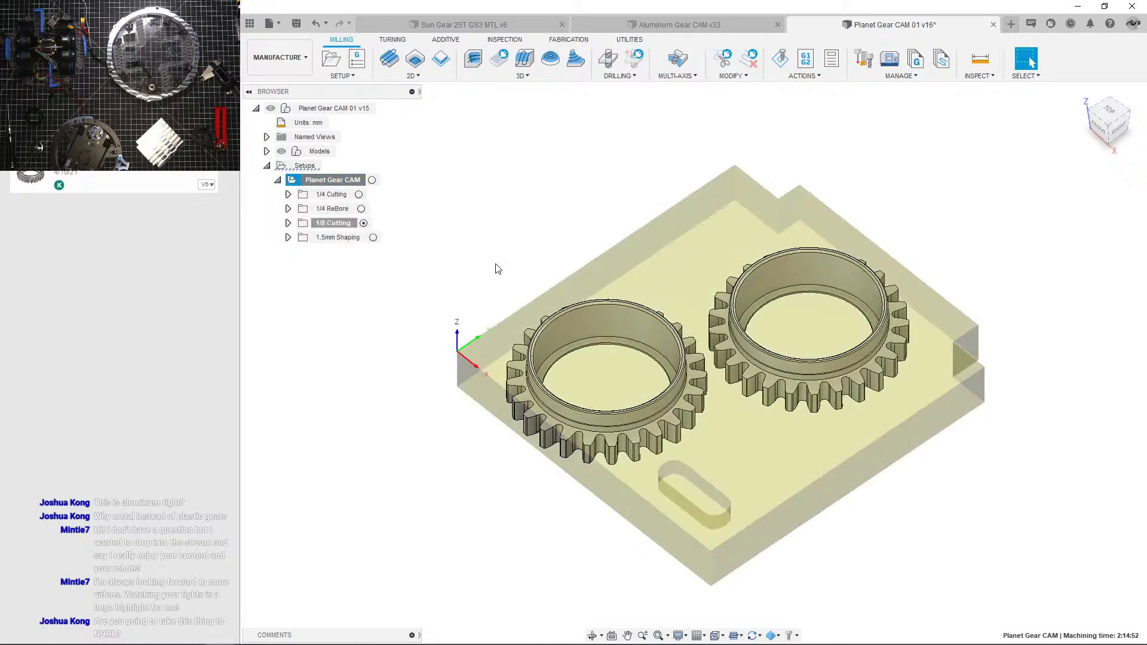
left_click(356, 76)
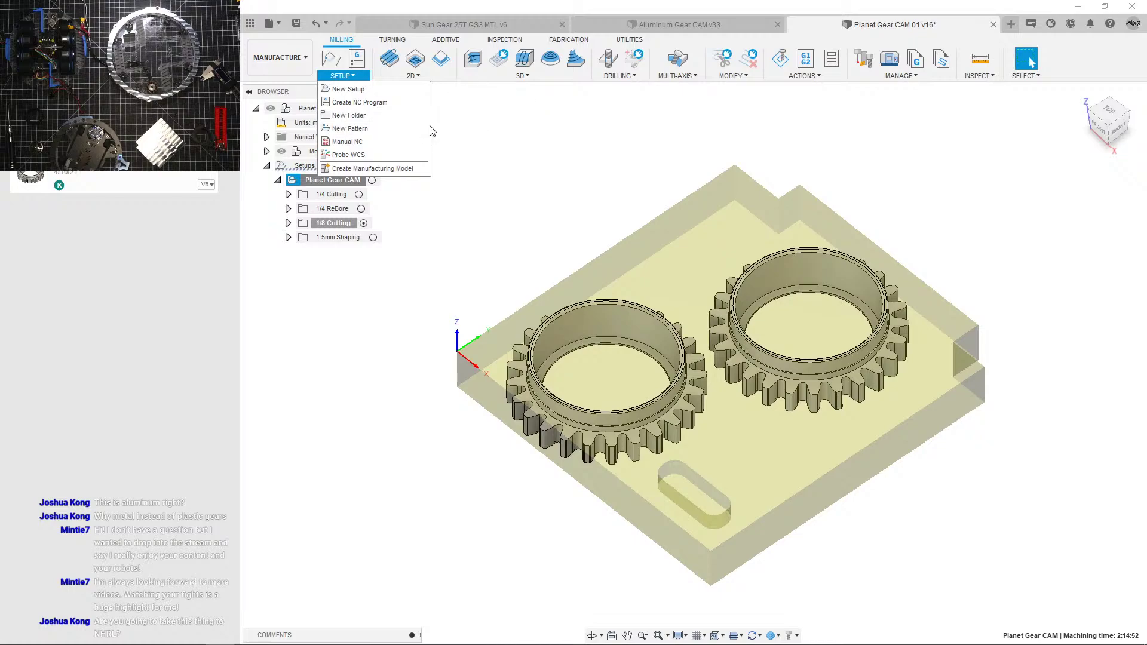
key("Escape")
right_click(333, 180)
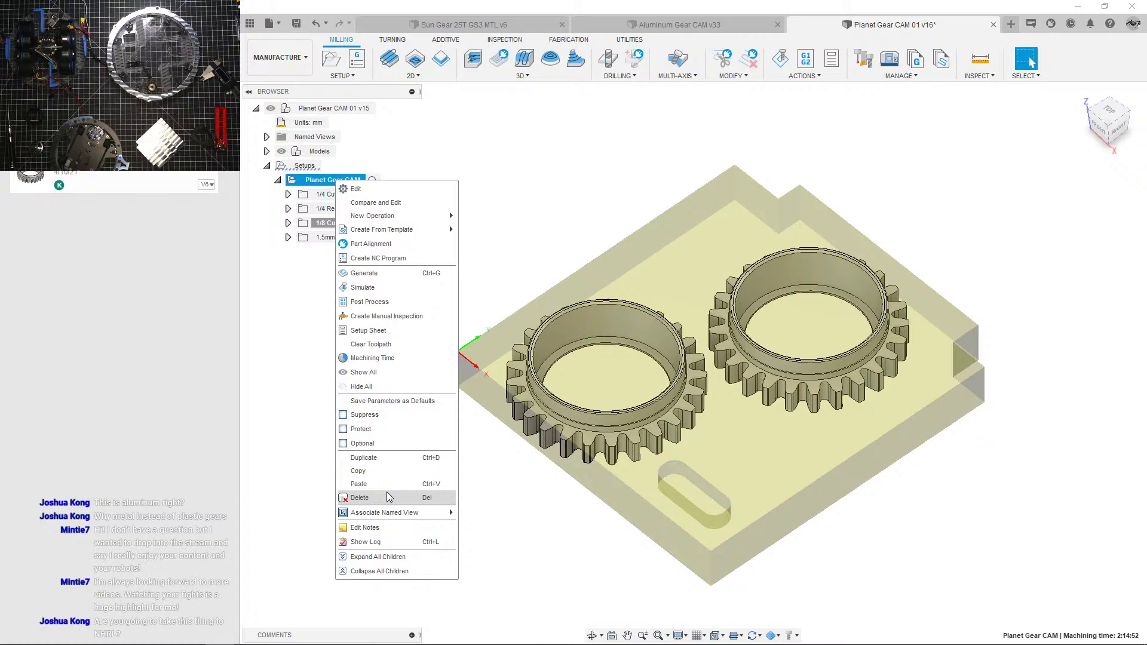
key("Escape")
left_click(357, 63)
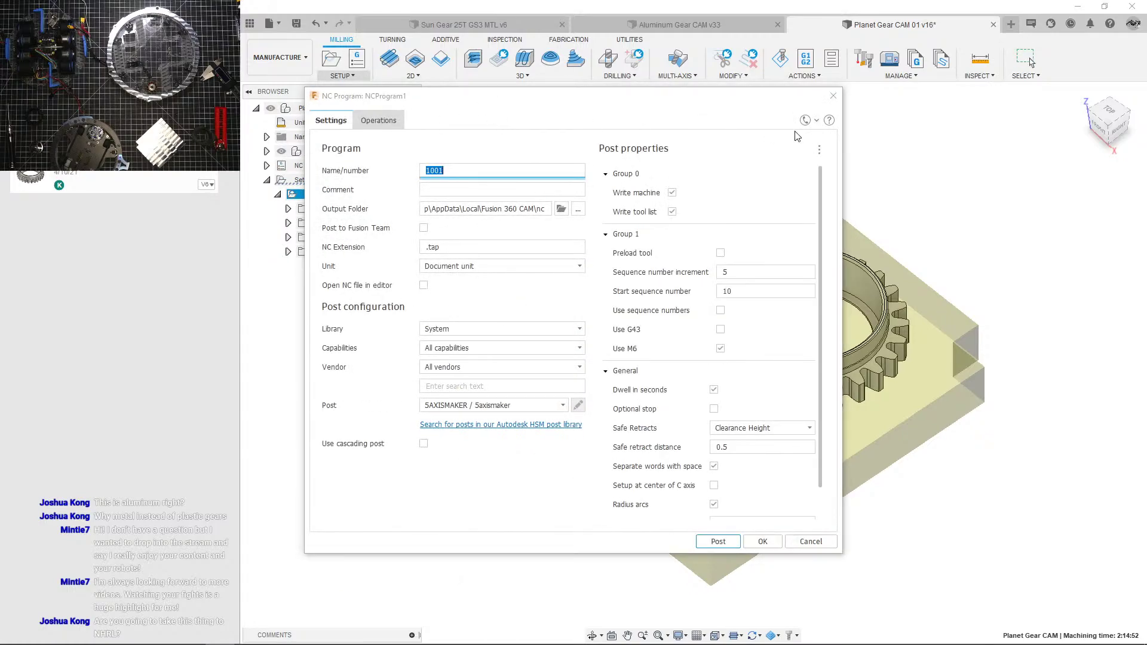
key("Escape")
left_click(359, 76)
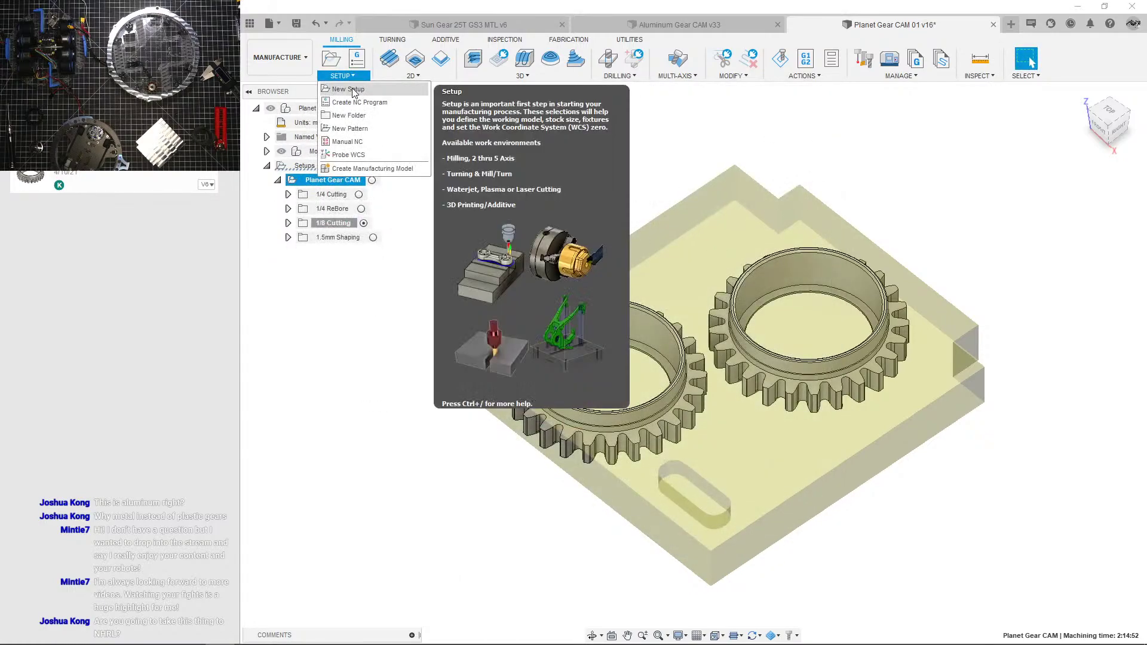
left_click(352, 88)
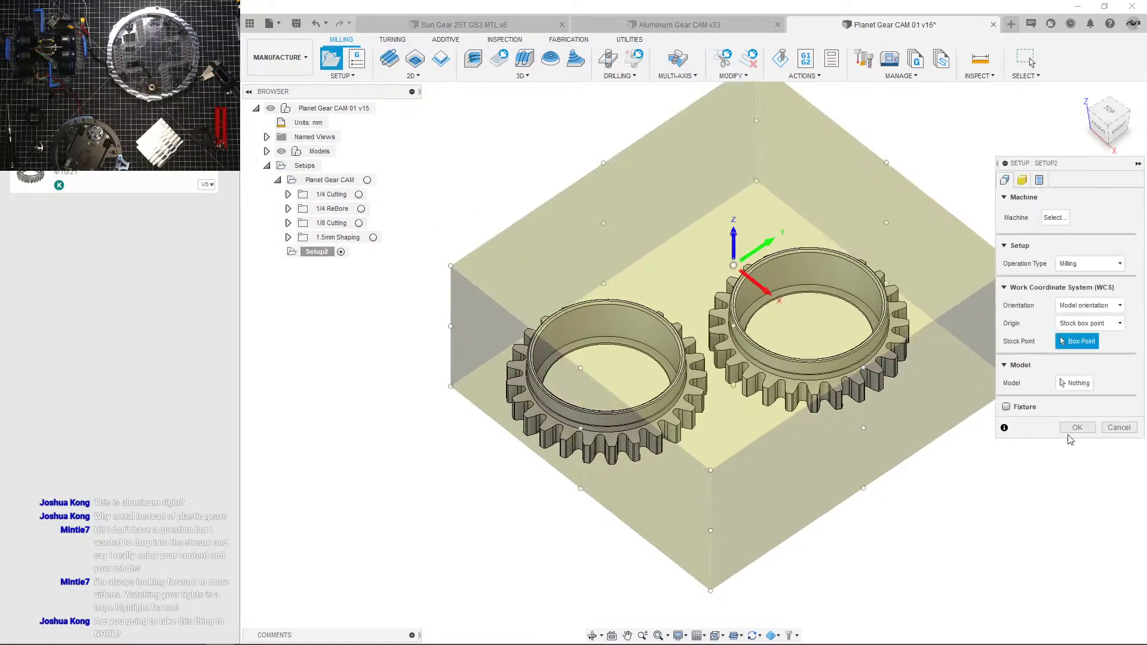
left_click(1120, 427)
Step: Pin the New Folder command to the toolbar
left_click(346, 76)
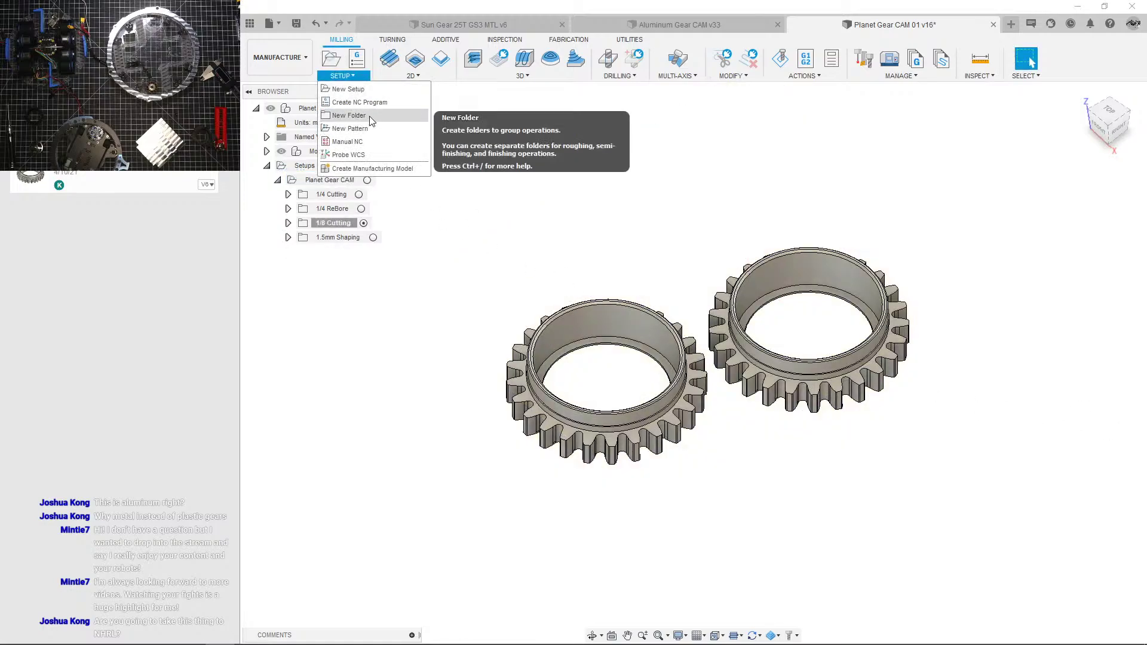
left_click(423, 117)
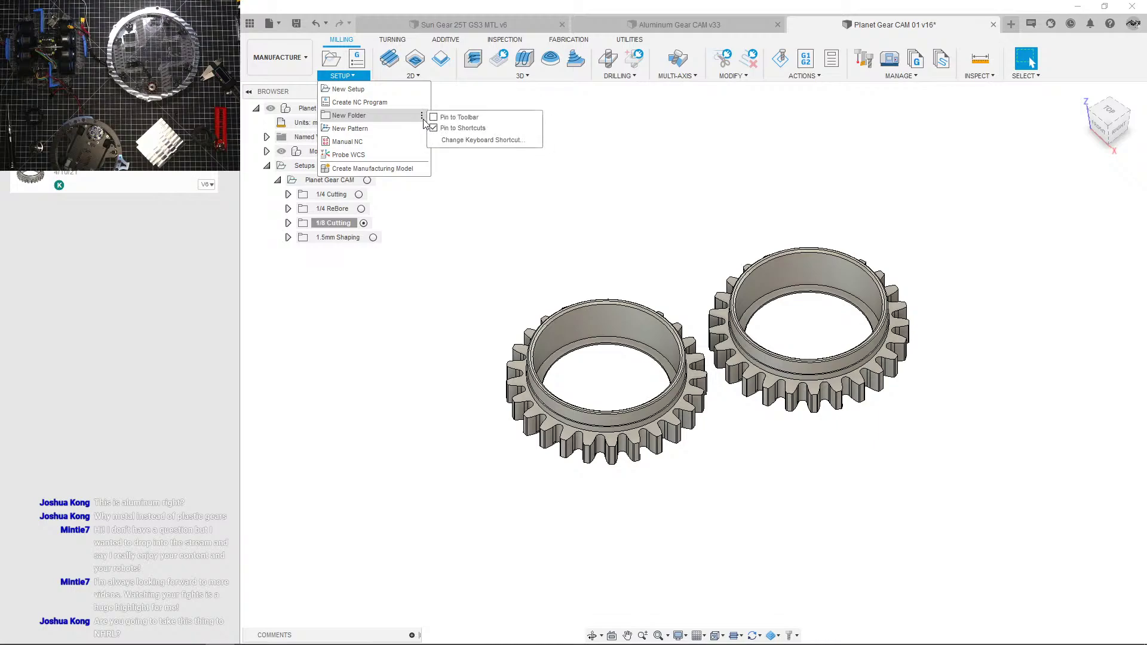
left_click(434, 117)
Step: Create a new operation folder, move it below 1.5mm Shaping in the Planet Gear CAM setup, and collapse the 1/8 Cutting folder
left_click(383, 59)
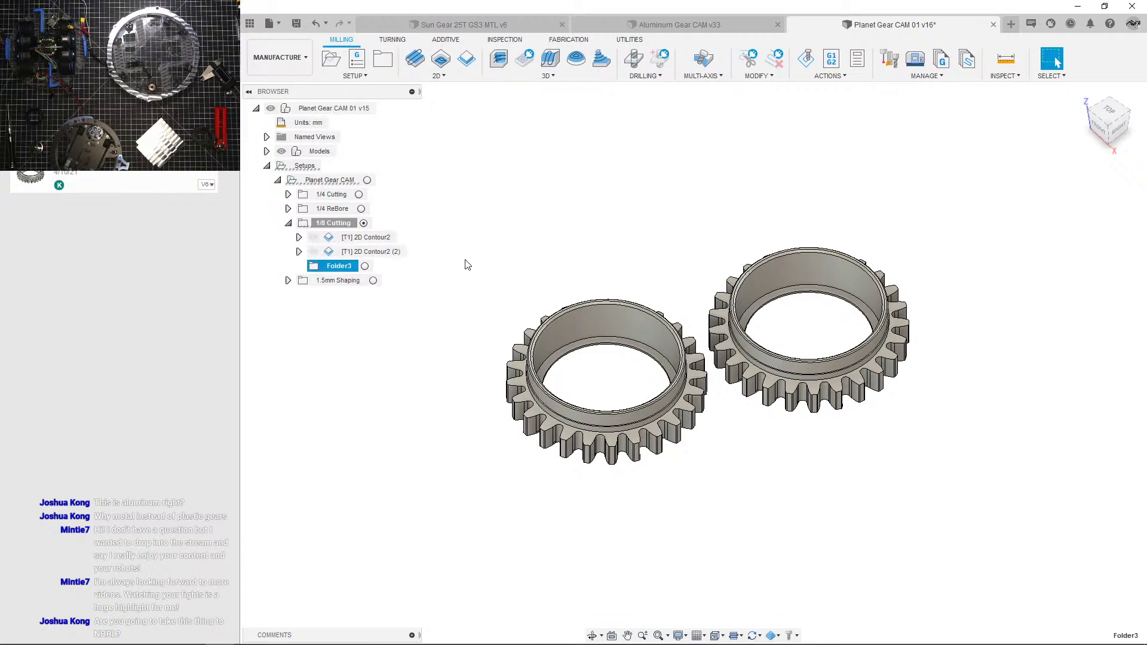
left_click_drag(339, 267, 322, 292)
left_click(290, 225)
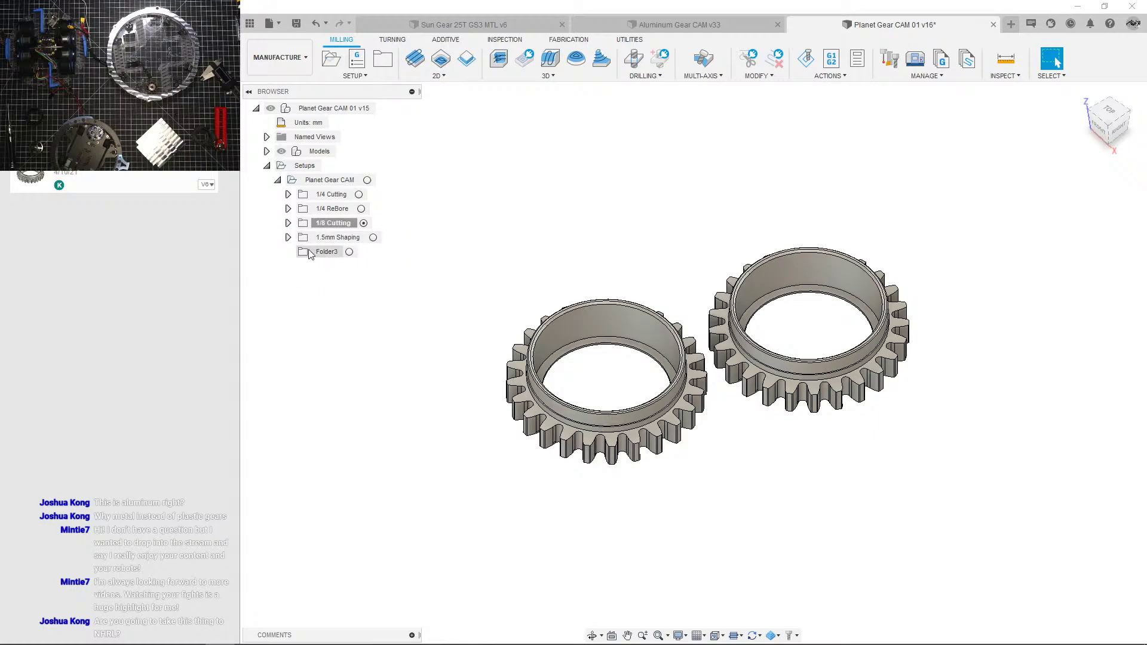
Step: Rename the new operation folder below 1.5mm Shaping as 3/8 Chamfer
double_click(333, 254)
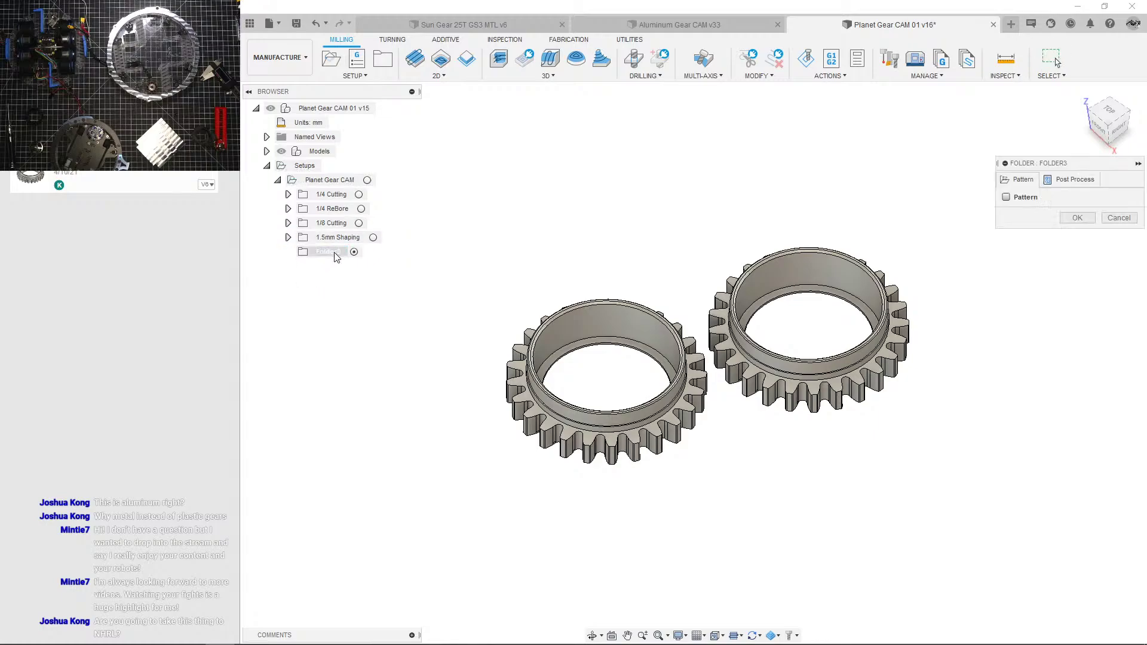
left_click(1056, 62)
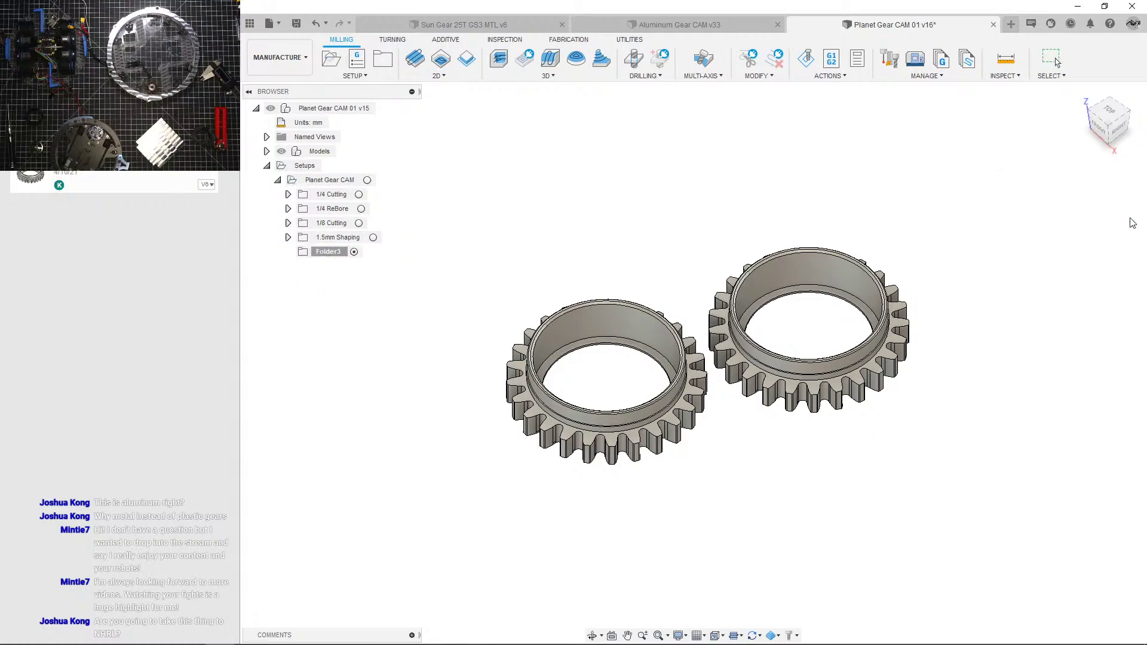
left_click(328, 253)
double_click(328, 253)
left_click(1122, 225)
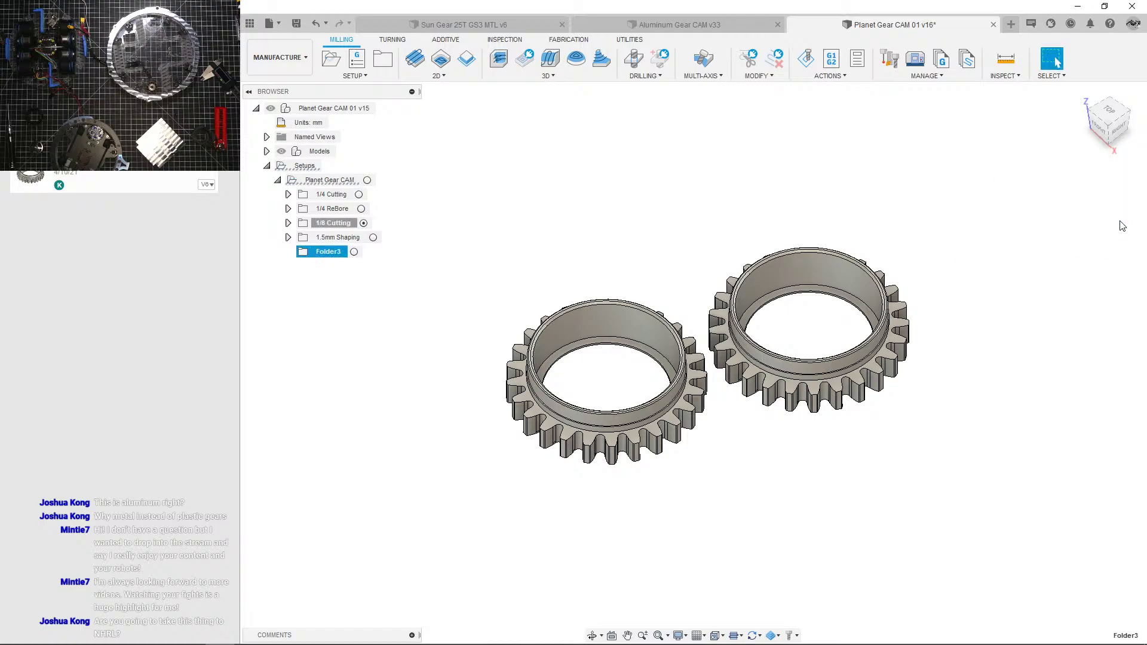
left_click(472, 284)
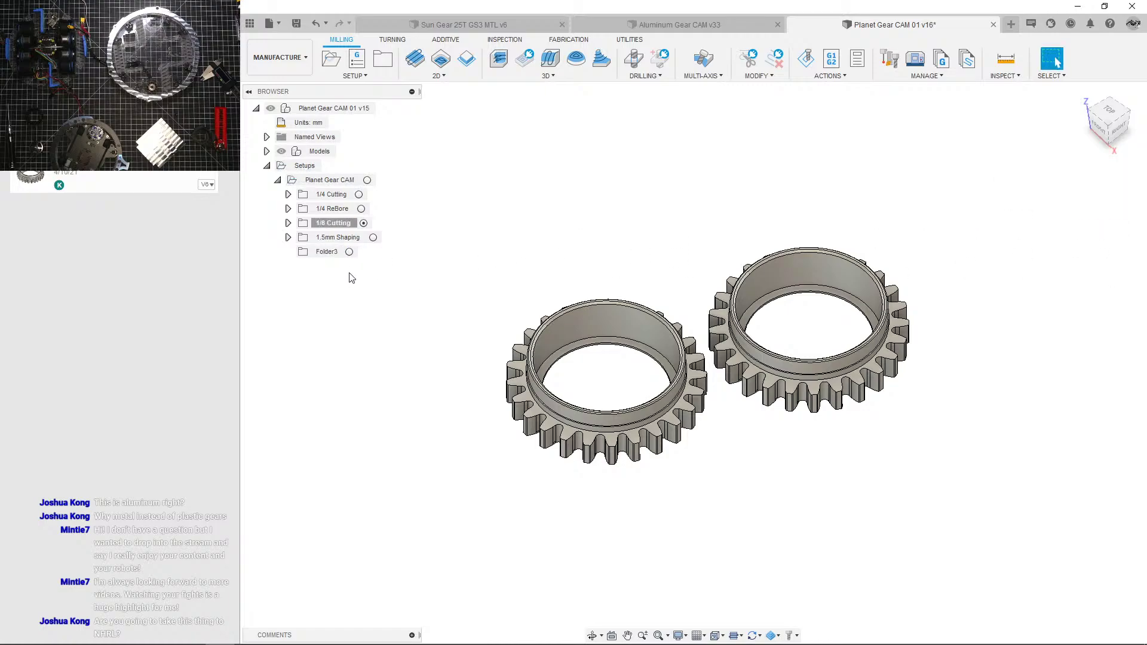
left_click(341, 253)
left_click(347, 253)
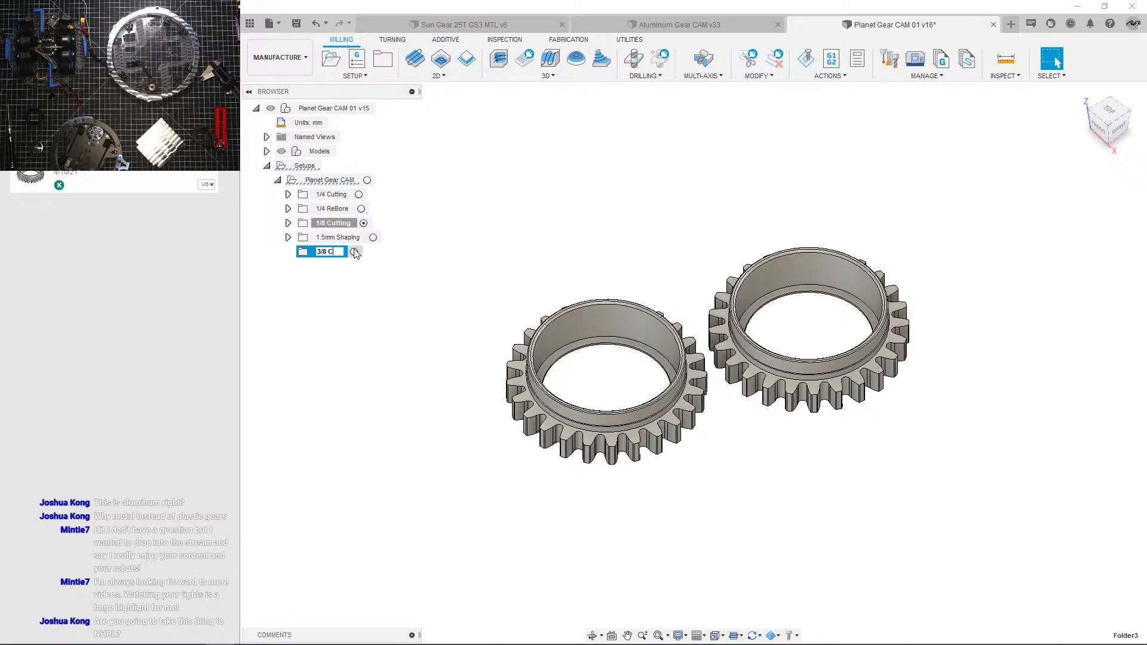
type("3/8 Chamfer")
left_click(362, 277)
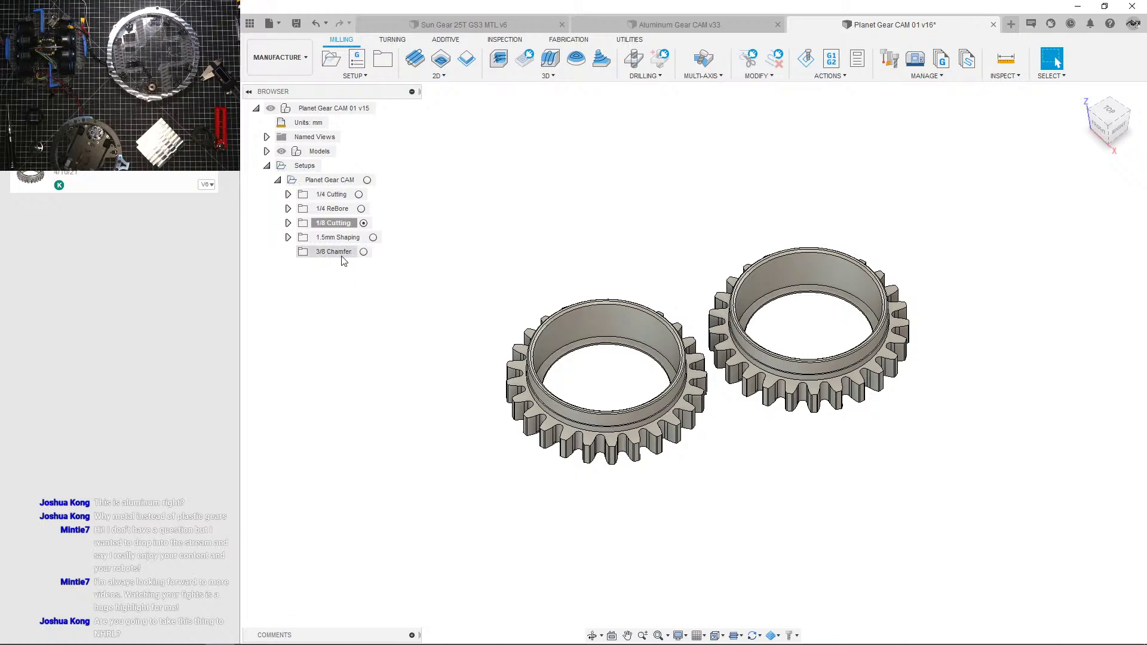
Step: Make 3/8 Chamfer the active folder for new operations
left_click(440, 76)
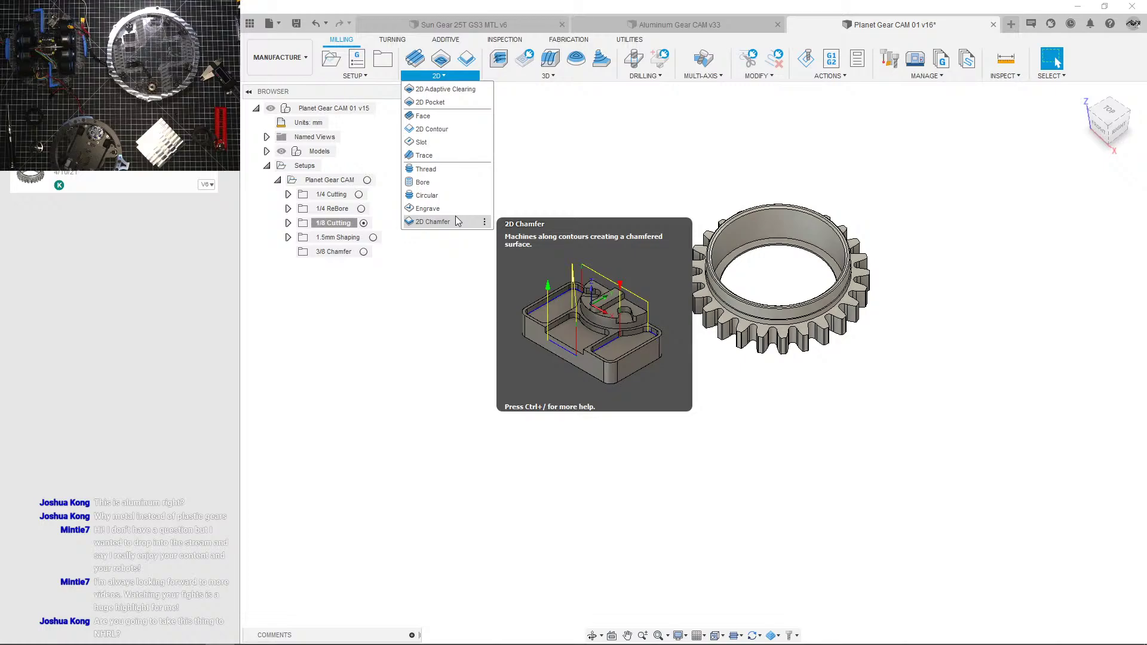
left_click(373, 276)
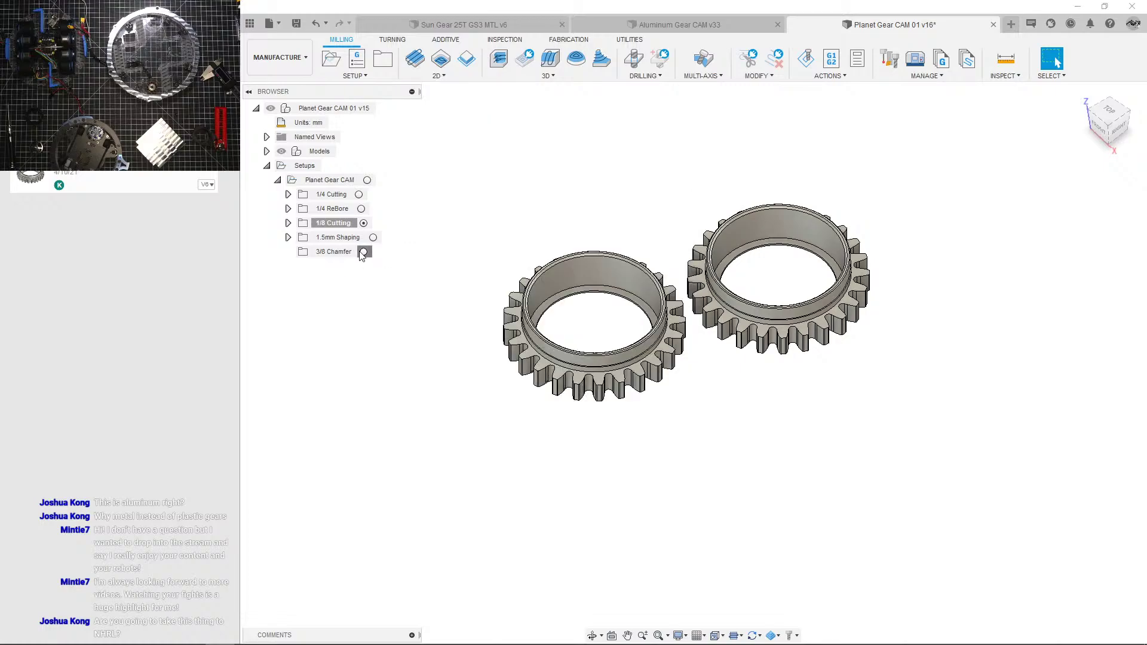
left_click(361, 251)
Step: Check the machining time of the whole 1.5mm Shaping folder and inspect its toolpaths around the gear teeth
left_click(288, 237)
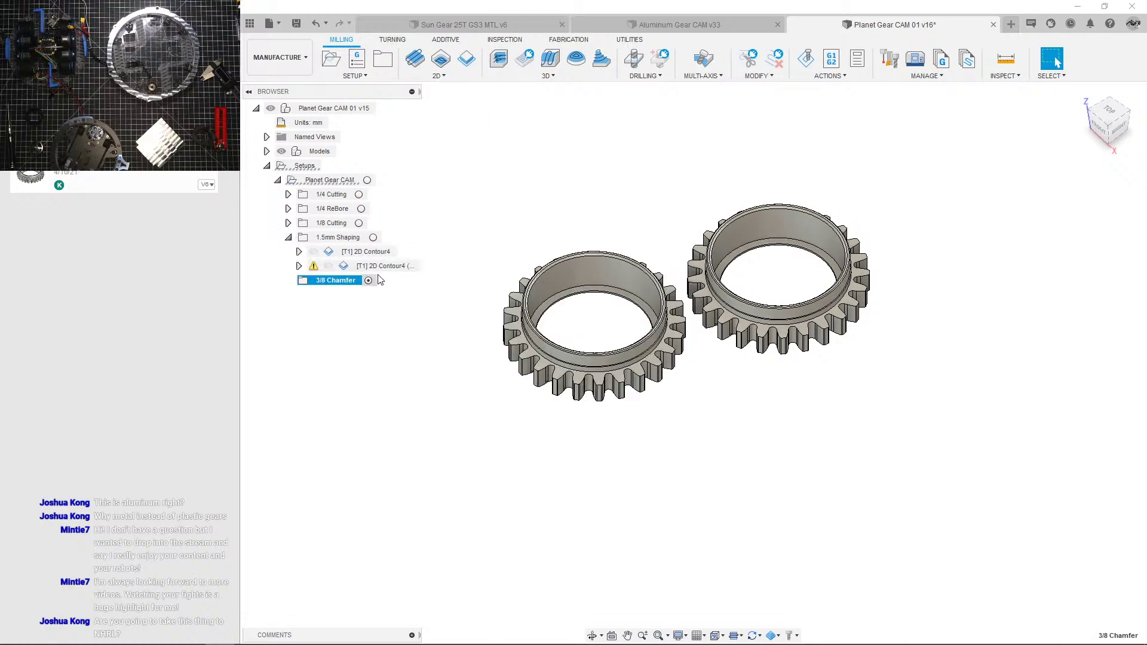
left_click(383, 266)
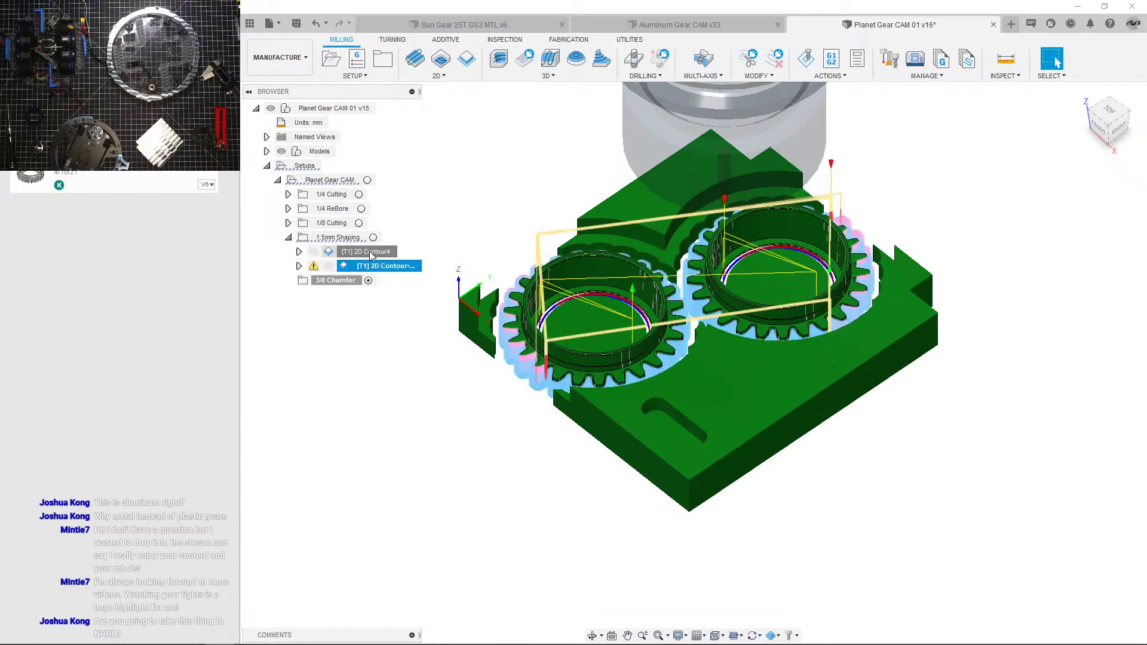
left_click(369, 251)
right_click(348, 239)
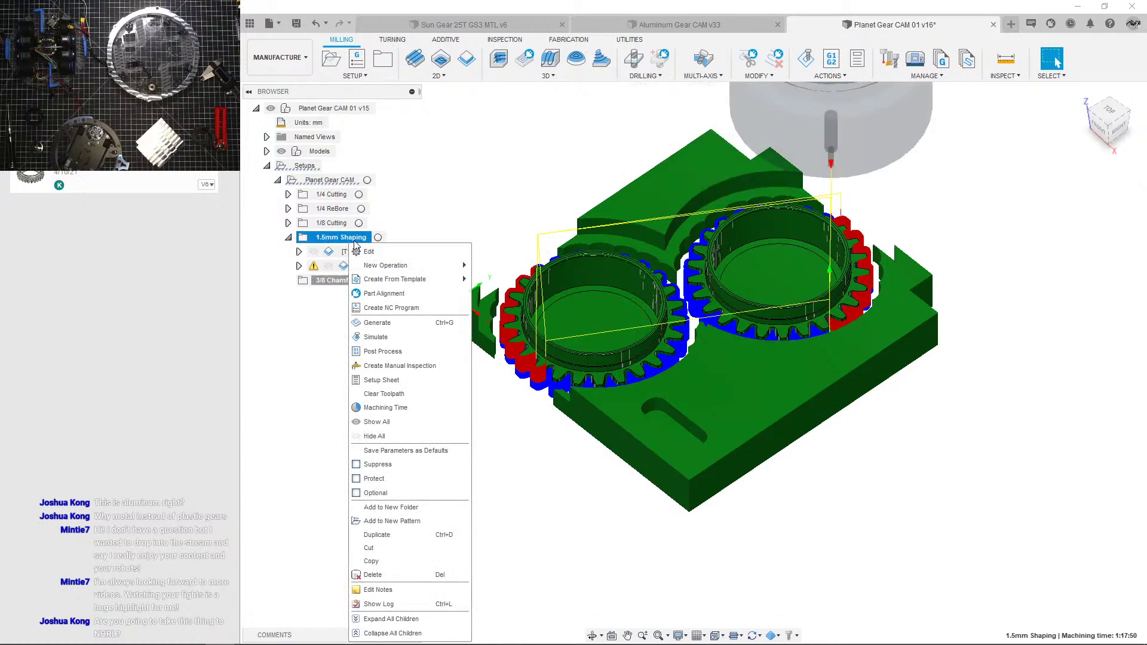
left_click(407, 408)
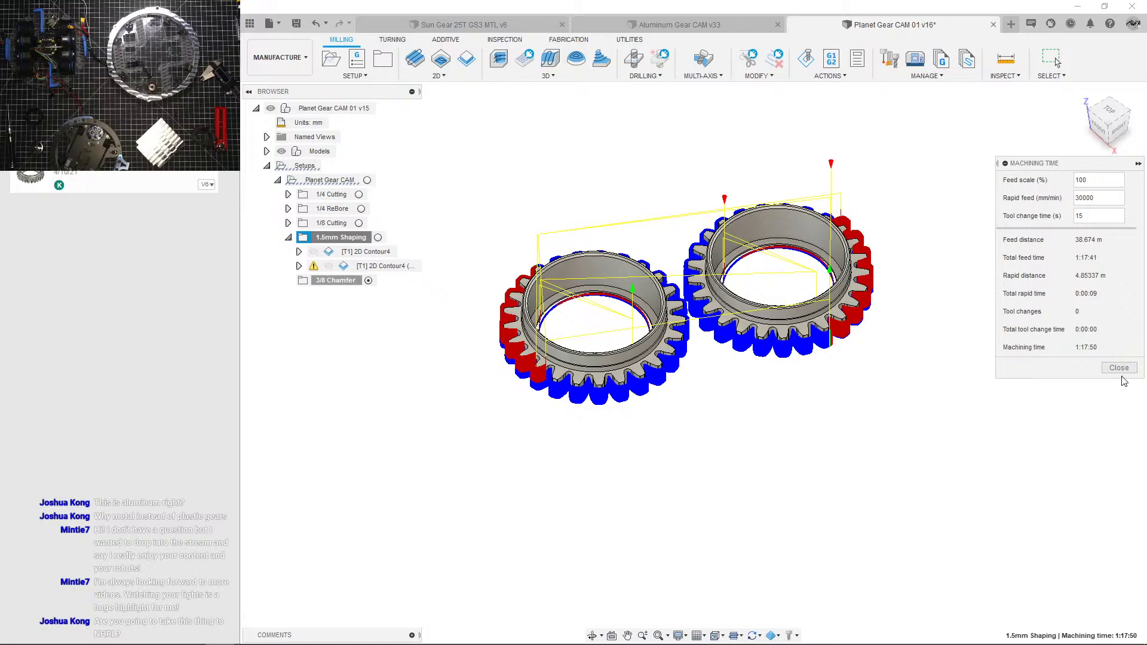
scroll(759, 309, "up", 5)
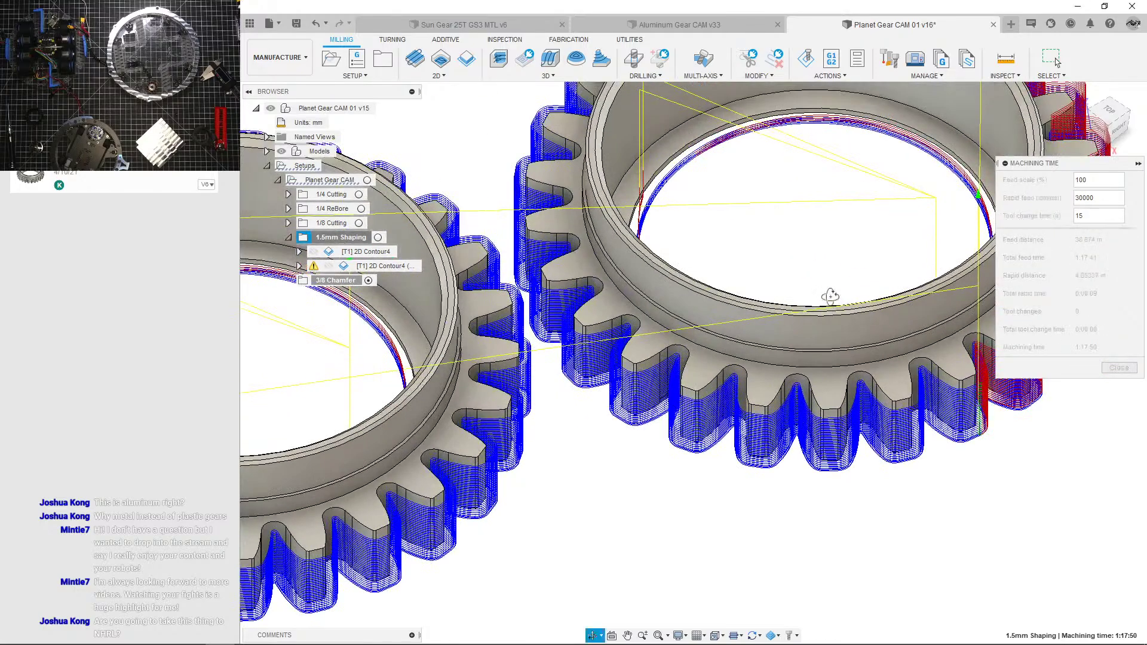
middle_click_drag(830, 297, 837, 248, "shift")
scroll(876, 386, "up", 6)
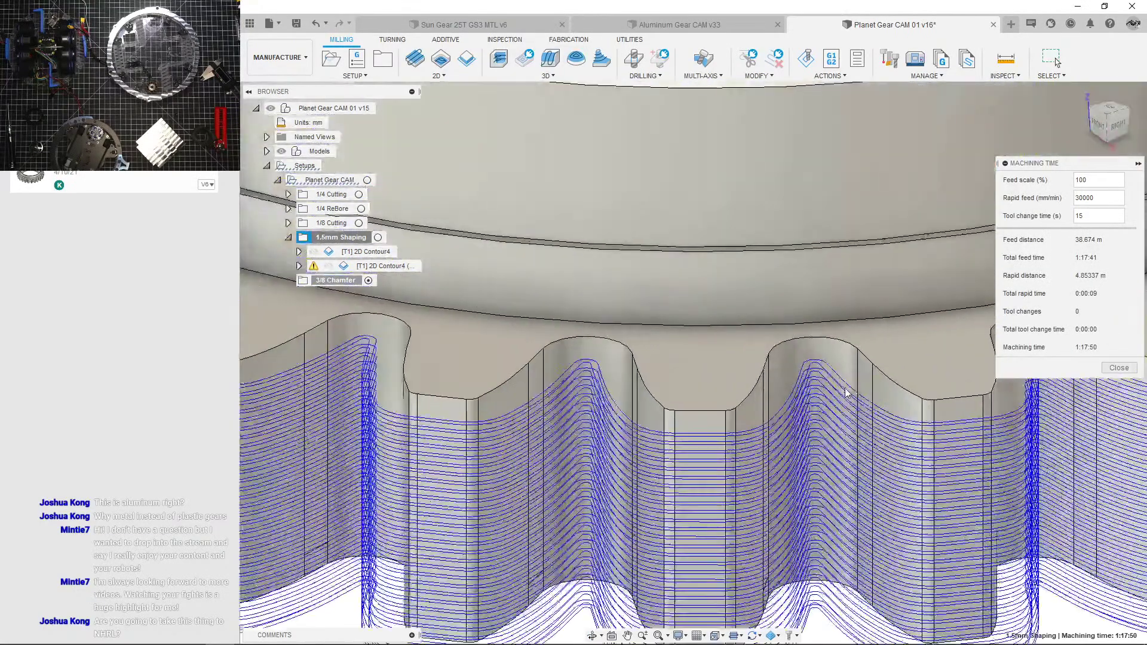
middle_click_drag(849, 389, 890, 576, "shift")
scroll(711, 388, "down", 8)
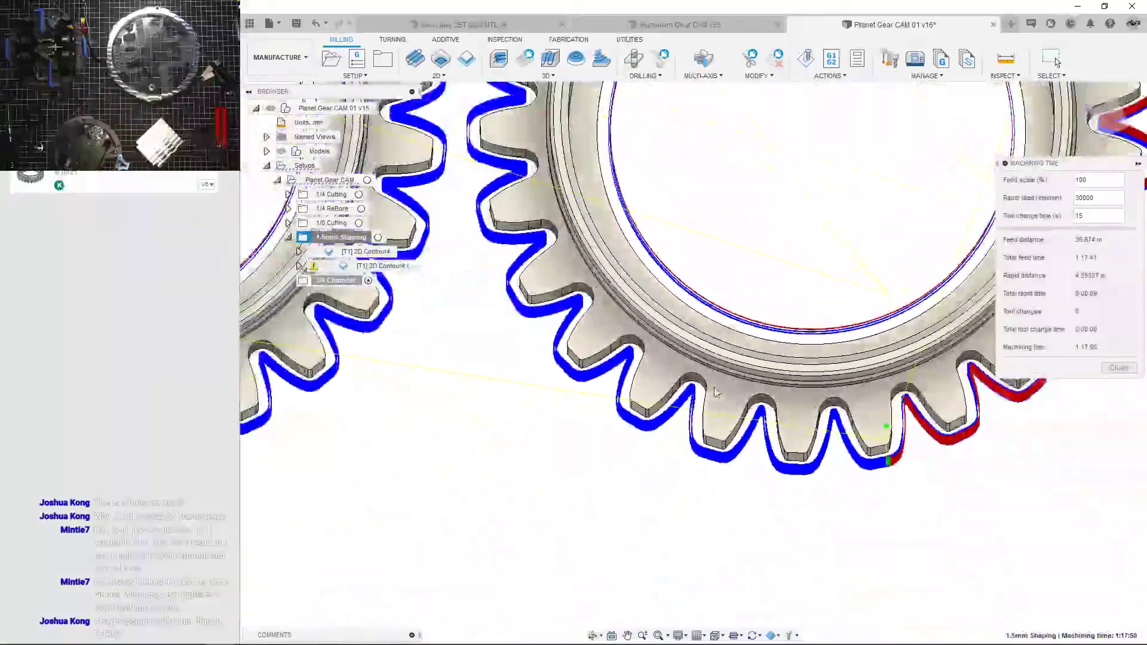
left_click(1119, 367)
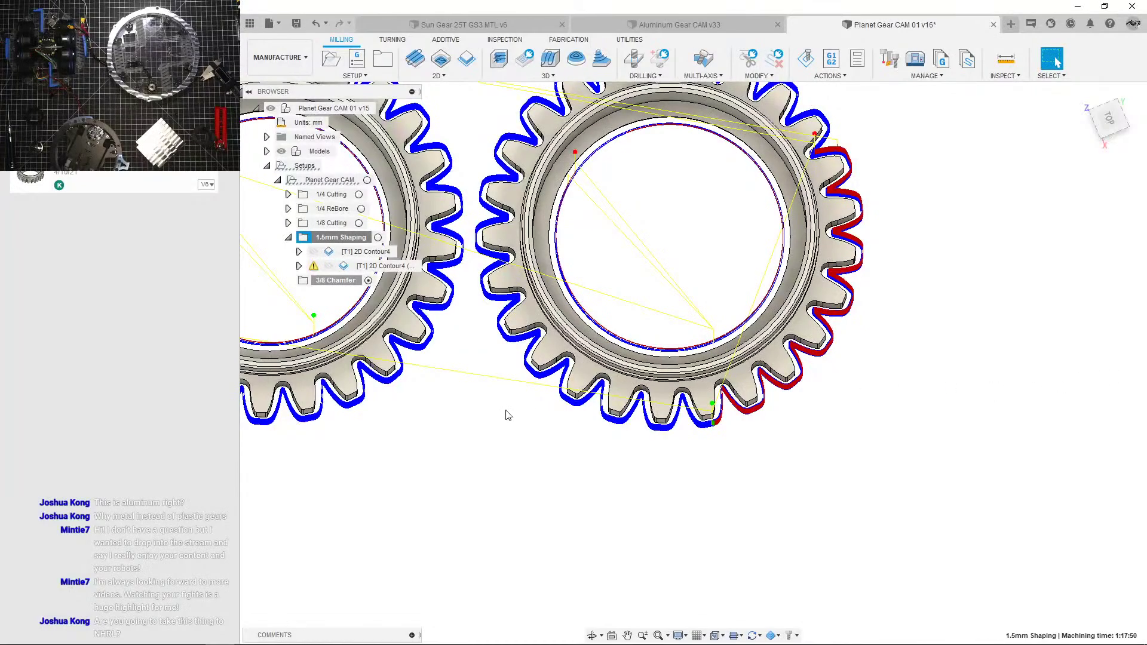
Step: Check the machining time of the tooth contour operation 2D Contour4 on its own
left_click(371, 254)
right_click(374, 258)
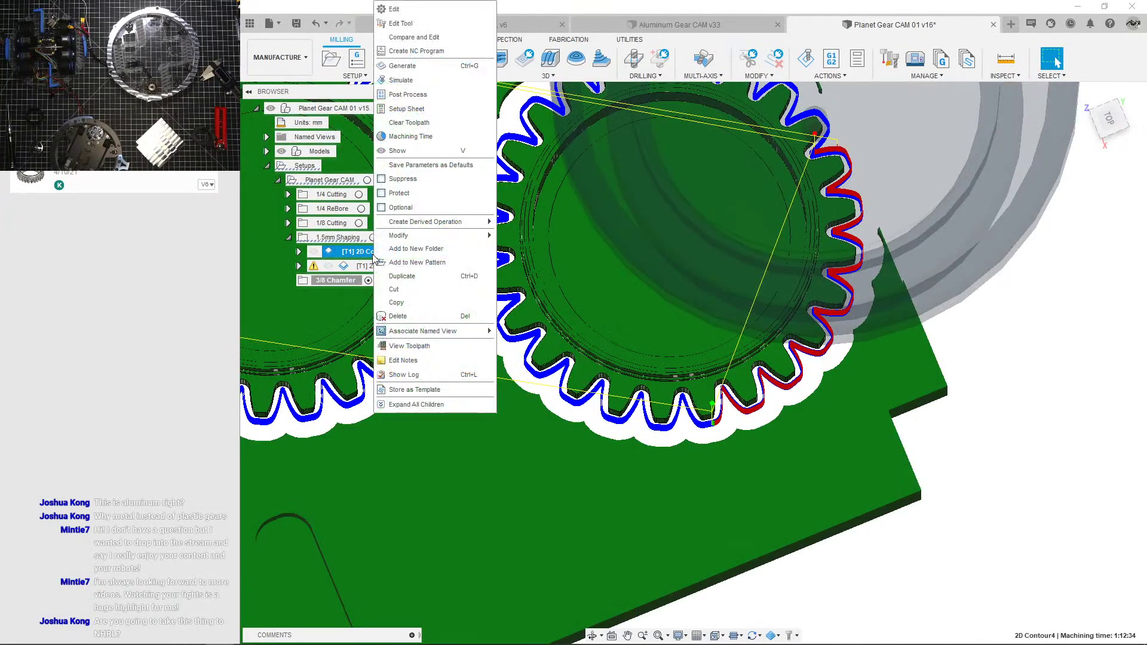
left_click(434, 136)
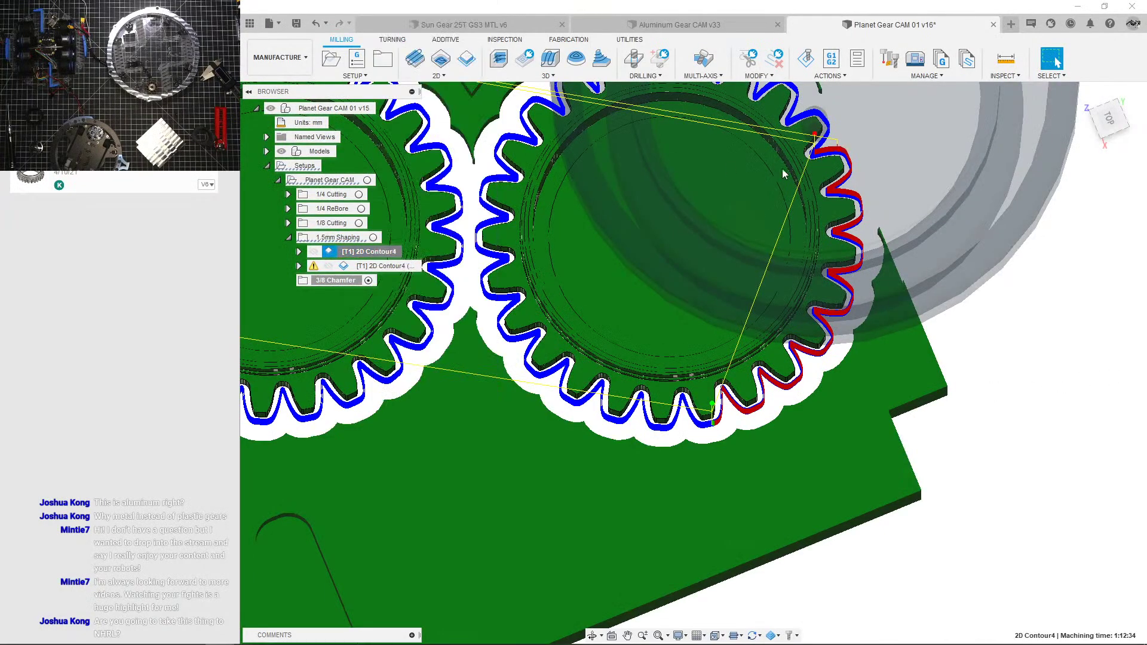
left_click(1118, 368)
scroll(1013, 337, "down", 2)
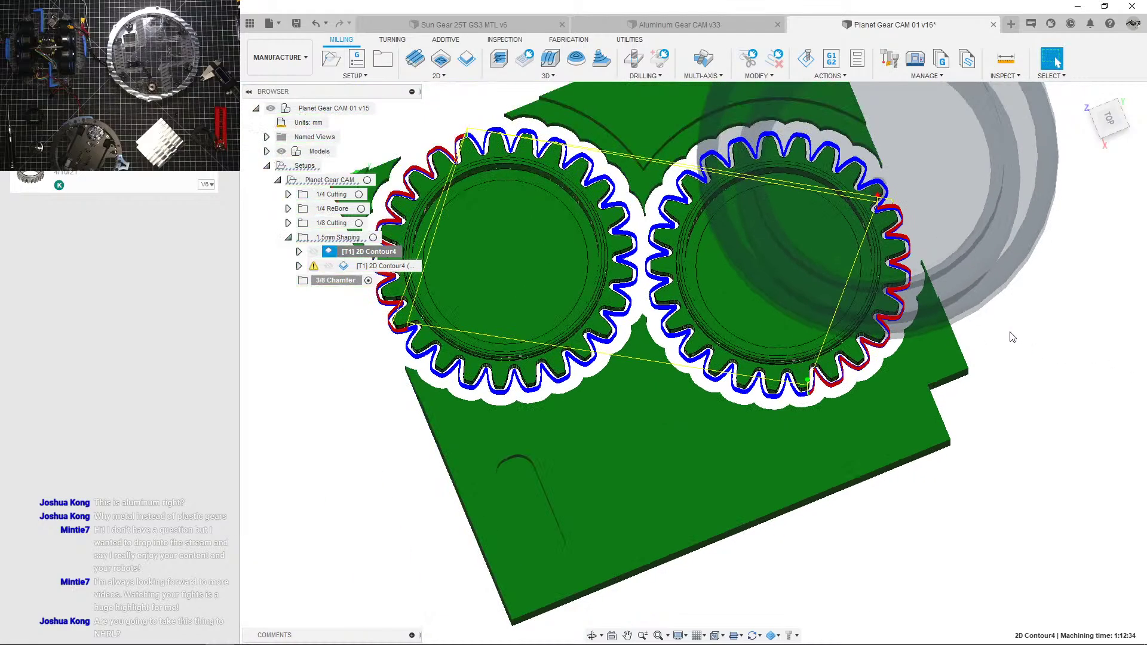
left_click(408, 380)
Step: Look at the tool and feed settings of 2D Contour4 and examine its passes between the gear teeth up close
left_click(368, 251)
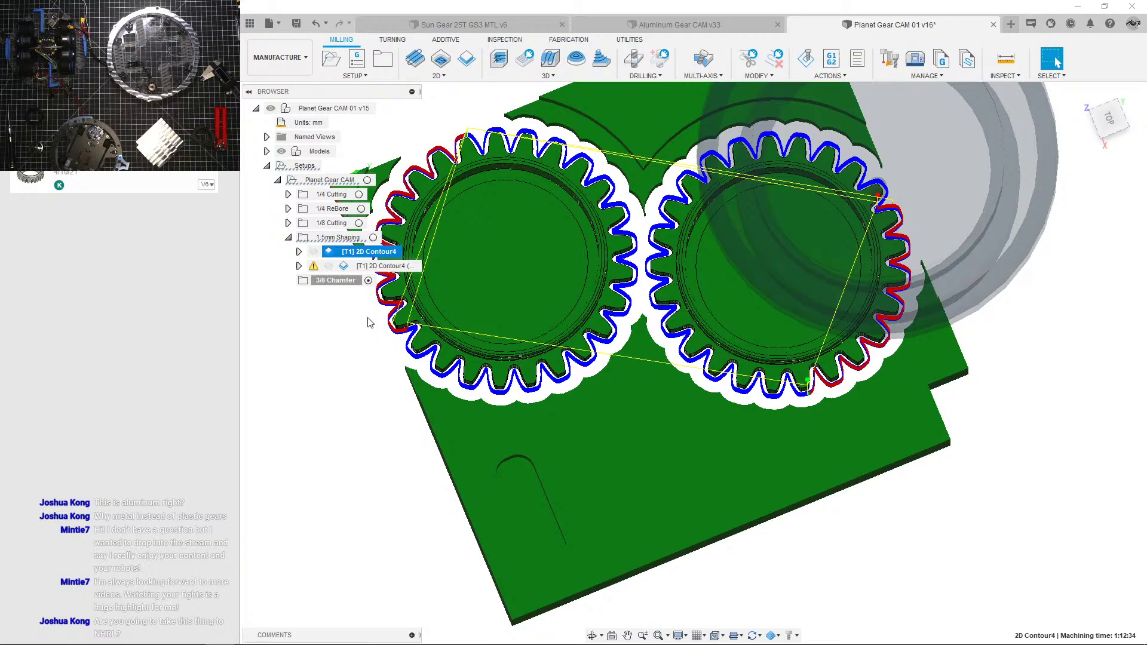
double_click(509, 383)
scroll(597, 365, "up", 3)
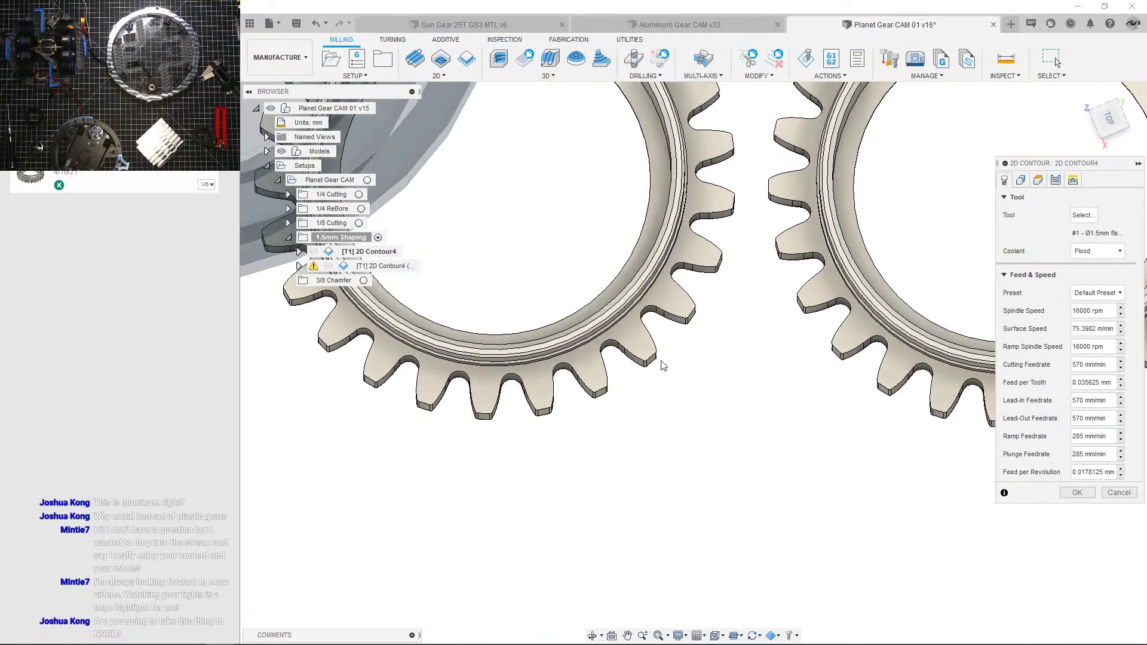
left_click(1120, 493)
scroll(460, 395, "up", 5)
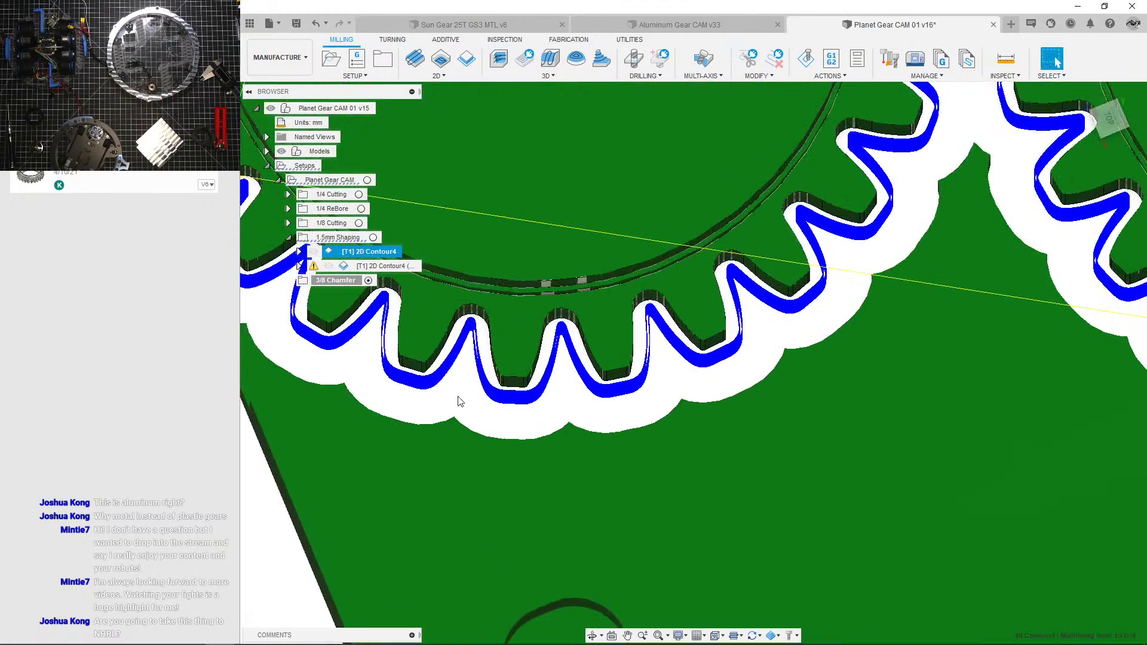
scroll(527, 323, "down", 8)
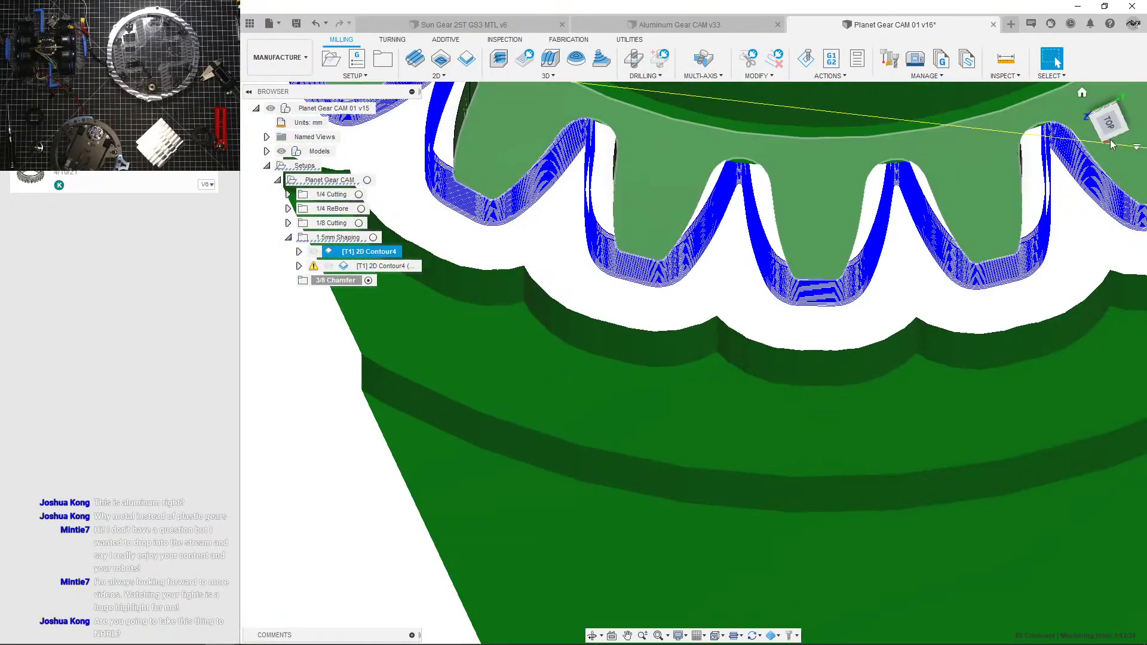
left_click(1111, 127)
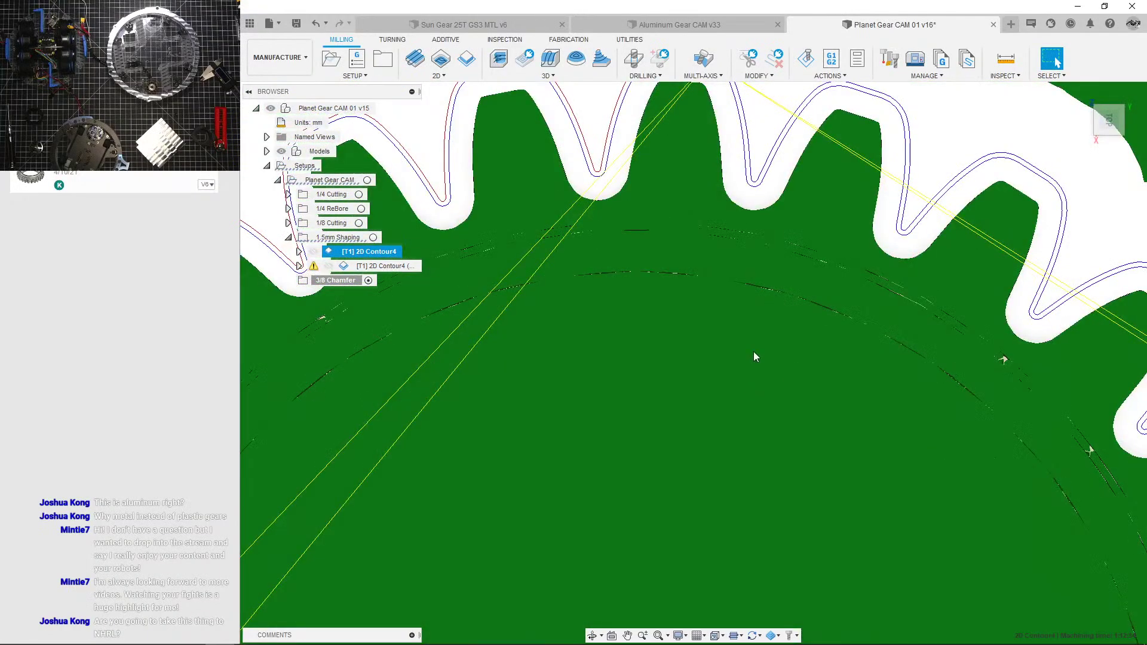
scroll(758, 342, "up", 5)
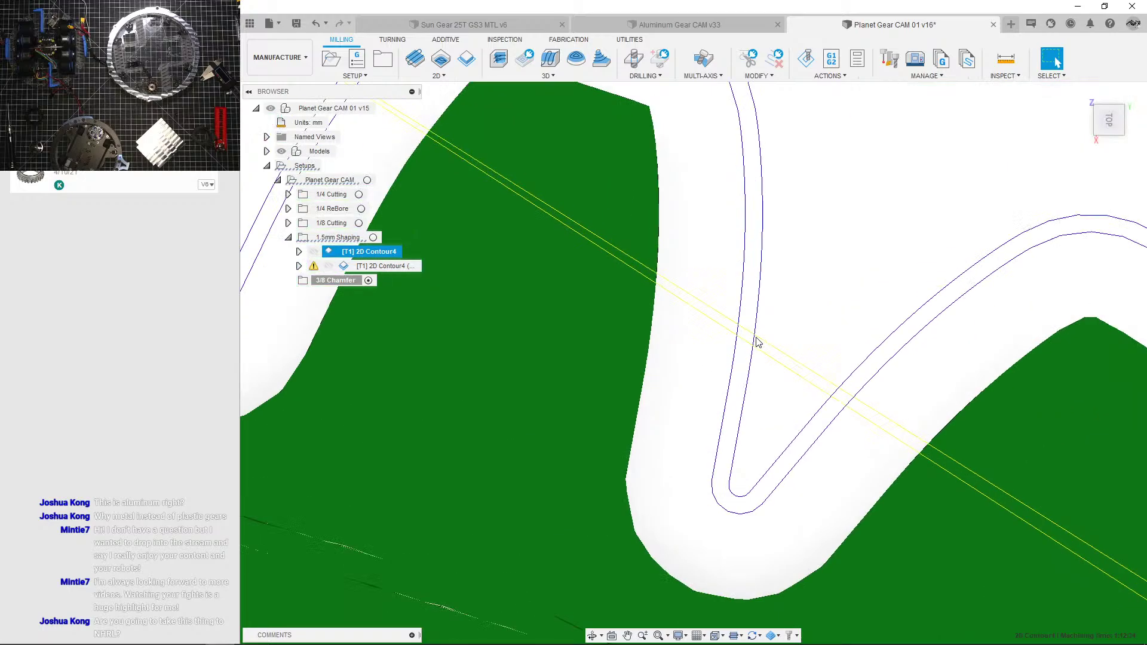
scroll(757, 357, "down", 8)
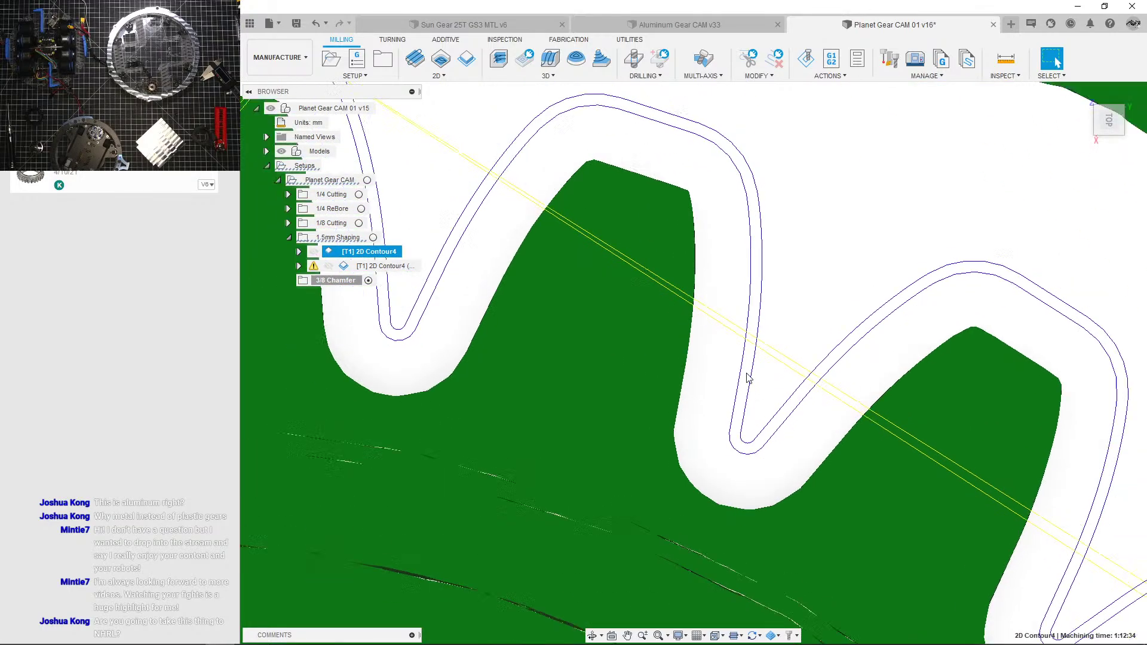
scroll(500, 336, "down", 4)
middle_click_drag(503, 377, 527, 266, "shift")
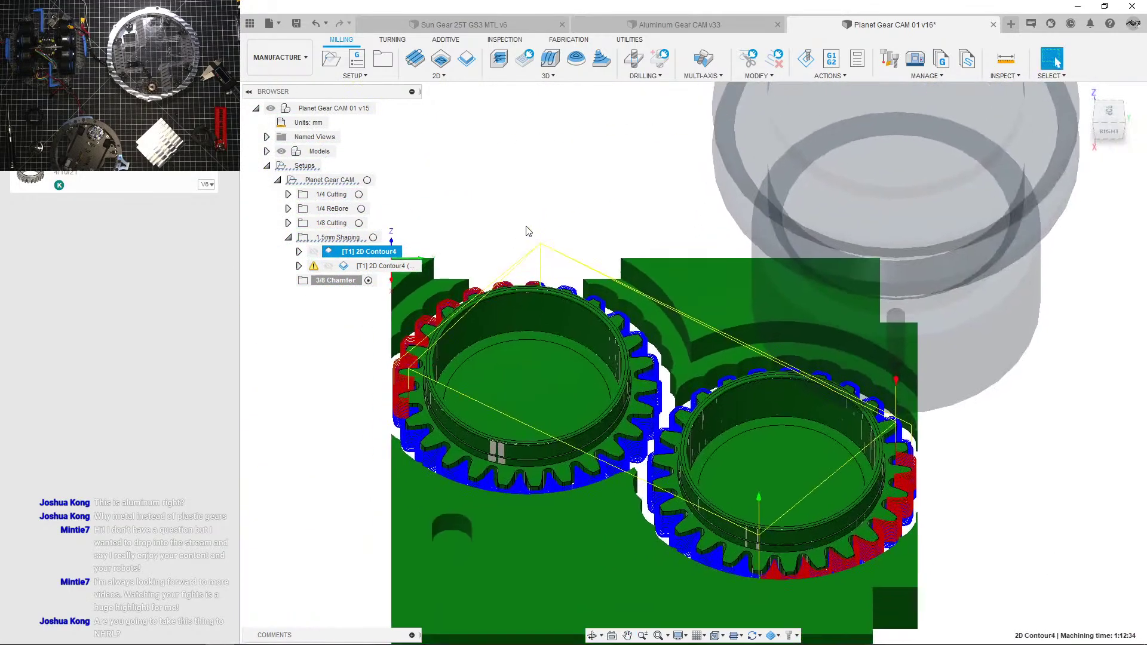
Step: Edit the maximum stepover of the roughing passes in 2D Contour4 and regenerate the toolpath
left_click(528, 230)
left_click(378, 253)
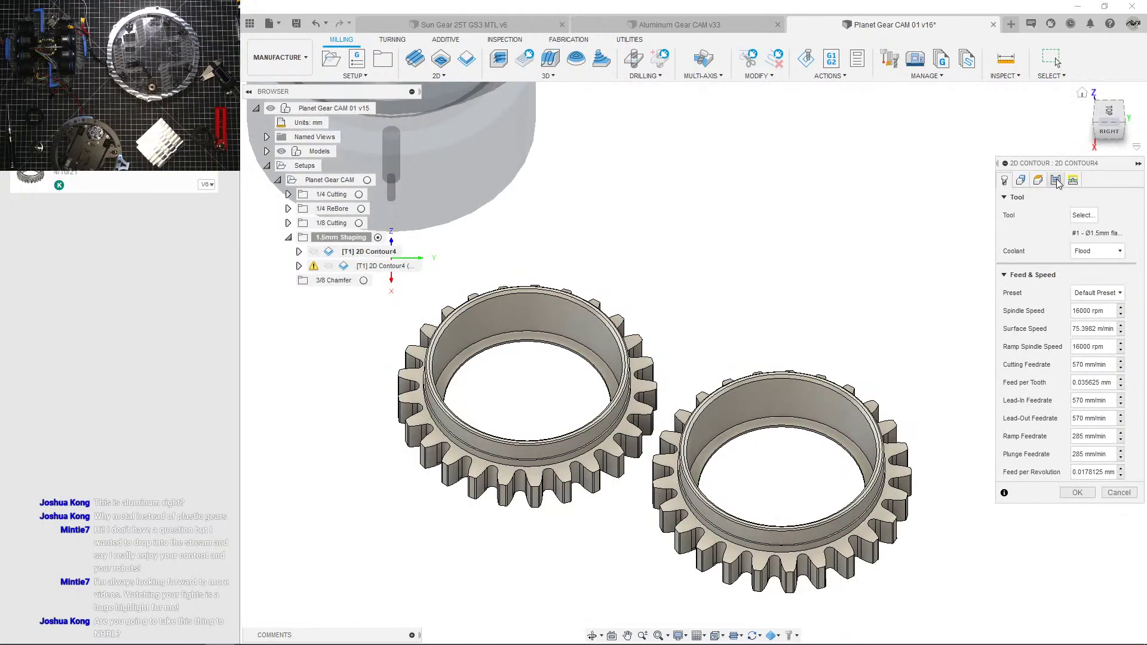
left_click(1059, 181)
left_click(1056, 180)
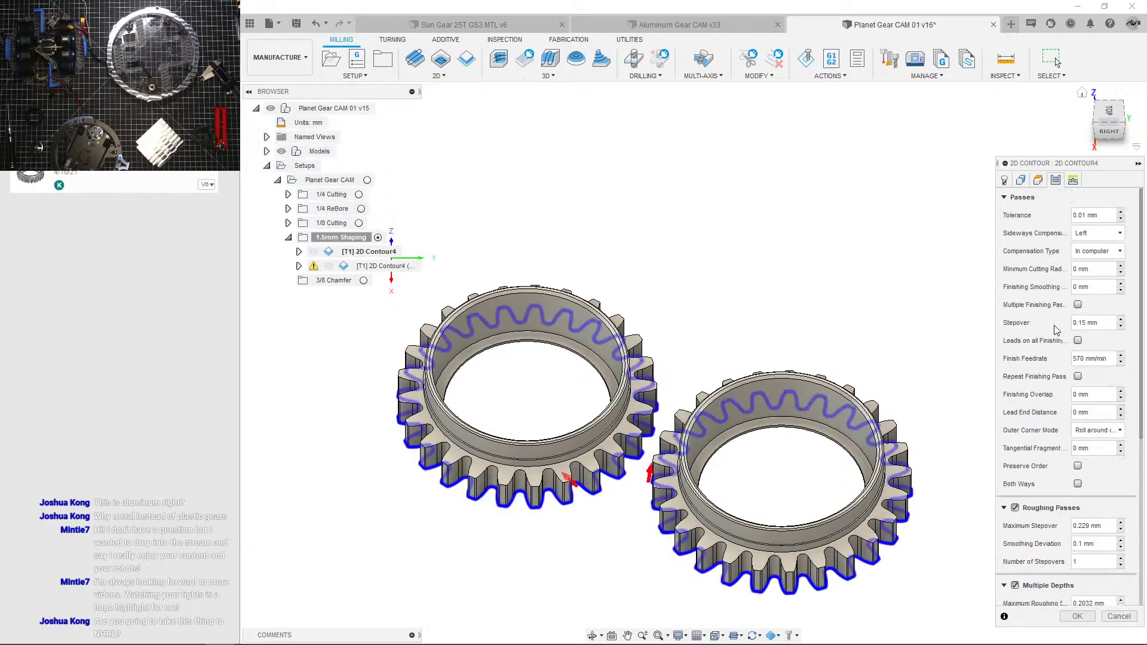
scroll(1056, 330, "down", 3)
scroll(1056, 330, "up", 3)
scroll(1057, 330, "down", 2)
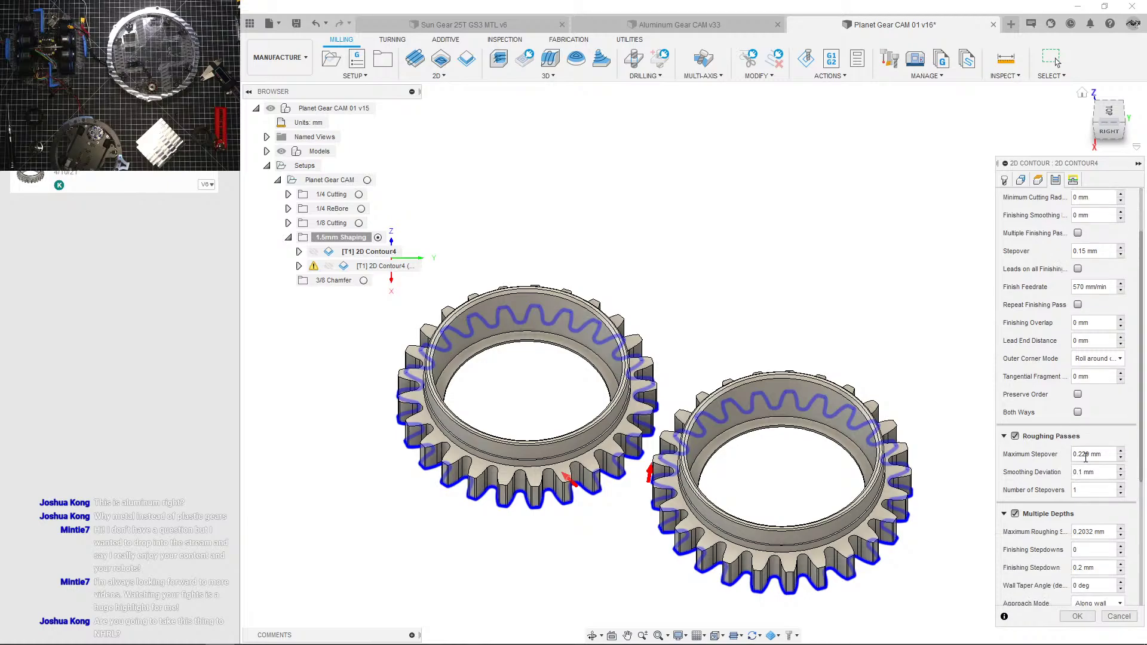
left_click_drag(1089, 456, 1083, 455)
left_click(1076, 618)
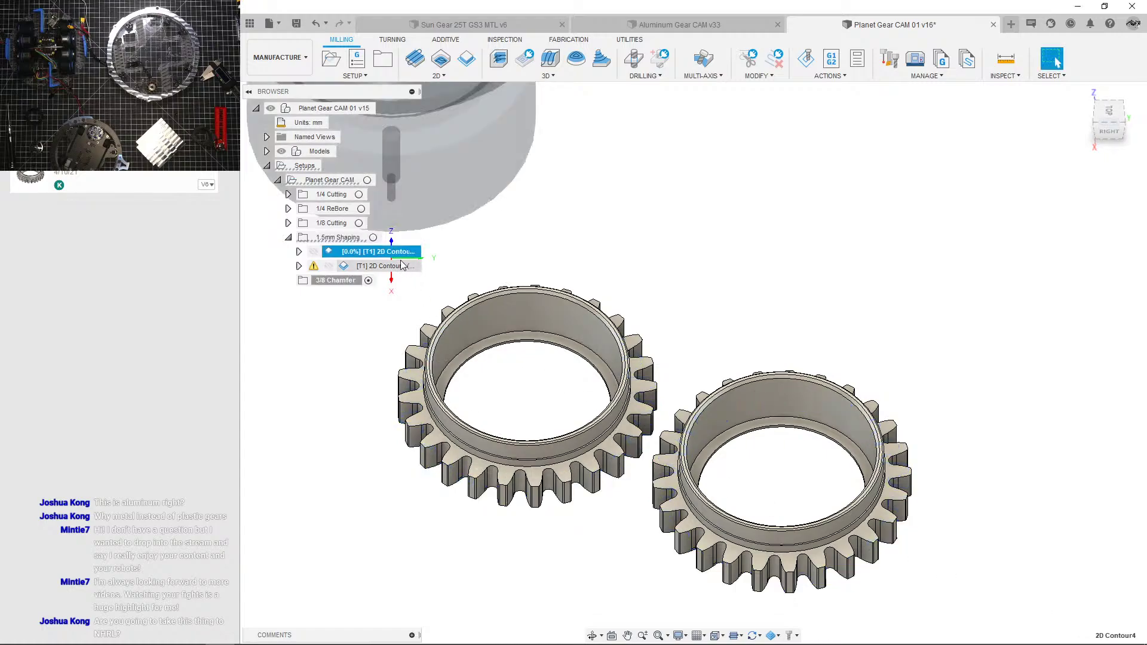
Step: Start a 2D Contour operation in the 3/8 Chamfer folder using the 3/8in 6FL Countersink from the Aluminum Tooling library
left_click(288, 237)
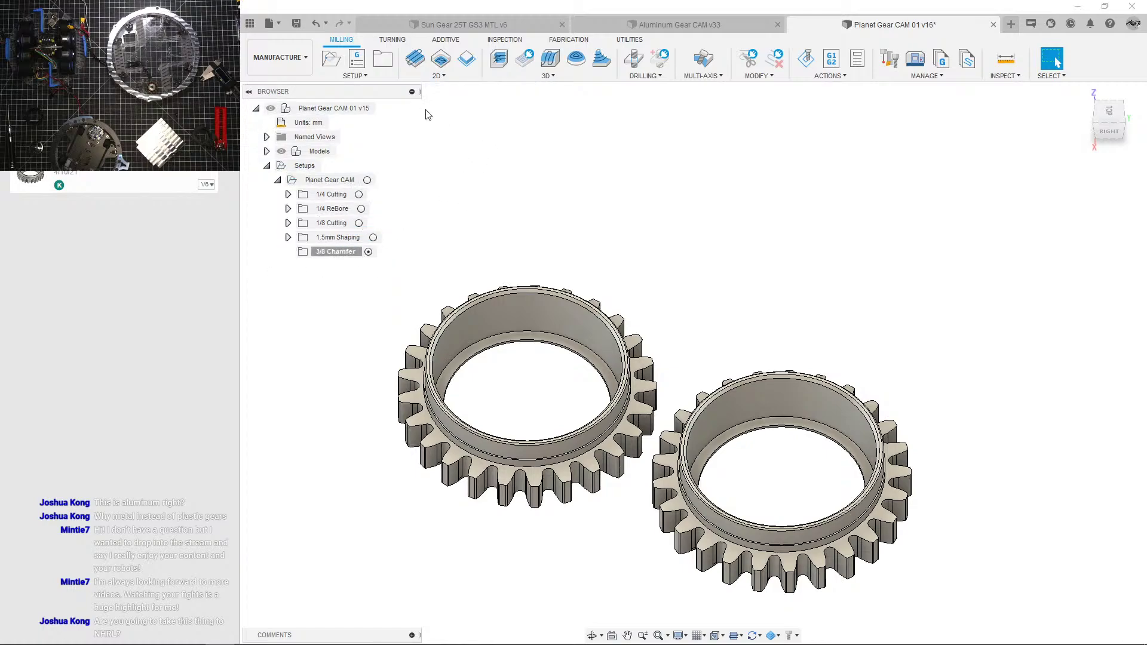
left_click(440, 76)
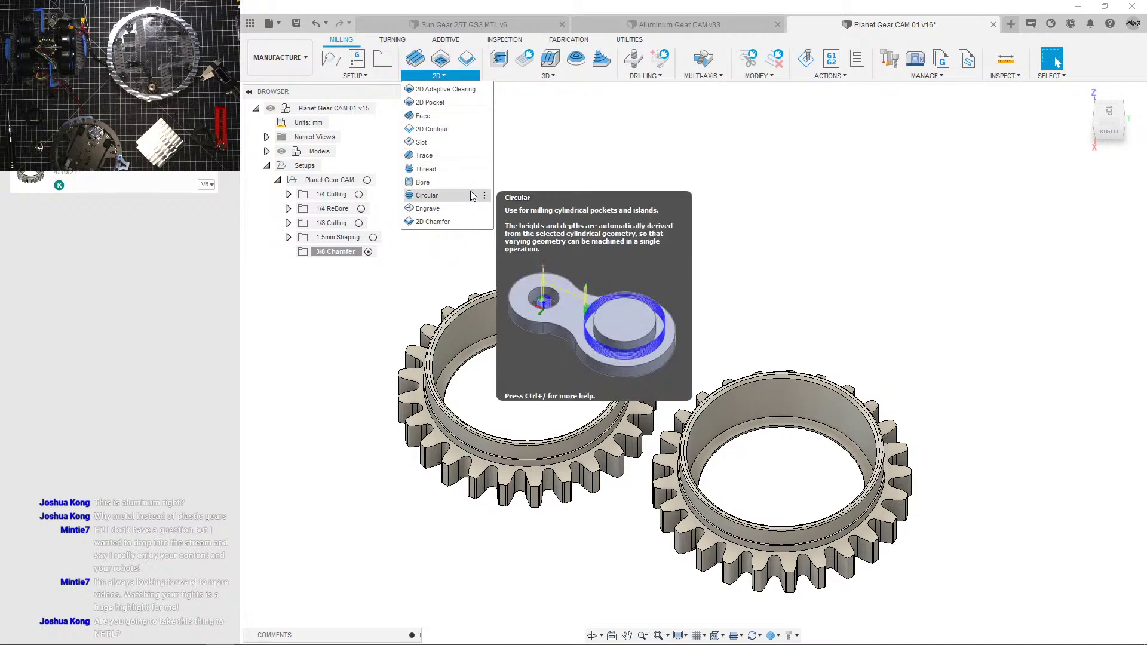
left_click(468, 129)
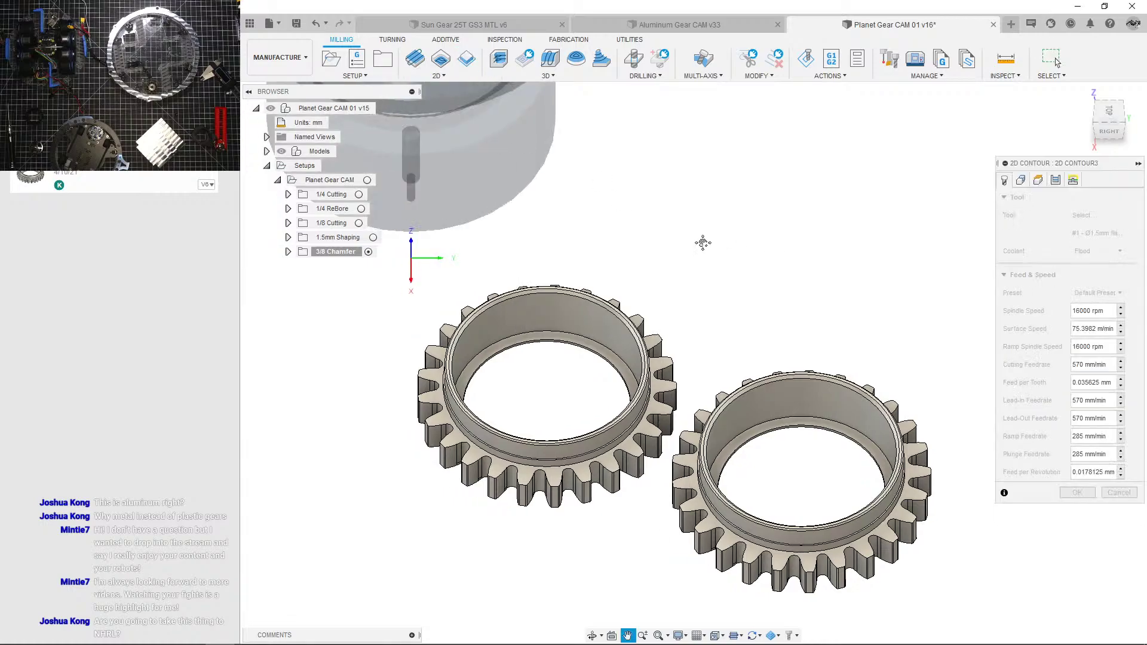
middle_click_drag(702, 242, 846, 246)
left_click(1021, 180)
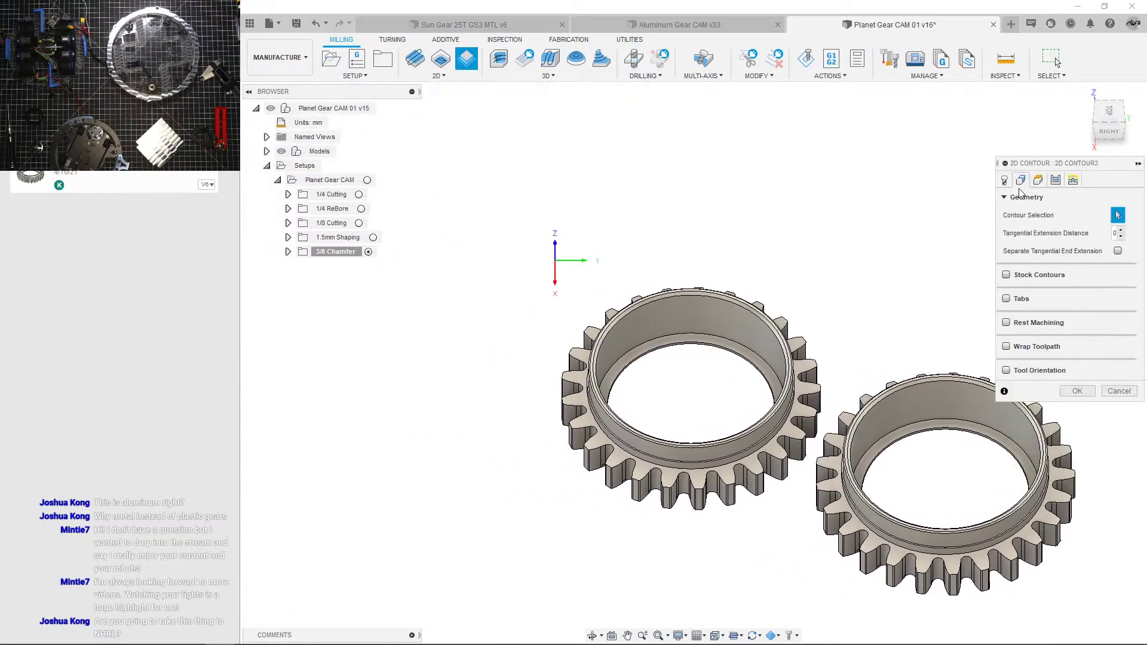
left_click(1004, 180)
left_click(1083, 214)
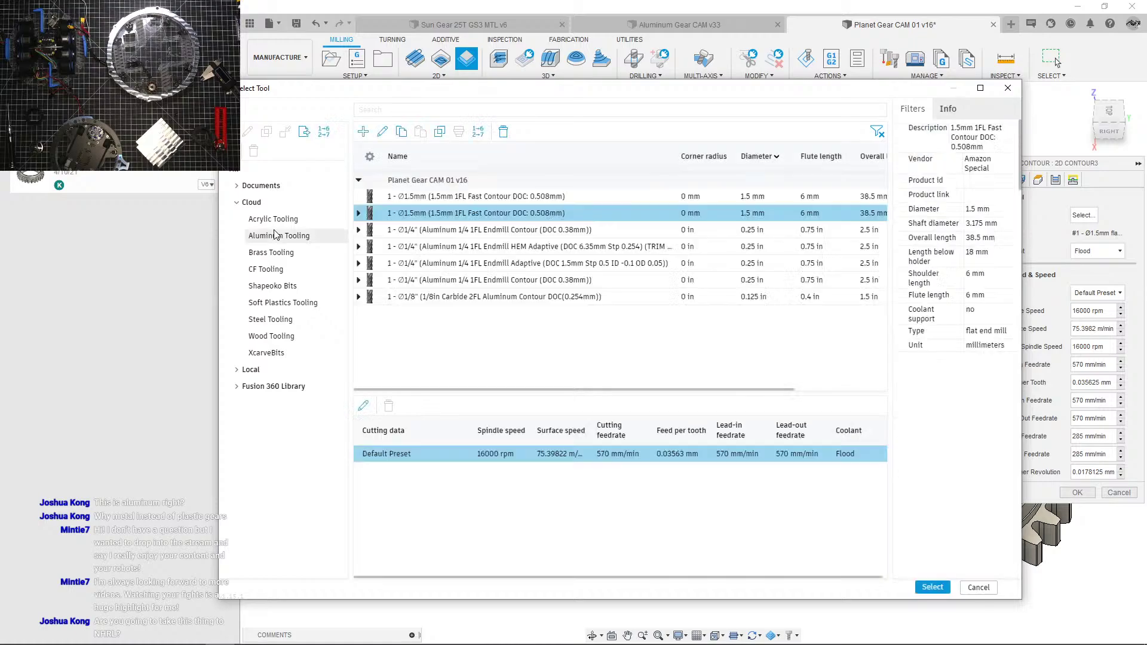
left_click(277, 235)
scroll(606, 263, "down", 4)
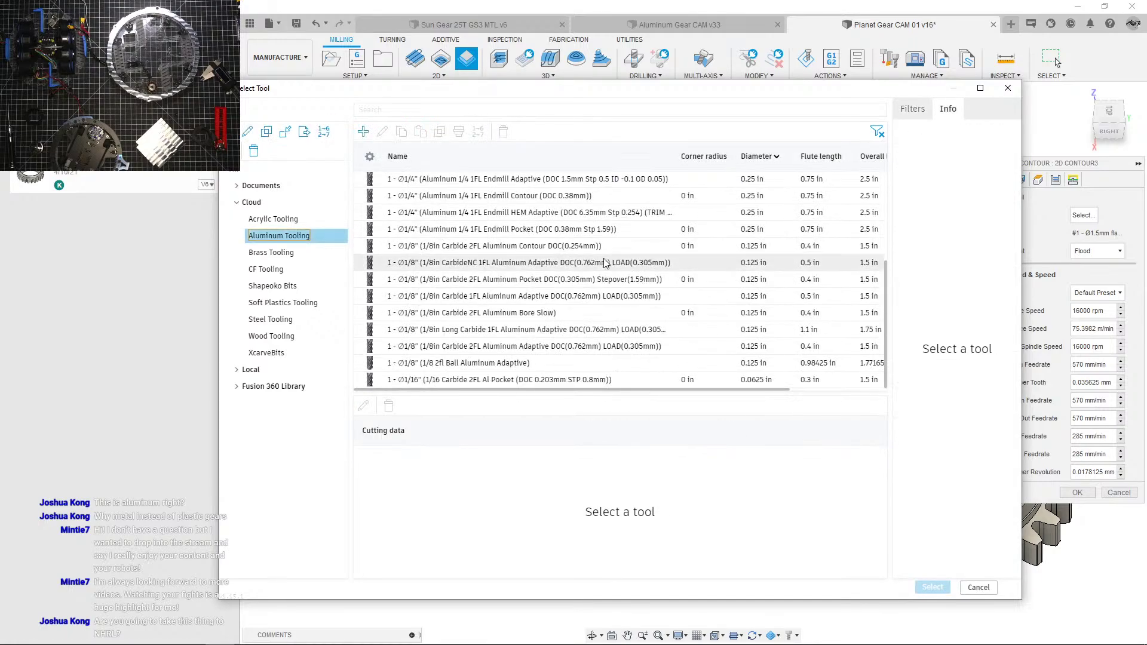
left_click(877, 131)
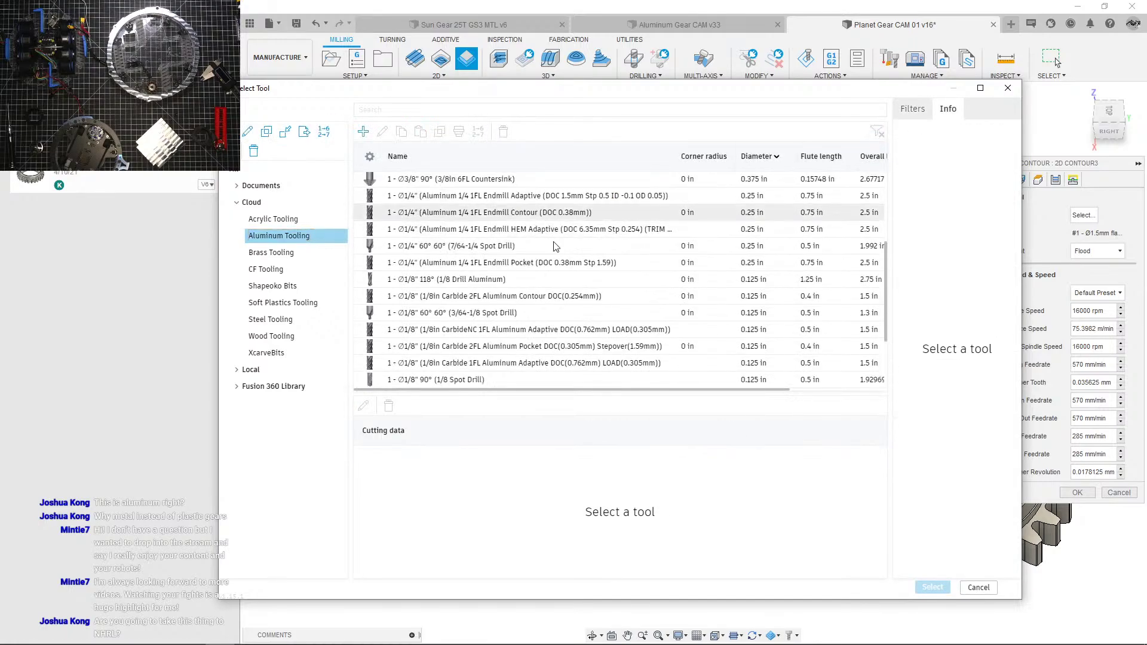
left_click(412, 182)
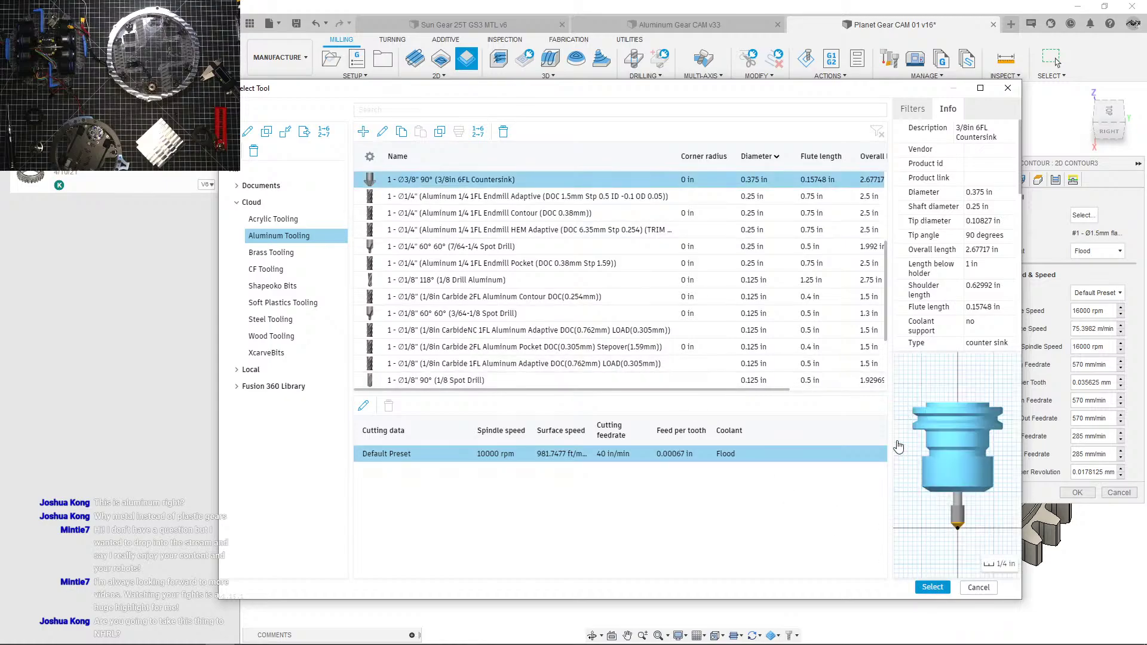
double_click(884, 453)
Step: Examine the countersink preview beside the gears and review the contour operation's tool settings
middle_click_drag(583, 250, 651, 378, "shift")
left_click(1020, 180)
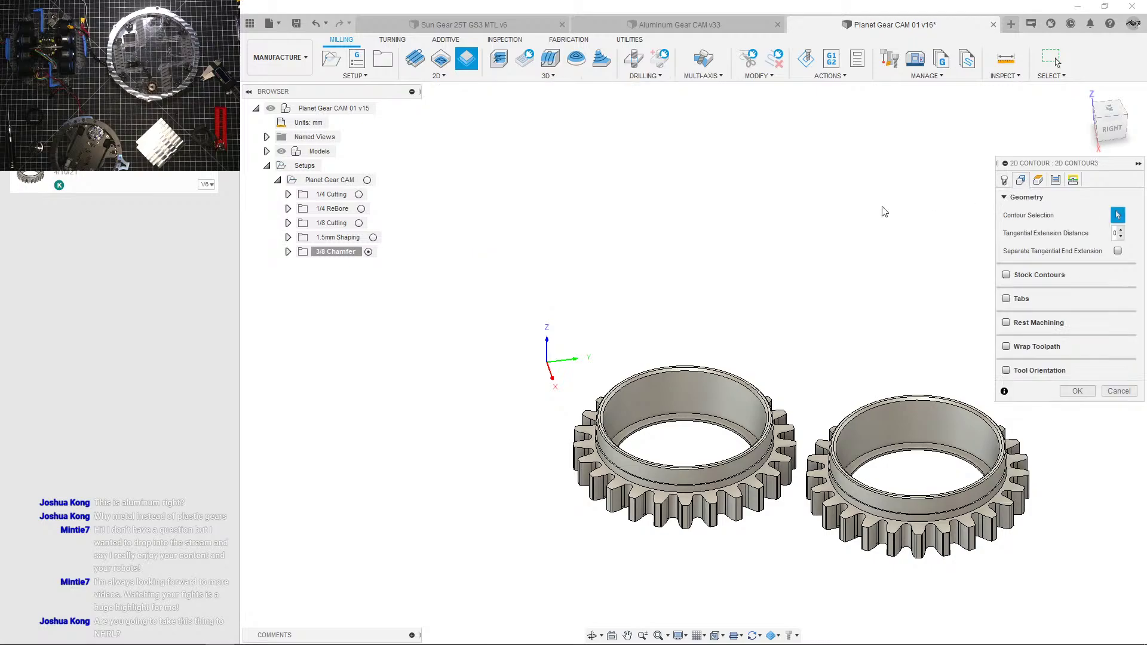
left_click(1006, 180)
middle_click_drag(651, 318, 643, 323, "shift")
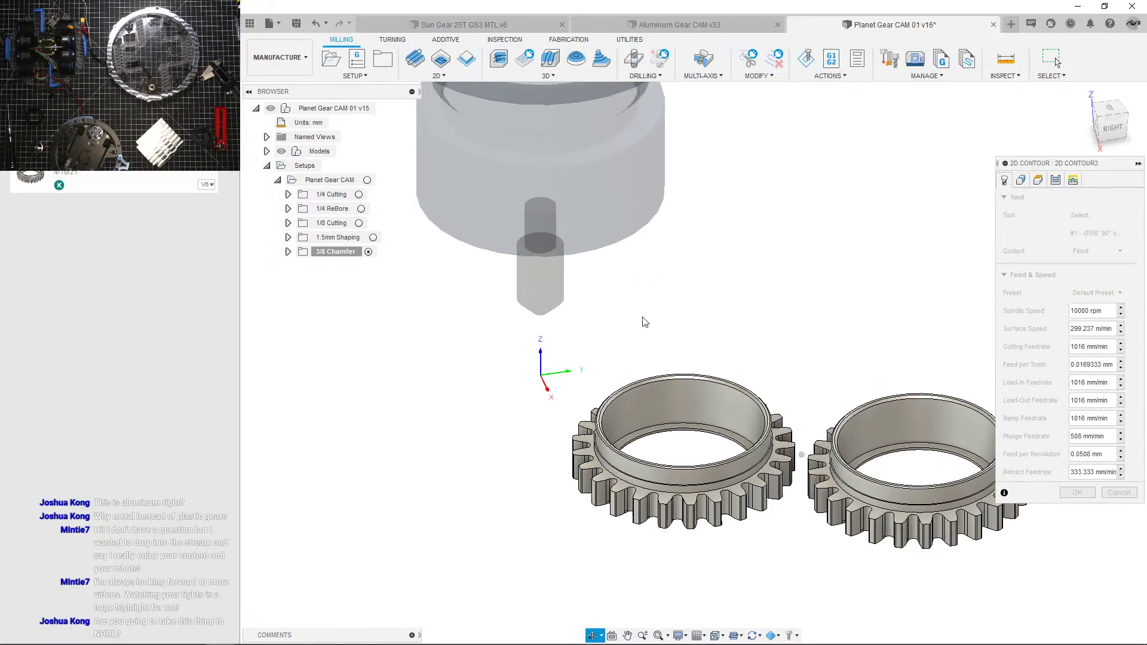
scroll(648, 383, "up", 3)
mouse_move(581, 395)
middle_mouse_down("shift")
mouse_move(589, 377)
mouse_move(585, 395)
middle_mouse_up("shift")
middle_click_drag(585, 395, 648, 402)
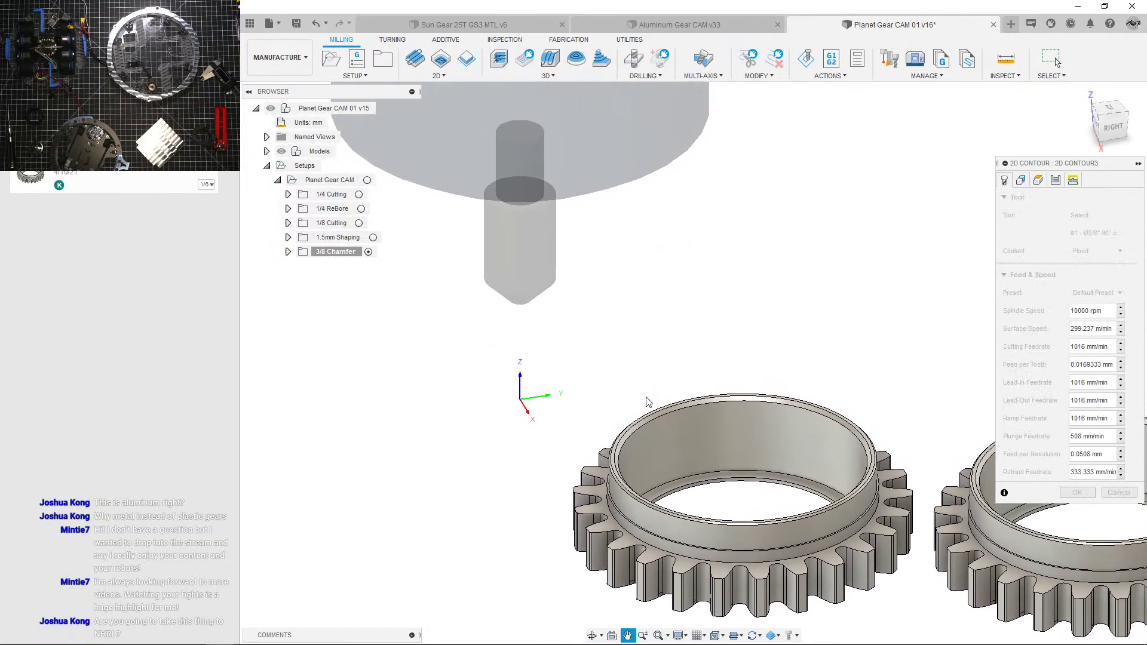
scroll(667, 401, "down", 3)
left_click(1021, 179)
left_click(1008, 182)
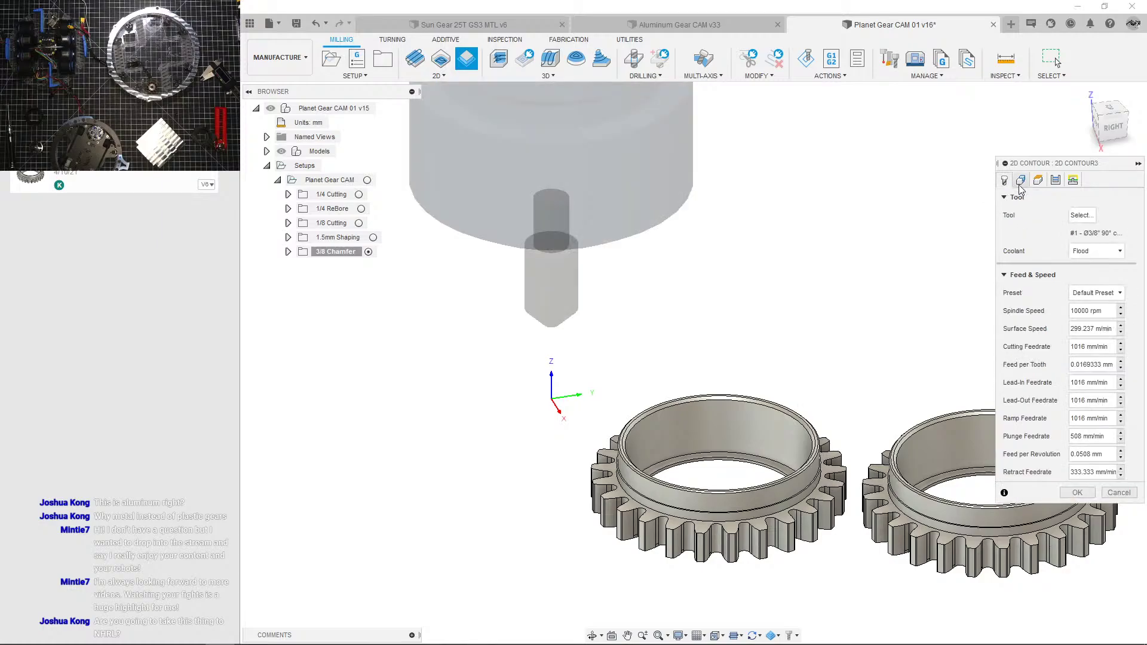
Step: Select the inner and outer edges of the upper rims on both gears as the contours to machine
left_click(1021, 182)
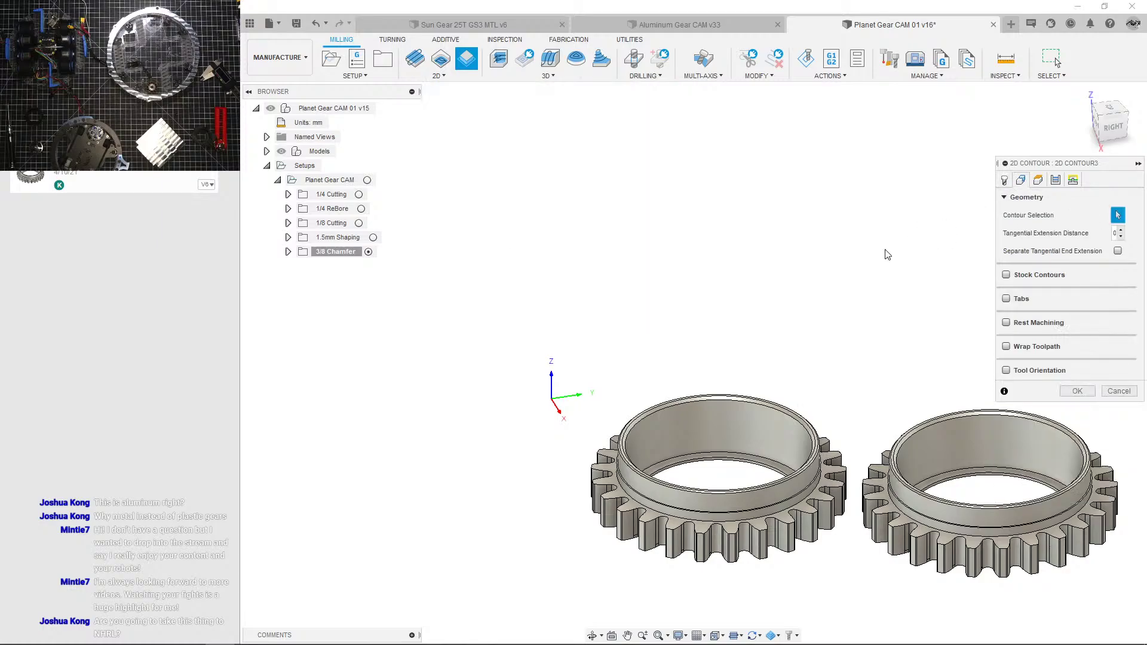
scroll(882, 215, "down", 3)
middle_click_drag(887, 251, 862, 241)
scroll(866, 217, "up", 4)
scroll(863, 242, "down", 4)
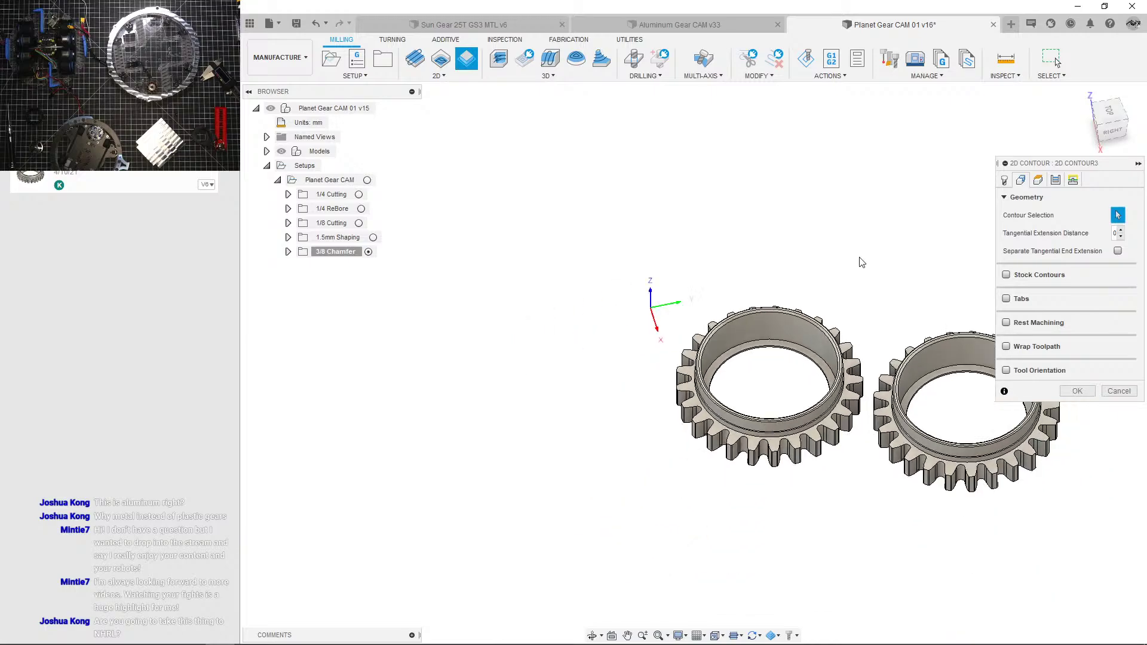
scroll(863, 259, "up", 5)
middle_click_drag(960, 261, 916, 224)
scroll(916, 224, "down", 3)
scroll(749, 445, "up", 1)
scroll(750, 450, "up", 4)
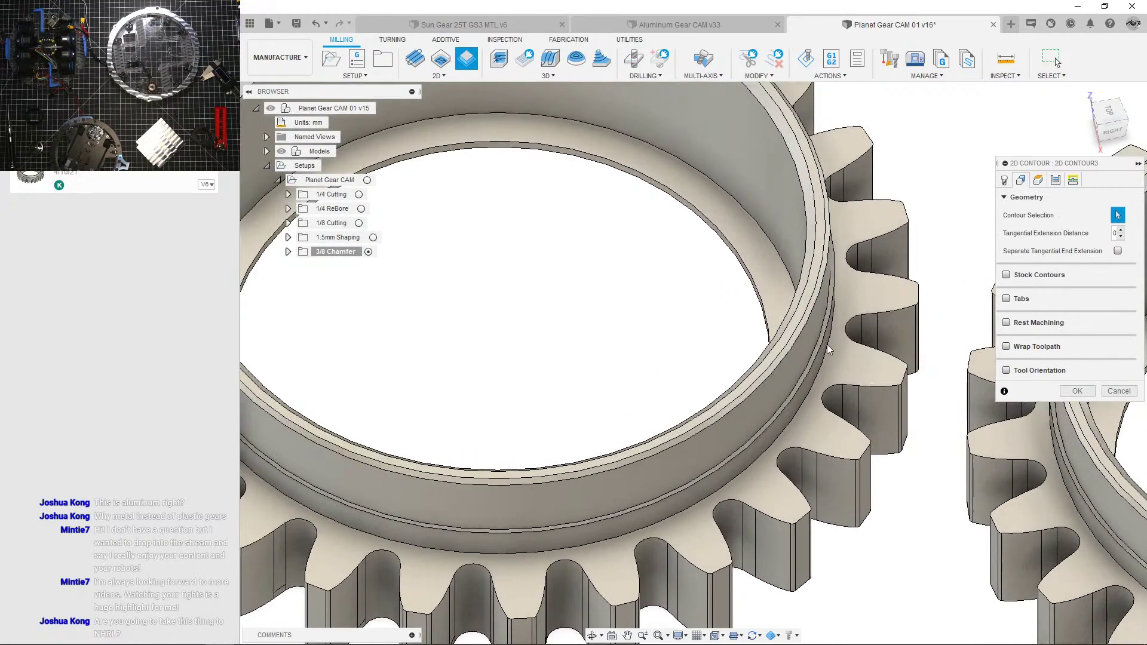
left_click(798, 333)
scroll(790, 338, "down", 3)
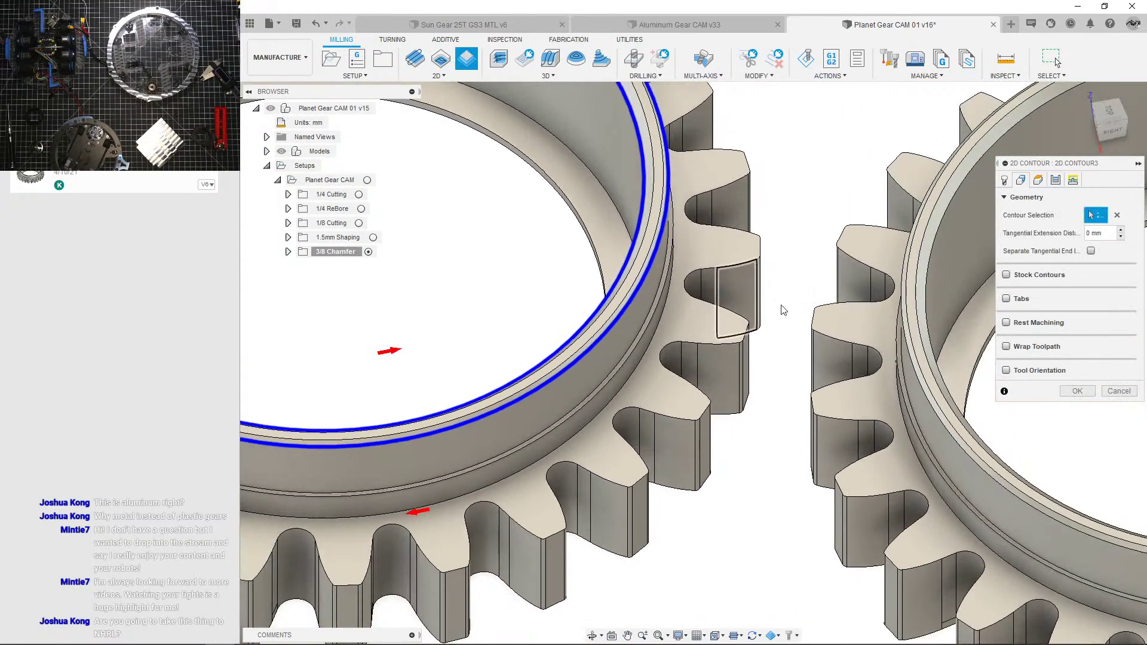
left_click(930, 354)
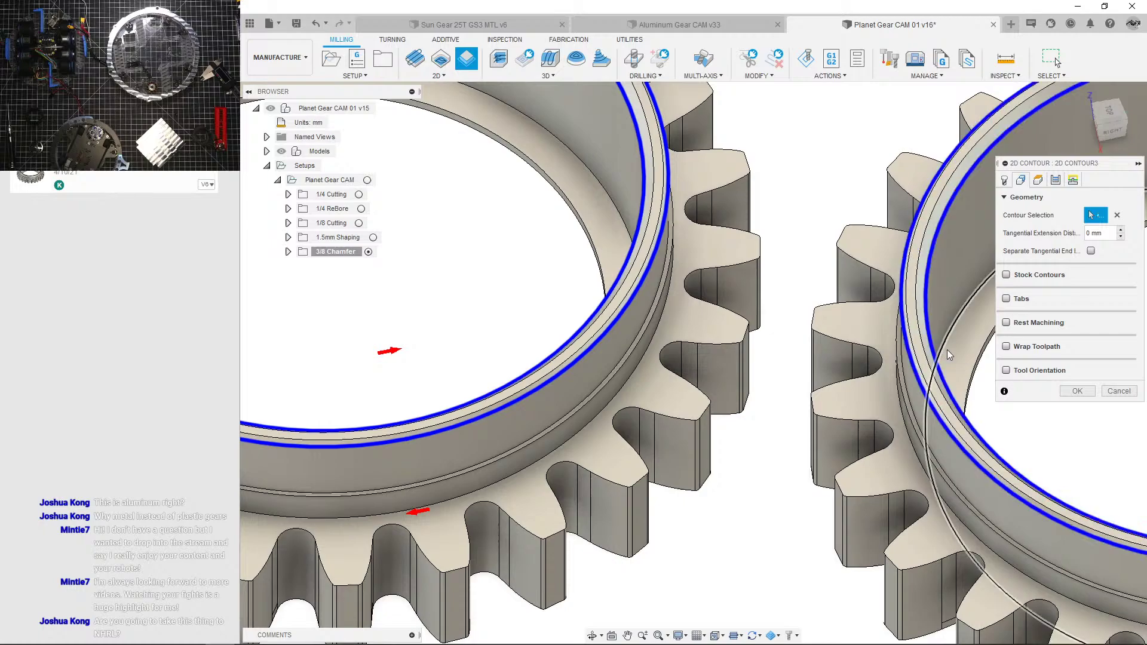
scroll(951, 356, "down", 3)
Step: Enable chamfering in the contour passes with a 0 mm width and 1 mm tip offset, and generate the toolpath
left_click(1055, 180)
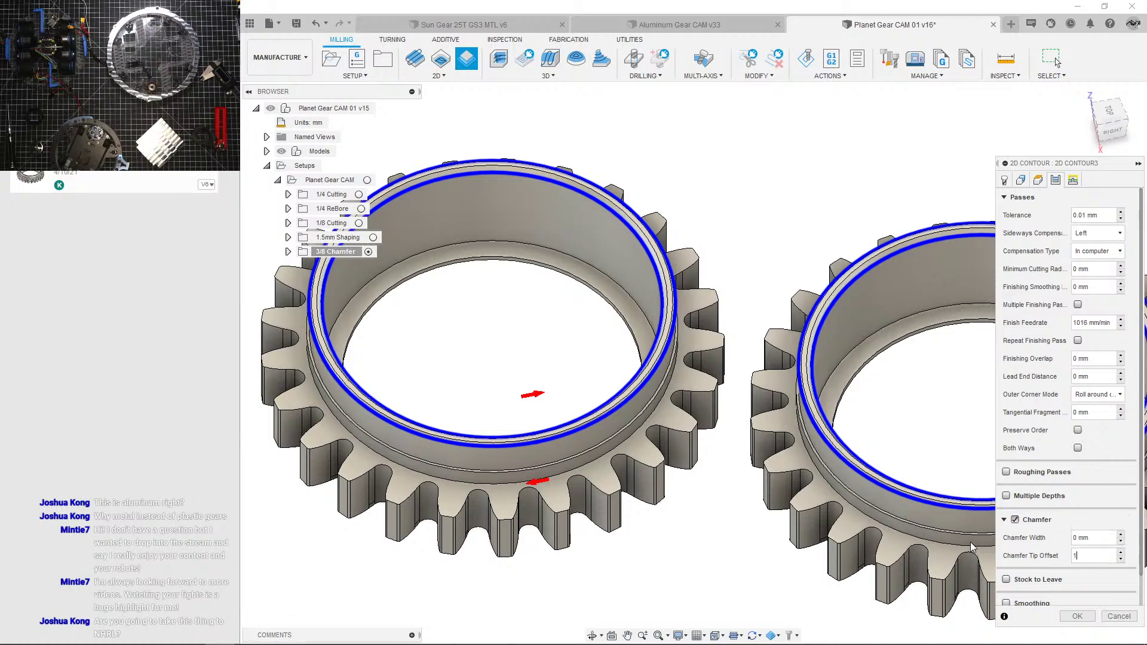
left_click(1077, 617)
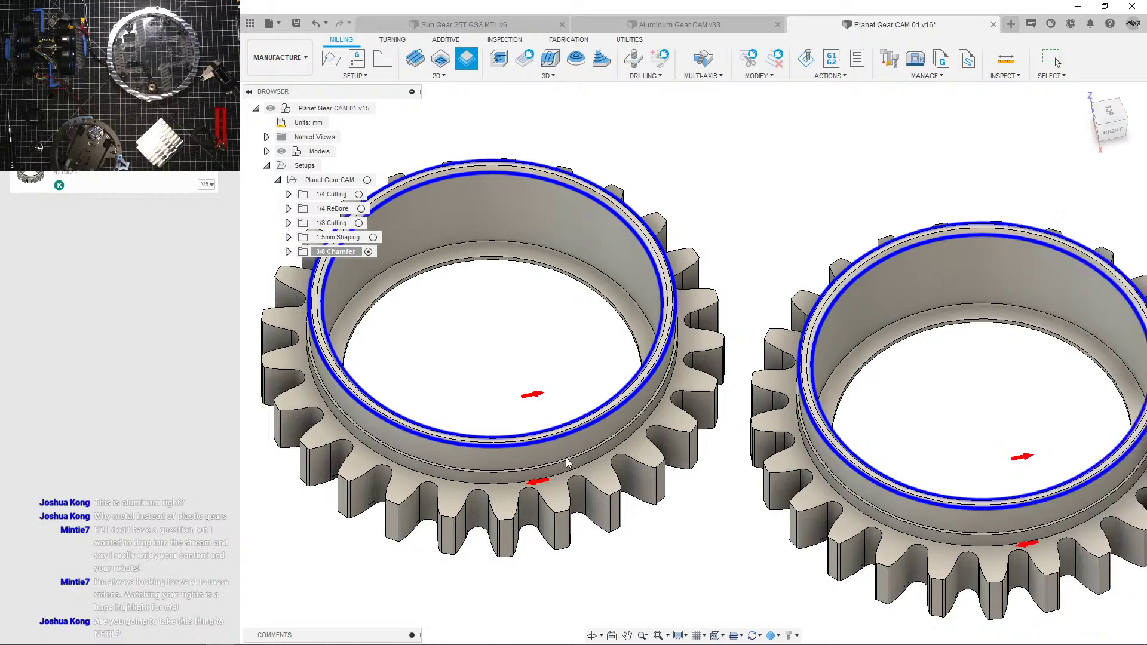
scroll(620, 432, "down", 3)
middle_click_drag(634, 424, 711, 380)
scroll(678, 412, "up", 2)
scroll(579, 382, "down", 5)
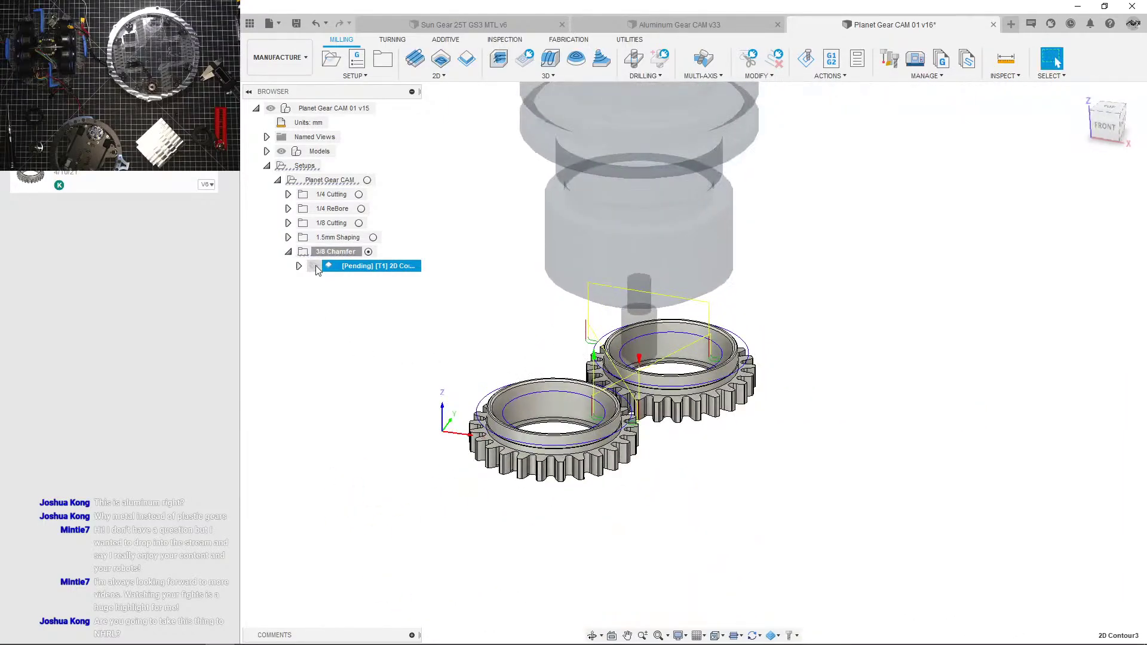
Step: Inspect the regenerated 2D Contour4 toolpath between the gear teeth in the 1.5mm Shaping folder
left_click(308, 287)
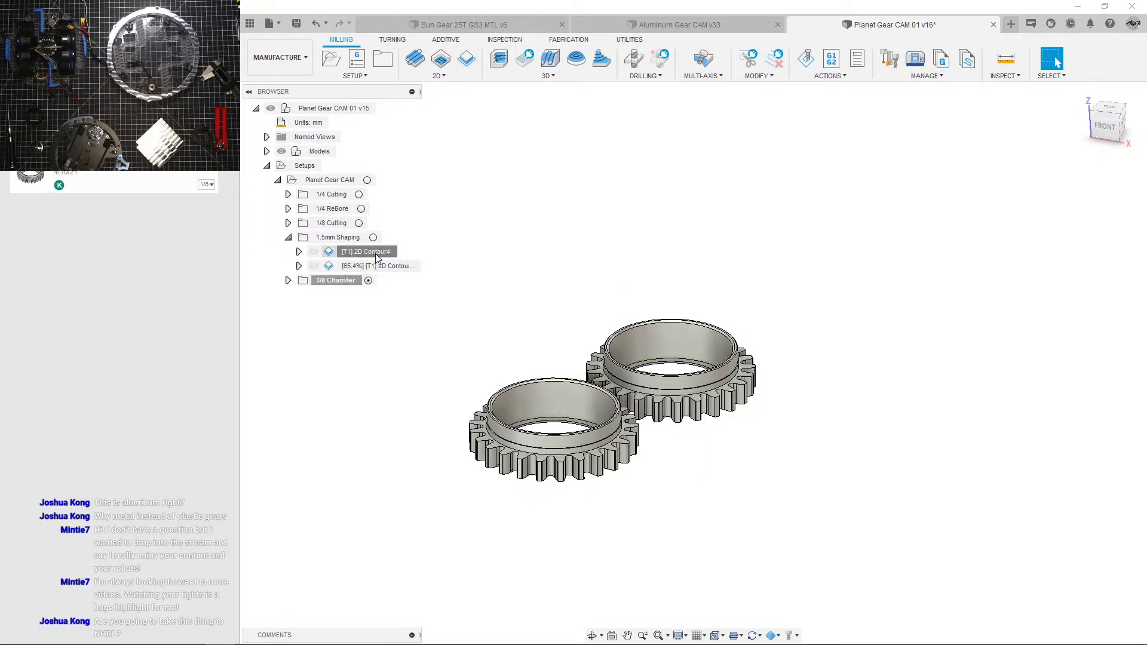
left_click(374, 253)
scroll(564, 461, "up", 6)
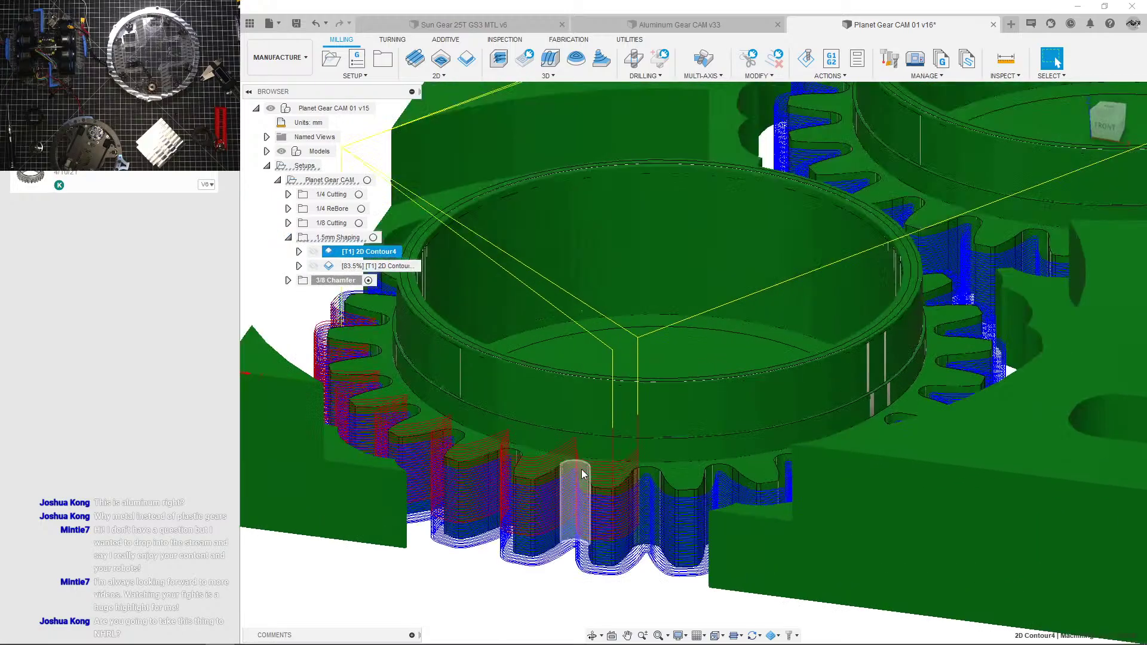
scroll(577, 460, "up", 4)
middle_click_drag(572, 444, 619, 469, "shift")
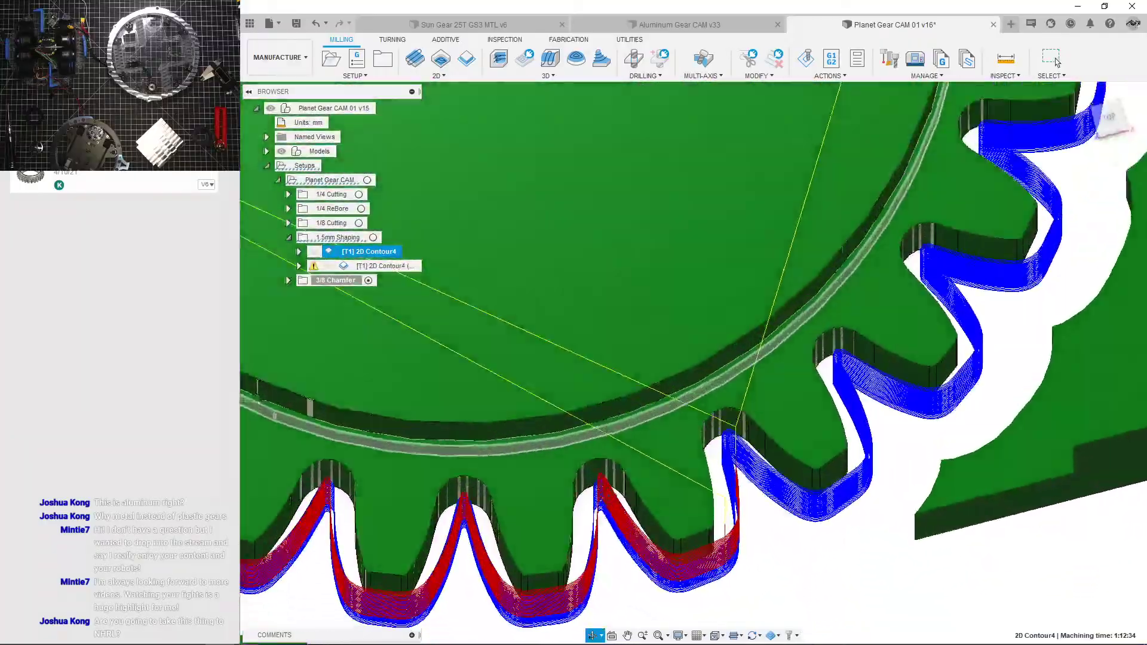
middle_click_drag(556, 520, 498, 437, "shift")
scroll(497, 438, "down", 6)
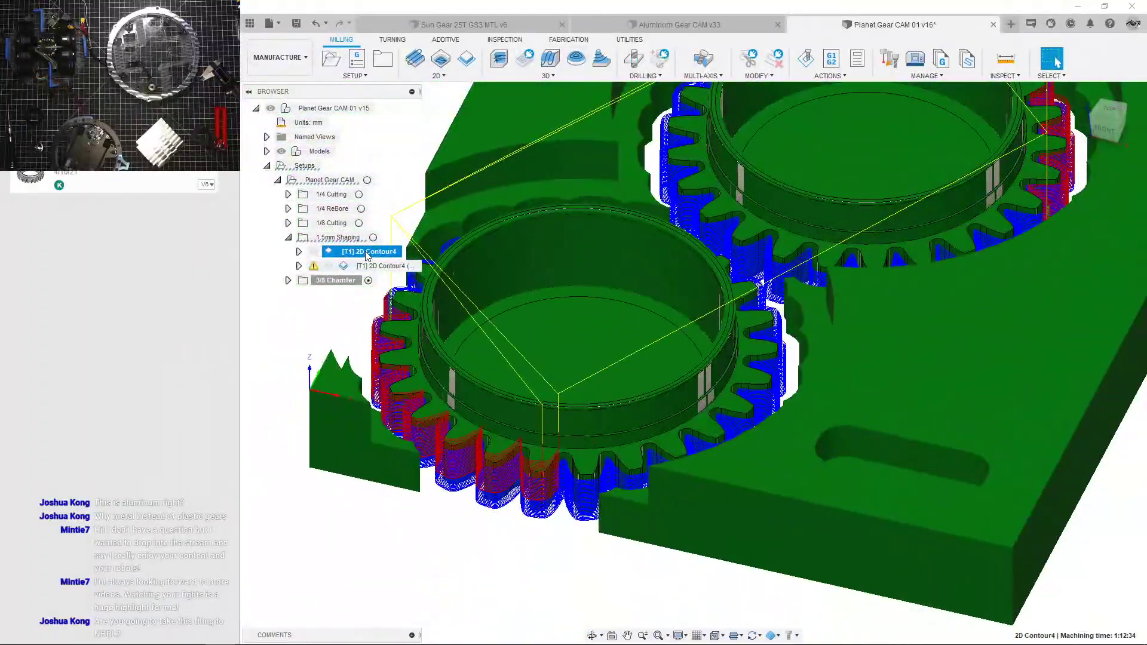
Step: Check the machining time of the regenerated 2D Contour4 operation
right_click(365, 252)
left_click(429, 138)
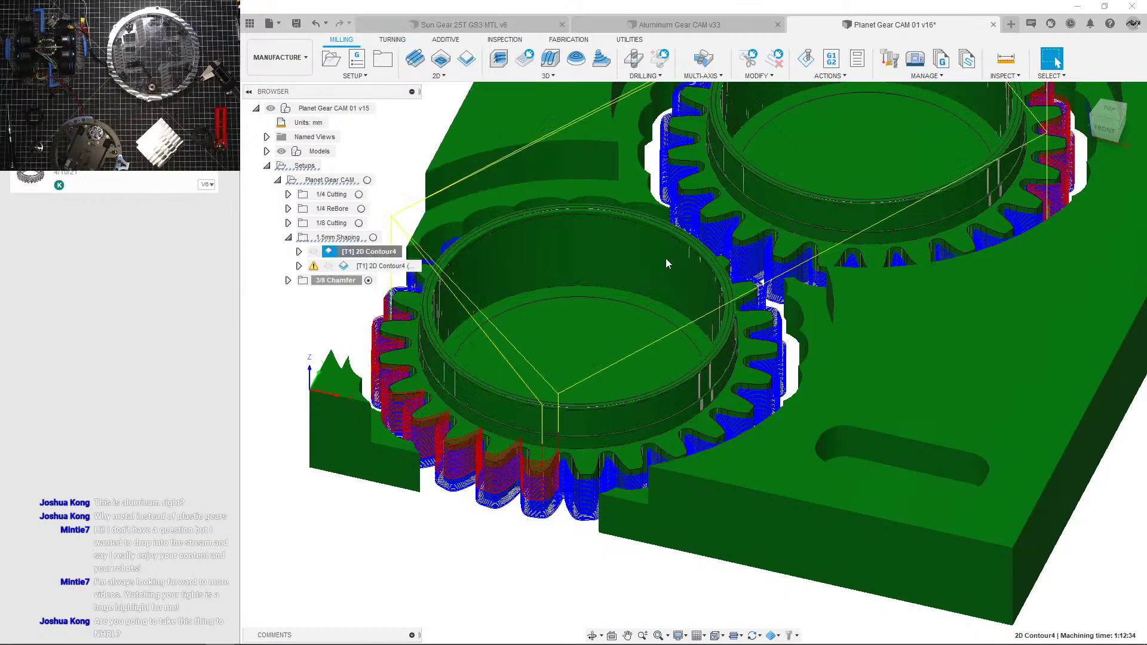
left_click(1117, 368)
scroll(876, 377, "down", 3)
middle_click_drag(875, 377, 677, 431)
scroll(678, 432, "down", 2)
left_click(535, 353)
middle_click_drag(535, 354, 589, 397, "shift")
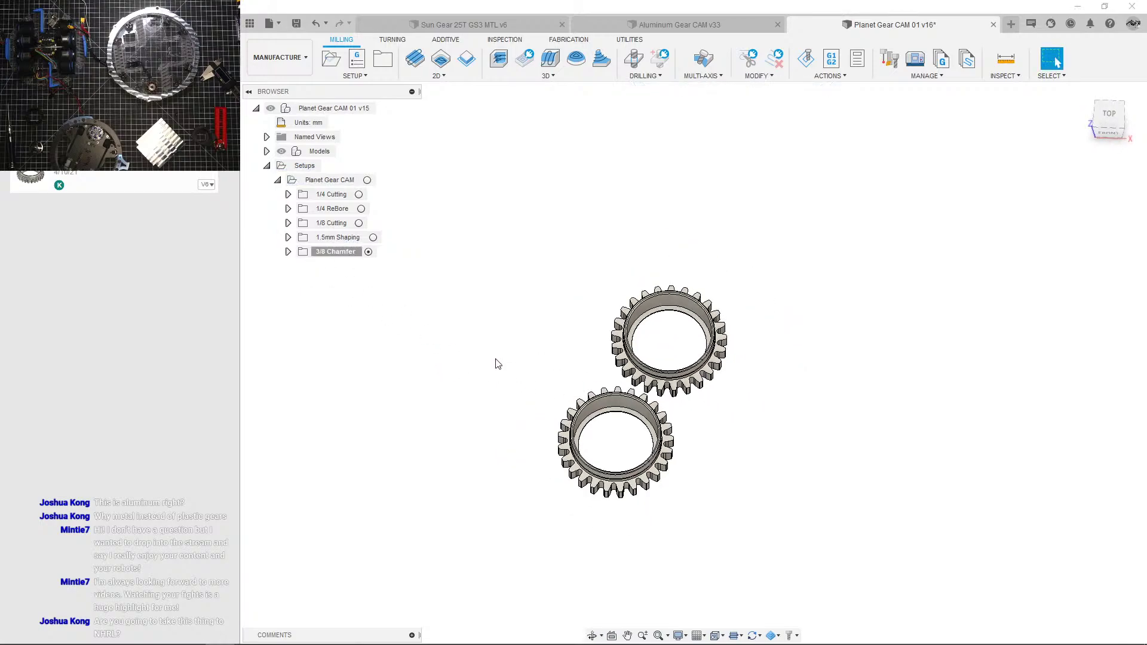
Step: Inspect the toolpaths of all five folders, from 1/4 Cutting to 3/8 Chamfer, together around both gears
scroll(771, 380, "up", 3)
left_click(330, 182)
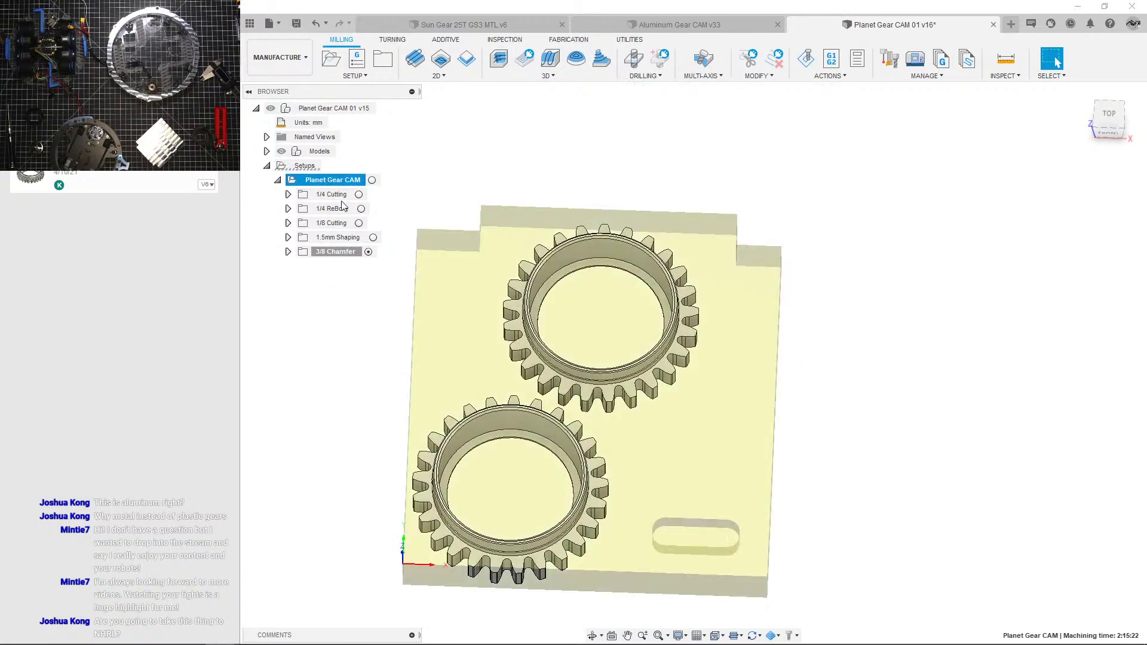
left_click(336, 195)
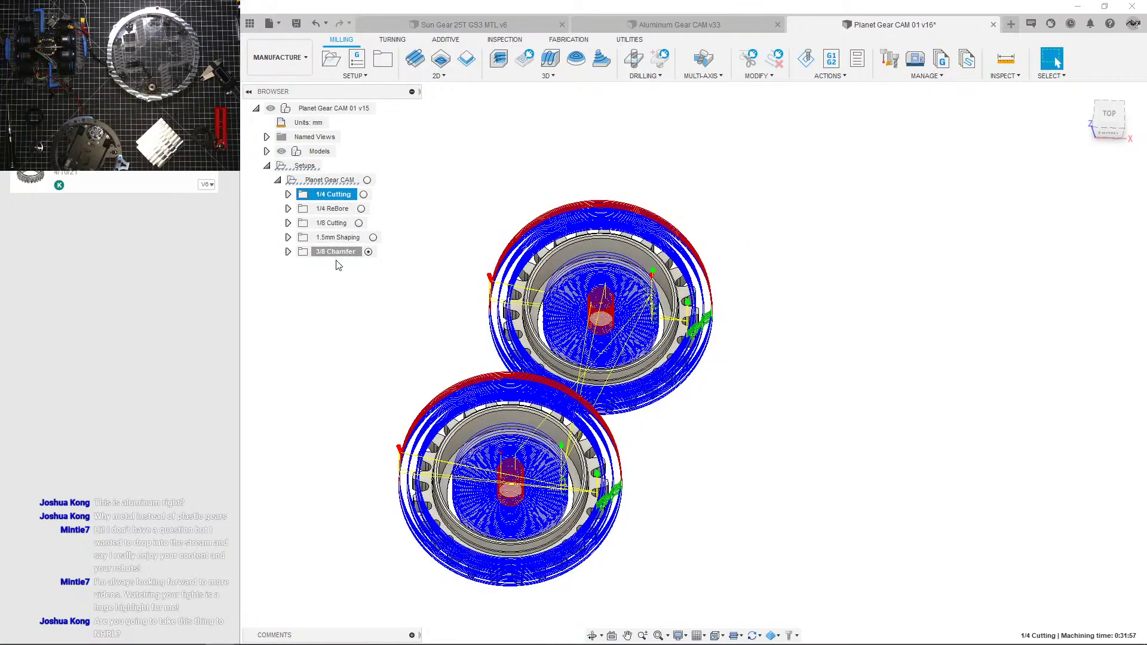
left_click(342, 254, "shift")
middle_click_drag(386, 304, 538, 257, "shift")
scroll(603, 388, "up", 3)
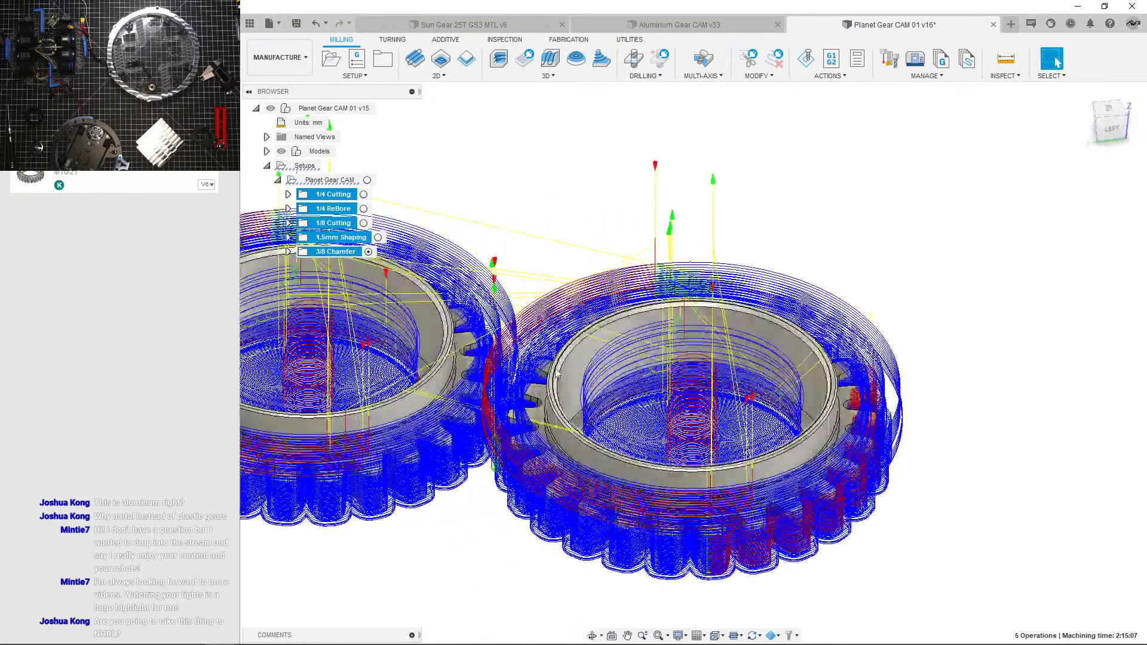
middle_click_drag(565, 382, 471, 396, "shift")
Step: Check the machining time of the whole Planet Gear CAM setup
left_click(333, 180)
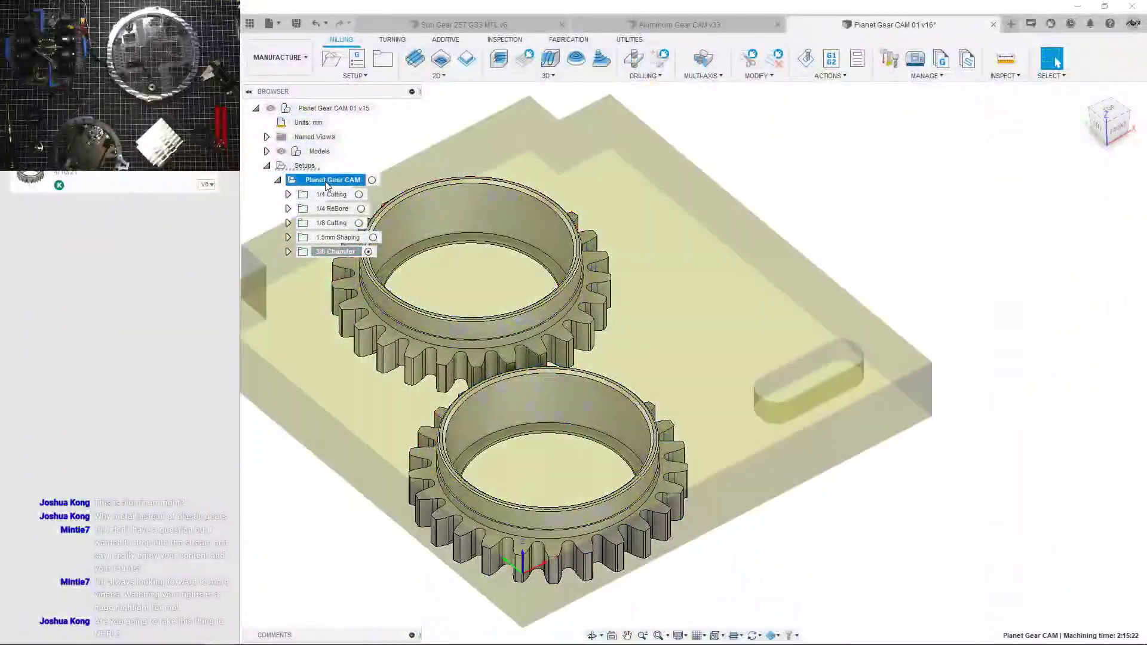
right_click(327, 181)
left_click(389, 365)
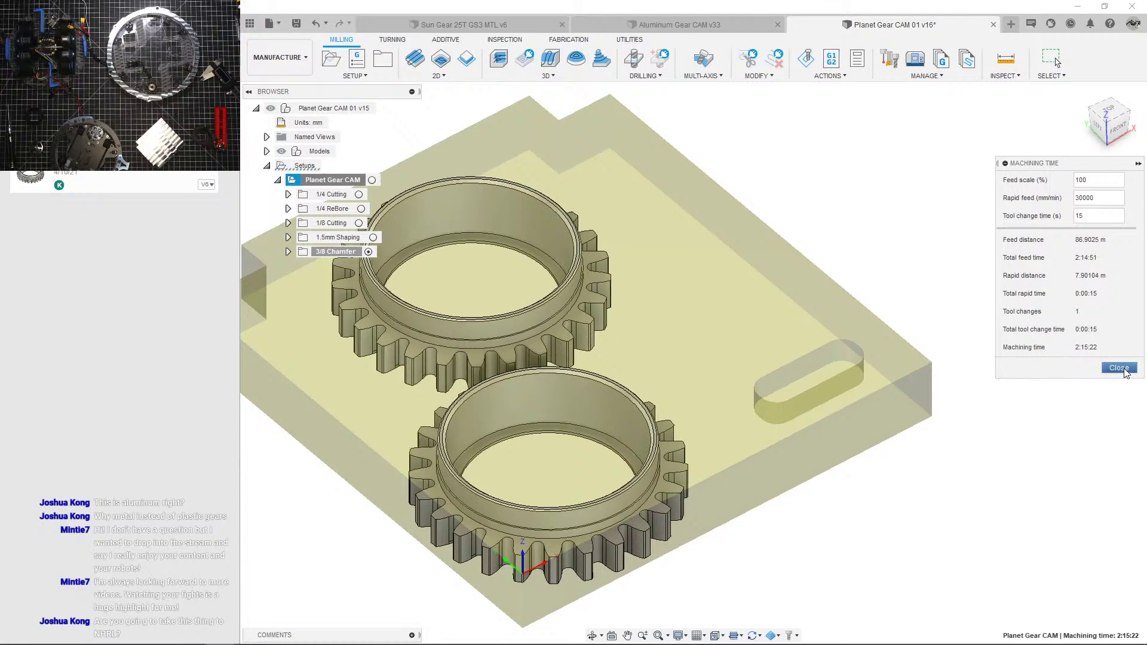
left_click(1120, 368)
Step: Switch to the Aluminum Gear CAM document and check the machining time of Setup1 for comparison
left_click(678, 25)
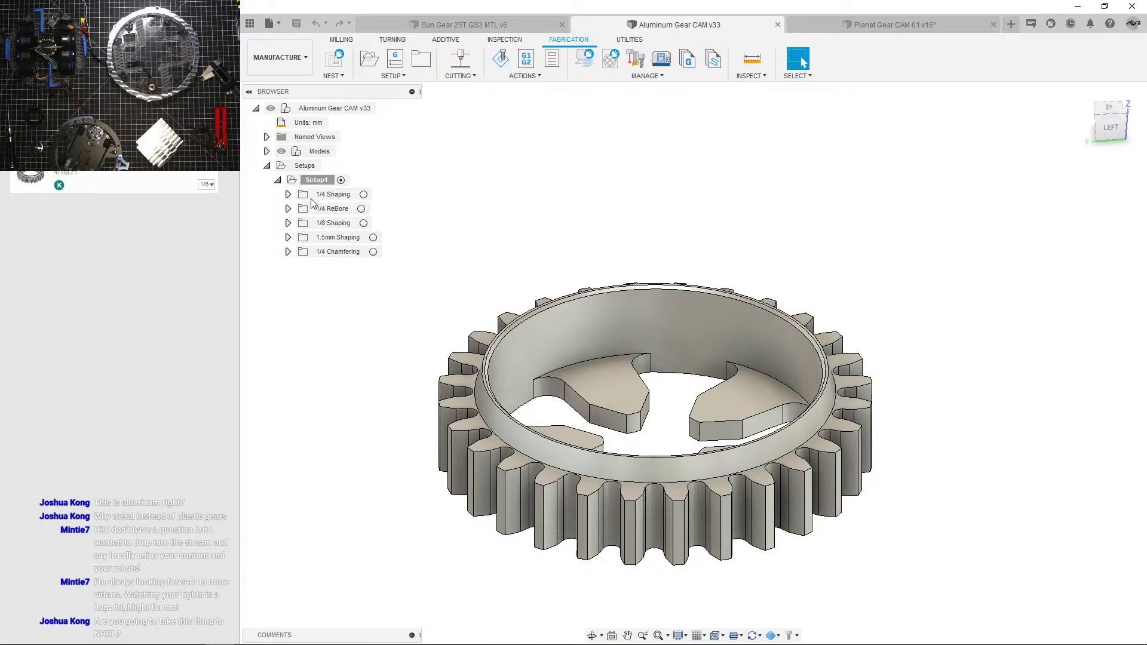
right_click(308, 180)
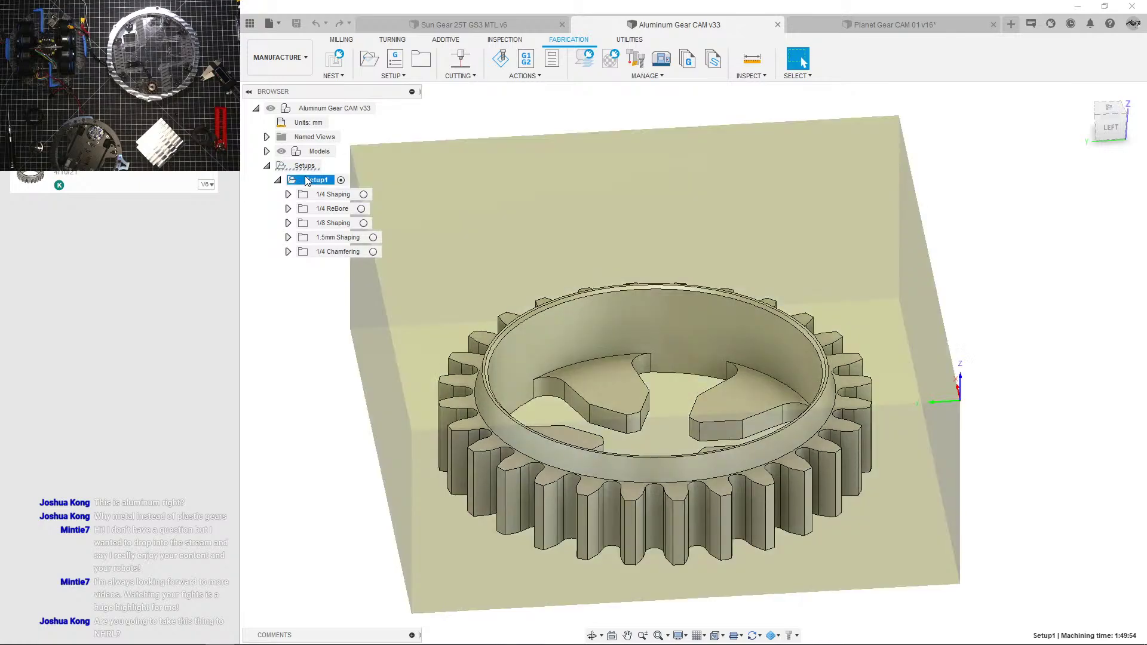
left_click(369, 357)
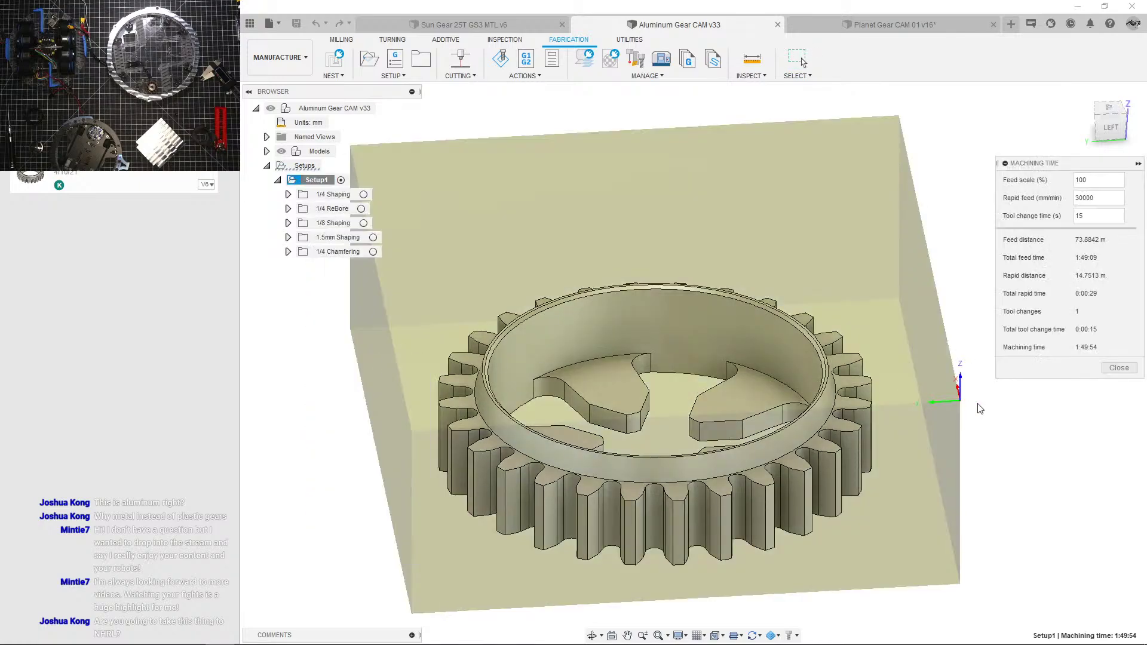
left_click(1119, 368)
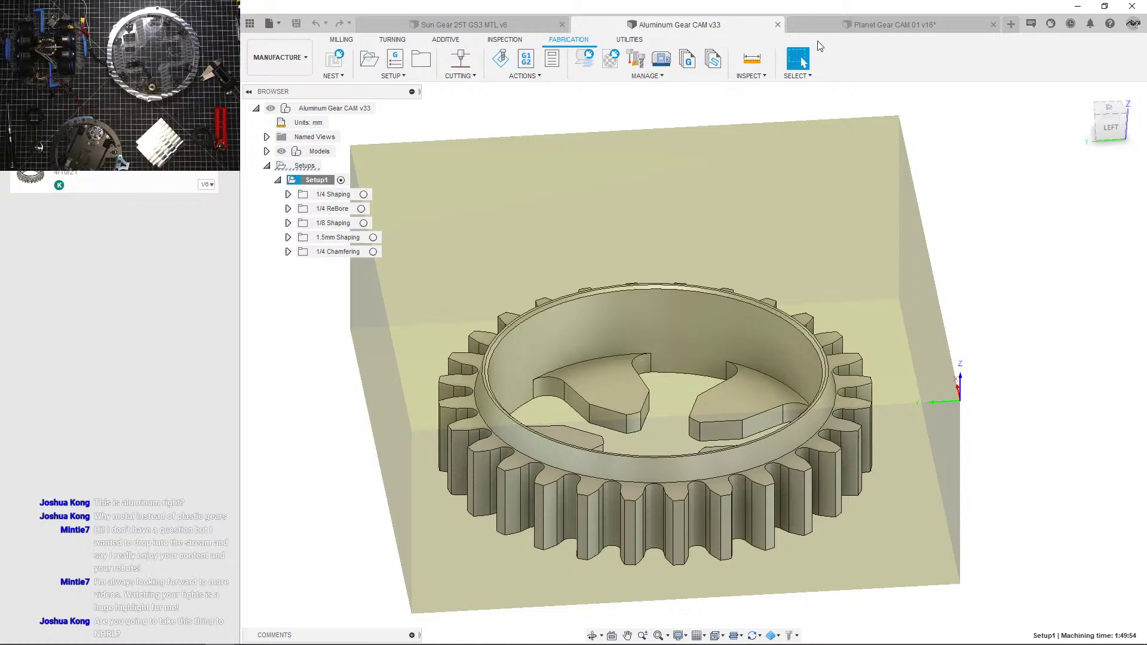
Step: Return to the Planet Gear CAM document and check the machining time and toolpaths of the 1.5mm Shaping folder
key("ctrl+Tab")
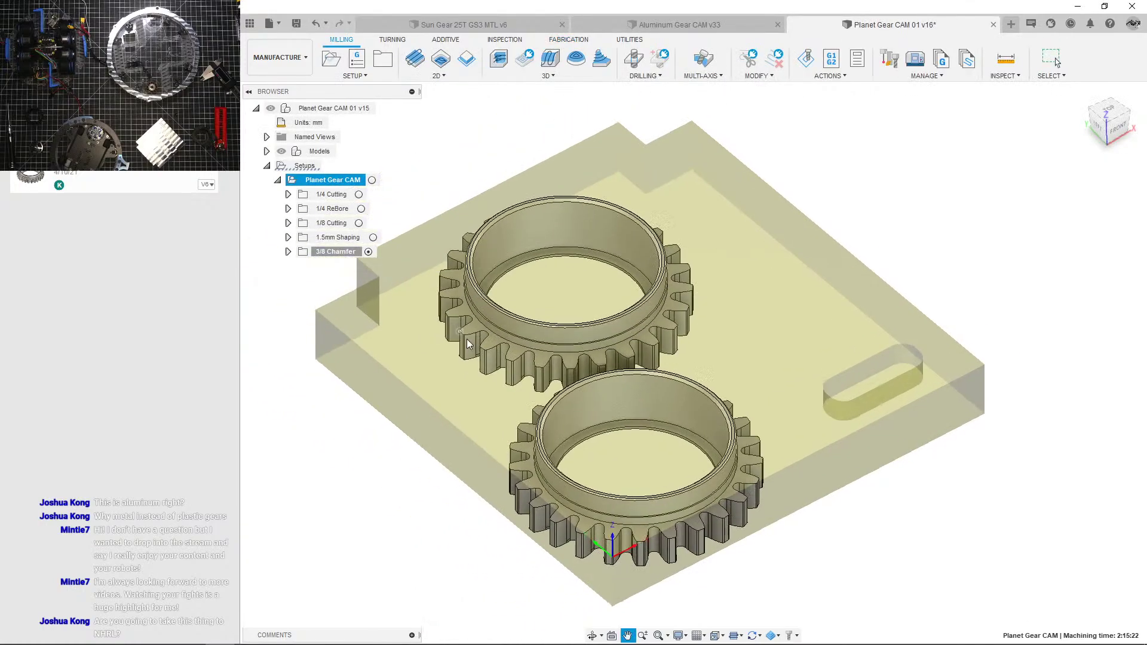
left_click(342, 251)
left_click(340, 239)
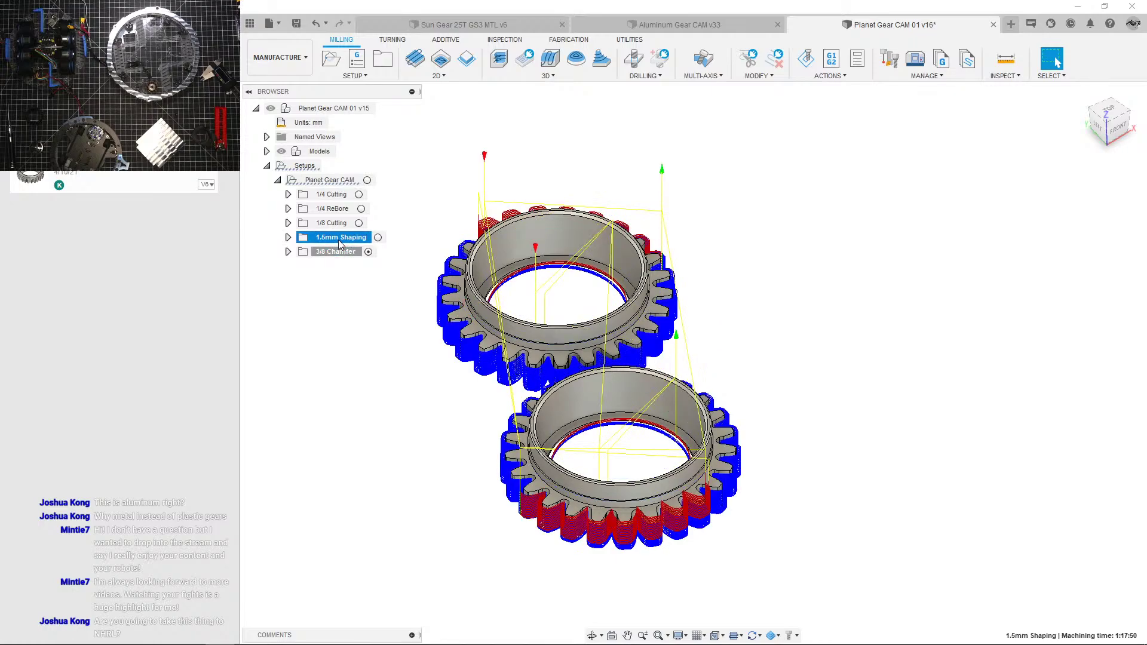
middle_click_drag(528, 328, 515, 357, "shift")
scroll(516, 357, "down", 2)
left_click(439, 355)
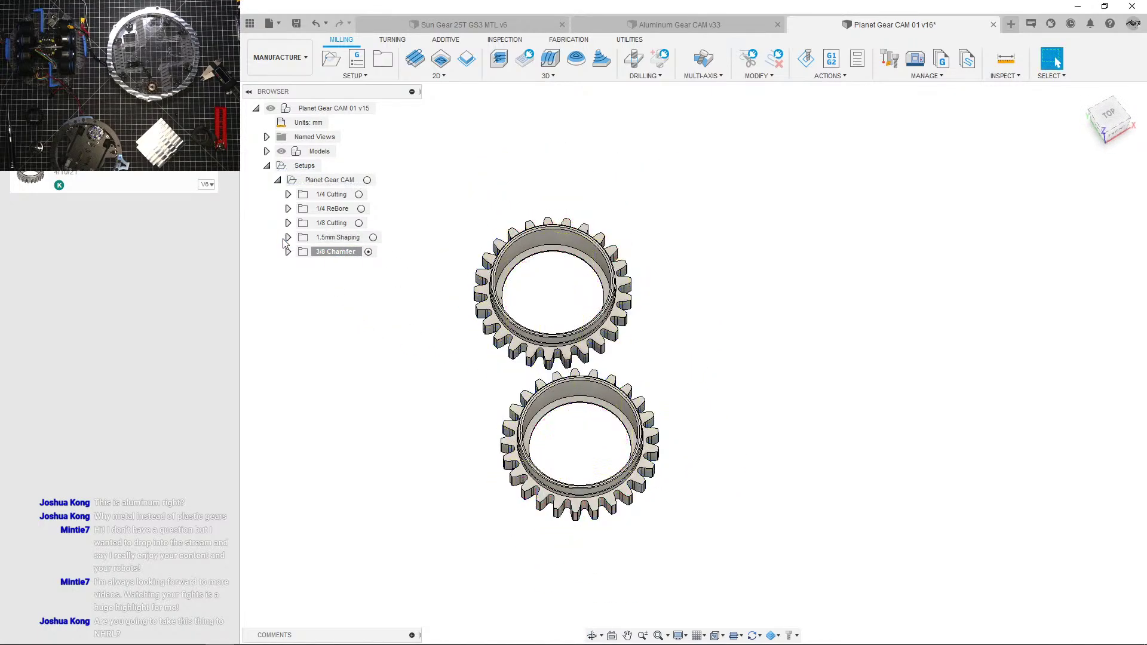
Step: Expand the 1.5mm Shaping folder and check the machining time and toolpath of each of its two 2D Contour4 operations
left_click(364, 251)
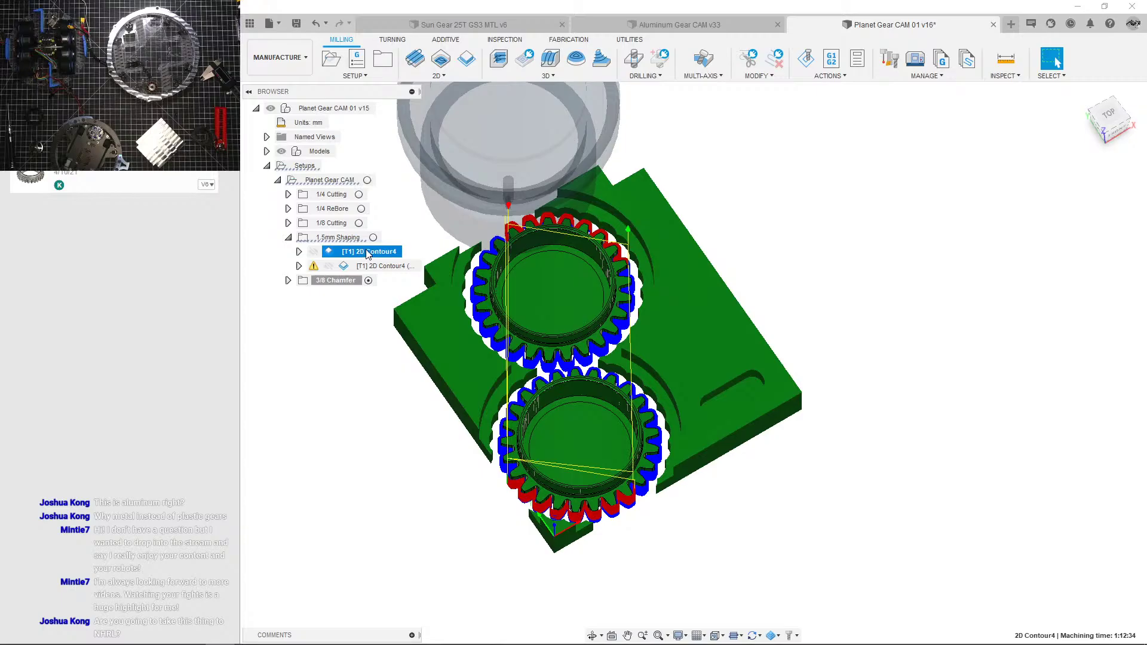
scroll(533, 263, "up", 5)
middle_click_drag(533, 266, 548, 309, "shift")
scroll(429, 264, "down", 3)
left_click(677, 263)
scroll(677, 263, "down", 3)
left_click(385, 266)
scroll(547, 309, "down", 3)
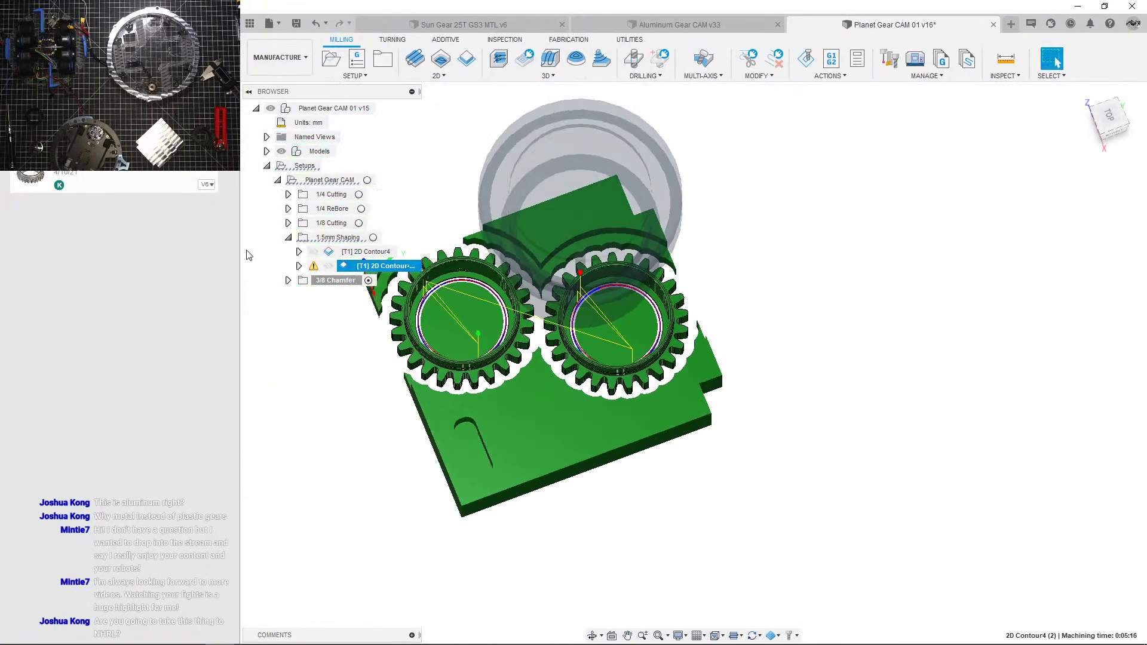
Step: Simulate the whole Planet Gear CAM setup with stock shown and watch the bores being cut
right_click(326, 184)
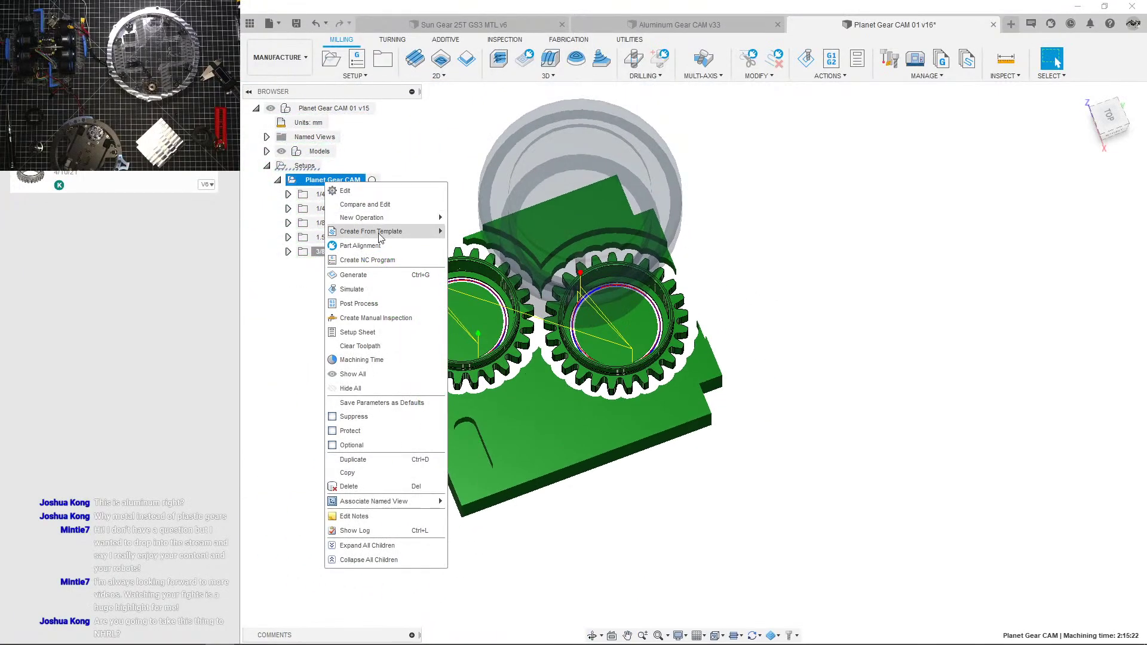
left_click(352, 289)
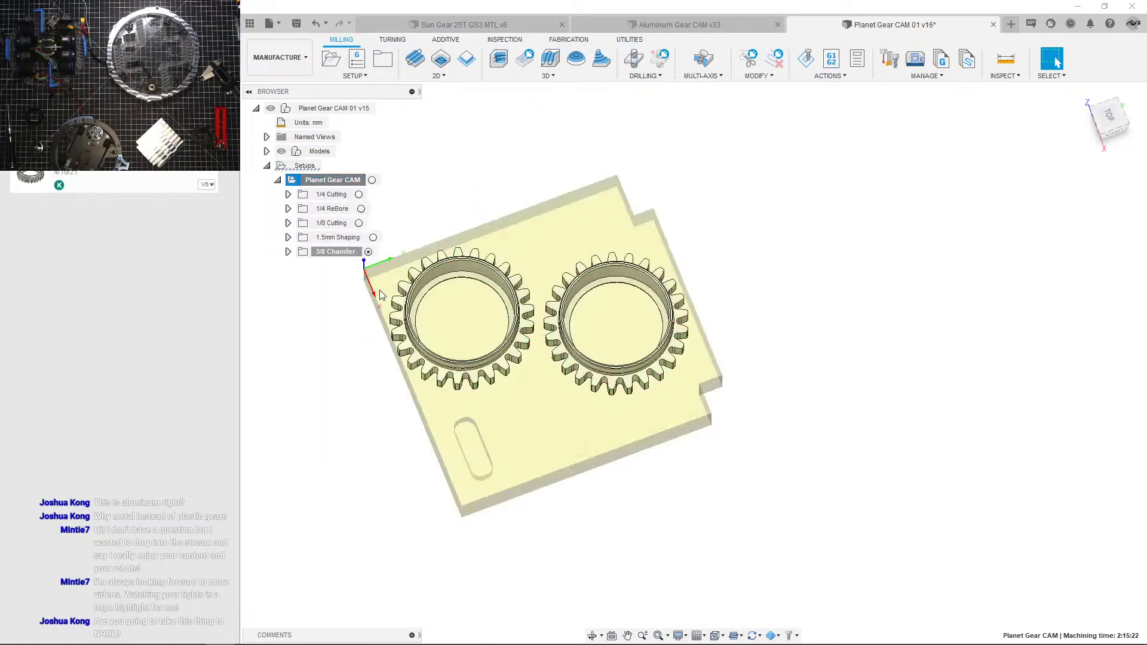
left_click(693, 589)
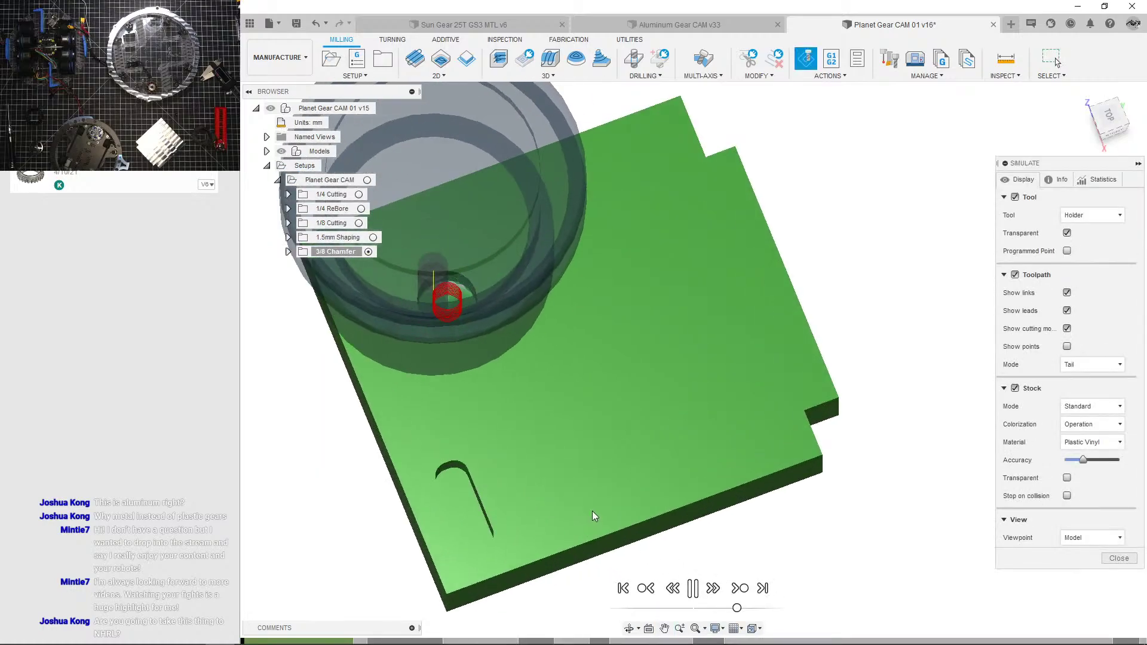
middle_click_drag(593, 511, 594, 461, "shift")
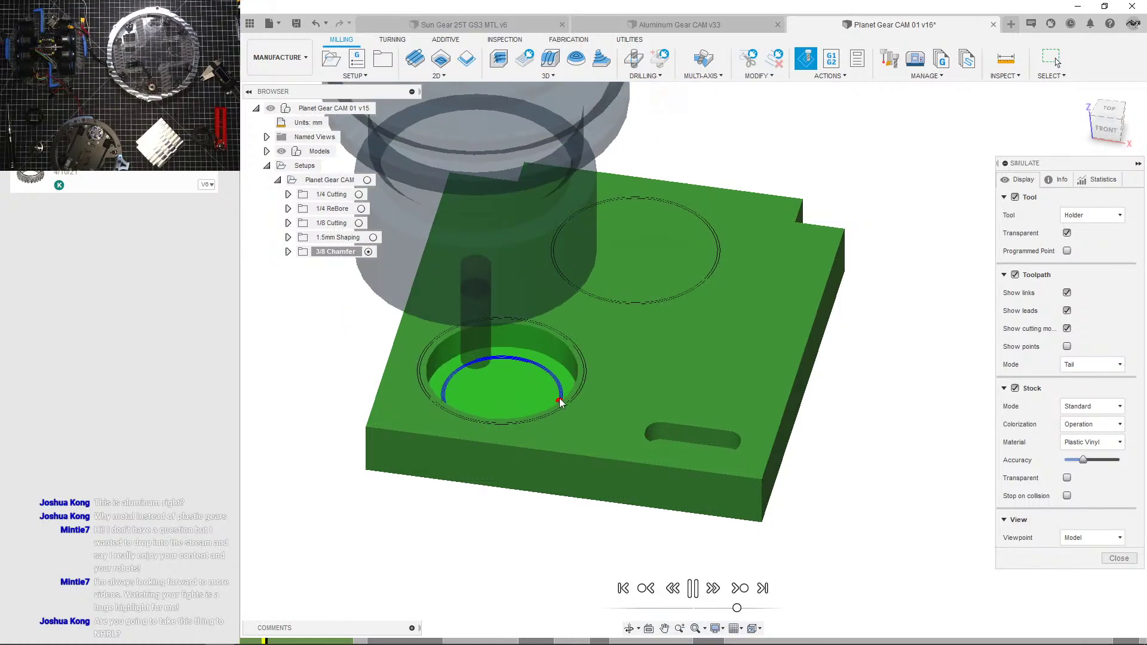
middle_click_drag(610, 289, 568, 366)
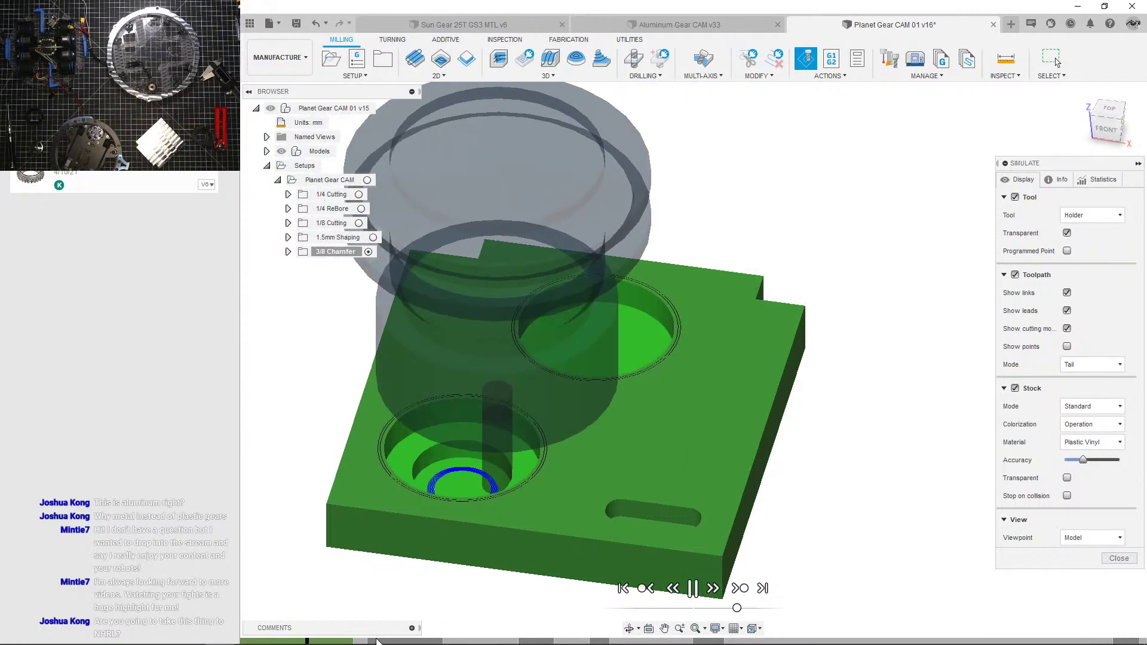
Step: Watch the material around both hubs being cleared, slow the simulation slightly and pause it once the gear teeth are roughed out
left_click(672, 589)
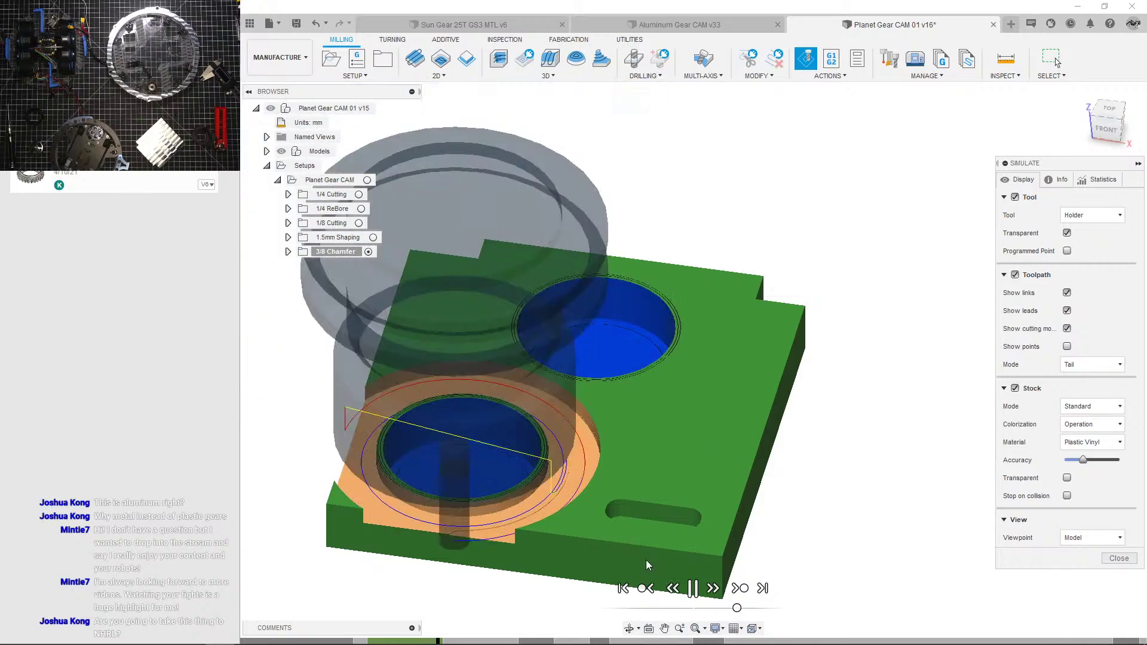
scroll(550, 429, "up", 3)
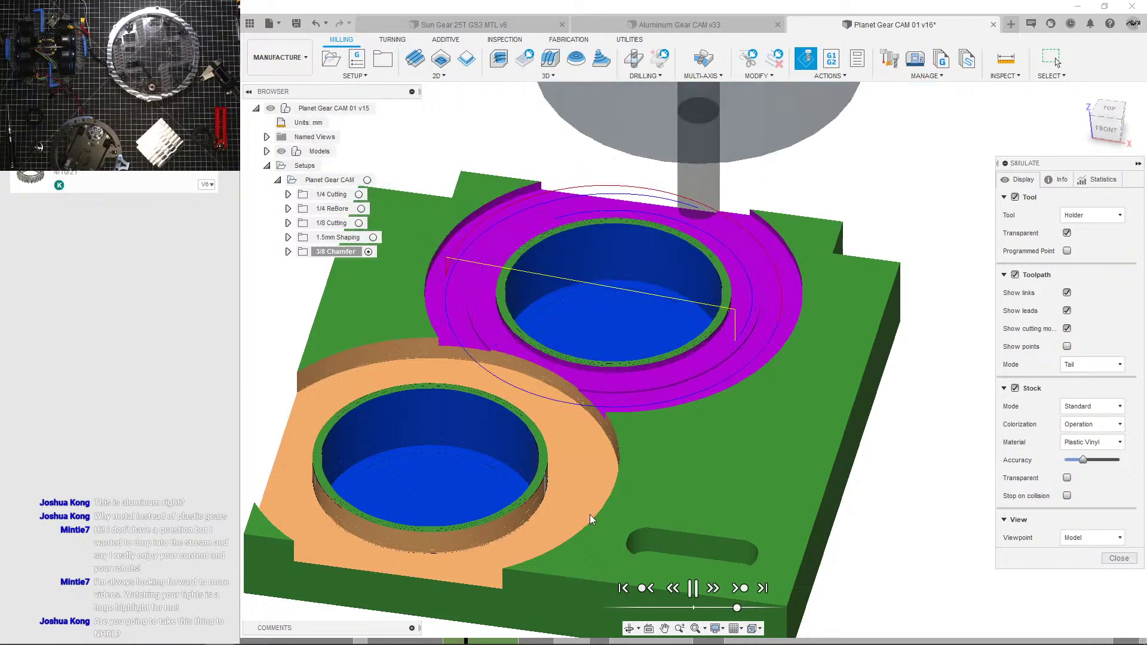
scroll(591, 511, "down", 3)
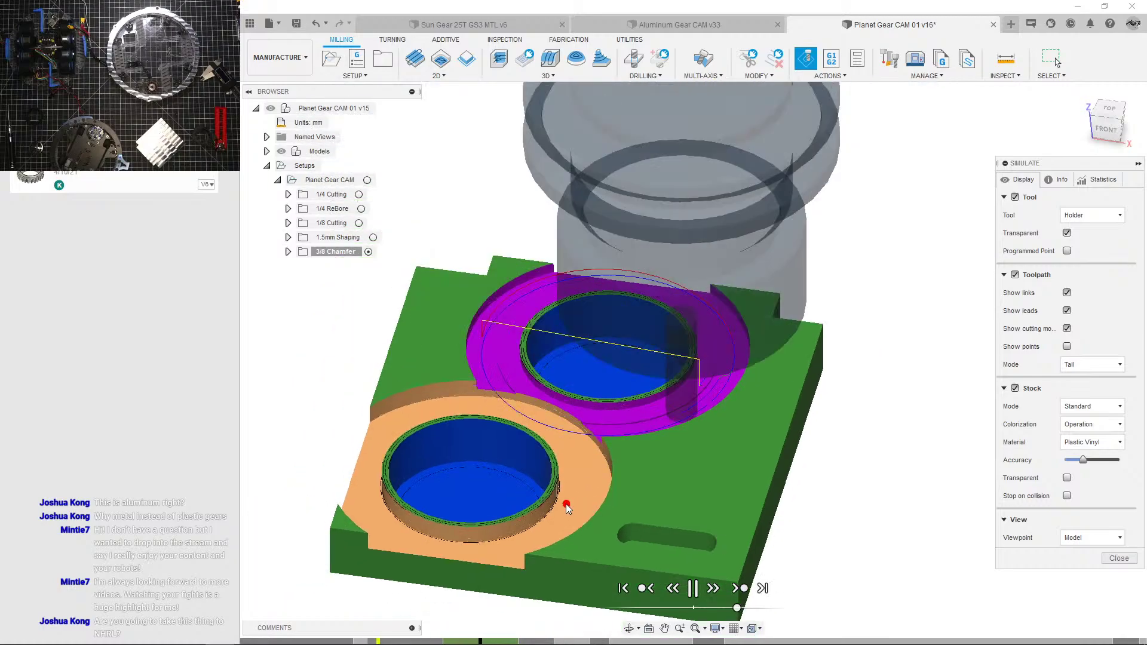
scroll(575, 497, "up", 3)
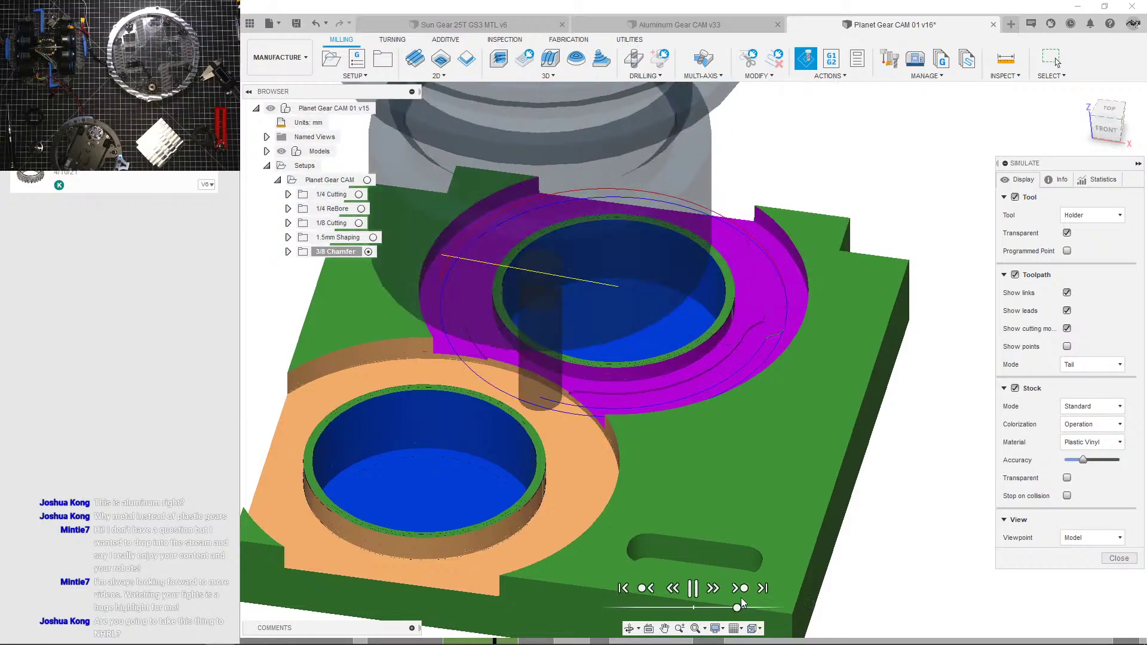
mouse_move(738, 608)
left_mouse_down()
mouse_move(752, 608)
mouse_move(732, 608)
left_mouse_up()
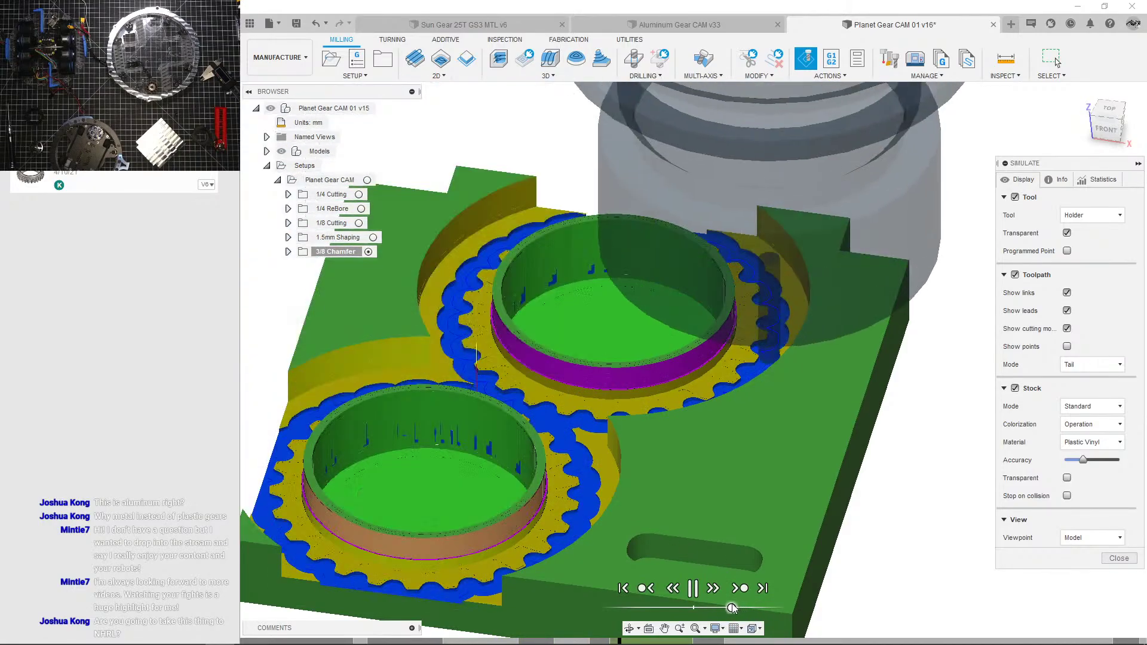
left_click(696, 589)
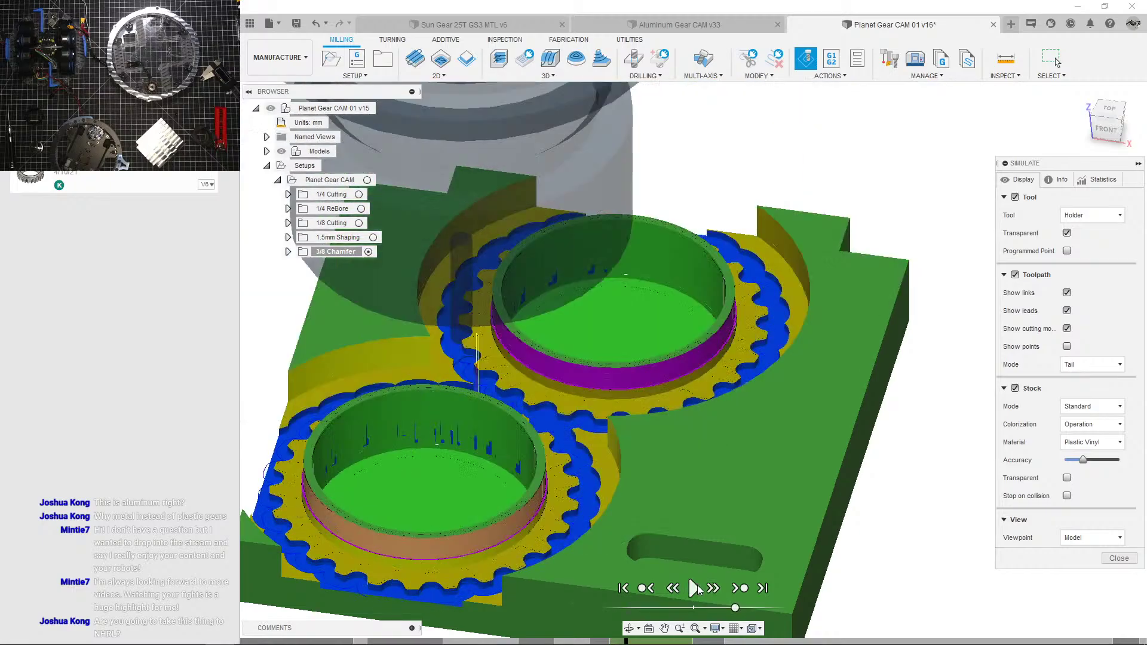
Step: Examine the roughed gear teeth and remaining stock around both gears in the paused simulation
scroll(654, 461, "up", 6)
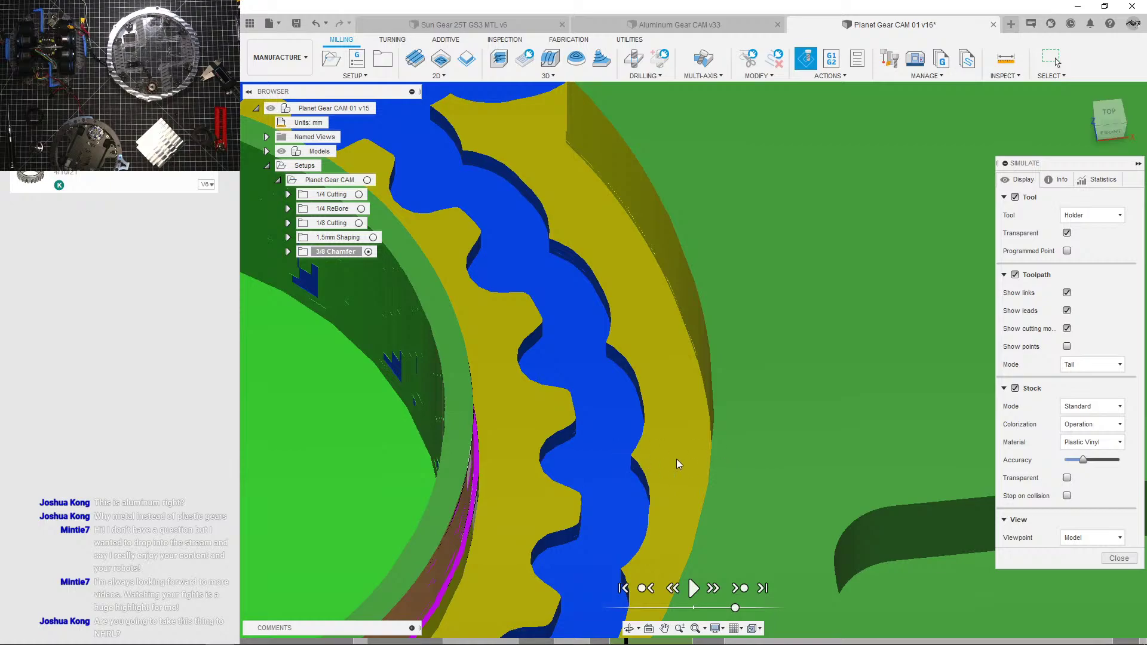
left_click(598, 454)
scroll(636, 468, "down", 8)
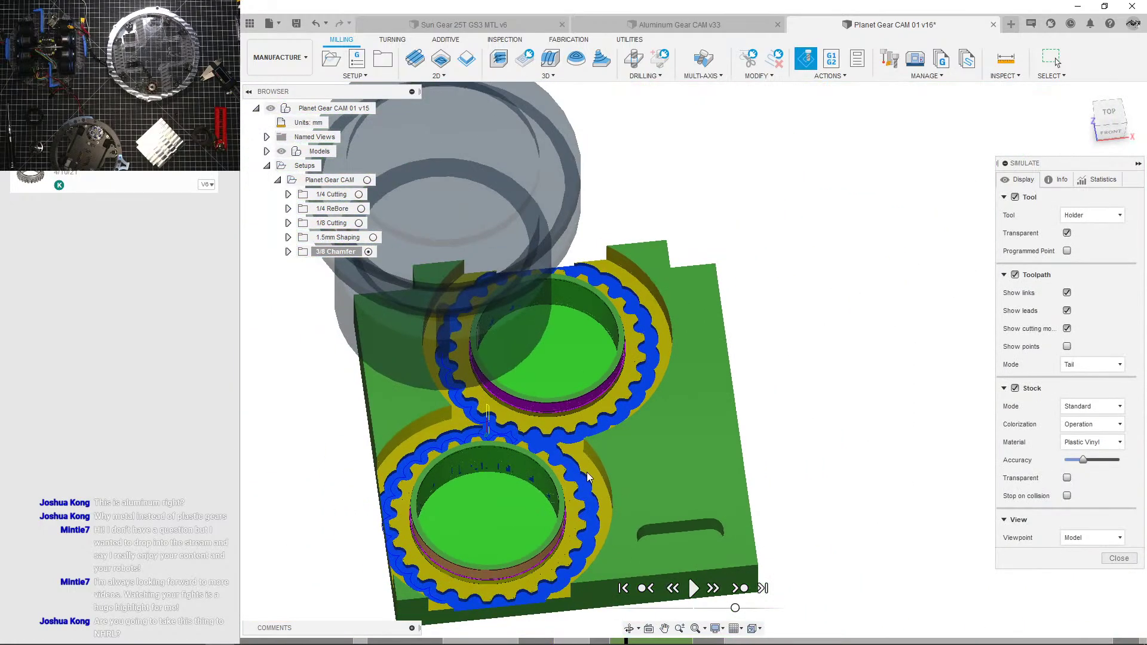
middle_click_drag(663, 415, 636, 478)
scroll(653, 393, "up", 3)
middle_click_drag(654, 415, 713, 419)
scroll(680, 450, "down", 2)
scroll(657, 447, "up", 3)
scroll(657, 447, "down", 2)
scroll(715, 418, "down", 2)
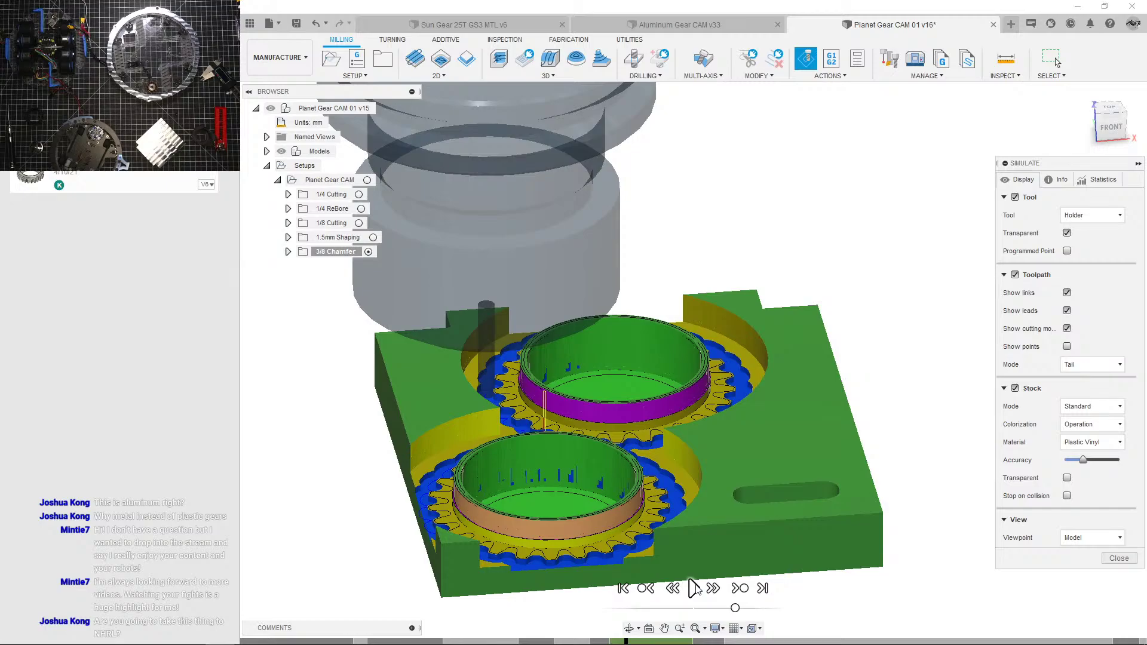
Step: Resume the simulation and watch the cutter work around the teeth where the two gears meet
left_click(693, 589)
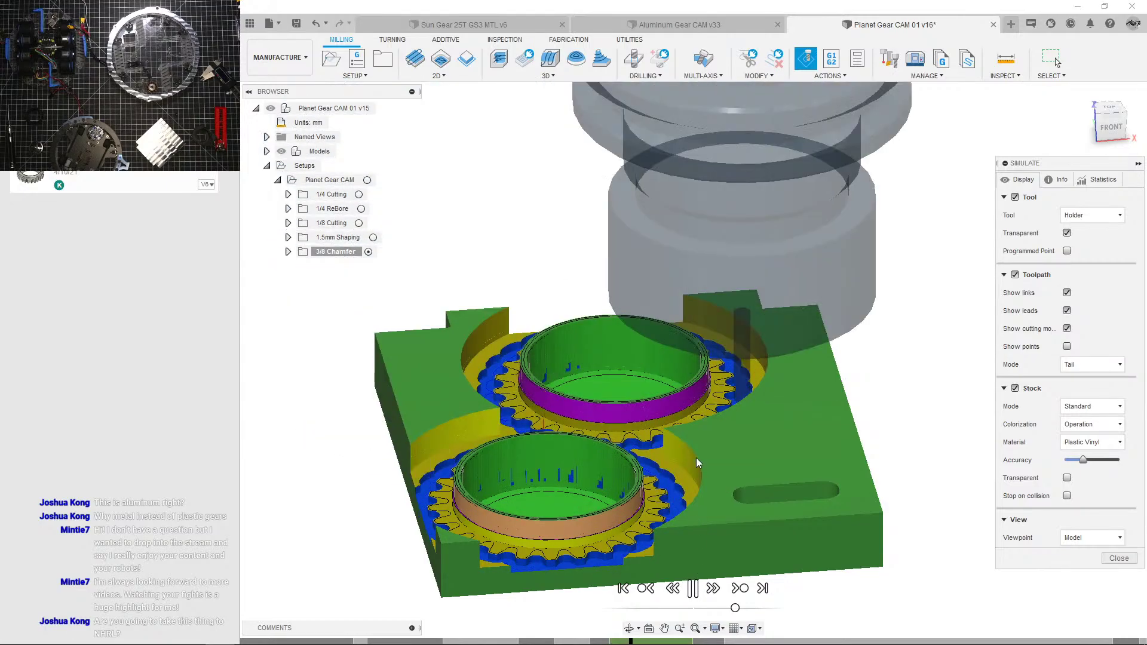
middle_click_drag(698, 463, 545, 474, "shift")
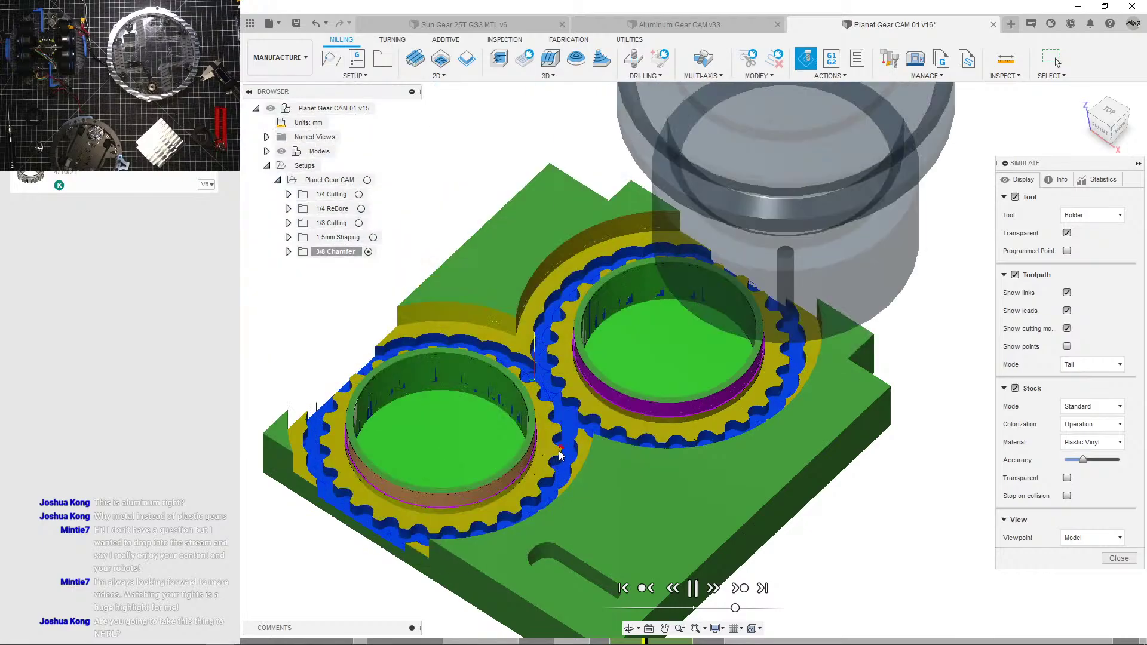
scroll(564, 431, "up", 5)
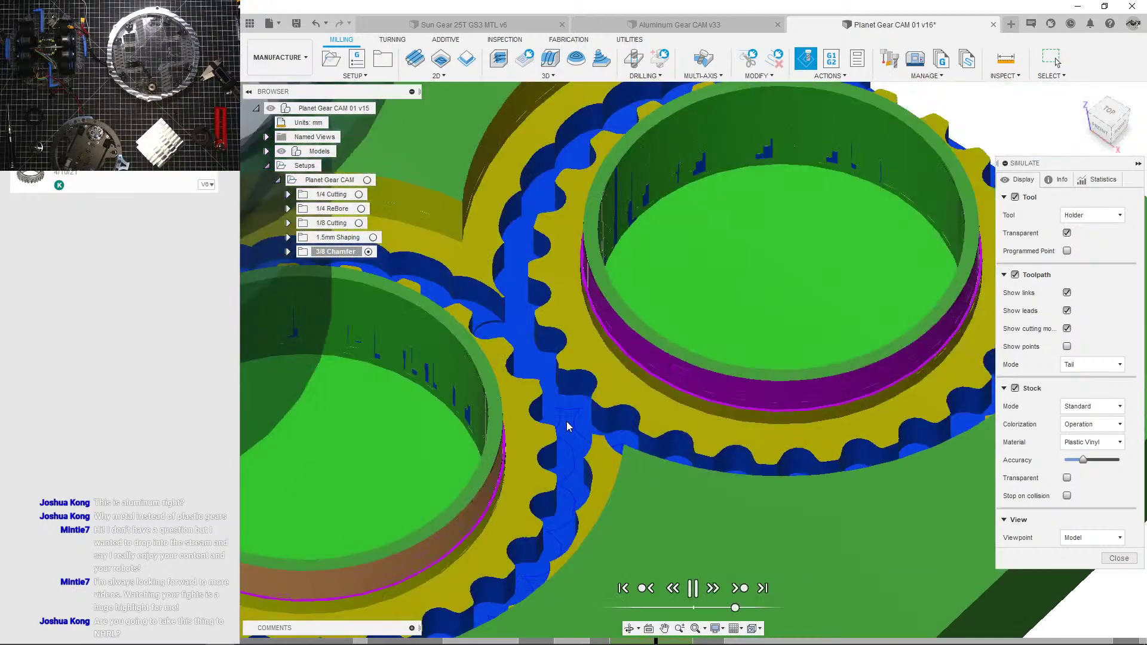
scroll(594, 476, "down", 5)
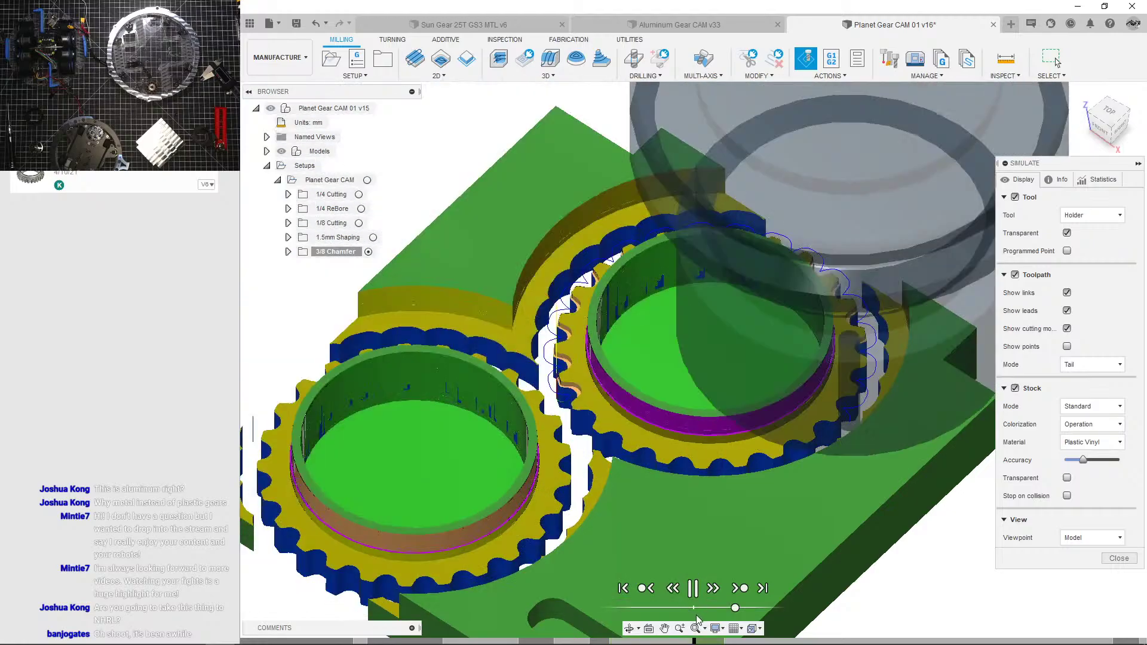
scroll(626, 536, "down", 1)
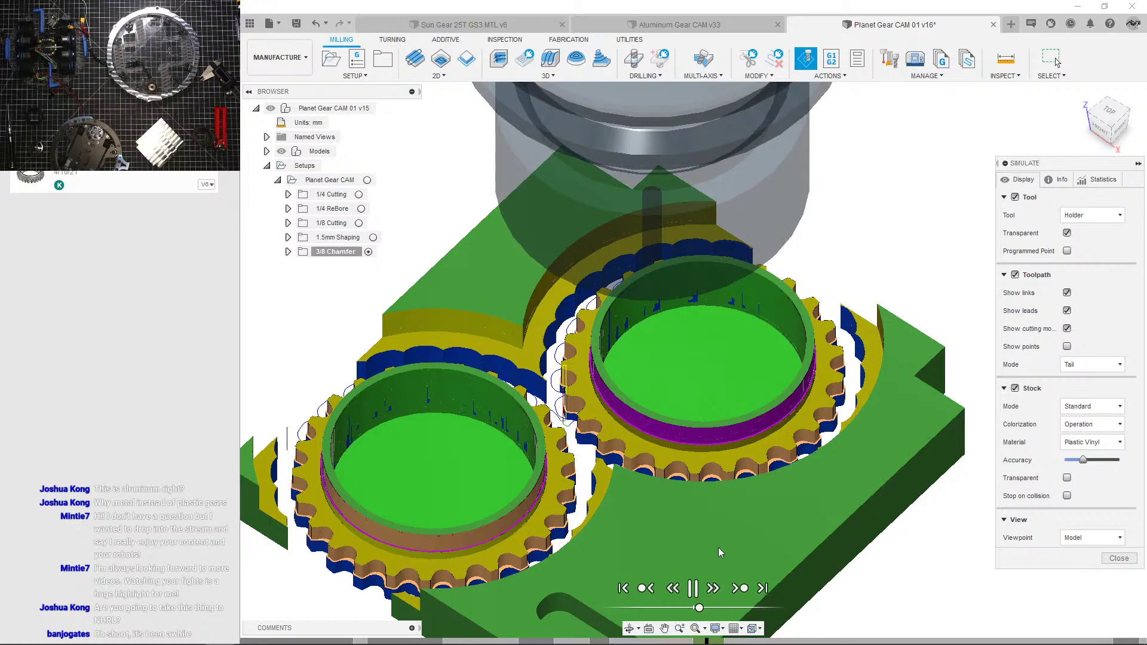
Step: Examine up close how the simulated contour passes step down the outer gear teeth
middle_click_drag(718, 548, 716, 453, "shift")
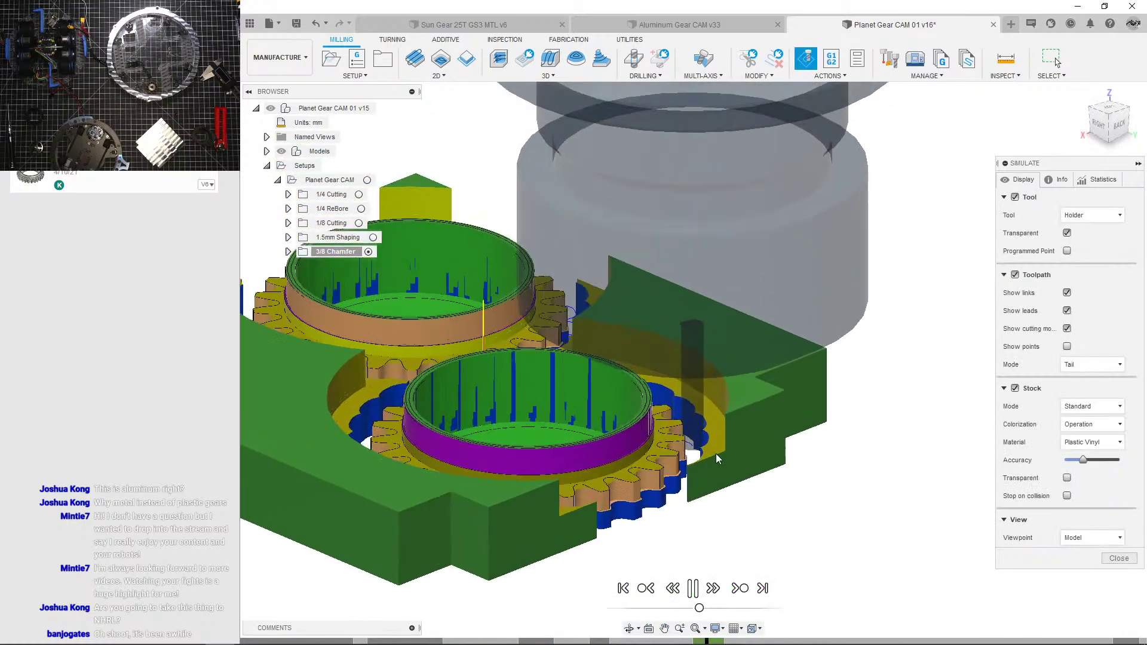
scroll(717, 458, "up", 10)
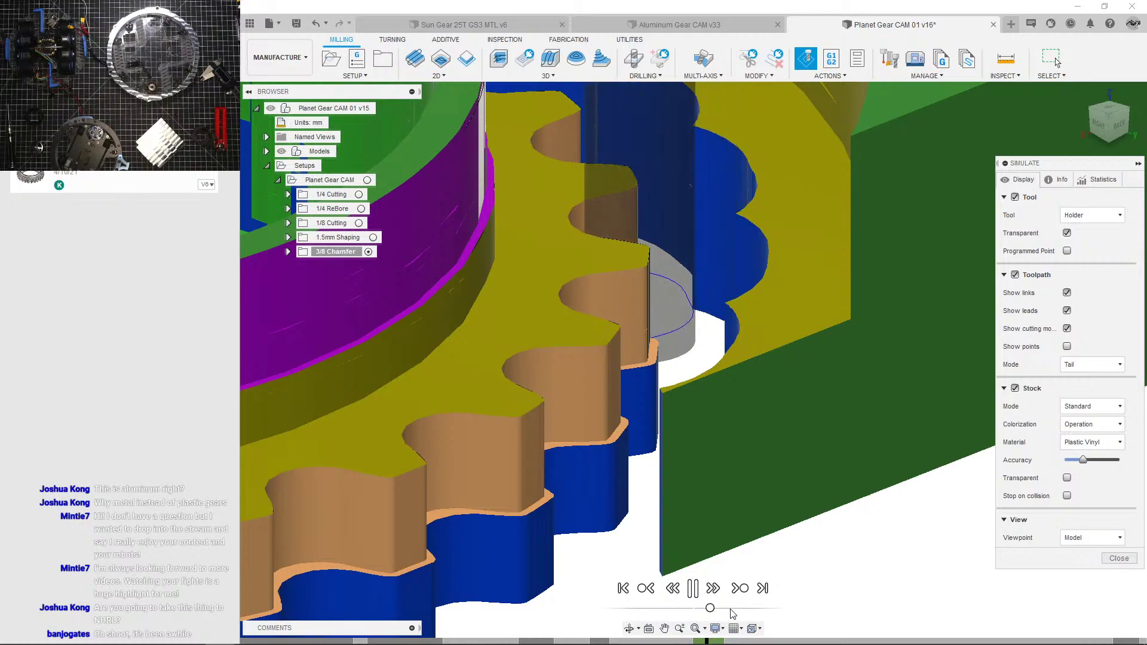
scroll(687, 514, "down", 4)
middle_click_drag(654, 481, 697, 509, "shift")
scroll(696, 508, "down", 7)
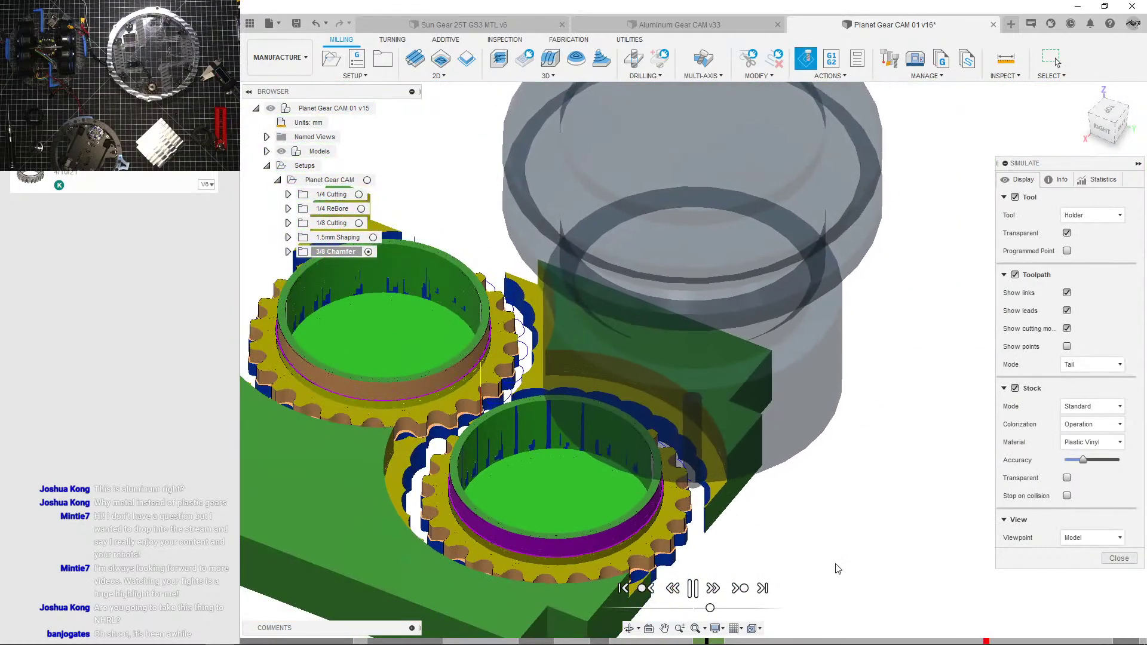
Step: Read the 2D Contour4 collision details on the simulation timeline and jump back to before the teeth are contoured
mouse_move(985, 641)
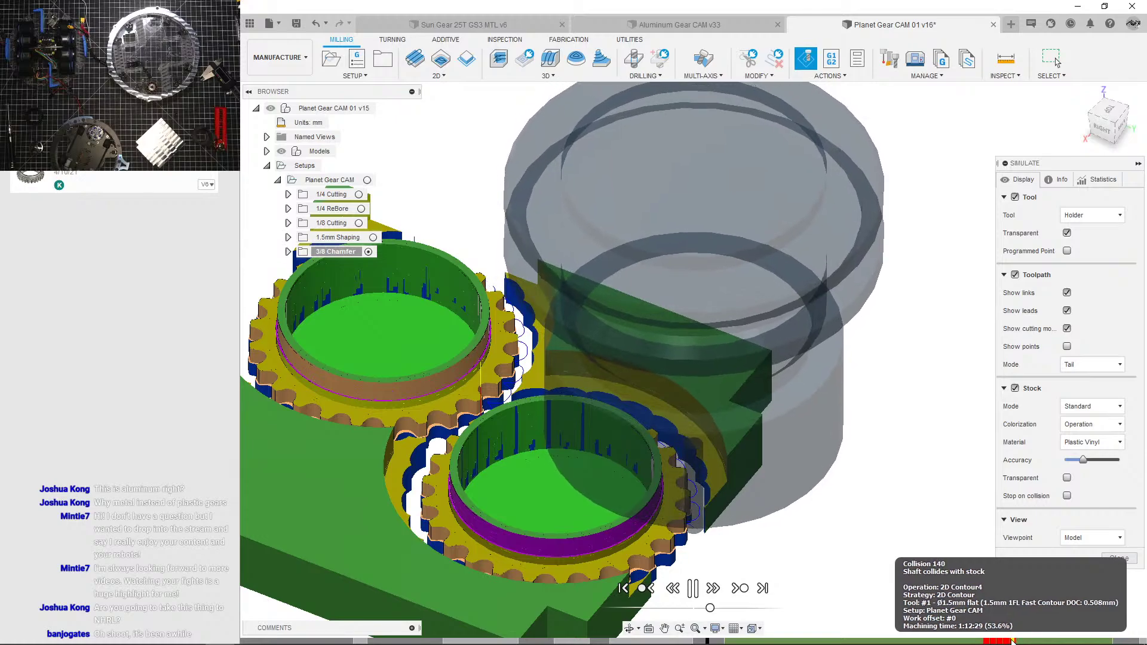
left_click(724, 641)
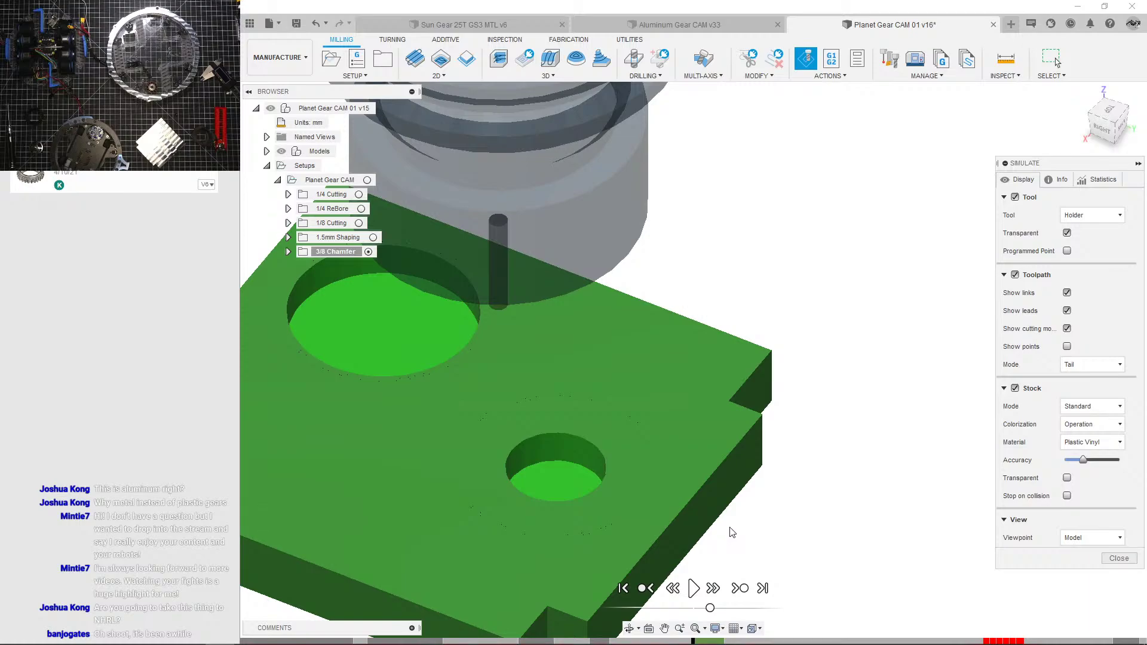
scroll(733, 530, "down", 5)
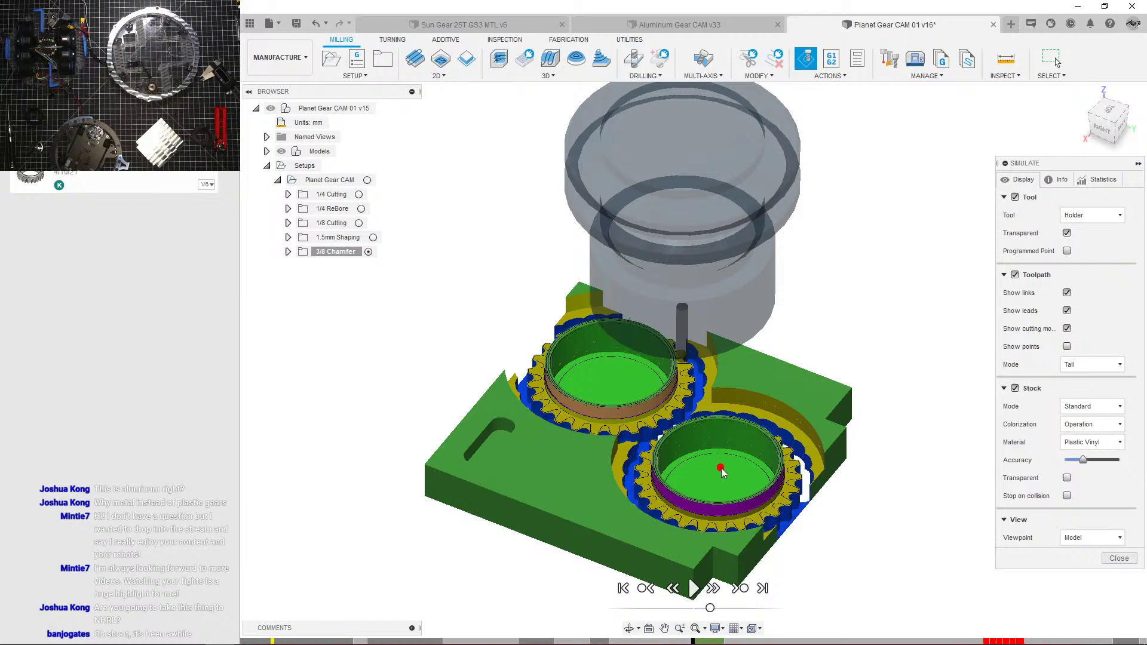
scroll(722, 472, "up", 5)
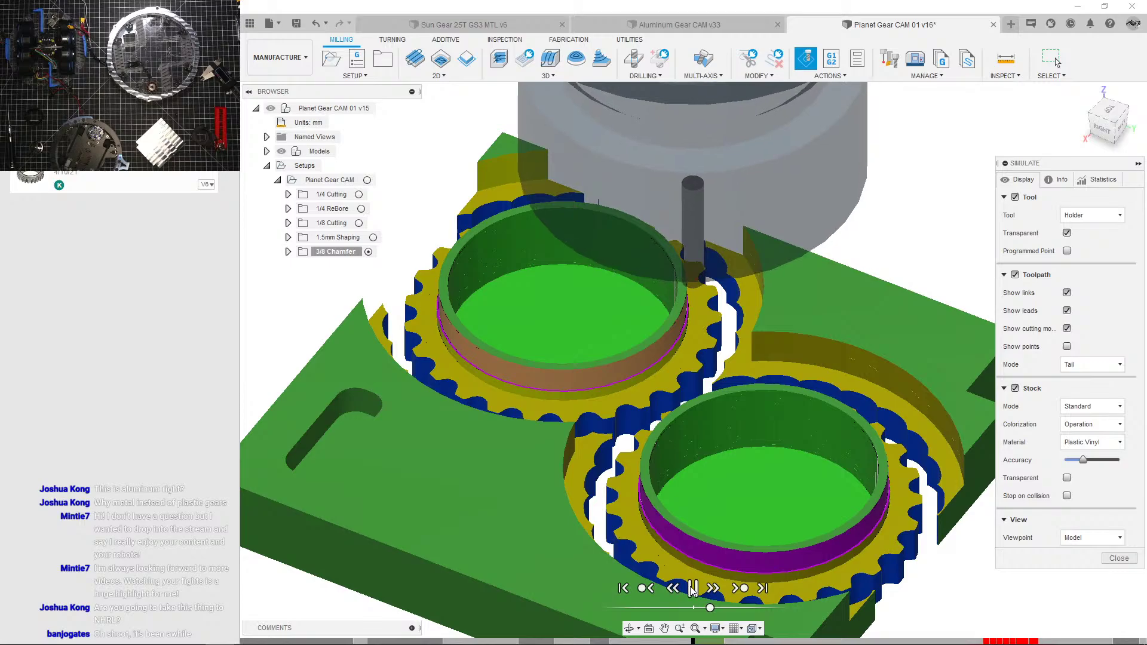
Step: Replay the tooth contouring at a slightly higher simulation speed and watch the cutter around both gears
scroll(685, 362, "up", 4)
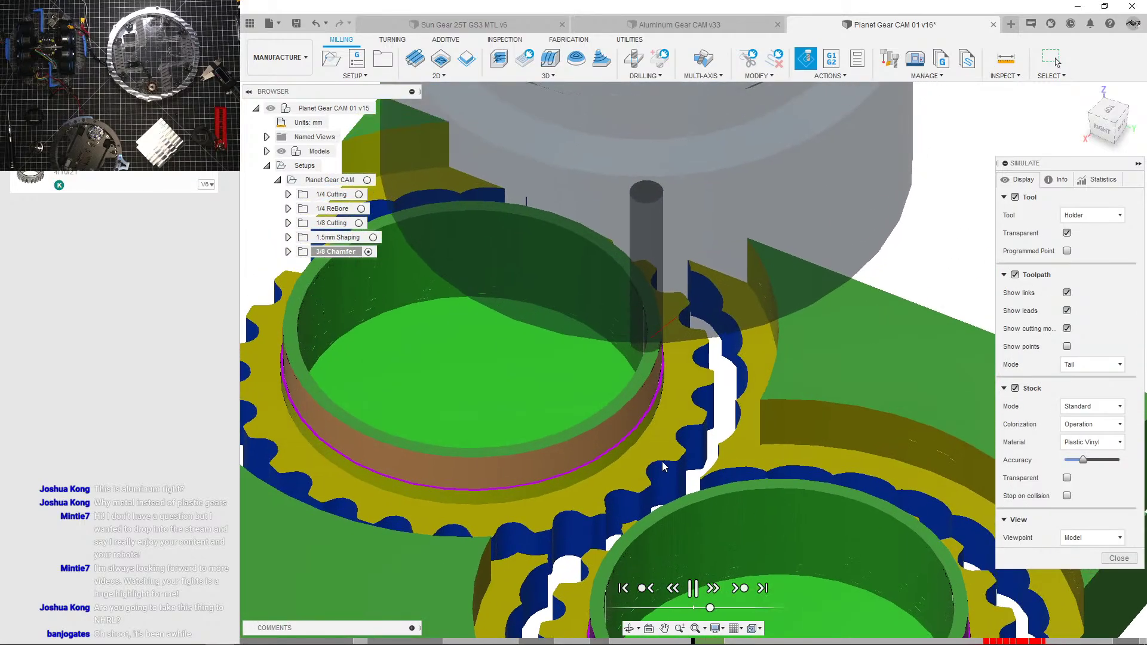
scroll(663, 463, "up", 1)
middle_click_drag(664, 457, 692, 488, "shift")
scroll(692, 495, "down", 3)
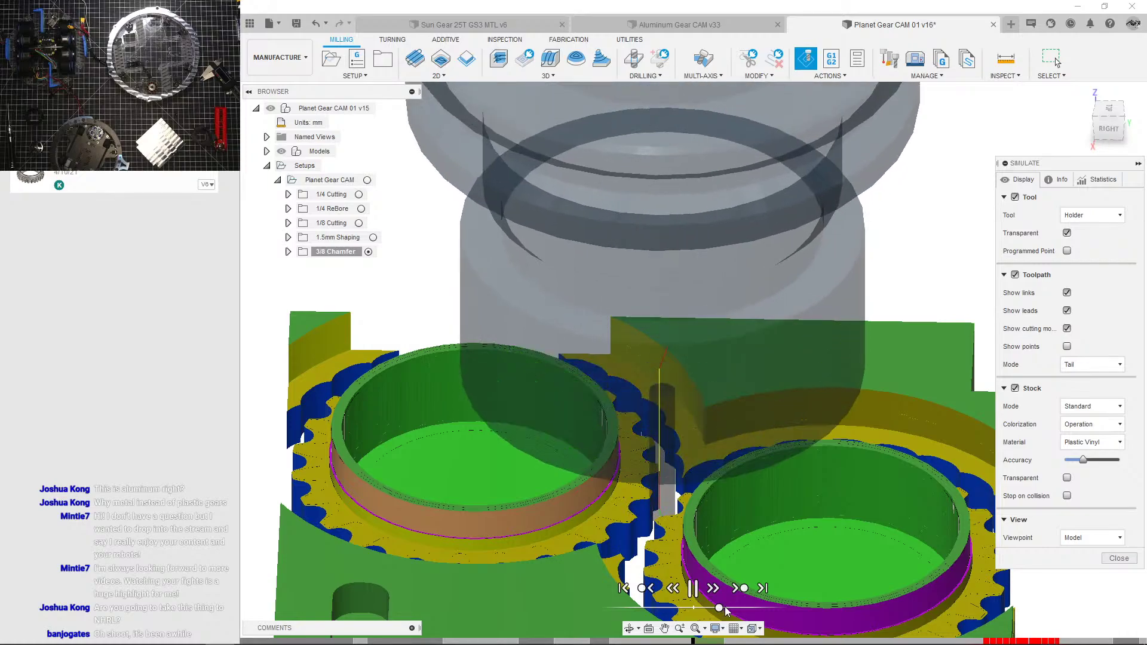
scroll(741, 454, "down", 3)
middle_click_drag(741, 451, 631, 422)
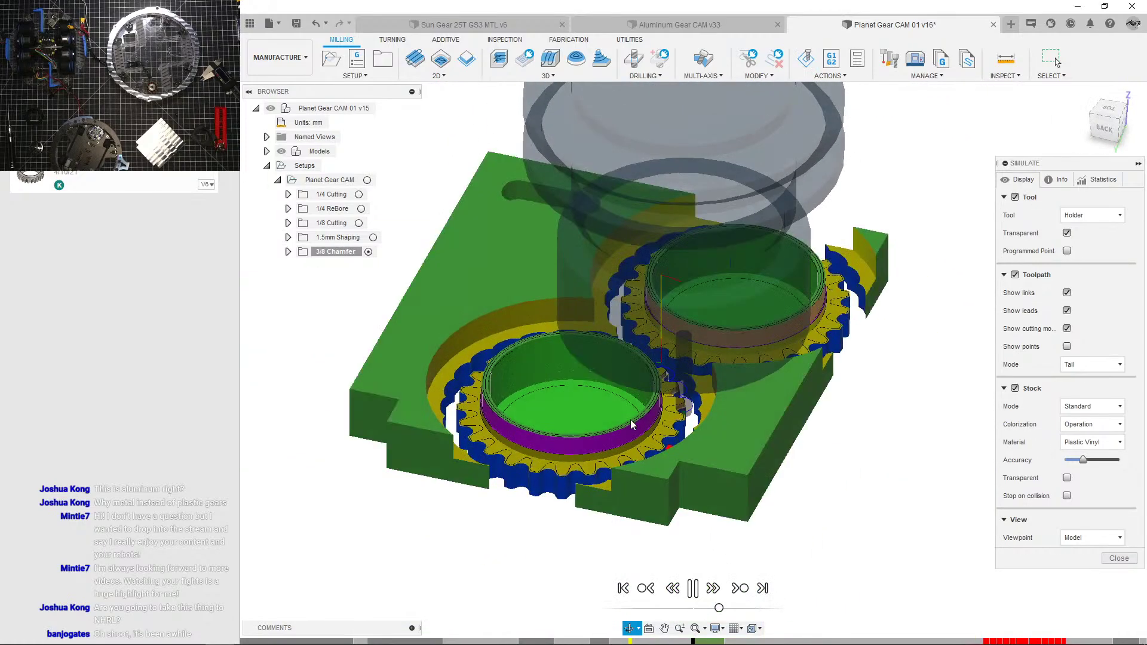
scroll(712, 502, "up", 3)
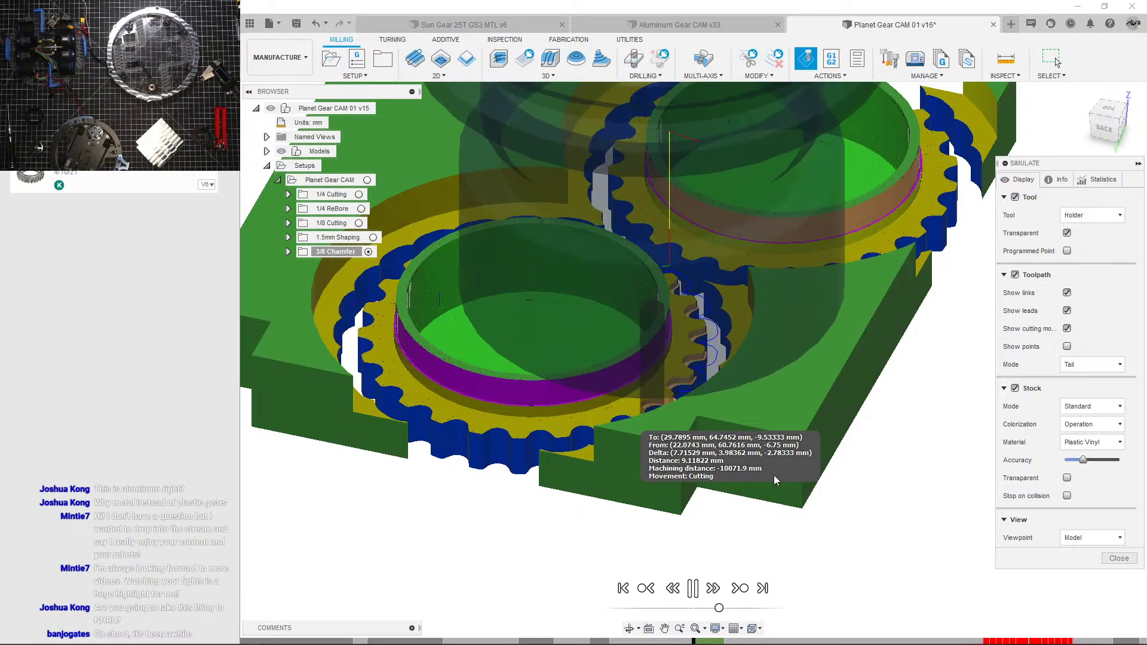
Step: Watch the tooth contouring around the lower gear up close and skip the simulation ahead within the contour pass
scroll(609, 514, "down", 1)
middle_click_drag(610, 514, 676, 500)
scroll(633, 473, "up", 3)
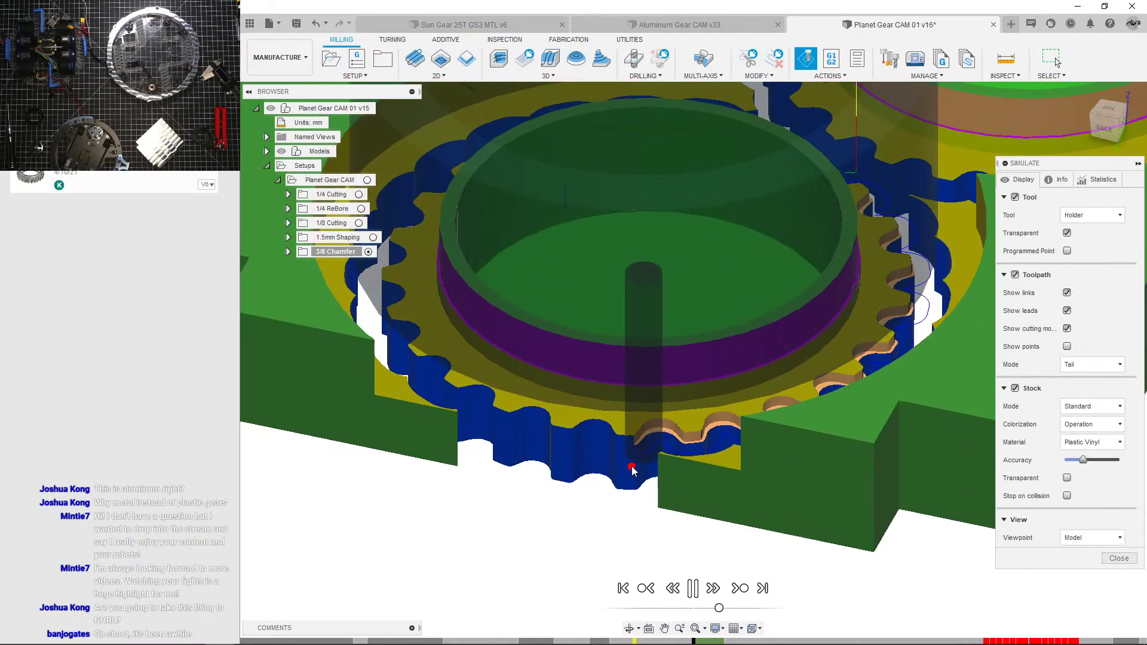
scroll(672, 508, "down", 1)
scroll(674, 508, "down", 2)
left_click(720, 641)
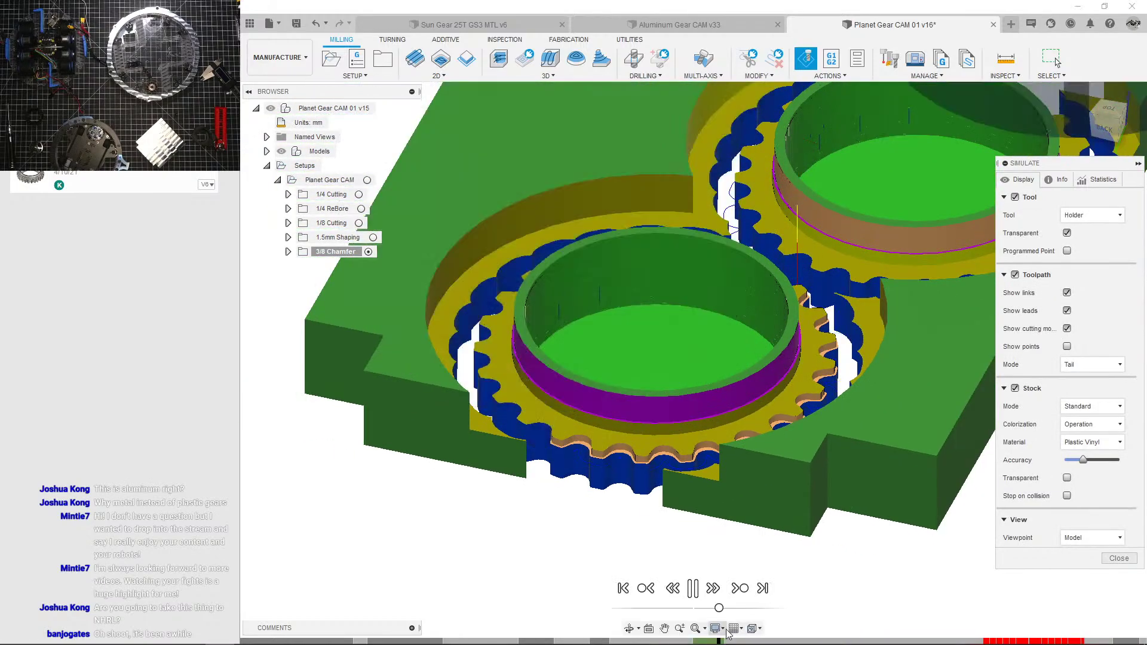
Step: Skip ahead to the 1.5 mm shaping cuts and follow the cutter as it moves between the two gears
middle_click_drag(756, 503, 622, 553)
scroll(622, 553, "down", 2)
left_click(930, 642)
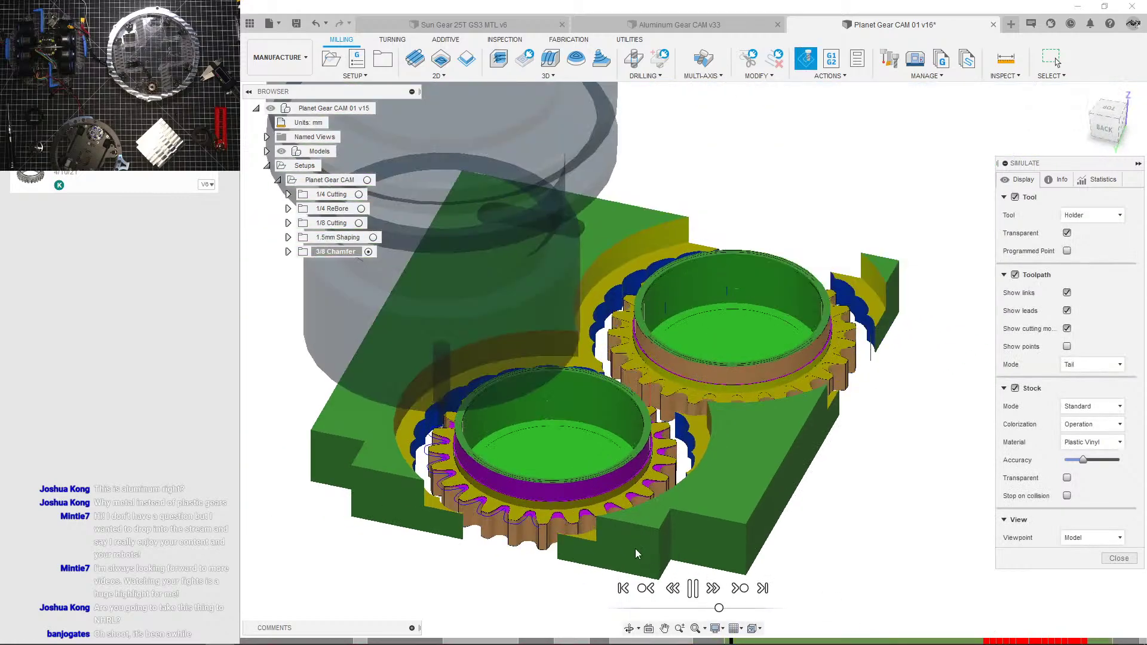
middle_click_drag(495, 422, 523, 440)
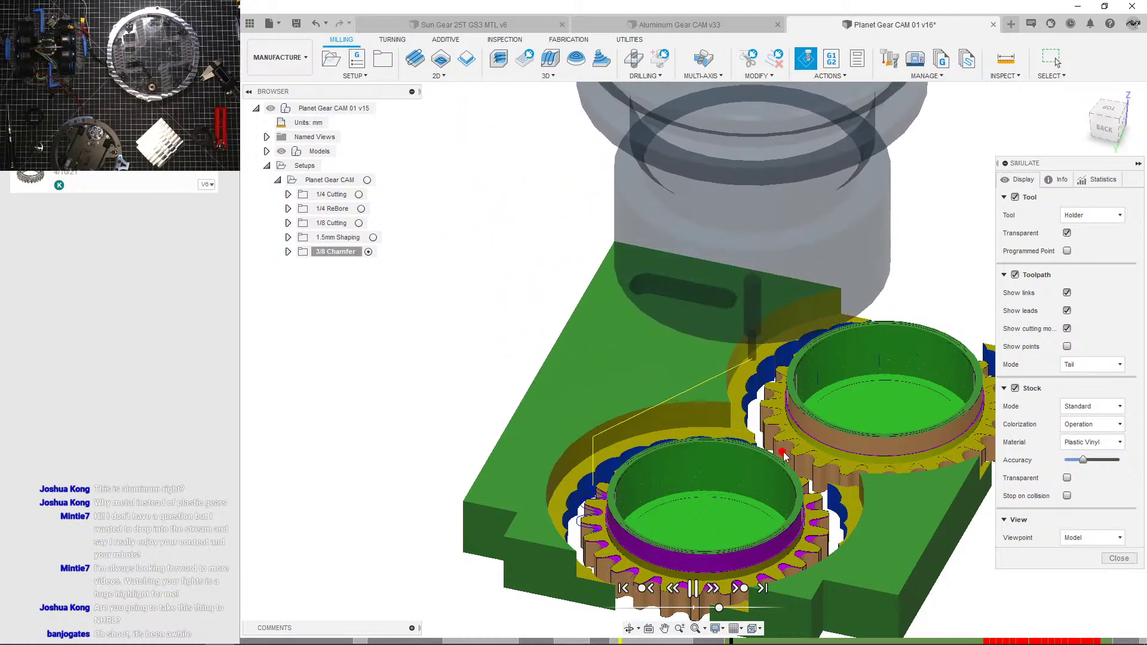
scroll(747, 436, "up", 5)
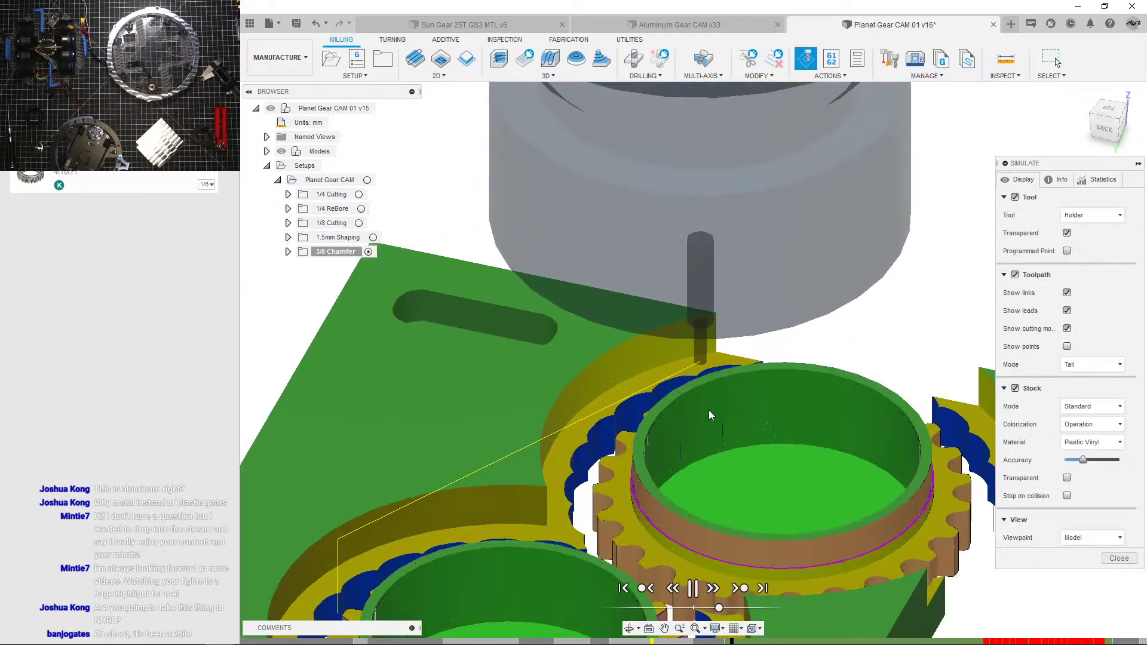
middle_click_drag(696, 412, 526, 421, "shift")
scroll(727, 427, "up", 4)
middle_click_drag(830, 504, 768, 432, "shift")
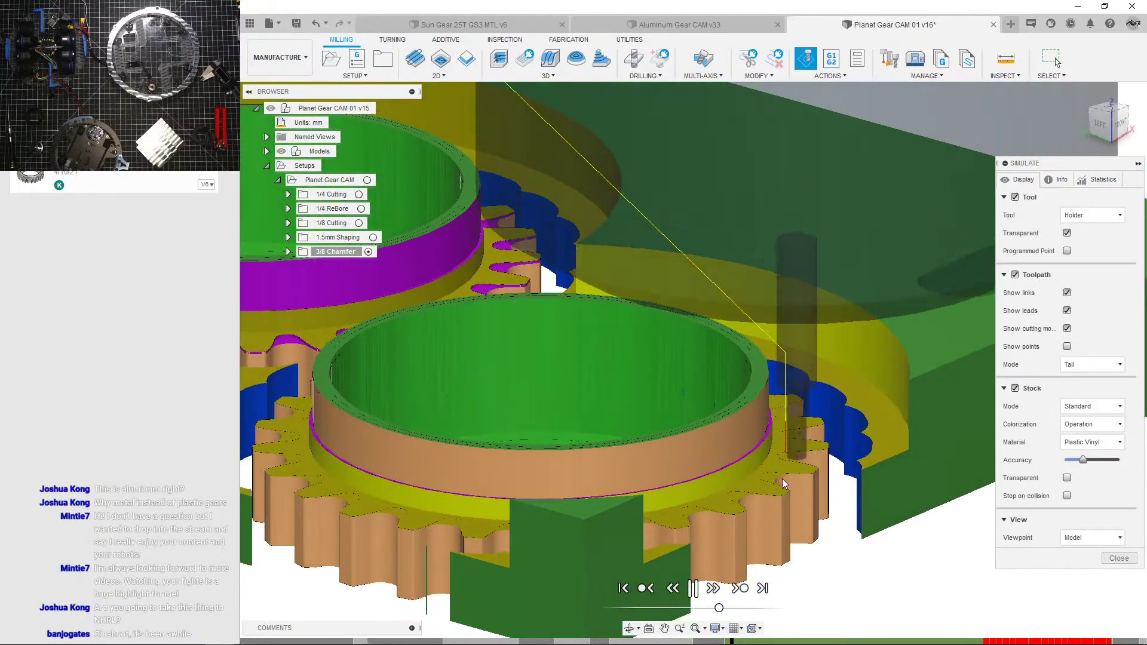
Step: Examine the small shaping cutter and its holder from several sides while it works around the gear teeth
scroll(780, 478, "up", 3)
middle_click_drag(717, 500, 621, 460, "shift")
middle_click_drag(693, 475, 640, 512, "shift")
scroll(628, 506, "down", 4)
scroll(643, 502, "down", 4)
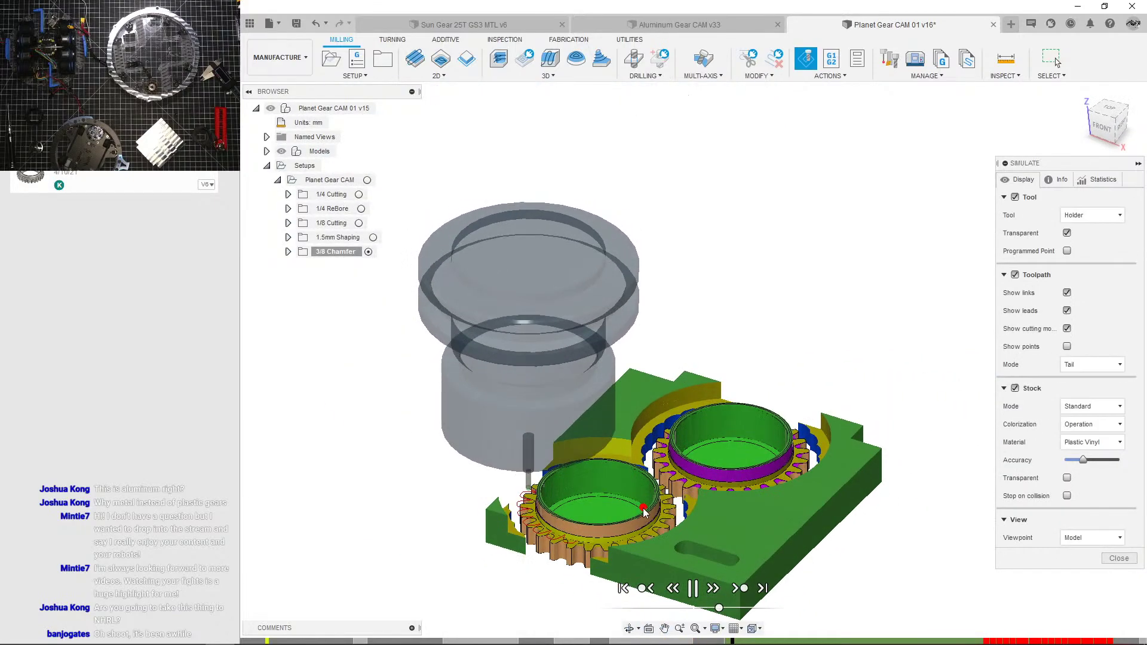
scroll(556, 515, "up", 5)
middle_click_drag(574, 501, 573, 398, "shift")
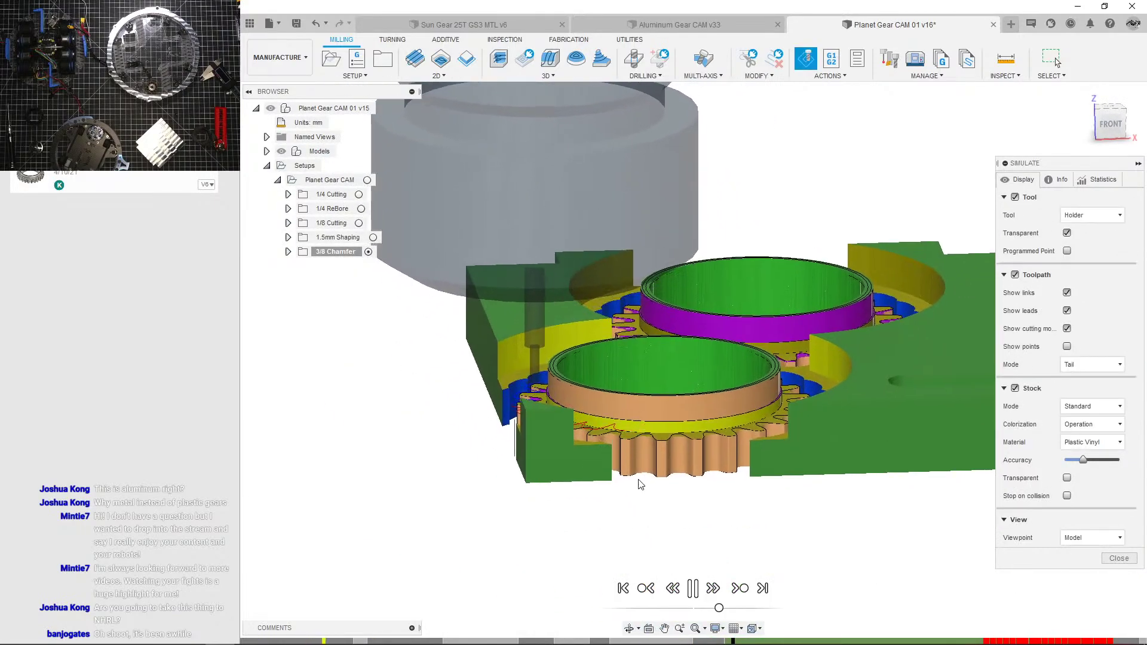
middle_click_drag(714, 378, 579, 391, "shift")
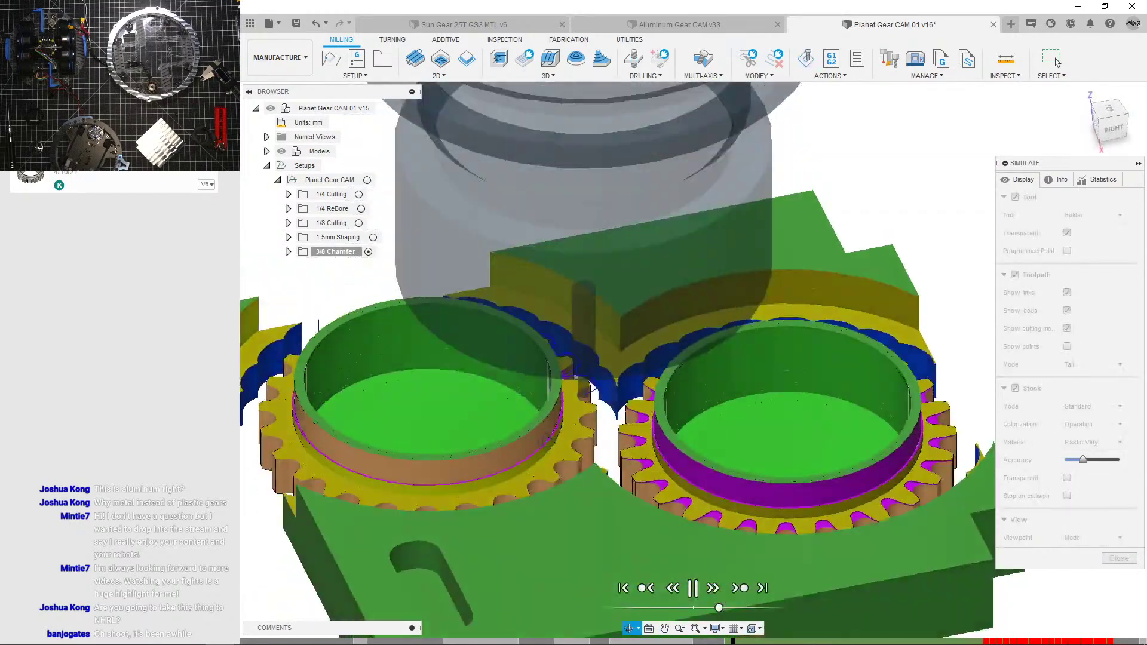
Step: Raise the simulation speed slightly and watch the shaping cuts clear the gaps between the teeth of both gears
scroll(578, 441, "up", 6)
middle_click_drag(578, 440, 684, 372, "shift")
scroll(684, 372, "down", 3)
left_click_drag(719, 608, 730, 609)
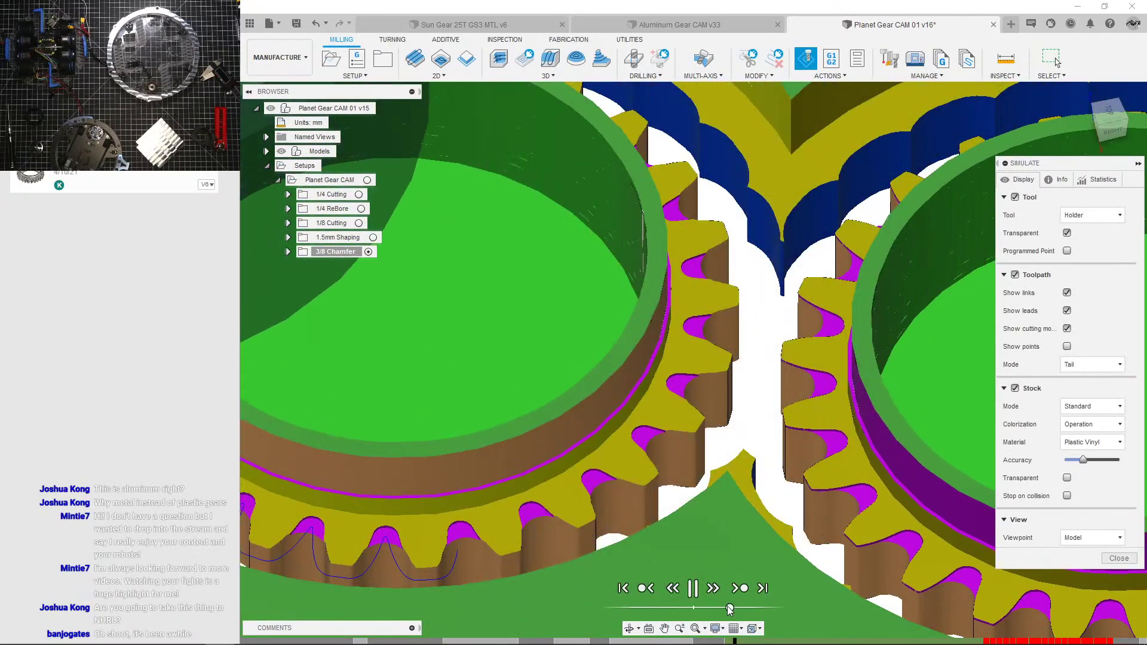
scroll(672, 479, "down", 3)
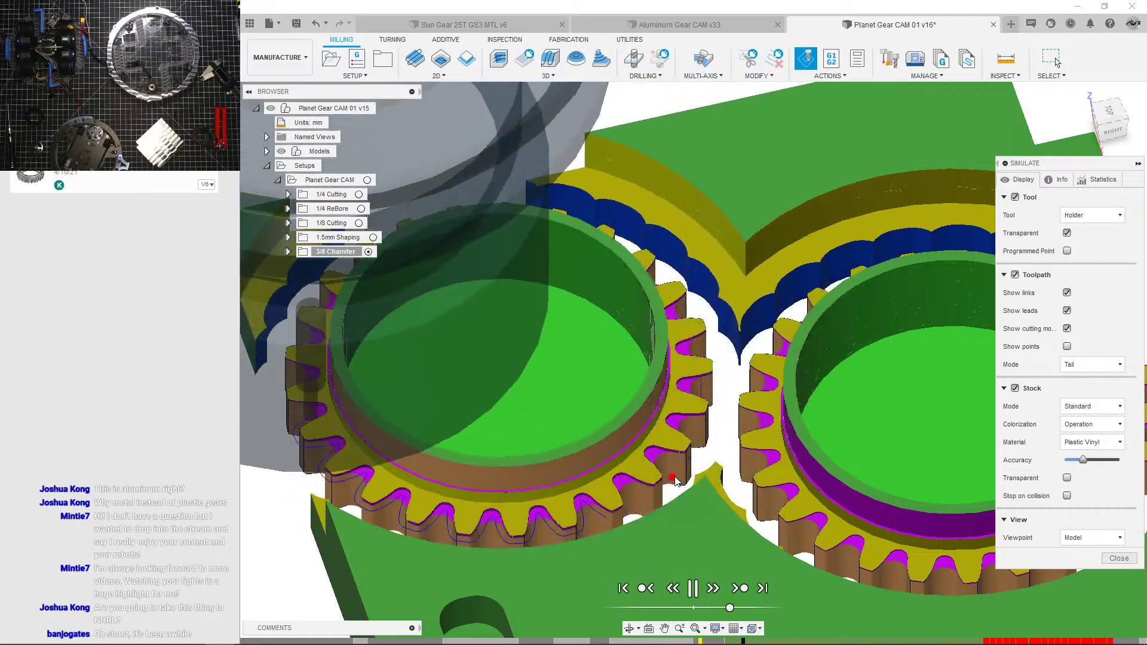
middle_click_drag(675, 481, 396, 424)
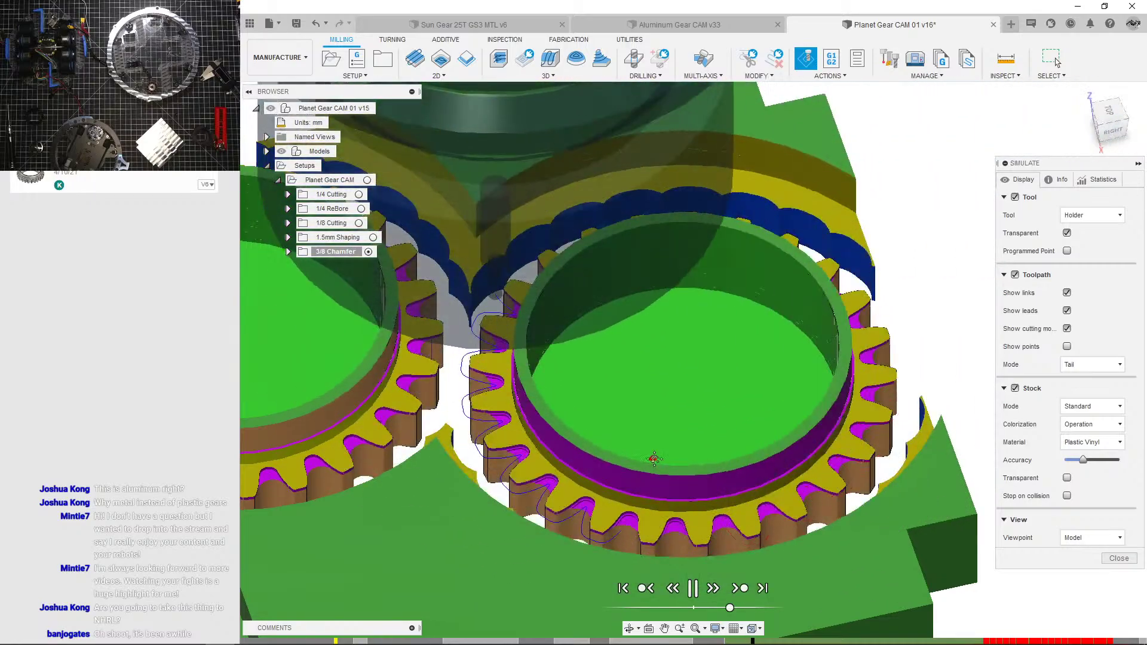
Step: Follow the shaping passes around the second gear and check the tooth gaps from different angles
middle_click_drag(655, 459, 704, 510)
scroll(704, 510, "down", 3)
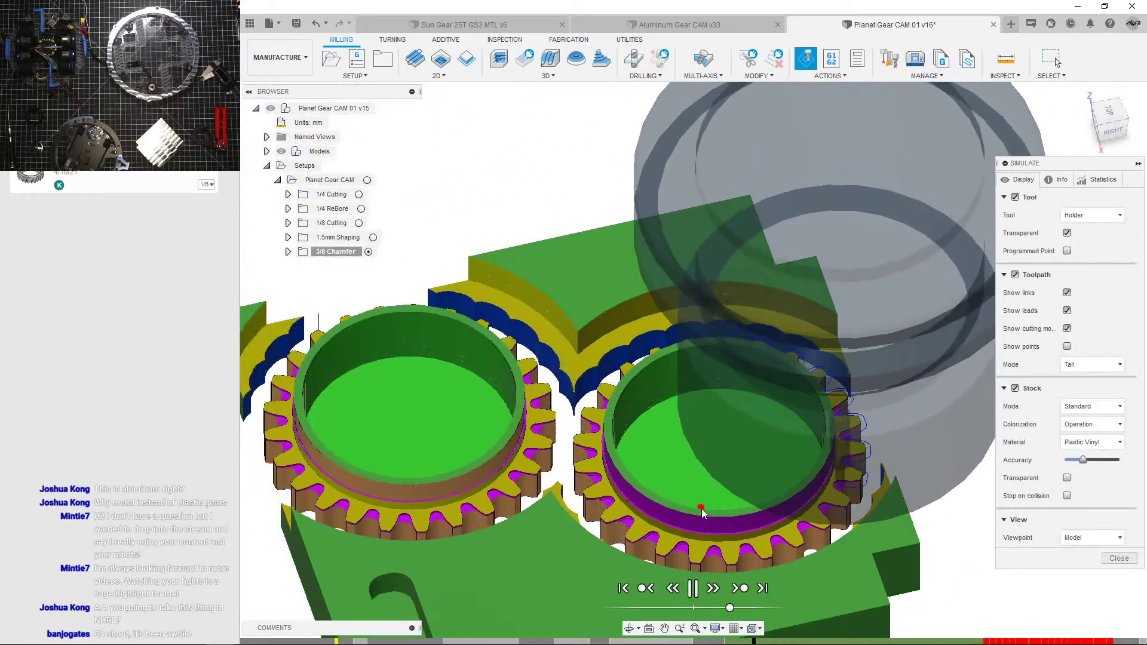
scroll(823, 524, "up", 4)
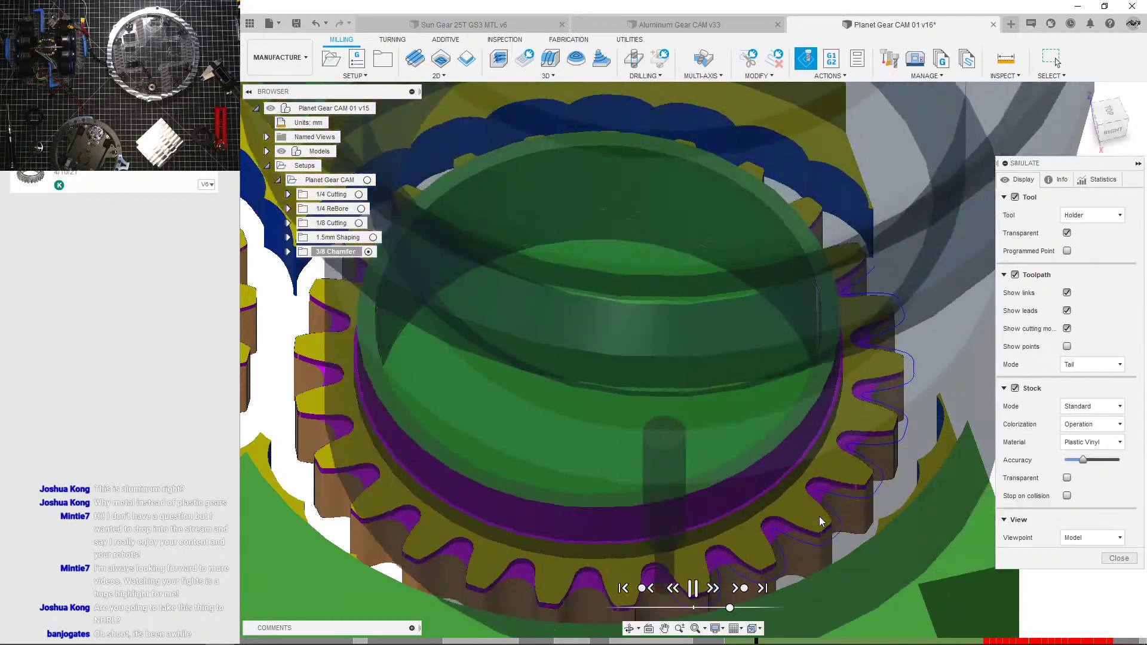
scroll(819, 518, "down", 5)
middle_click_drag(813, 511, 884, 428, "shift")
scroll(580, 388, "up", 4)
scroll(581, 386, "down", 5)
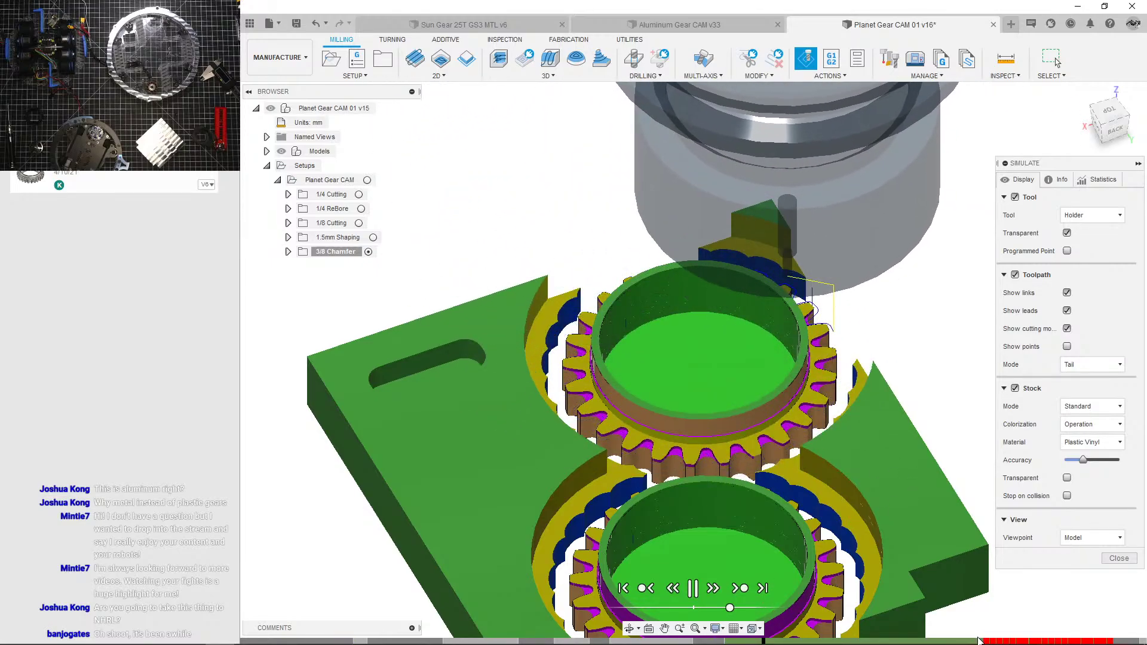
Step: Jump to the start of the collision section and inspect the cutter shank against the gear's raised ring from the side
left_click(985, 641)
mouse_move(697, 464)
middle_mouse_down()
mouse_move(656, 323)
mouse_move(564, 254)
middle_mouse_up()
scroll(841, 442, "up", 4)
middle_click_drag(761, 435, 762, 384, "shift")
scroll(718, 422, "up", 5)
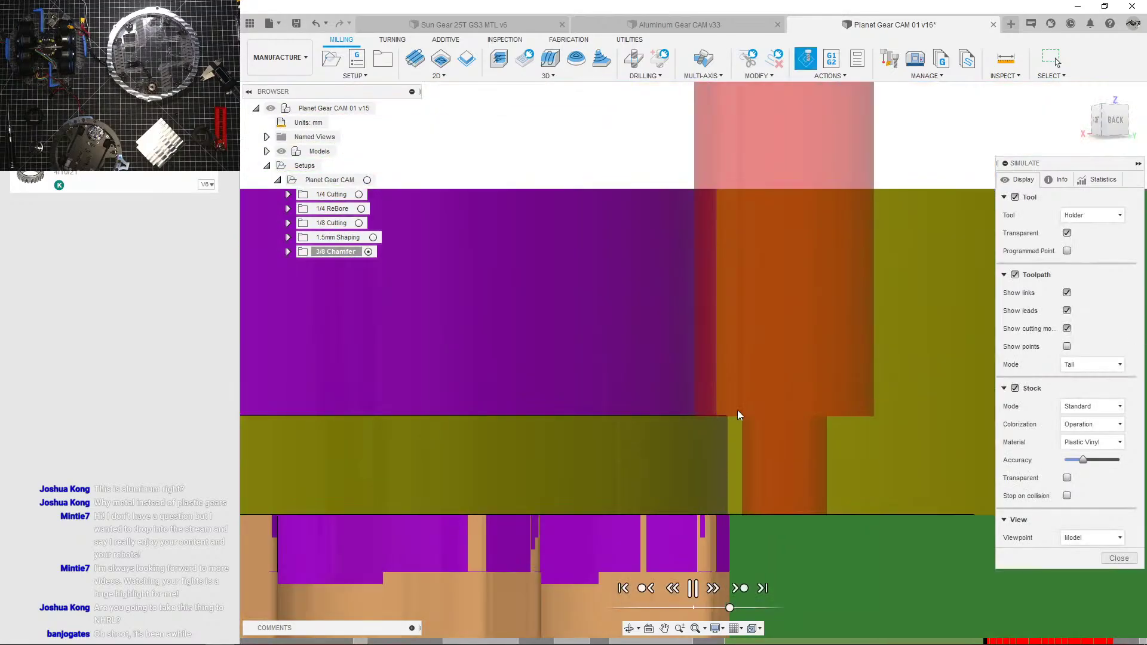
mouse_move(761, 442)
middle_mouse_down("shift")
mouse_move(764, 473)
mouse_move(765, 436)
middle_mouse_up("shift")
scroll(766, 440, "down", 4)
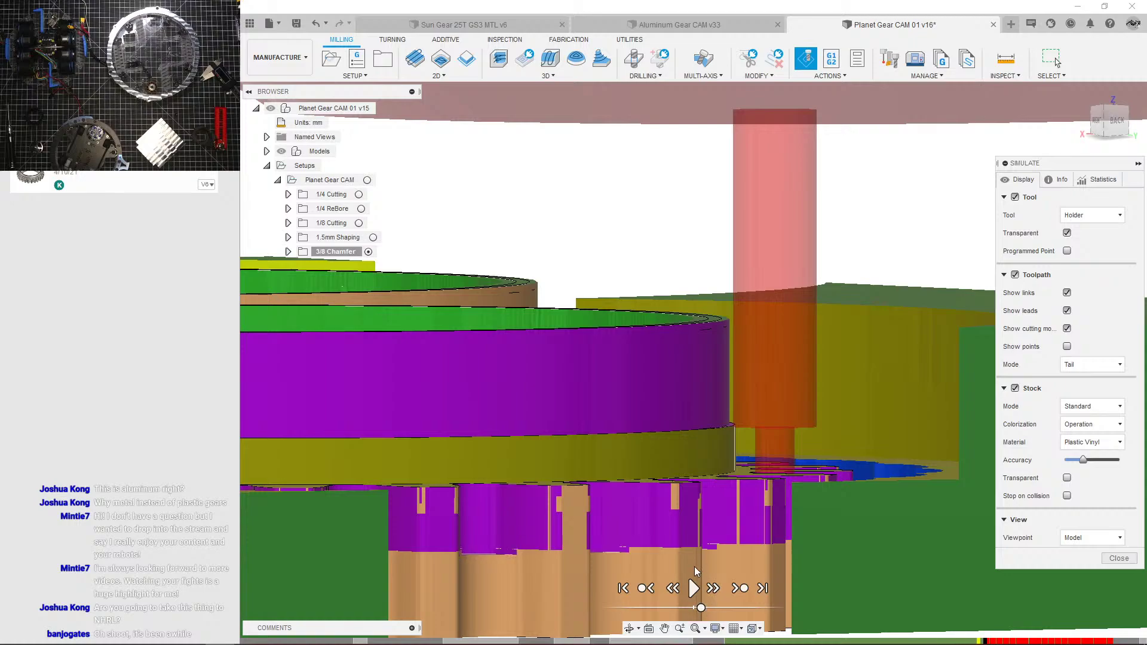
Step: Step through the collision at a slower simulation speed and examine the cutter position and the remaining material on the teeth
middle_click_drag(767, 445, 721, 416)
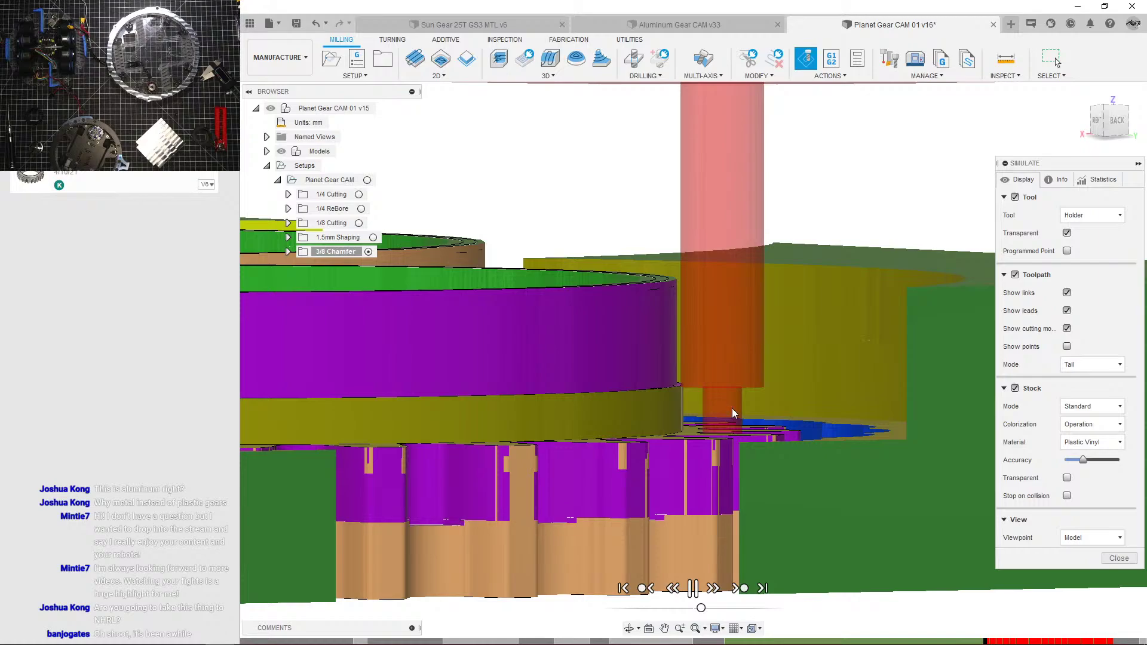
middle_click_drag(737, 397, 748, 411, "shift")
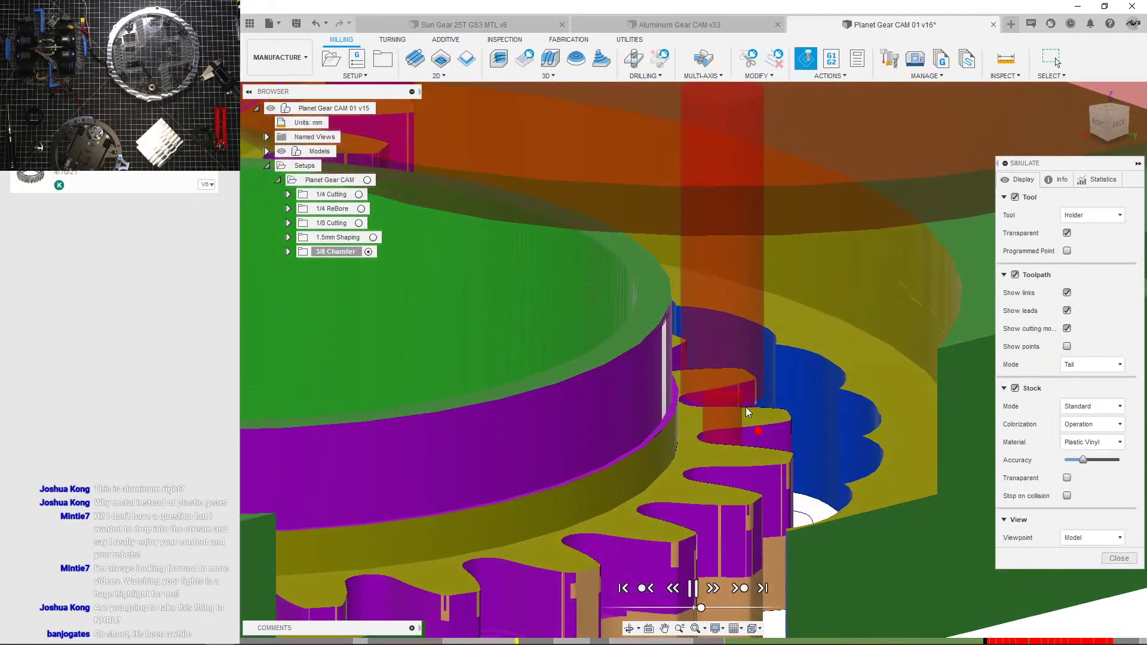
middle_click_drag(717, 528, 735, 534, "shift")
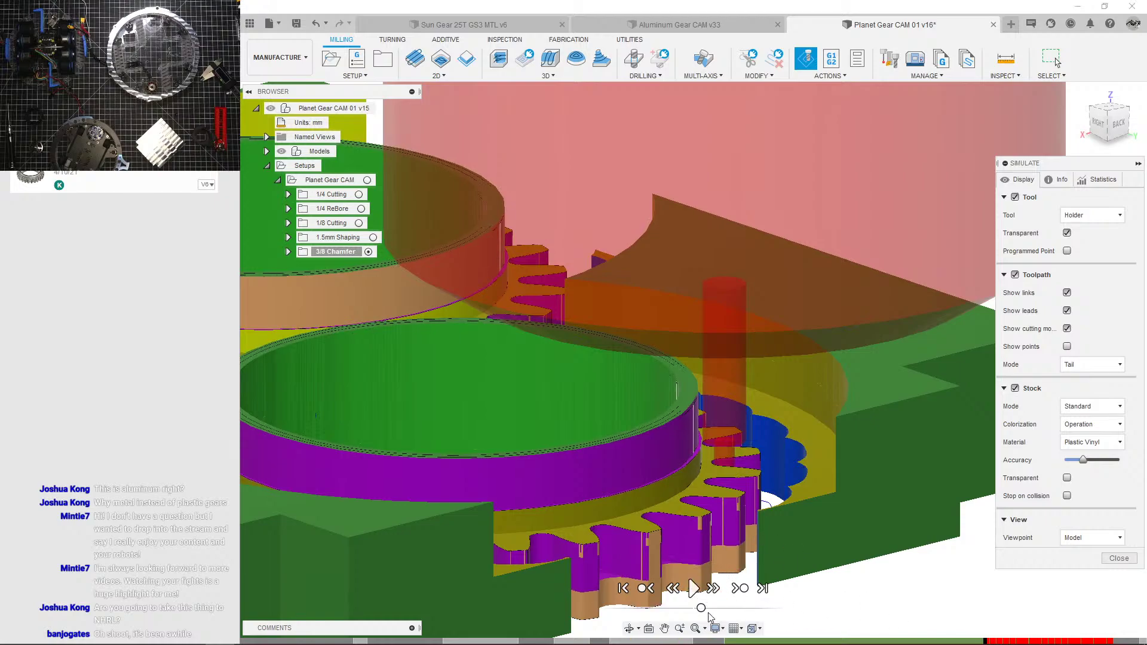
scroll(681, 528, "down", 3)
scroll(686, 525, "up", 6)
middle_click_drag(703, 463, 685, 464, "shift")
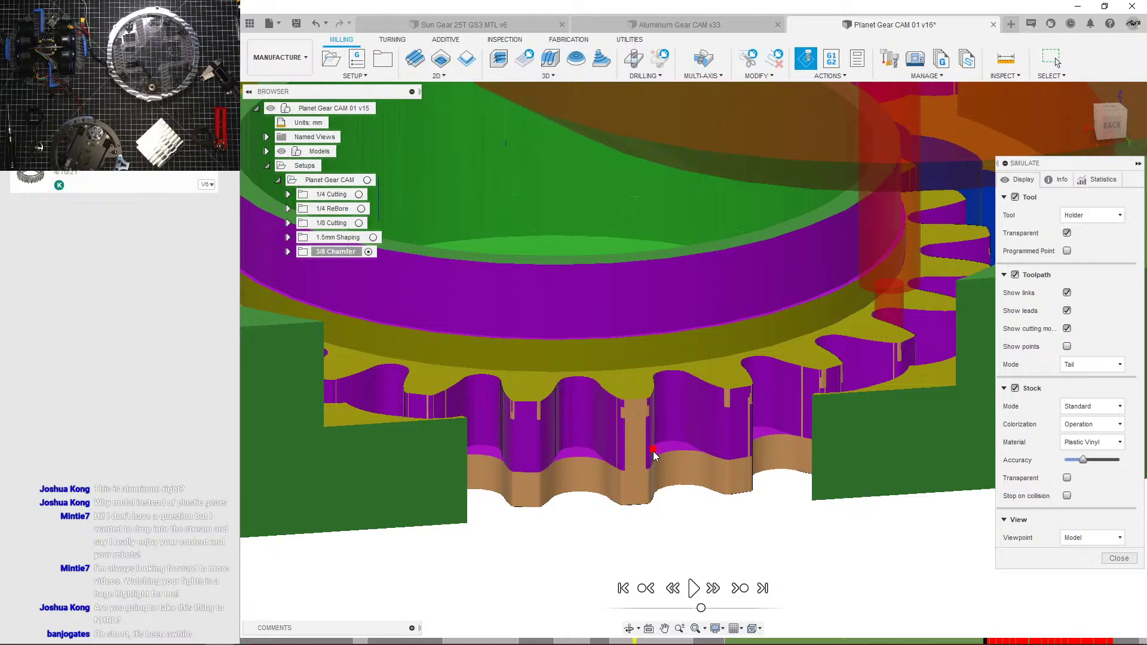
scroll(663, 463, "up", 3)
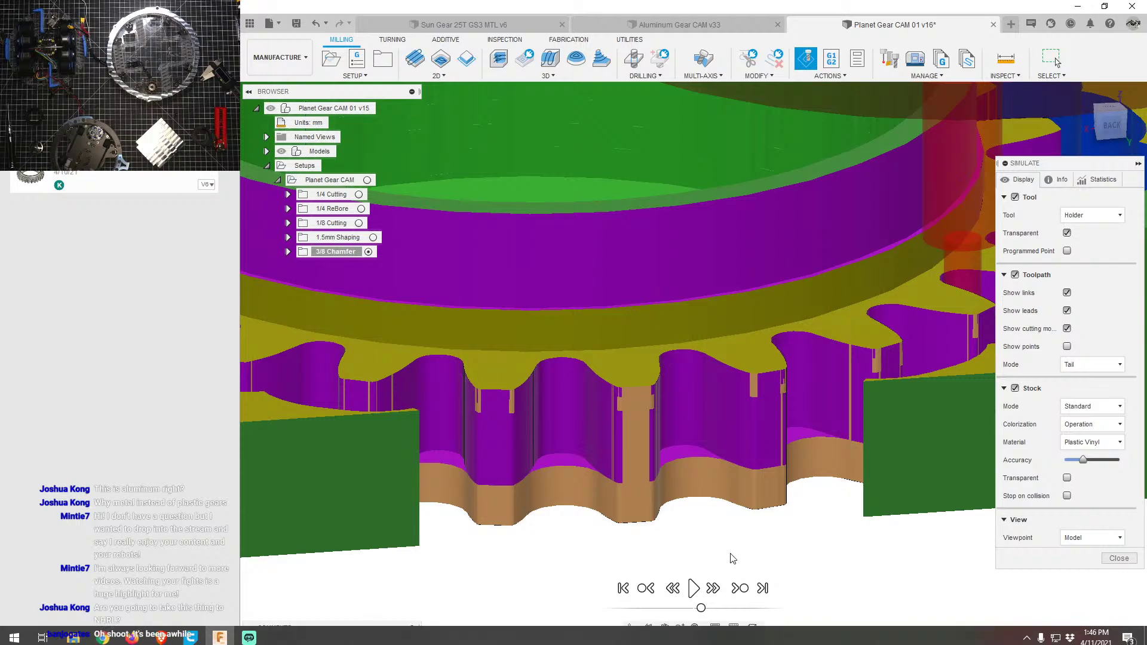
Step: Resume the simulation and watch closely how the shaping cutter travels through the tooth gaps beside the ring
left_click(694, 588)
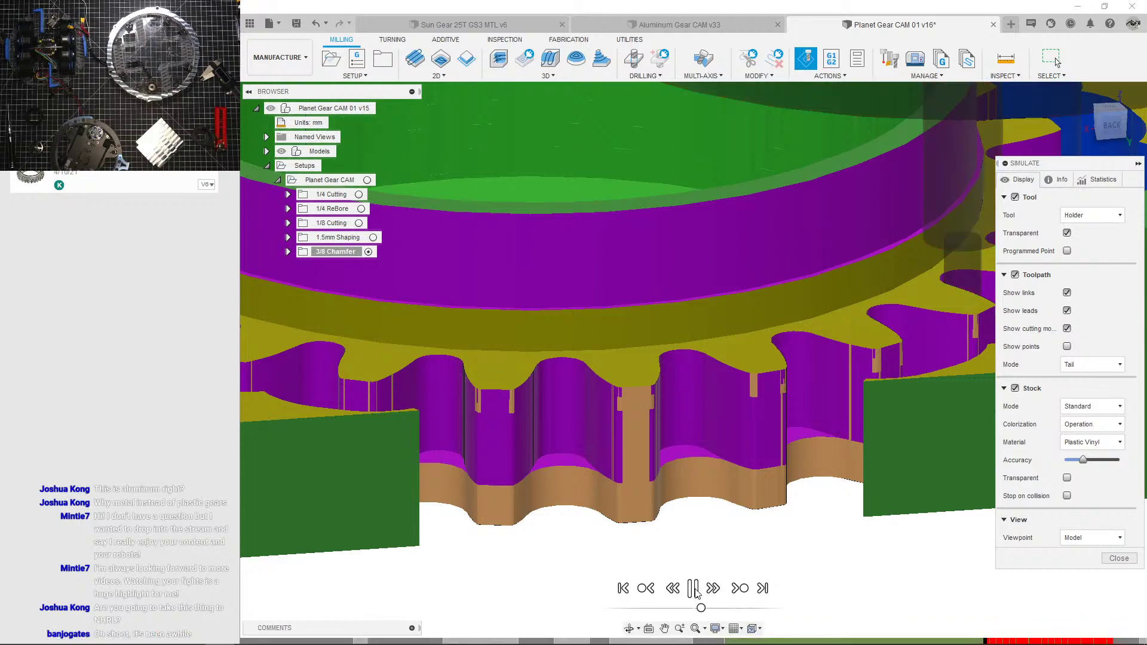
middle_click_drag(807, 490, 681, 578)
middle_click_drag(782, 430, 866, 434, "shift")
middle_click_drag(866, 433, 741, 355)
scroll(741, 355, "up", 1)
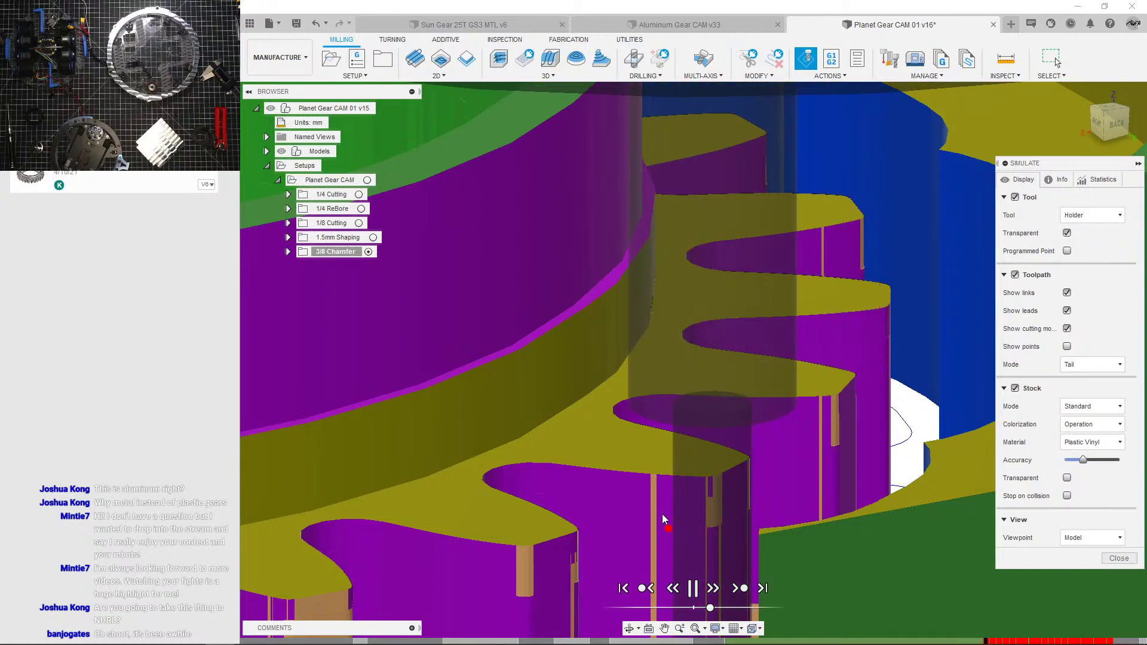
mouse_move(664, 454)
middle_mouse_down()
mouse_move(678, 361)
mouse_move(679, 457)
middle_mouse_up()
scroll(678, 361, "down", 2)
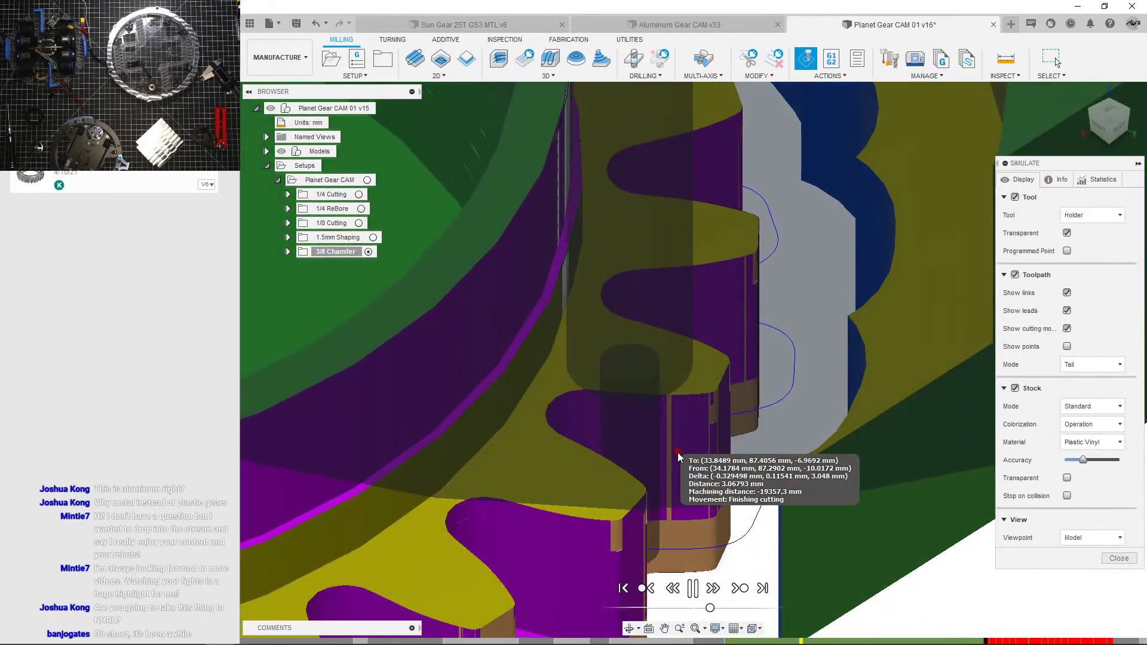
Step: Return to the start of the collision section and examine where the shank touches the base of the gear's ring
left_click(985, 638)
mouse_move(986, 639)
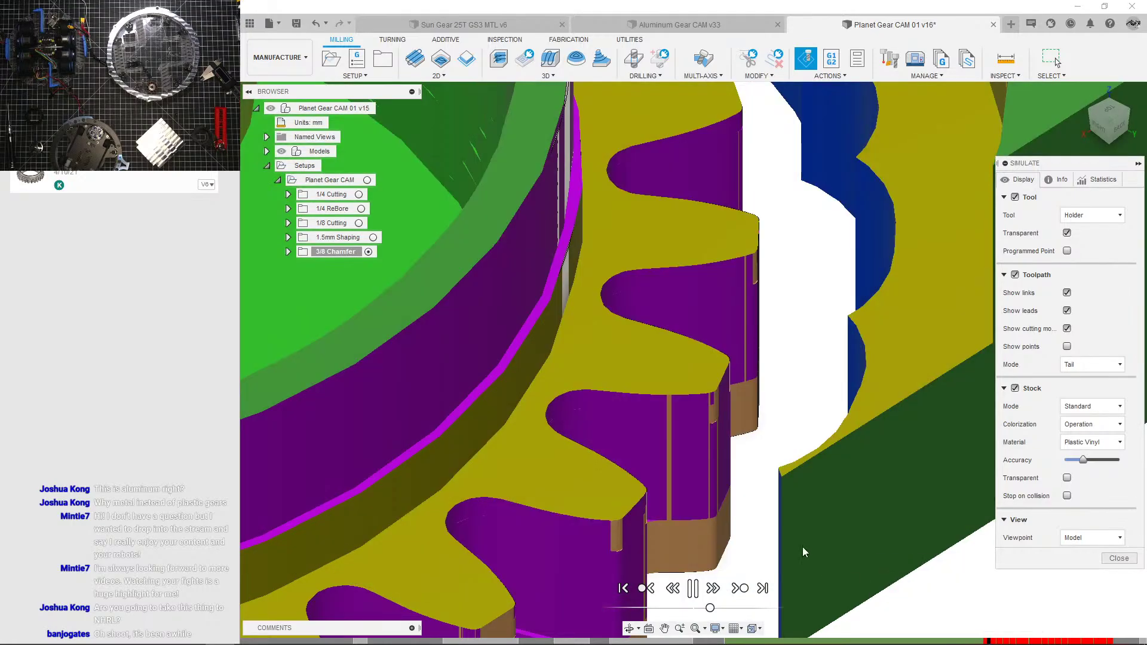
scroll(796, 427, "down", 5)
middle_click_drag(670, 443, 726, 411)
scroll(610, 436, "up", 10)
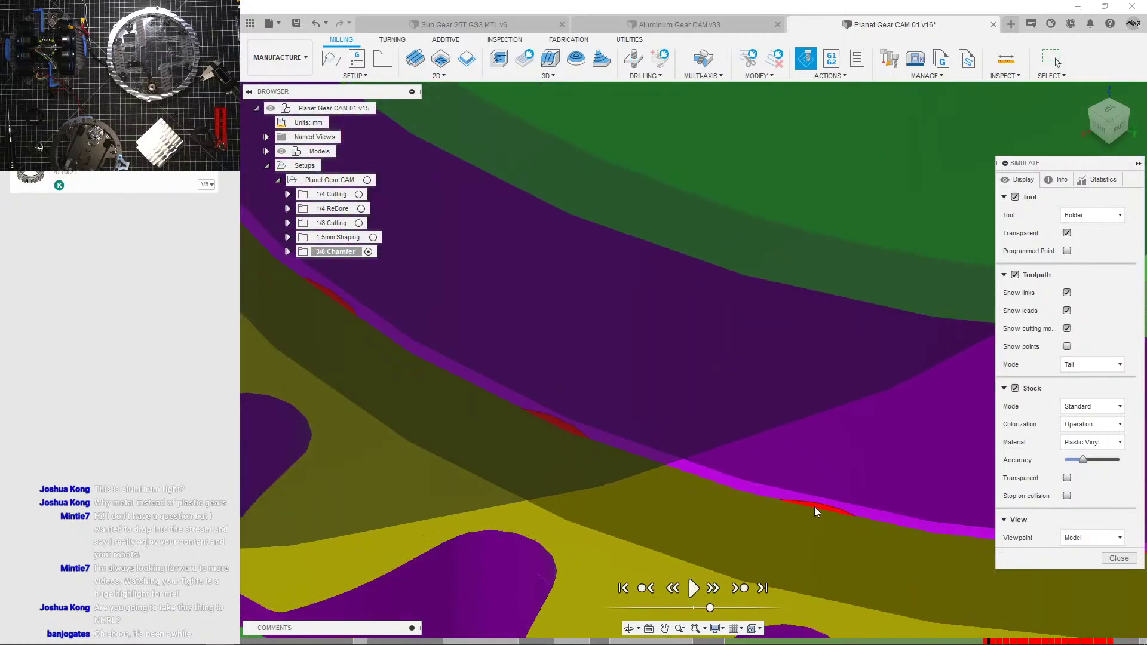
scroll(817, 512, "down", 5)
middle_click_drag(612, 479, 589, 456, "shift")
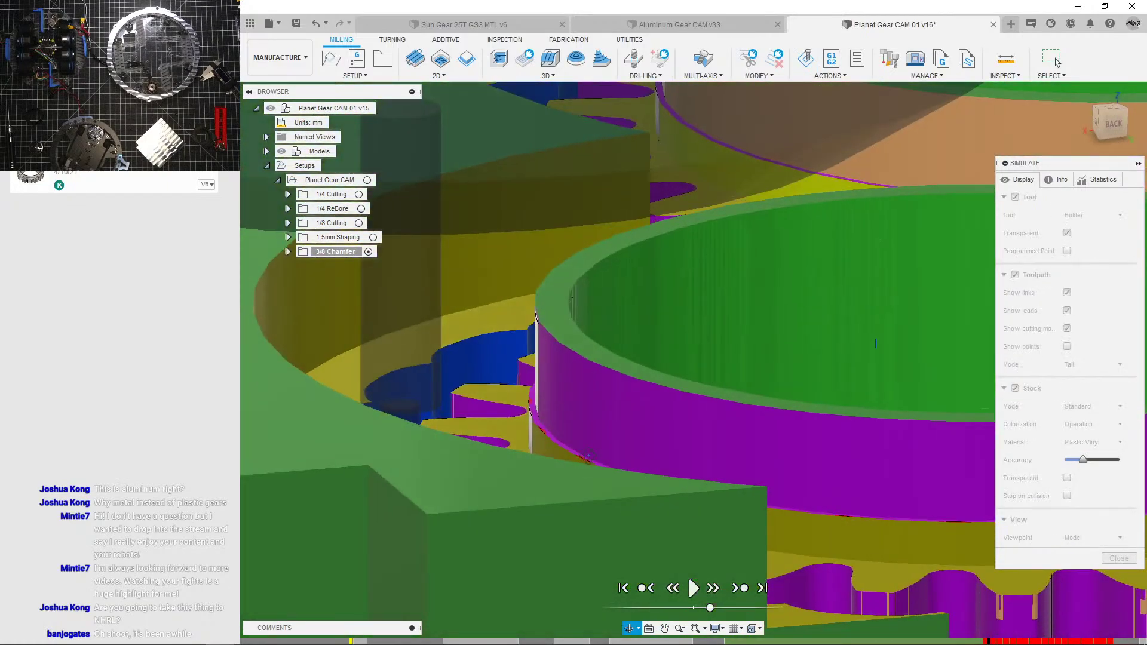
scroll(589, 456, "down", 10)
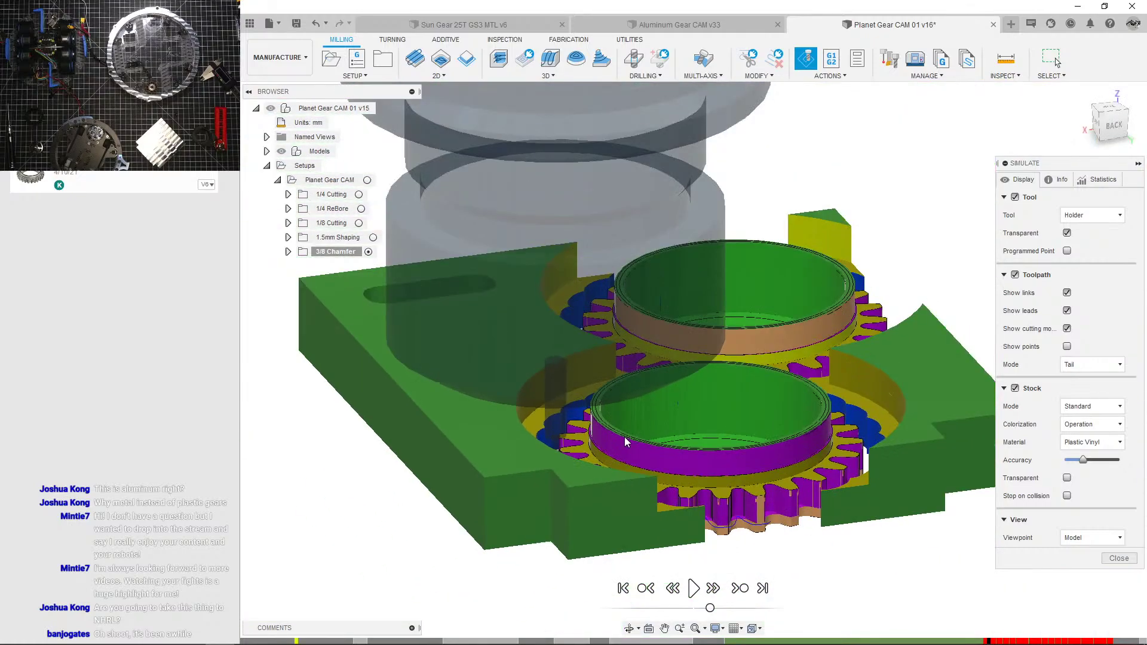
scroll(626, 442, "down", 2)
Step: Close the simulation and switch to the Design workspace
left_click(1134, 560)
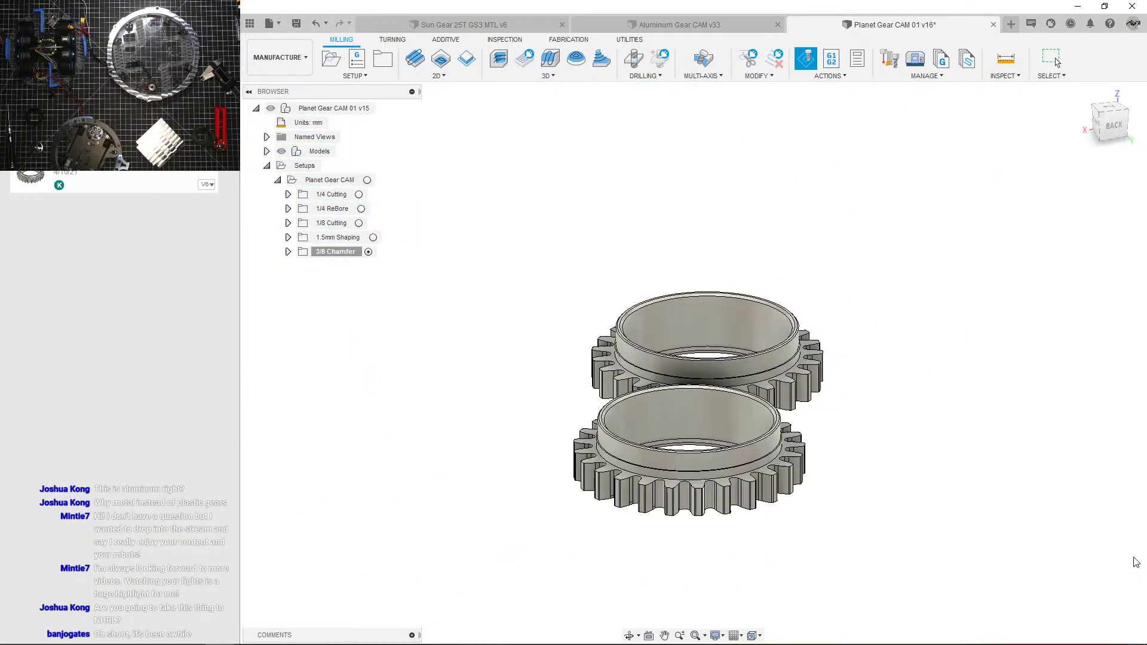
left_click(276, 66)
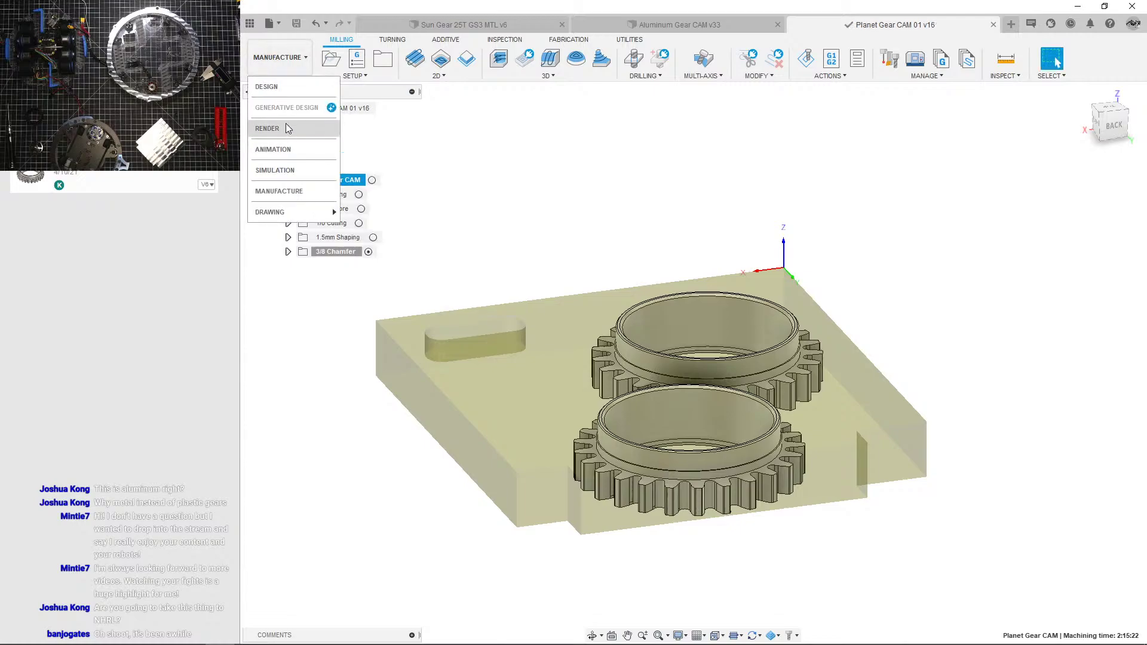
left_click(281, 88)
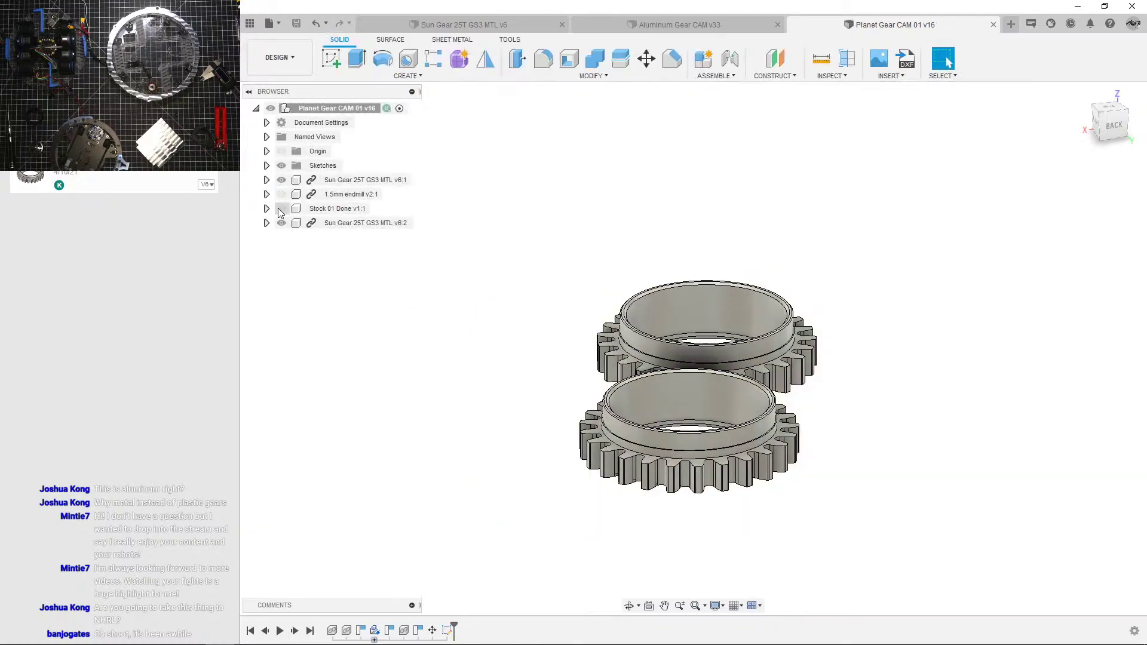
Step: Show the 1.5mm endmill component and inspect its tapered shank's clearance to the gear's ring
left_click(281, 209)
left_click(282, 210)
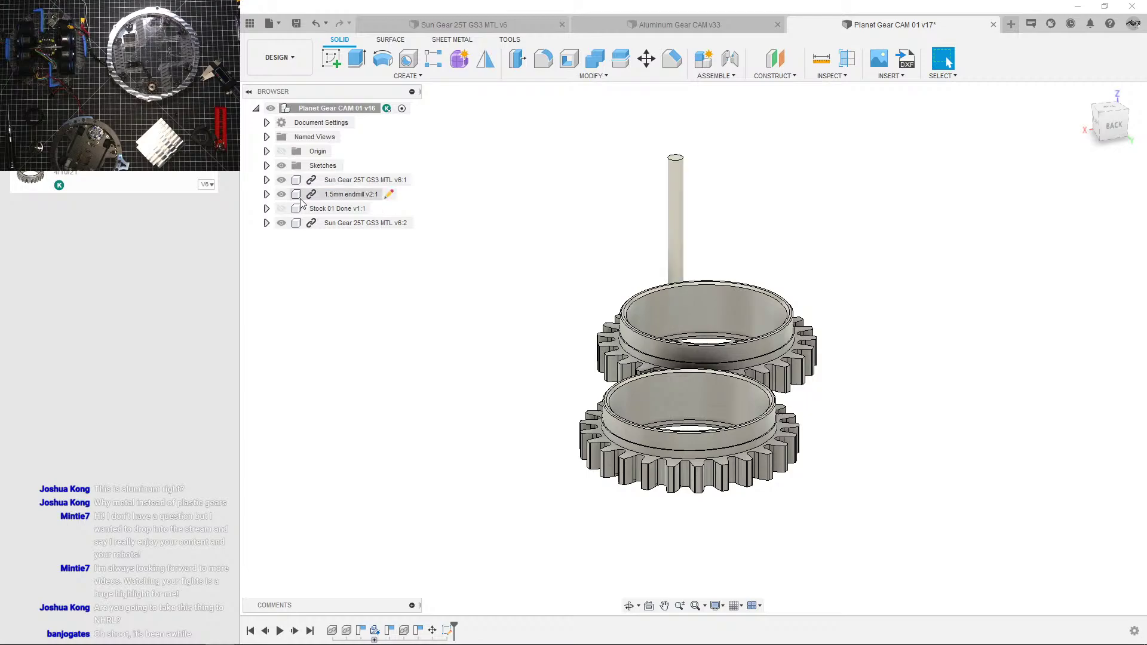
scroll(724, 342, "up", 3)
middle_click_drag(561, 284, 677, 276, "shift")
scroll(578, 238, "up", 8)
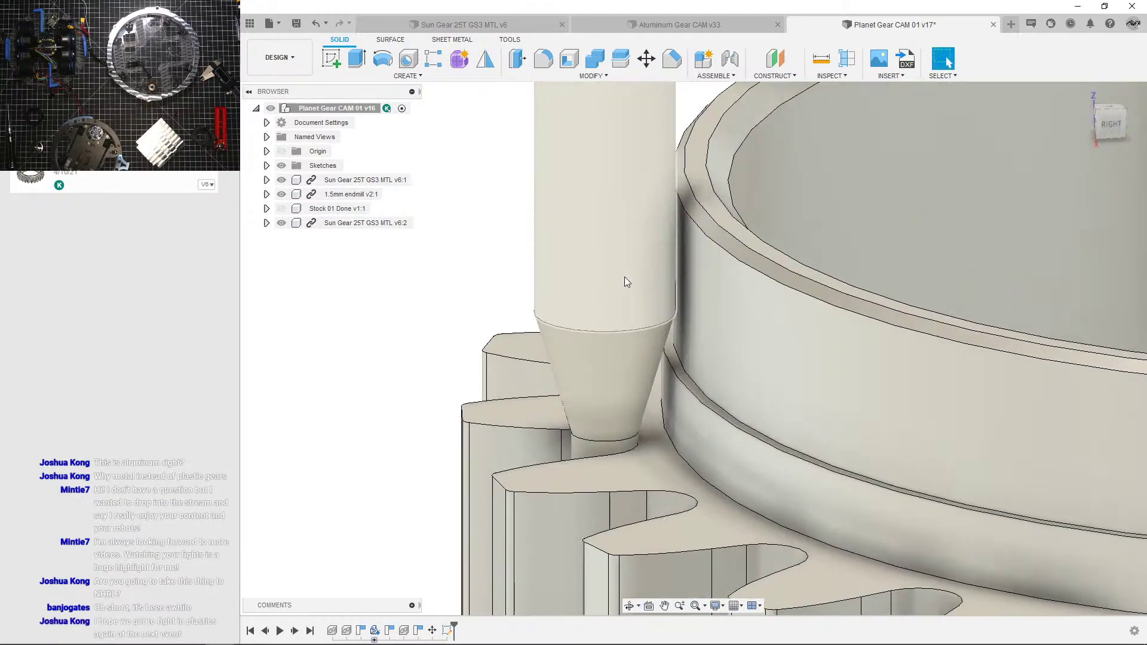
scroll(625, 282, "down", 5)
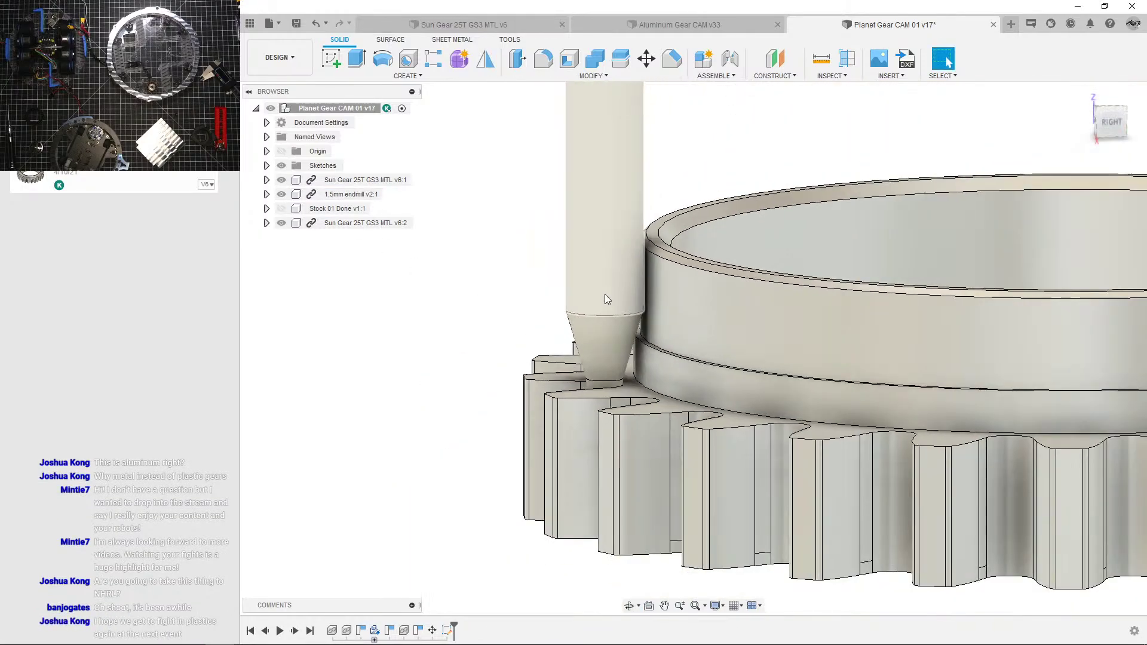
Step: Examine the 1.5mm endmill's shank clearance beside the ring and the spacing between the two gears
mouse_move(605, 294)
middle_mouse_down()
mouse_move(615, 276)
mouse_move(637, 287)
mouse_move(600, 292)
mouse_move(594, 310)
middle_mouse_up()
scroll(605, 299, "up", 4)
scroll(638, 286, "down", 4)
scroll(590, 311, "down", 2)
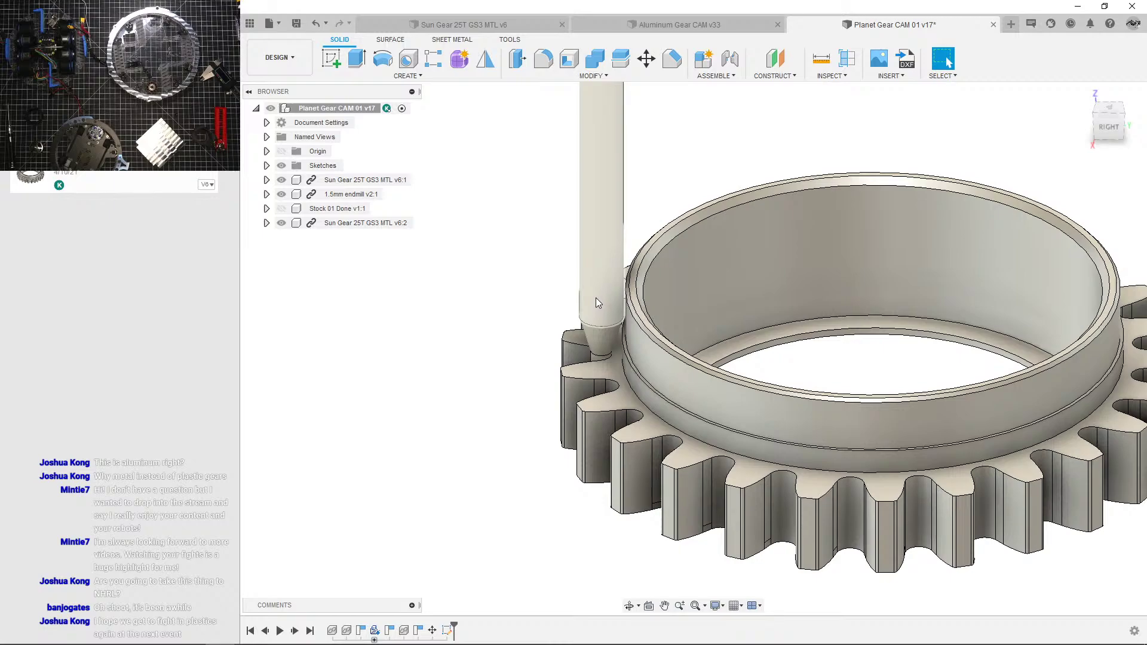
scroll(679, 389, "down", 3)
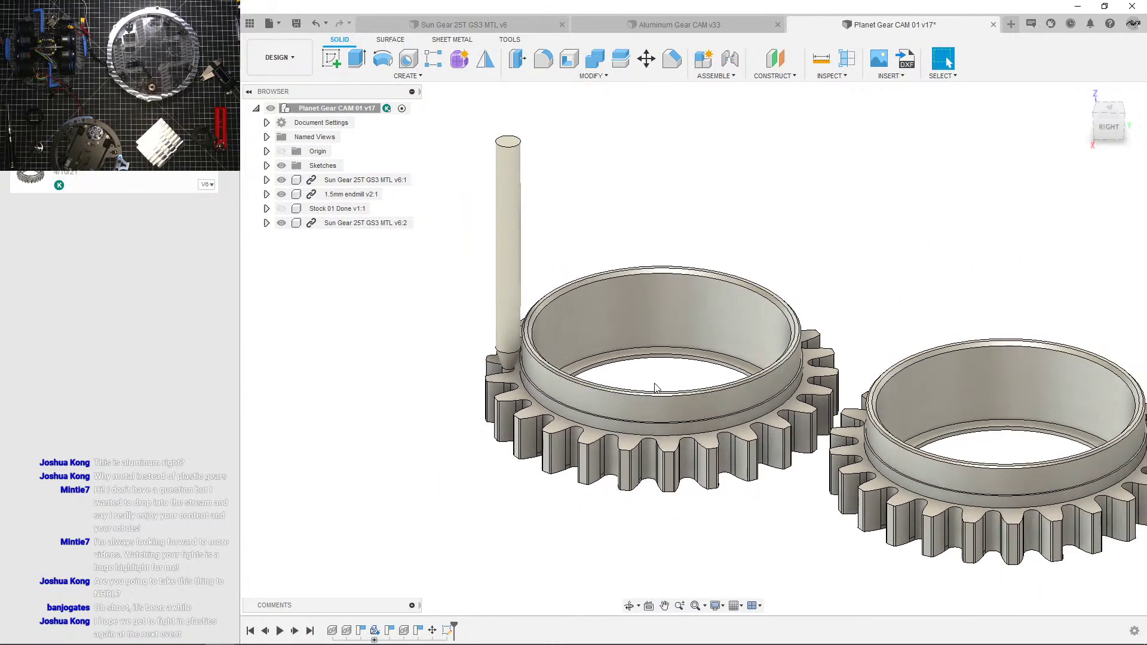
middle_click_drag(656, 388, 577, 374)
middle_click_drag(655, 365, 551, 363)
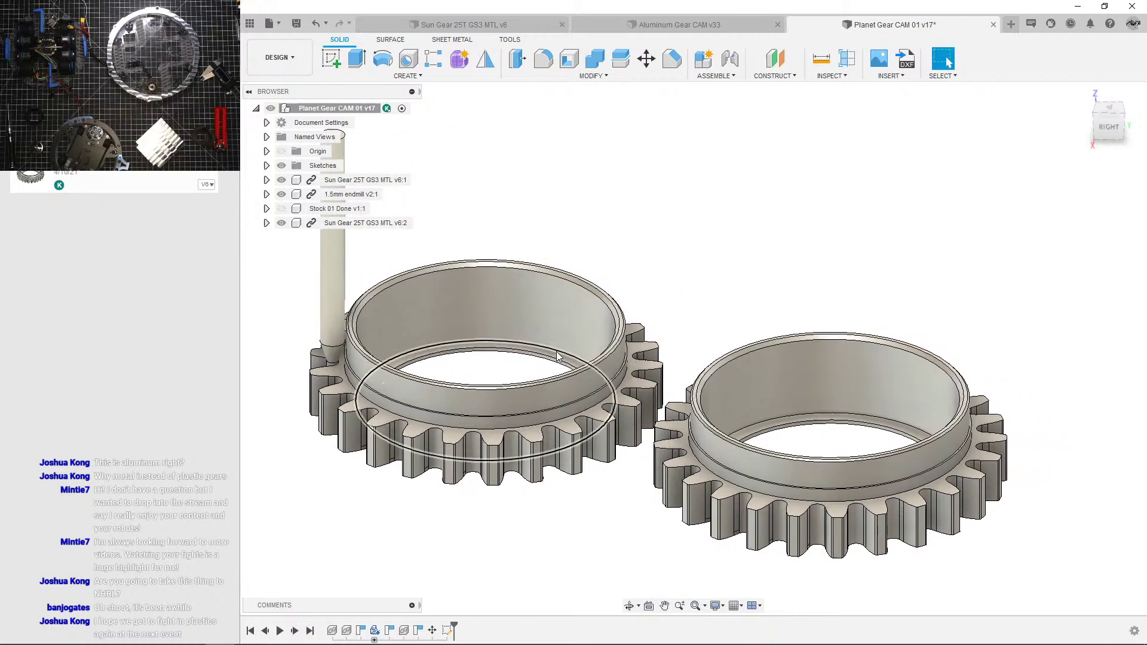
middle_click_drag(575, 345, 622, 336)
scroll(622, 336, "up", 5)
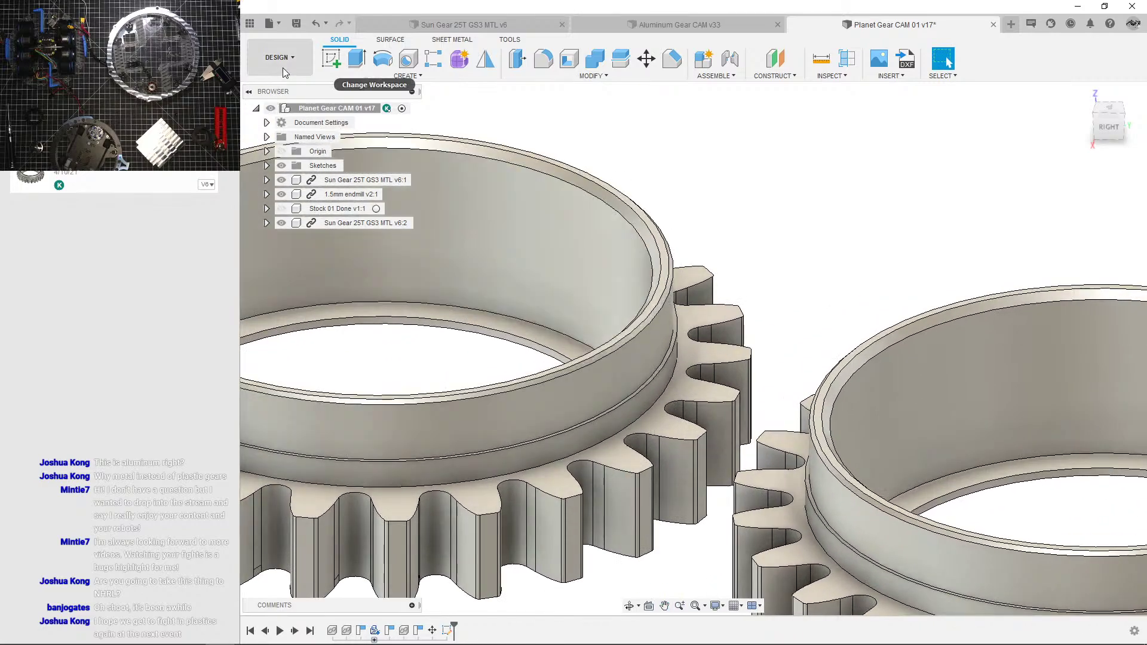
left_click(282, 67)
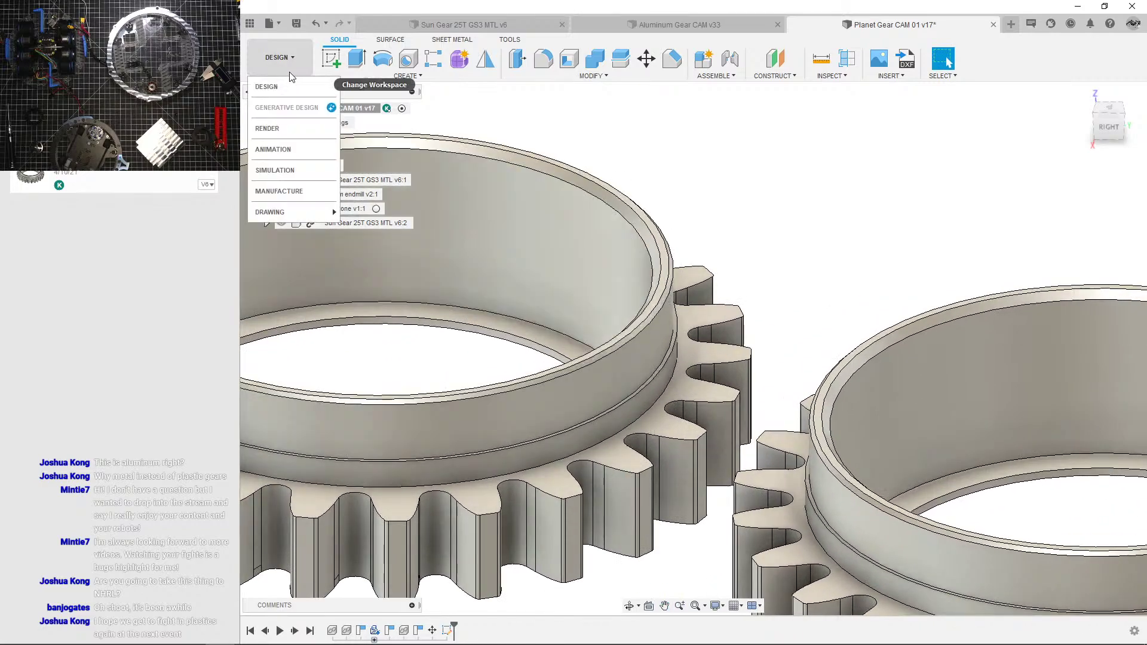
scroll(737, 270, "down", 3)
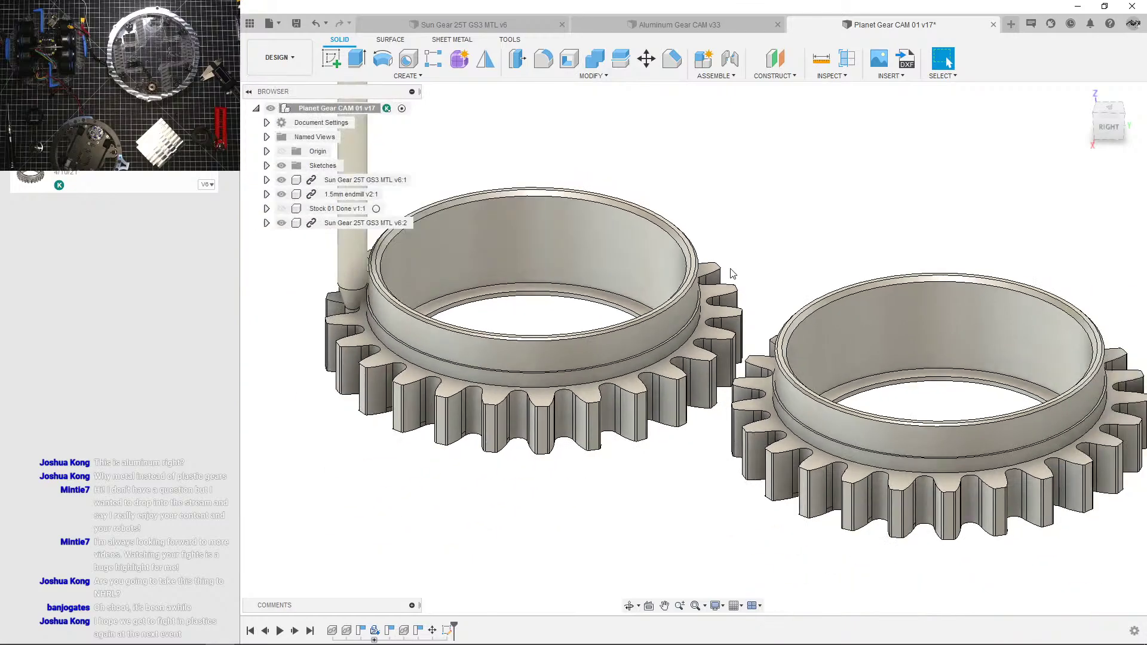
scroll(721, 269, "down", 3)
middle_click_drag(721, 269, 680, 335, "shift")
scroll(711, 300, "down", 1)
scroll(641, 375, "up", 1)
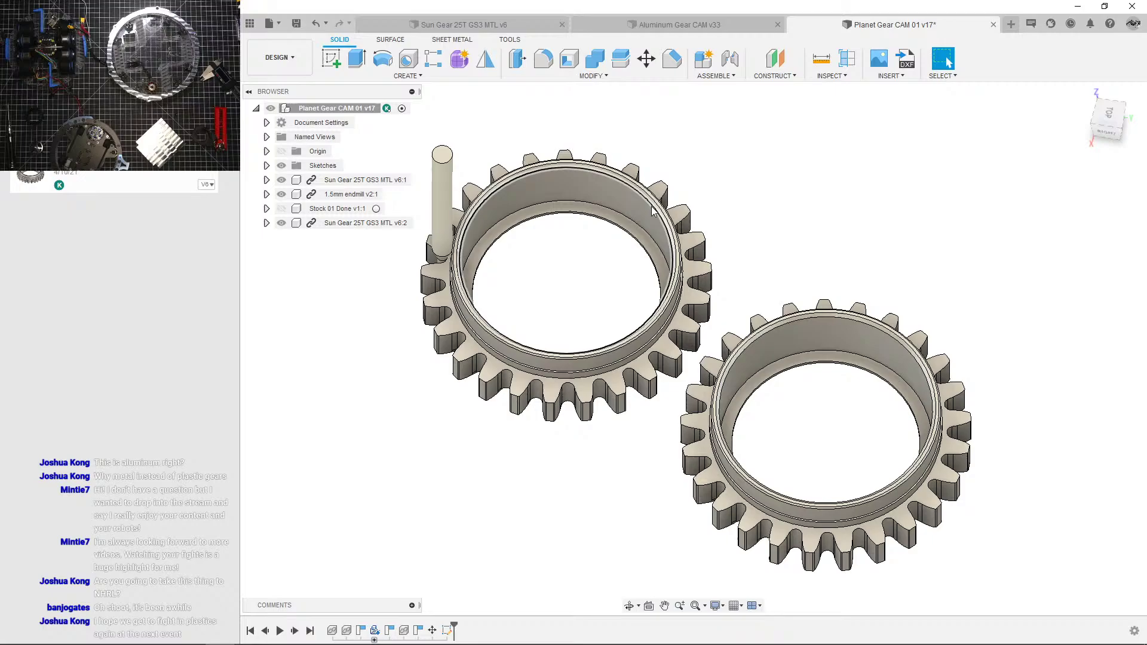
scroll(653, 210, "up", 5)
middle_click_drag(658, 215, 642, 275, "shift")
scroll(633, 290, "down", 3)
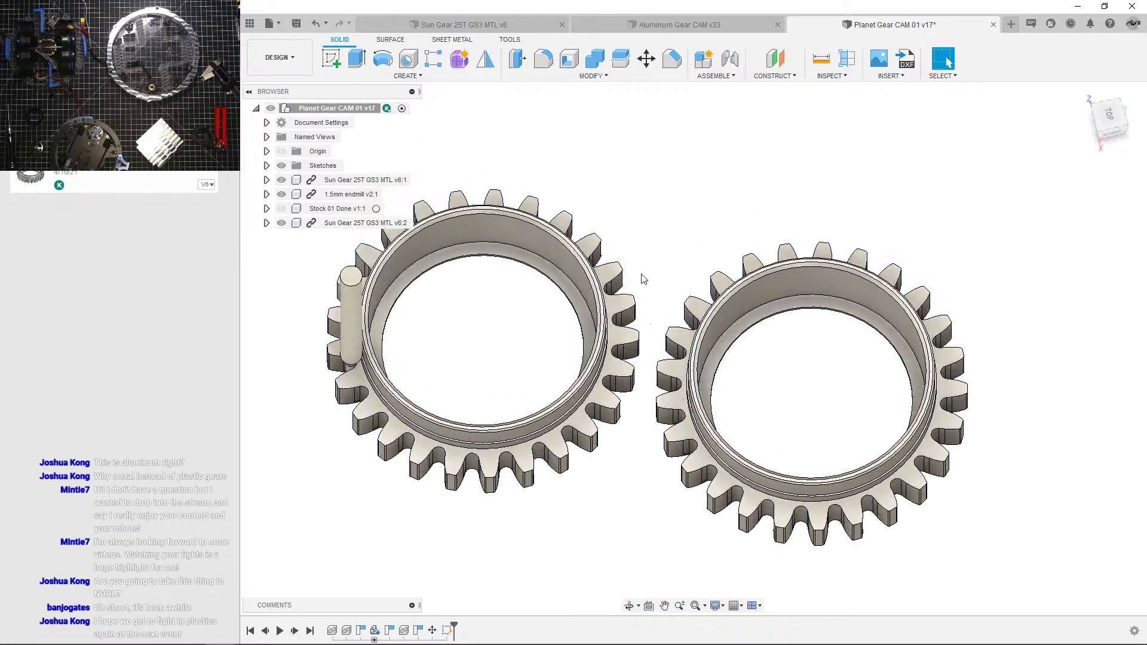
scroll(616, 293, "down", 2)
scroll(586, 290, "up", 3)
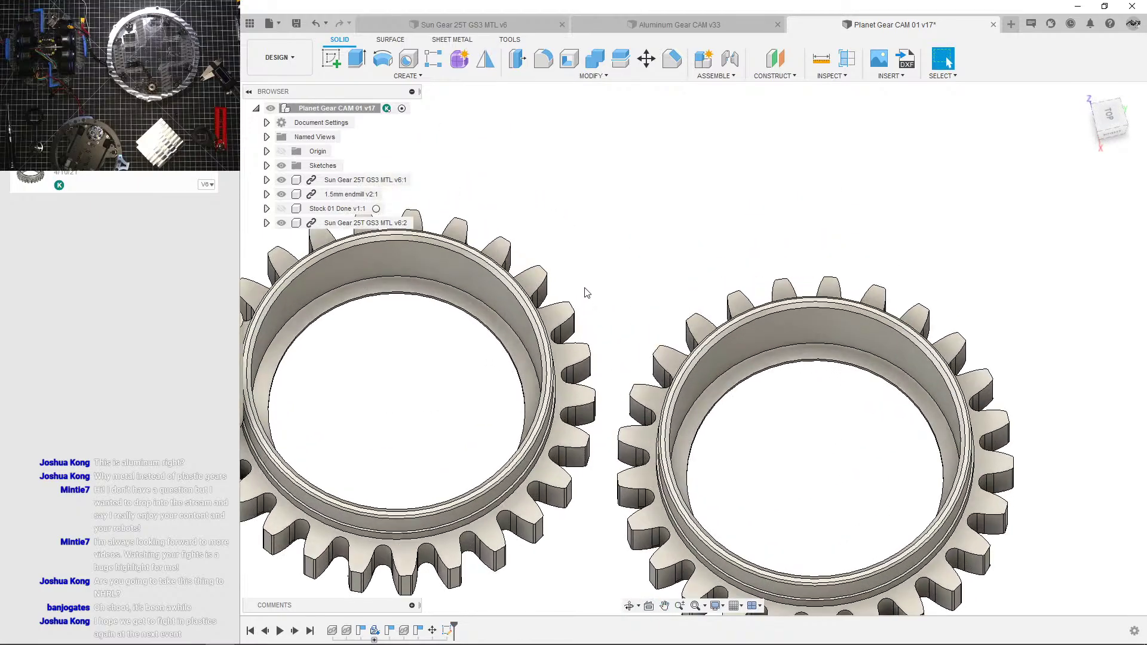
scroll(586, 290, "down", 3)
scroll(586, 292, "up", 3)
middle_click_drag(586, 292, 622, 344, "shift")
scroll(604, 290, "down", 3)
scroll(642, 346, "up", 3)
scroll(694, 346, "down", 3)
scroll(623, 344, "down", 3)
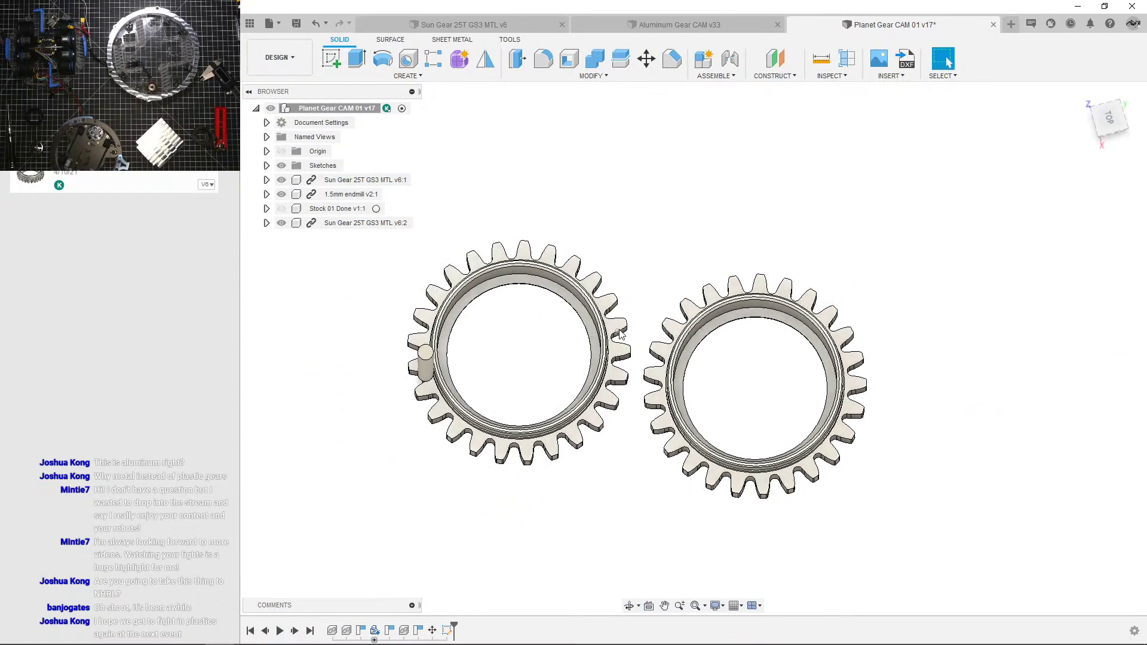
scroll(598, 359, "down", 1)
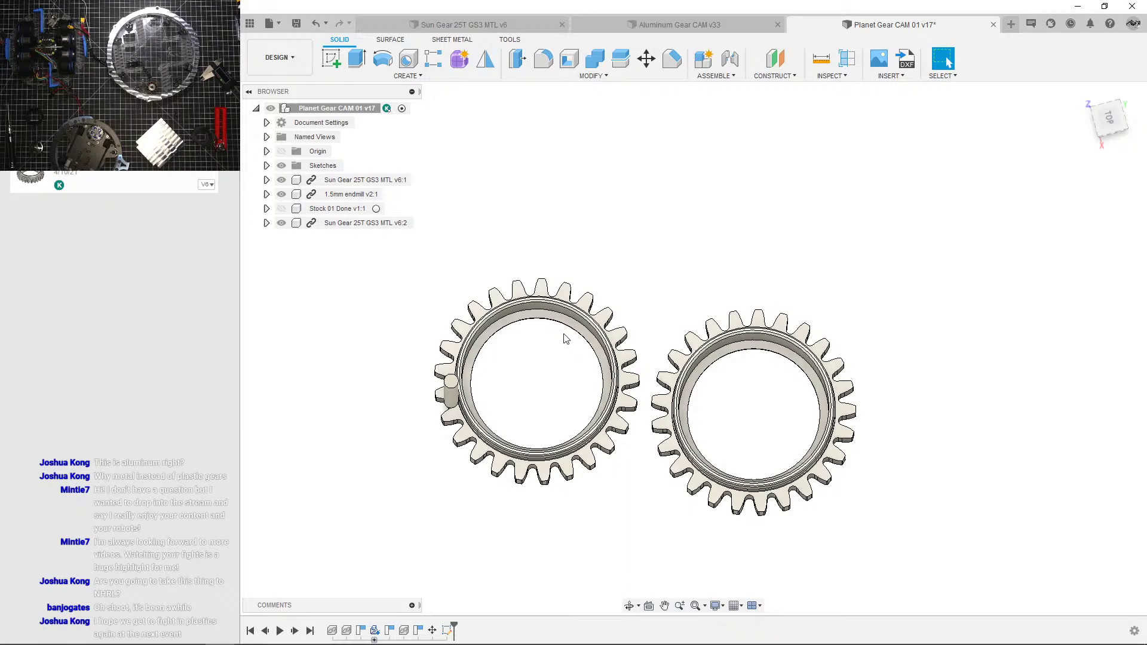
scroll(599, 351, "up", 2)
middle_click_drag(600, 351, 576, 341, "shift")
scroll(440, 425, "up", 3)
middle_click_drag(439, 426, 466, 423, "shift")
scroll(467, 423, "down", 3)
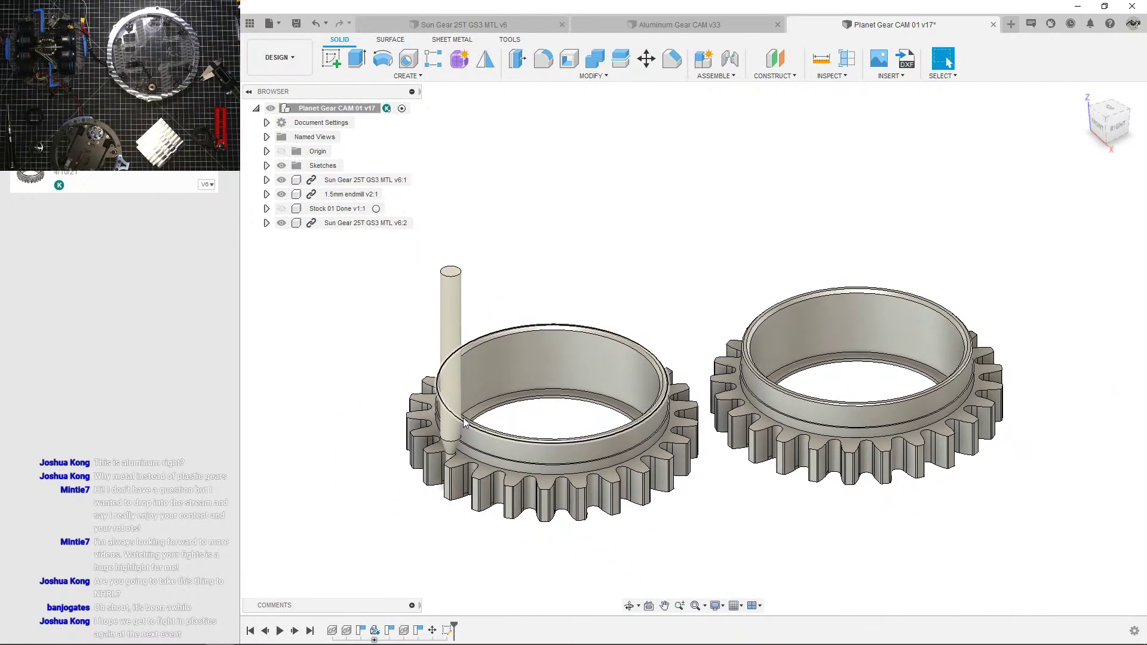
Step: Hide the 1.5mm endmill, leave the Stock 01 Done component hidden too, and save the design with the description "User Saved"
left_click(281, 209)
key("ctrl+s")
left_click(565, 351)
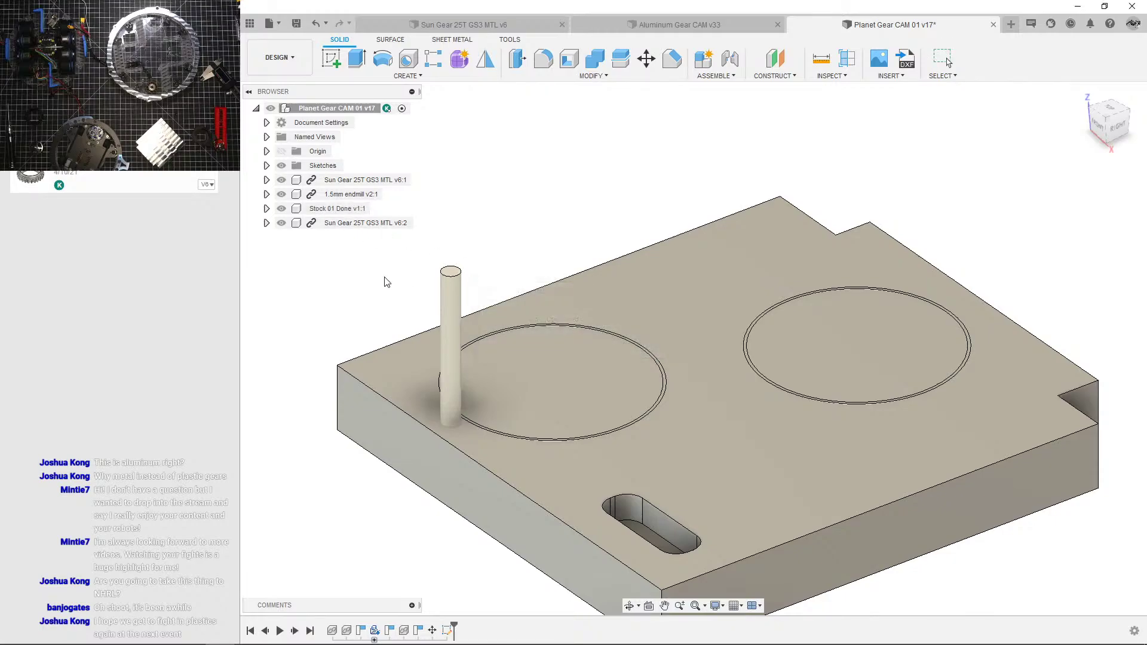
left_click(281, 195)
left_click(530, 261)
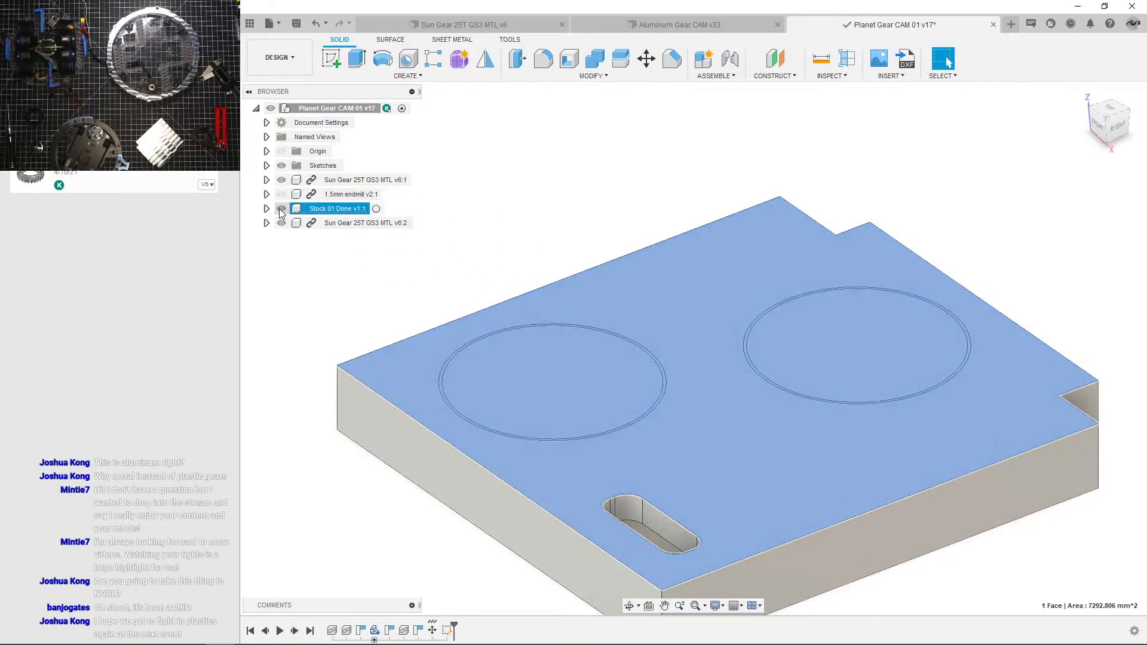
left_click(281, 209)
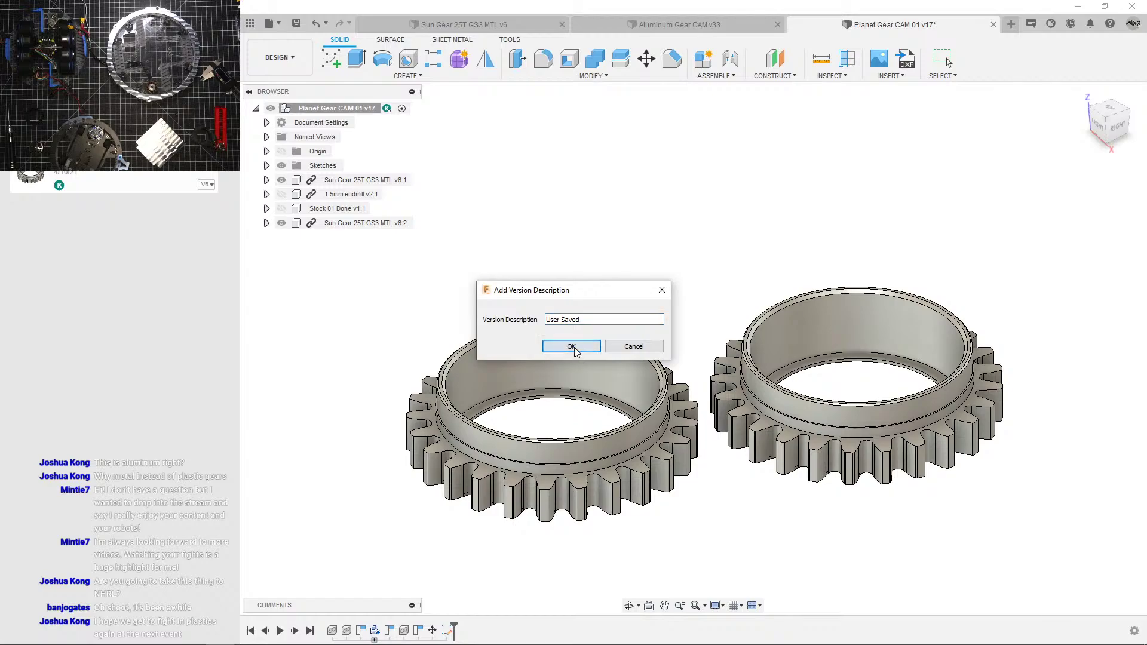
left_click(563, 346)
Step: Switch to the Manufacture workspace and clear the setup selection
left_click(292, 69)
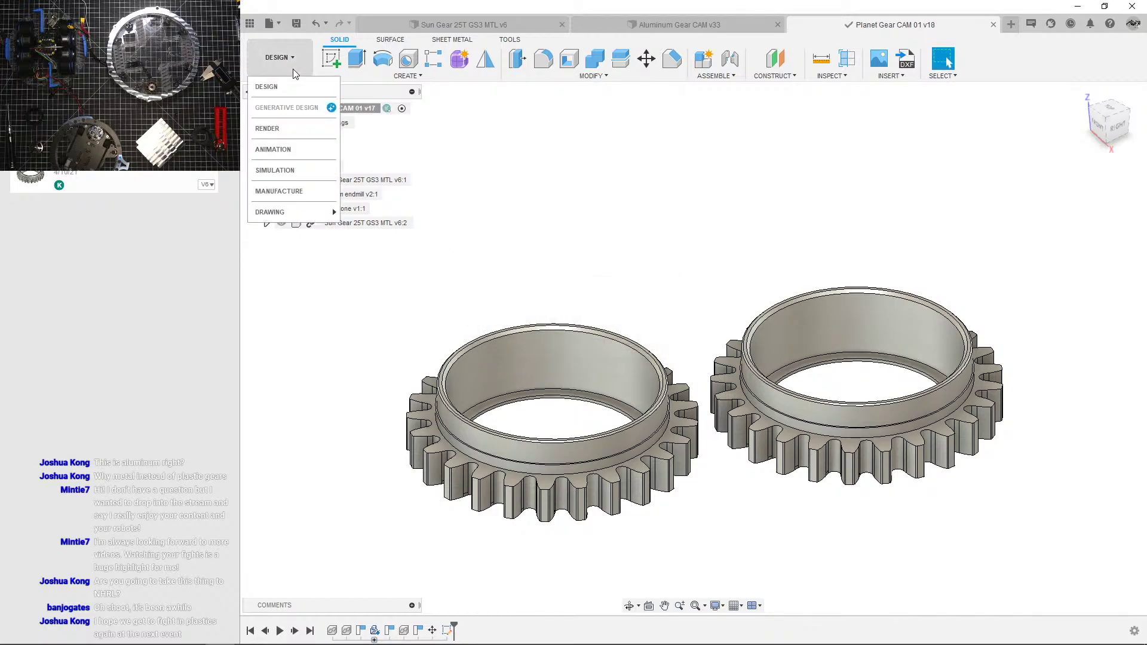
left_click(296, 190)
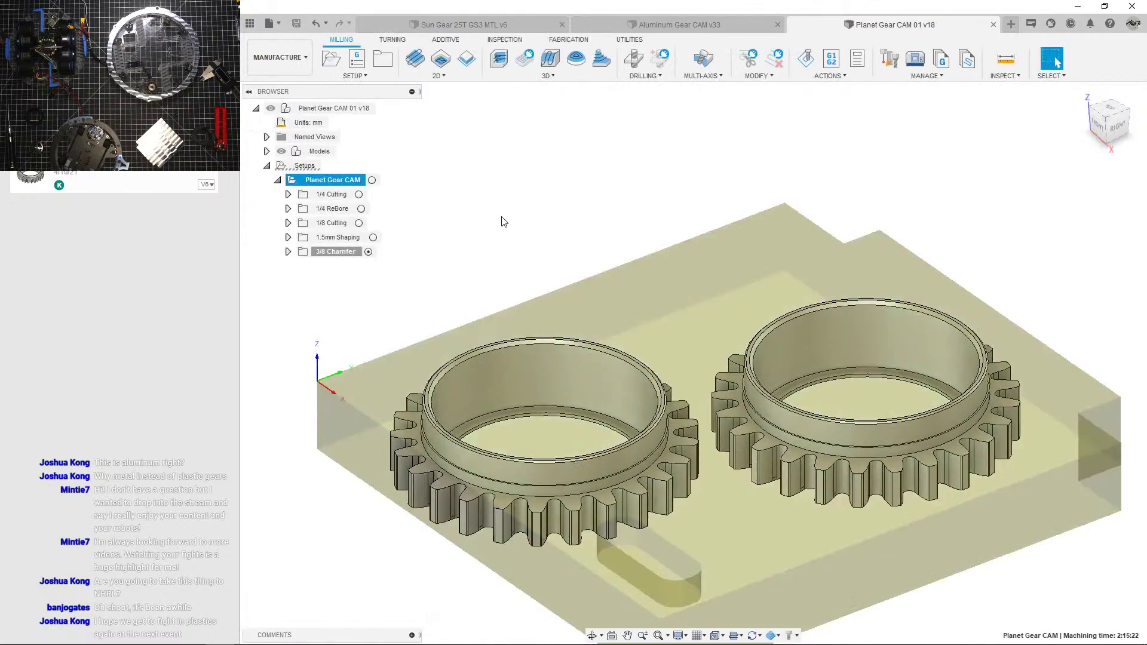
scroll(690, 353, "down", 3)
left_click(376, 300)
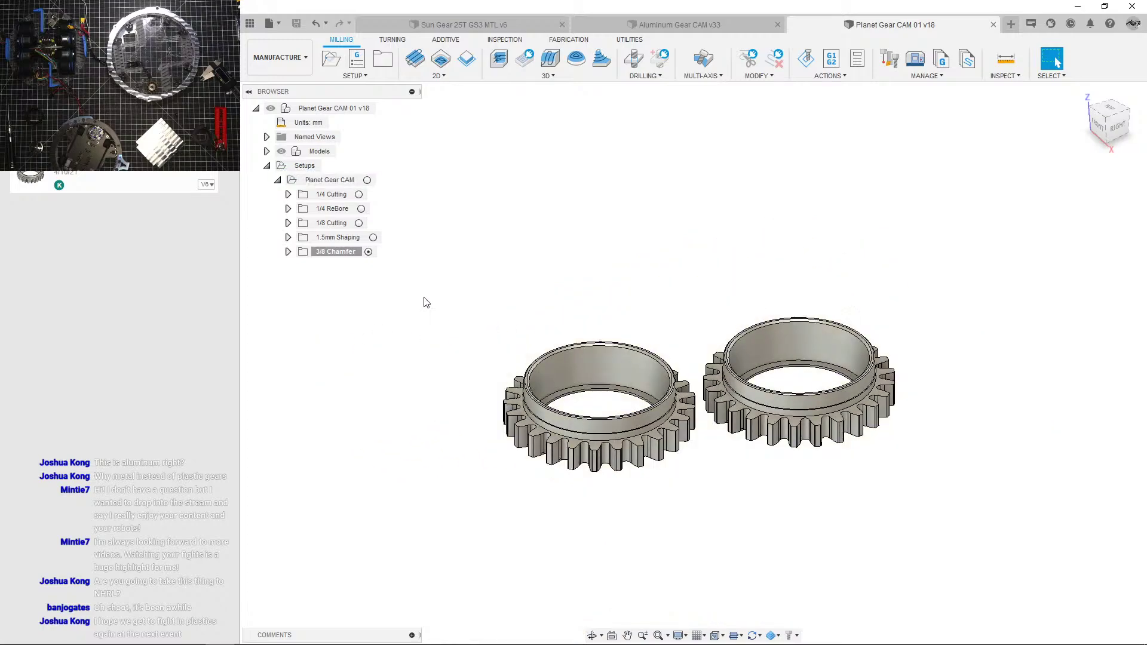
middle_click_drag(574, 329, 511, 304)
Step: Reorder the setup's operation folders so that 3/8 Chamfer runs before 1.5mm Shaping
left_click(334, 197)
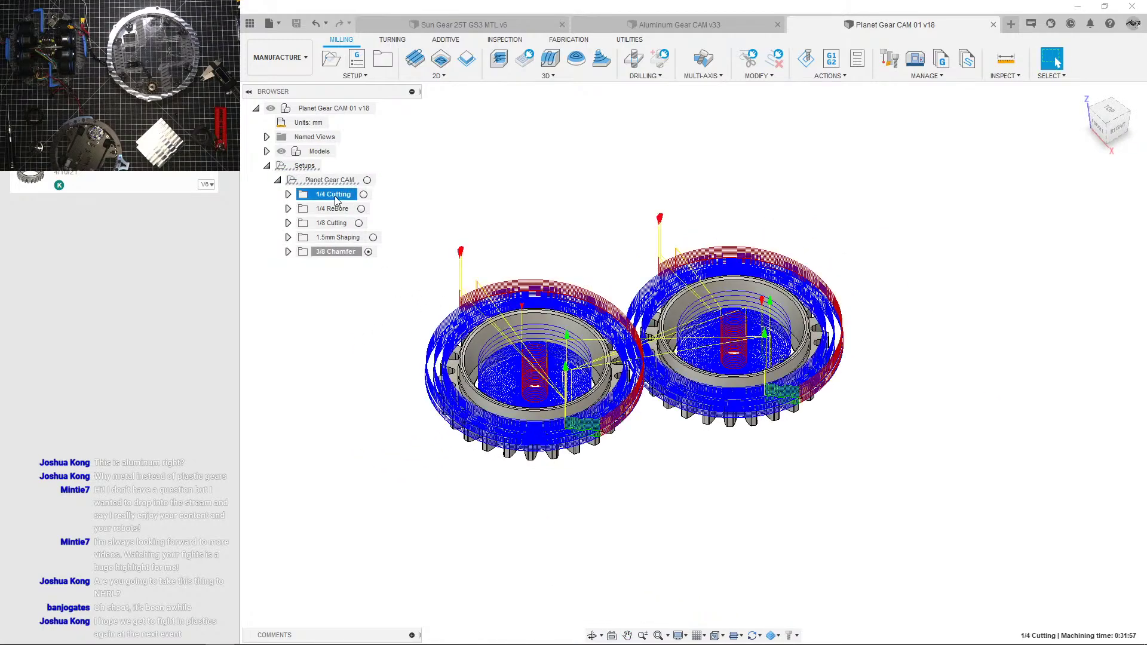
left_click(340, 263)
left_click(342, 252)
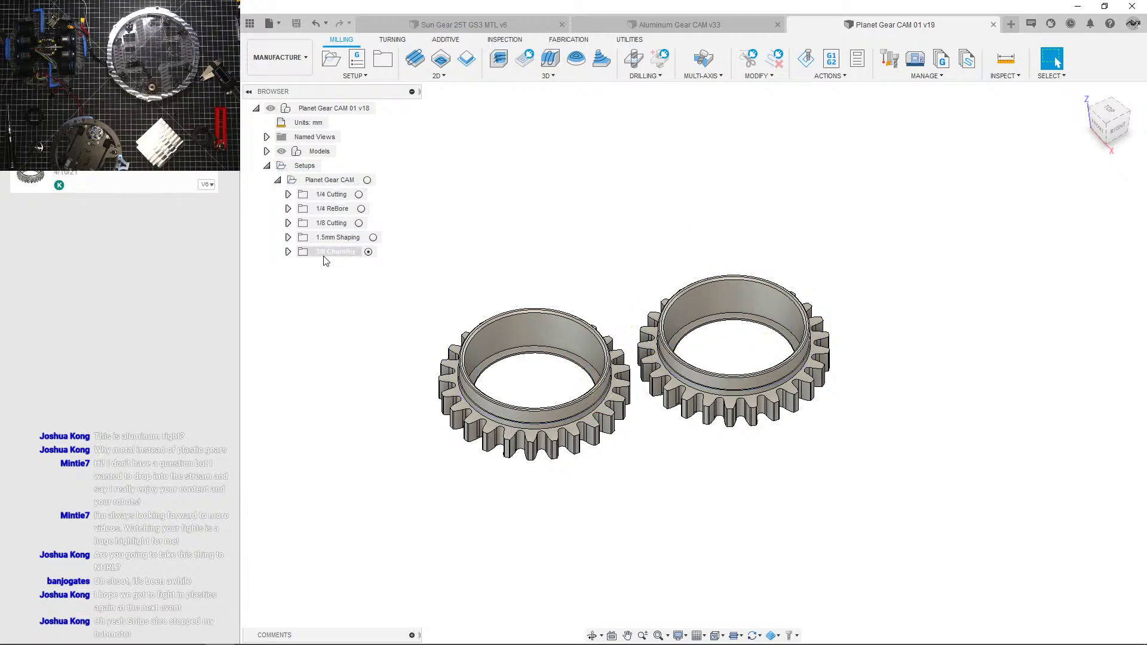
left_click_drag(335, 251, 358, 238)
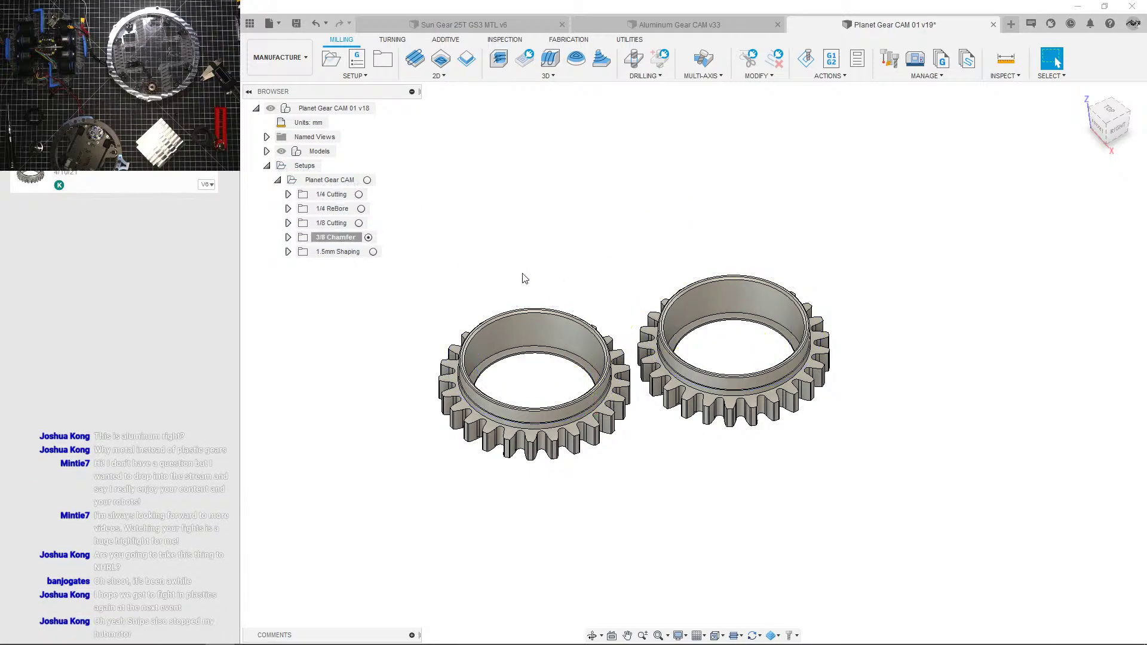
Step: Activate the whole Planet Gear CAM setup and save the document
scroll(598, 278, "up", 3)
left_click(367, 179)
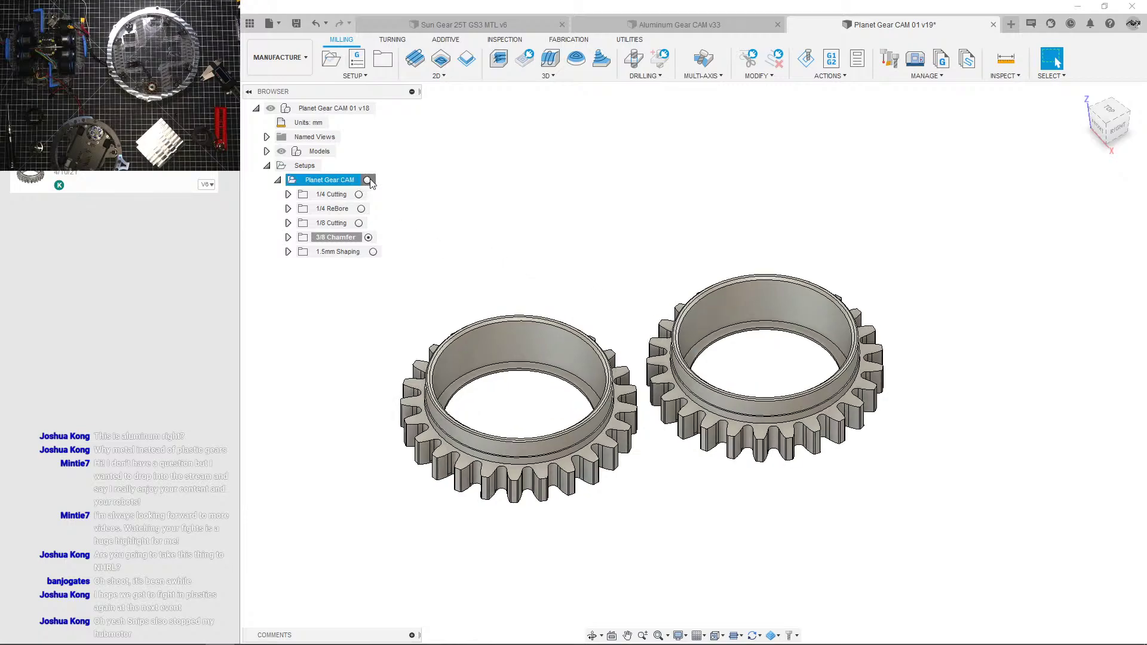
key("ctrl+s")
left_click(572, 346)
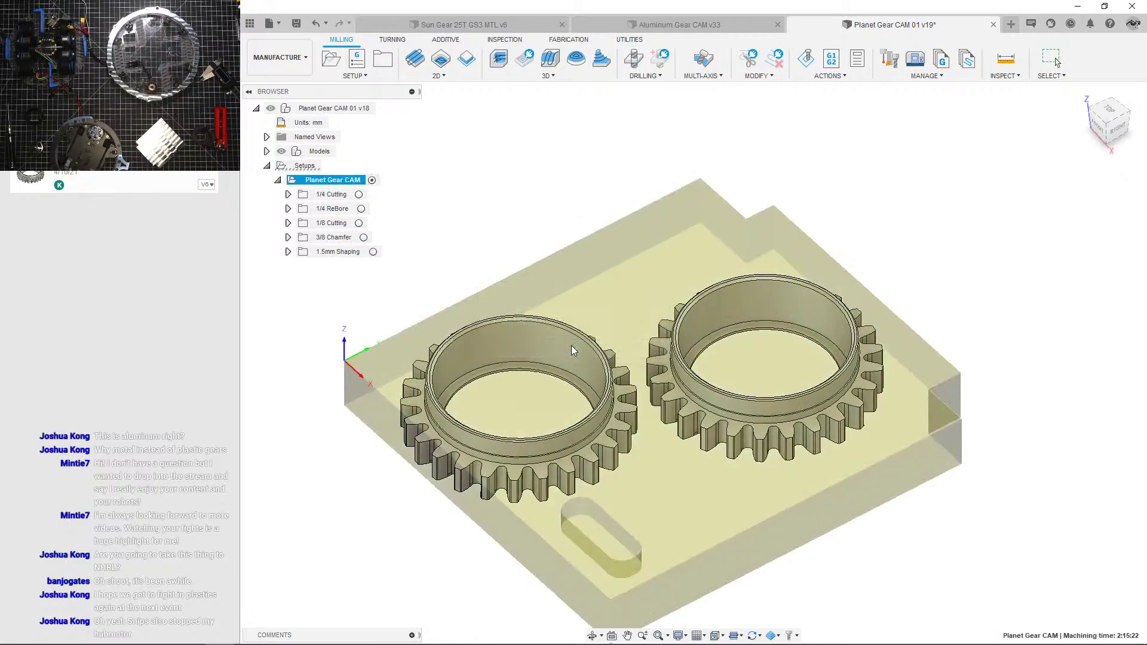
scroll(589, 311, "down", 2)
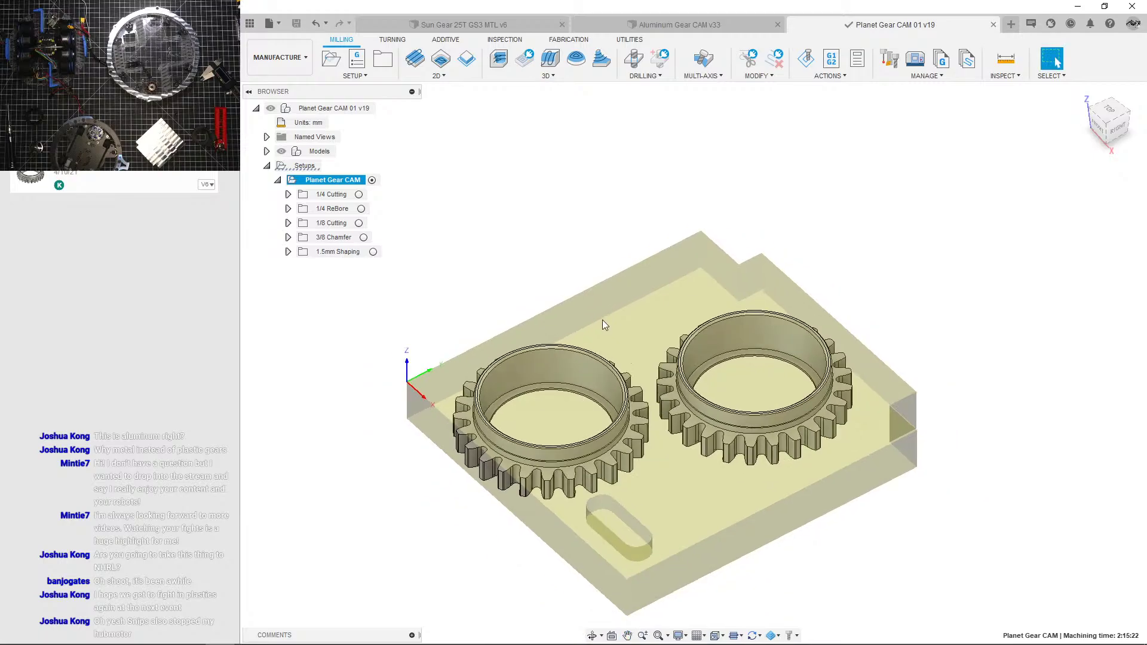
Step: Display the 1.5mm Shaping folder's toolpaths on both gears
left_click(632, 336)
scroll(629, 331, "up", 3)
mouse_move(622, 323)
middle_mouse_down("shift")
mouse_move(645, 341)
mouse_move(607, 331)
middle_mouse_up("shift")
scroll(607, 331, "down", 1)
left_click(344, 254)
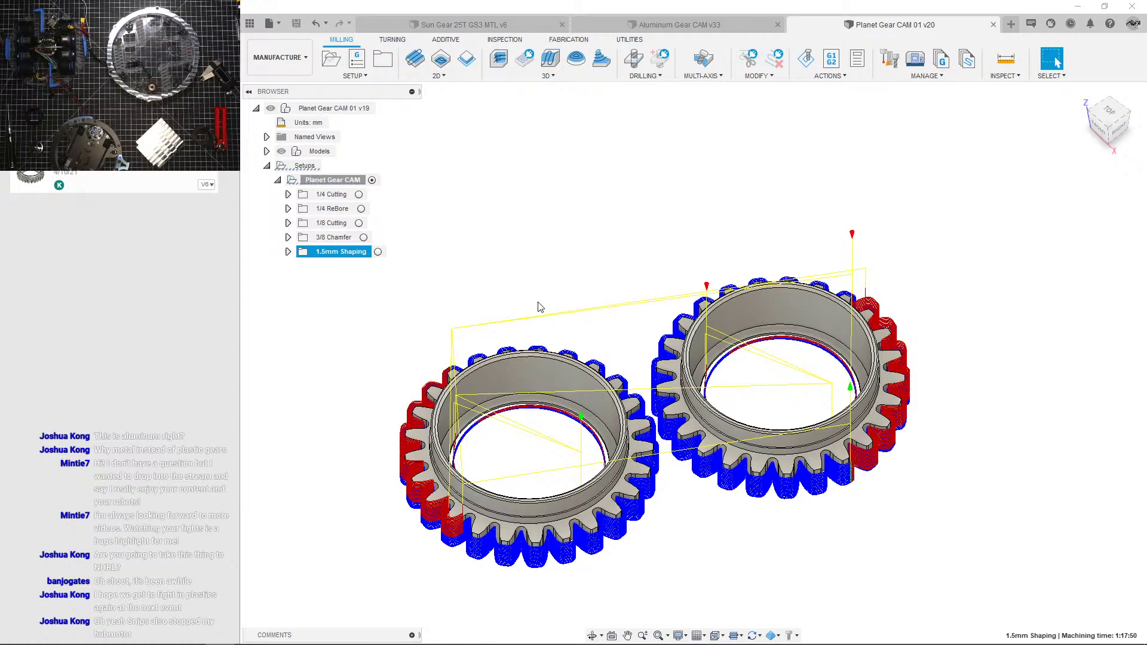
scroll(538, 303, "up", 2)
middle_click_drag(648, 589, 510, 544)
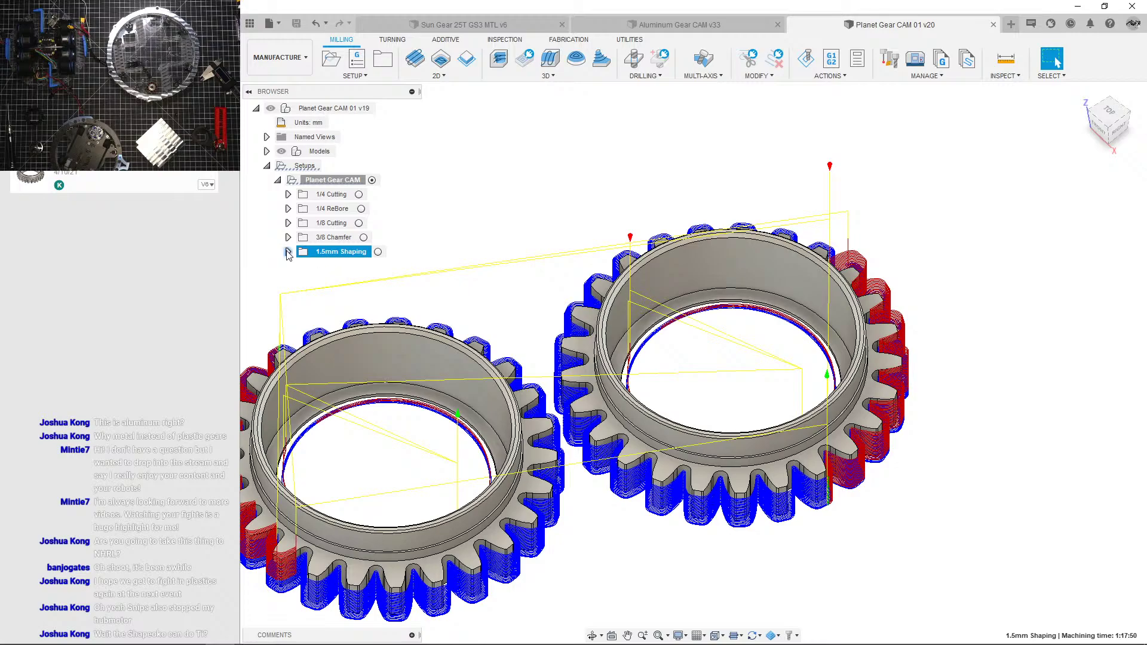
right_click(340, 250)
left_click(399, 416)
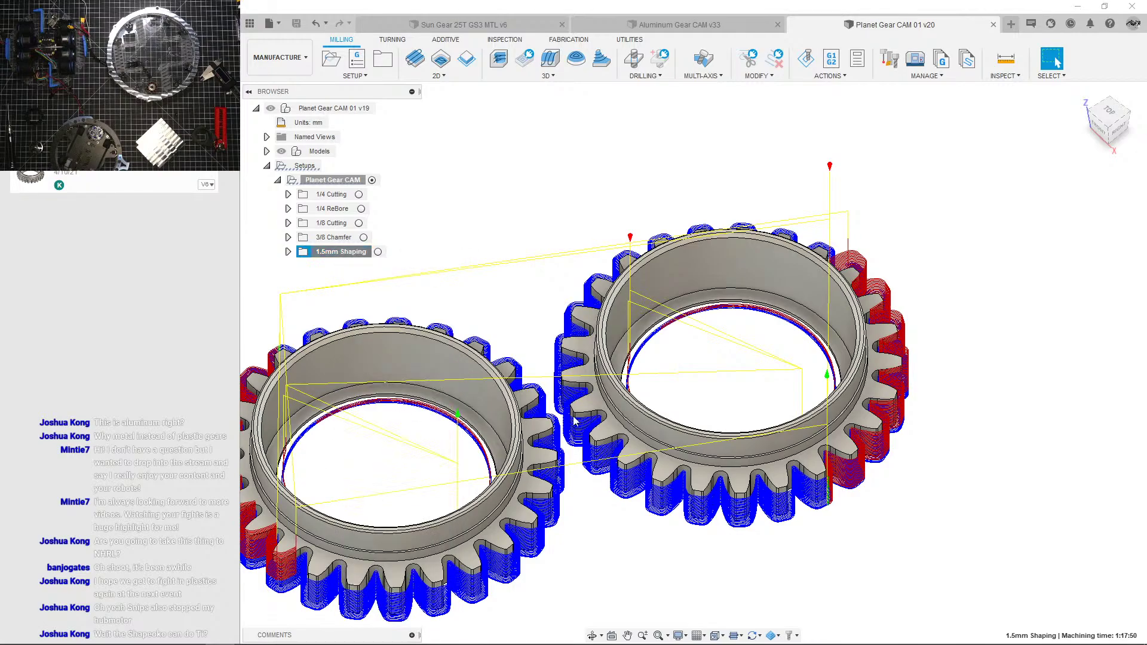
left_click(1120, 369)
middle_click_drag(740, 335, 734, 354)
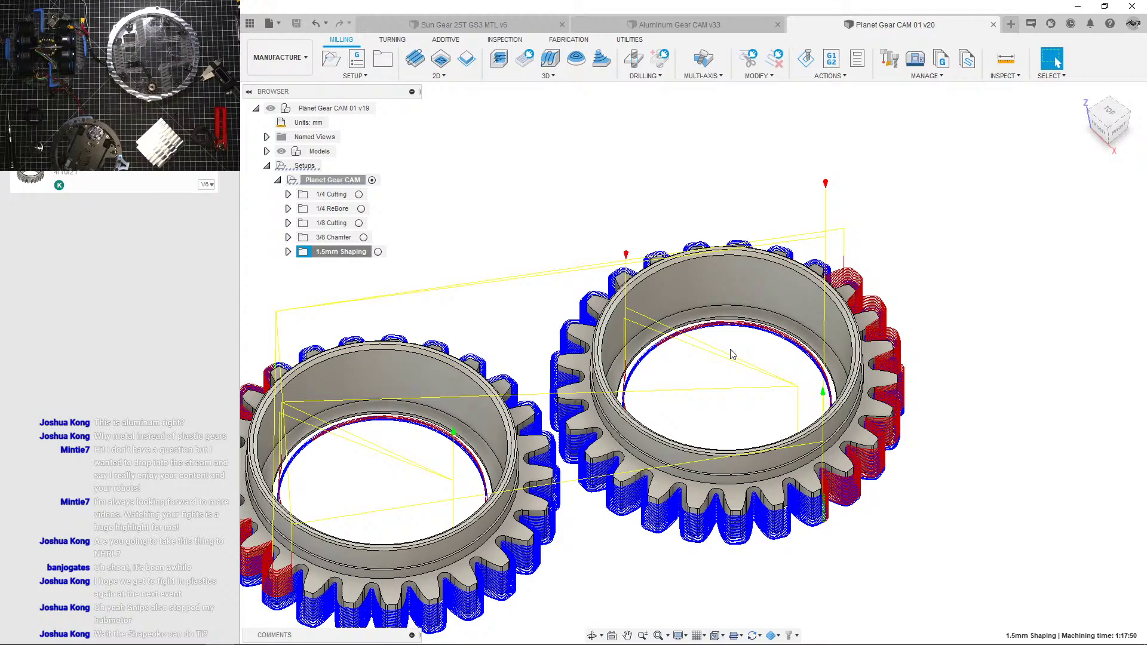
Step: Inspect the 1.5mm Shaping toolpaths around the teeth and inner bores from above and from the side
scroll(690, 349, "down", 2)
scroll(689, 352, "down", 2)
scroll(690, 353, "up", 3)
middle_click_drag(690, 353, 674, 299, "shift")
scroll(660, 389, "down", 3)
scroll(651, 306, "up", 3)
scroll(675, 307, "down", 3)
scroll(760, 384, "up", 3)
middle_click_drag(759, 385, 695, 410, "shift")
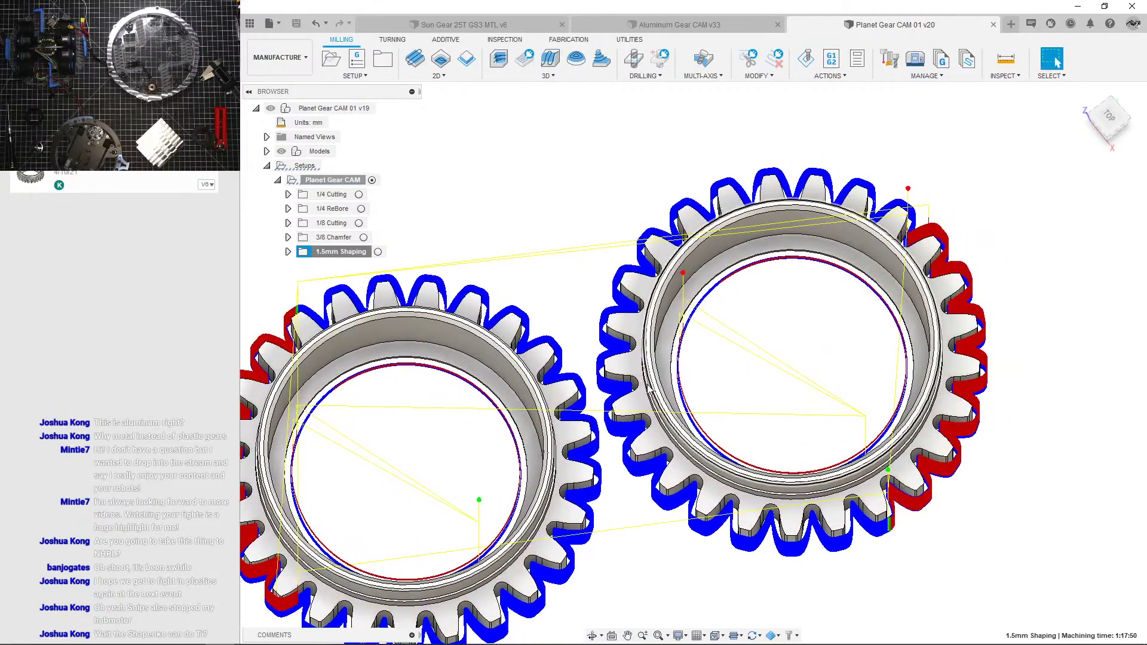
scroll(614, 344, "up", 2)
middle_click_drag(614, 341, 604, 299, "shift")
scroll(600, 305, "down", 2)
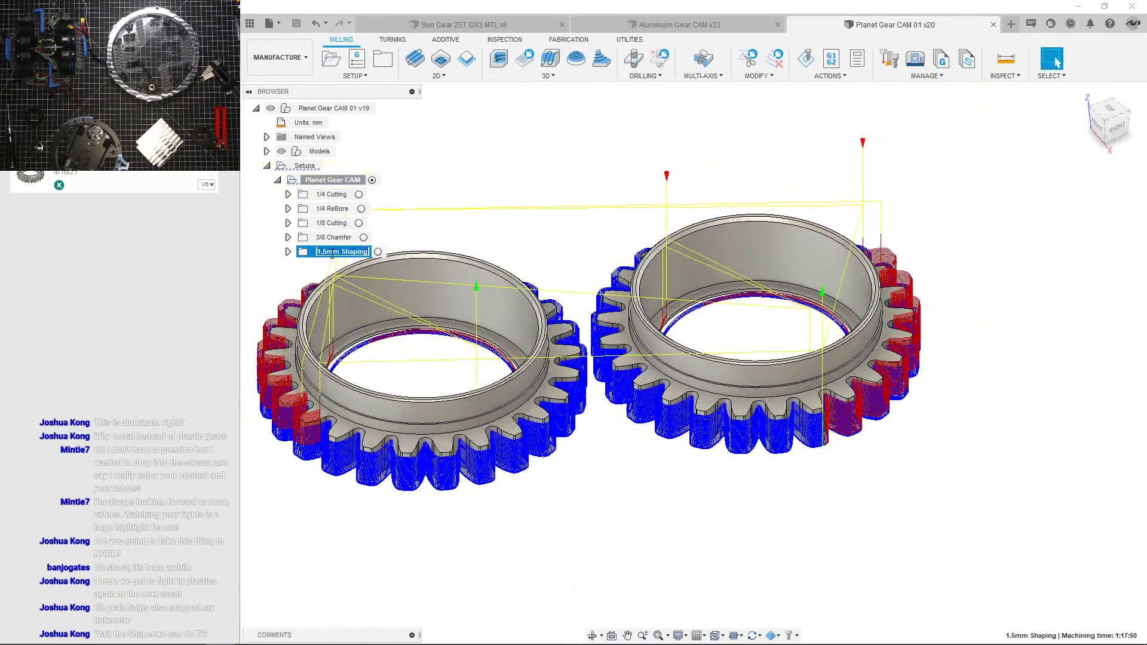
Step: Review the toolpaths of the 3/8 Chamfer, 1/8 Cutting, 1/4 ReBore and 1/4 Cutting folders, and clear the selection
left_click(338, 240)
left_click(336, 225)
left_click(335, 210)
left_click(335, 194)
middle_click_drag(529, 214, 611, 296)
left_click(579, 260)
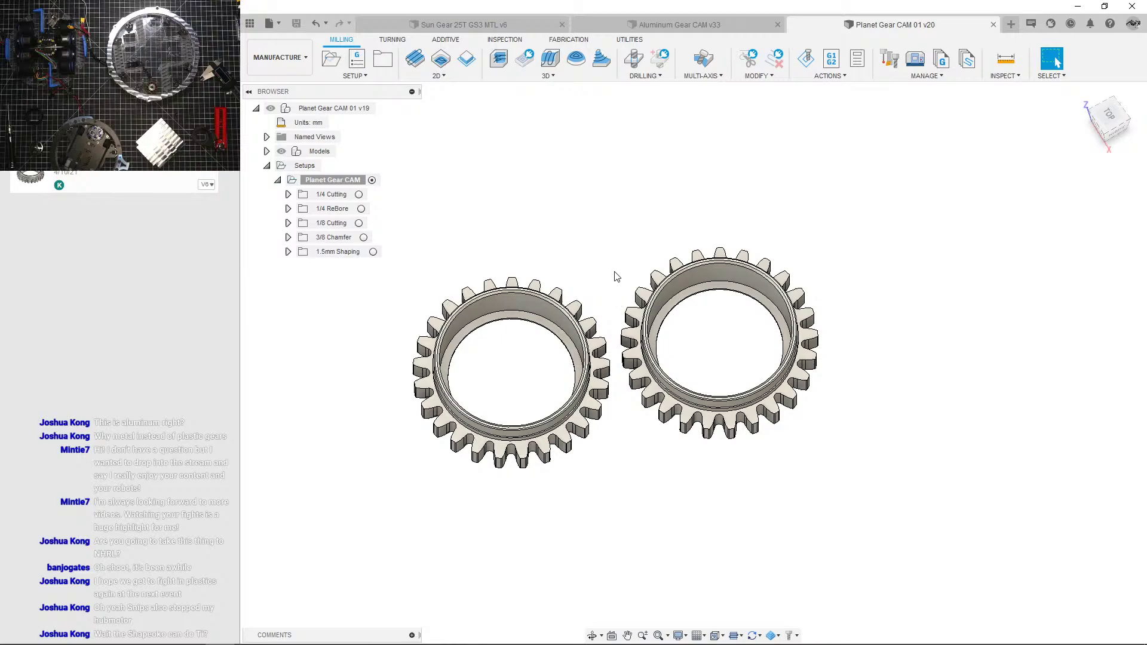
middle_click_drag(631, 290, 654, 313)
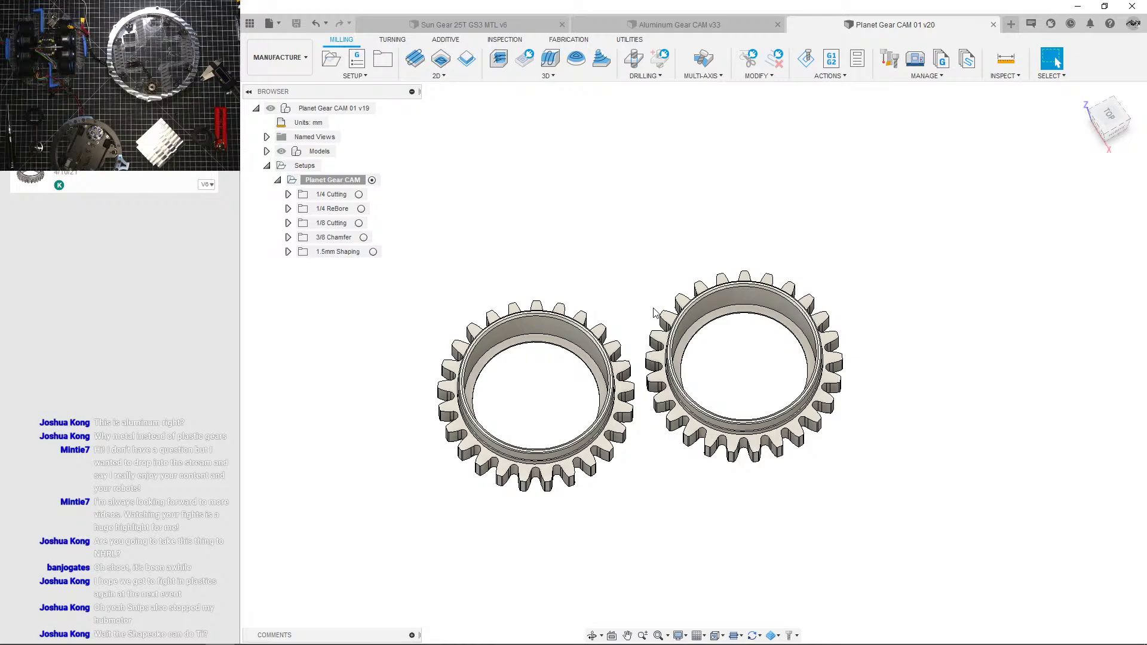
scroll(655, 317, "up", 3)
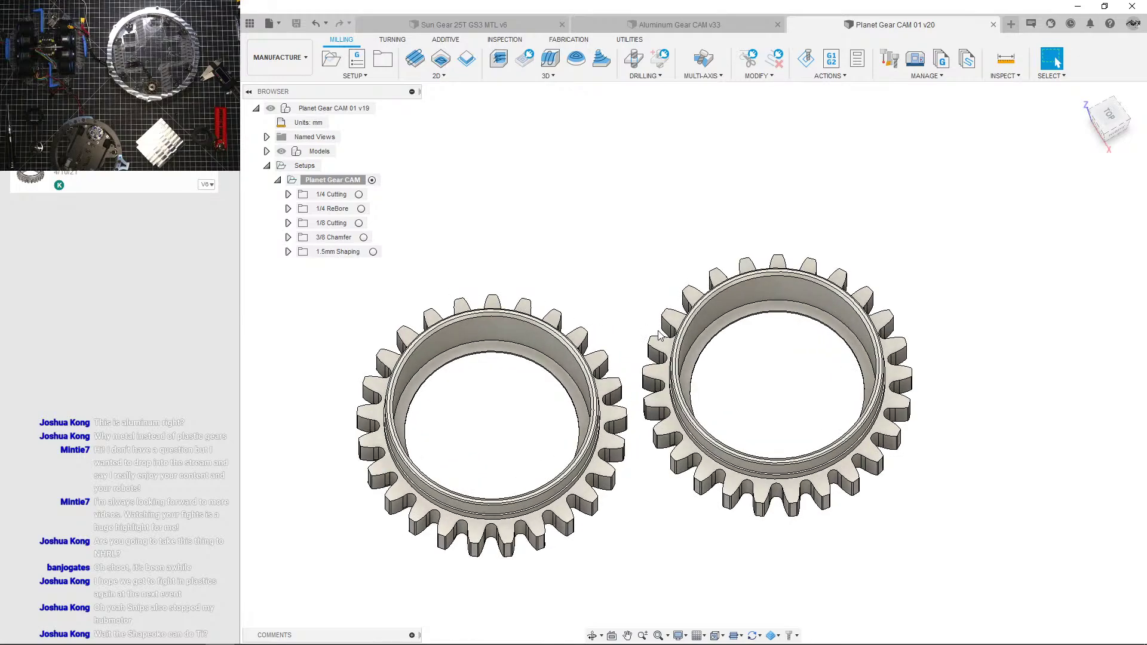
middle_click_drag(647, 333, 647, 318, "shift")
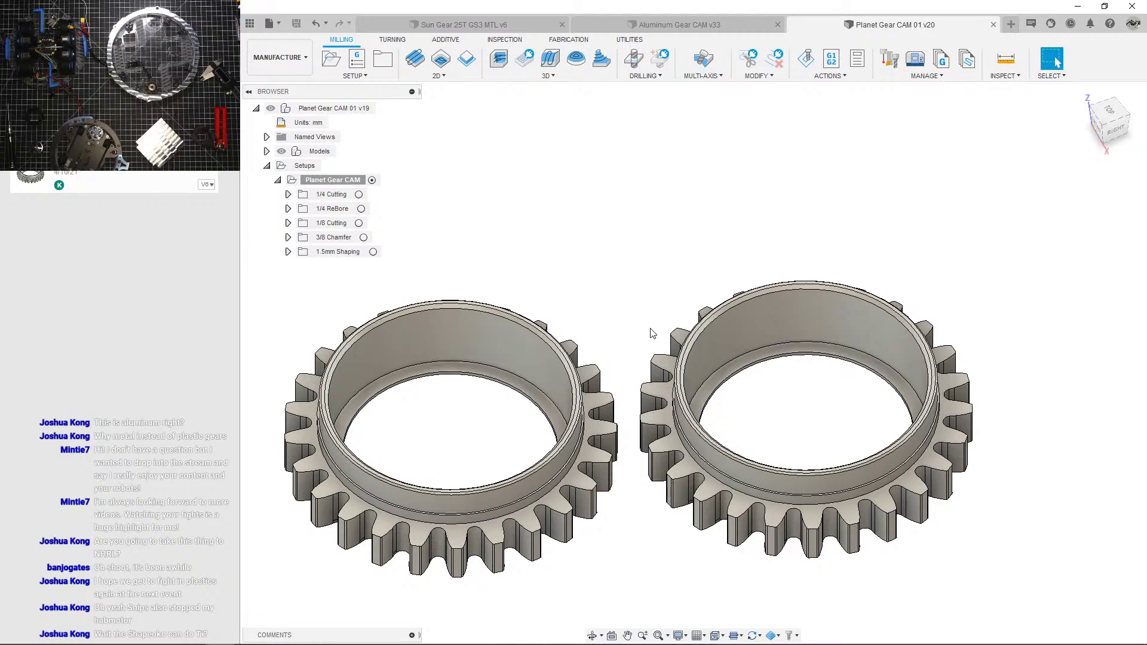
scroll(640, 354, "down", 1)
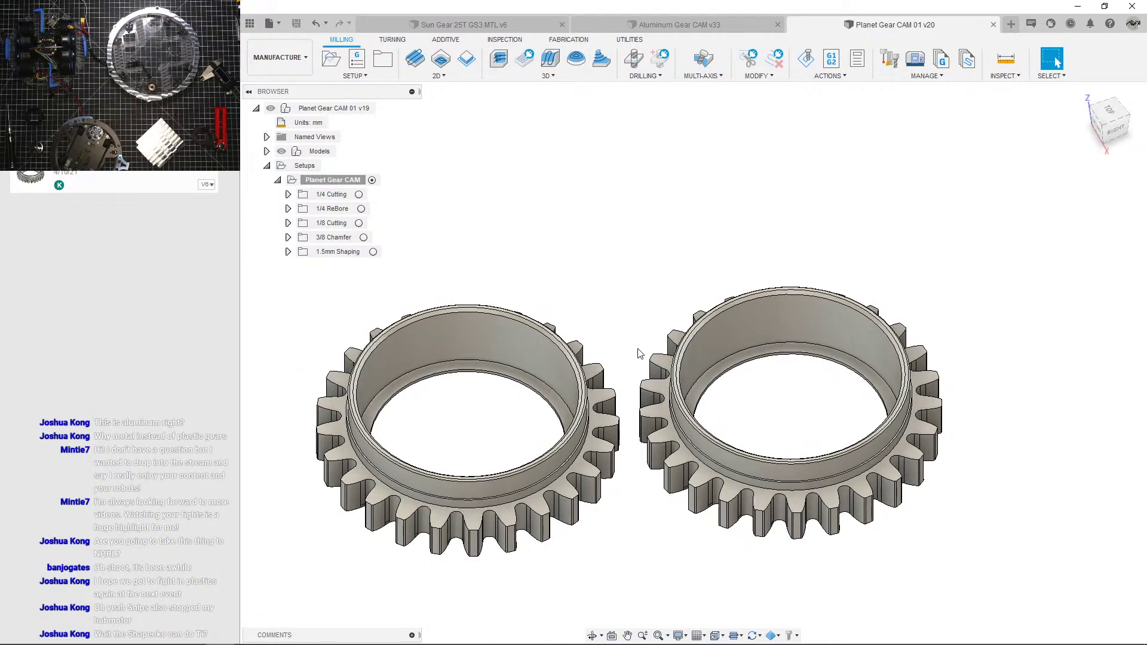